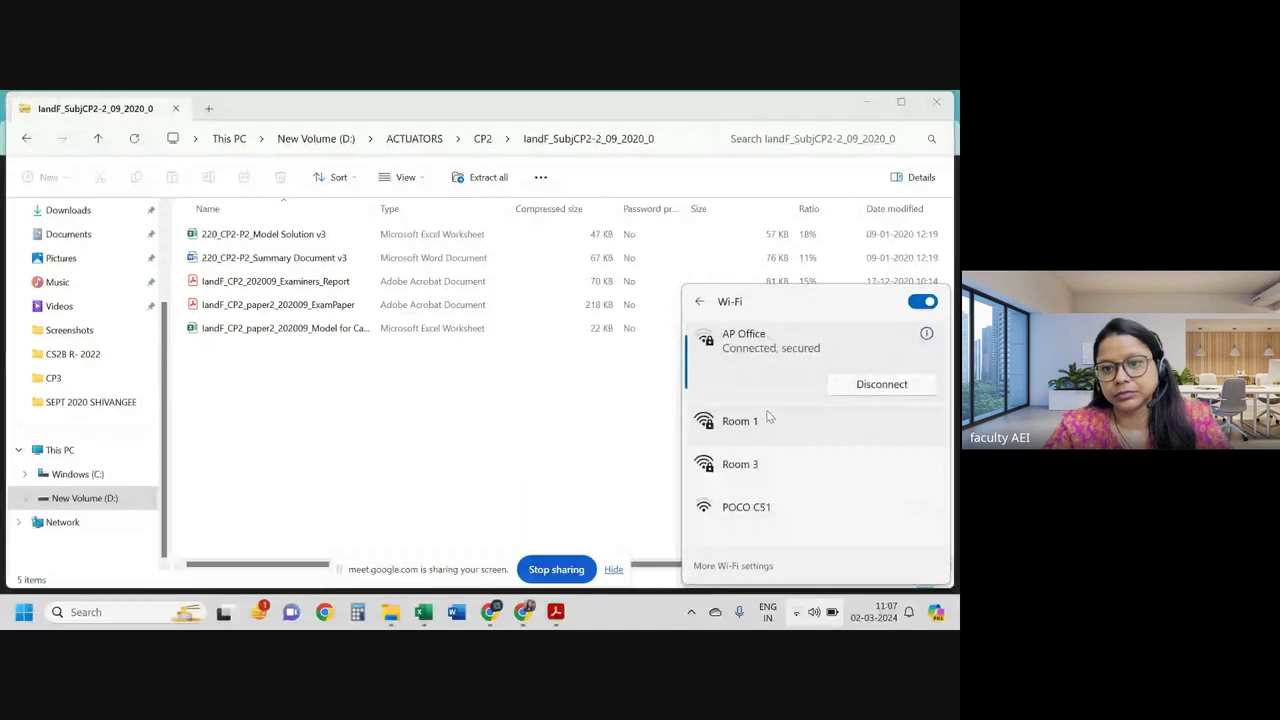
Step: Expand the Room 1 Wi-Fi network to show its Connect option
{"action": "left_click", "coordinate": [770, 424]}
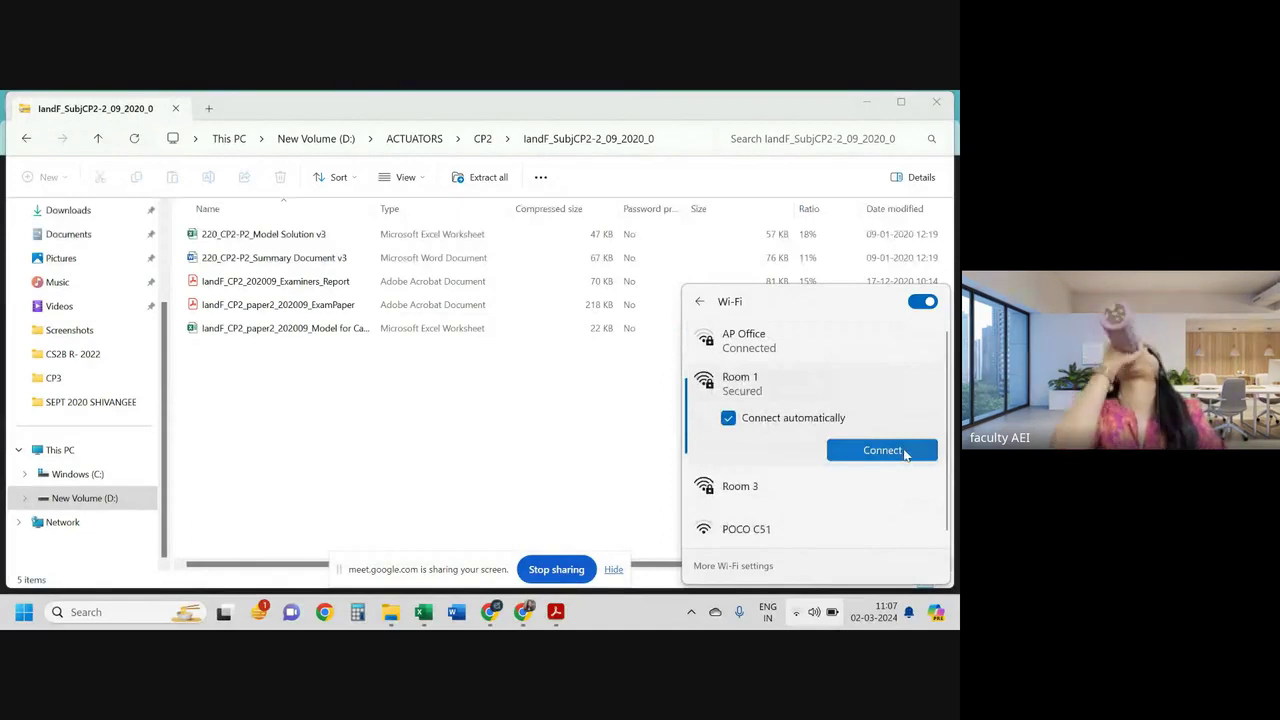
Step: Dismiss the Wi-Fi list and sharing notice, then open landF_CP2_202009_Examiners_Report in Acrobat
{"action": "left_click", "coordinate": [272, 316]}
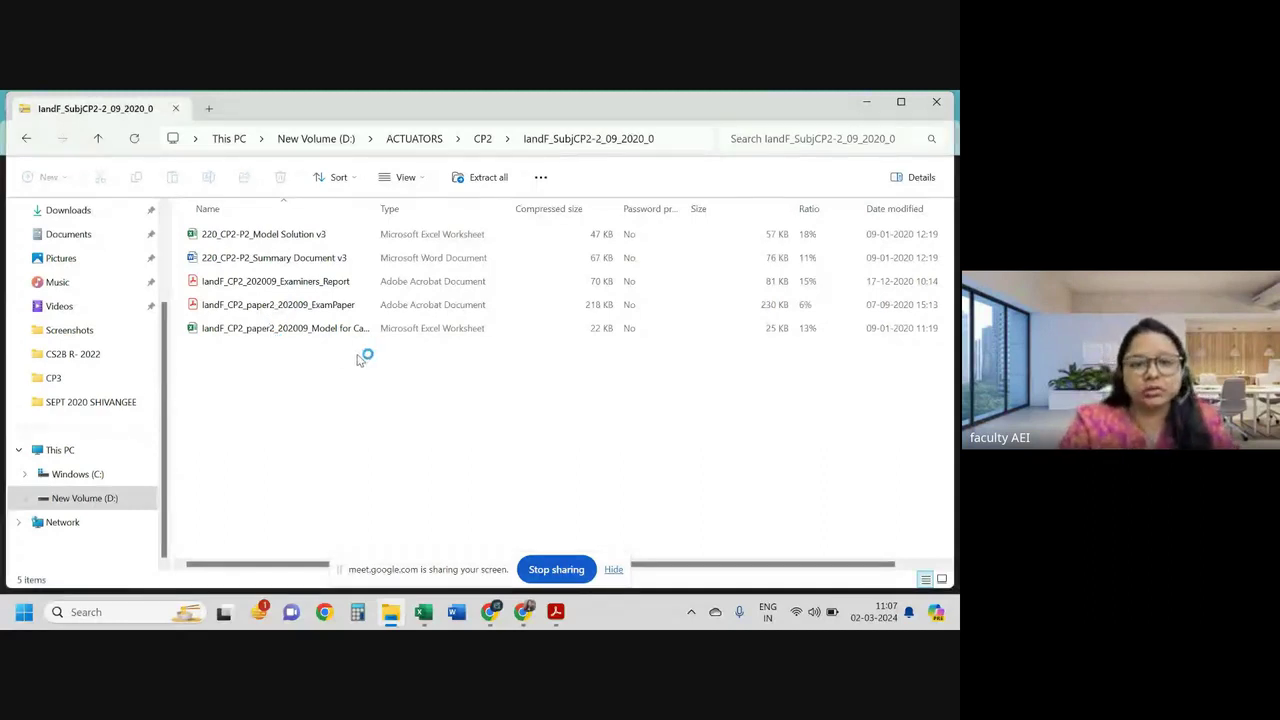
{"action": "left_click", "coordinate": [613, 569]}
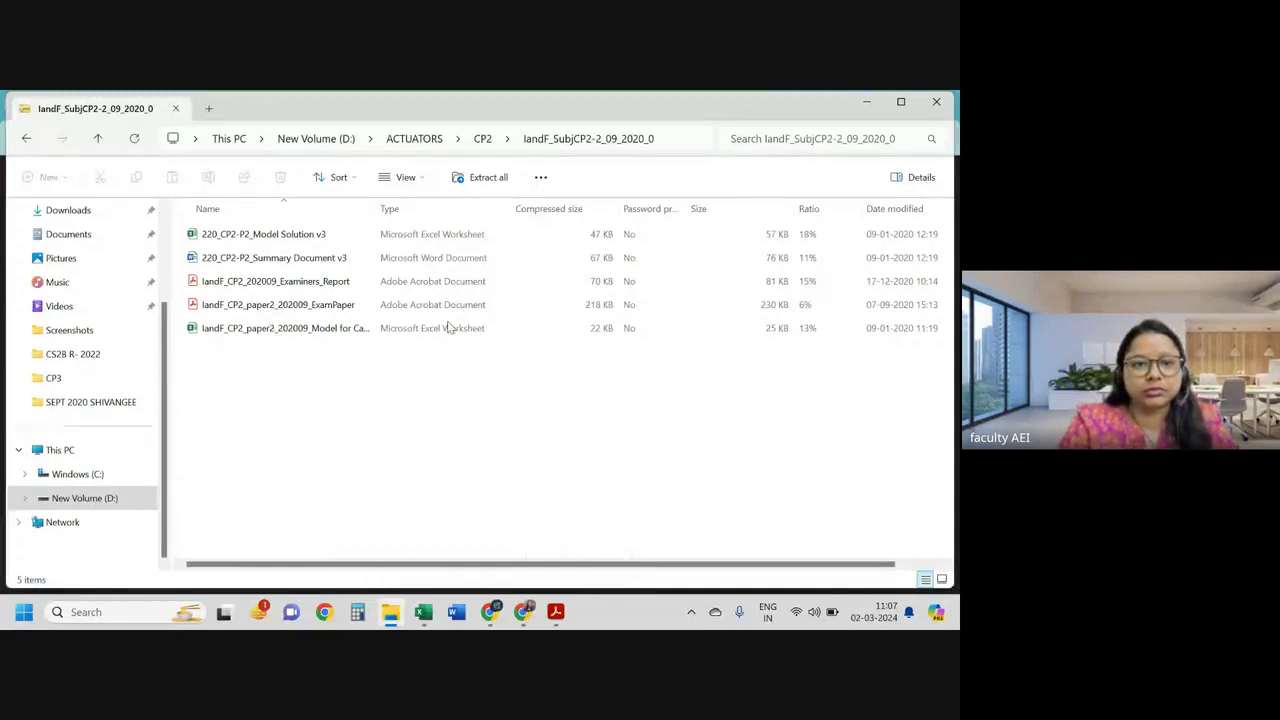
{"action": "left_click", "coordinate": [364, 287]}
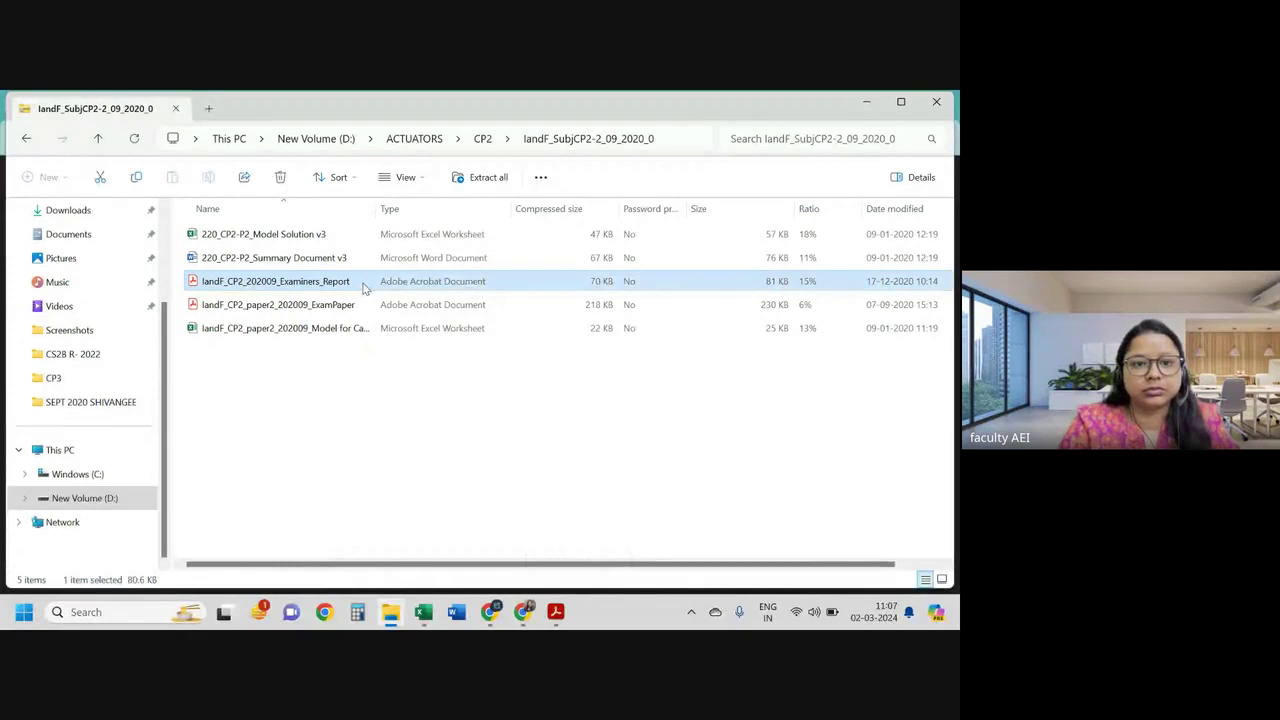
{"action": "double_click", "coordinate": [364, 287]}
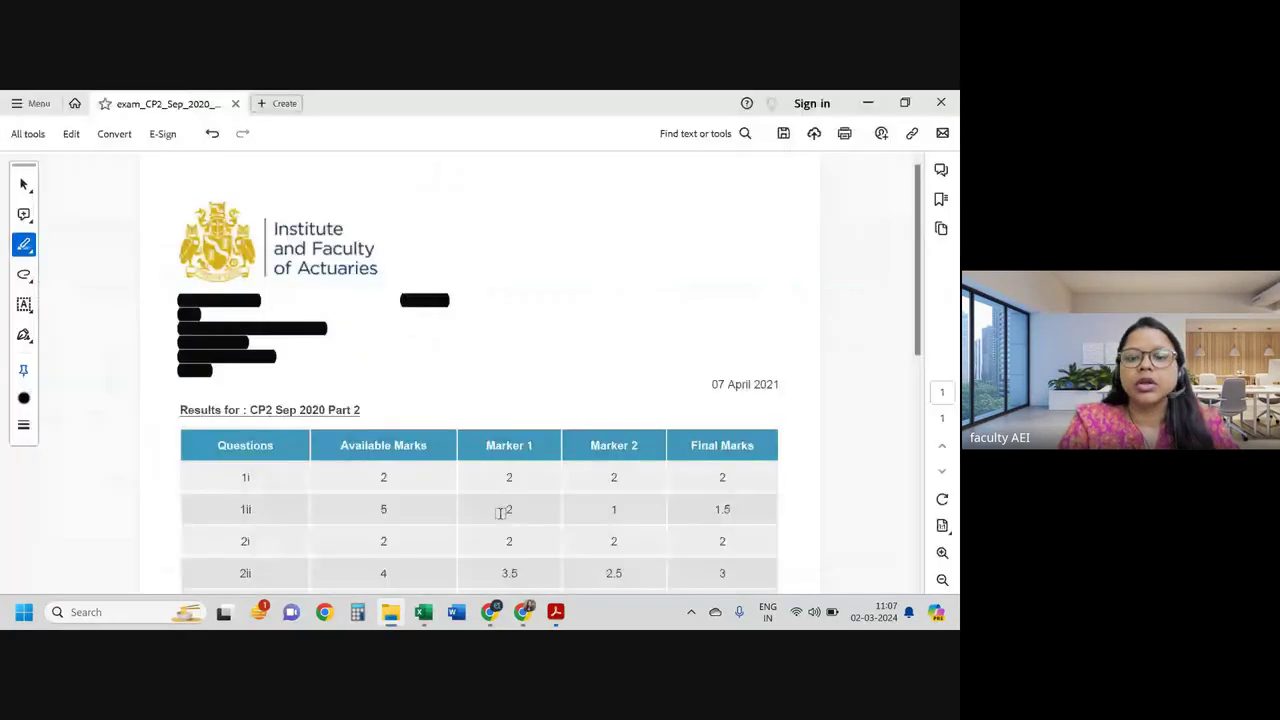
Step: Open the CP2 paper 2 exam paper PDF and scroll to the page 5 Background section
{"action": "left_click", "coordinate": [396, 618]}
{"action": "double_click", "coordinate": [366, 306]}
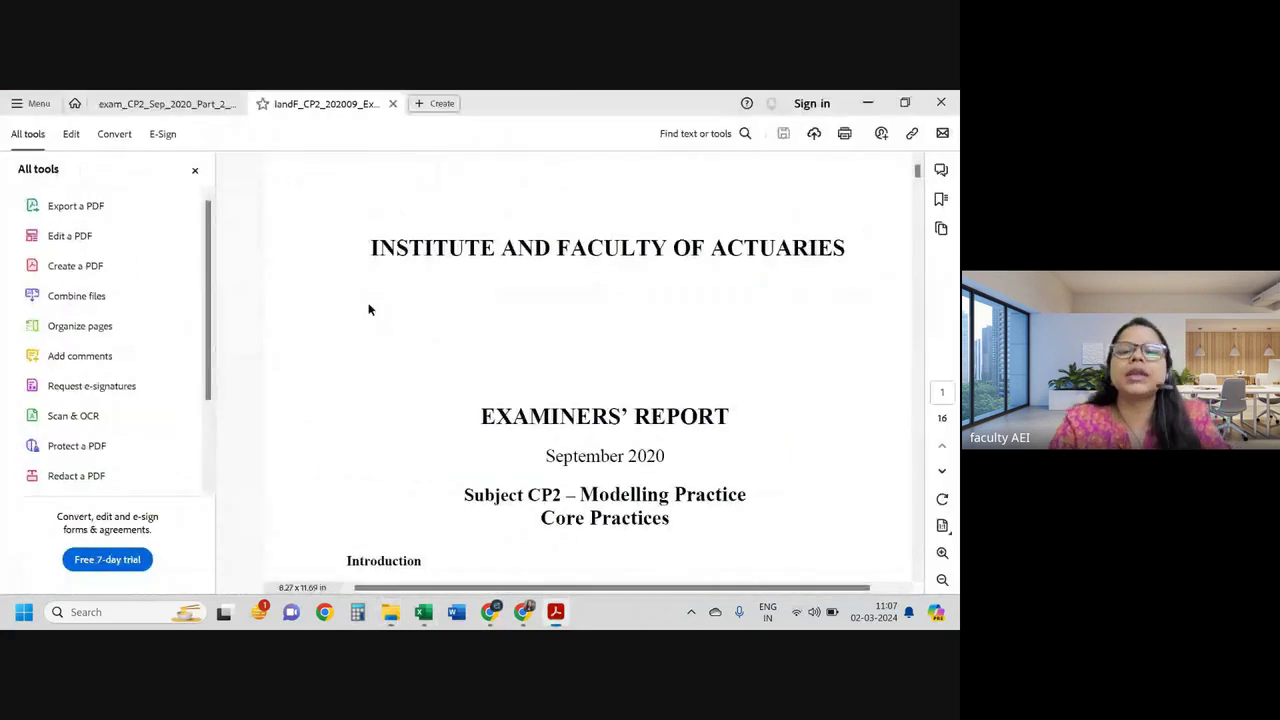
{"action": "scroll", "coordinate": [557, 446], "scroll_direction": "down", "scroll_amount": 3}
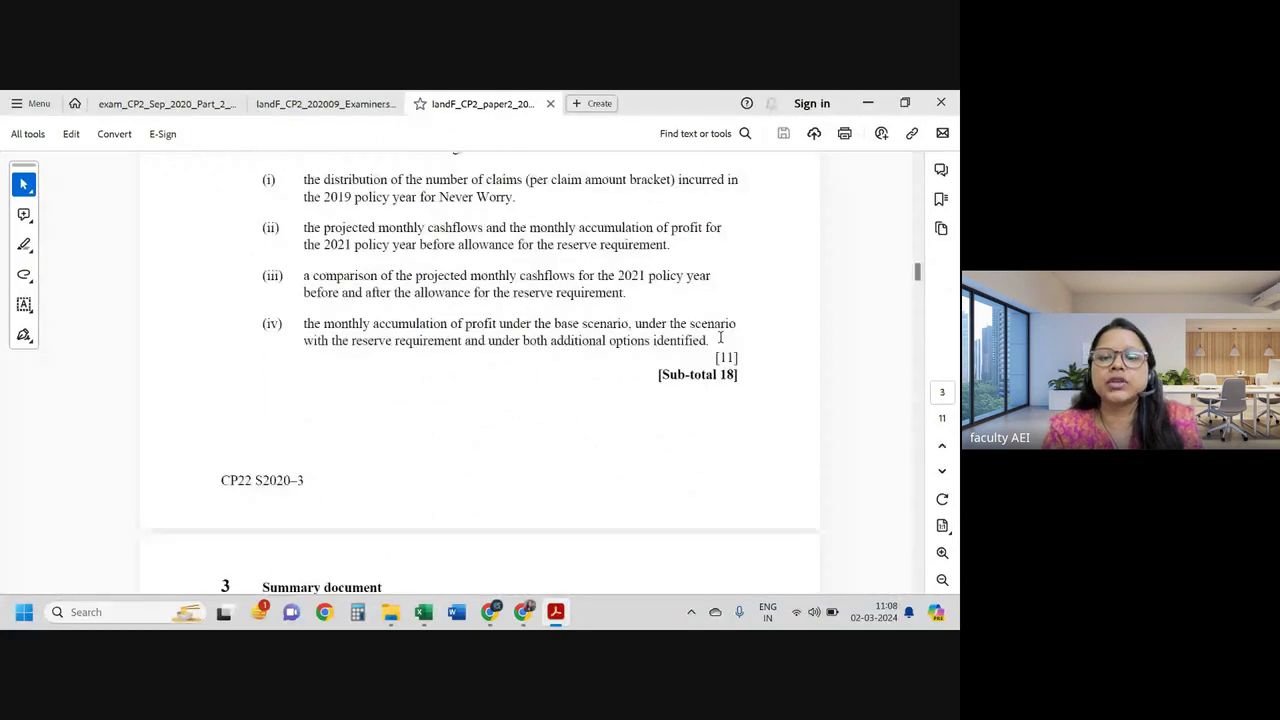
{"action": "scroll", "coordinate": [722, 398], "scroll_direction": "down", "scroll_amount": 5}
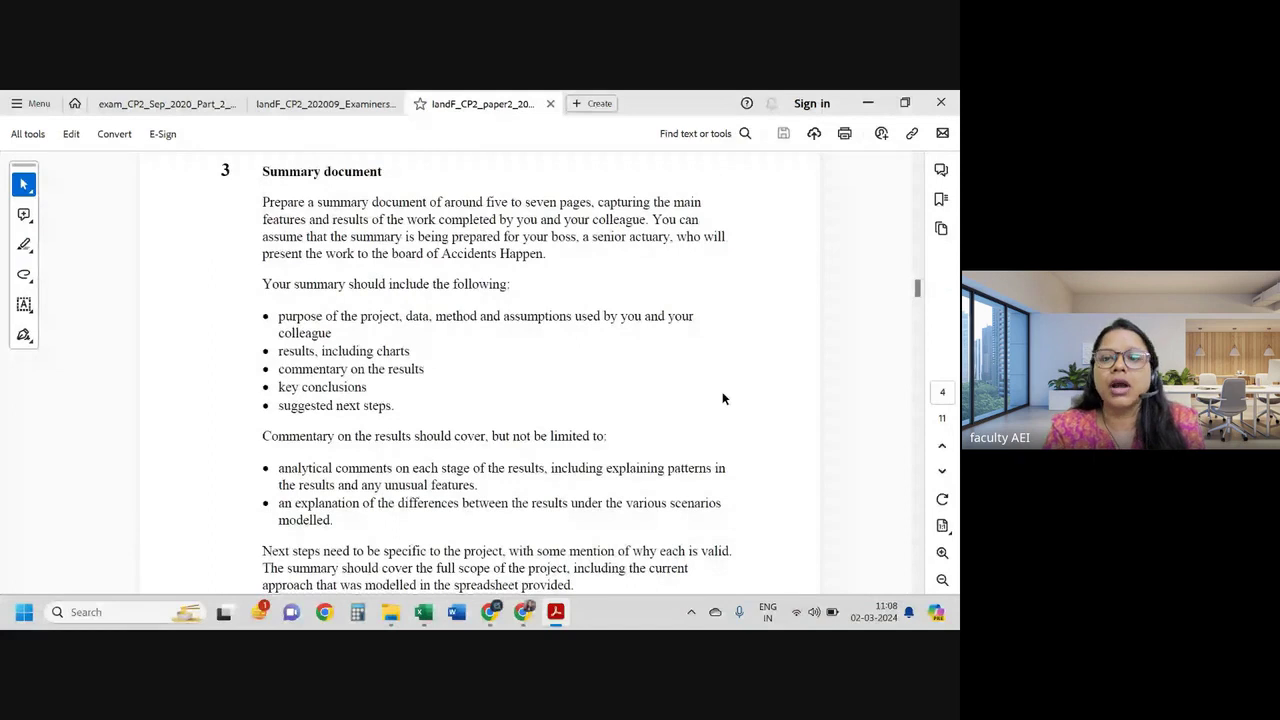
{"action": "scroll", "coordinate": [722, 398], "scroll_direction": "down", "scroll_amount": 5}
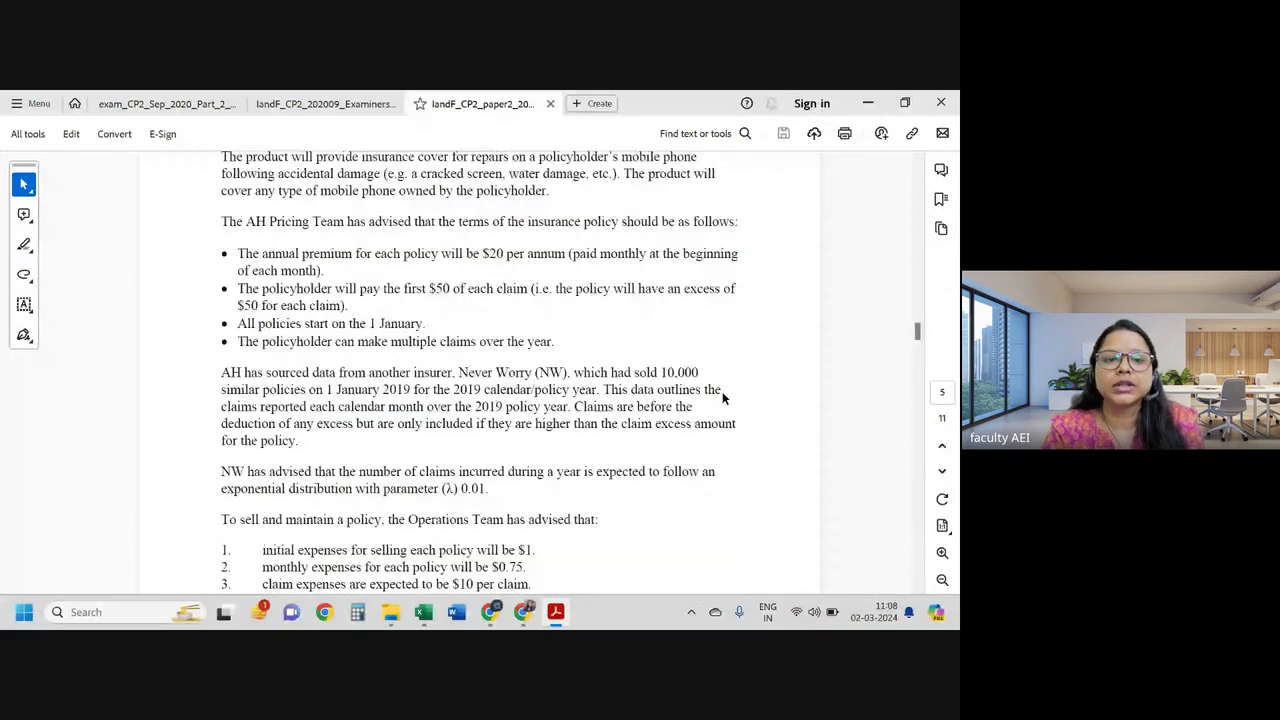
{"action": "scroll", "coordinate": [722, 398], "scroll_direction": "up", "scroll_amount": 3}
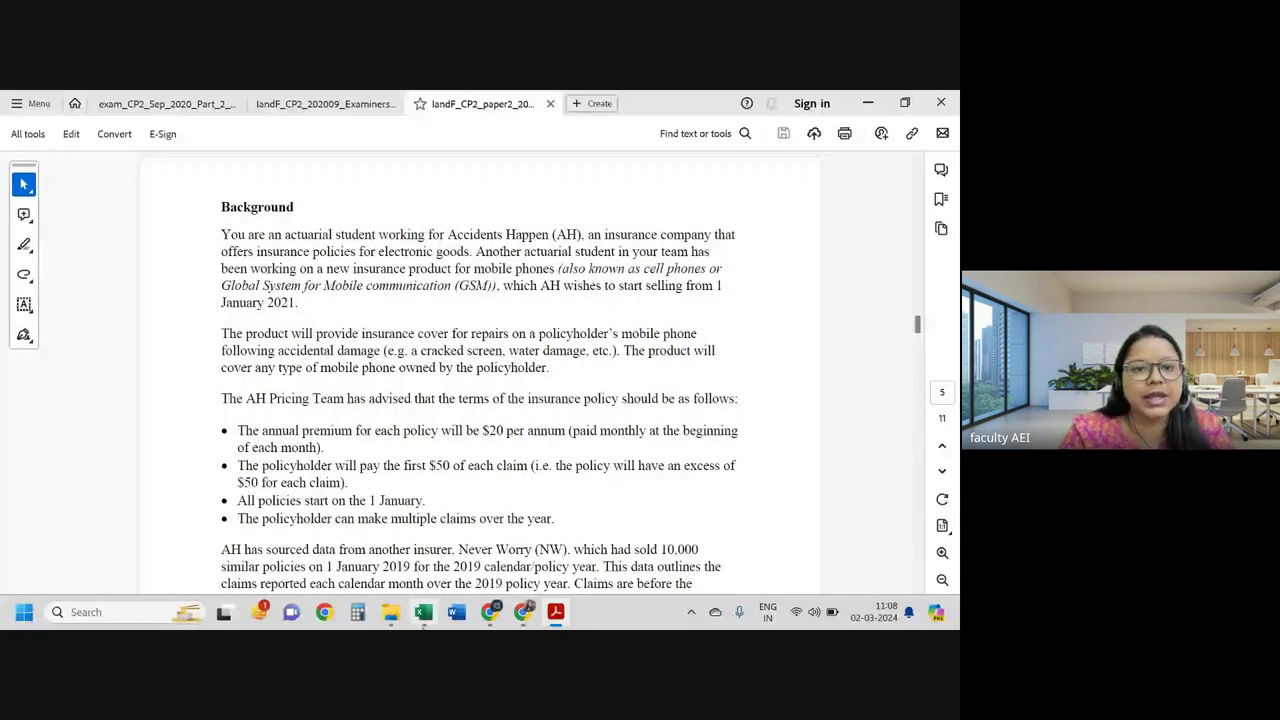
{"action": "left_click", "coordinate": [390, 612]}
Step: View the claims data in 220_CP2-P2_Model Solution v3, then return to the exam paper
{"action": "left_click", "coordinate": [298, 332]}
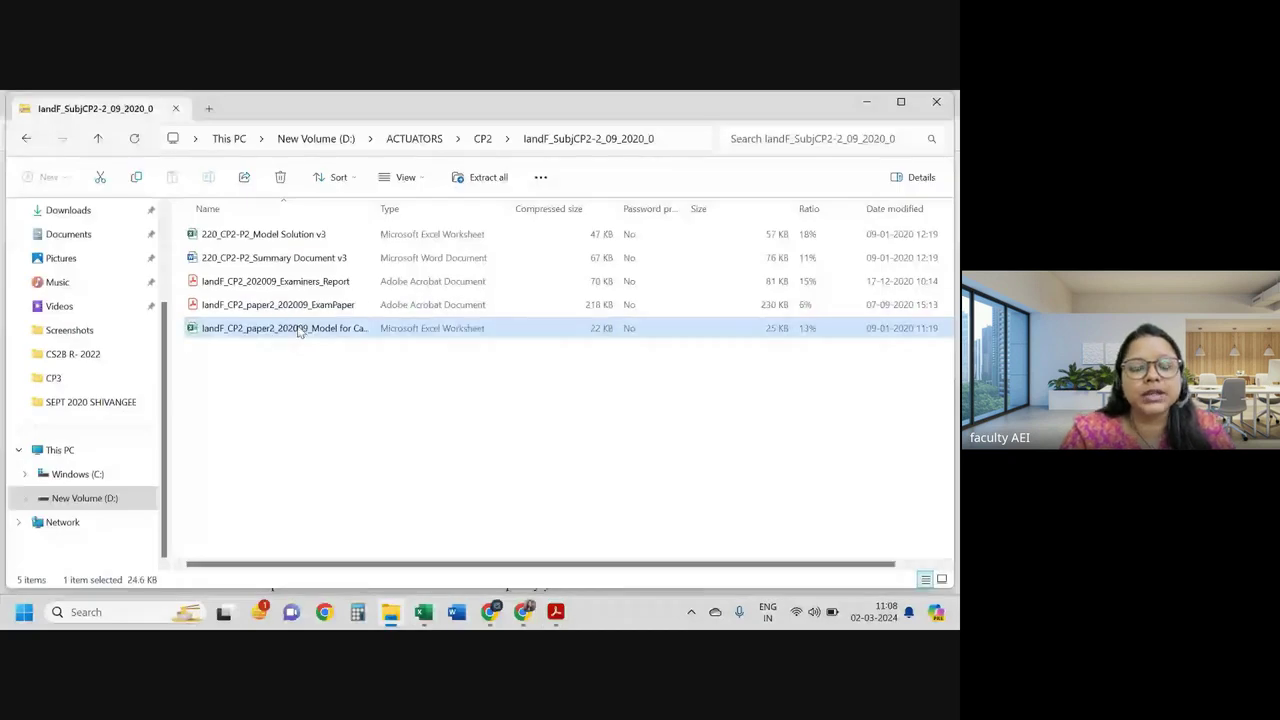
{"action": "left_click", "coordinate": [423, 612]}
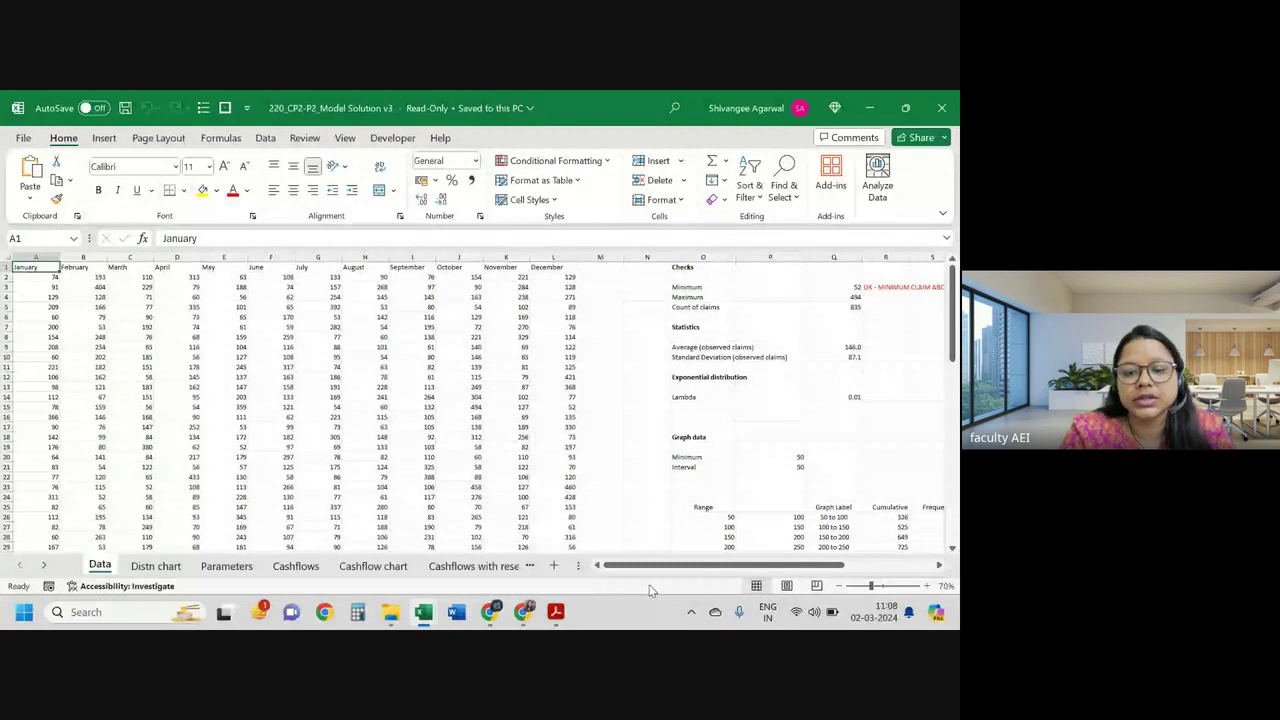
{"action": "mouse_move", "coordinate": [556, 612]}
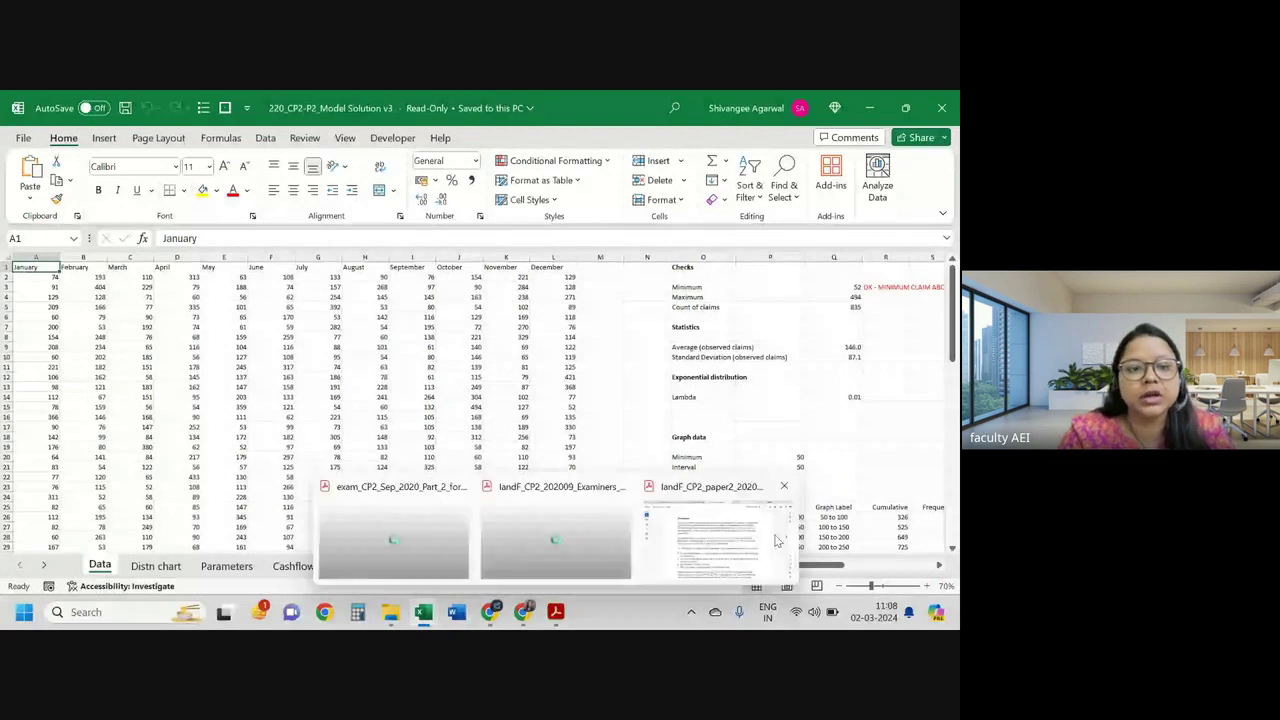
{"action": "left_click", "coordinate": [777, 541]}
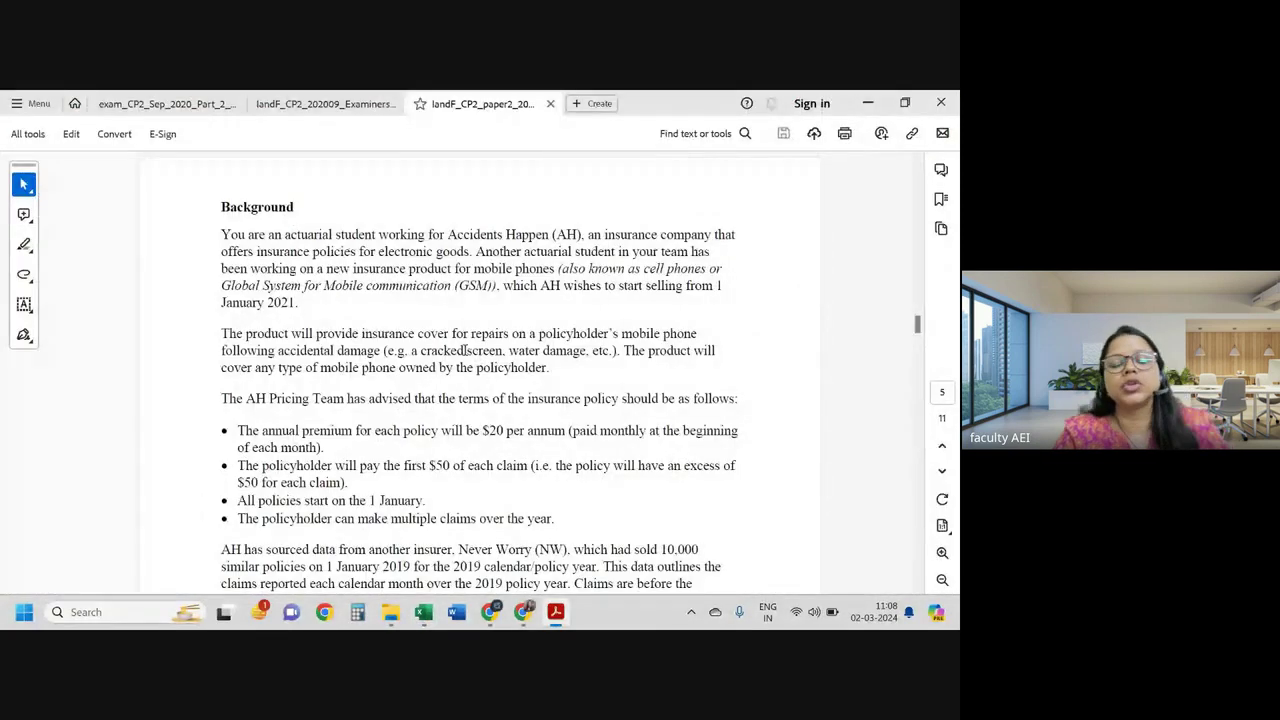
{"action": "scroll", "coordinate": [455, 329], "scroll_direction": "up", "scroll_amount": 2, "text": "ctrl"}
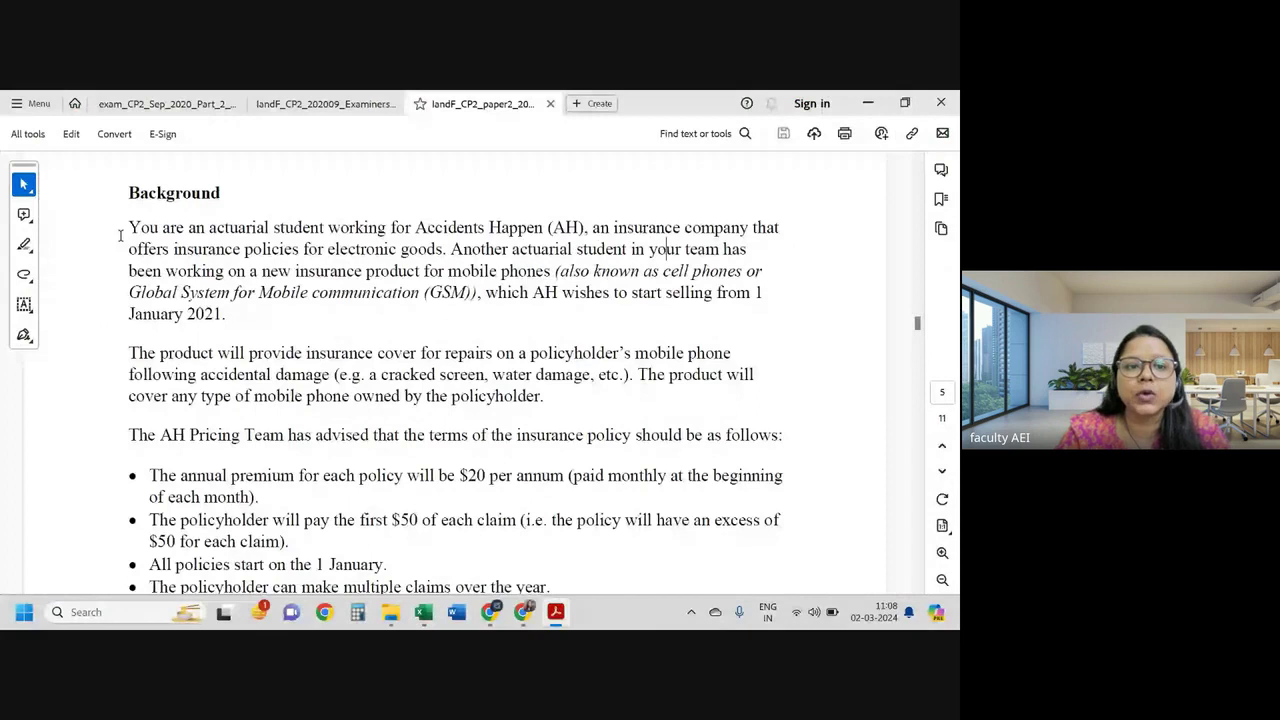
{"action": "left_click_drag", "start_coordinate": [173, 249], "coordinate": [442, 249]}
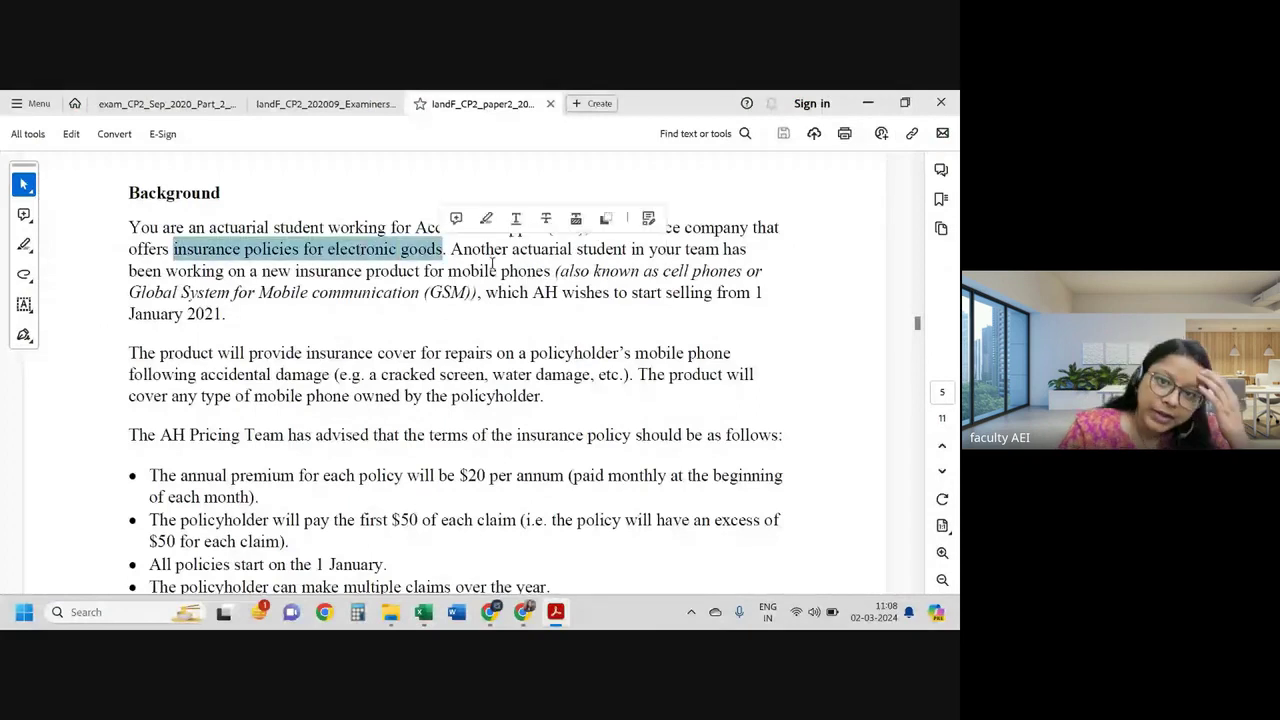
{"action": "left_click", "coordinate": [668, 249]}
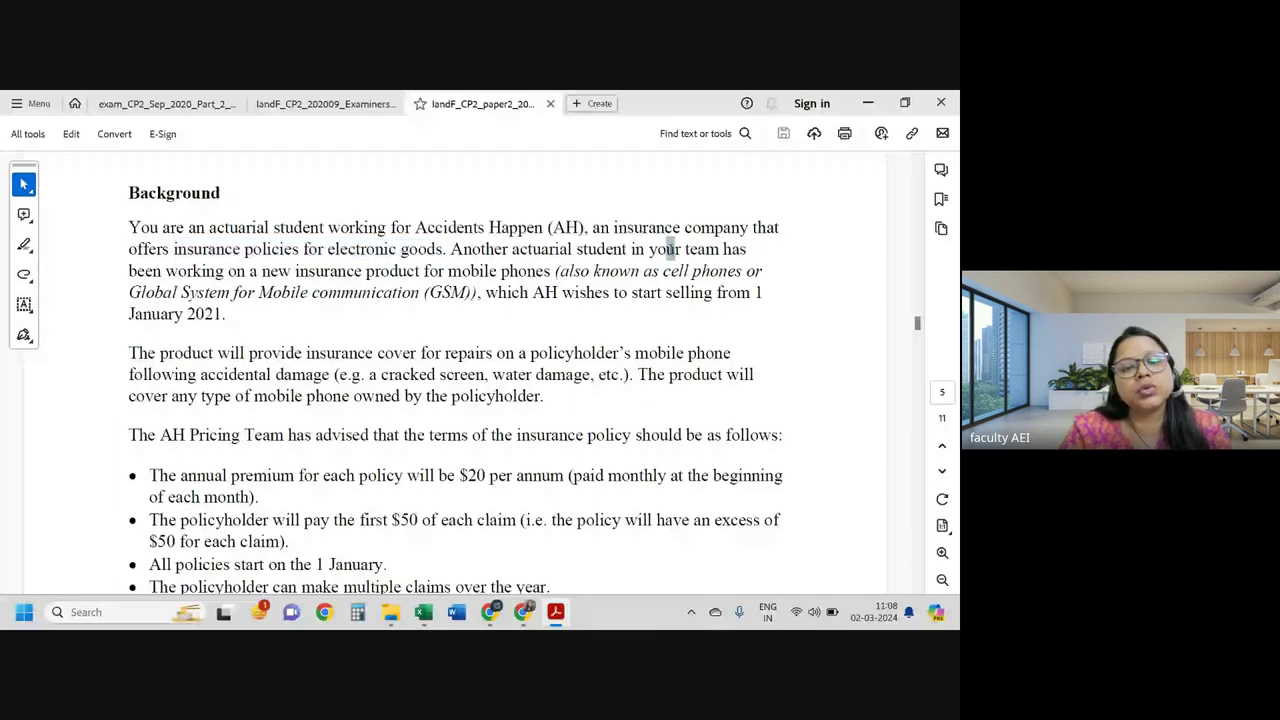
{"action": "left_click_drag", "start_coordinate": [590, 271], "coordinate": [166, 271]}
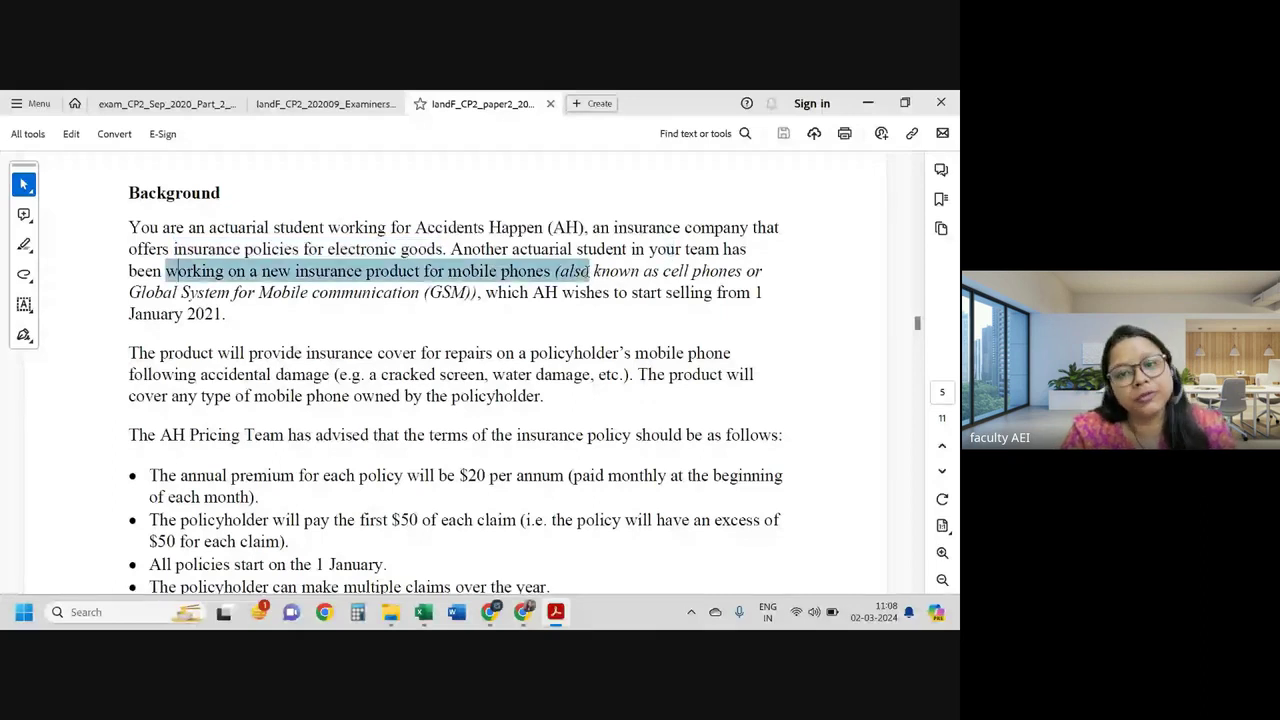
{"action": "left_click_drag", "start_coordinate": [593, 271], "coordinate": [740, 271]}
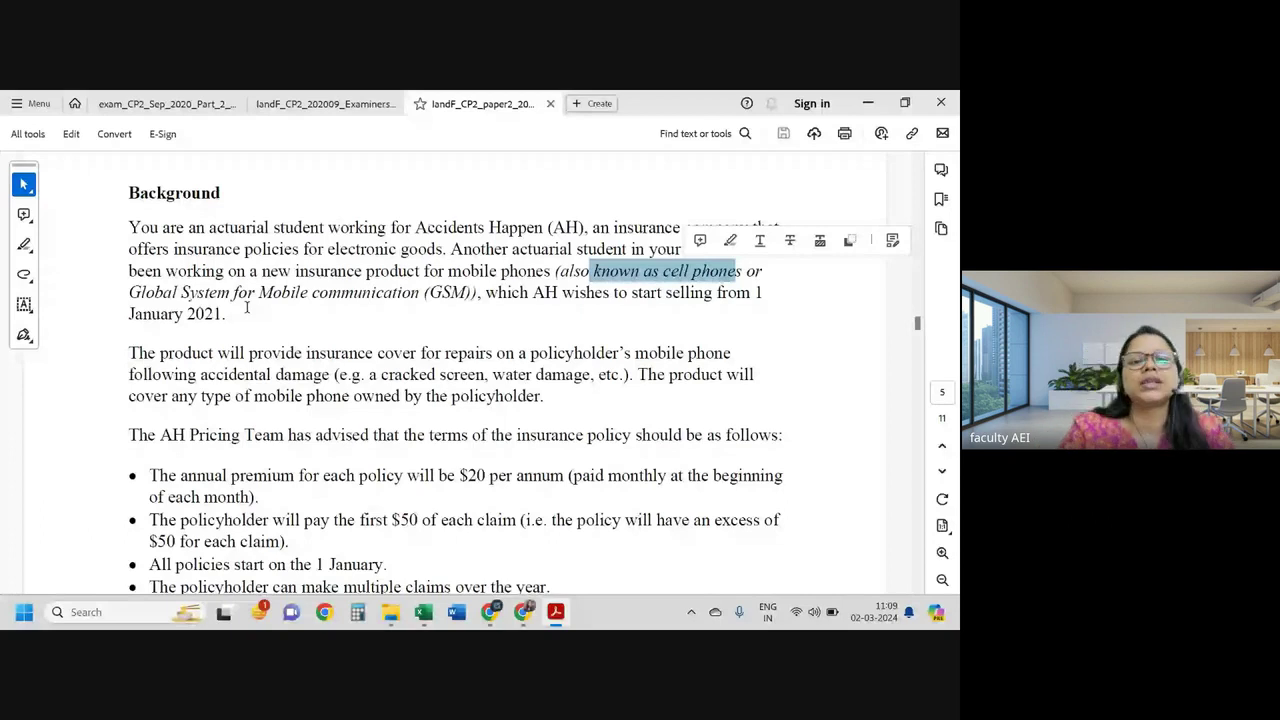
{"action": "left_click", "coordinate": [314, 271]}
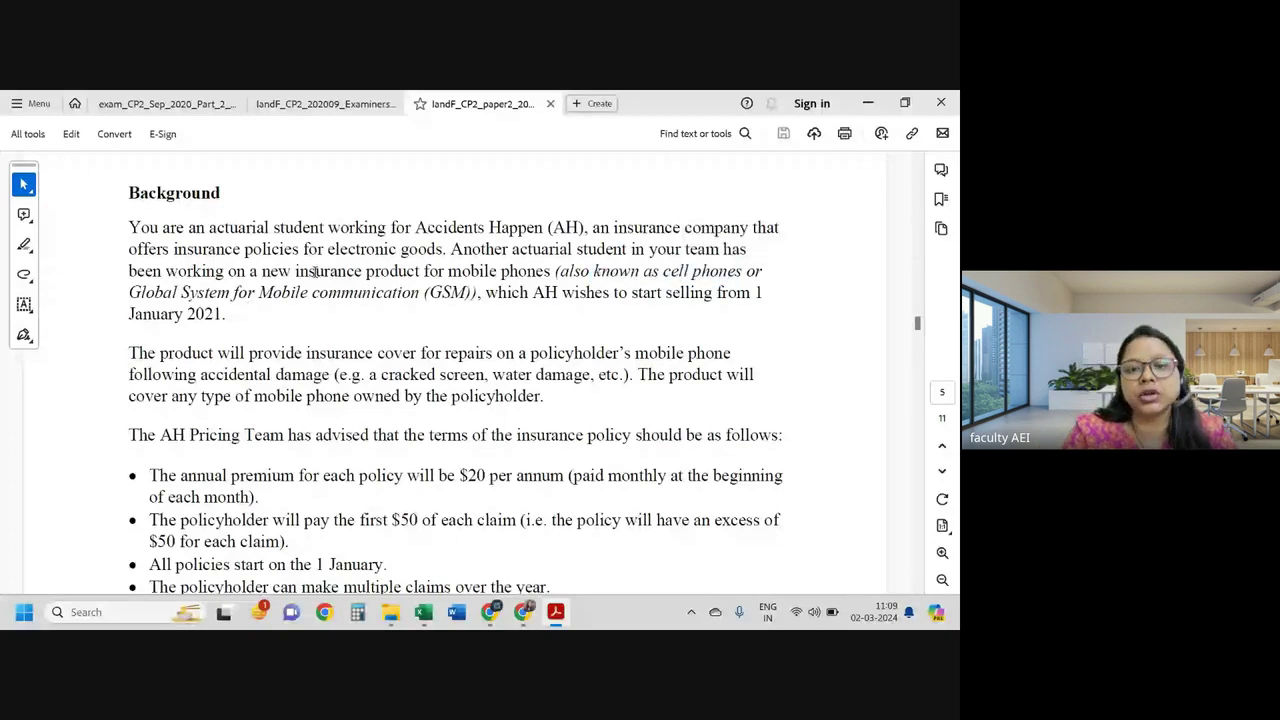
{"action": "left_click_drag", "start_coordinate": [296, 271], "coordinate": [550, 271]}
{"action": "scroll", "coordinate": [452, 326], "scroll_direction": "down", "scroll_amount": 1}
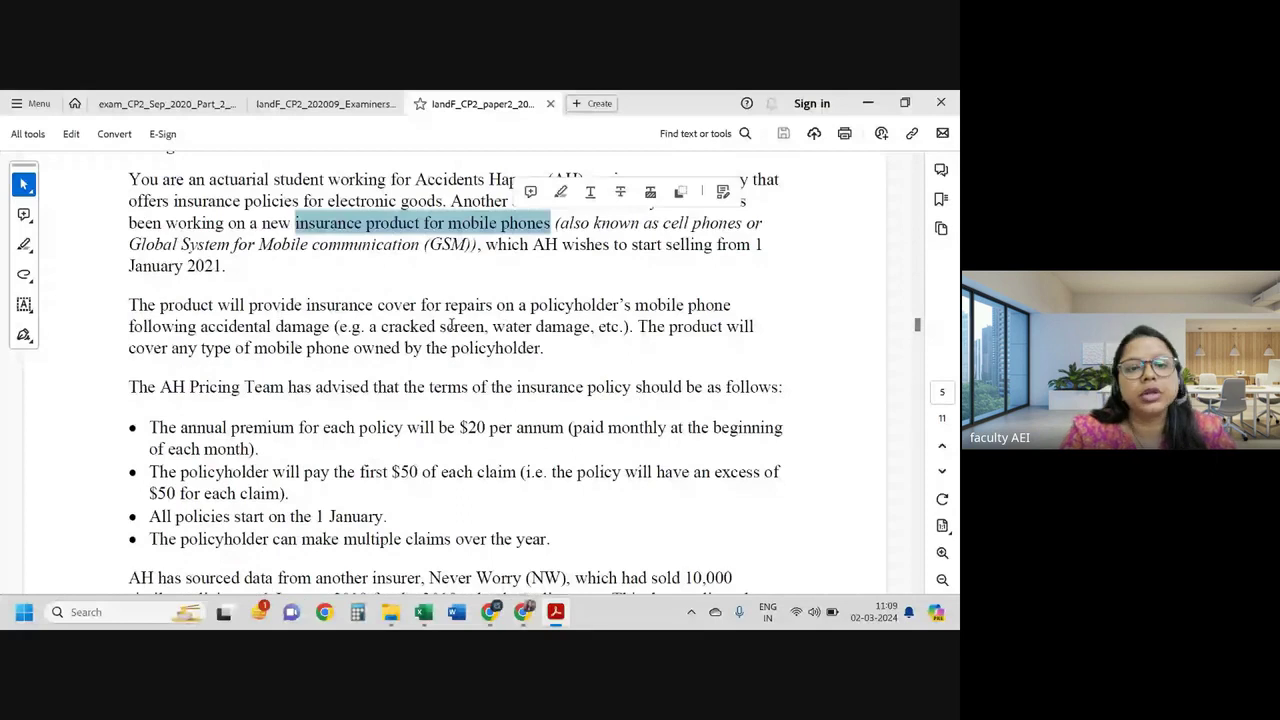
{"action": "scroll", "coordinate": [452, 326], "scroll_direction": "down", "scroll_amount": 1}
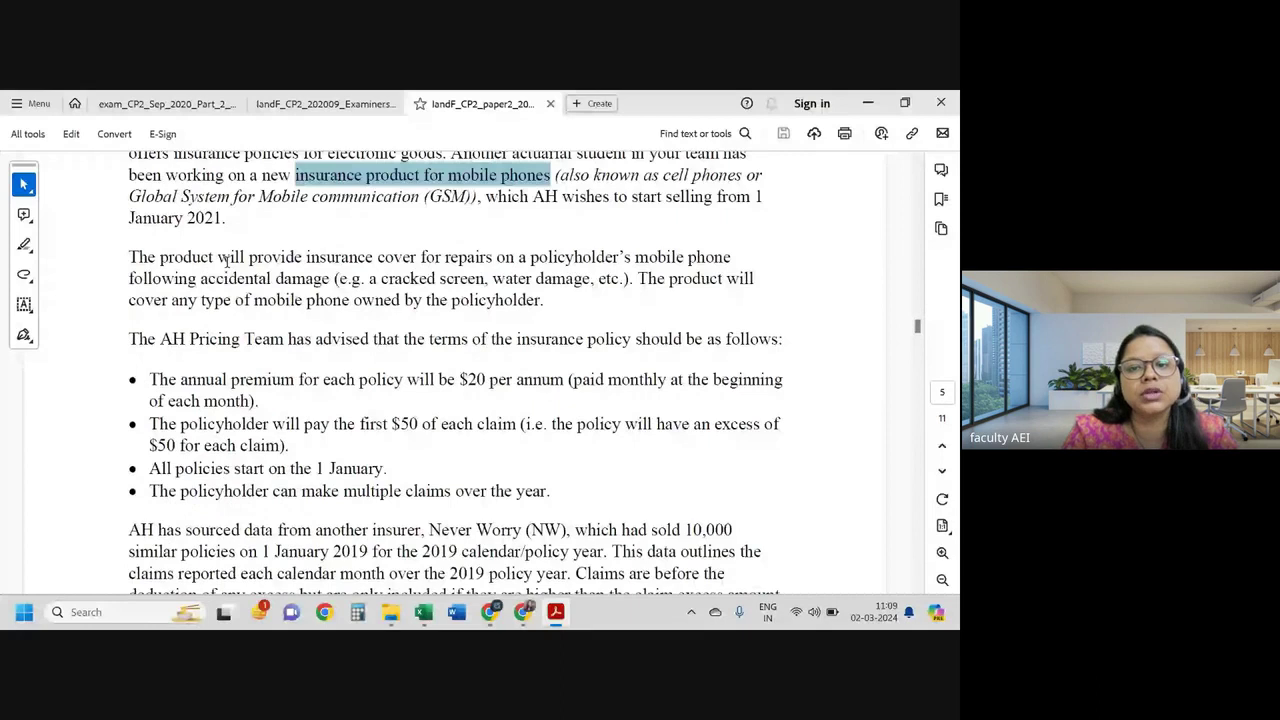
{"action": "left_click_drag", "start_coordinate": [218, 257], "coordinate": [732, 257]}
{"action": "left_click", "coordinate": [201, 281]}
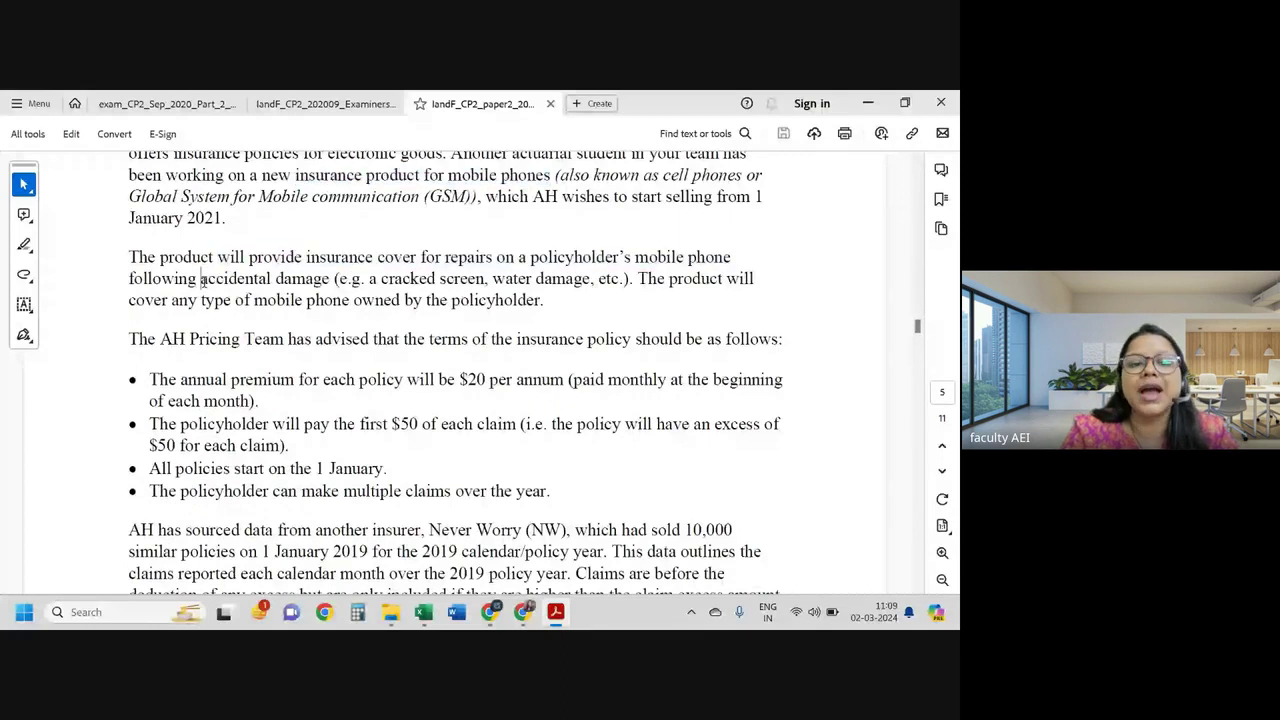
{"action": "left_click_drag", "start_coordinate": [492, 279], "coordinate": [626, 279]}
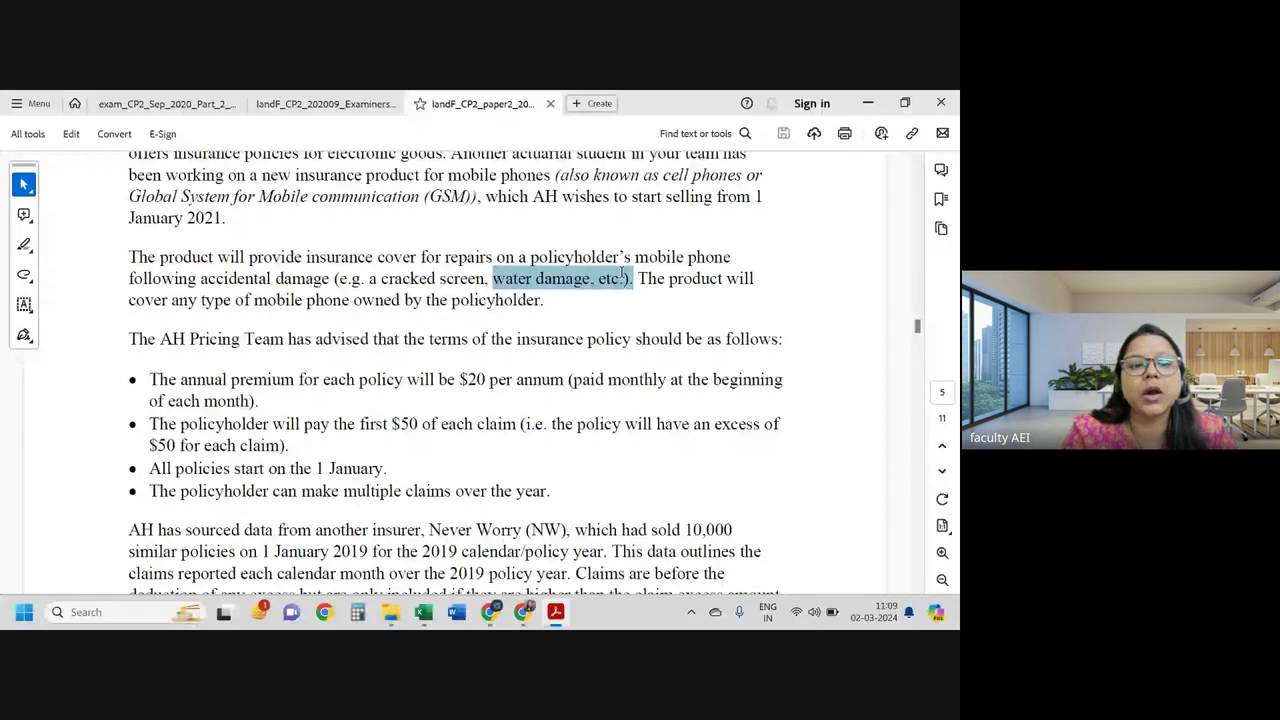
{"action": "left_click_drag", "start_coordinate": [129, 300], "coordinate": [512, 292]}
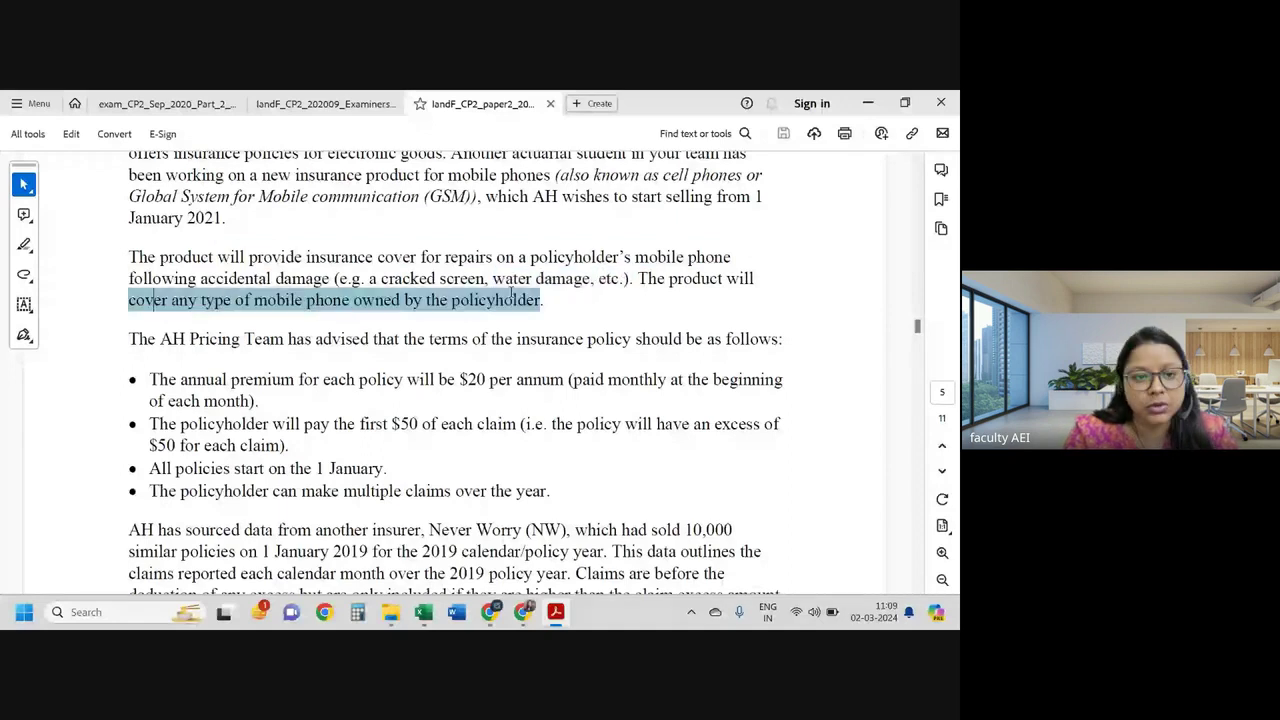
{"action": "scroll", "coordinate": [512, 292], "scroll_direction": "down", "scroll_amount": 2}
{"action": "left_click_drag", "start_coordinate": [160, 267], "coordinate": [238, 268]}
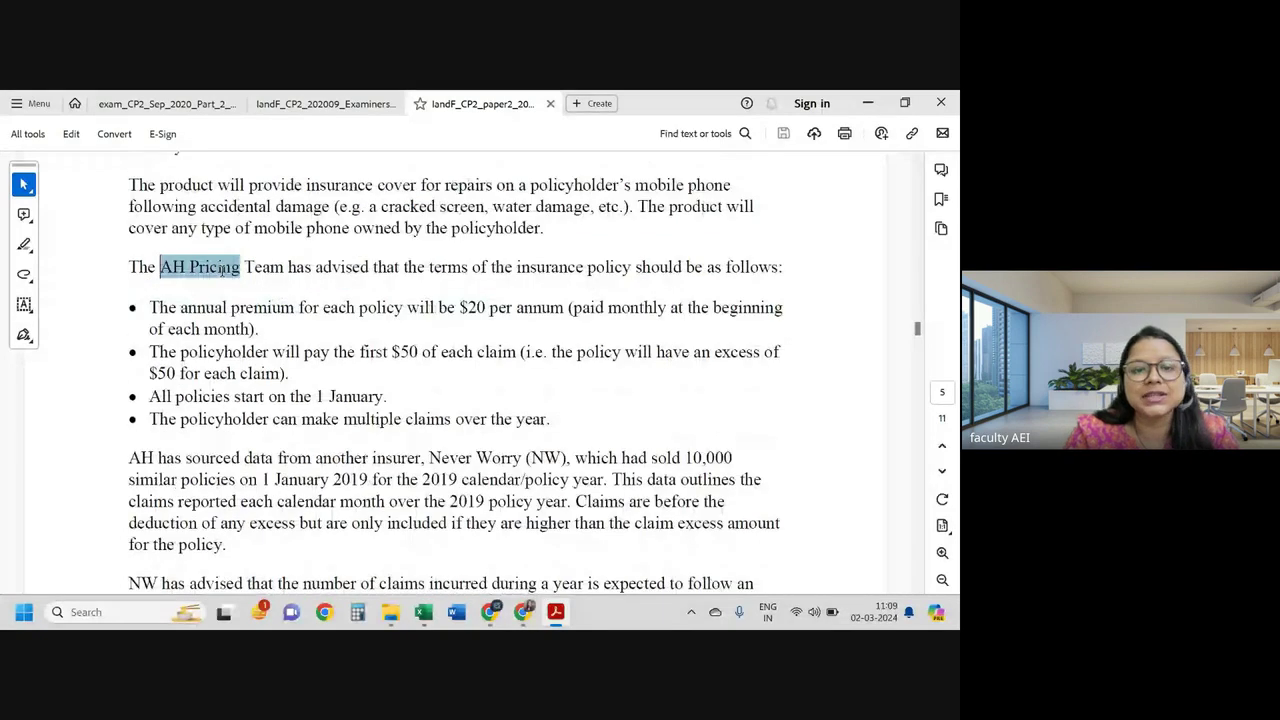
Step: Highlight the excess wording 'first $50 of' in the exam paper
{"action": "left_click_drag", "start_coordinate": [430, 267], "coordinate": [613, 264]}
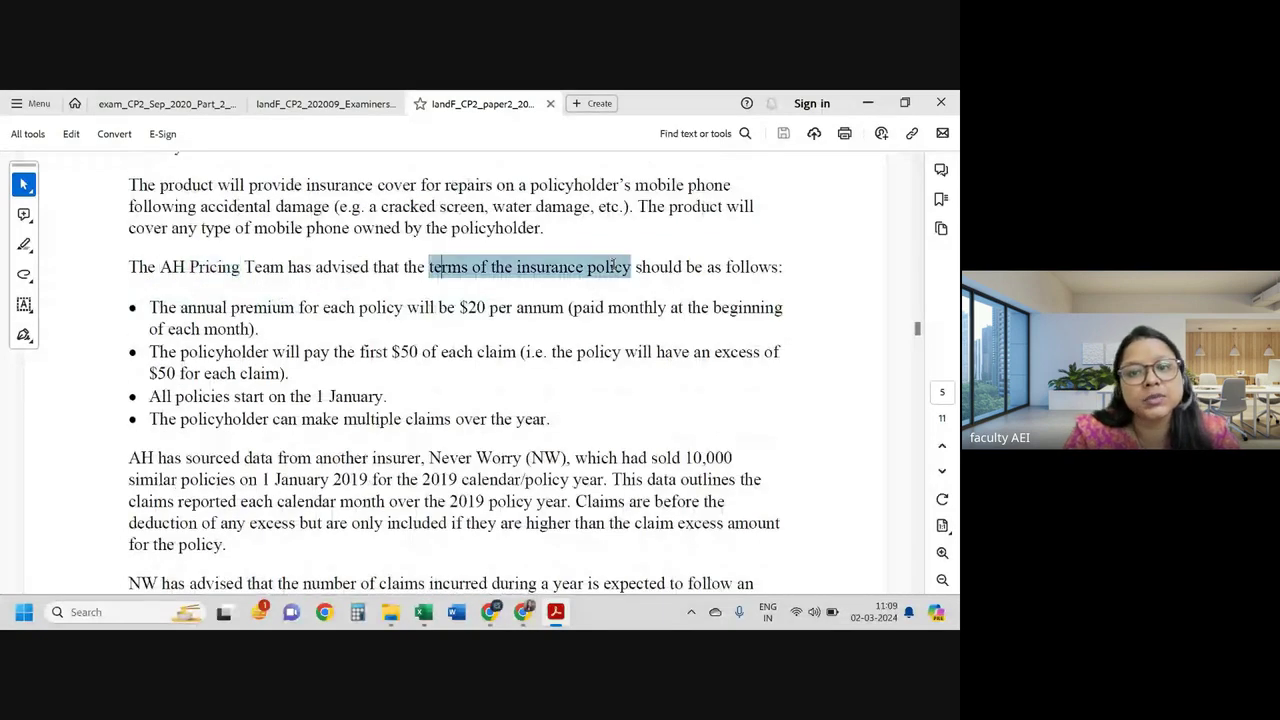
{"action": "scroll", "coordinate": [313, 256], "scroll_direction": "down", "scroll_amount": 2}
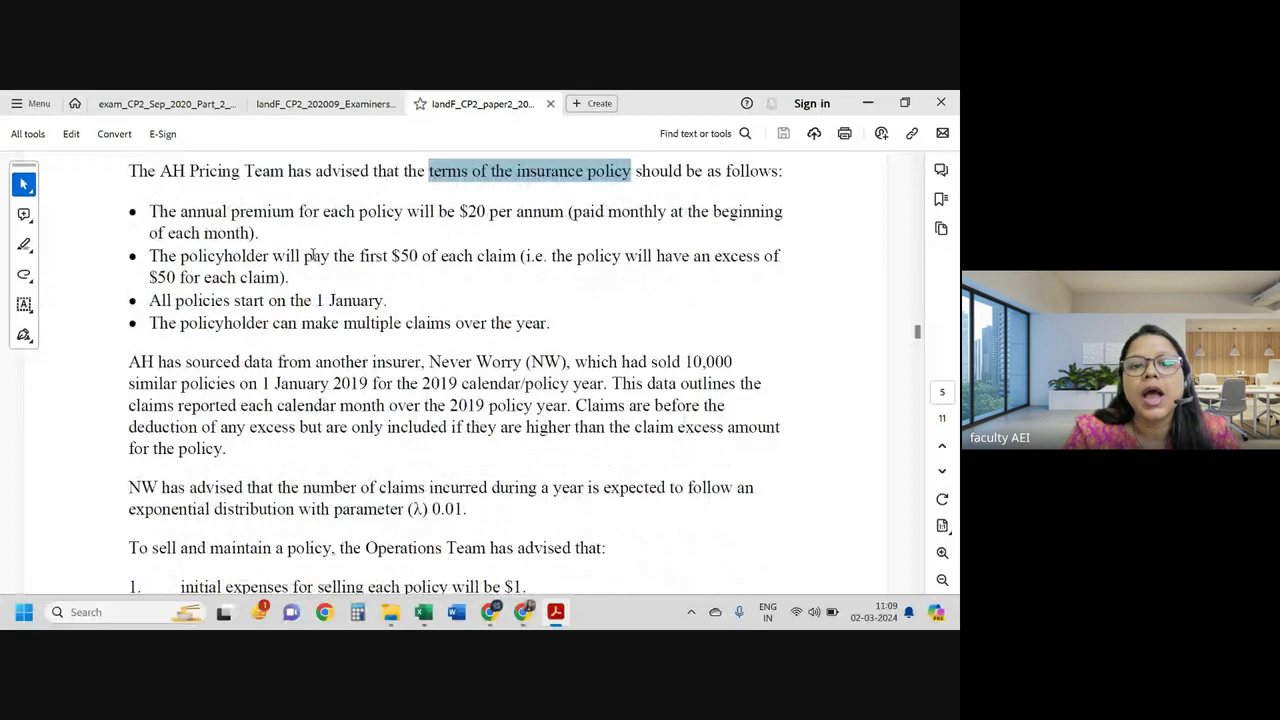
{"action": "left_click_drag", "start_coordinate": [458, 211], "coordinate": [512, 211]}
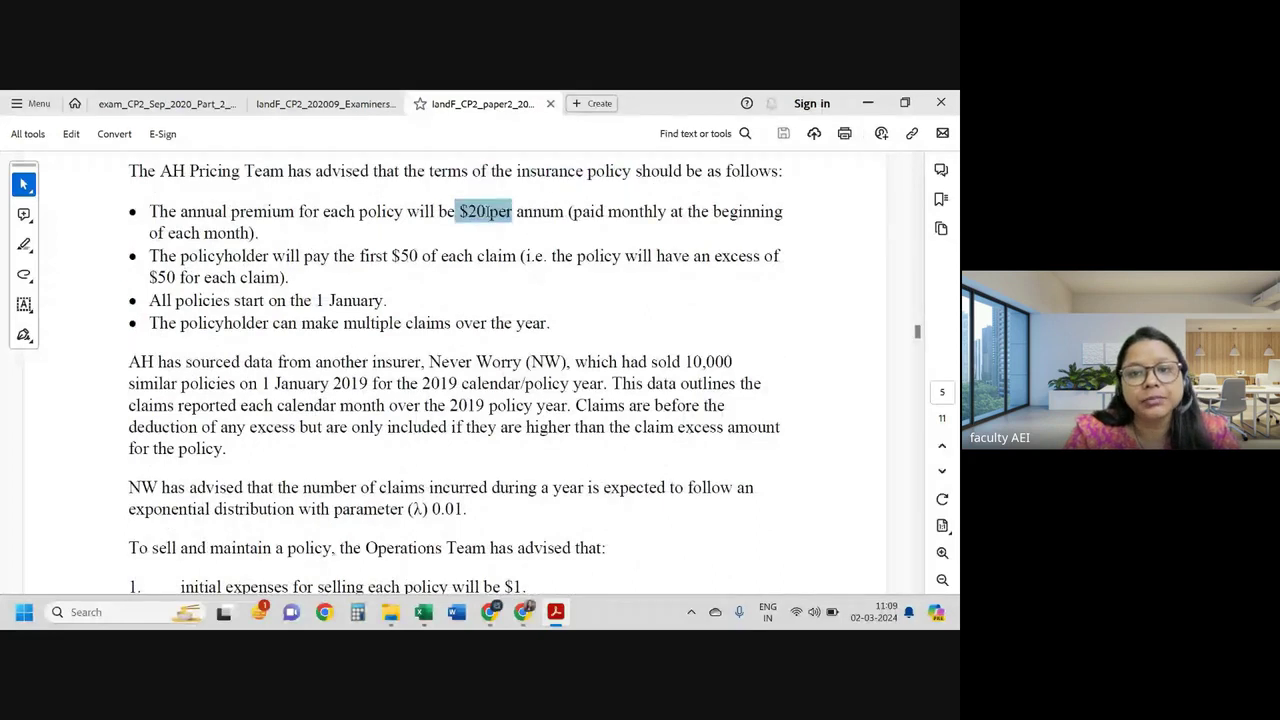
{"action": "left_click", "coordinate": [592, 223]}
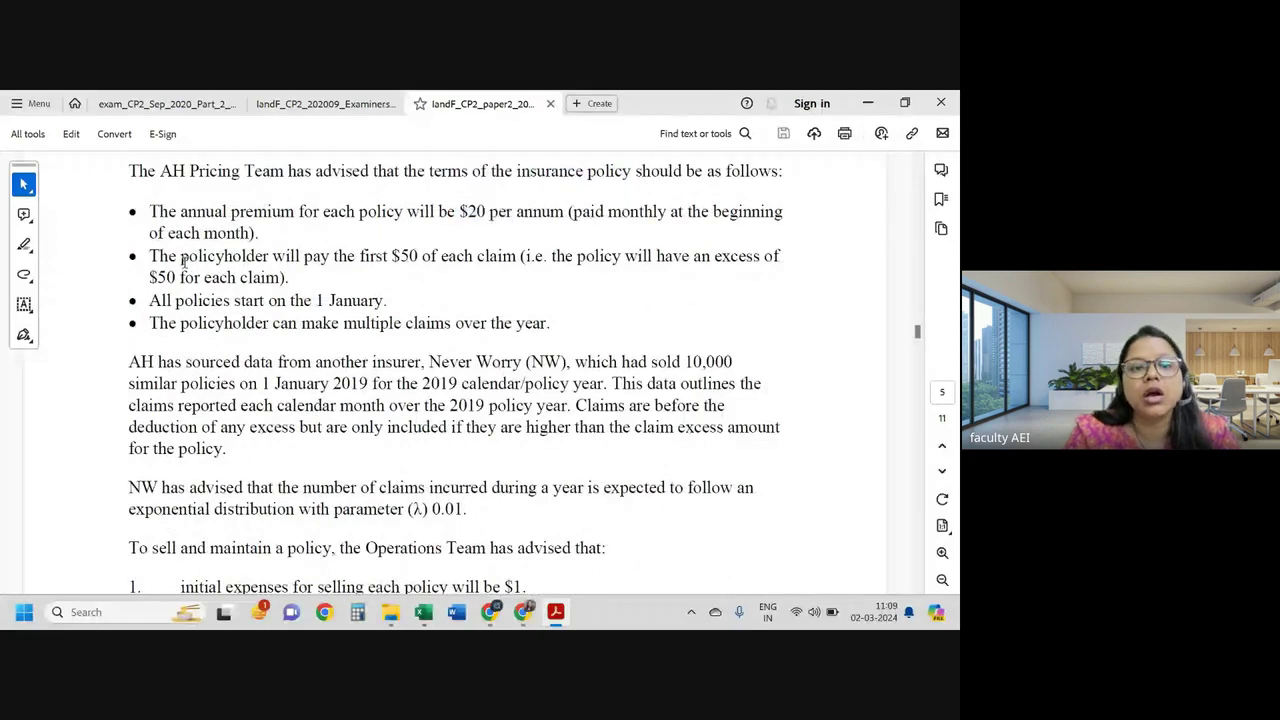
{"action": "left_click_drag", "start_coordinate": [359, 257], "coordinate": [435, 260]}
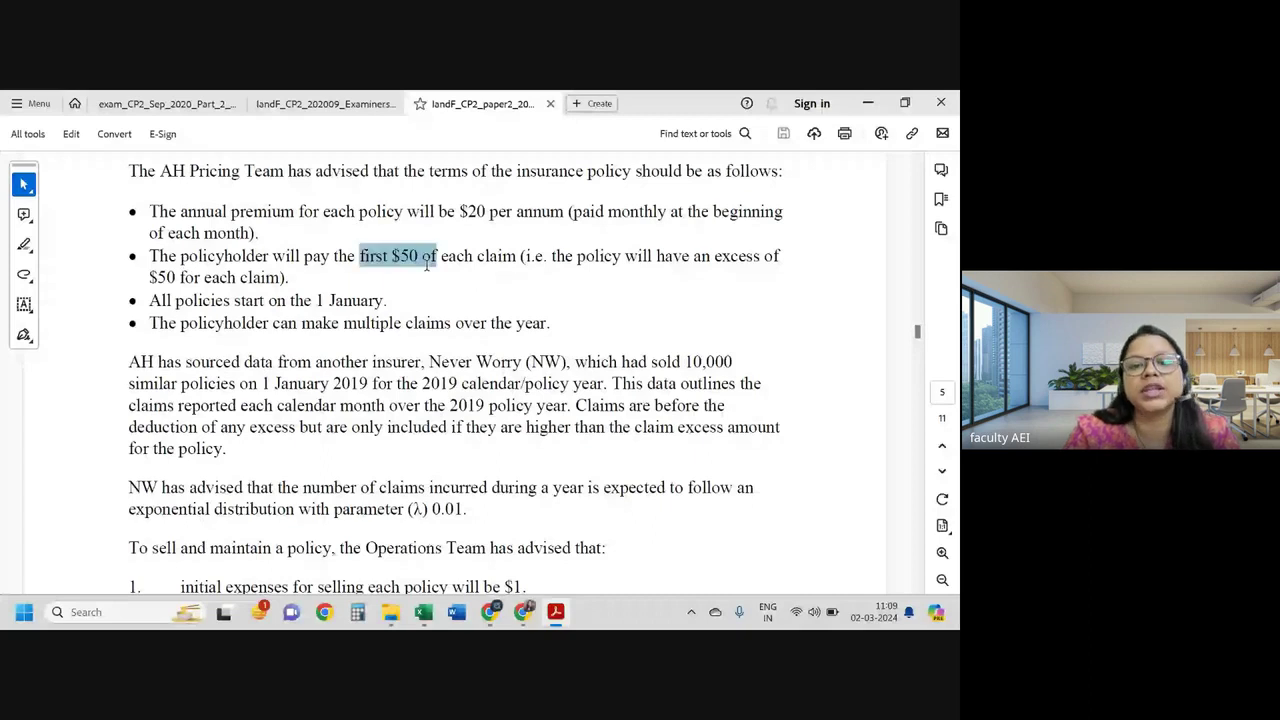
{"action": "left_click", "coordinate": [480, 222]}
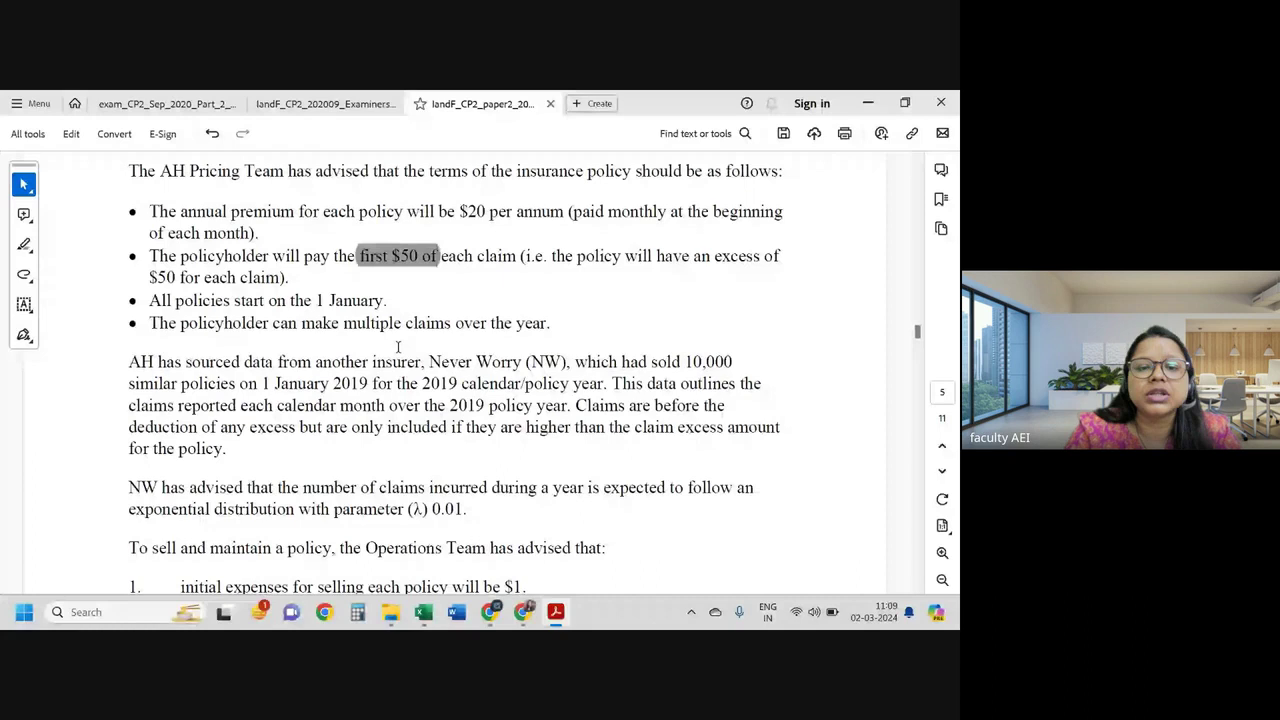
Step: Select the insurer name 'Never Worry (NW),' further down for highlighting
{"action": "double_click", "coordinate": [356, 300]}
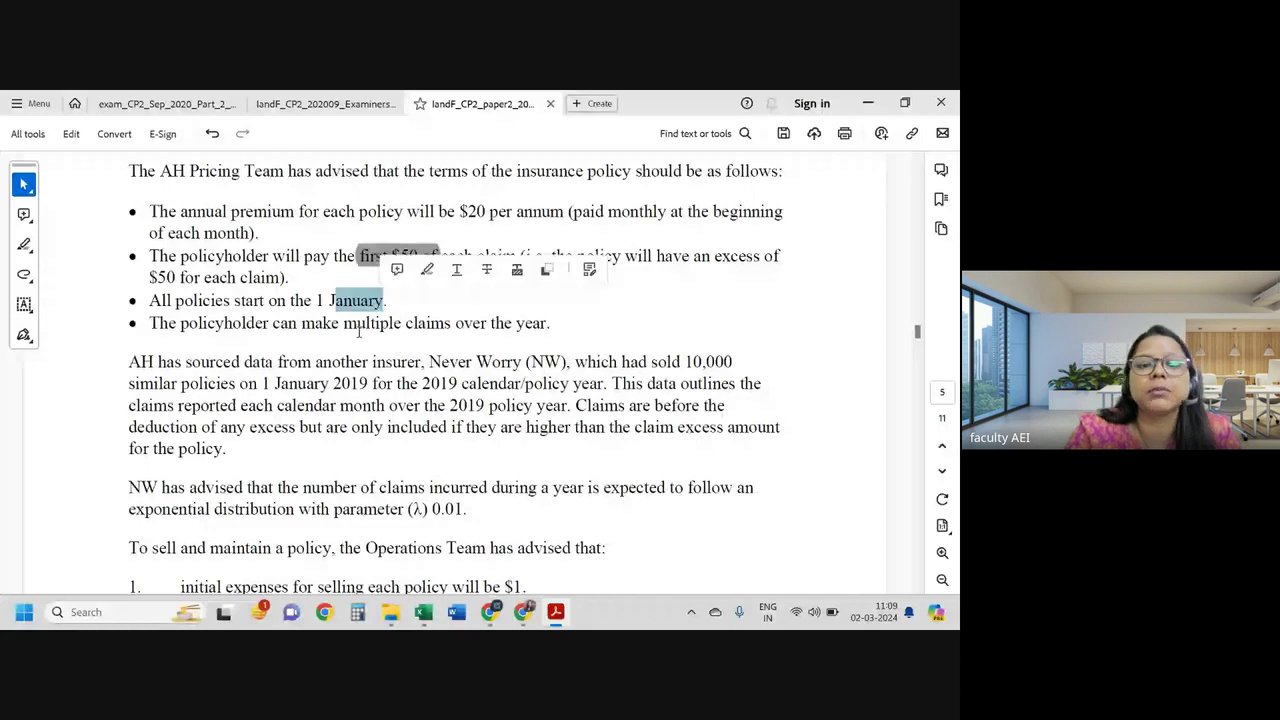
{"action": "left_click_drag", "start_coordinate": [344, 323], "coordinate": [451, 323]}
{"action": "scroll", "coordinate": [298, 368], "scroll_direction": "down", "scroll_amount": 3}
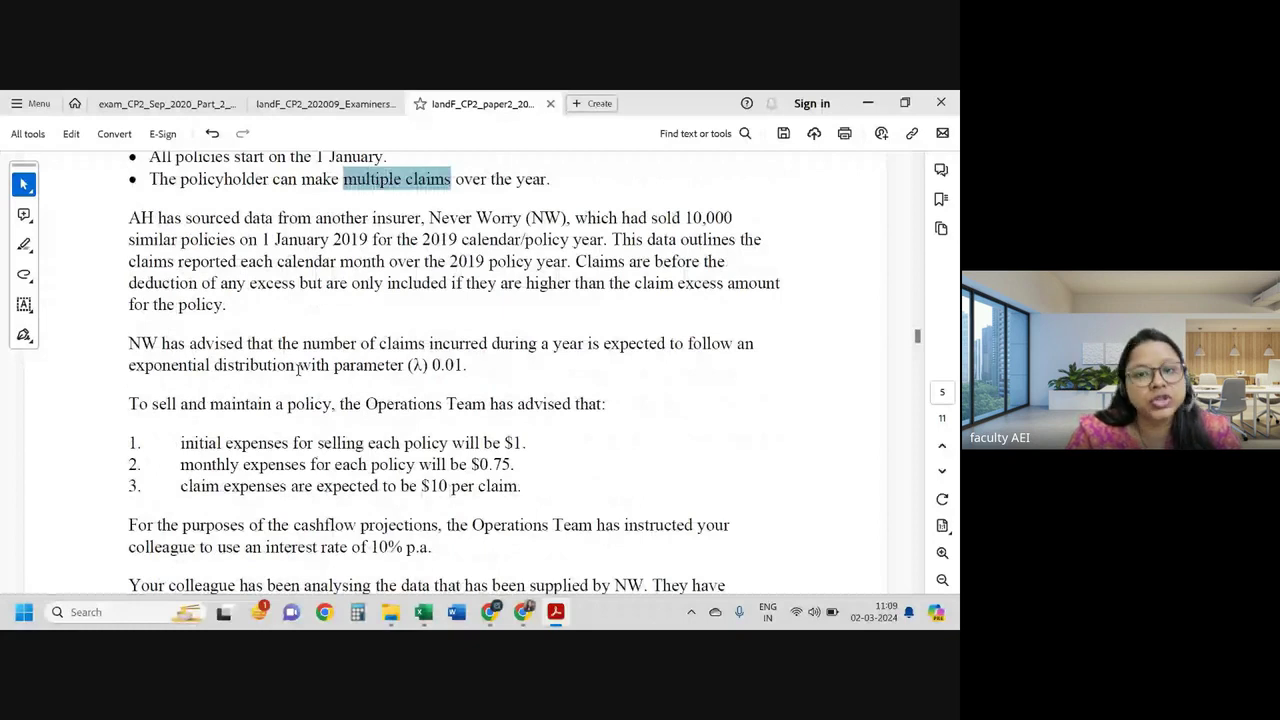
{"action": "scroll", "coordinate": [298, 368], "scroll_direction": "down", "scroll_amount": 1}
{"action": "left_click_drag", "start_coordinate": [428, 193], "coordinate": [569, 193]}
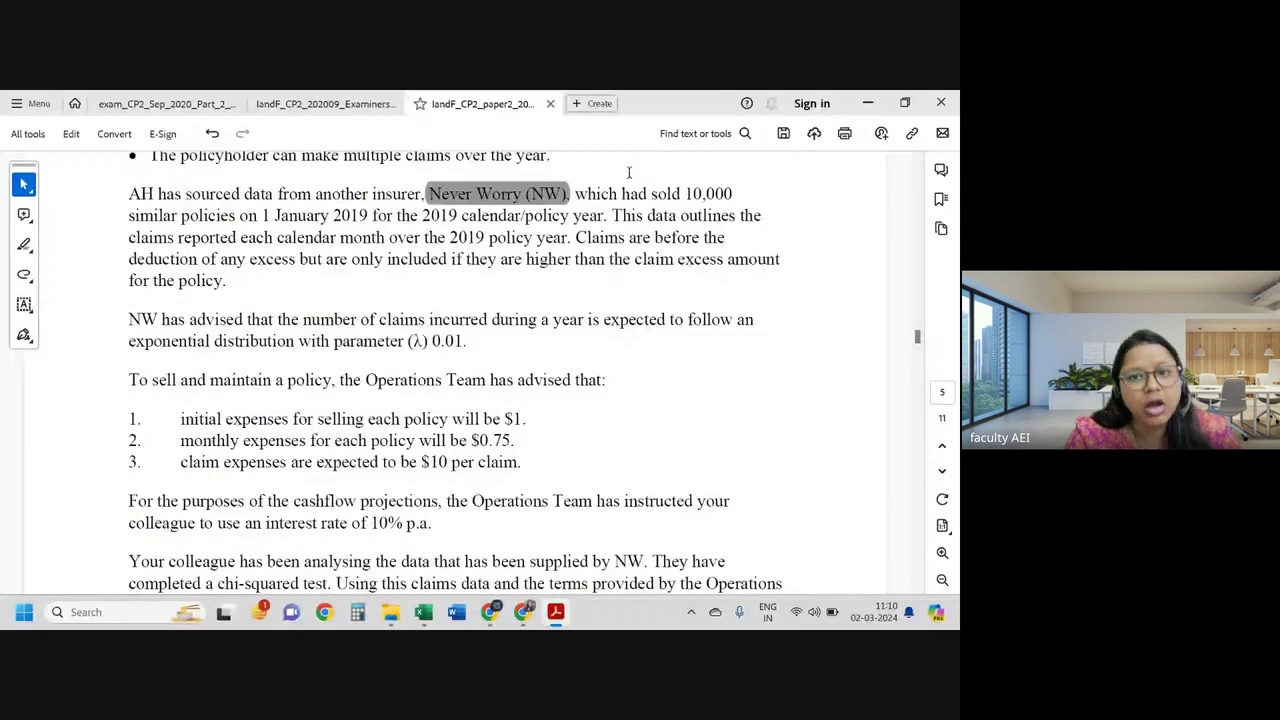
Step: Change the Never Worry (NW) highlight colour to pink
{"action": "left_click", "coordinate": [497, 200]}
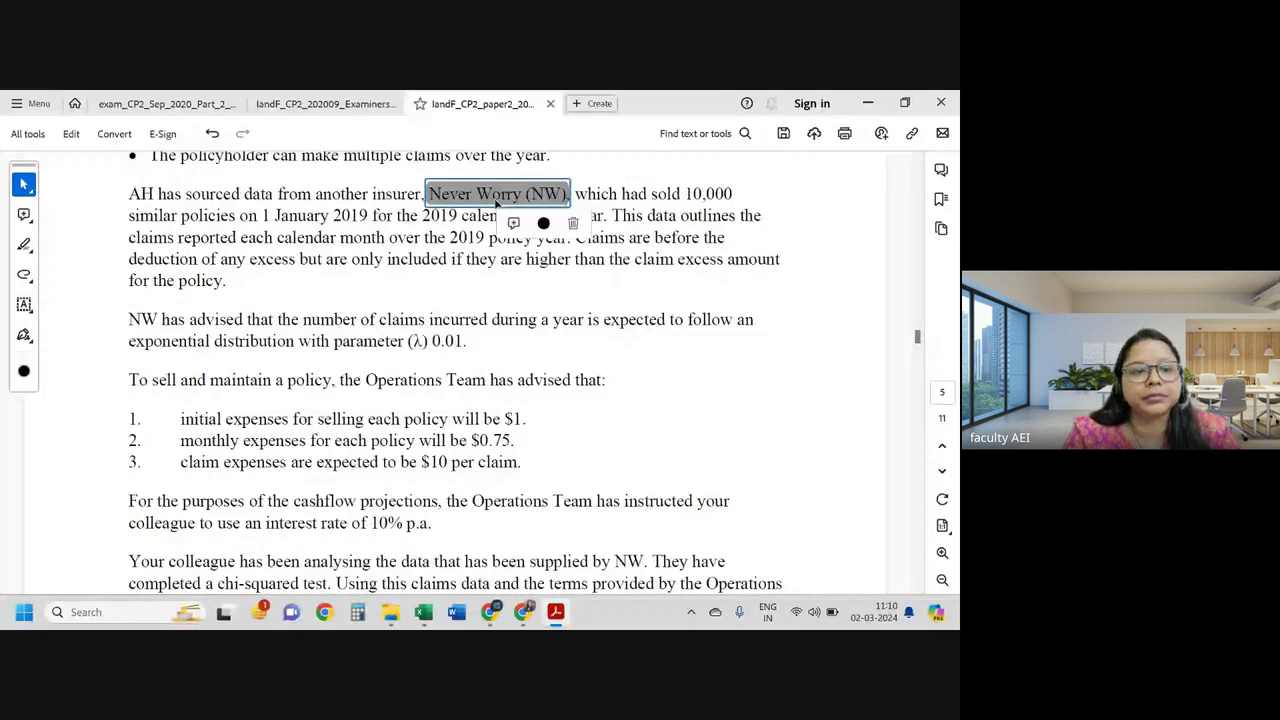
{"action": "left_click", "coordinate": [24, 371]}
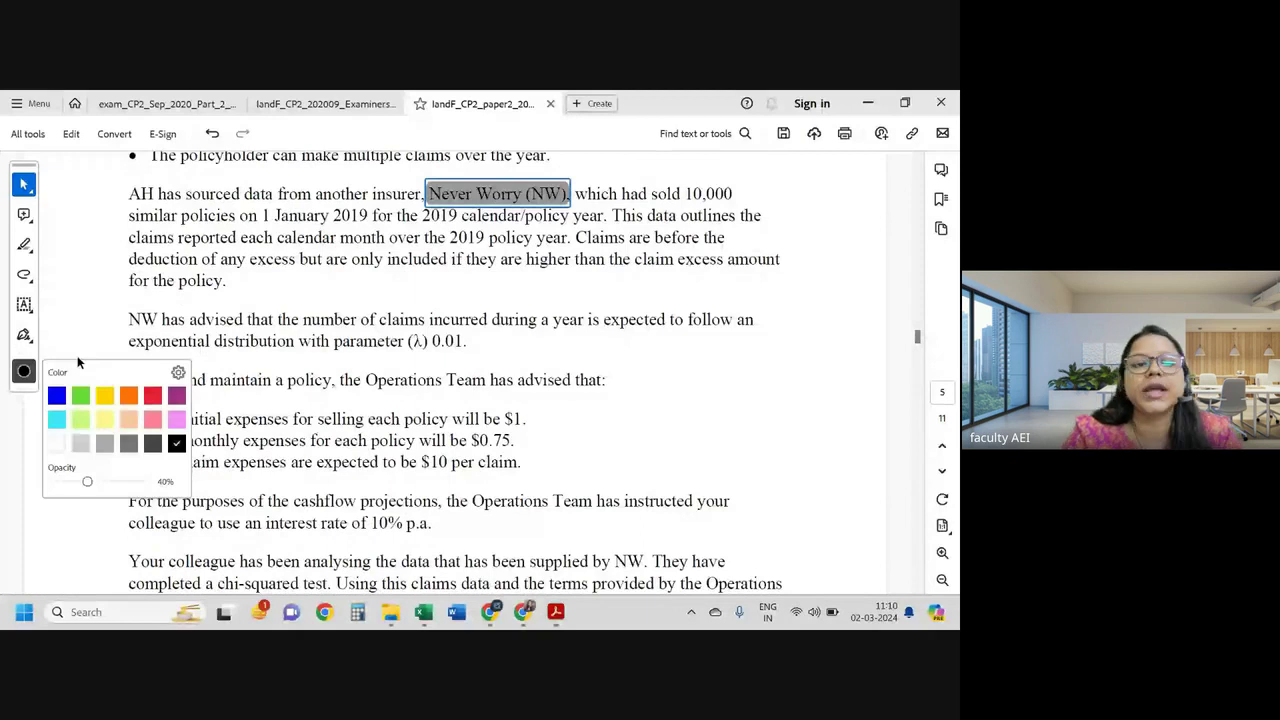
{"action": "left_click", "coordinate": [152, 419]}
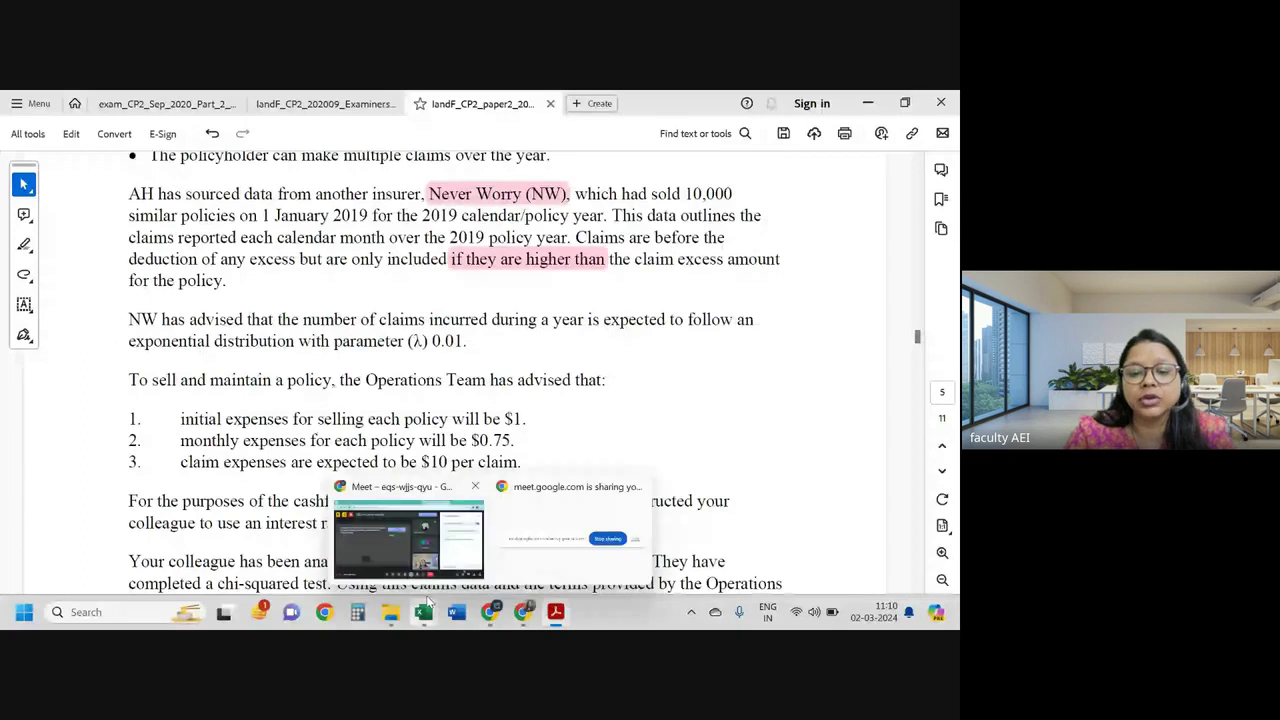
{"action": "left_click", "coordinate": [423, 612]}
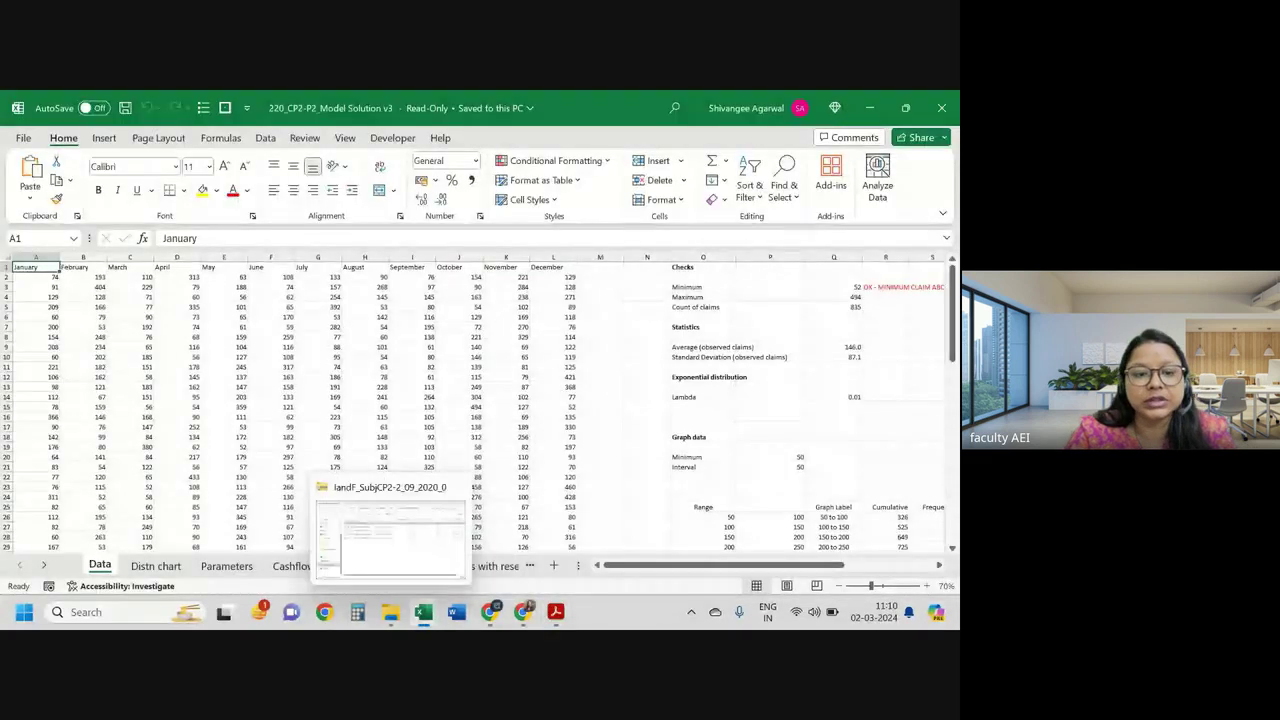
{"action": "mouse_move", "coordinate": [390, 612]}
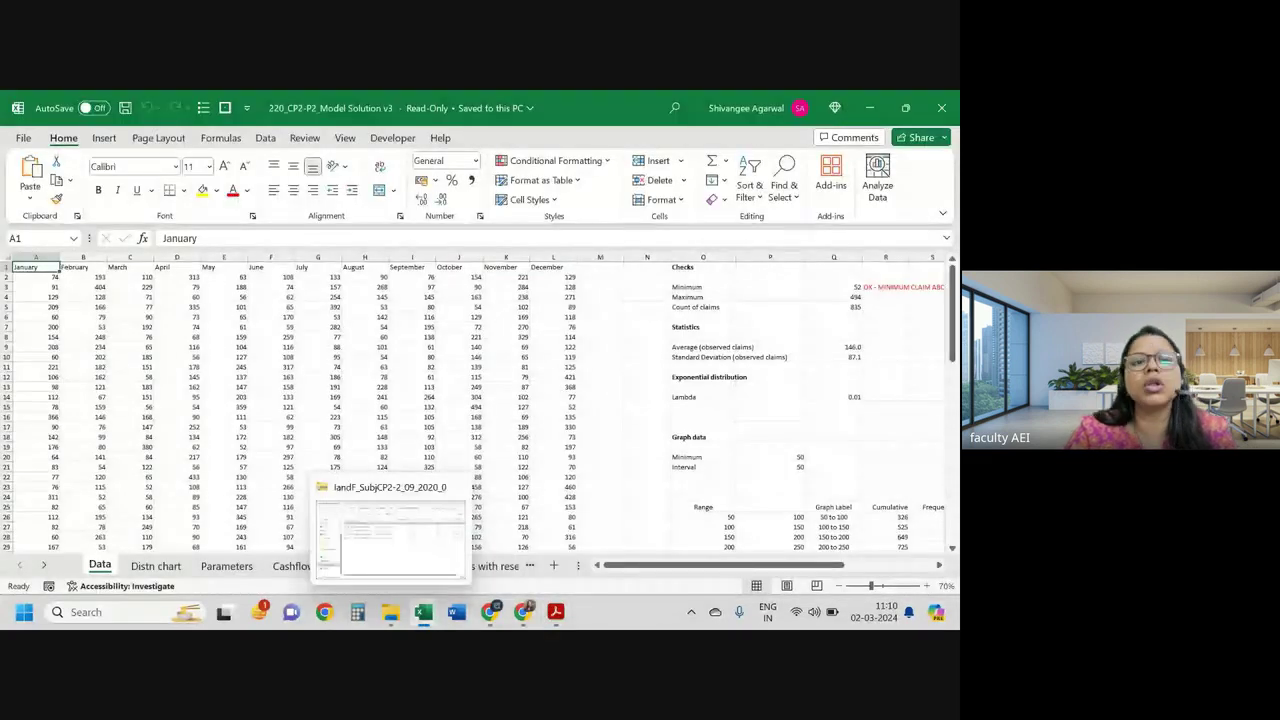
{"action": "left_click", "coordinate": [405, 357]}
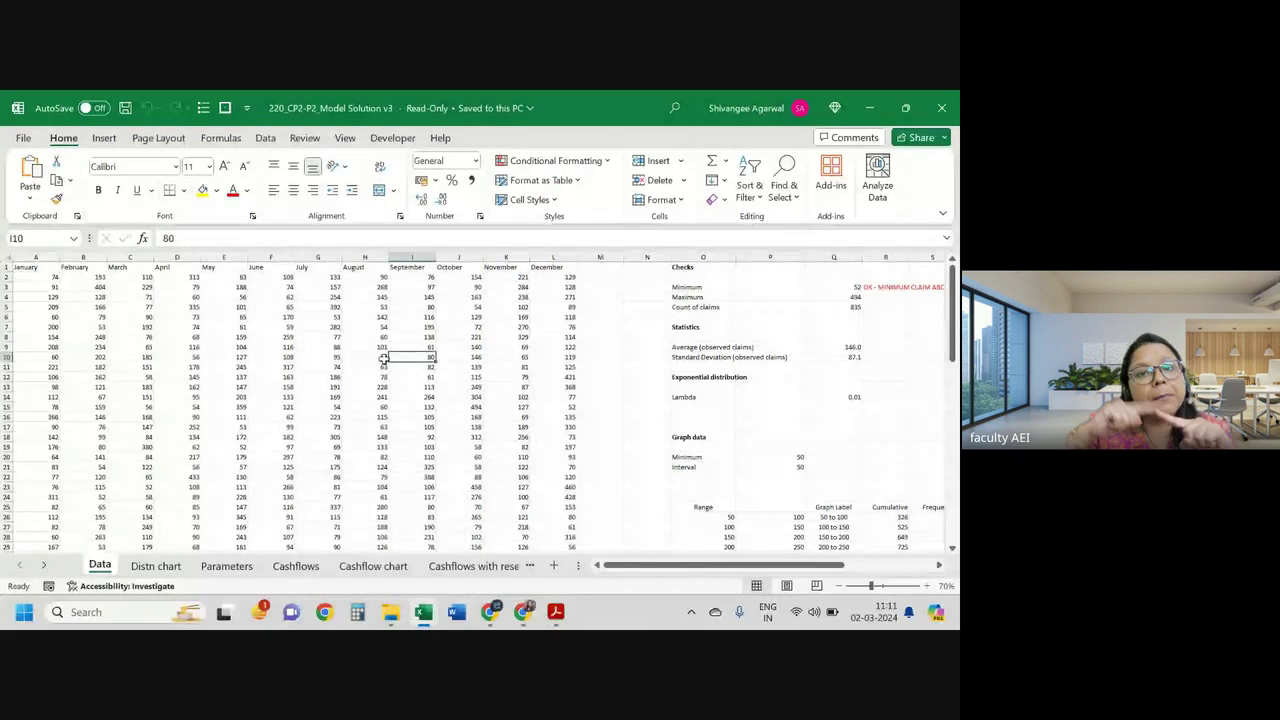
{"action": "key", "text": "alt+Tab"}
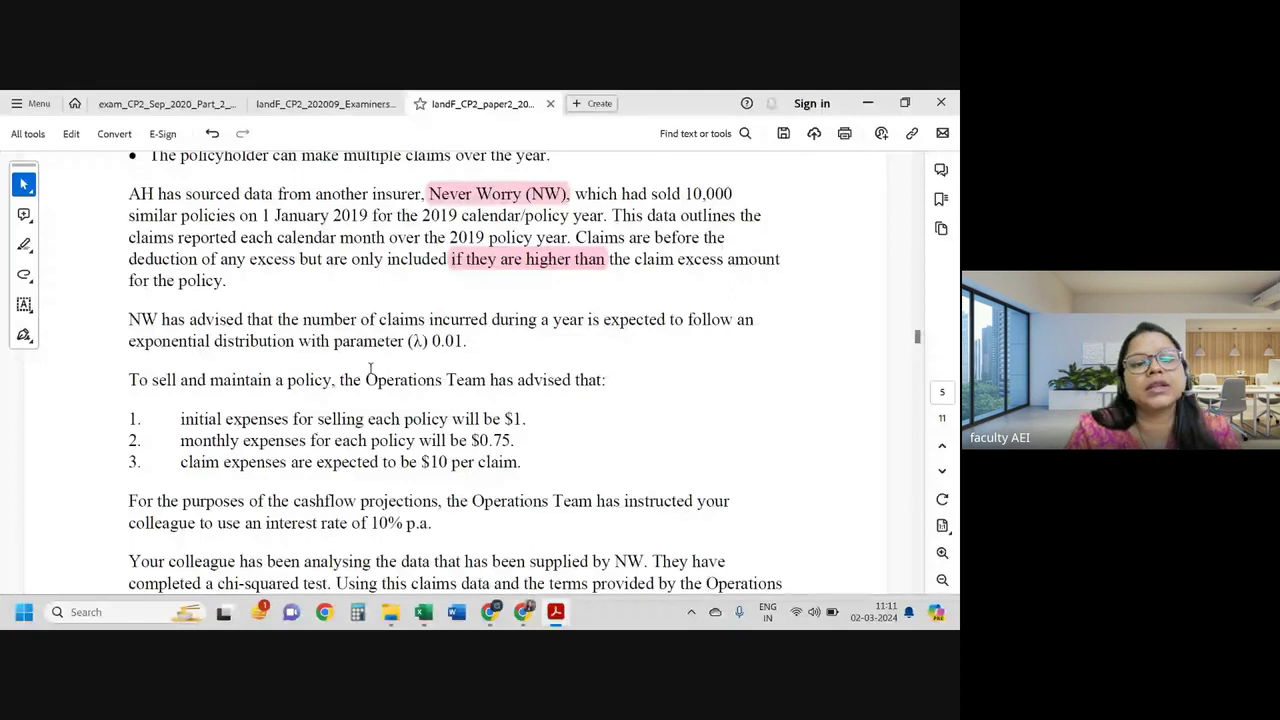
{"action": "scroll", "coordinate": [370, 369], "scroll_direction": "down", "scroll_amount": 2}
{"action": "left_click_drag", "start_coordinate": [189, 247], "coordinate": [356, 247]}
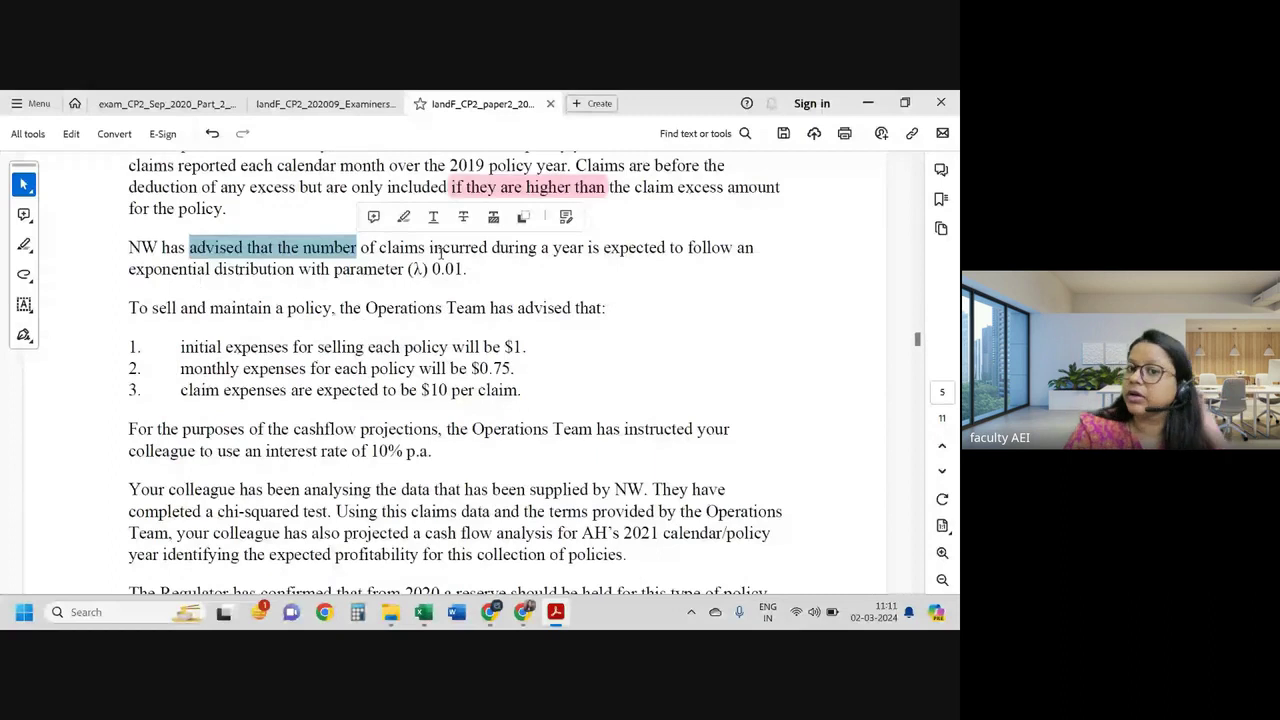
{"action": "left_click_drag", "start_coordinate": [407, 269], "coordinate": [491, 248]}
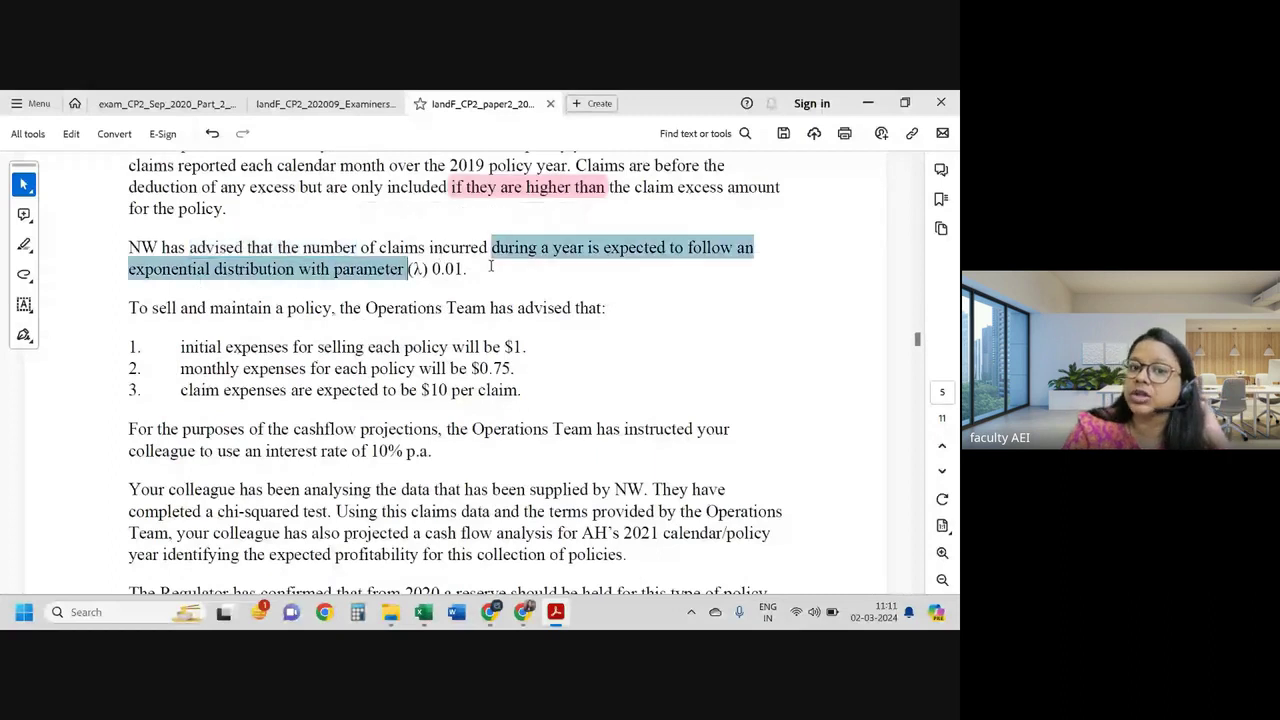
{"action": "key", "text": "alt+Tab"}
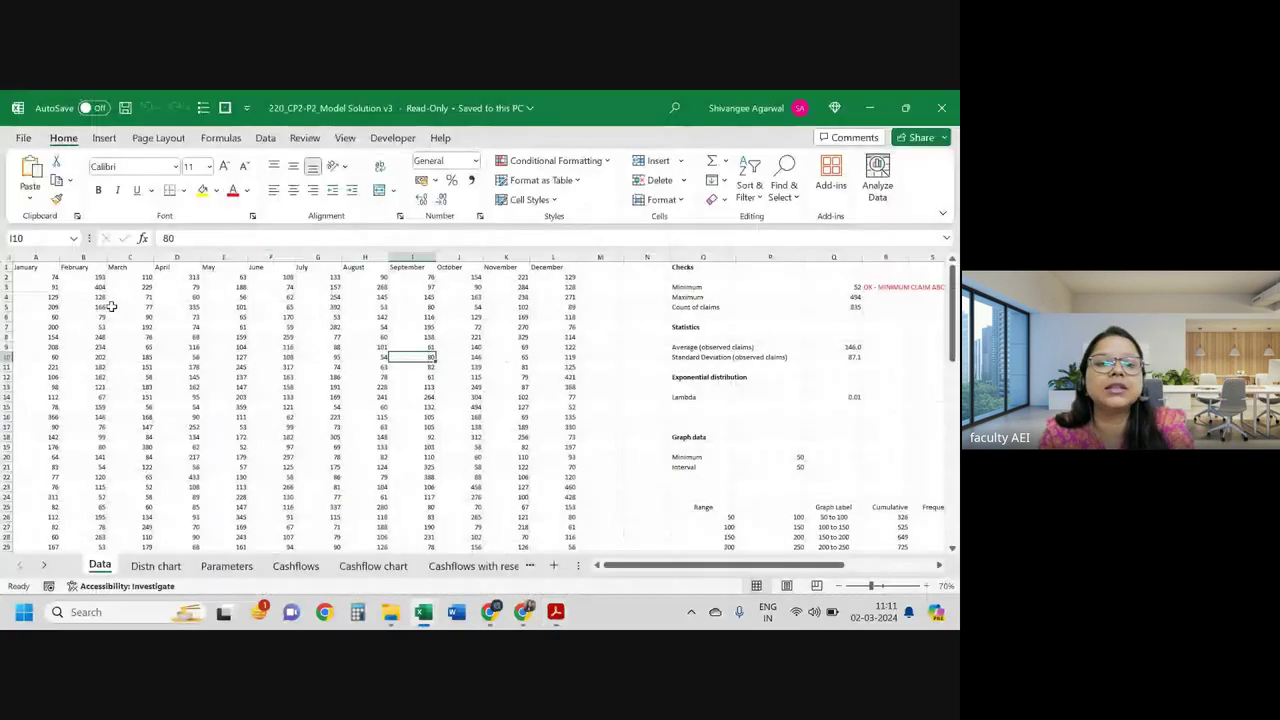
{"action": "left_click_drag", "start_coordinate": [111, 307], "coordinate": [517, 486]}
{"action": "key", "text": "alt+Tab"}
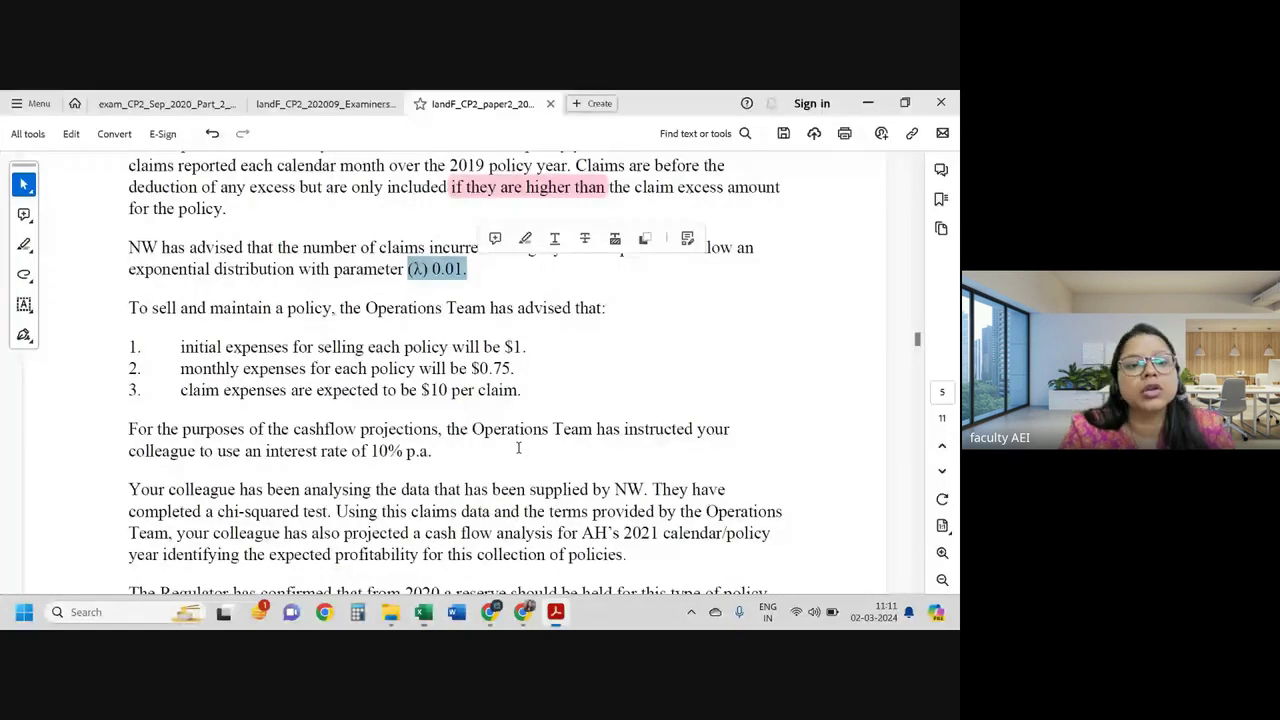
Step: Scroll to the expense assumptions and pick out the $1, $0.75 and $10 figures
{"action": "scroll", "coordinate": [518, 448], "scroll_direction": "down", "scroll_amount": 2}
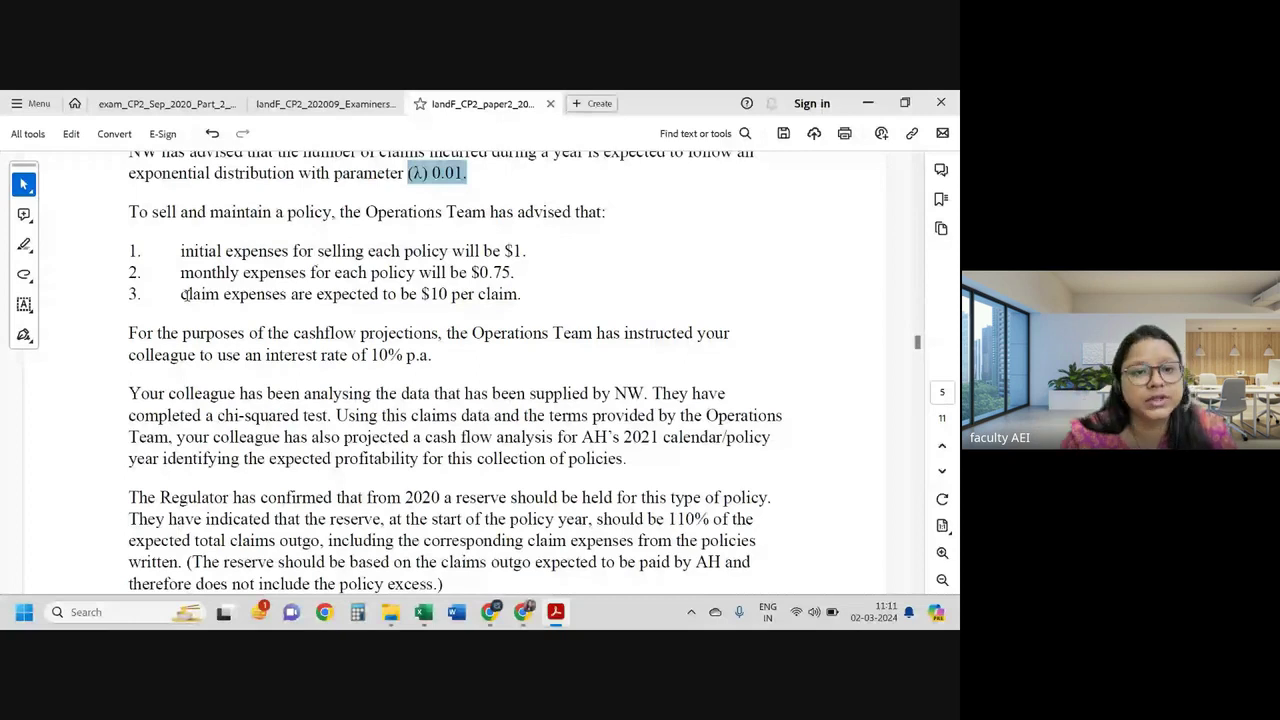
{"action": "scroll", "coordinate": [400, 190], "scroll_direction": "down", "scroll_amount": 1}
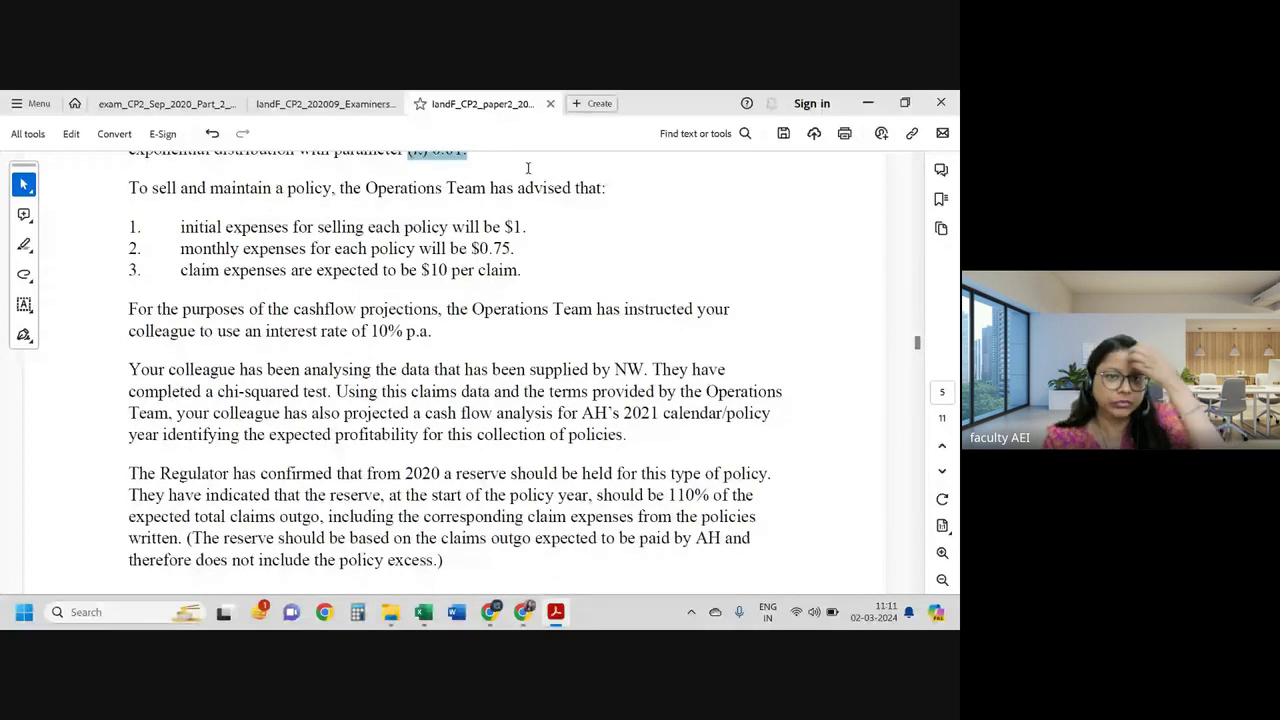
{"action": "scroll", "coordinate": [400, 220], "scroll_direction": "down", "scroll_amount": 1}
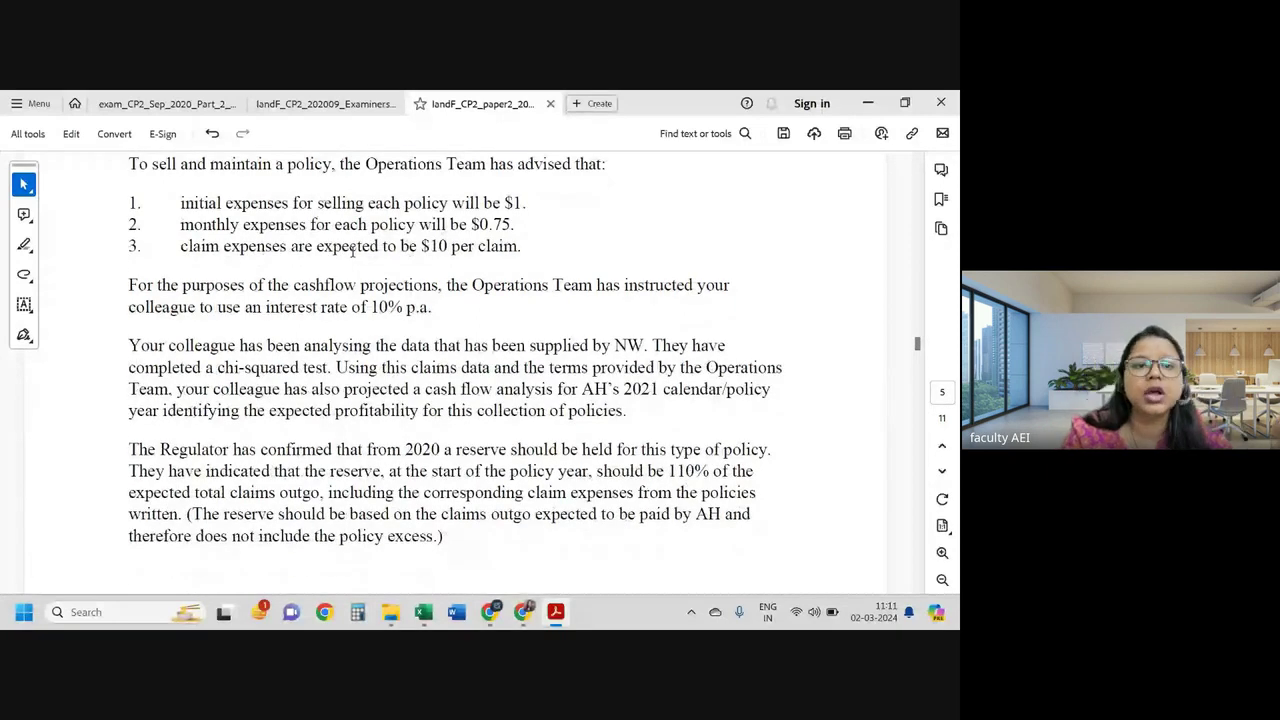
{"action": "double_click", "coordinate": [514, 203]}
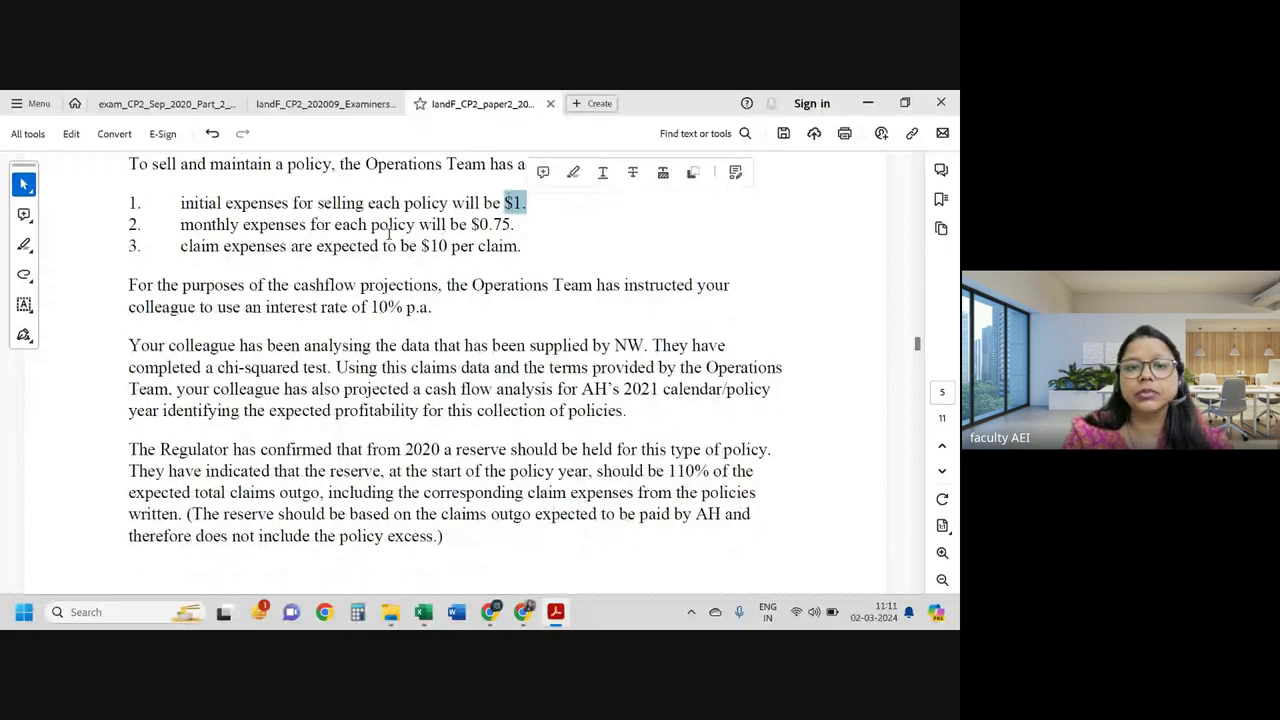
{"action": "double_click", "coordinate": [493, 224]}
{"action": "left_click_drag", "start_coordinate": [518, 246], "coordinate": [430, 246]}
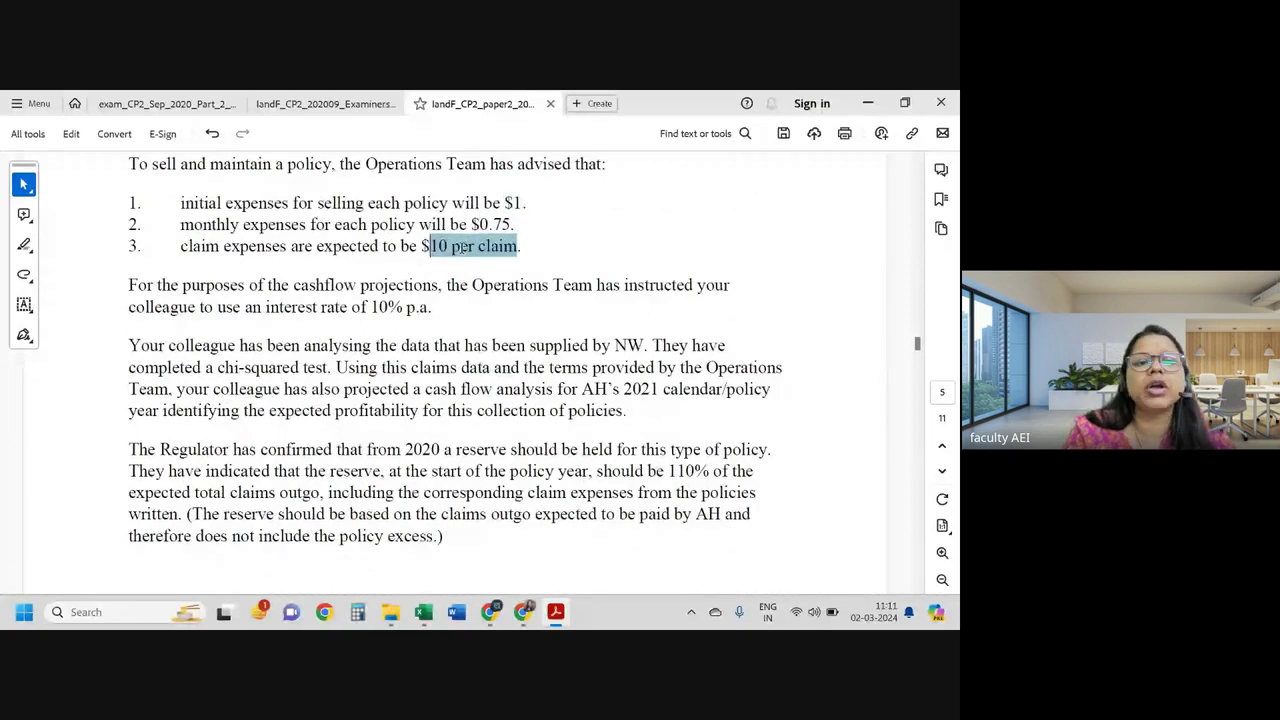
{"action": "scroll", "coordinate": [179, 225], "scroll_direction": "down", "scroll_amount": 2}
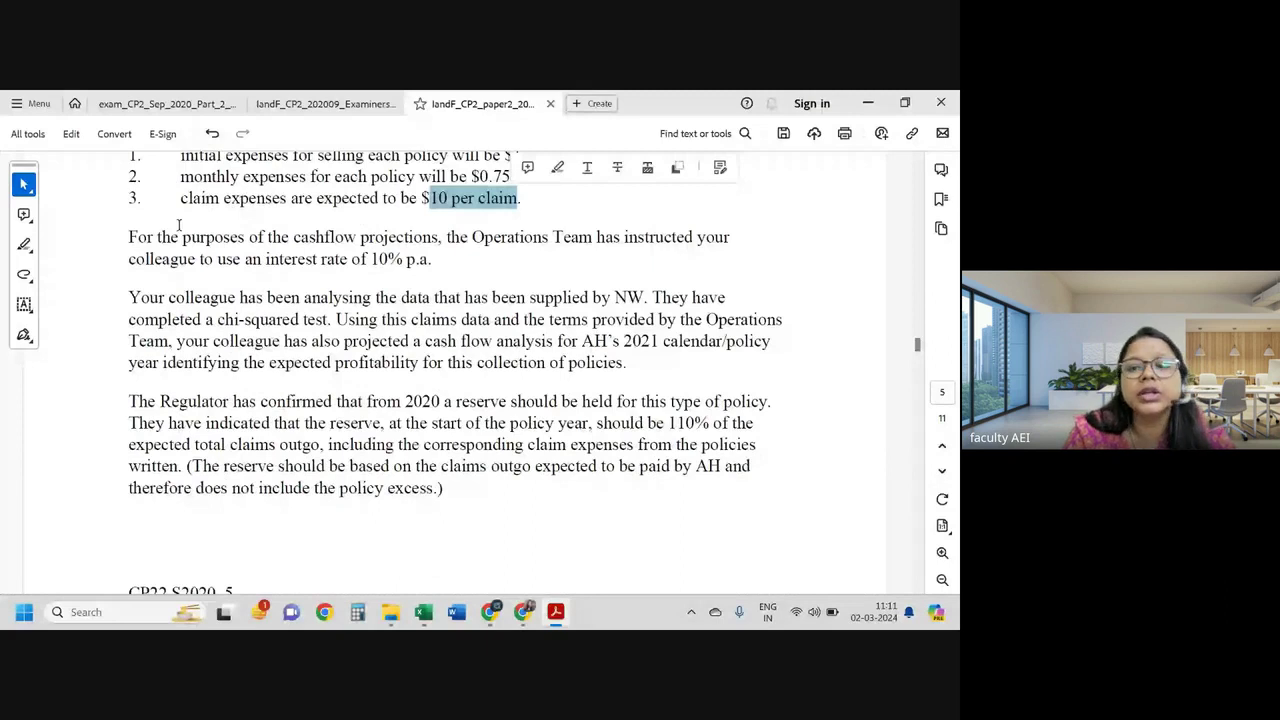
{"action": "left_click", "coordinate": [45, 277]}
Step: Pick out the 10% interest rate, then select the words 'chi-squared test'
{"action": "scroll", "coordinate": [45, 277], "scroll_direction": "down", "scroll_amount": 1}
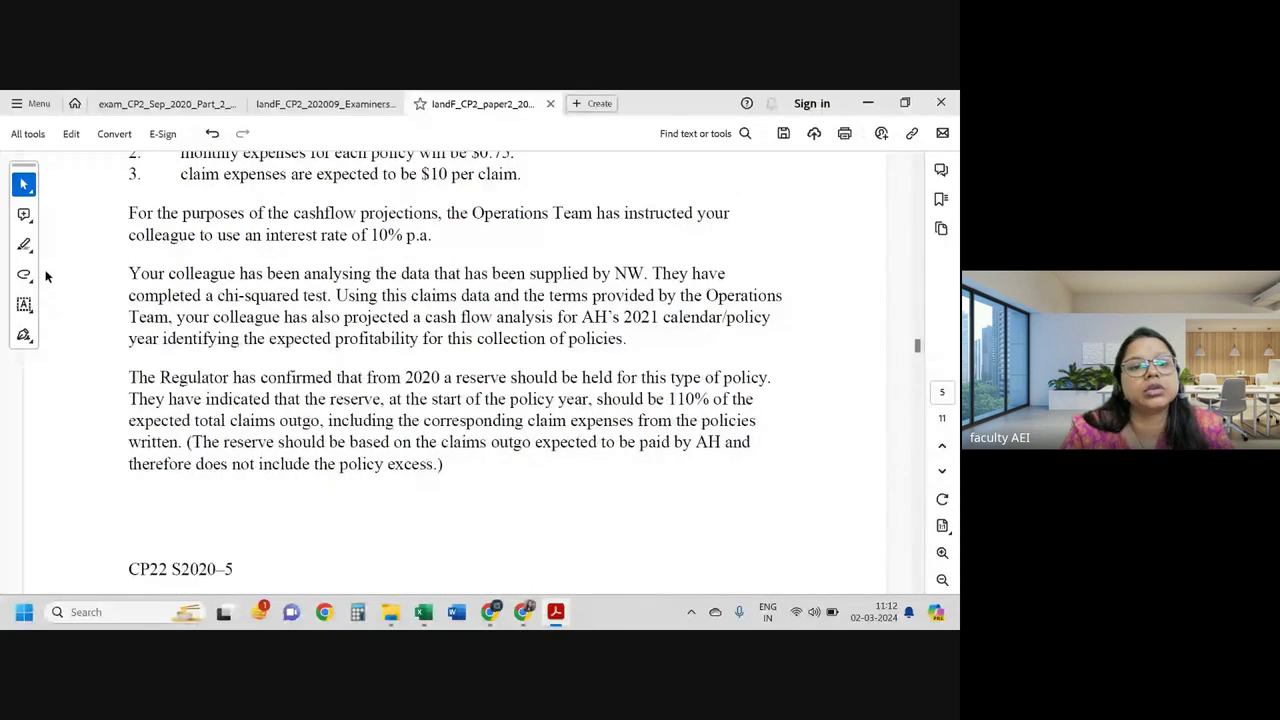
{"action": "left_click_drag", "start_coordinate": [351, 235], "coordinate": [402, 235]}
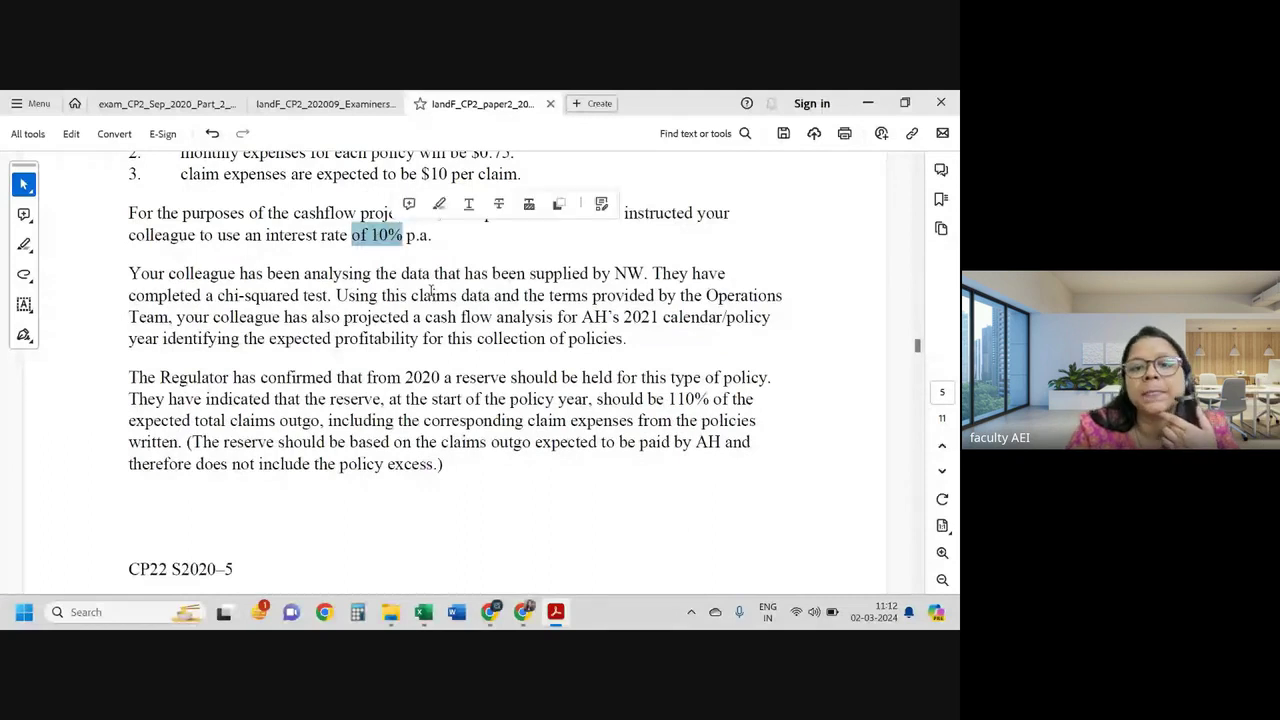
{"action": "left_click_drag", "start_coordinate": [434, 273], "coordinate": [630, 271]}
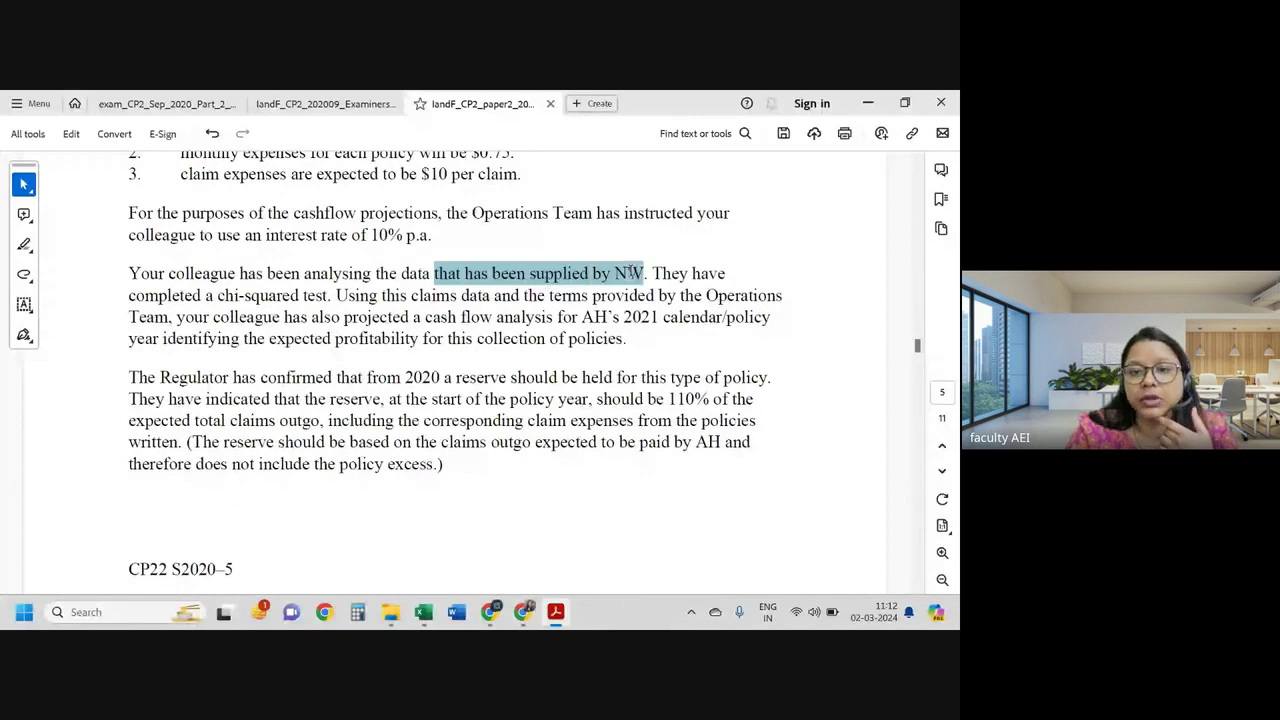
{"action": "left_click", "coordinate": [708, 288]}
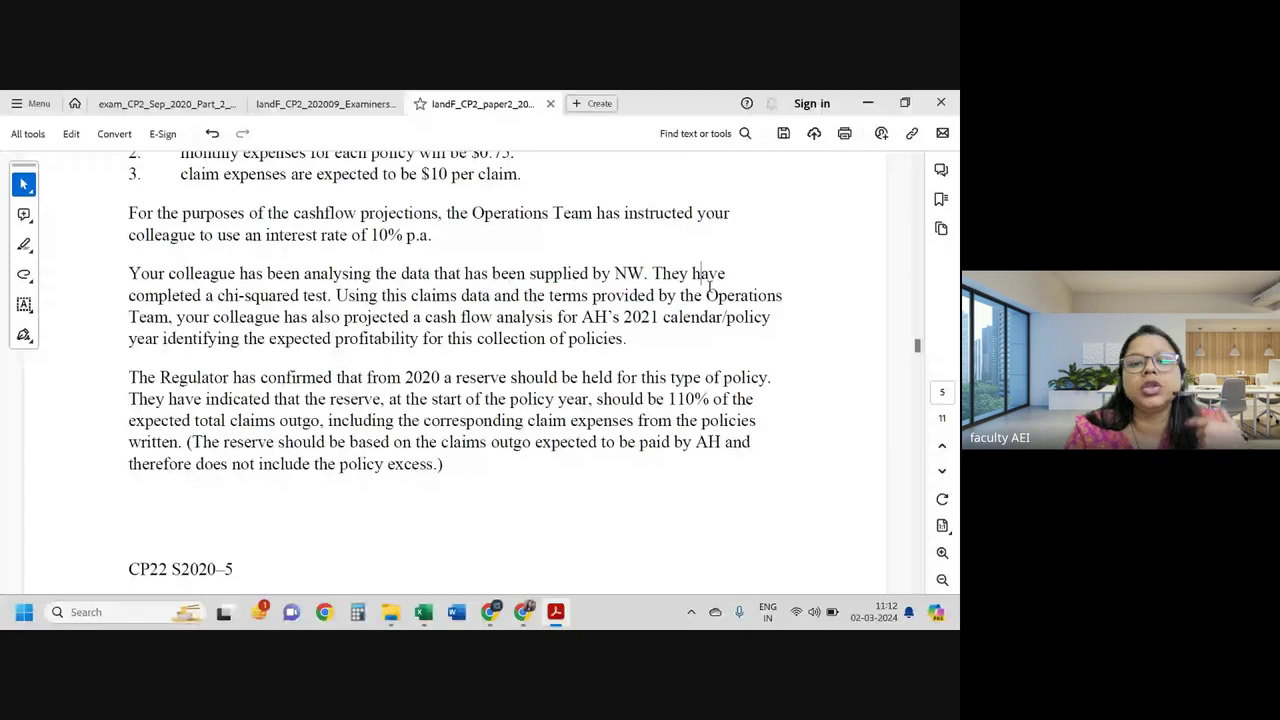
{"action": "left_click_drag", "start_coordinate": [217, 296], "coordinate": [329, 296]}
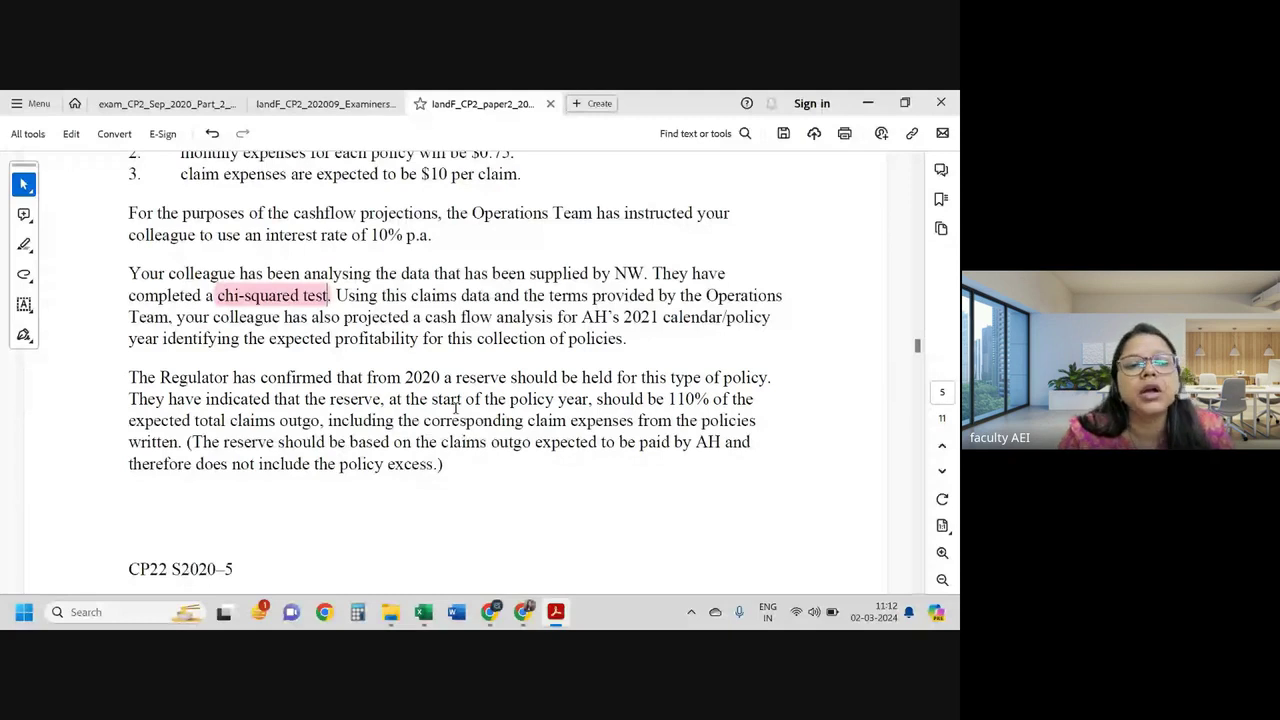
Step: Highlight 'from 2020 a reserve' in pink in the Regulator's reserve paragraph
{"action": "scroll", "coordinate": [479, 266], "scroll_direction": "up", "scroll_amount": 2}
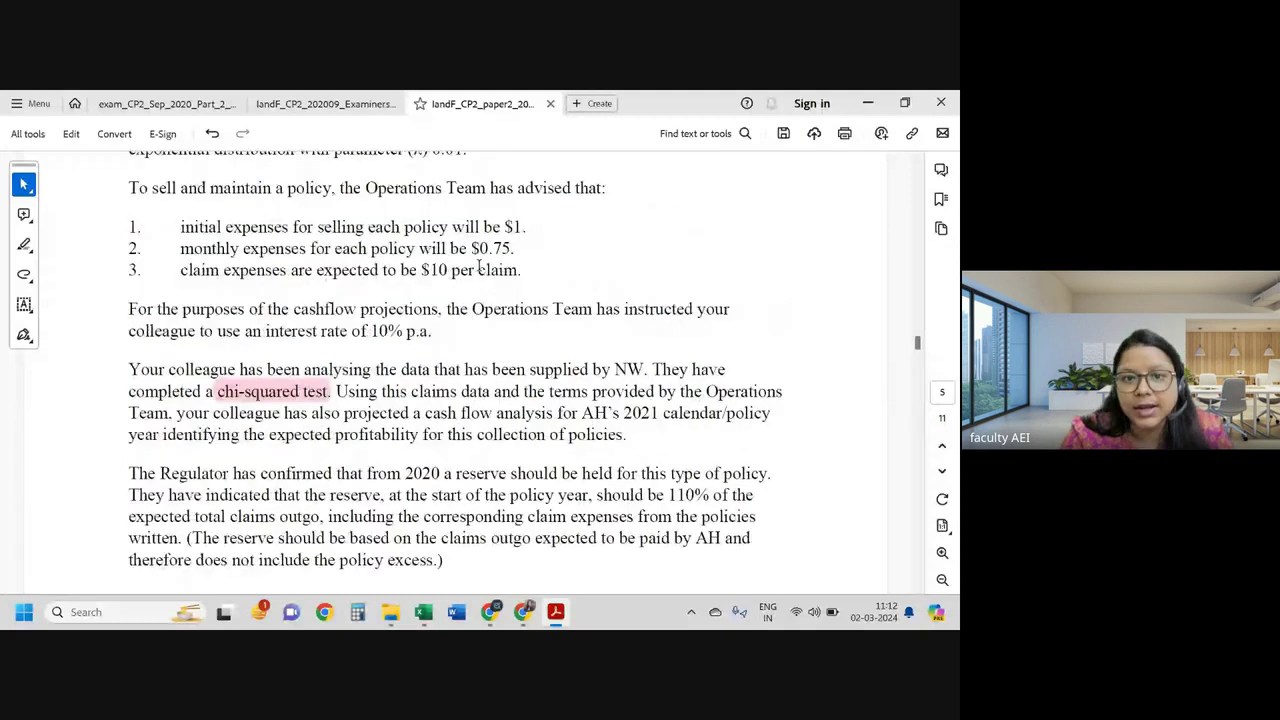
{"action": "scroll", "coordinate": [479, 266], "scroll_direction": "up", "scroll_amount": 3}
{"action": "scroll", "coordinate": [331, 440], "scroll_direction": "down", "scroll_amount": 8}
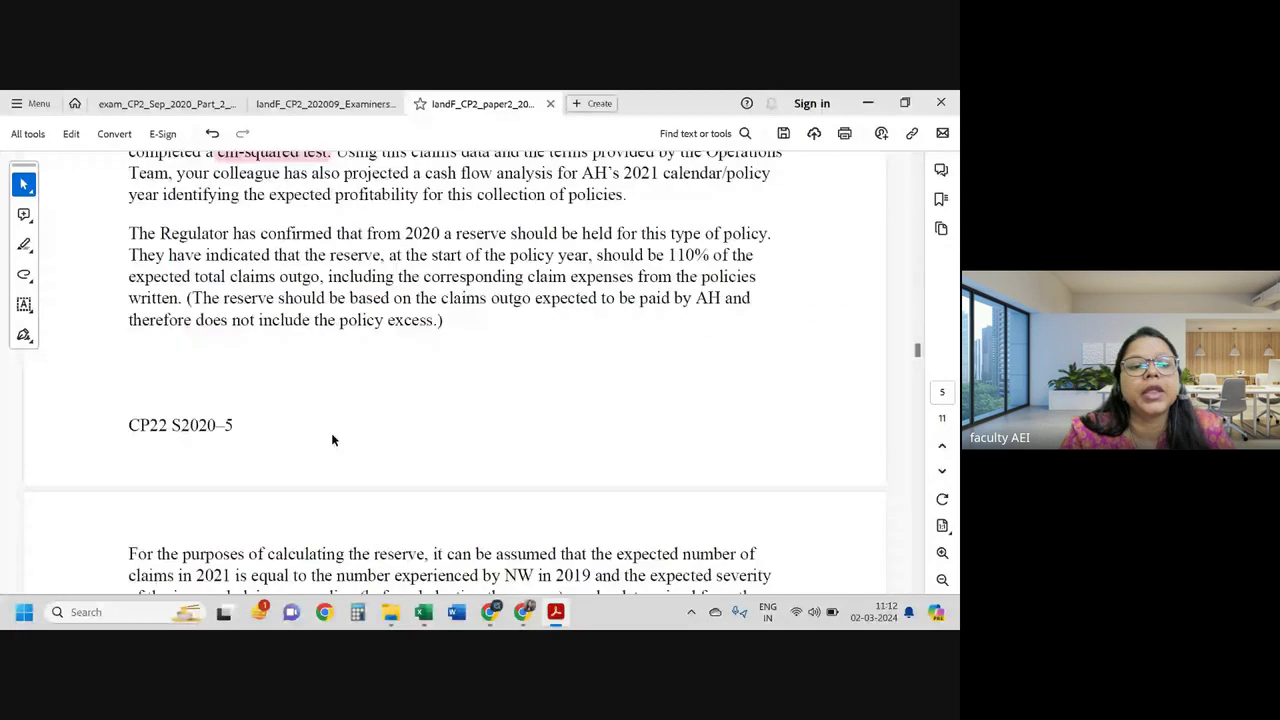
{"action": "scroll", "coordinate": [325, 322], "scroll_direction": "down", "scroll_amount": 1}
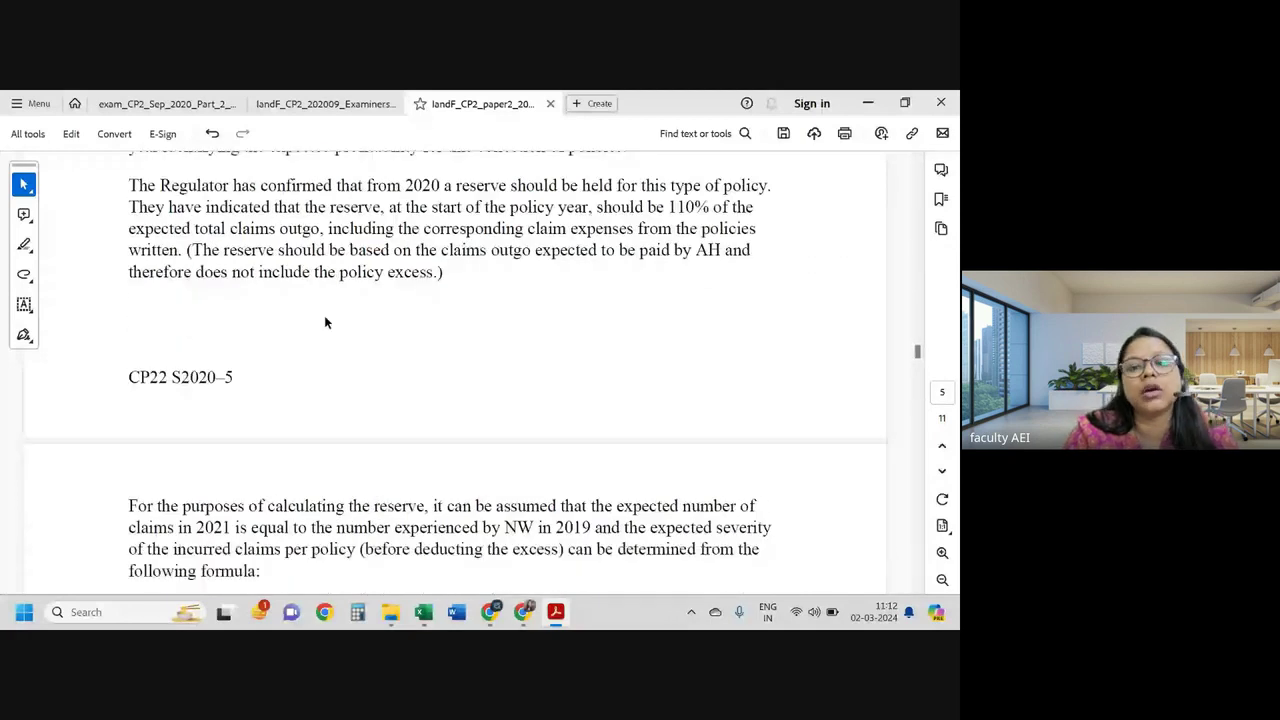
{"action": "left_click_drag", "start_coordinate": [367, 186], "coordinate": [507, 186]}
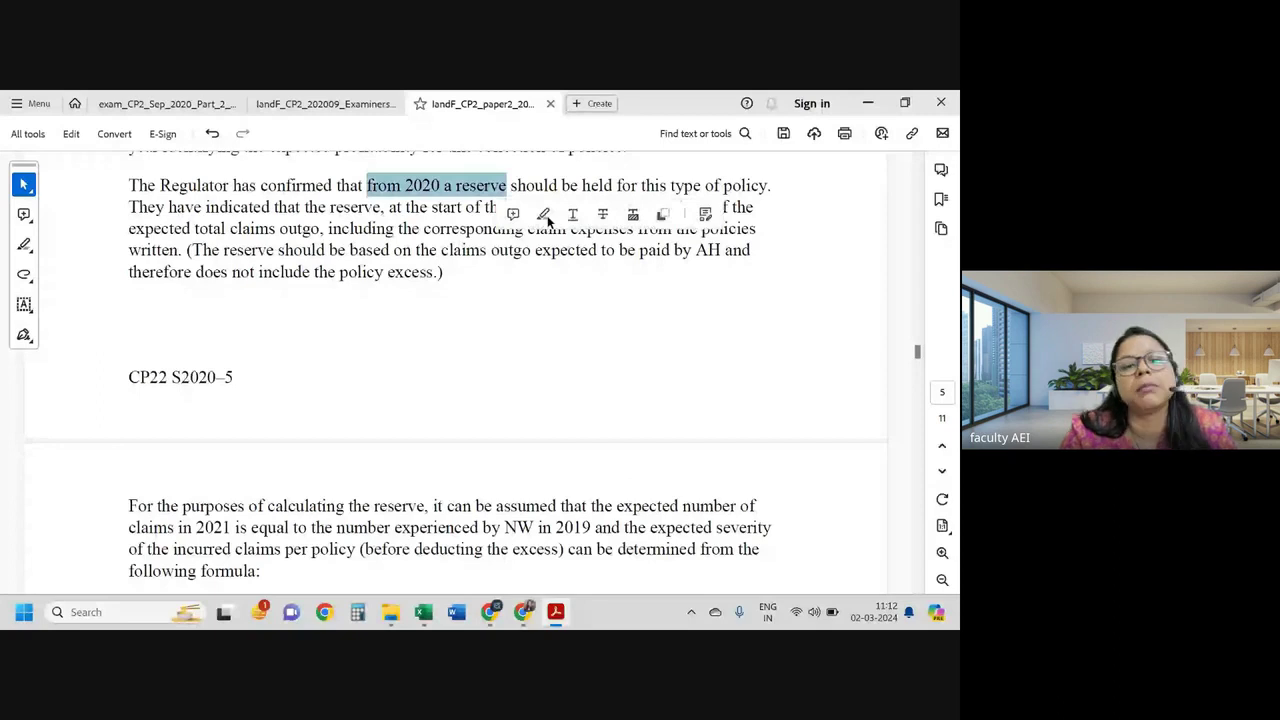
{"action": "left_click", "coordinate": [545, 216]}
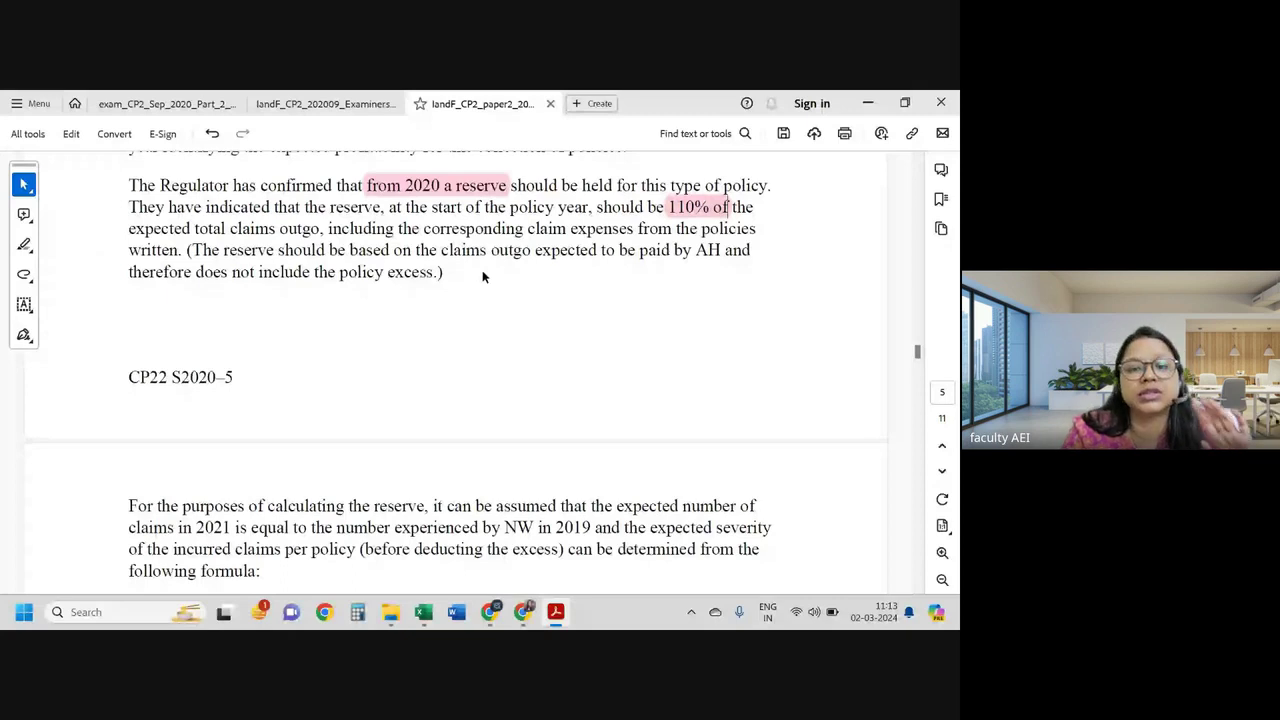
Step: Select the reserve basis sentence about the policy excess, then clear it unmarked
{"action": "left_click_drag", "start_coordinate": [196, 272], "coordinate": [406, 280]}
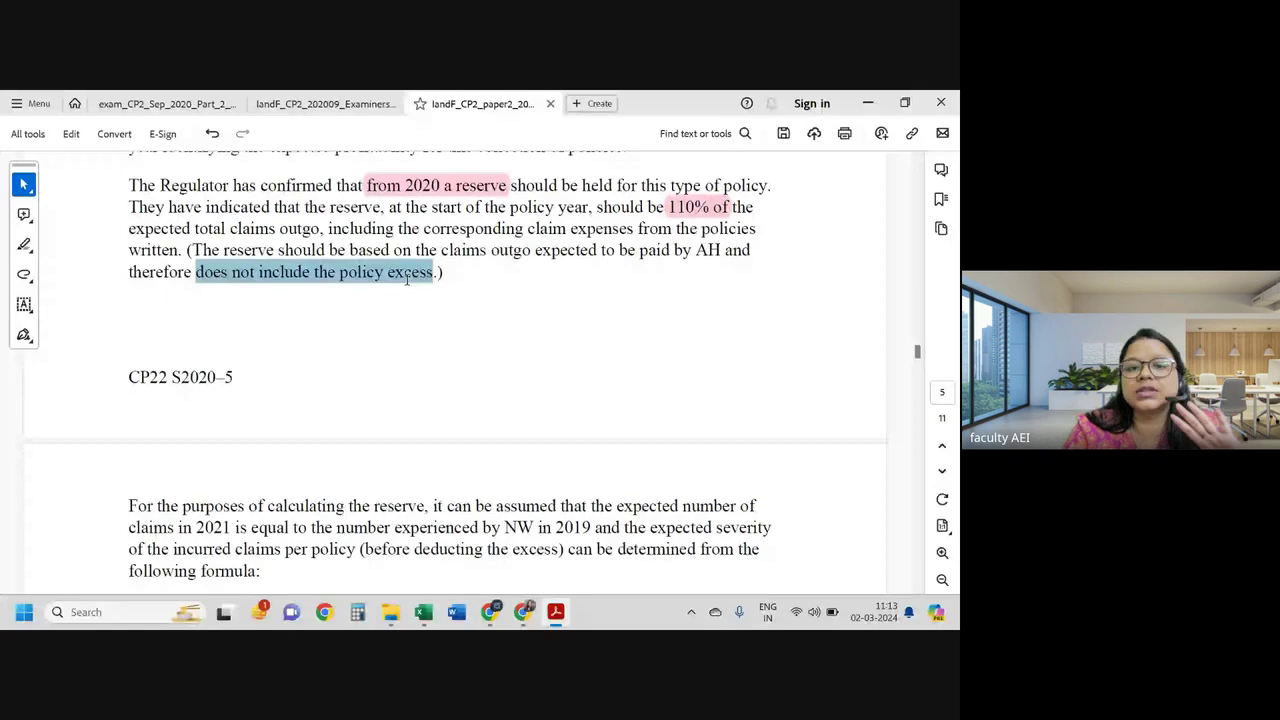
{"action": "left_click_drag", "start_coordinate": [223, 250], "coordinate": [443, 274]}
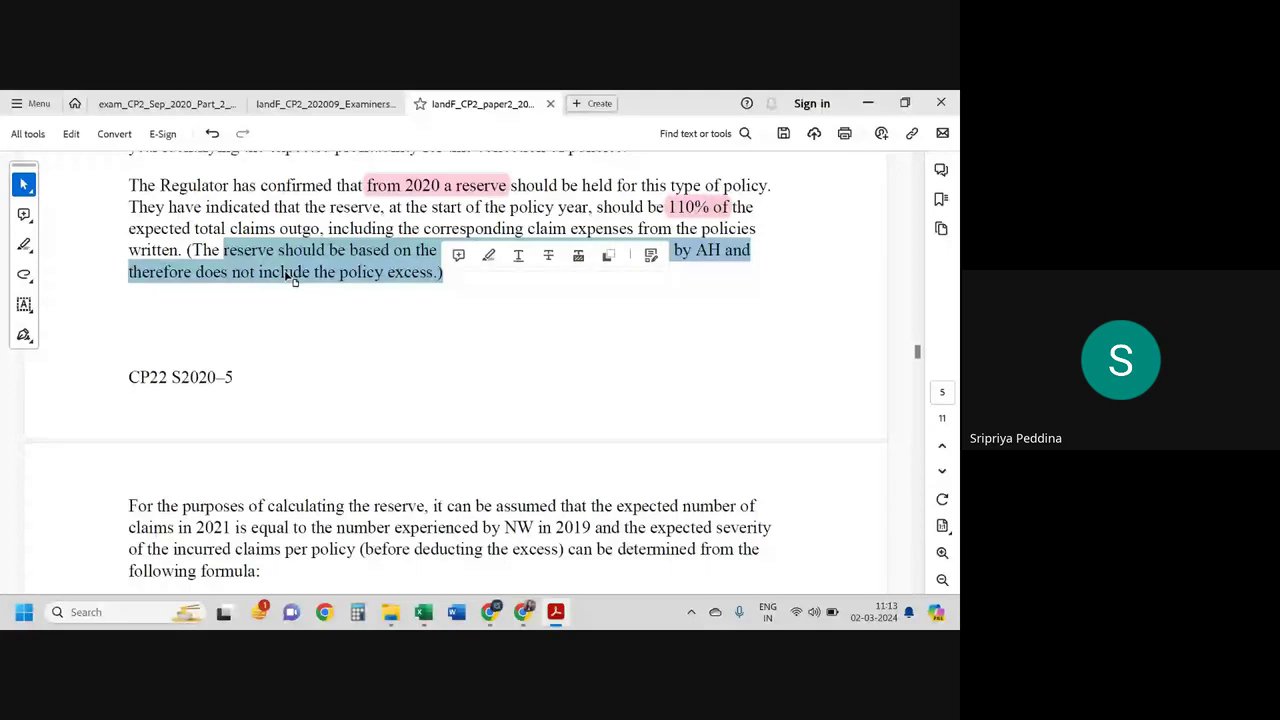
{"action": "left_click", "coordinate": [415, 271]}
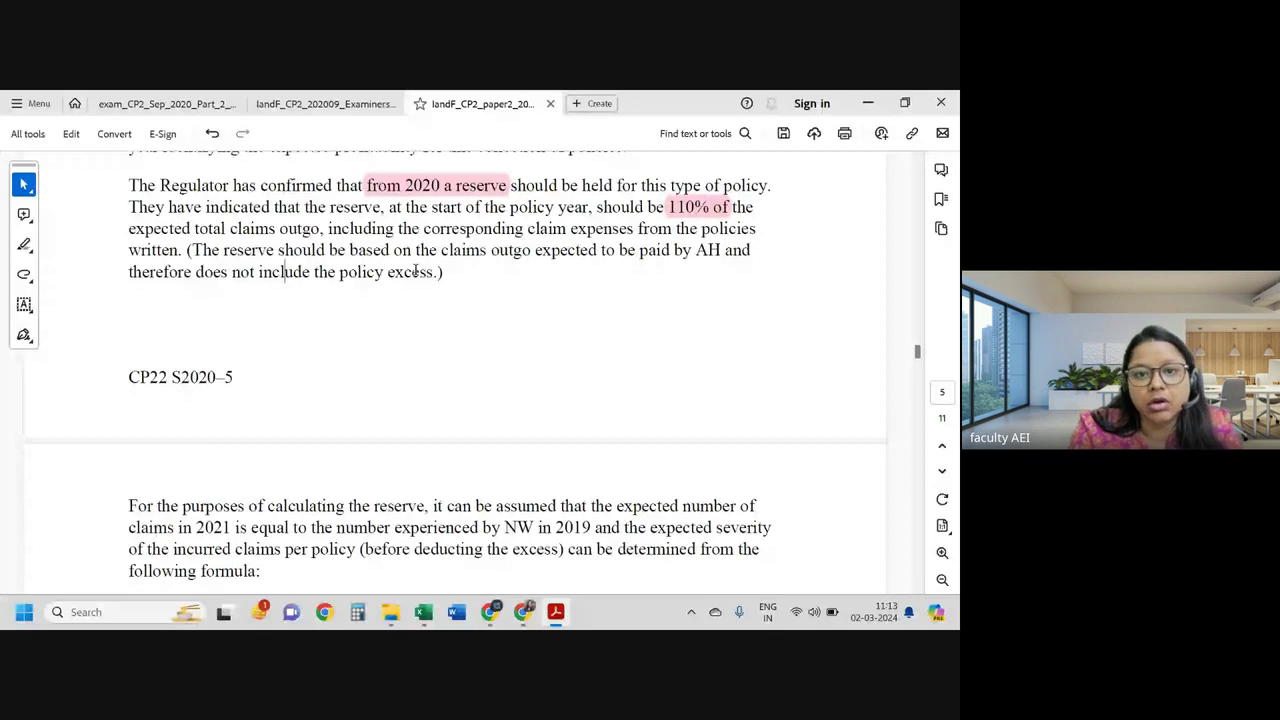
{"action": "scroll", "coordinate": [415, 271], "scroll_direction": "up", "scroll_amount": 1}
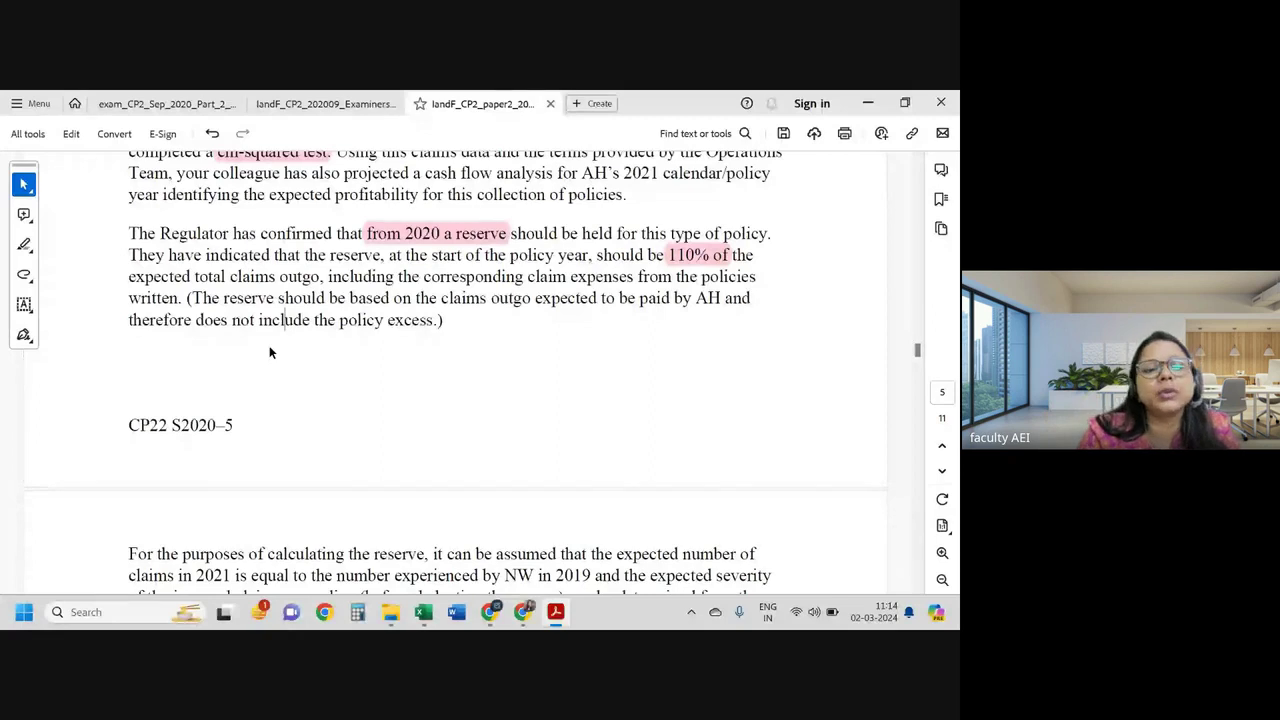
Step: Point out the reserve assumptions: 2021 claims equal NW's 2019 data and incurred claims per policy
{"action": "scroll", "coordinate": [463, 275], "scroll_direction": "down", "scroll_amount": 3}
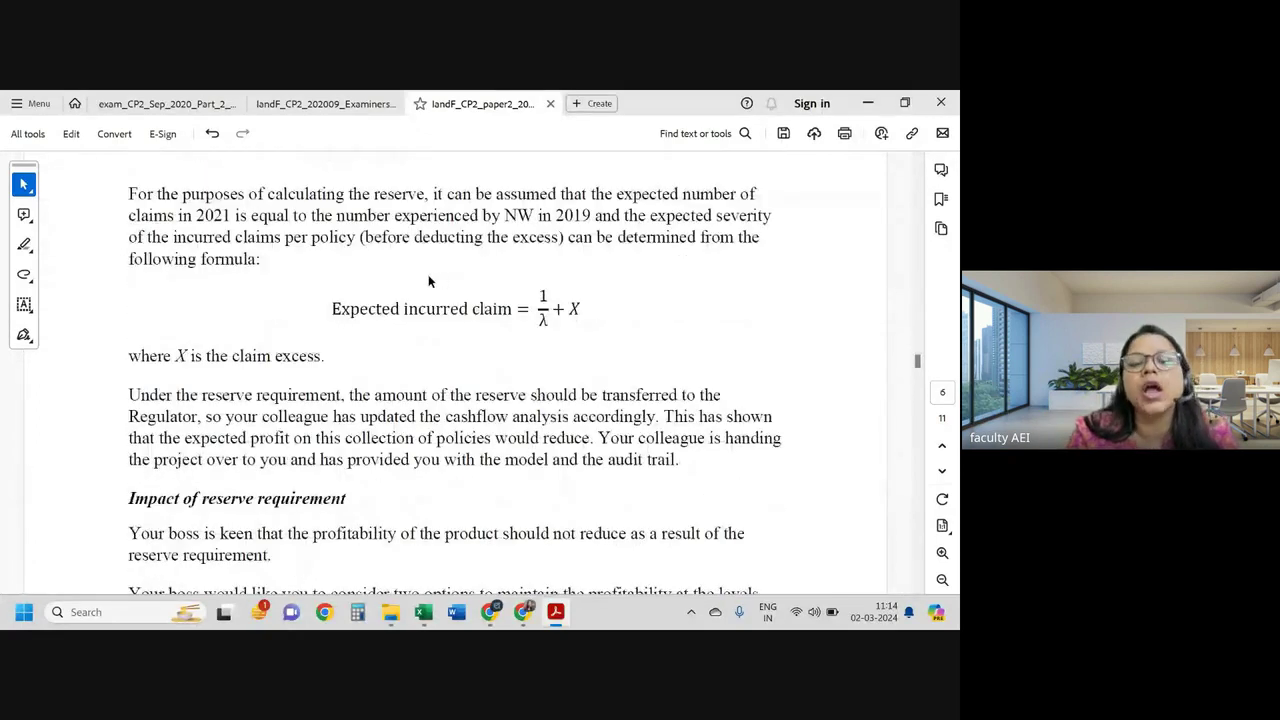
{"action": "left_click_drag", "start_coordinate": [250, 193], "coordinate": [739, 178]}
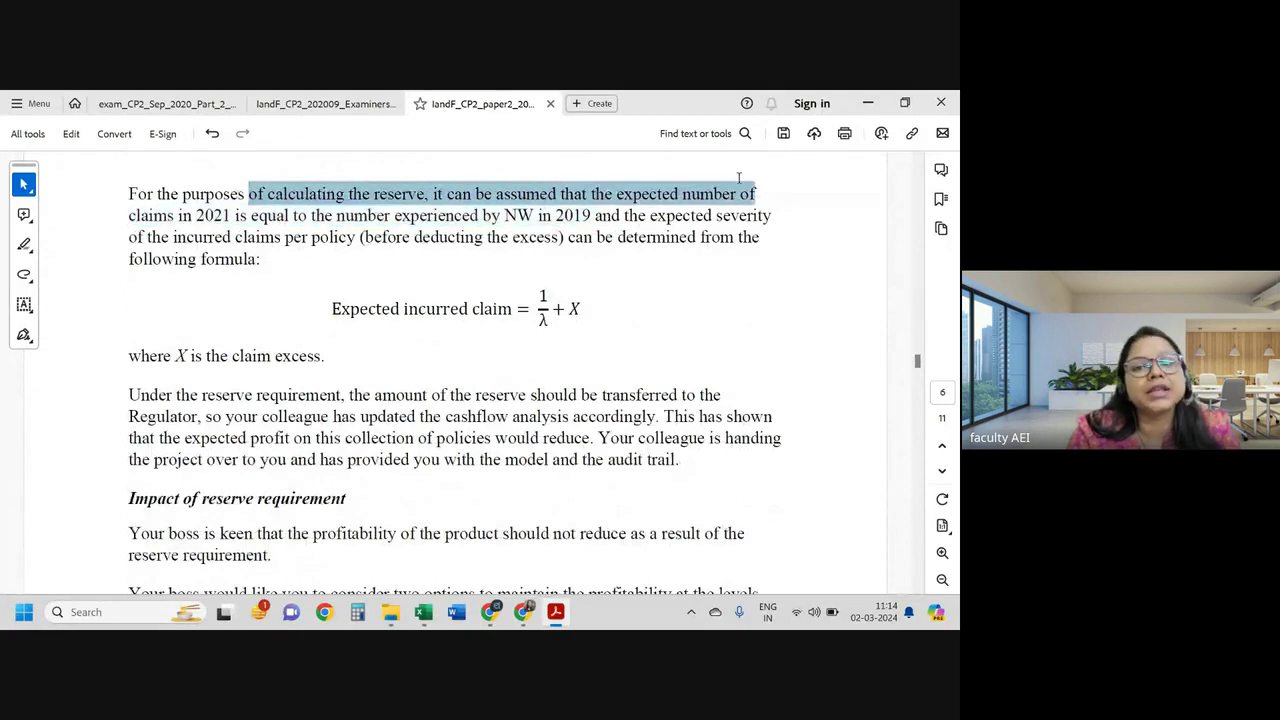
{"action": "left_click_drag", "start_coordinate": [194, 215], "coordinate": [302, 216]}
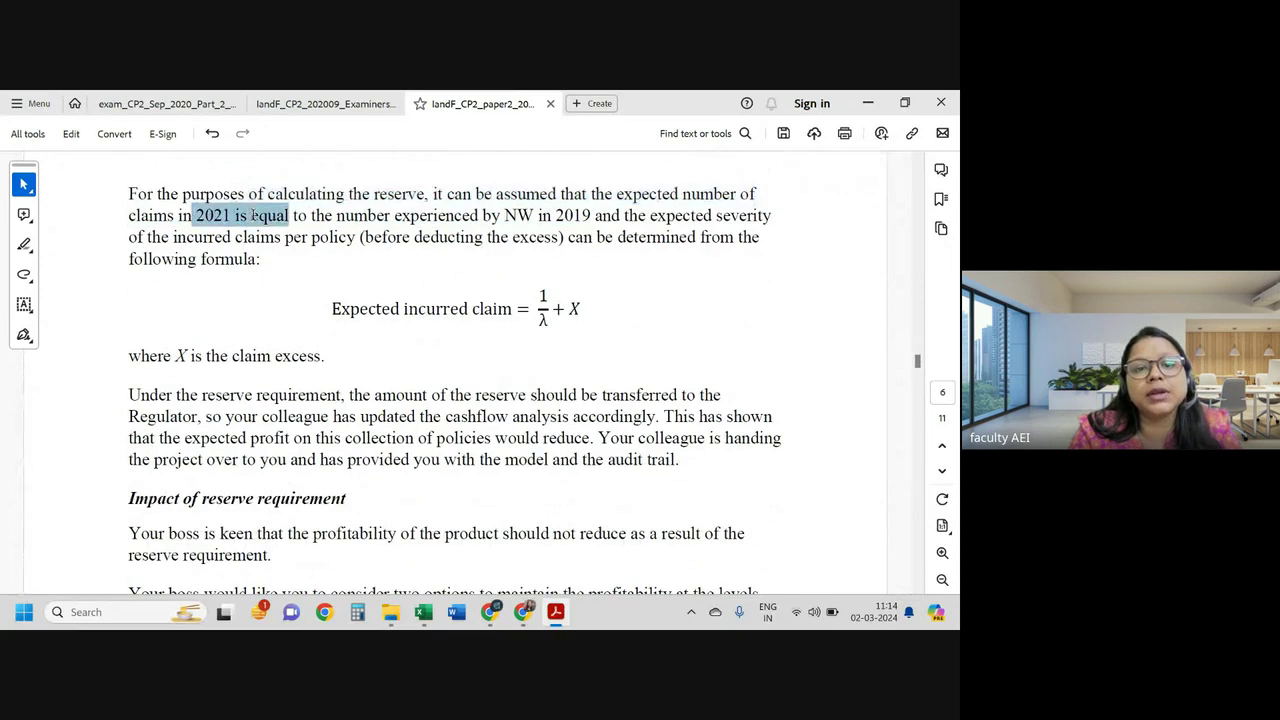
{"action": "left_click_drag", "start_coordinate": [482, 215], "coordinate": [606, 218]}
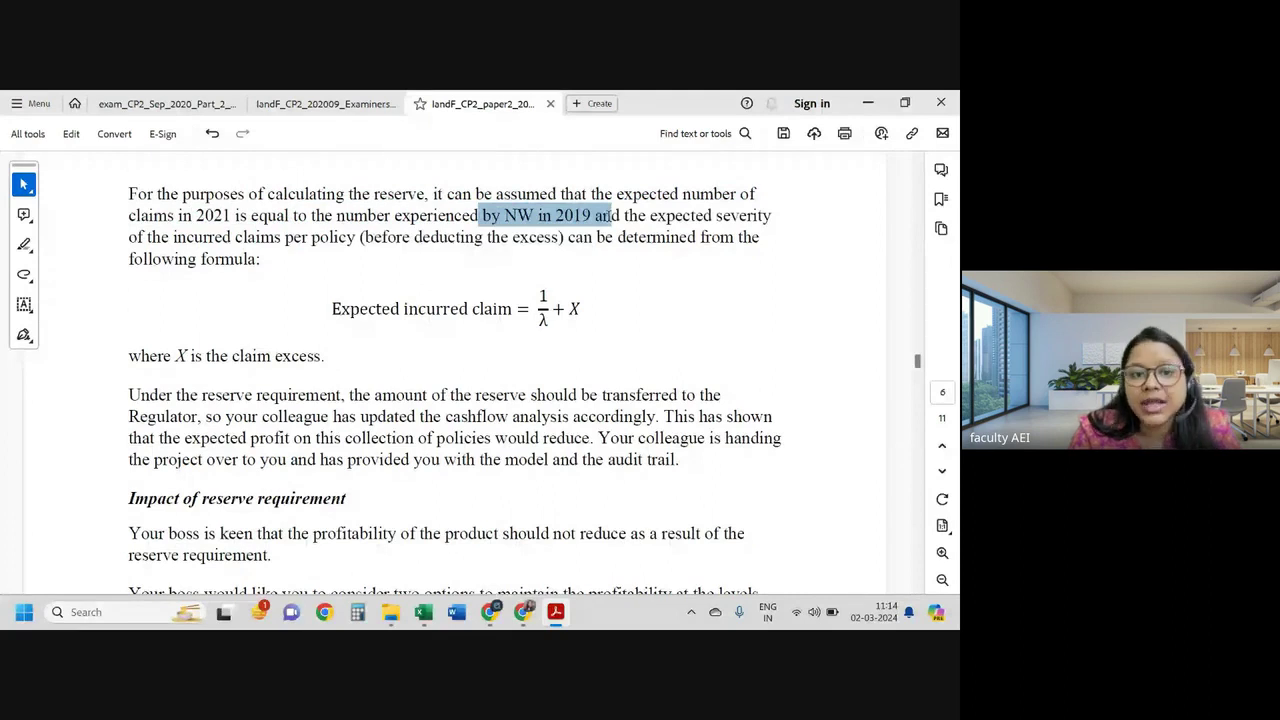
{"action": "left_click_drag", "start_coordinate": [147, 237], "coordinate": [559, 237]}
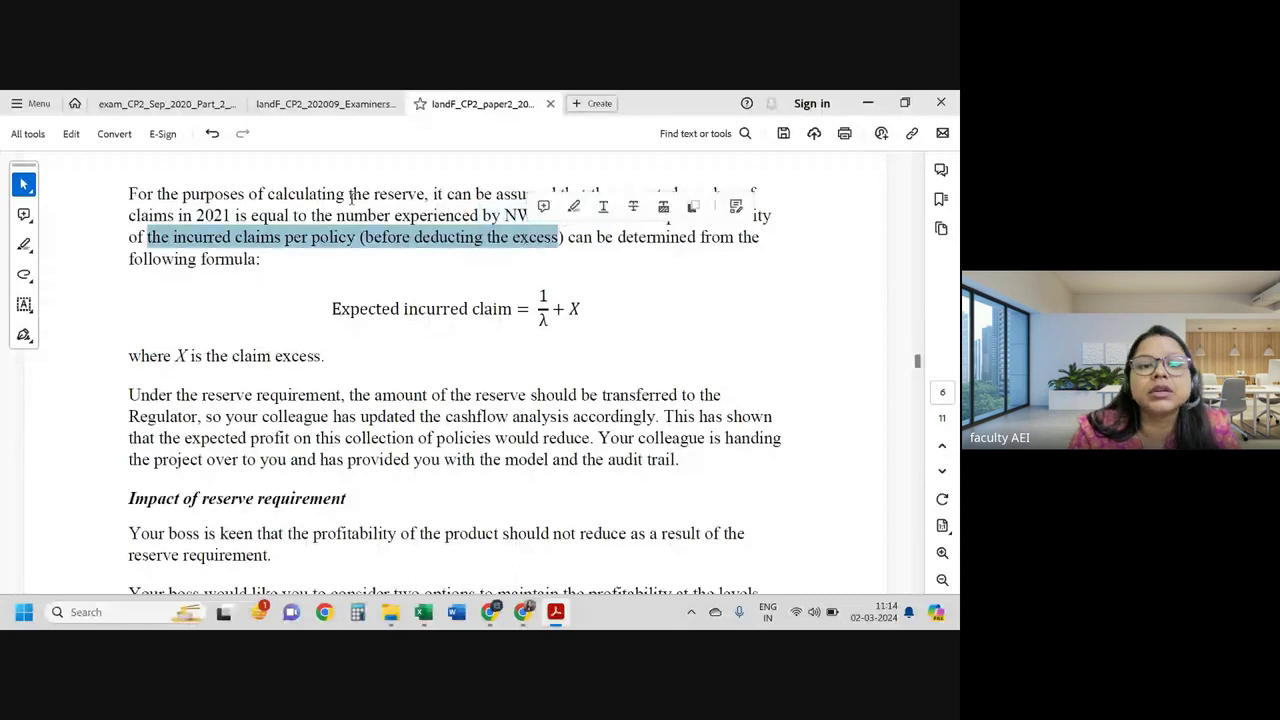
{"action": "left_click_drag", "start_coordinate": [560, 194], "coordinate": [606, 218]}
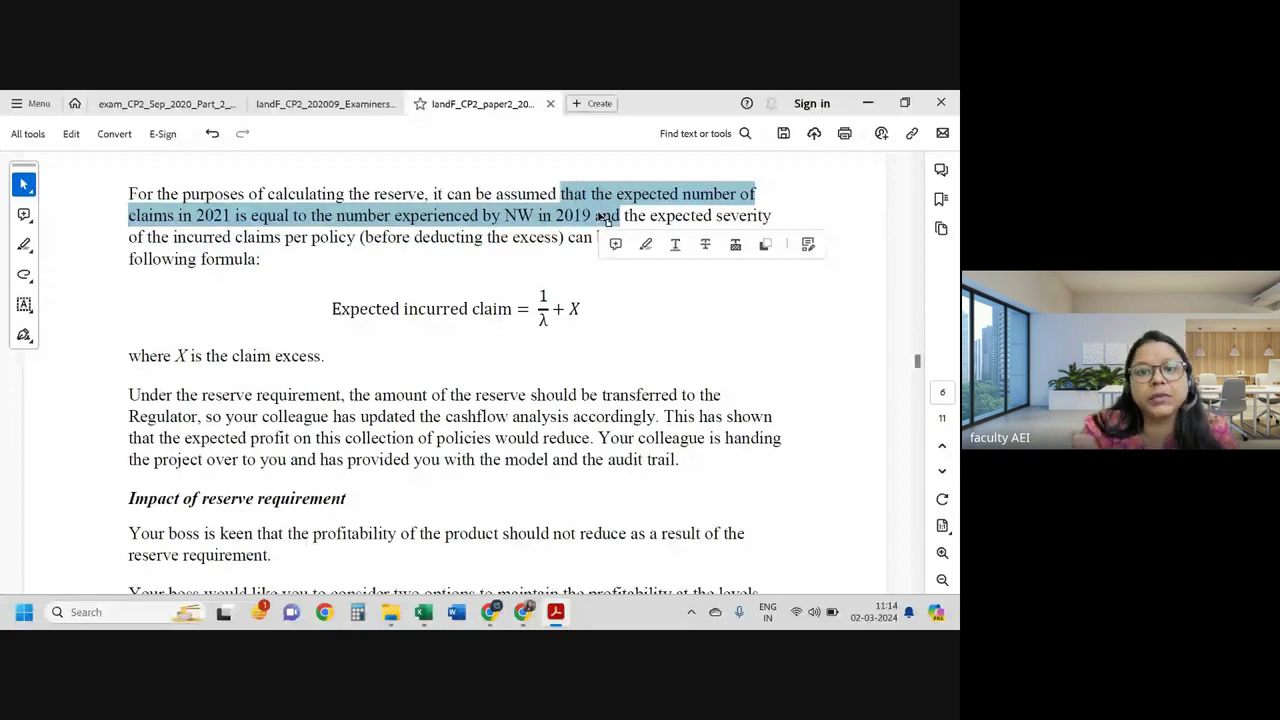
{"action": "scroll", "coordinate": [516, 251], "scroll_direction": "down", "scroll_amount": 1}
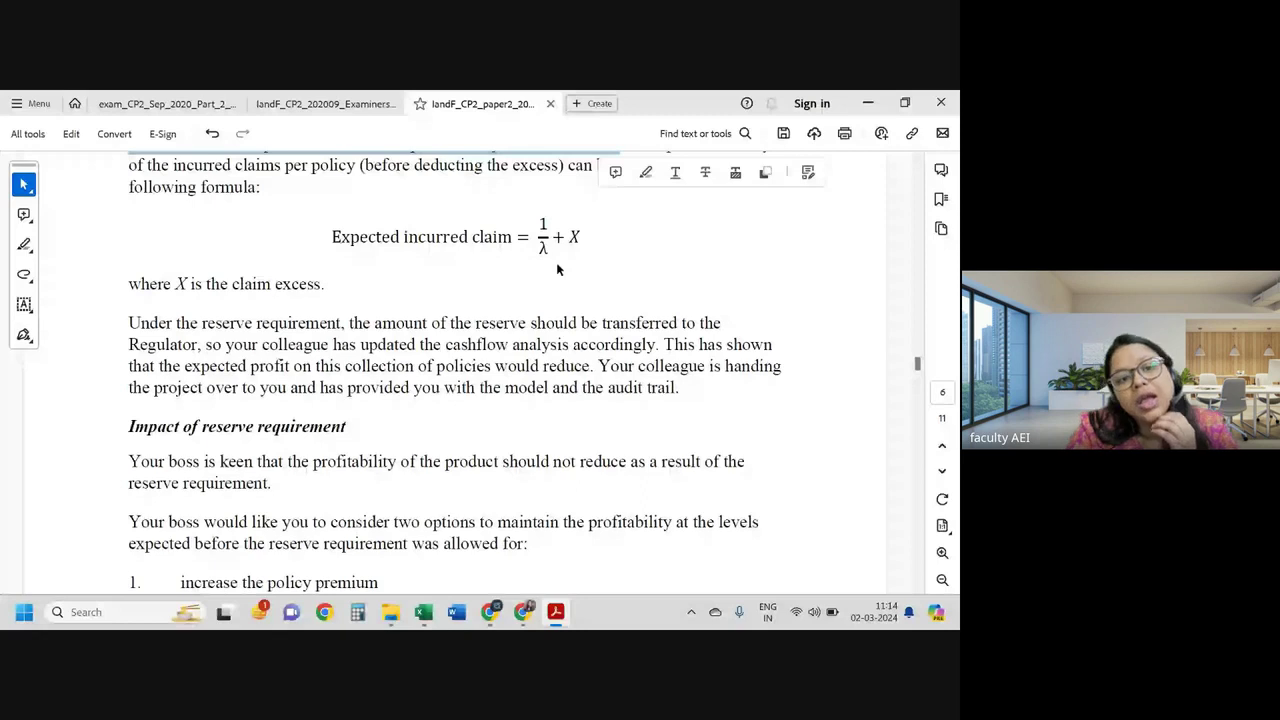
{"action": "scroll", "coordinate": [557, 268], "scroll_direction": "down", "scroll_amount": 1}
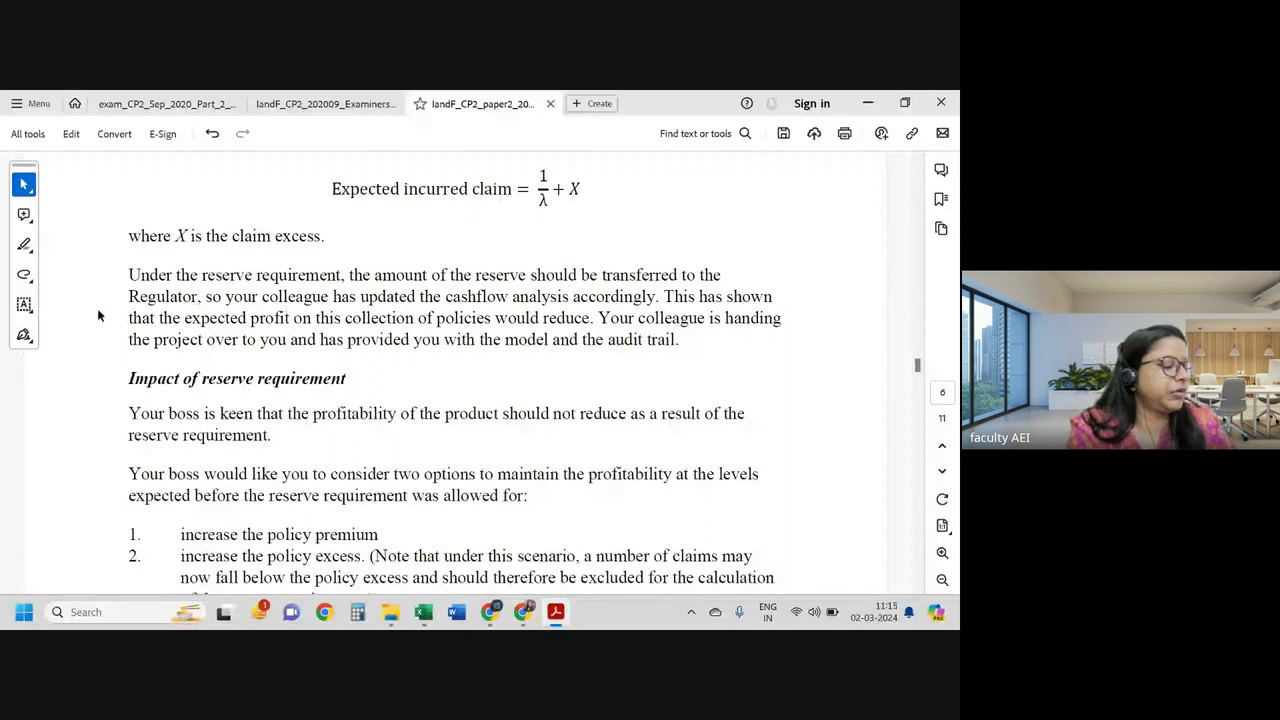
Step: Select the sentence about transferring the reserve to the Regulator, then clear it
{"action": "left_click_drag", "start_coordinate": [201, 296], "coordinate": [318, 278]}
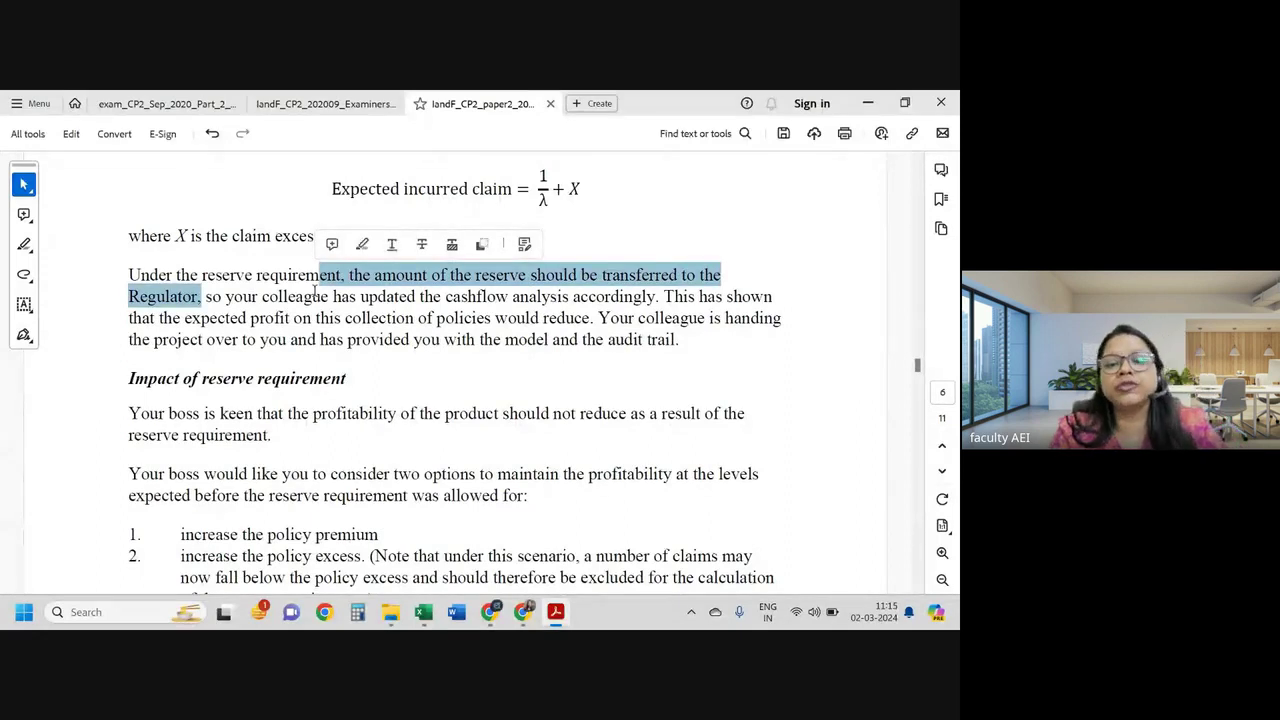
{"action": "left_click", "coordinate": [620, 296]}
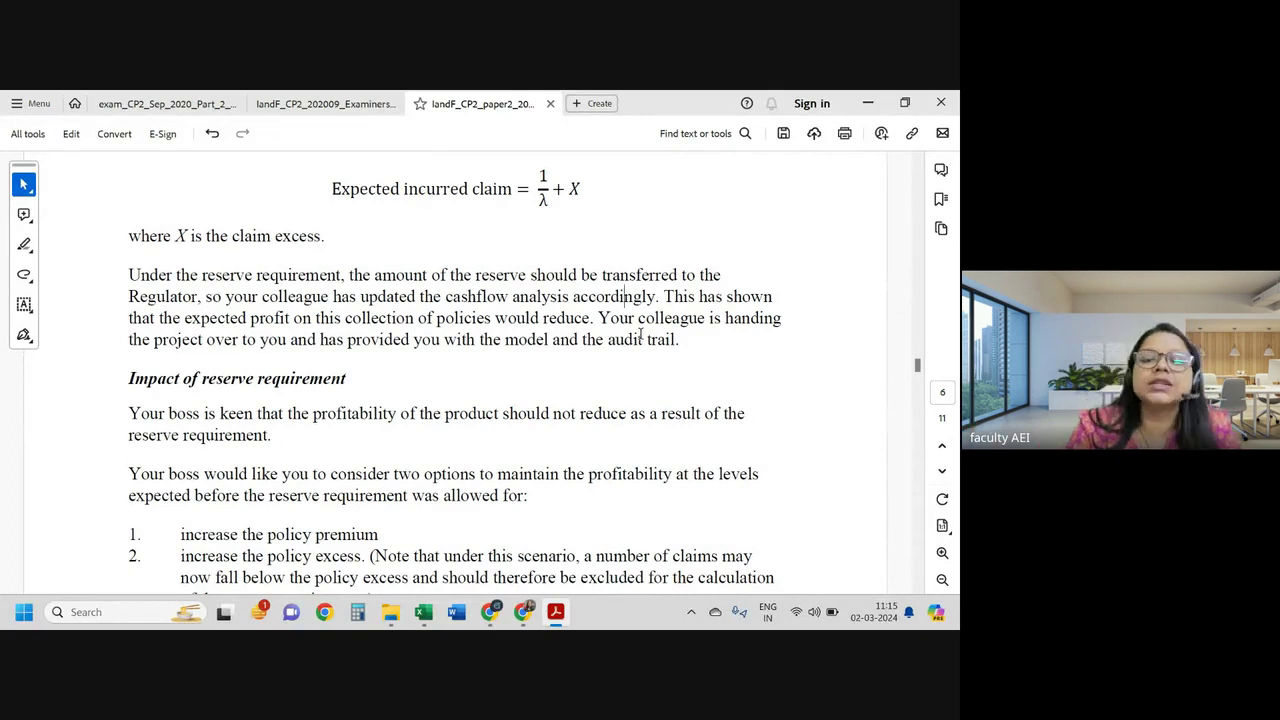
{"action": "left_click_drag", "start_coordinate": [314, 318], "coordinate": [204, 340]}
{"action": "left_click", "coordinate": [290, 318]}
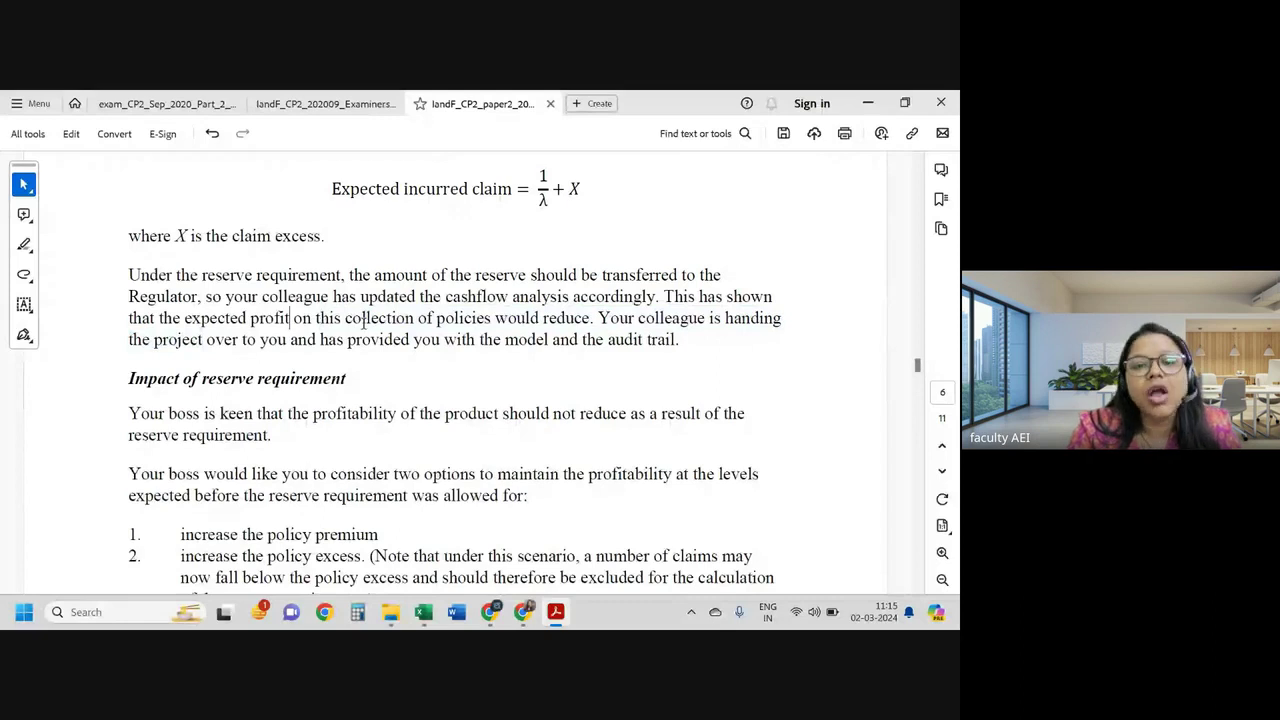
Step: Point out the collection of policies and the colleague's handover, then scroll to Summary report
{"action": "left_click_drag", "start_coordinate": [363, 320], "coordinate": [530, 327]}
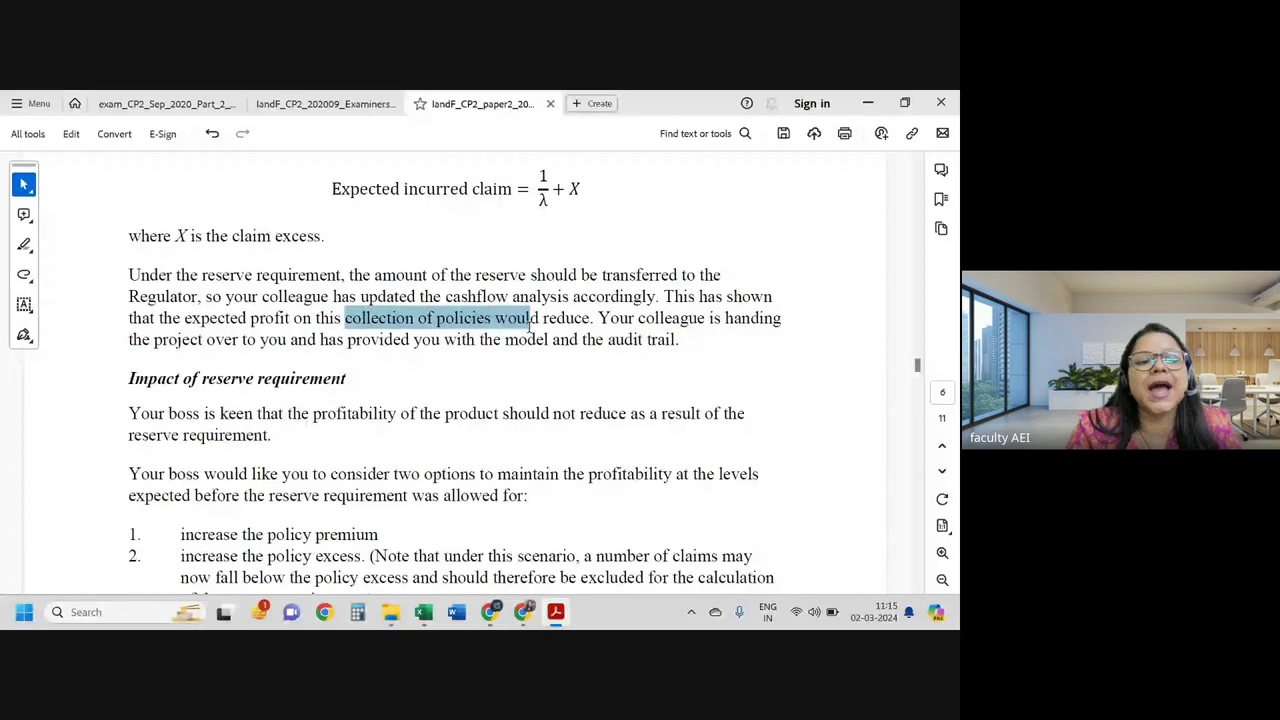
{"action": "left_click_drag", "start_coordinate": [638, 320], "coordinate": [781, 320]}
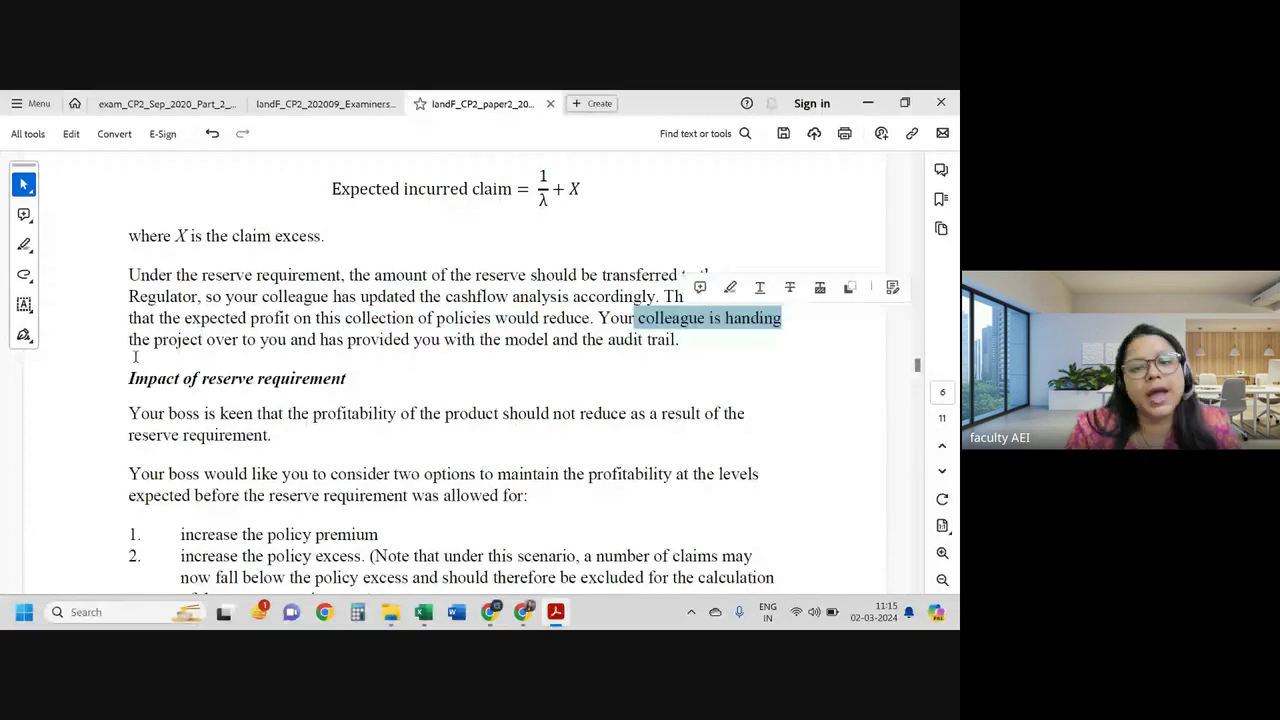
{"action": "left_click_drag", "start_coordinate": [135, 356], "coordinate": [500, 340]}
{"action": "scroll", "coordinate": [446, 362], "scroll_direction": "down", "scroll_amount": 3}
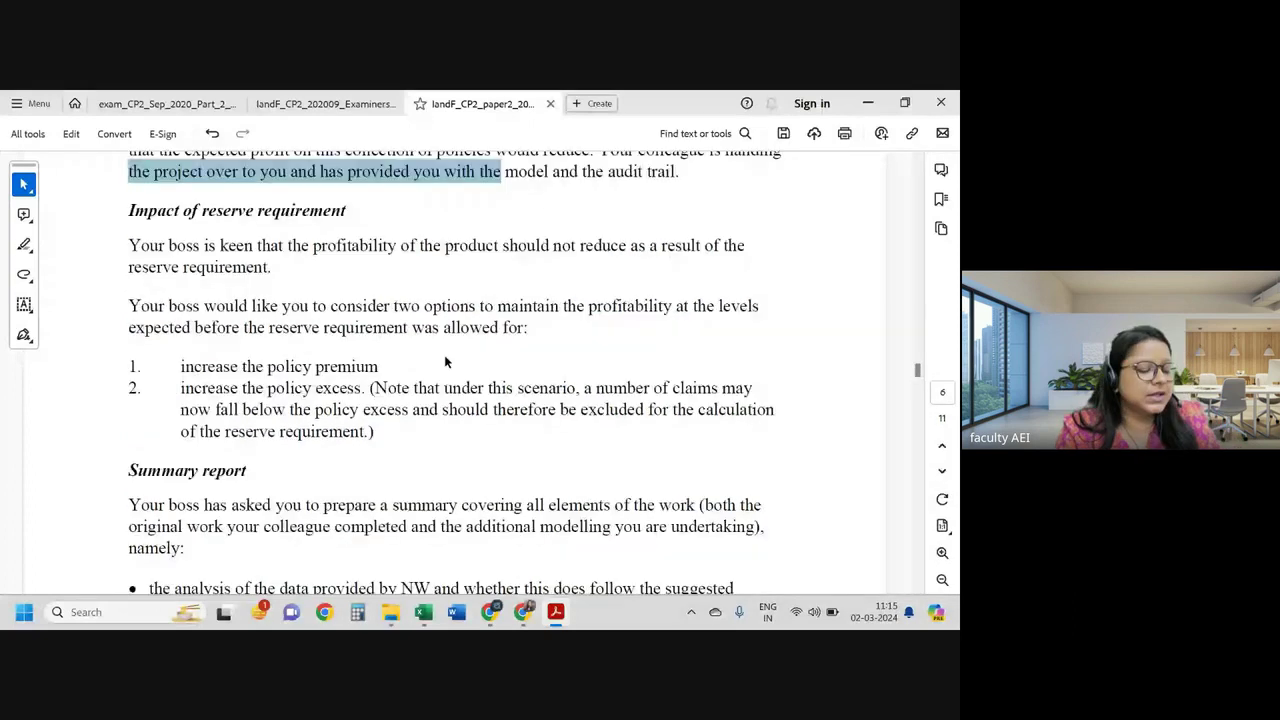
{"action": "scroll", "coordinate": [443, 362], "scroll_direction": "down", "scroll_amount": 1}
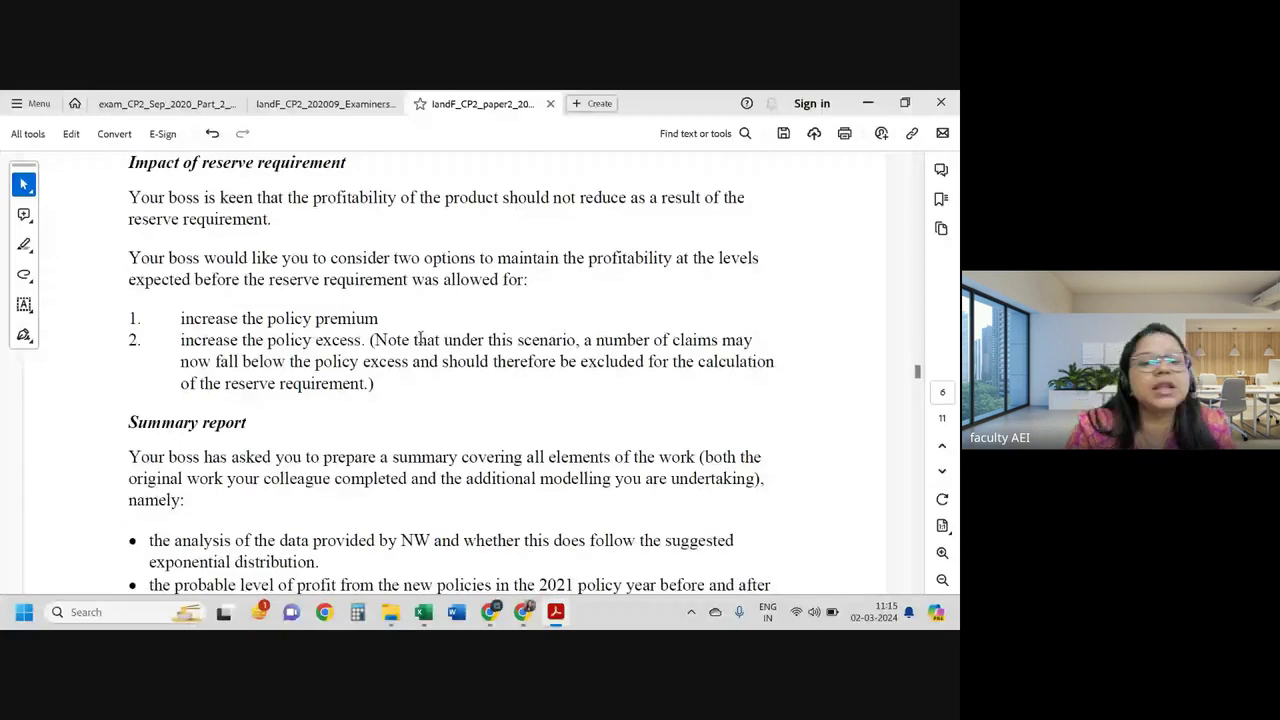
{"action": "scroll", "coordinate": [292, 225], "scroll_direction": "up", "scroll_amount": 1}
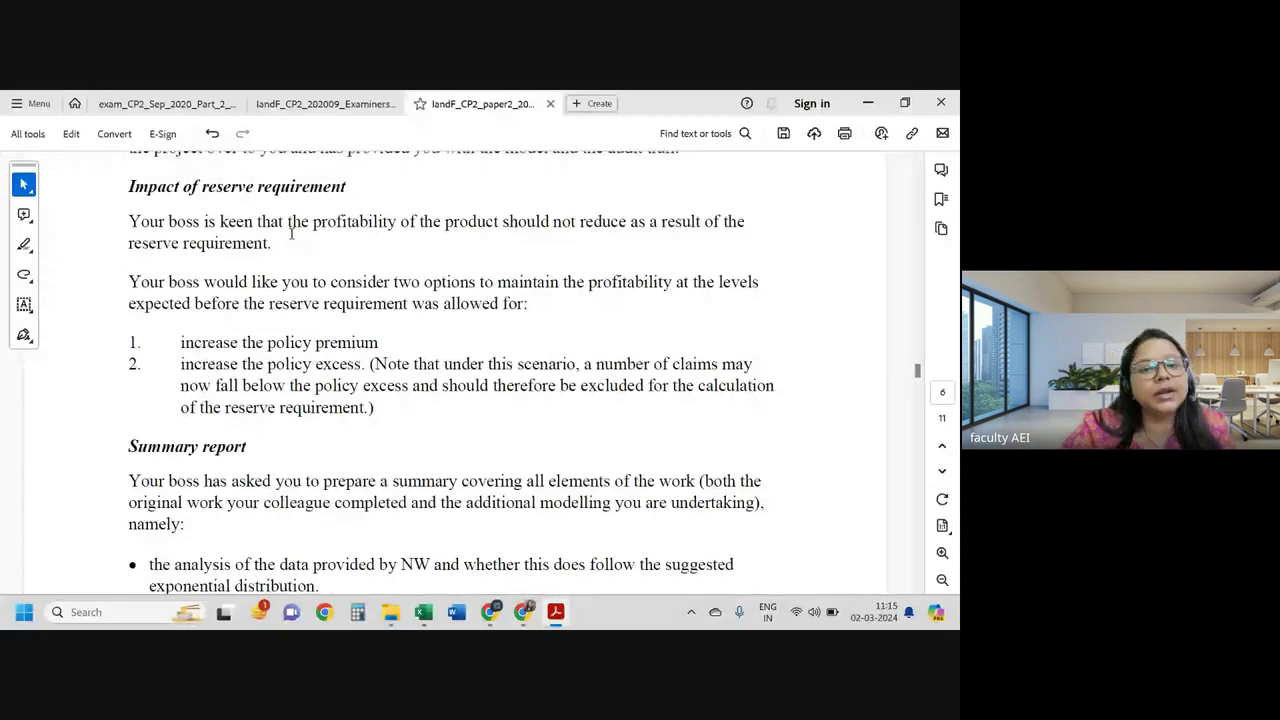
{"action": "scroll", "coordinate": [443, 222], "scroll_direction": "down", "scroll_amount": 2}
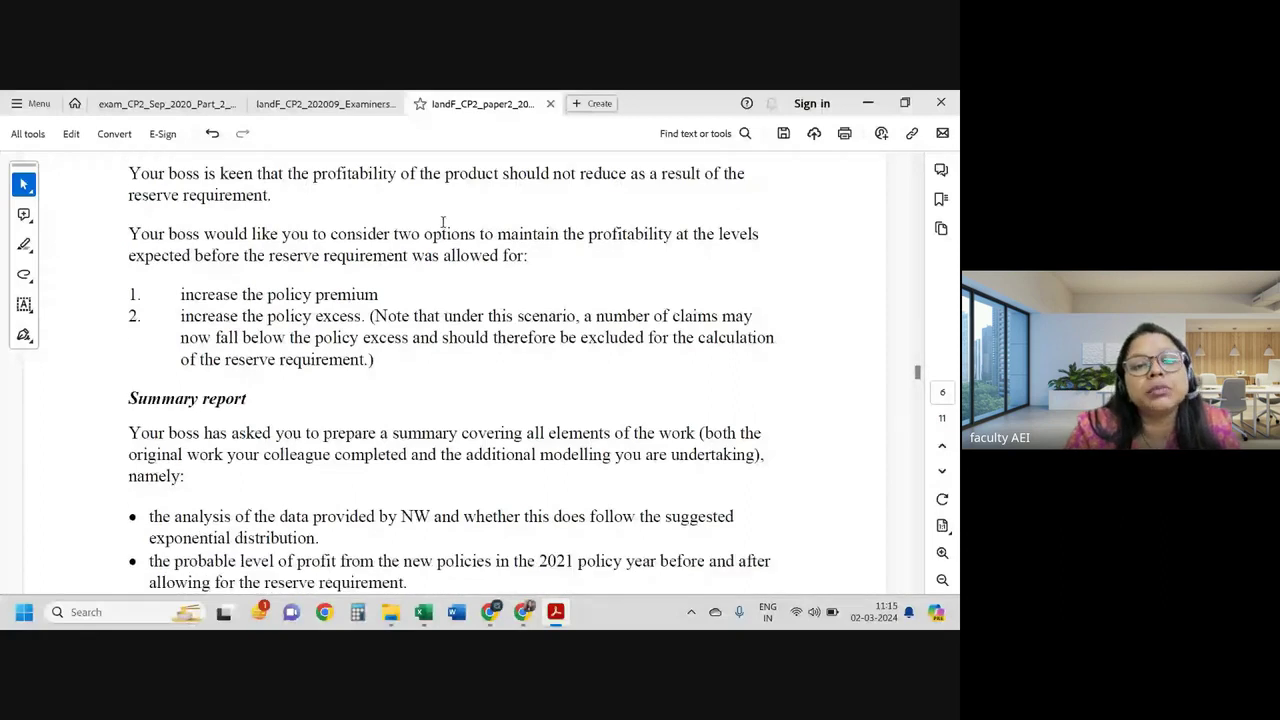
Step: Mark passages on page 5 noting that claims below the policy excess should be excluded
{"action": "scroll", "coordinate": [443, 222], "scroll_direction": "up", "scroll_amount": 2}
{"action": "mouse_move", "coordinate": [441, 221]}
{"action": "left_mouse_down"}
{"action": "mouse_move", "coordinate": [332, 225]}
{"action": "mouse_move", "coordinate": [657, 222]}
{"action": "left_mouse_up"}
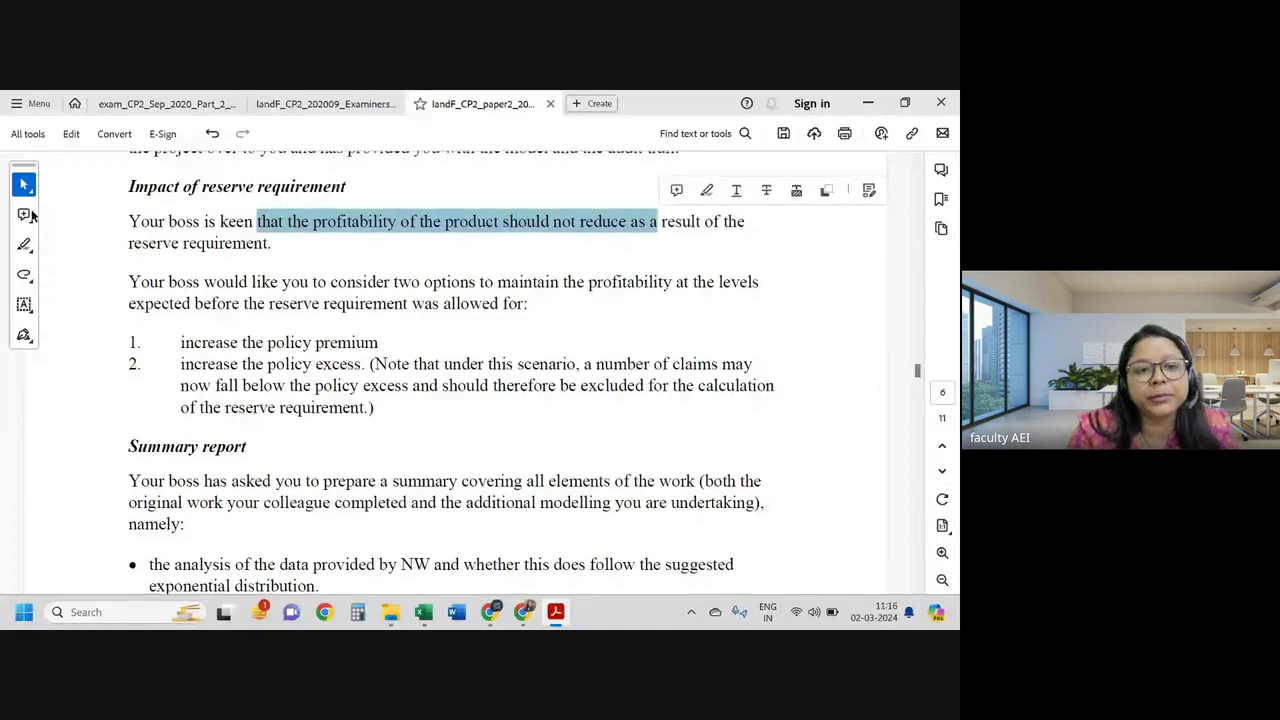
{"action": "scroll", "coordinate": [248, 270], "scroll_direction": "down", "scroll_amount": 1}
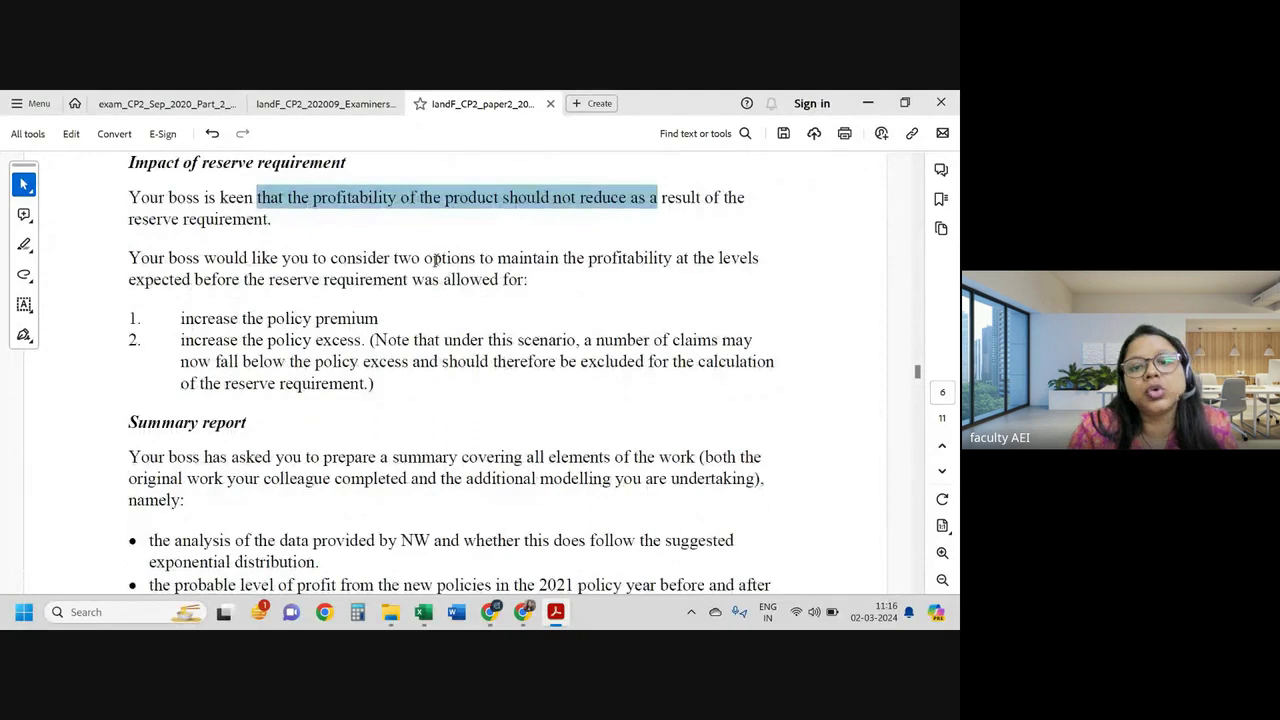
{"action": "left_click_drag", "start_coordinate": [424, 258], "coordinate": [672, 258]}
{"action": "scroll", "coordinate": [452, 289], "scroll_direction": "down", "scroll_amount": 1}
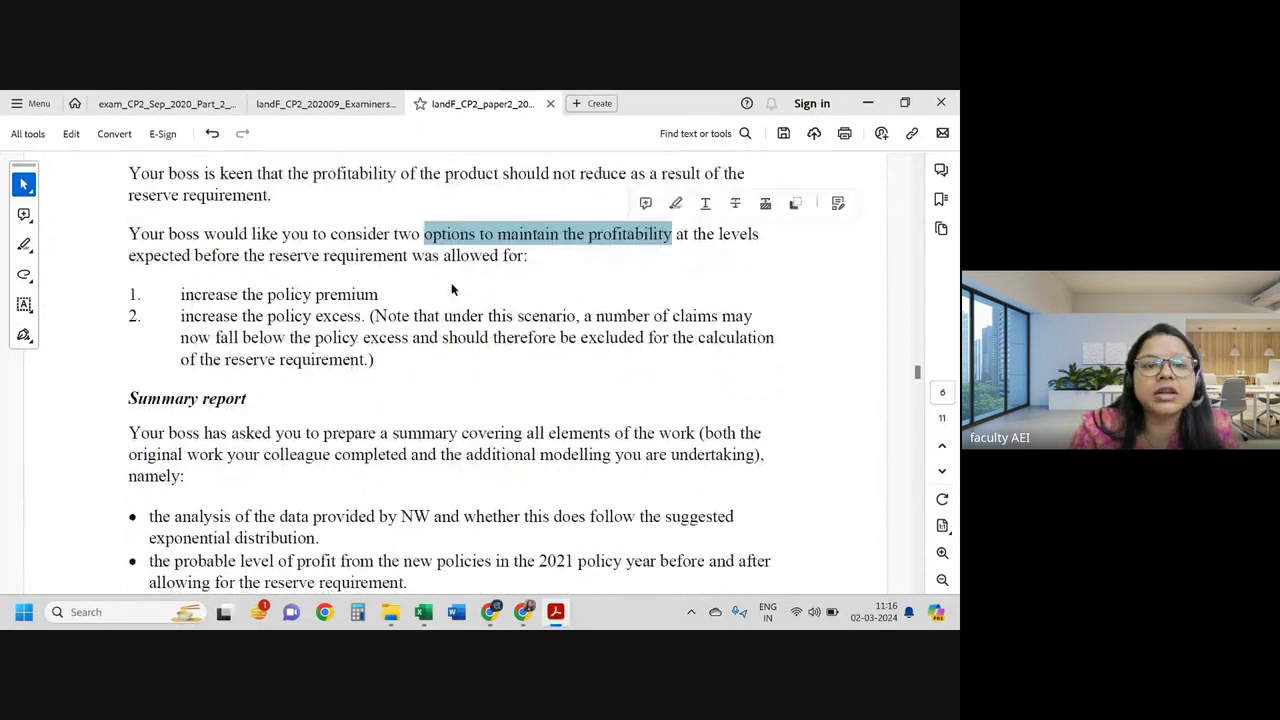
{"action": "scroll", "coordinate": [452, 289], "scroll_direction": "down", "scroll_amount": 1}
{"action": "left_click_drag", "start_coordinate": [240, 270], "coordinate": [378, 270]}
{"action": "scroll", "coordinate": [330, 263], "scroll_direction": "down", "scroll_amount": 2}
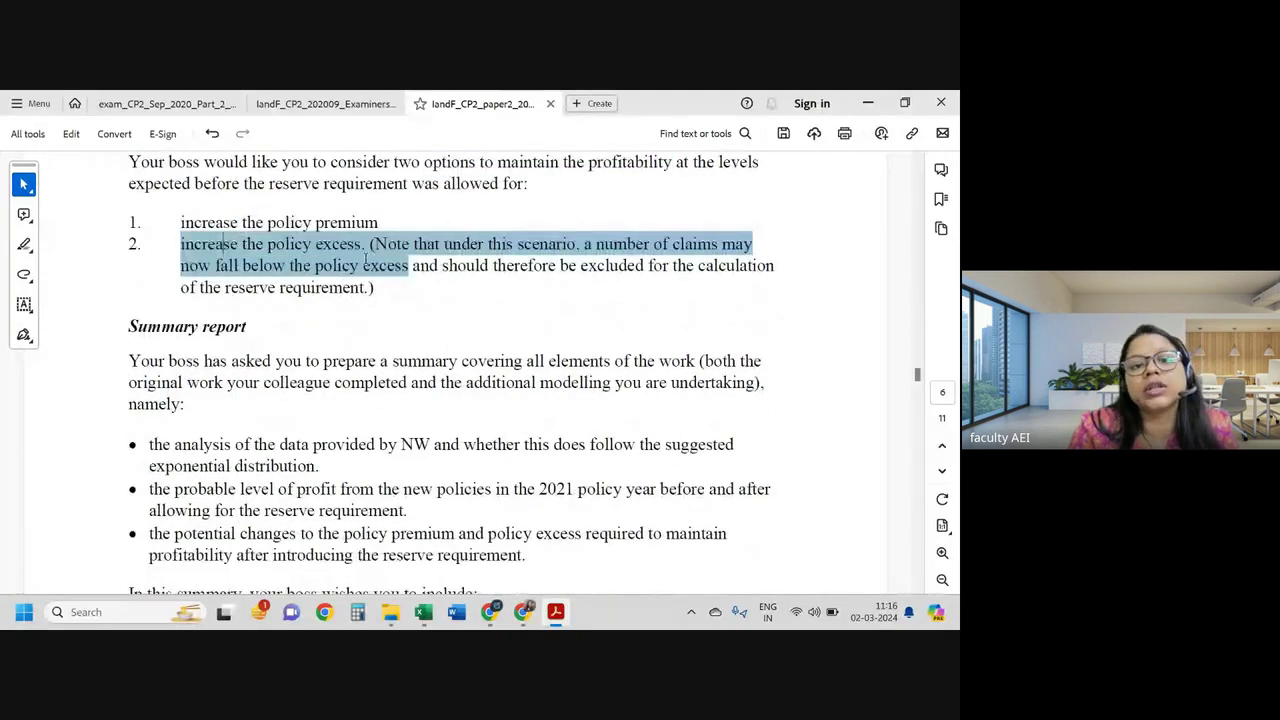
{"action": "left_click_drag", "start_coordinate": [181, 244], "coordinate": [362, 244]}
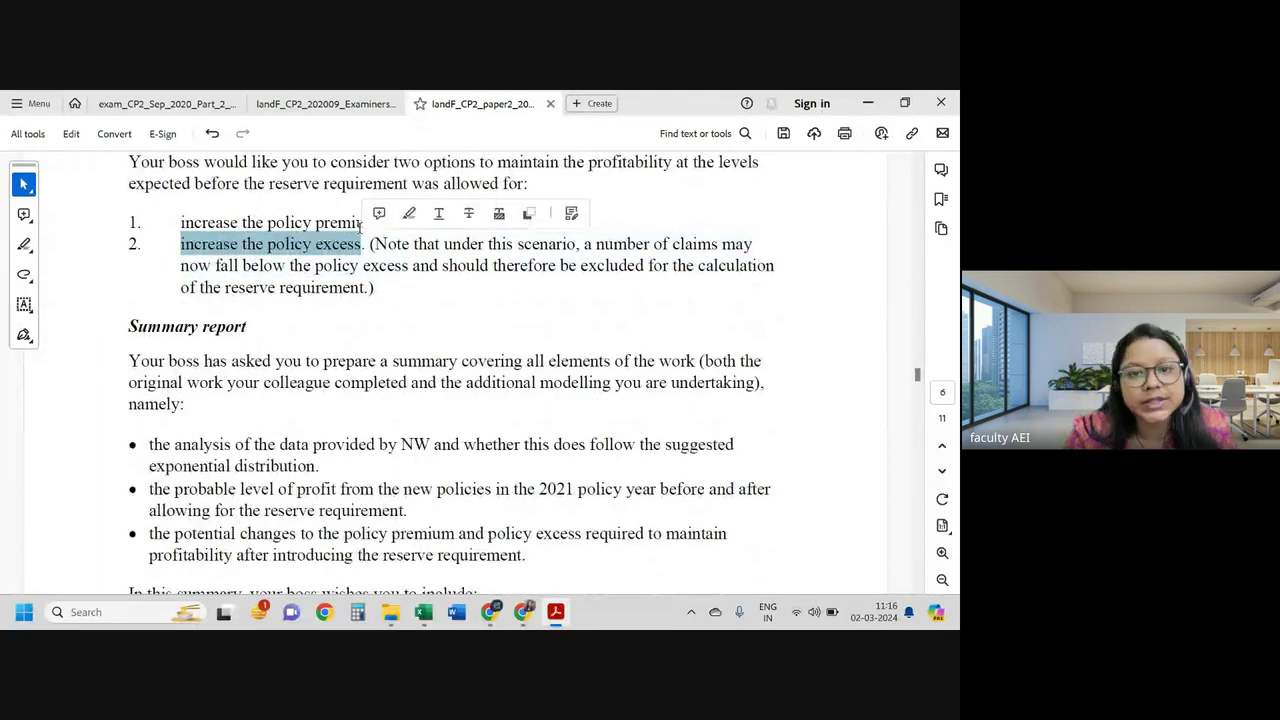
{"action": "mouse_move", "coordinate": [441, 265]}
{"action": "left_mouse_down"}
{"action": "mouse_move", "coordinate": [644, 265]}
{"action": "mouse_move", "coordinate": [752, 244]}
{"action": "left_mouse_up"}
{"action": "left_click_drag", "start_coordinate": [358, 265], "coordinate": [183, 266]}
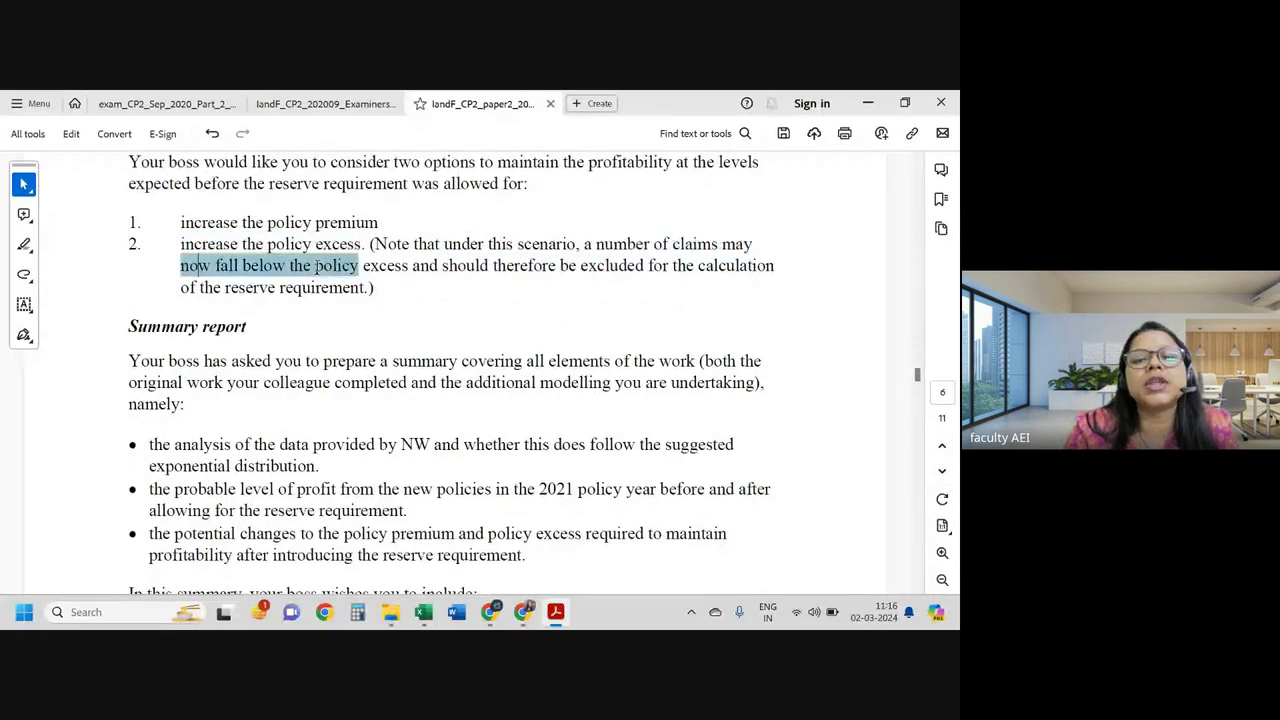
Step: Clear the marked phrase and scroll back up to the policy terms bullets on page 5
{"action": "left_click", "coordinate": [282, 293]}
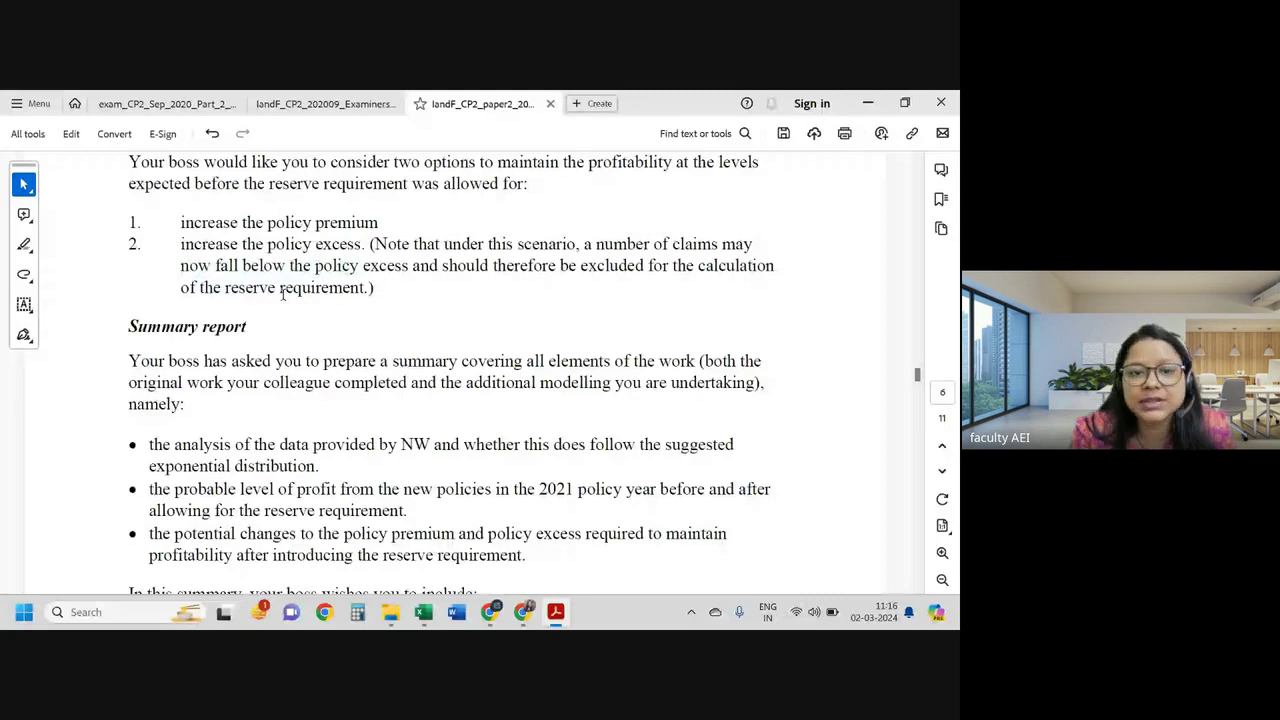
{"action": "scroll", "coordinate": [282, 293], "scroll_direction": "up", "scroll_amount": 10}
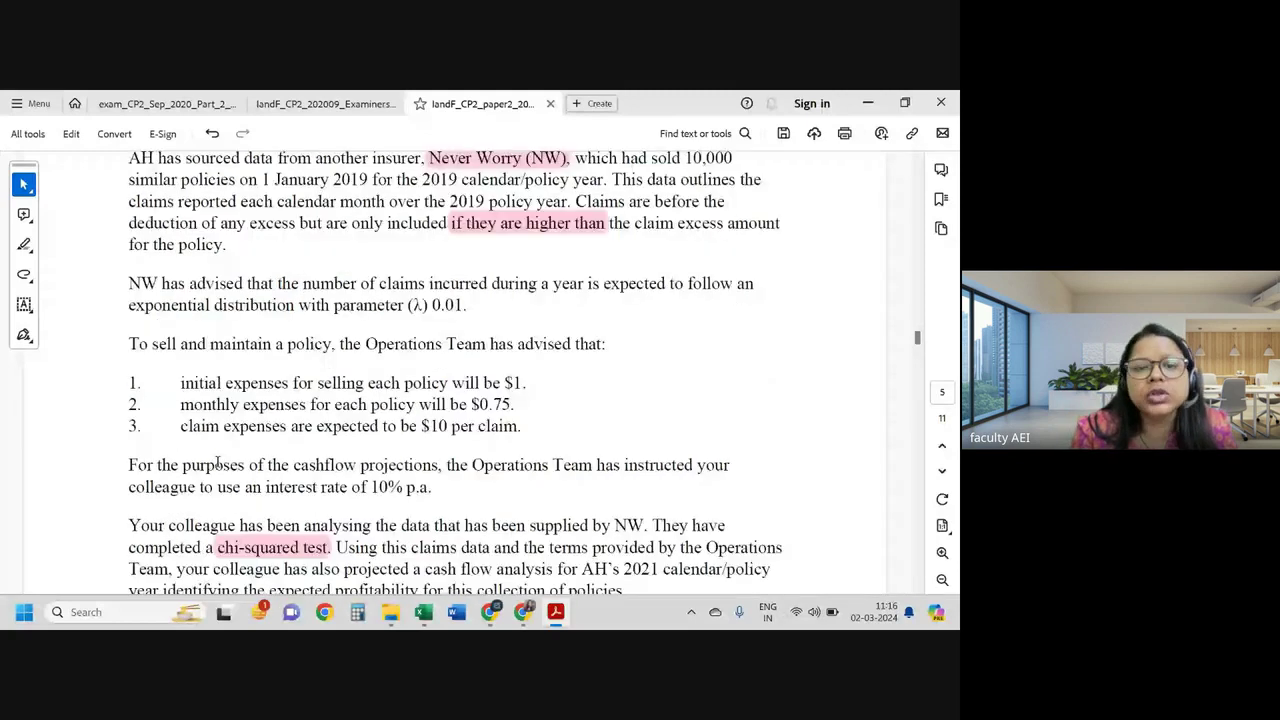
{"action": "scroll", "coordinate": [217, 462], "scroll_direction": "up", "scroll_amount": 3}
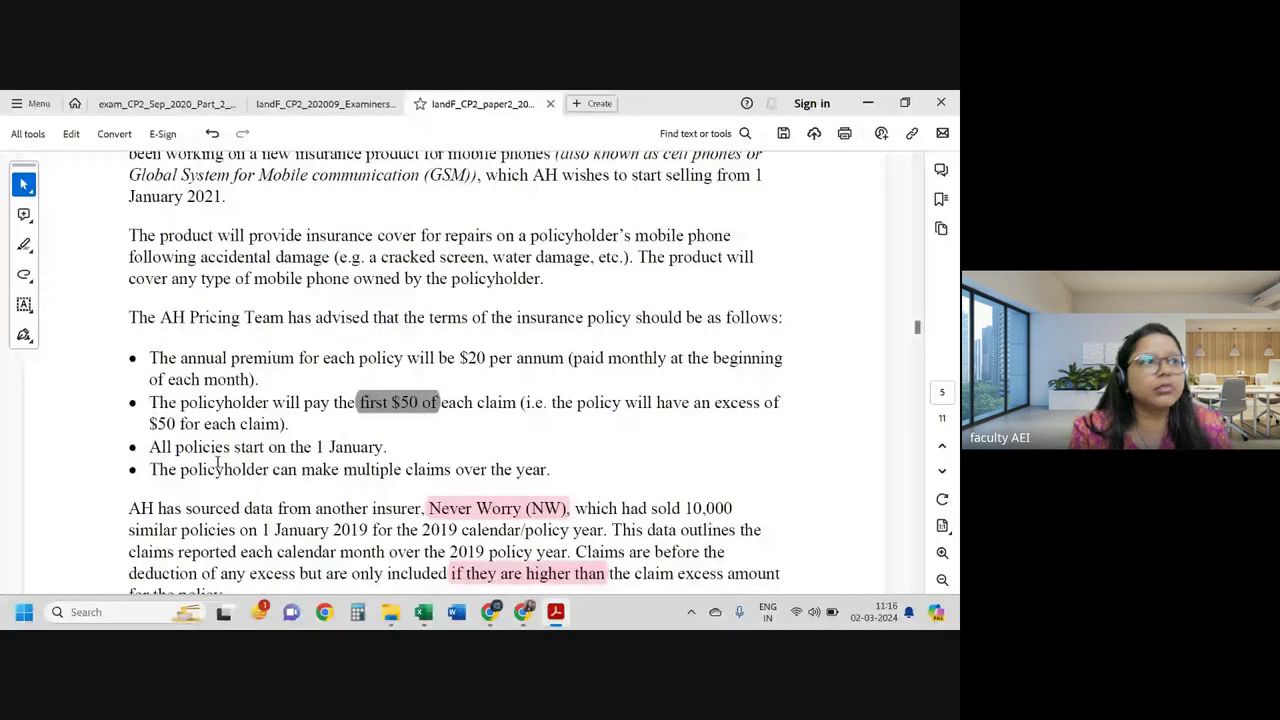
{"action": "scroll", "coordinate": [217, 462], "scroll_direction": "up", "scroll_amount": 1}
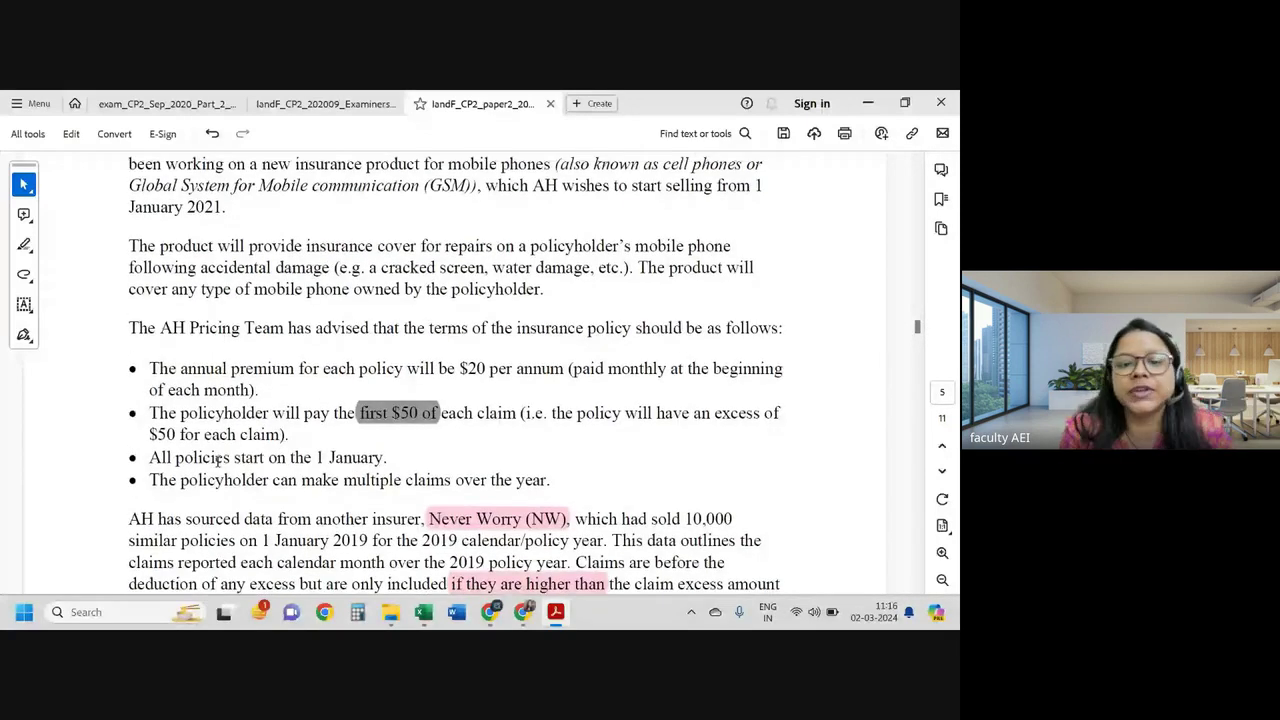
{"action": "scroll", "coordinate": [217, 460], "scroll_direction": "down", "scroll_amount": 1}
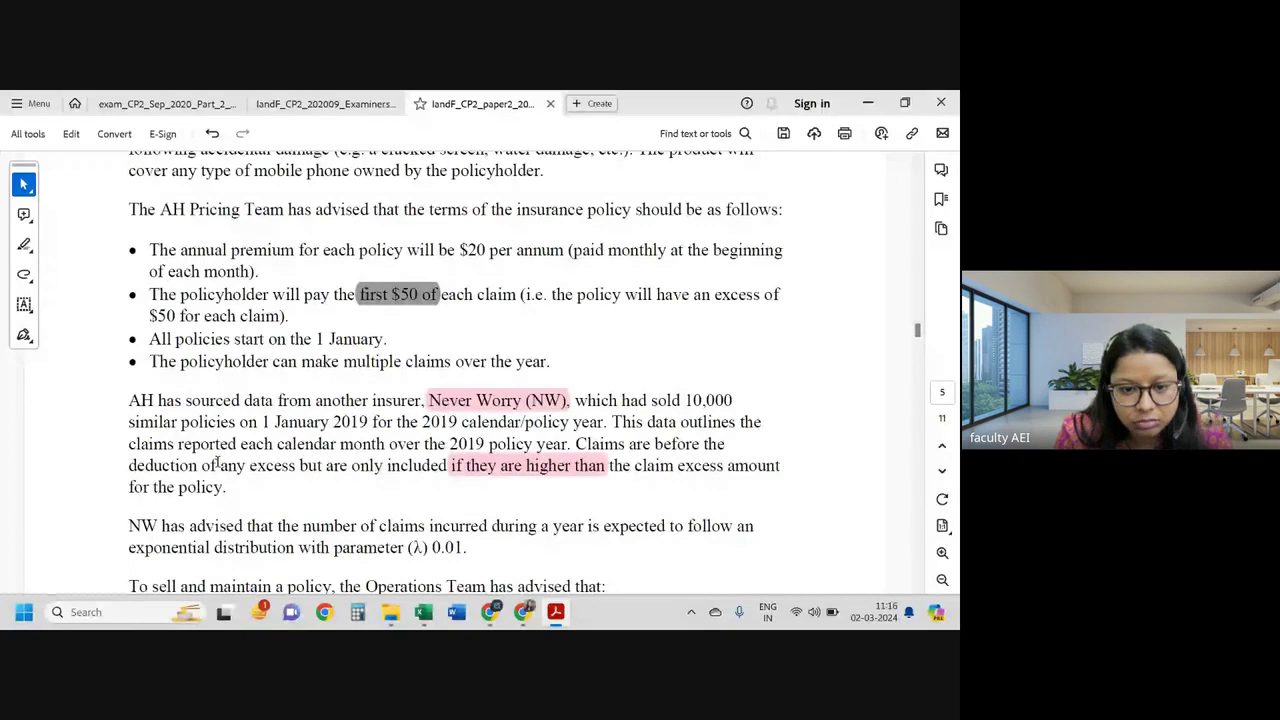
{"action": "key", "text": "alt+Tab"}
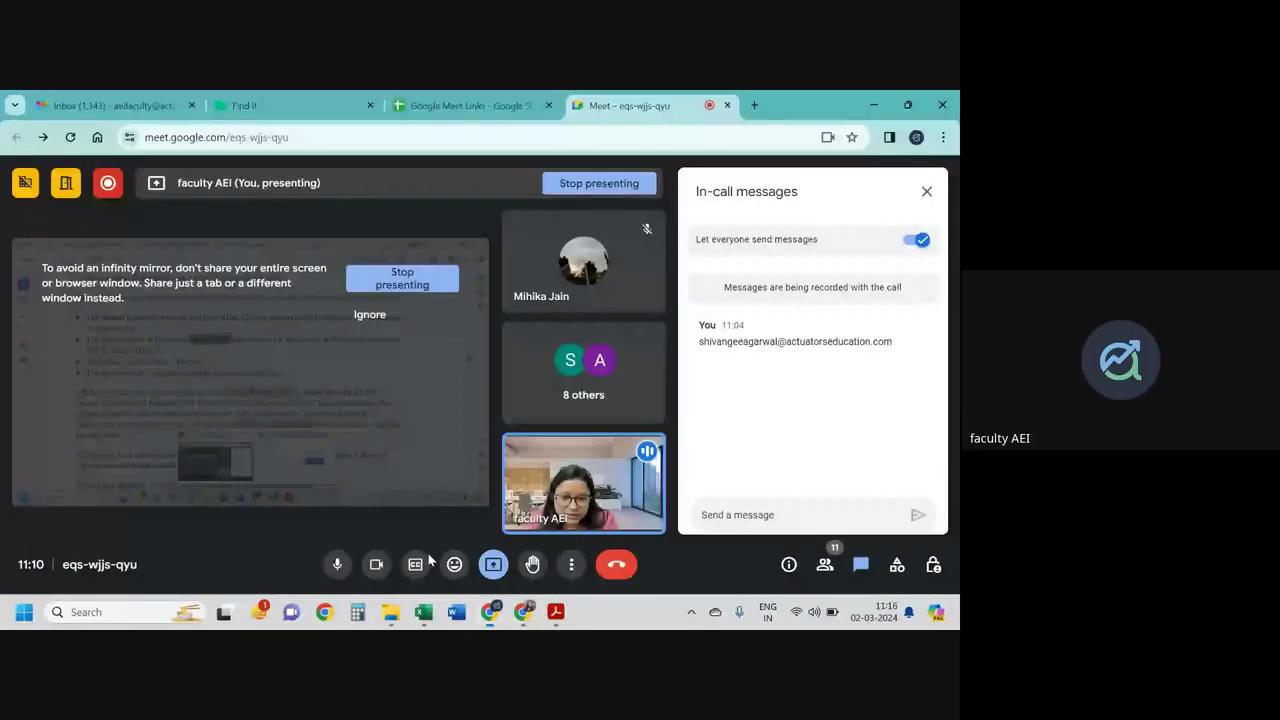
Step: Toggle the Meet camera off and back on so the self-view shows live video
{"action": "left_click", "coordinate": [378, 570]}
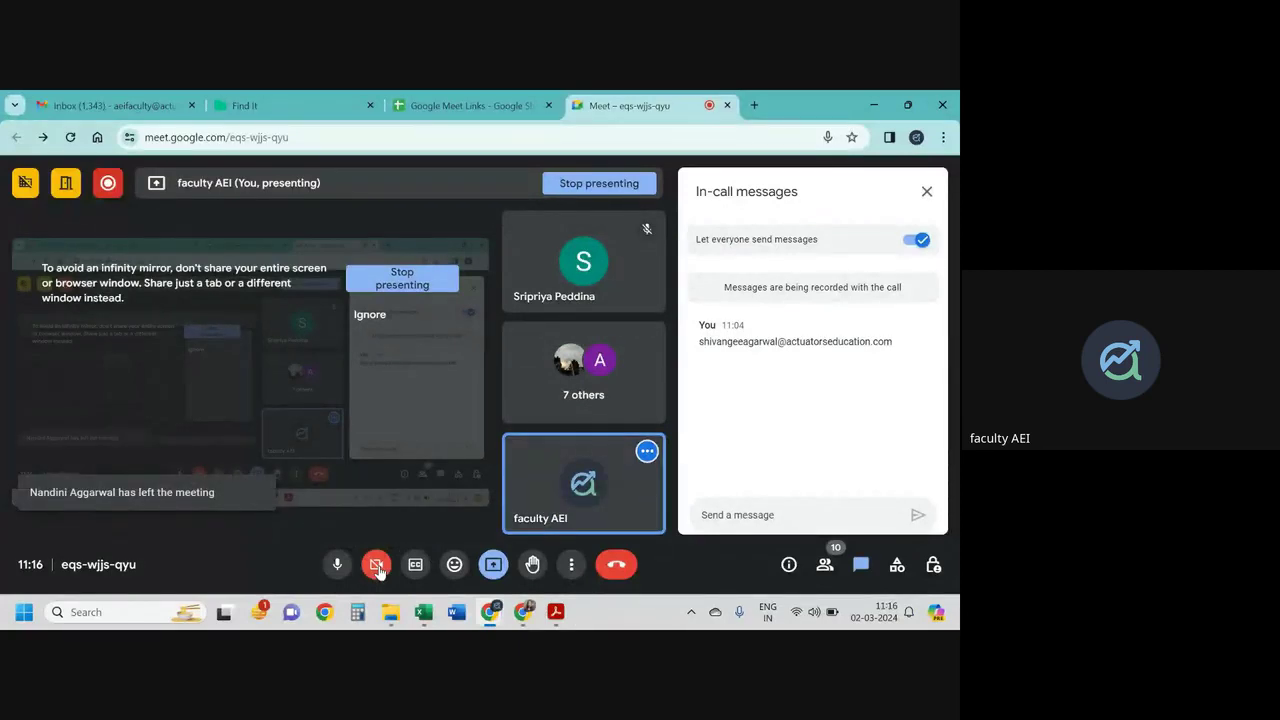
{"action": "left_click", "coordinate": [378, 568]}
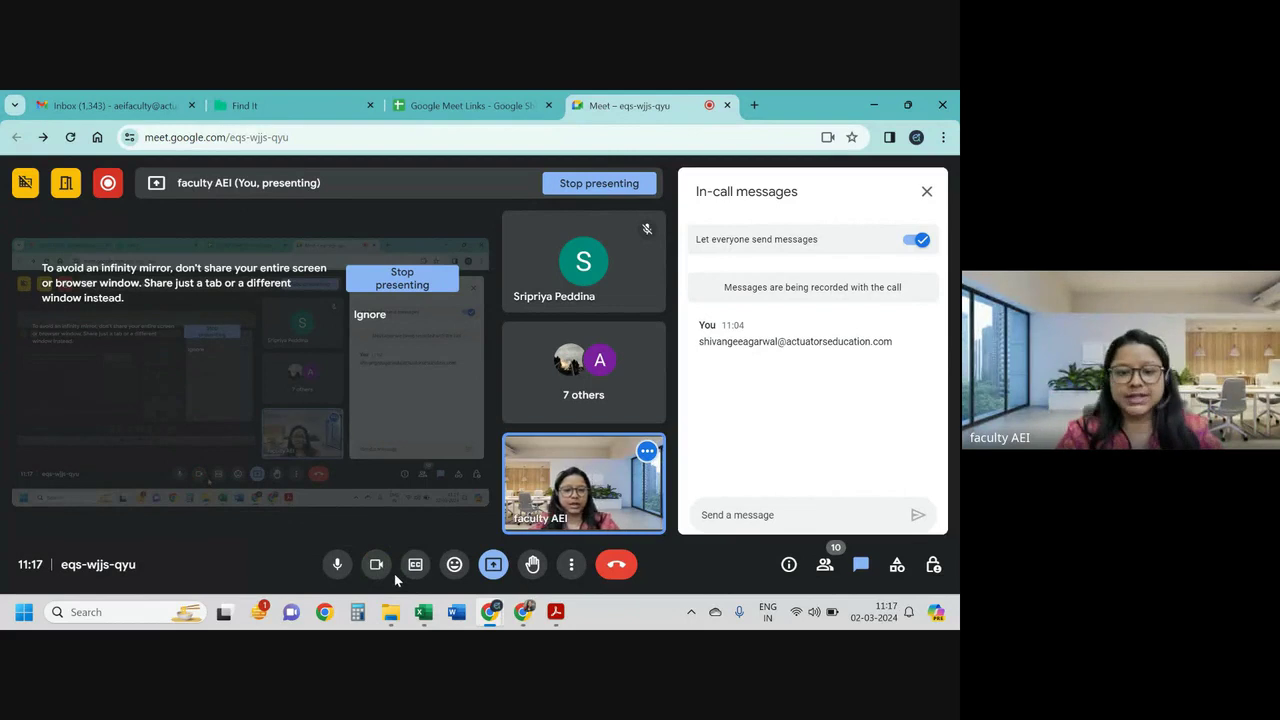
{"action": "key", "text": "alt+Tab"}
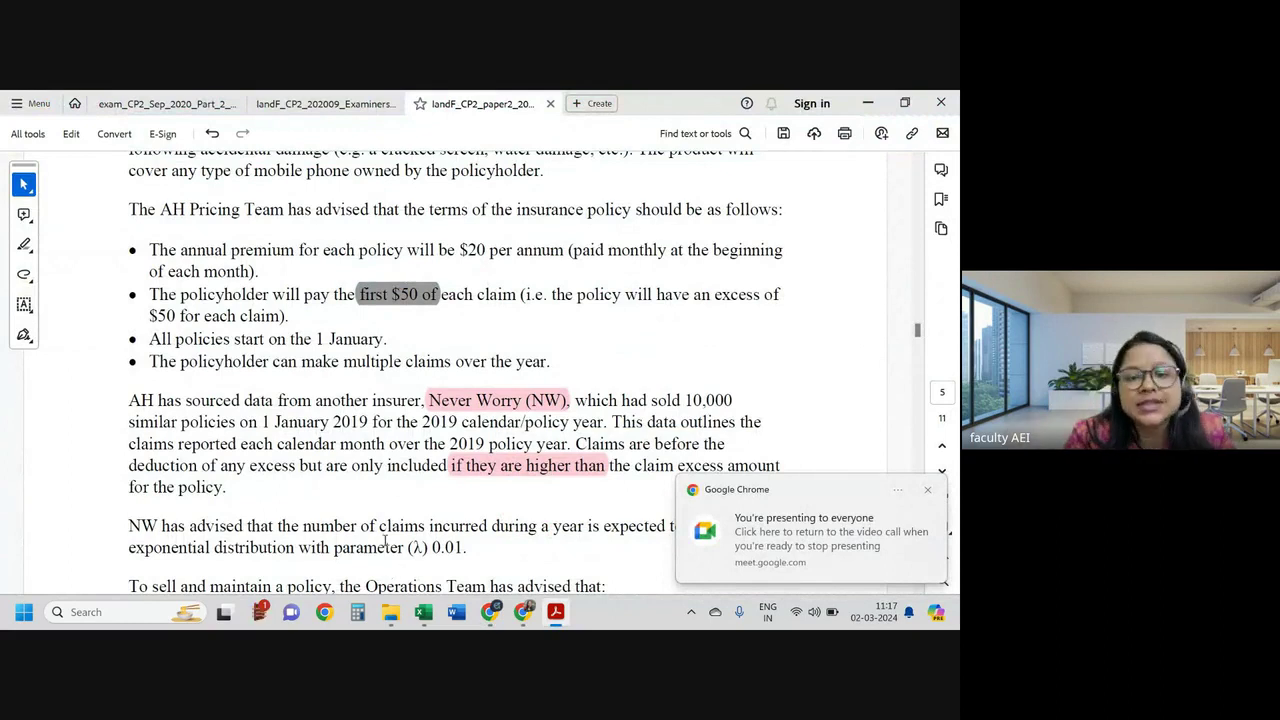
Step: Scroll through pages 6–8 of the task, then back up to the page 5 Background heading
{"action": "scroll", "coordinate": [385, 541], "scroll_direction": "down", "scroll_amount": 3}
{"action": "scroll", "coordinate": [428, 427], "scroll_direction": "down", "scroll_amount": 3}
{"action": "scroll", "coordinate": [428, 427], "scroll_direction": "down", "scroll_amount": 5}
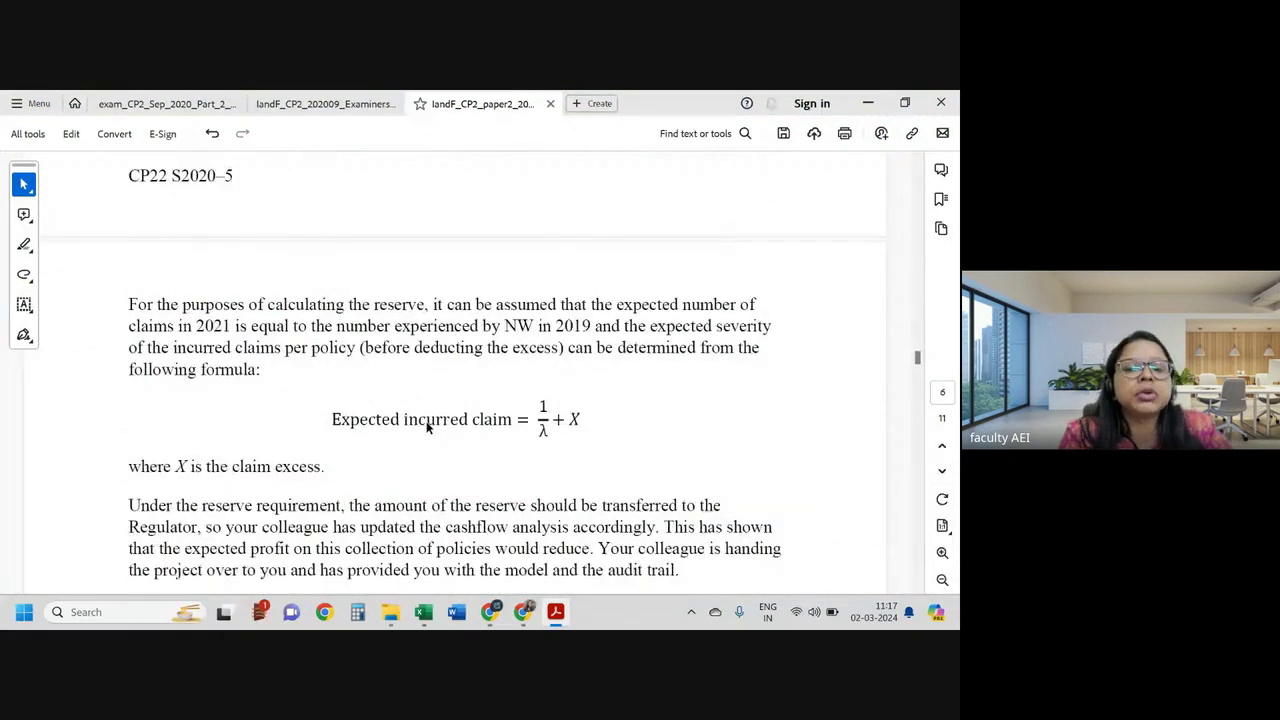
{"action": "scroll", "coordinate": [428, 427], "scroll_direction": "down", "scroll_amount": 2}
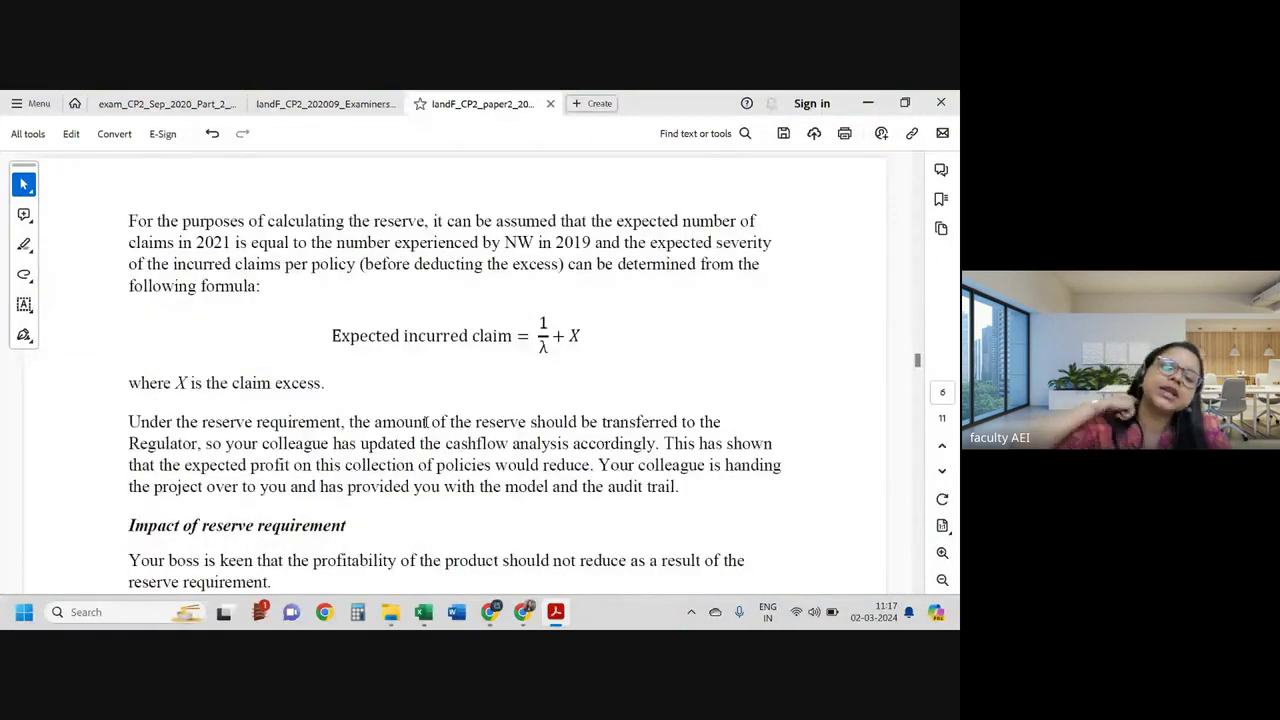
{"action": "scroll", "coordinate": [428, 422], "scroll_direction": "down", "scroll_amount": 5}
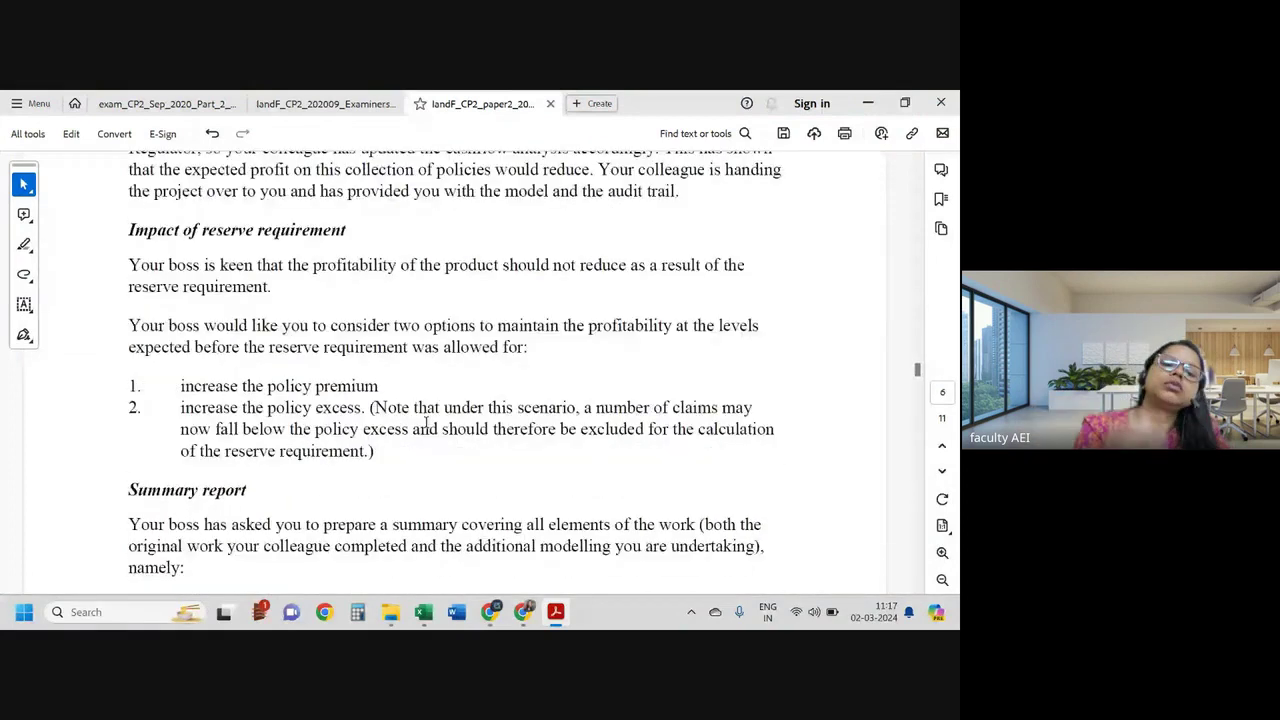
{"action": "scroll", "coordinate": [427, 424], "scroll_direction": "down", "scroll_amount": 6}
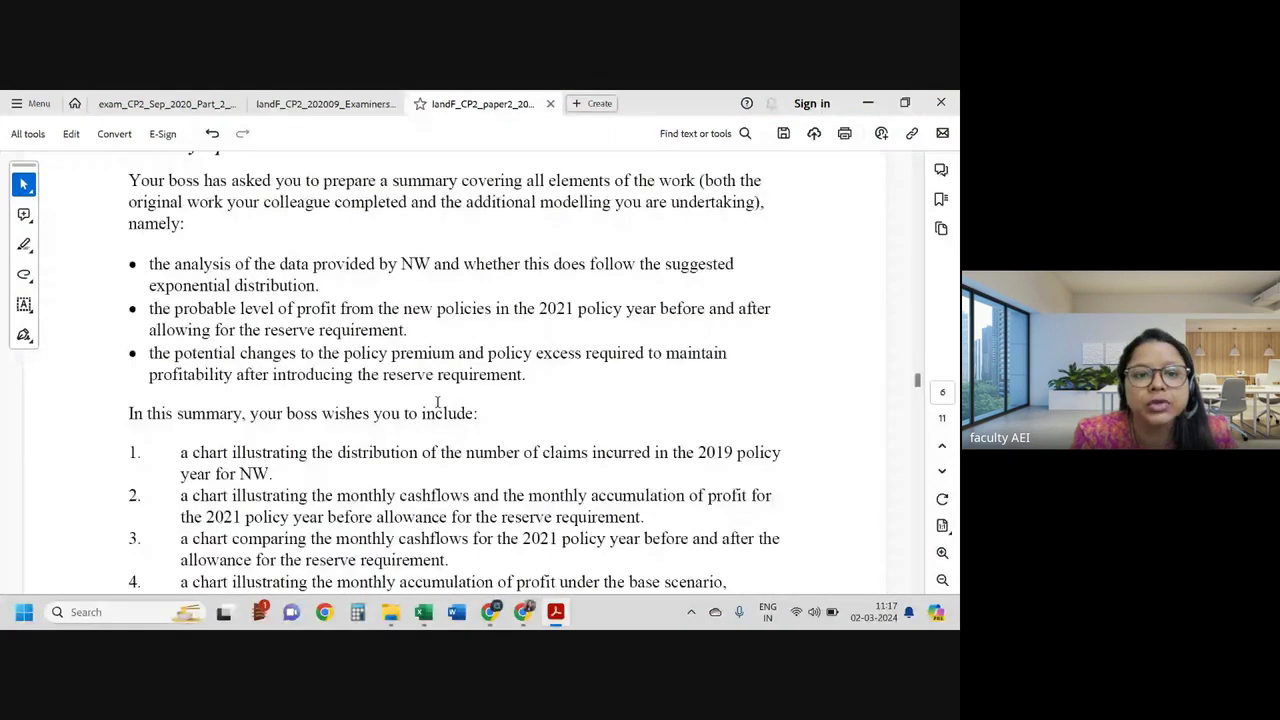
{"action": "scroll", "coordinate": [430, 415], "scroll_direction": "down", "scroll_amount": 5}
{"action": "scroll", "coordinate": [437, 402], "scroll_direction": "down", "scroll_amount": 5}
{"action": "scroll", "coordinate": [437, 402], "scroll_direction": "up", "scroll_amount": 6}
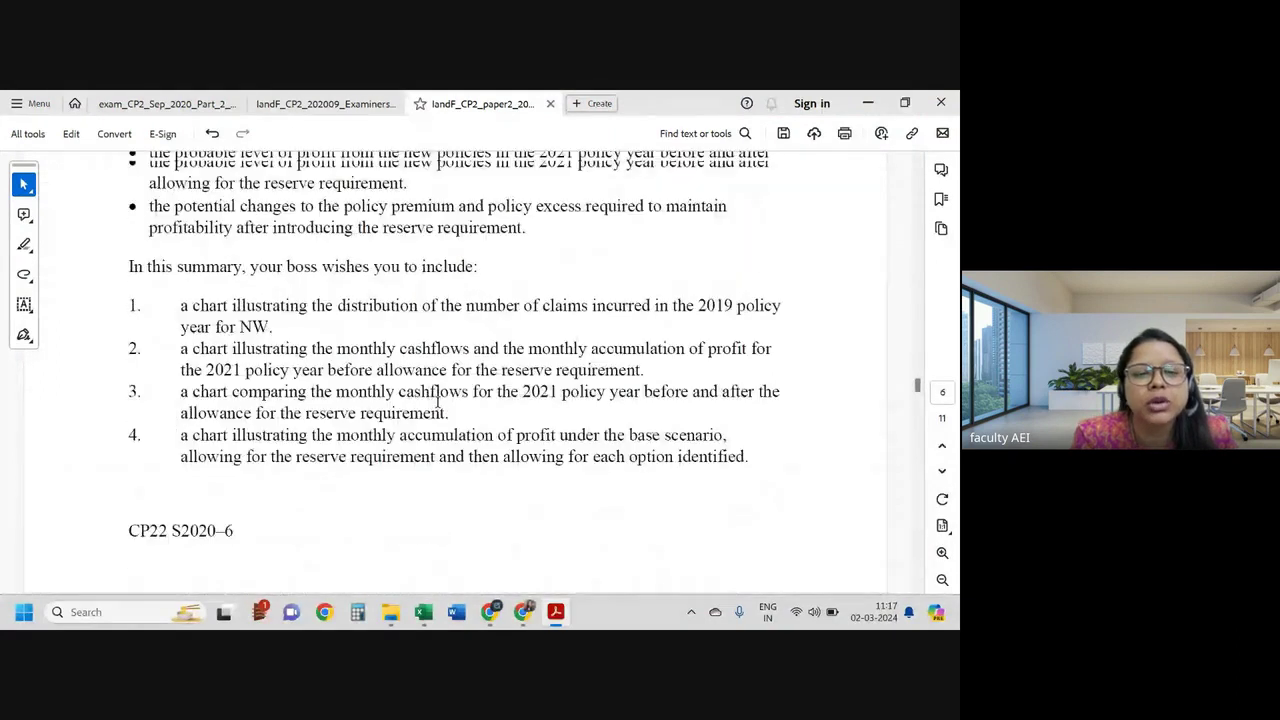
{"action": "scroll", "coordinate": [437, 402], "scroll_direction": "down", "scroll_amount": 4}
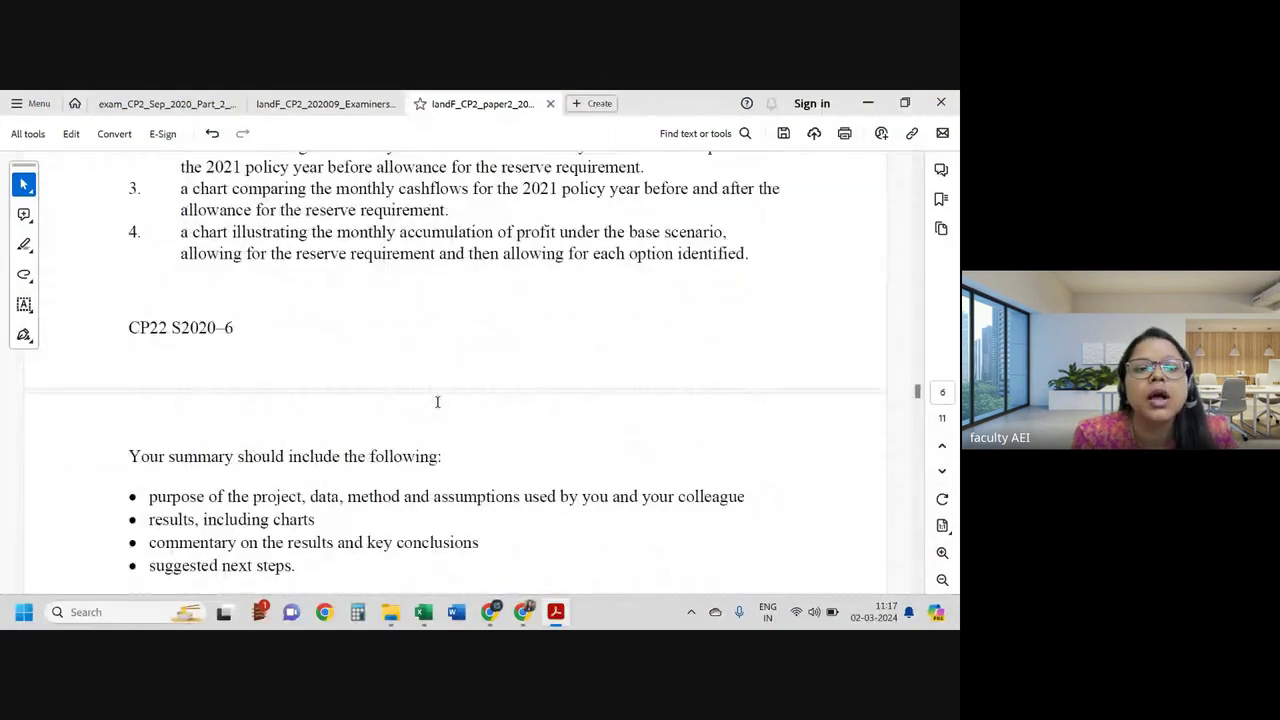
{"action": "scroll", "coordinate": [437, 402], "scroll_direction": "up", "scroll_amount": 1}
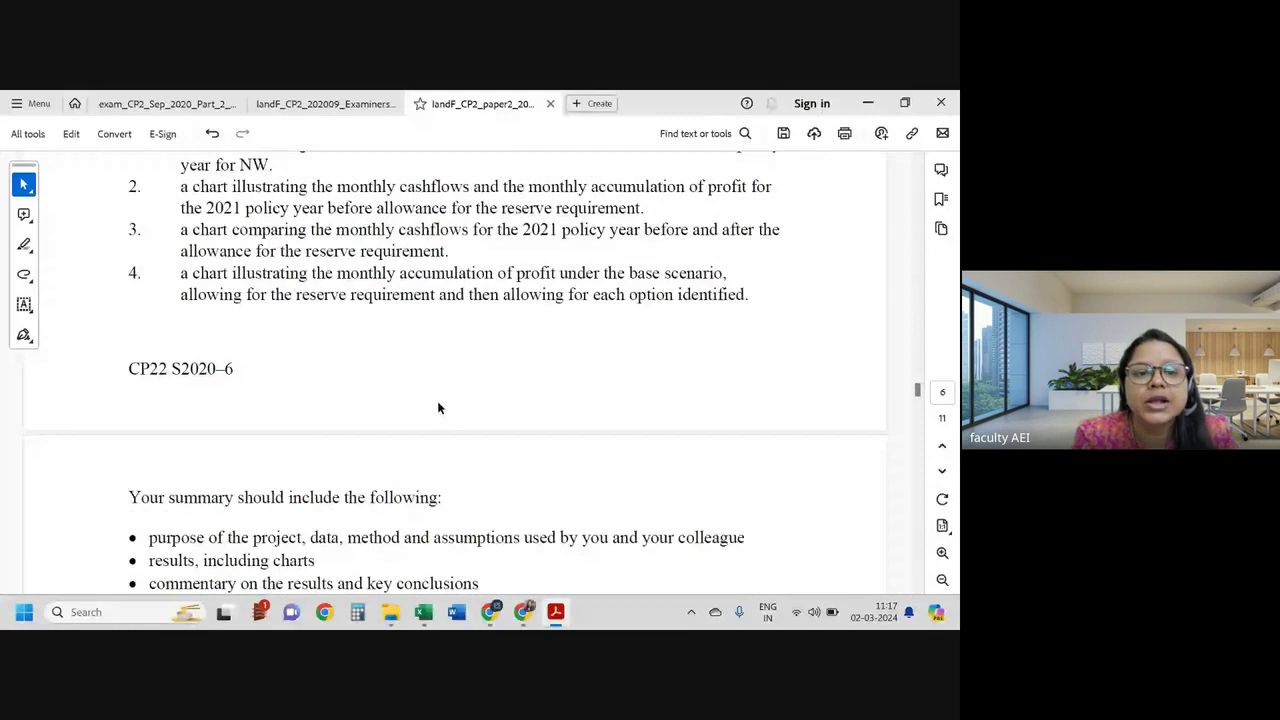
{"action": "scroll", "coordinate": [437, 407], "scroll_direction": "up", "scroll_amount": 4}
{"action": "scroll", "coordinate": [353, 402], "scroll_direction": "down", "scroll_amount": 10}
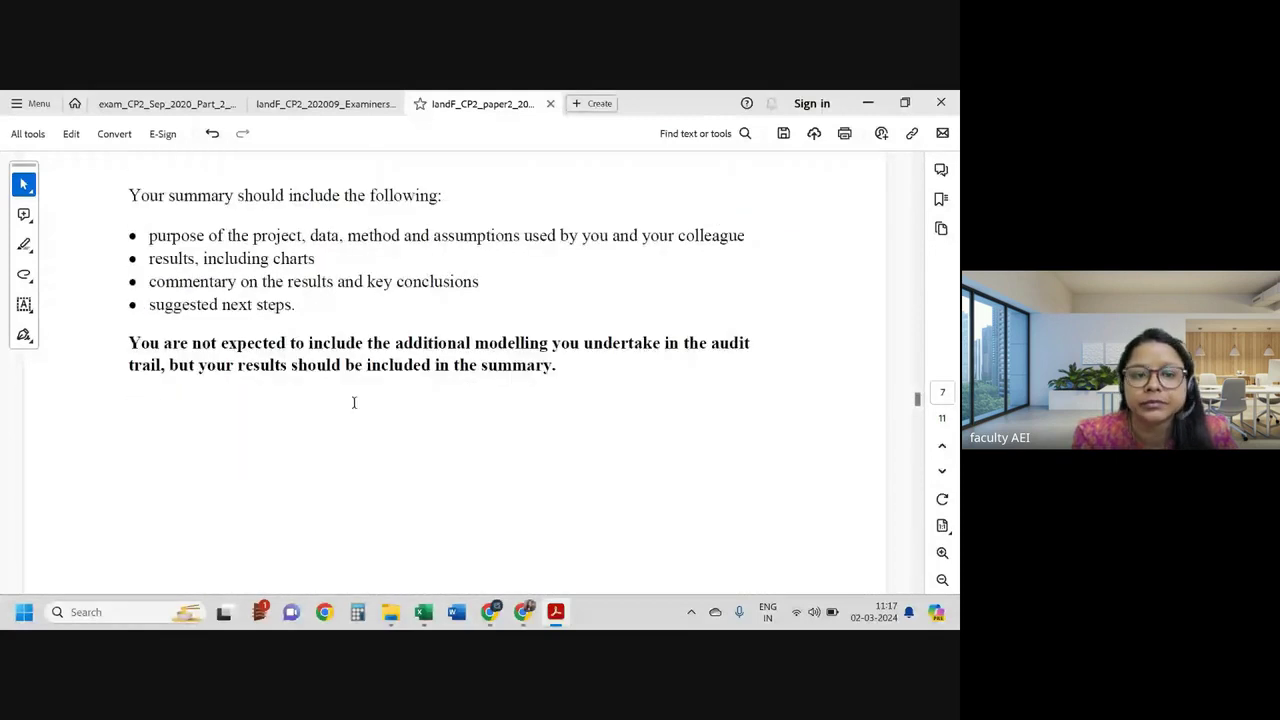
{"action": "scroll", "coordinate": [353, 402], "scroll_direction": "down", "scroll_amount": 5}
{"action": "scroll", "coordinate": [353, 402], "scroll_direction": "up", "scroll_amount": 10}
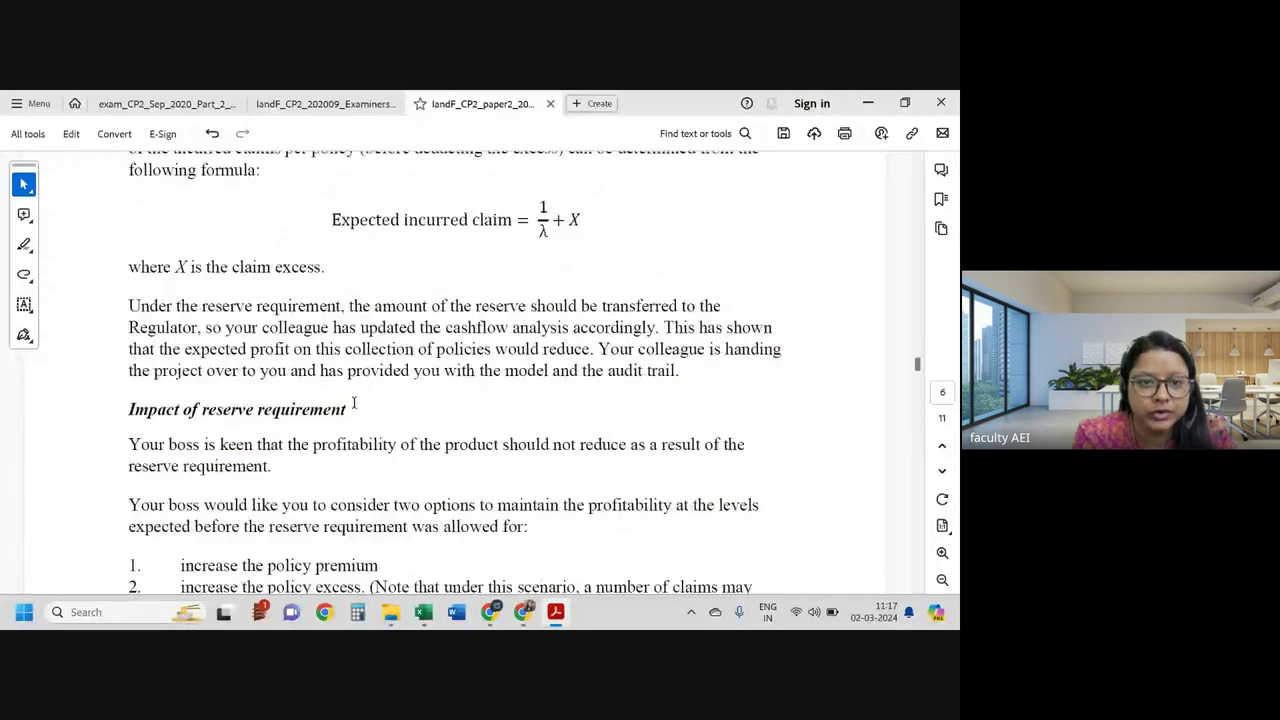
{"action": "scroll", "coordinate": [353, 402], "scroll_direction": "up", "scroll_amount": 5}
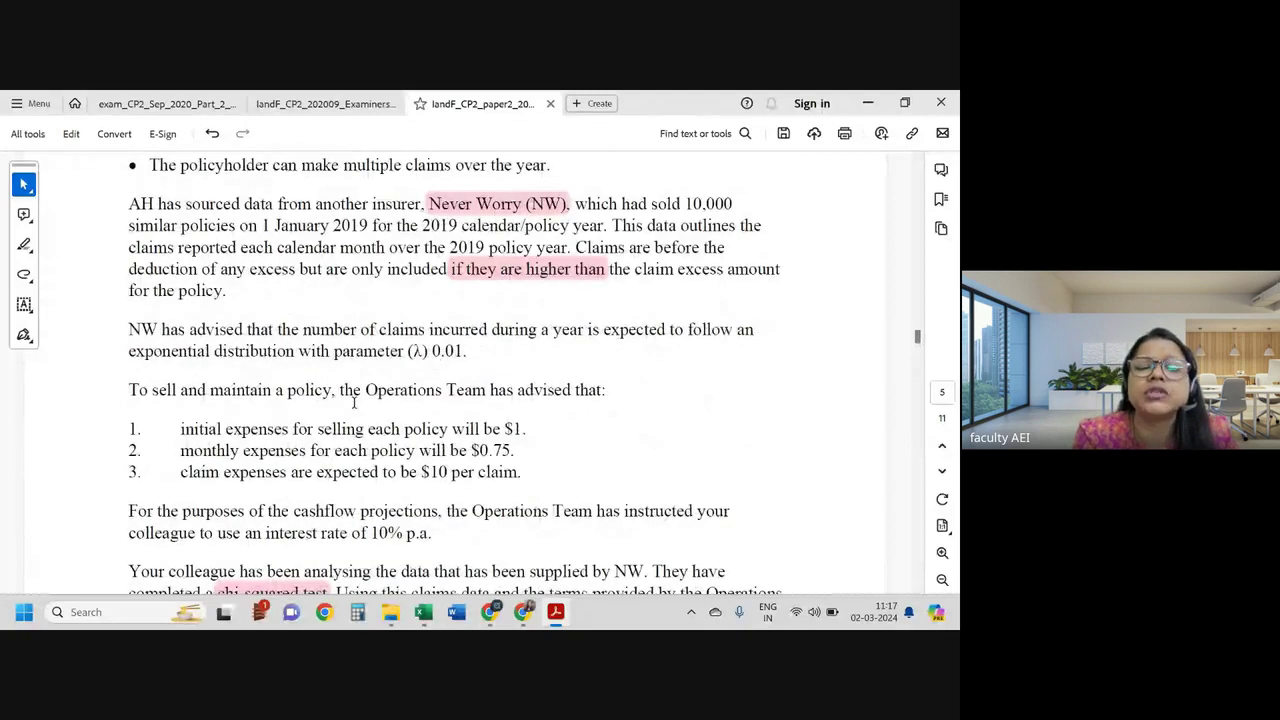
{"action": "scroll", "coordinate": [353, 402], "scroll_direction": "up", "scroll_amount": 10}
{"action": "scroll", "coordinate": [353, 402], "scroll_direction": "up", "scroll_amount": 2}
{"action": "scroll", "coordinate": [353, 402], "scroll_direction": "down", "scroll_amount": 4}
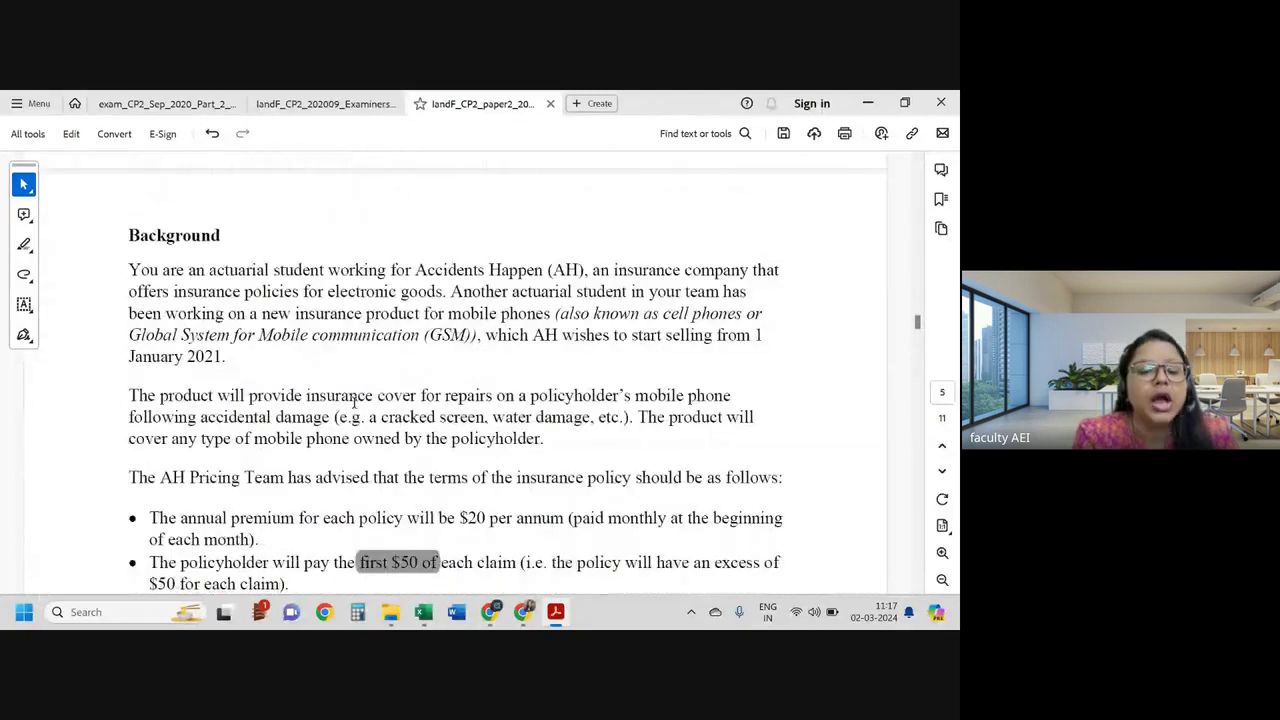
{"action": "scroll", "coordinate": [353, 402], "scroll_direction": "down", "scroll_amount": 1}
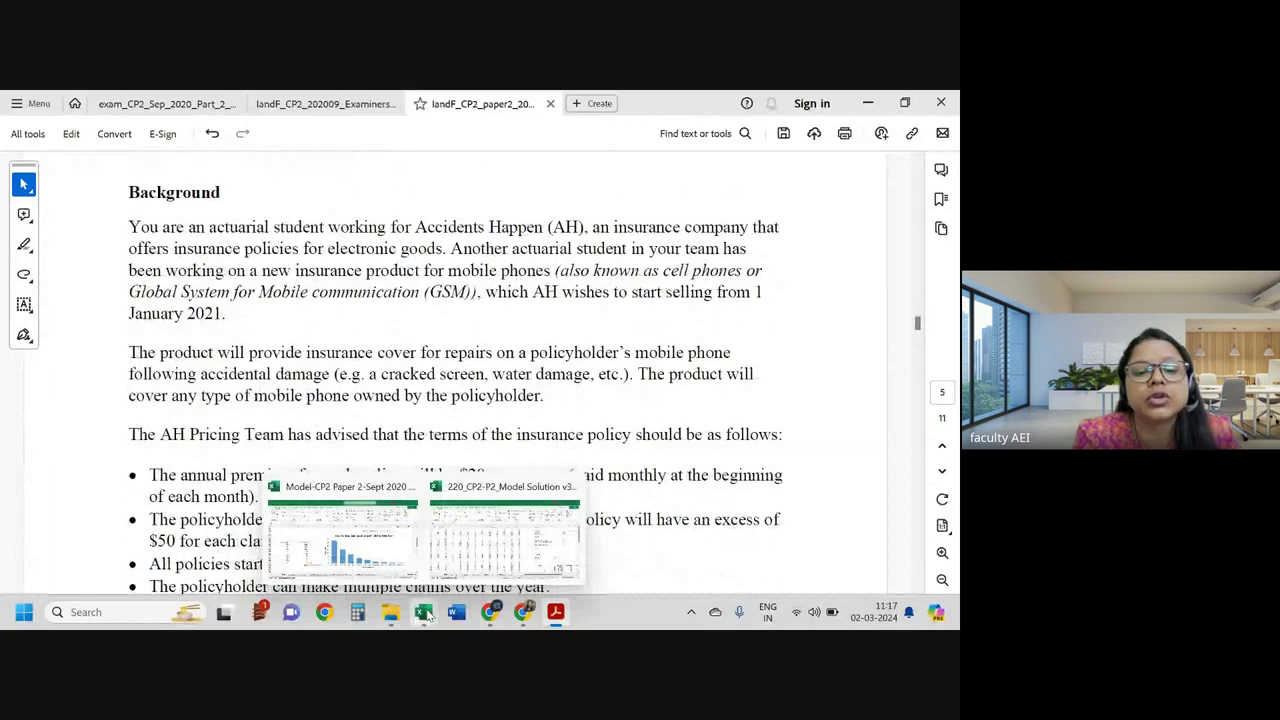
Step: Open the 220_CP2-P2_Model Solution v3 workbook and select the minimum-claim check in Q3
{"action": "left_click", "coordinate": [490, 550]}
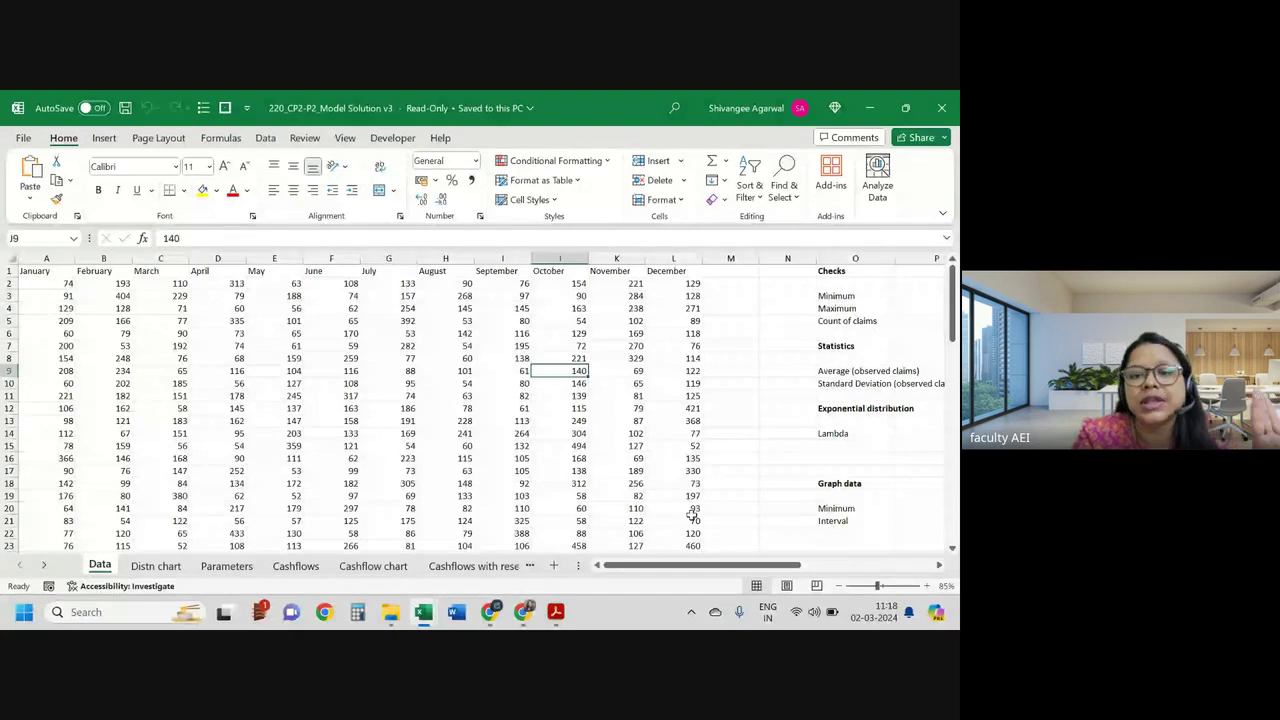
{"action": "scroll", "coordinate": [692, 514], "scroll_direction": "right", "scroll_amount": 4}
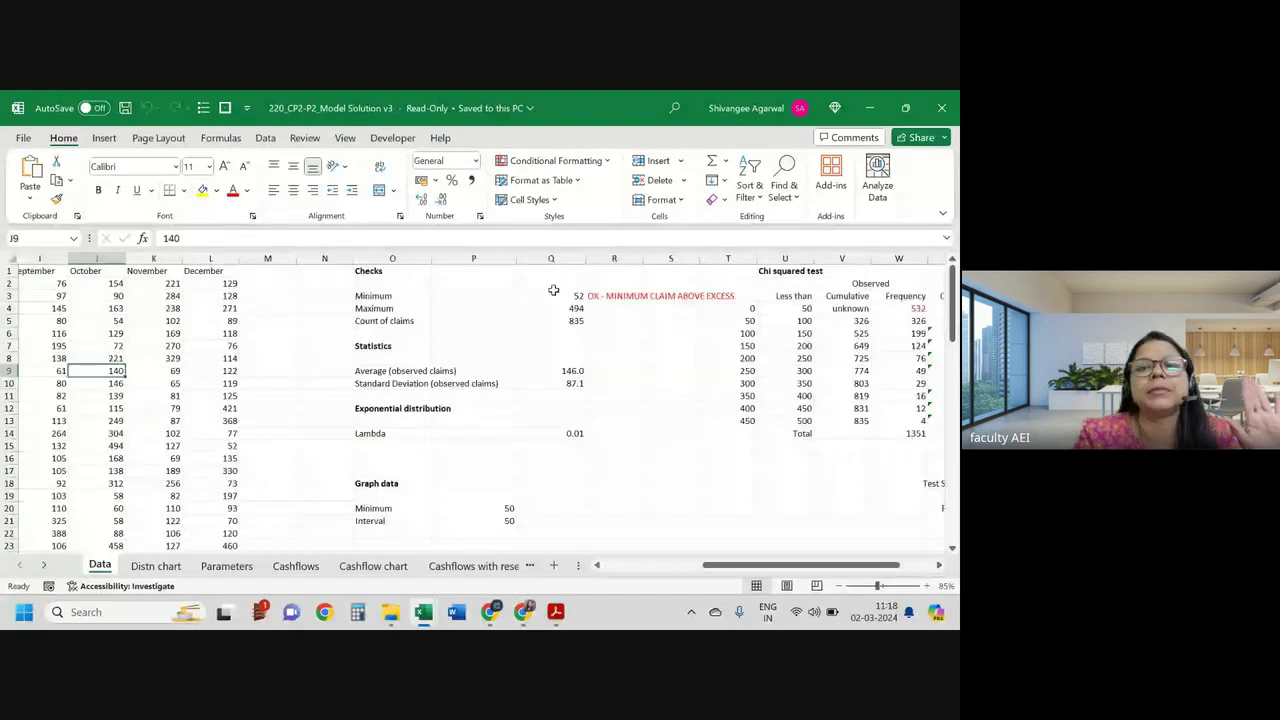
{"action": "left_click", "coordinate": [556, 294]}
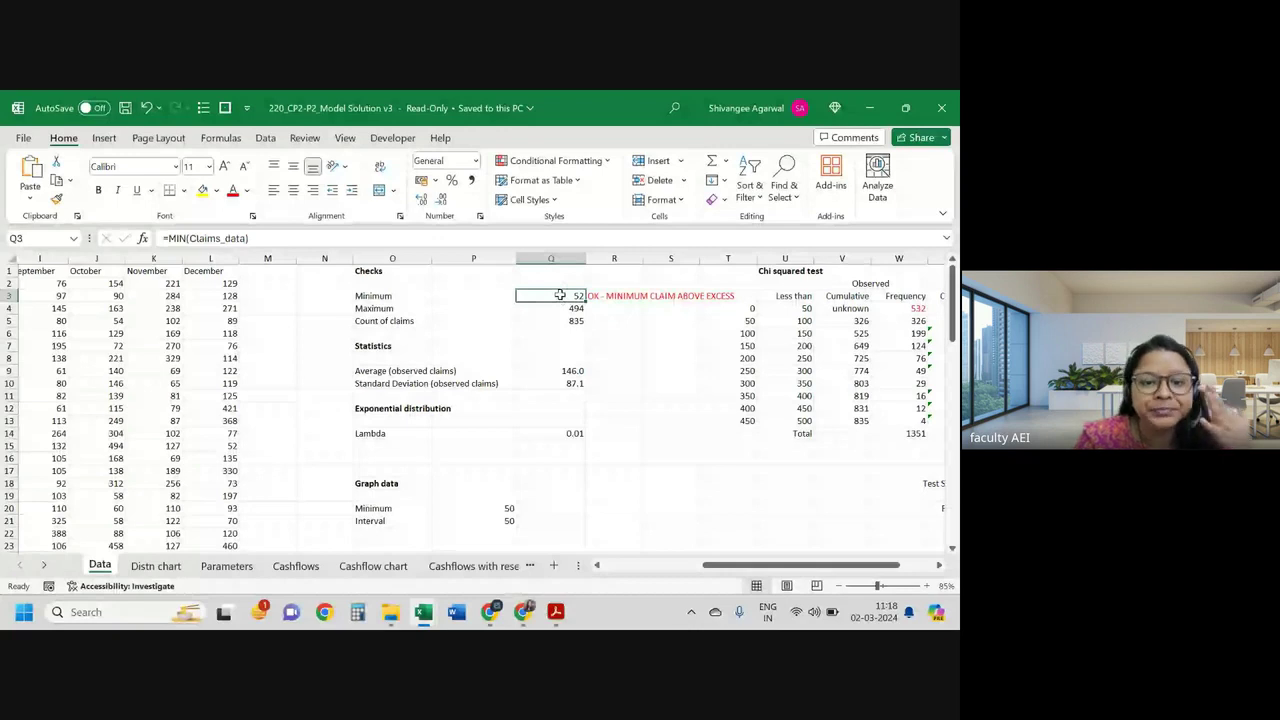
Step: Step through Q3, R3, Q4 and Q5: minimum 52, excess message, maximum 494, count 835
{"action": "key", "text": "ctrl+Page_Down"}
{"action": "key", "text": "ctrl+Page_Down"}
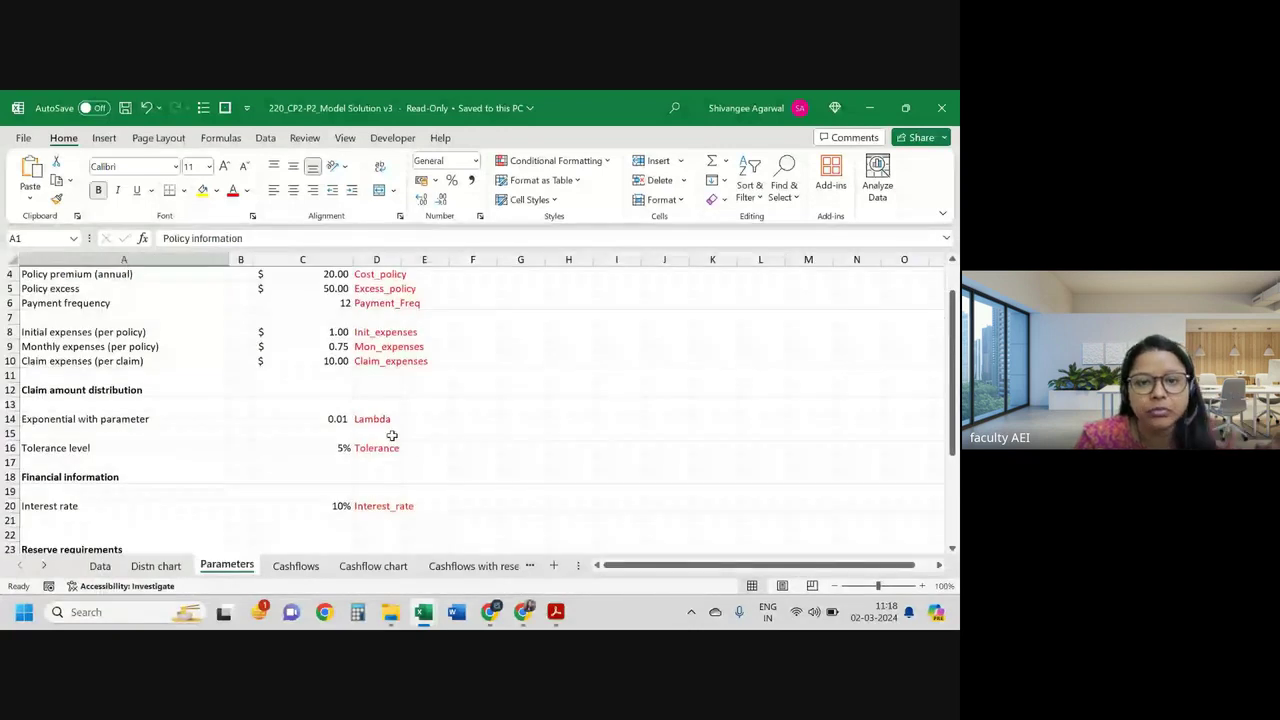
{"action": "scroll", "coordinate": [392, 436], "scroll_direction": "down", "scroll_amount": 4}
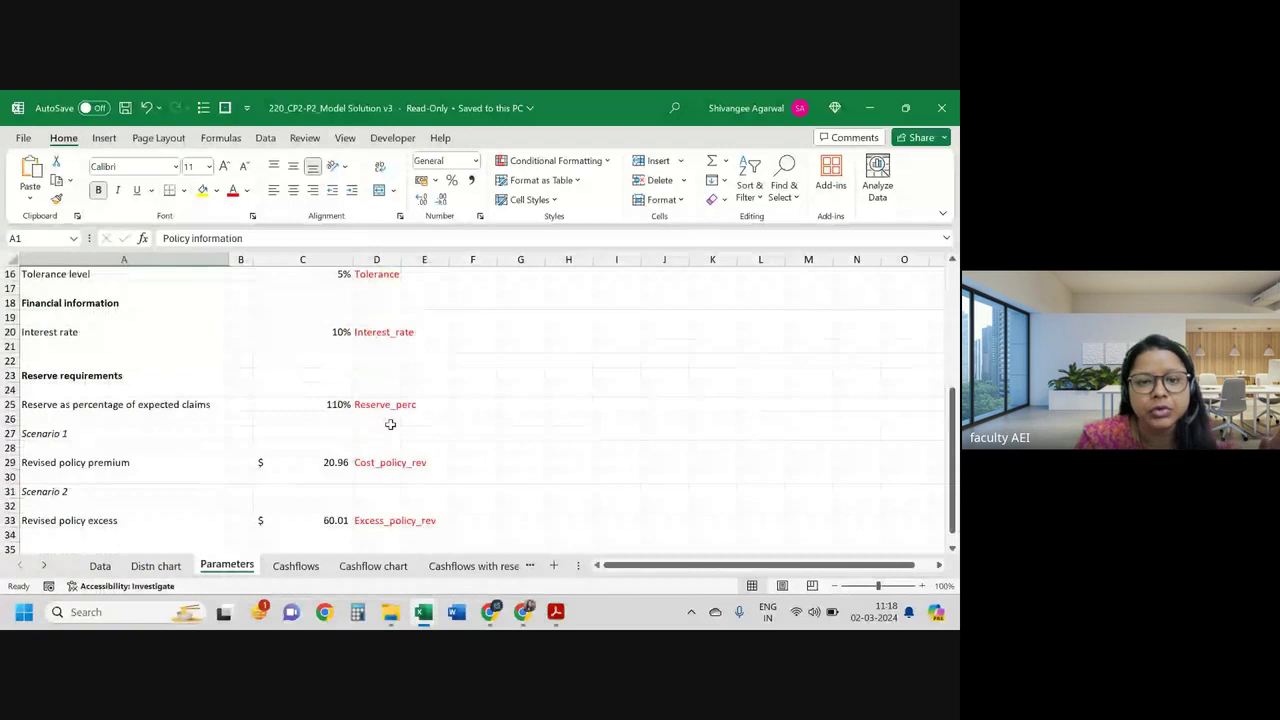
{"action": "scroll", "coordinate": [390, 424], "scroll_direction": "up", "scroll_amount": 5}
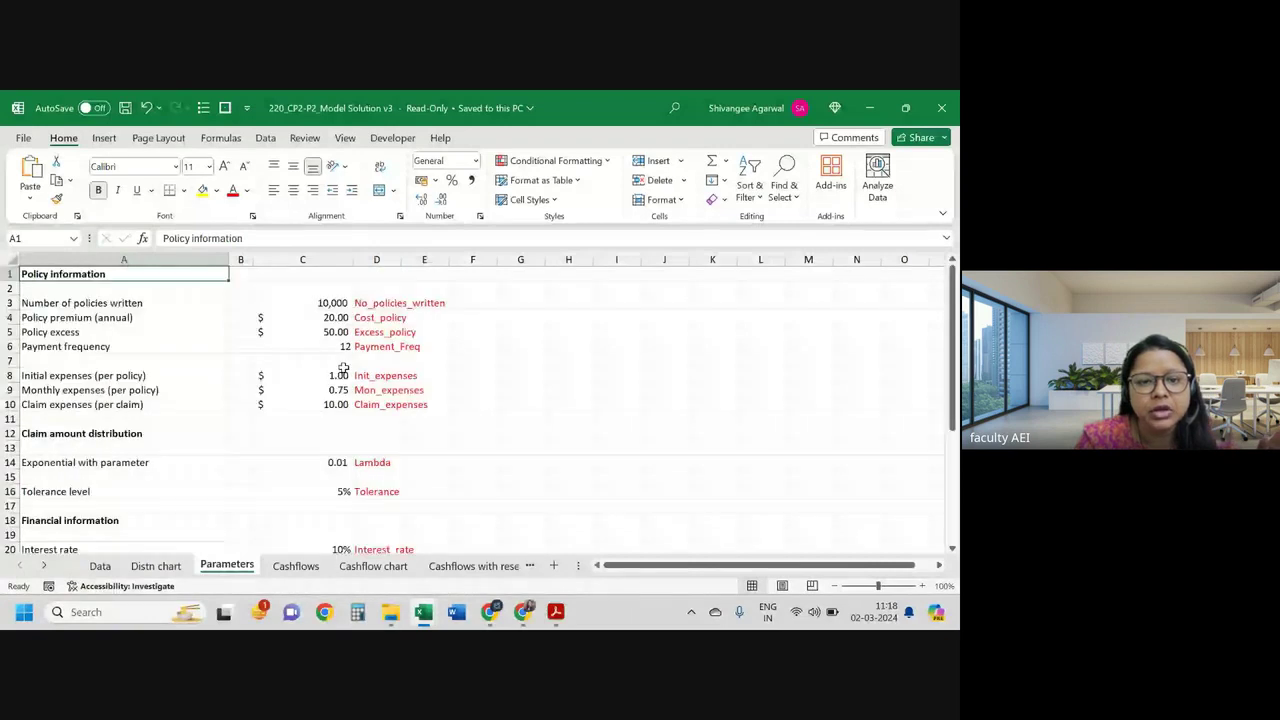
{"action": "left_click", "coordinate": [335, 332]}
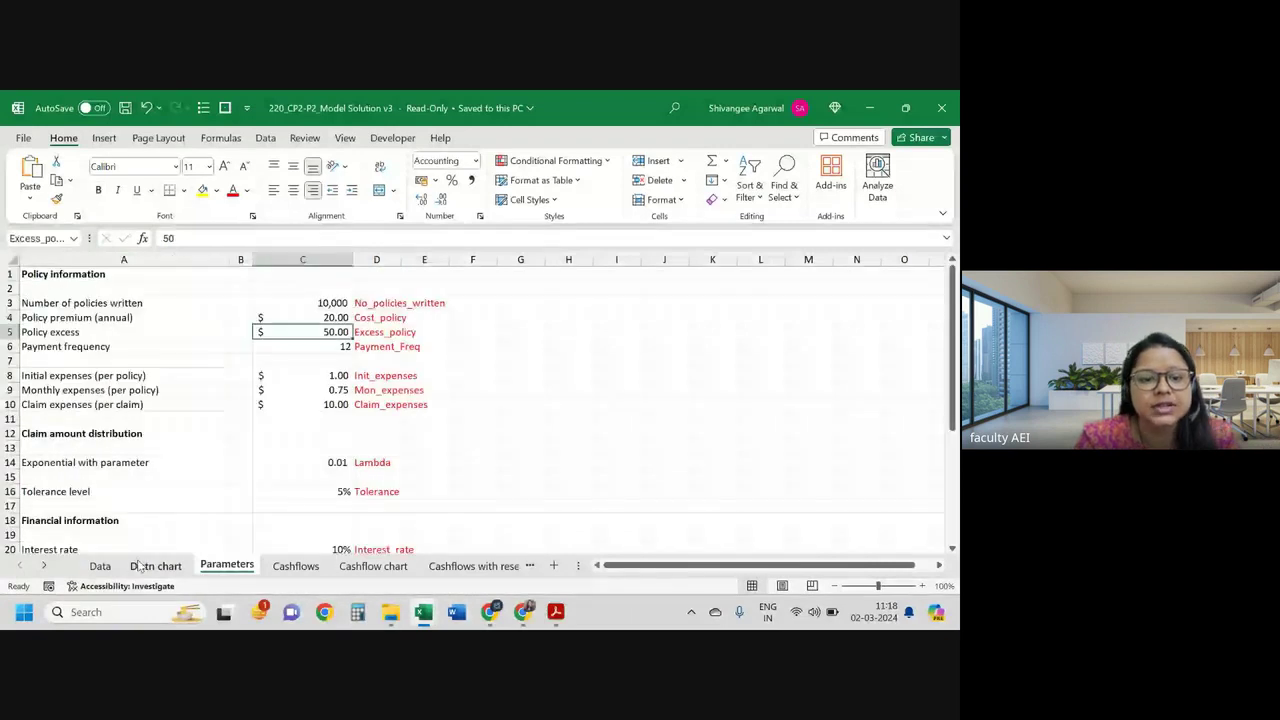
{"action": "key", "text": "ctrl+Page_Up"}
{"action": "key", "text": "ctrl+Page_Up"}
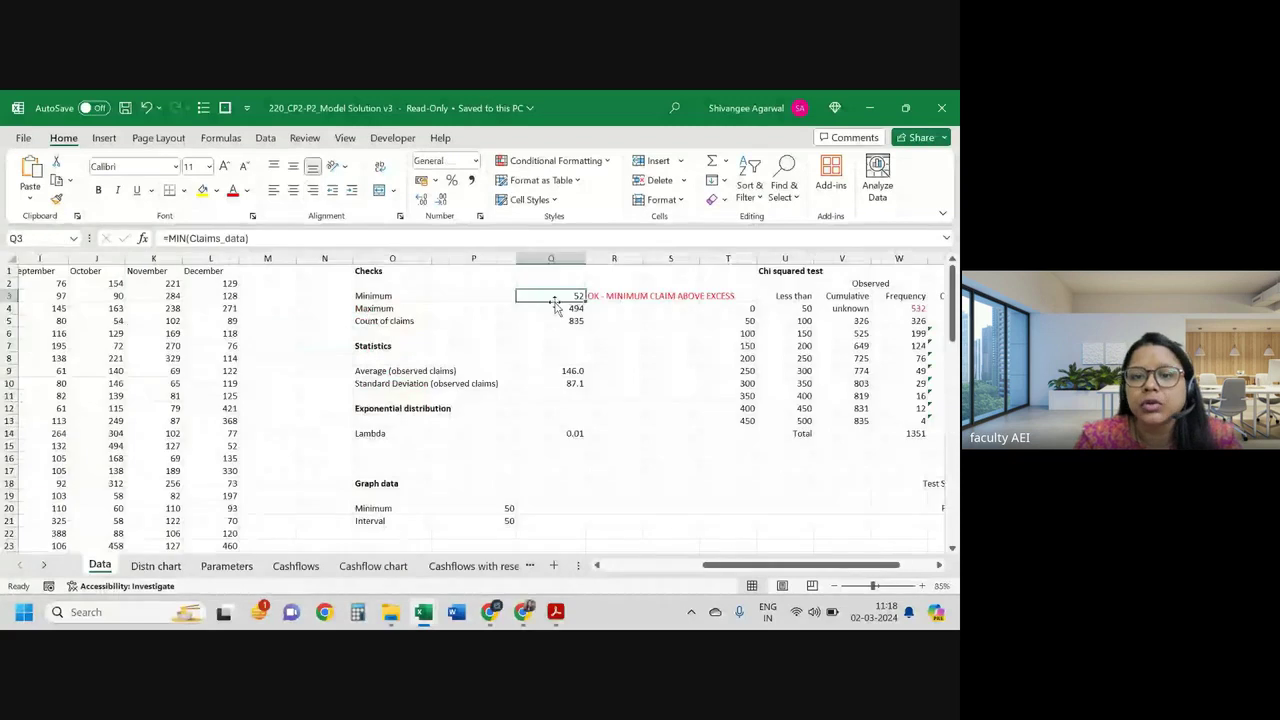
{"action": "left_click", "coordinate": [620, 295]}
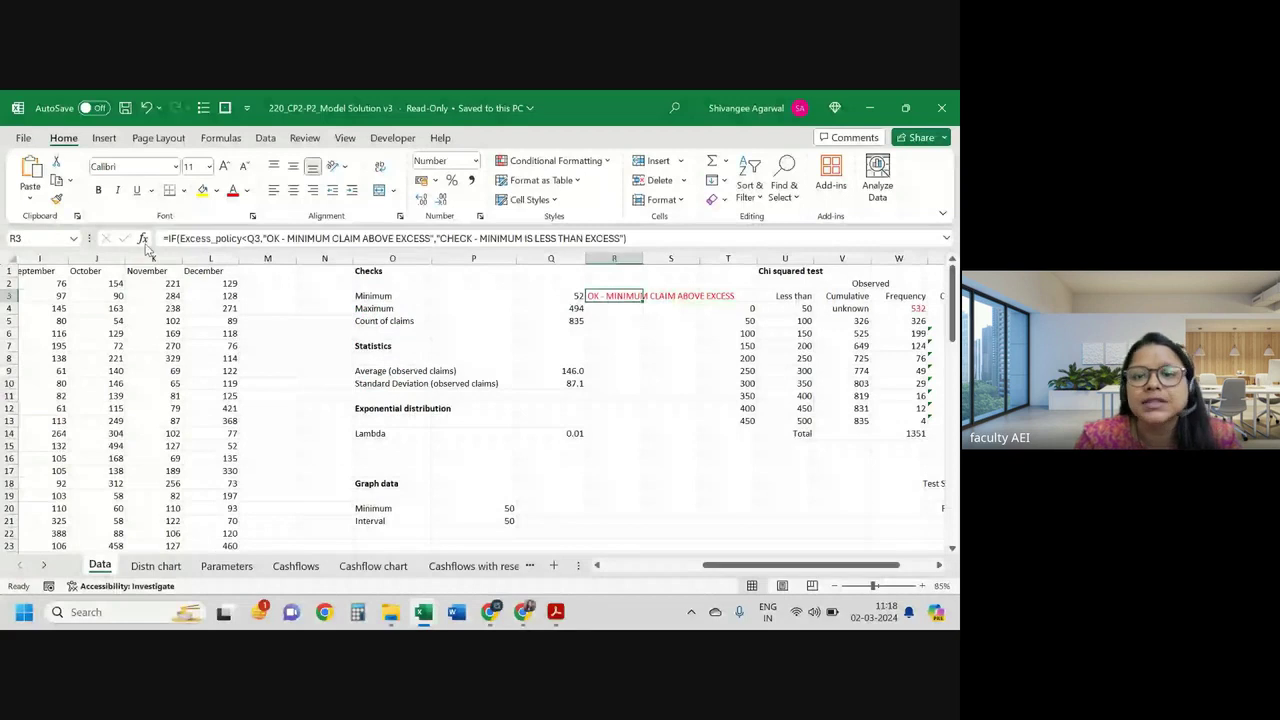
{"action": "left_click", "coordinate": [575, 310]}
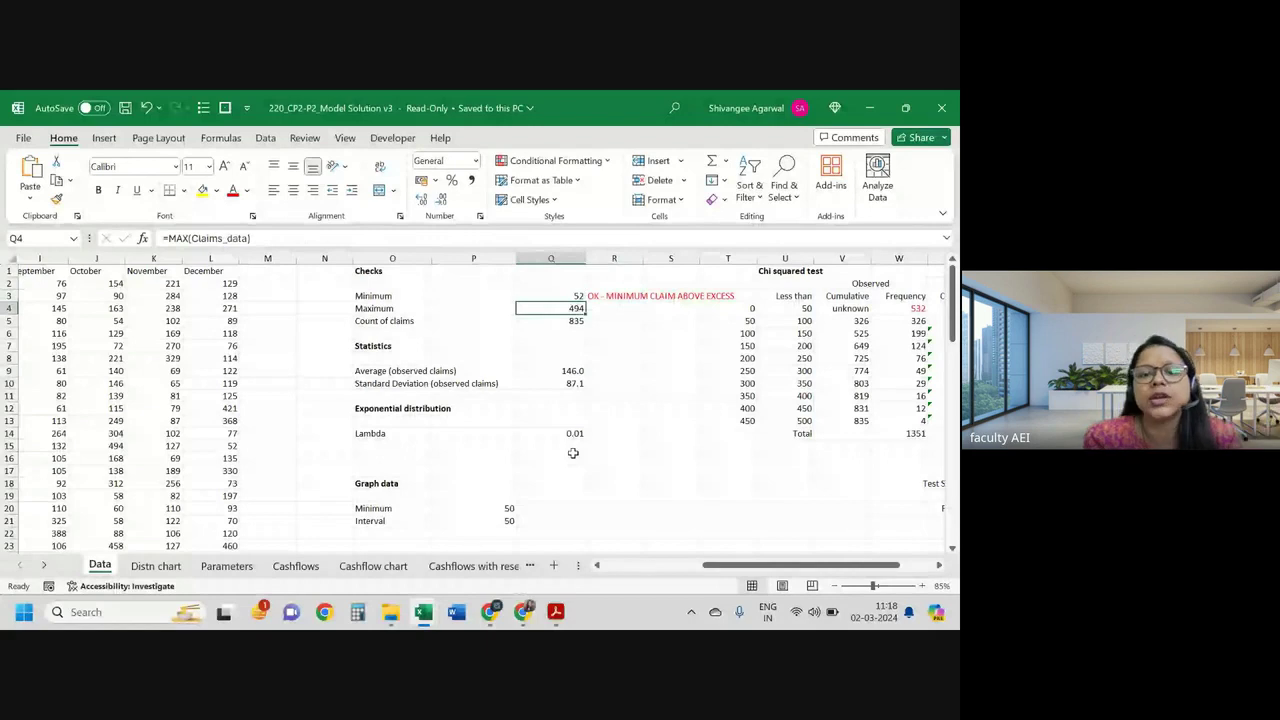
{"action": "key", "text": "Down"}
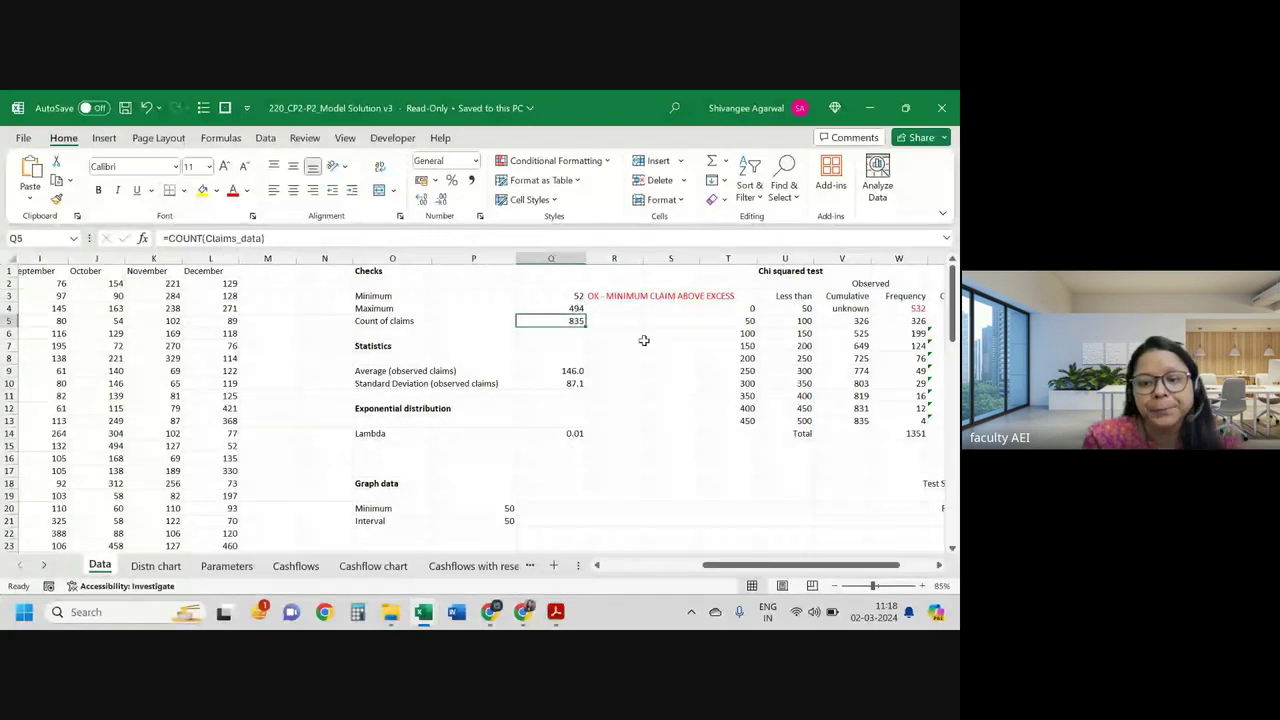
{"action": "left_click", "coordinate": [522, 612]}
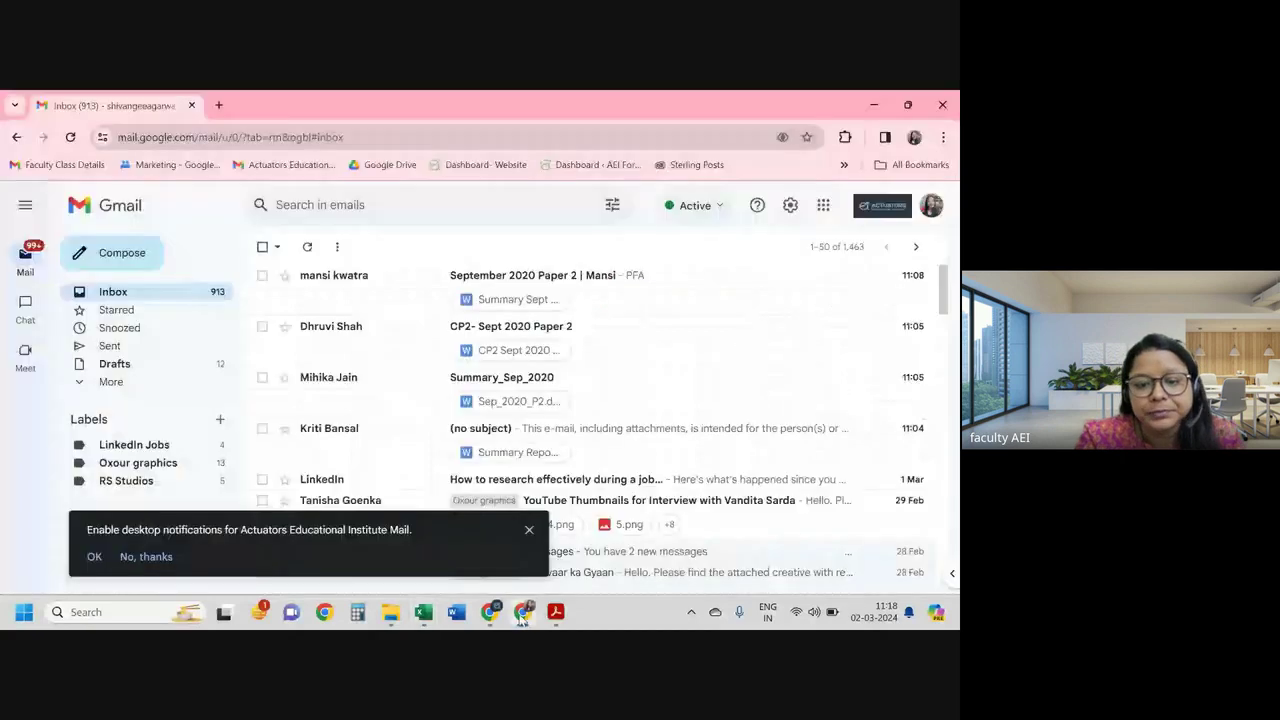
{"action": "left_click", "coordinate": [522, 612]}
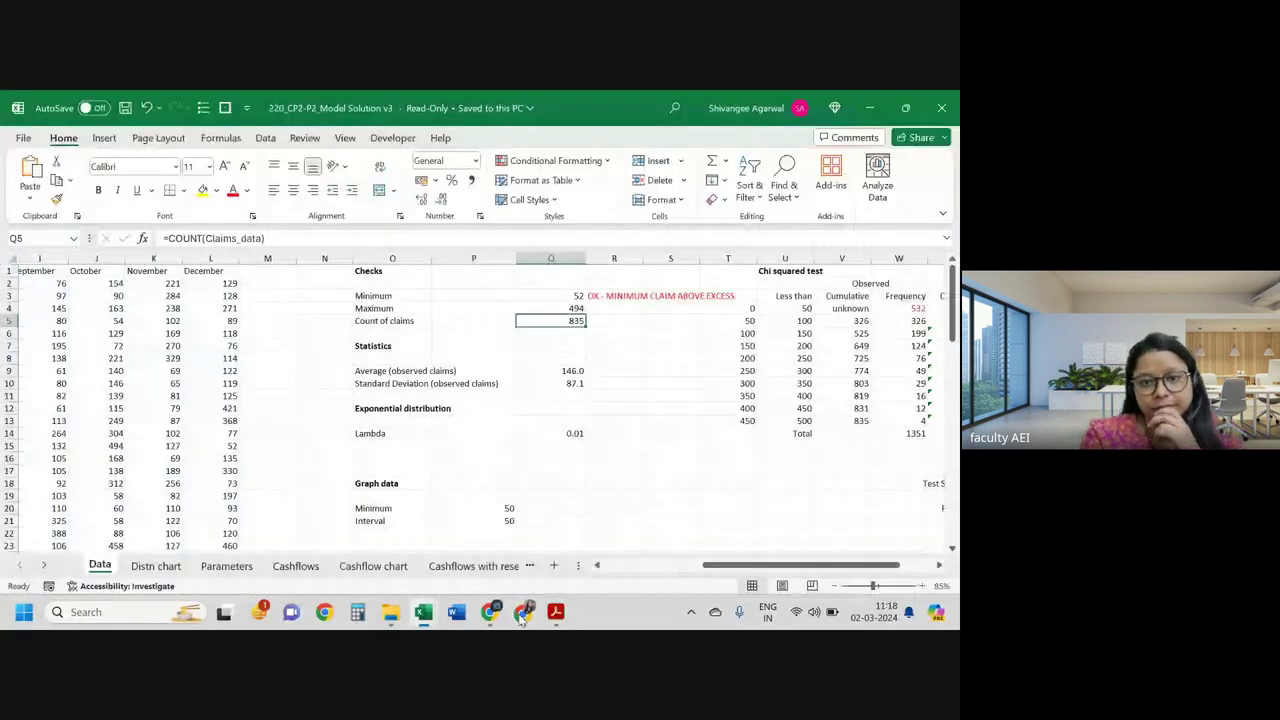
{"action": "left_click", "coordinate": [521, 614]}
{"action": "left_click", "coordinate": [873, 104]}
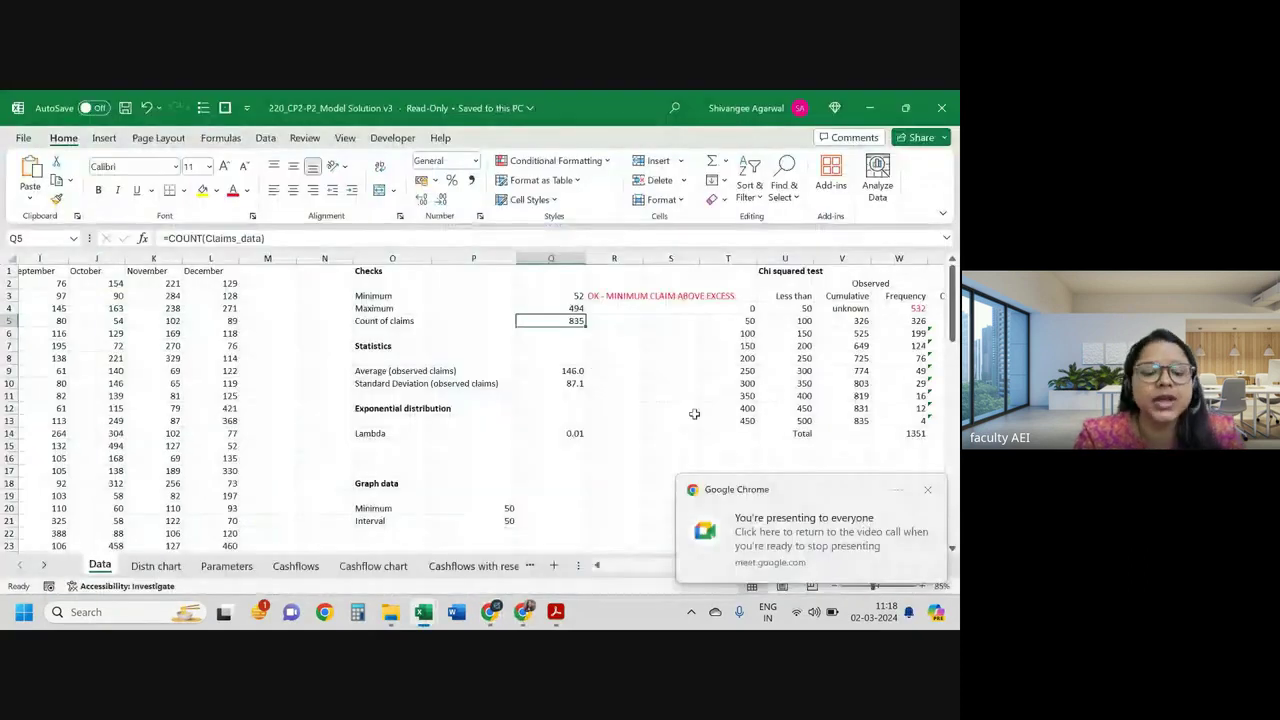
{"action": "key", "text": "XF86AudioRaiseVolume"}
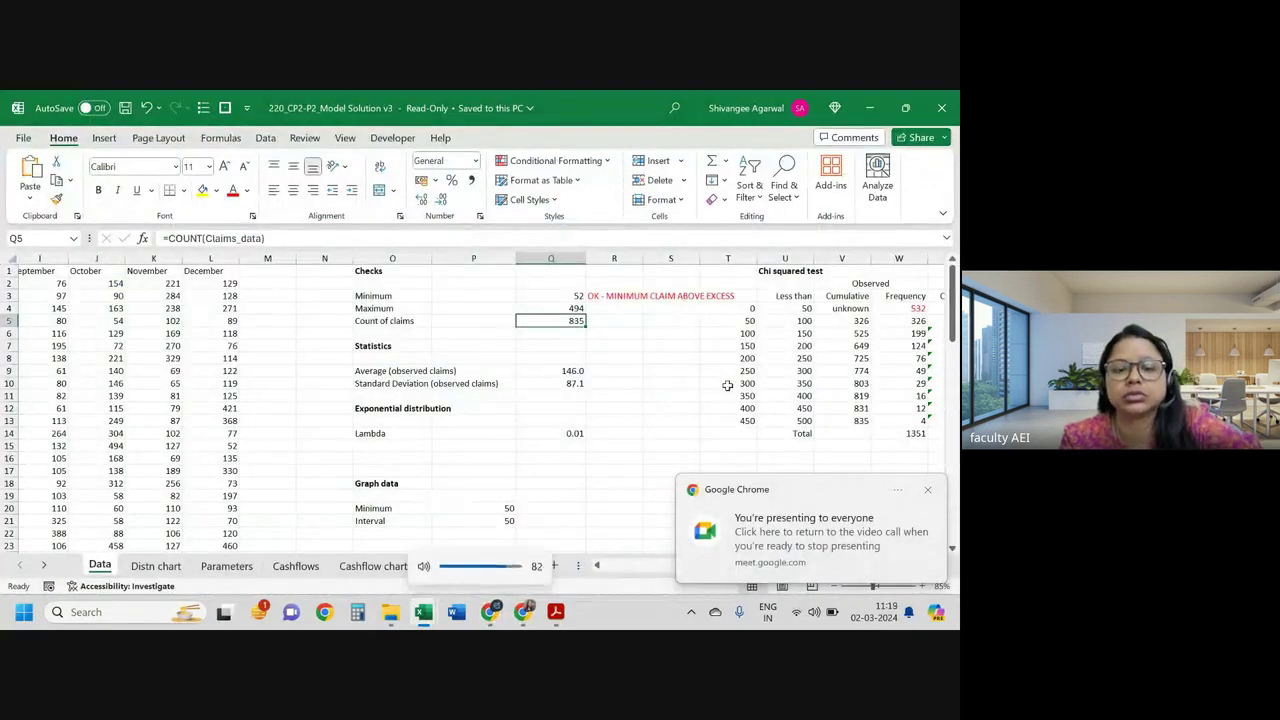
{"action": "left_click", "coordinate": [611, 370]}
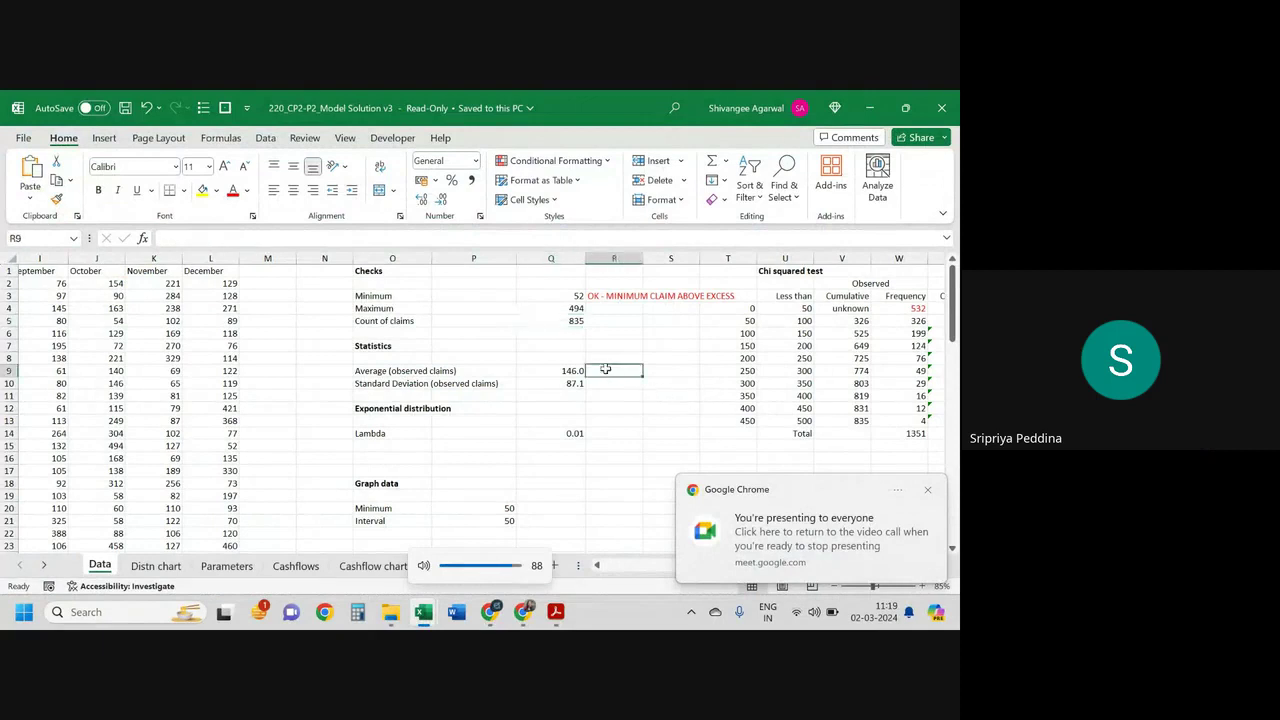
{"action": "left_click", "coordinate": [570, 371]}
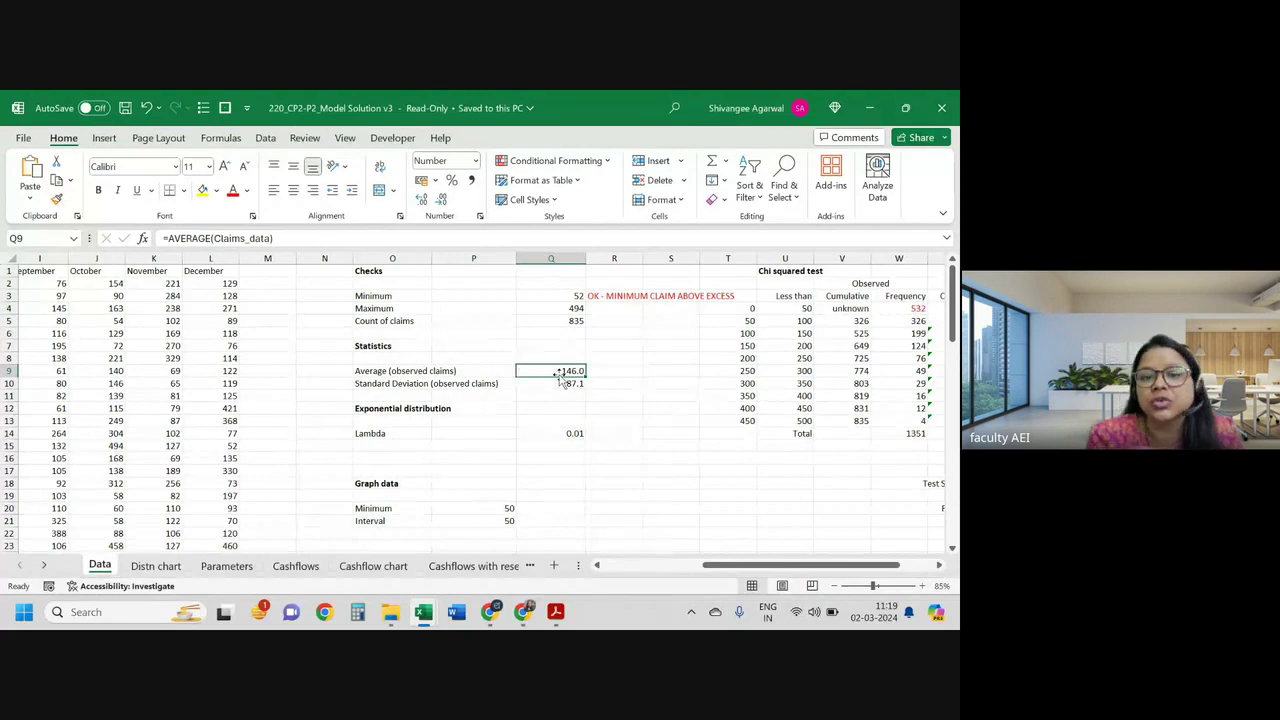
{"action": "key", "text": "Down"}
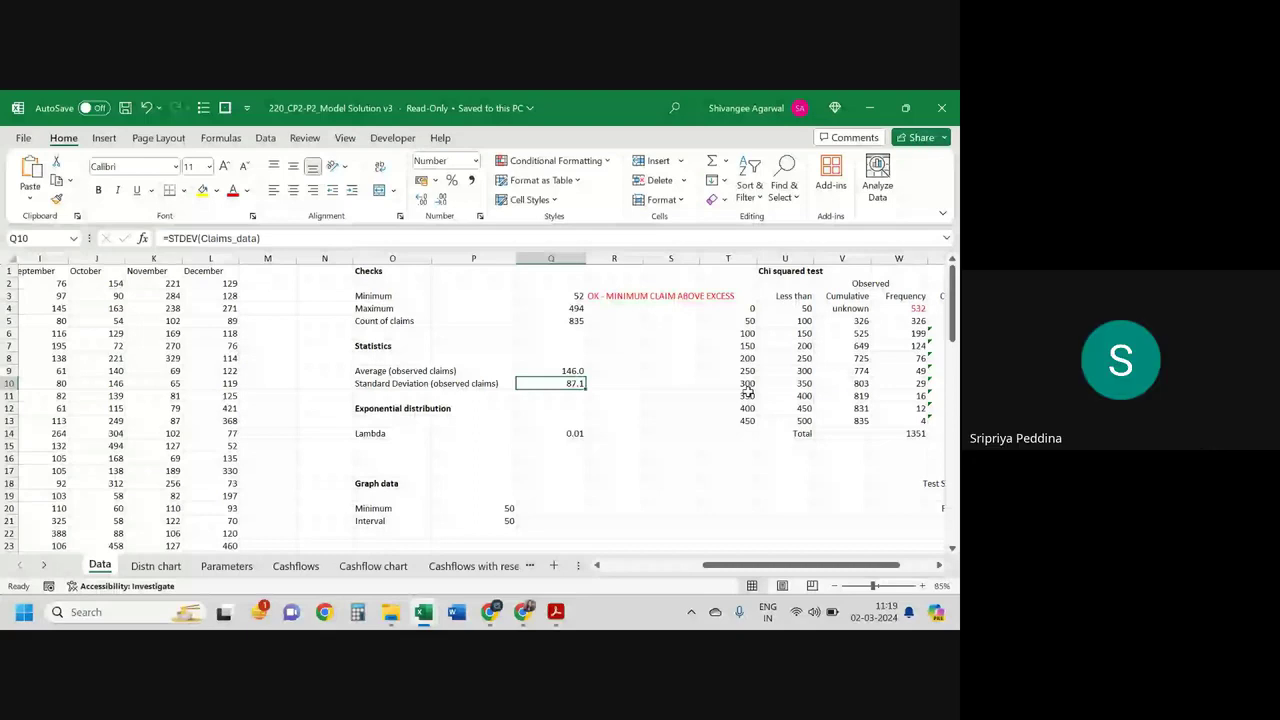
{"action": "scroll", "coordinate": [747, 392], "scroll_direction": "down", "scroll_amount": 3}
{"action": "scroll", "coordinate": [634, 386], "scroll_direction": "down", "scroll_amount": 2}
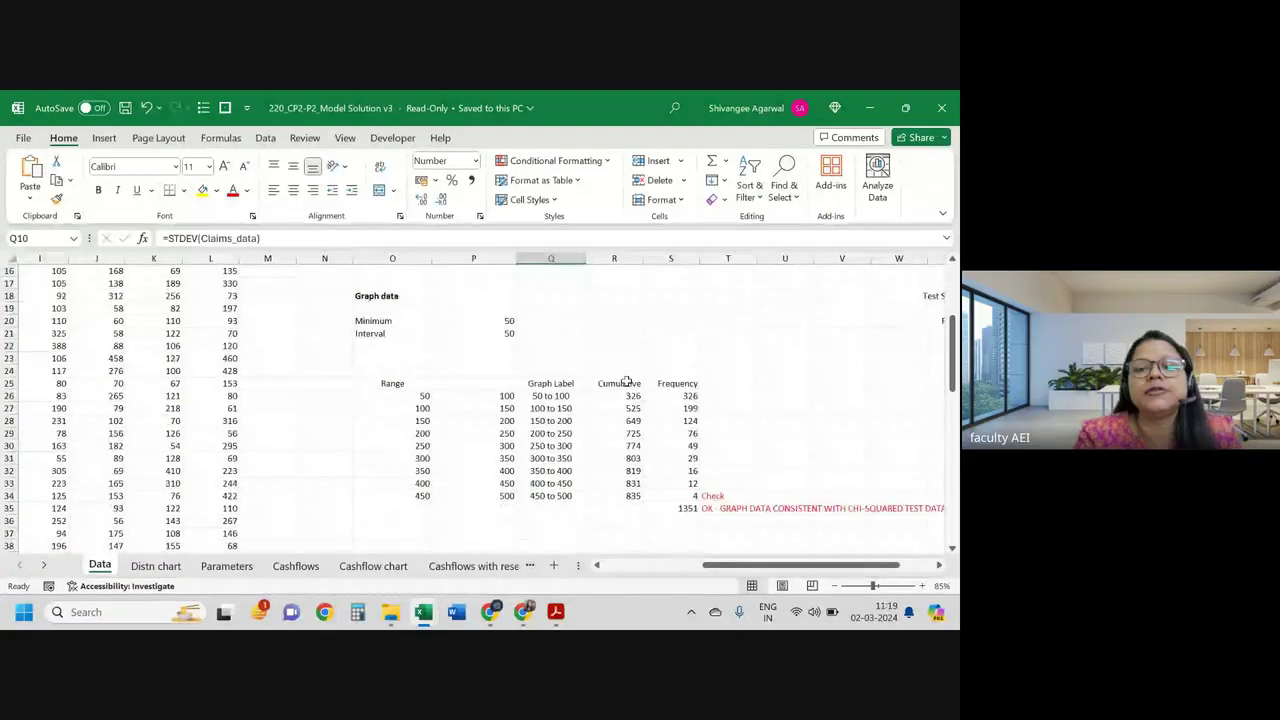
{"action": "scroll", "coordinate": [620, 390], "scroll_direction": "up", "scroll_amount": 5}
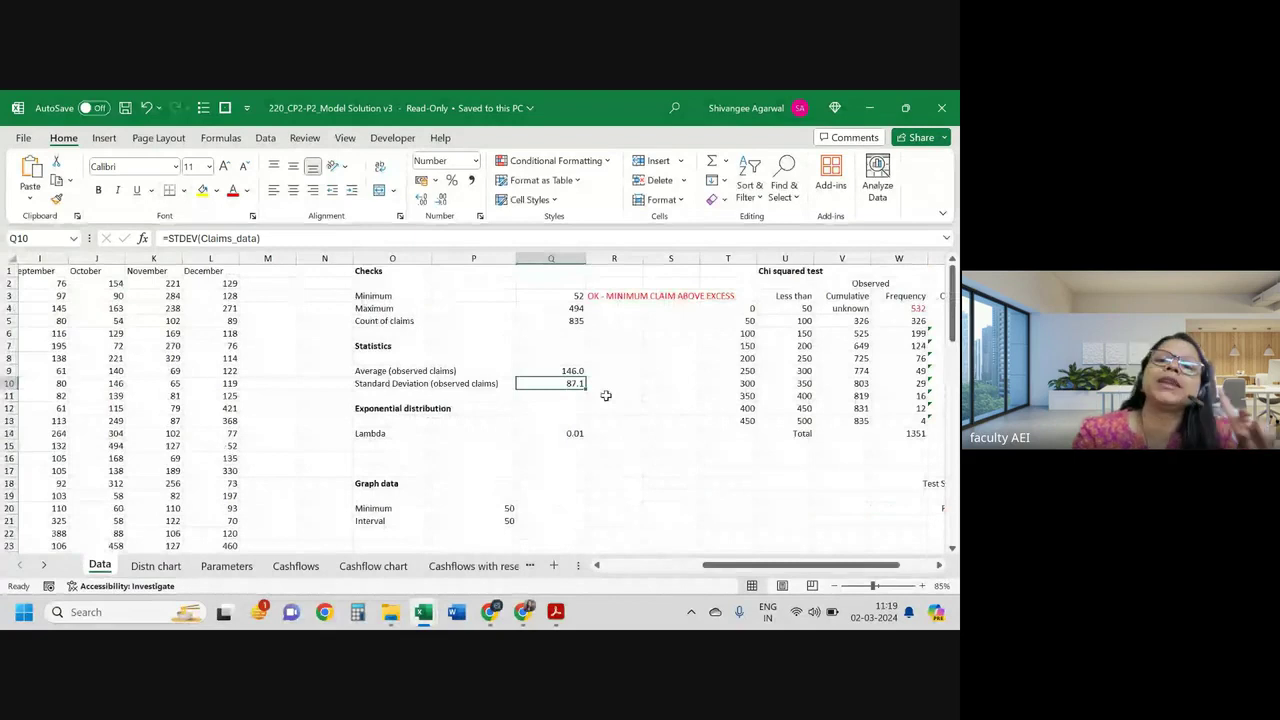
{"action": "left_click", "coordinate": [618, 362]}
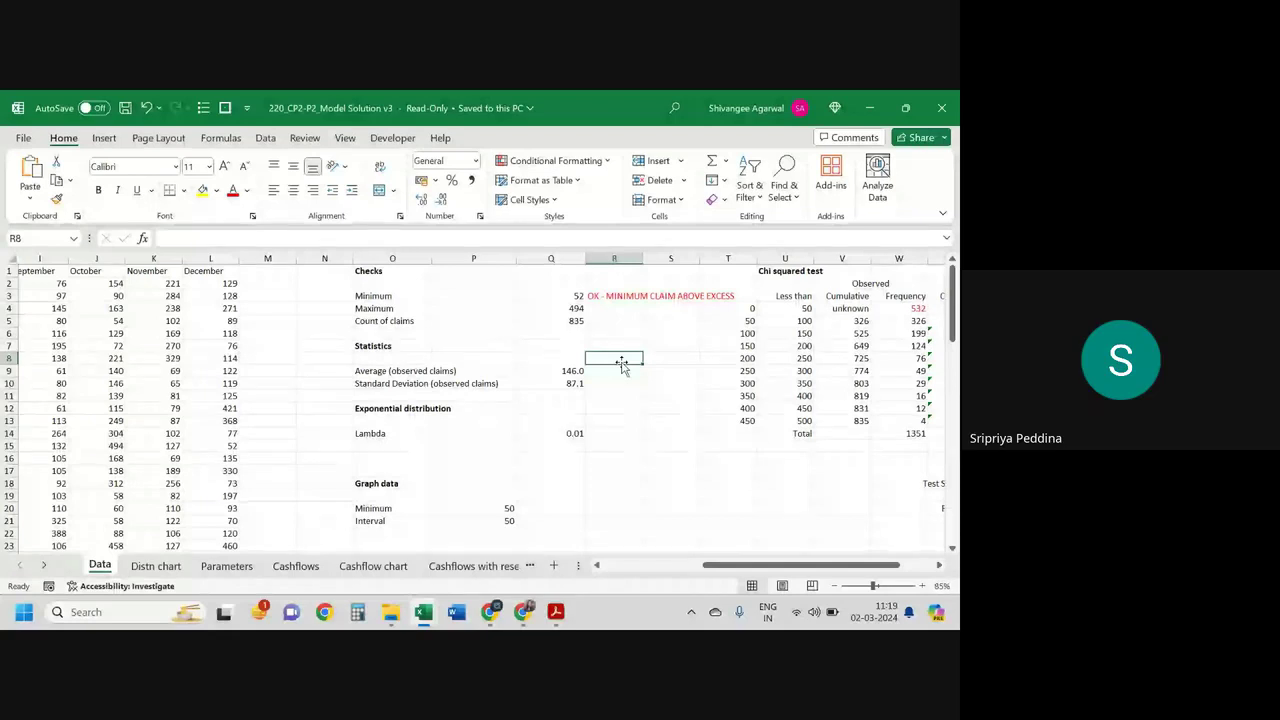
Step: Type the column heading 'Actuals' in R8
{"action": "type", "text": "E"}
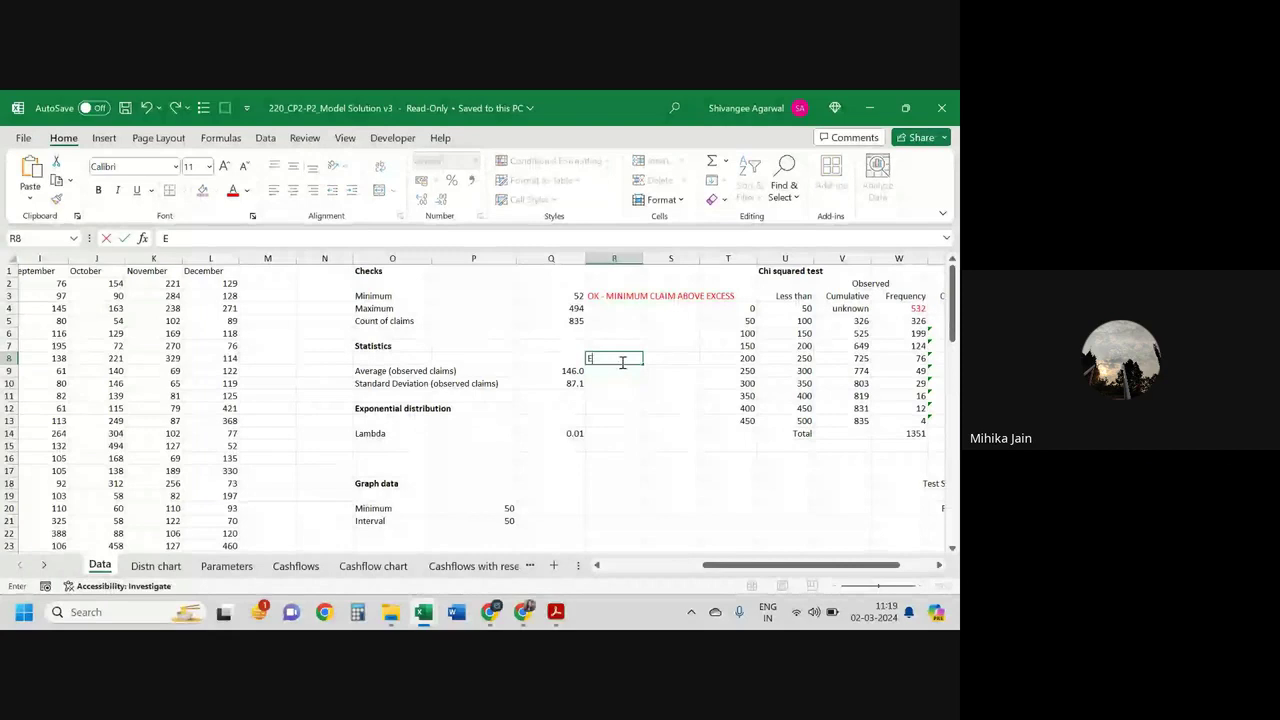
{"action": "key", "text": "BackSpace"}
{"action": "type", "text": "Actuals"}
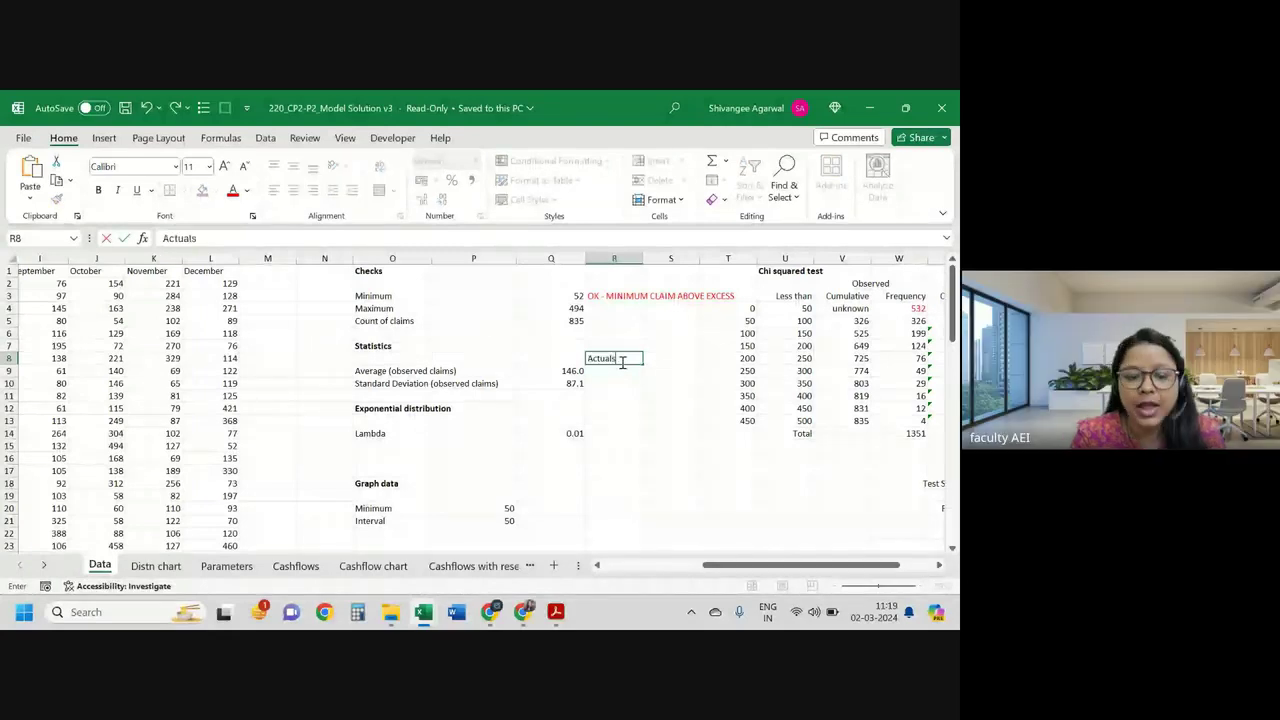
{"action": "key", "text": "Return"}
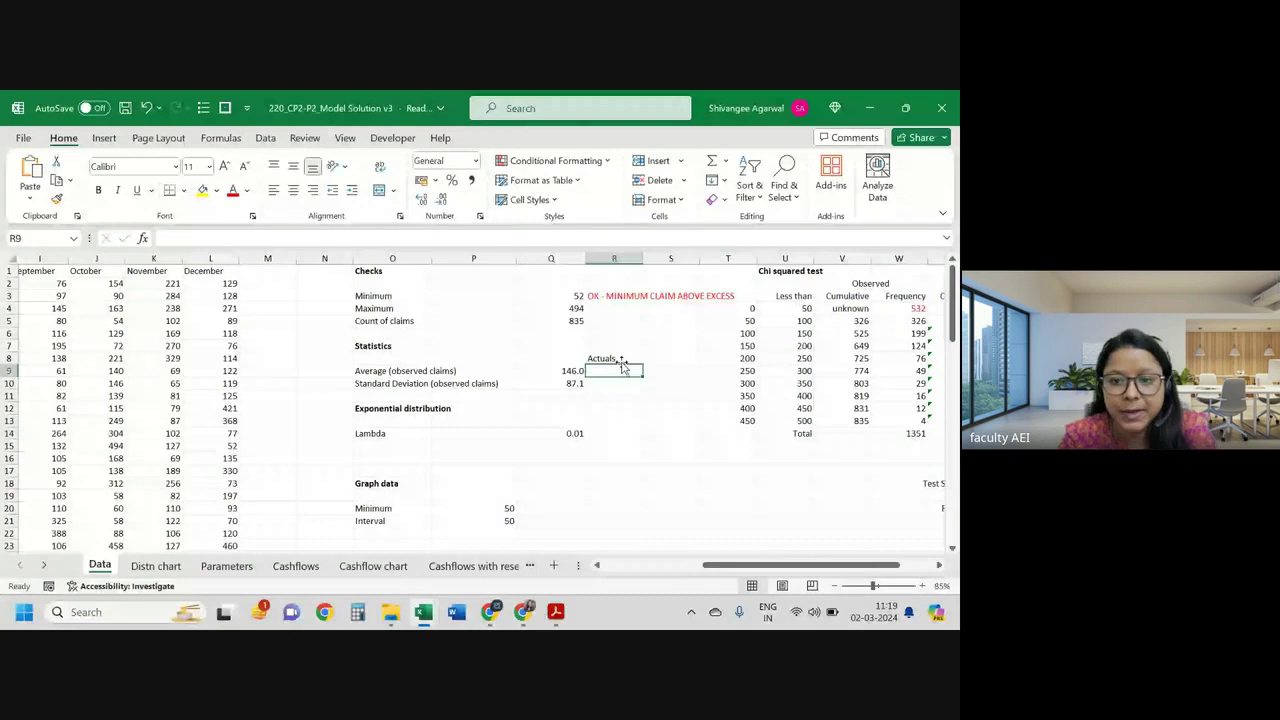
Step: Enter =1/Lambda in R9 and R10 for the exponential mean and standard deviation, both 100
{"action": "type", "text": "=1/"}
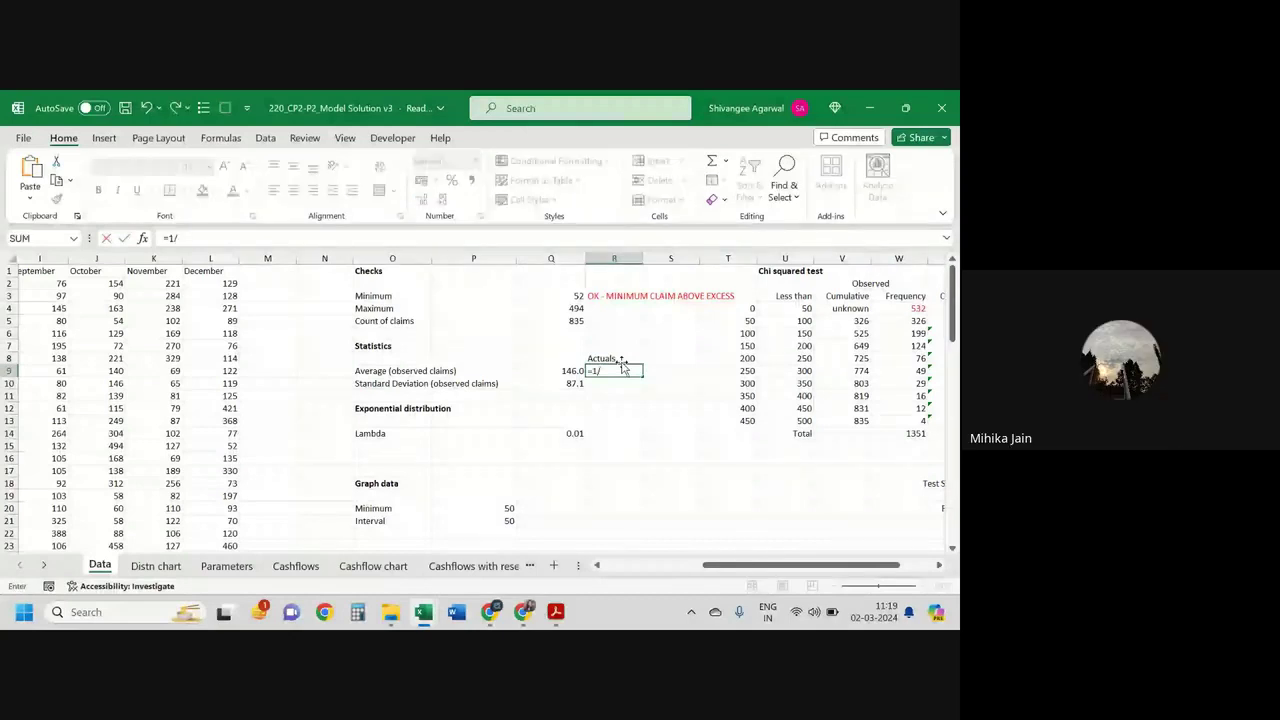
{"action": "key", "text": "ctrl+Page_Down"}
{"action": "key", "text": "ctrl+Page_Down"}
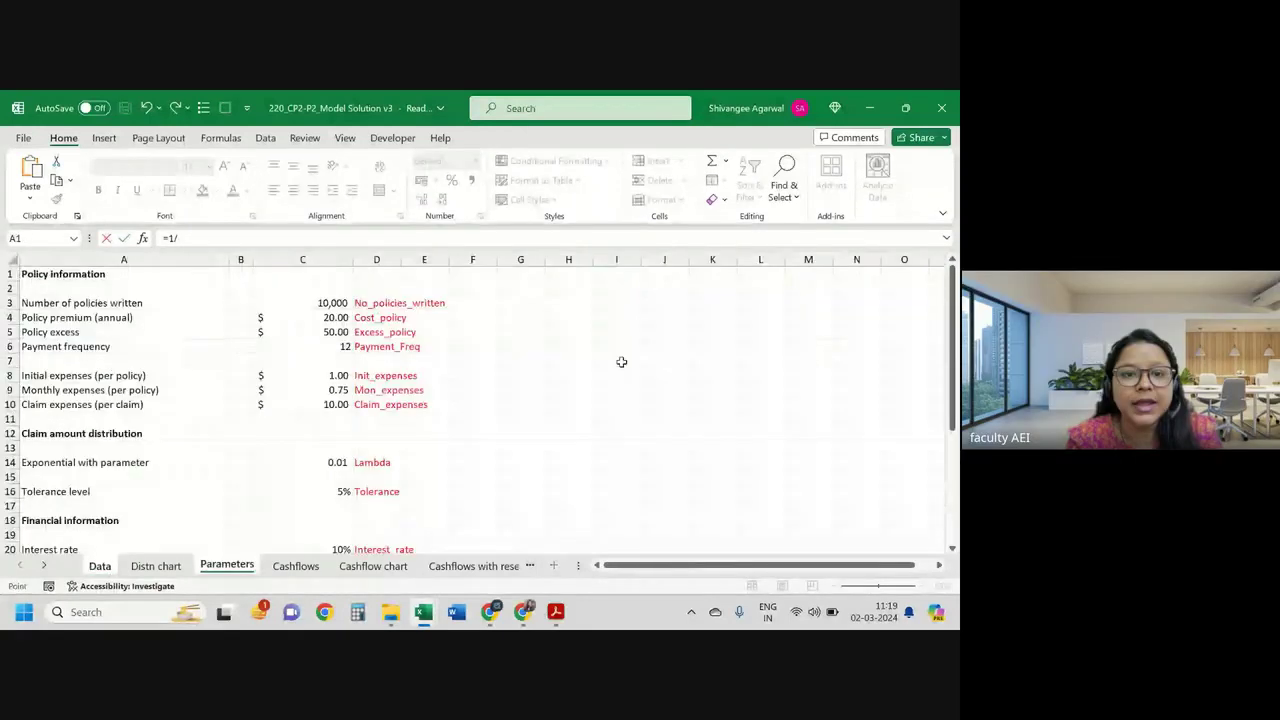
{"action": "left_click", "coordinate": [318, 462]}
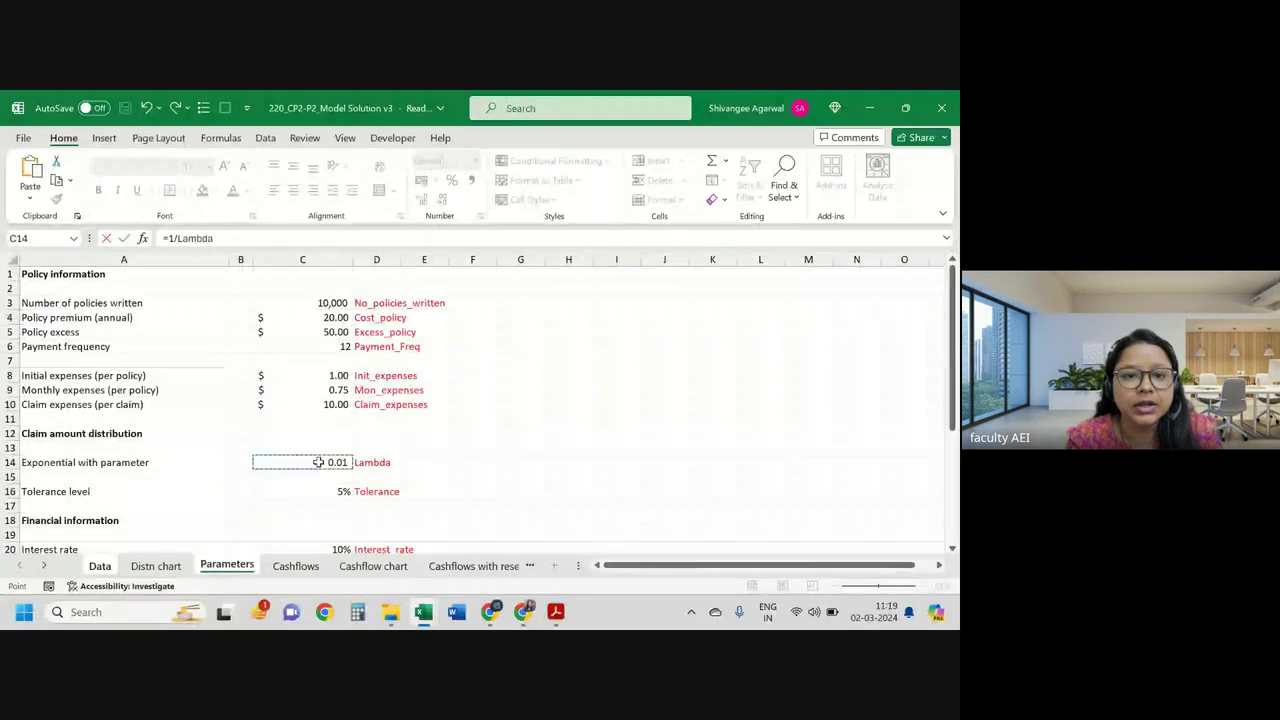
{"action": "key", "text": "F2"}
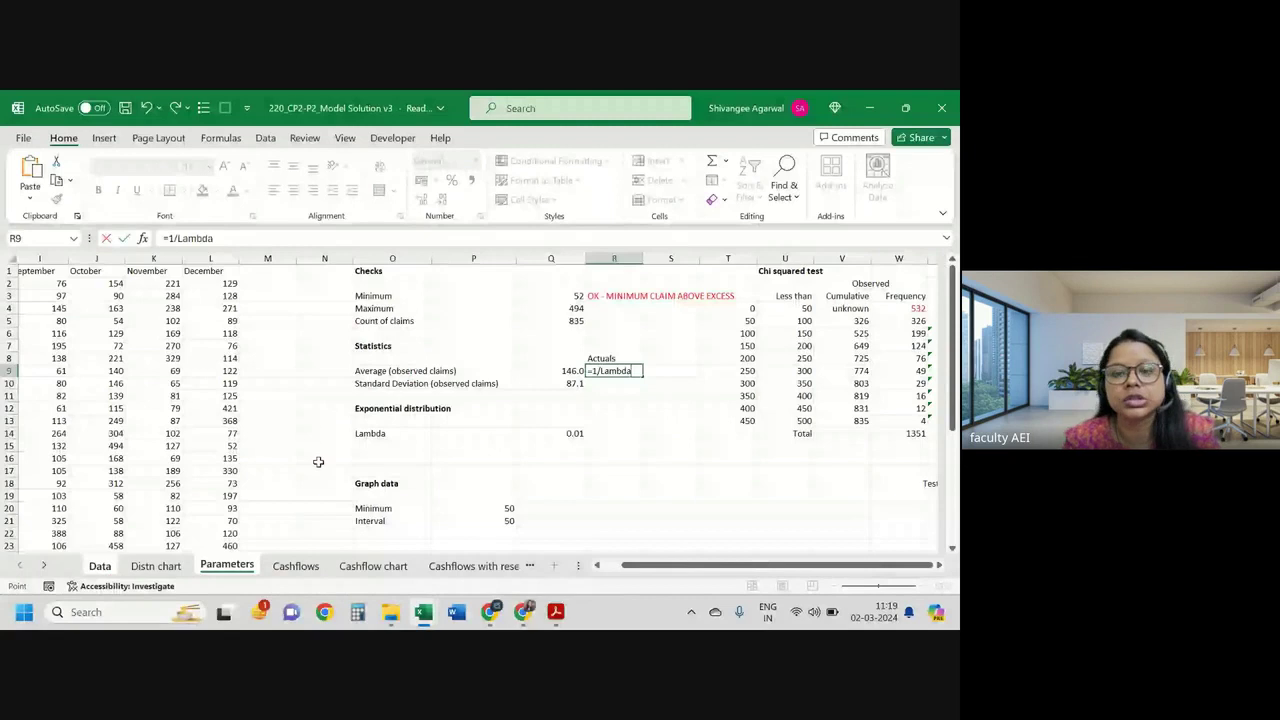
{"action": "key", "text": "Return"}
{"action": "type", "text": "="}
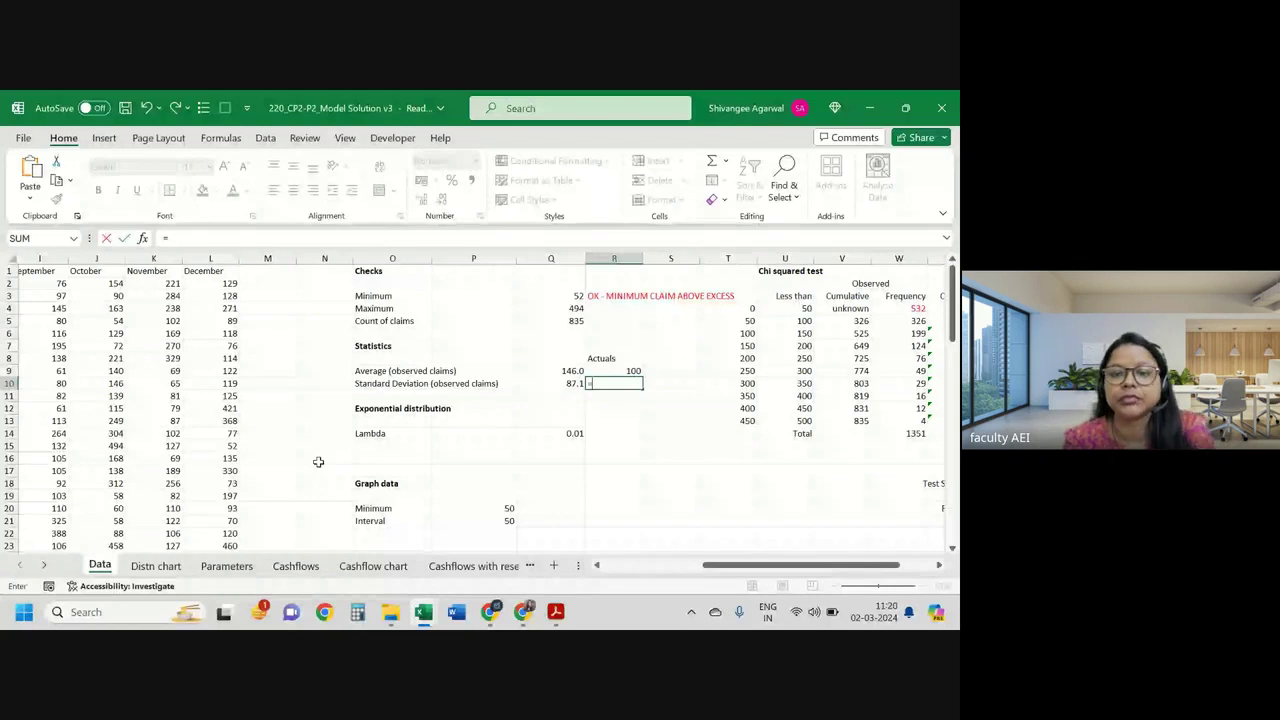
{"action": "key", "text": "Up"}
{"action": "key", "text": "Return"}
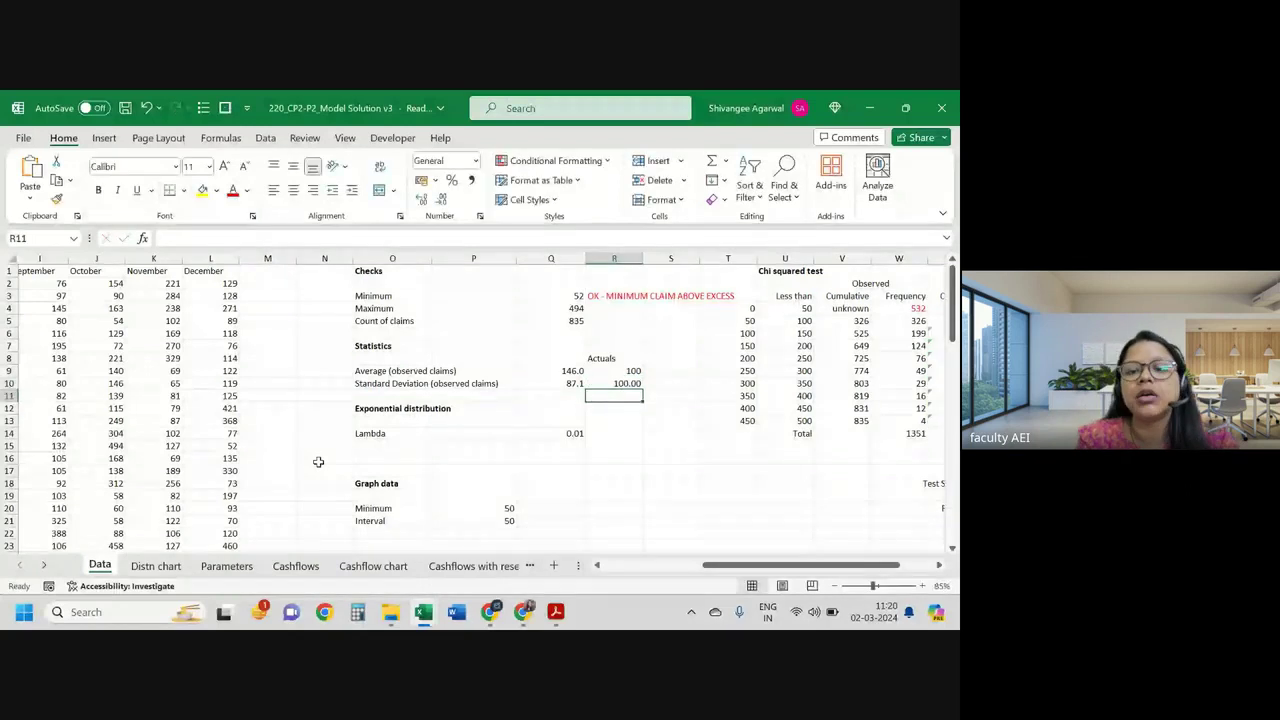
{"action": "key", "text": "Up"}
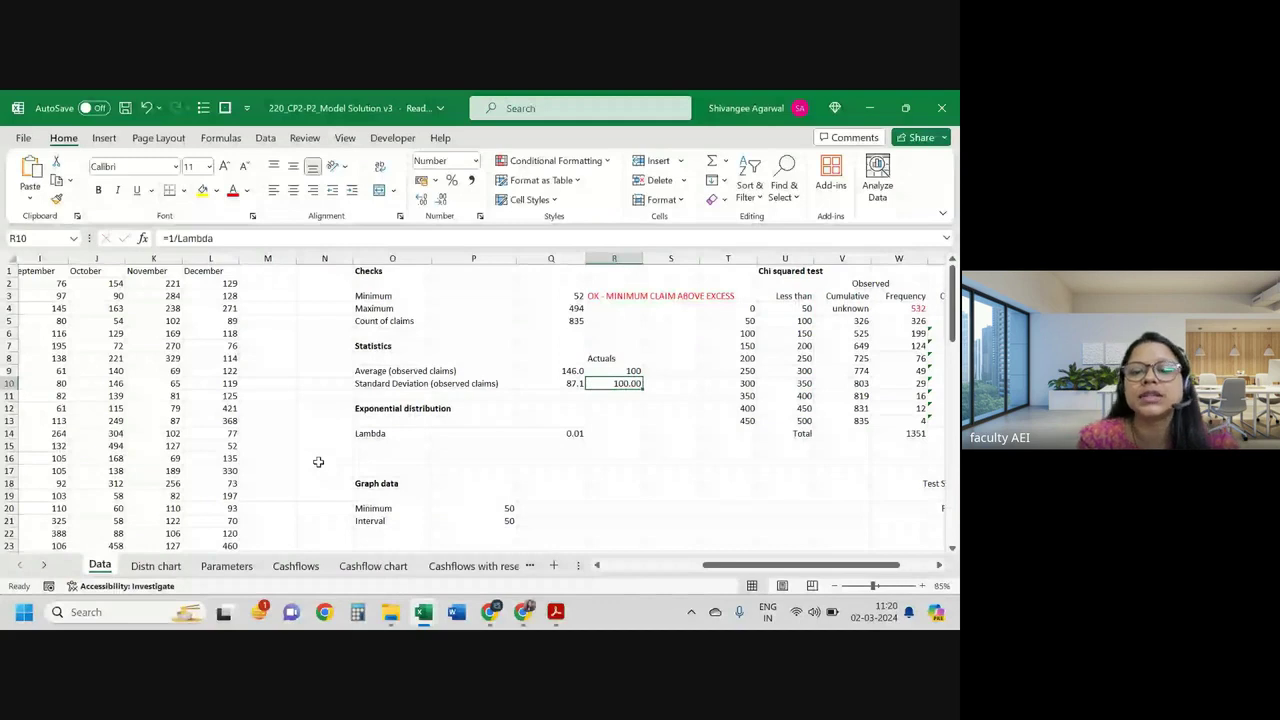
{"action": "key", "text": "Up"}
{"action": "key", "text": "Up"}
{"action": "key", "text": "Right"}
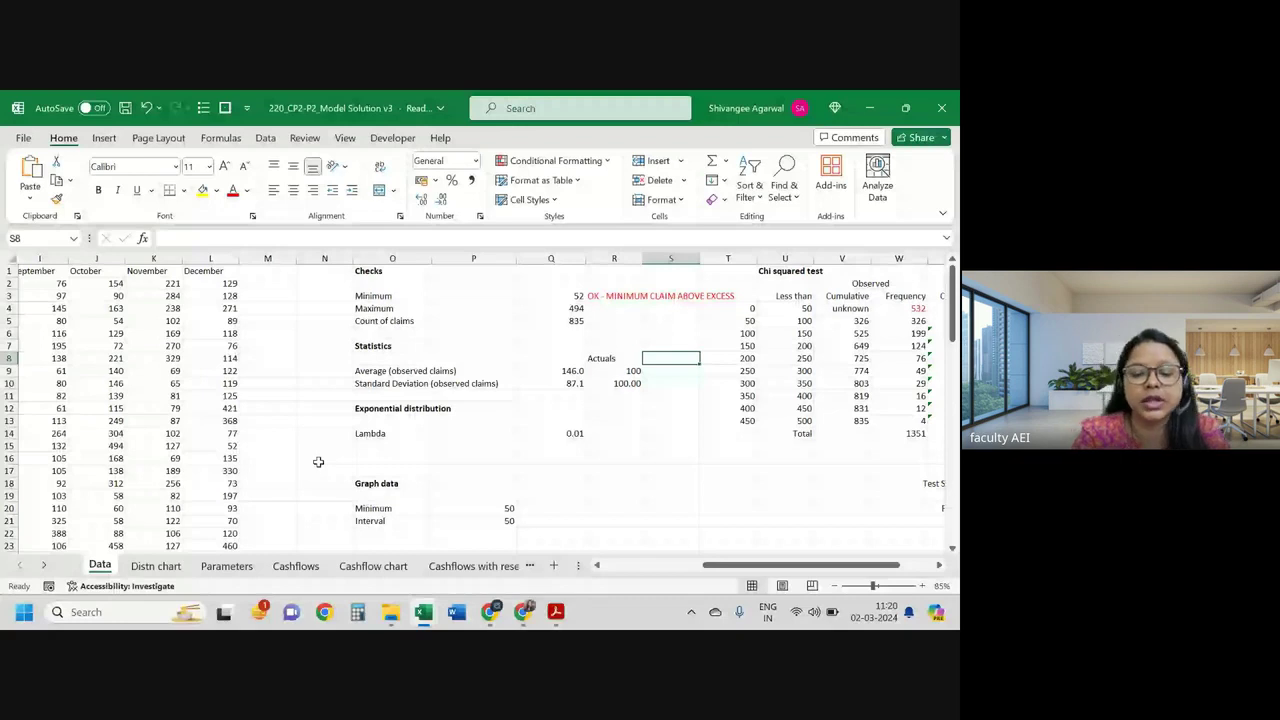
{"action": "key", "text": "Down"}
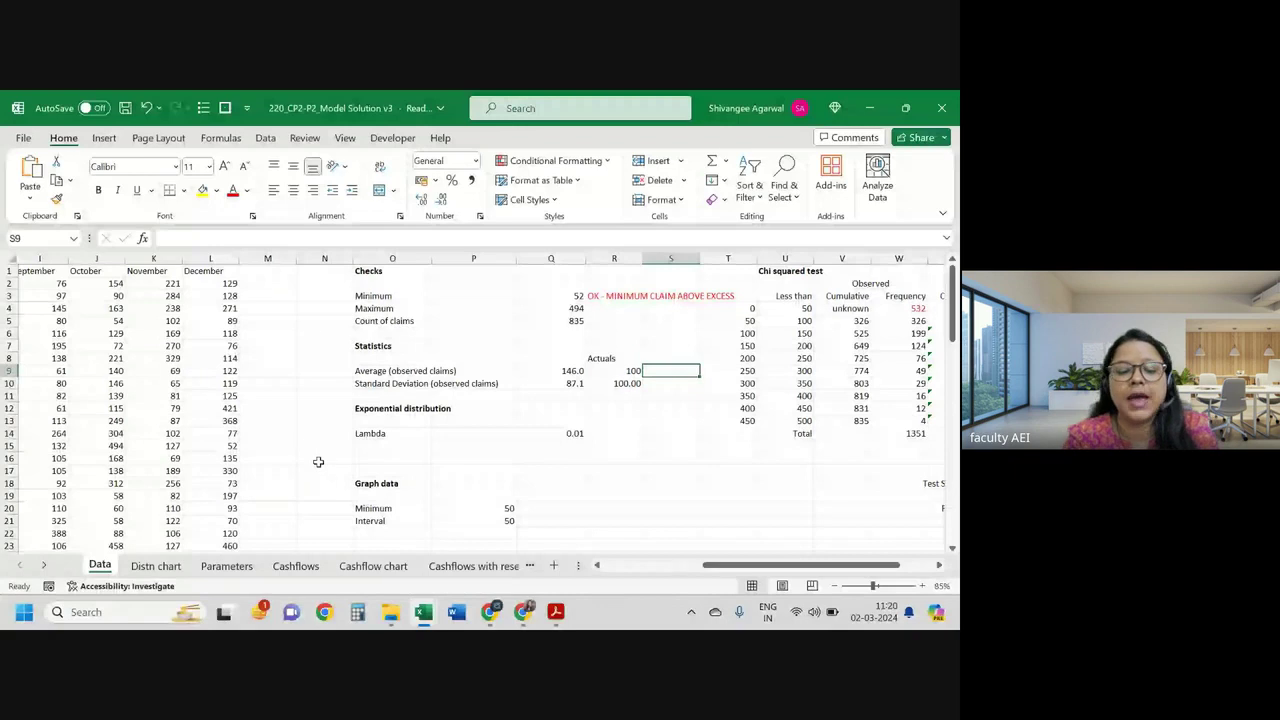
Step: Enter =IF(ABS(Q9-R9)/R9<10%,"ok","check") in S9
{"action": "type", "text": "=if(ab"}
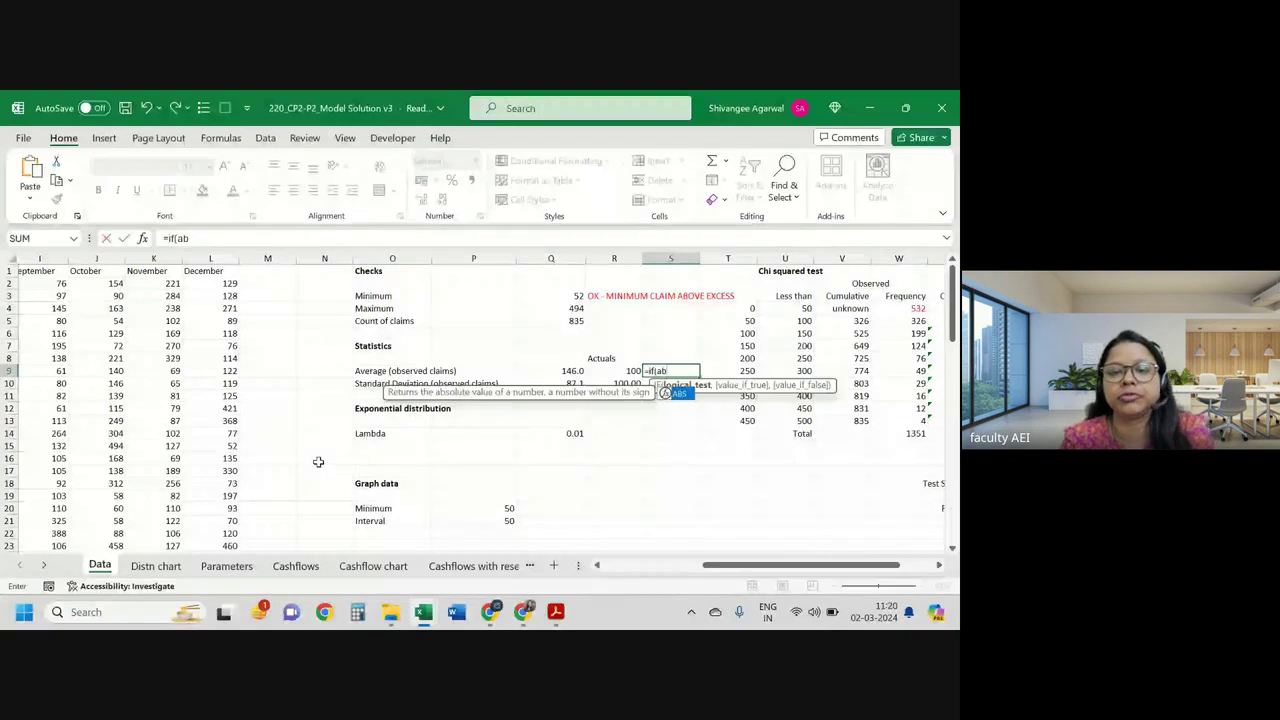
{"action": "type", "text": "s("}
{"action": "key", "text": "Left"}
{"action": "key", "text": "Left"}
{"action": "type", "text": "-"}
{"action": "key", "text": "Left"}
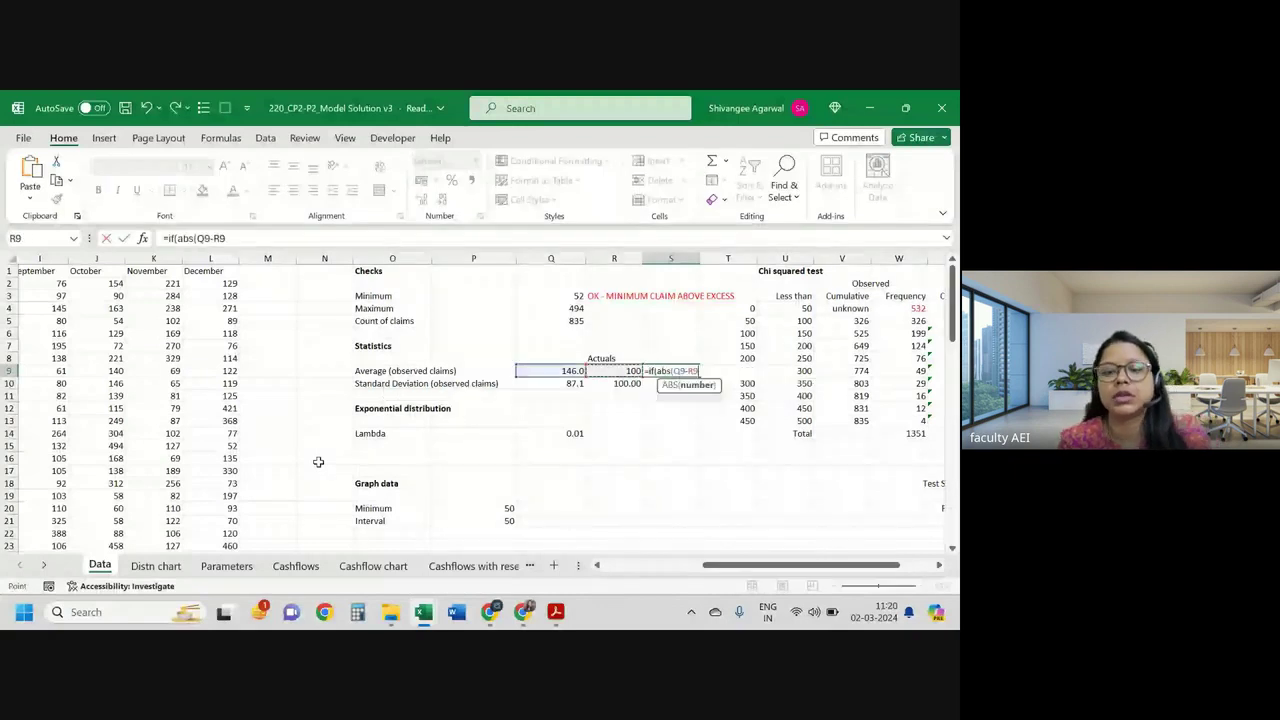
{"action": "type", "text": ")/"}
{"action": "key", "text": "Left"}
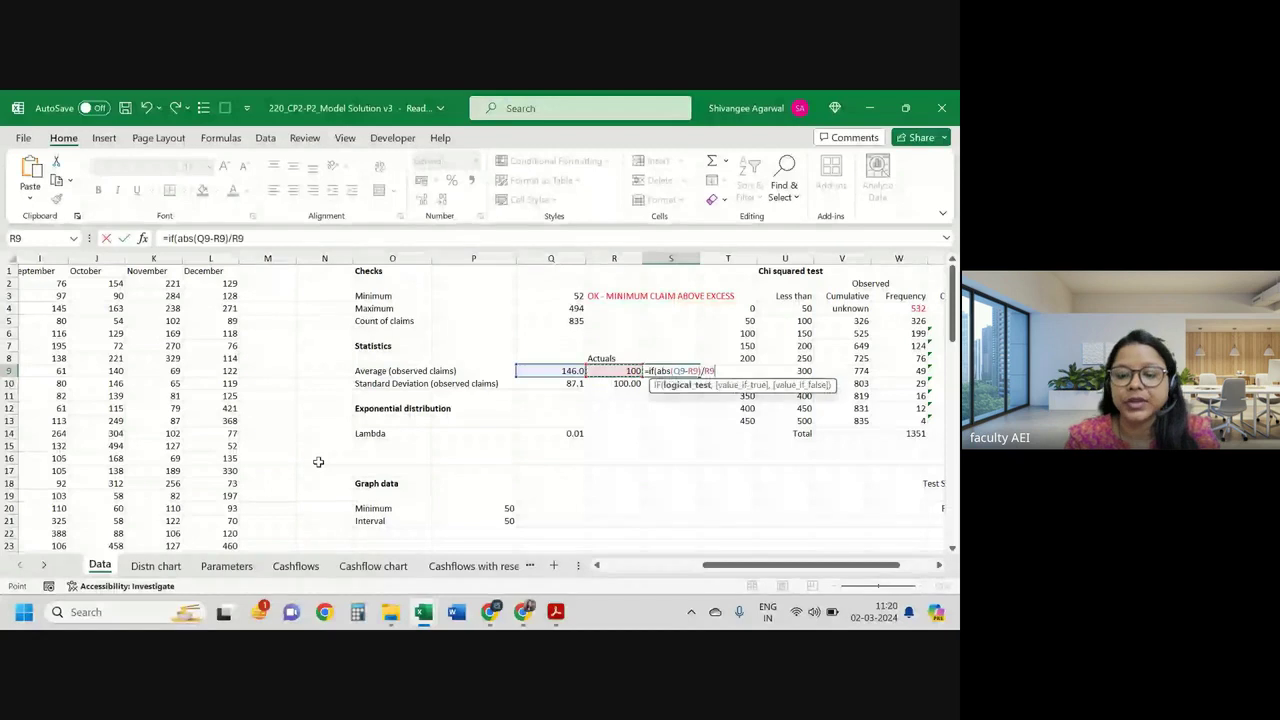
{"action": "type", "text": "<"}
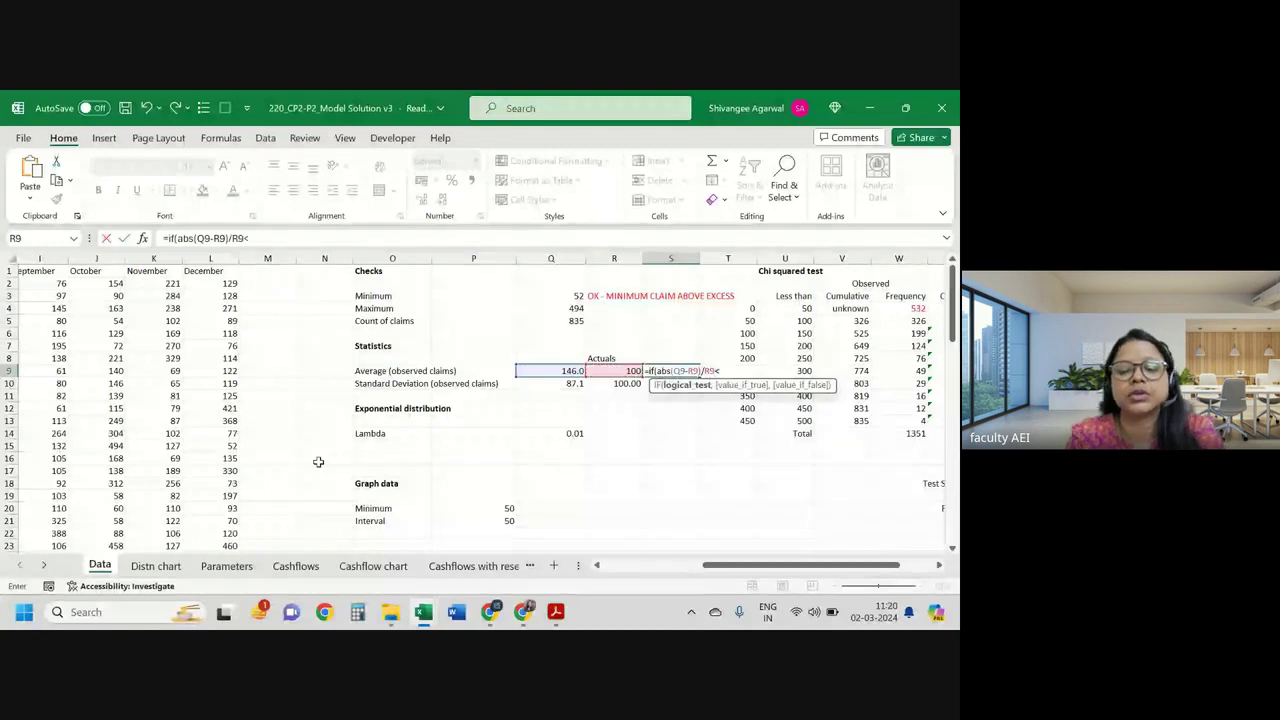
{"action": "type", "text": "10%"}
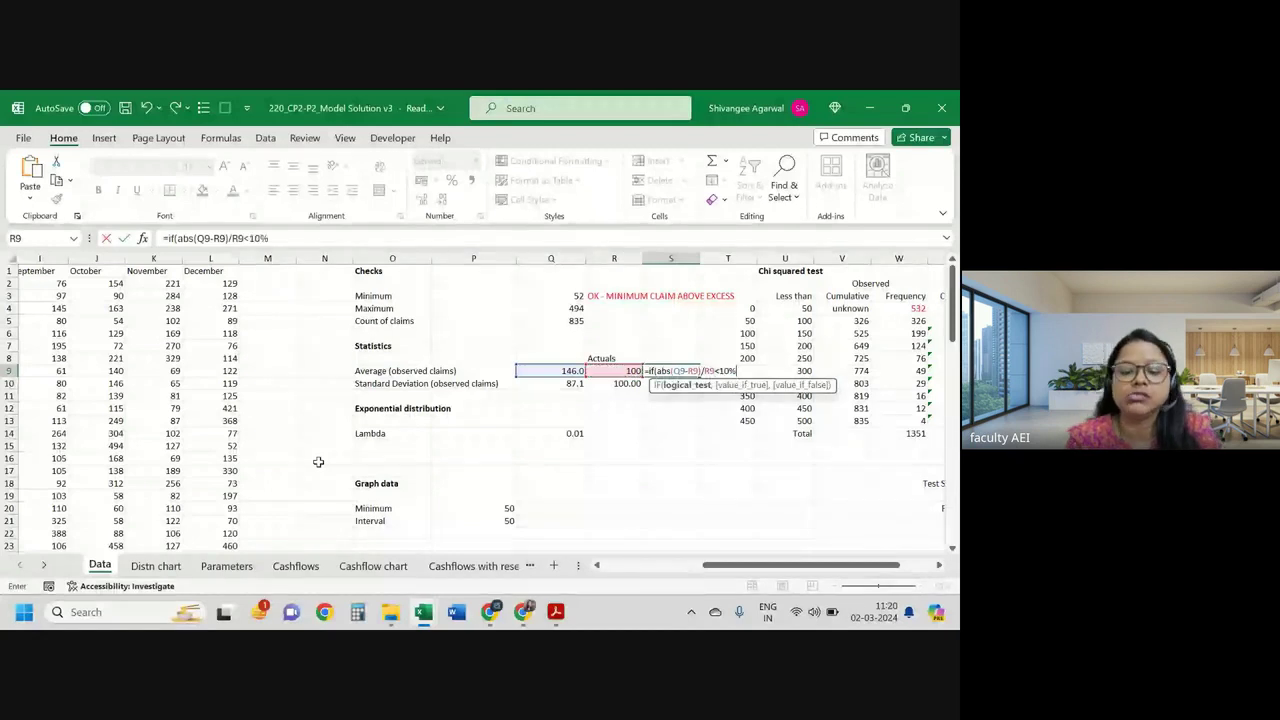
{"action": "type", "text": ",\"ok"}
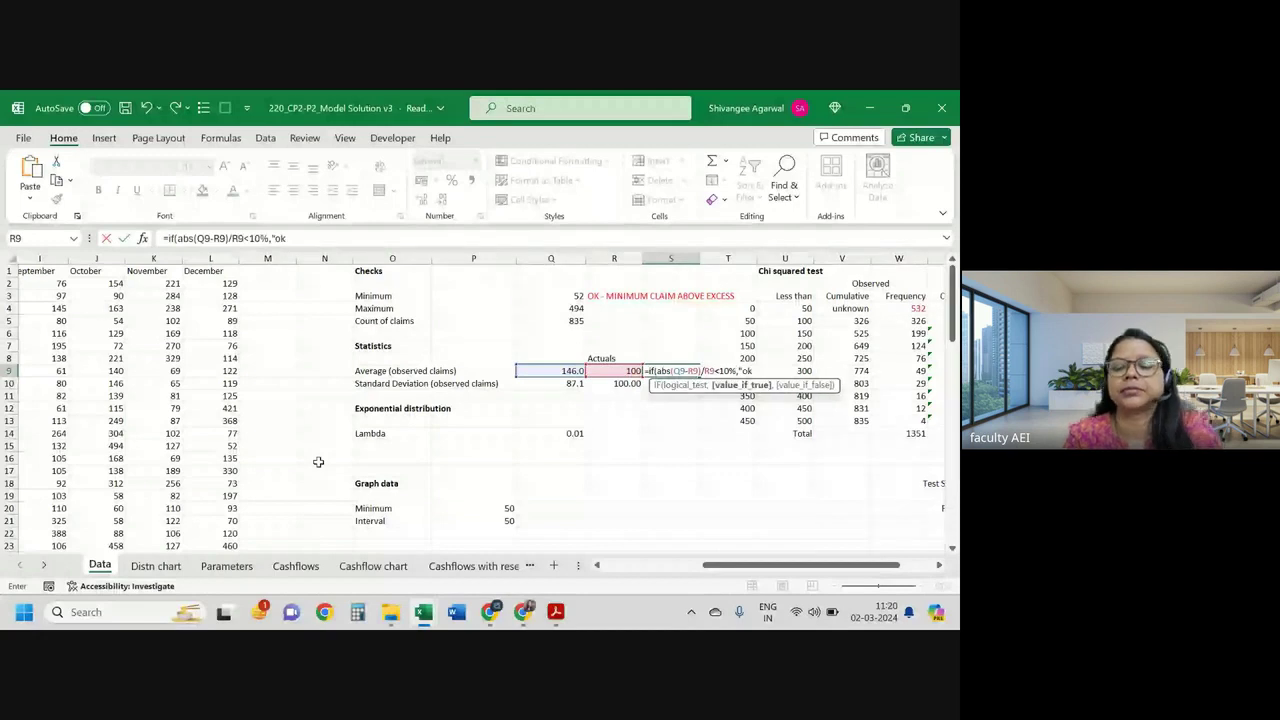
{"action": "type", "text": "\",\"check\")"}
{"action": "key", "text": "ctrl+Return"}
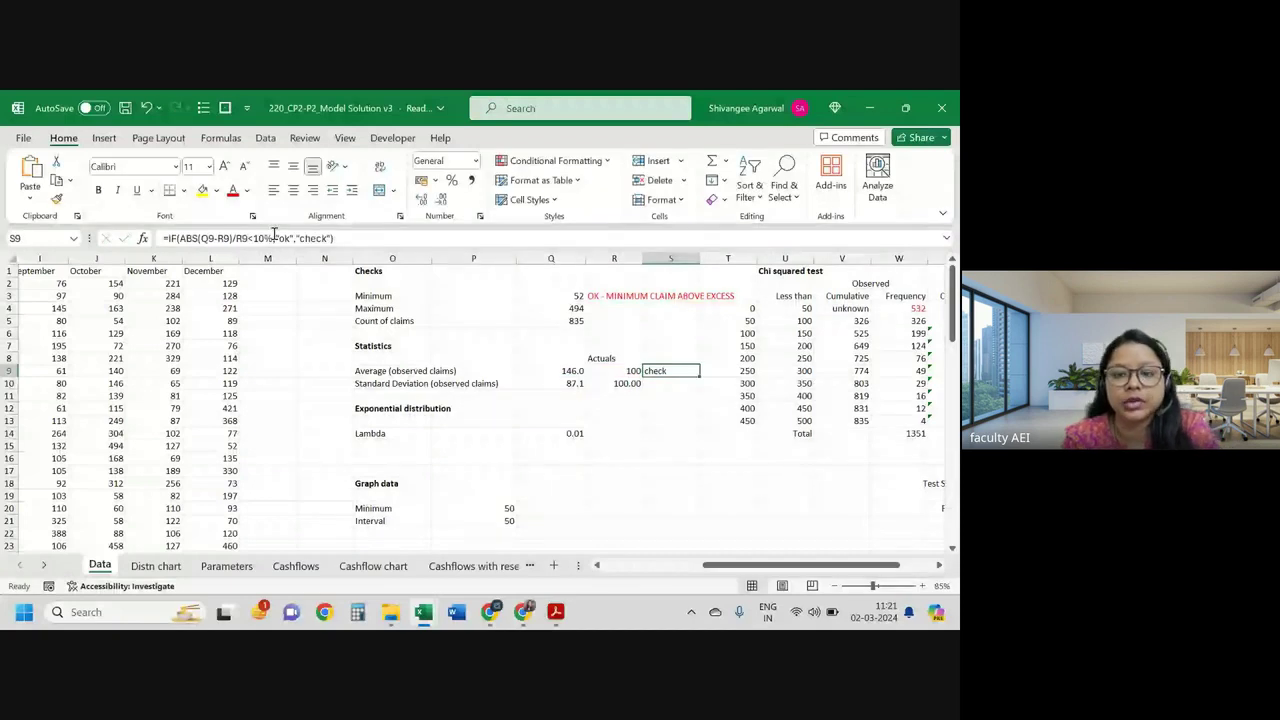
Step: Raise the S9 threshold to 15% then 20%, and change the divisor from R9 to Q9
{"action": "left_click", "coordinate": [262, 237]}
{"action": "key", "text": "BackSpace"}
{"action": "type", "text": "5"}
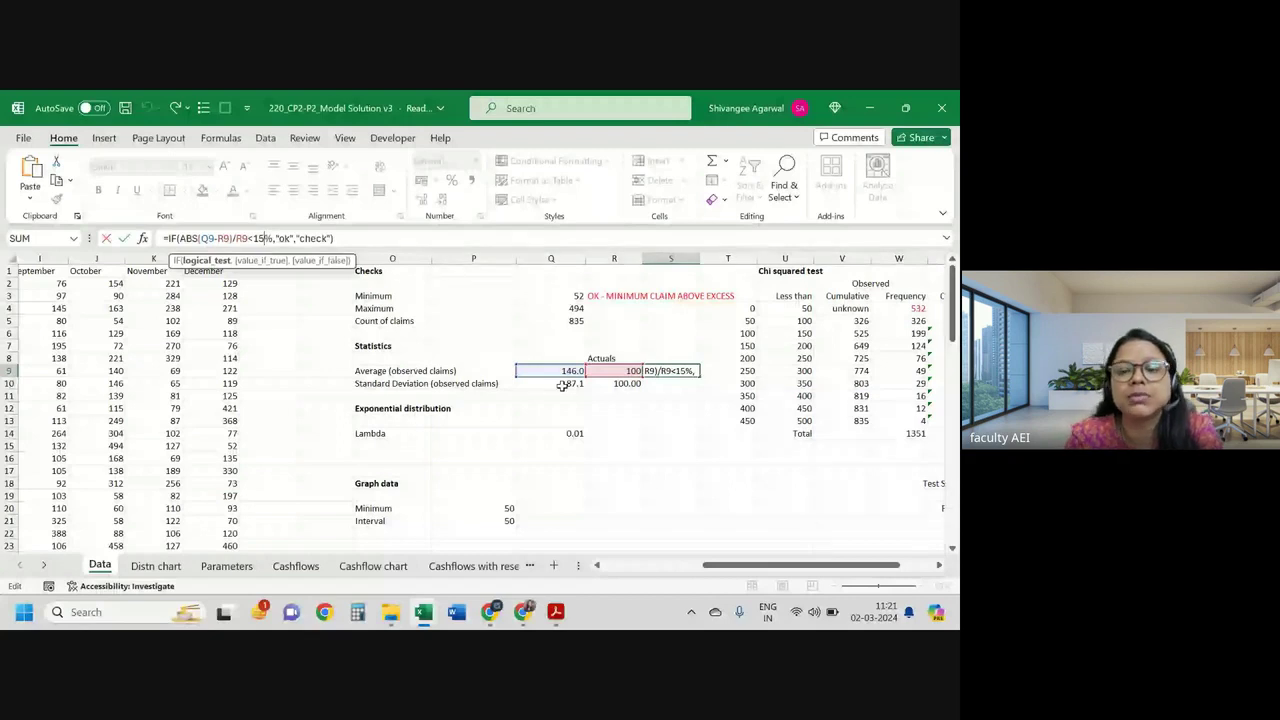
{"action": "key", "text": "BackSpace"}
{"action": "key", "text": "BackSpace"}
{"action": "type", "text": "20"}
{"action": "key", "text": "ctrl+Return"}
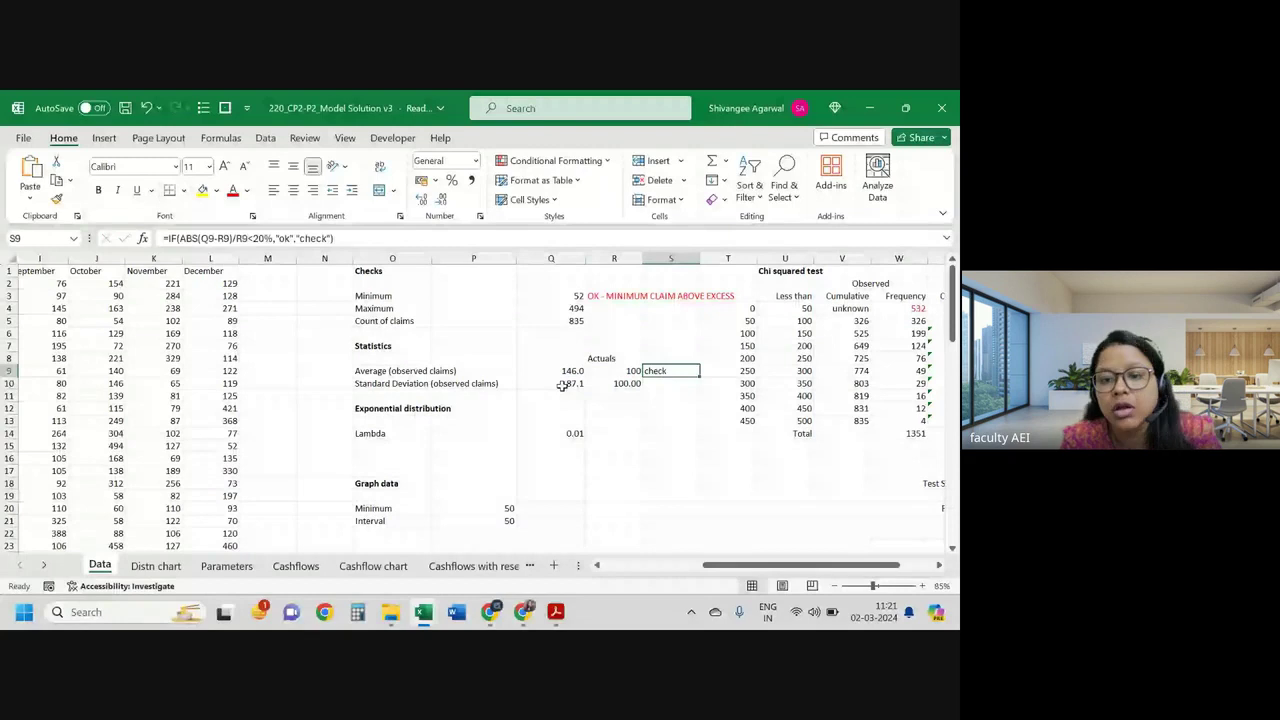
{"action": "key", "text": "F2"}
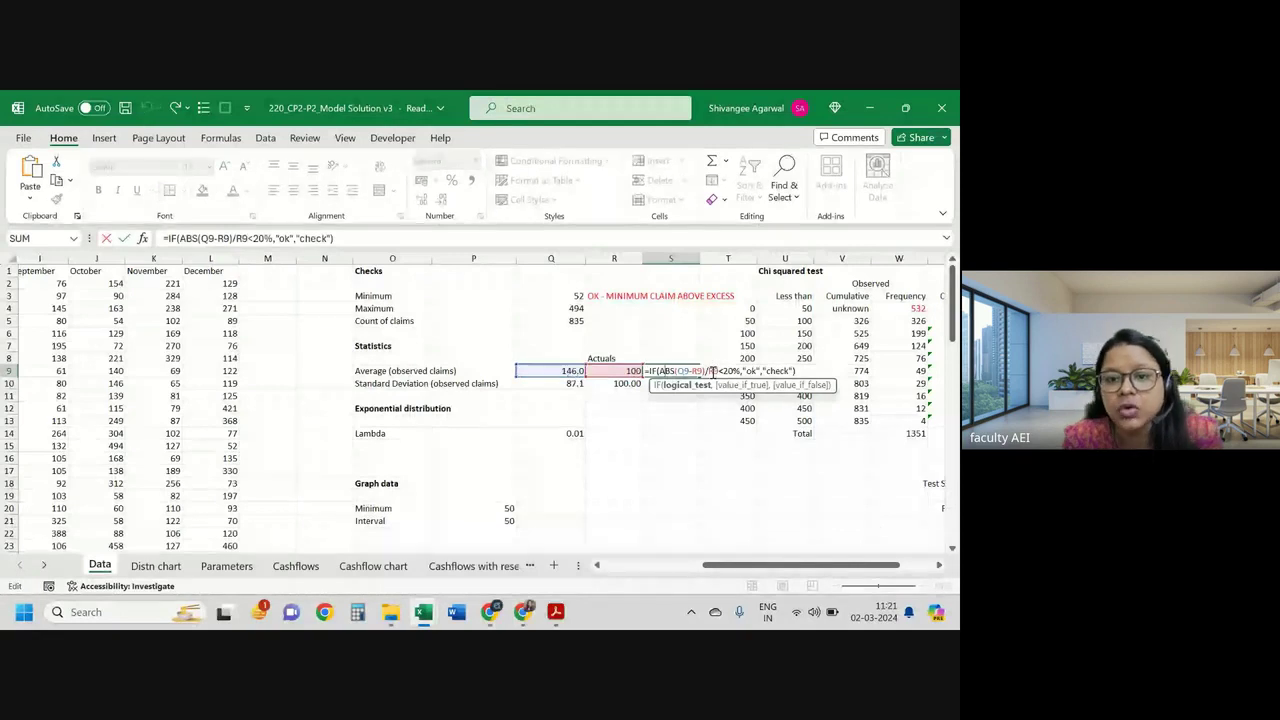
{"action": "double_click", "coordinate": [712, 371]}
{"action": "type", "text": "Q9"}
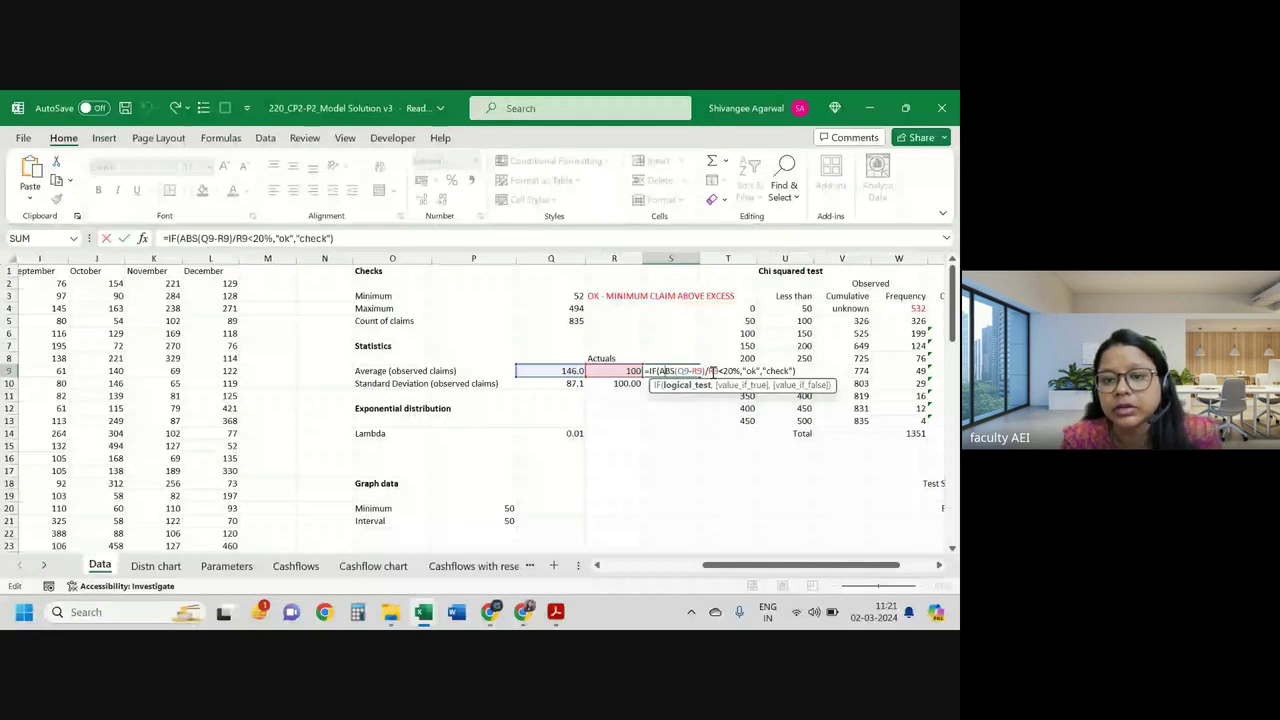
{"action": "key", "text": "Return"}
Step: Change the S9 tolerance from 30% to 50% so the check returns ok
{"action": "left_click", "coordinate": [676, 370]}
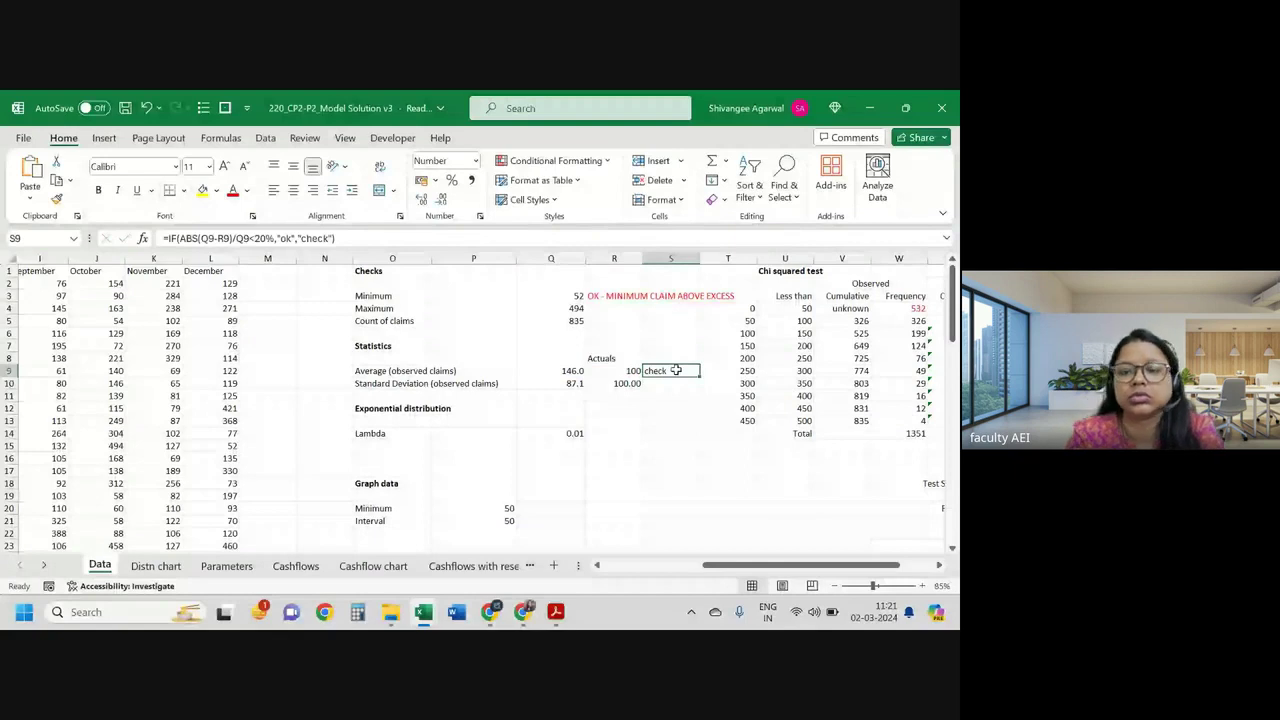
{"action": "key", "text": "Return"}
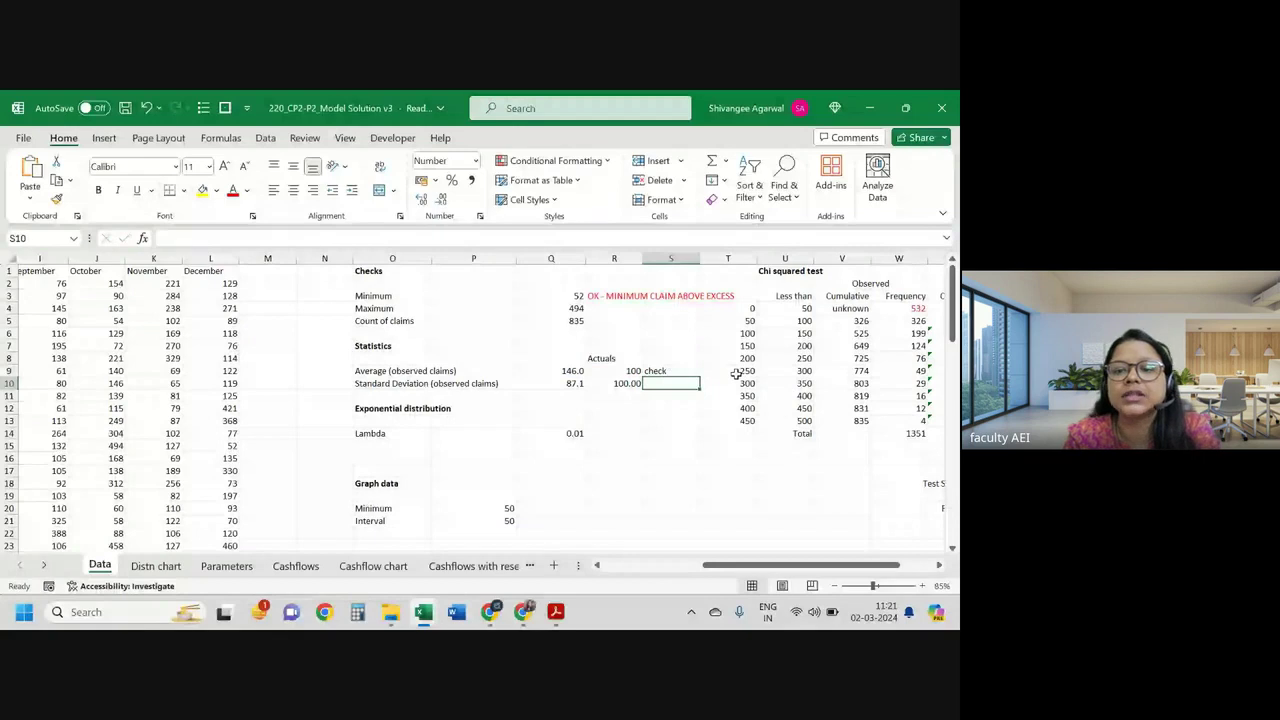
{"action": "key", "text": "Up"}
{"action": "key", "text": "F2"}
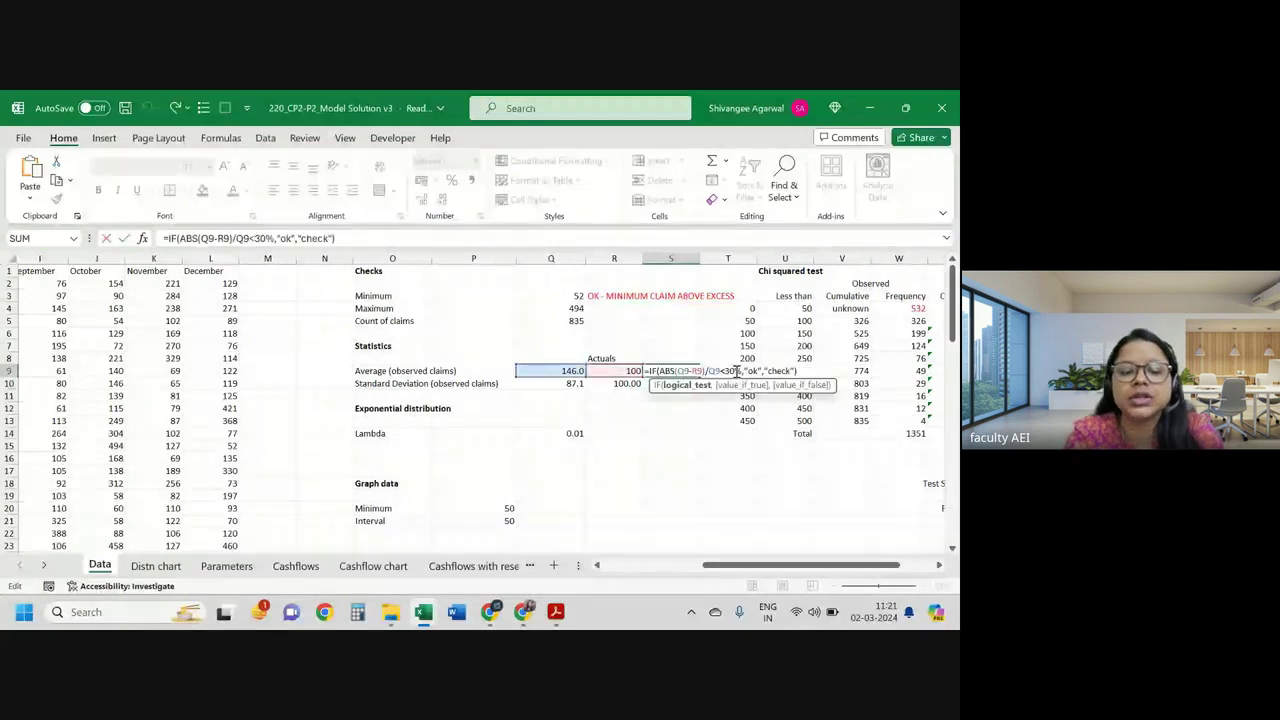
{"action": "key", "text": "BackSpace"}
{"action": "type", "text": "5"}
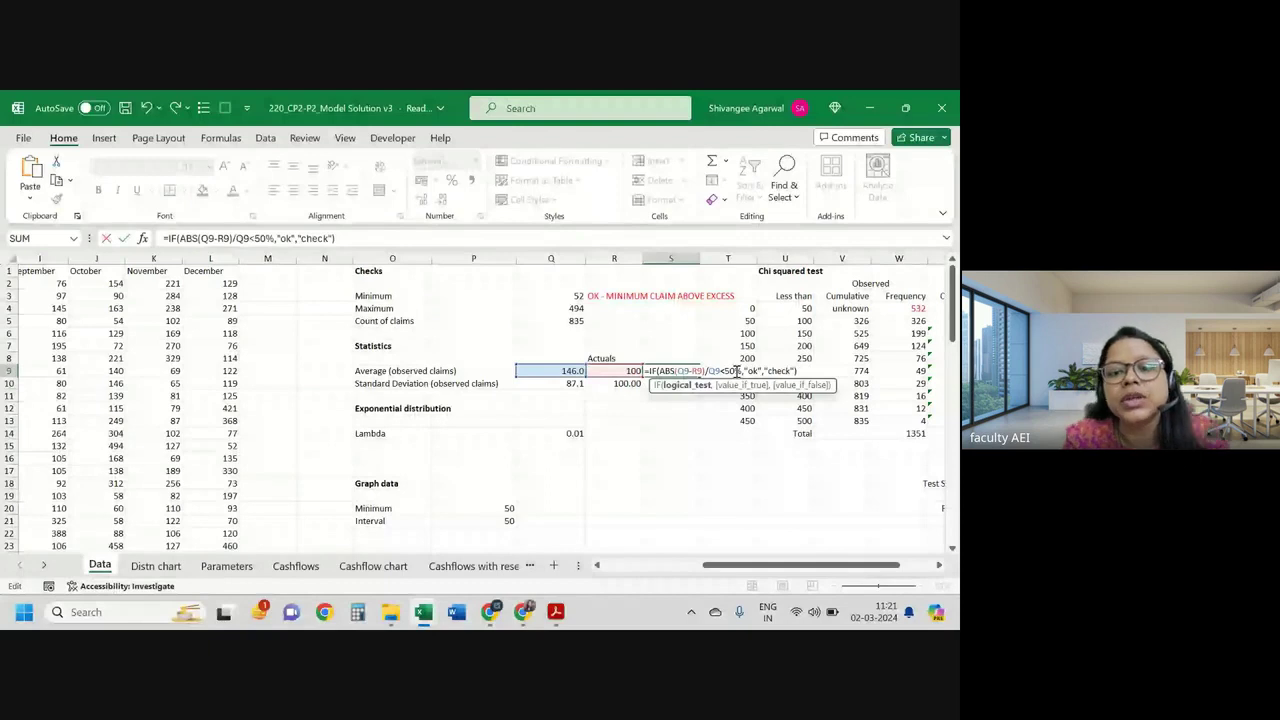
{"action": "left_click_drag", "start_coordinate": [671, 358], "coordinate": [669, 471]}
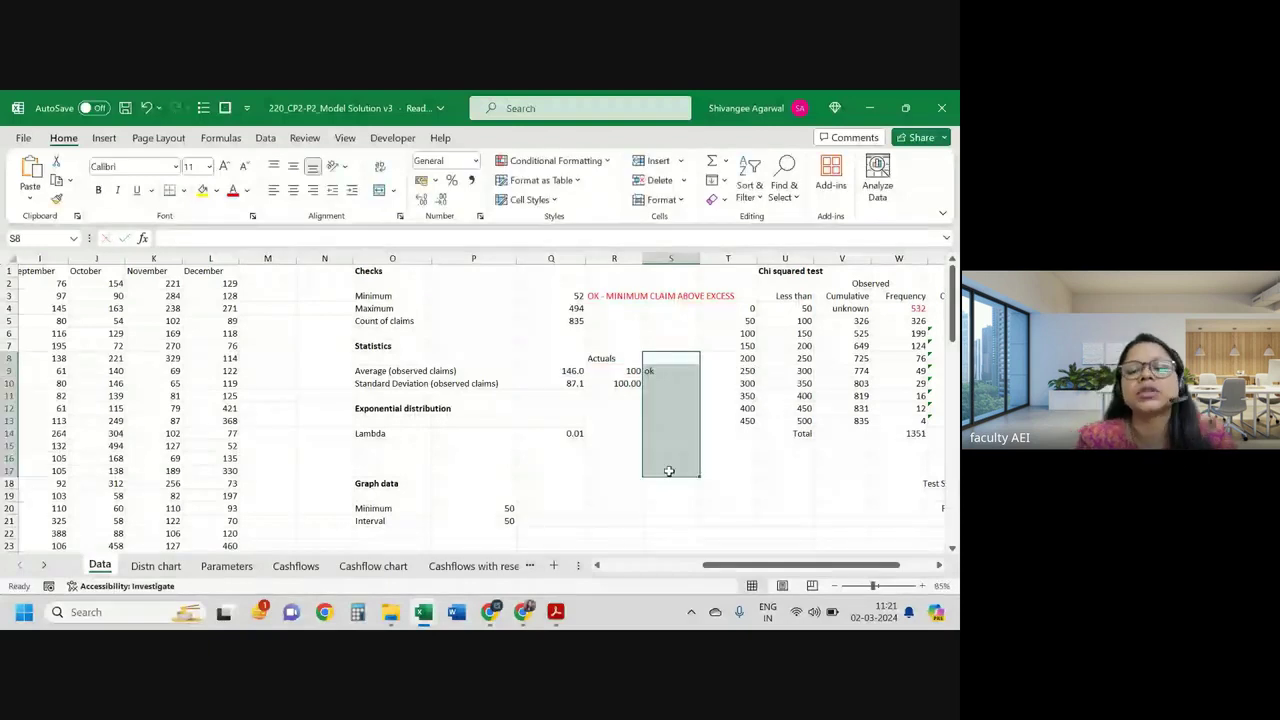
Step: Delete the trial checks in S8:S17 and rename R8's 'Actuals' heading to 'Expected'
{"action": "key", "text": "Delete"}
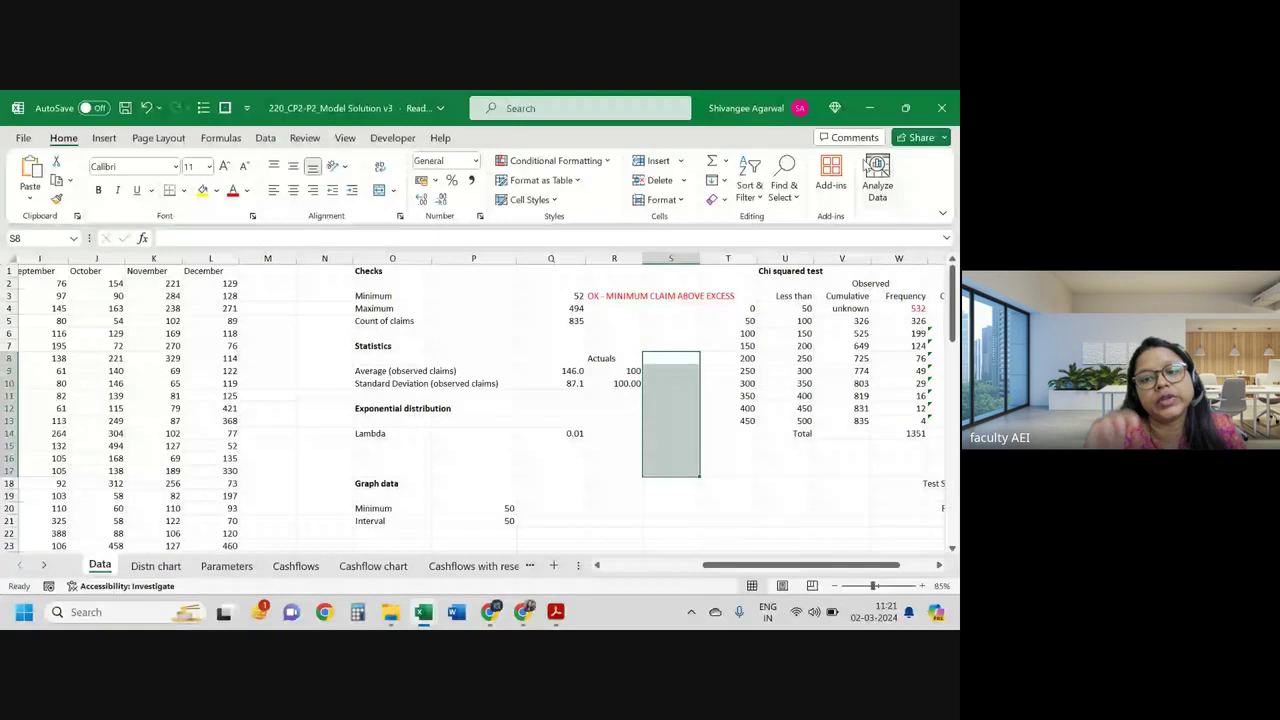
{"action": "left_click", "coordinate": [572, 371]}
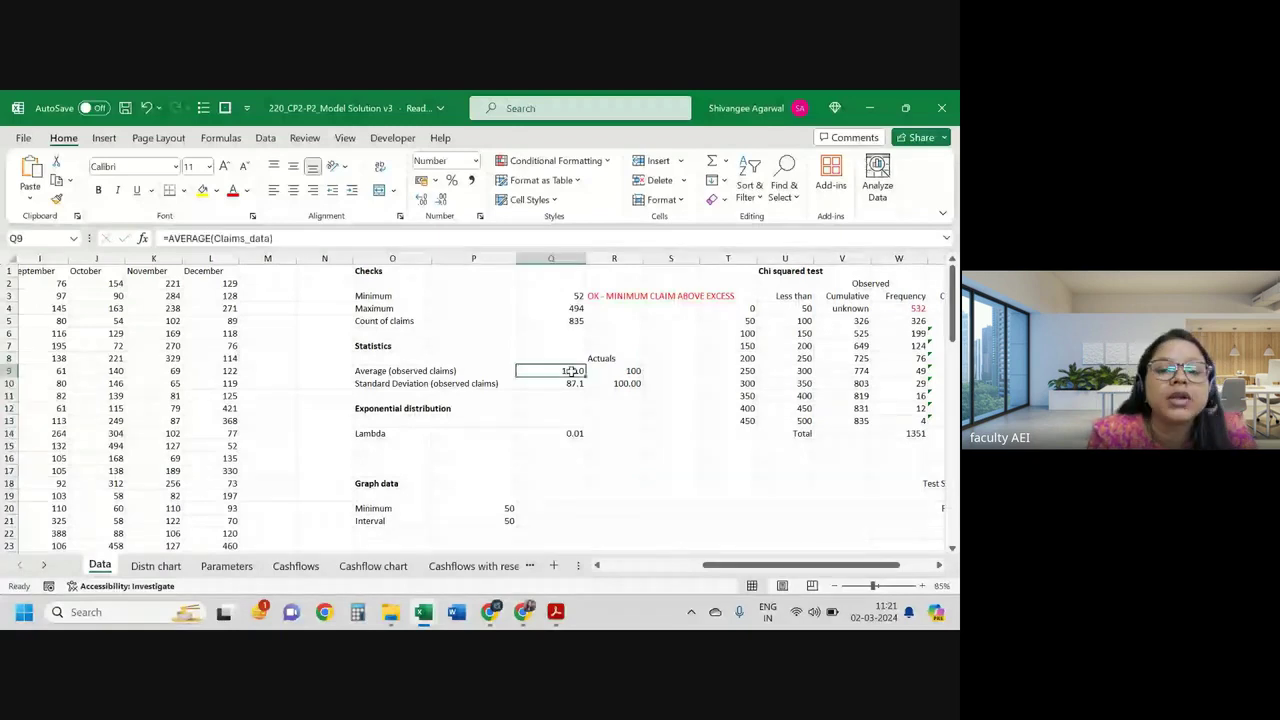
{"action": "left_click", "coordinate": [620, 372]}
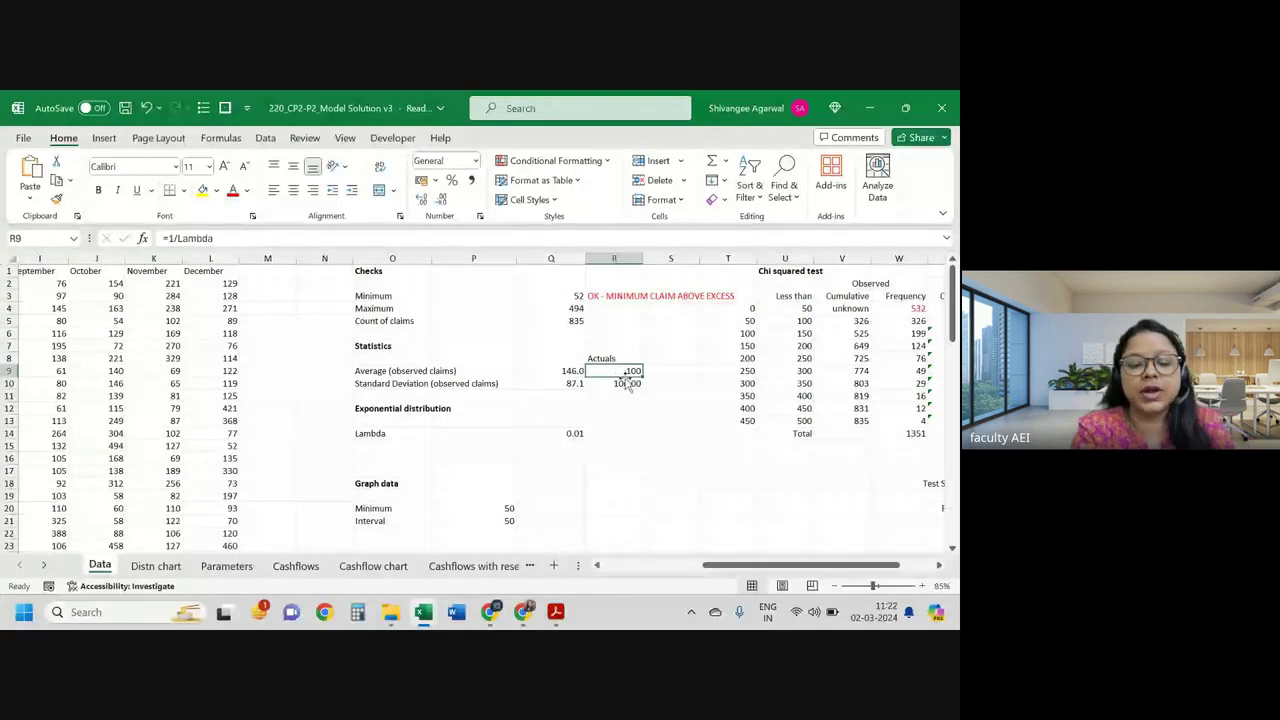
{"action": "key", "text": "Up"}
{"action": "type", "text": "Expected"}
{"action": "key", "text": "Return"}
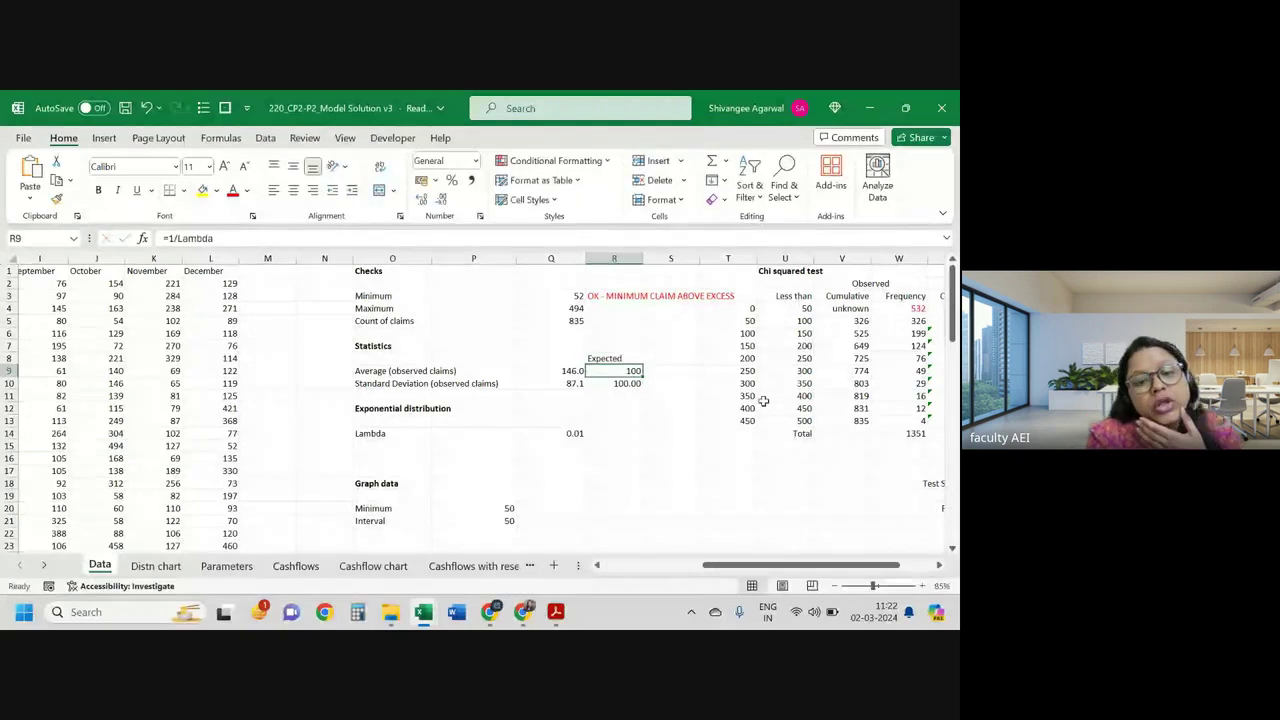
{"action": "scroll", "coordinate": [623, 435], "scroll_direction": "down", "scroll_amount": 1}
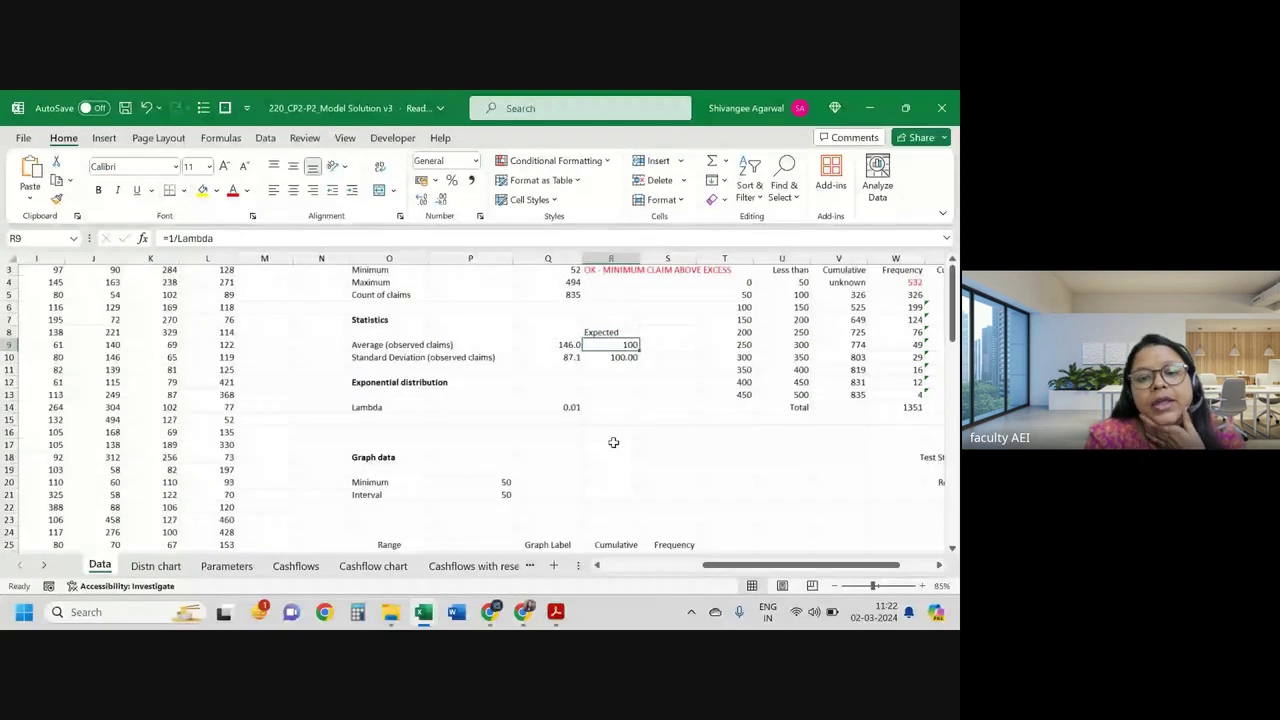
{"action": "scroll", "coordinate": [613, 442], "scroll_direction": "down", "scroll_amount": 4}
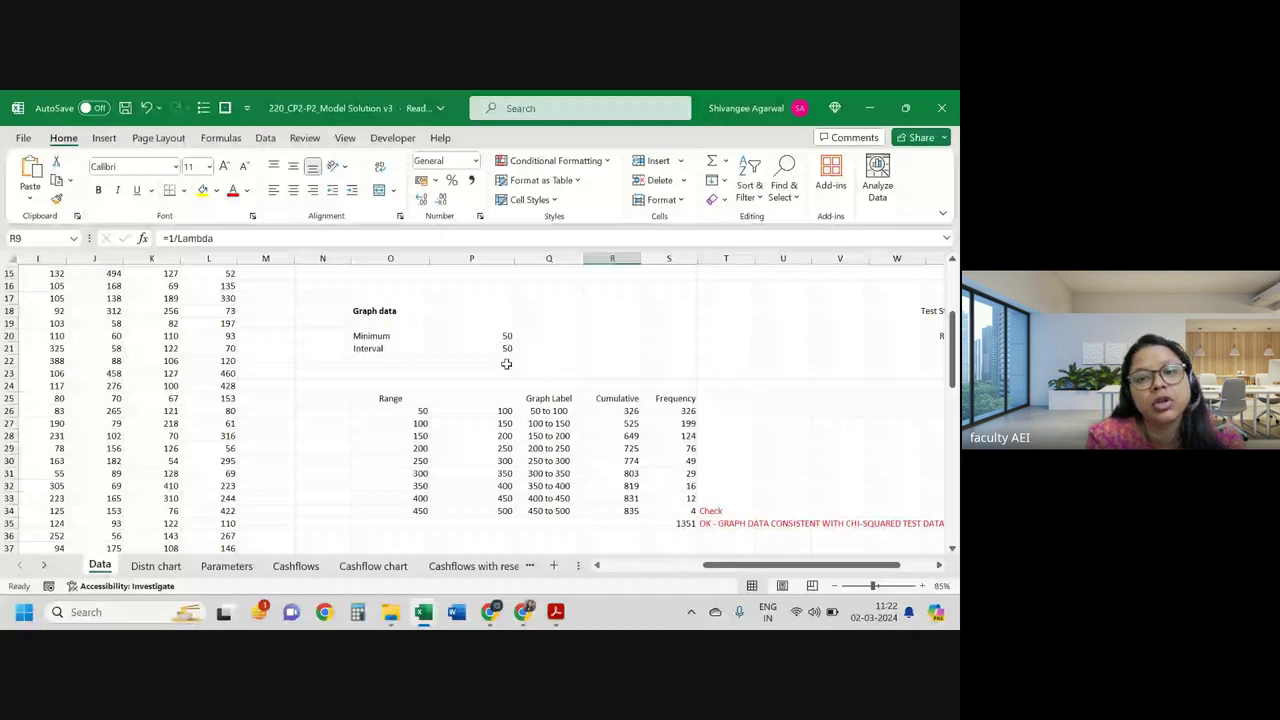
{"action": "scroll", "coordinate": [550, 354], "scroll_direction": "left", "scroll_amount": 1}
{"action": "scroll", "coordinate": [593, 344], "scroll_direction": "down", "scroll_amount": 1}
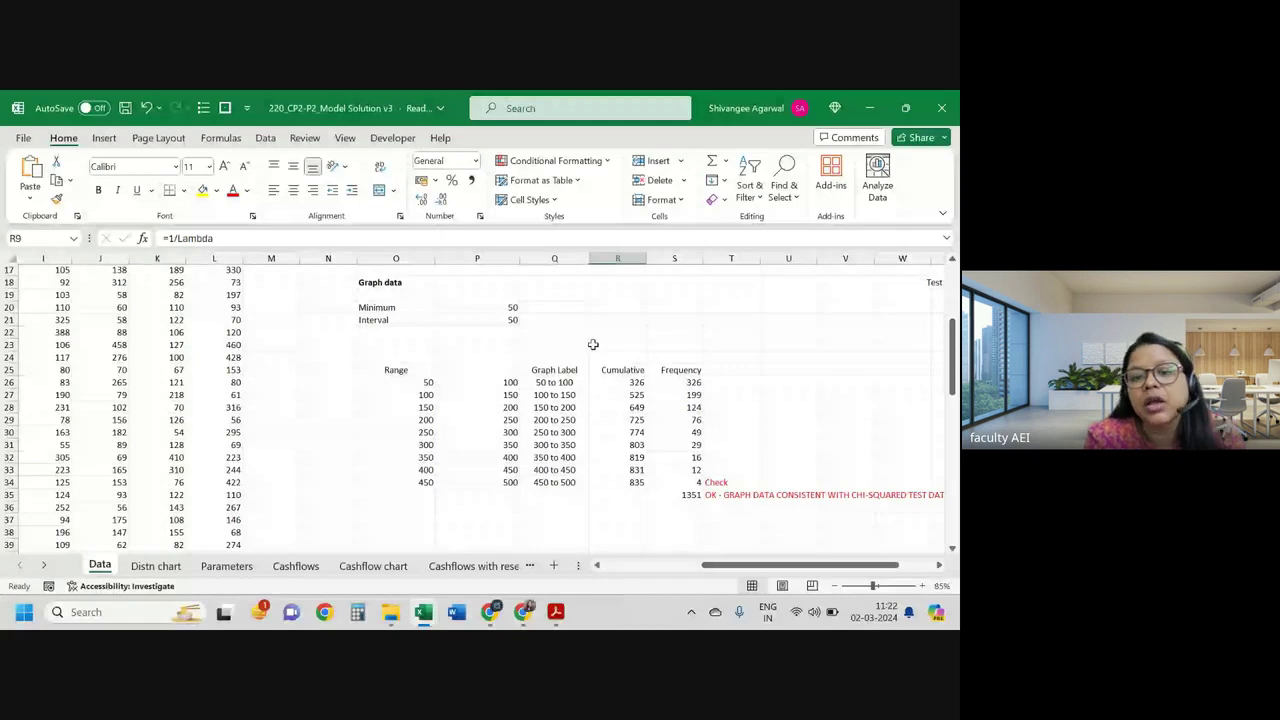
{"action": "left_click", "coordinate": [620, 382]}
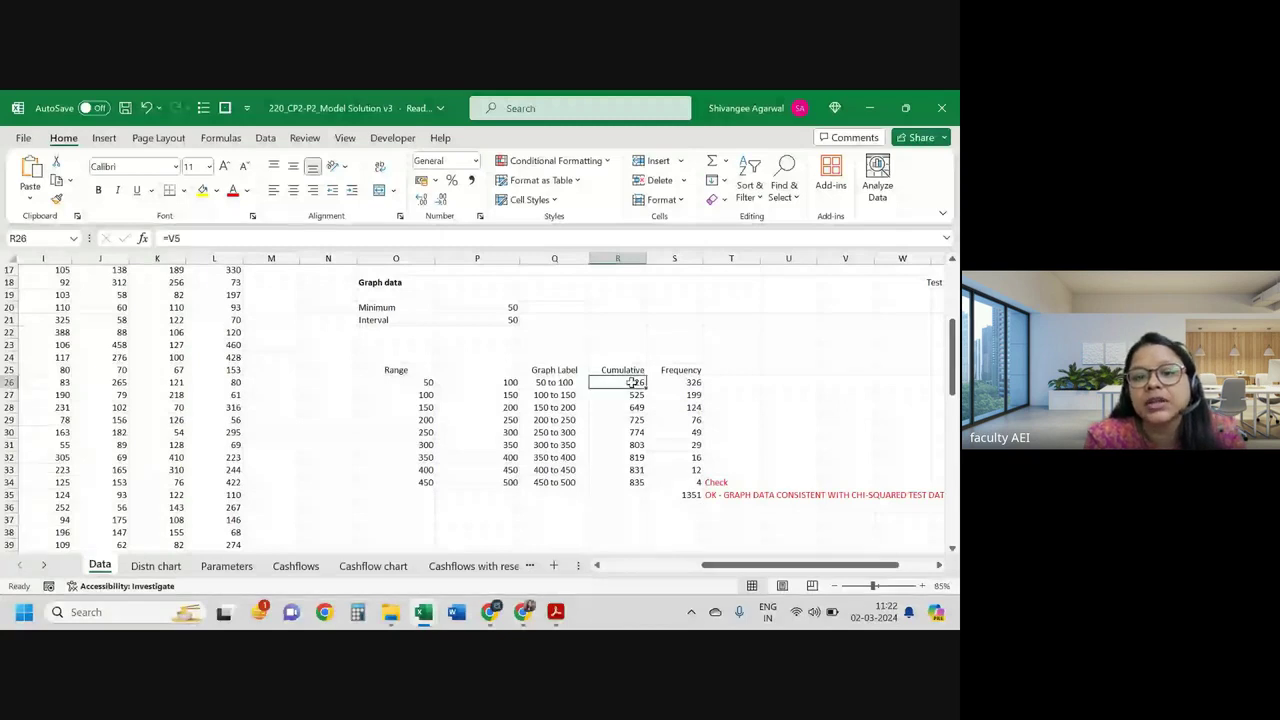
{"action": "left_click", "coordinate": [686, 382]}
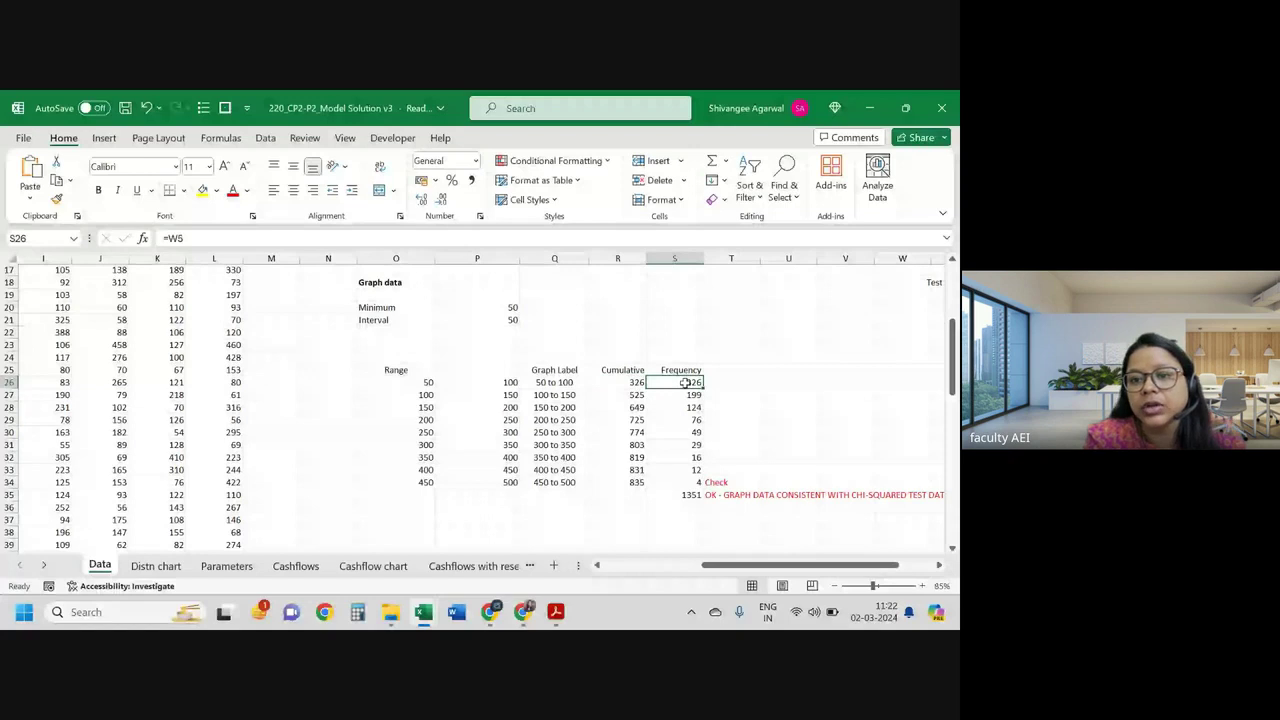
{"action": "scroll", "coordinate": [686, 382], "scroll_direction": "up", "scroll_amount": 5}
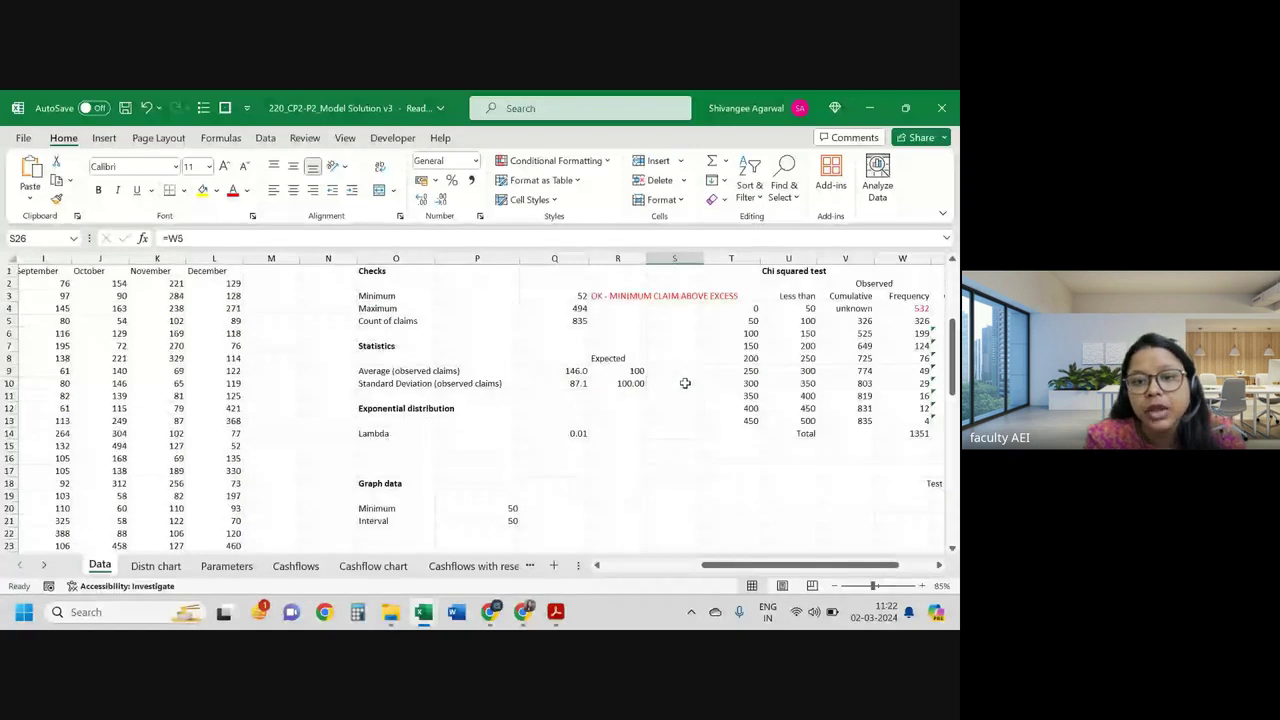
{"action": "scroll", "coordinate": [575, 330], "scroll_direction": "right", "scroll_amount": 3}
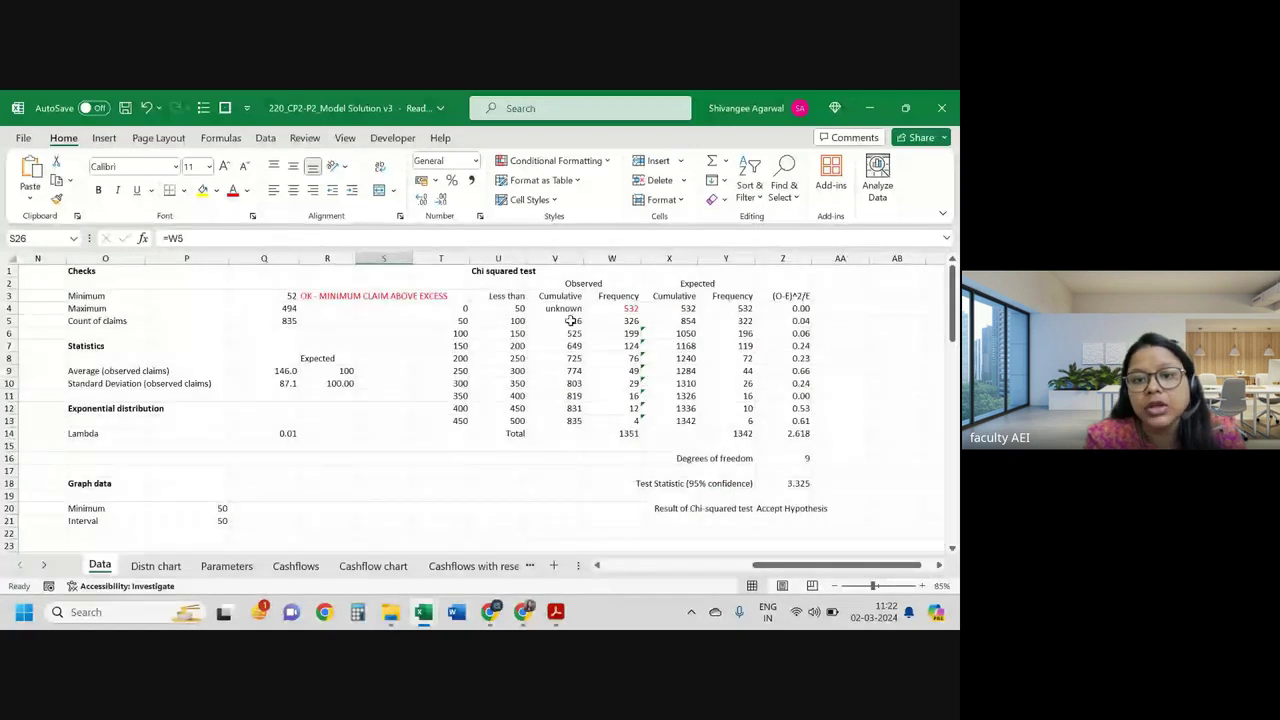
{"action": "left_click", "coordinate": [571, 320]}
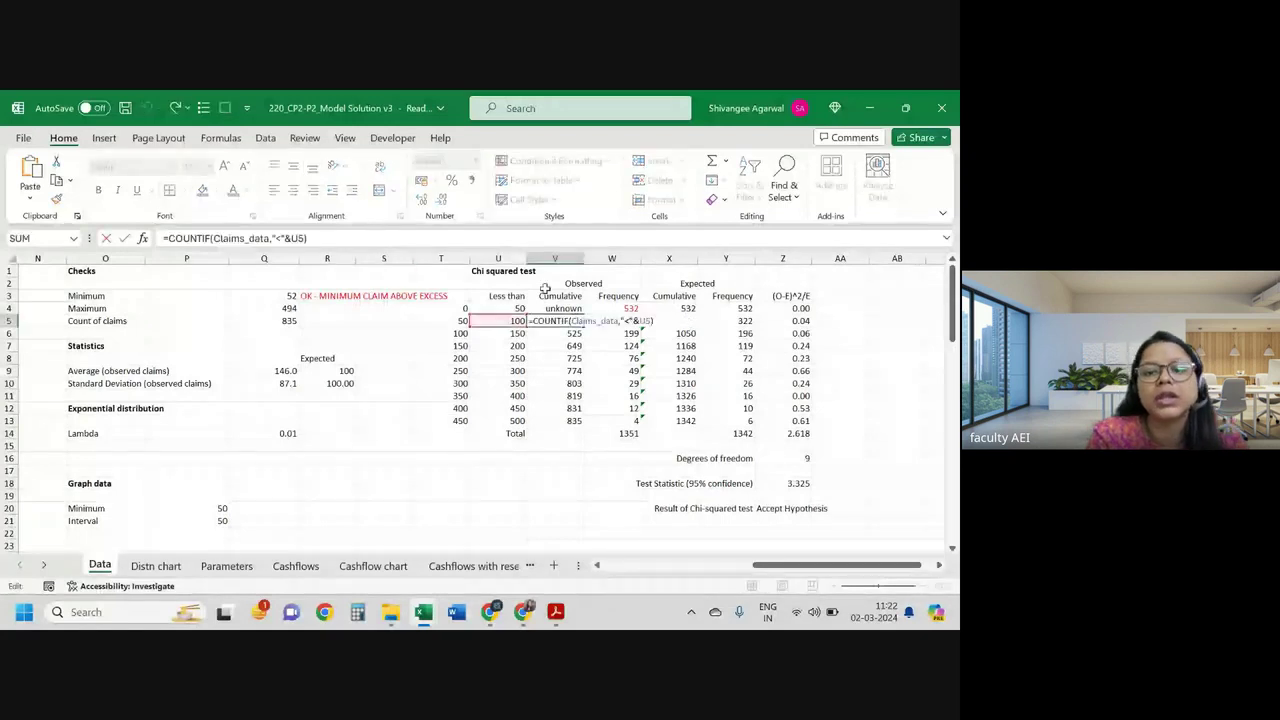
{"action": "left_click", "coordinate": [546, 287]}
{"action": "left_click", "coordinate": [575, 334]}
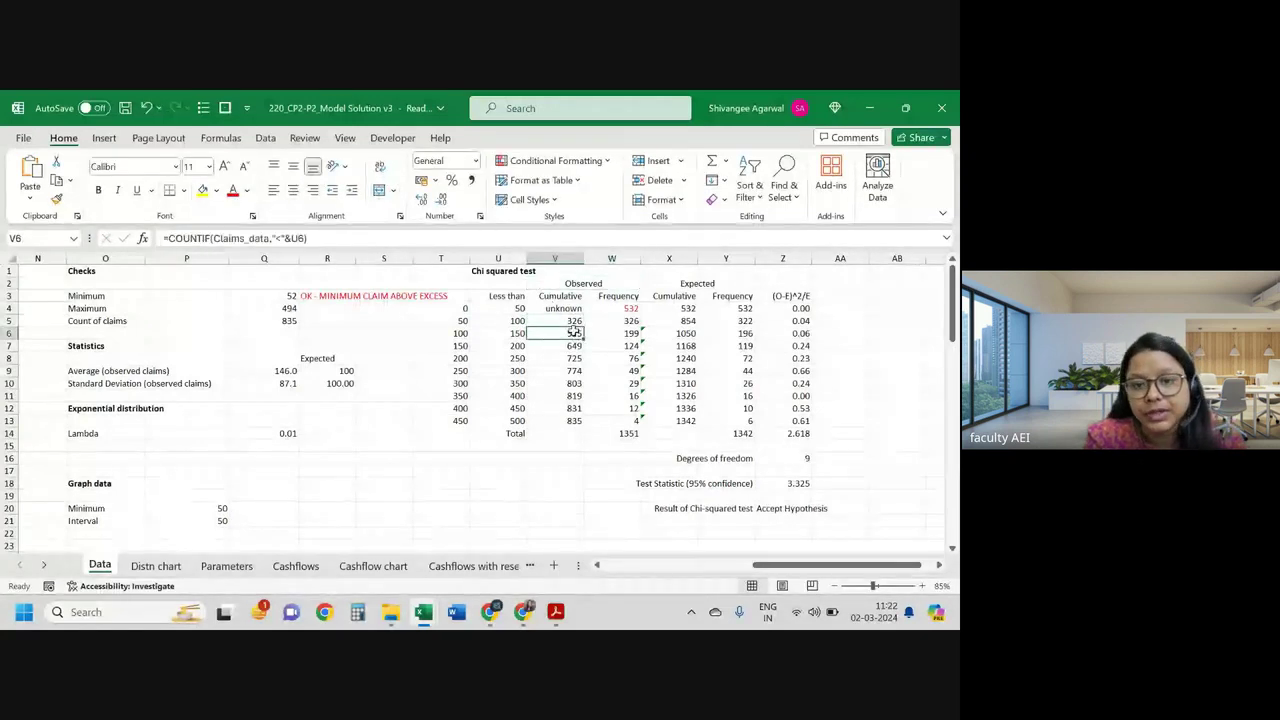
{"action": "double_click", "coordinate": [575, 333]}
{"action": "right_click", "coordinate": [573, 339]}
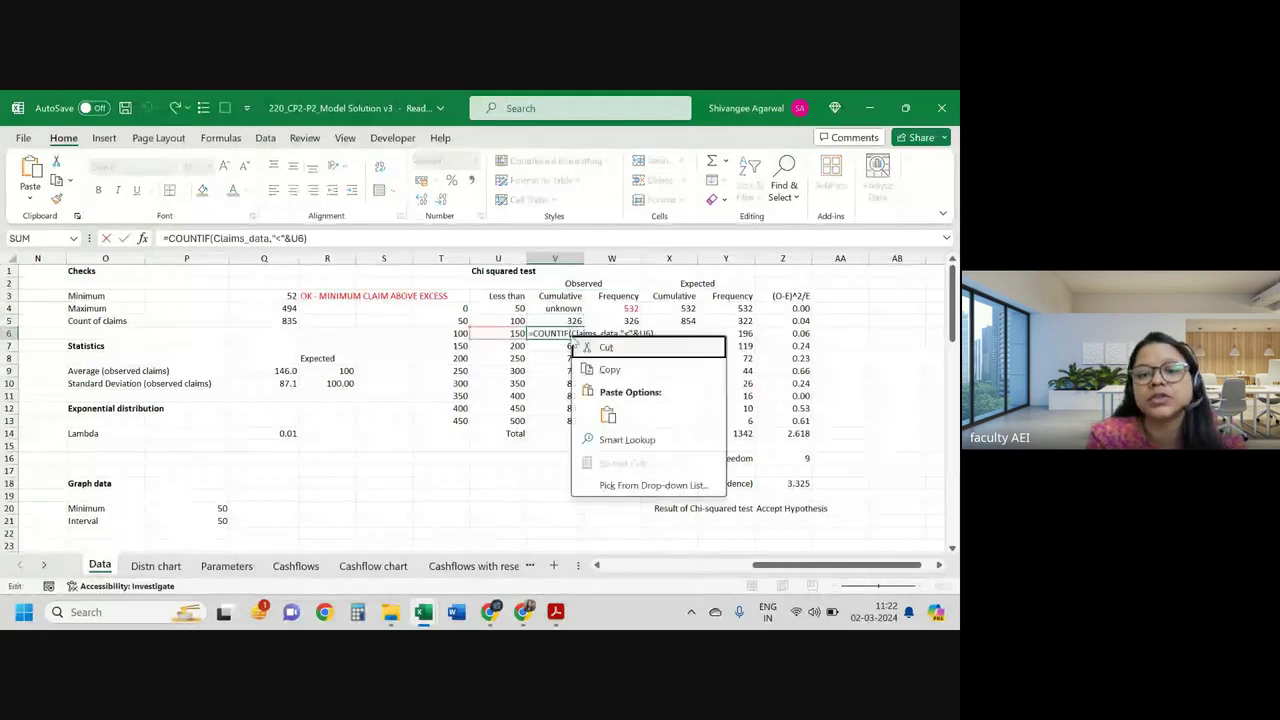
{"action": "key", "text": "Escape"}
{"action": "key", "text": "Return"}
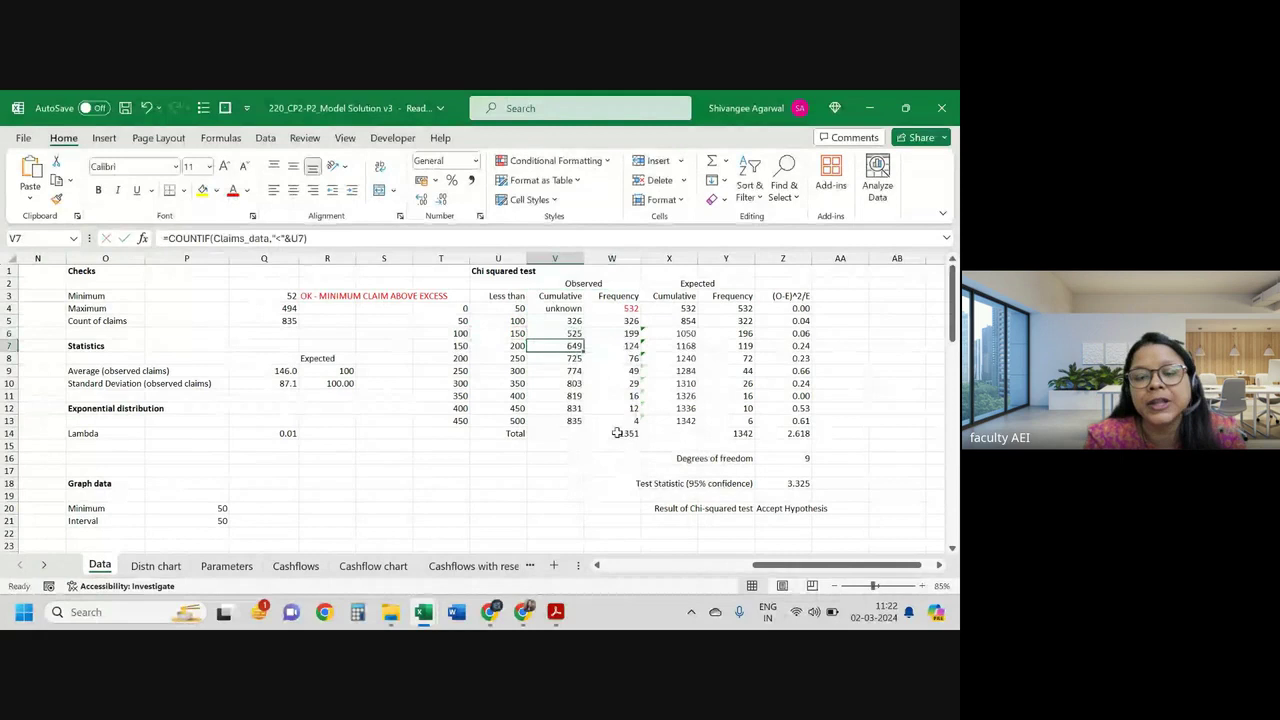
{"action": "left_click", "coordinate": [622, 321]}
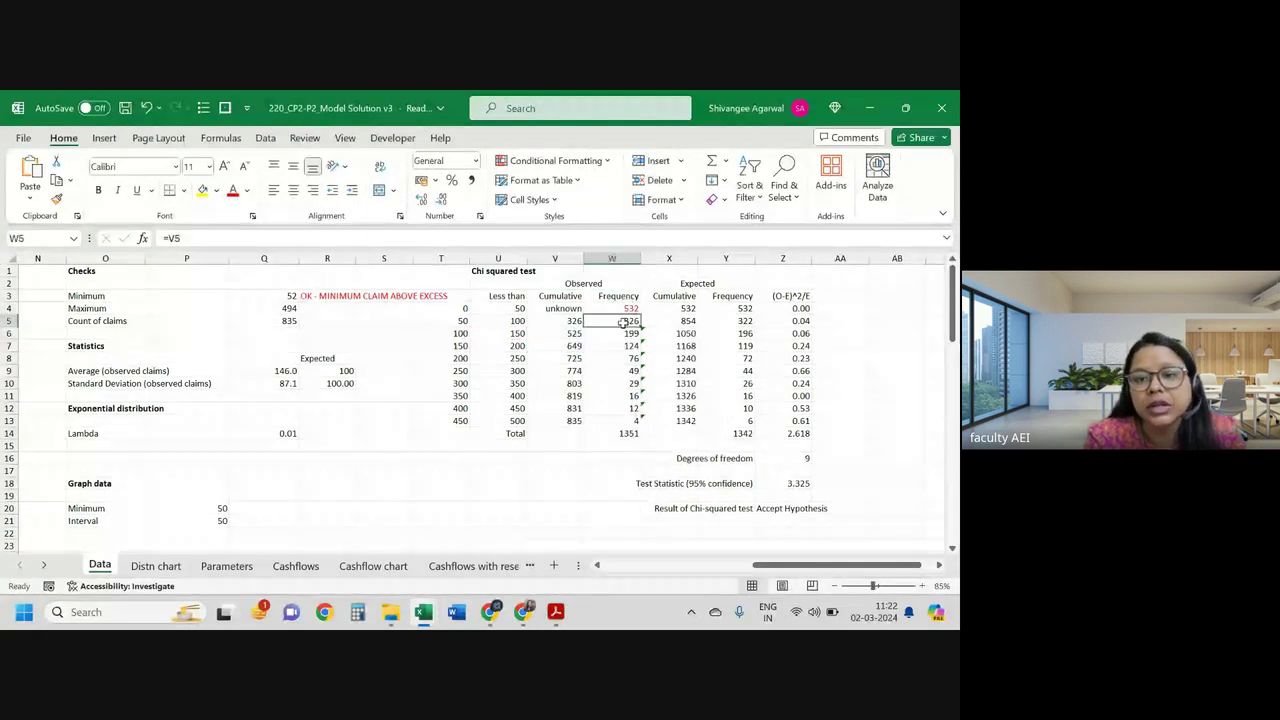
{"action": "key", "text": "Down"}
{"action": "key", "text": "Down"}
{"action": "key", "text": "Down"}
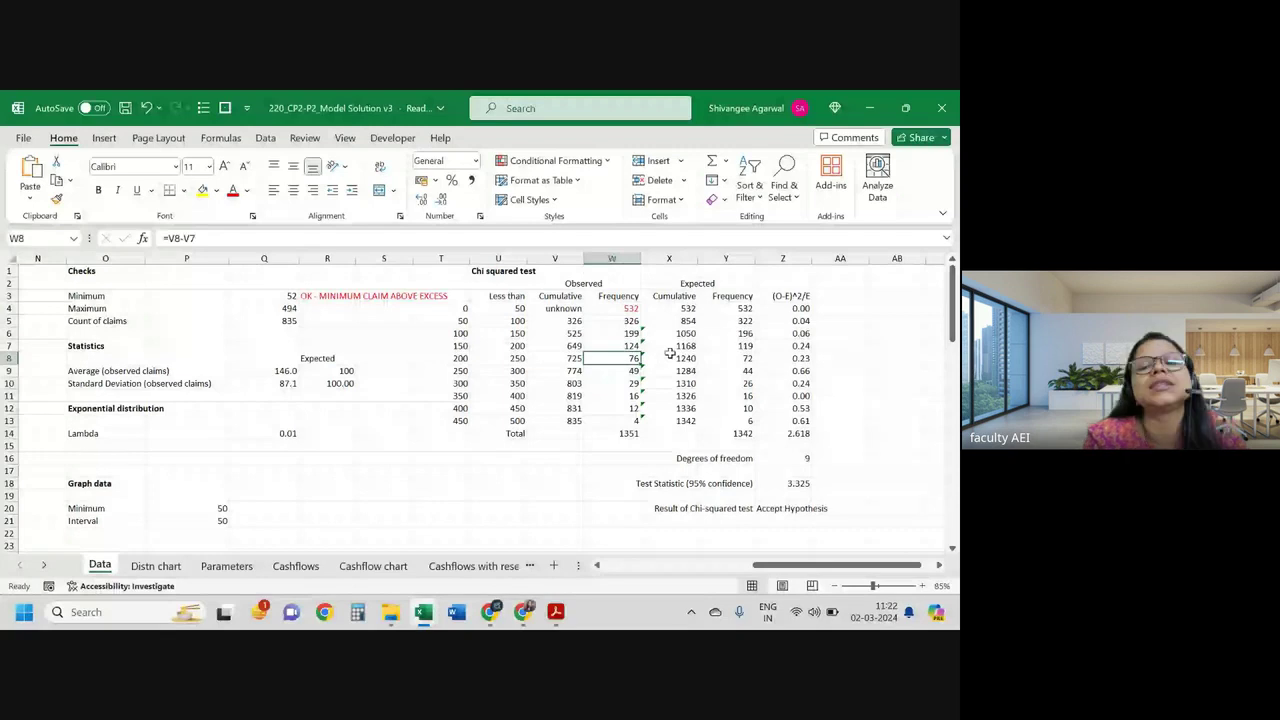
{"action": "left_click", "coordinate": [682, 308]}
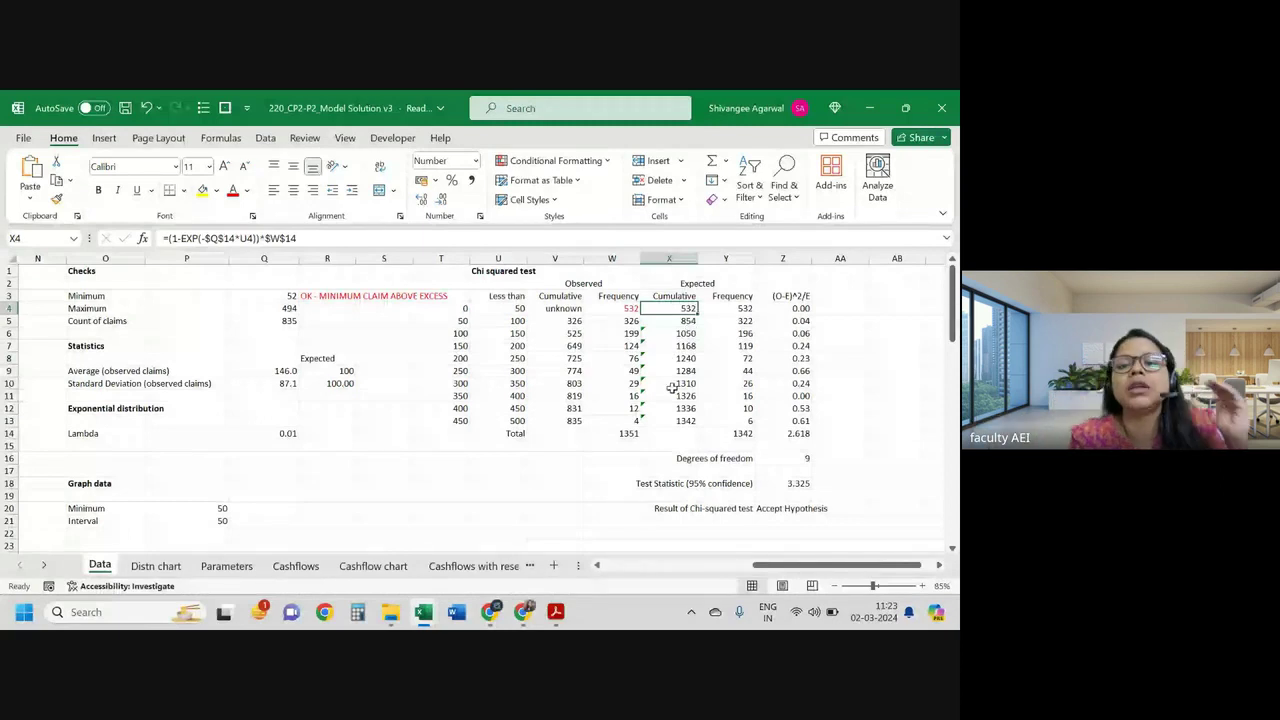
Step: Trace X5's =(1-EXP(-$Q$14*U5))*$W$14 back to Lambda 0.01 and the 1351 total
{"action": "left_click", "coordinate": [680, 321]}
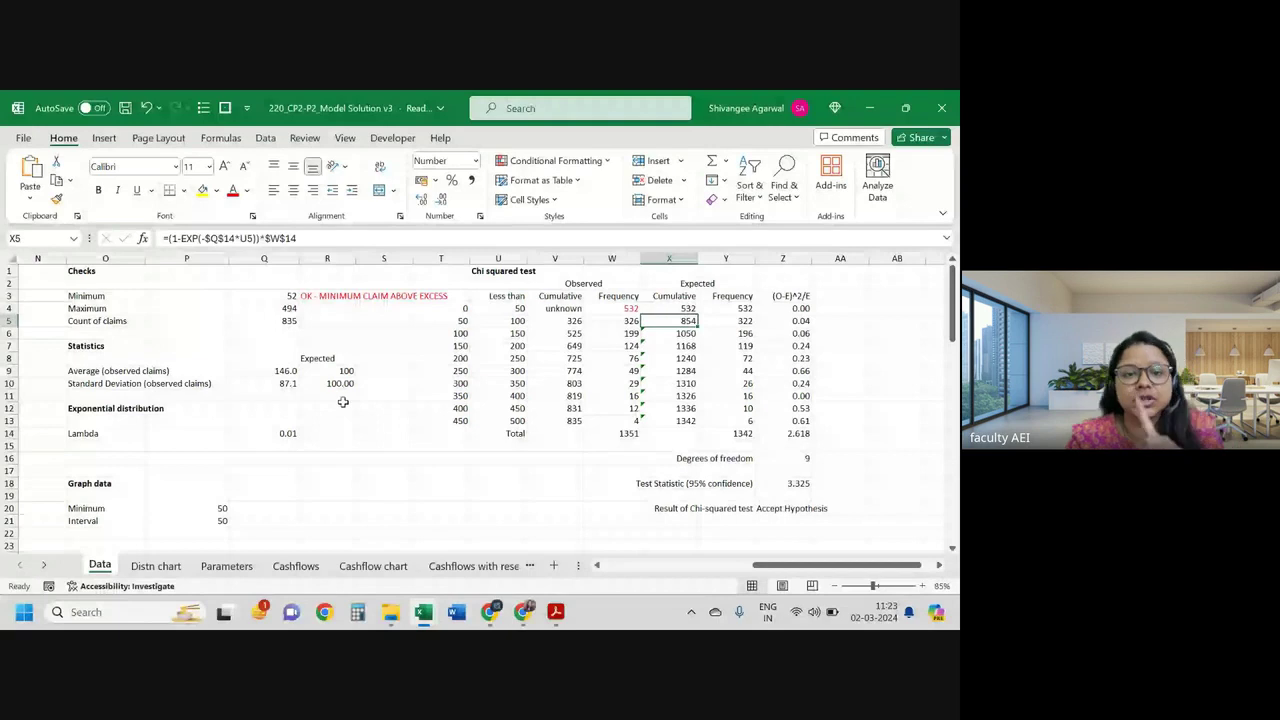
{"action": "left_click_drag", "start_coordinate": [262, 371], "coordinate": [378, 408]}
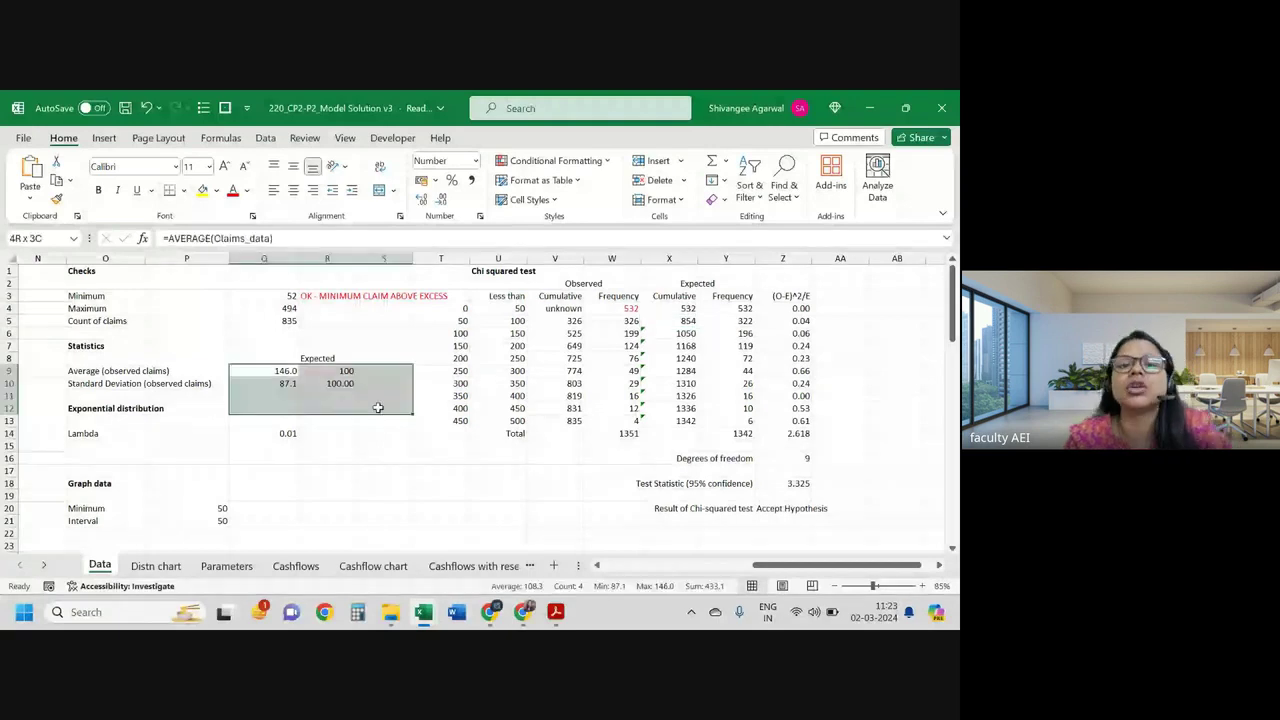
{"action": "left_click_drag", "start_coordinate": [378, 408], "coordinate": [378, 408]}
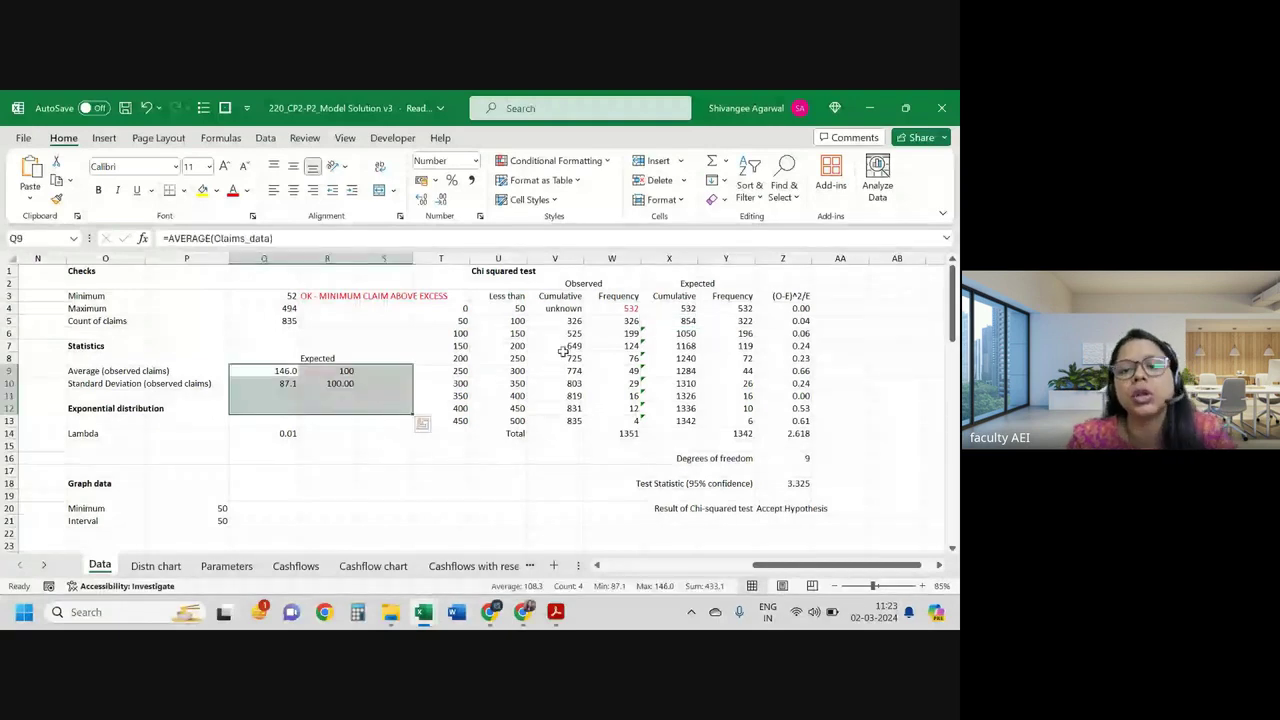
{"action": "left_click", "coordinate": [688, 320]}
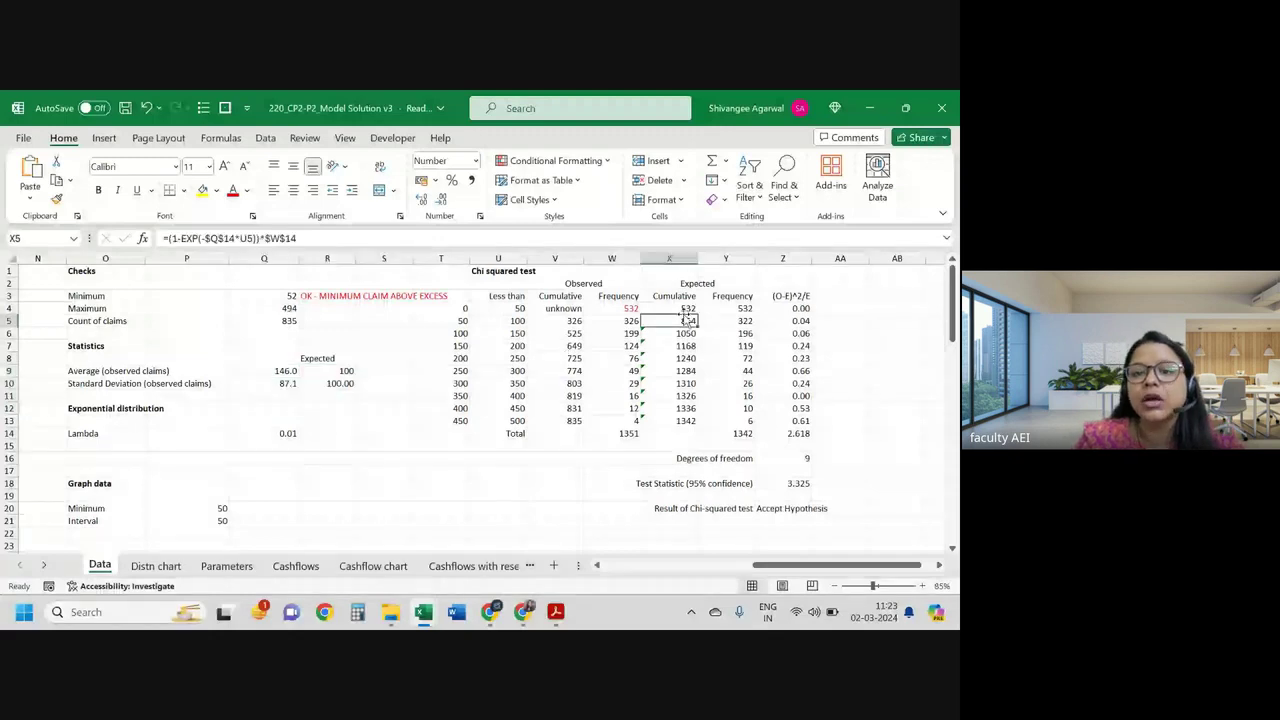
{"action": "double_click", "coordinate": [688, 320]}
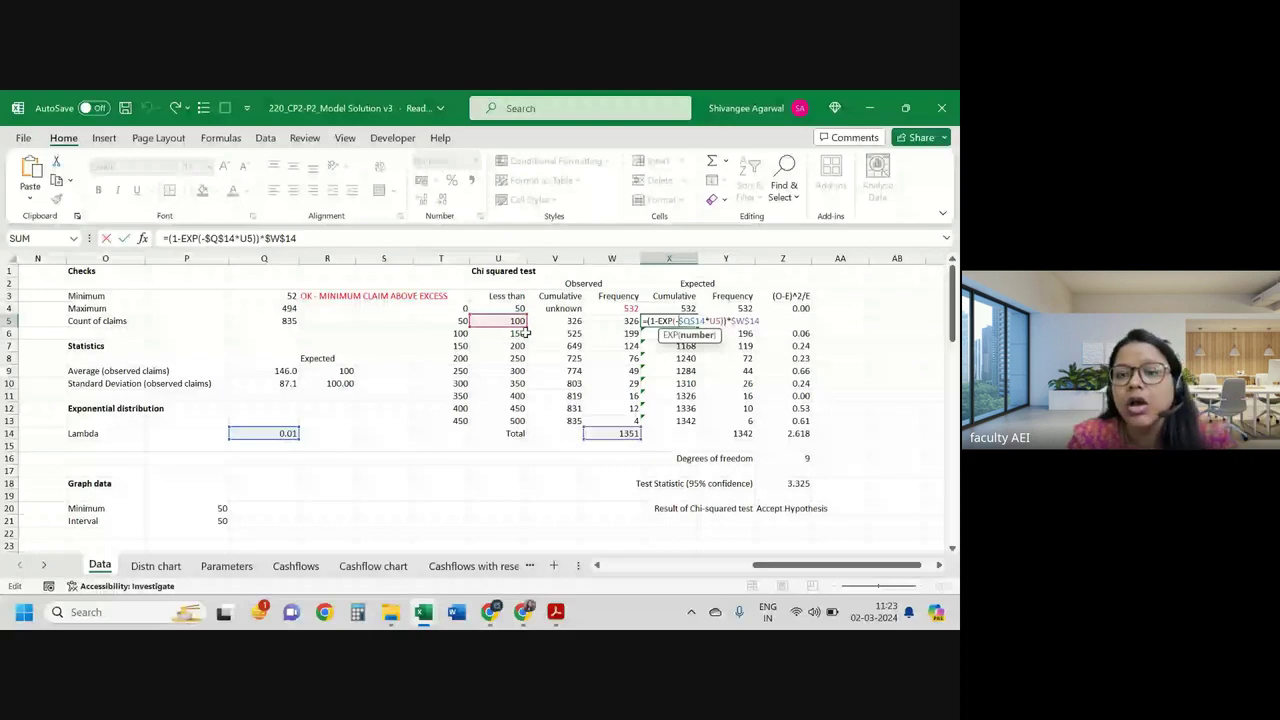
{"action": "left_click_drag", "start_coordinate": [660, 321], "coordinate": [781, 326]}
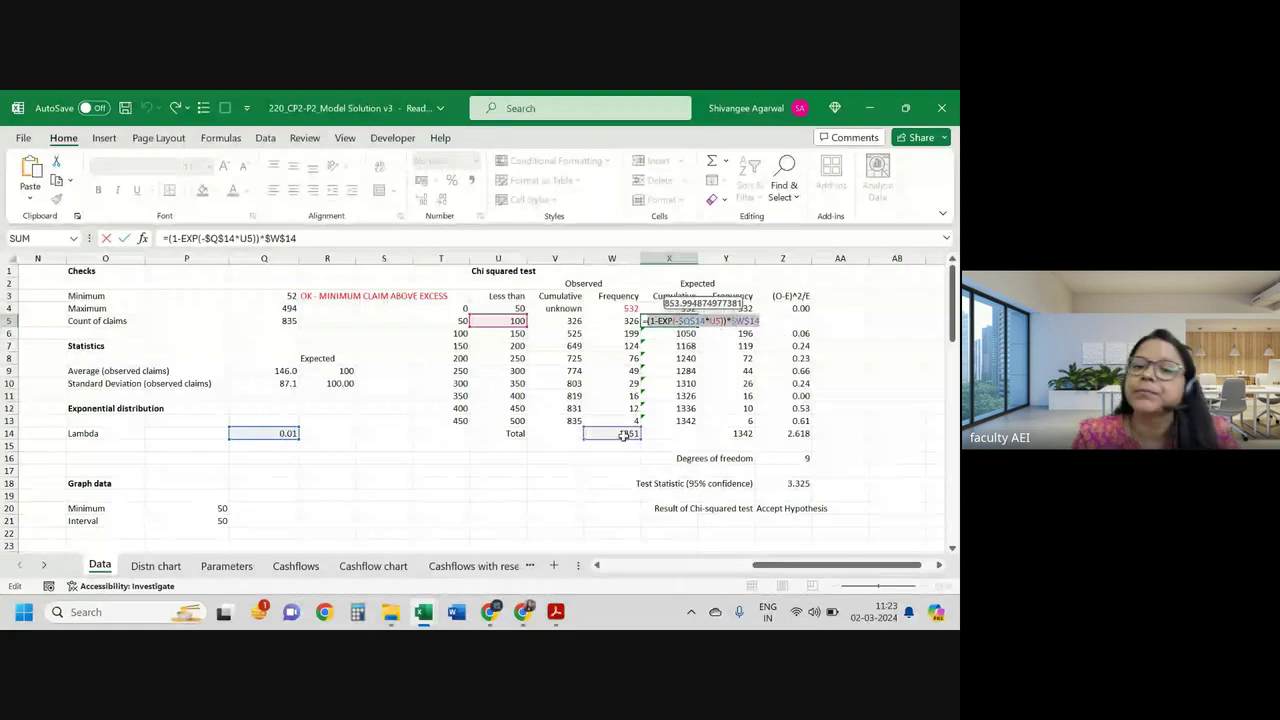
{"action": "key", "text": "Return"}
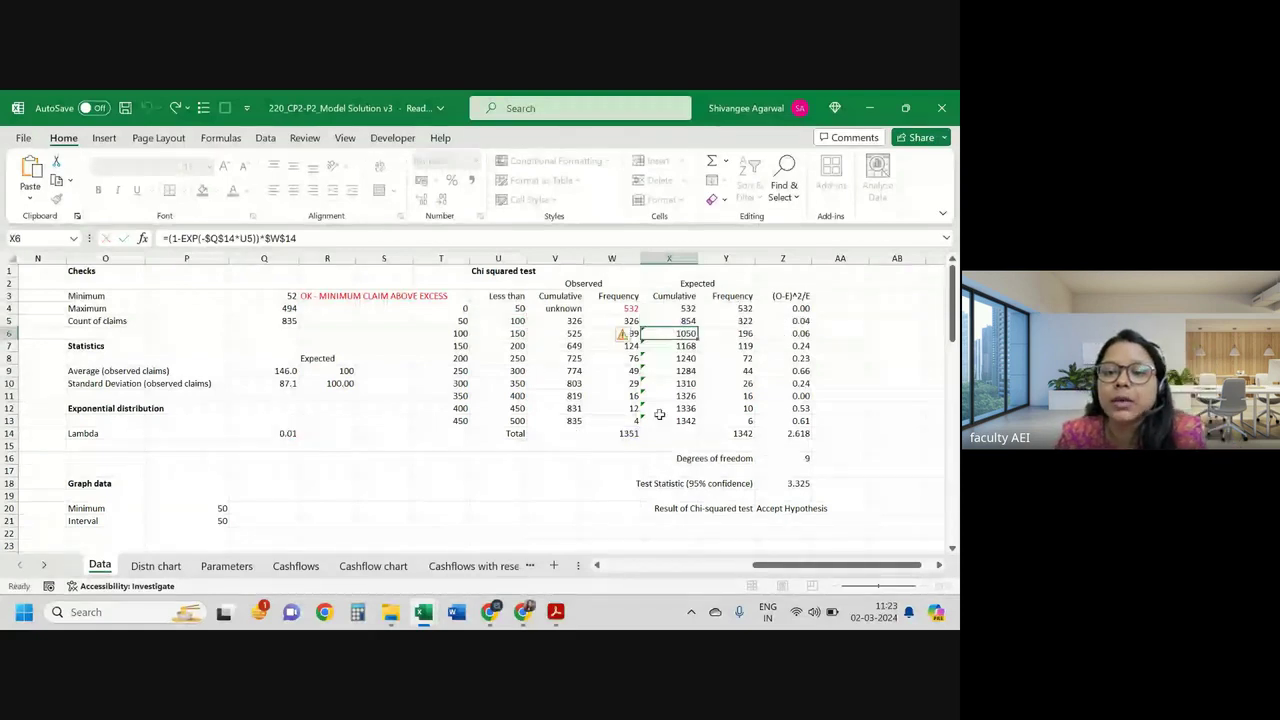
{"action": "left_click_drag", "start_coordinate": [670, 321], "coordinate": [667, 384]}
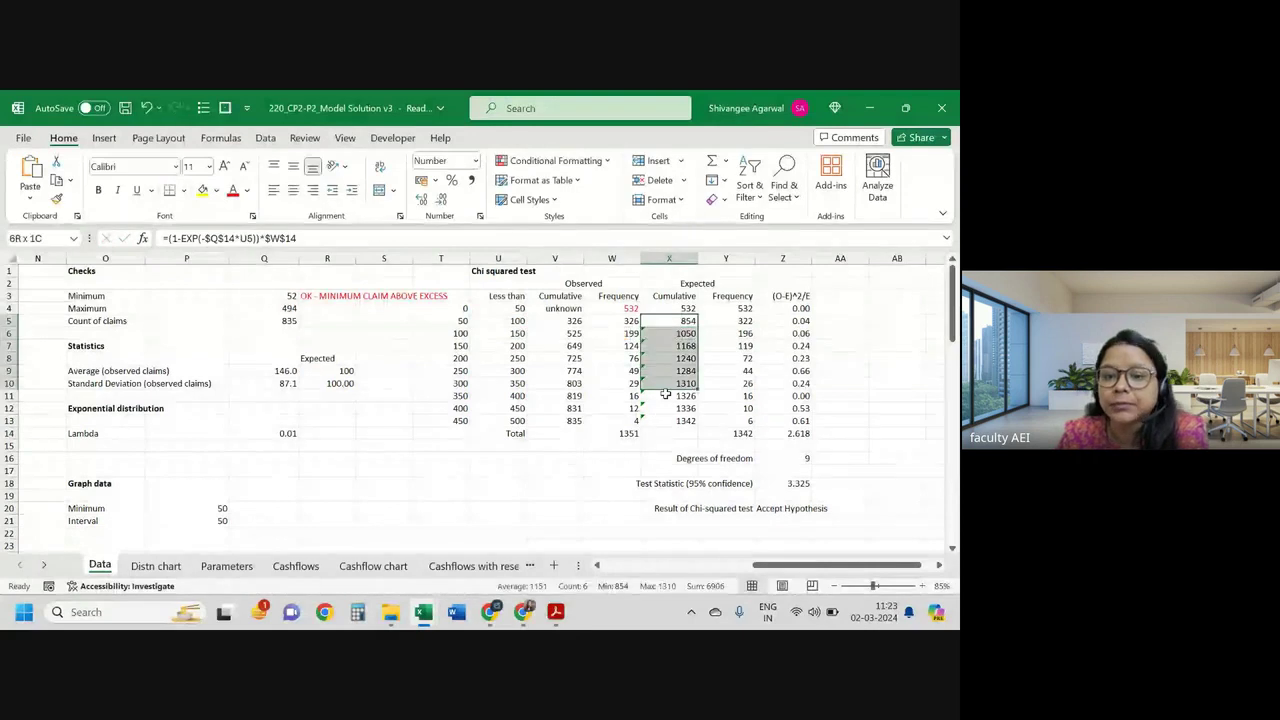
{"action": "left_click", "coordinate": [686, 358]}
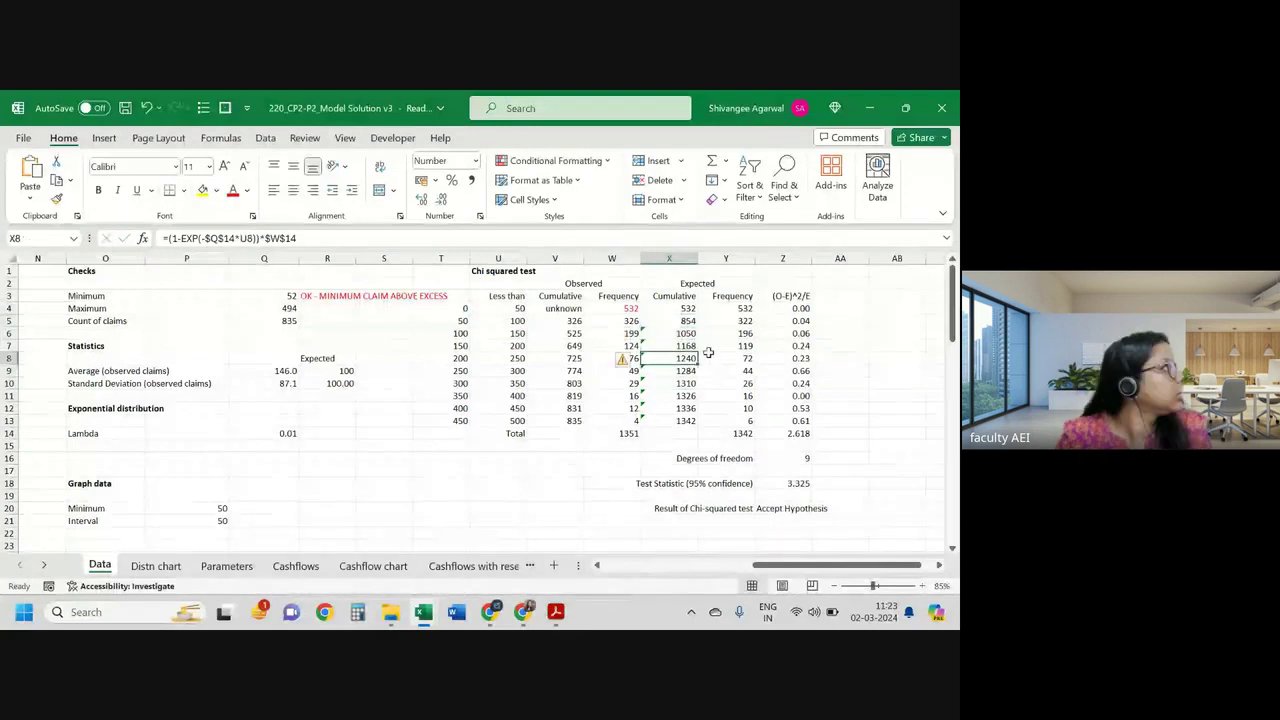
{"action": "key", "text": "Up"}
{"action": "key", "text": "Up"}
{"action": "key", "text": "Up"}
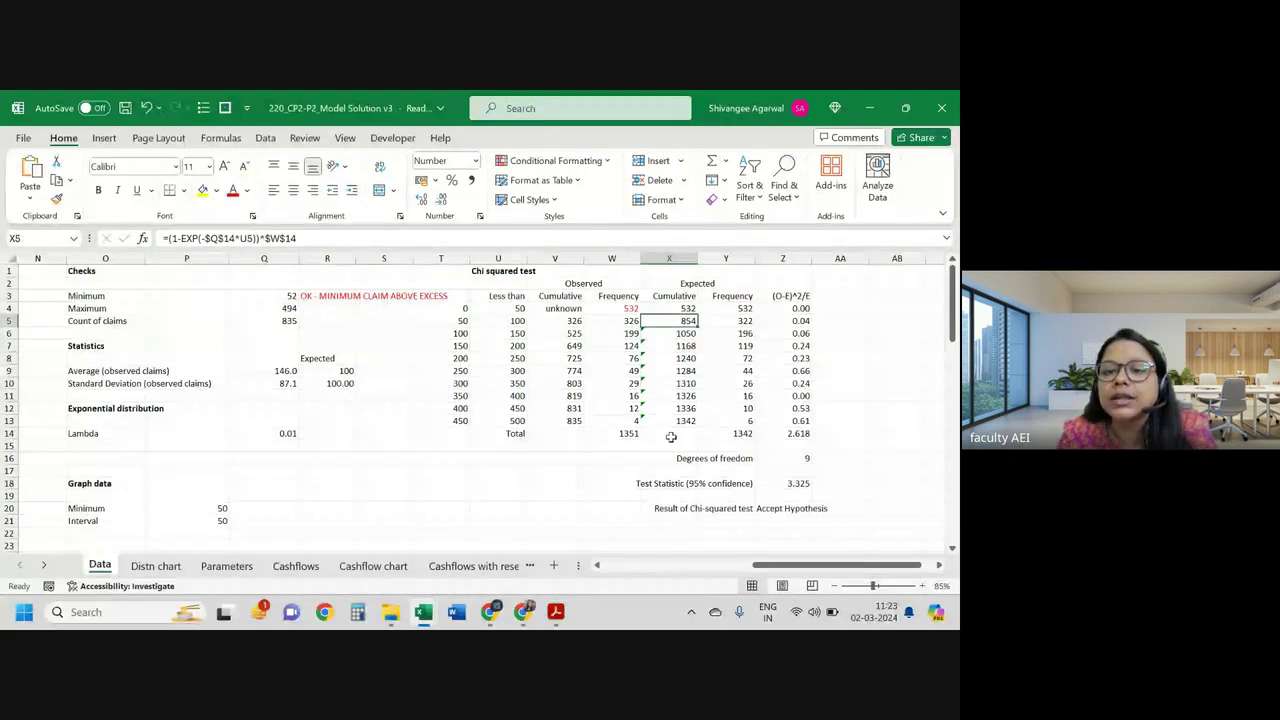
{"action": "left_click", "coordinate": [732, 321]}
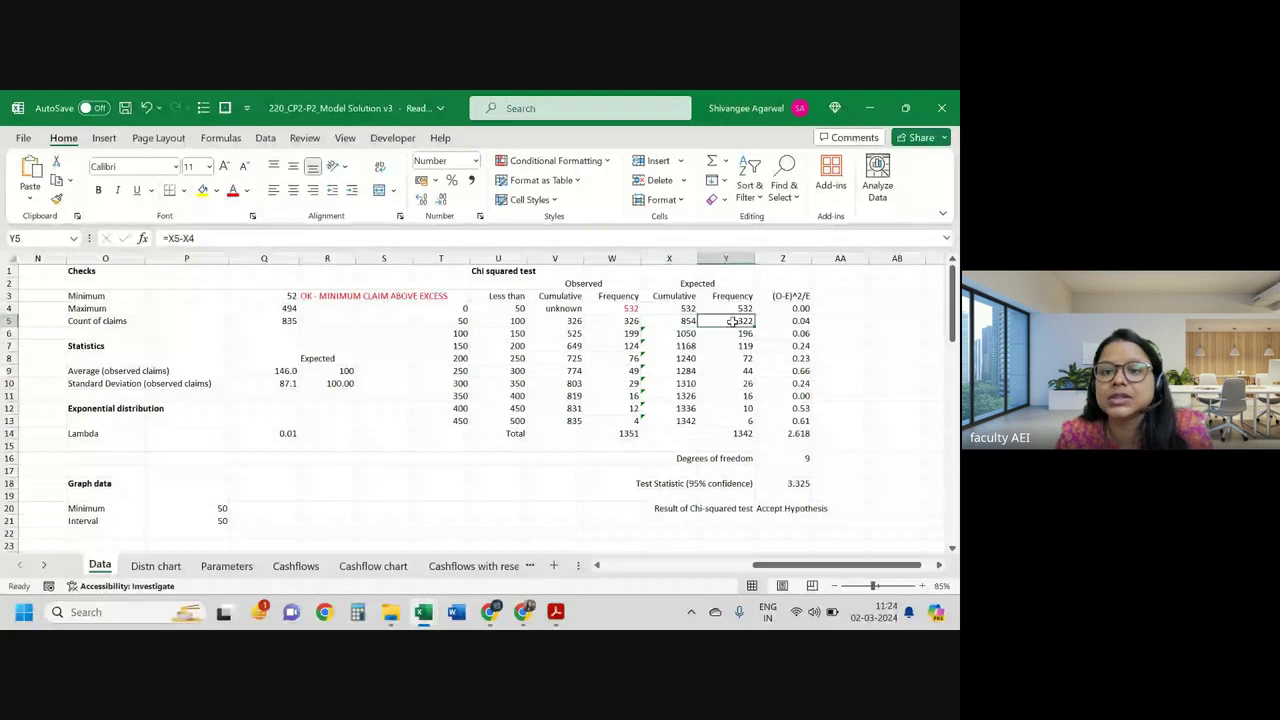
{"action": "left_click", "coordinate": [718, 330]}
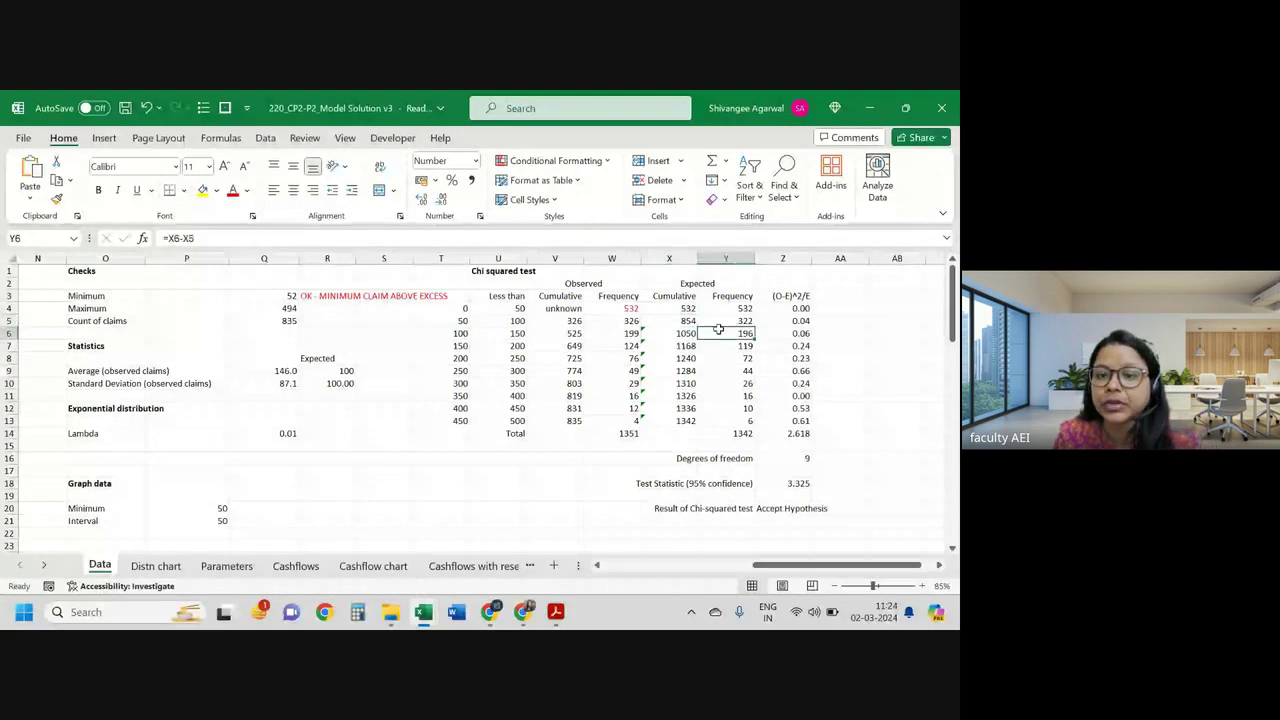
{"action": "key", "text": "Down"}
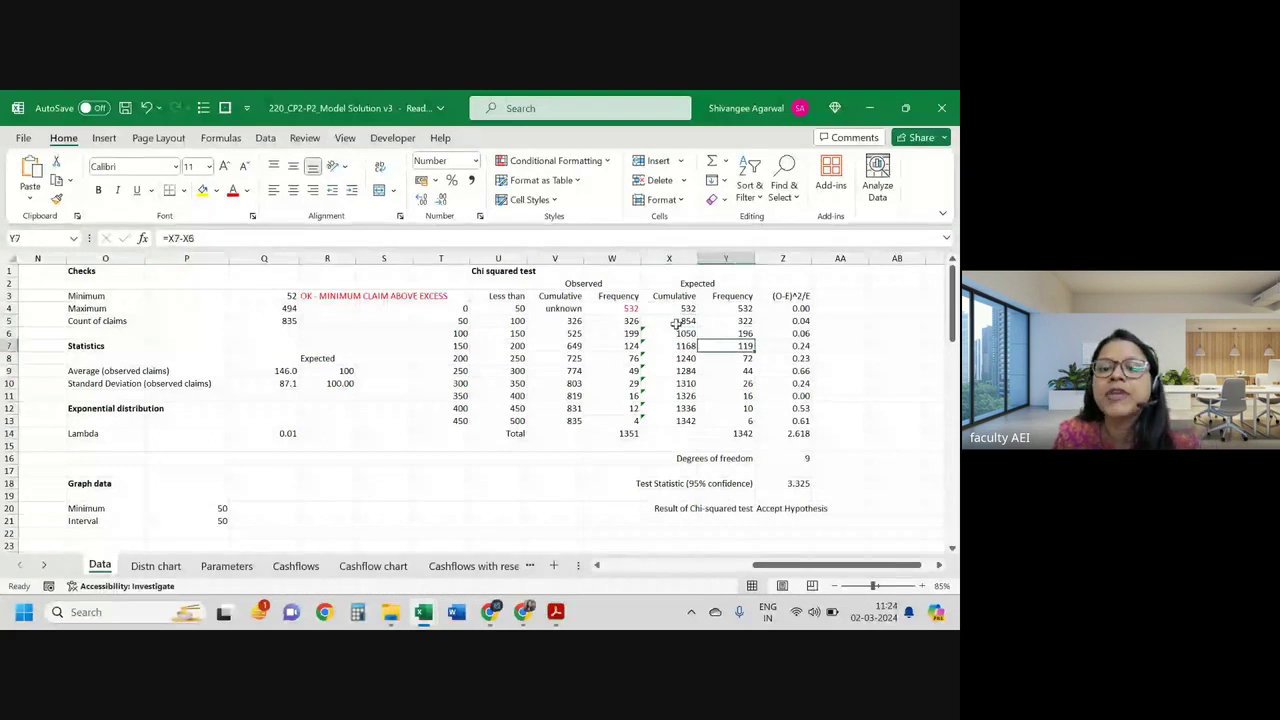
{"action": "left_click", "coordinate": [680, 308]}
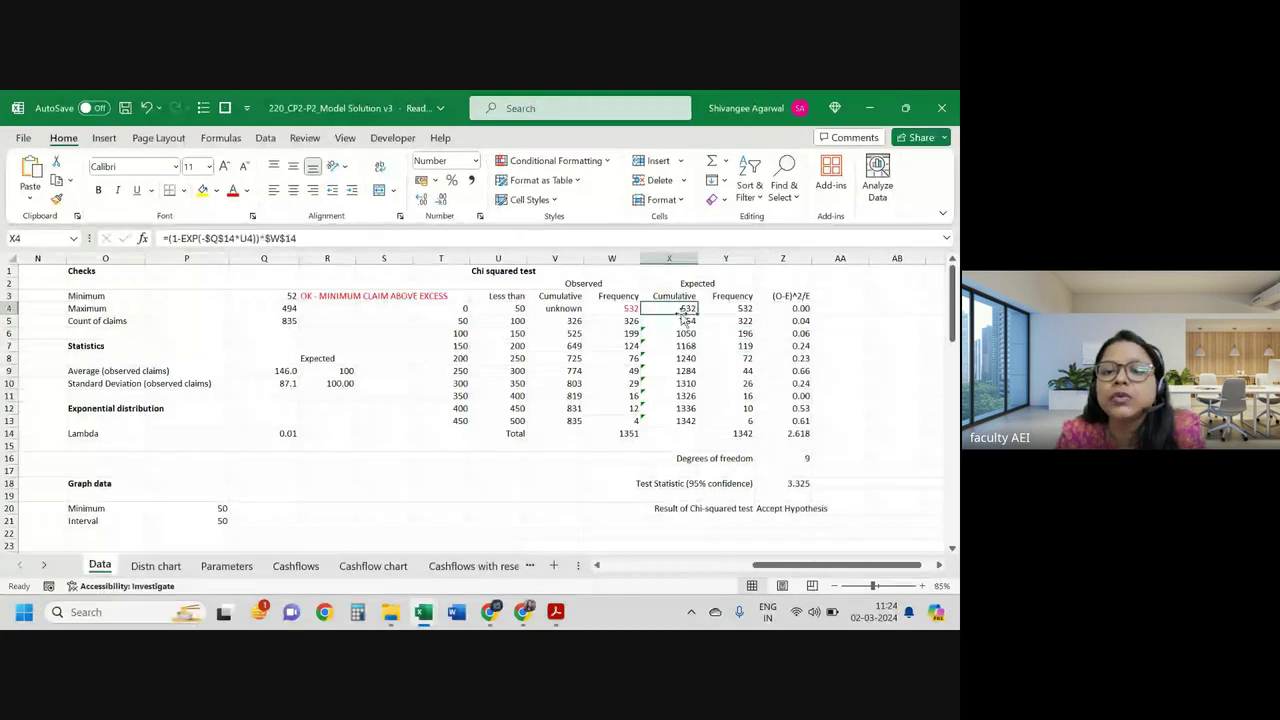
{"action": "double_click", "coordinate": [684, 311]}
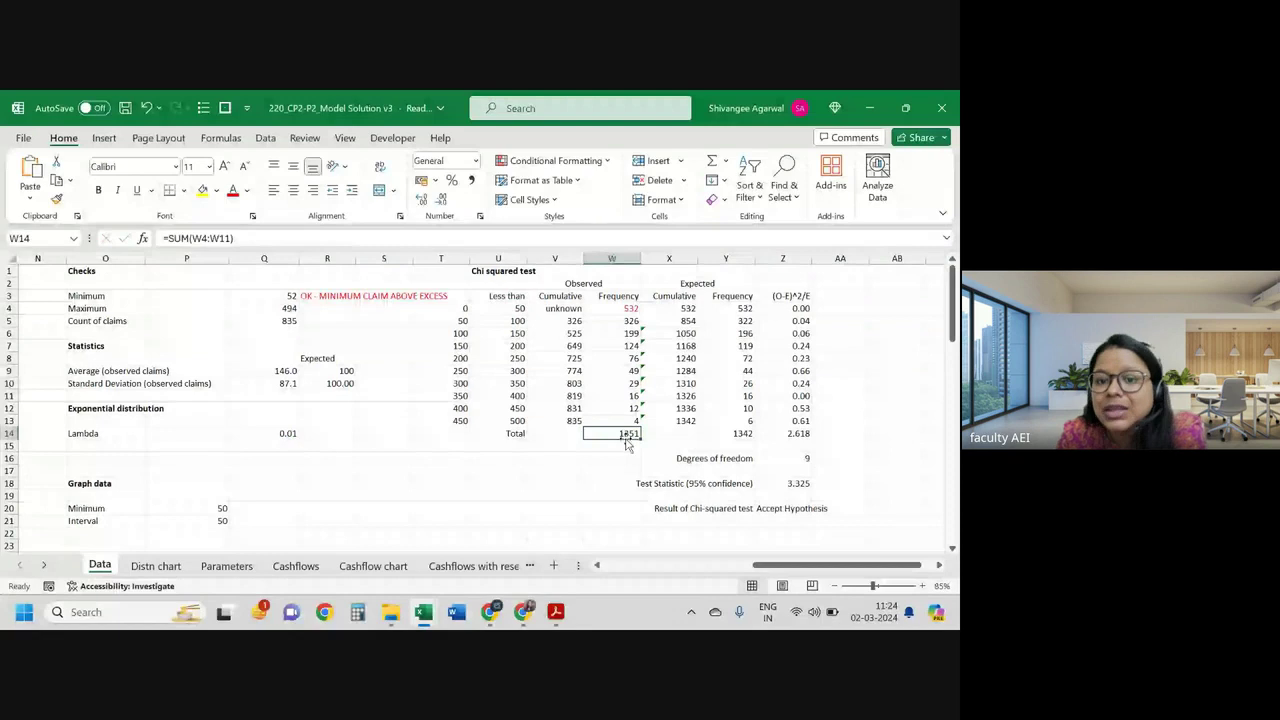
{"action": "key", "text": "F2"}
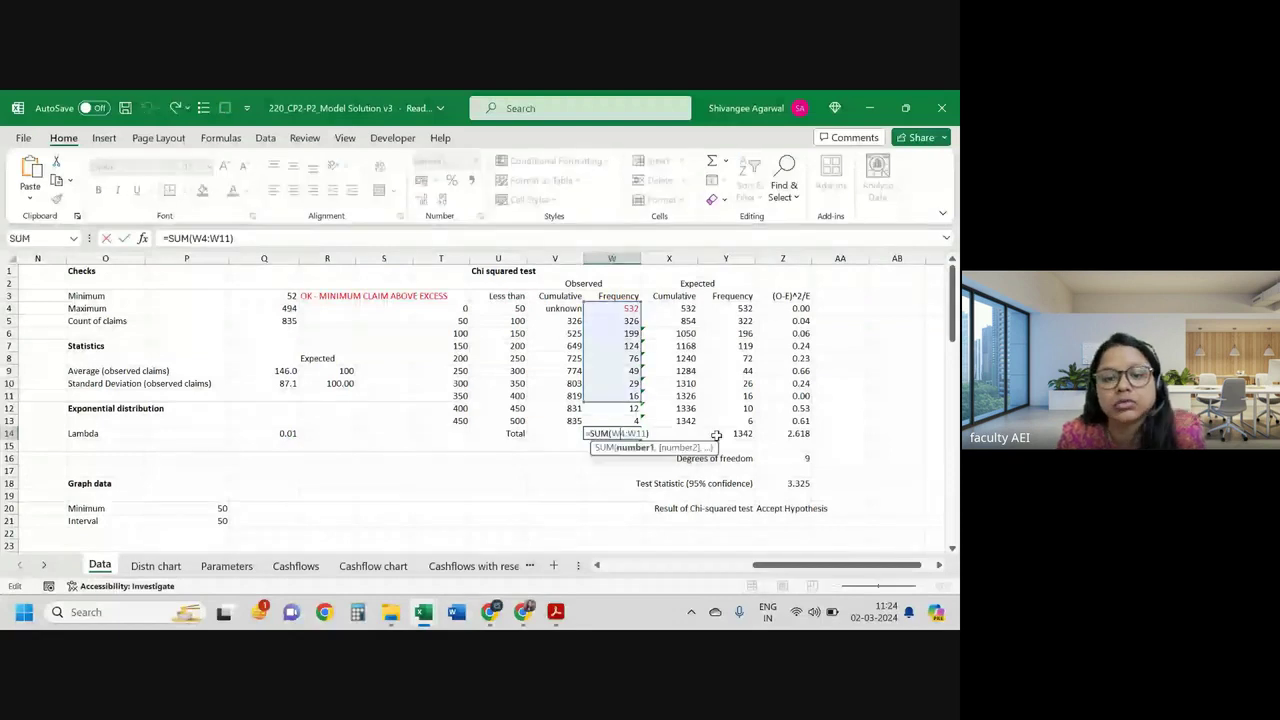
{"action": "key", "text": "Return"}
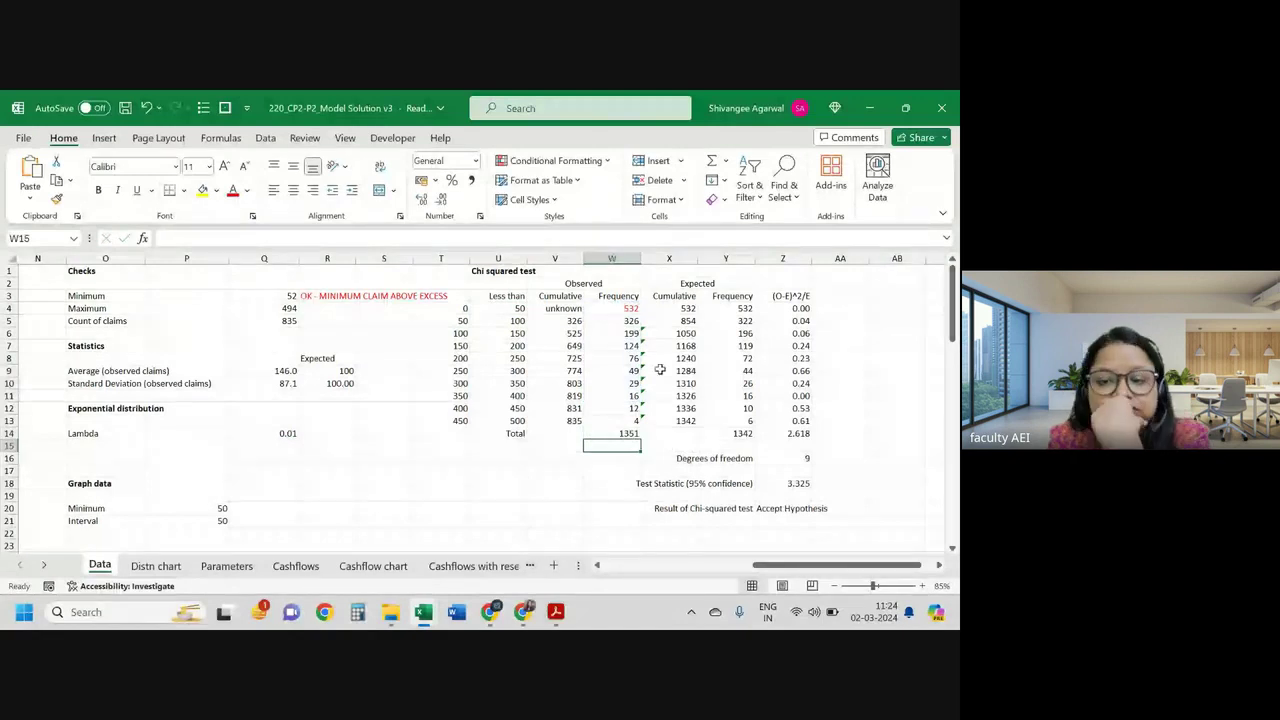
{"action": "left_click_drag", "start_coordinate": [612, 308], "coordinate": [670, 308]}
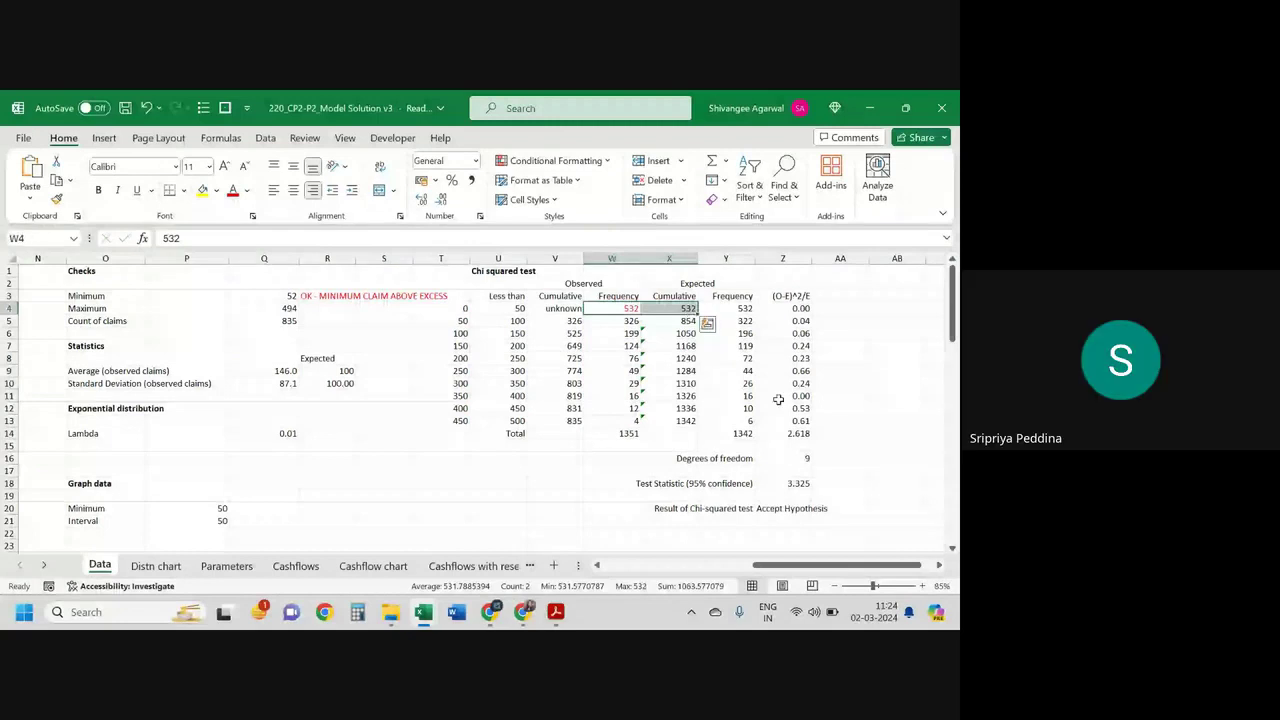
{"action": "left_click", "coordinate": [778, 399]}
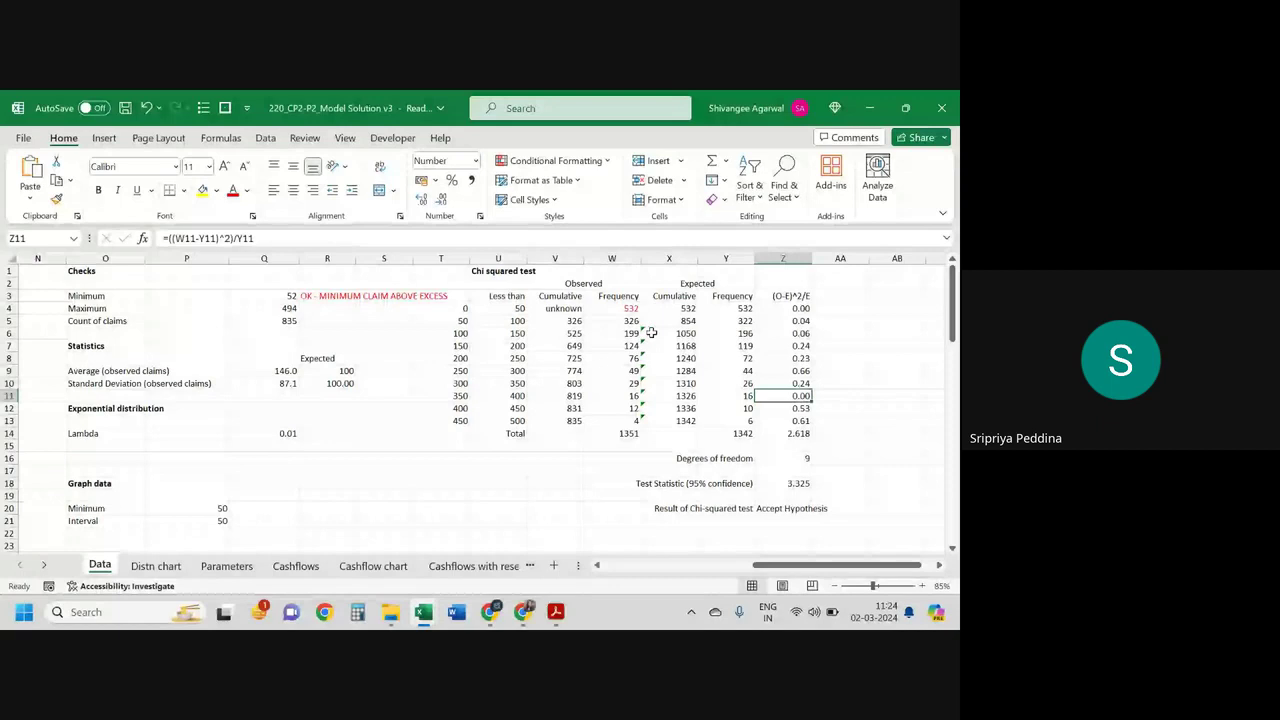
{"action": "left_click", "coordinate": [684, 310]}
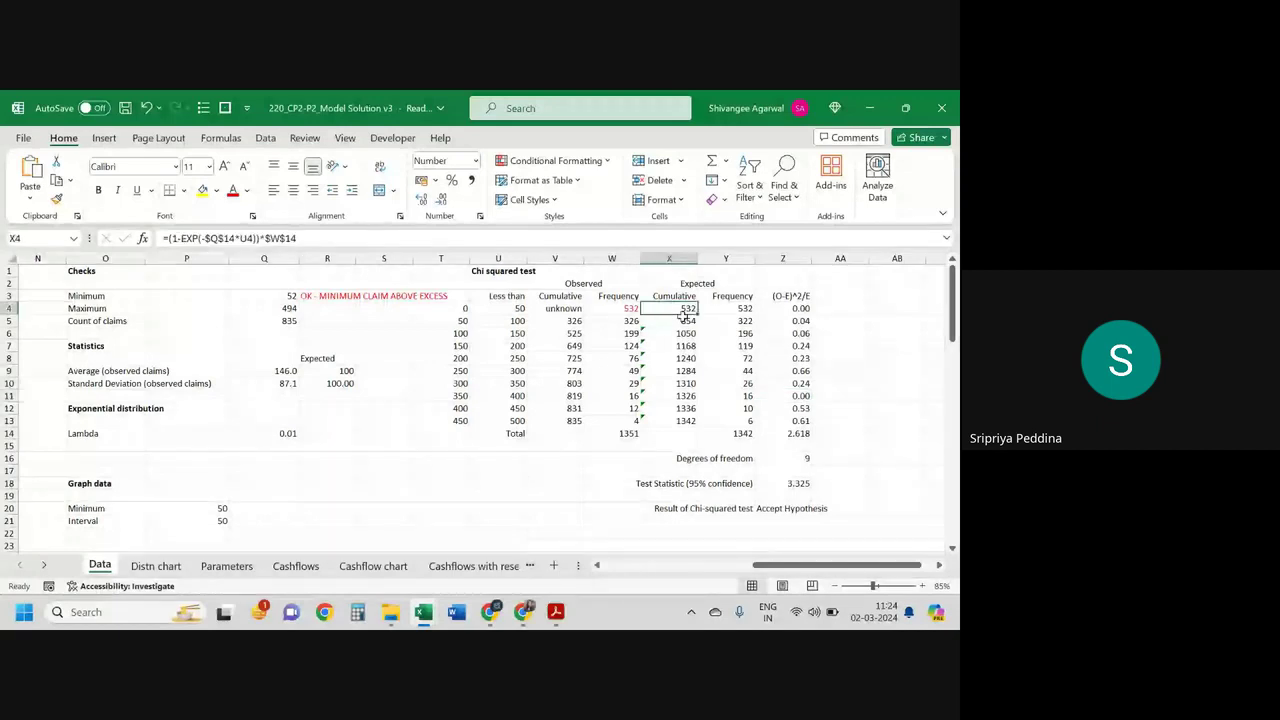
{"action": "left_click_drag", "start_coordinate": [684, 314], "coordinate": [684, 322]}
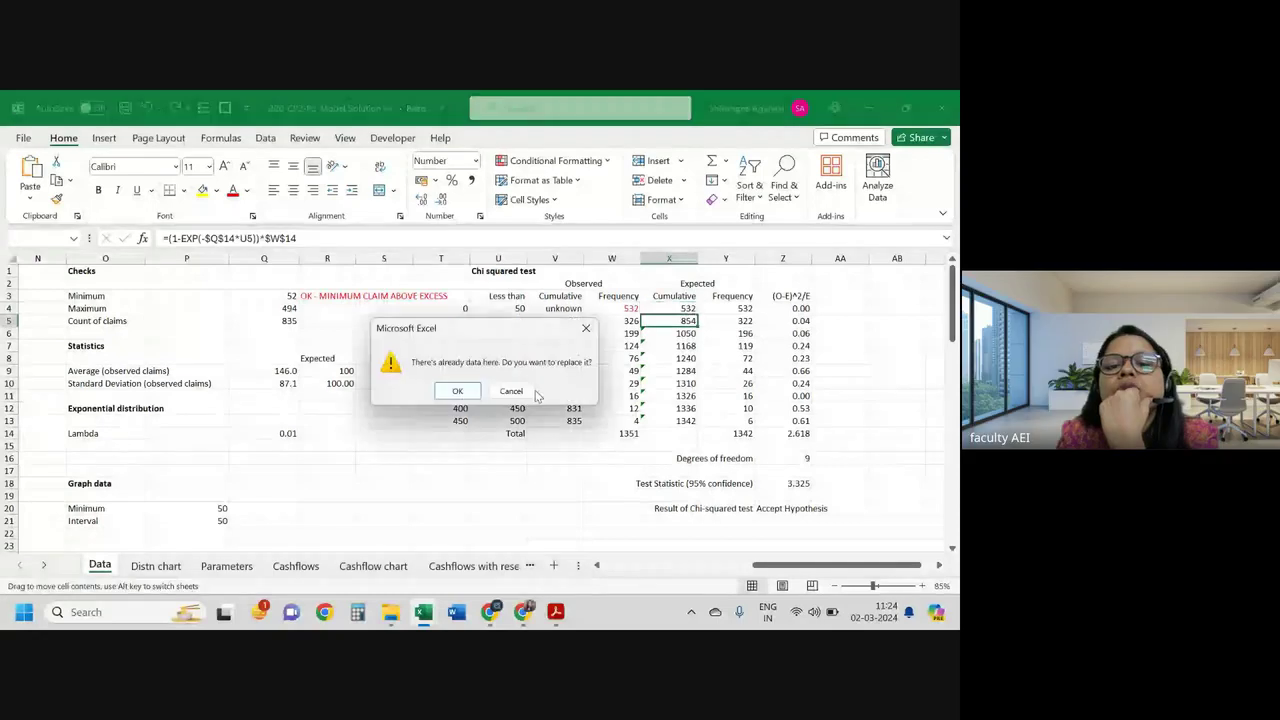
{"action": "left_click", "coordinate": [511, 391]}
{"action": "key", "text": "F2"}
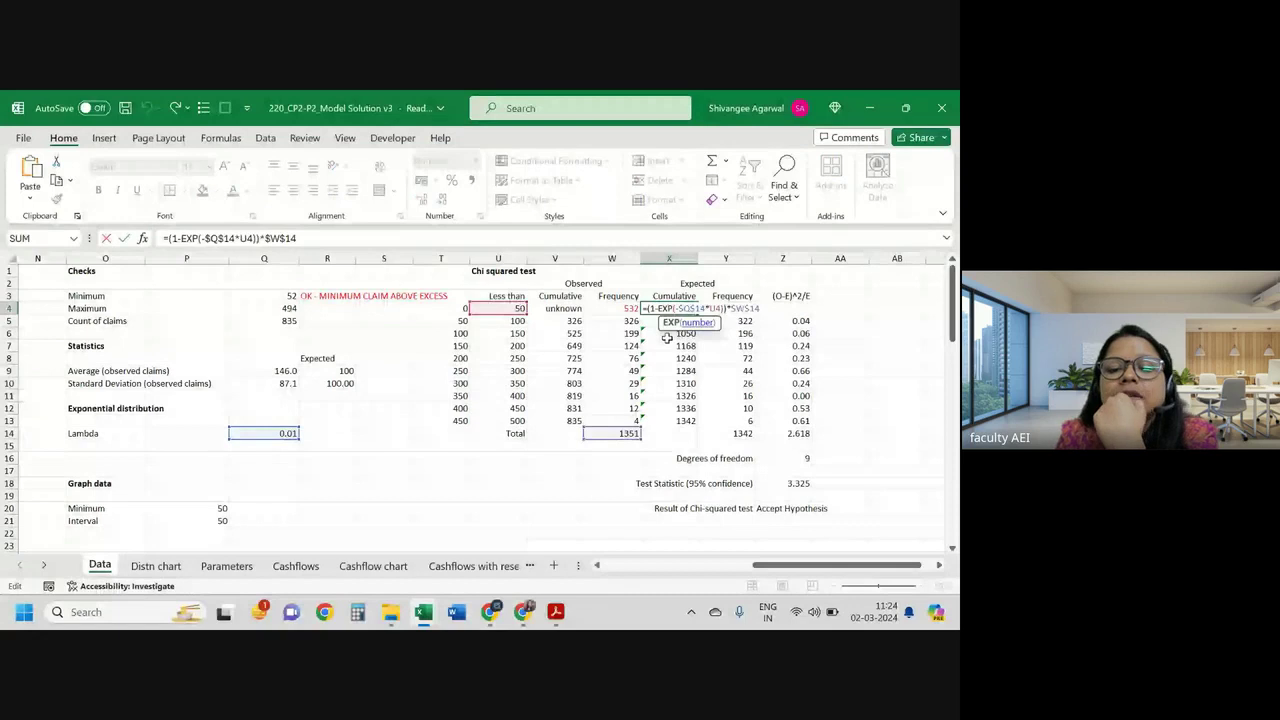
{"action": "key", "text": "Return"}
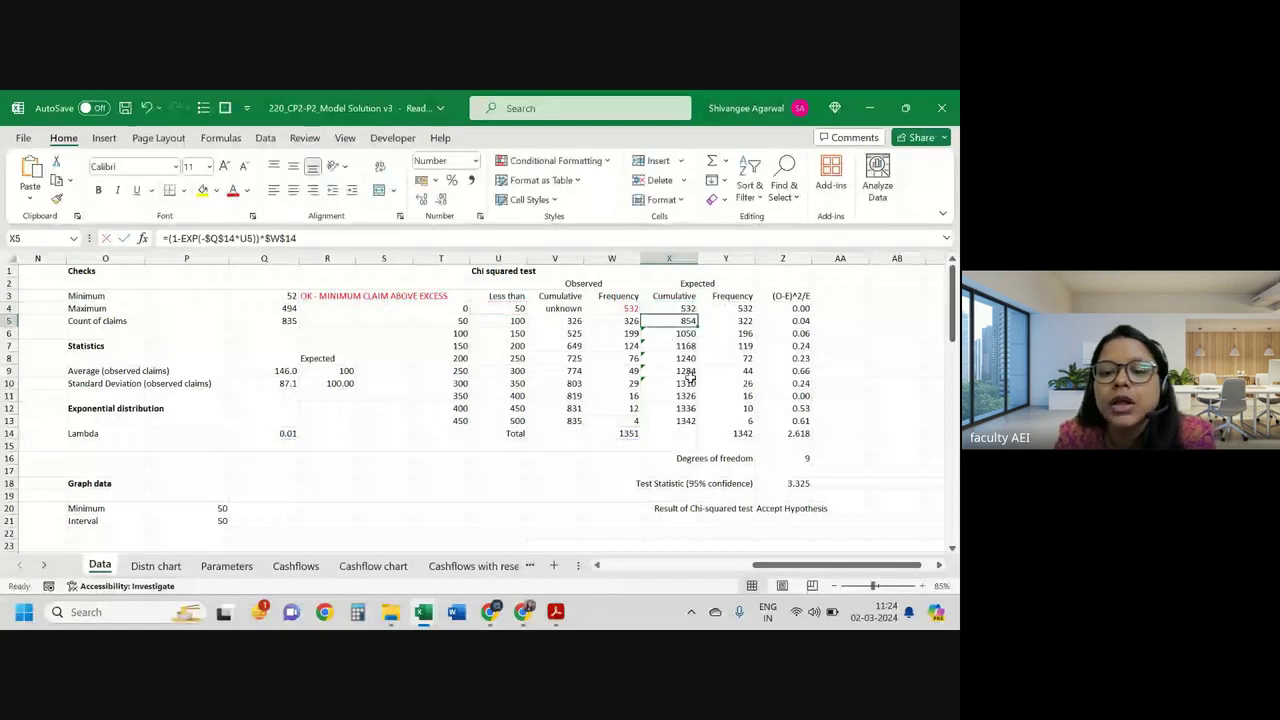
{"action": "left_click", "coordinate": [615, 446]}
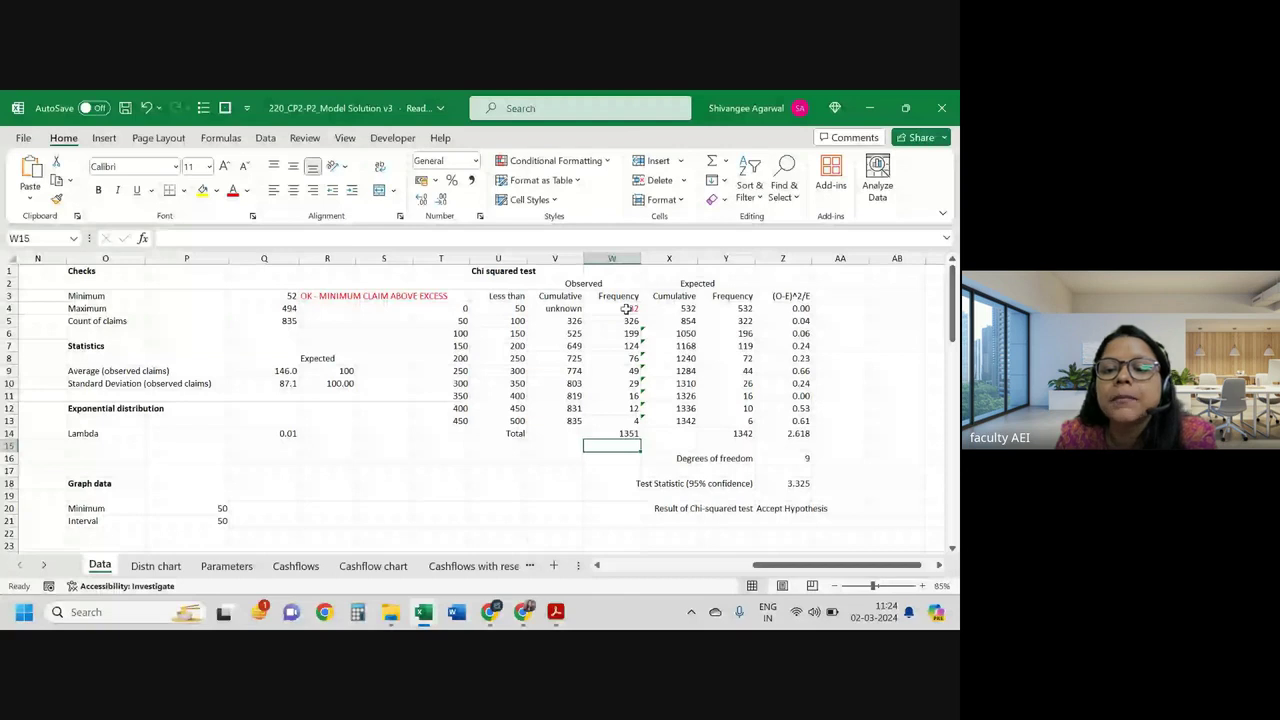
{"action": "left_click_drag", "start_coordinate": [626, 309], "coordinate": [612, 392]}
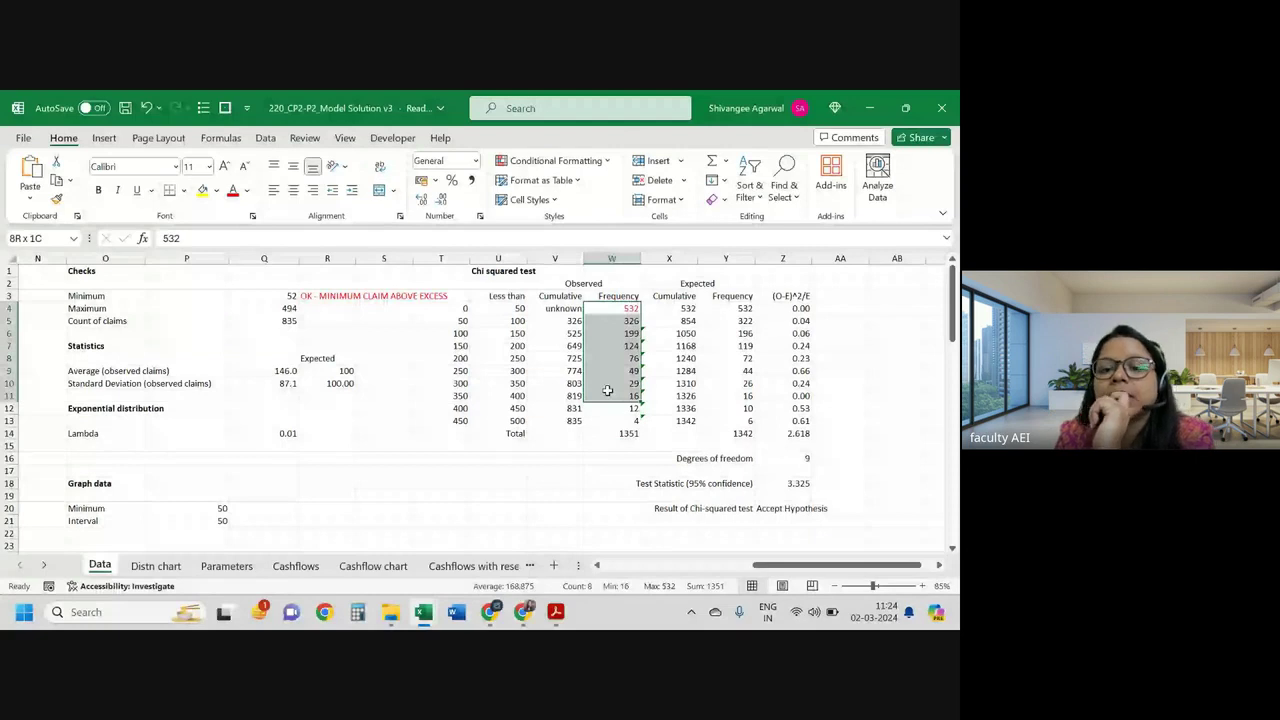
{"action": "left_click_drag", "start_coordinate": [607, 390], "coordinate": [607, 392]}
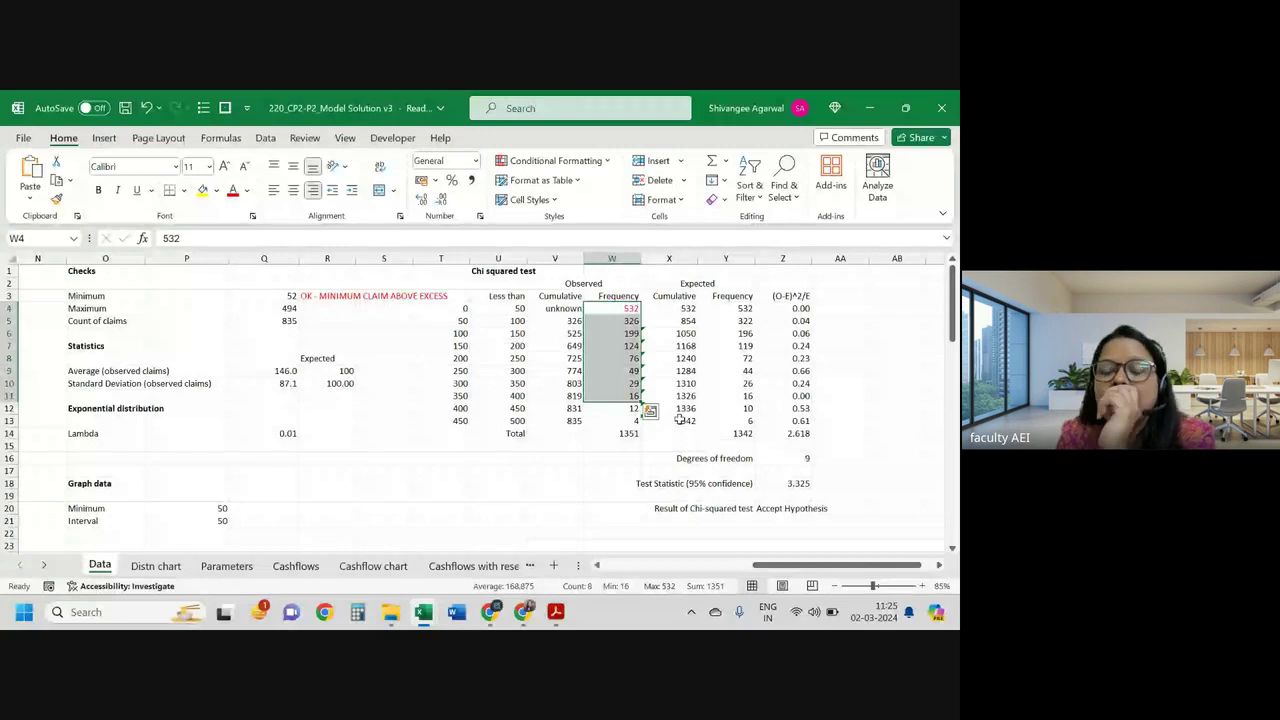
{"action": "left_click", "coordinate": [620, 433]}
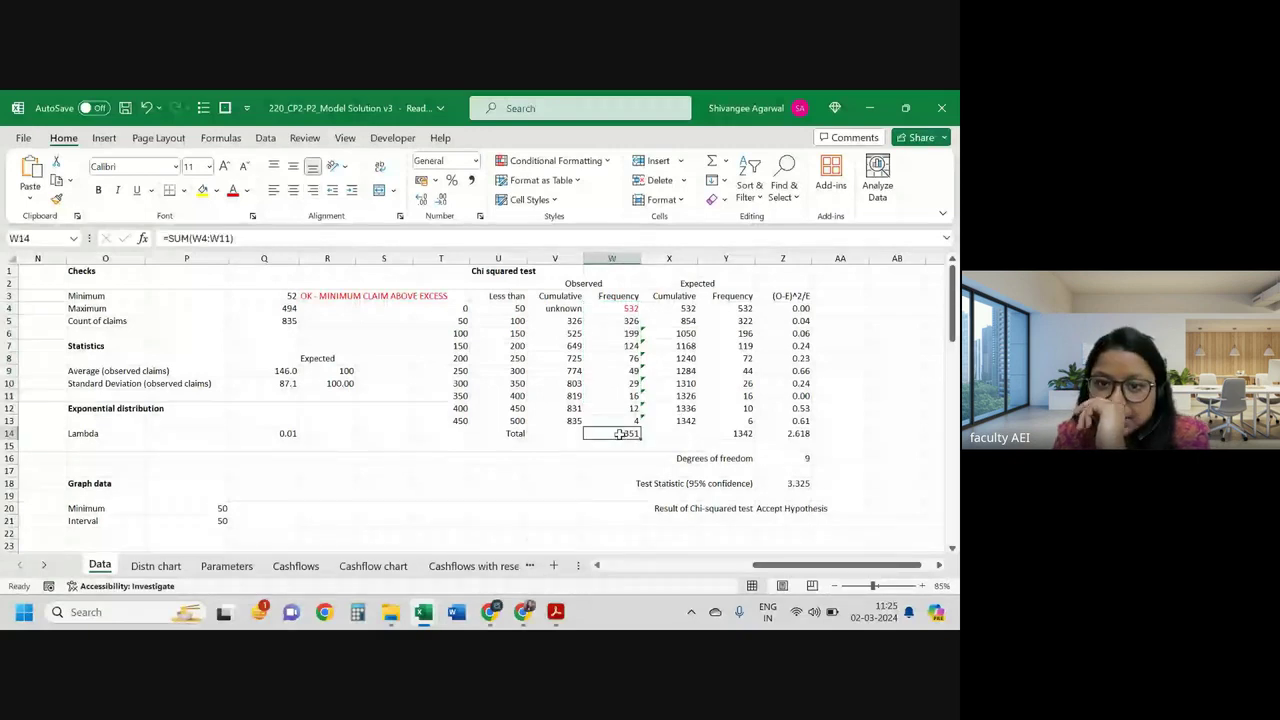
{"action": "left_click", "coordinate": [680, 308]}
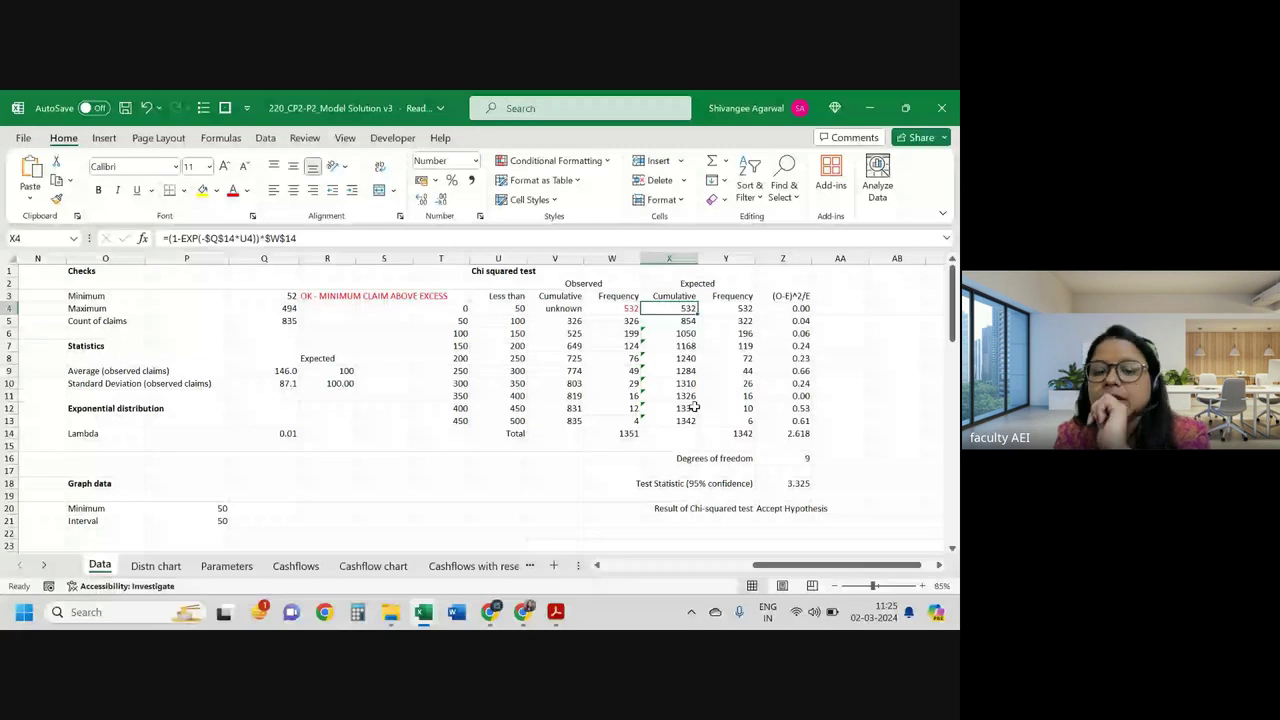
Step: Select page 9's 'Column V calculates…' sentence, then select X5:X6 in the workbook
{"action": "left_click", "coordinate": [546, 618]}
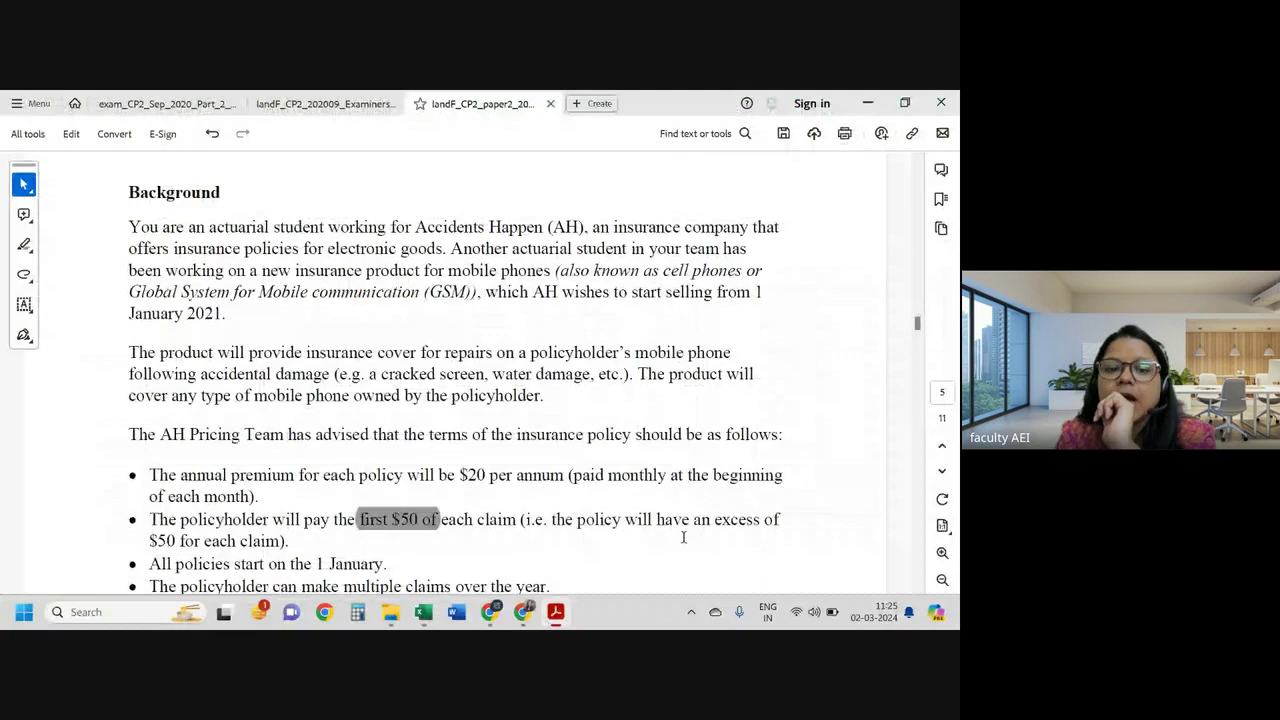
{"action": "scroll", "coordinate": [437, 480], "scroll_direction": "down", "scroll_amount": 15}
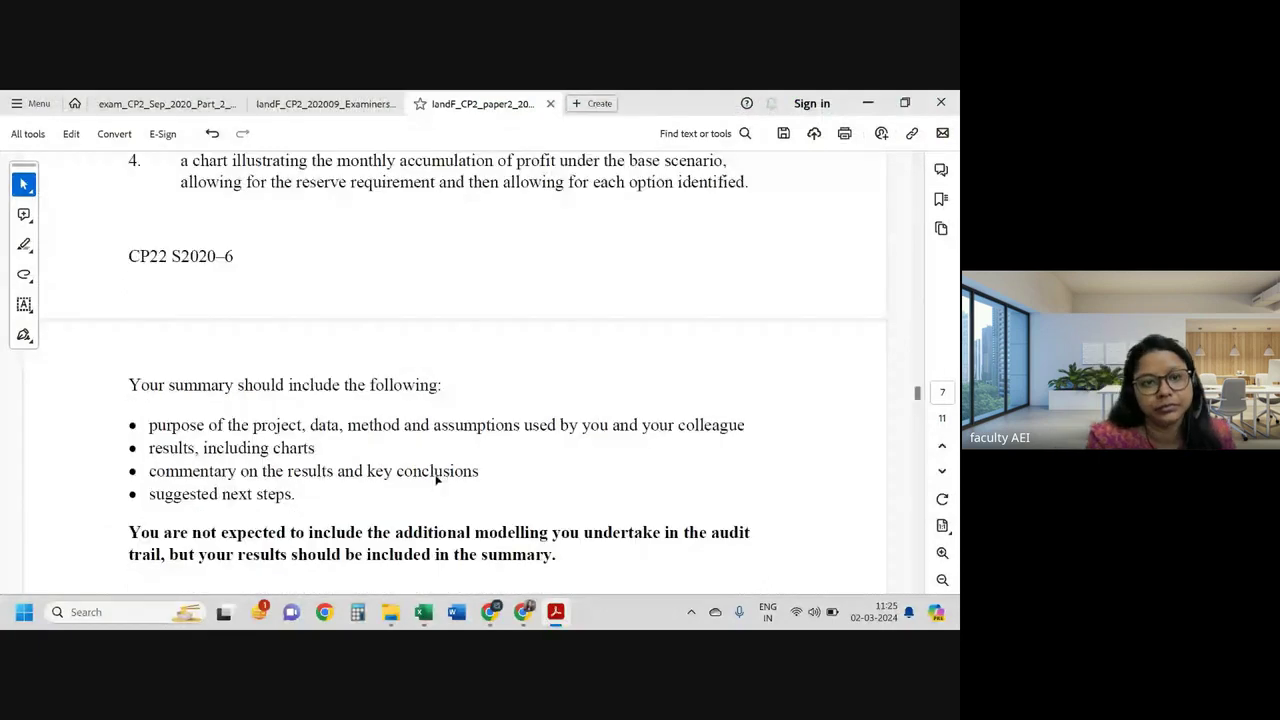
{"action": "scroll", "coordinate": [437, 480], "scroll_direction": "down", "scroll_amount": 10}
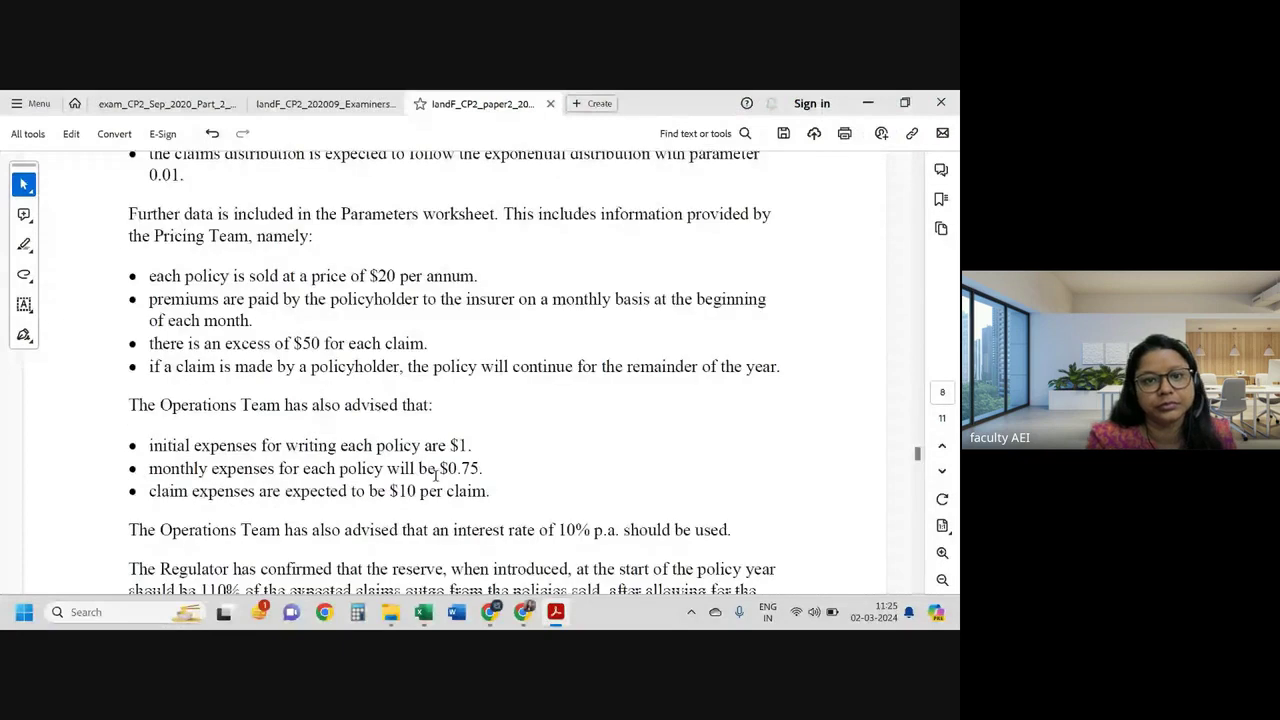
{"action": "scroll", "coordinate": [436, 476], "scroll_direction": "up", "scroll_amount": 3}
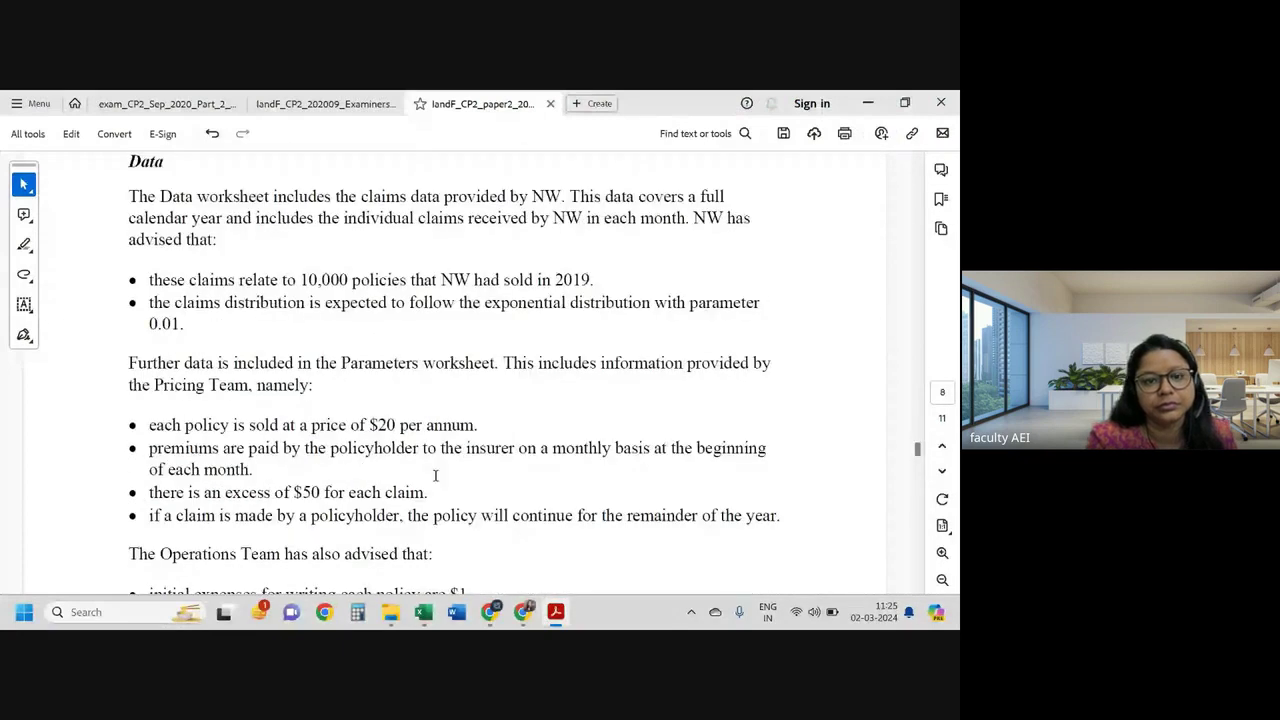
{"action": "scroll", "coordinate": [435, 476], "scroll_direction": "down", "scroll_amount": 3}
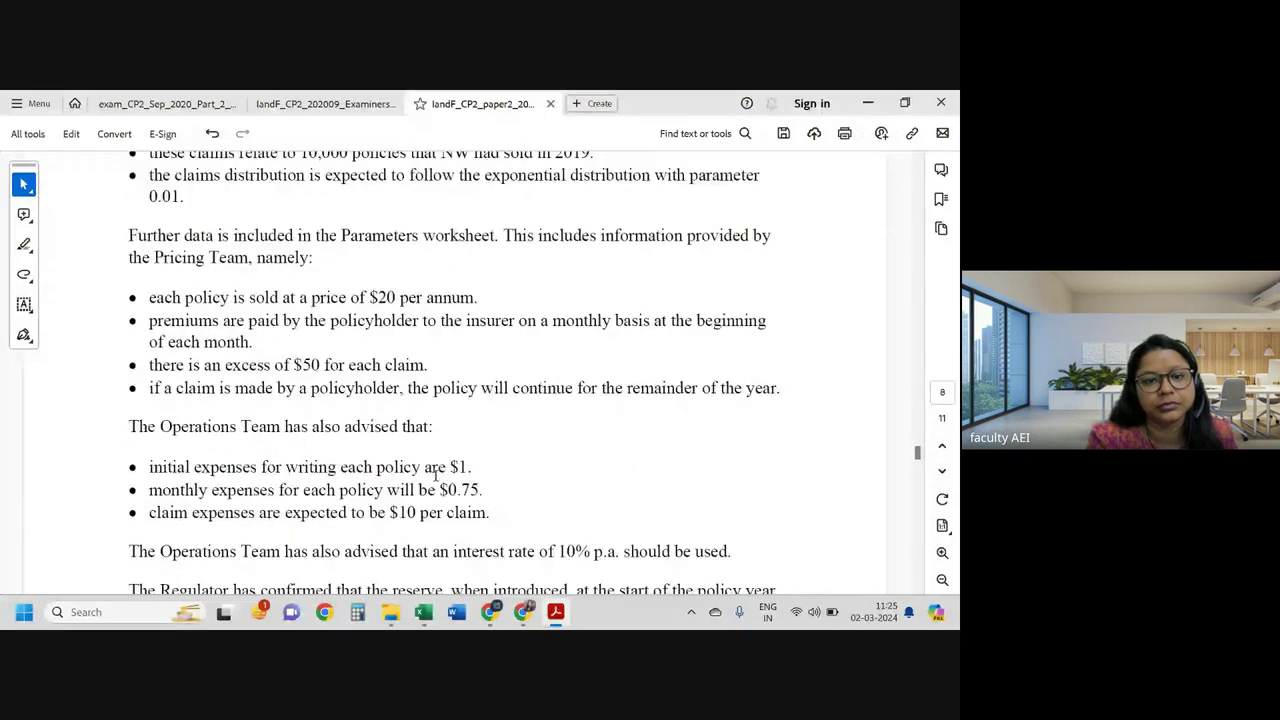
{"action": "scroll", "coordinate": [435, 476], "scroll_direction": "up", "scroll_amount": 3}
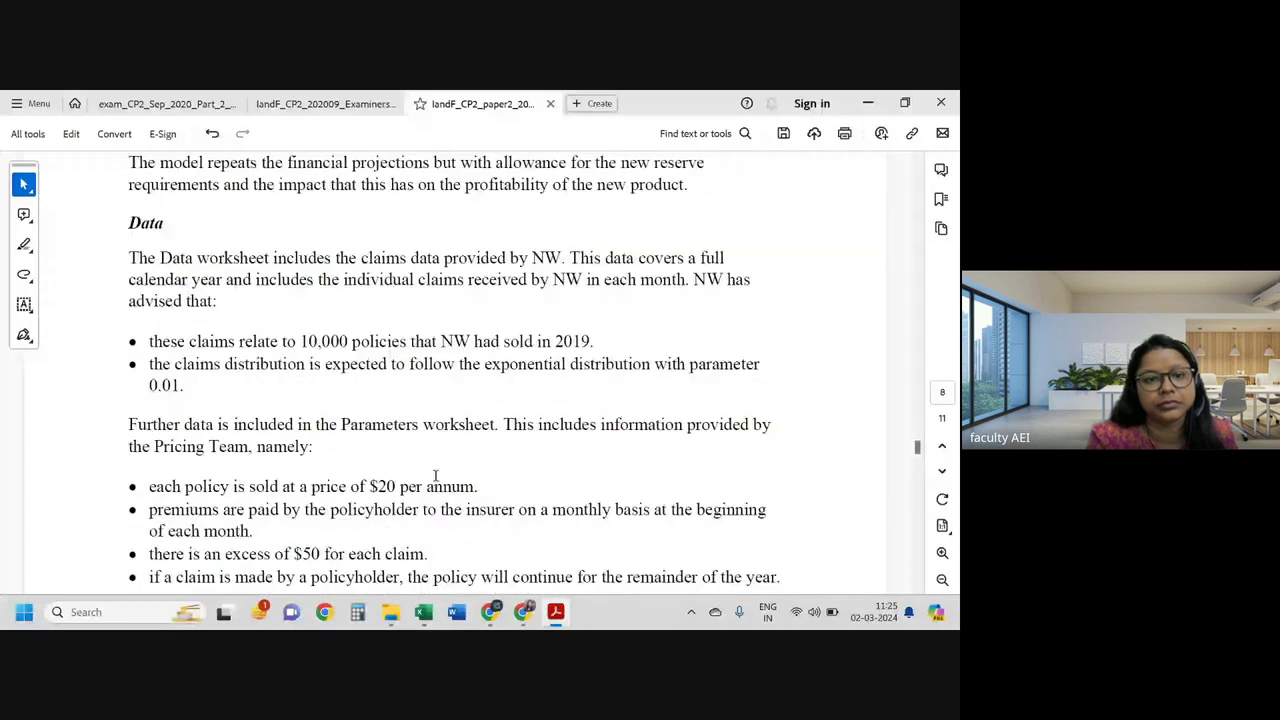
{"action": "scroll", "coordinate": [435, 476], "scroll_direction": "down", "scroll_amount": 5}
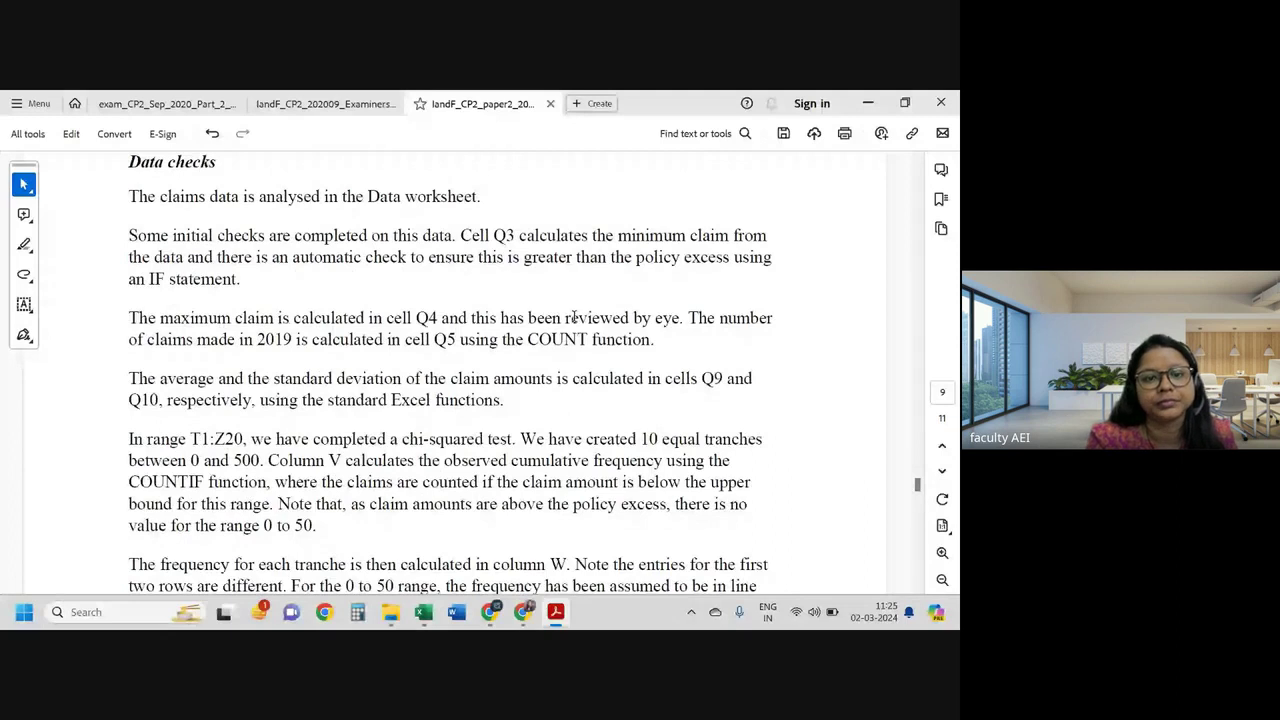
{"action": "scroll", "coordinate": [499, 366], "scroll_direction": "down", "scroll_amount": 1}
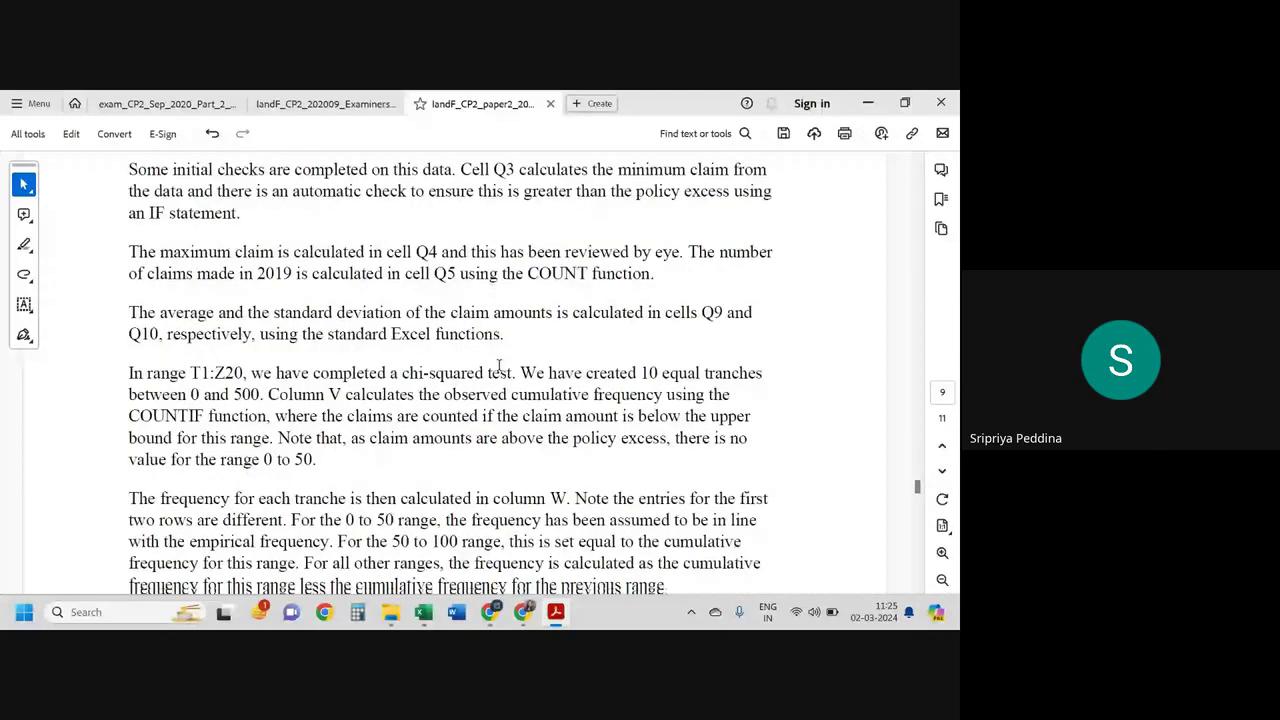
{"action": "scroll", "coordinate": [499, 366], "scroll_direction": "down", "scroll_amount": 3}
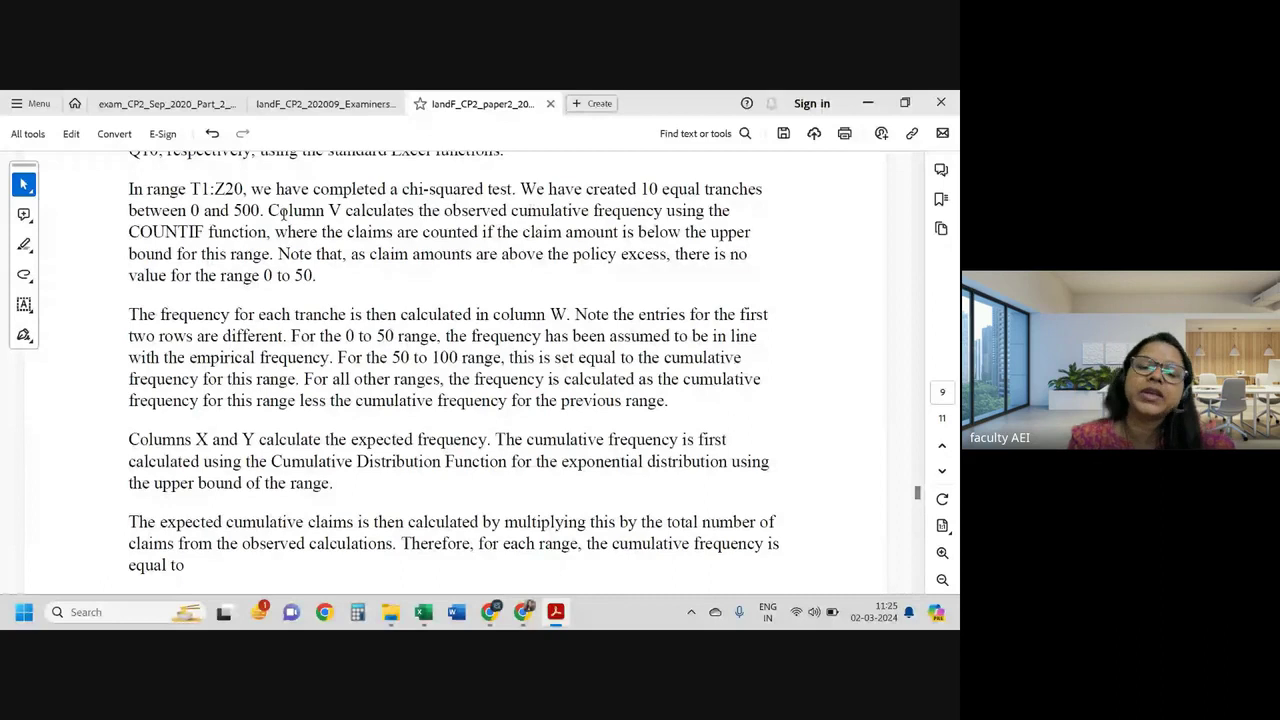
{"action": "left_click_drag", "start_coordinate": [268, 211], "coordinate": [577, 224]}
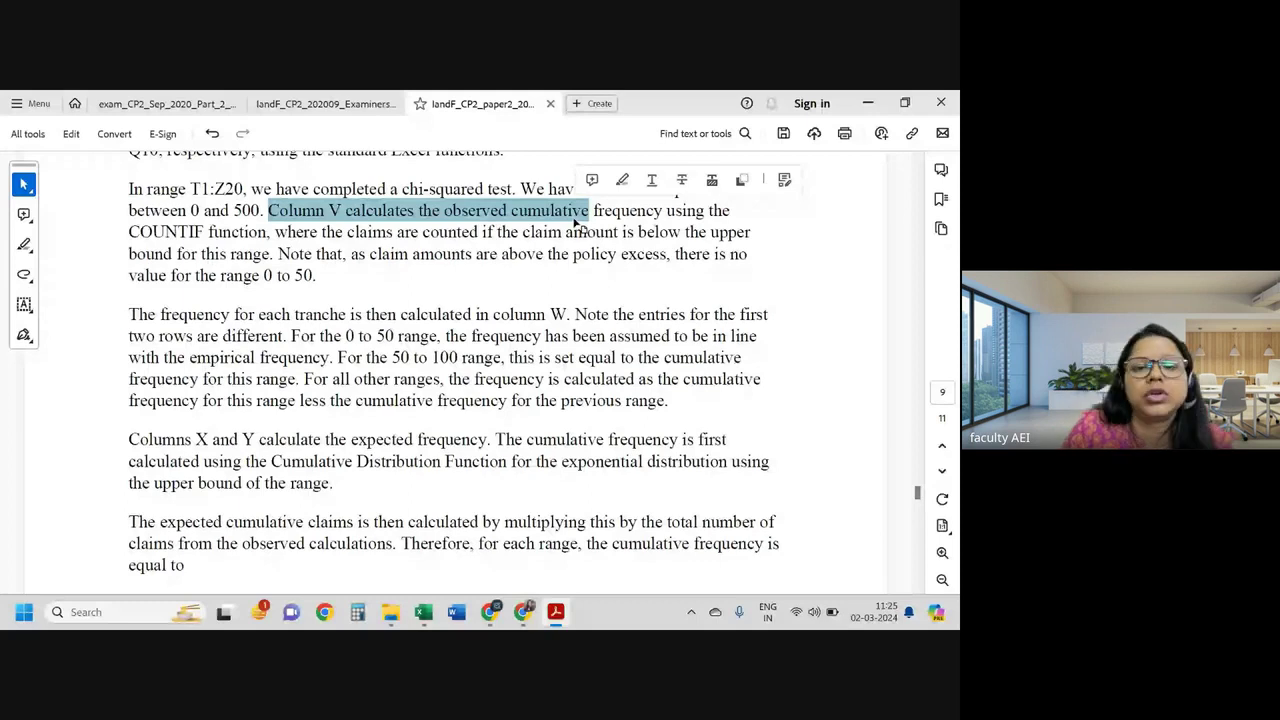
{"action": "key", "text": "alt+Tab"}
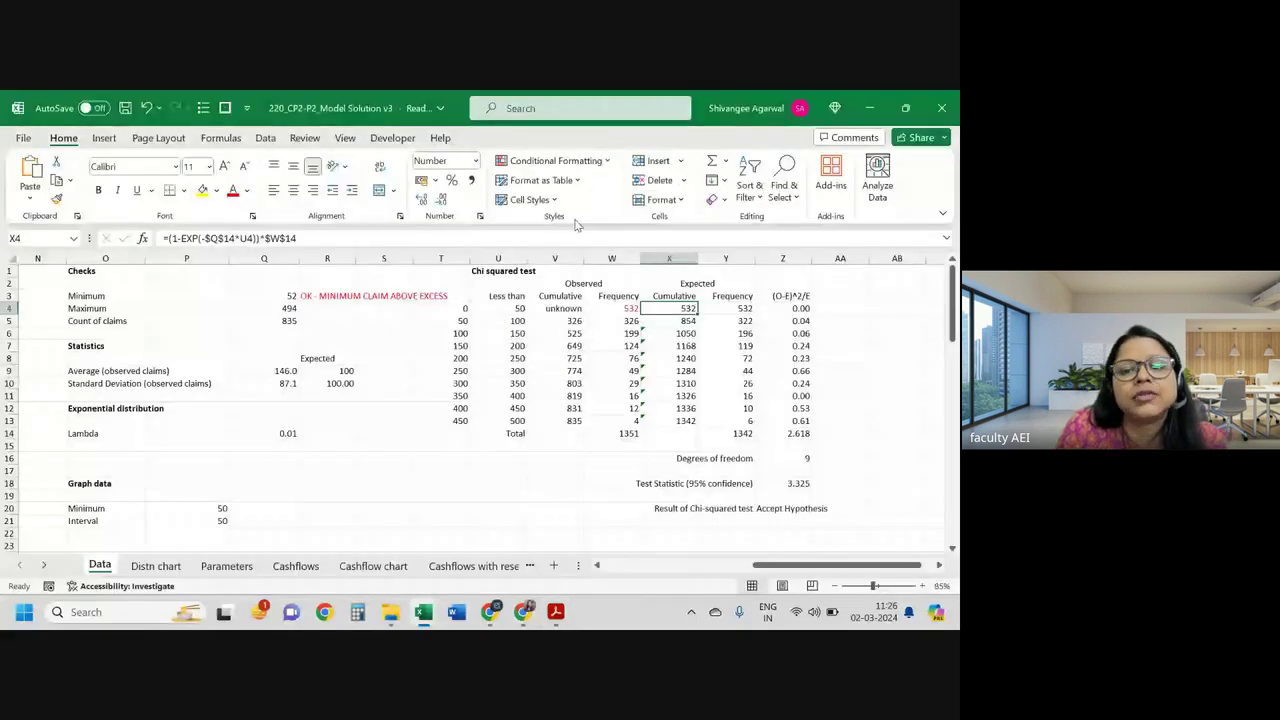
{"action": "left_click_drag", "start_coordinate": [685, 333], "coordinate": [685, 321]}
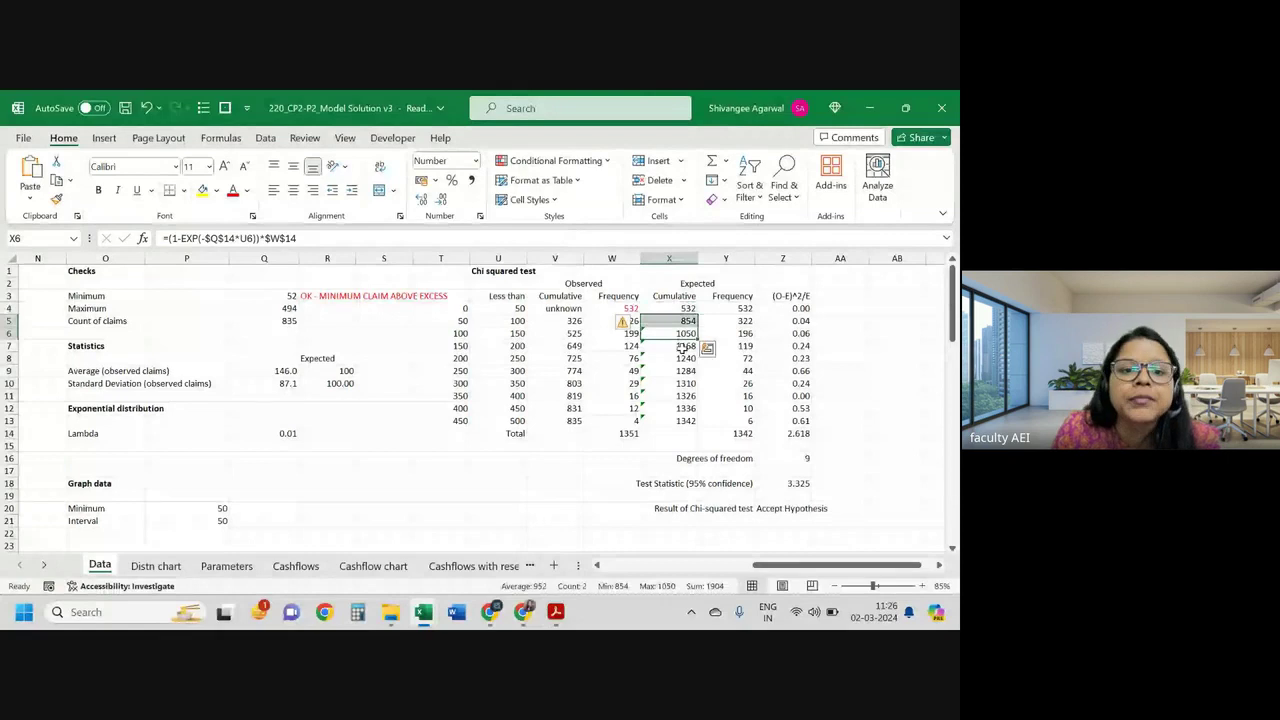
Step: Compare the PDF's policy-excess phrase with the observed frequency 532 in W4 and the V4 cumulative entry
{"action": "key", "text": "alt+Tab"}
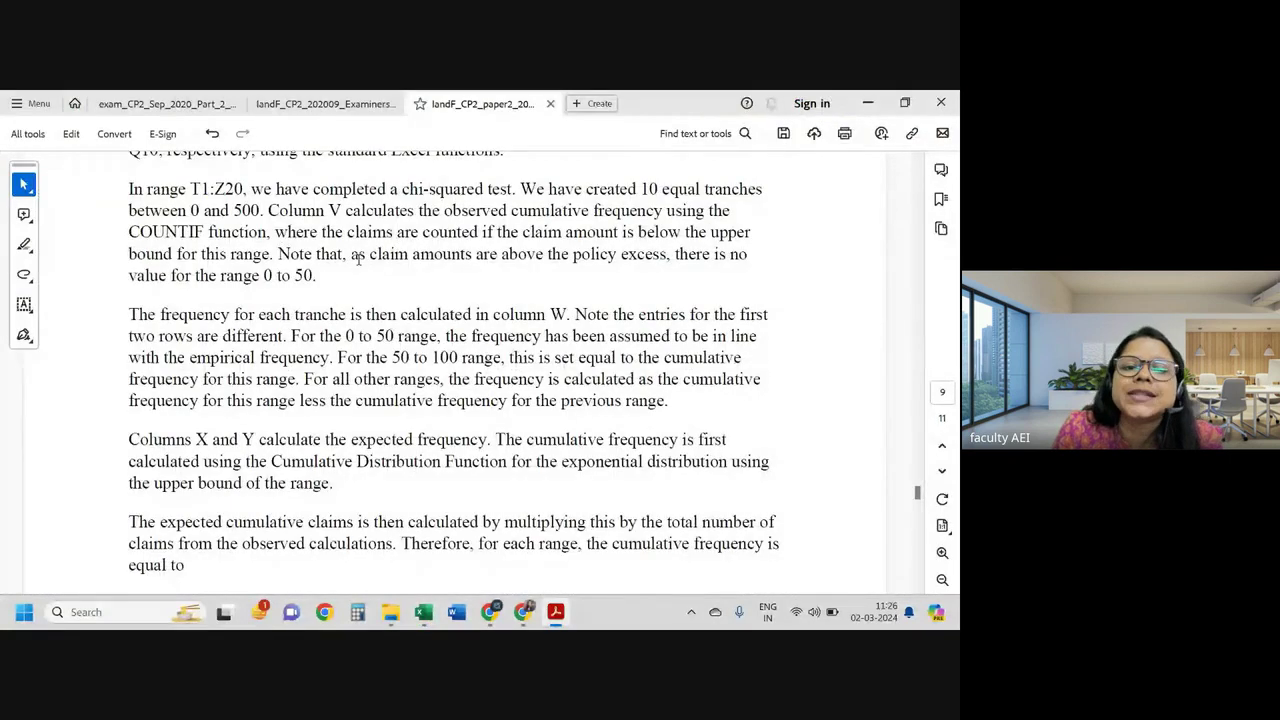
{"action": "left_click_drag", "start_coordinate": [357, 259], "coordinate": [656, 262]}
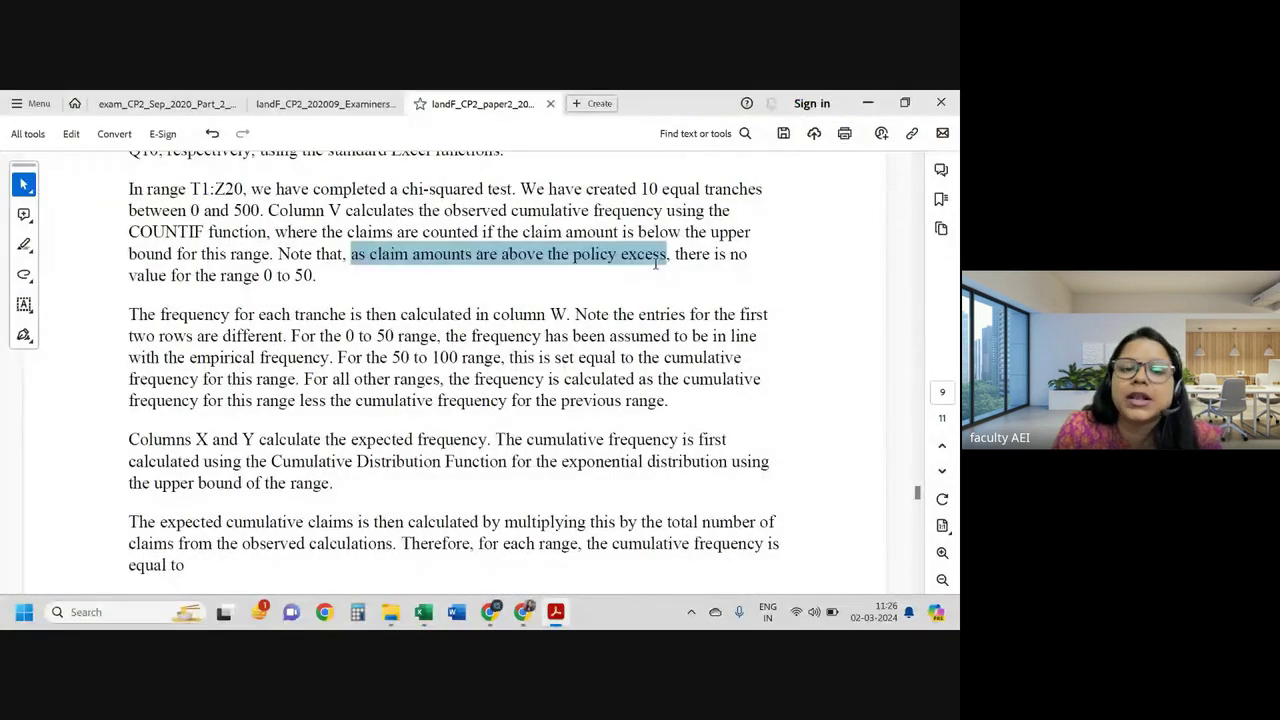
{"action": "key", "text": "alt+Tab"}
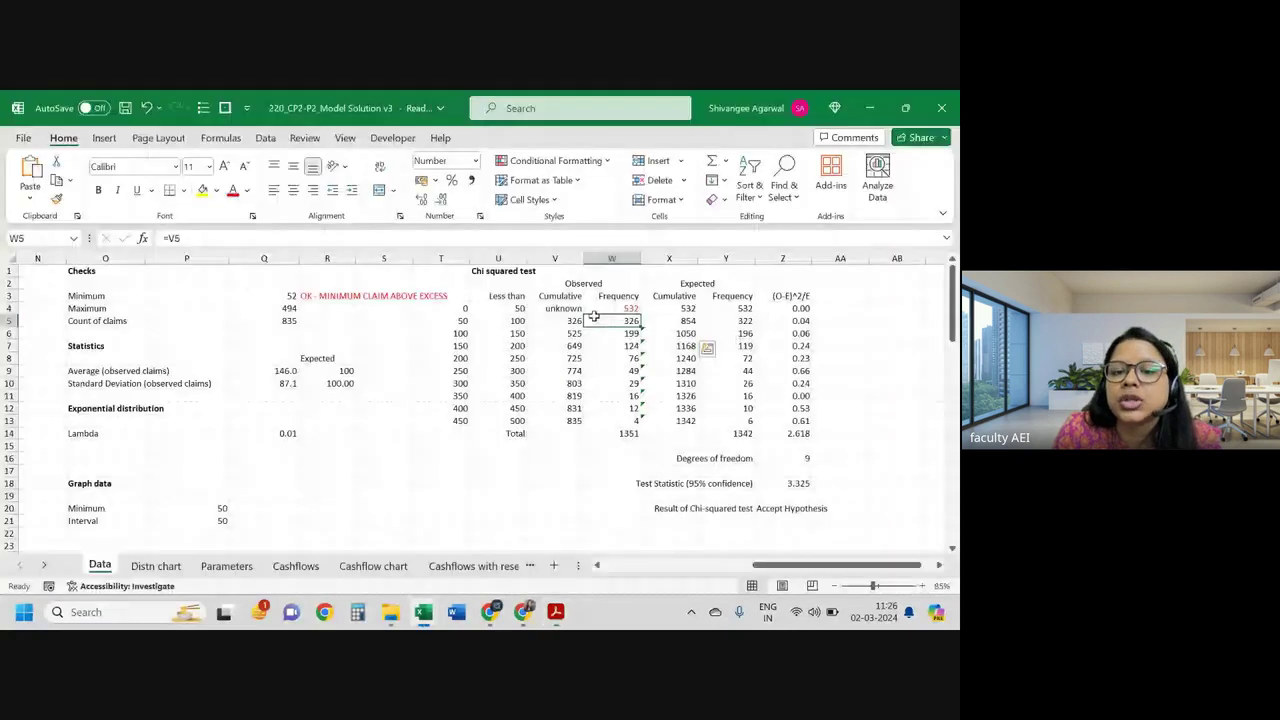
{"action": "key", "text": "Up"}
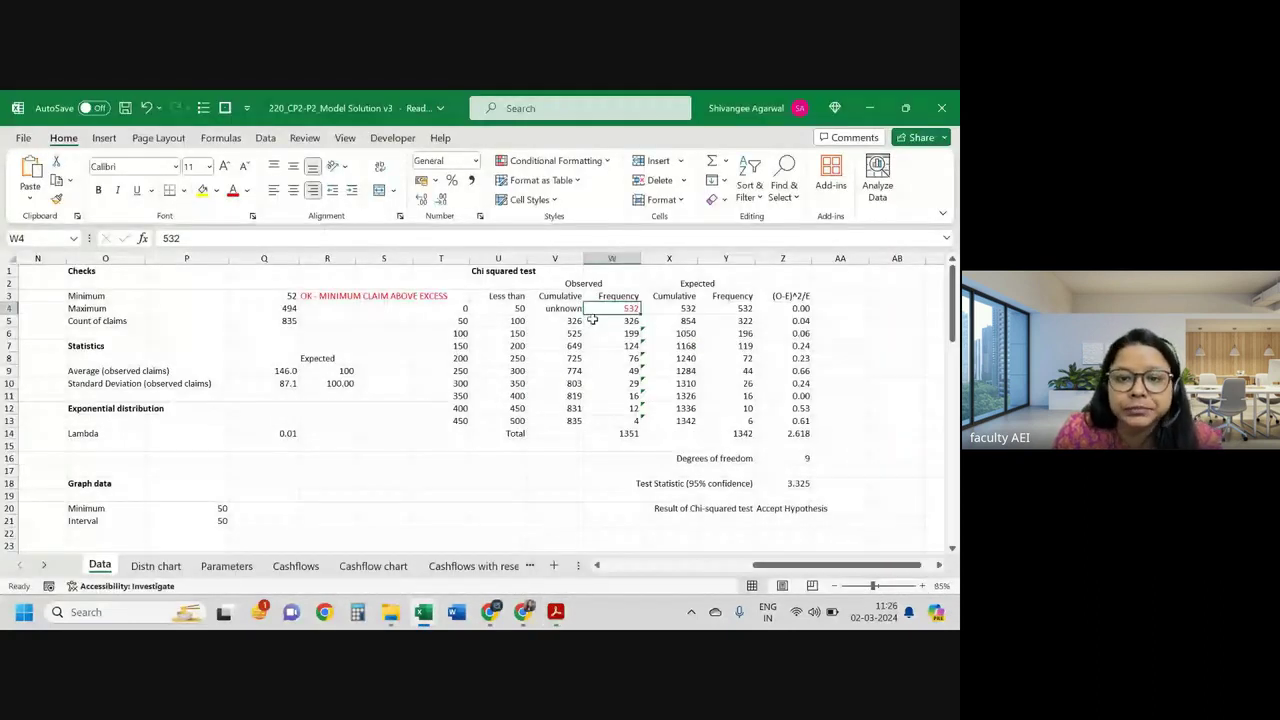
{"action": "key", "text": "Left"}
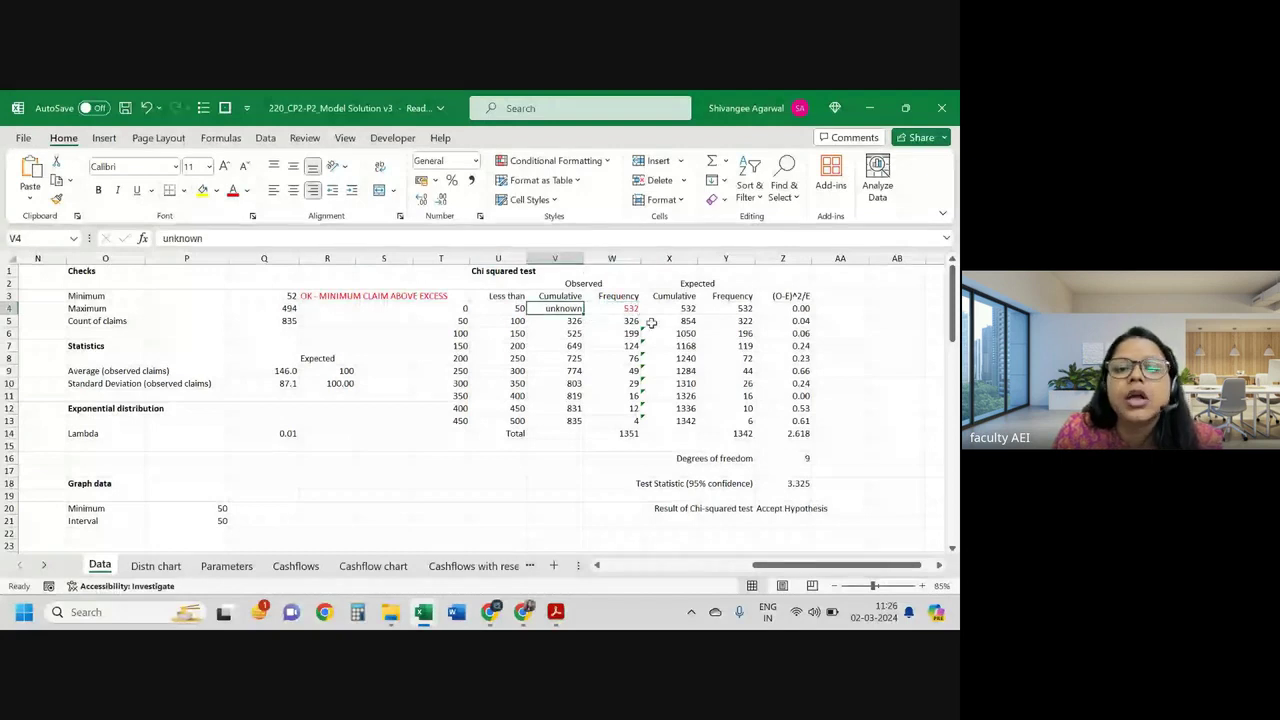
Step: Select the PDF note that the first two rows differ and the word 'empirical'
{"action": "key", "text": "alt+Tab"}
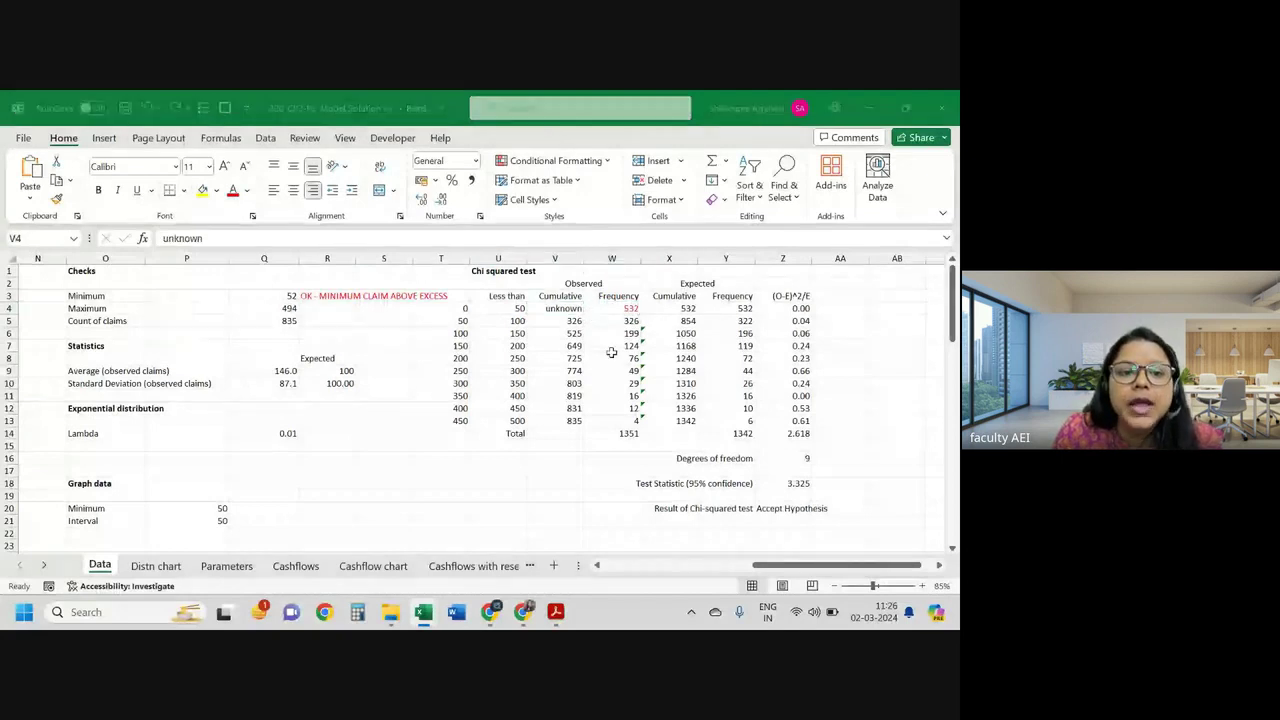
{"action": "scroll", "coordinate": [216, 254], "scroll_direction": "down", "scroll_amount": 1}
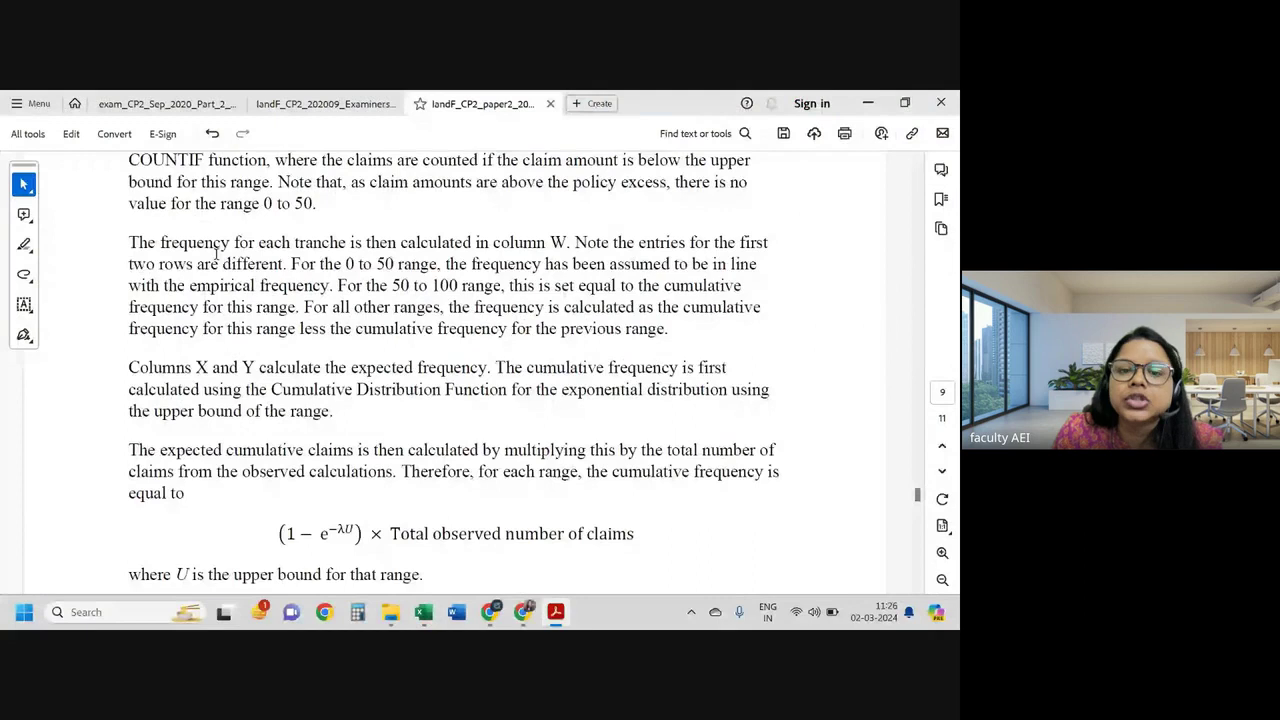
{"action": "key", "text": "alt+Tab"}
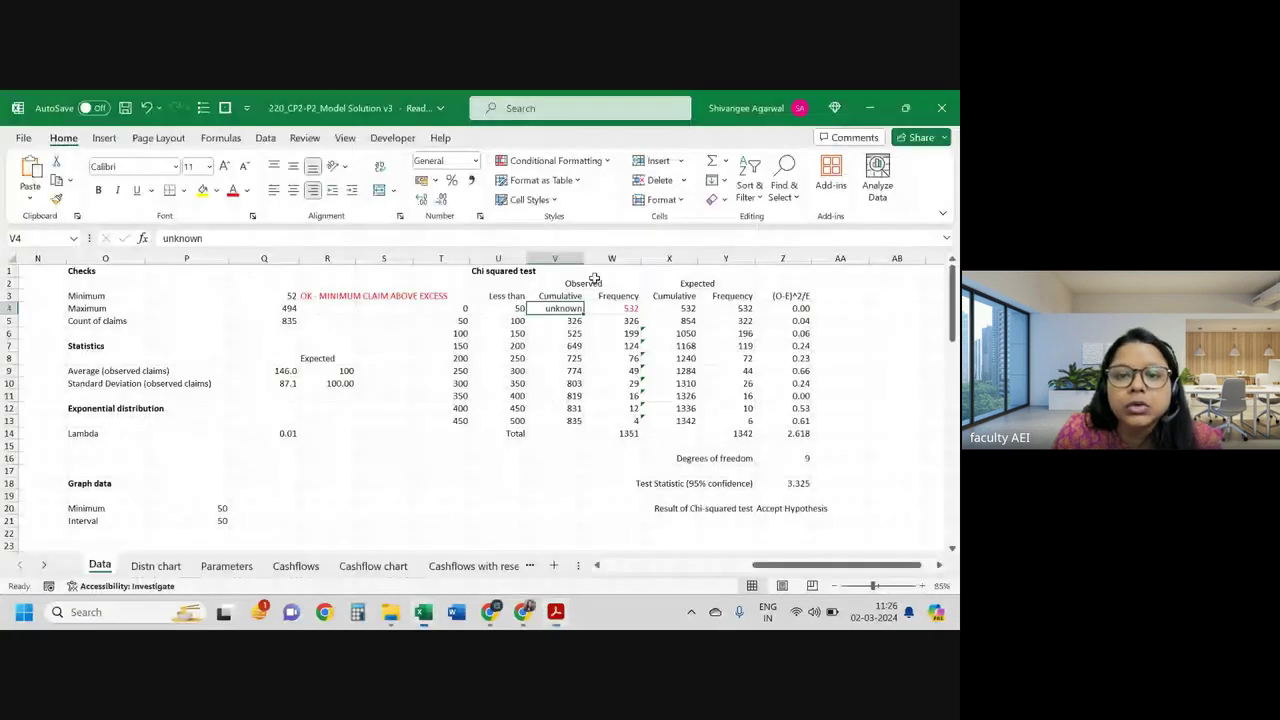
{"action": "key", "text": "alt+Tab"}
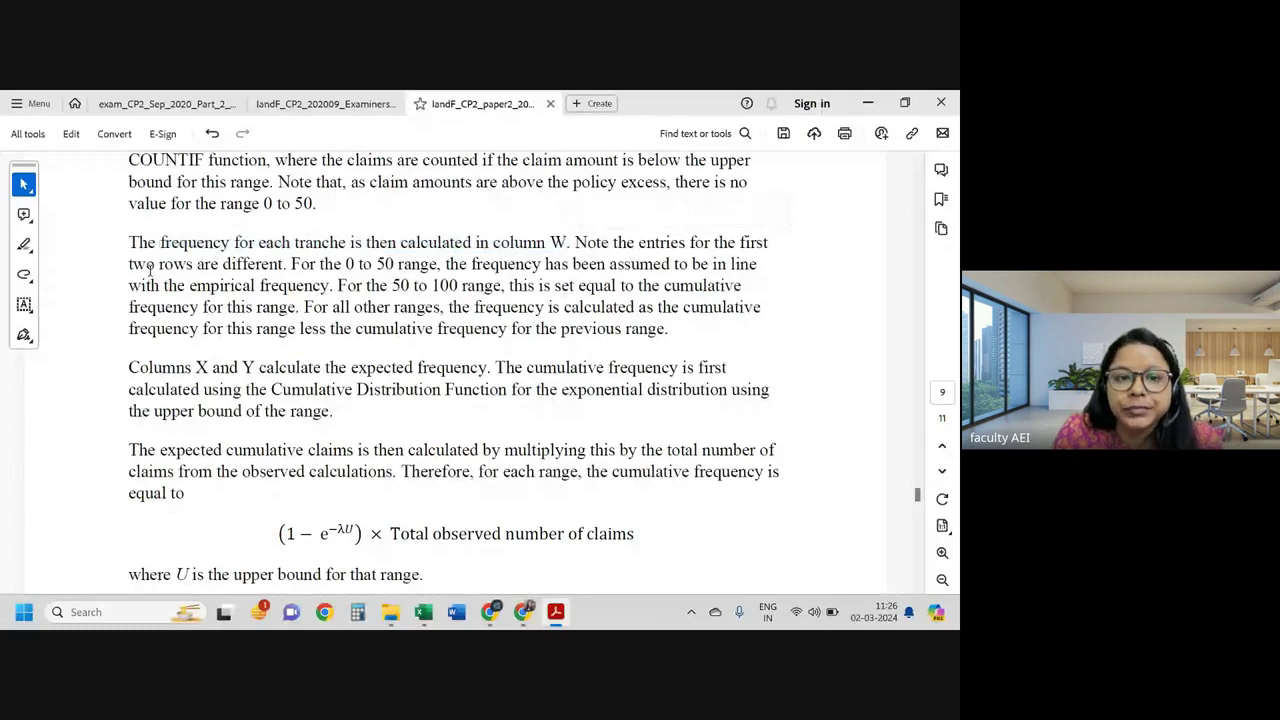
{"action": "left_click_drag", "start_coordinate": [157, 263], "coordinate": [734, 264]}
{"action": "left_click_drag", "start_coordinate": [189, 285], "coordinate": [259, 285]}
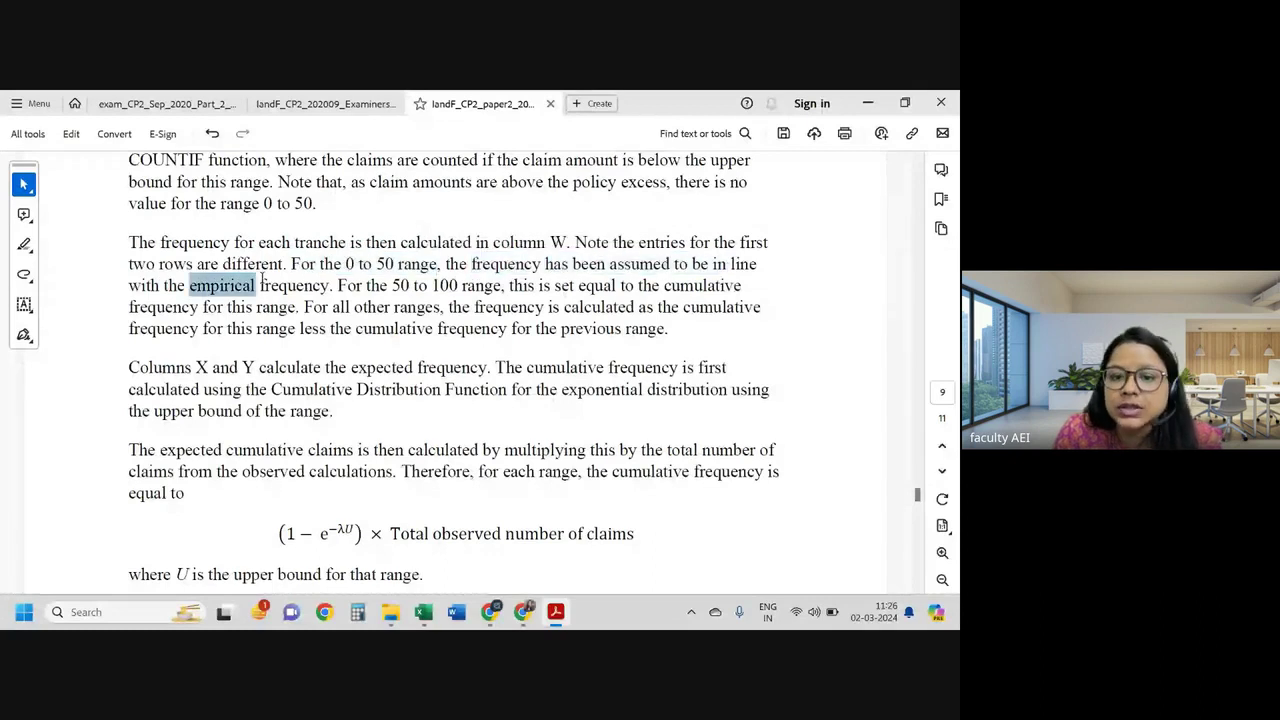
Step: Check the expected cumulative formula in X4 against the explanation on page 9
{"action": "key", "text": "alt+Tab"}
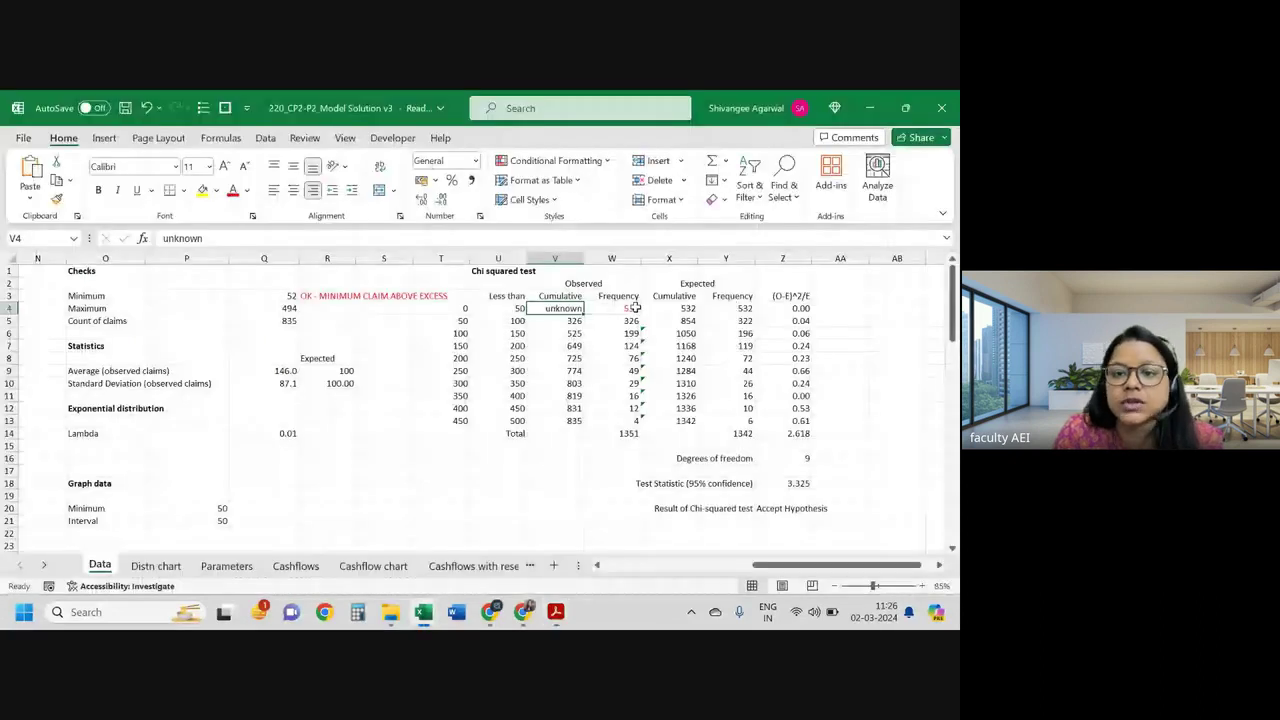
{"action": "key", "text": "Right"}
{"action": "key", "text": "Right"}
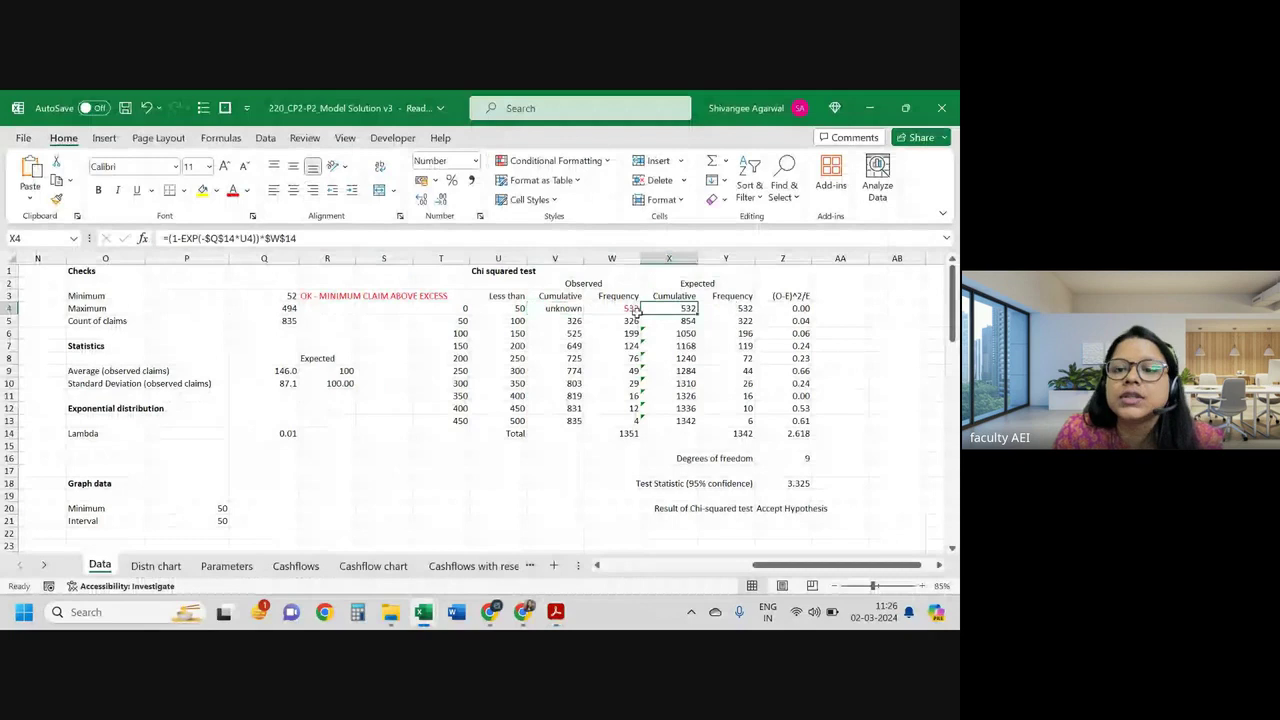
{"action": "key", "text": "Right"}
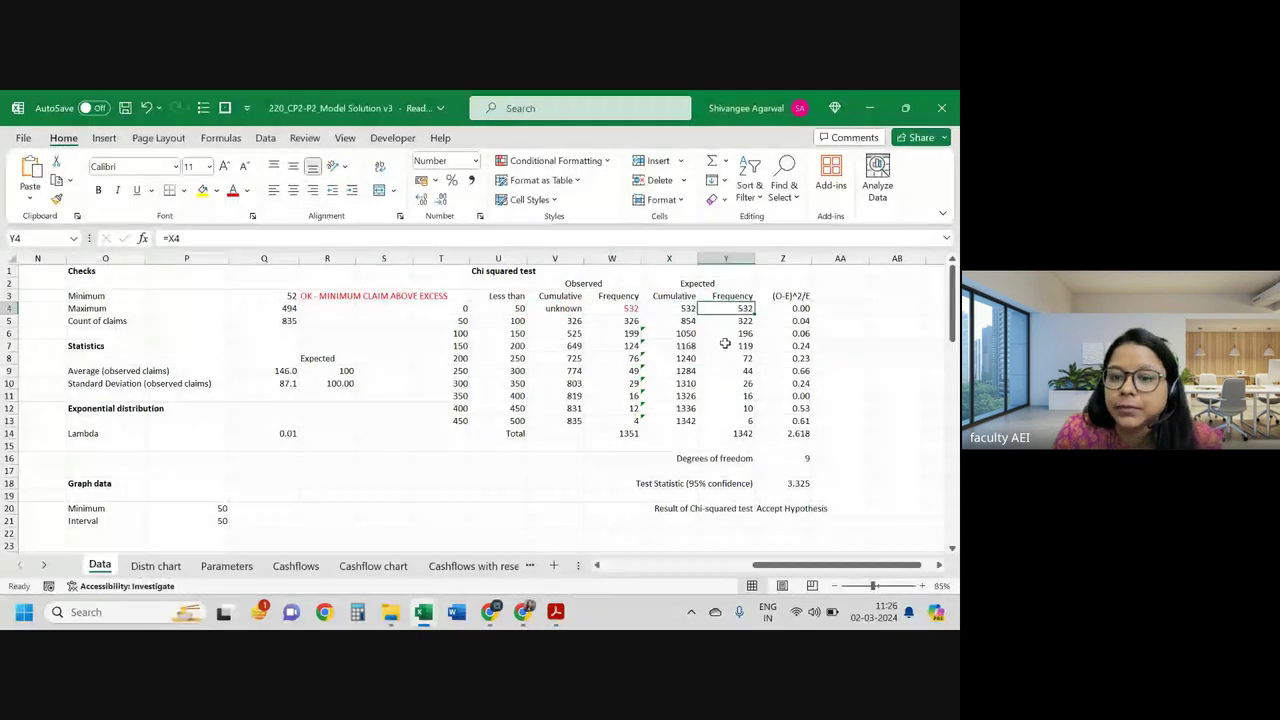
{"action": "key", "text": "alt+Tab"}
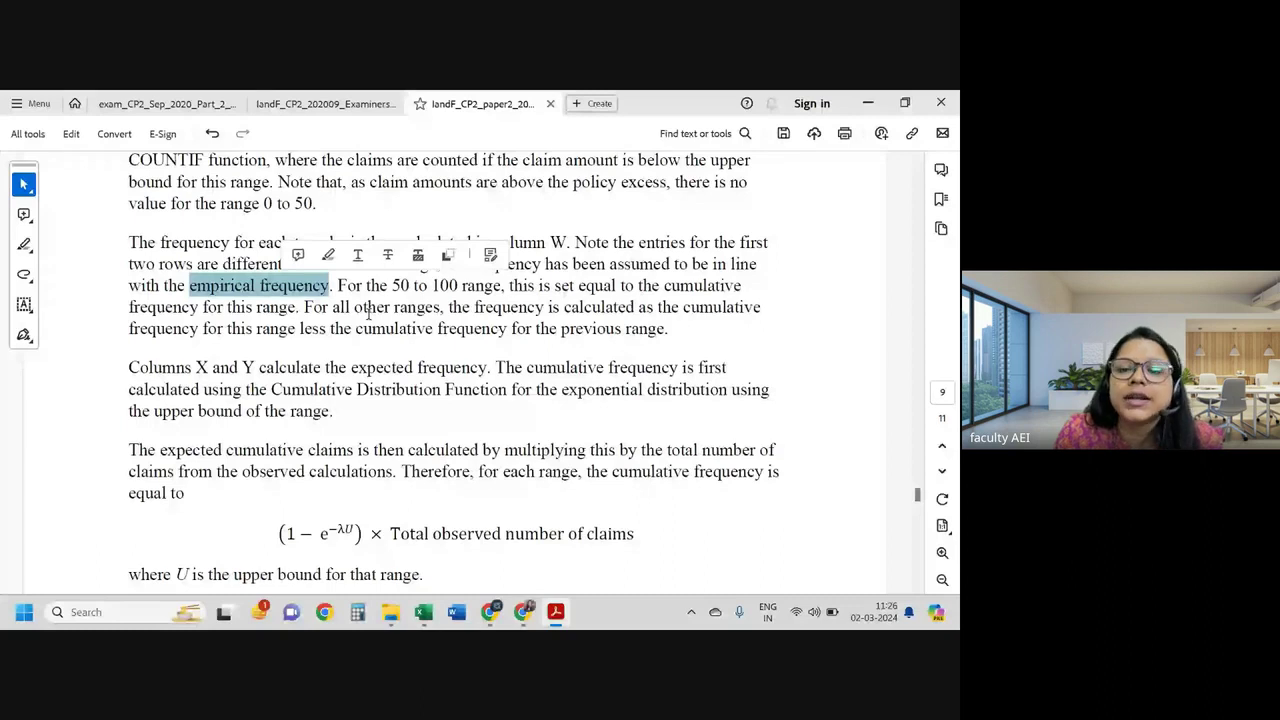
Step: Select the phrases about all other ranges and frequency as the cumulative difference
{"action": "left_click_drag", "start_coordinate": [332, 307], "coordinate": [545, 309]}
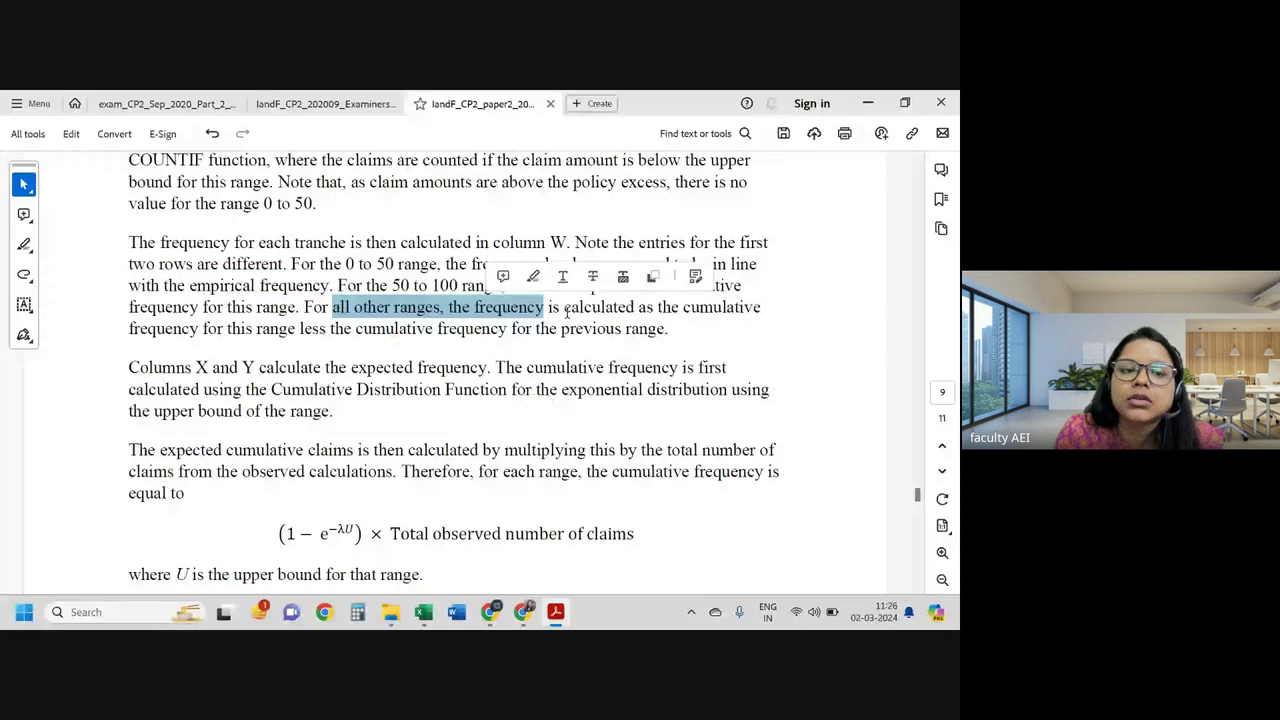
{"action": "triple_click", "coordinate": [633, 330]}
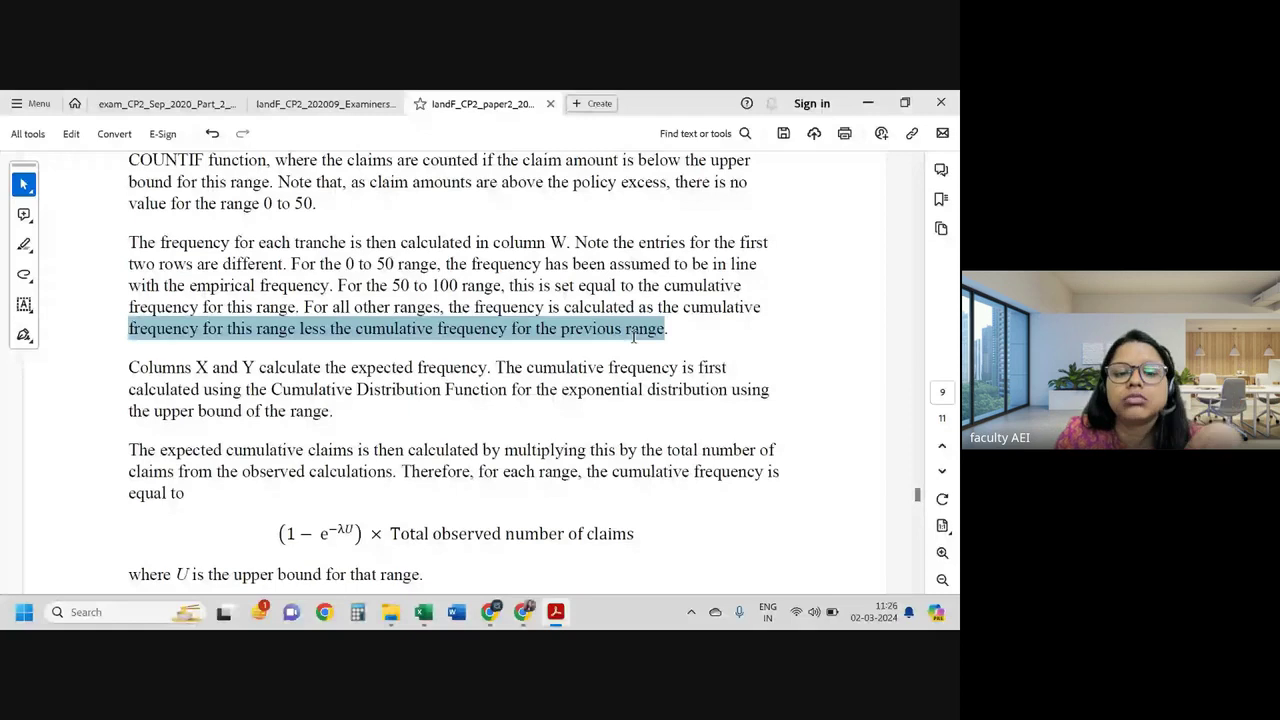
{"action": "scroll", "coordinate": [470, 351], "scroll_direction": "down", "scroll_amount": 3}
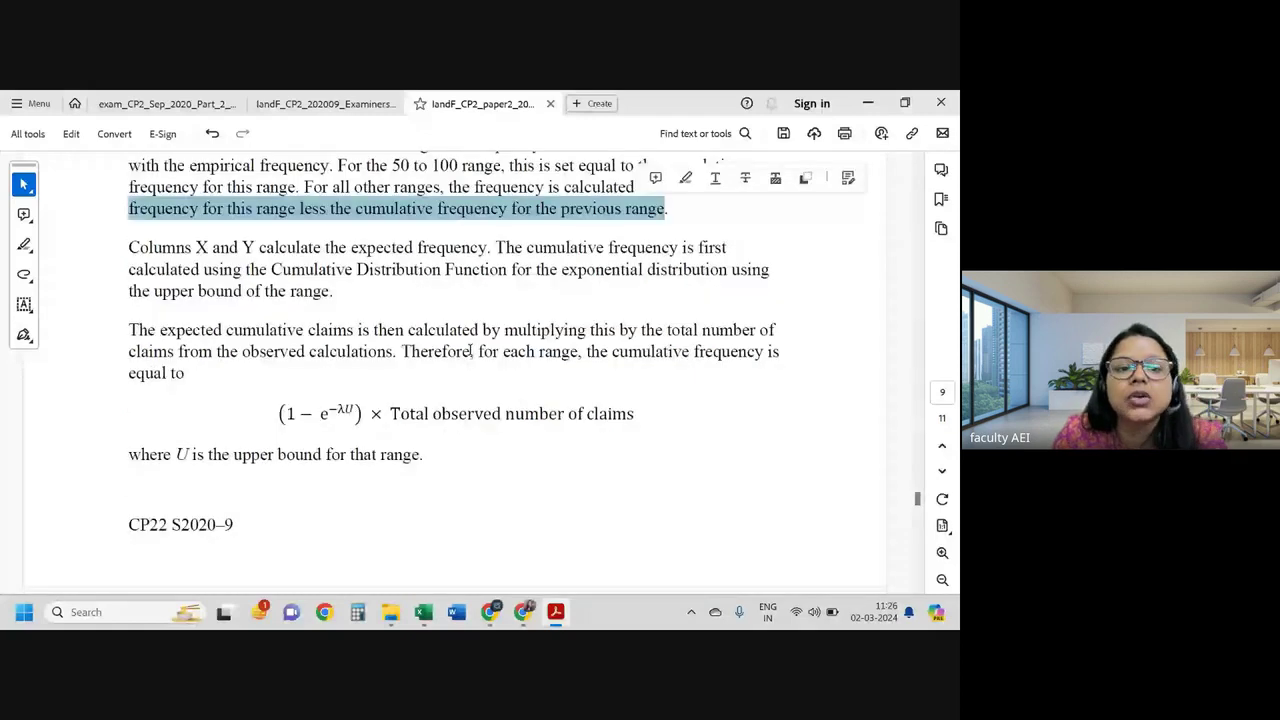
{"action": "left_click_drag", "start_coordinate": [487, 247], "coordinate": [322, 247]}
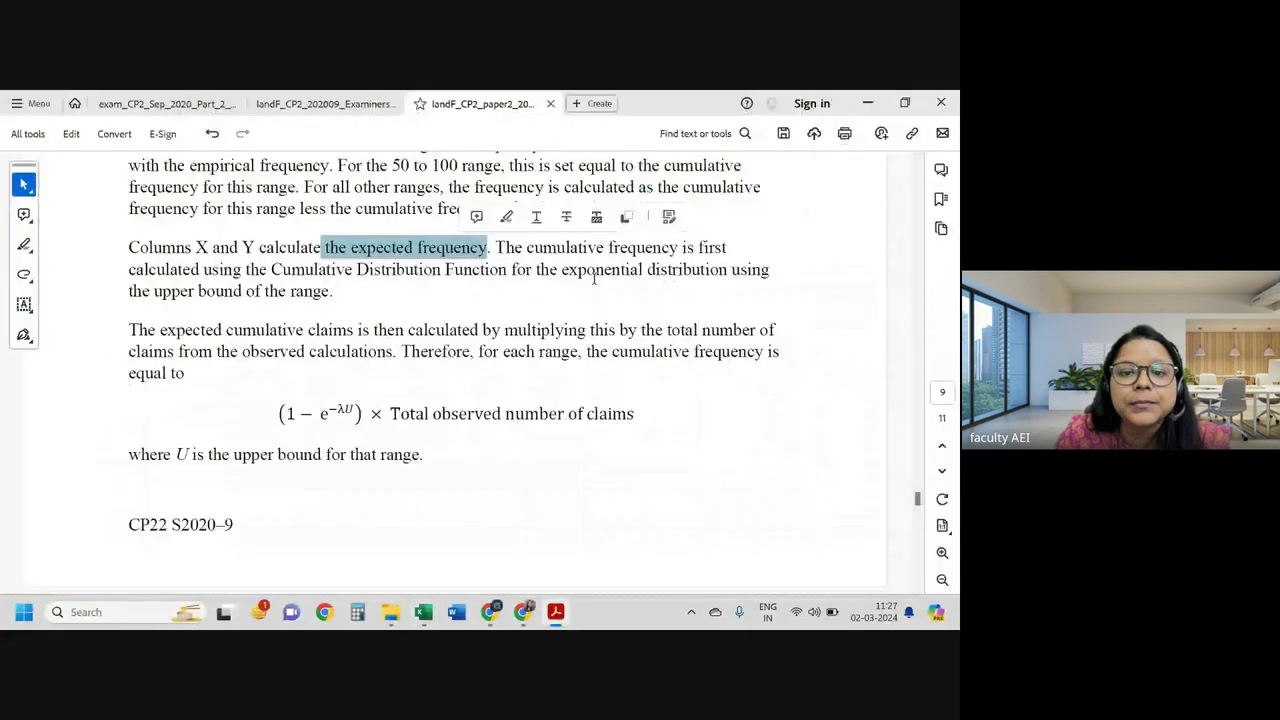
{"action": "left_click", "coordinate": [570, 251]}
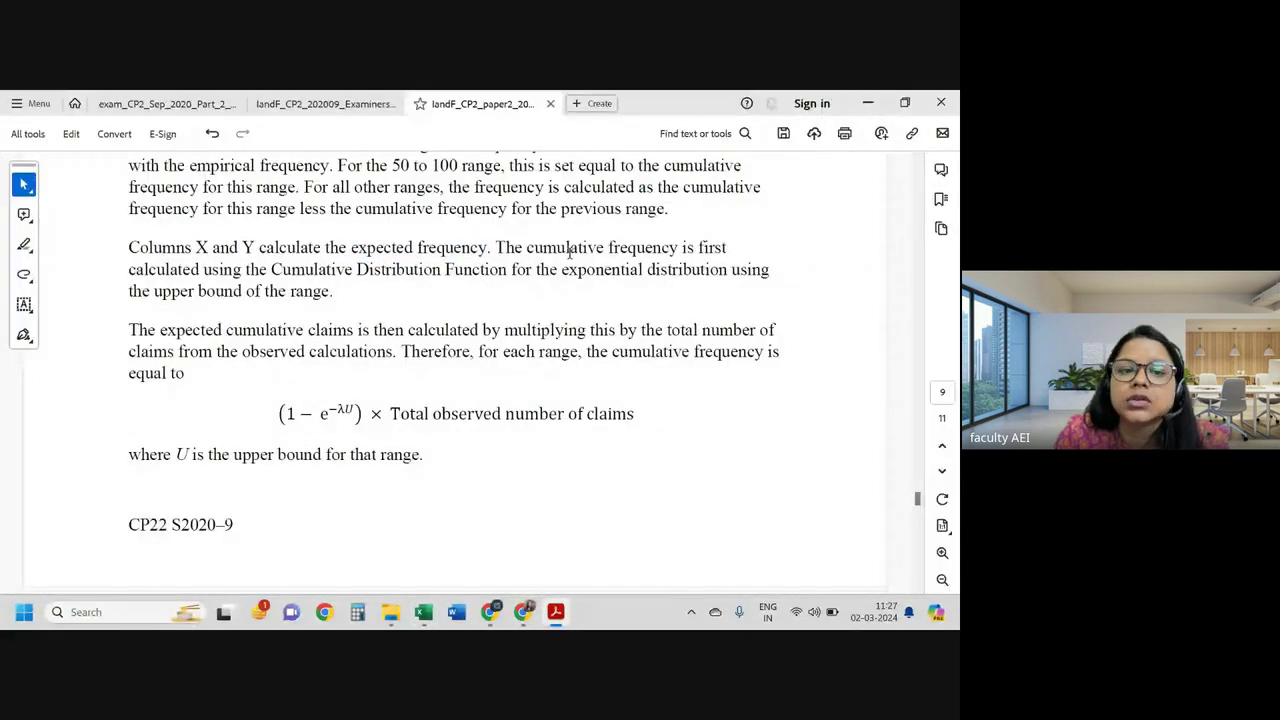
Step: Mark the sentence on computing cumulative frequency and the phrase 'Cumulative Distribution Function'
{"action": "left_click_drag", "start_coordinate": [627, 247], "coordinate": [557, 269]}
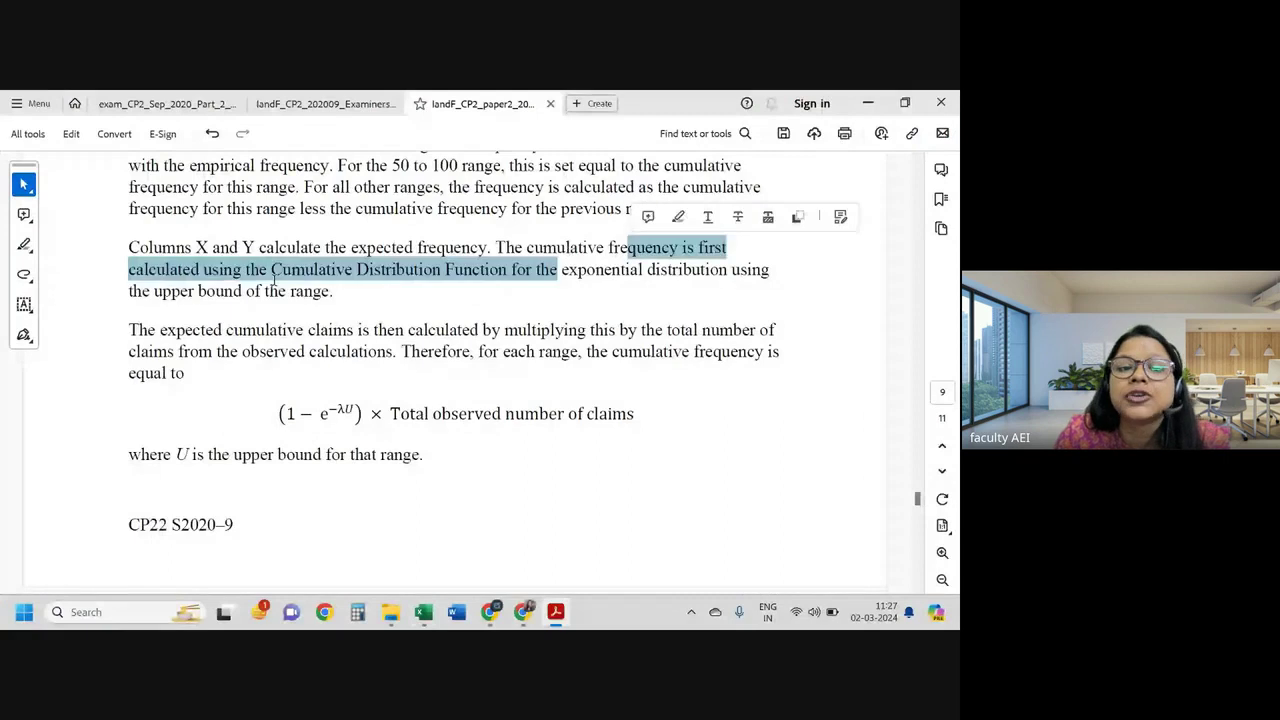
{"action": "left_click_drag", "start_coordinate": [272, 270], "coordinate": [507, 269]}
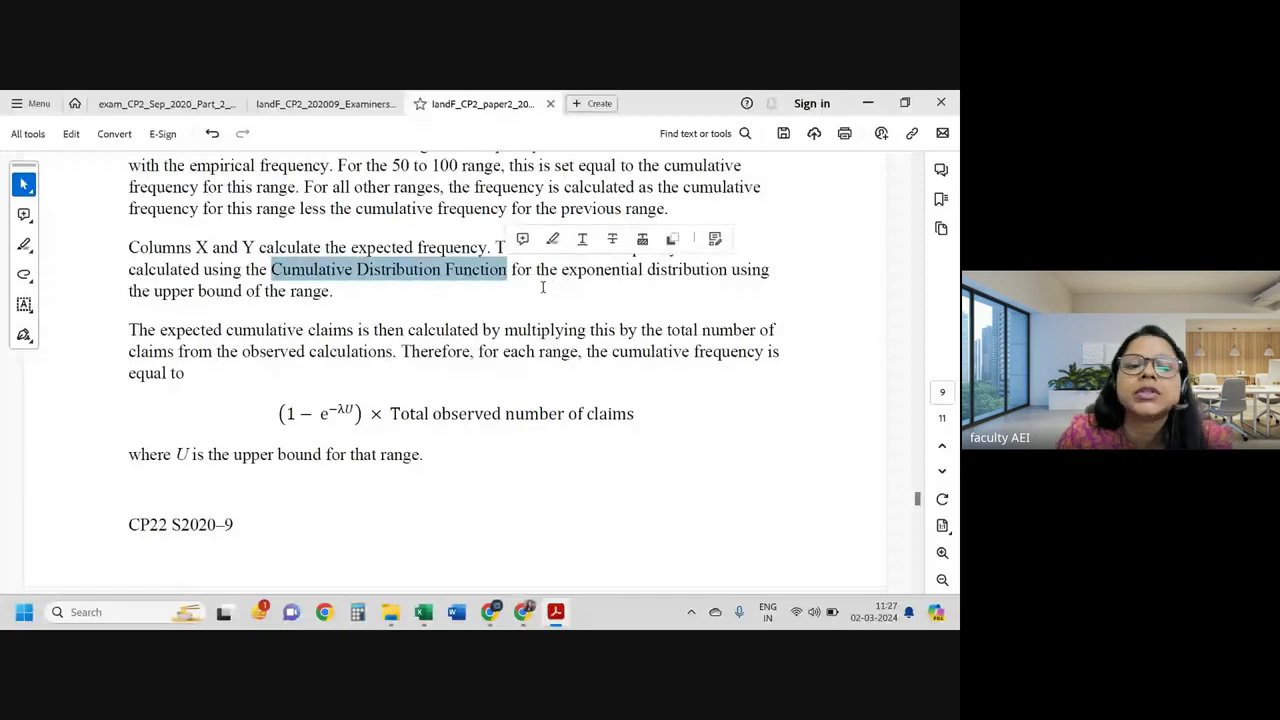
{"action": "left_click_drag", "start_coordinate": [160, 330], "coordinate": [303, 330]}
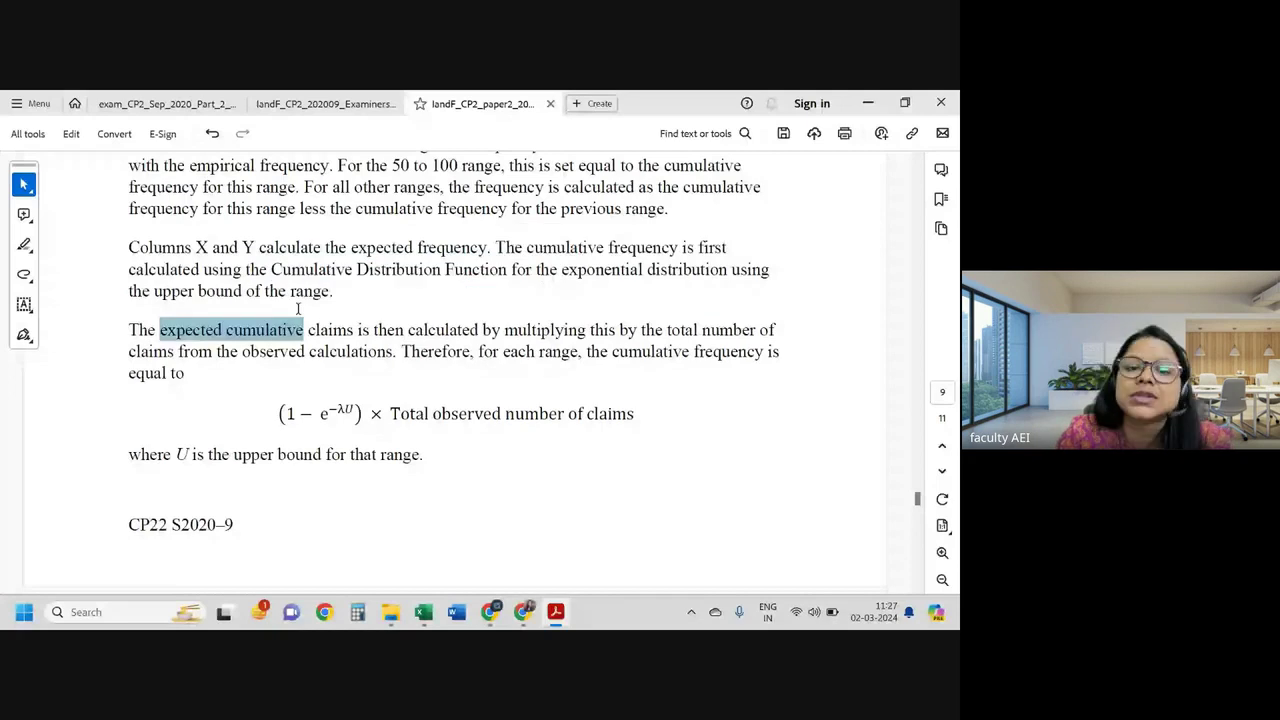
{"action": "scroll", "coordinate": [393, 267], "scroll_direction": "down", "scroll_amount": 1}
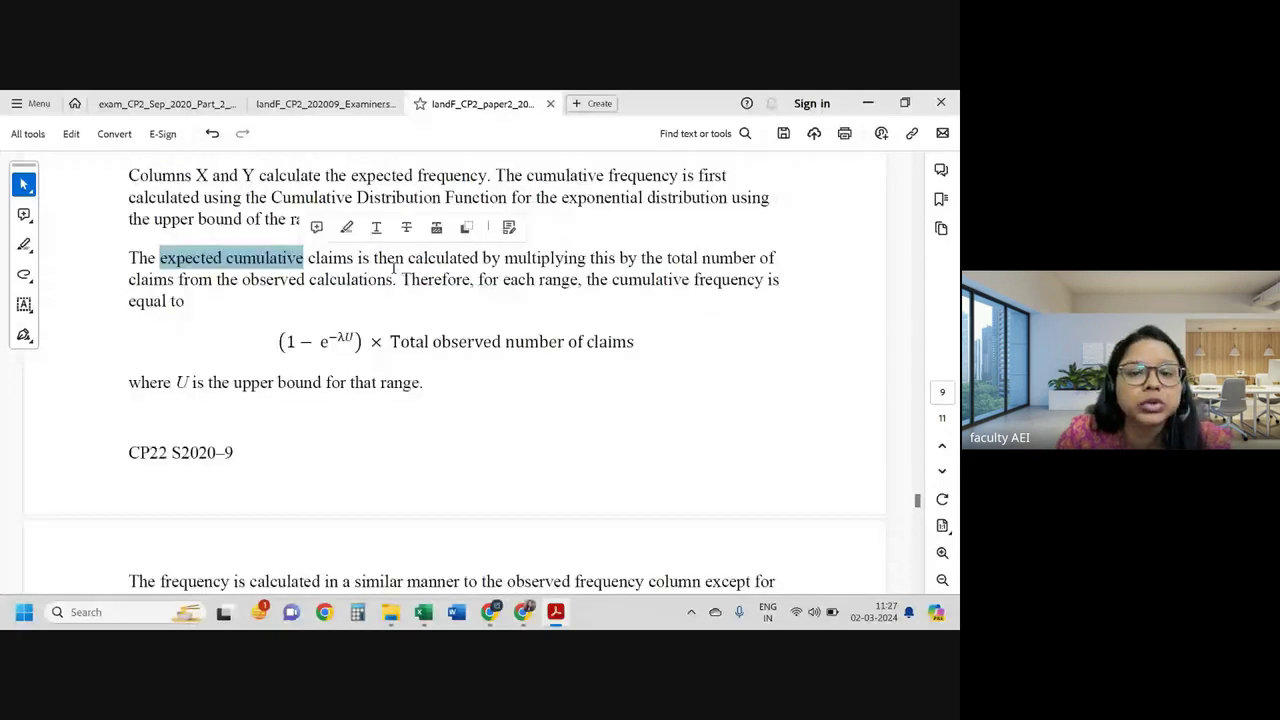
{"action": "left_click", "coordinate": [393, 267]}
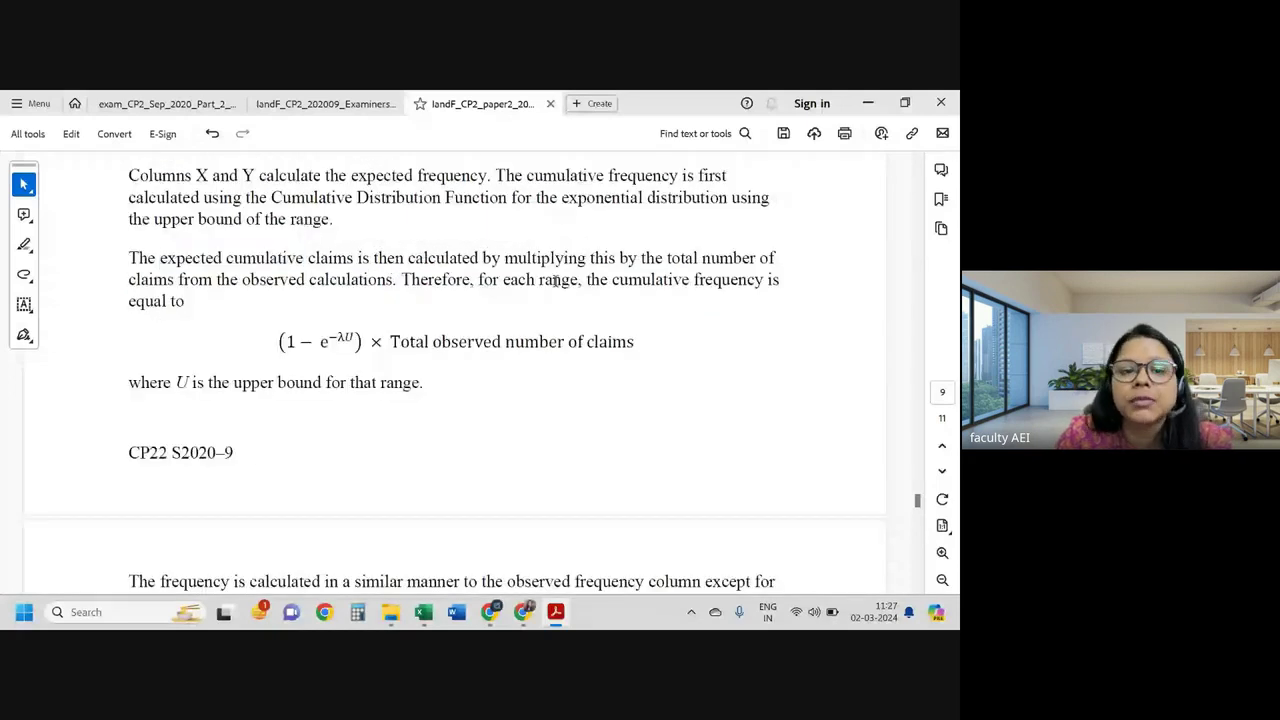
Step: Scroll to the page 10 chi-squared summary, then bring the workbook's Data sheet forward
{"action": "scroll", "coordinate": [555, 281], "scroll_direction": "down", "scroll_amount": 1}
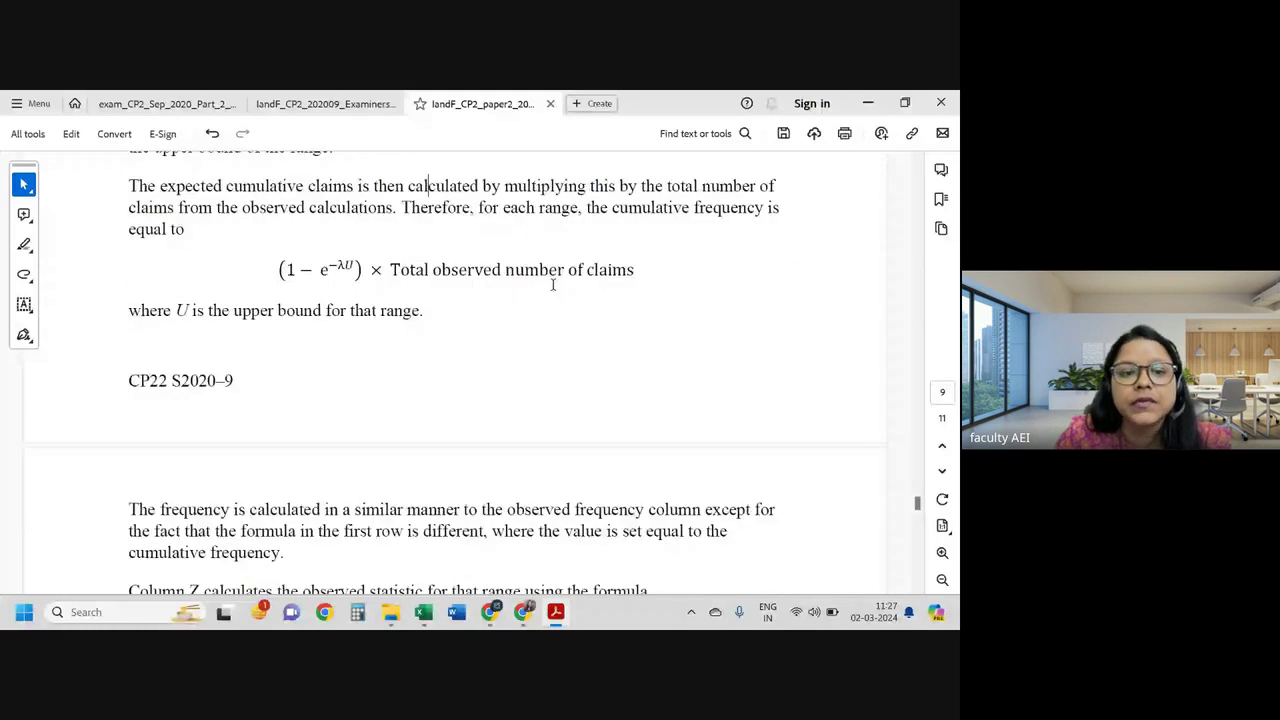
{"action": "scroll", "coordinate": [552, 285], "scroll_direction": "down", "scroll_amount": 3}
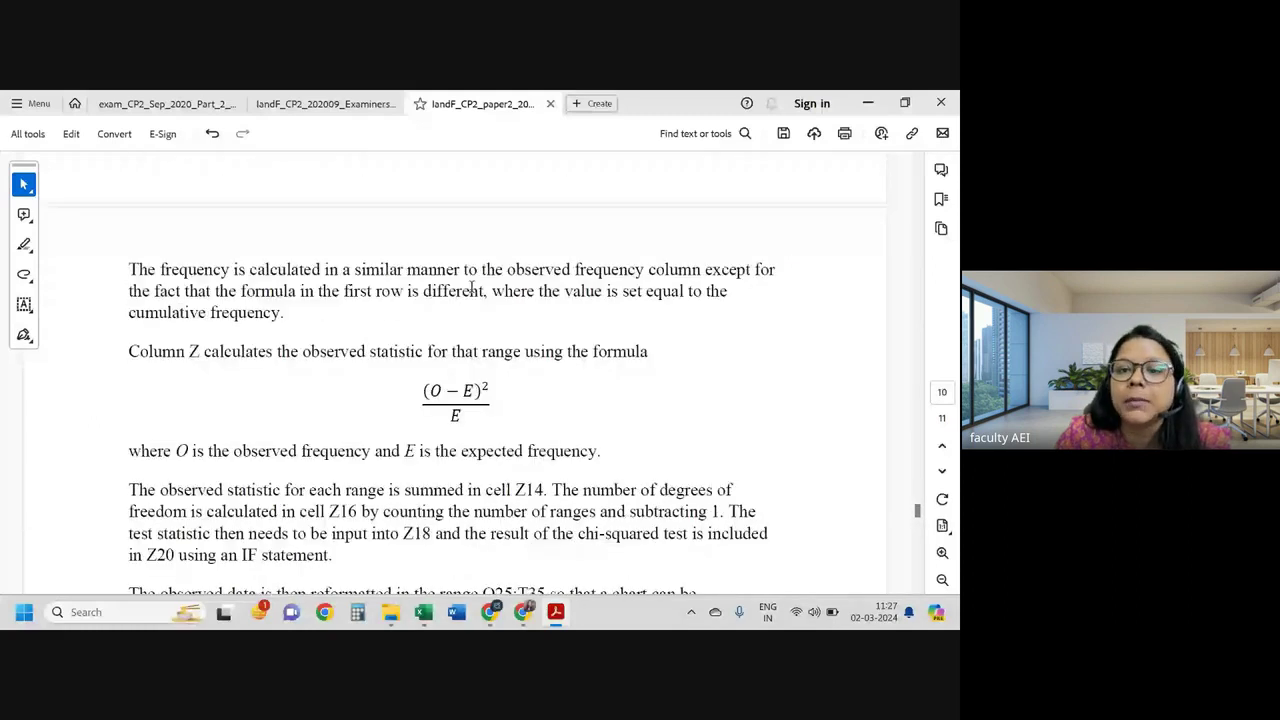
{"action": "scroll", "coordinate": [661, 194], "scroll_direction": "down", "scroll_amount": 1}
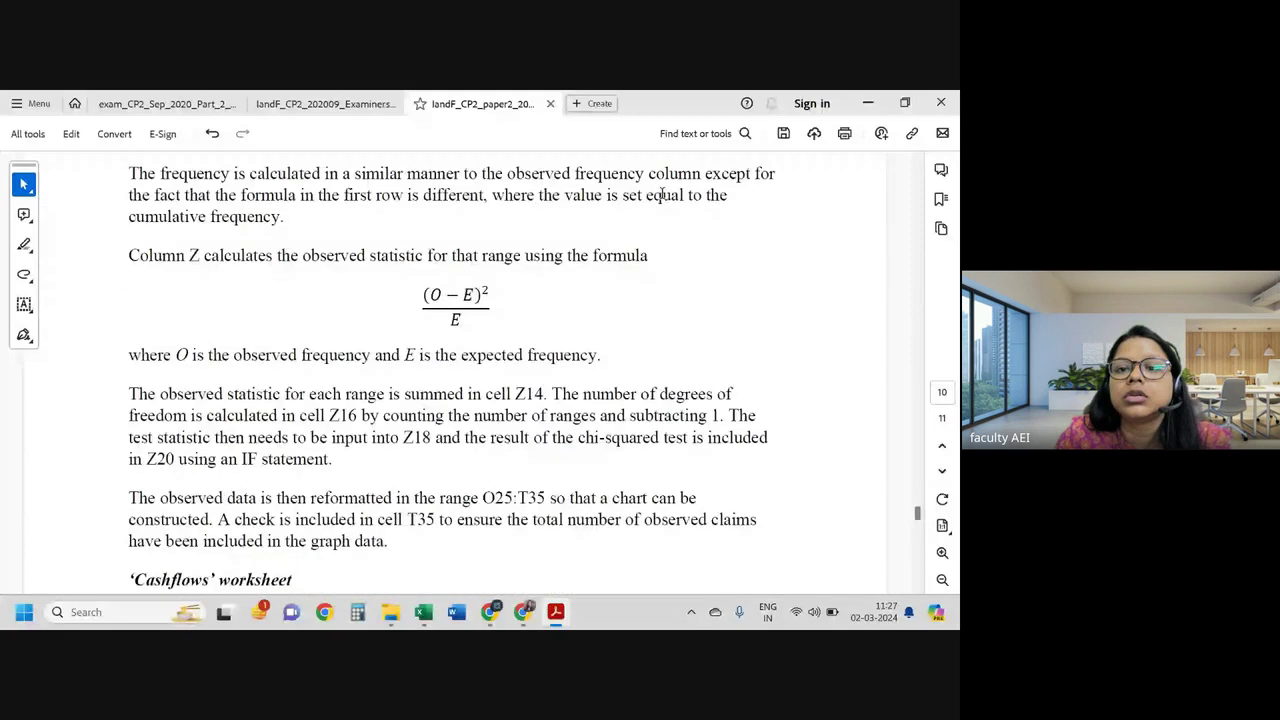
{"action": "key", "text": "alt+Tab"}
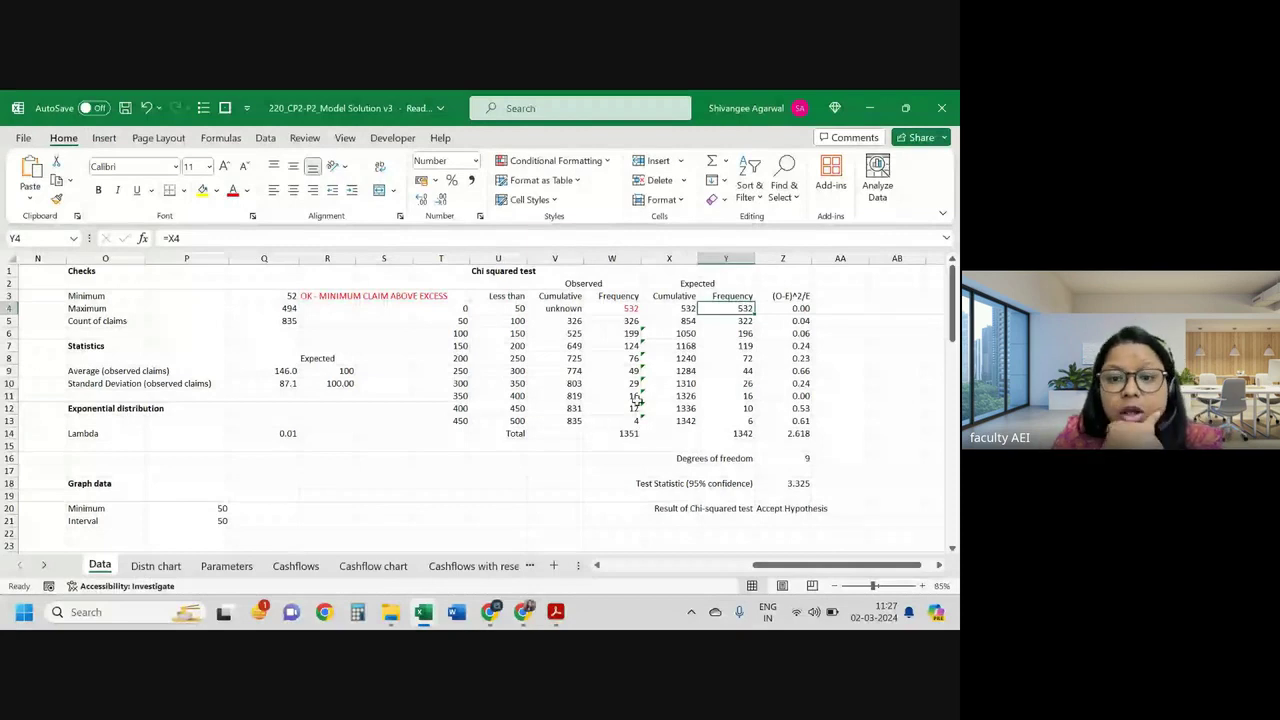
{"action": "double_click", "coordinate": [688, 321]}
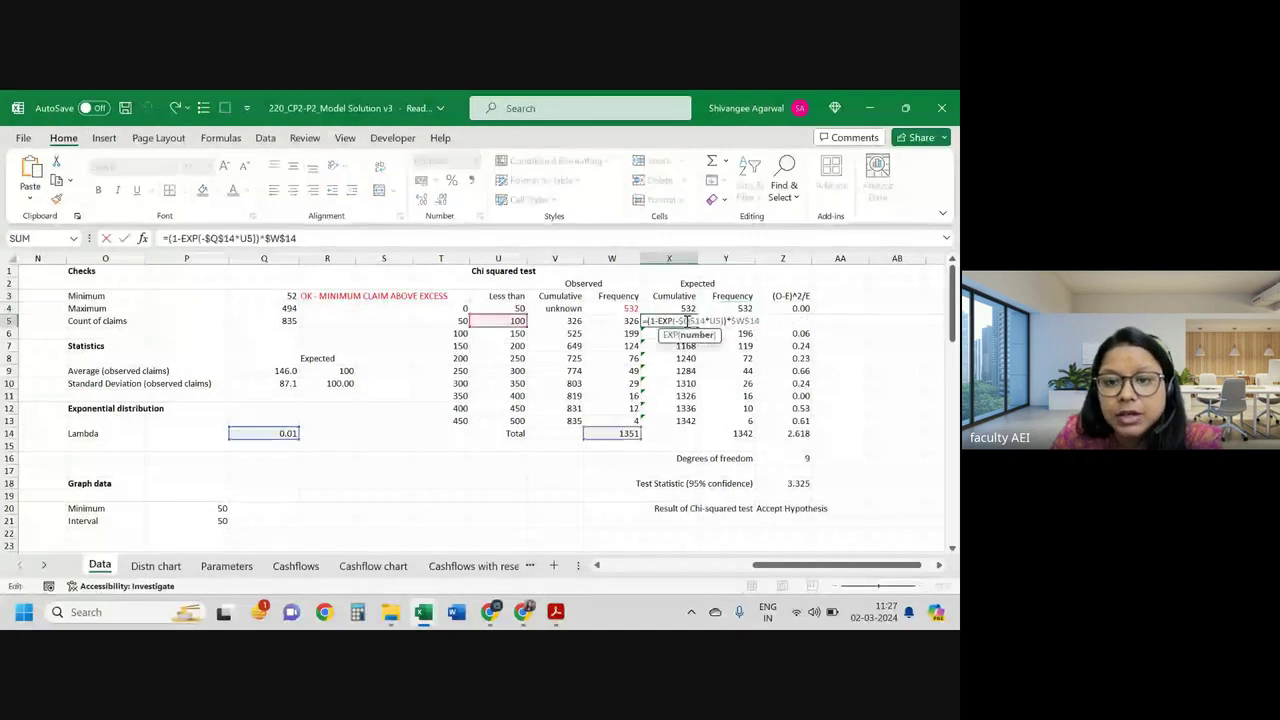
{"action": "key", "text": "Return"}
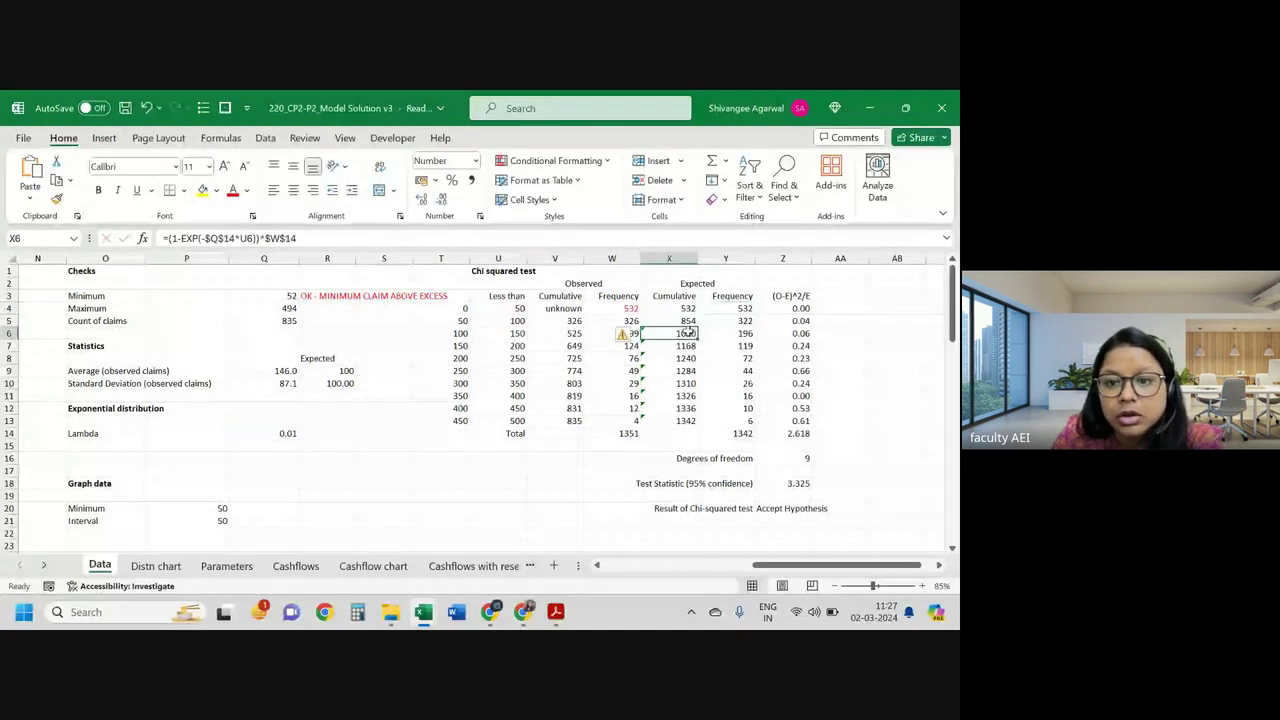
{"action": "double_click", "coordinate": [688, 321]}
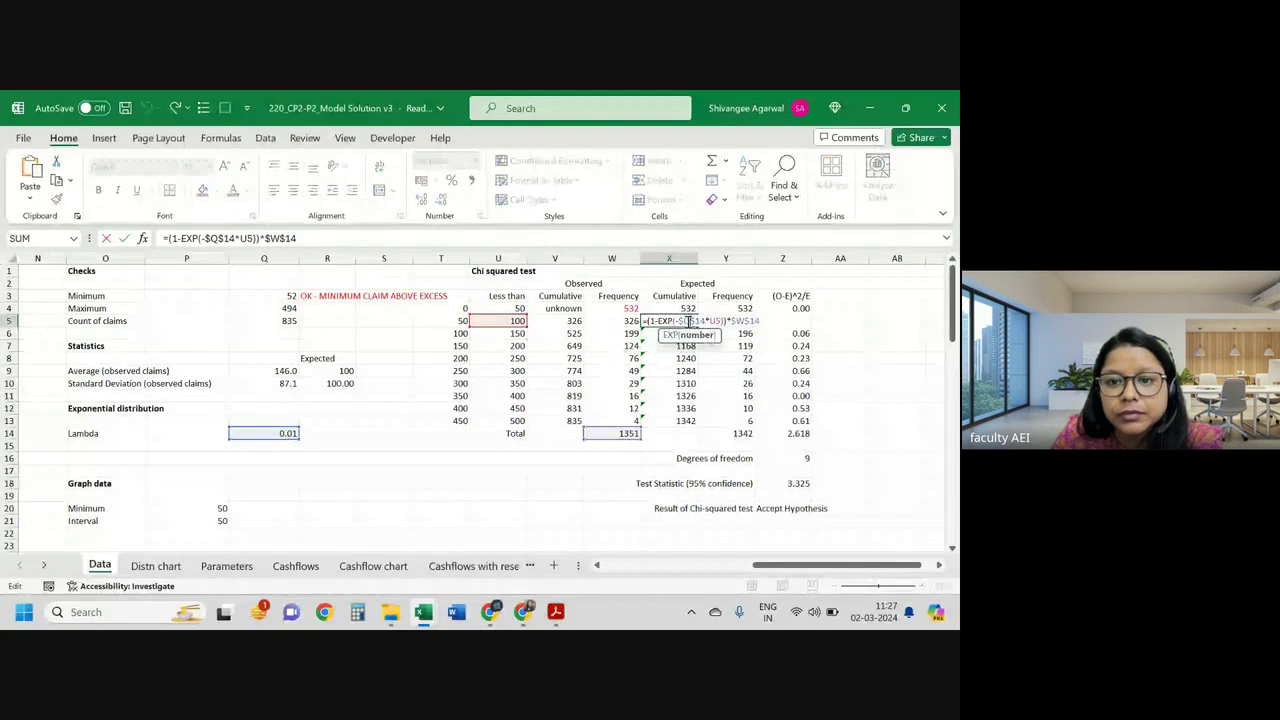
{"action": "key", "text": "Escape"}
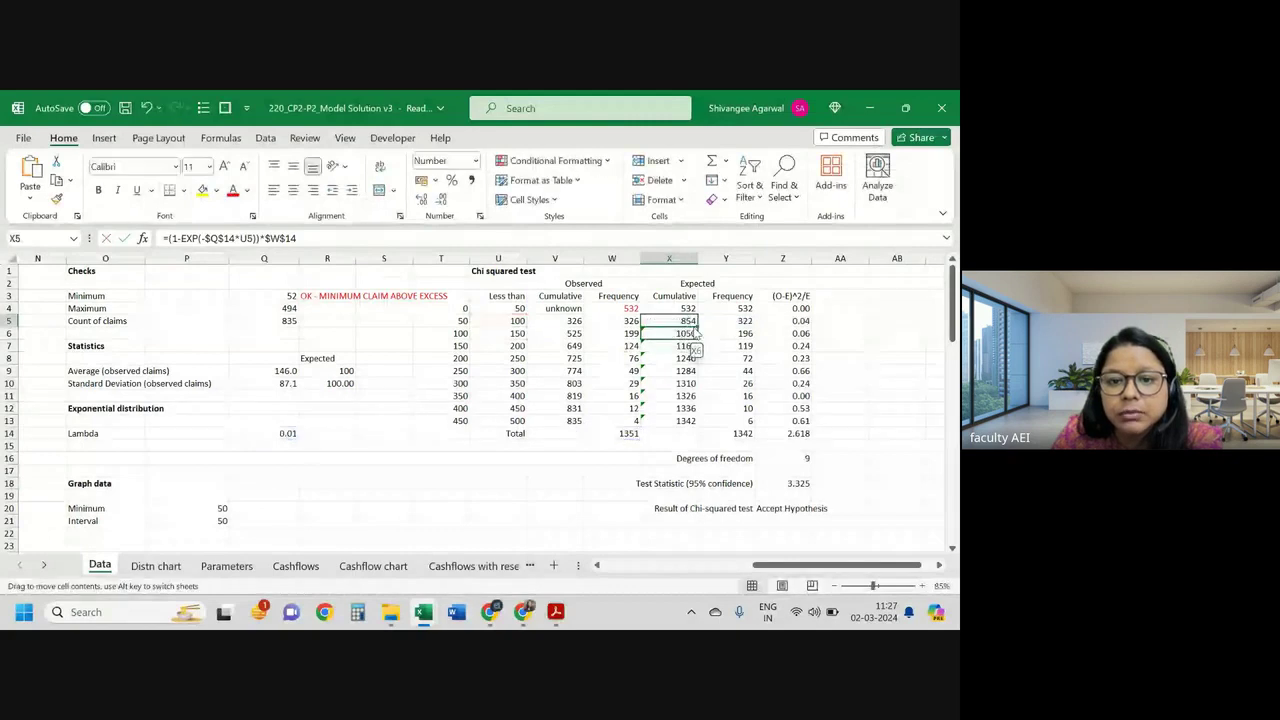
{"action": "left_click_drag", "start_coordinate": [693, 333], "coordinate": [693, 336]}
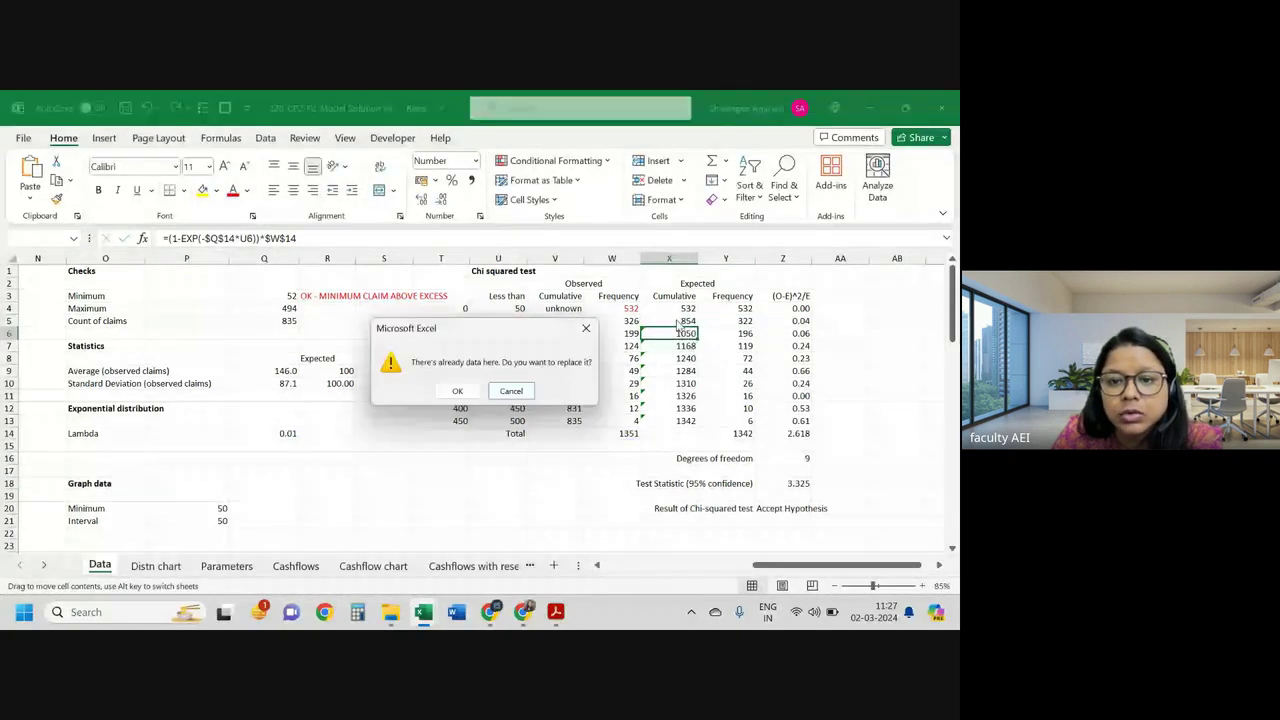
{"action": "key", "text": "Escape"}
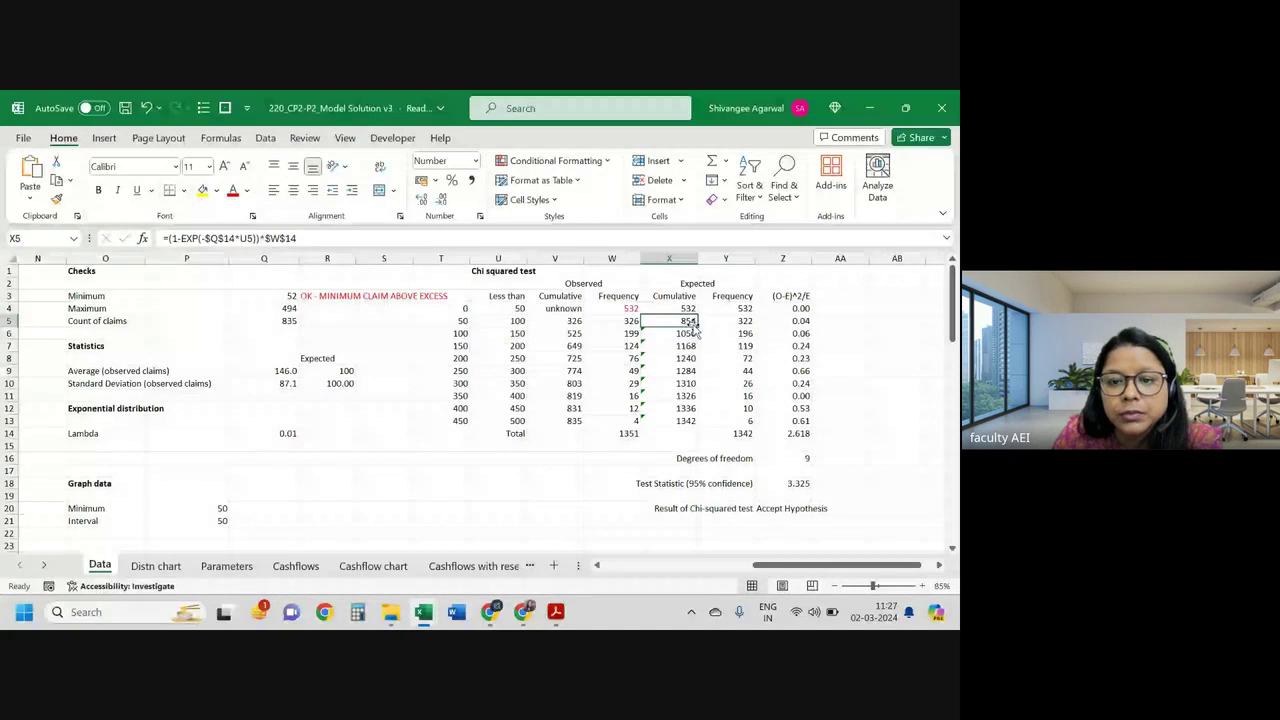
{"action": "left_click", "coordinate": [686, 408]}
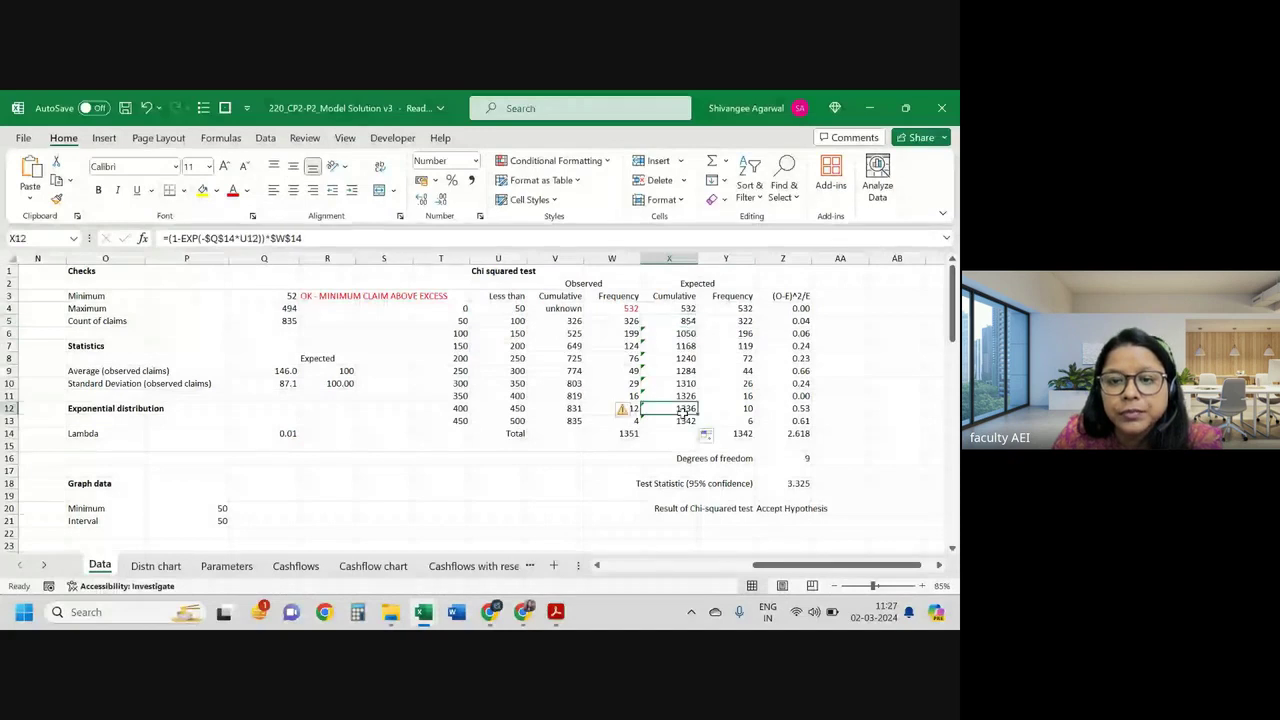
{"action": "left_click", "coordinate": [665, 346]}
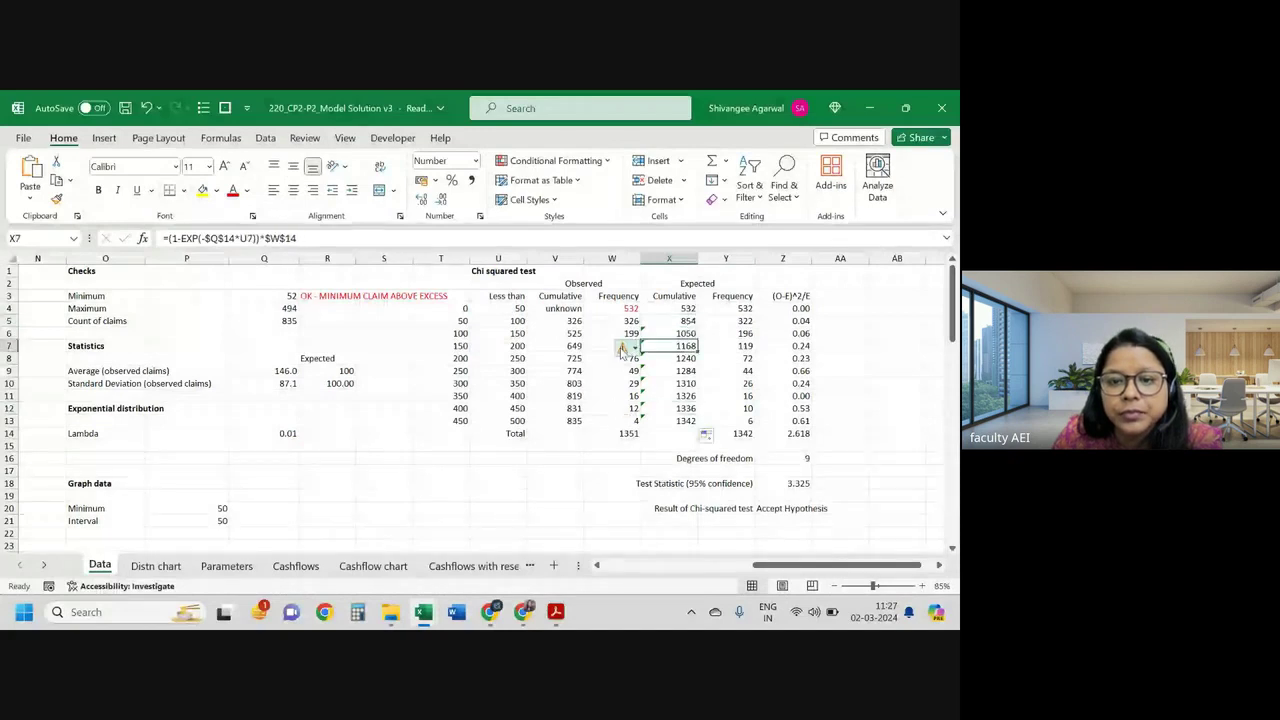
{"action": "key", "text": "Up"}
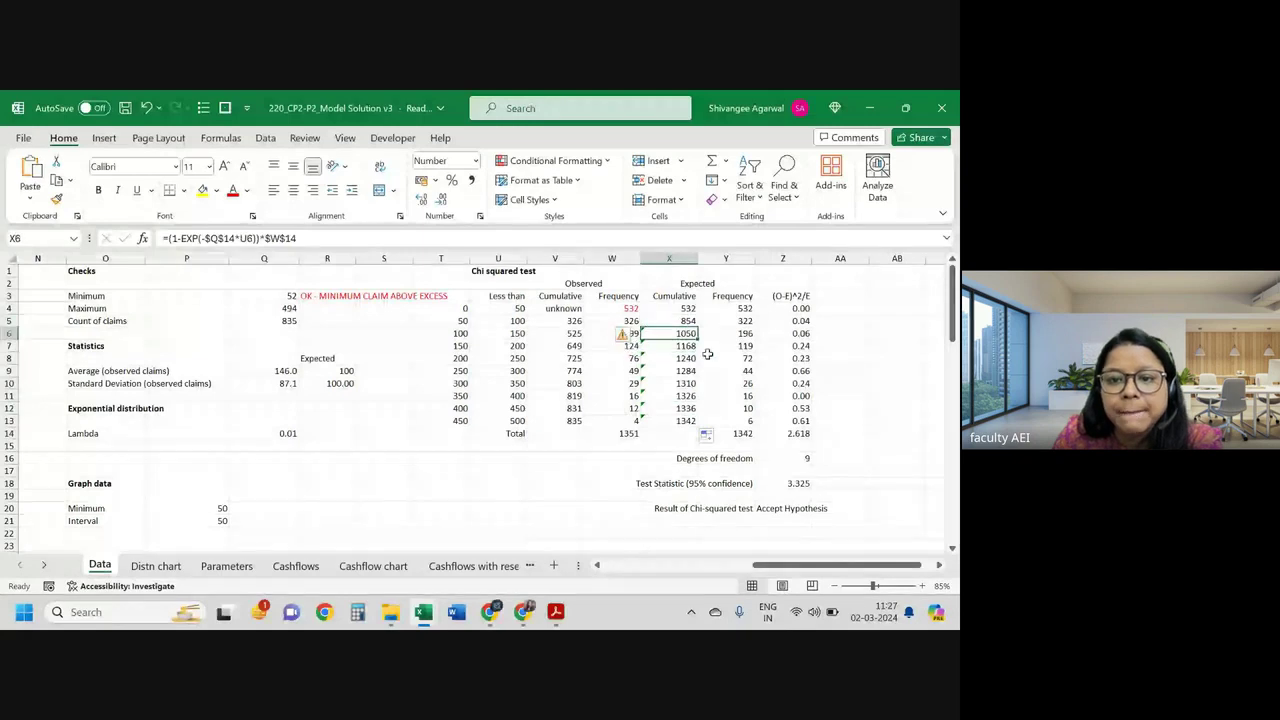
{"action": "key", "text": "Right"}
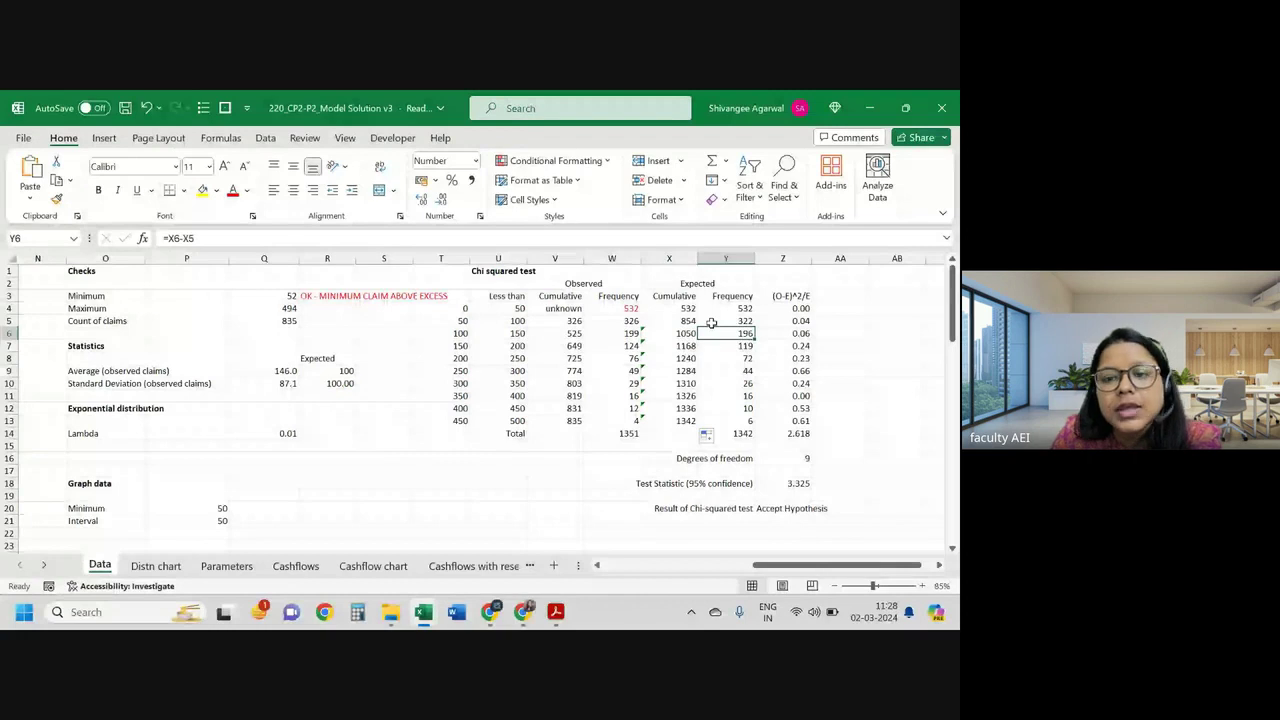
{"action": "double_click", "coordinate": [690, 309]}
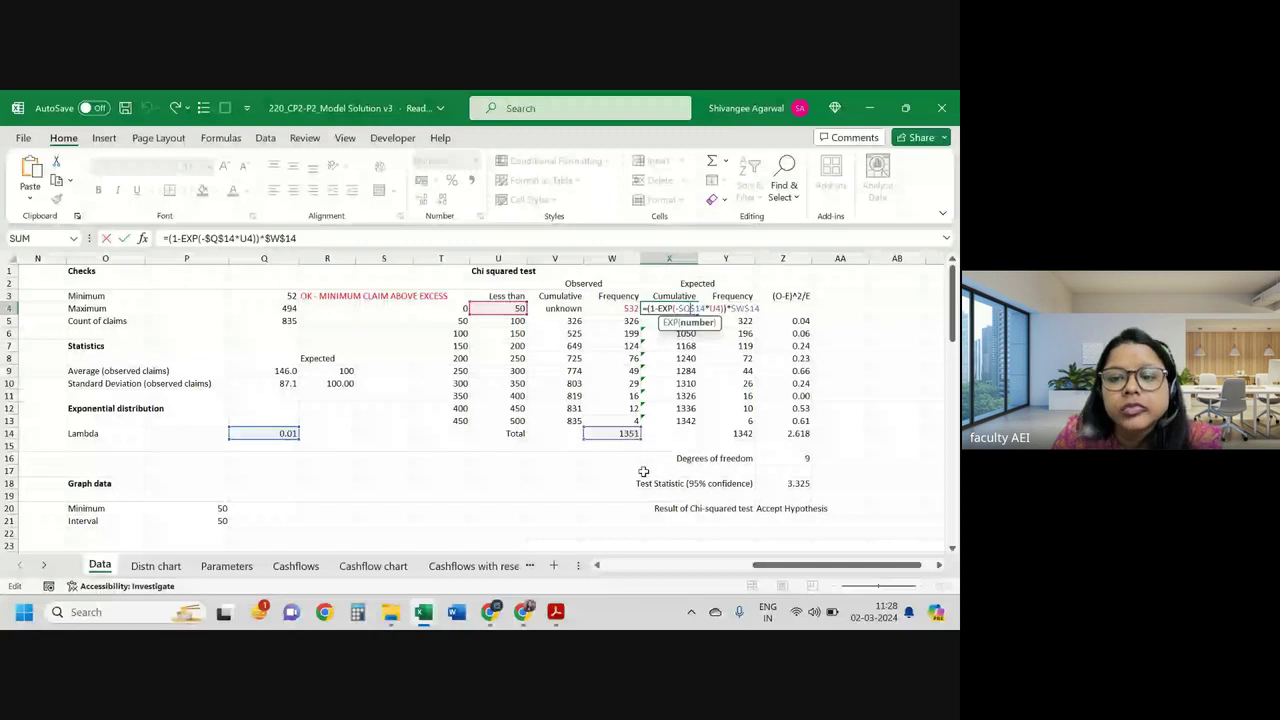
{"action": "key", "text": "Return"}
{"action": "scroll", "coordinate": [640, 450], "scroll_direction": "down", "scroll_amount": 5}
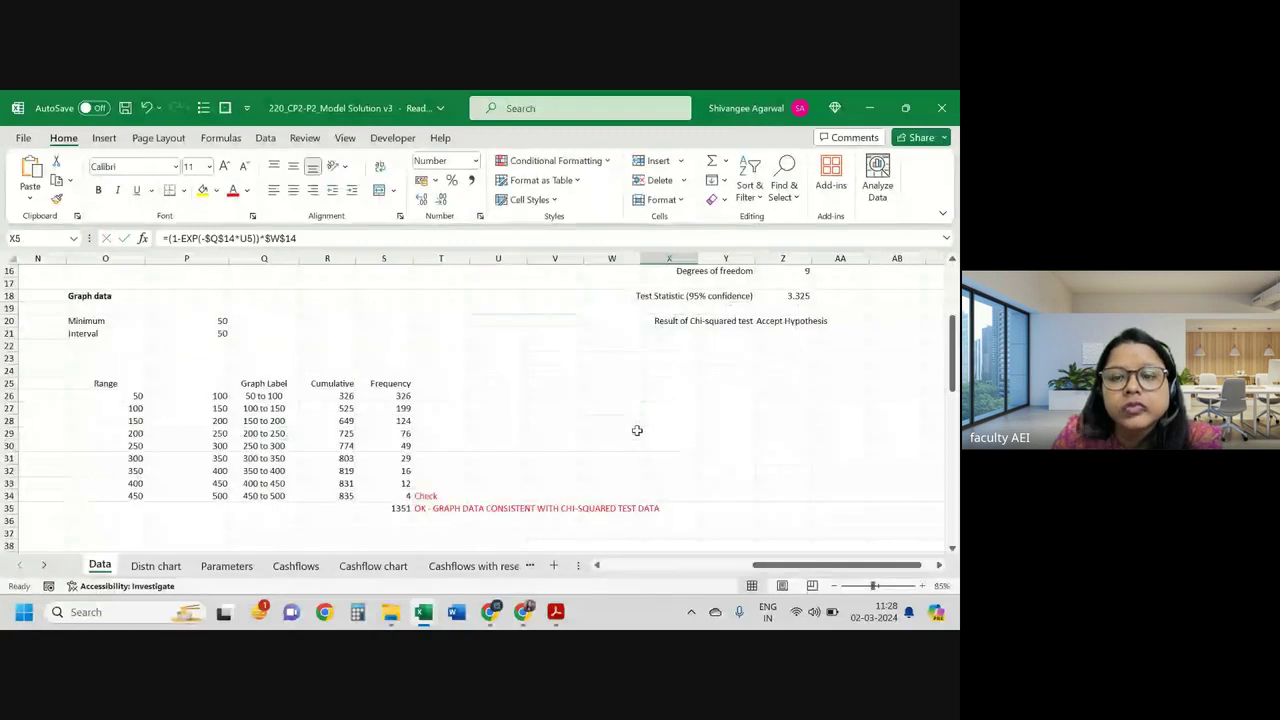
{"action": "scroll", "coordinate": [612, 422], "scroll_direction": "up", "scroll_amount": 3}
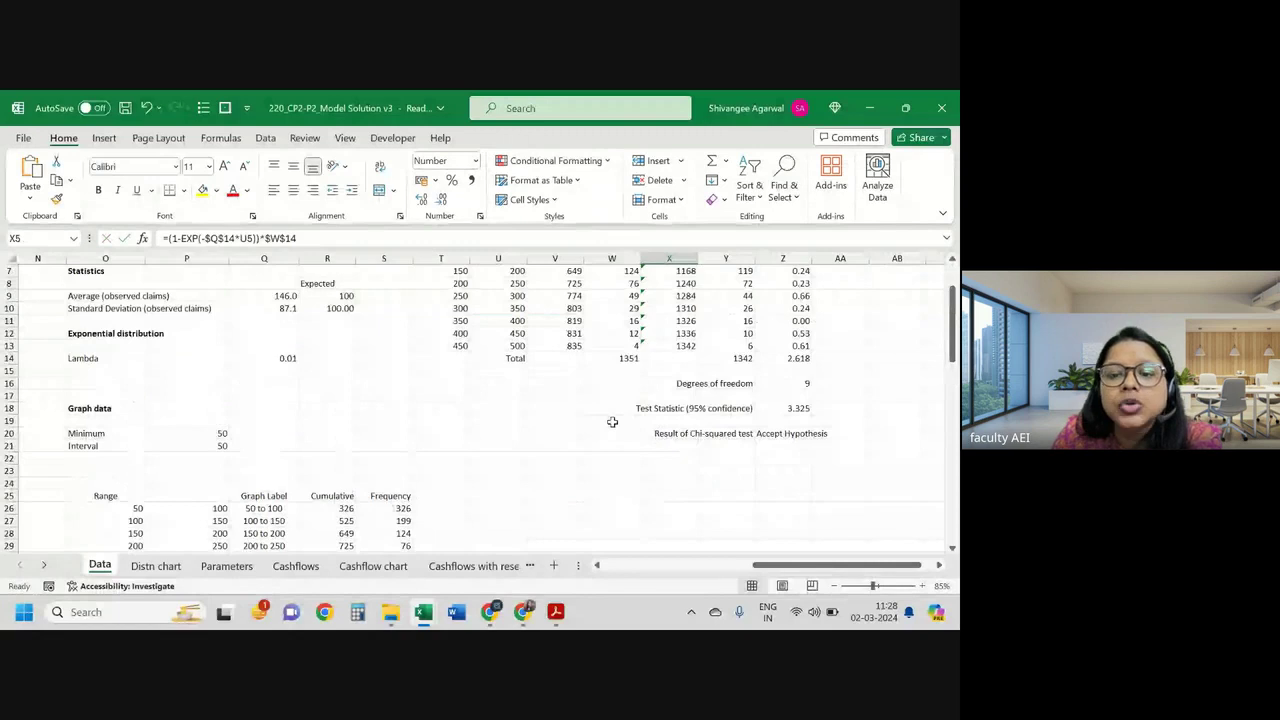
{"action": "scroll", "coordinate": [612, 422], "scroll_direction": "up", "scroll_amount": 2}
{"action": "double_click", "coordinate": [612, 433]}
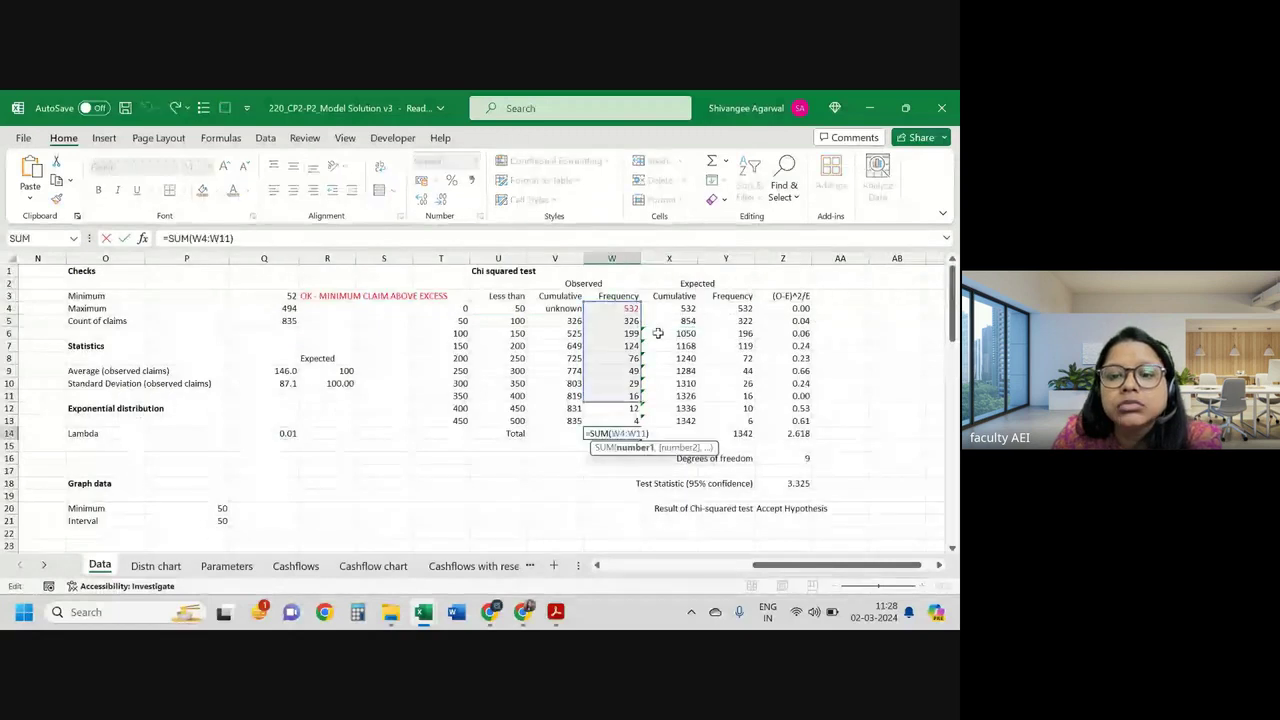
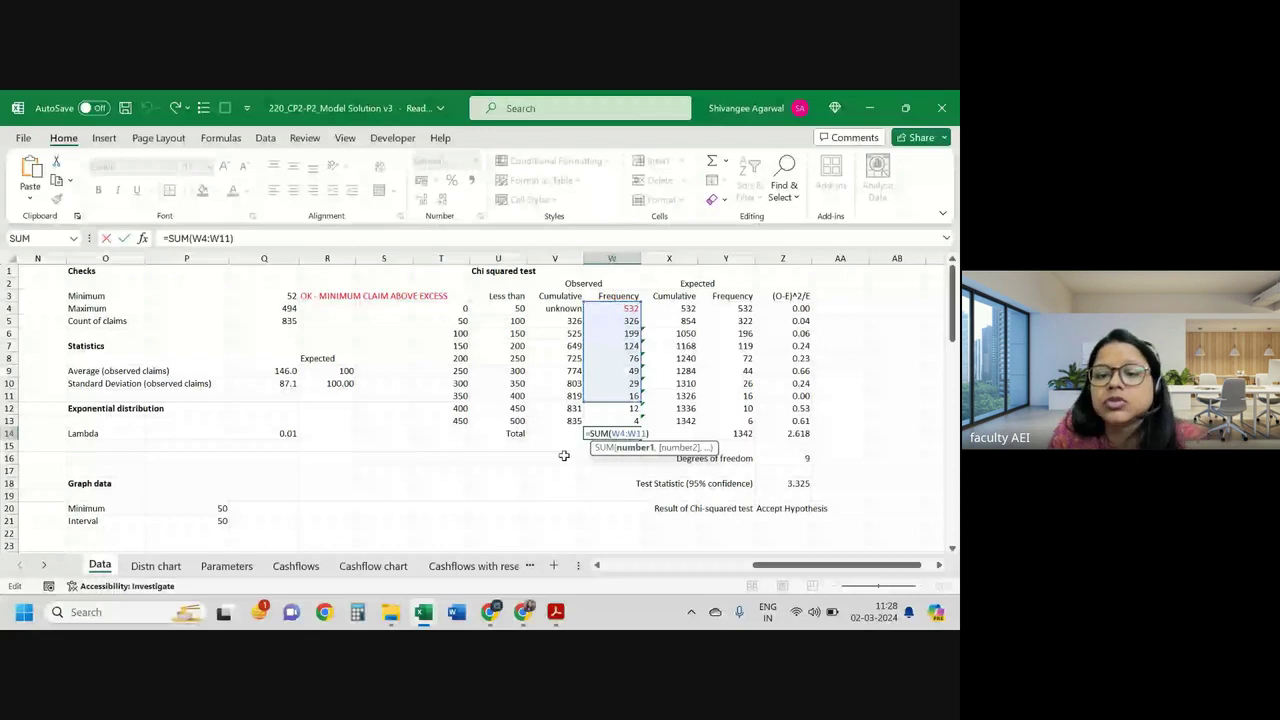
Step: Commit the observed-frequency total and review the formulas in X4, Y14, X13 and W14
{"action": "key", "text": "Return"}
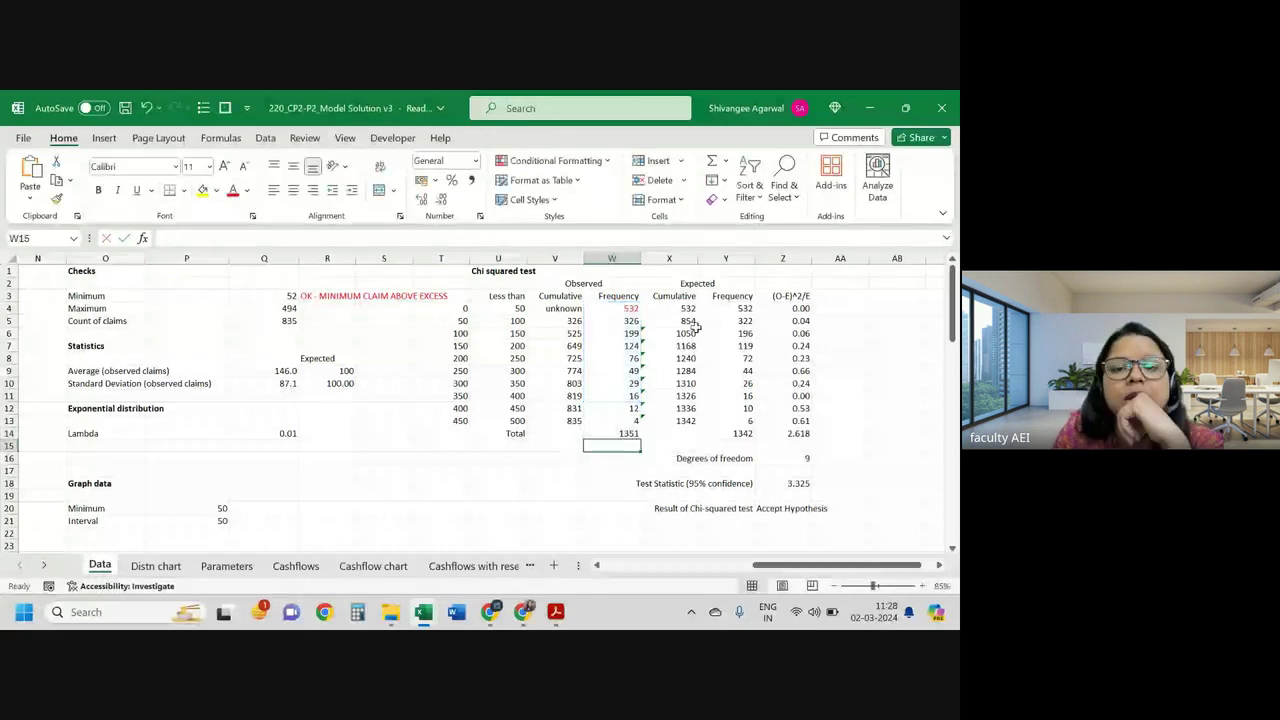
{"action": "left_click", "coordinate": [678, 306]}
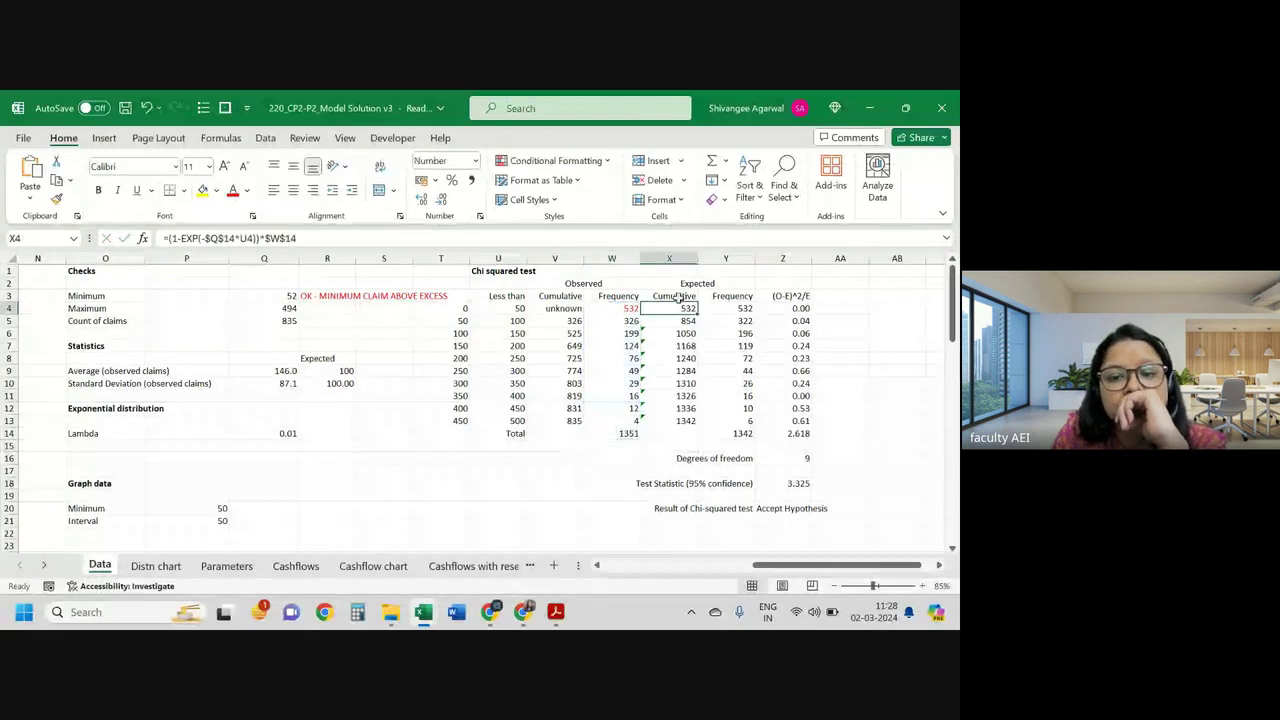
{"action": "key", "text": "F2"}
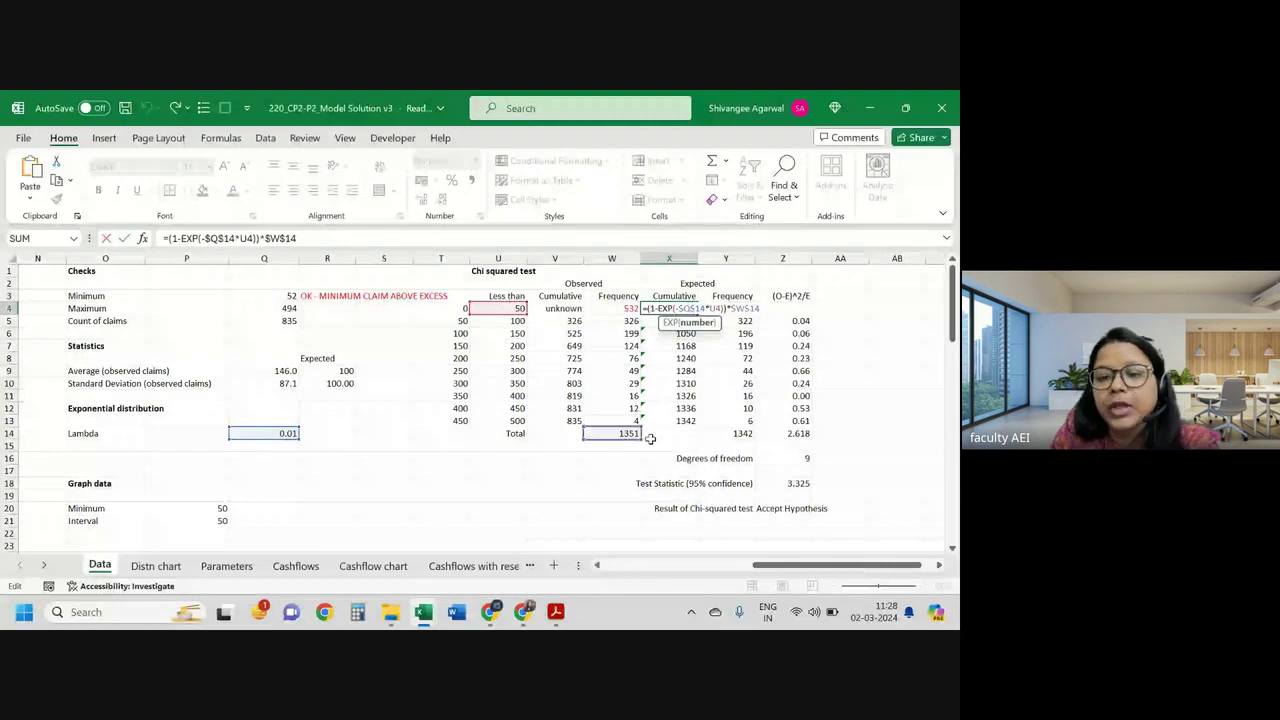
{"action": "left_click", "coordinate": [725, 434]}
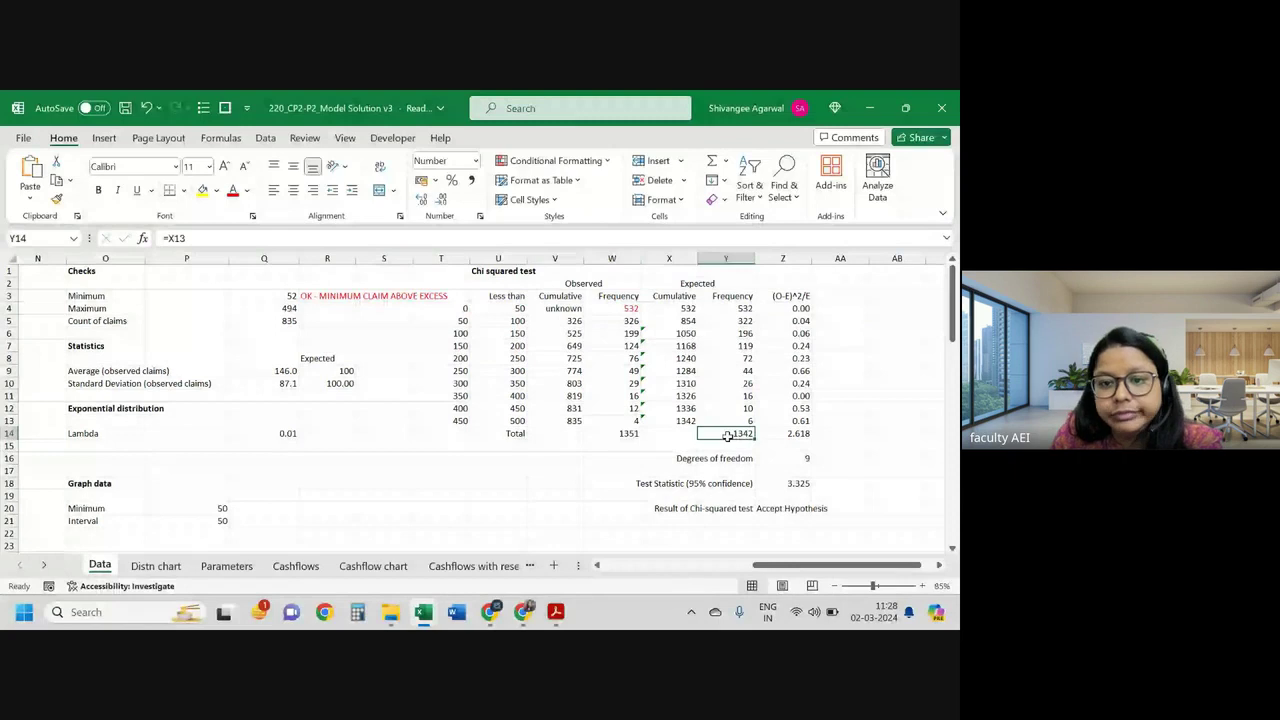
{"action": "key", "text": "Return"}
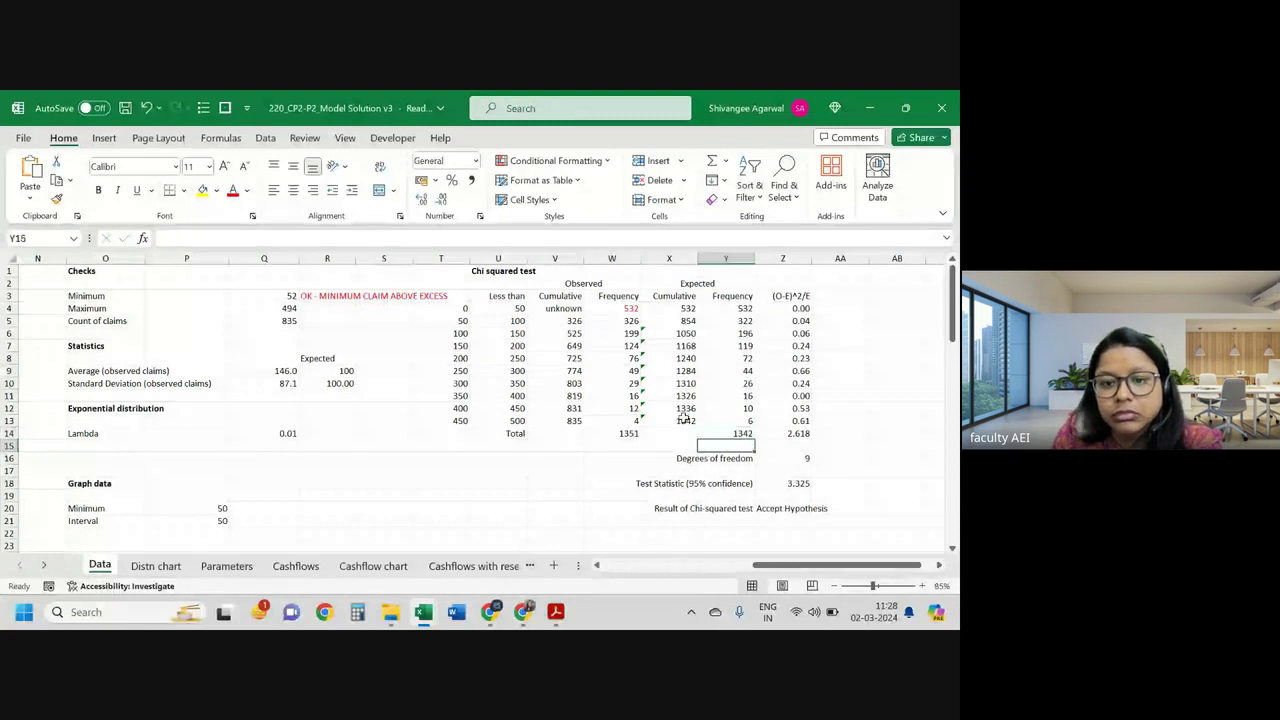
{"action": "double_click", "coordinate": [685, 420]}
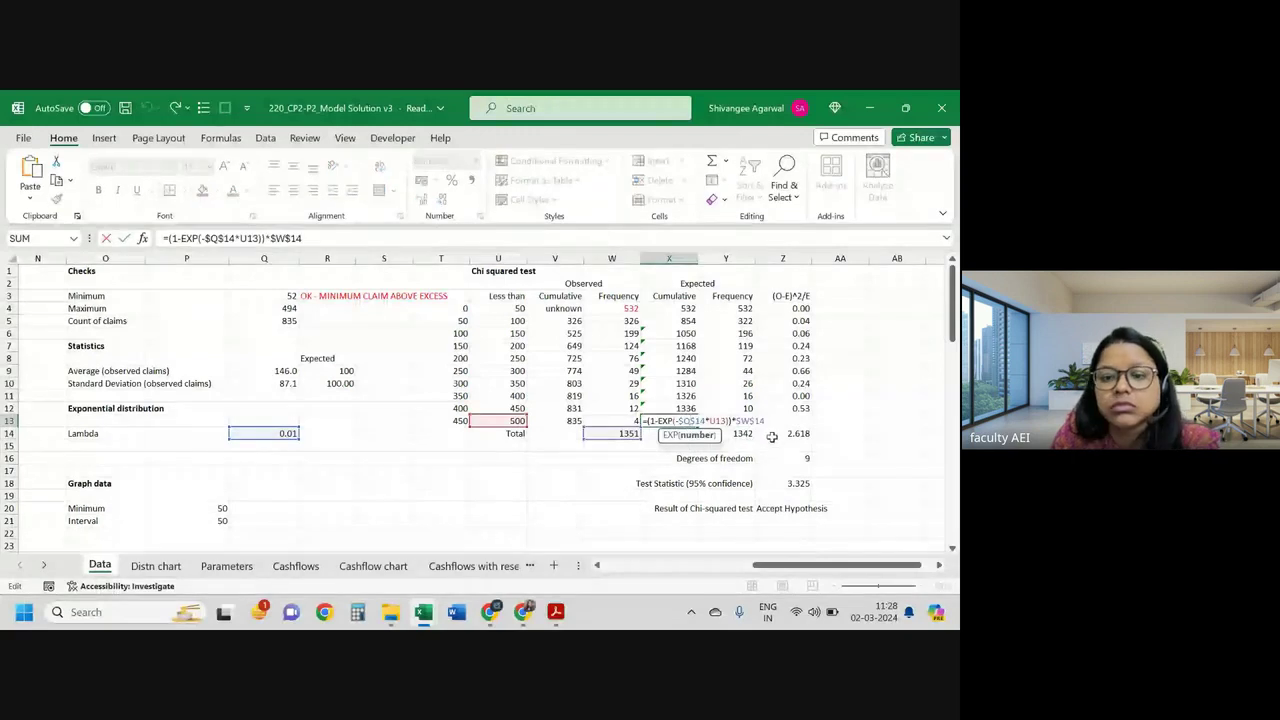
{"action": "key", "text": "Return"}
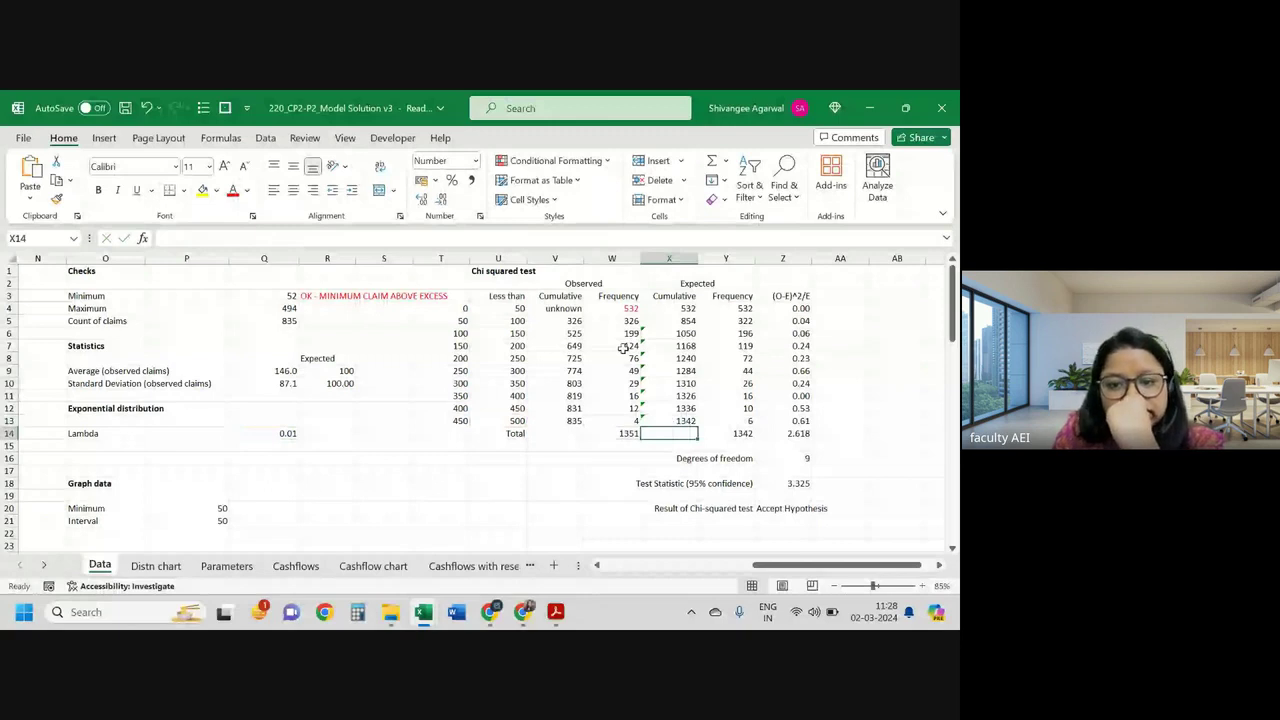
{"action": "double_click", "coordinate": [617, 433]}
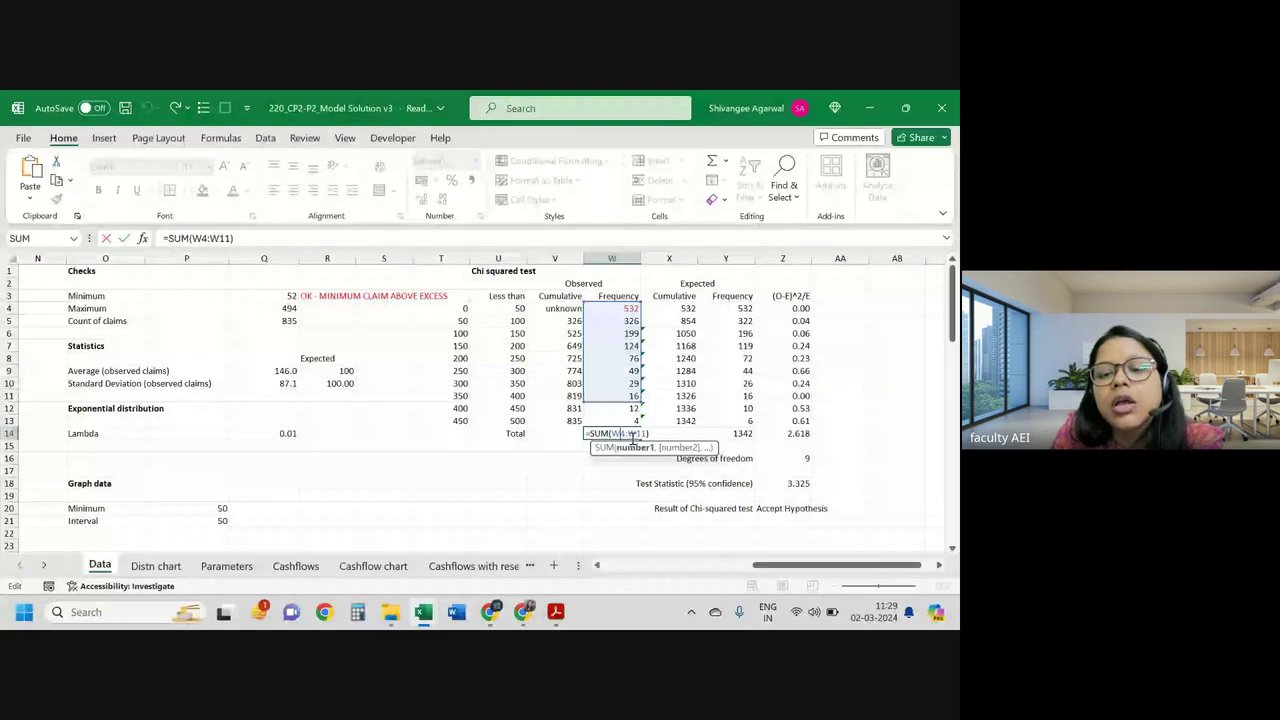
{"action": "key", "text": "Return"}
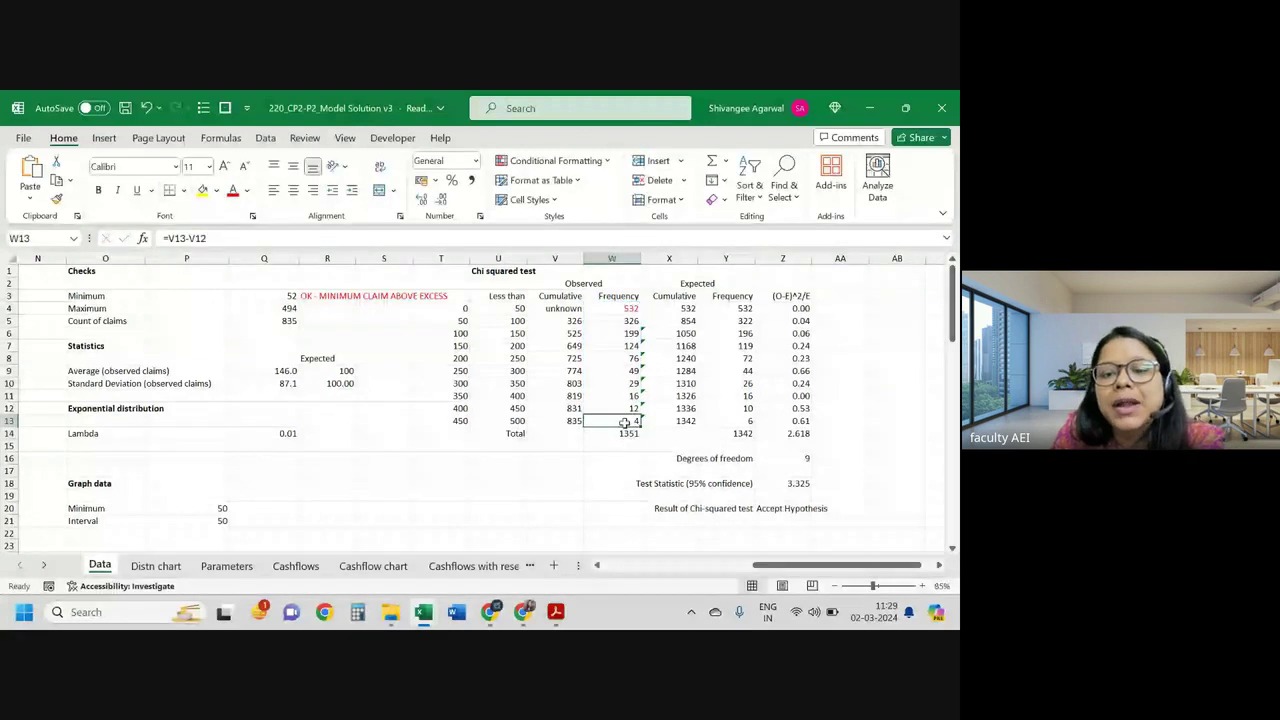
Step: Check the observed frequencies W4:W13, the degrees of freedom 9 and the W14 total formula
{"action": "left_click_drag", "start_coordinate": [630, 420], "coordinate": [630, 312]}
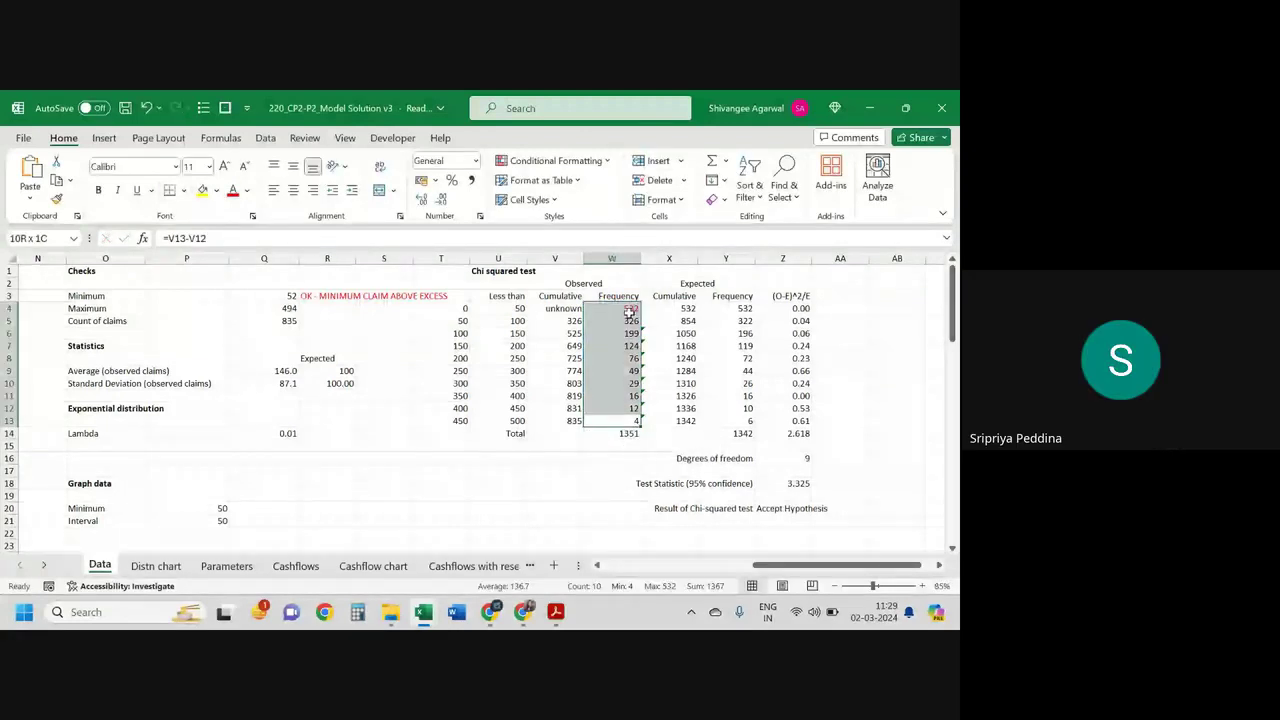
{"action": "left_click_drag", "start_coordinate": [630, 408], "coordinate": [630, 396]}
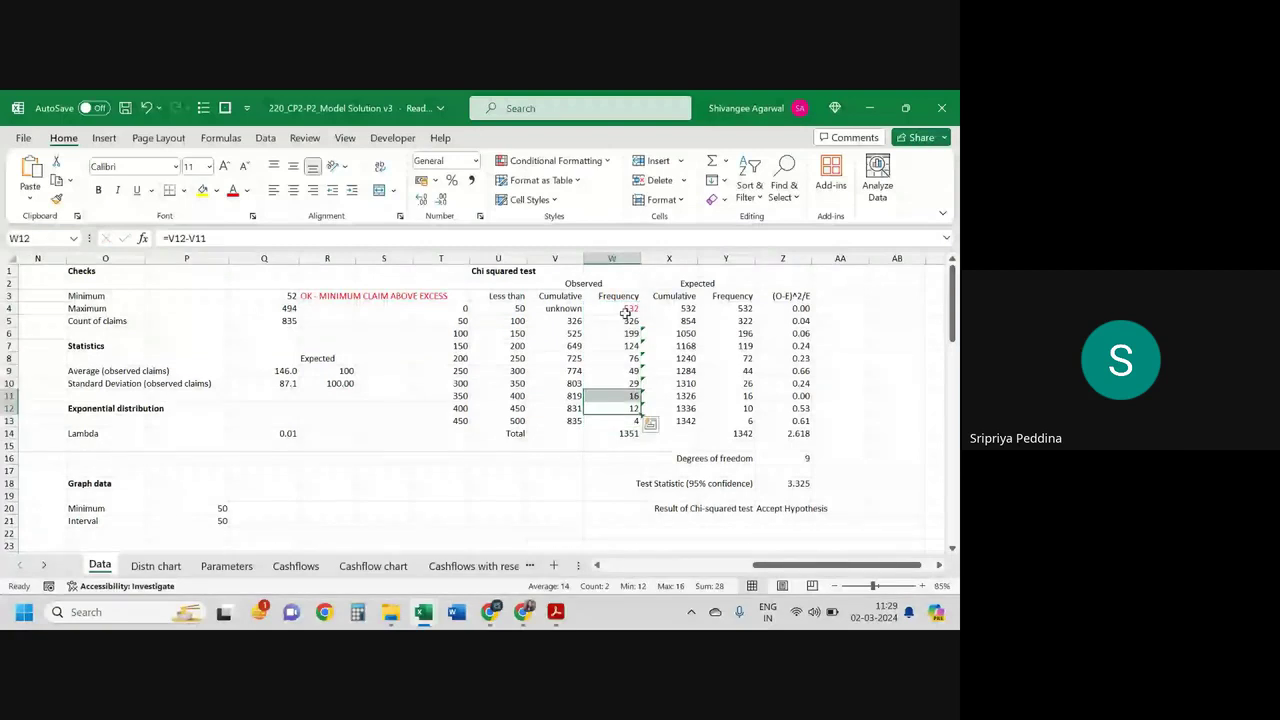
{"action": "left_click", "coordinate": [625, 313]}
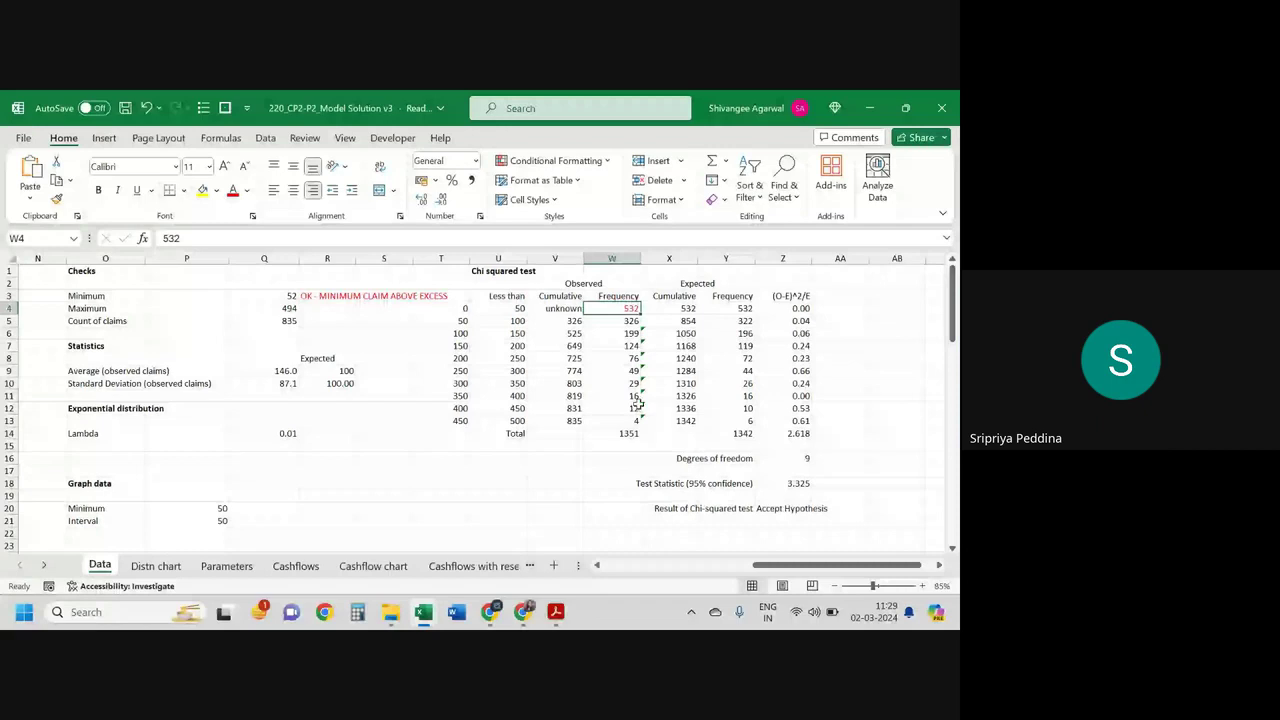
{"action": "left_click", "coordinate": [633, 421]}
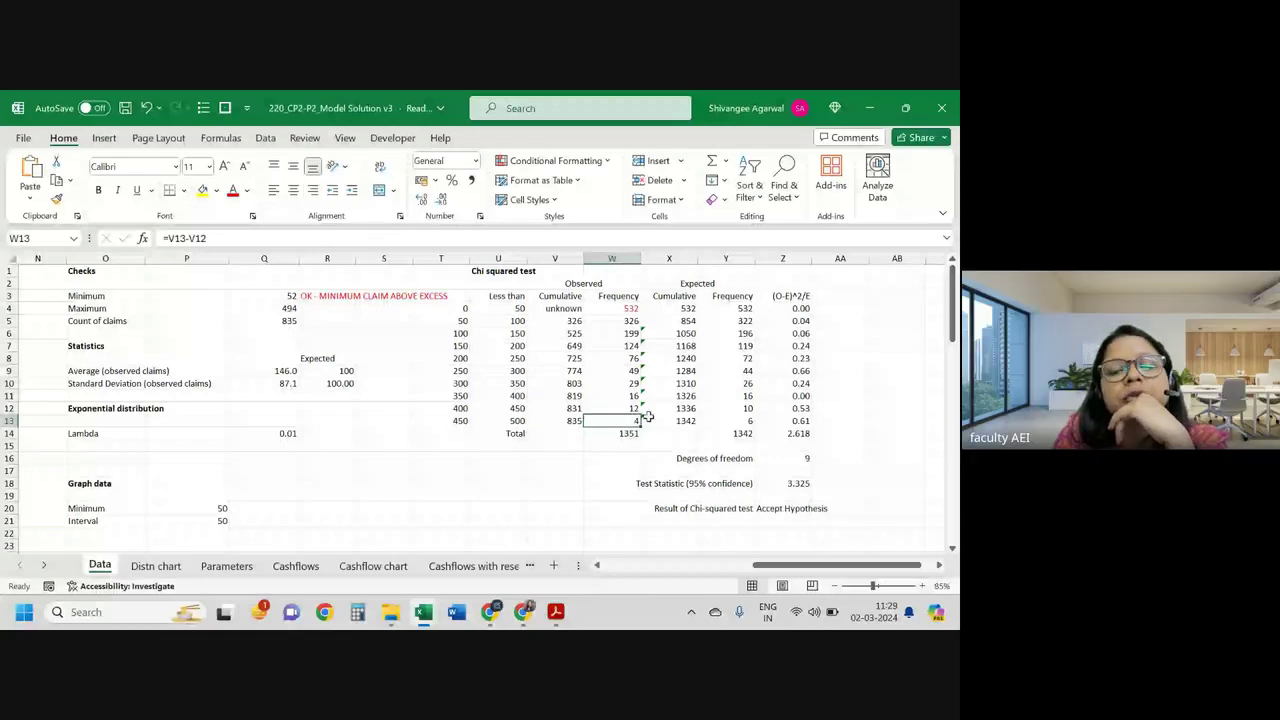
{"action": "left_click", "coordinate": [796, 461]}
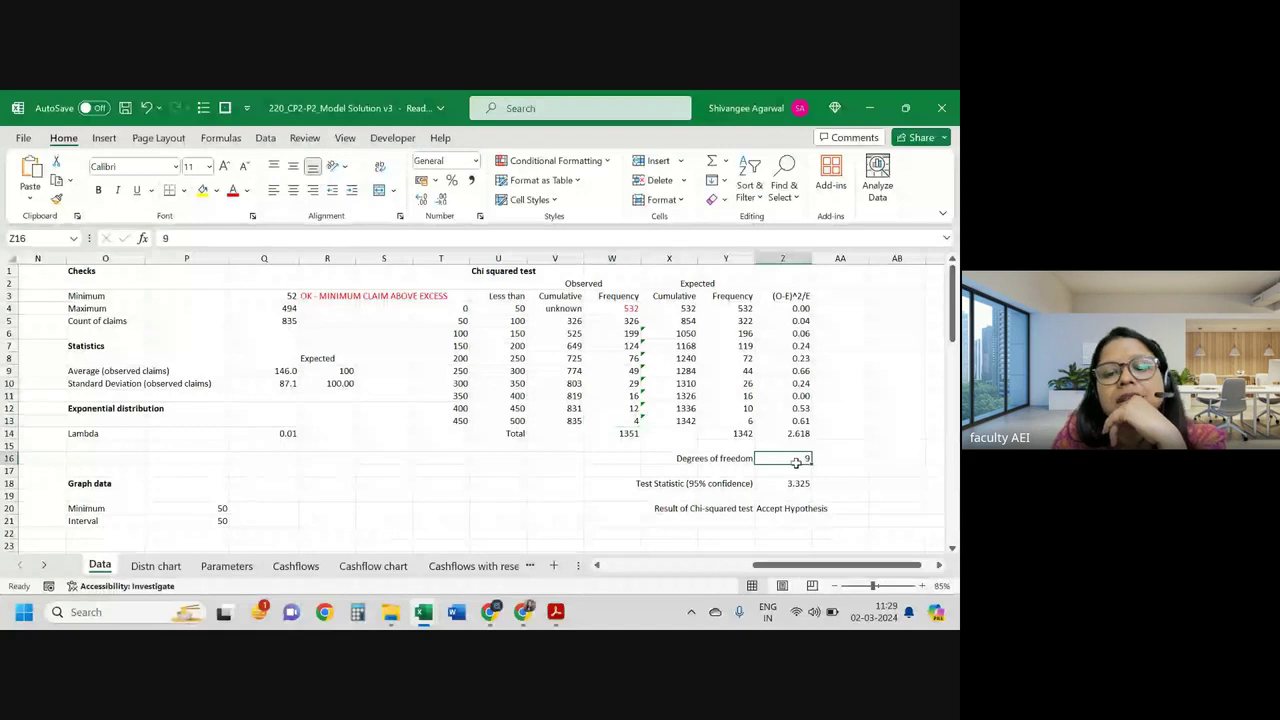
{"action": "left_click_drag", "start_coordinate": [620, 308], "coordinate": [621, 421]}
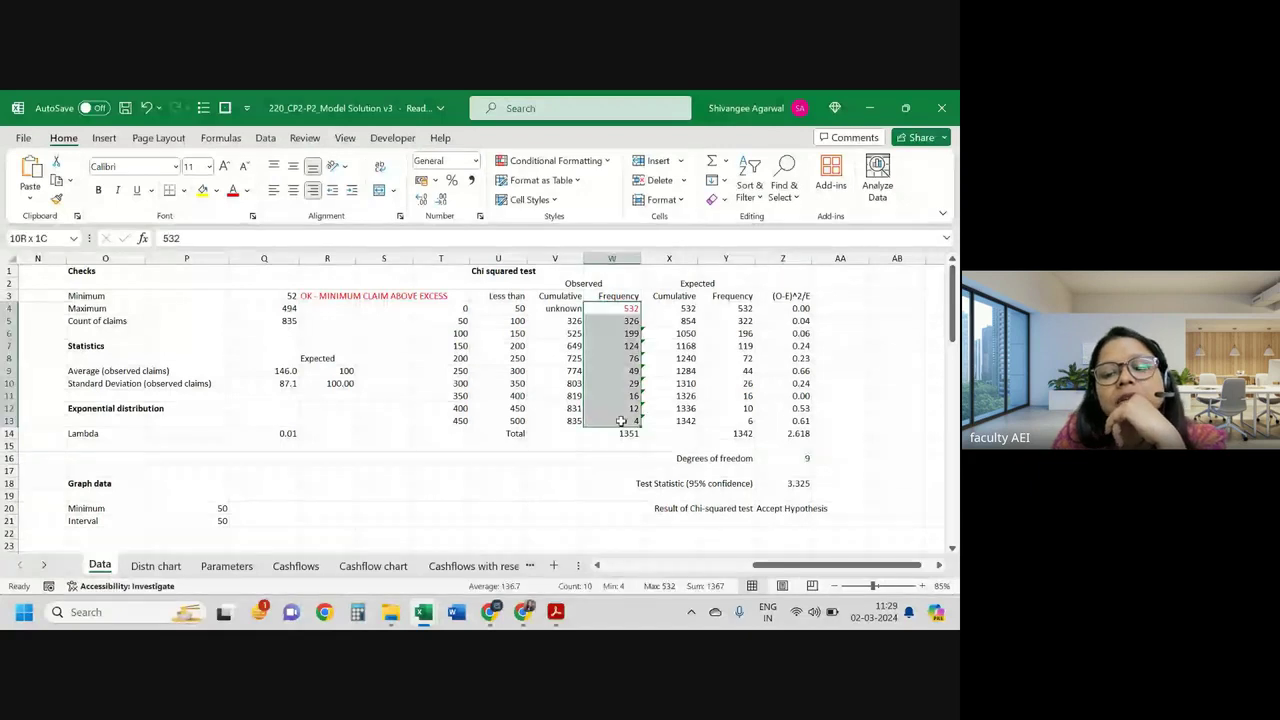
{"action": "left_click", "coordinate": [790, 457]}
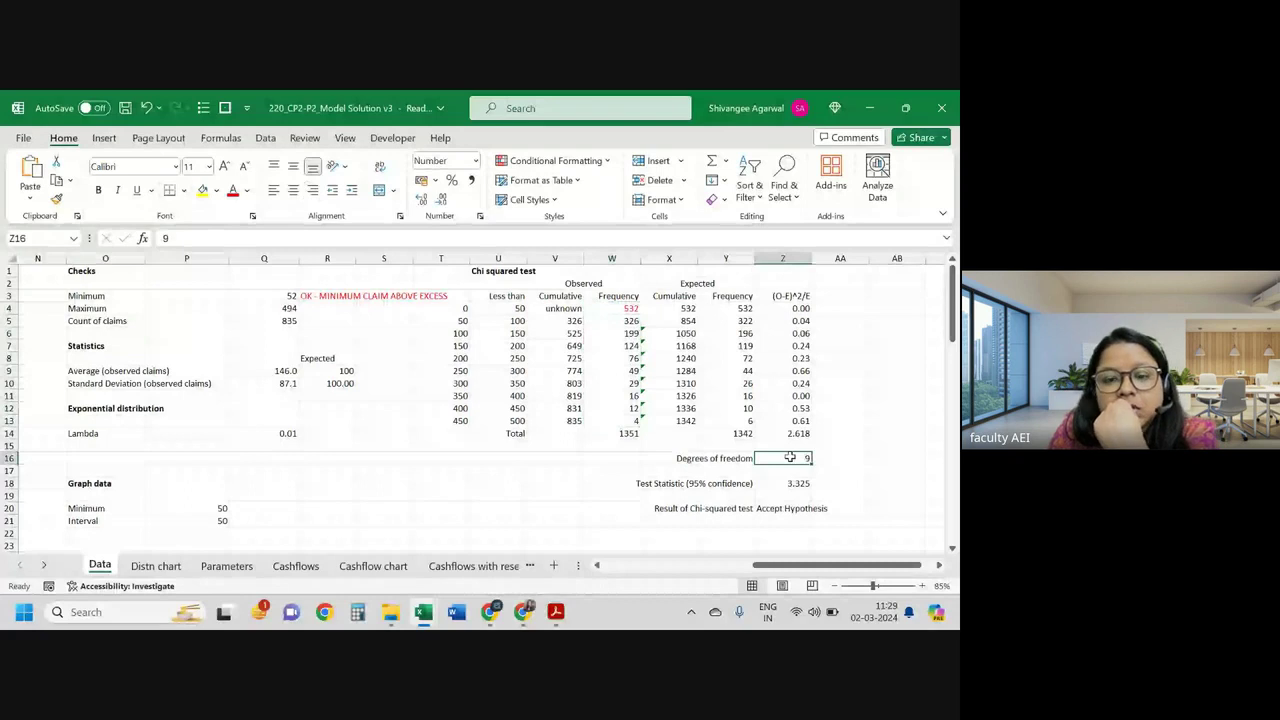
{"action": "left_click", "coordinate": [632, 433]}
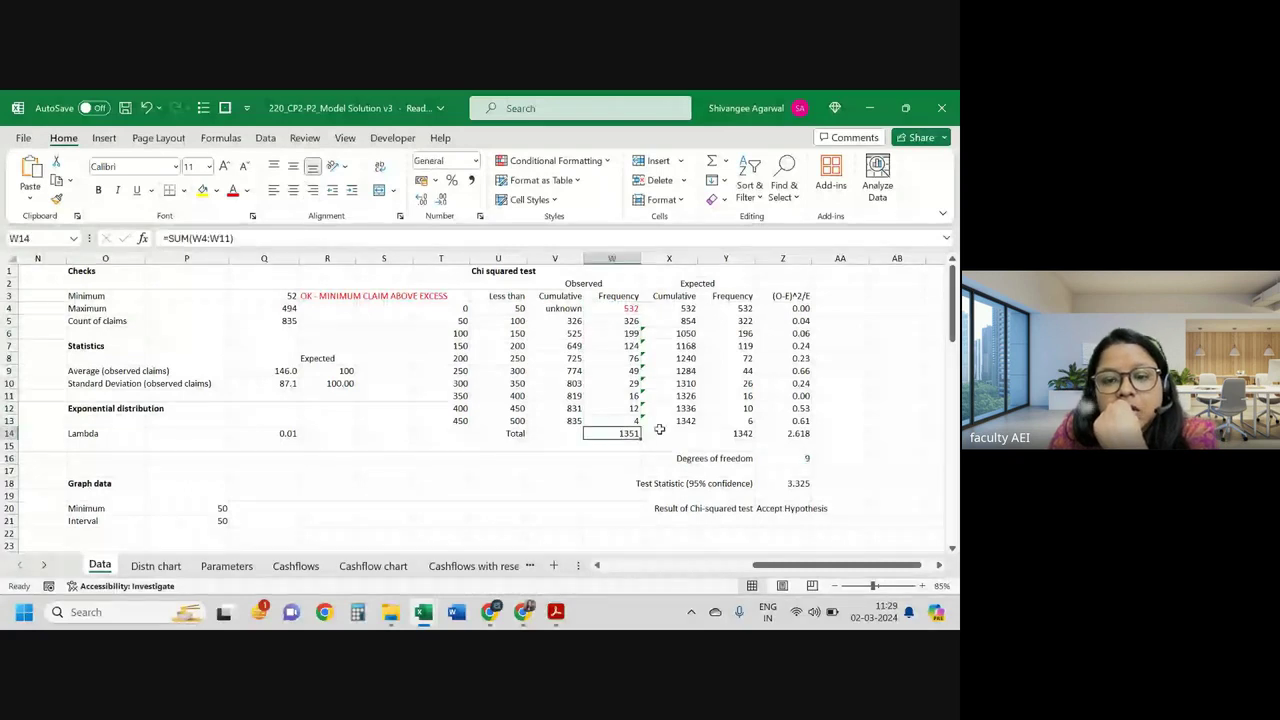
{"action": "key", "text": "F2"}
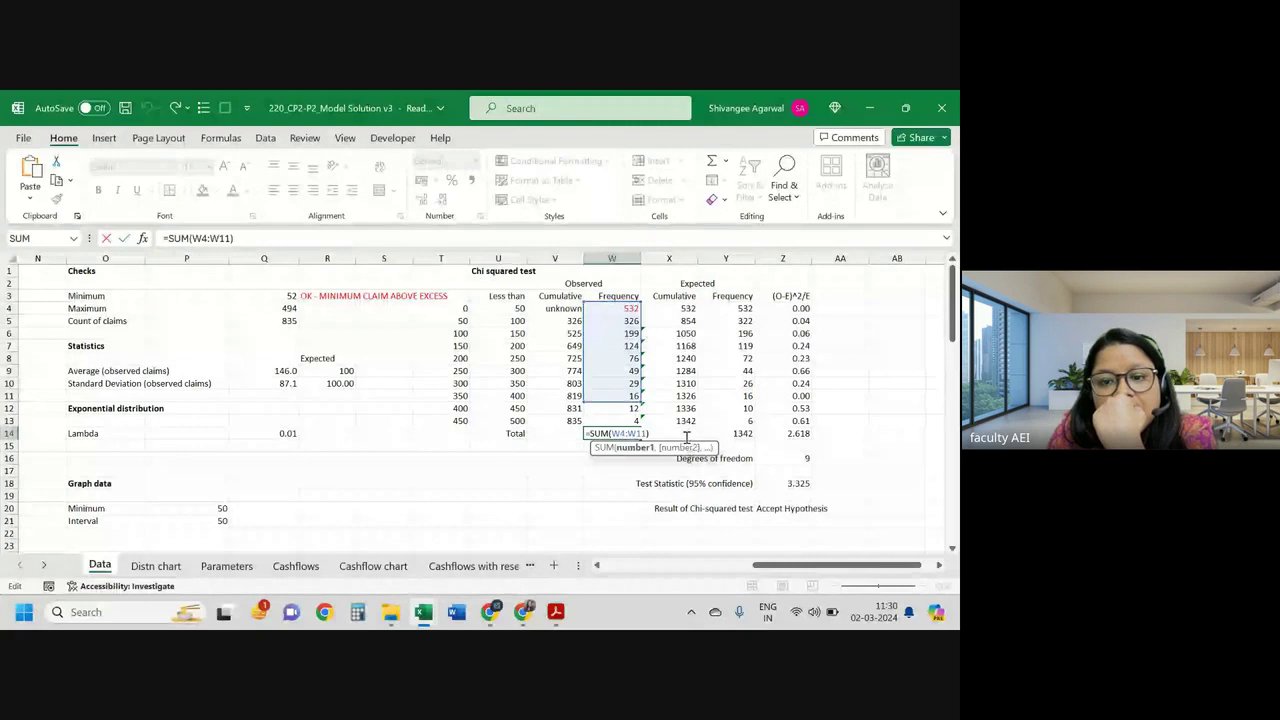
{"action": "key", "text": "Return"}
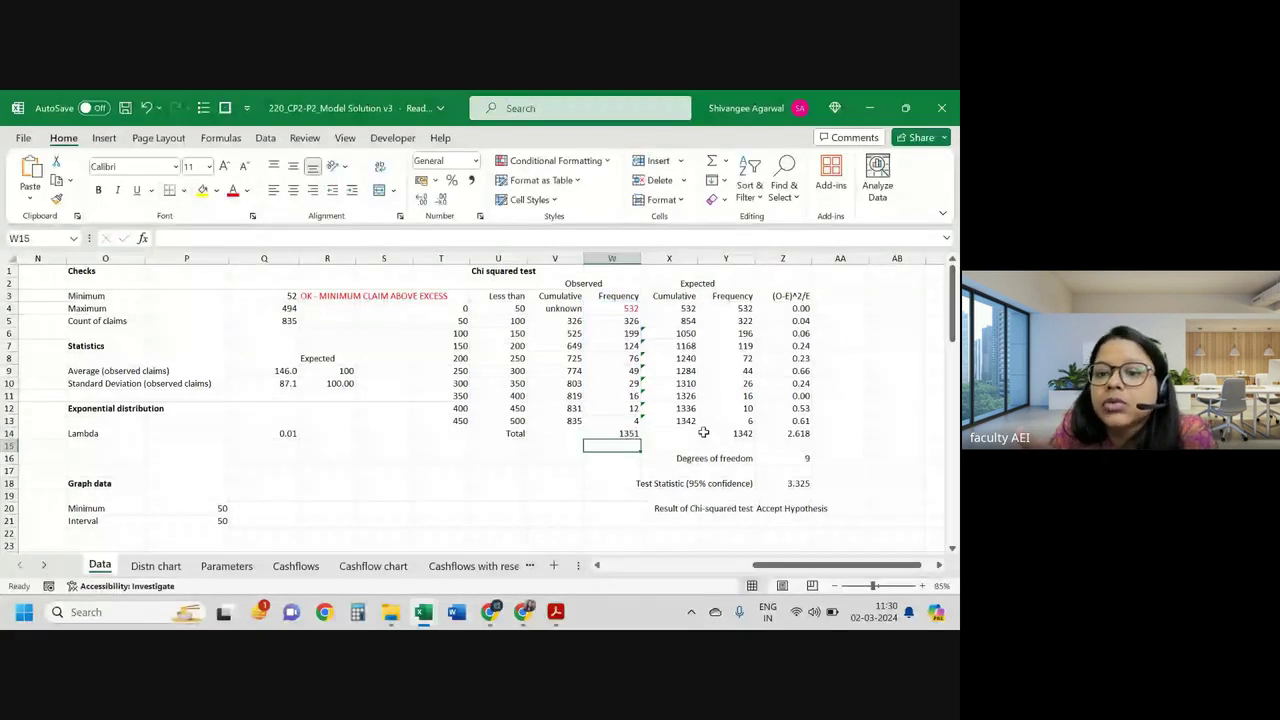
Step: Inspect the chi-square contributions Z4:Z14 and the 3.325 test statistic in Z18
{"action": "left_click", "coordinate": [795, 309]}
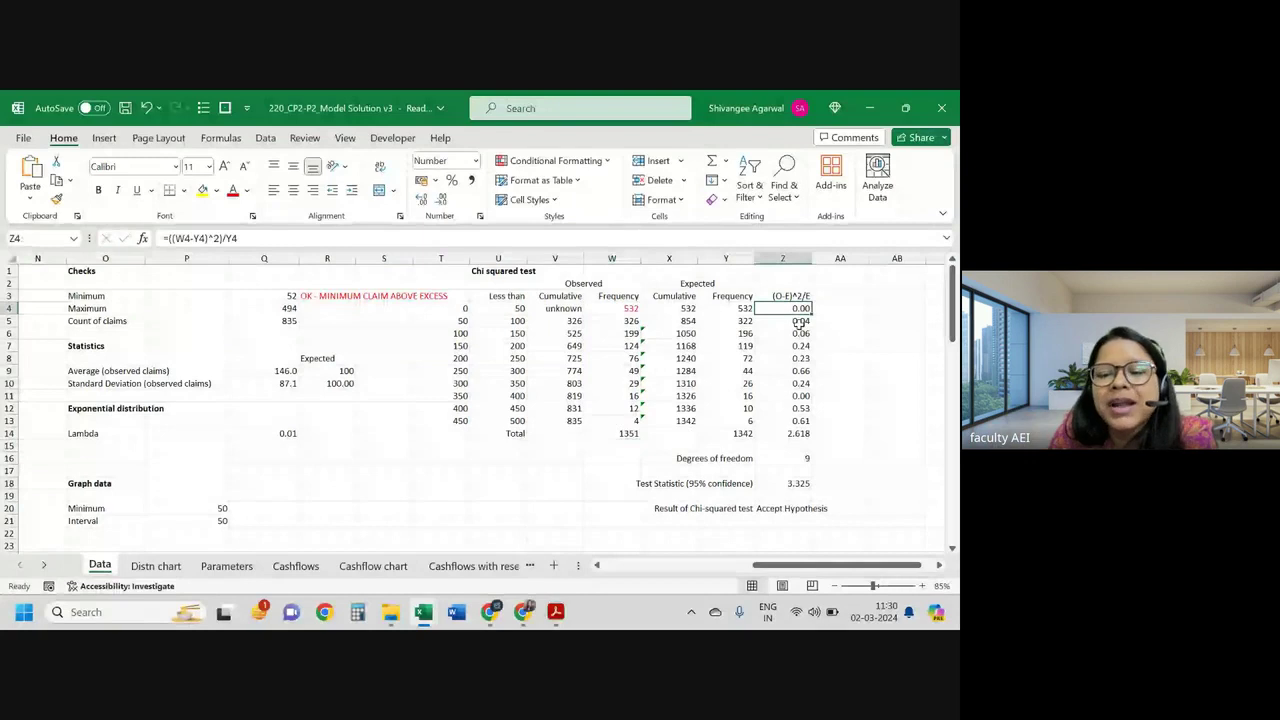
{"action": "left_click_drag", "start_coordinate": [800, 309], "coordinate": [797, 433]}
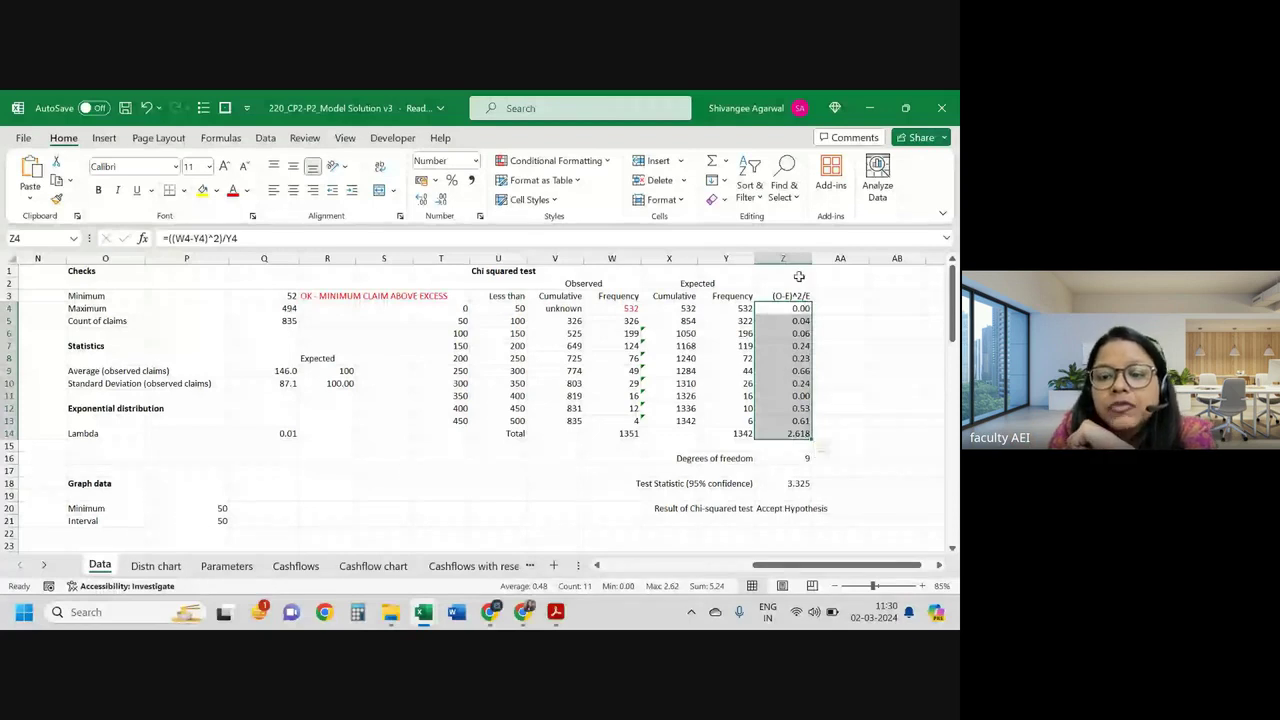
{"action": "left_click", "coordinate": [786, 458]}
{"action": "left_click", "coordinate": [787, 483]}
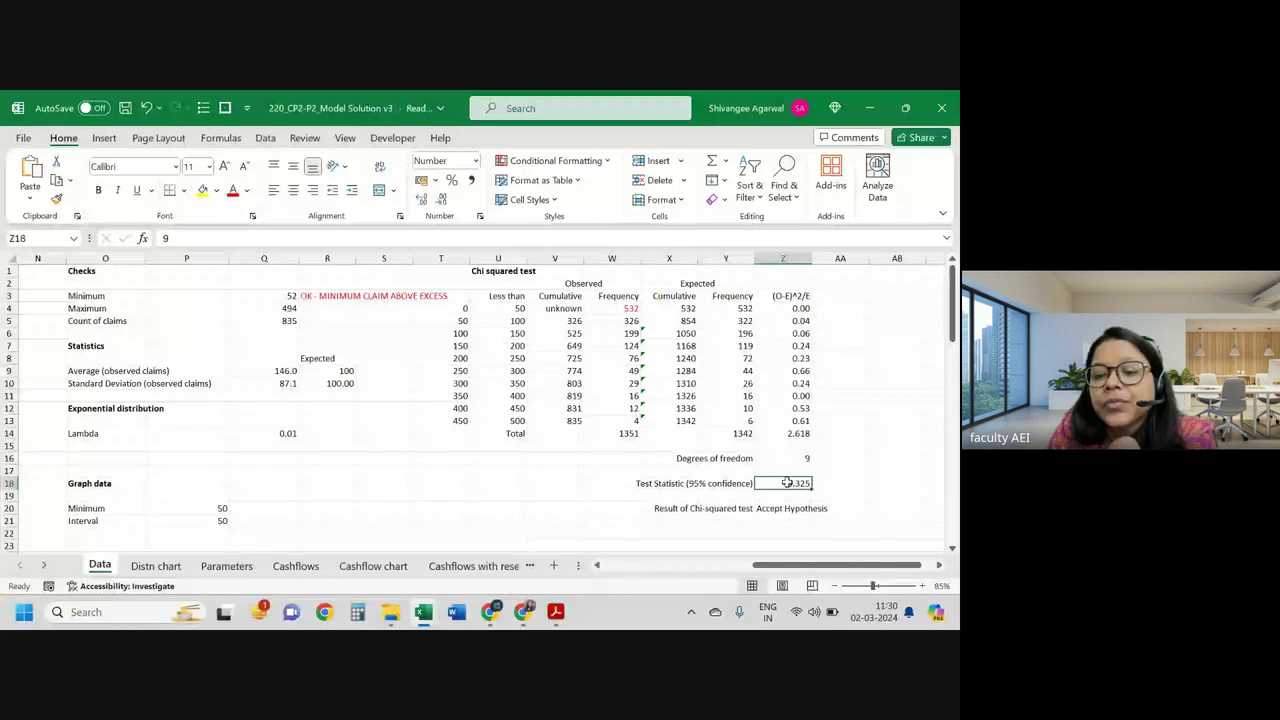
{"action": "double_click", "coordinate": [787, 483]}
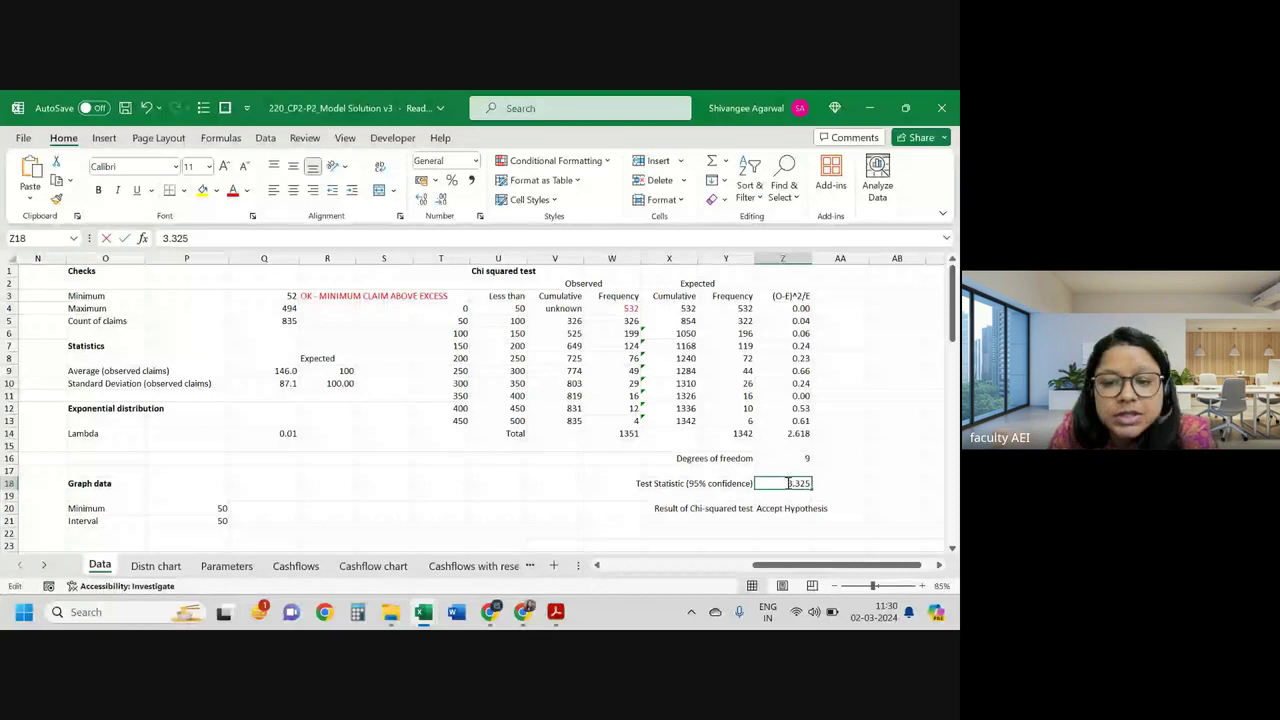
{"action": "key", "text": "Escape"}
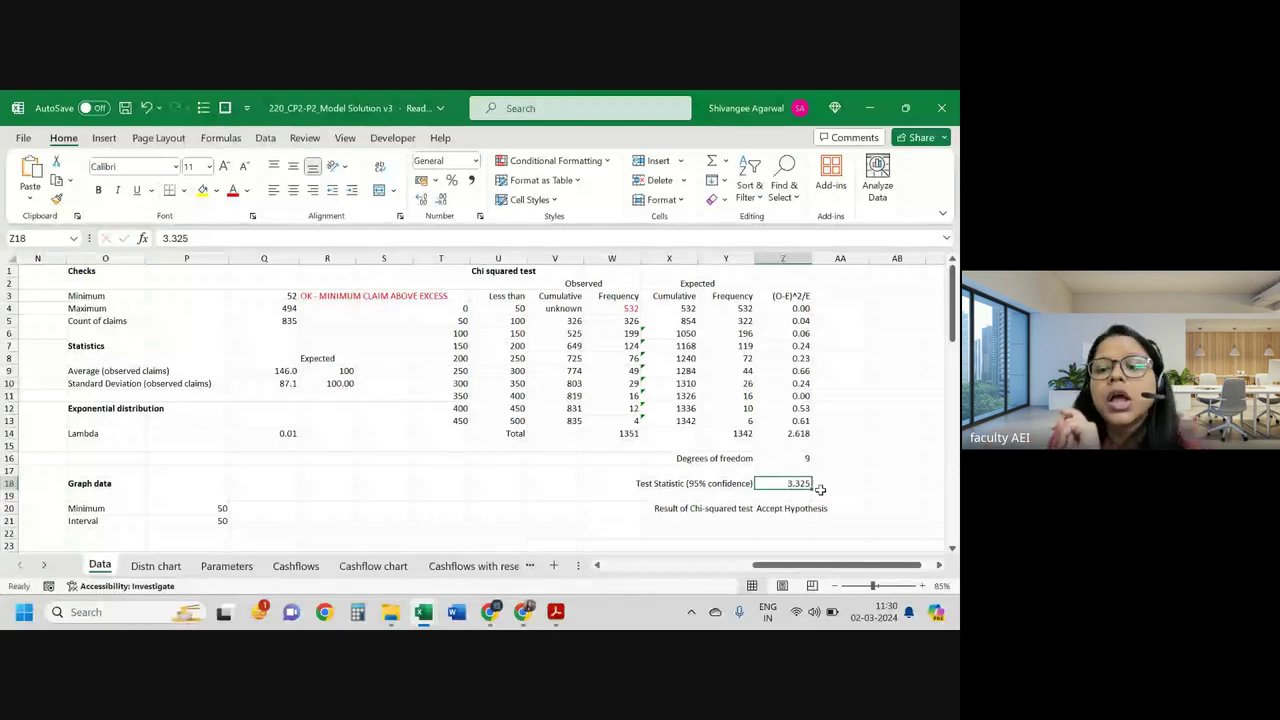
Step: Start an =exp formula in AA18, then abandon it
{"action": "key", "text": "Right"}
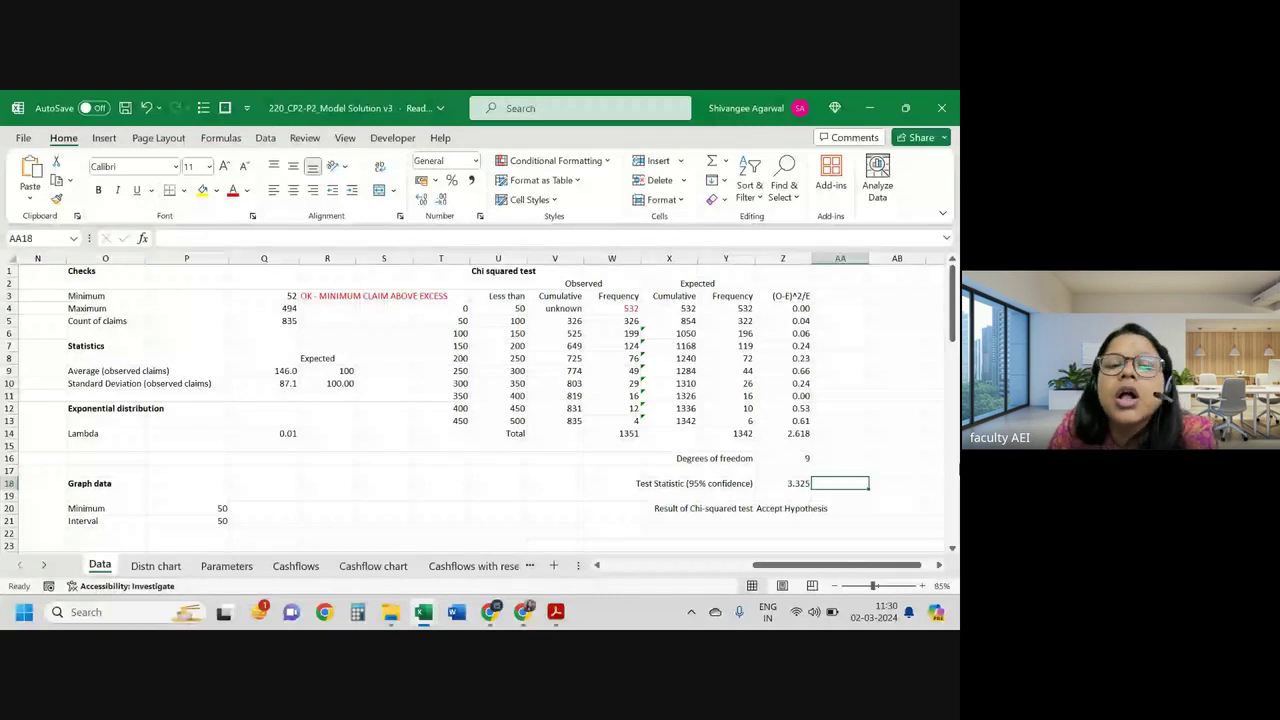
{"action": "type", "text": "="}
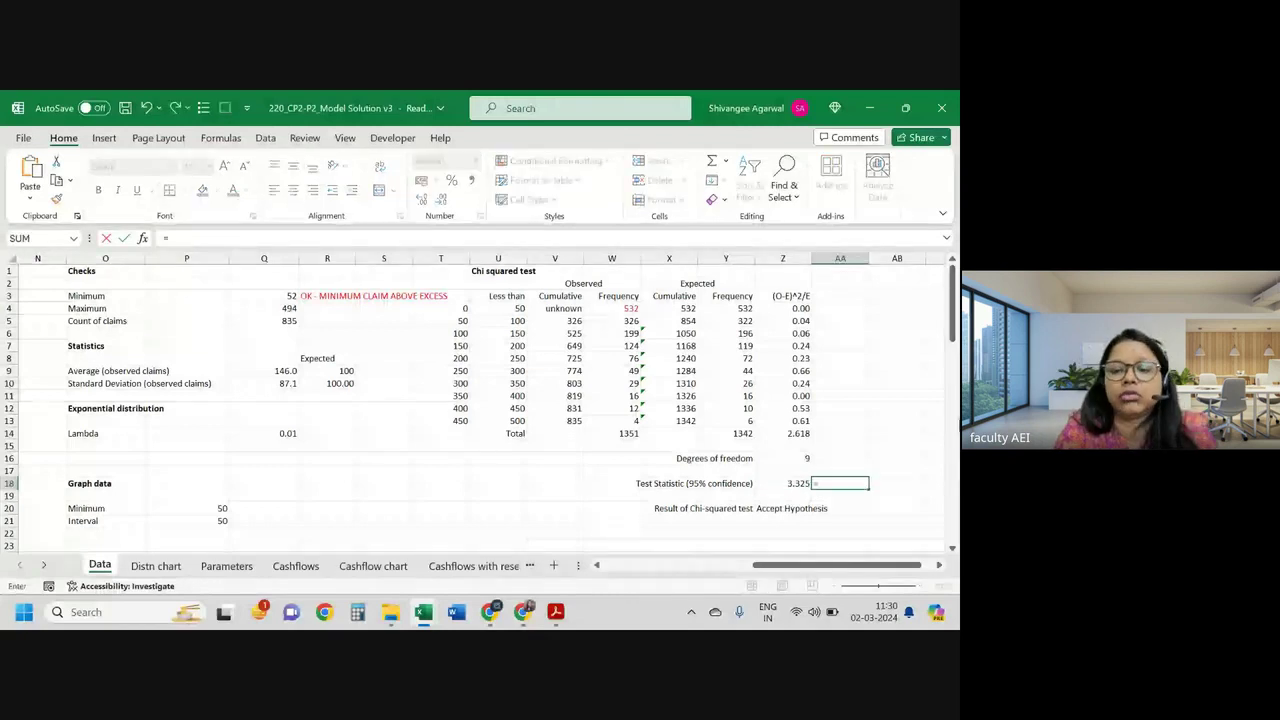
{"action": "type", "text": "exp"}
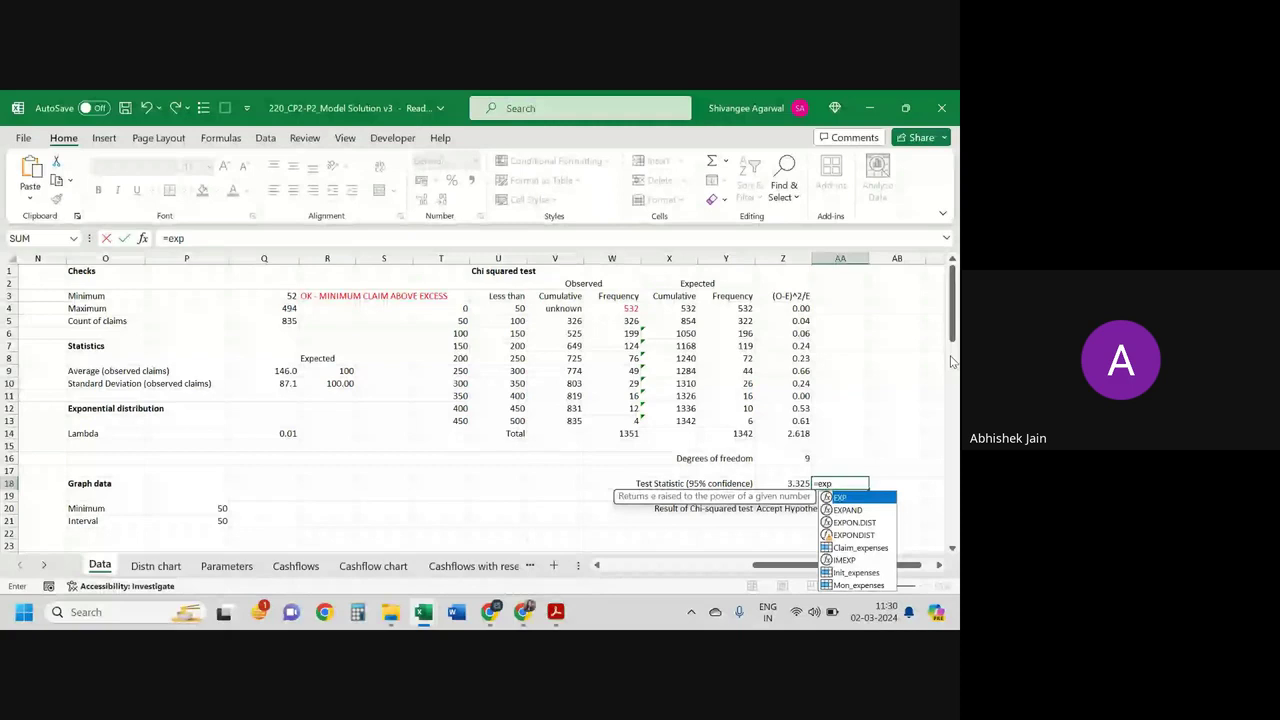
{"action": "key", "text": "Escape"}
{"action": "left_click", "coordinate": [840, 433]}
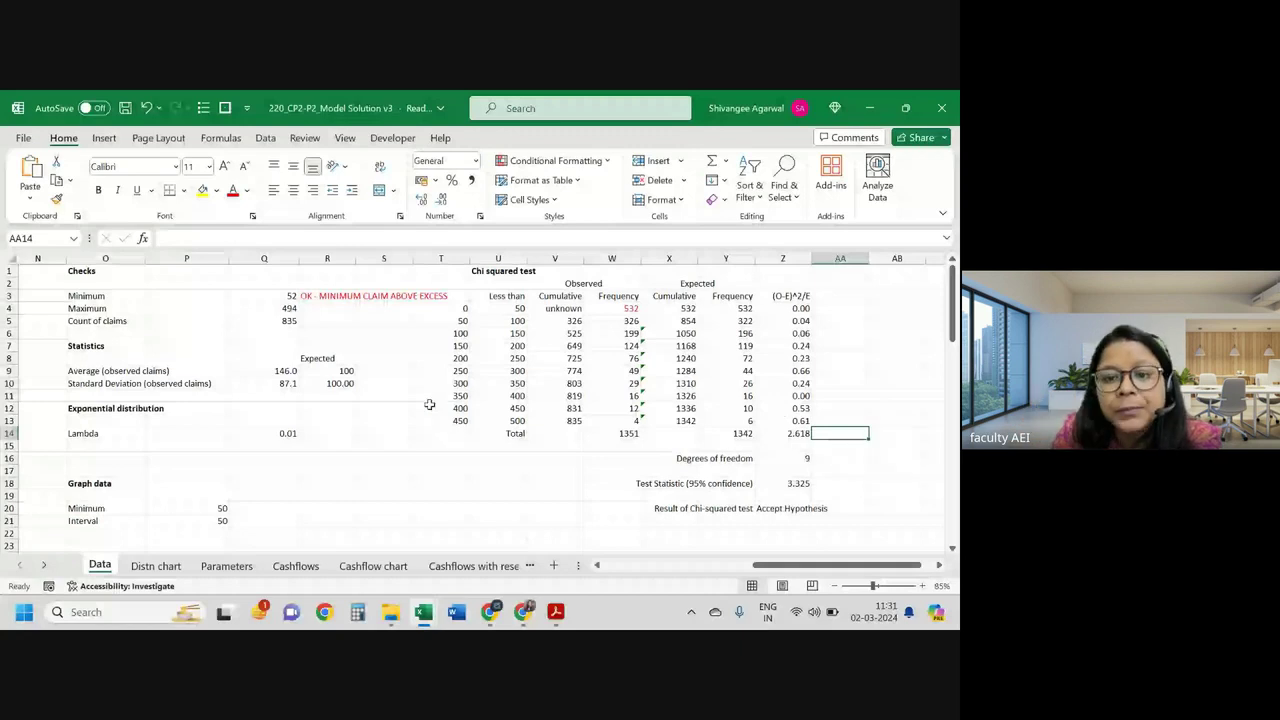
Step: Re-check the last observed frequencies in W12:W13 and the chi-square contributions total
{"action": "left_click", "coordinate": [597, 410]}
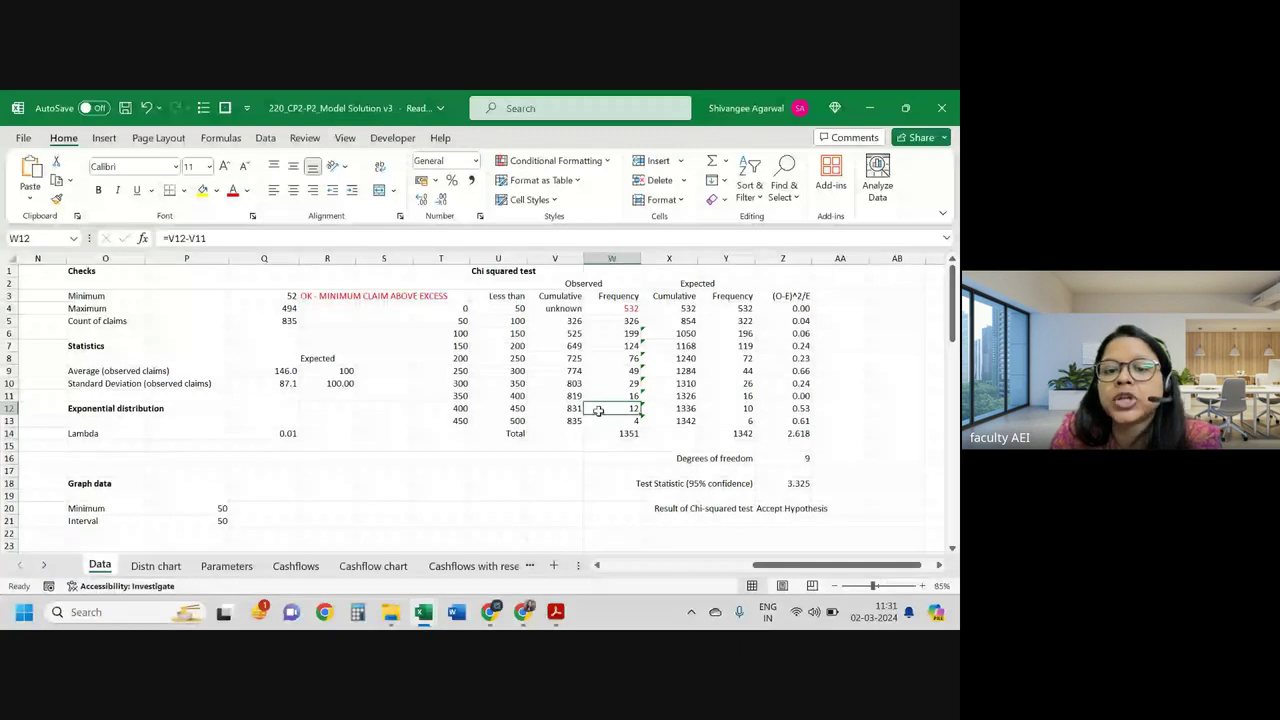
{"action": "left_click_drag", "start_coordinate": [597, 410], "coordinate": [424, 421]}
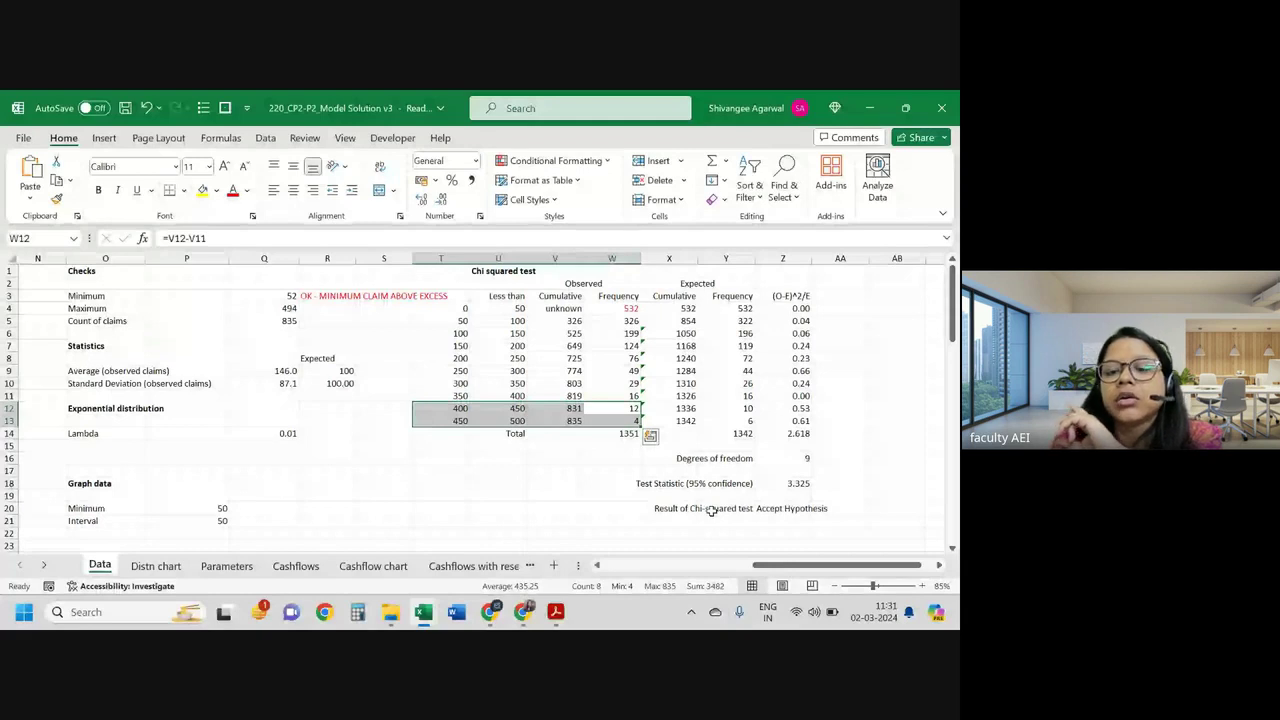
{"action": "left_click_drag", "start_coordinate": [615, 409], "coordinate": [624, 421]}
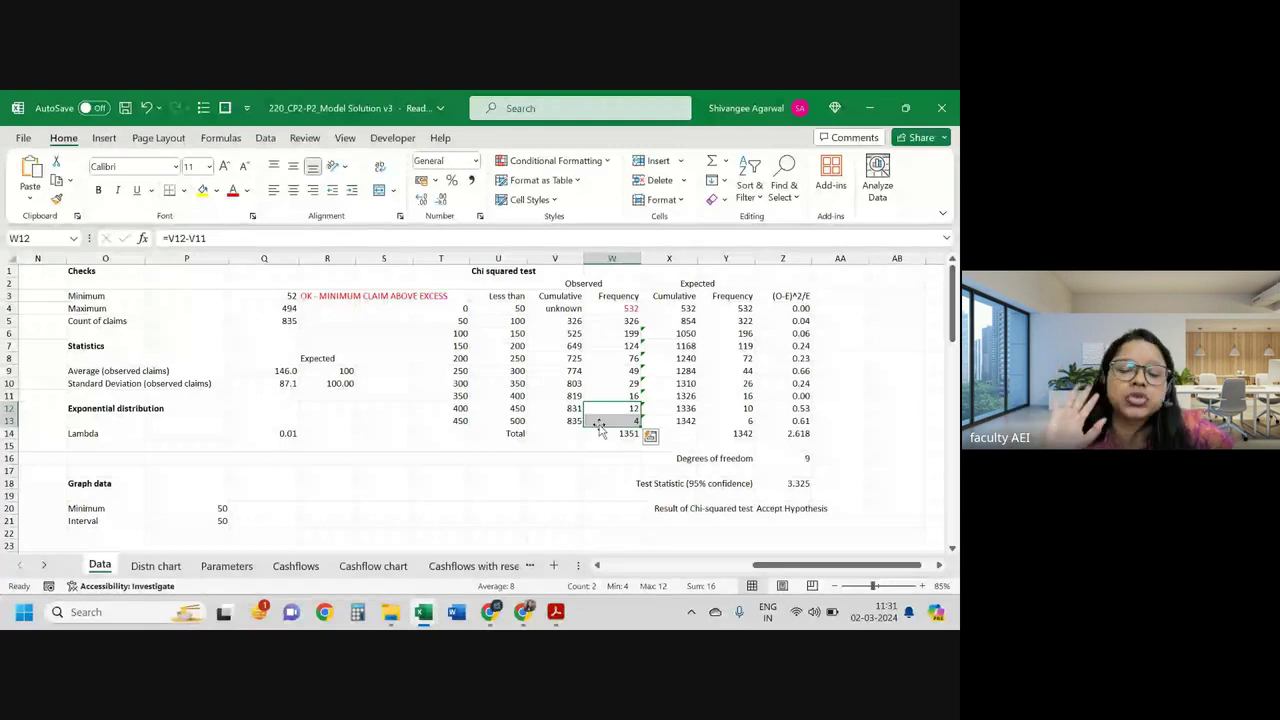
{"action": "left_click", "coordinate": [602, 422]}
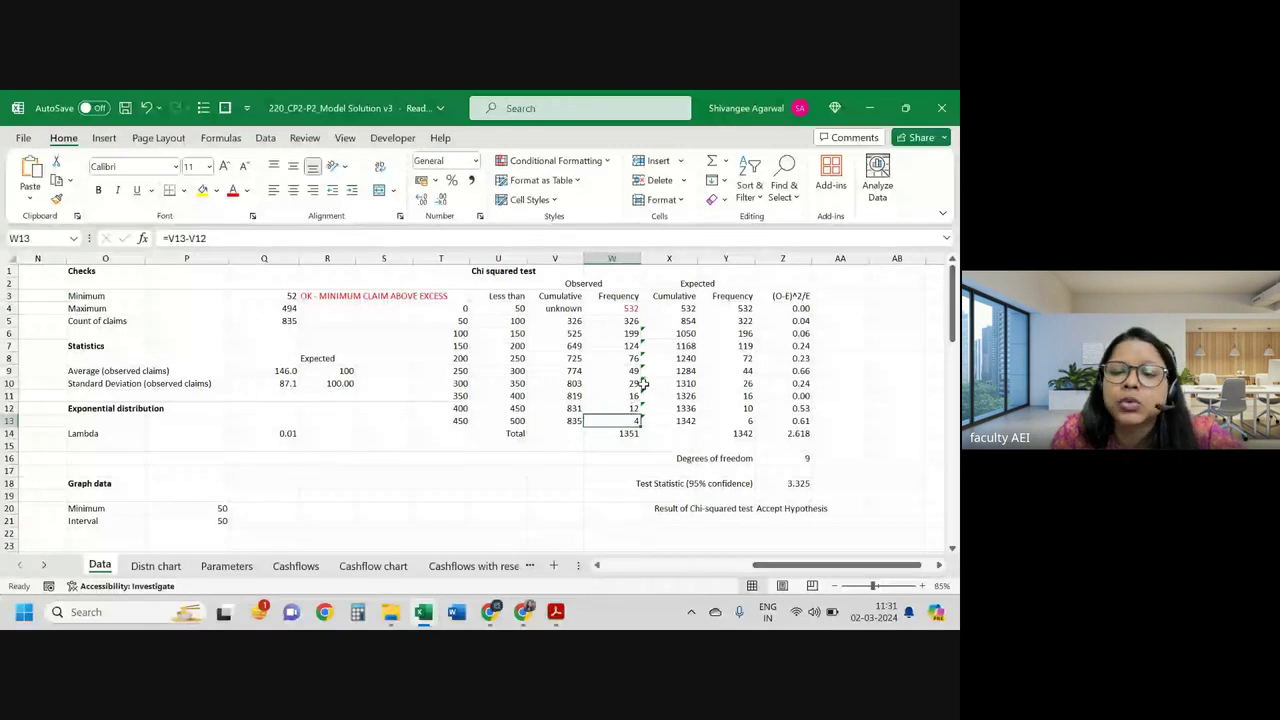
{"action": "left_click", "coordinate": [795, 446]}
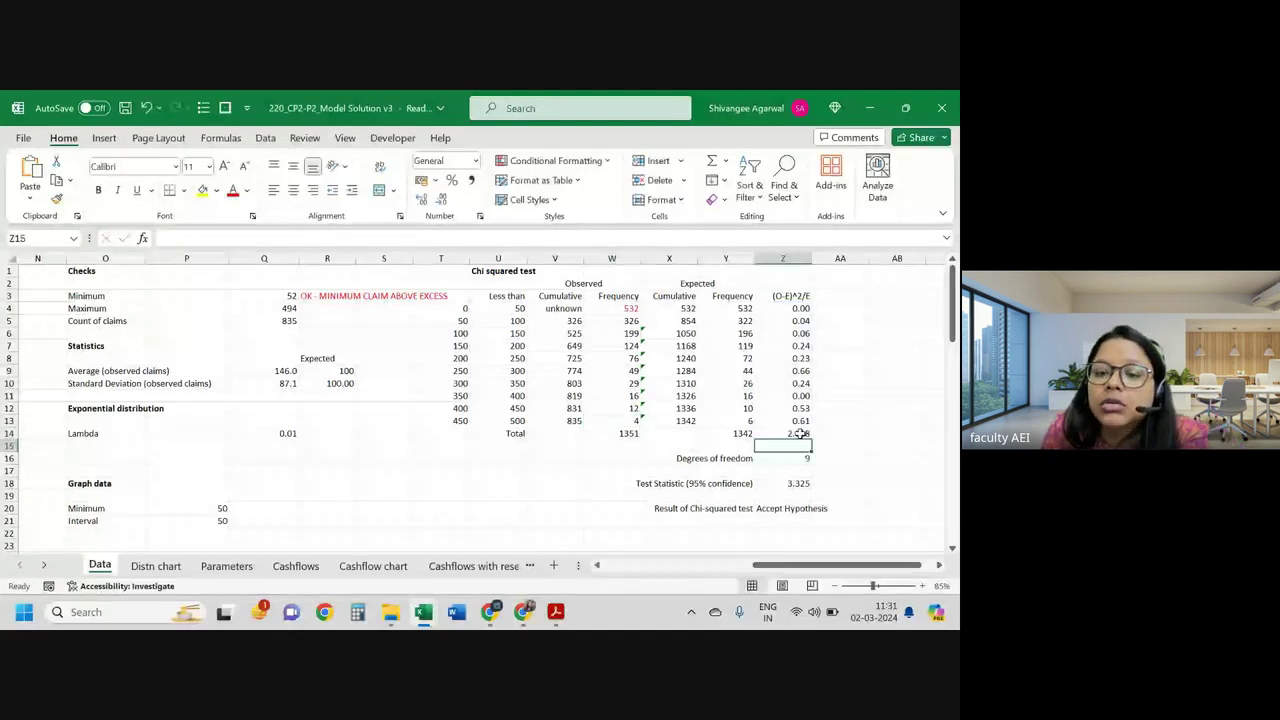
{"action": "left_click", "coordinate": [800, 495]}
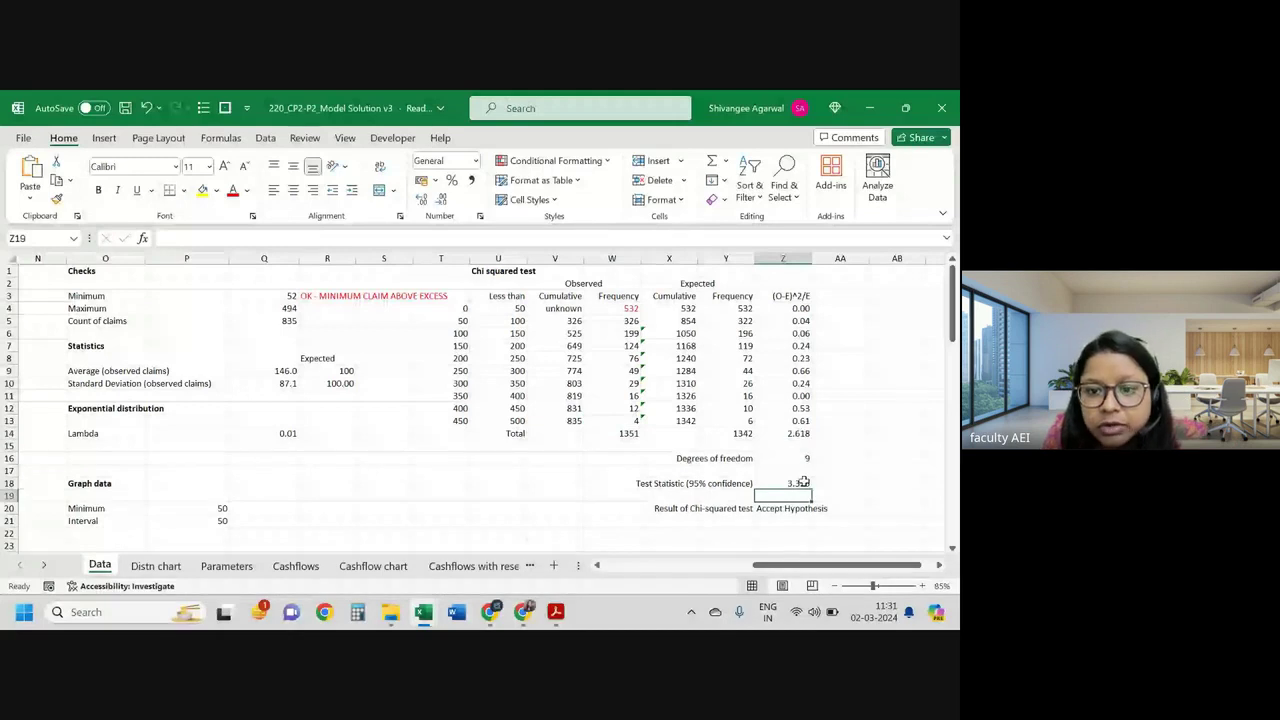
{"action": "double_click", "coordinate": [797, 433]}
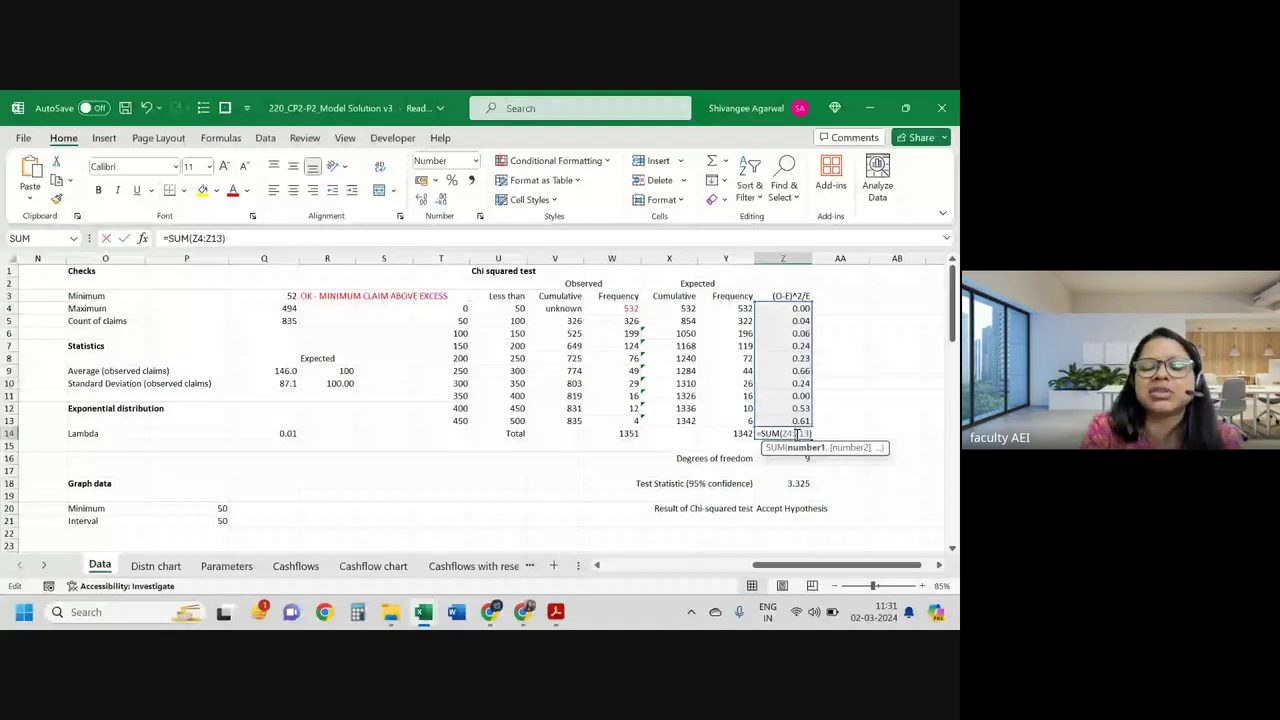
Step: Enter 'Critical value' in AA18 and check the Accept Hypothesis result in Z20
{"action": "left_click", "coordinate": [840, 484]}
{"action": "type", "text": "Critic"}
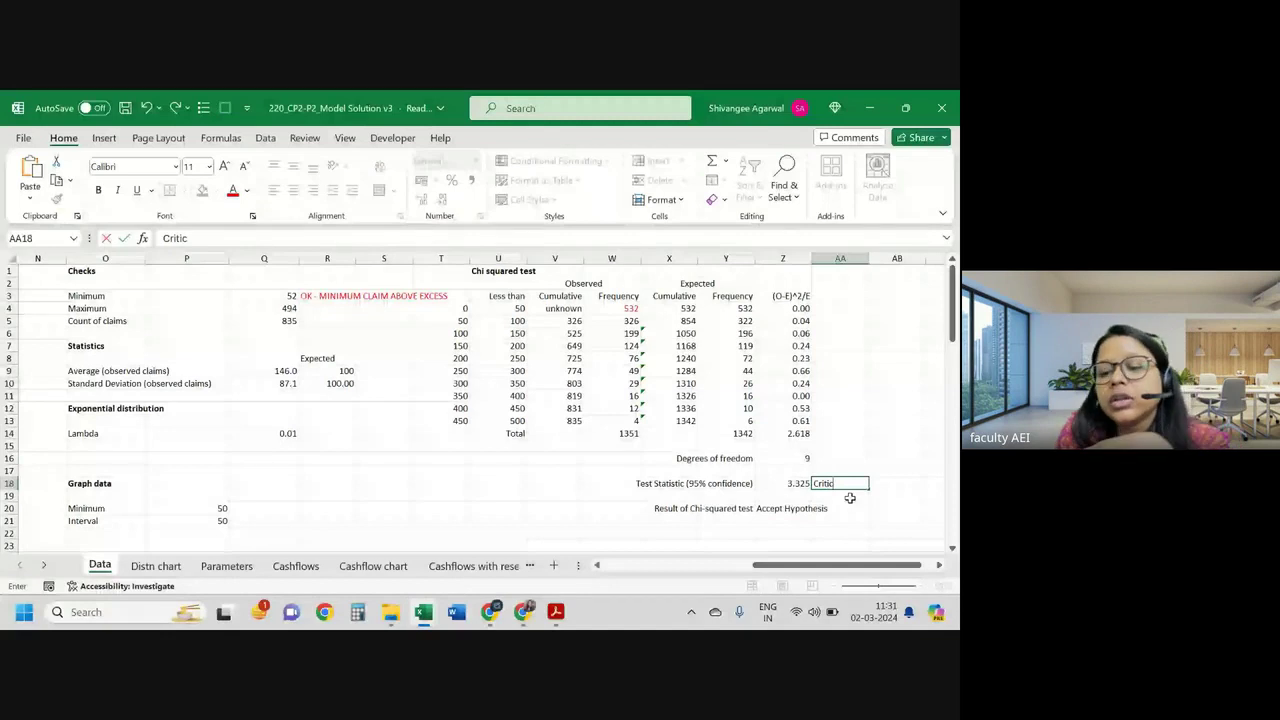
{"action": "type", "text": "al value"}
{"action": "key", "text": "Return"}
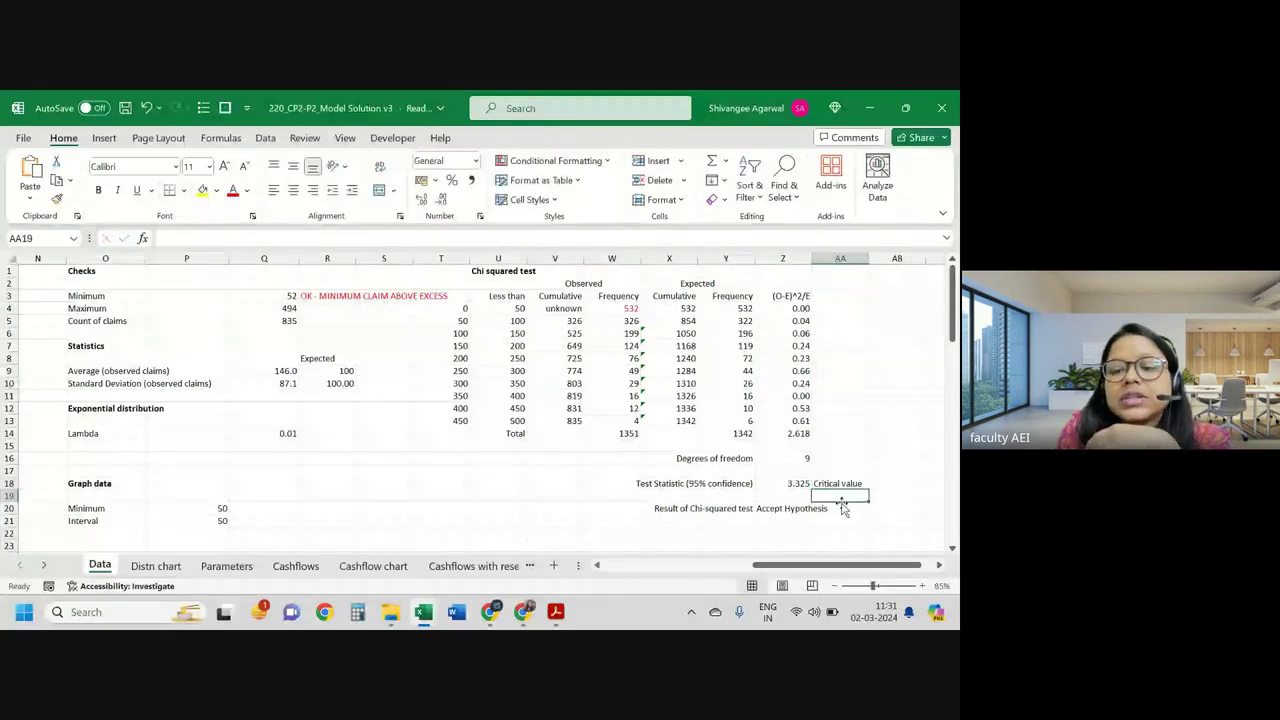
{"action": "left_click", "coordinate": [799, 483]}
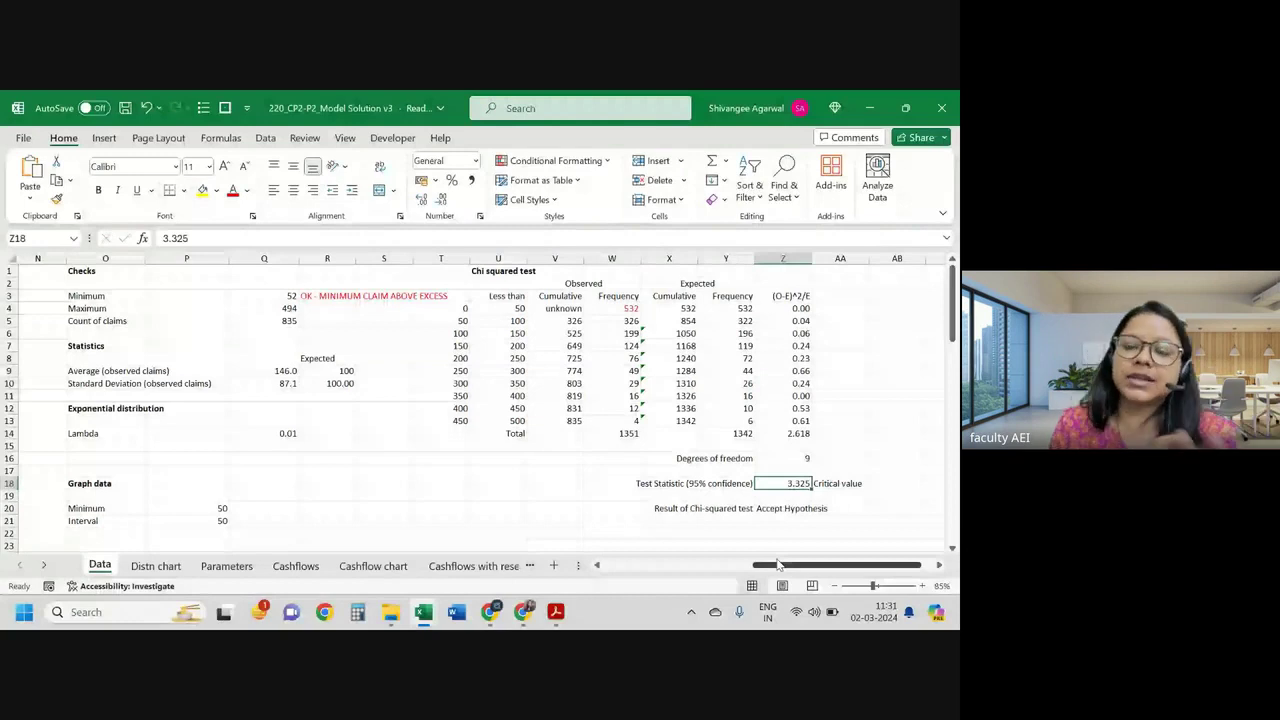
{"action": "key", "text": "Down"}
{"action": "key", "text": "Down"}
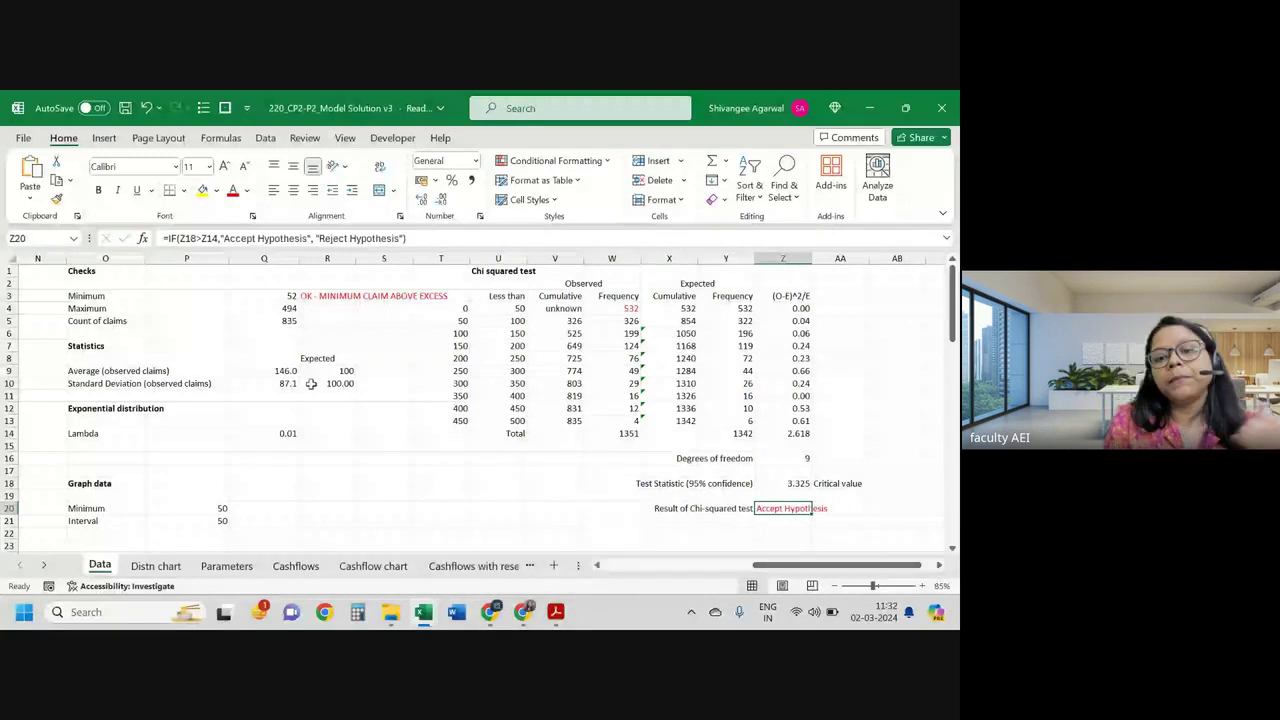
Step: Check the observed average and standard deviation, the first frequency 532, and the claims count
{"action": "left_click_drag", "start_coordinate": [270, 371], "coordinate": [270, 384]}
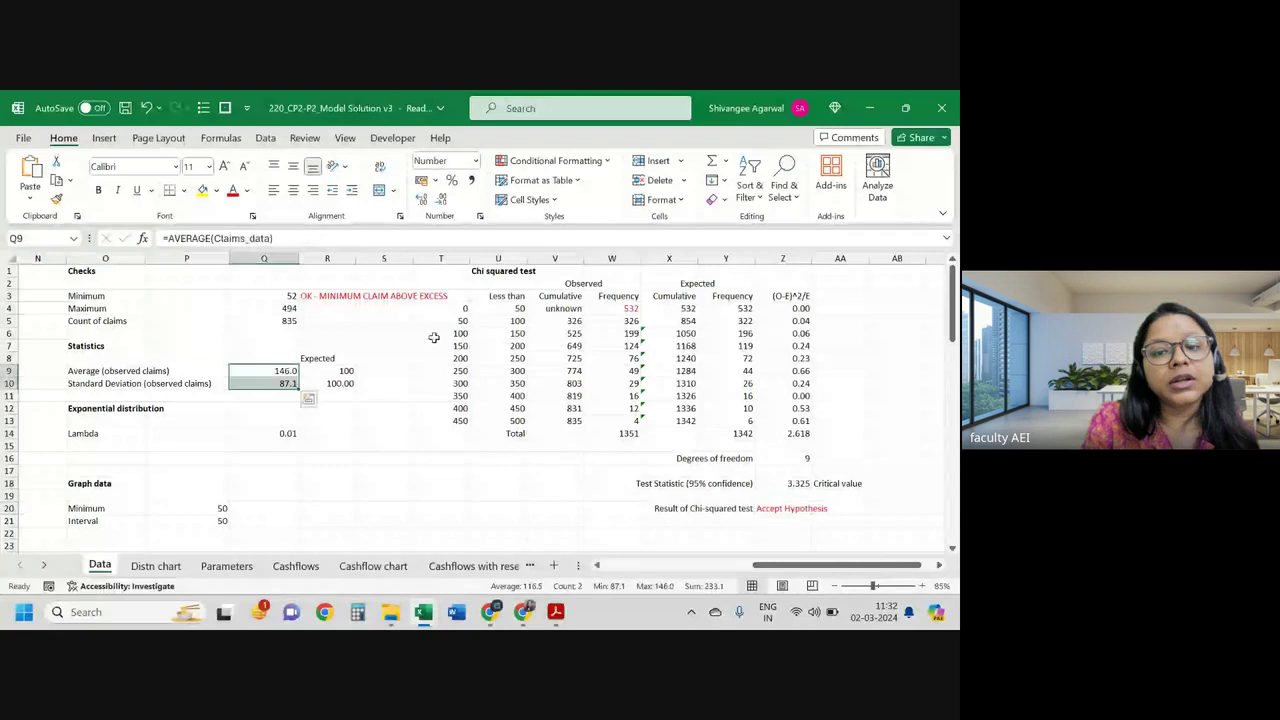
{"action": "left_click", "coordinate": [626, 308]}
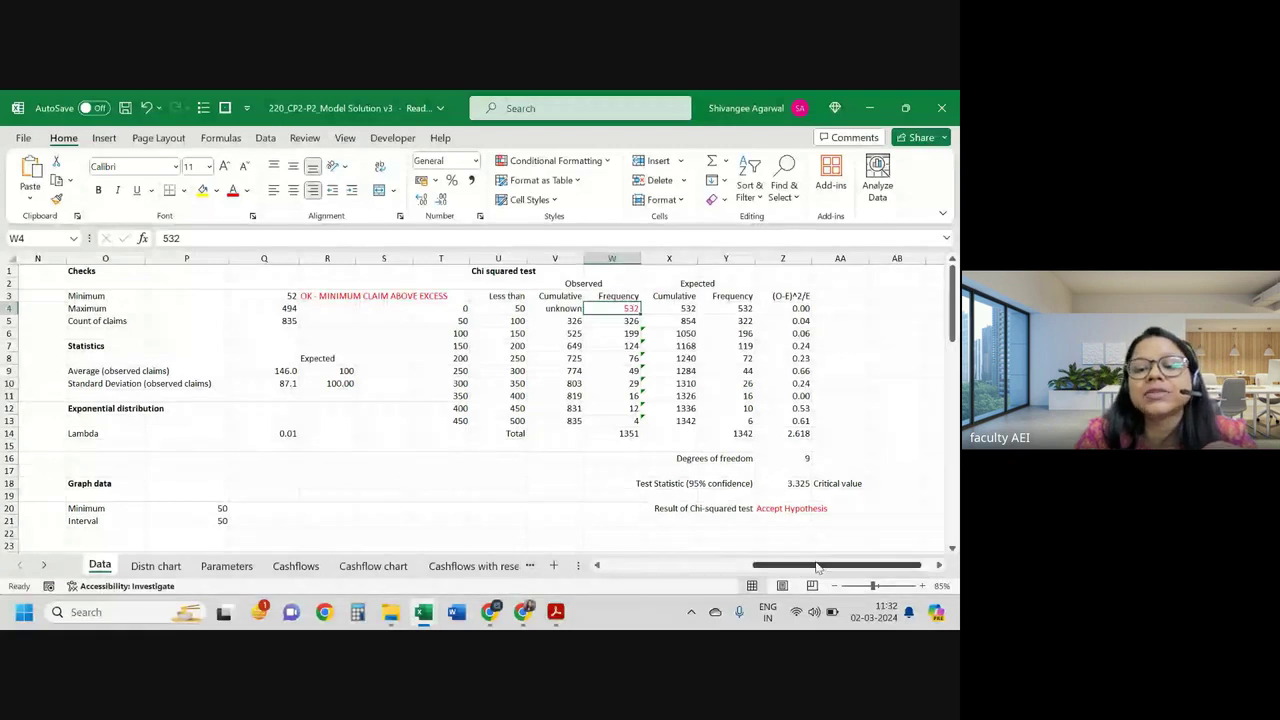
{"action": "left_click", "coordinate": [264, 321]}
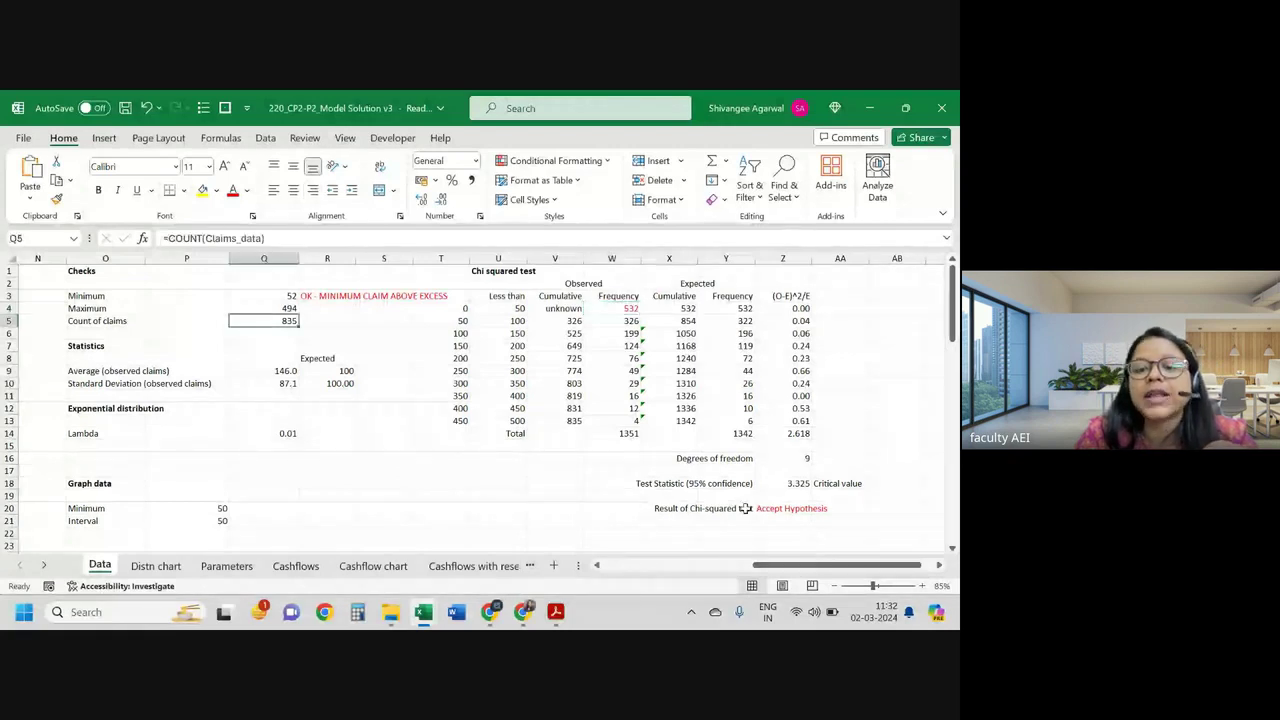
{"action": "scroll", "coordinate": [592, 519], "scroll_direction": "left", "scroll_amount": 5}
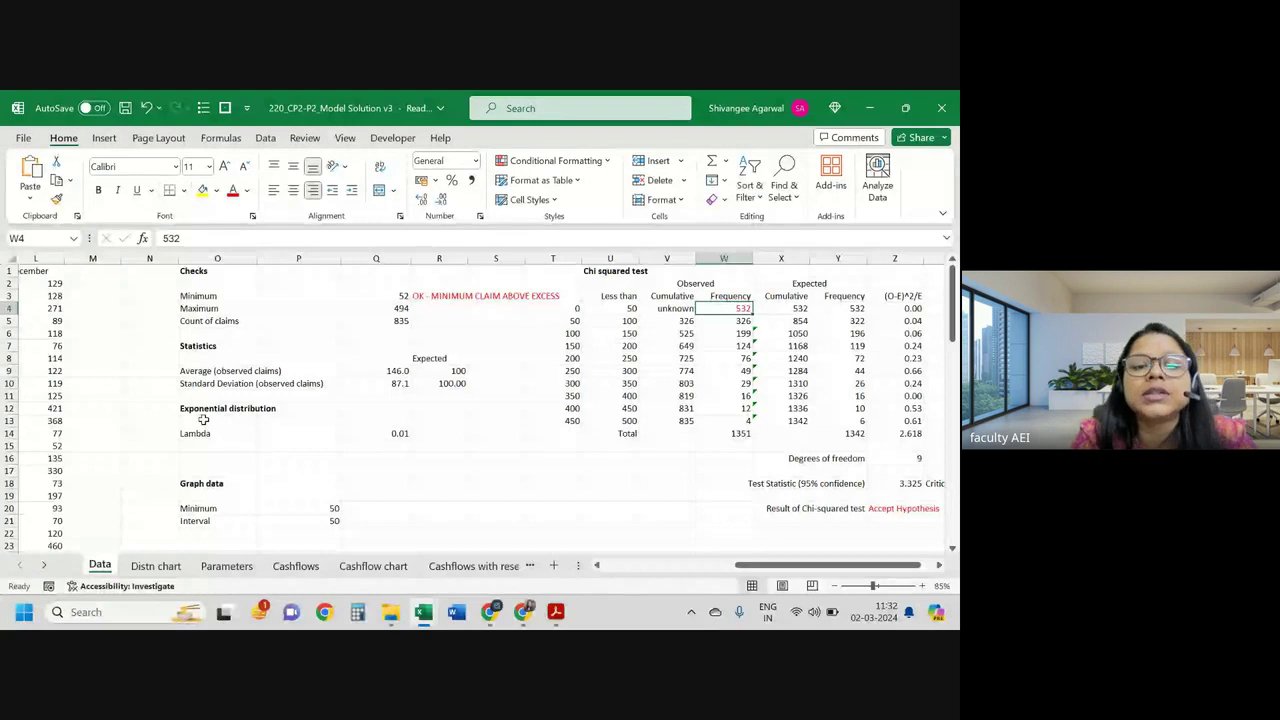
Step: Fill the Expected mean and standard deviation cells R7:R11 yellow with F4
{"action": "left_click", "coordinate": [435, 372]}
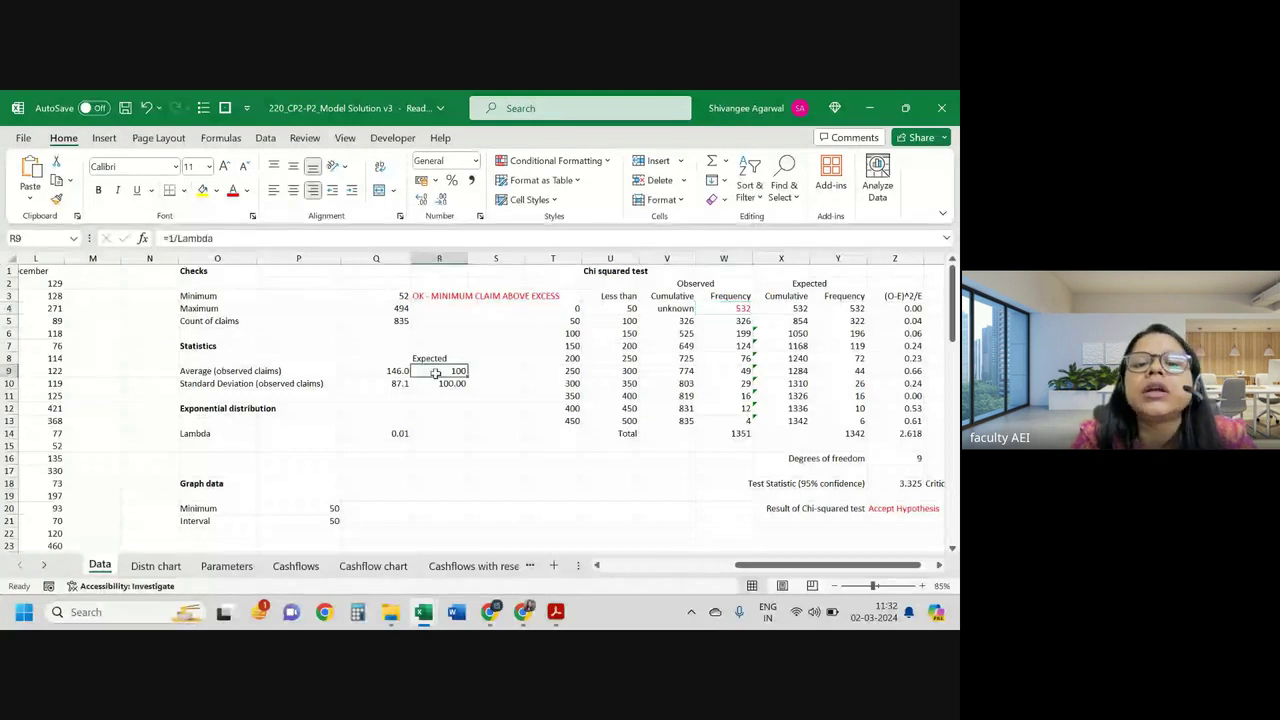
{"action": "key", "text": "shift+Down"}
{"action": "key", "text": "shift+Down"}
{"action": "key", "text": "shift+Down"}
{"action": "left_click_drag", "start_coordinate": [438, 346], "coordinate": [442, 396]}
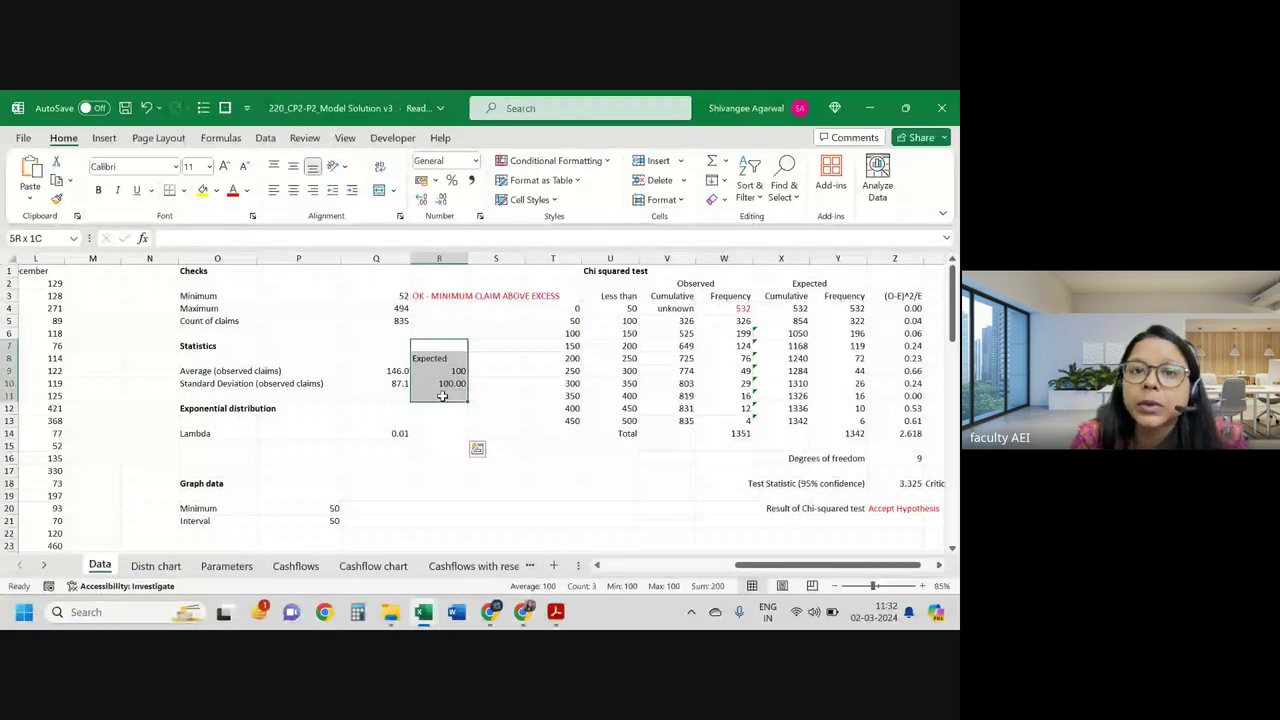
{"action": "key", "text": "F4"}
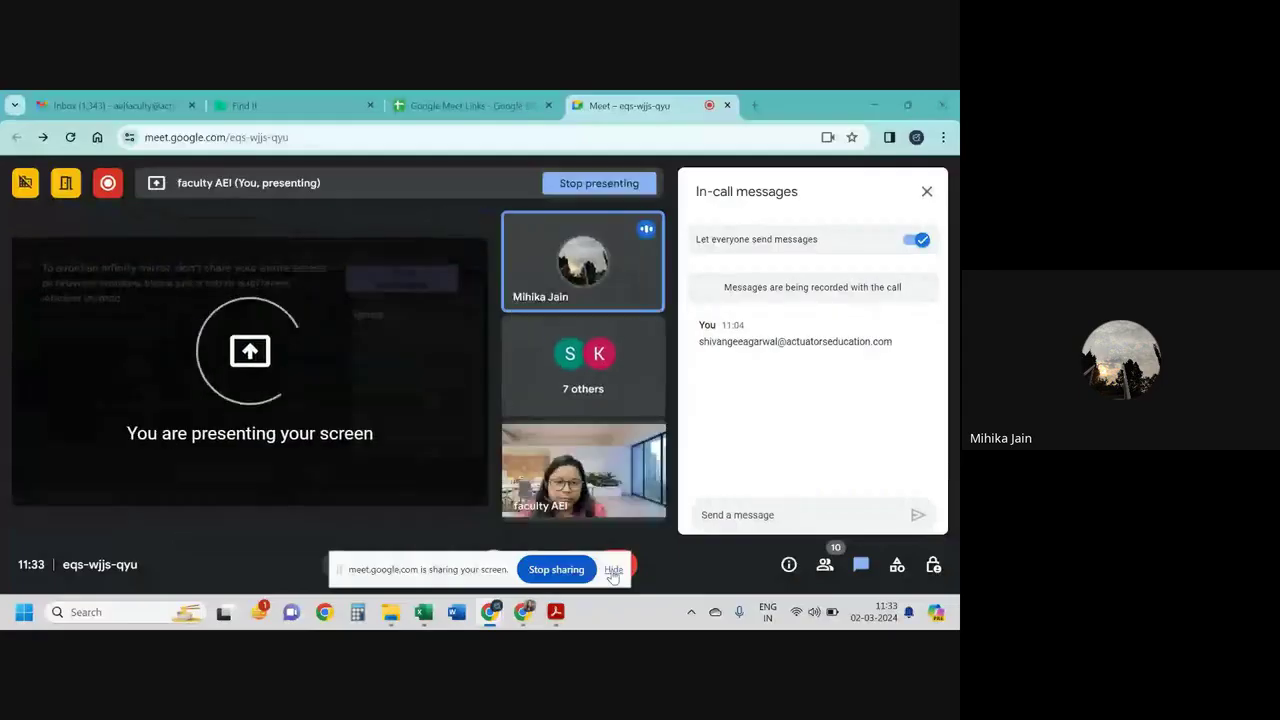
Step: Return to the workbook, hide the screen-sharing notice, and switch to Meet and back to Excel
{"action": "left_click", "coordinate": [874, 100]}
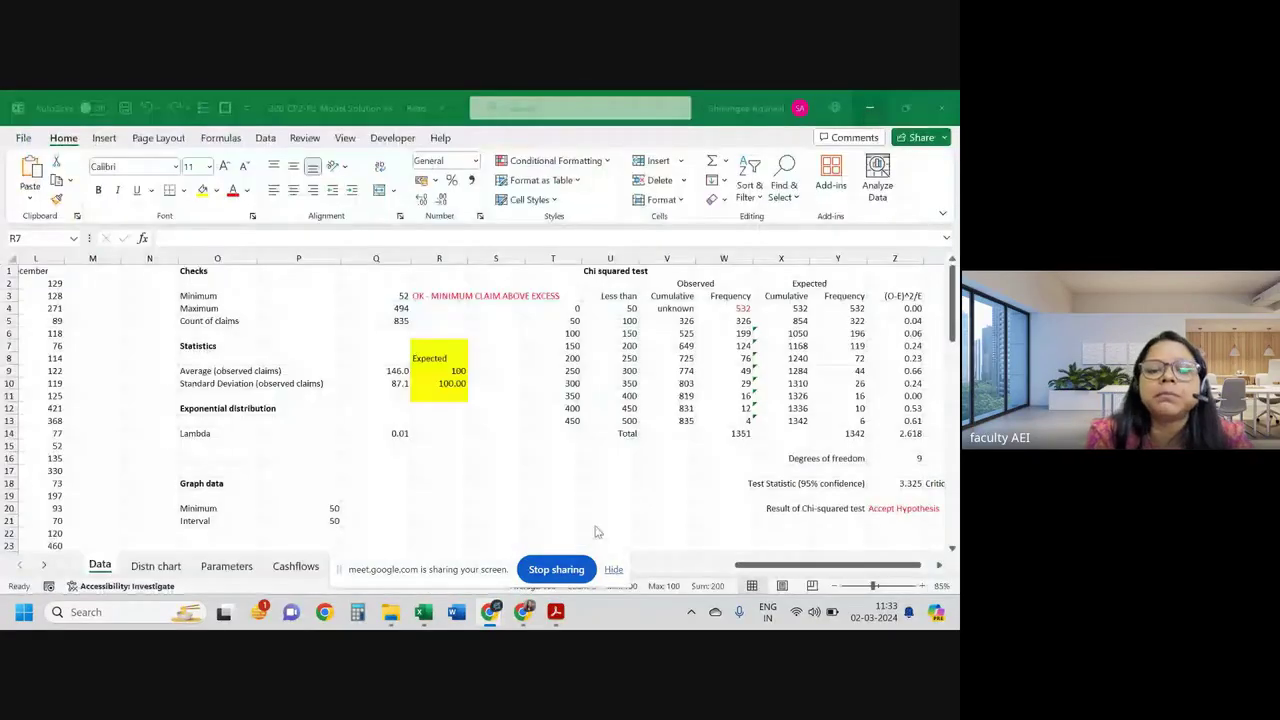
{"action": "left_click", "coordinate": [508, 455]}
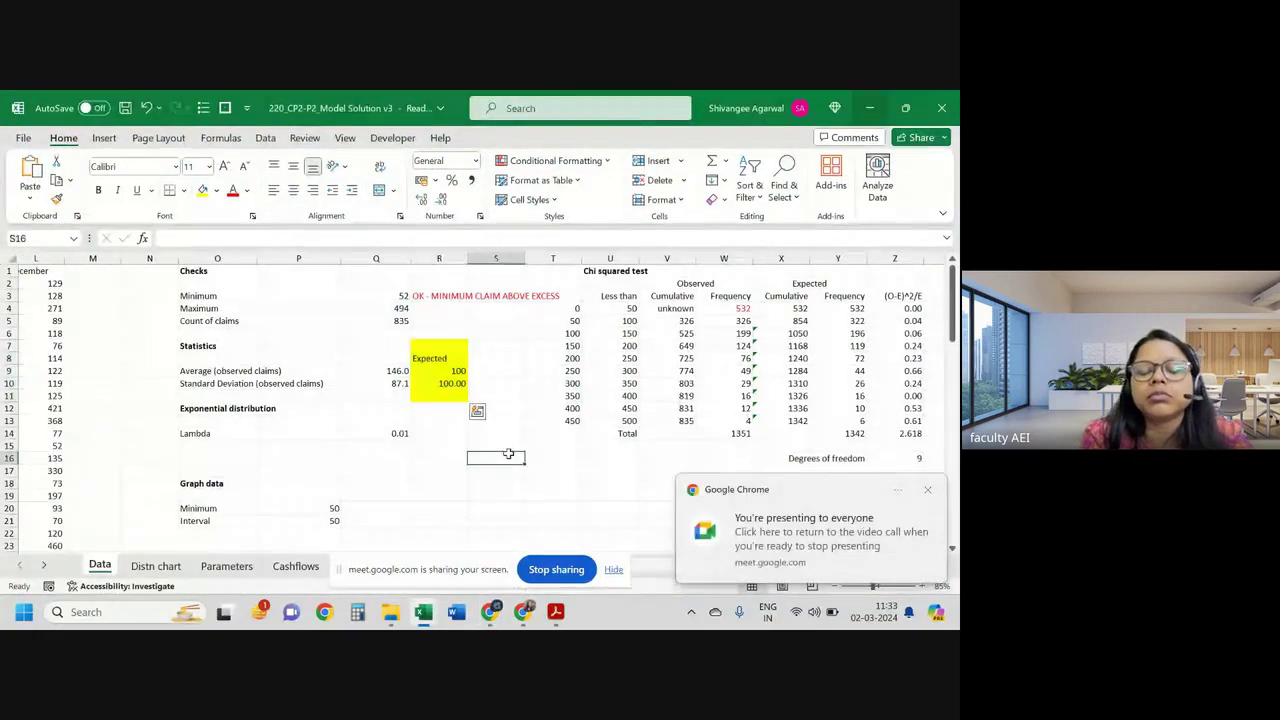
{"action": "left_click_drag", "start_coordinate": [430, 358], "coordinate": [431, 400]}
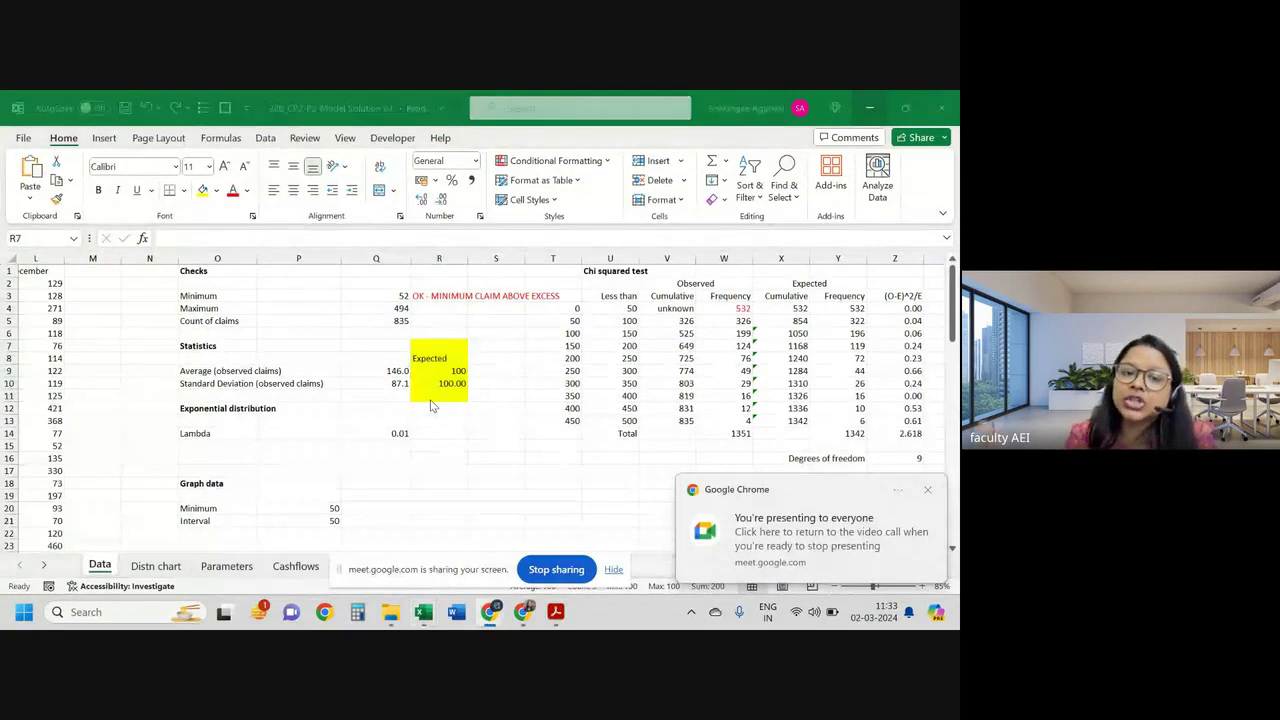
{"action": "left_click", "coordinate": [613, 569]}
{"action": "left_click", "coordinate": [552, 396]}
{"action": "key", "text": "alt+Tab"}
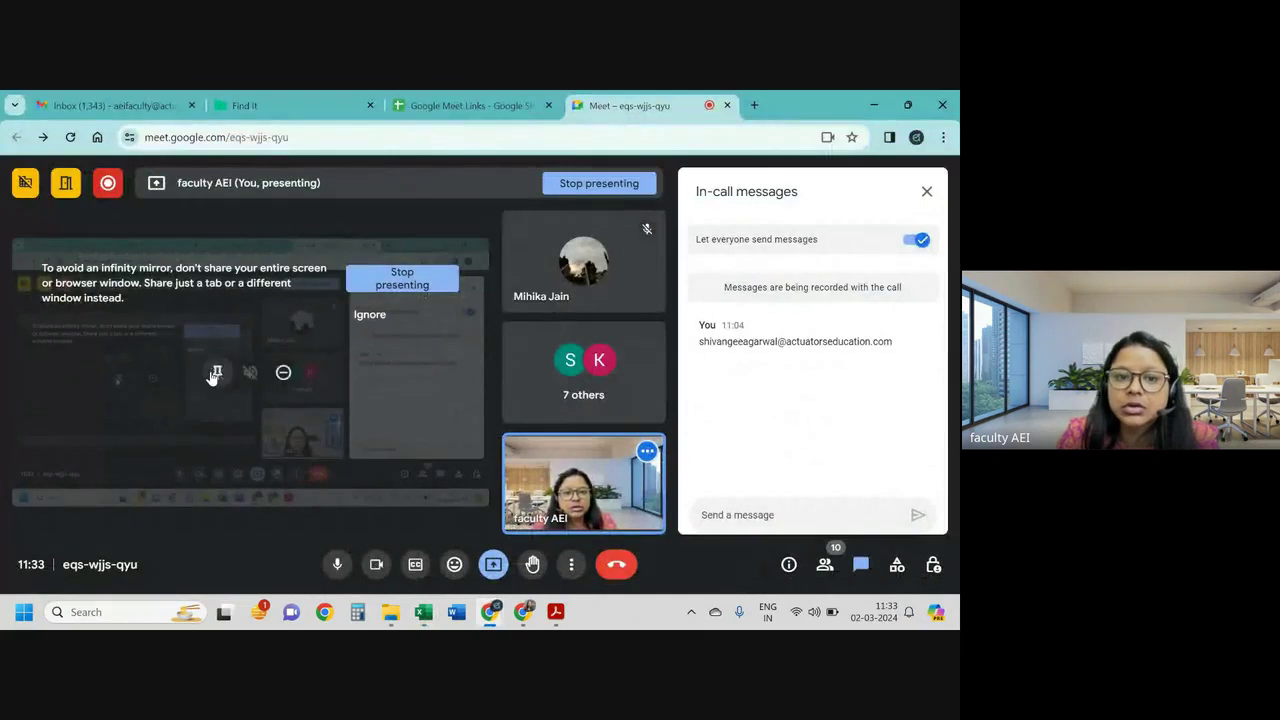
{"action": "key", "text": "alt+Tab"}
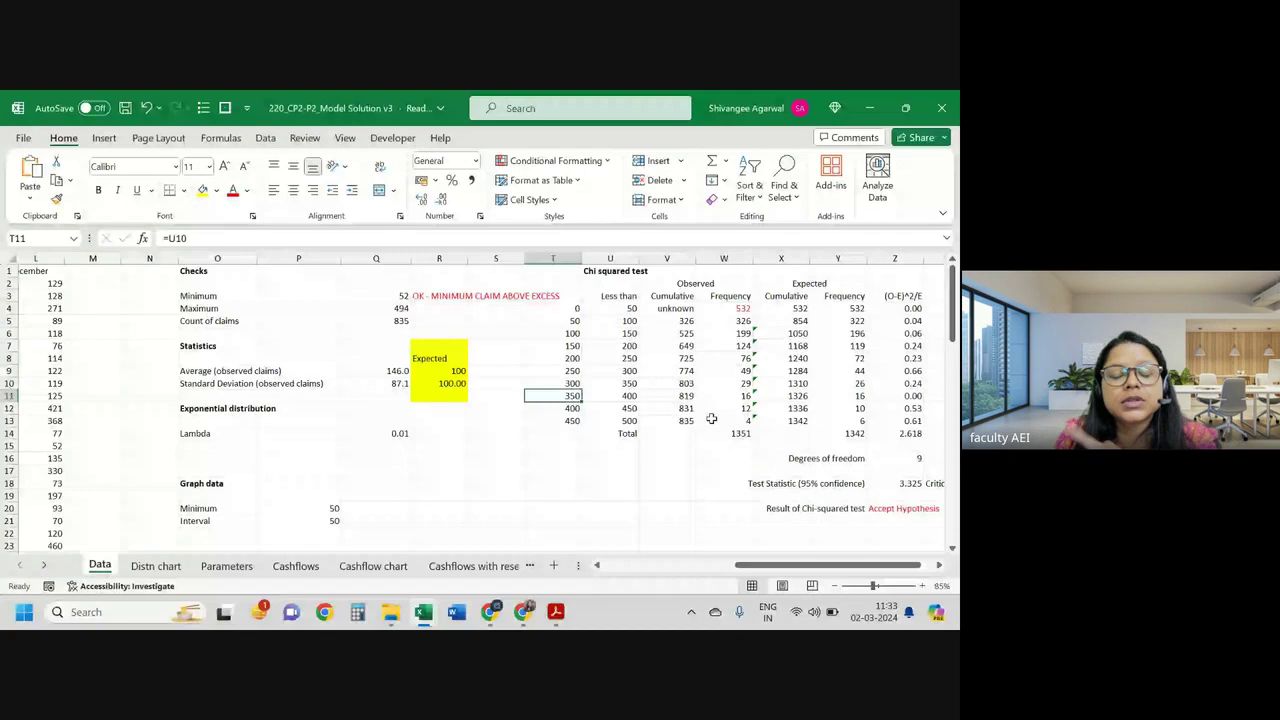
Step: Flip between the Data sheet and the Distn chart sheet, then open the Cashflows sheet
{"action": "key", "text": "ctrl+Page_Down"}
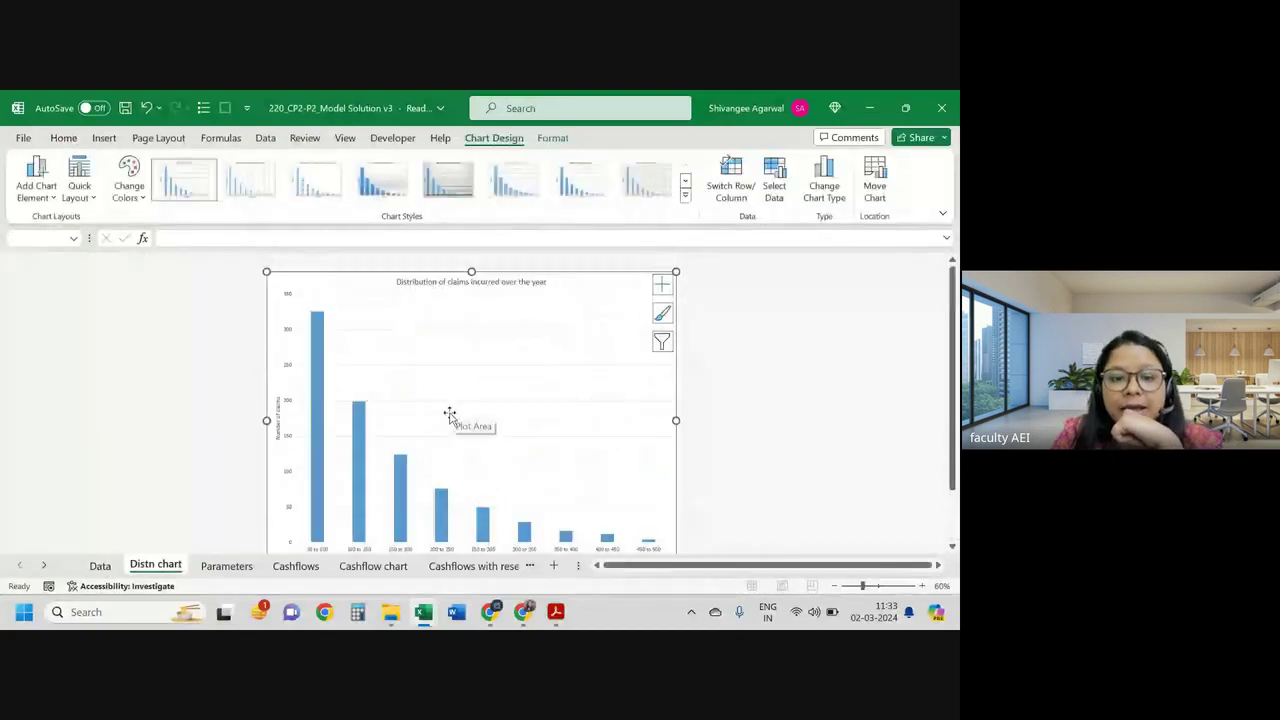
{"action": "key", "text": "ctrl+Page_Up"}
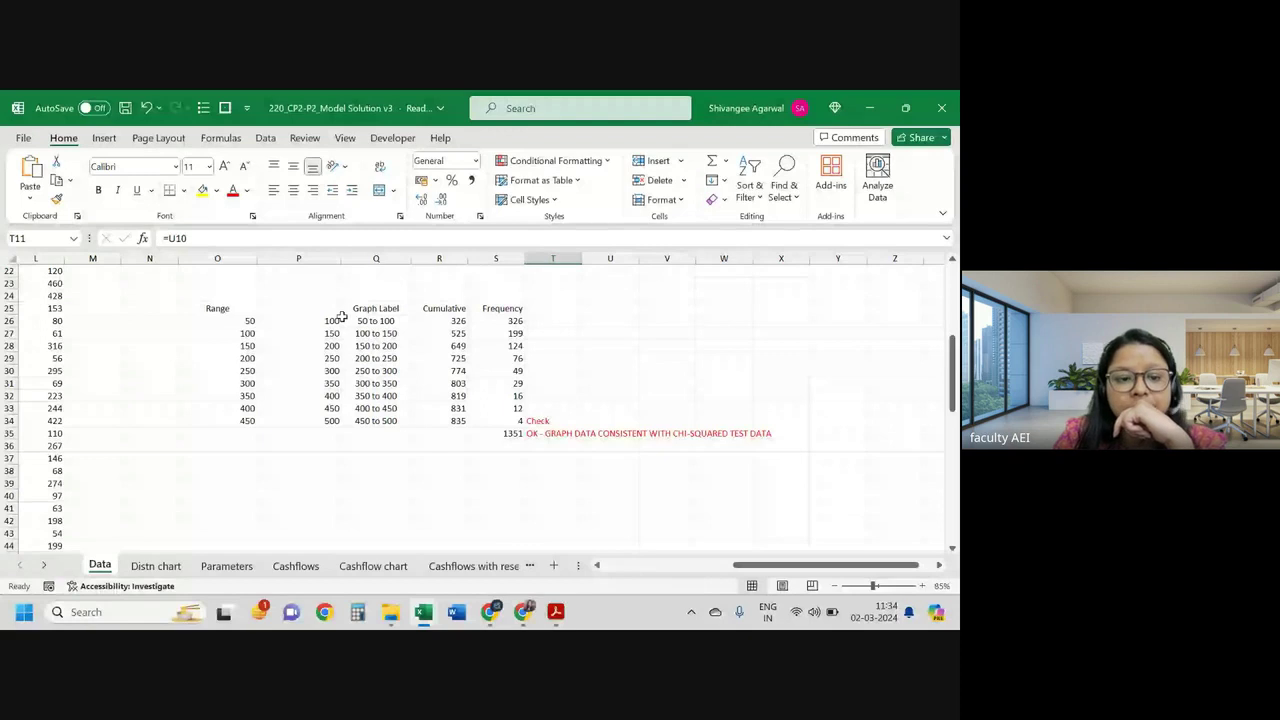
{"action": "key", "text": "ctrl+Page_Down"}
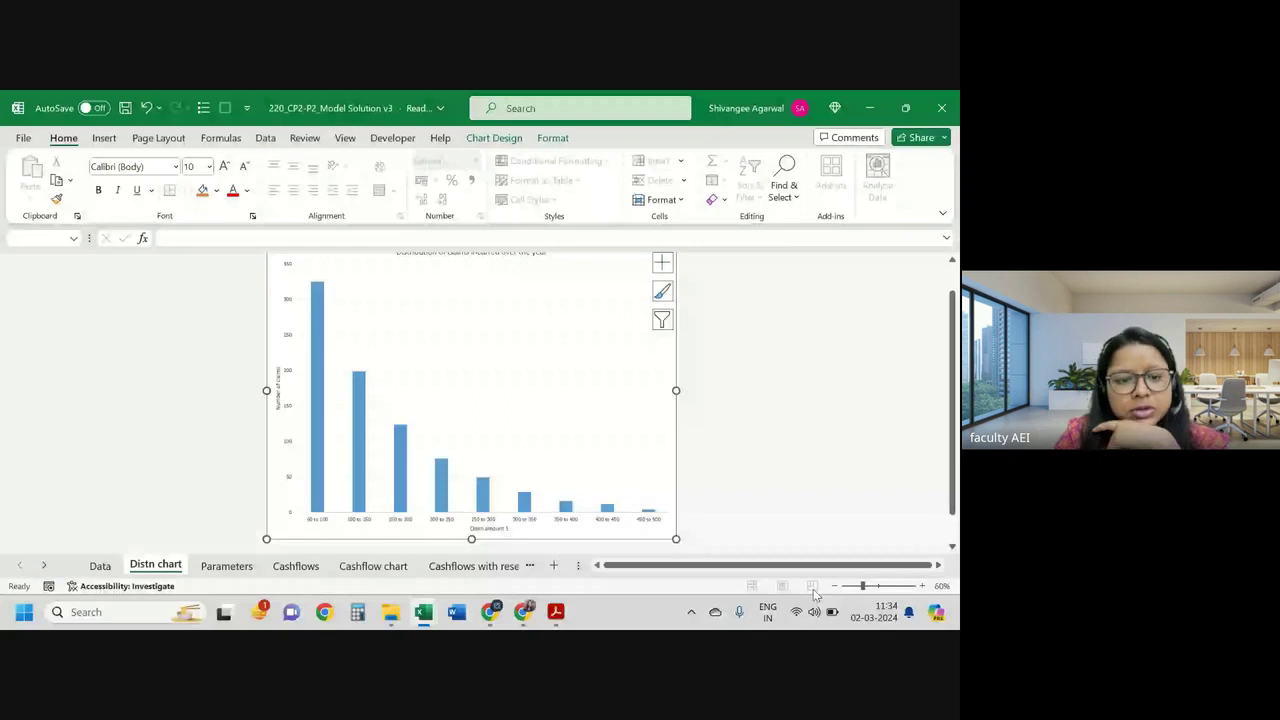
{"action": "left_click", "coordinate": [298, 566]}
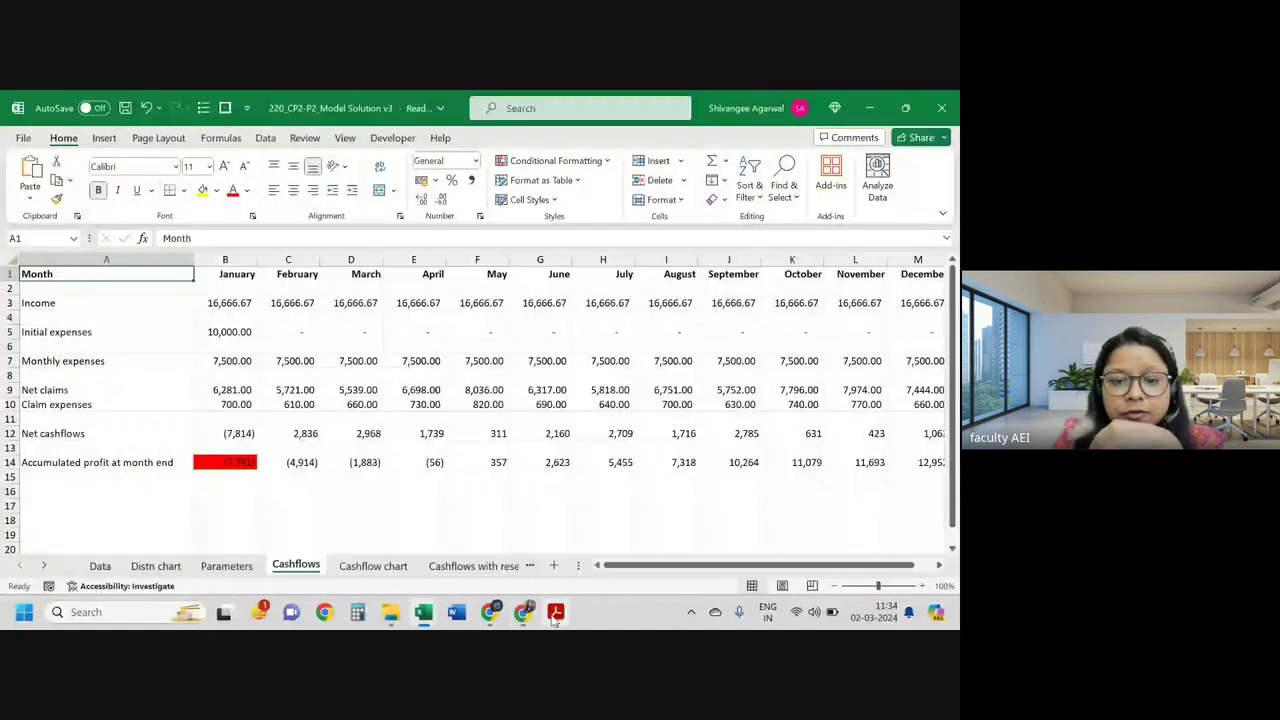
Step: In the PDF's question 1, mark 'following aspects', 'profitability', 'premium' and 'policy excess', then return to Excel
{"action": "mouse_move", "coordinate": [556, 612]}
{"action": "left_click", "coordinate": [556, 525]}
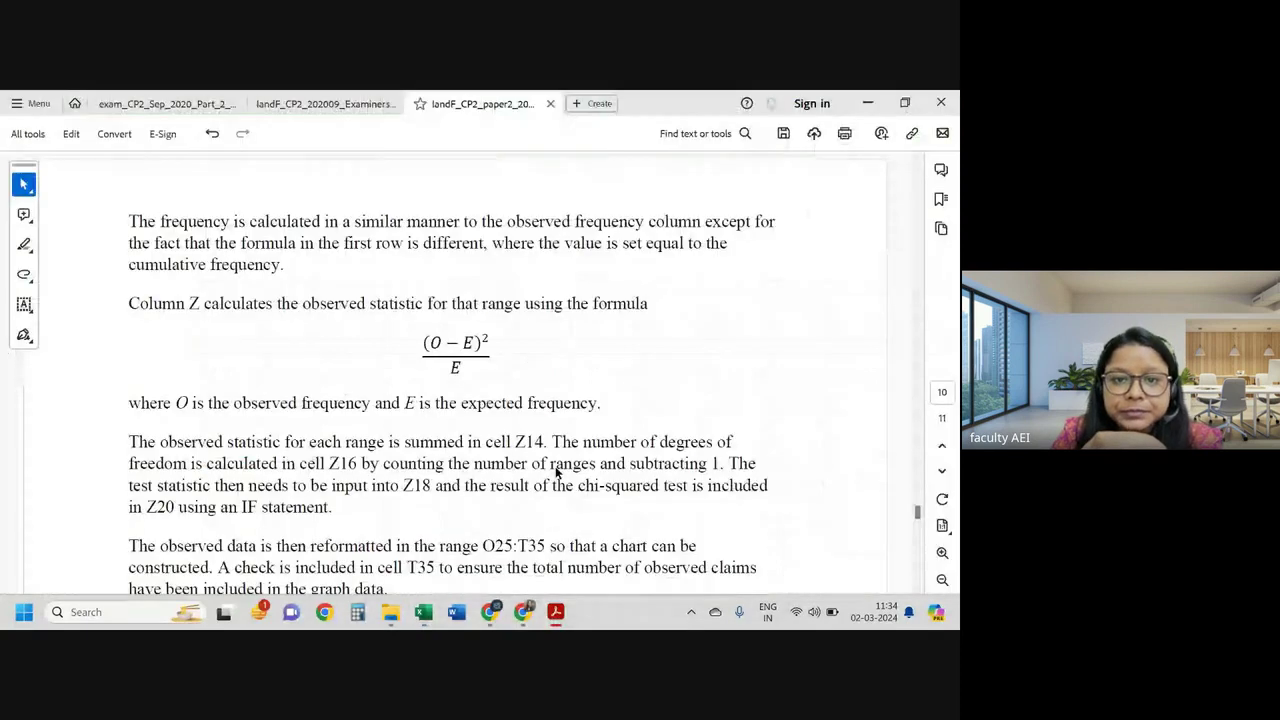
{"action": "scroll", "coordinate": [556, 472], "scroll_direction": "up", "scroll_amount": 15}
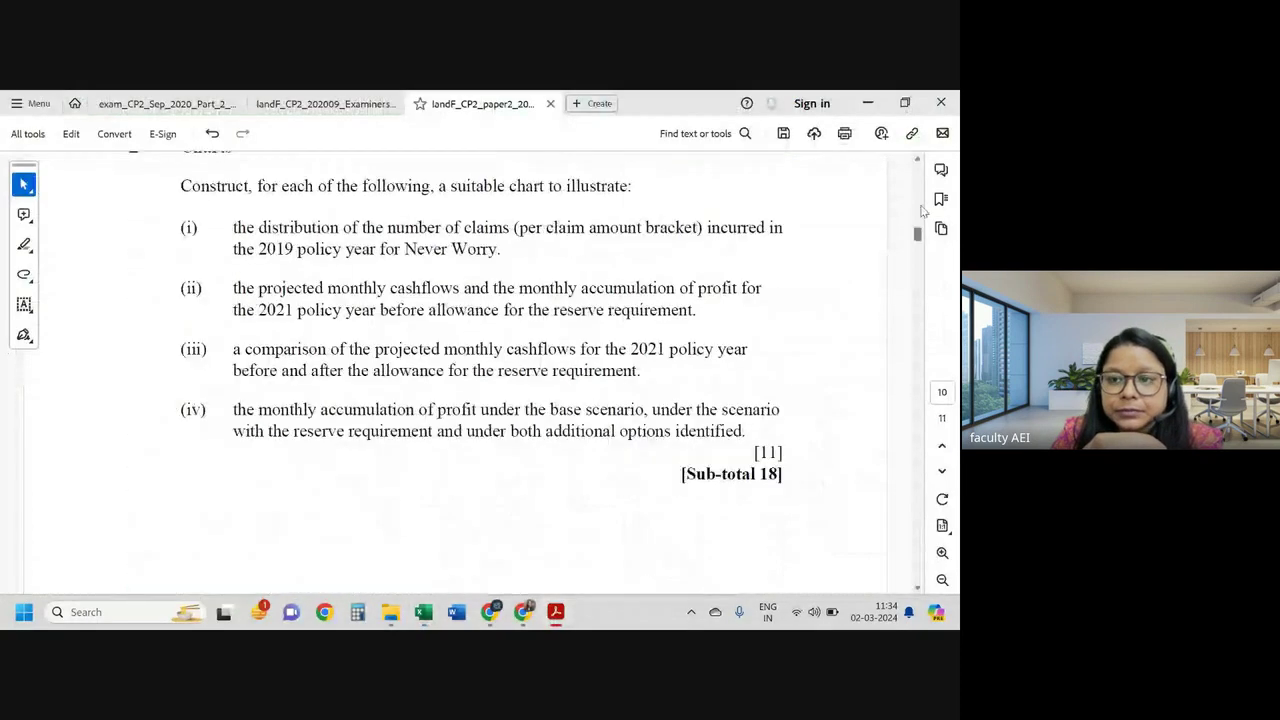
{"action": "scroll", "coordinate": [550, 440], "scroll_direction": "up", "scroll_amount": 10}
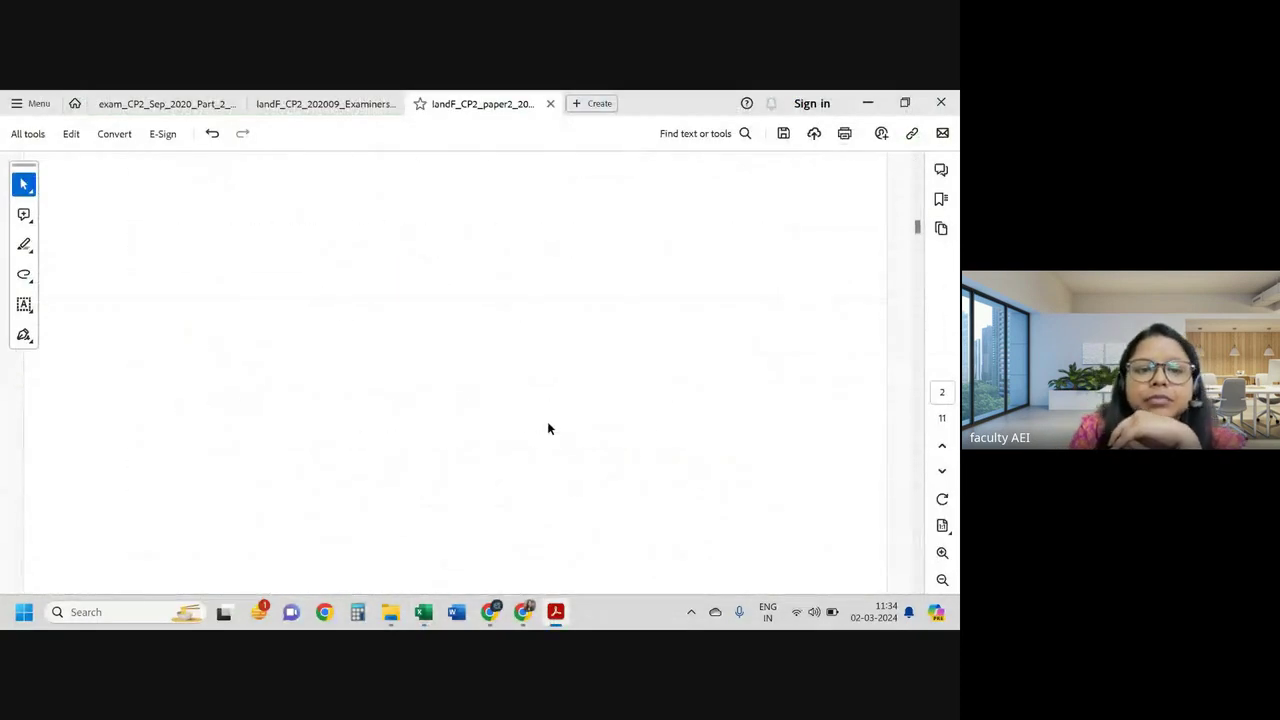
{"action": "scroll", "coordinate": [547, 428], "scroll_direction": "down", "scroll_amount": 5}
{"action": "scroll", "coordinate": [547, 421], "scroll_direction": "down", "scroll_amount": 7}
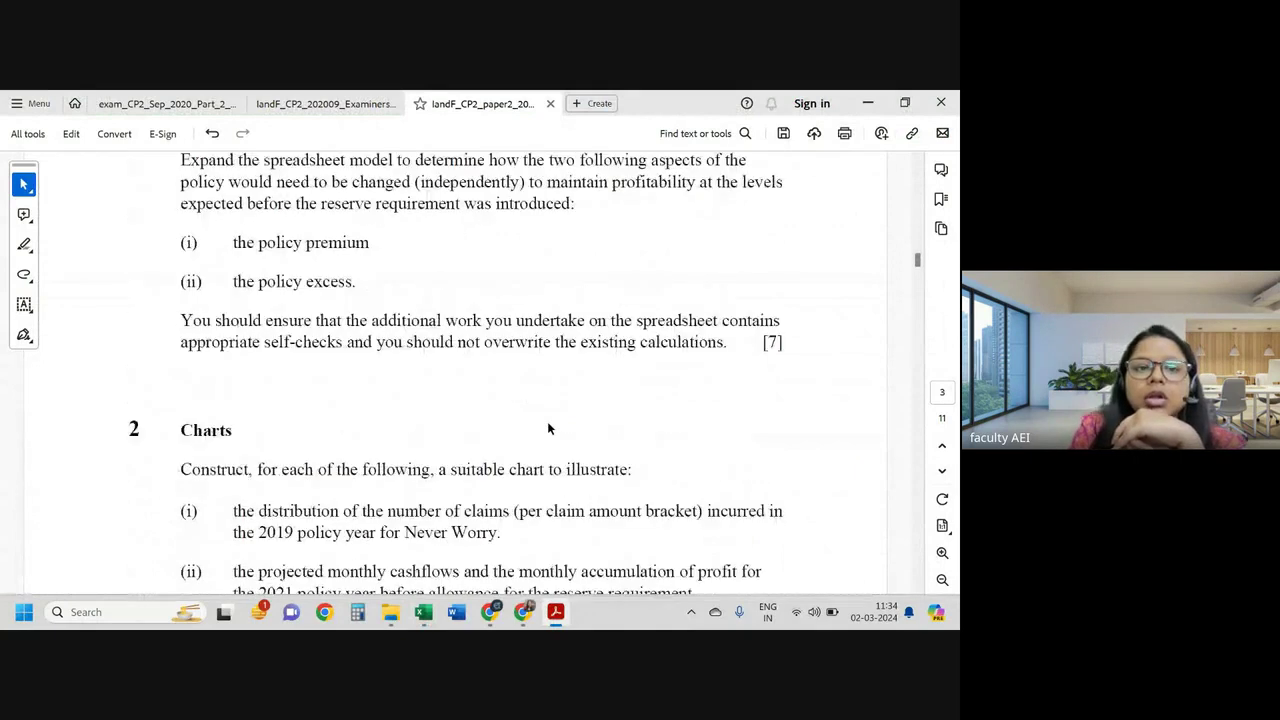
{"action": "scroll", "coordinate": [547, 421], "scroll_direction": "up", "scroll_amount": 3}
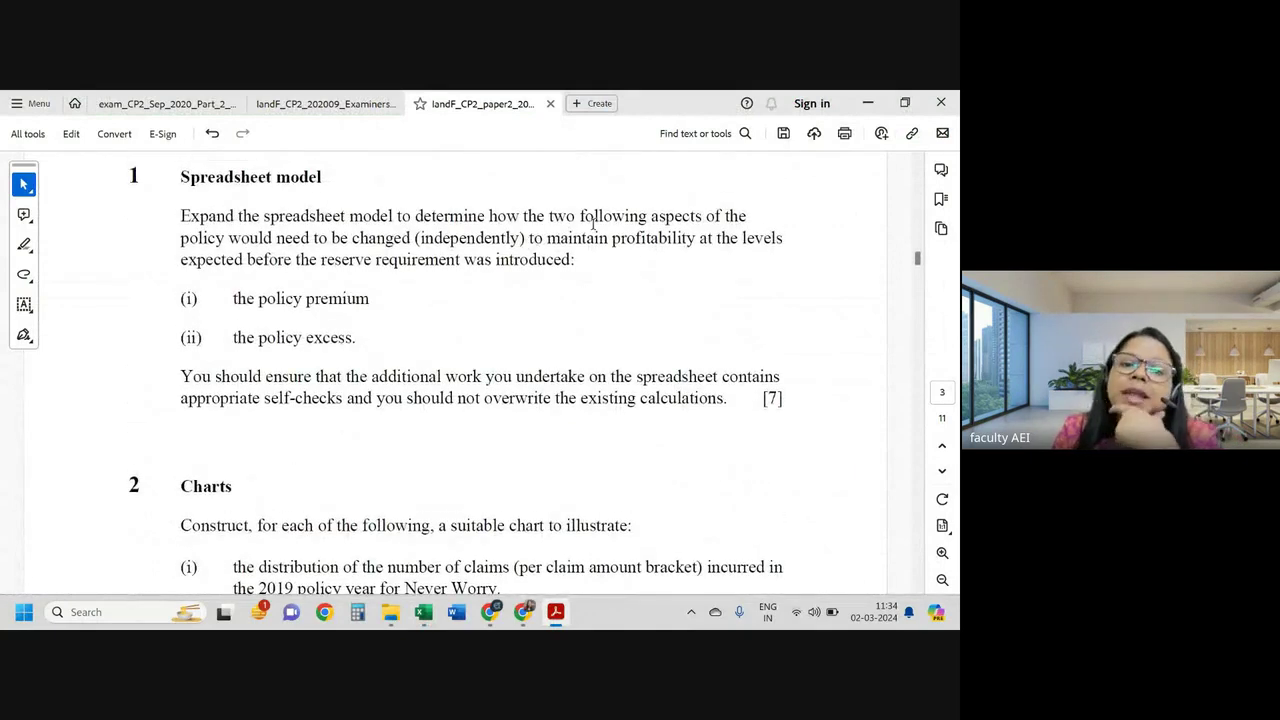
{"action": "left_click_drag", "start_coordinate": [580, 215], "coordinate": [746, 214]}
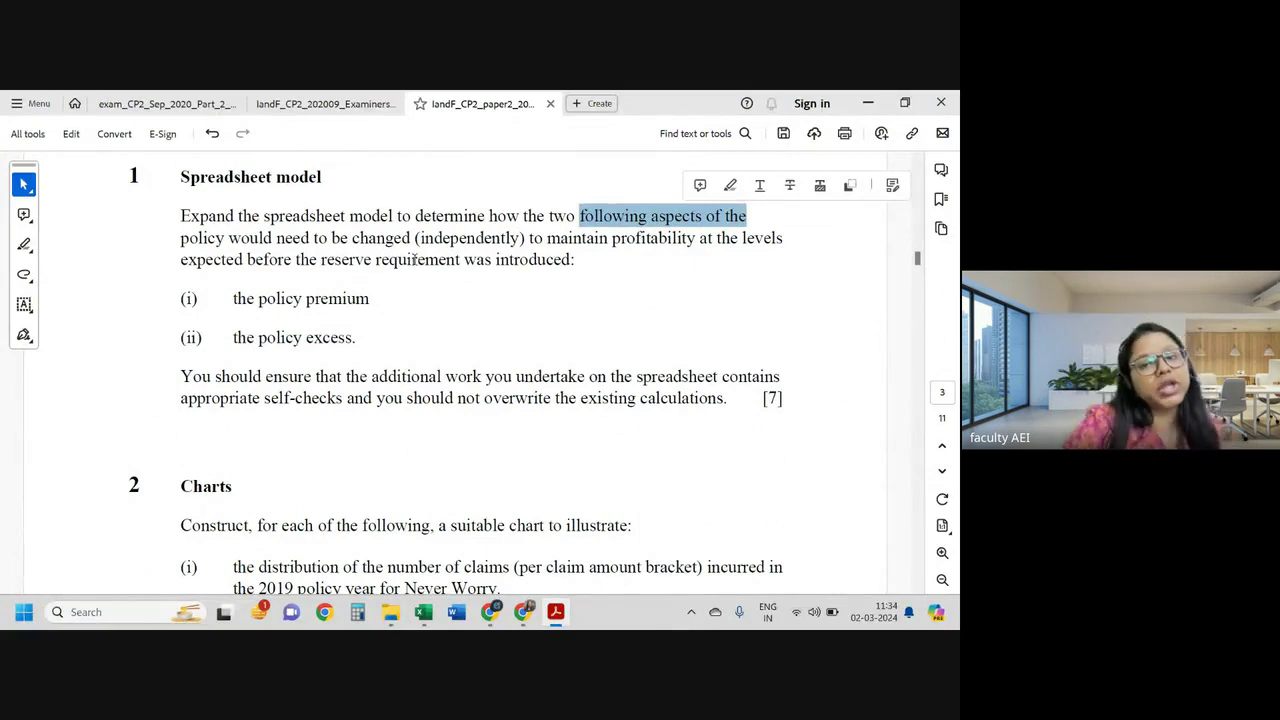
{"action": "left_click_drag", "start_coordinate": [634, 238], "coordinate": [683, 238]}
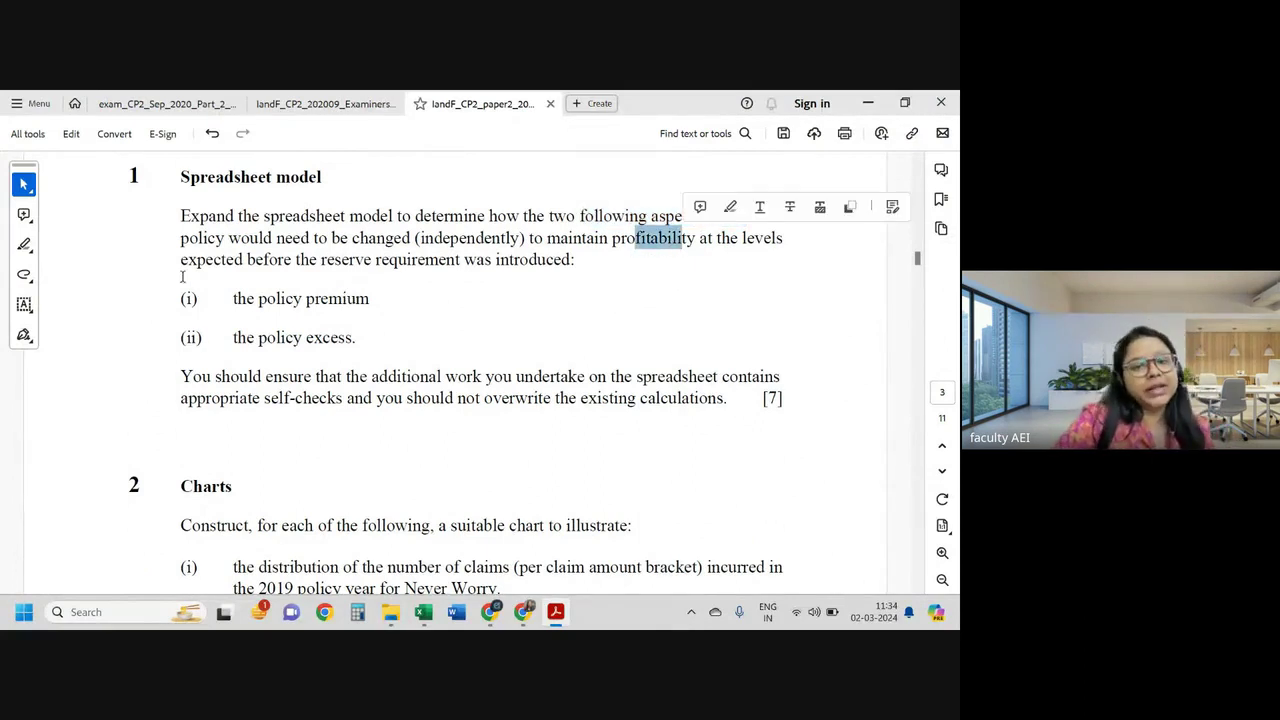
{"action": "left_click_drag", "start_coordinate": [304, 299], "coordinate": [369, 299]}
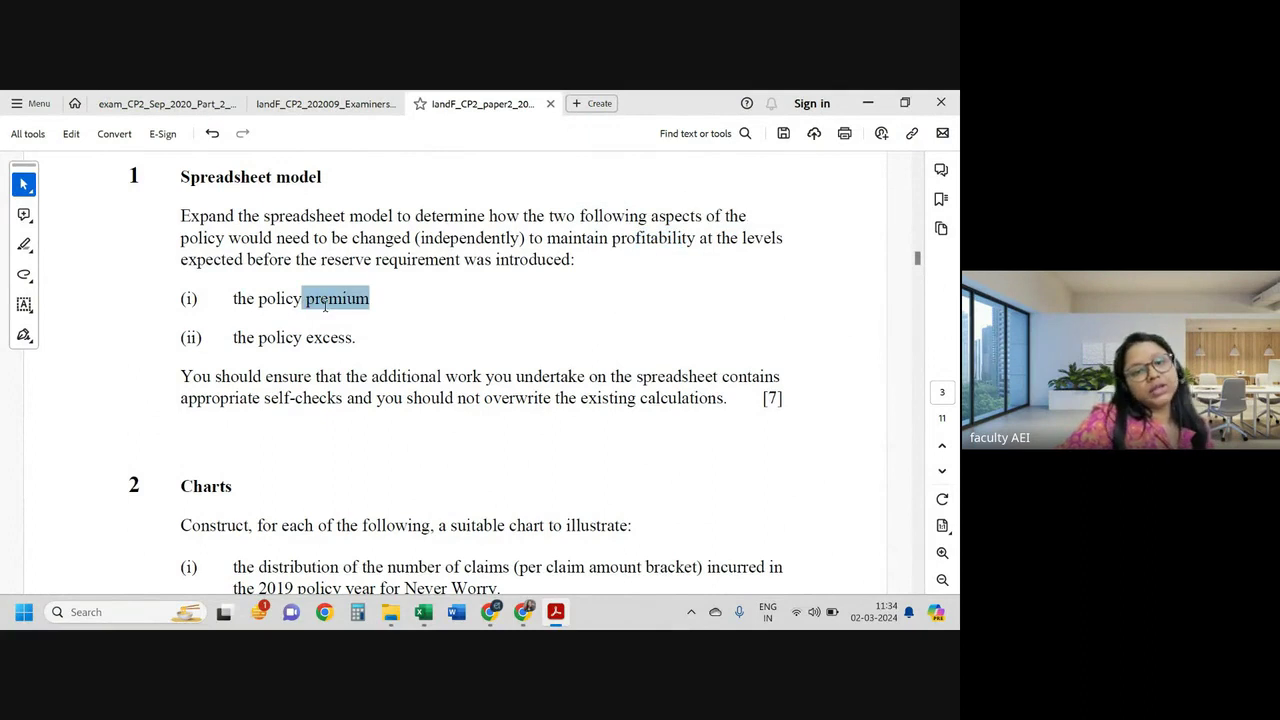
{"action": "left_click_drag", "start_coordinate": [258, 338], "coordinate": [357, 338]}
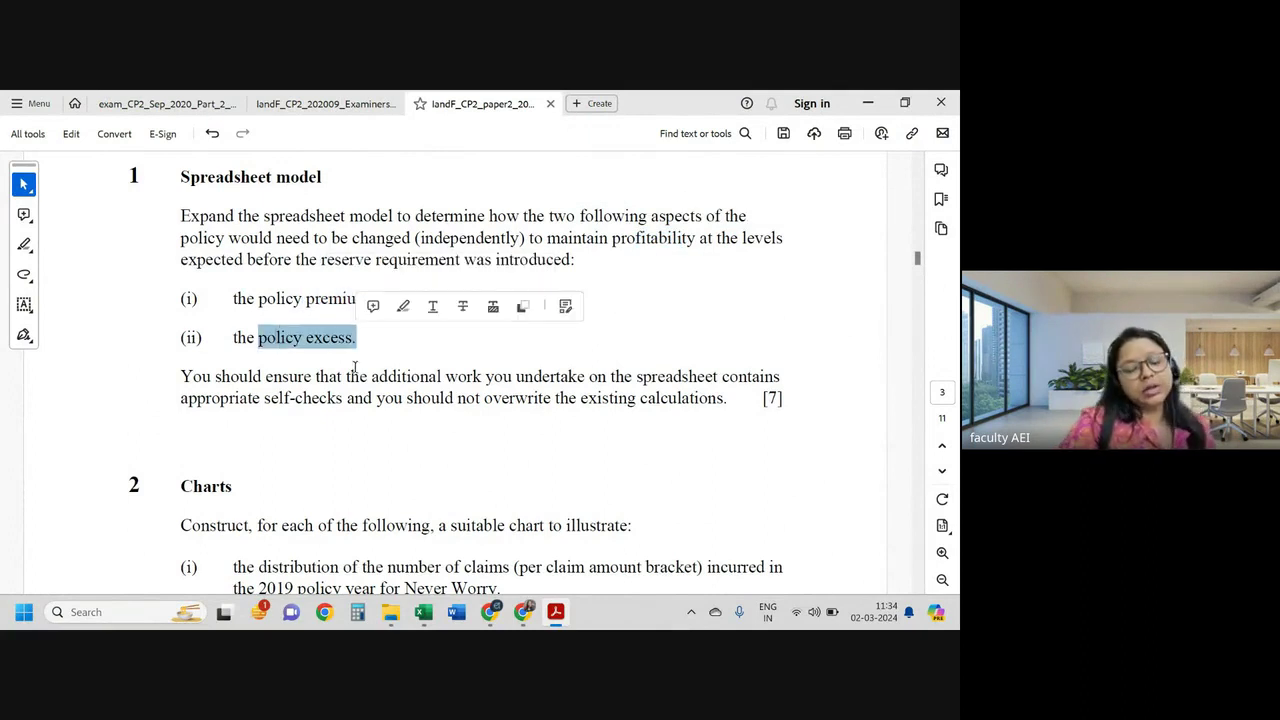
{"action": "key", "text": "alt+Tab"}
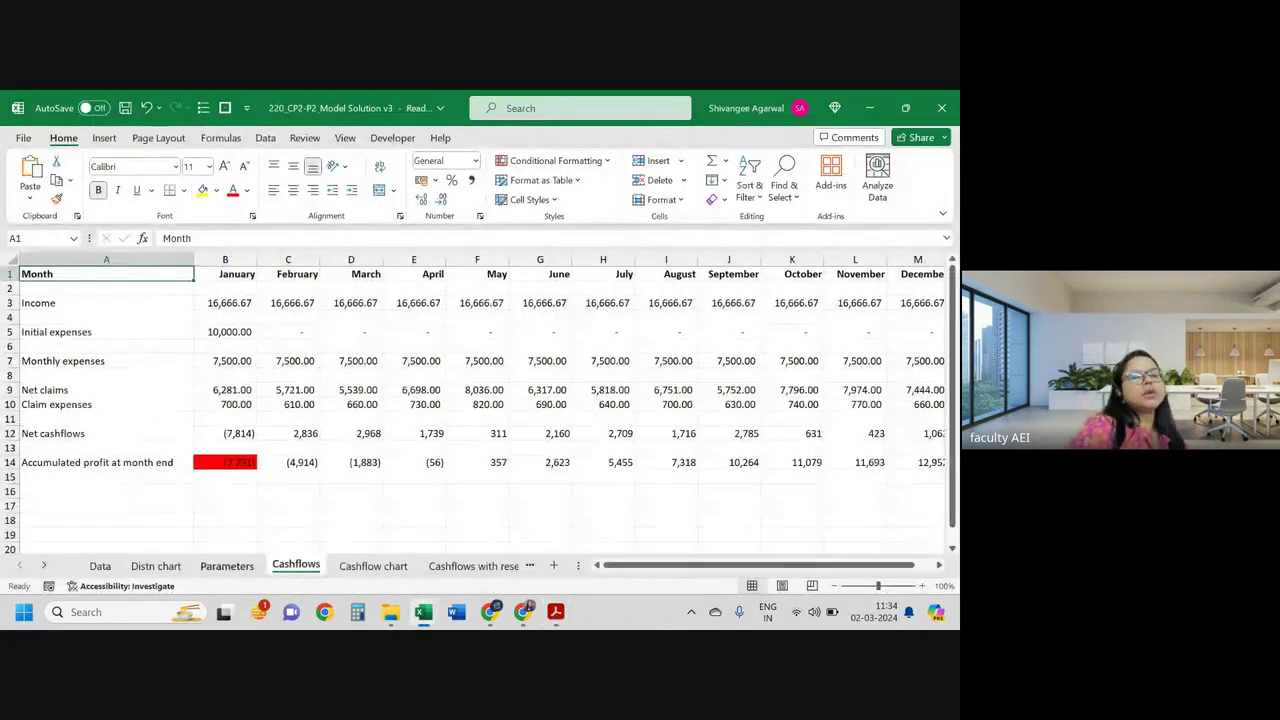
{"action": "left_click", "coordinate": [220, 316]}
{"action": "left_click", "coordinate": [224, 298]}
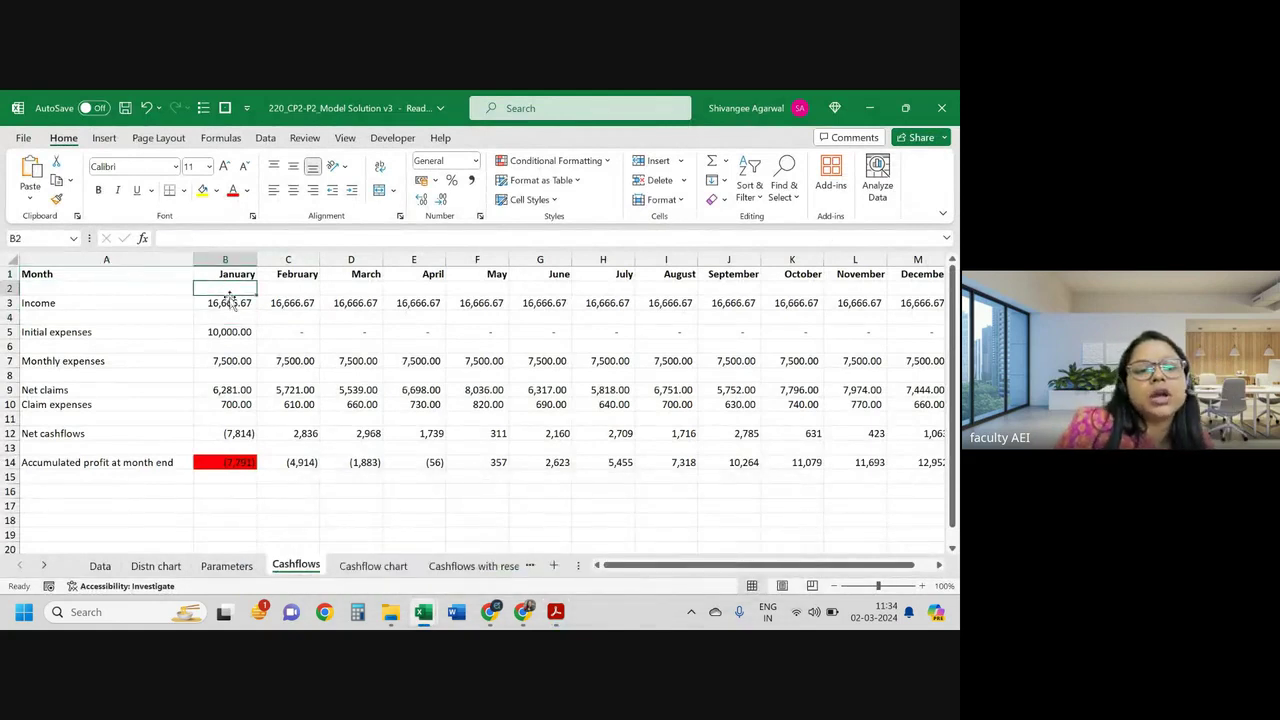
{"action": "double_click", "coordinate": [229, 302]}
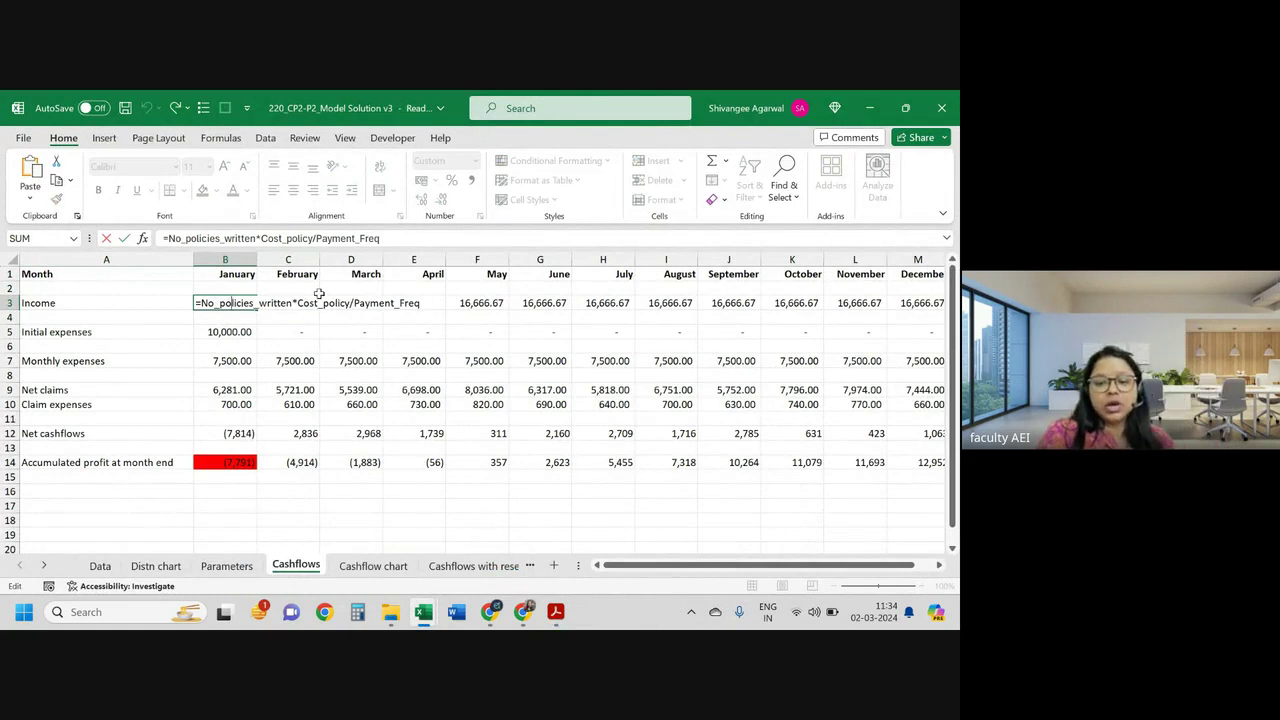
{"action": "key", "text": "Return"}
{"action": "left_click", "coordinate": [227, 566]}
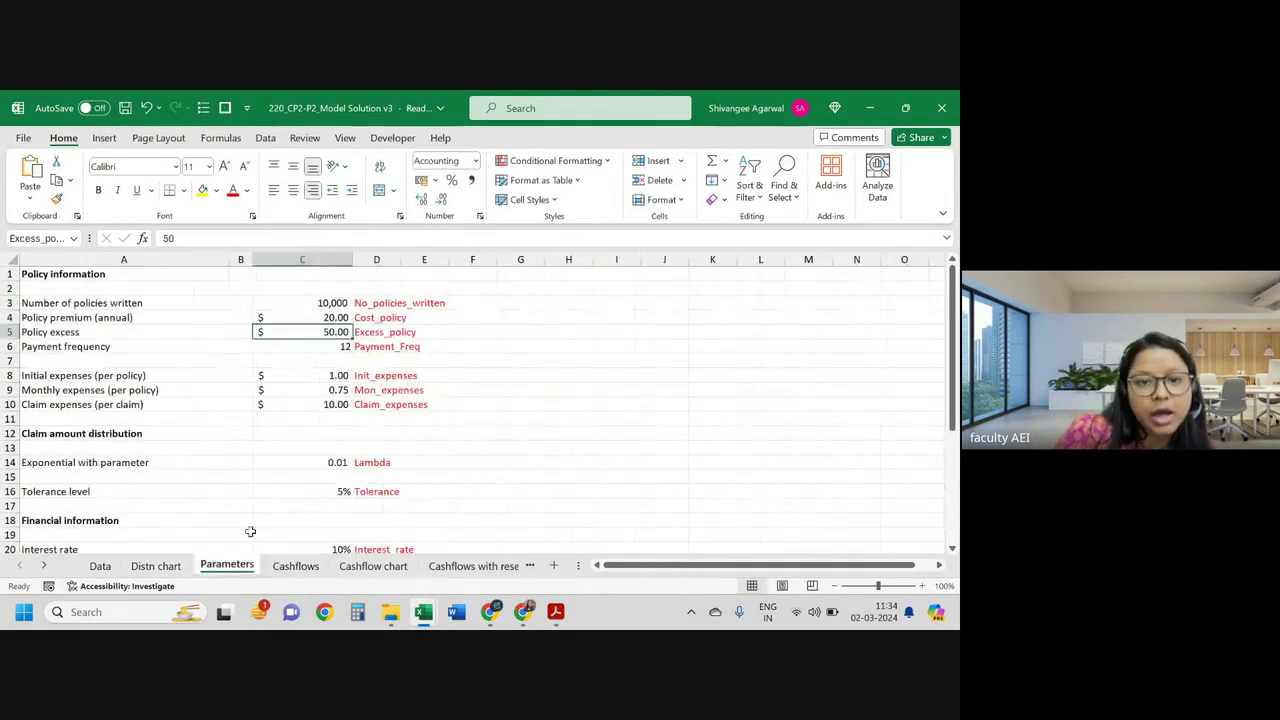
{"action": "left_click", "coordinate": [333, 303]}
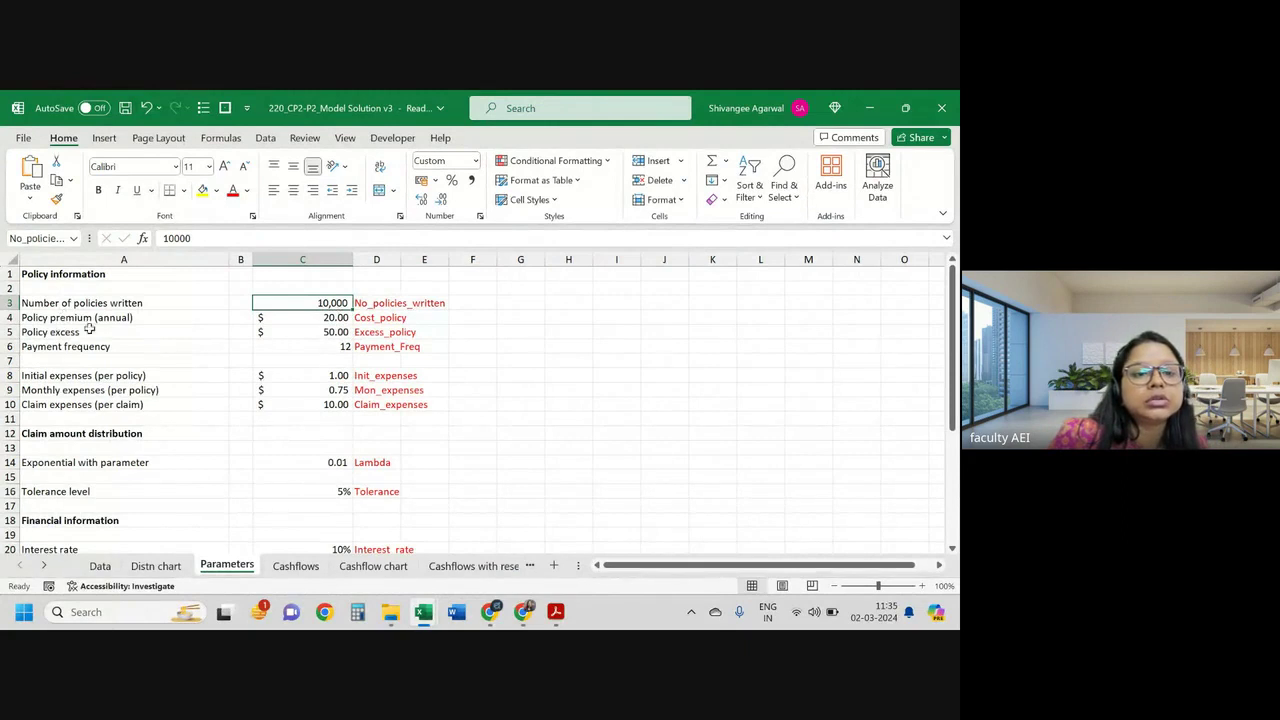
{"action": "left_click", "coordinate": [316, 317]}
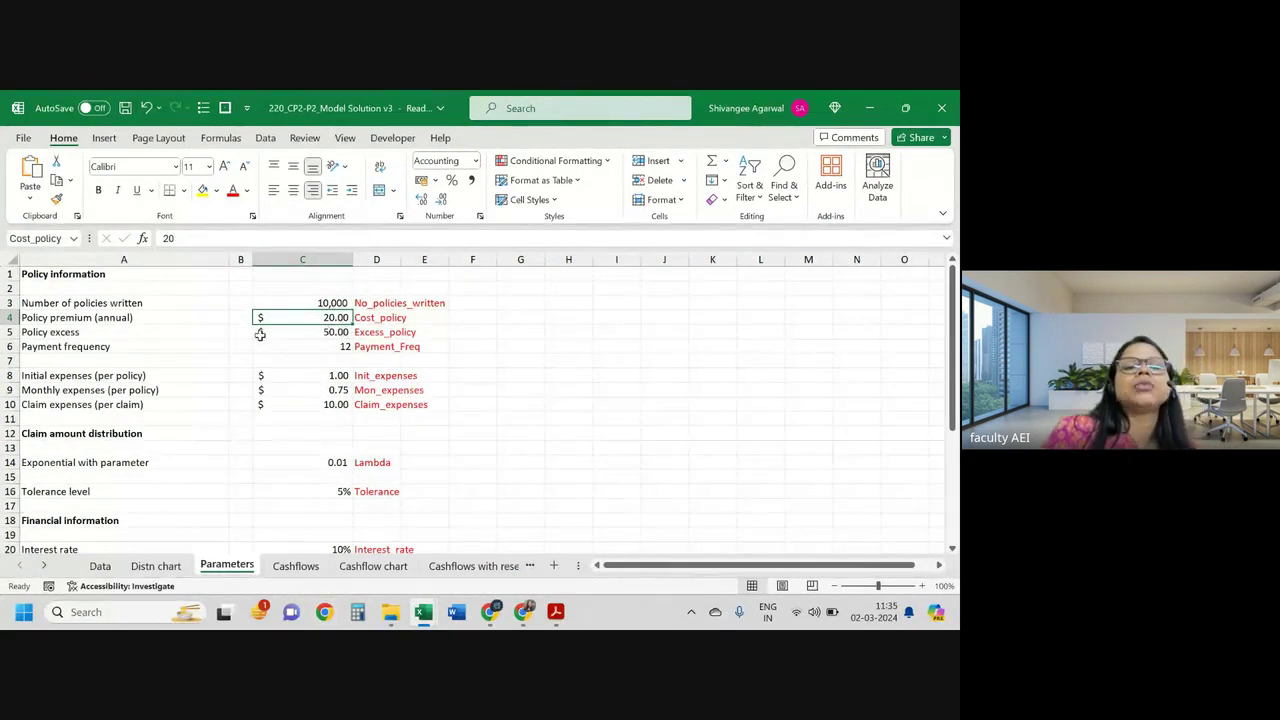
{"action": "left_click", "coordinate": [292, 566]}
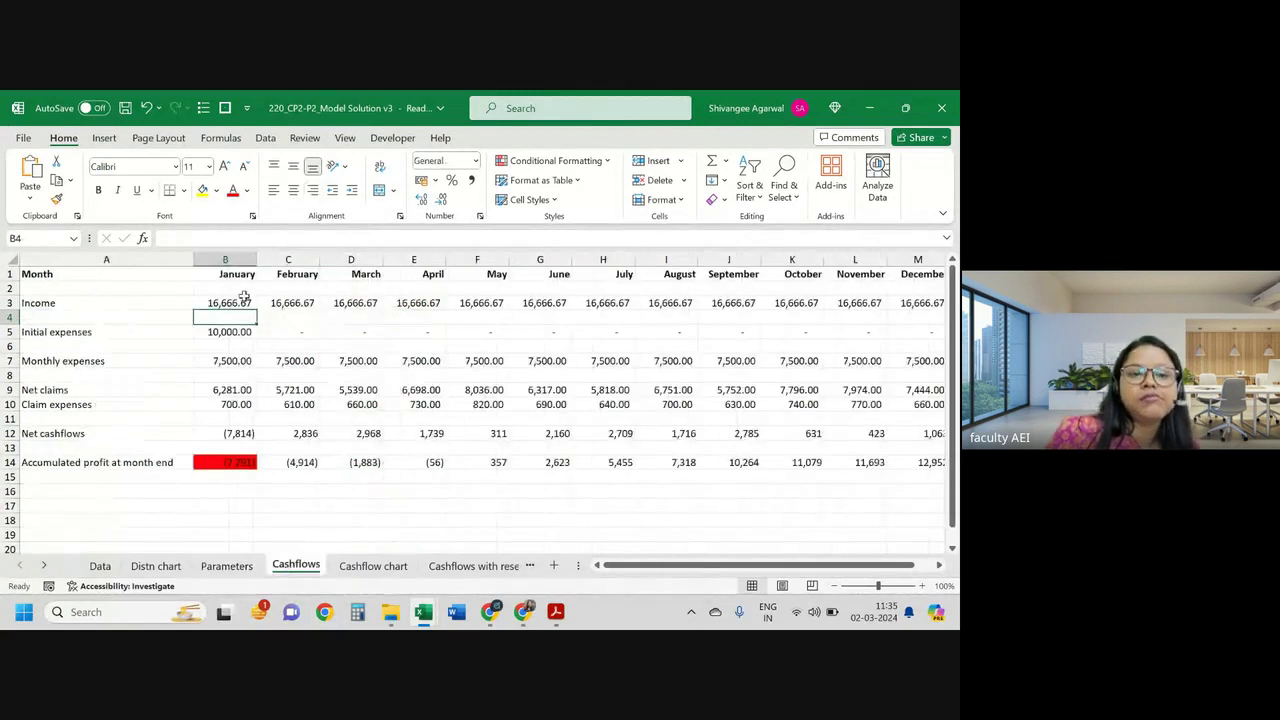
{"action": "left_click", "coordinate": [244, 298]}
{"action": "double_click", "coordinate": [244, 298]}
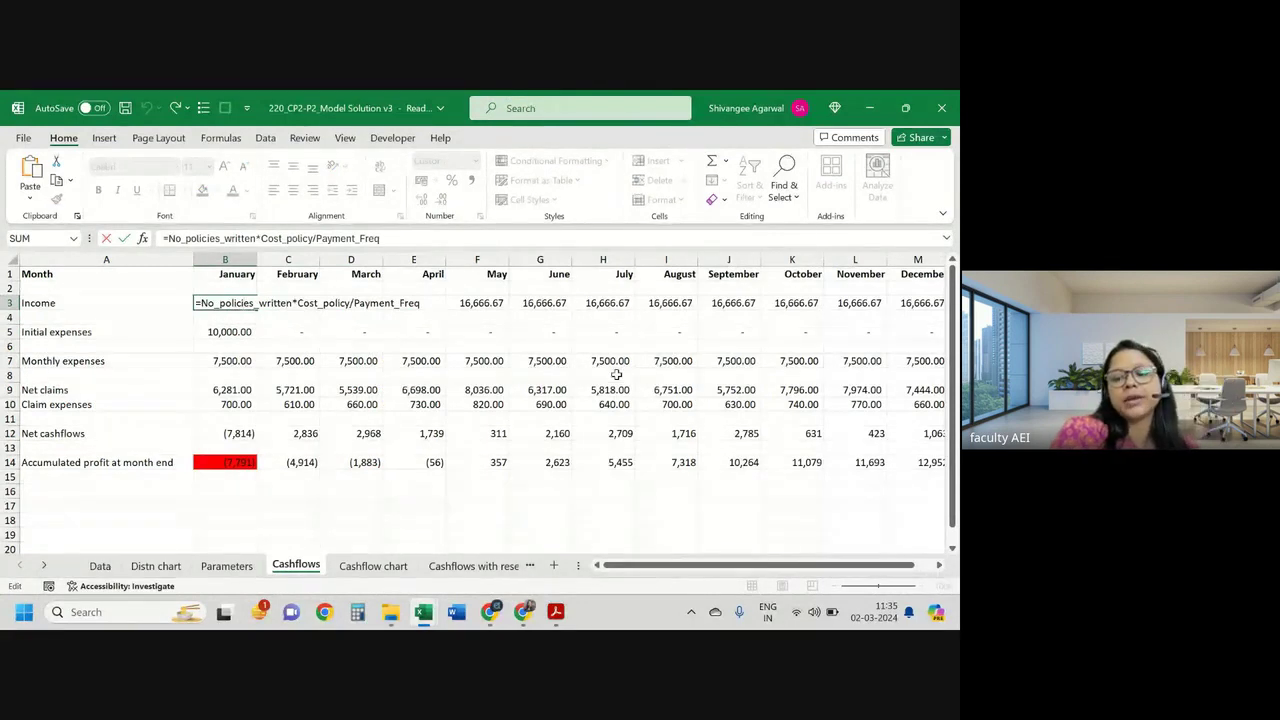
{"action": "key", "text": "Return"}
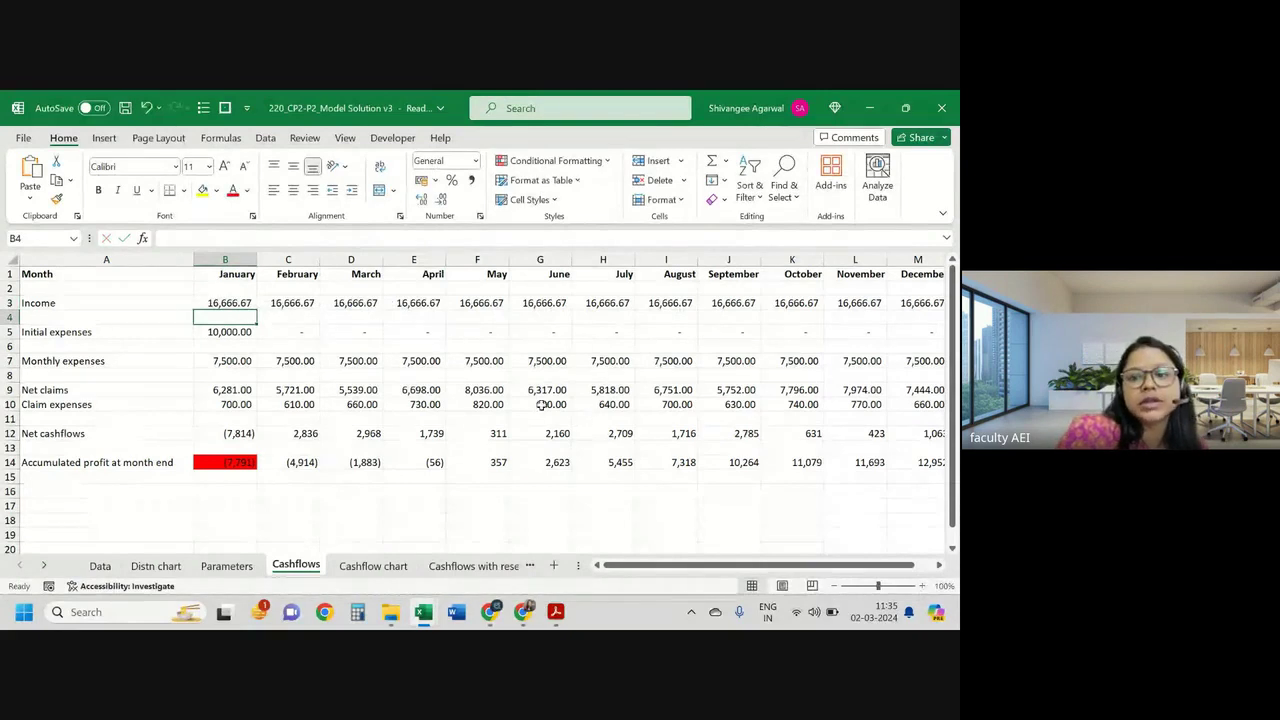
{"action": "mouse_move", "coordinate": [645, 565]}
{"action": "left_mouse_down"}
{"action": "mouse_move", "coordinate": [817, 580]}
{"action": "mouse_move", "coordinate": [316, 368]}
{"action": "left_mouse_up"}
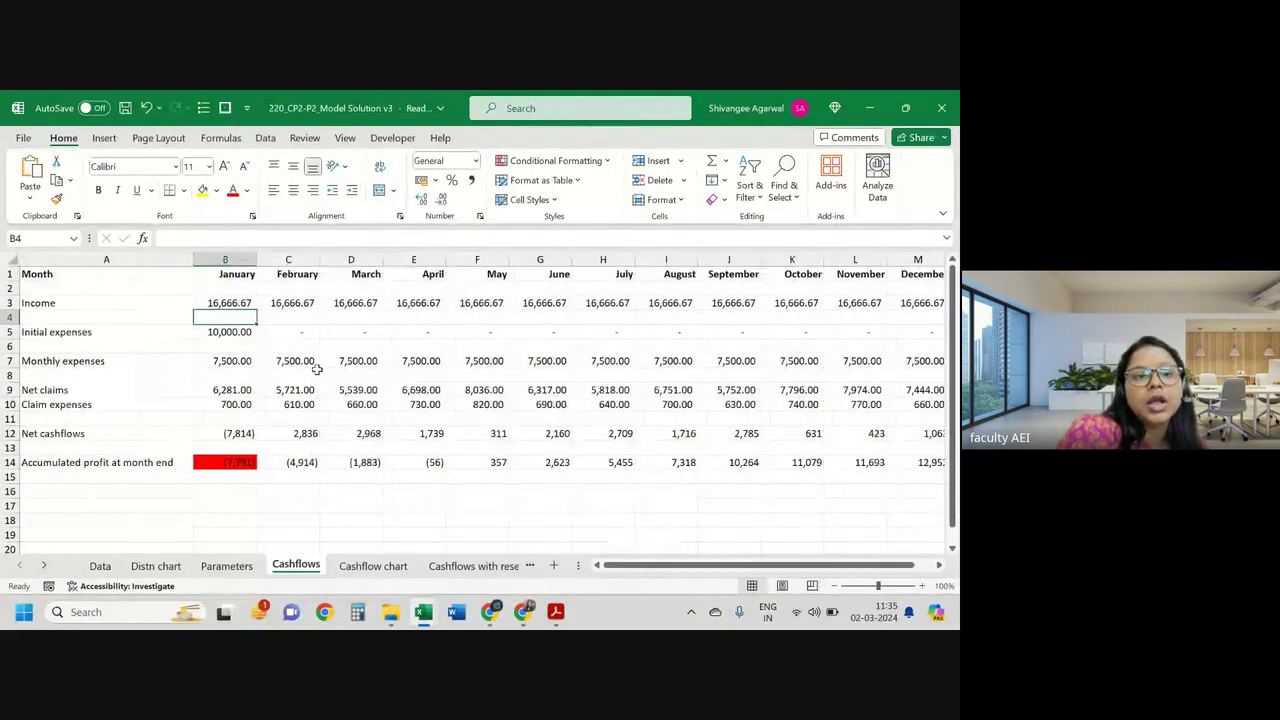
{"action": "left_click", "coordinate": [245, 332]}
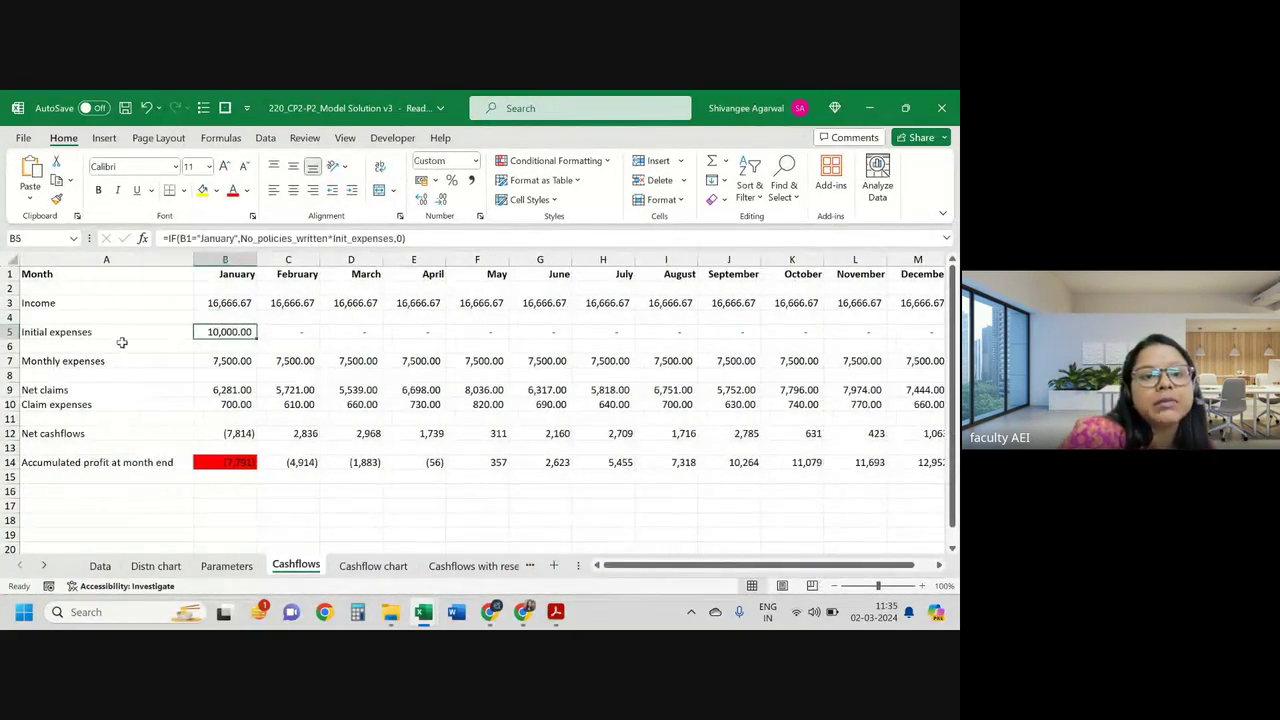
{"action": "left_click", "coordinate": [226, 358]}
{"action": "left_click", "coordinate": [305, 365]}
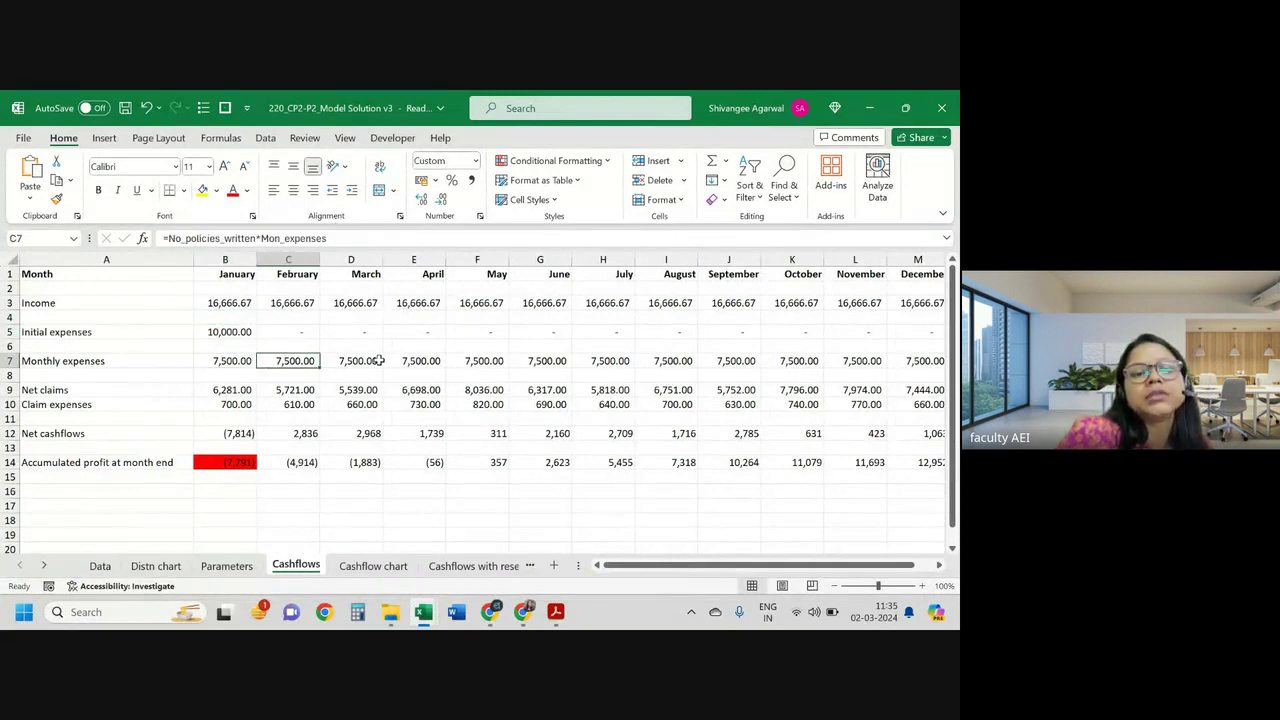
{"action": "left_click", "coordinate": [372, 360]}
{"action": "left_click", "coordinate": [556, 612]}
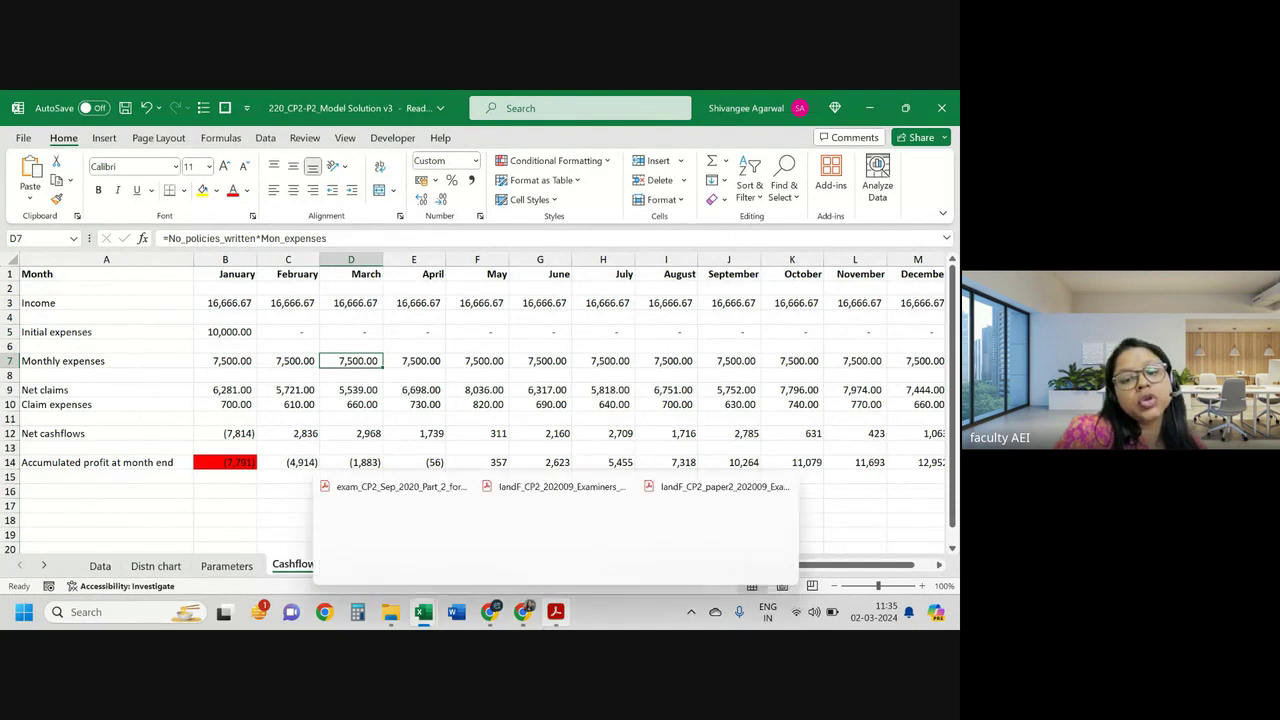
{"action": "left_click", "coordinate": [240, 358]}
{"action": "left_click", "coordinate": [238, 346]}
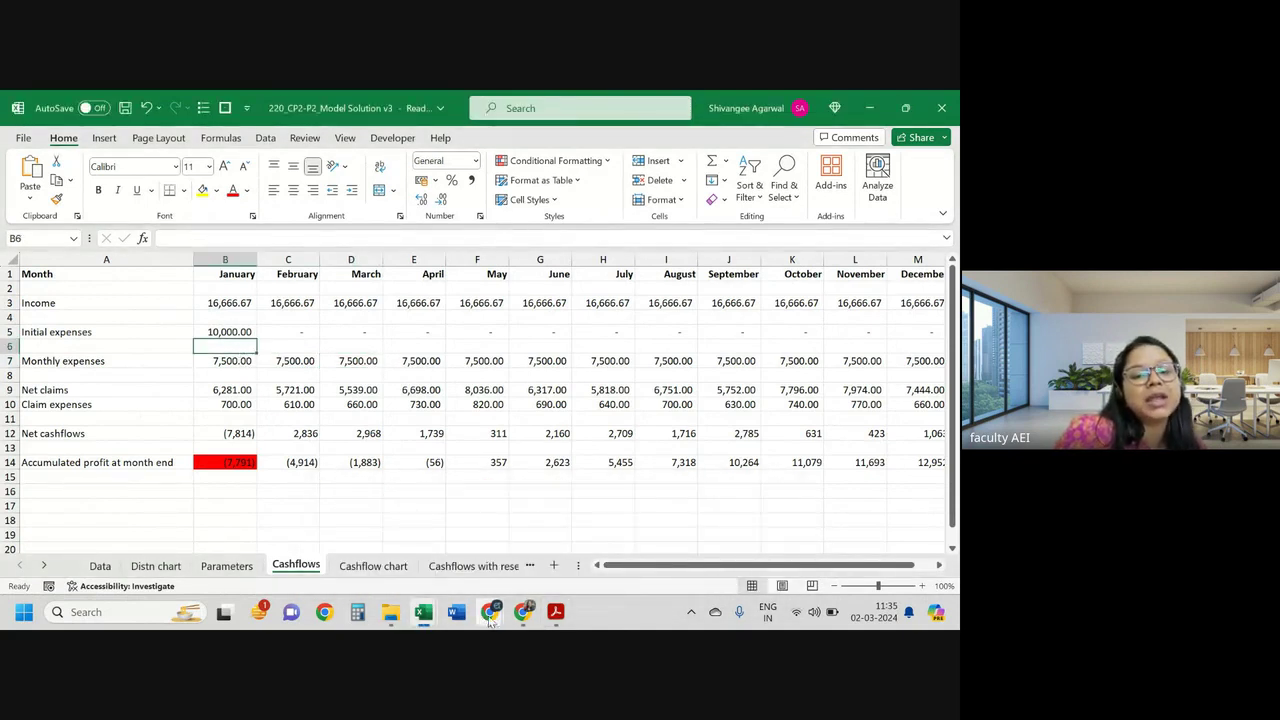
{"action": "left_click", "coordinate": [556, 612]}
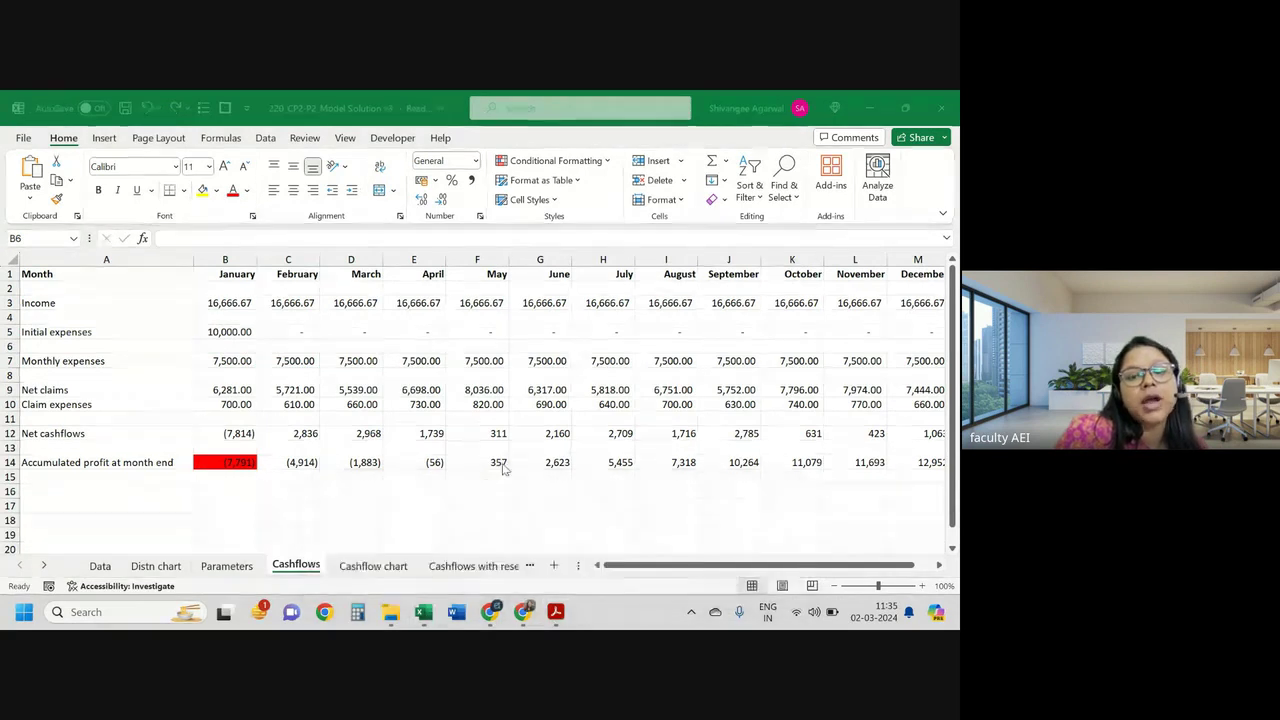
Step: Highlight 'monthly expenses' in pink on PDF page 5, then go back to Excel
{"action": "scroll", "coordinate": [460, 467], "scroll_direction": "down", "scroll_amount": 5}
{"action": "scroll", "coordinate": [460, 467], "scroll_direction": "down", "scroll_amount": 5}
{"action": "scroll", "coordinate": [460, 467], "scroll_direction": "down", "scroll_amount": 5}
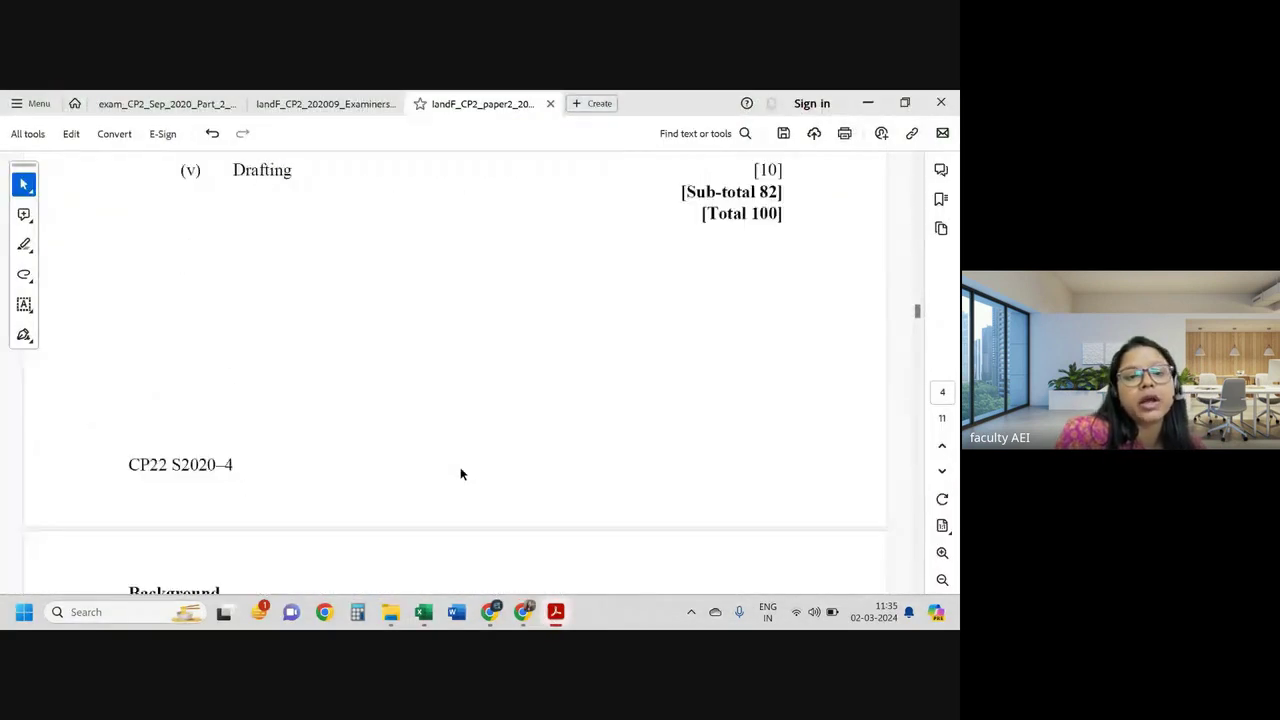
{"action": "scroll", "coordinate": [460, 467], "scroll_direction": "down", "scroll_amount": 10}
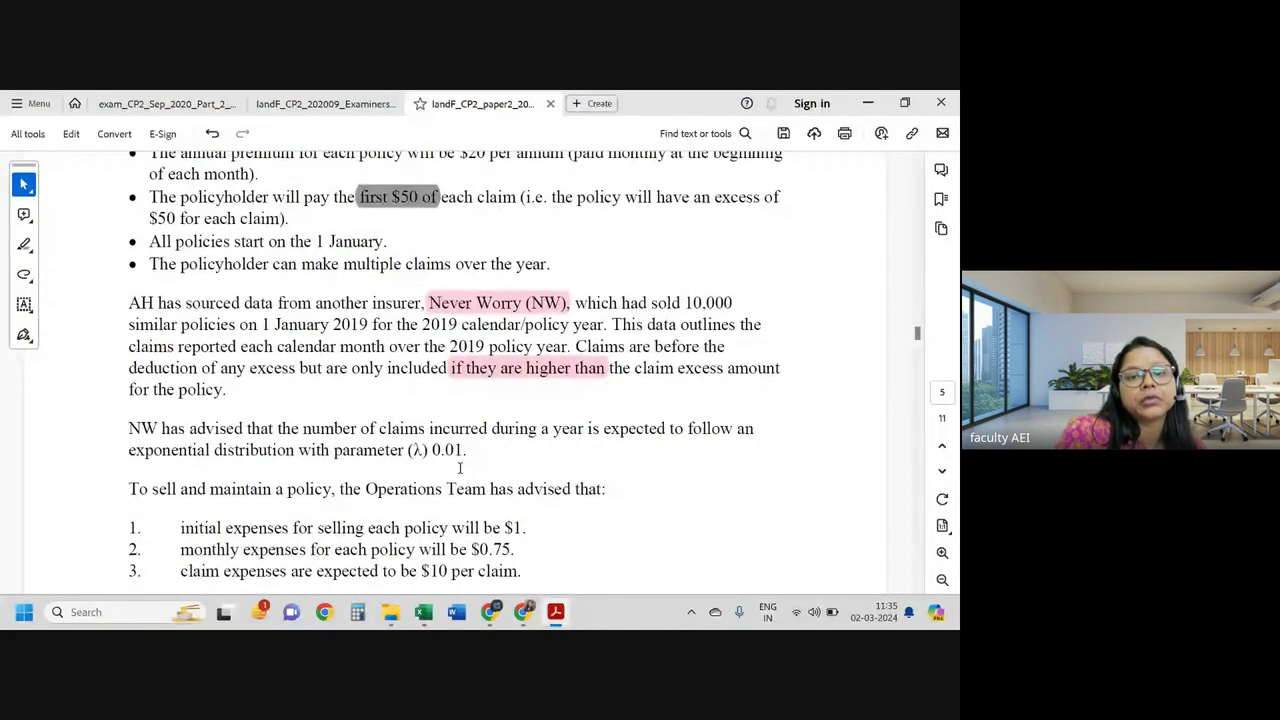
{"action": "scroll", "coordinate": [460, 467], "scroll_direction": "down", "scroll_amount": 3}
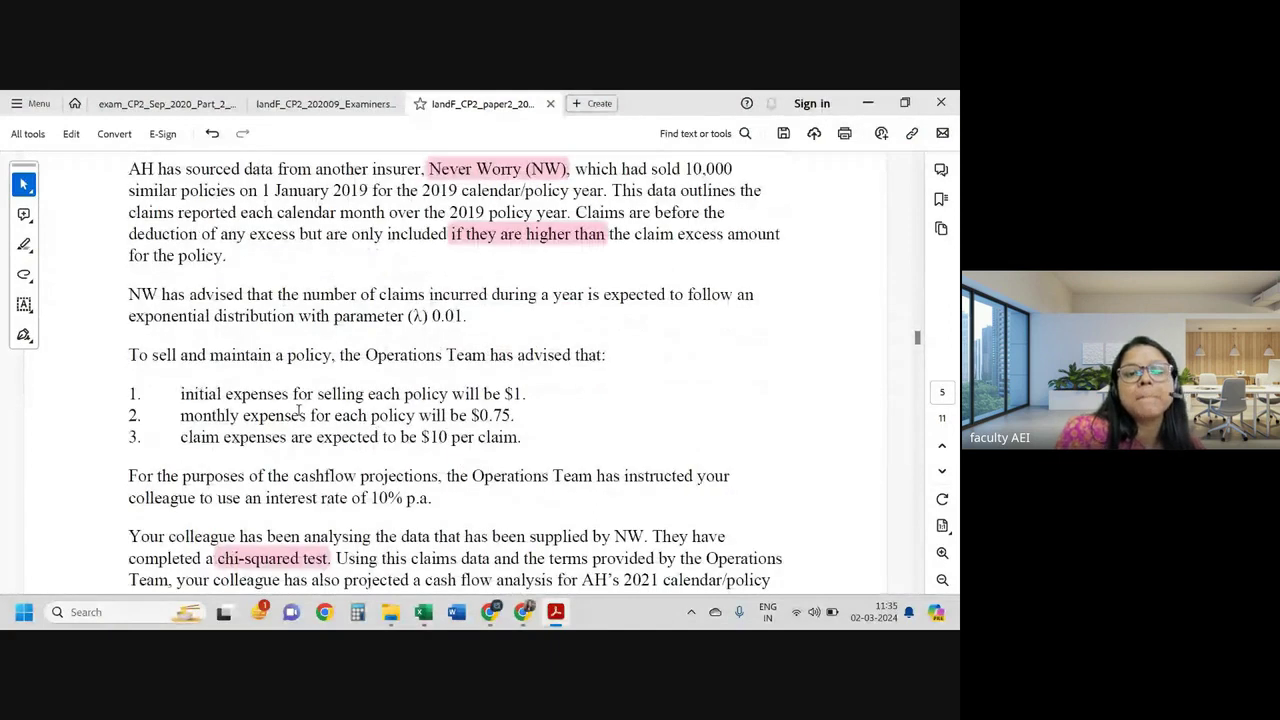
{"action": "left_click_drag", "start_coordinate": [182, 416], "coordinate": [306, 416]}
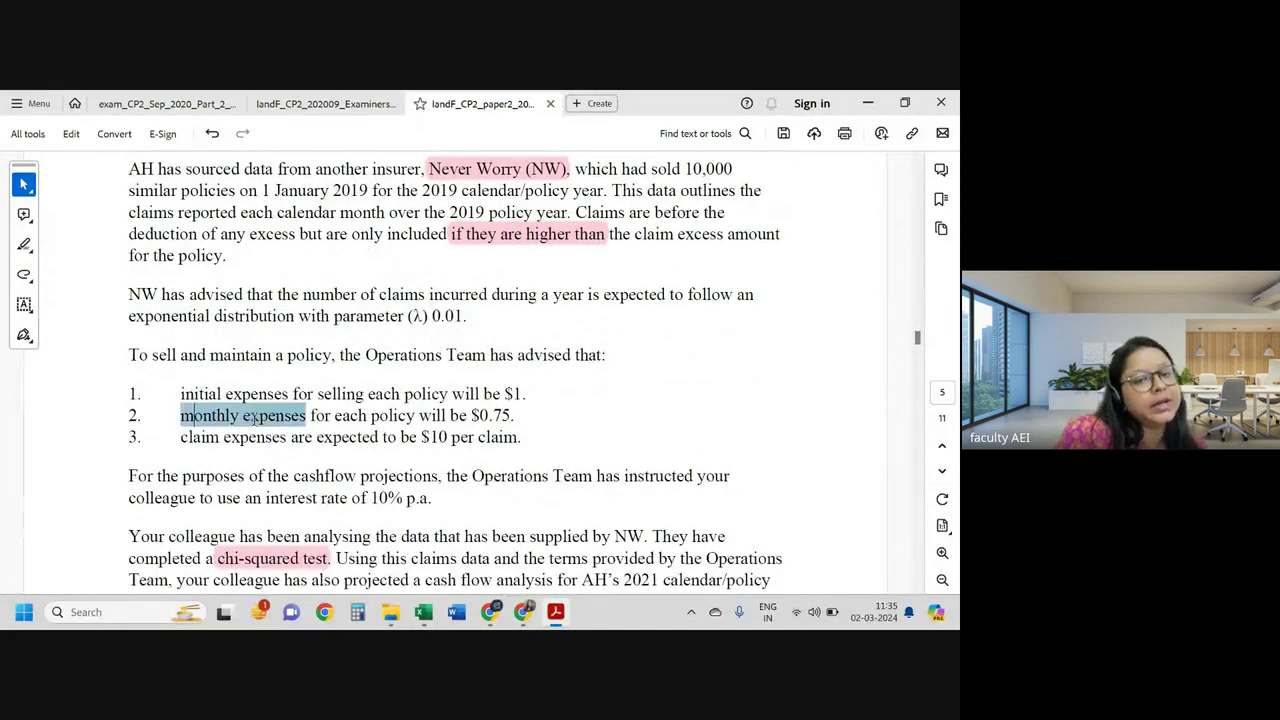
{"action": "left_click", "coordinate": [305, 386]}
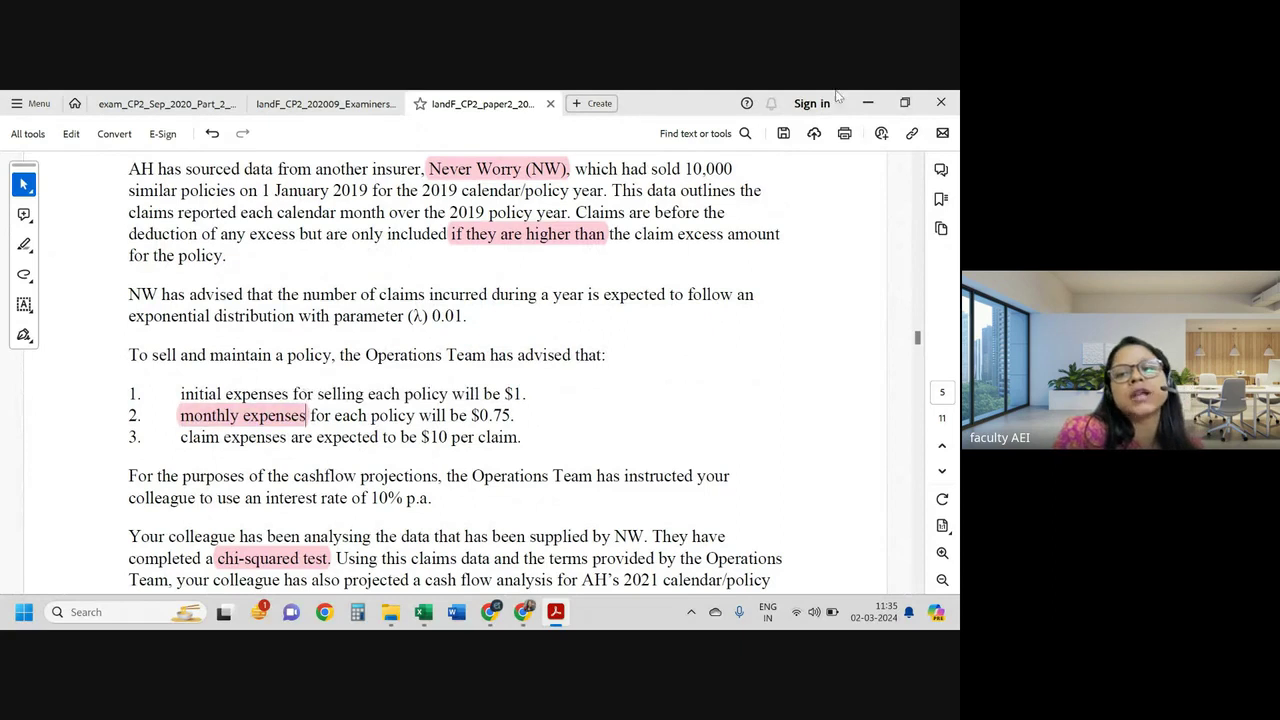
{"action": "left_click", "coordinate": [867, 102]}
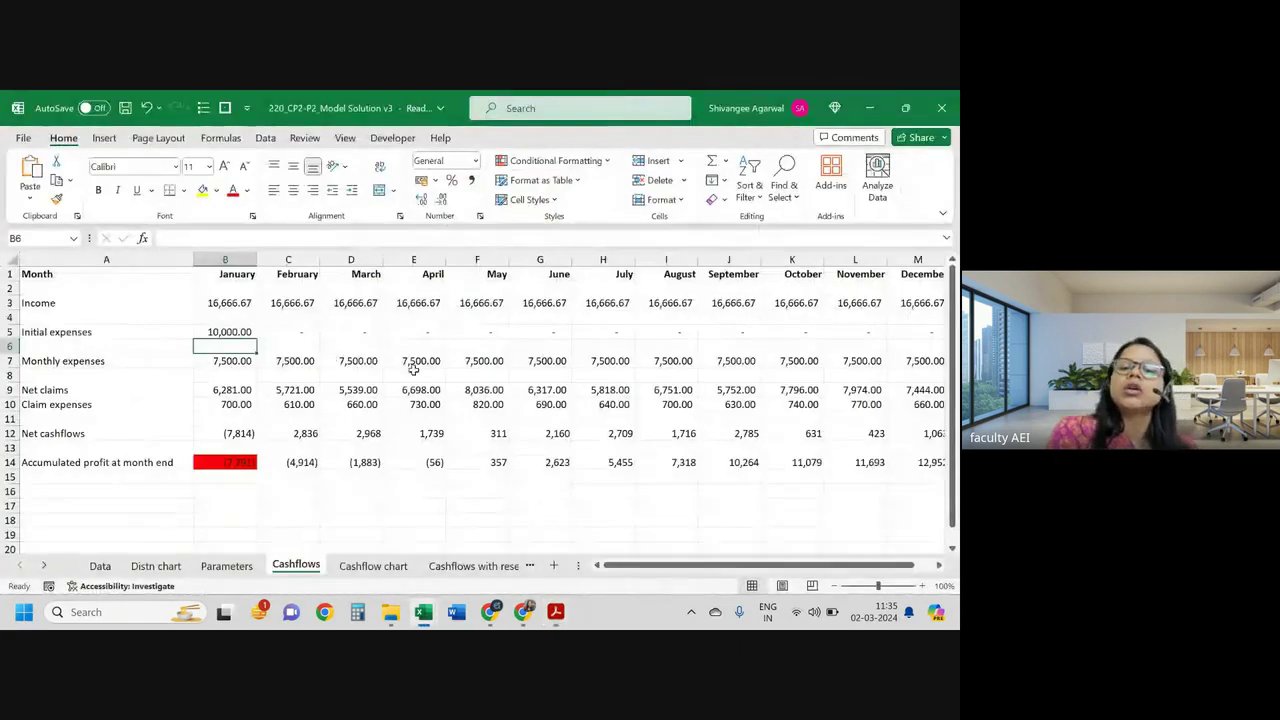
{"action": "left_click", "coordinate": [235, 390]}
{"action": "double_click", "coordinate": [235, 390]}
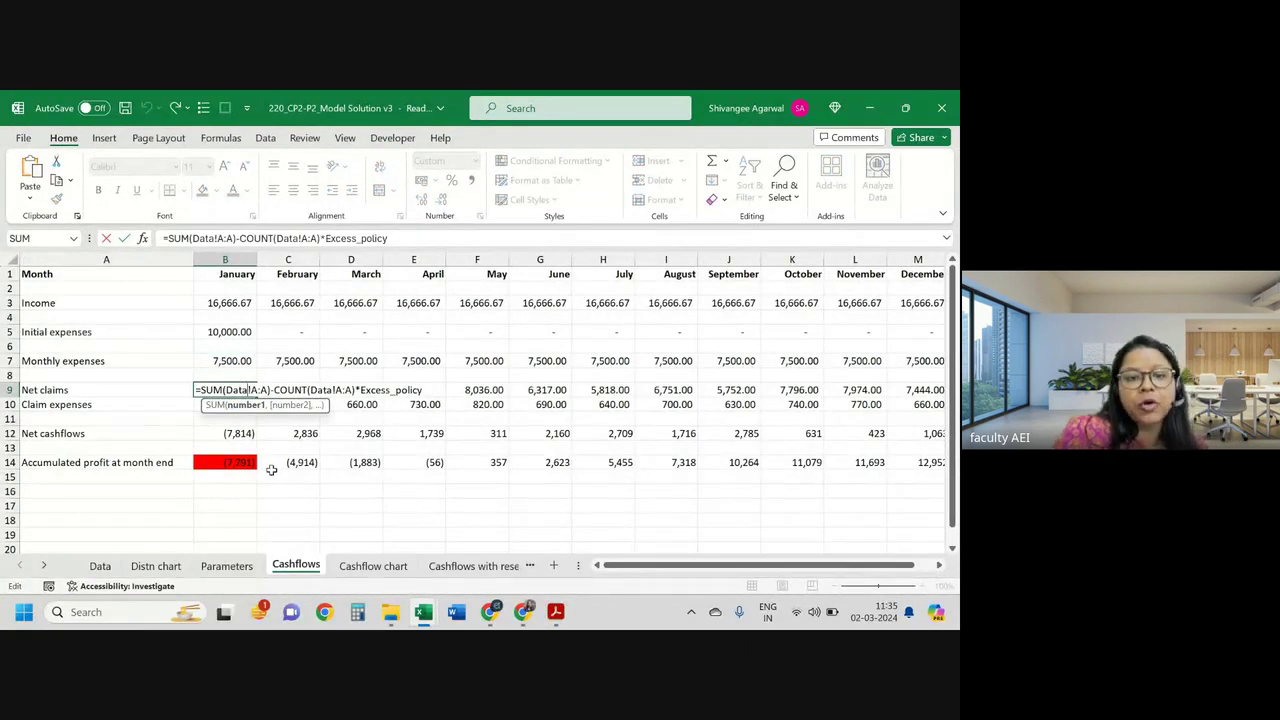
{"action": "key", "text": "Return"}
{"action": "key", "text": "Up"}
{"action": "key", "text": "ctrl+Page_Up"}
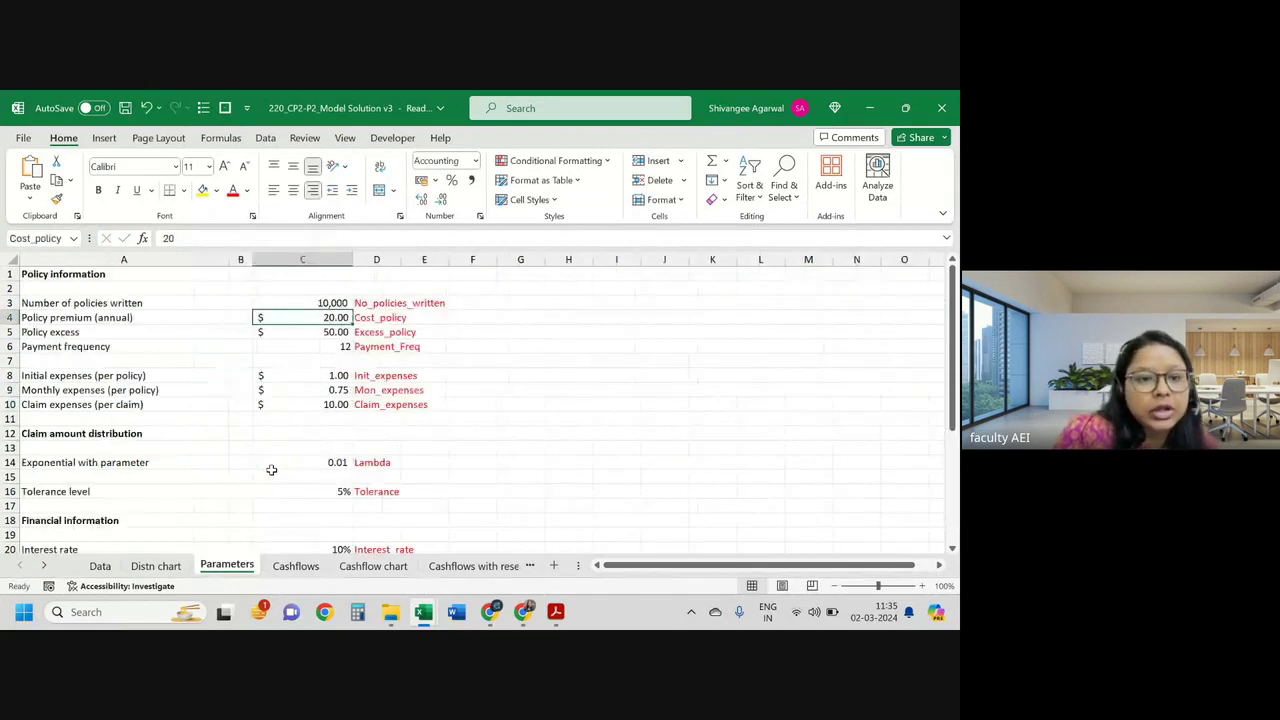
{"action": "key", "text": "ctrl+Page_Up"}
{"action": "key", "text": "ctrl+Page_Up"}
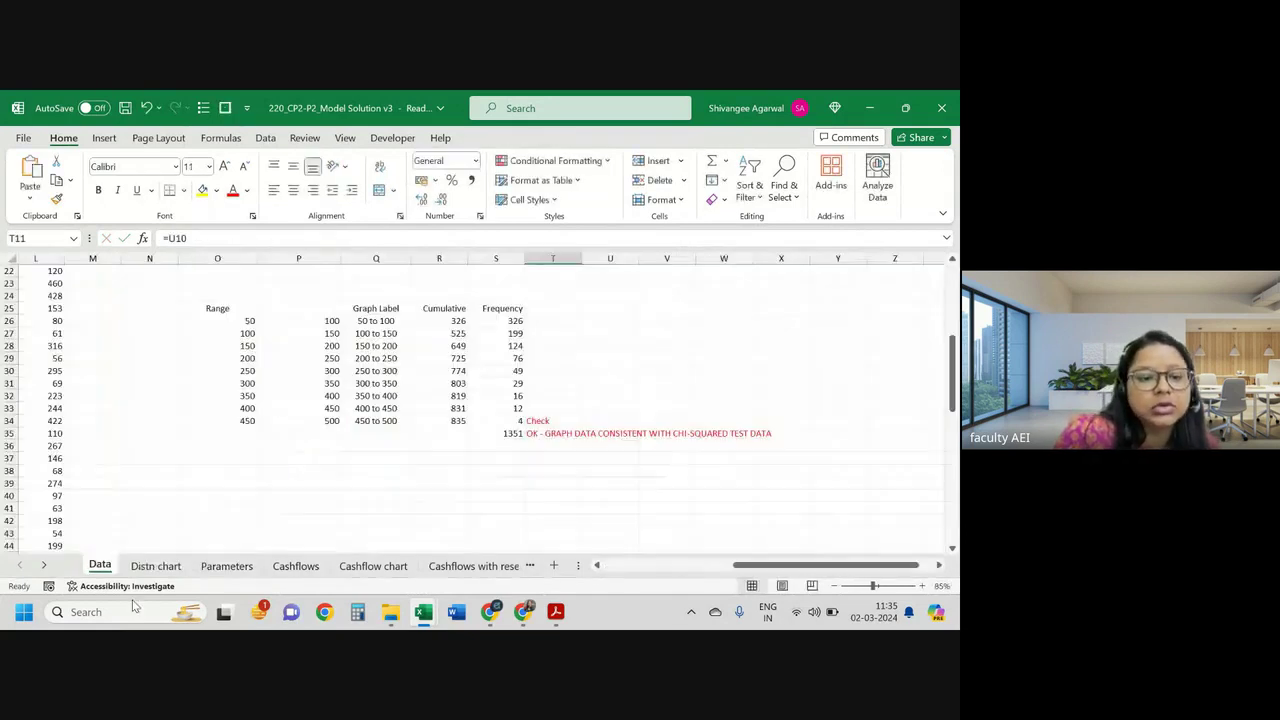
{"action": "scroll", "coordinate": [87, 413], "scroll_direction": "left", "scroll_amount": 3}
{"action": "scroll", "coordinate": [87, 413], "scroll_direction": "up", "scroll_amount": 7}
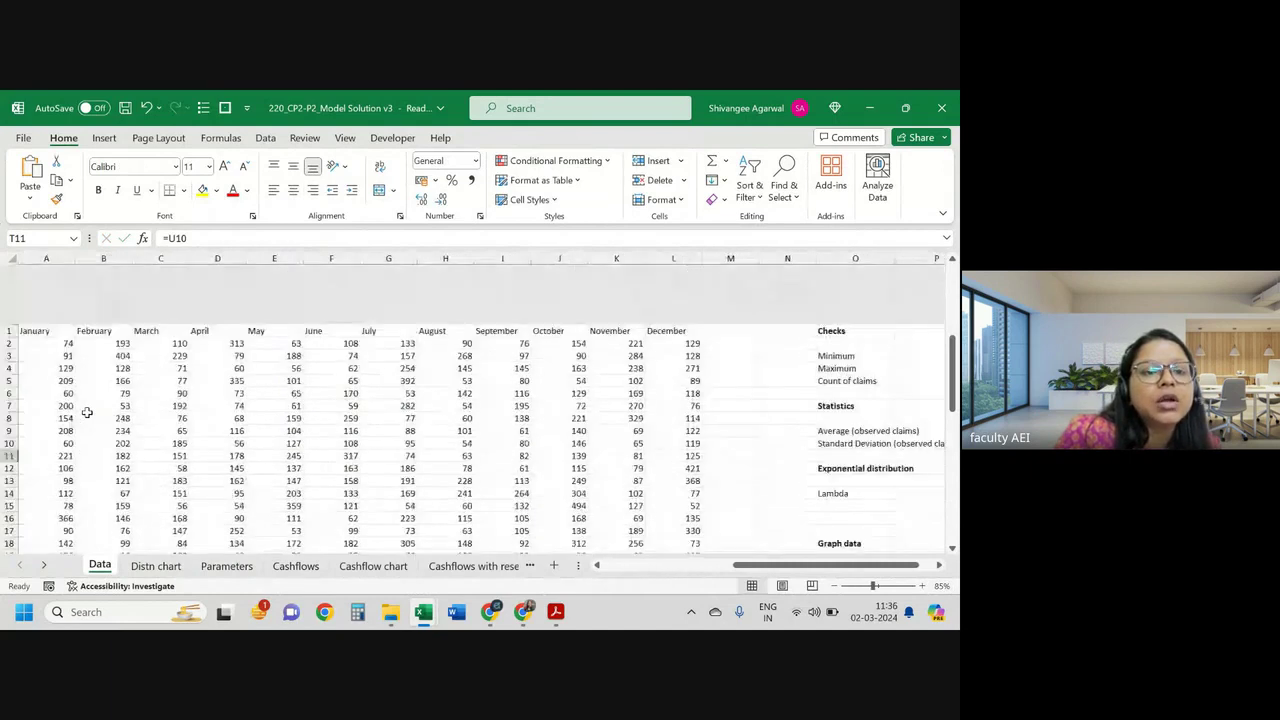
{"action": "left_click", "coordinate": [62, 257]}
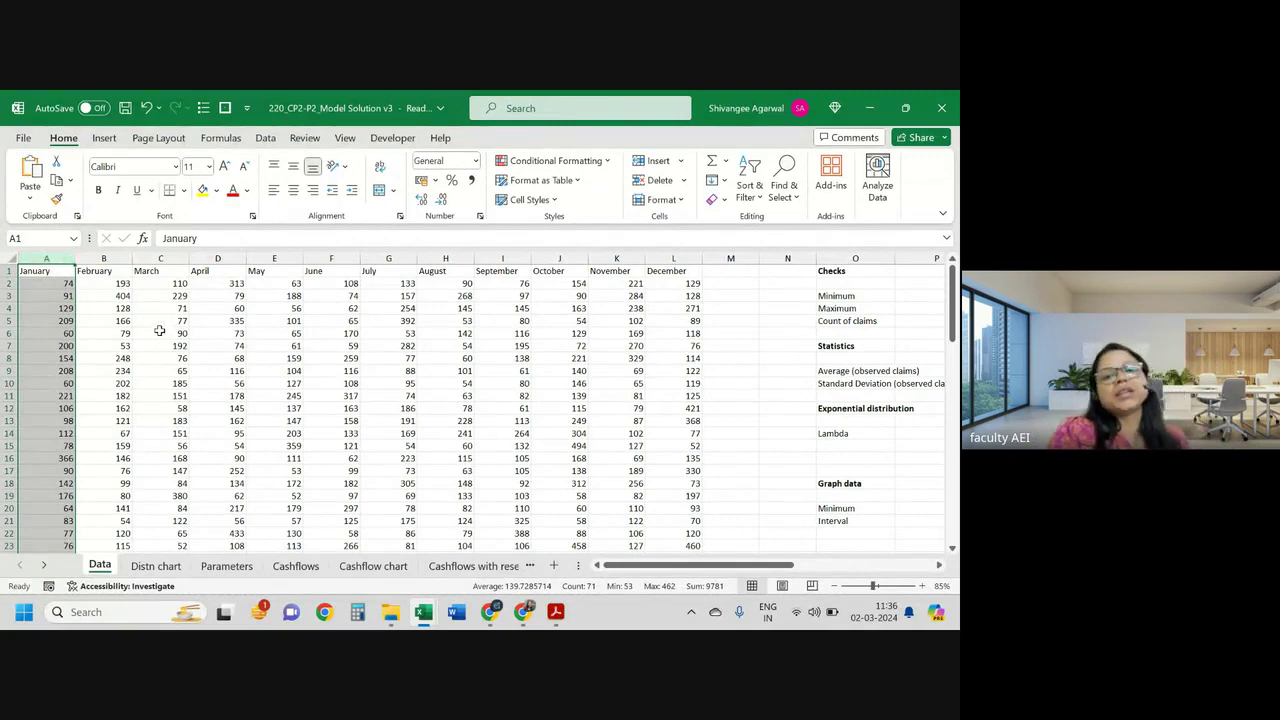
{"action": "left_click", "coordinate": [54, 283]}
{"action": "key", "text": "ctrl+shift+Down"}
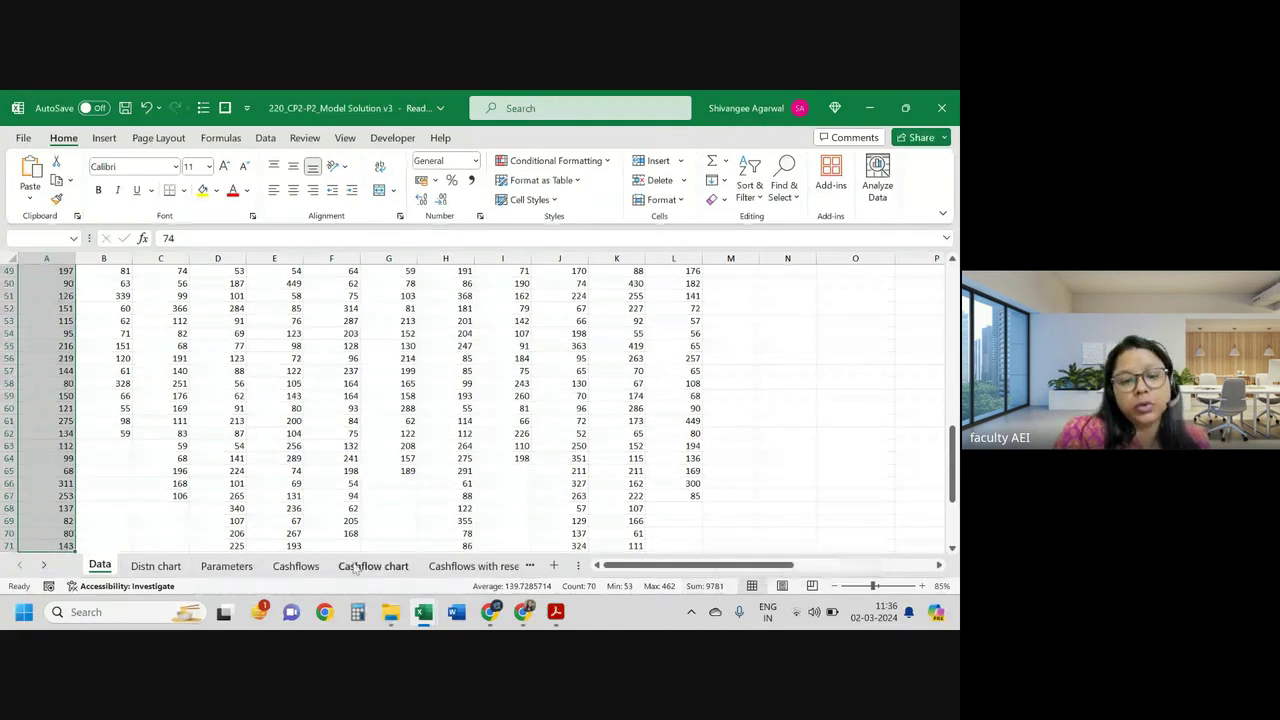
{"action": "left_click", "coordinate": [297, 566]}
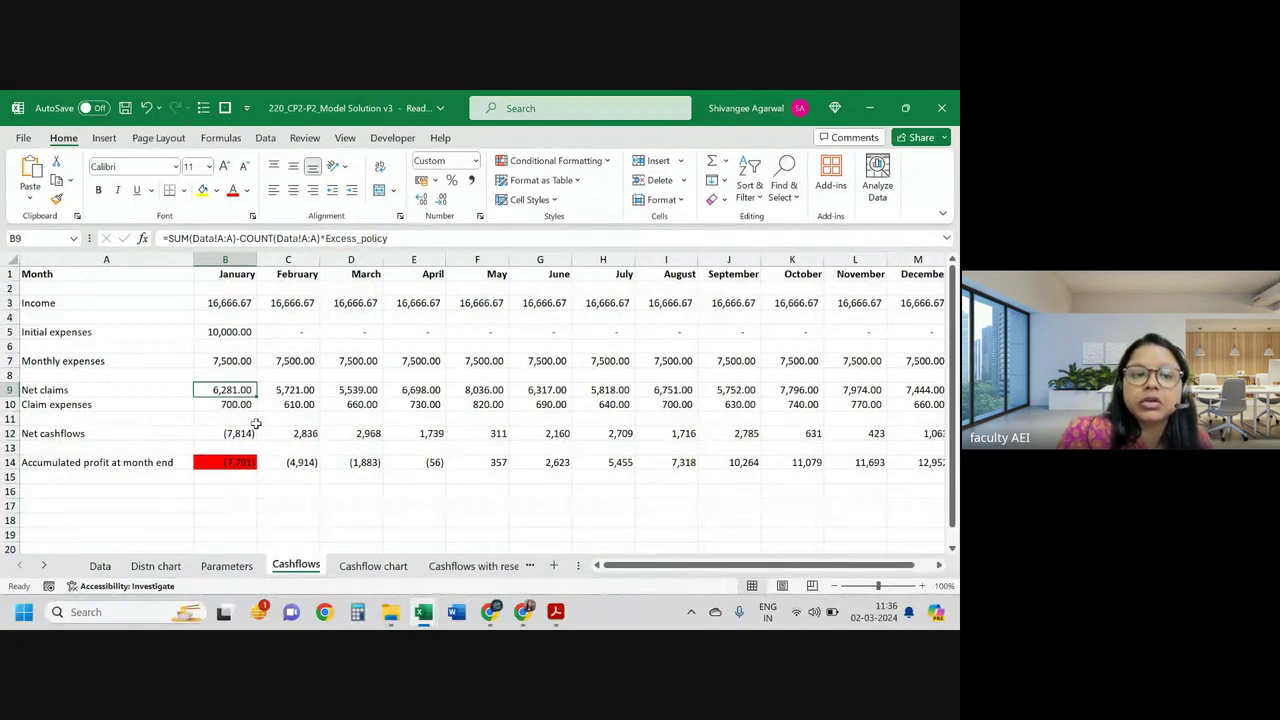
{"action": "key", "text": "Right"}
{"action": "key", "text": "Right"}
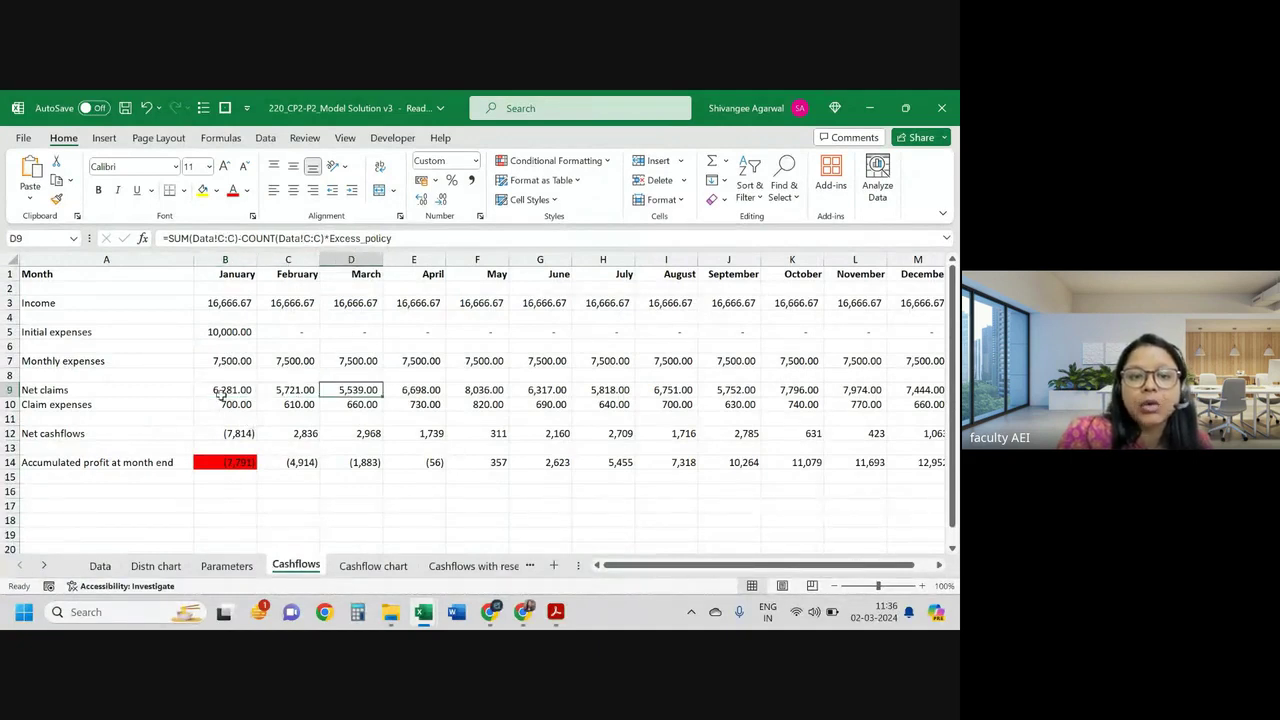
{"action": "left_click", "coordinate": [222, 394]}
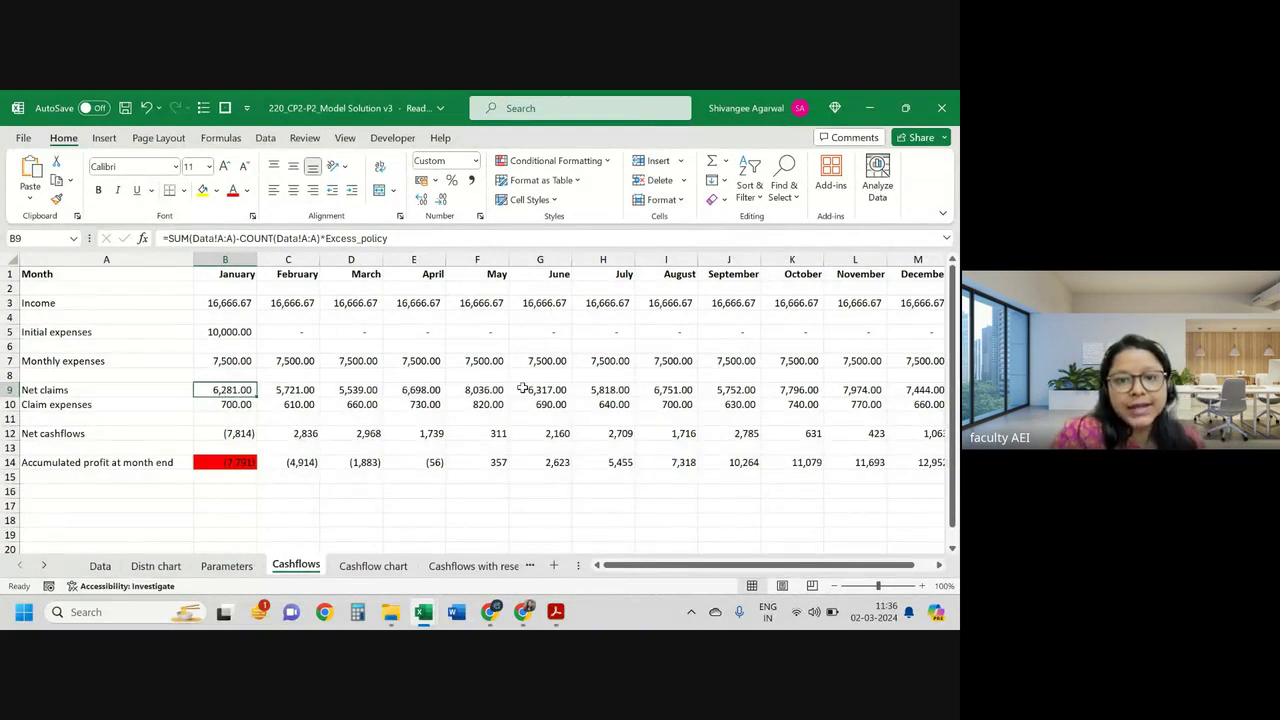
{"action": "scroll", "coordinate": [500, 388], "scroll_direction": "right", "scroll_amount": 1}
{"action": "scroll", "coordinate": [522, 389], "scroll_direction": "left", "scroll_amount": 1}
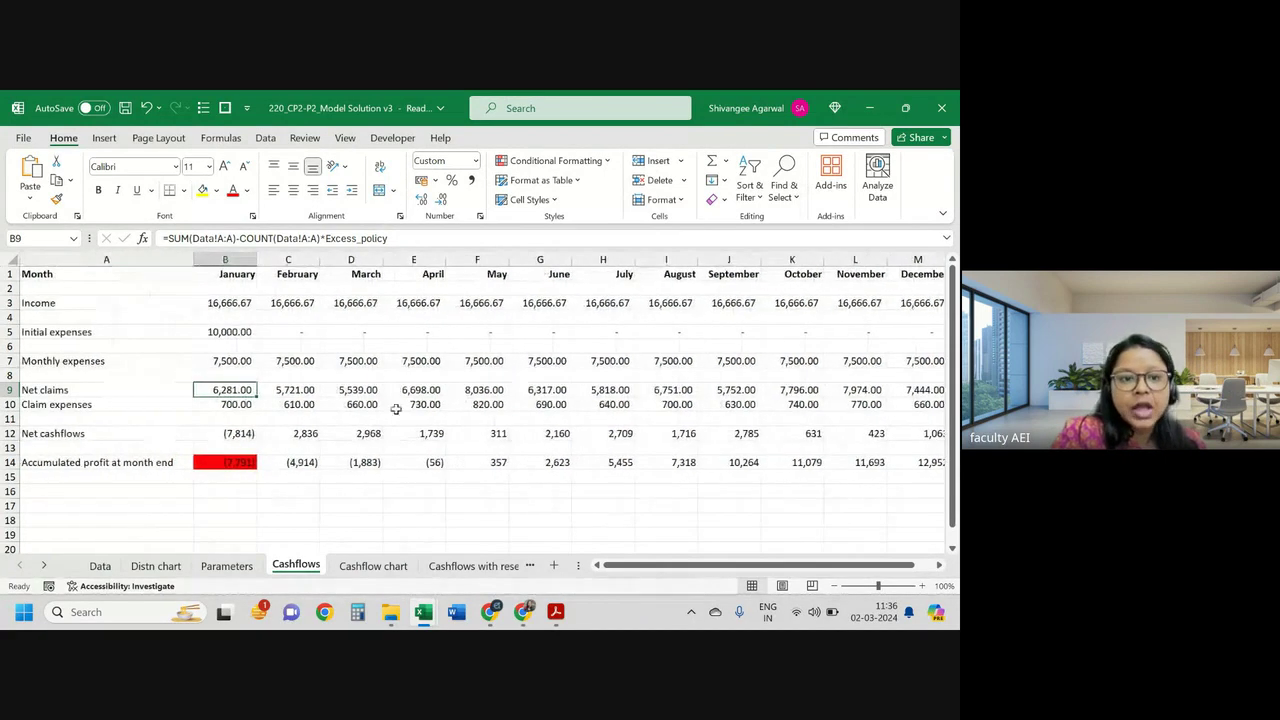
{"action": "left_click", "coordinate": [233, 405]}
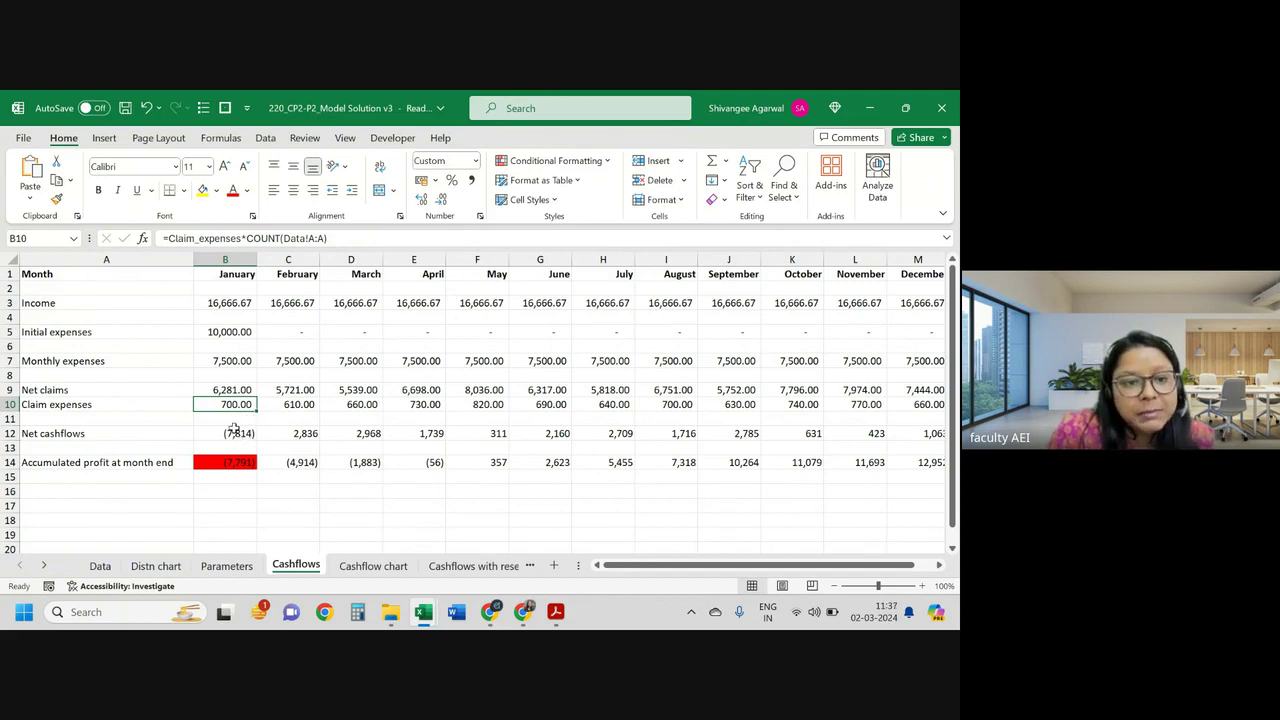
Step: View January's net cashflow formula =B3-SUM(B5:B10), then open B14's accumulated profit formula
{"action": "left_click", "coordinate": [234, 430]}
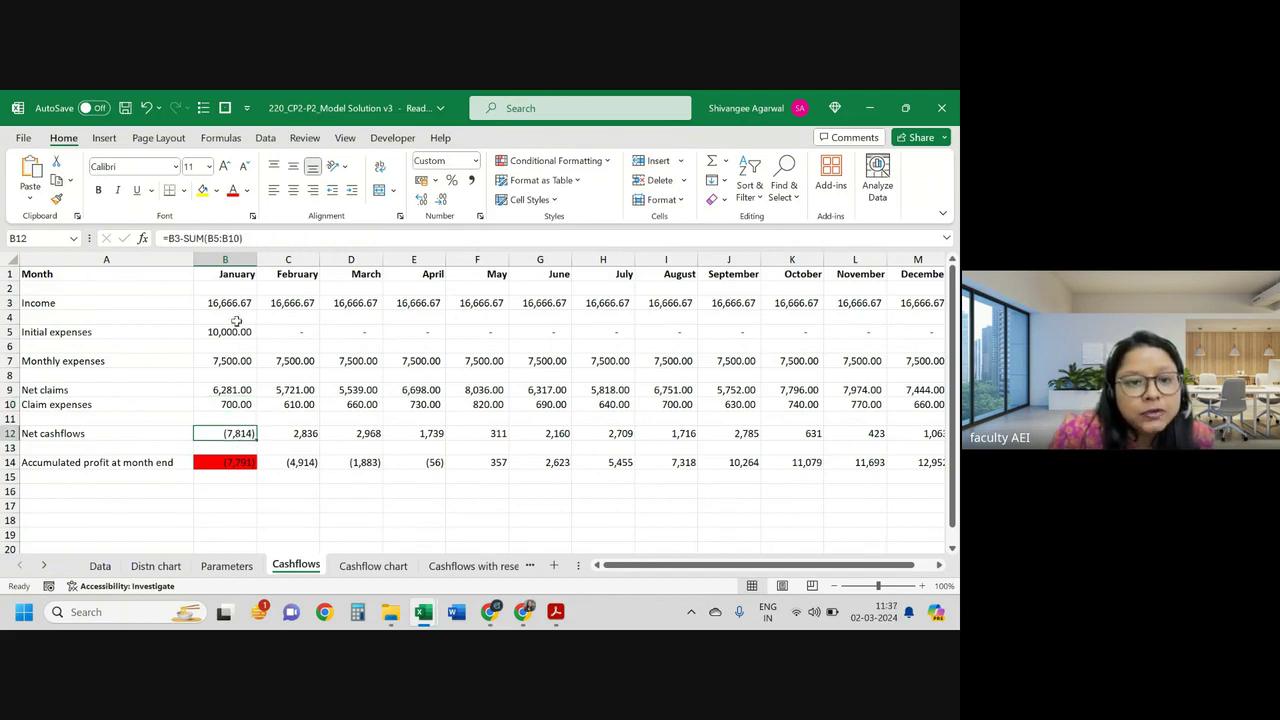
{"action": "double_click", "coordinate": [228, 433]}
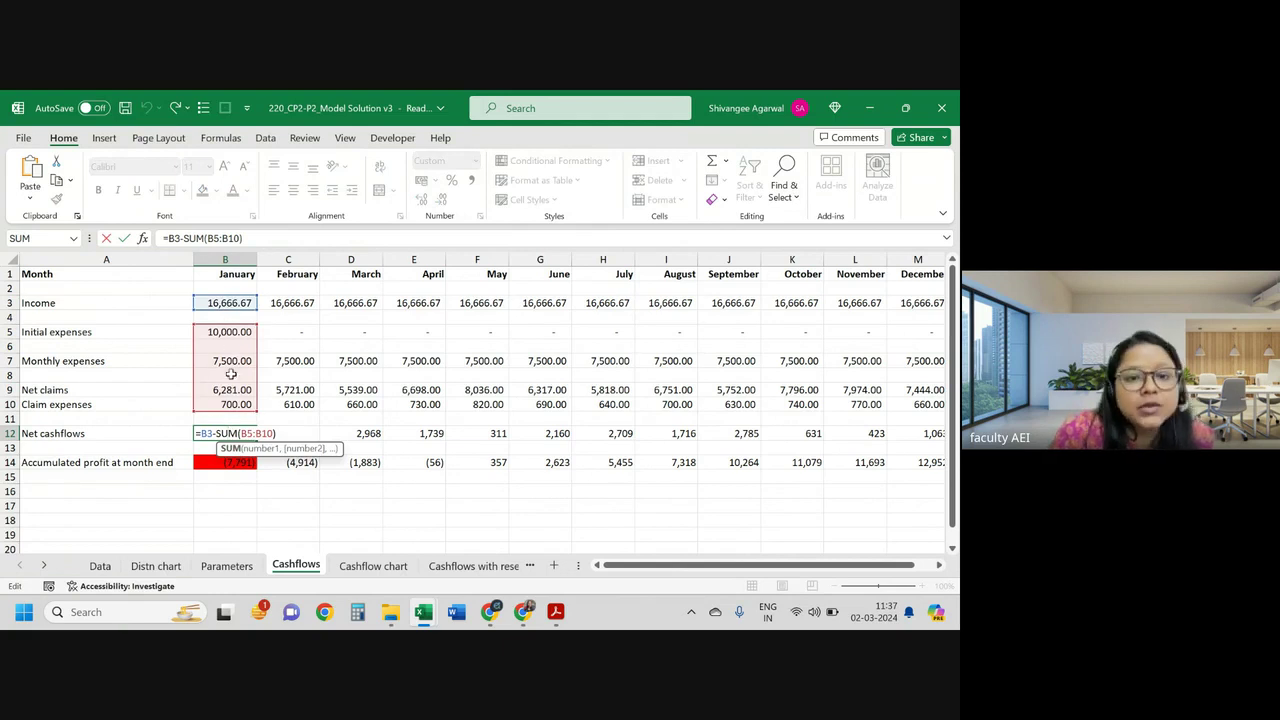
{"action": "key", "text": "Return"}
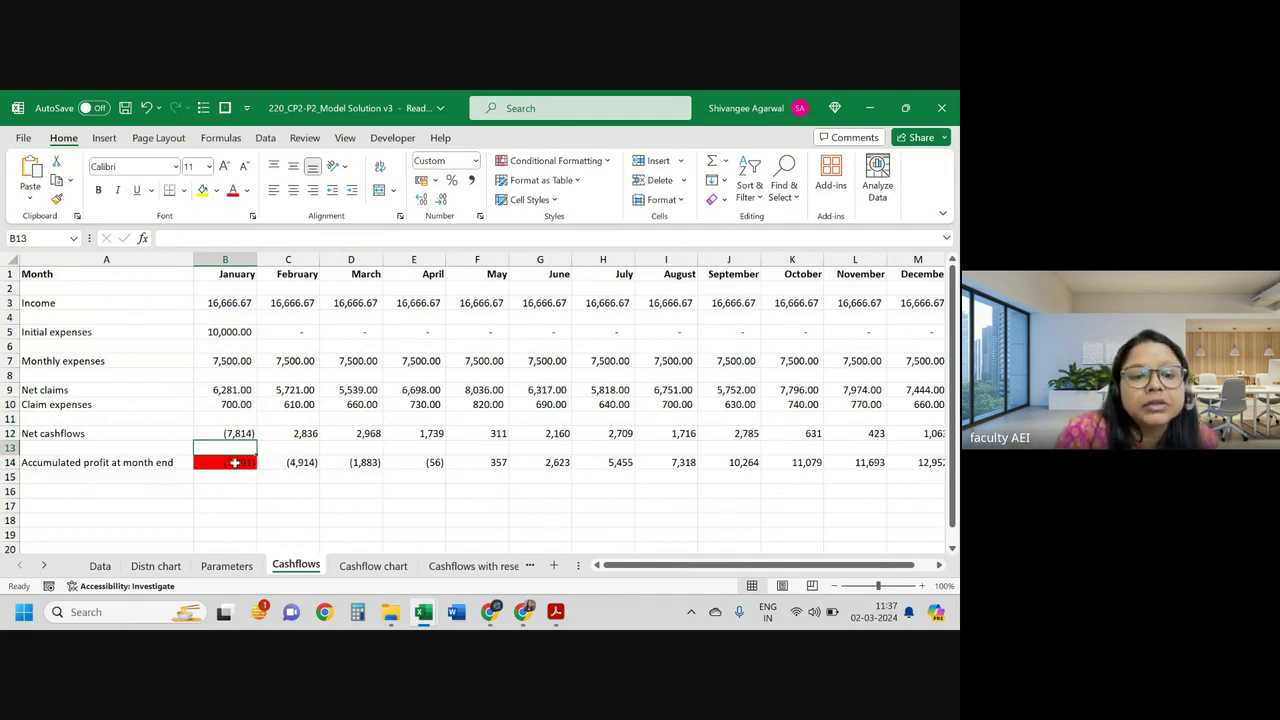
{"action": "left_click", "coordinate": [232, 431]}
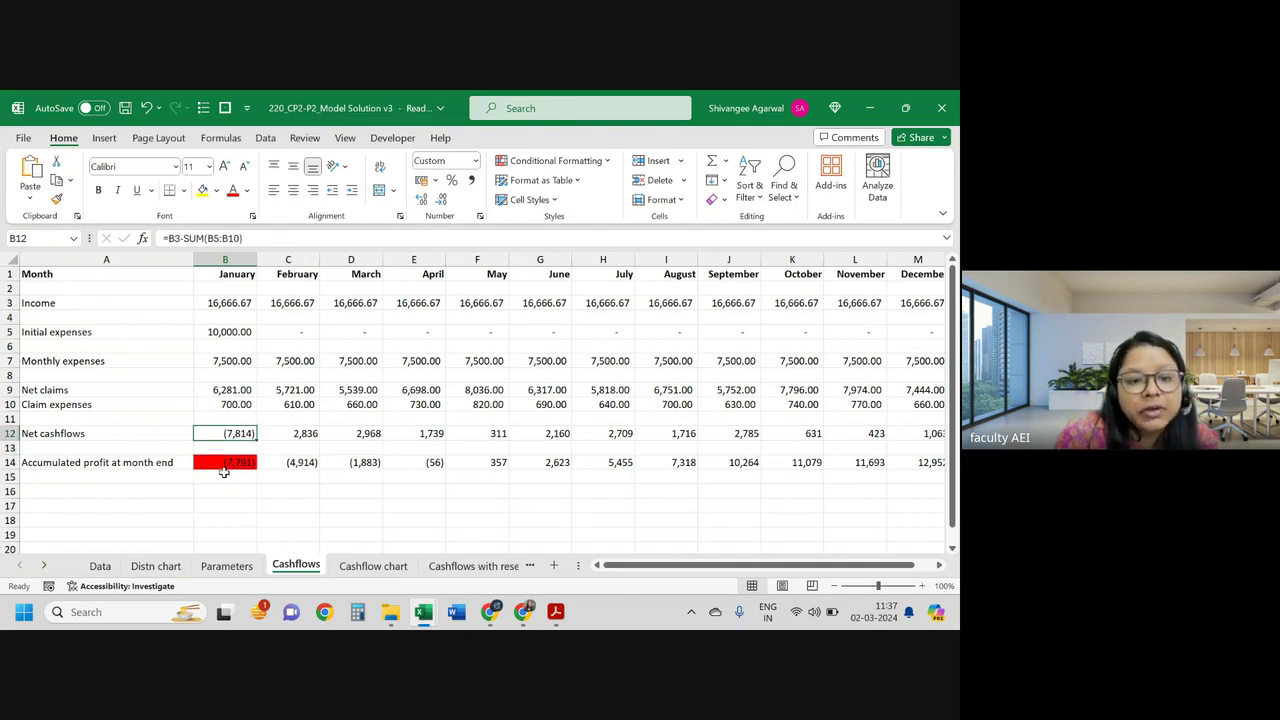
{"action": "double_click", "coordinate": [220, 463]}
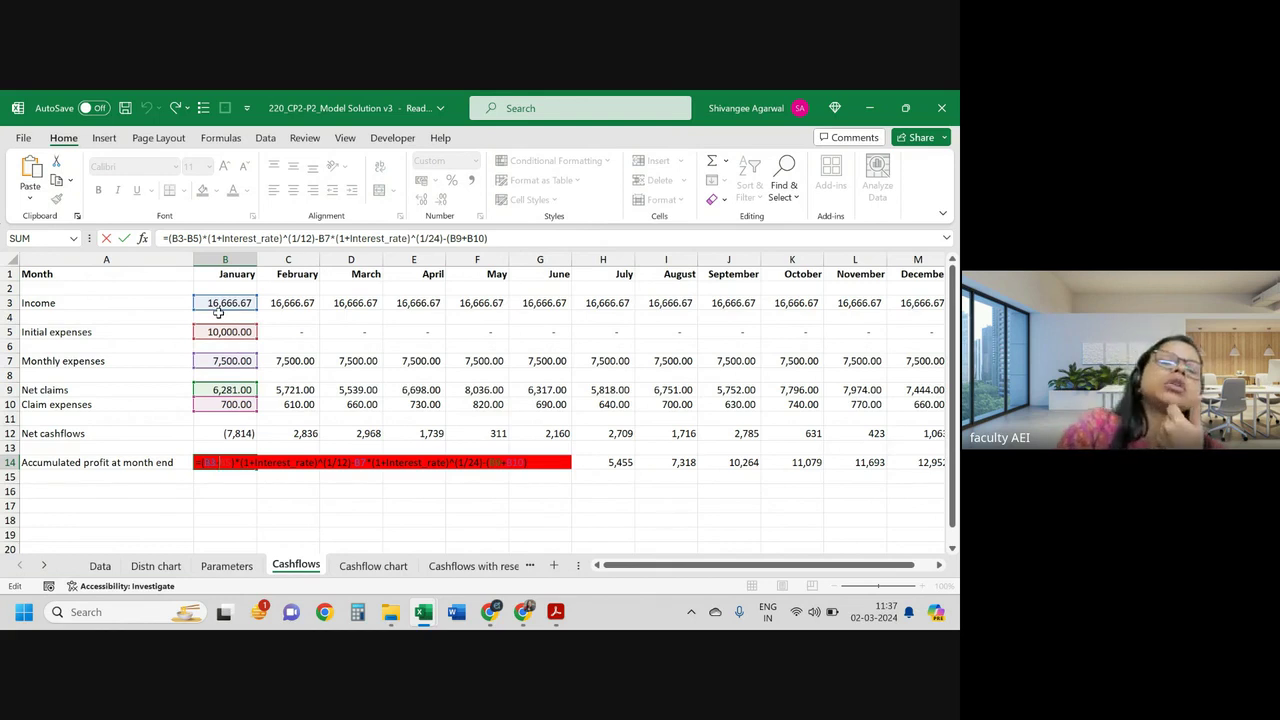
Step: Leave B14 unchanged, glance at the exam PDF, and inspect January's initial and monthly expenses formulas
{"action": "key", "text": "ctrl+Return"}
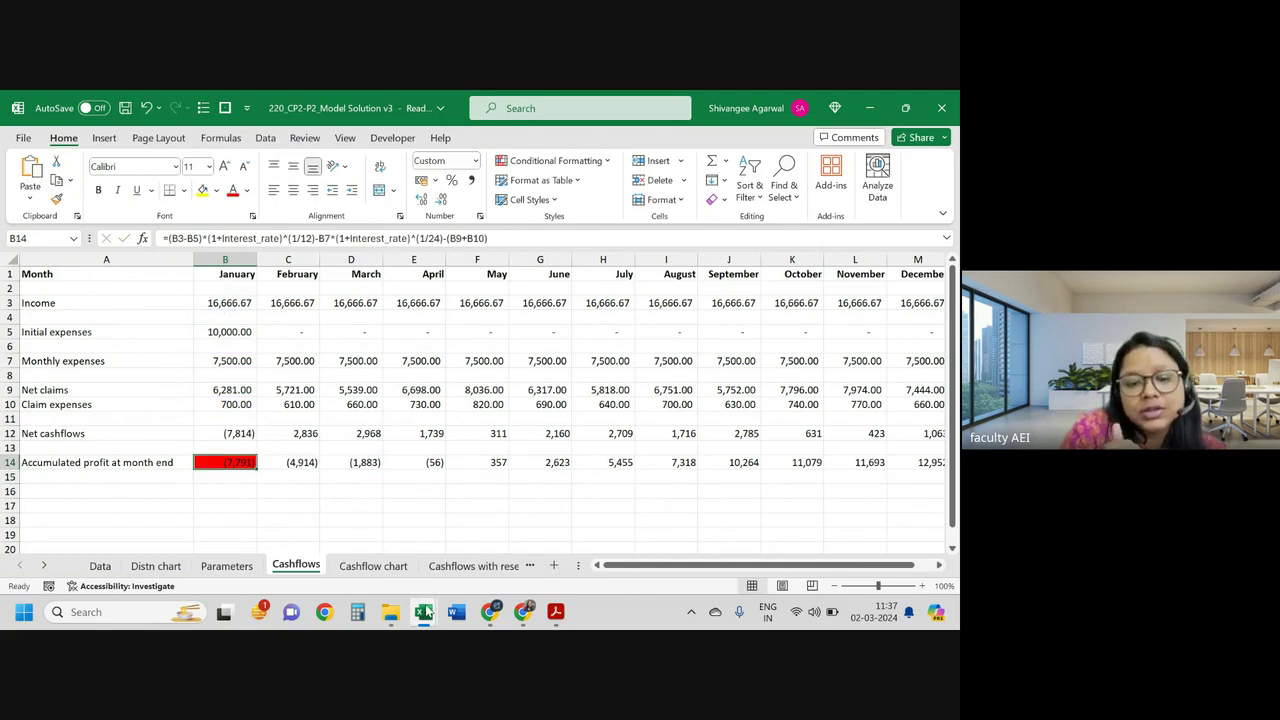
{"action": "mouse_move", "coordinate": [555, 612]}
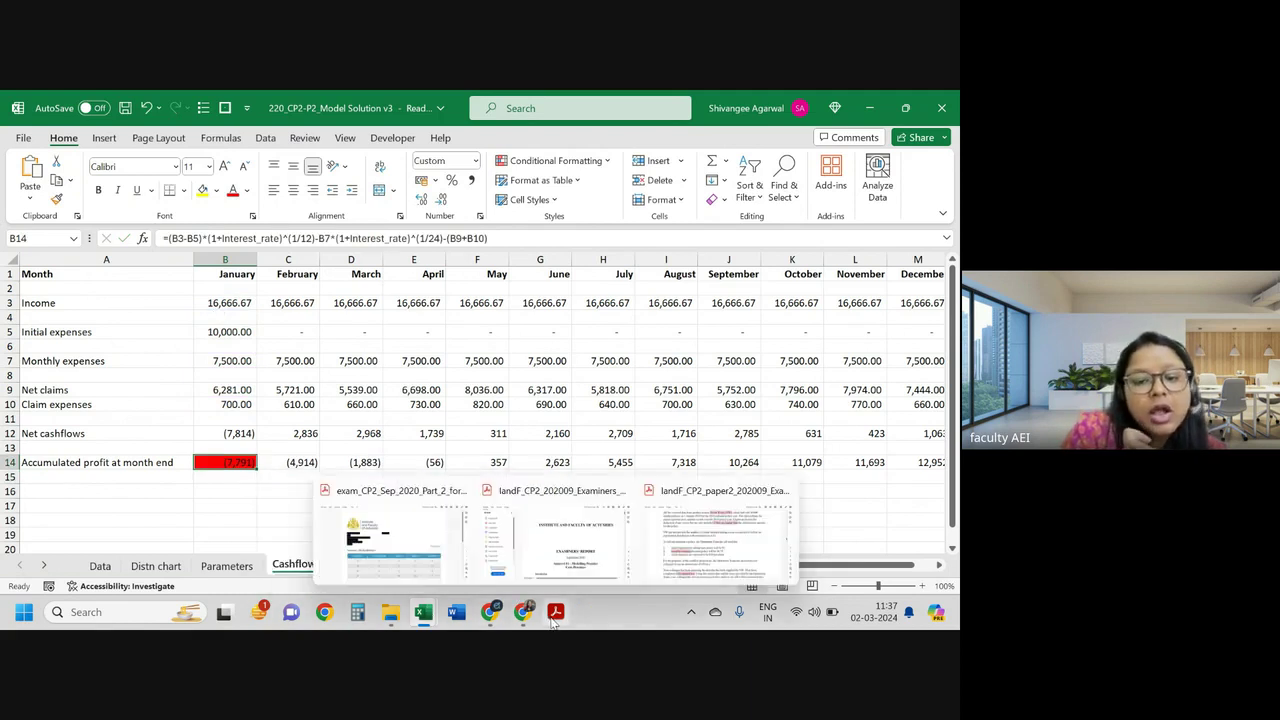
{"action": "left_click", "coordinate": [675, 543]}
{"action": "key", "text": "alt+Tab"}
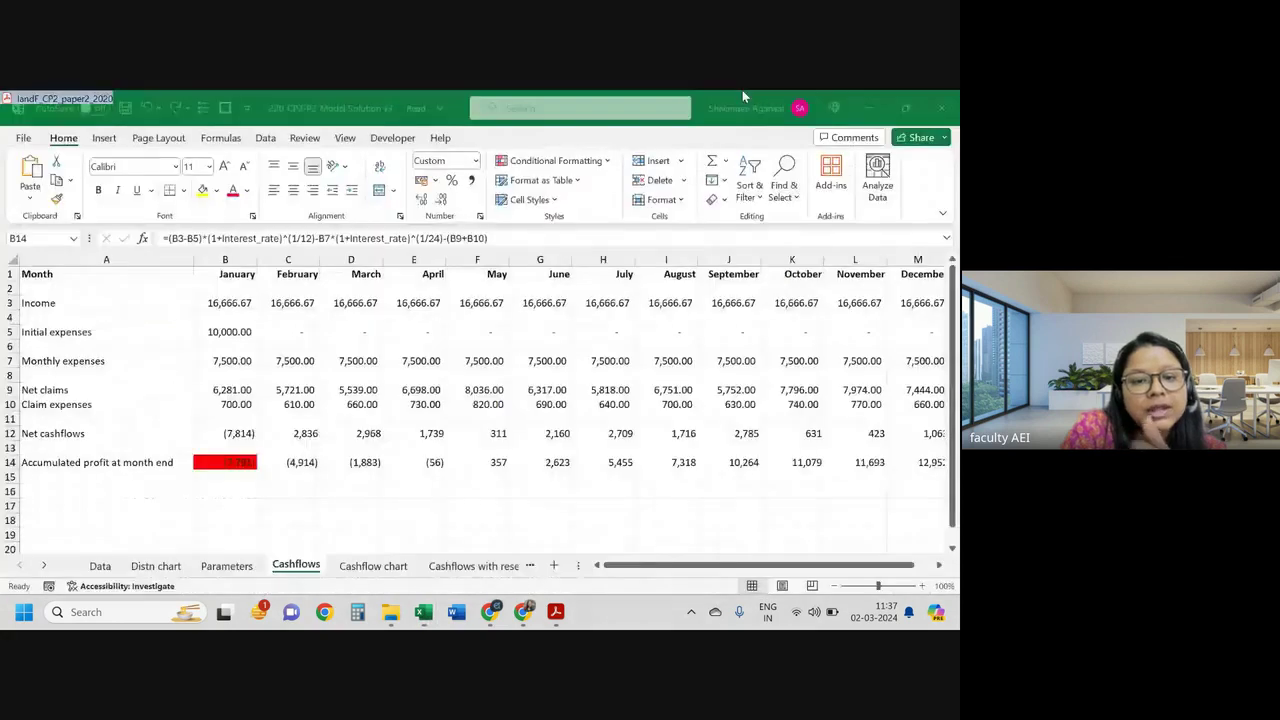
{"action": "key", "text": "alt+Tab"}
{"action": "key", "text": "alt+Tab"}
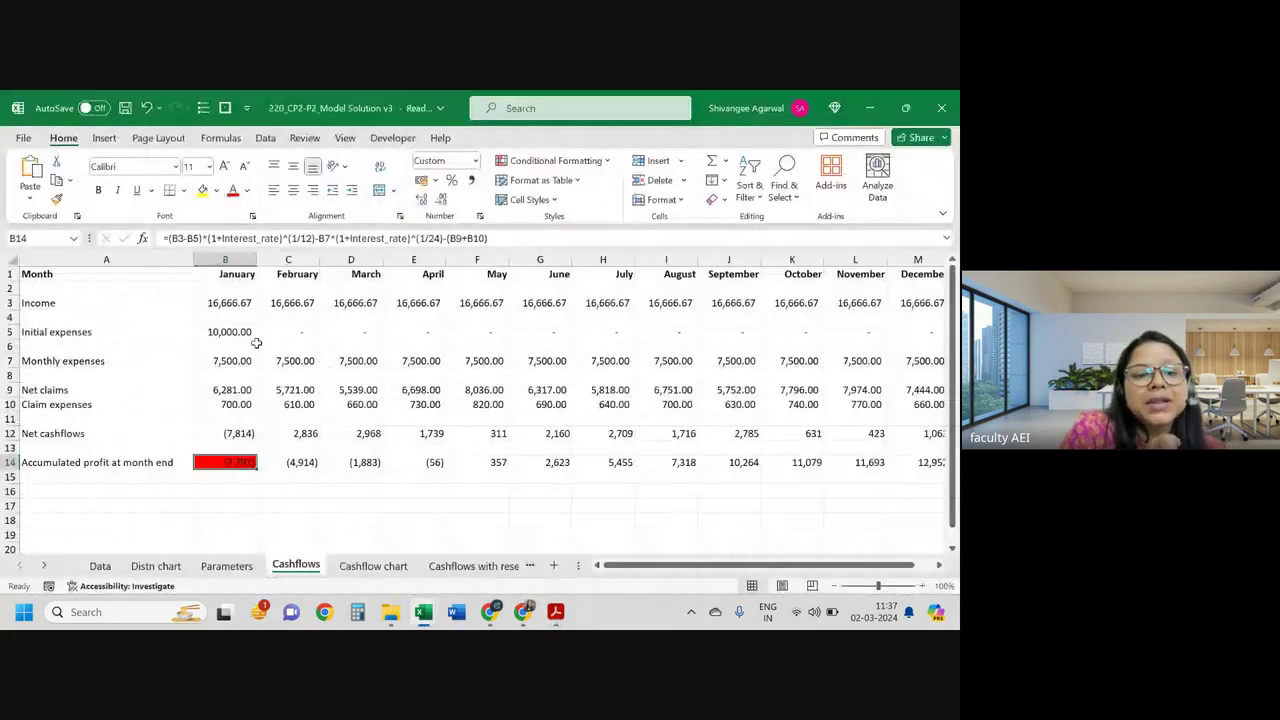
{"action": "left_click", "coordinate": [240, 330]}
{"action": "left_click", "coordinate": [221, 352]}
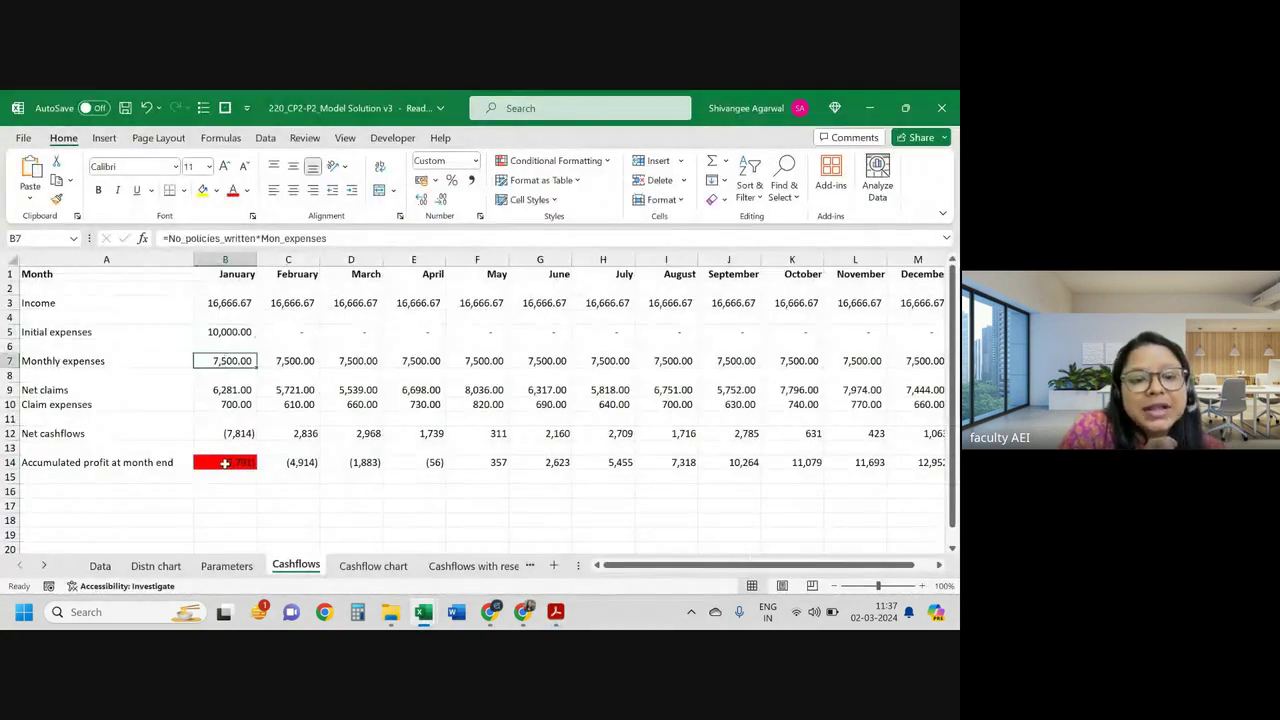
Step: Highlight B14's discounted income, discounted monthly expenses and net claims terms, leaving it unchanged
{"action": "double_click", "coordinate": [226, 463]}
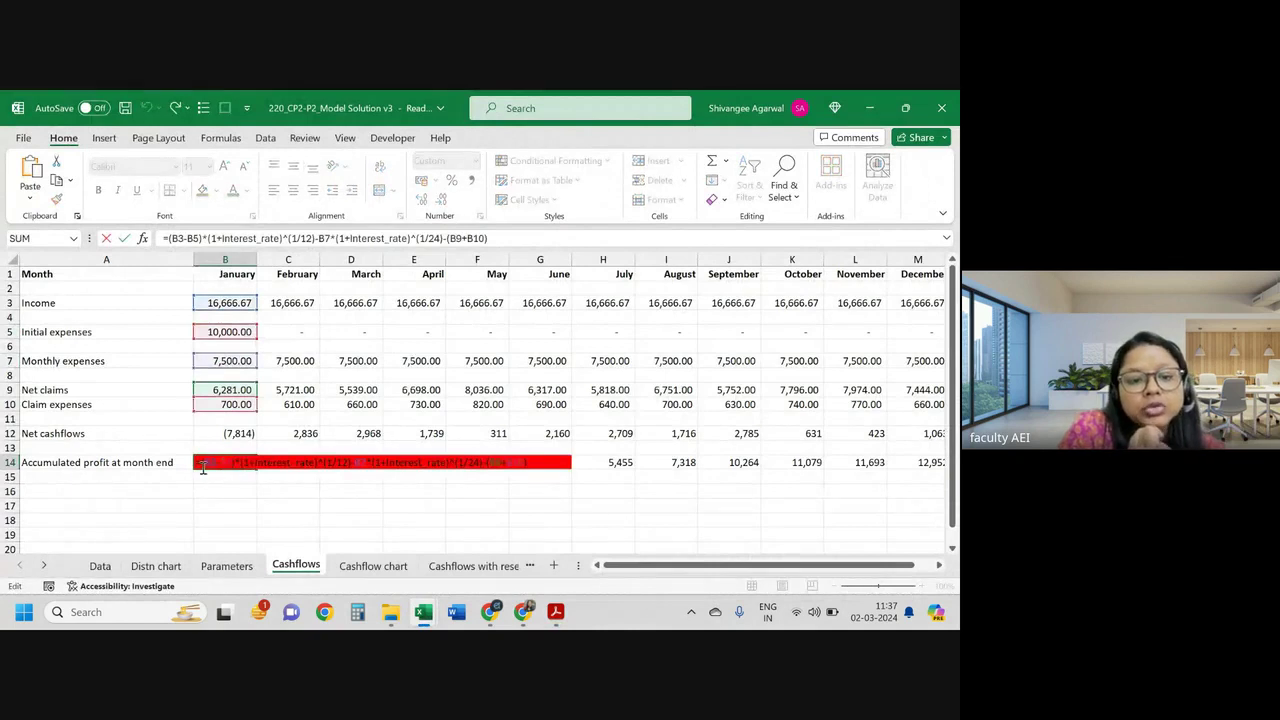
{"action": "left_click_drag", "start_coordinate": [203, 468], "coordinate": [352, 468]}
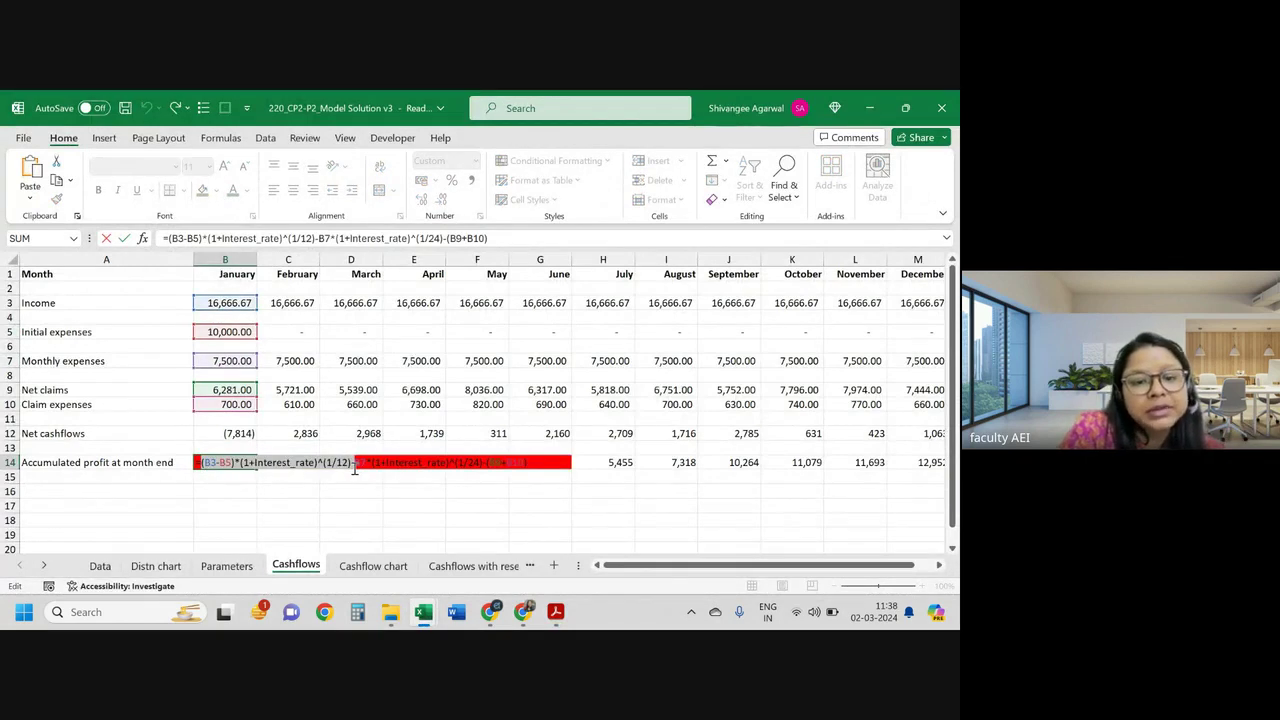
{"action": "left_click", "coordinate": [370, 466]}
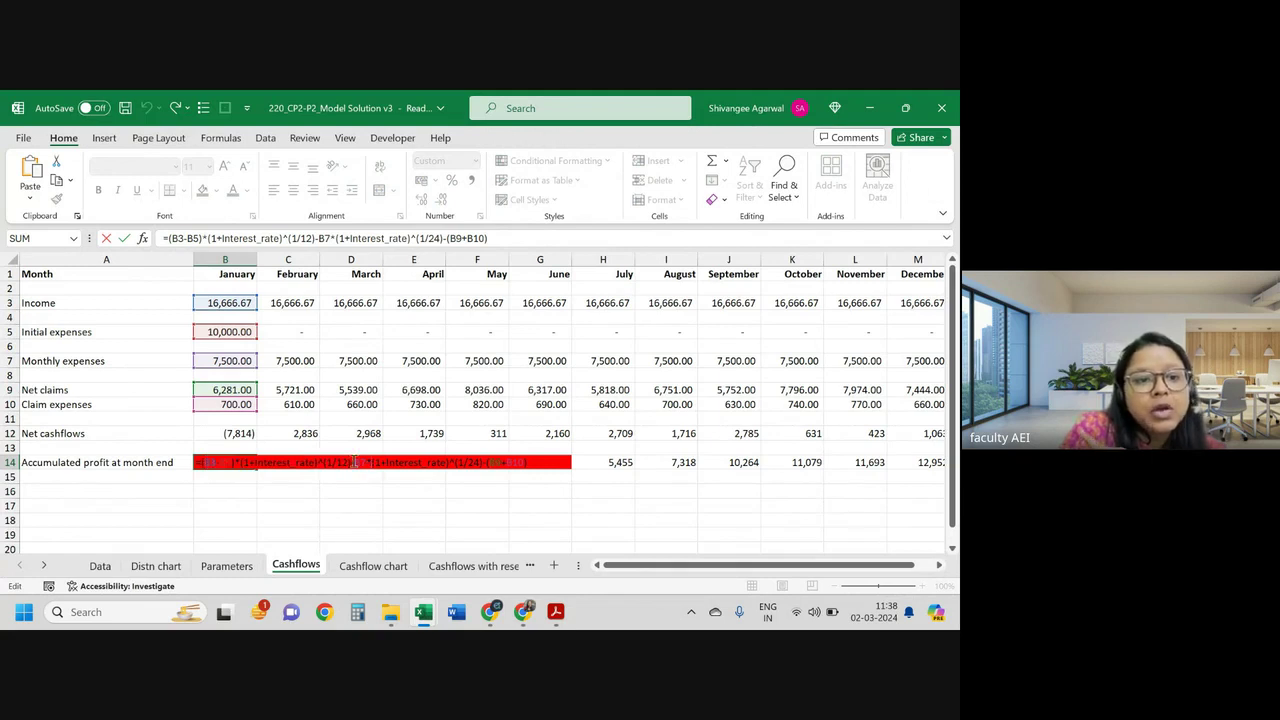
{"action": "double_click", "coordinate": [357, 462]}
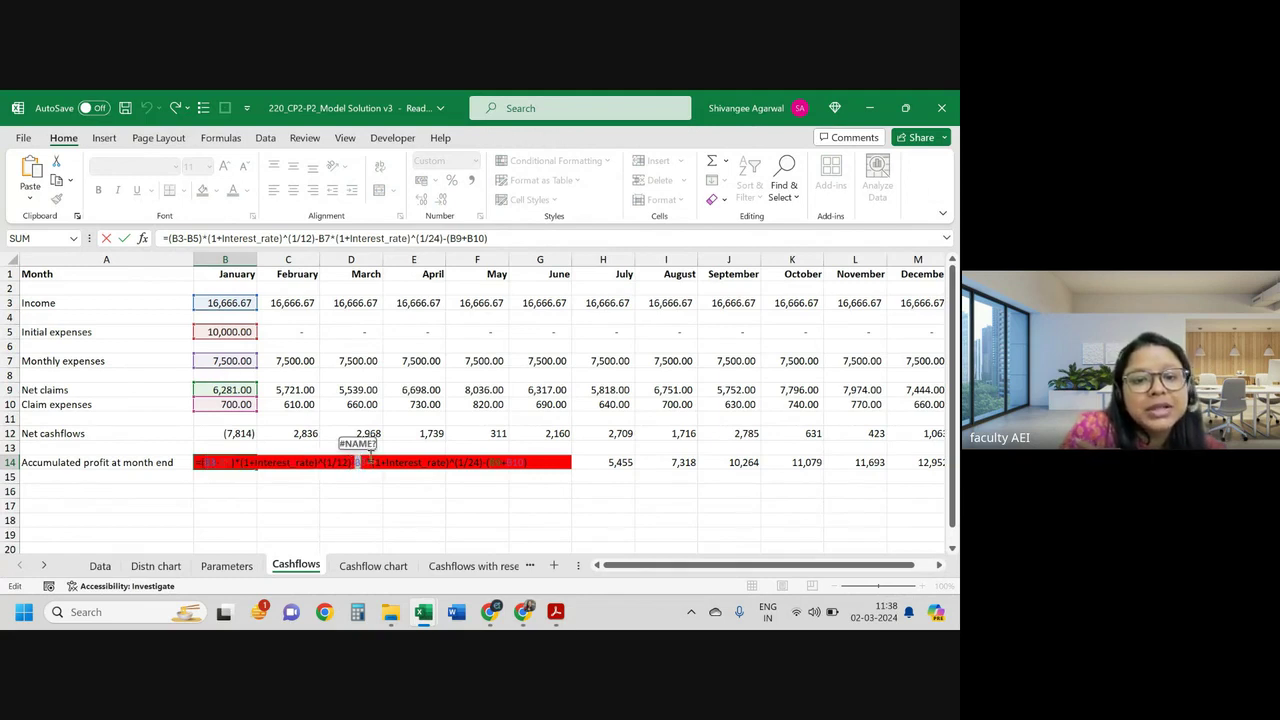
{"action": "left_click_drag", "start_coordinate": [375, 467], "coordinate": [484, 472]}
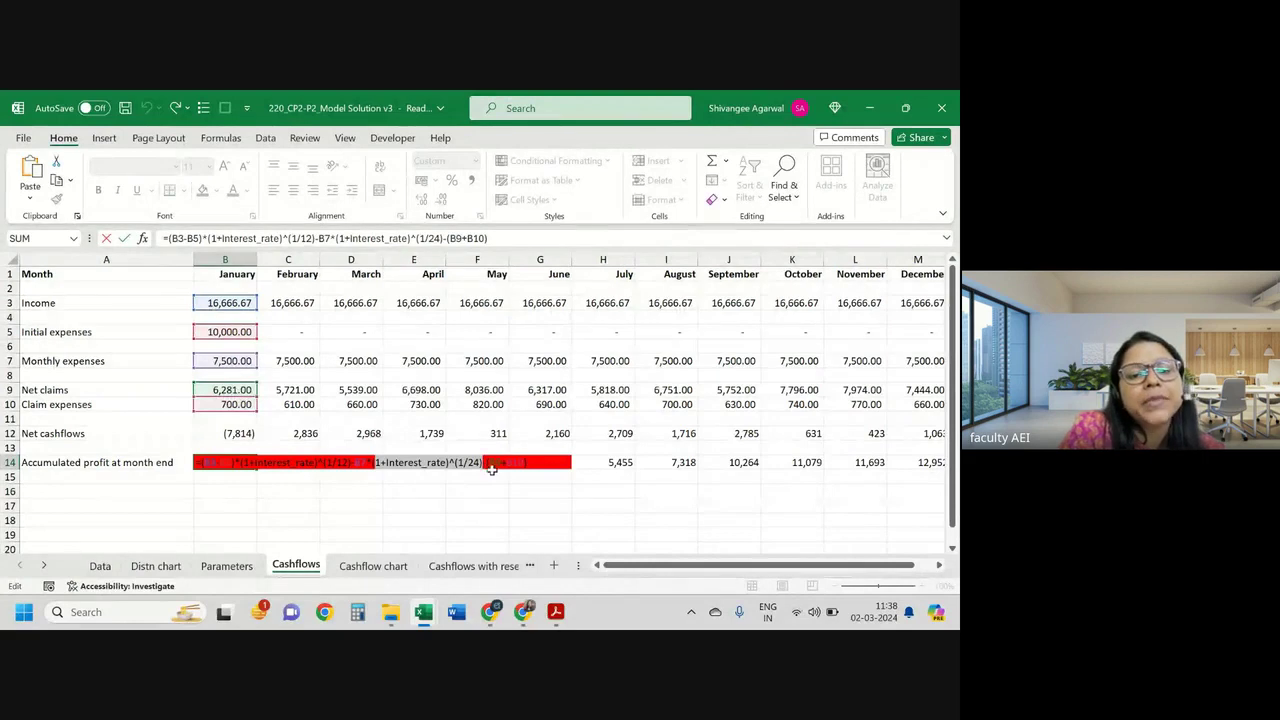
{"action": "left_click_drag", "start_coordinate": [486, 464], "coordinate": [548, 466]}
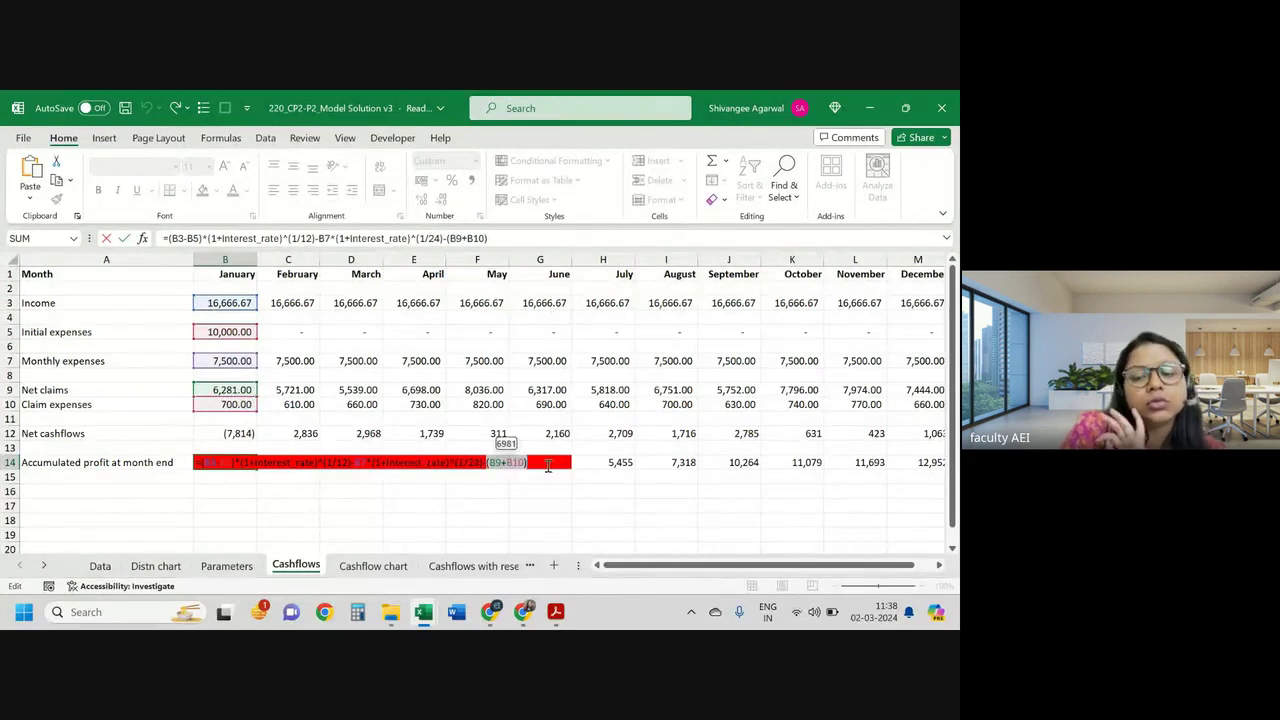
{"action": "key", "text": "Escape"}
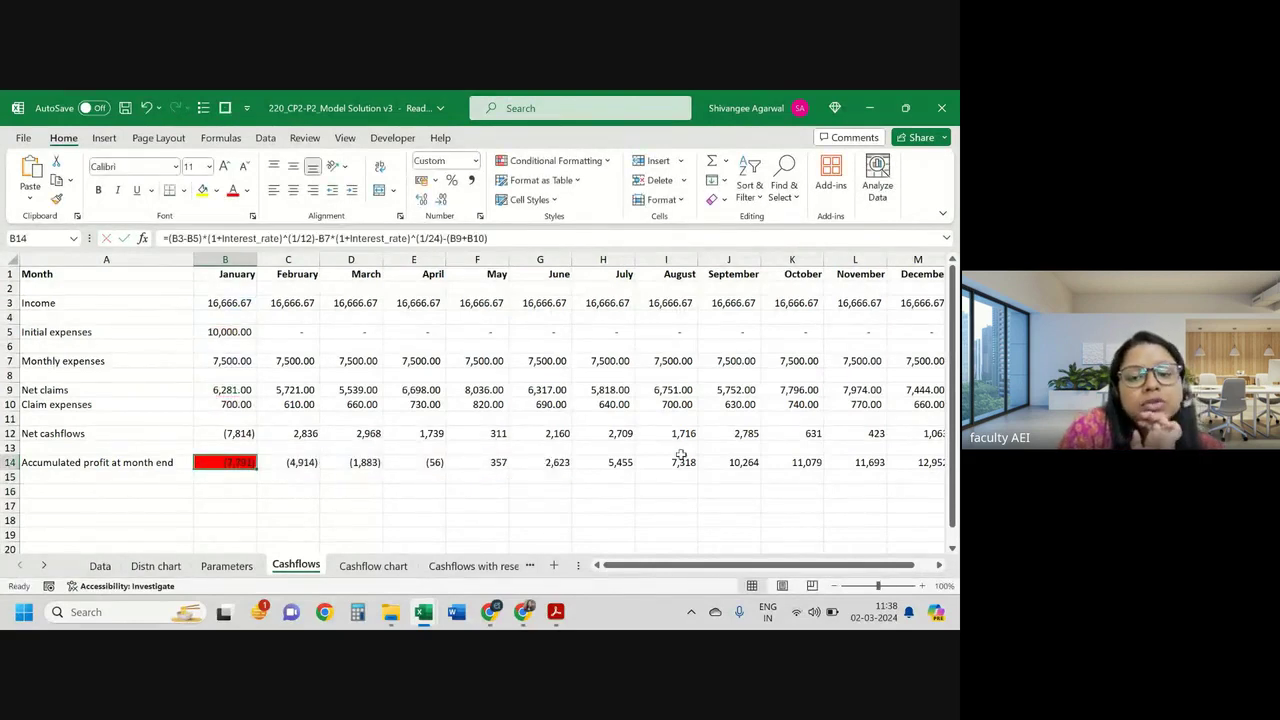
Step: Show the Cashflow chart sheet with monthly cashflows and accumulated profit
{"action": "scroll", "coordinate": [681, 457], "scroll_direction": "right", "scroll_amount": 4}
{"action": "scroll", "coordinate": [681, 457], "scroll_direction": "left", "scroll_amount": 2}
{"action": "scroll", "coordinate": [681, 457], "scroll_direction": "left", "scroll_amount": 2}
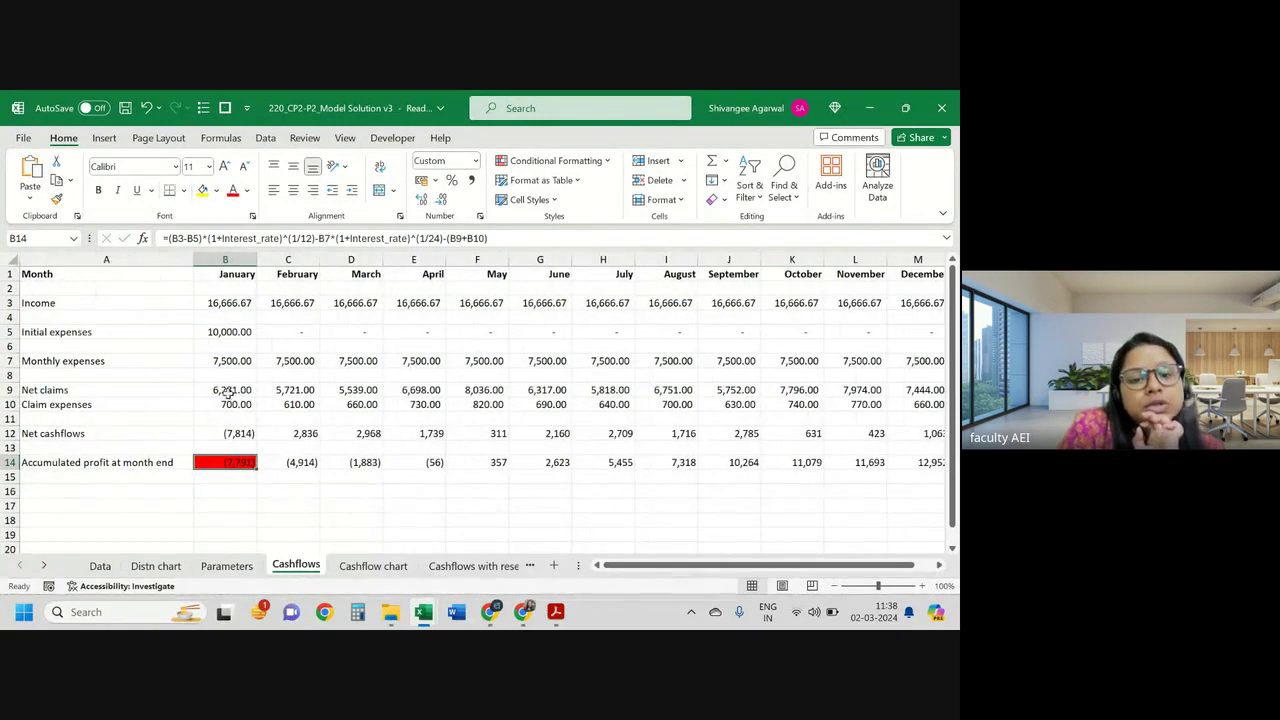
{"action": "left_click", "coordinate": [368, 566]}
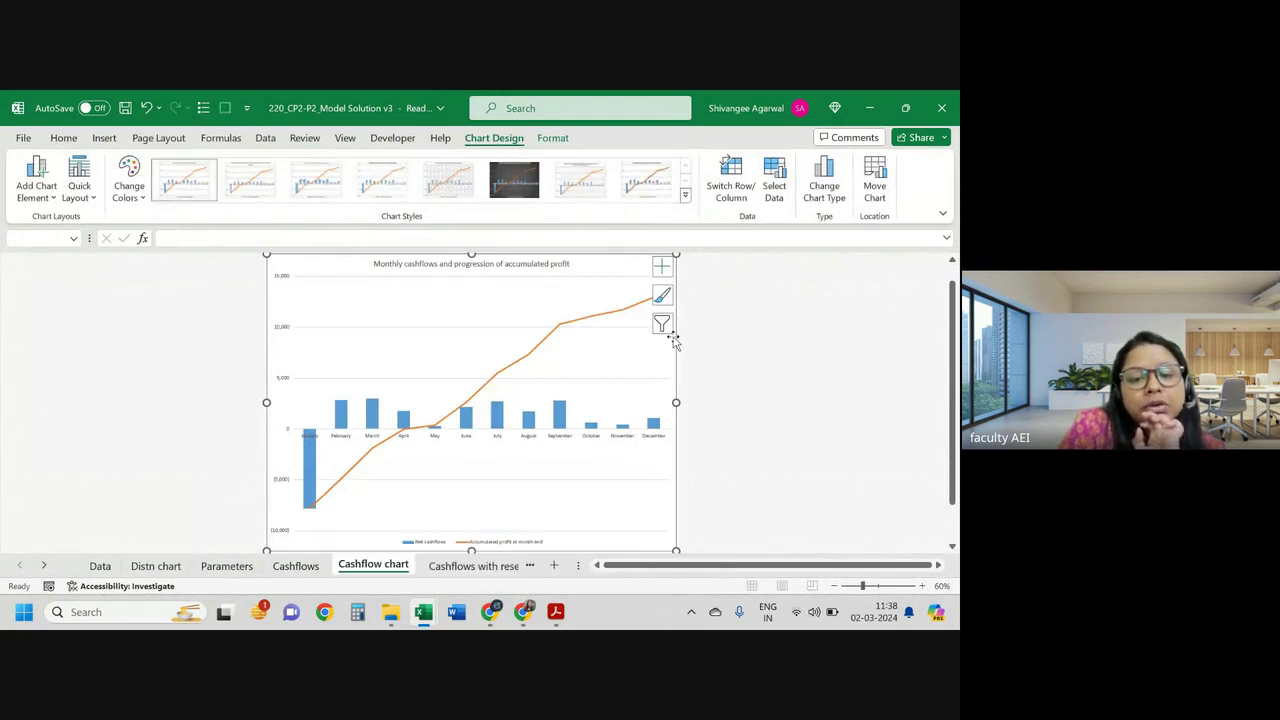
Step: Commit February's accumulated-profit formula in C14 and step along row 14 to December
{"action": "left_click", "coordinate": [296, 566]}
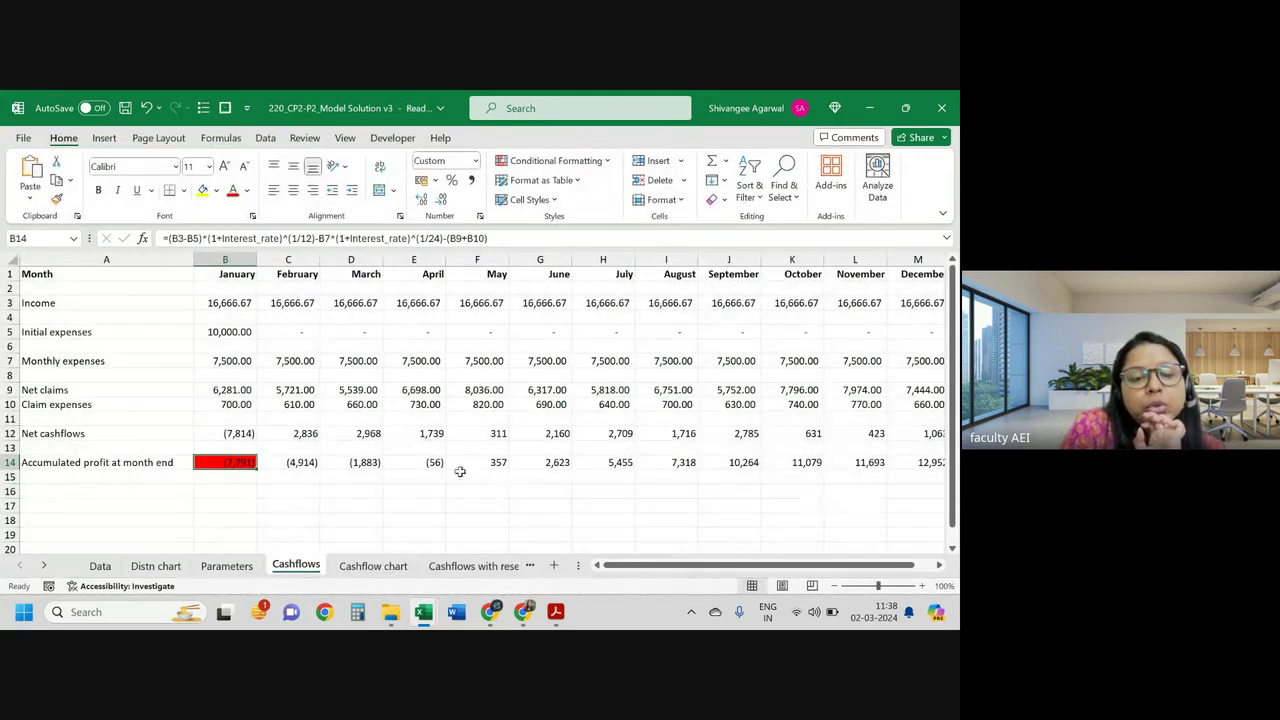
{"action": "double_click", "coordinate": [304, 465]}
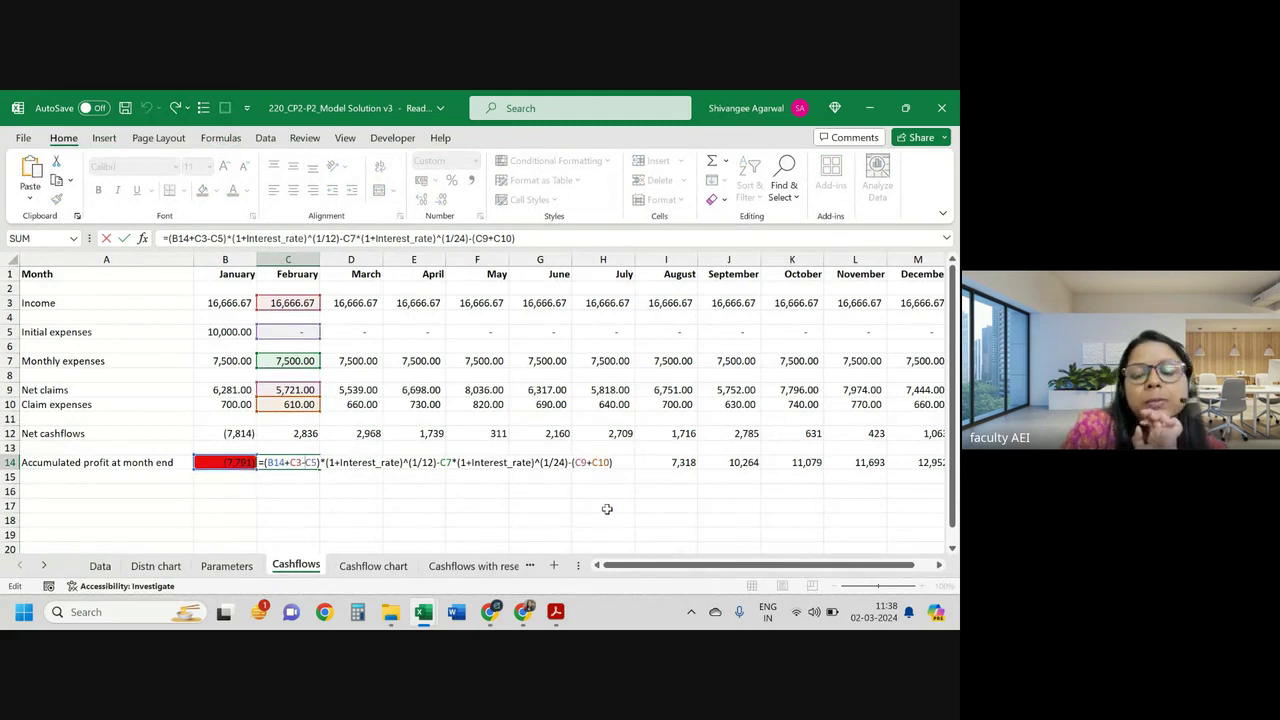
{"action": "key", "text": "ctrl+Return"}
{"action": "key", "text": "Right"}
{"action": "key", "text": "Right"}
{"action": "key", "text": "Right"}
{"action": "key", "text": "Right"}
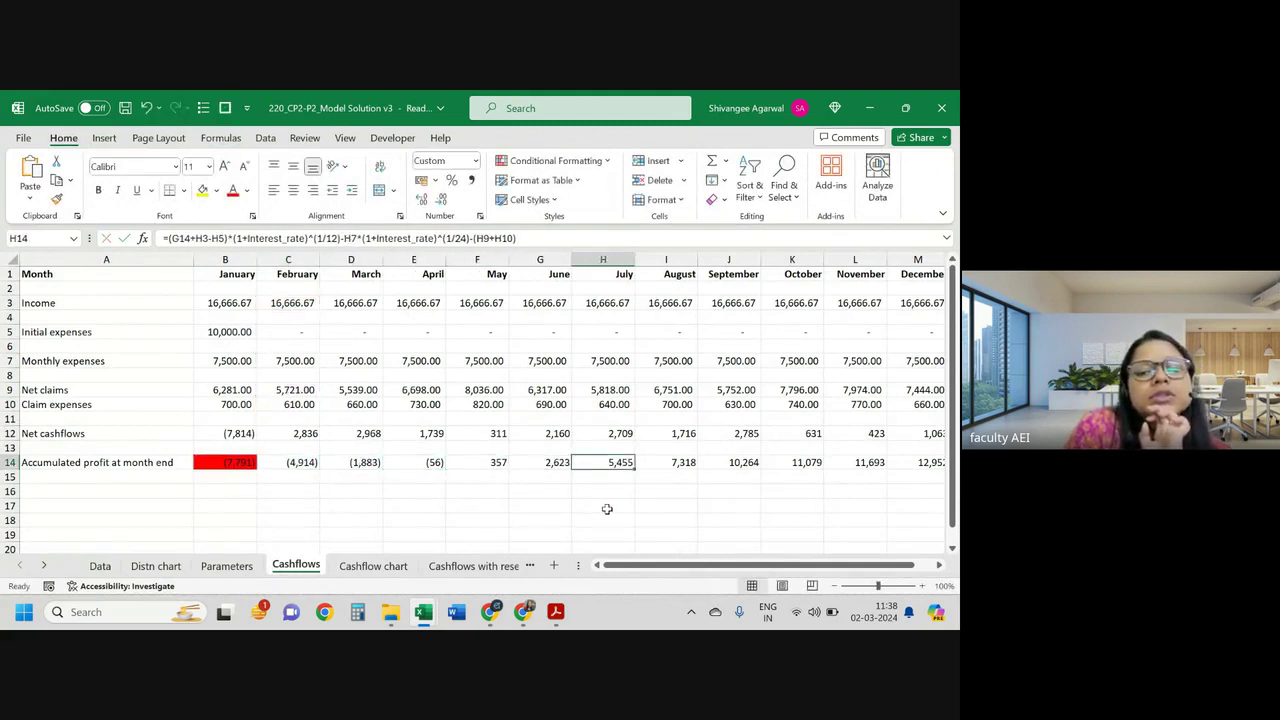
{"action": "key", "text": "Right"}
{"action": "key", "text": "Right"}
{"action": "key", "text": "Right"}
{"action": "key", "text": "Right"}
{"action": "key", "text": "Right"}
{"action": "key", "text": "Right"}
{"action": "key", "text": "Left"}
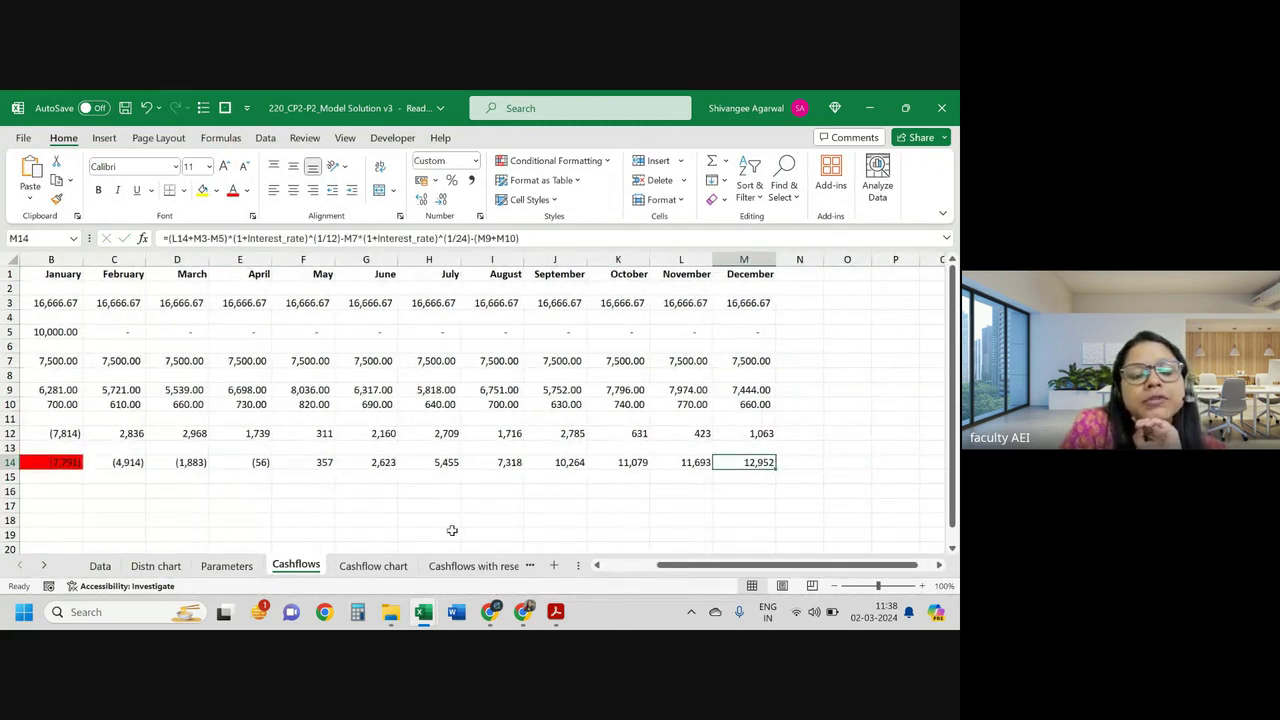
Step: Compare the figures against the Cashflow chart, then open the Cashflows with reserve sheet
{"action": "left_click", "coordinate": [373, 566]}
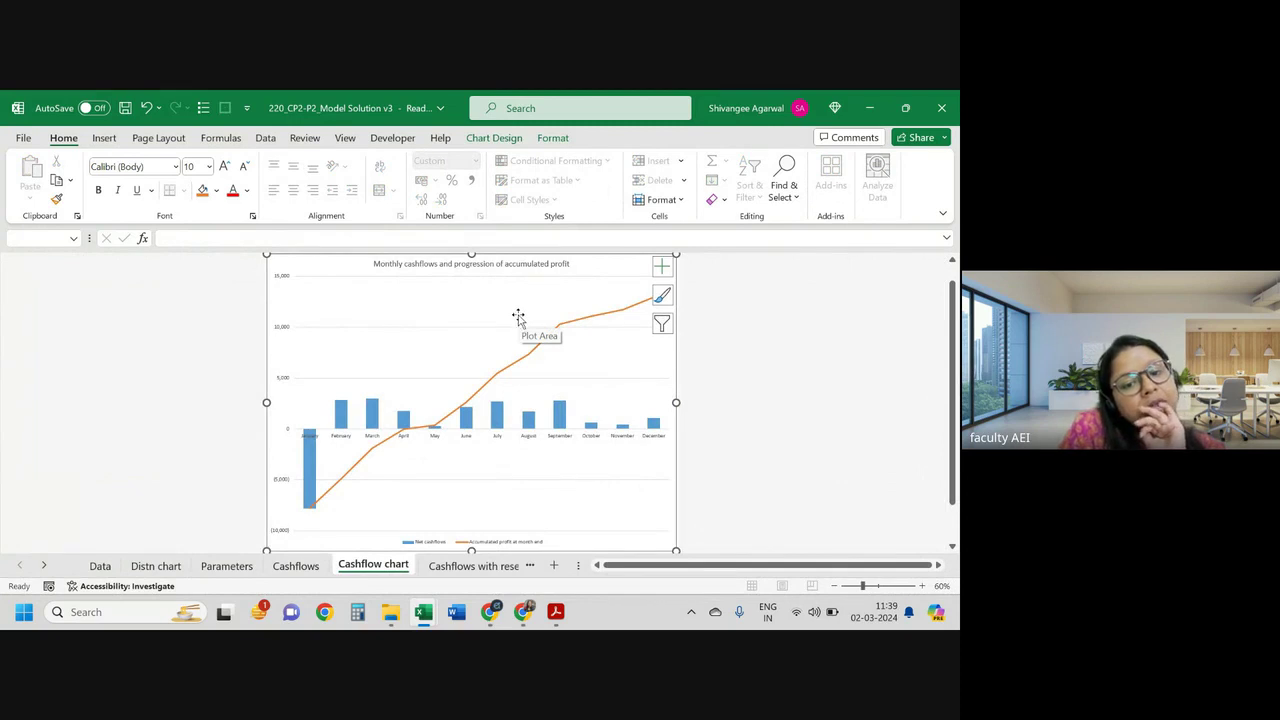
{"action": "left_click", "coordinate": [309, 574]}
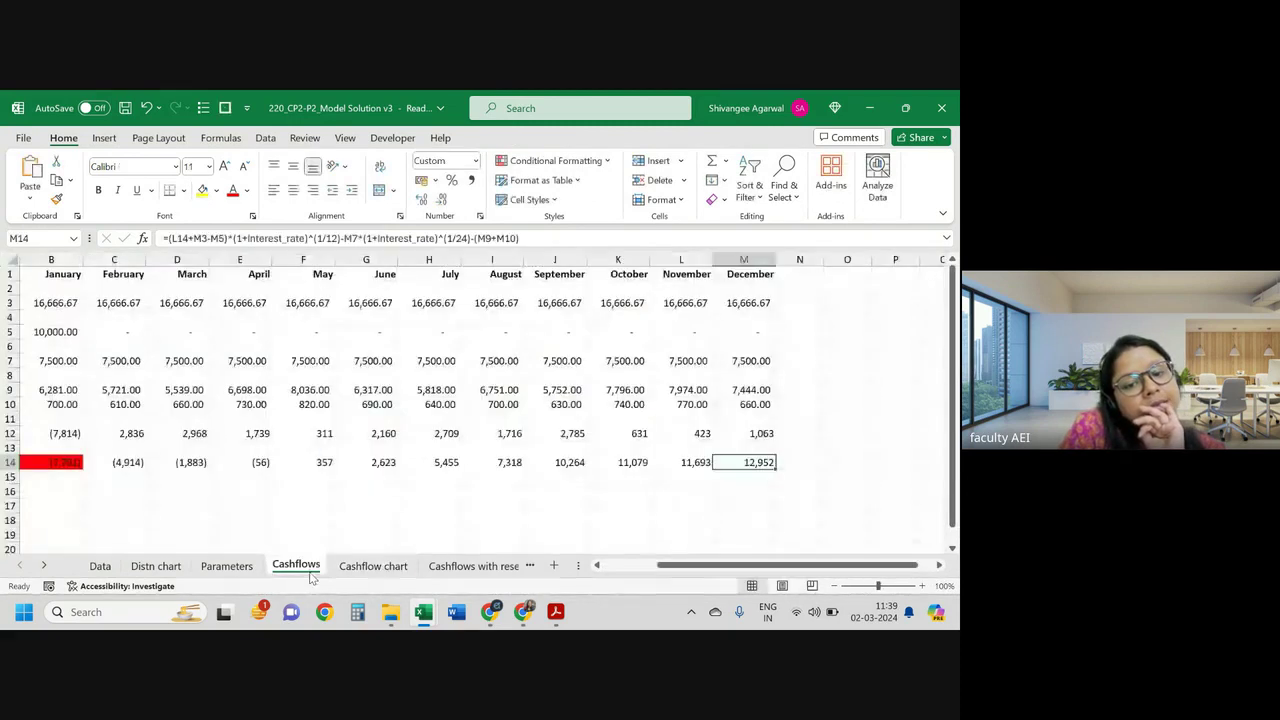
{"action": "scroll", "coordinate": [320, 464], "scroll_direction": "left", "scroll_amount": 3}
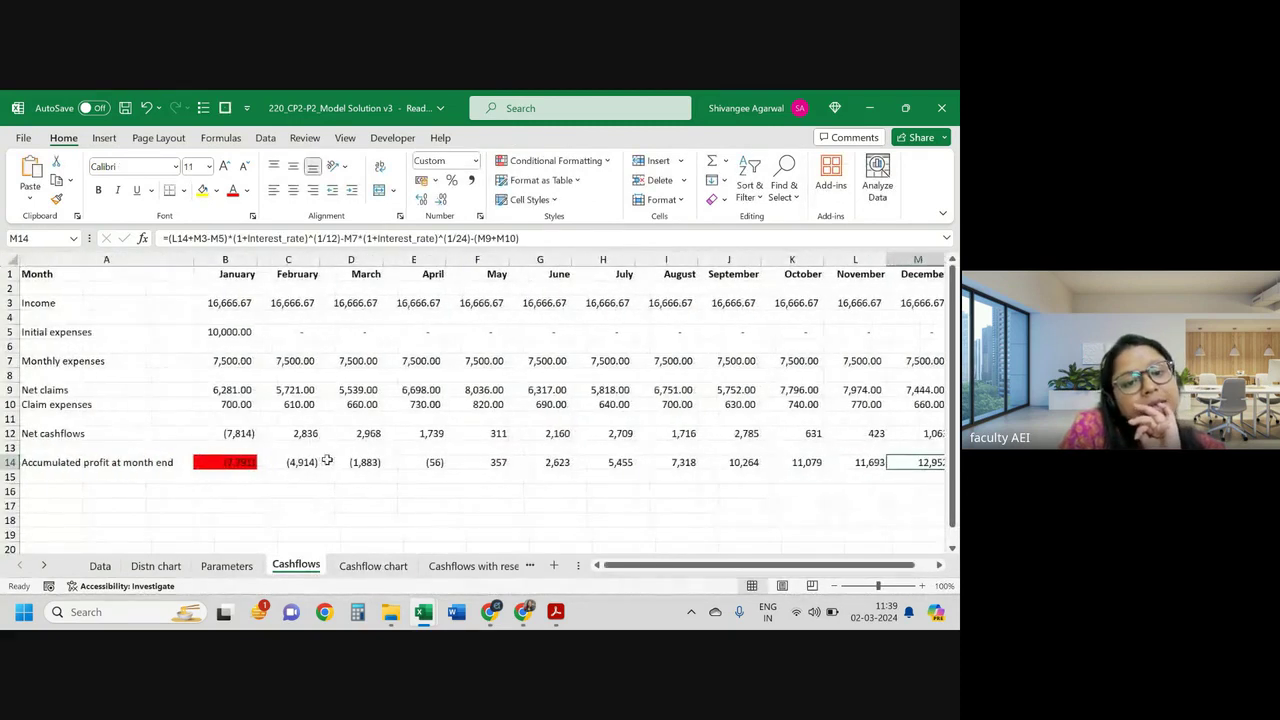
{"action": "left_click", "coordinate": [373, 566]}
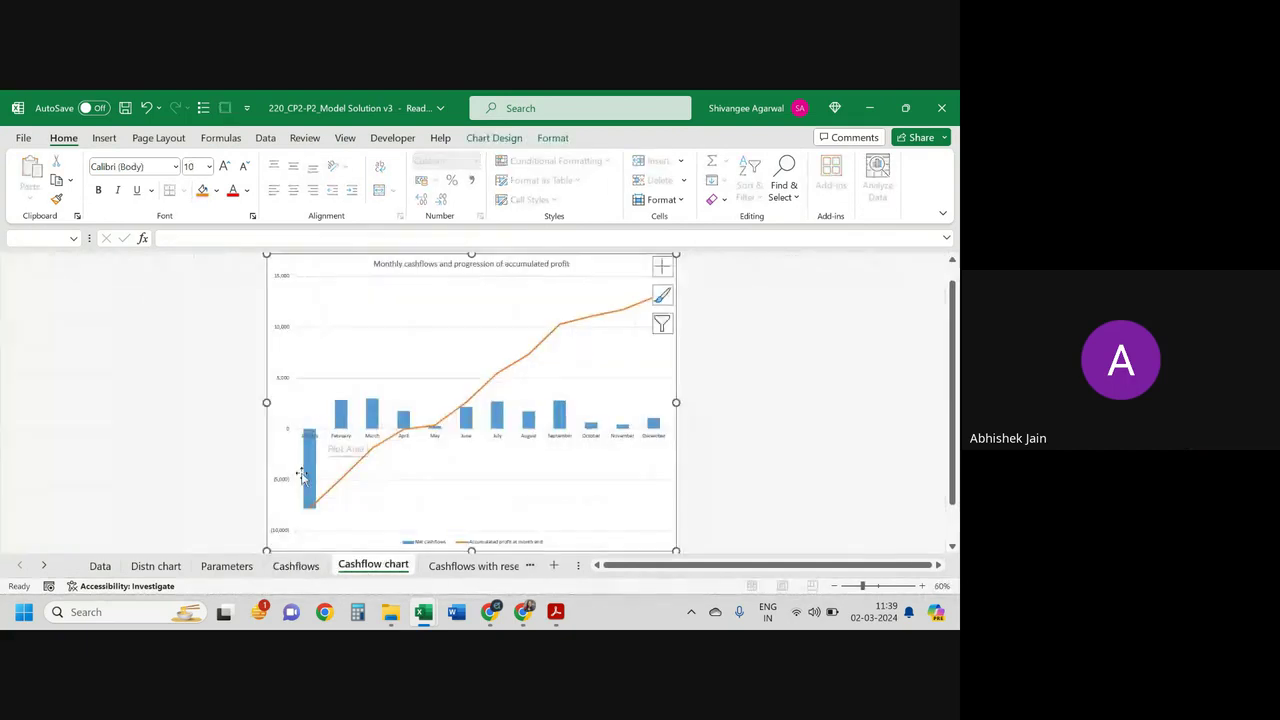
{"action": "left_click", "coordinate": [292, 566]}
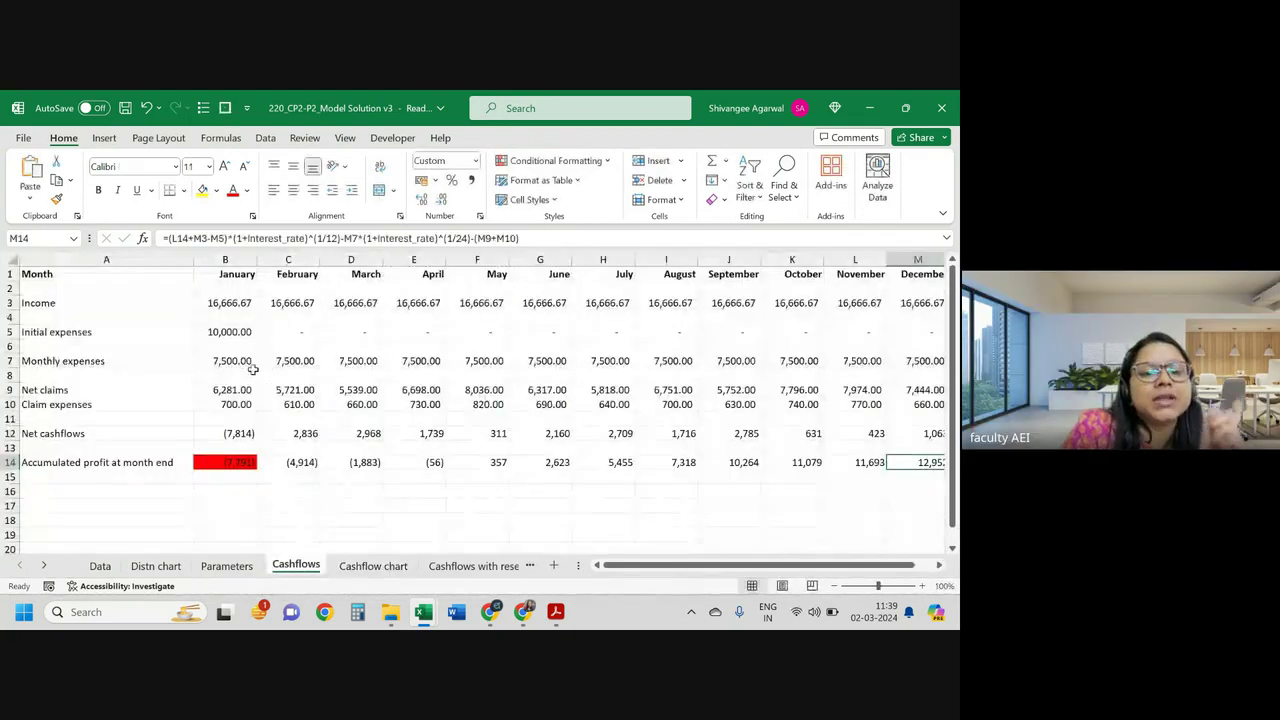
{"action": "left_click", "coordinate": [465, 567]}
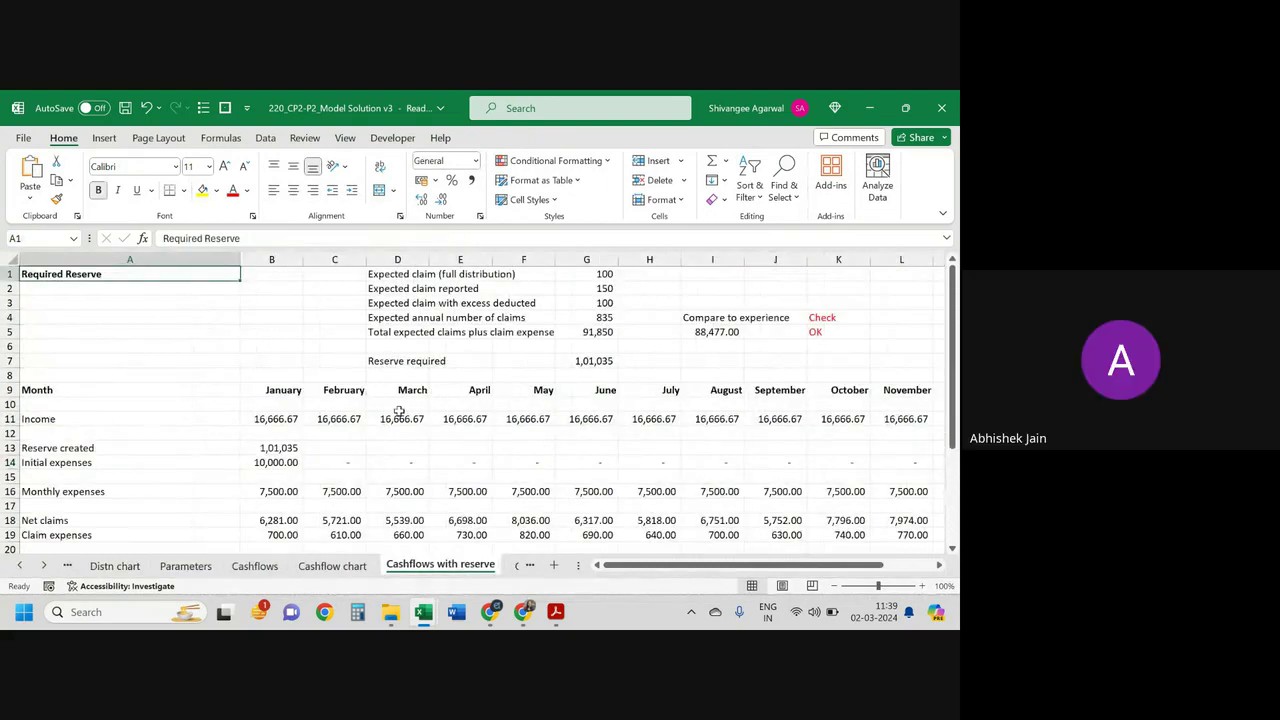
Step: Mark B14's half-month discounting, 1/12 exponent and discounted expenses terms, closing it unchanged
{"action": "left_click", "coordinate": [256, 567]}
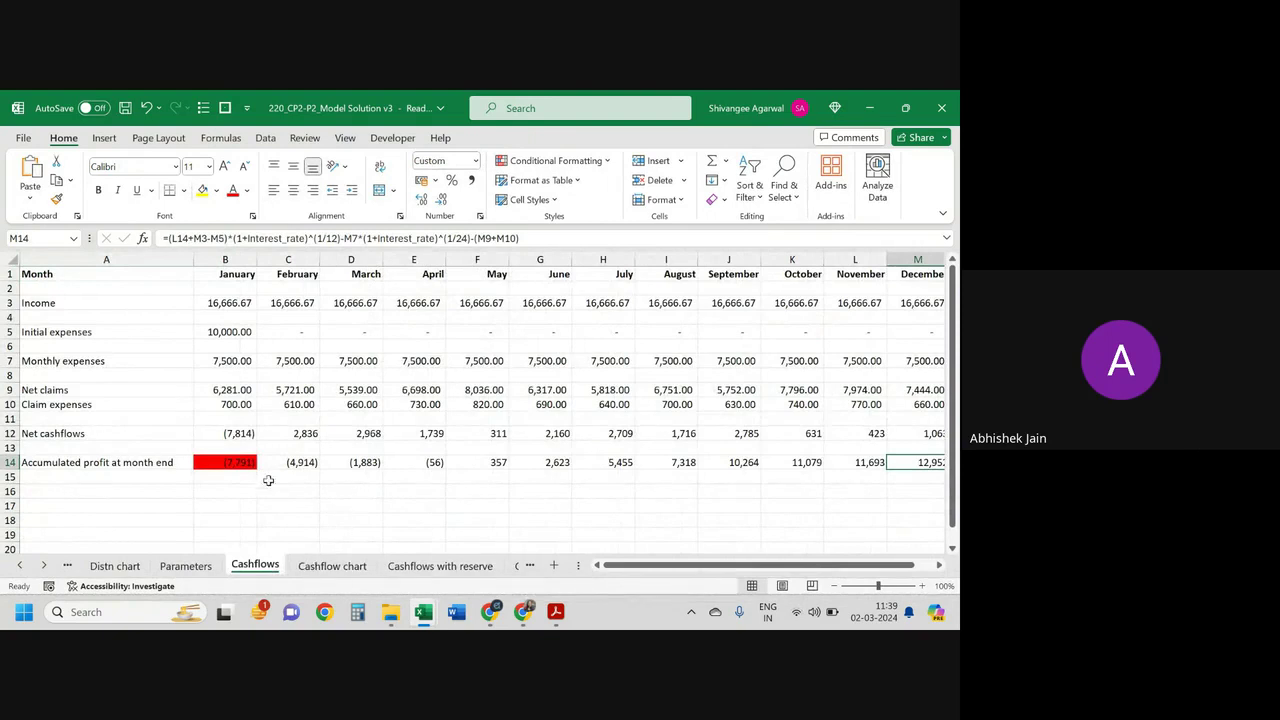
{"action": "left_click", "coordinate": [234, 464]}
{"action": "double_click", "coordinate": [234, 462]}
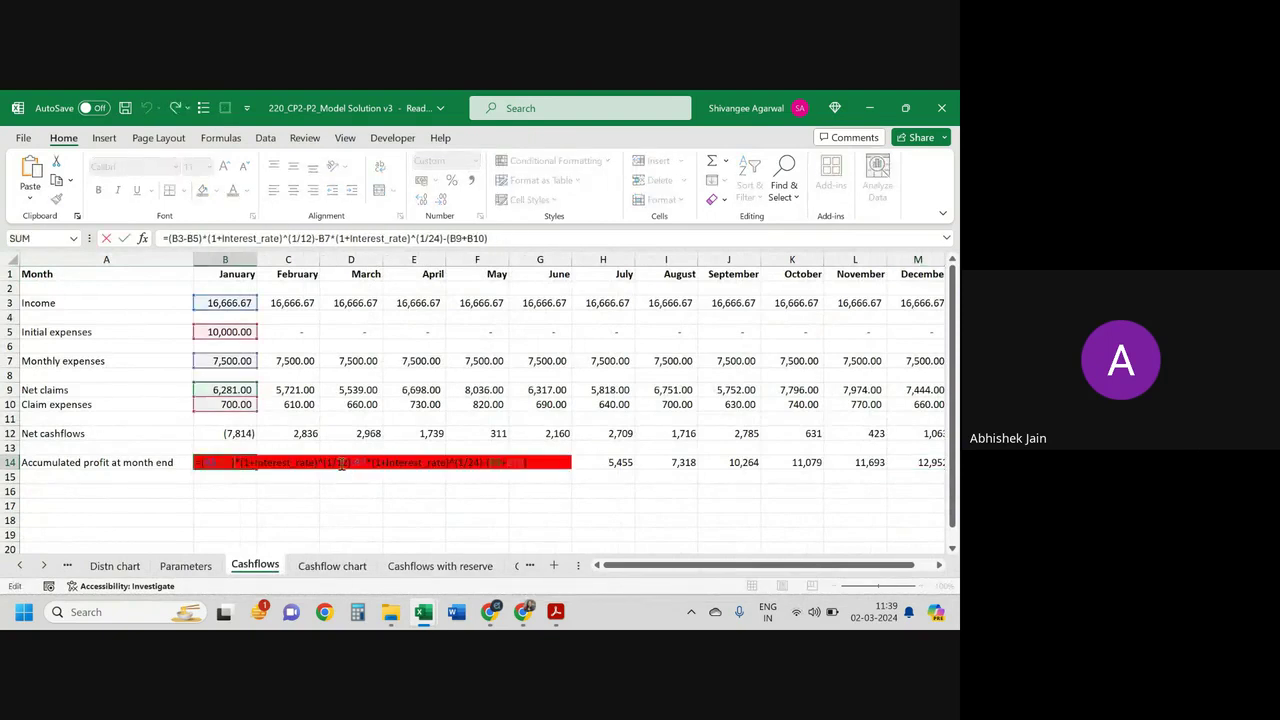
{"action": "left_click_drag", "start_coordinate": [355, 462], "coordinate": [484, 463]}
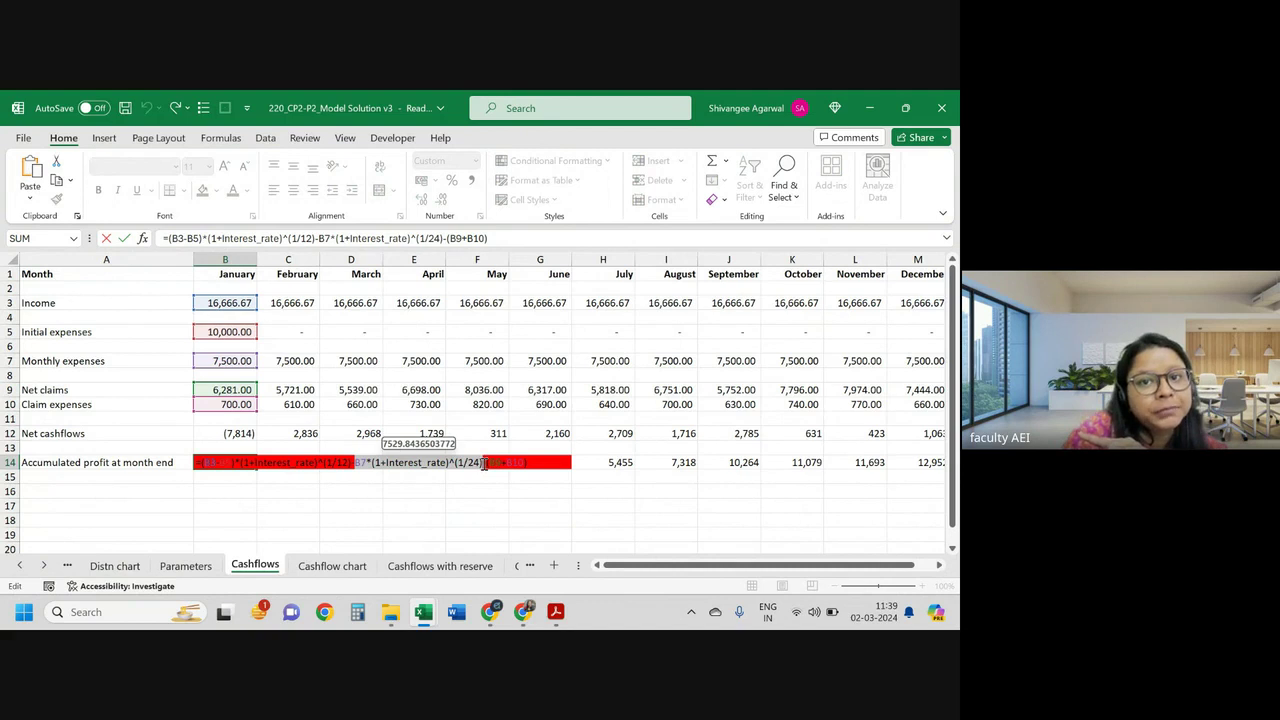
{"action": "left_click_drag", "start_coordinate": [326, 466], "coordinate": [348, 470]}
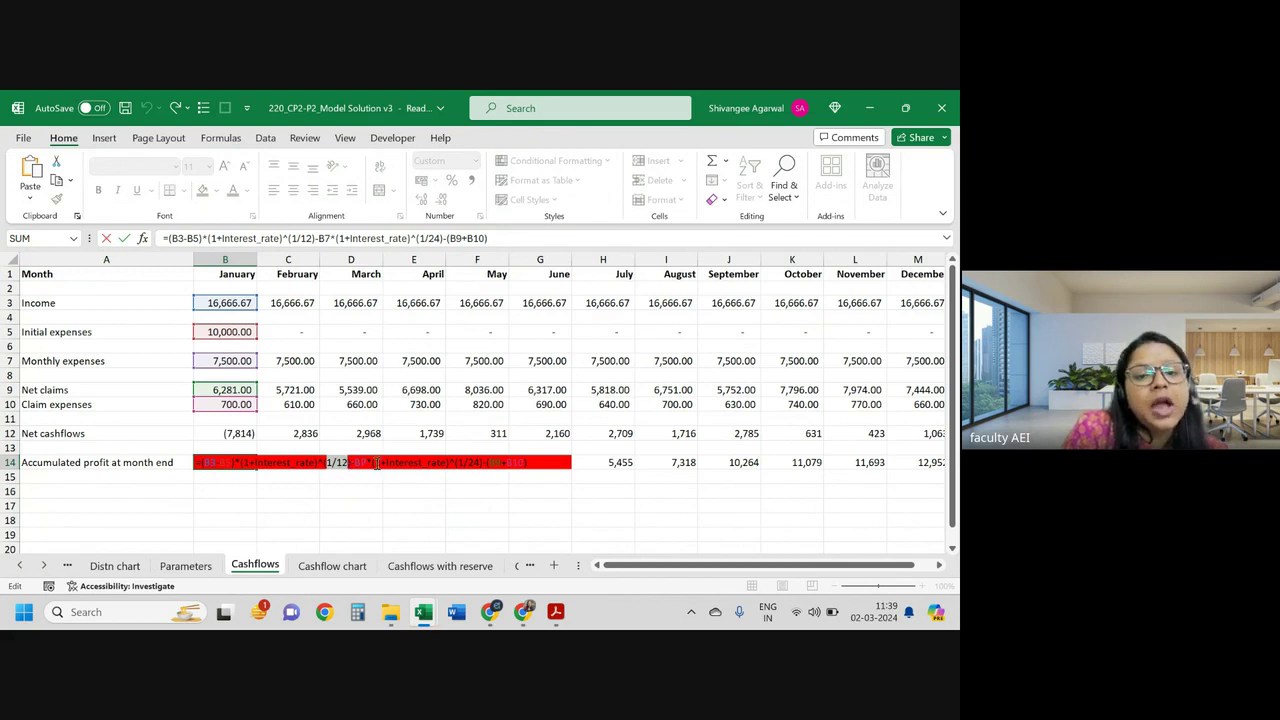
{"action": "left_click_drag", "start_coordinate": [376, 464], "coordinate": [487, 464]}
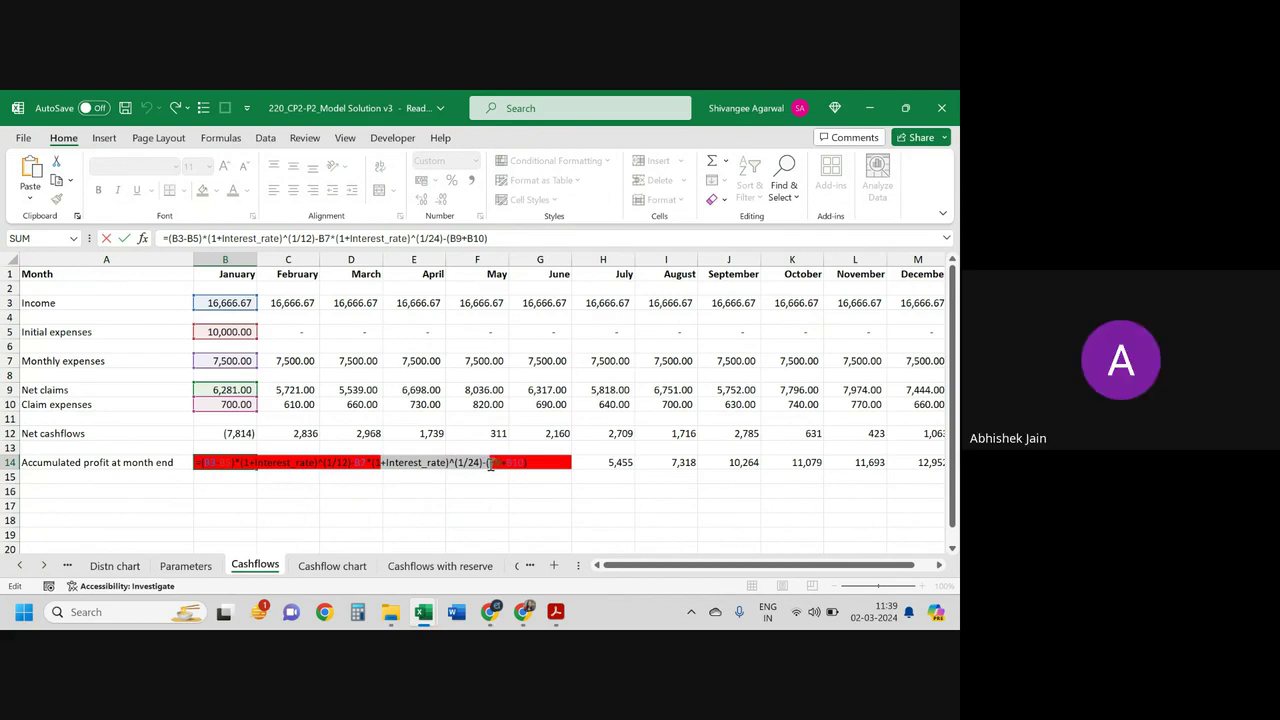
{"action": "key", "text": "Return"}
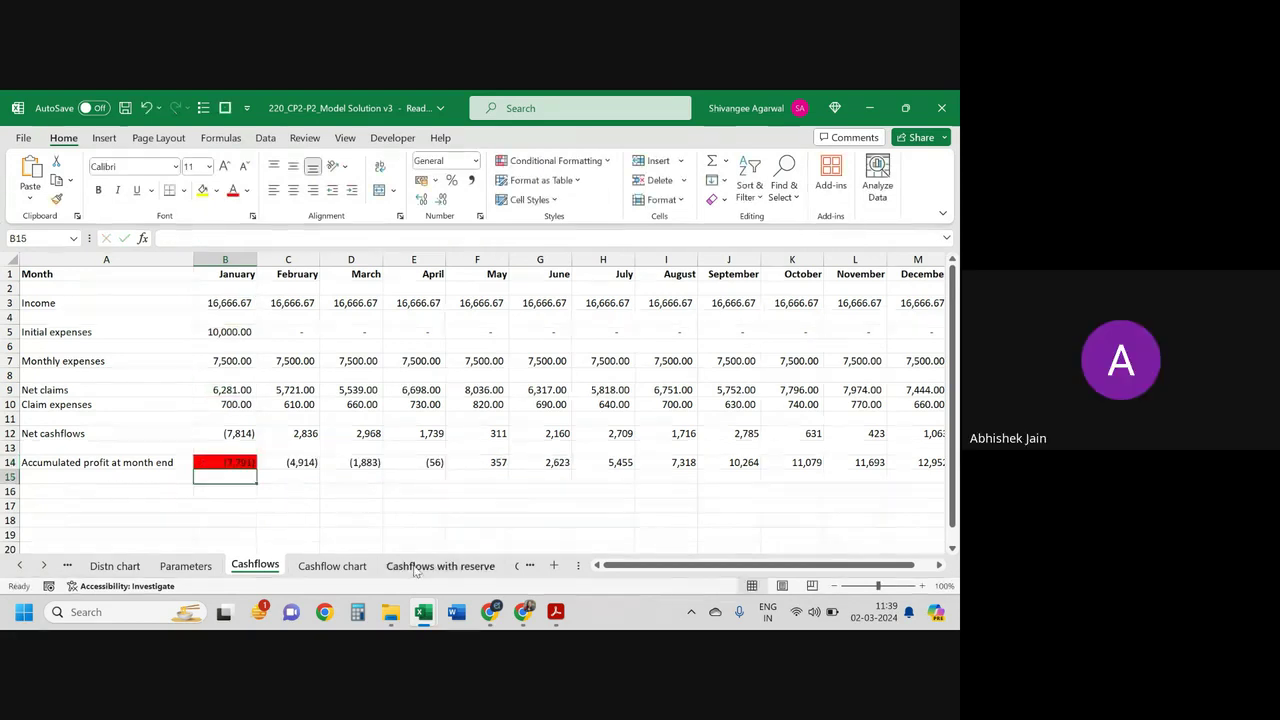
Step: Open the Cashflows with reserve sheet and scroll through its rows
{"action": "left_click", "coordinate": [420, 566]}
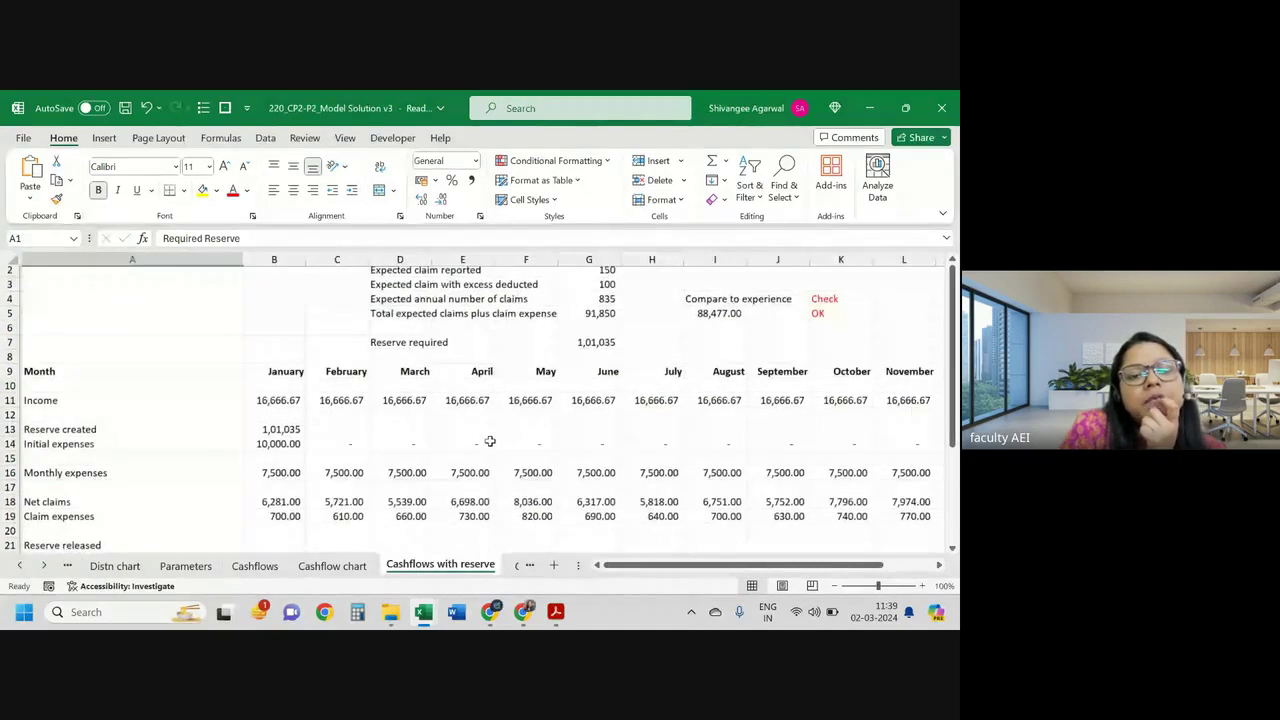
{"action": "scroll", "coordinate": [490, 440], "scroll_direction": "down", "scroll_amount": 2}
{"action": "scroll", "coordinate": [490, 440], "scroll_direction": "down", "scroll_amount": 1}
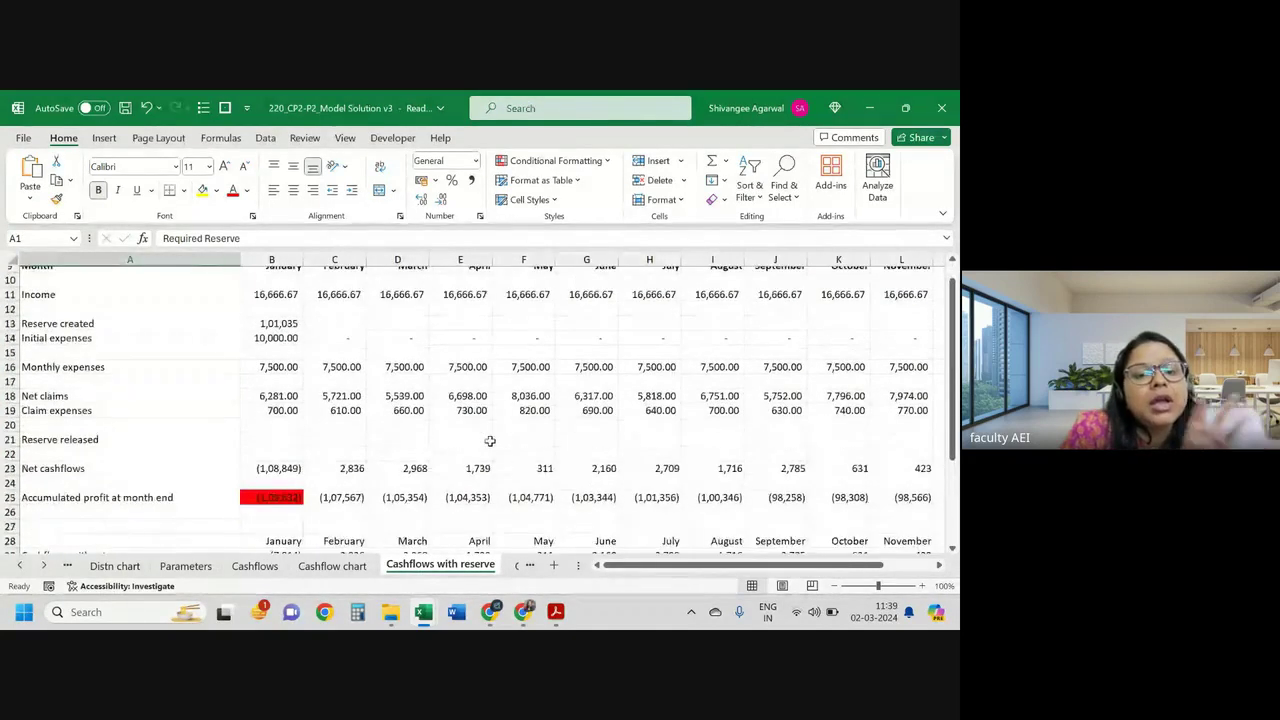
{"action": "scroll", "coordinate": [490, 440], "scroll_direction": "down", "scroll_amount": 2}
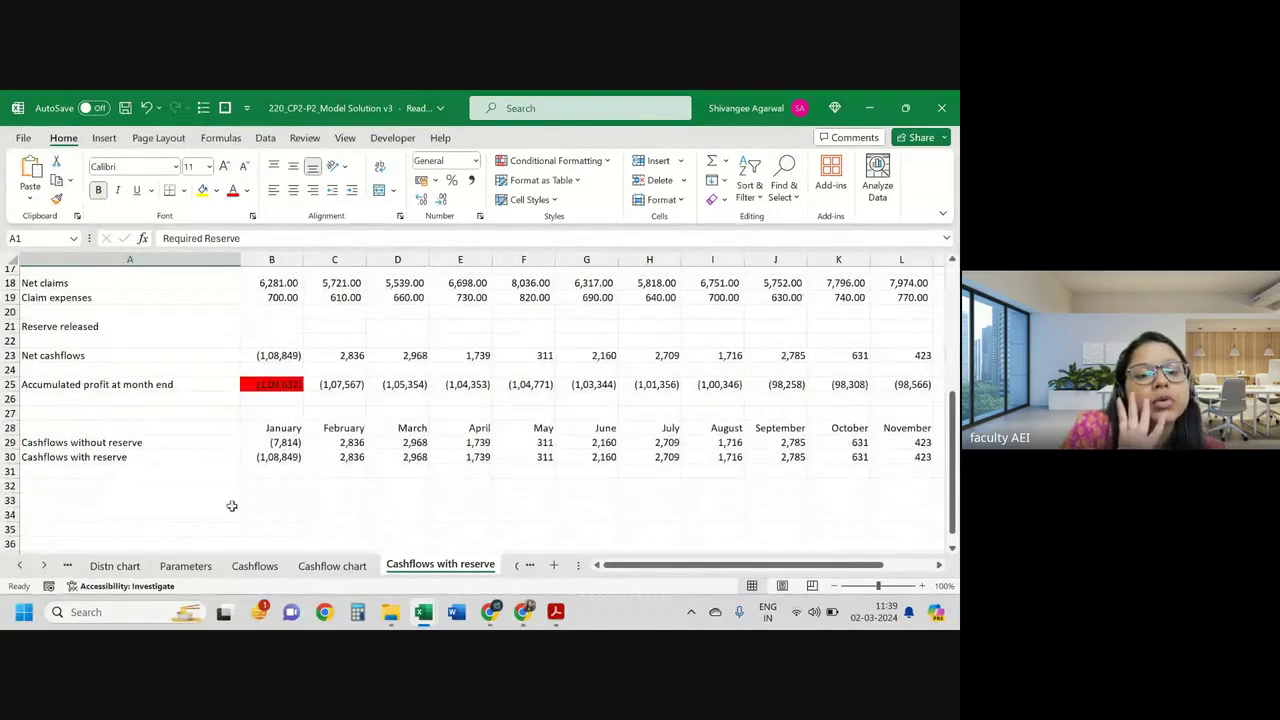
{"action": "scroll", "coordinate": [285, 470], "scroll_direction": "up", "scroll_amount": 2}
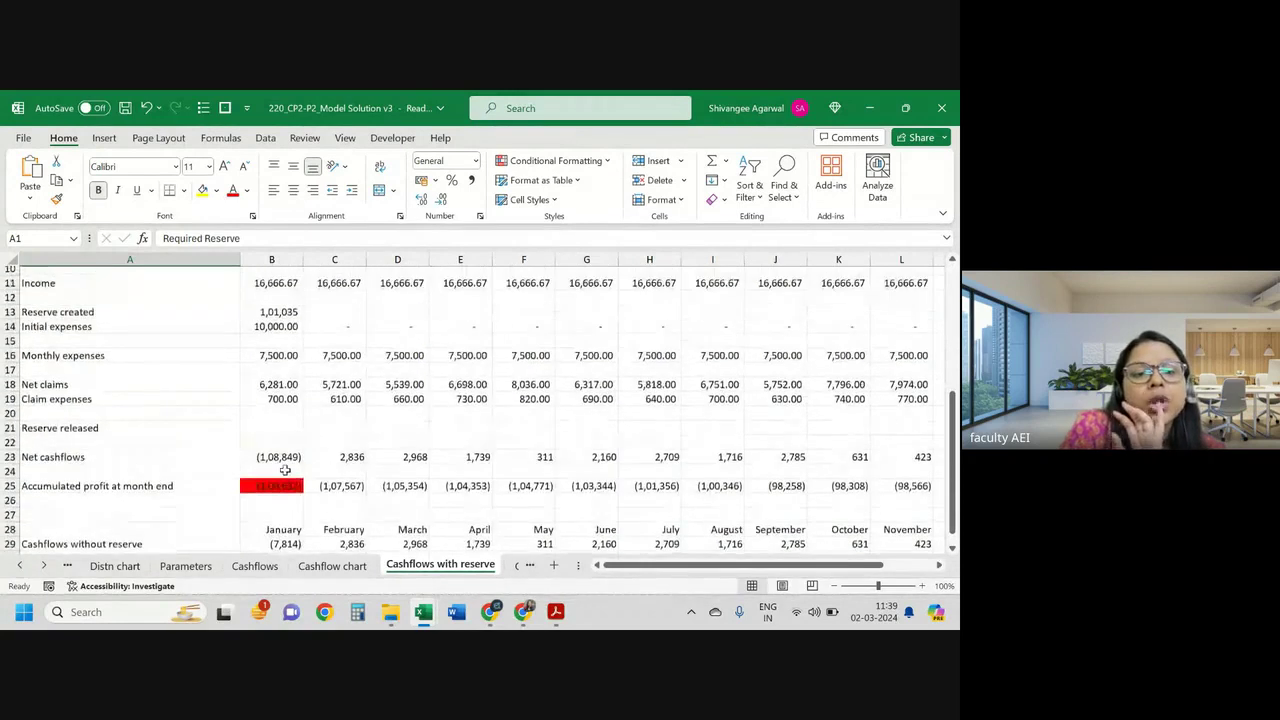
{"action": "scroll", "coordinate": [274, 331], "scroll_direction": "down", "scroll_amount": 2}
{"action": "scroll", "coordinate": [275, 320], "scroll_direction": "up", "scroll_amount": 1}
{"action": "scroll", "coordinate": [276, 290], "scroll_direction": "up", "scroll_amount": 1}
{"action": "scroll", "coordinate": [276, 290], "scroll_direction": "up", "scroll_amount": 2}
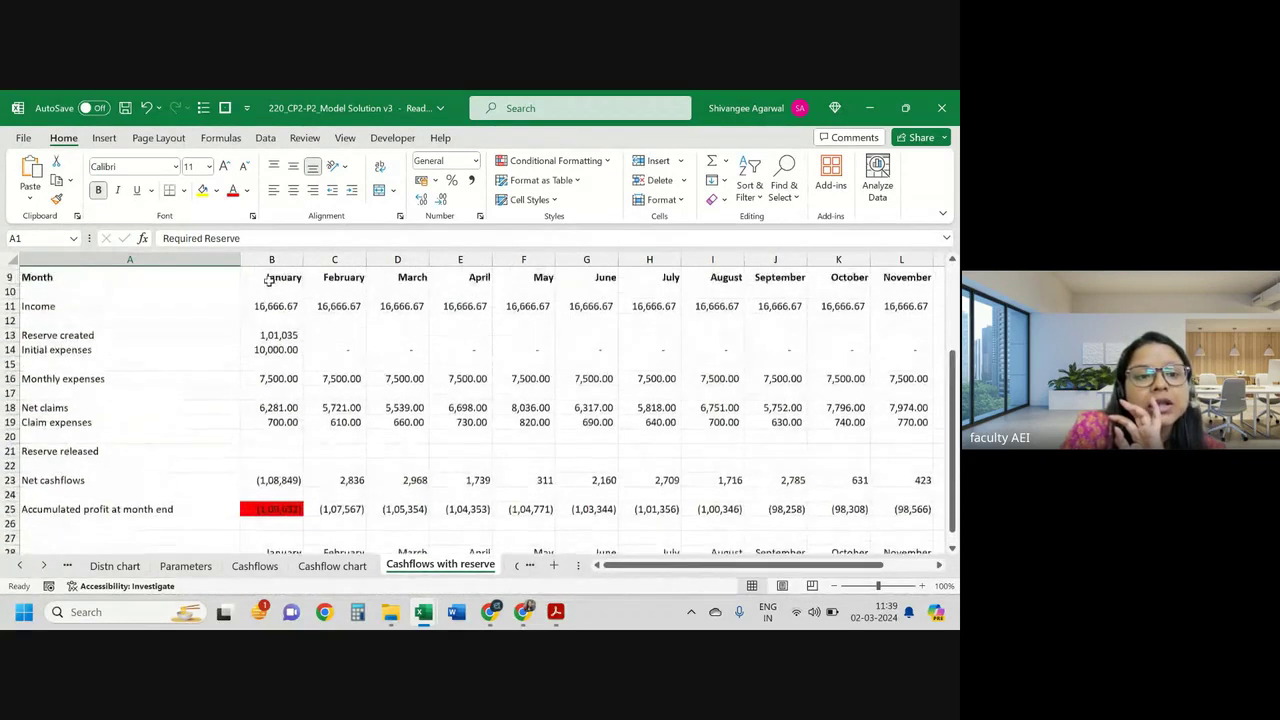
Step: Check column B's January formulas from income in B11 down to the with/without reserve cashflow rows
{"action": "left_click", "coordinate": [276, 326]}
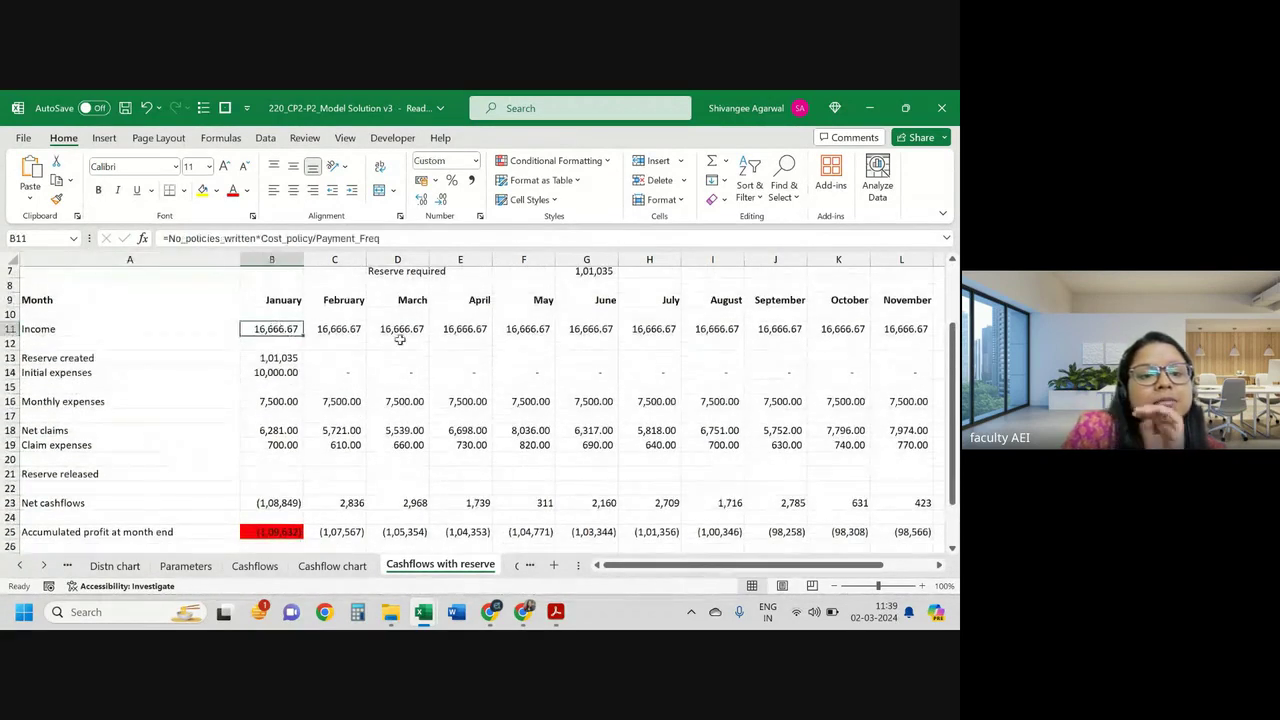
{"action": "key", "text": "Down"}
{"action": "key", "text": "Down"}
{"action": "key", "text": "Down"}
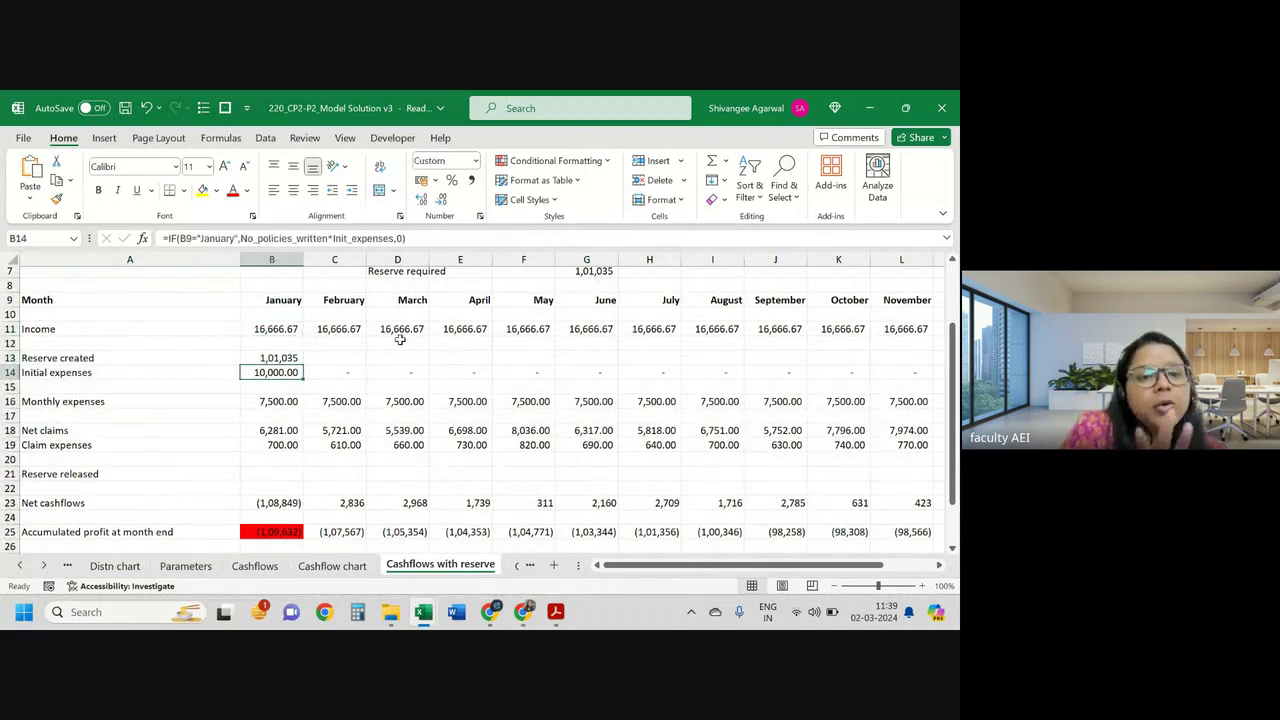
{"action": "key", "text": "Down"}
{"action": "key", "text": "Down"}
{"action": "key", "text": "Down"}
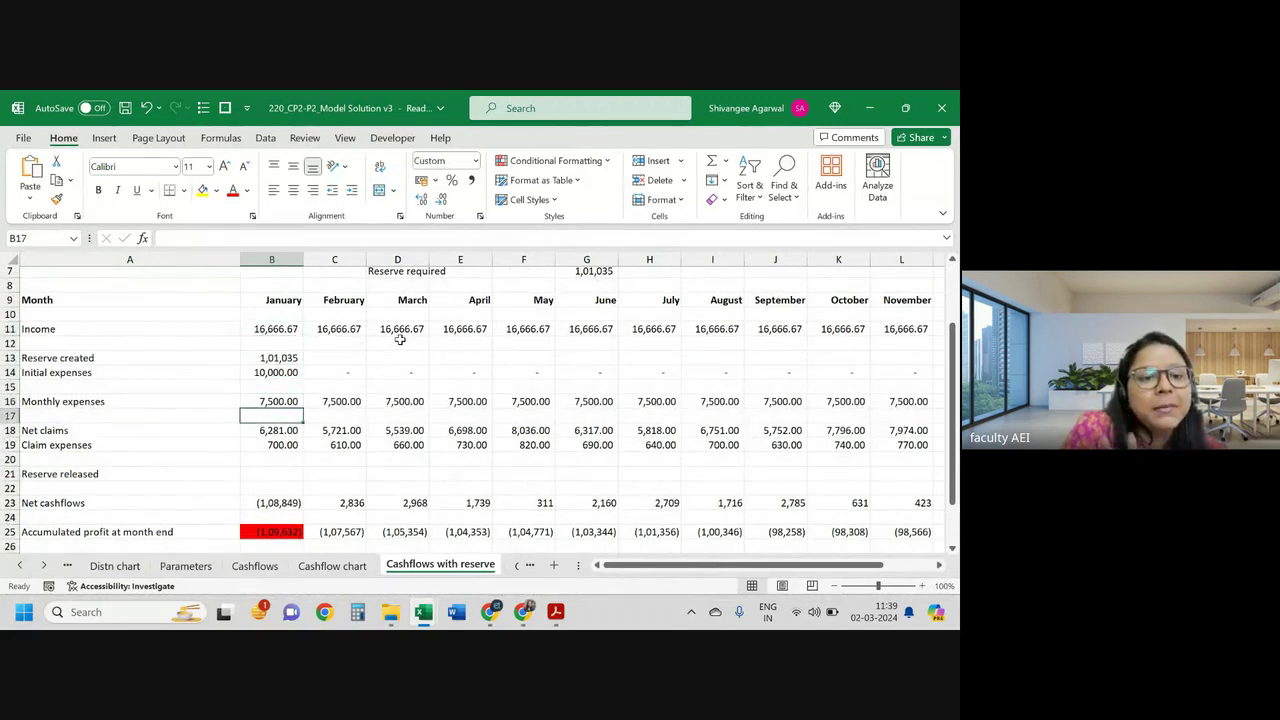
{"action": "key", "text": "Down"}
{"action": "key", "text": "Down"}
{"action": "key", "text": "Down"}
{"action": "key", "text": "Down"}
{"action": "key", "text": "Down"}
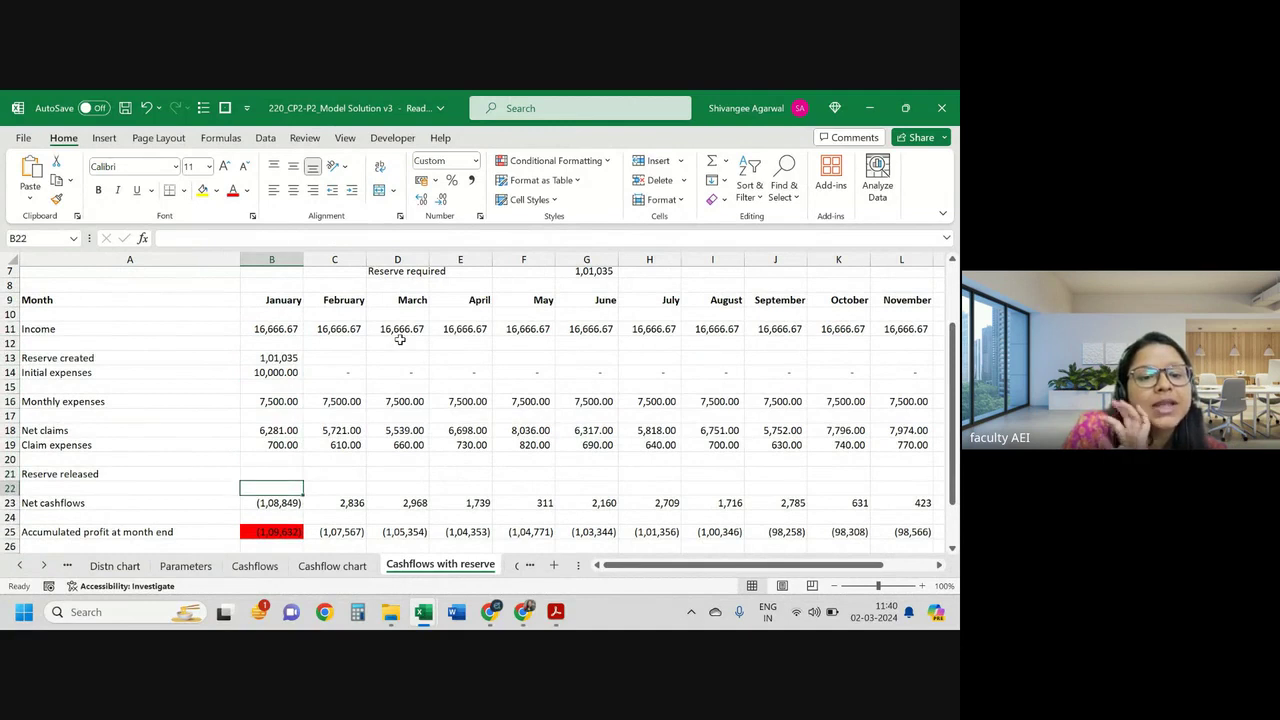
{"action": "key", "text": "Down"}
{"action": "key", "text": "Down"}
{"action": "key", "text": "Down"}
{"action": "key", "text": "Down"}
{"action": "key", "text": "Down"}
{"action": "key", "text": "Down"}
{"action": "key", "text": "Down"}
{"action": "key", "text": "Down"}
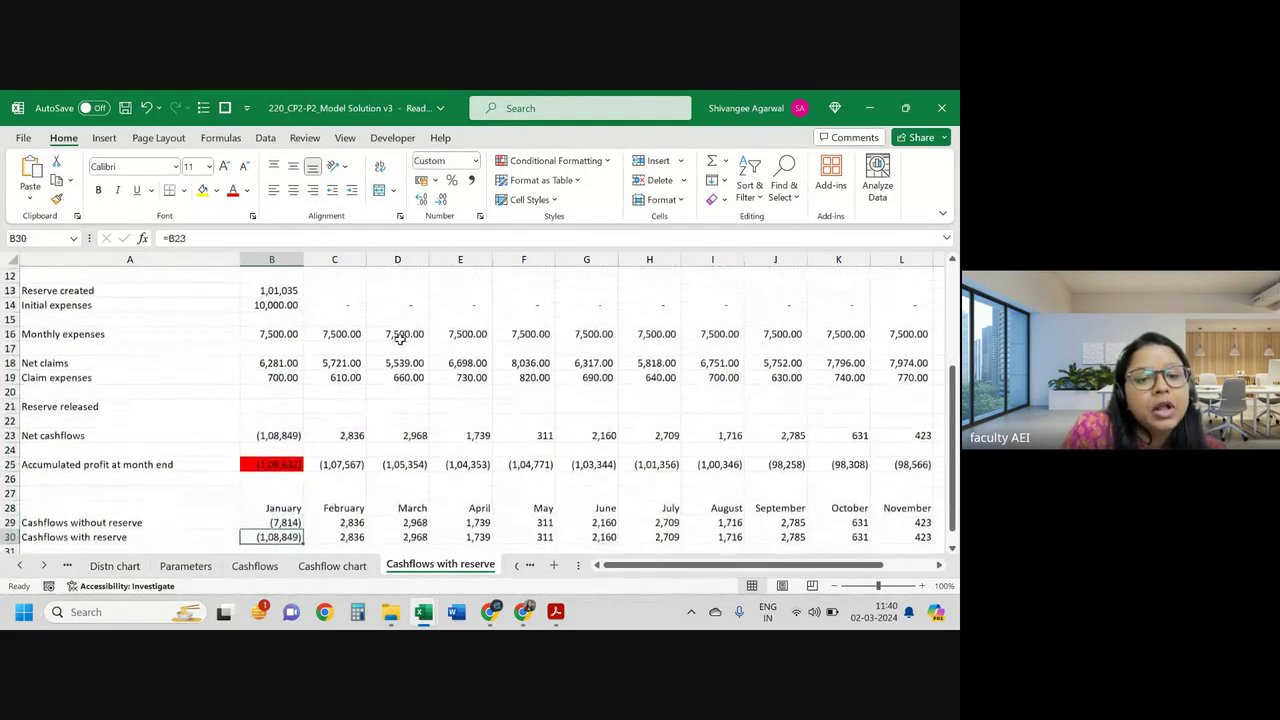
{"action": "key", "text": "Down"}
{"action": "key", "text": "Up"}
{"action": "key", "text": "Up"}
{"action": "key", "text": "Up"}
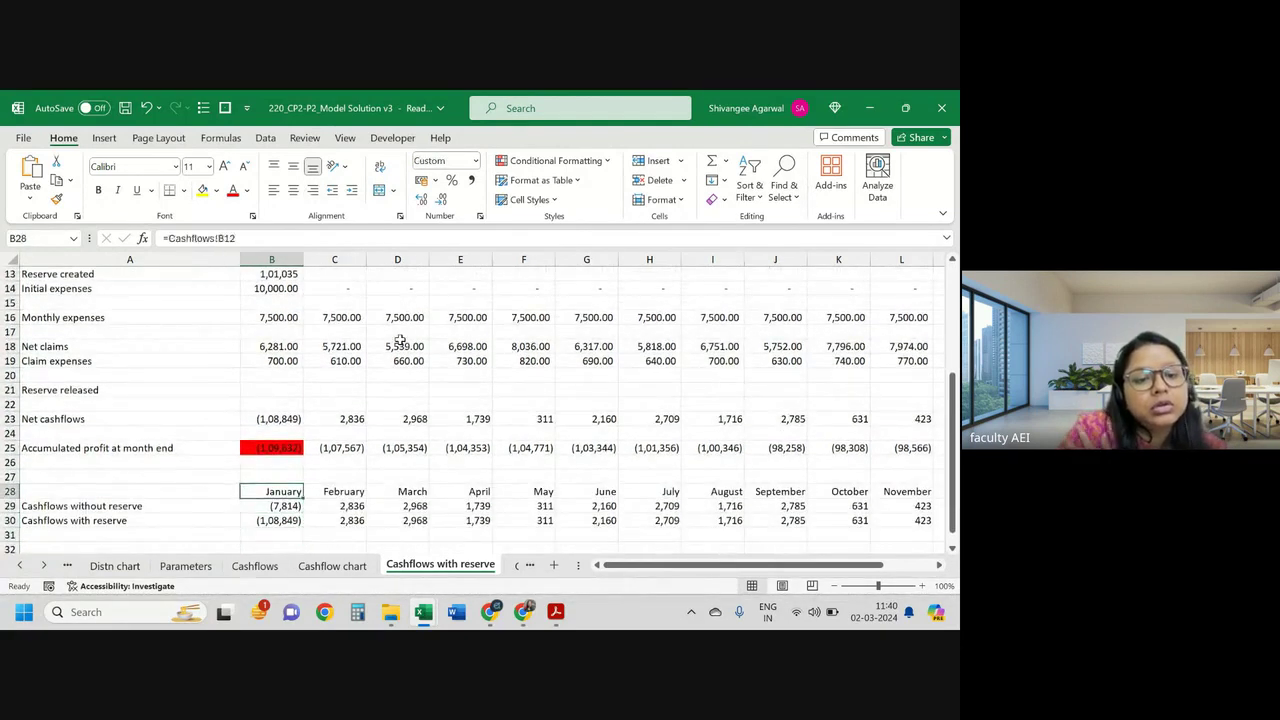
{"action": "key", "text": "Up"}
{"action": "key", "text": "Up"}
{"action": "key", "text": "Up"}
{"action": "key", "text": "Up"}
{"action": "key", "text": "Up"}
{"action": "key", "text": "Down"}
{"action": "key", "text": "Down"}
{"action": "key", "text": "Down"}
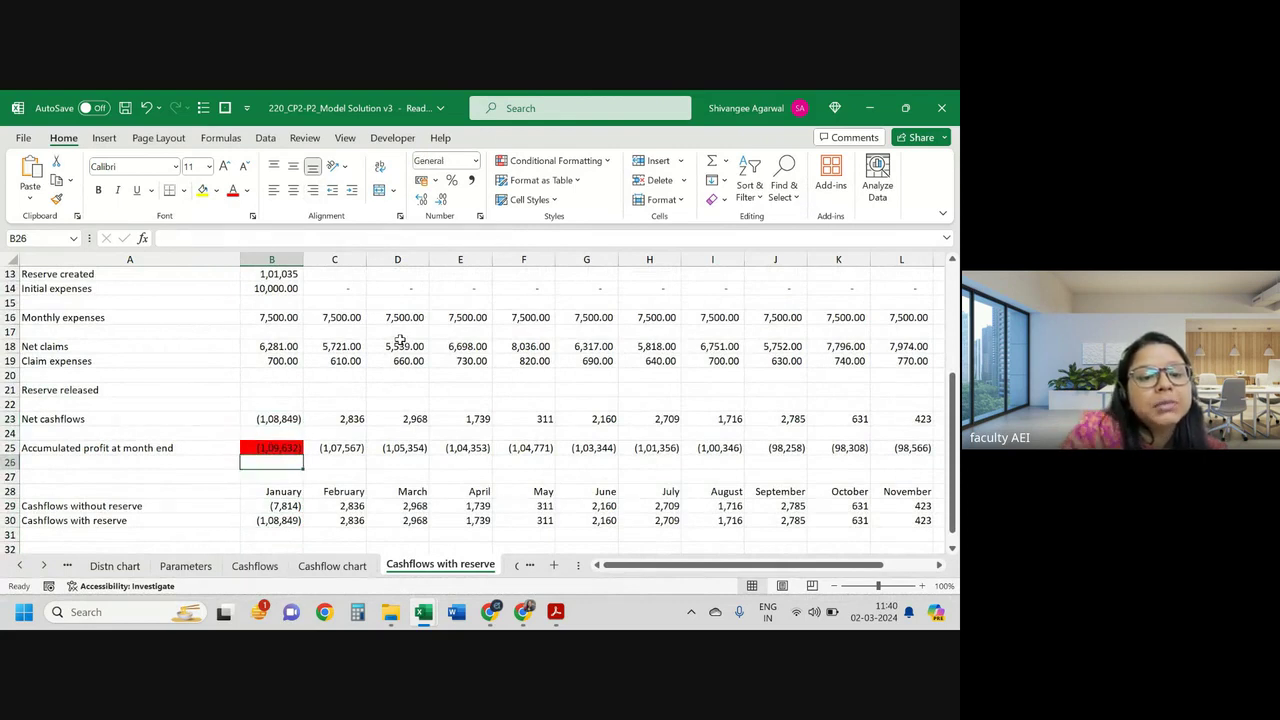
{"action": "key", "text": "Down"}
{"action": "scroll", "coordinate": [460, 309], "scroll_direction": "up", "scroll_amount": 2}
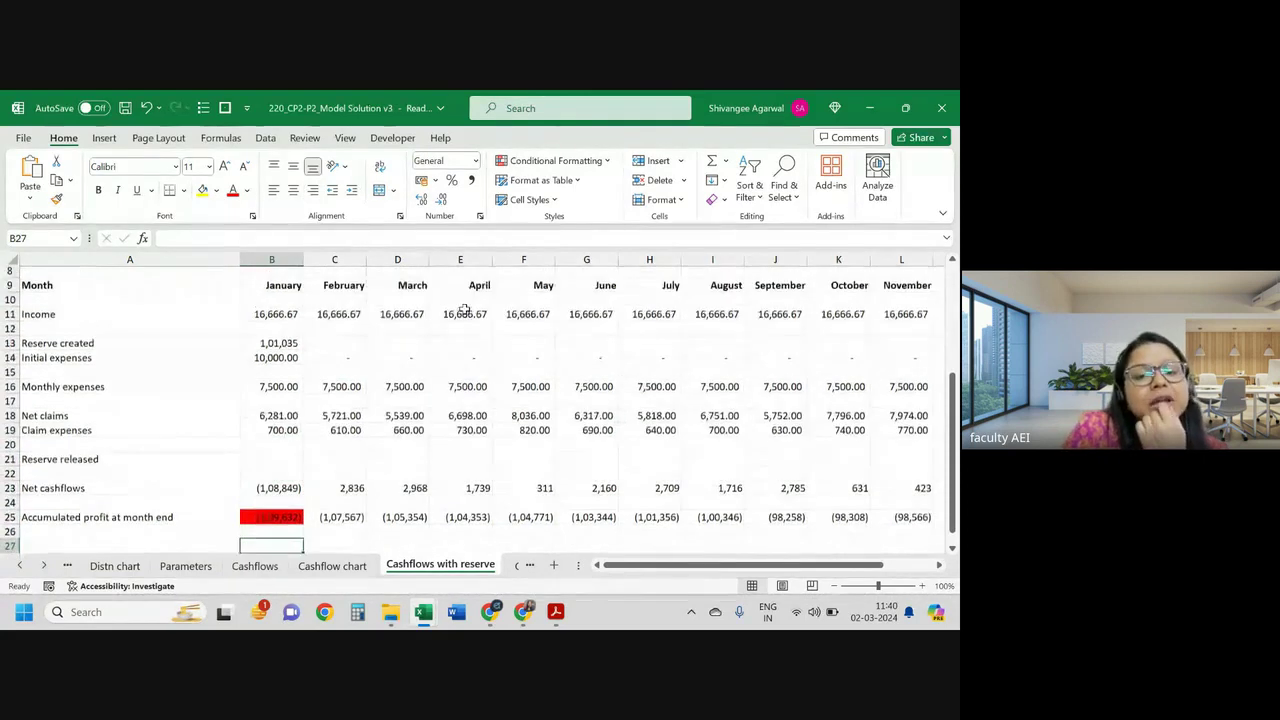
{"action": "scroll", "coordinate": [460, 309], "scroll_direction": "up", "scroll_amount": 1}
{"action": "scroll", "coordinate": [460, 309], "scroll_direction": "up", "scroll_amount": 2}
{"action": "scroll", "coordinate": [463, 309], "scroll_direction": "up", "scroll_amount": 1}
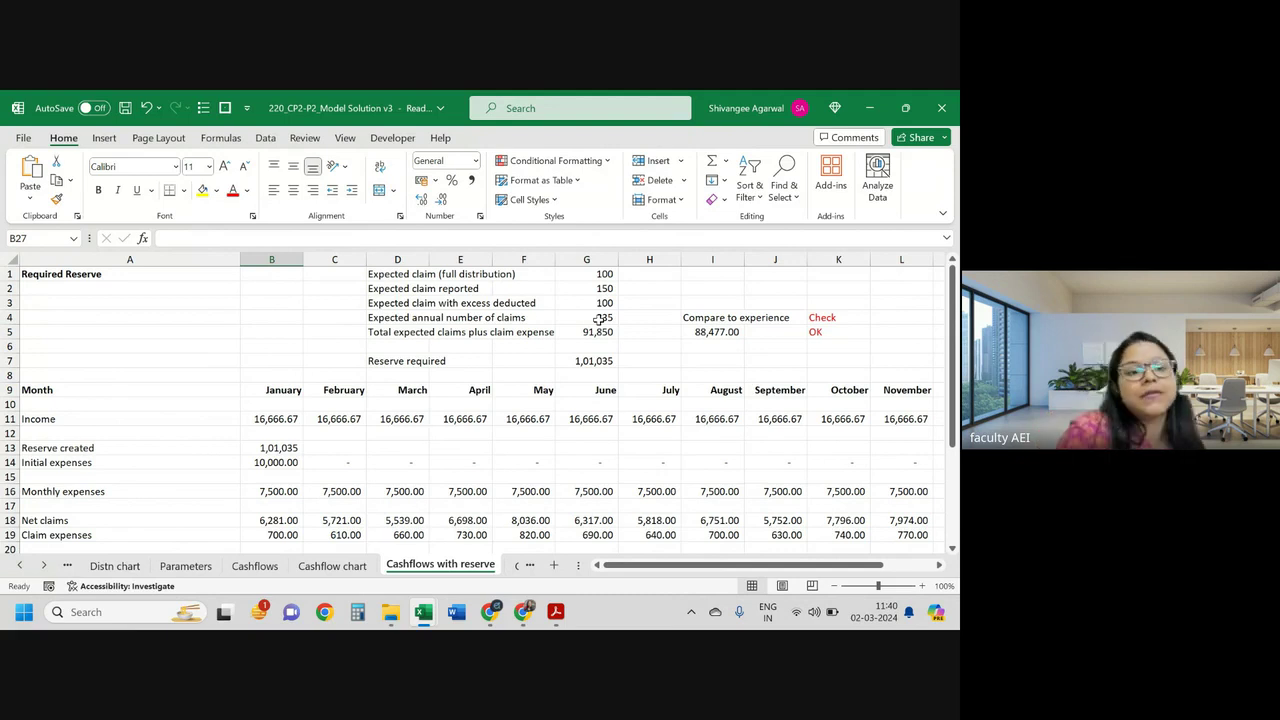
Step: Select the monthly net claims and claim expenses in B18:M19
{"action": "scroll", "coordinate": [665, 341], "scroll_direction": "down", "scroll_amount": 3}
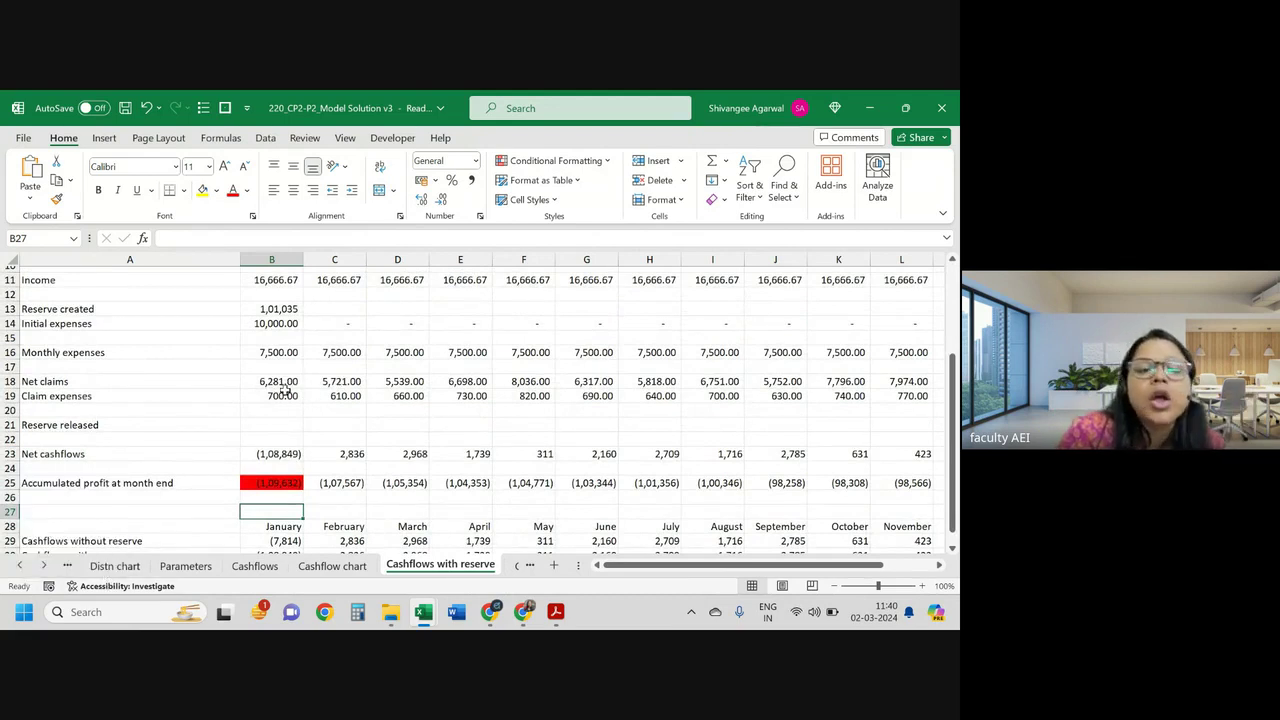
{"action": "mouse_move", "coordinate": [283, 383]}
{"action": "left_mouse_down"}
{"action": "mouse_move", "coordinate": [884, 378]}
{"action": "mouse_move", "coordinate": [756, 397]}
{"action": "left_mouse_up"}
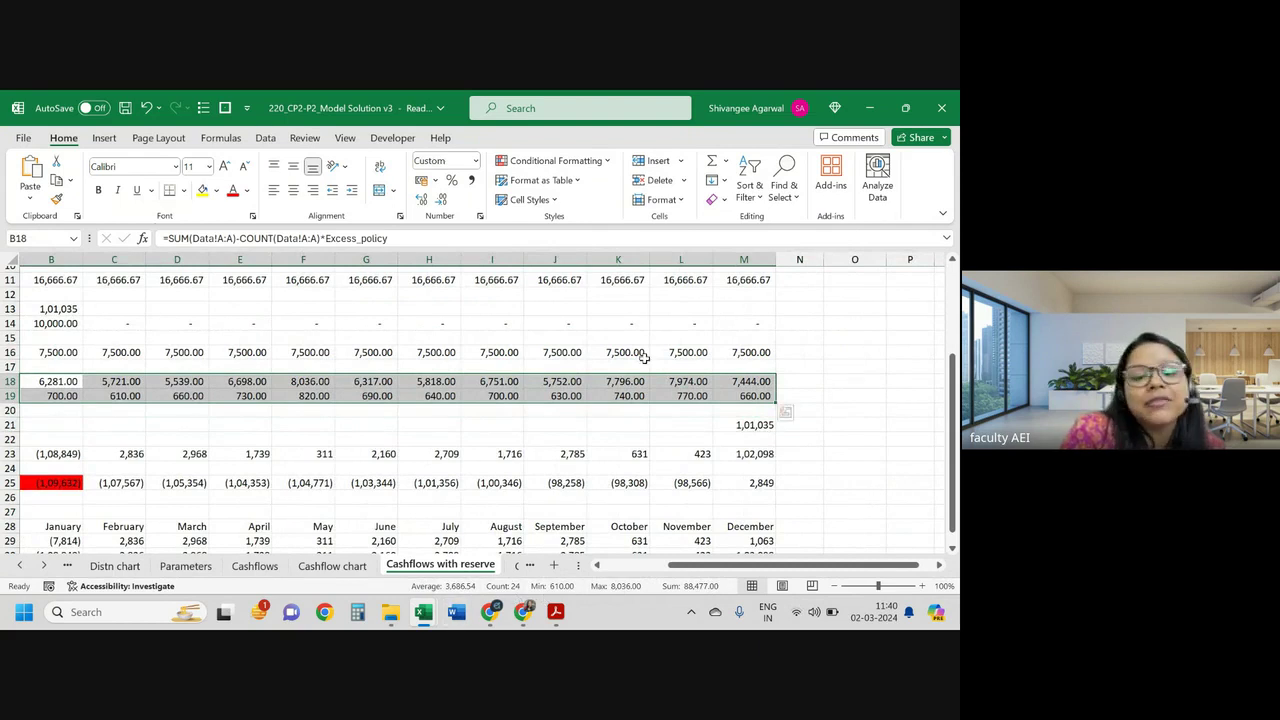
{"action": "scroll", "coordinate": [563, 492], "scroll_direction": "left", "scroll_amount": 2}
{"action": "scroll", "coordinate": [600, 420], "scroll_direction": "up", "scroll_amount": 4}
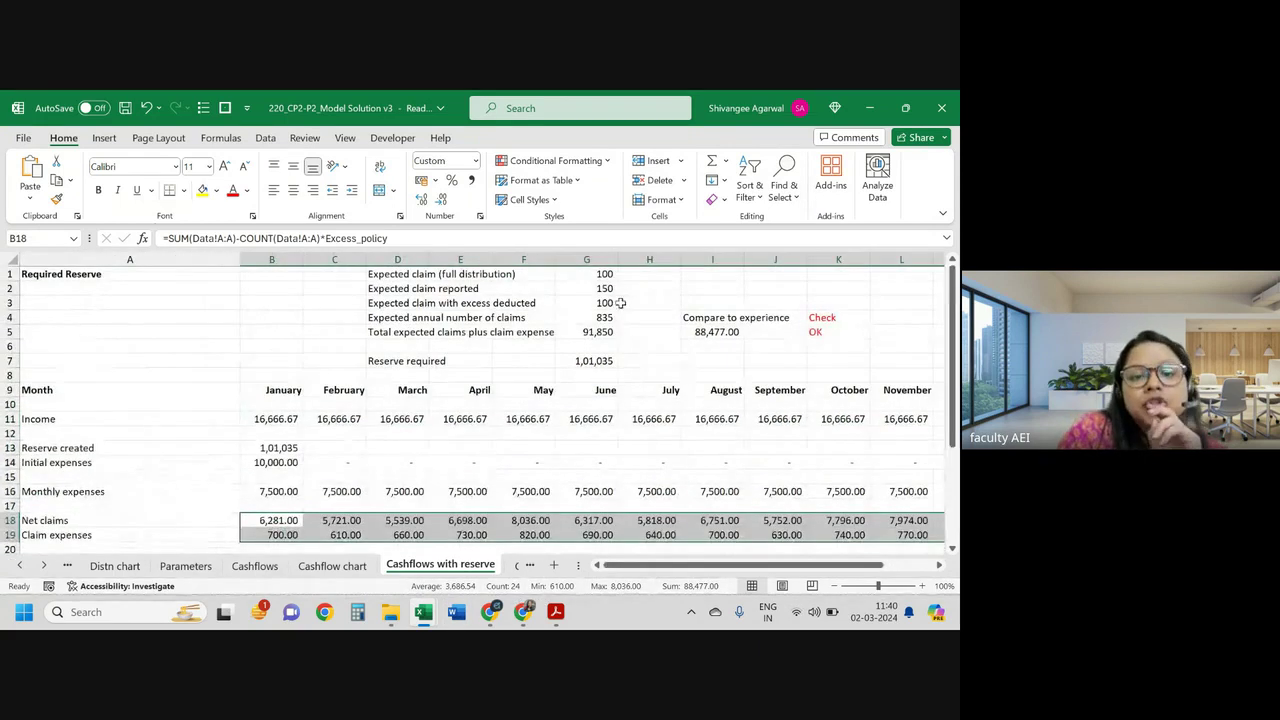
Step: Compare the G1 and G2 expected claim formulas, then bring up previews of the open PDFs
{"action": "left_click", "coordinate": [605, 273]}
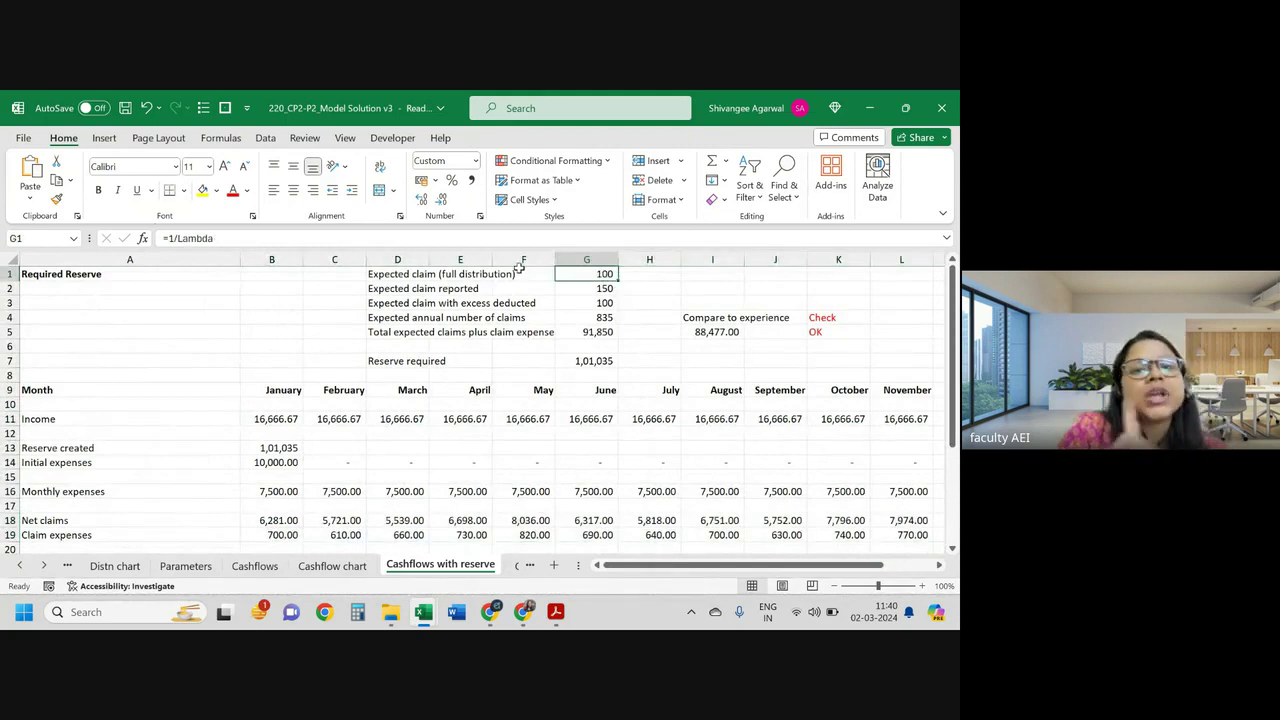
{"action": "left_click", "coordinate": [598, 289]}
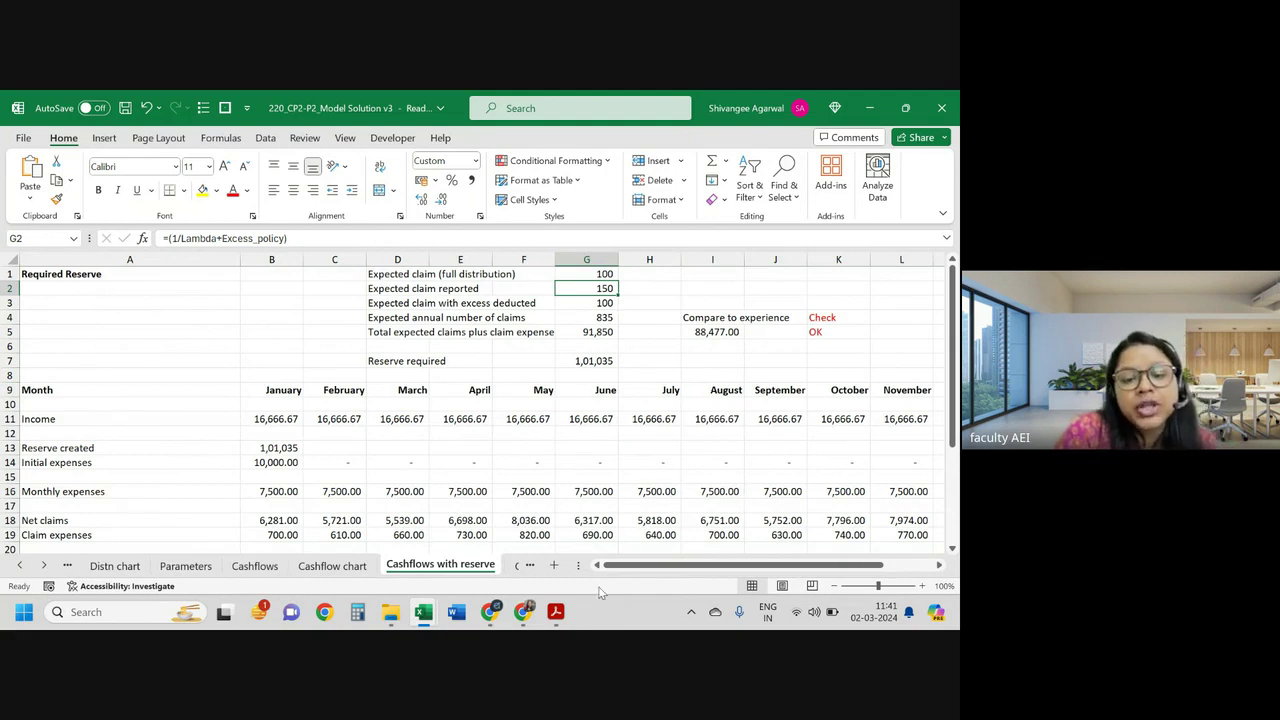
{"action": "left_click", "coordinate": [556, 612]}
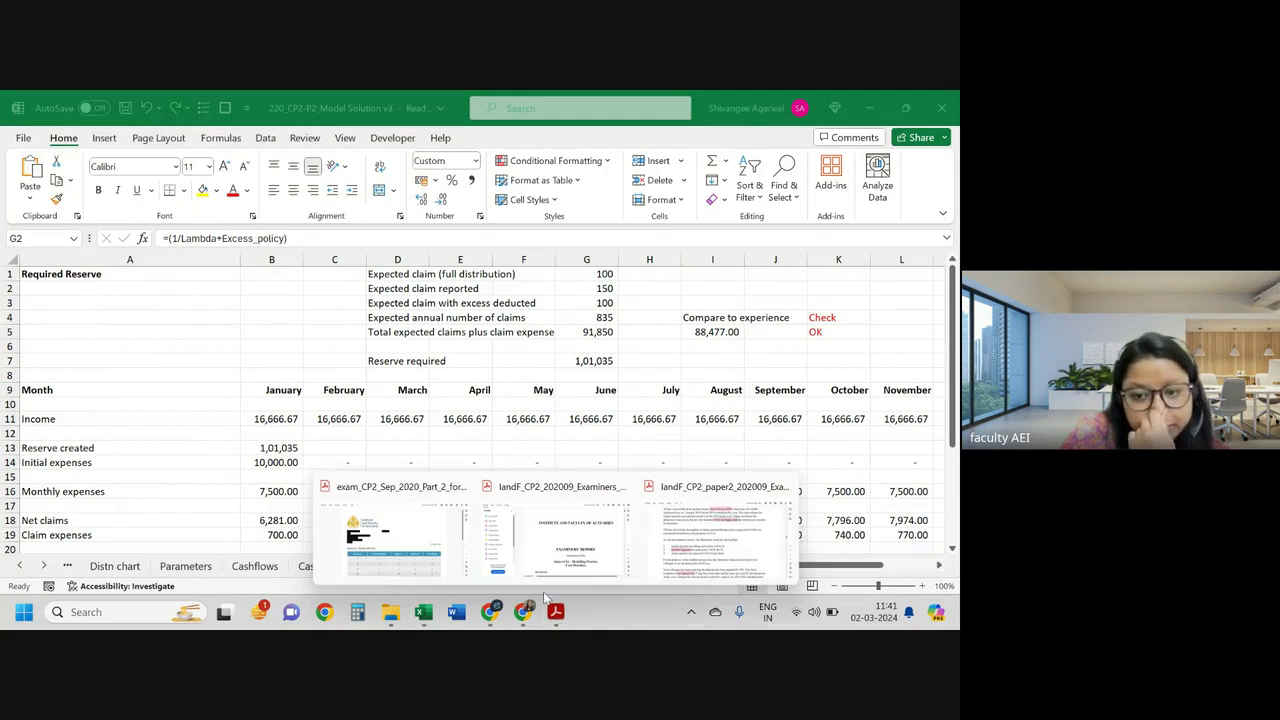
{"action": "left_click", "coordinate": [570, 550]}
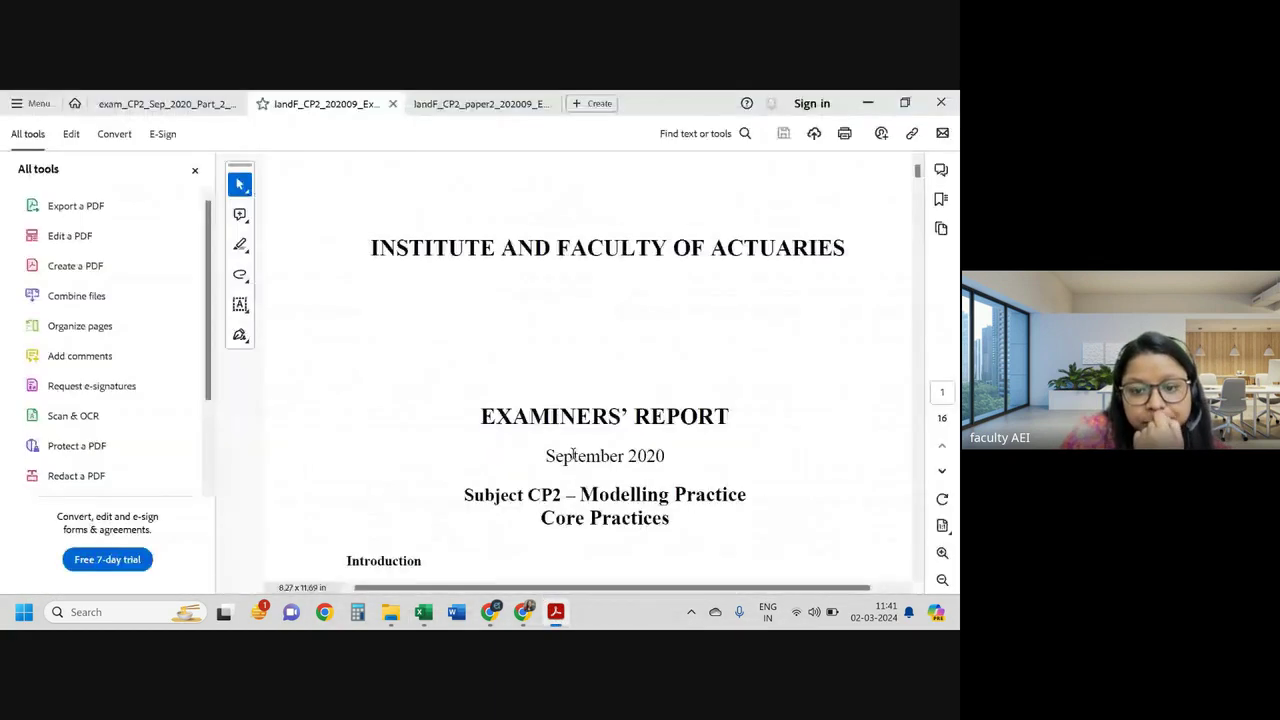
{"action": "left_click", "coordinate": [486, 106]}
{"action": "scroll", "coordinate": [555, 345], "scroll_direction": "down", "scroll_amount": 3}
{"action": "scroll", "coordinate": [555, 345], "scroll_direction": "down", "scroll_amount": 3}
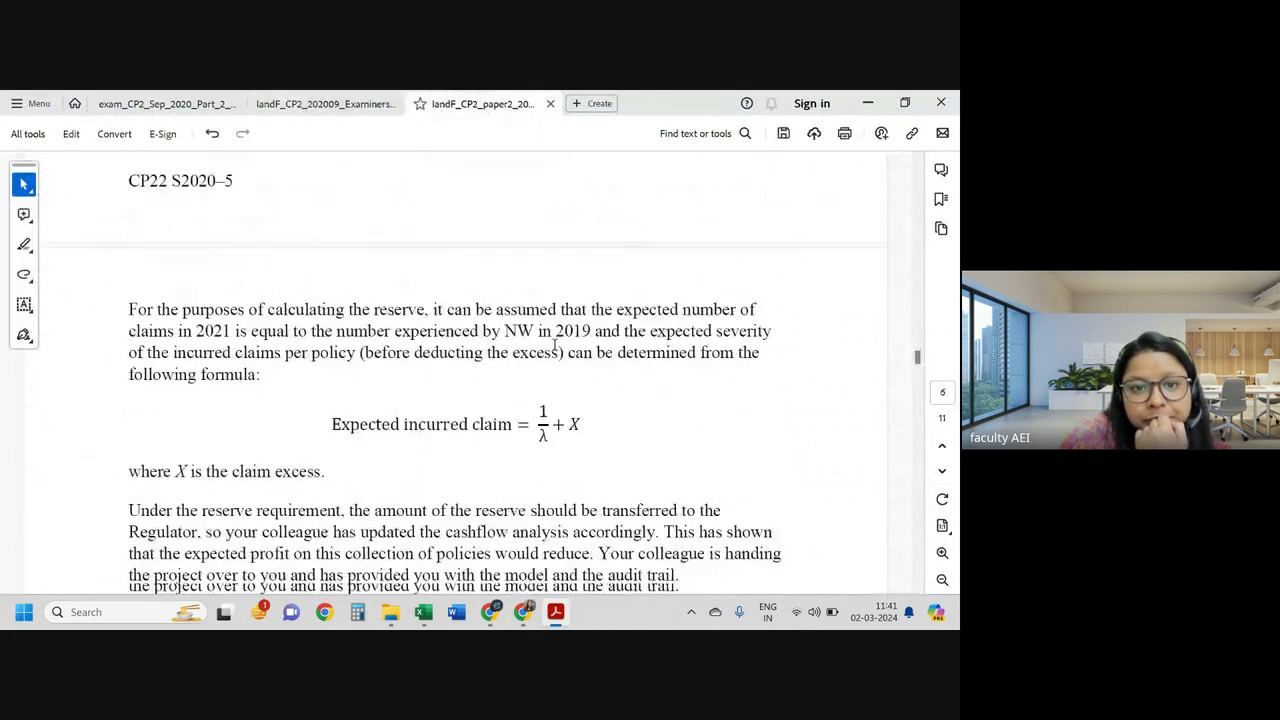
{"action": "scroll", "coordinate": [555, 345], "scroll_direction": "down", "scroll_amount": 2}
{"action": "scroll", "coordinate": [555, 345], "scroll_direction": "up", "scroll_amount": 1}
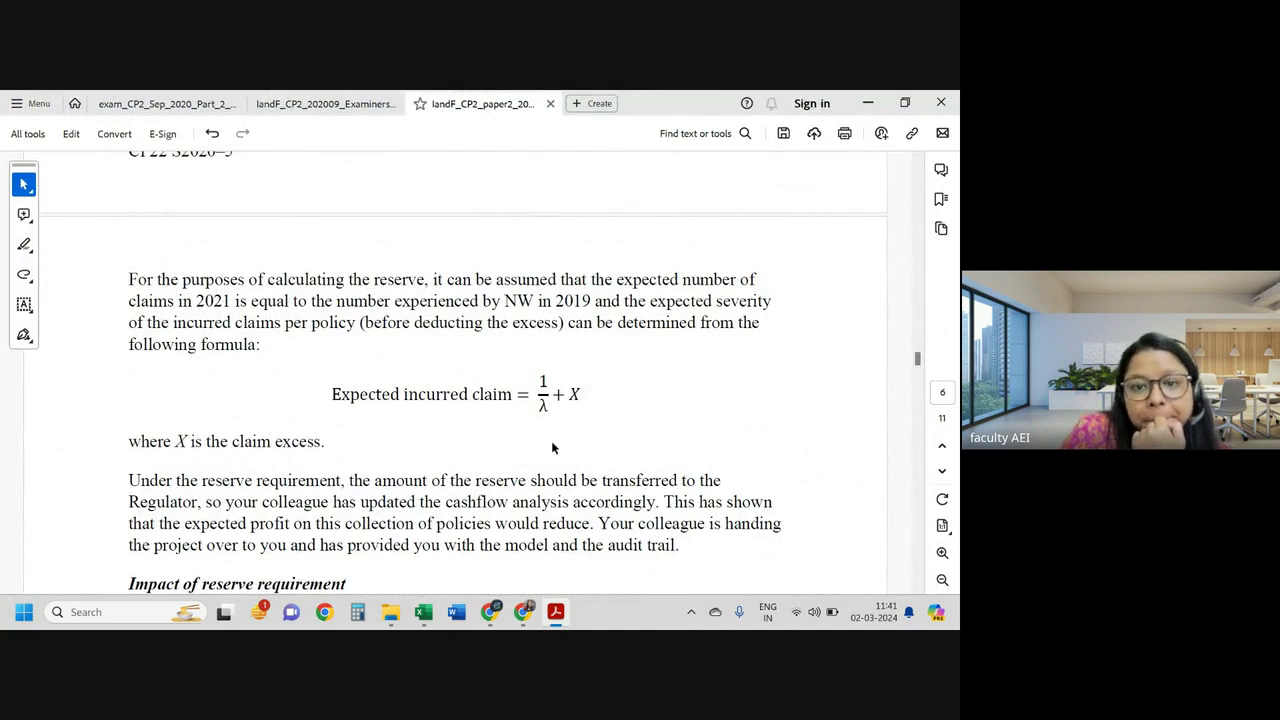
{"action": "left_click", "coordinate": [870, 100]}
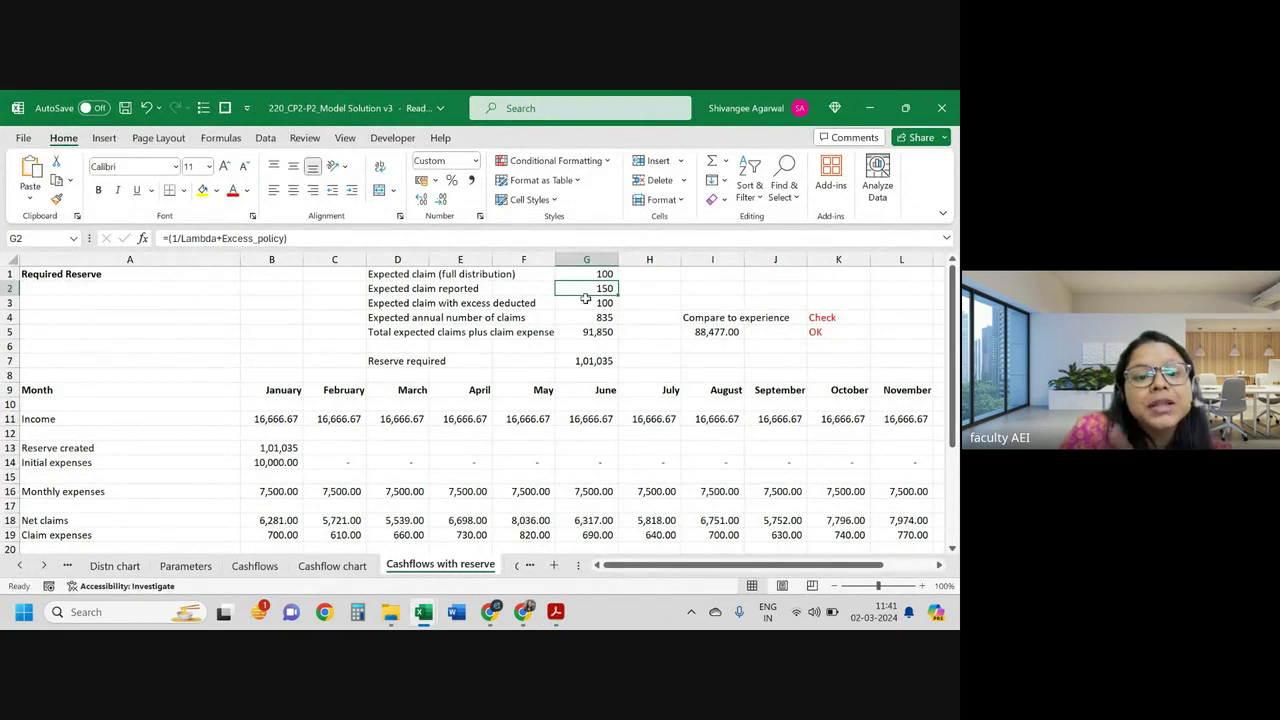
Step: Change the Data sheet's R9 to =1/Lambda+50 so the expected average claim reads 150
{"action": "left_click", "coordinate": [19, 565]}
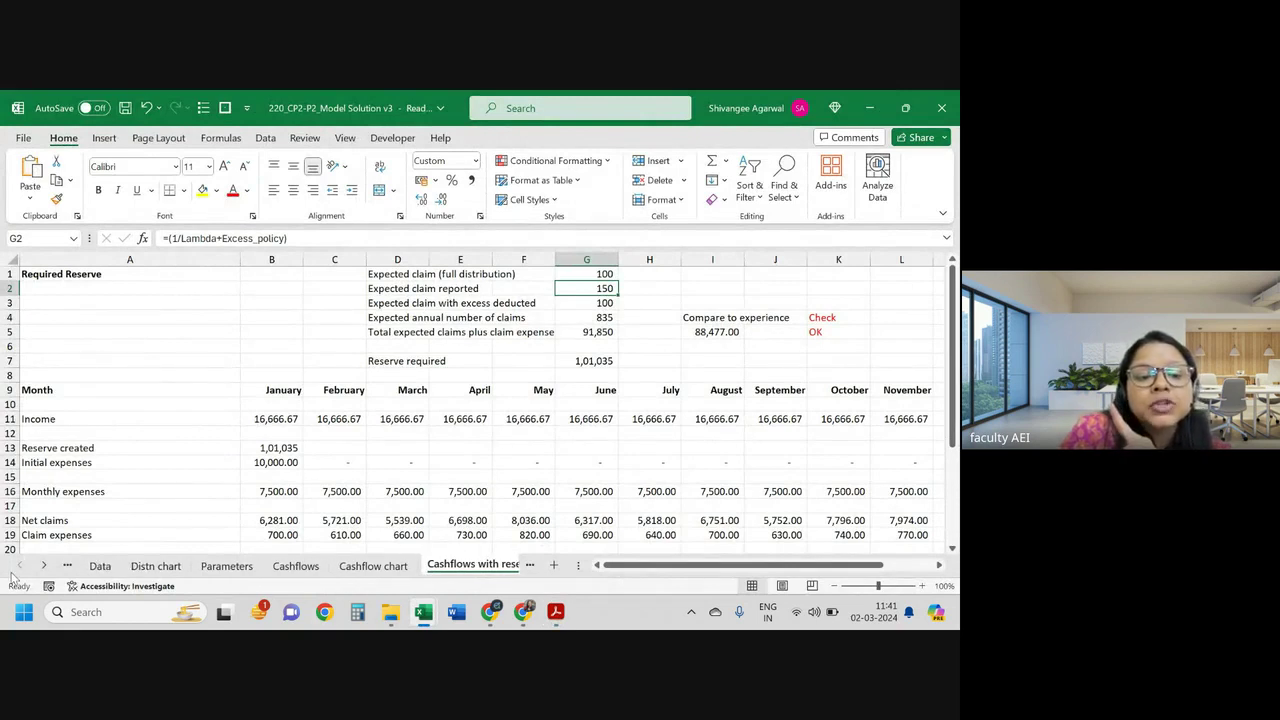
{"action": "left_click", "coordinate": [100, 566]}
{"action": "scroll", "coordinate": [405, 442], "scroll_direction": "up", "scroll_amount": 10}
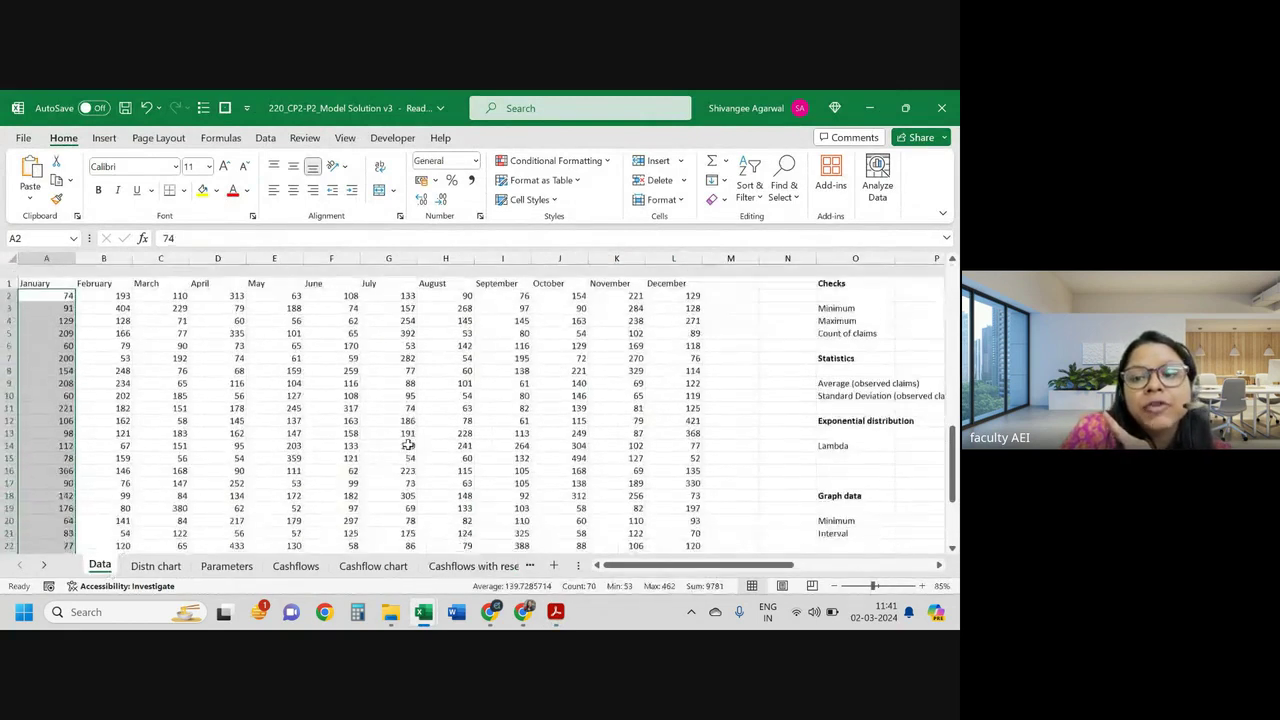
{"action": "scroll", "coordinate": [408, 444], "scroll_direction": "right", "scroll_amount": 5}
{"action": "scroll", "coordinate": [500, 420], "scroll_direction": "right", "scroll_amount": 3}
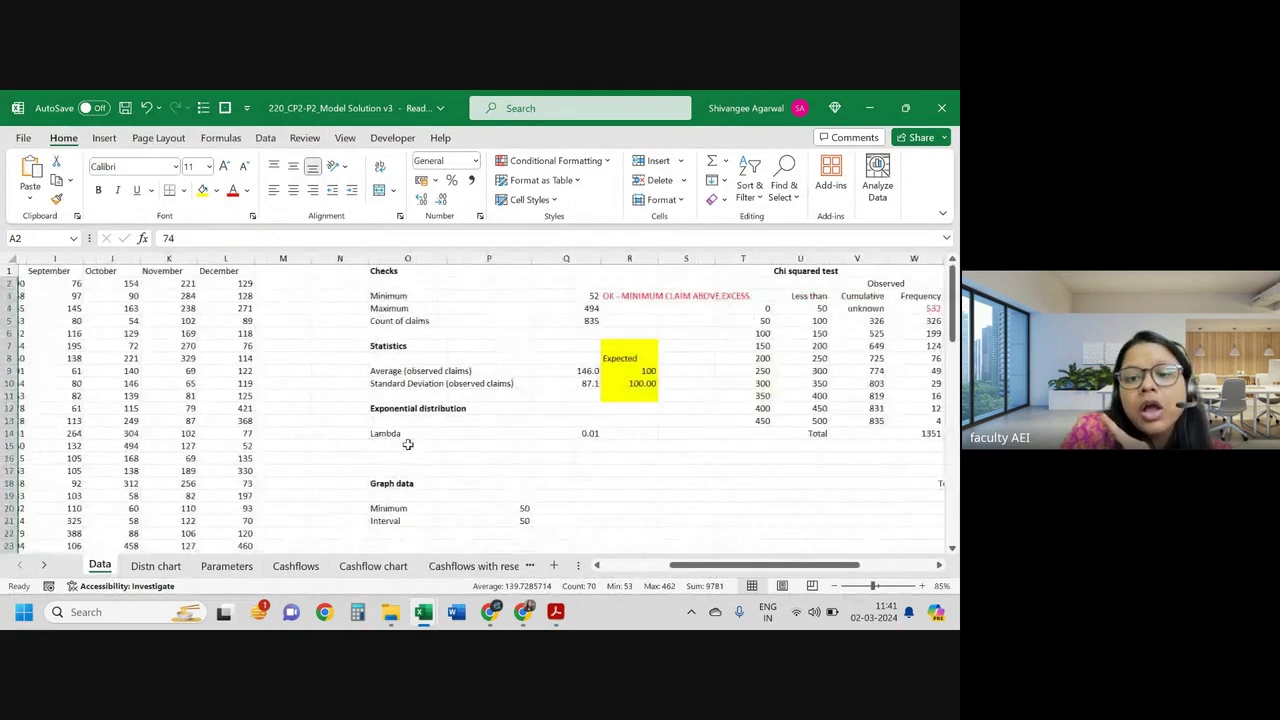
{"action": "left_click", "coordinate": [645, 370]}
{"action": "left_click", "coordinate": [291, 244]}
{"action": "type", "text": "+"}
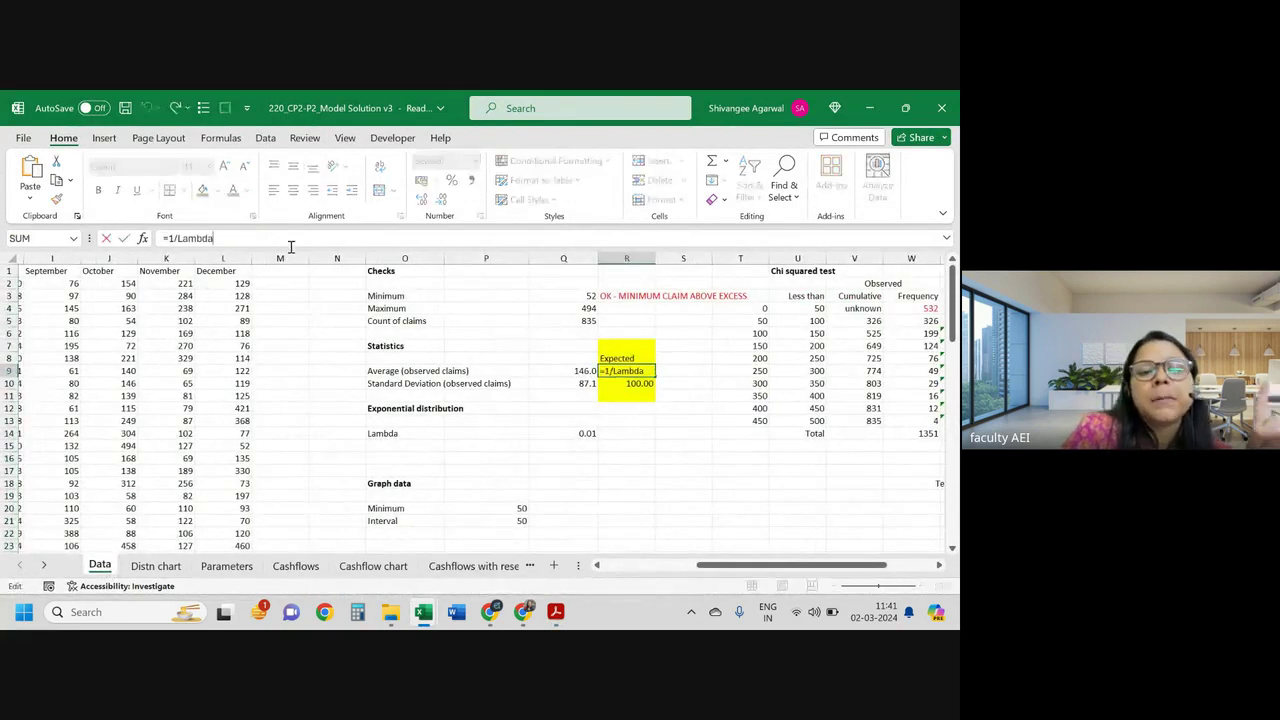
{"action": "type", "text": "50"}
{"action": "key", "text": "Return"}
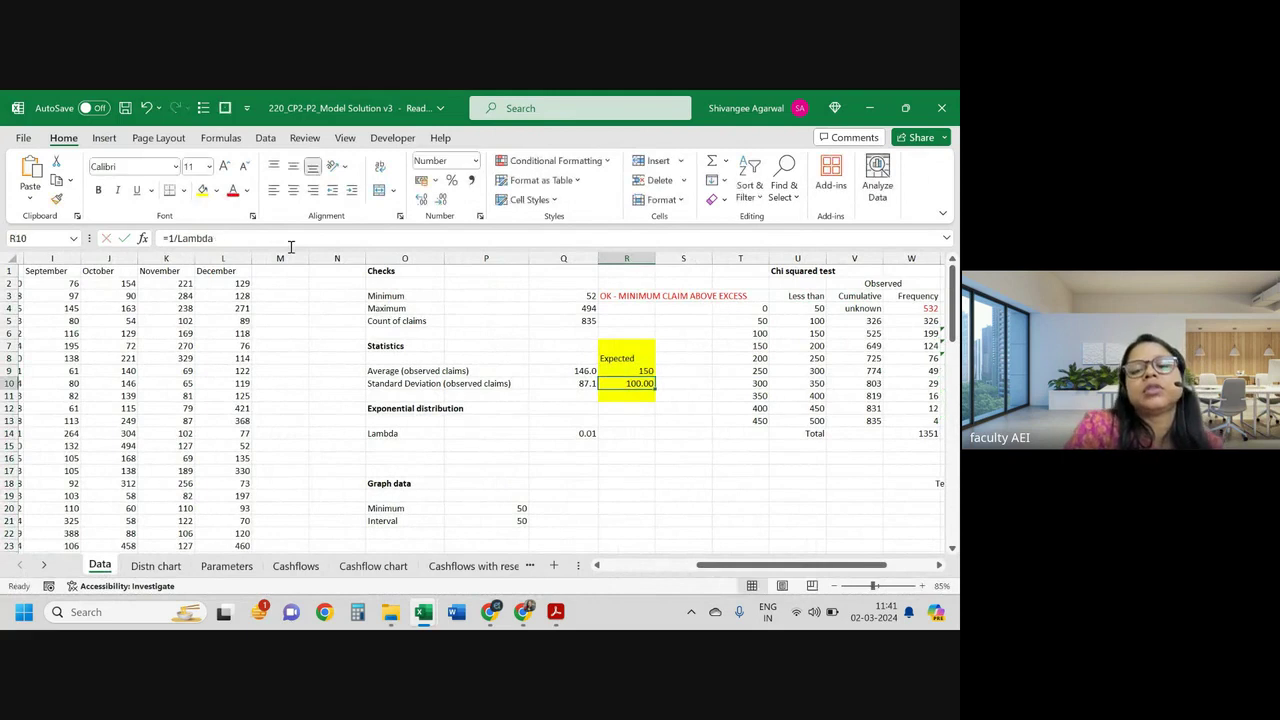
{"action": "key", "text": "Up"}
{"action": "key", "text": "Right"}
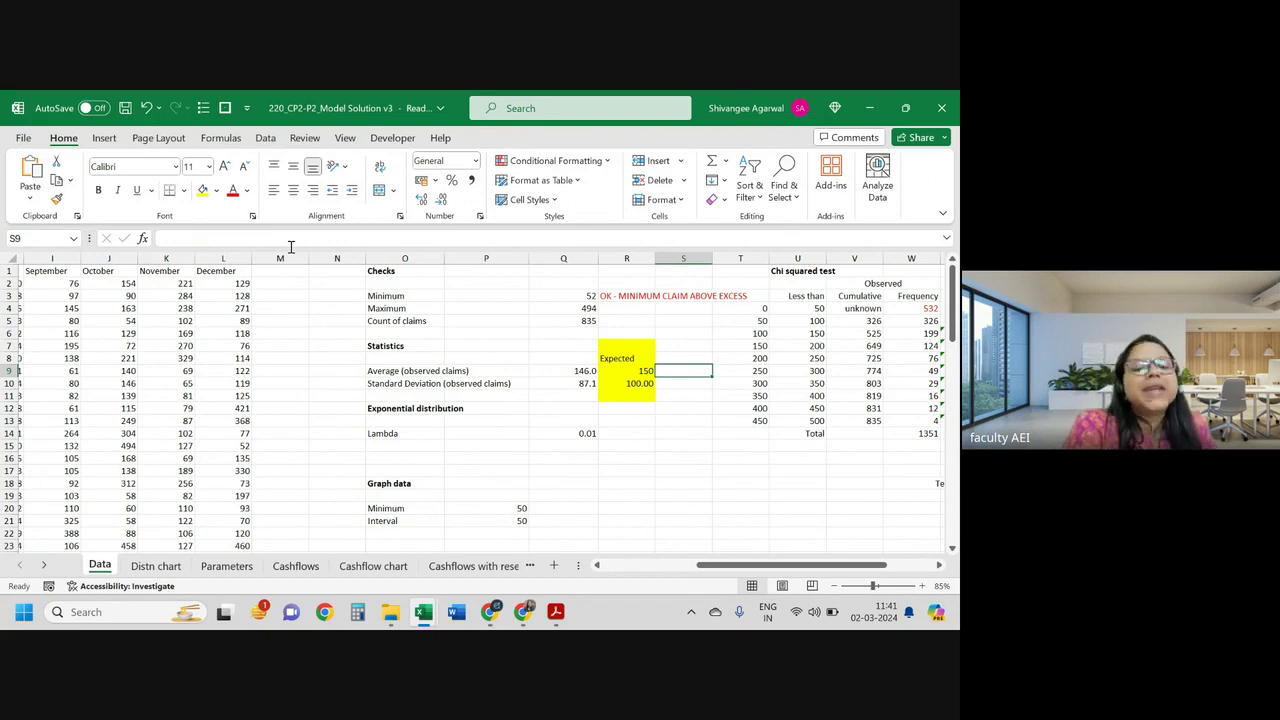
{"action": "left_click", "coordinate": [429, 566]}
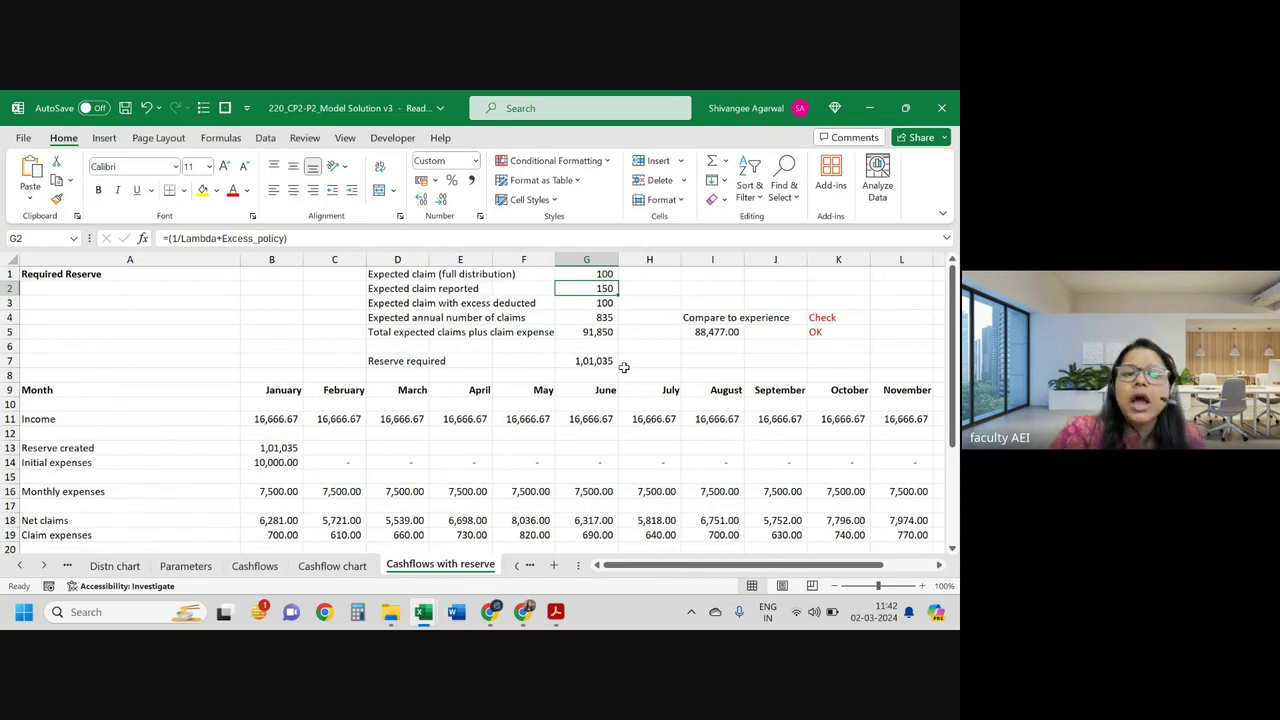
{"action": "key", "text": "Down"}
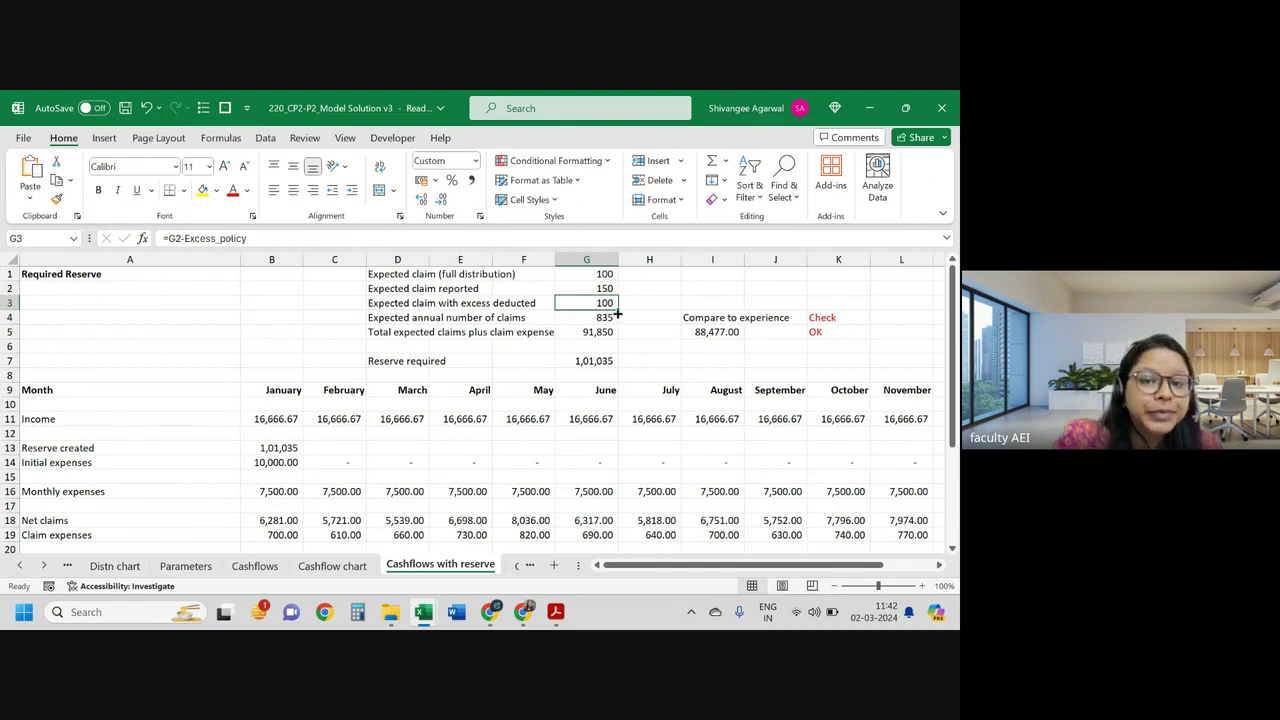
{"action": "left_click", "coordinate": [600, 288]}
{"action": "double_click", "coordinate": [600, 288]}
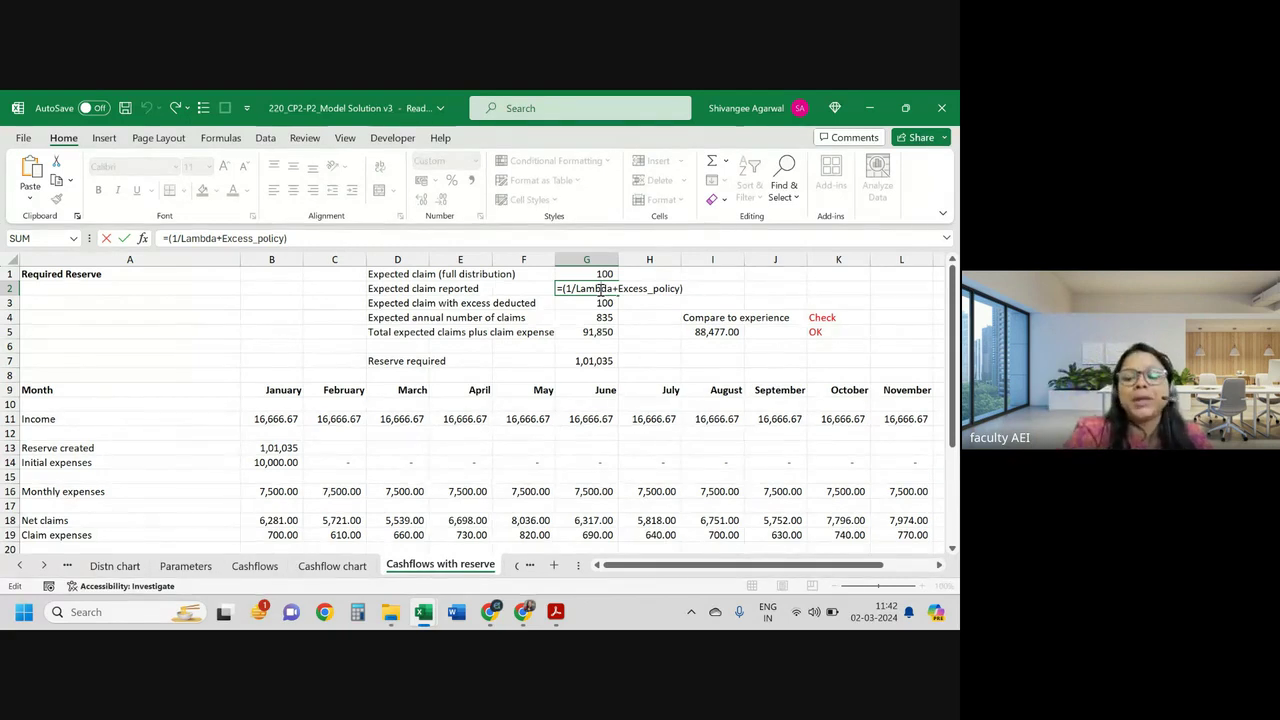
{"action": "key", "text": "Return"}
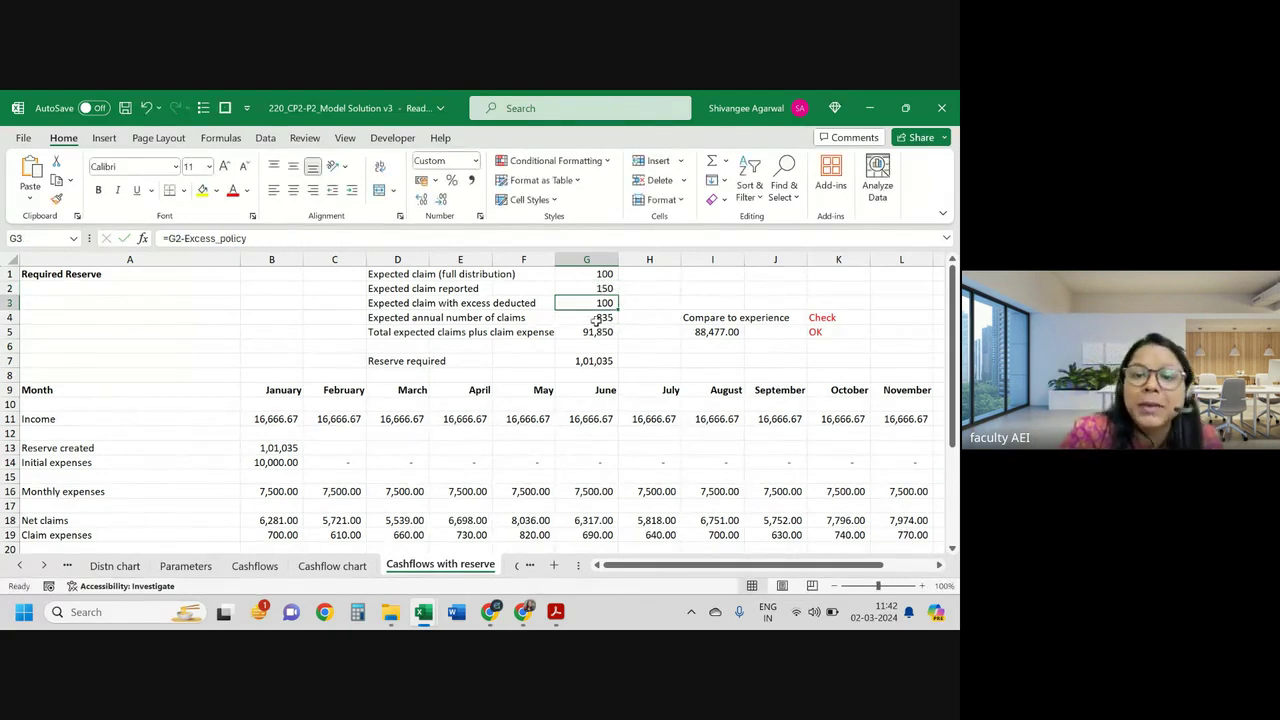
{"action": "left_click", "coordinate": [603, 287]}
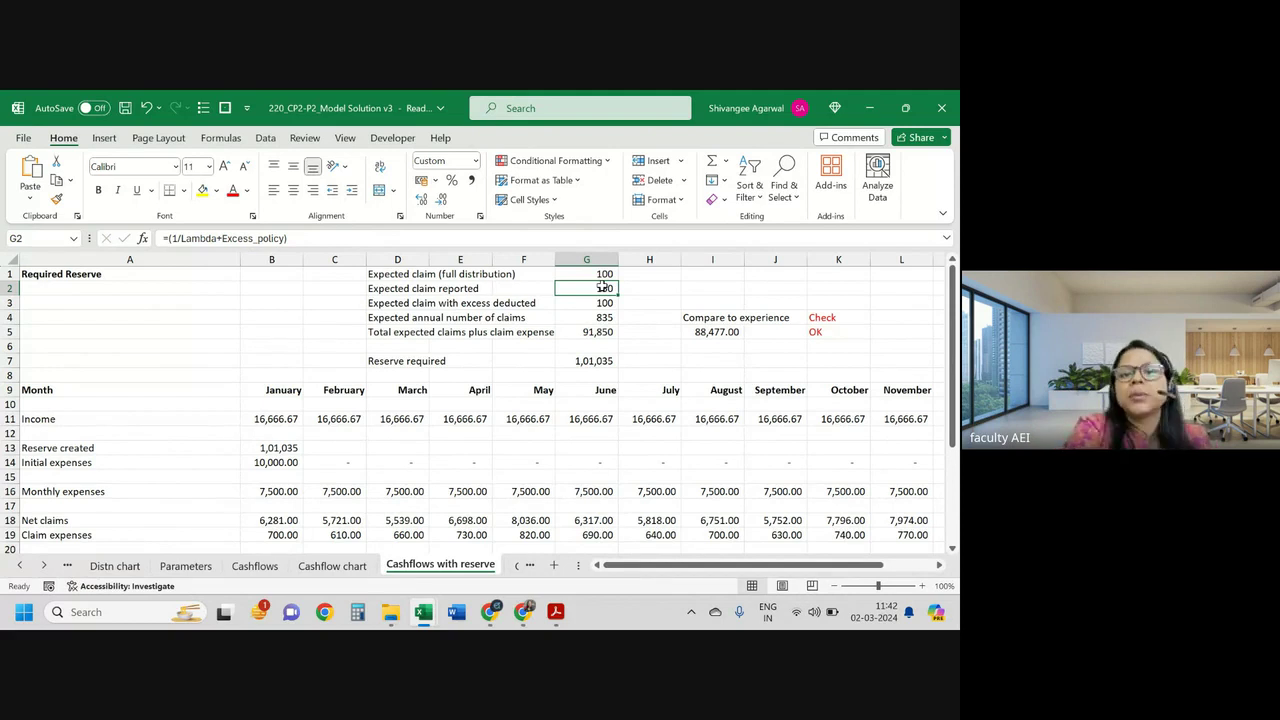
{"action": "left_click", "coordinate": [606, 302]}
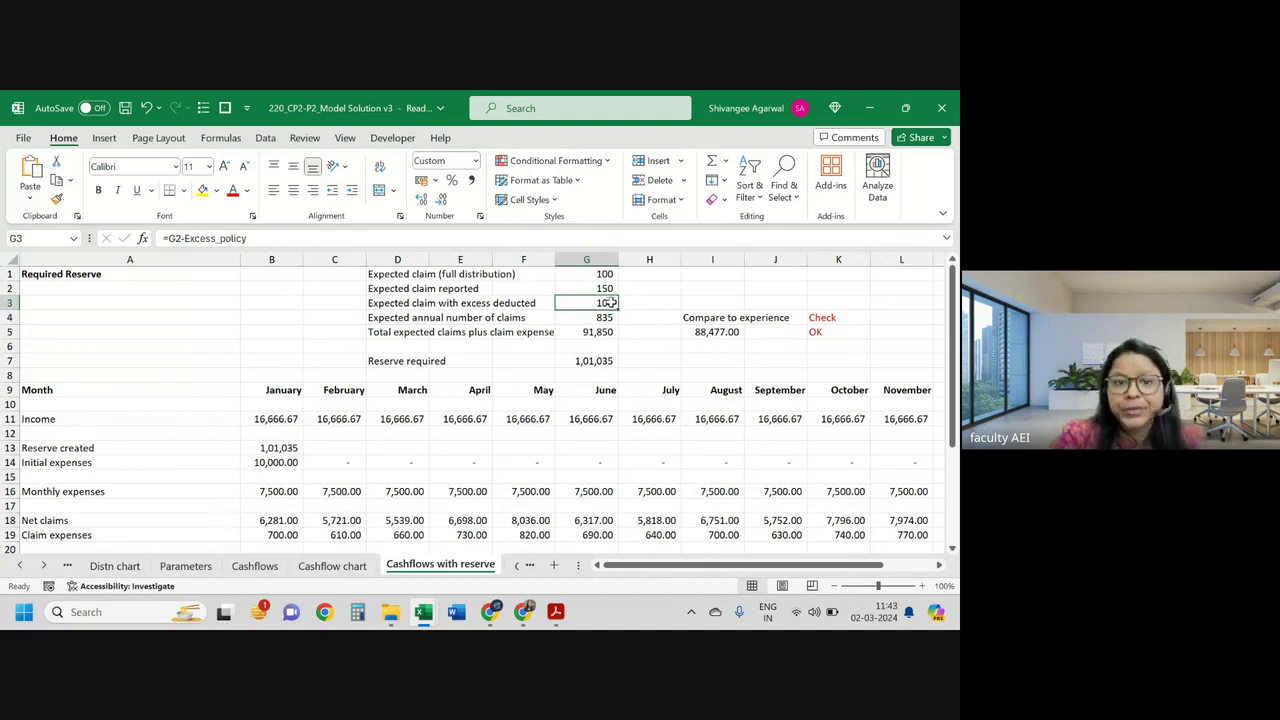
{"action": "left_click", "coordinate": [605, 317]}
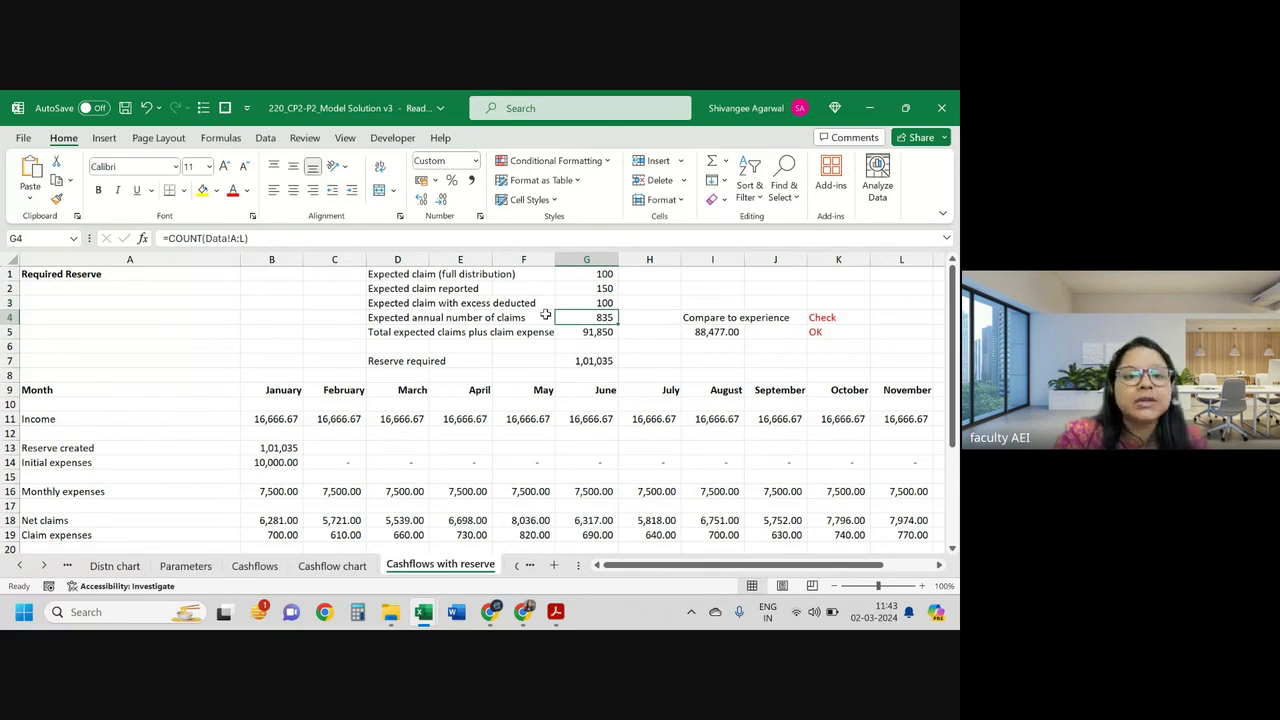
{"action": "left_click", "coordinate": [600, 333]}
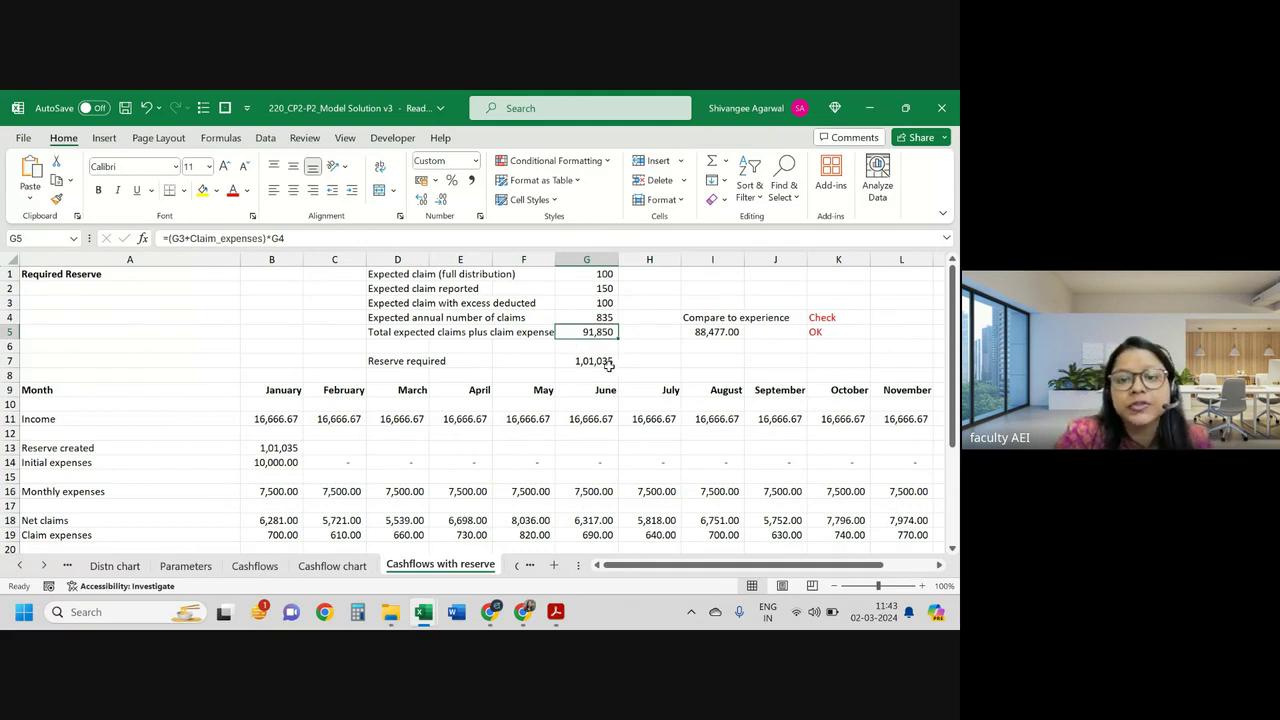
{"action": "double_click", "coordinate": [605, 364]}
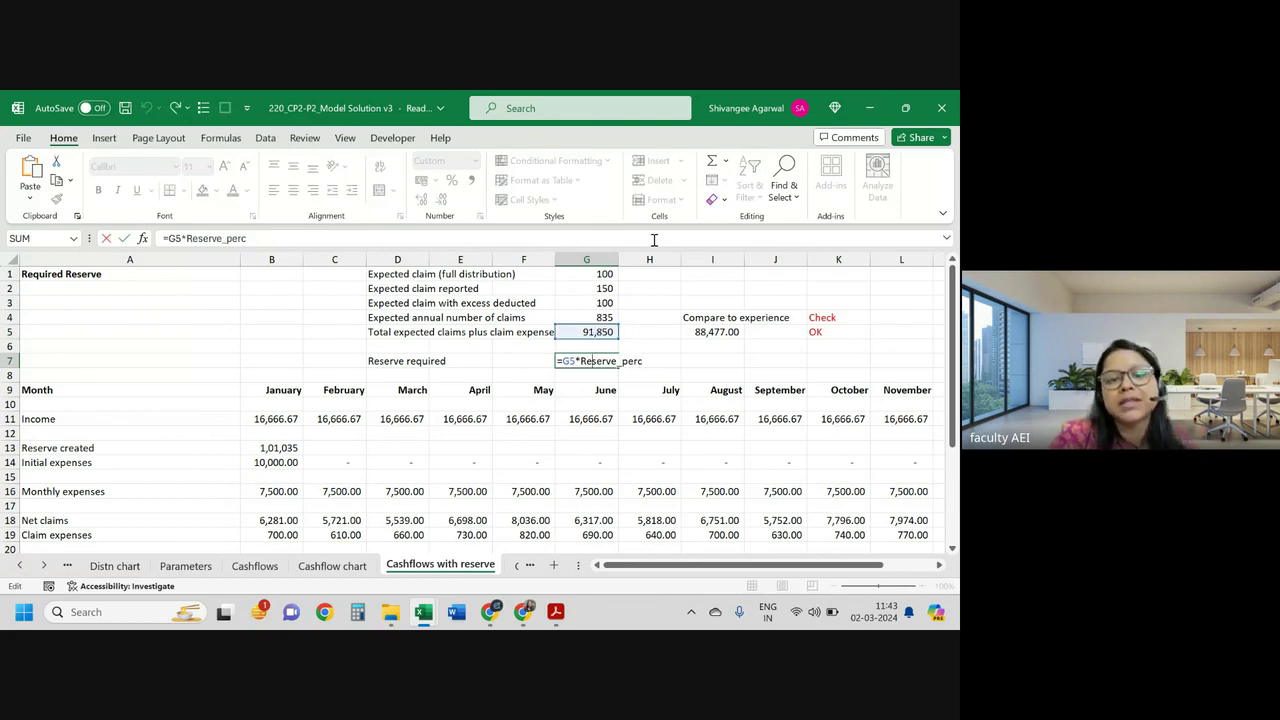
{"action": "key", "text": "Escape"}
{"action": "key", "text": "Up"}
{"action": "key", "text": "Up"}
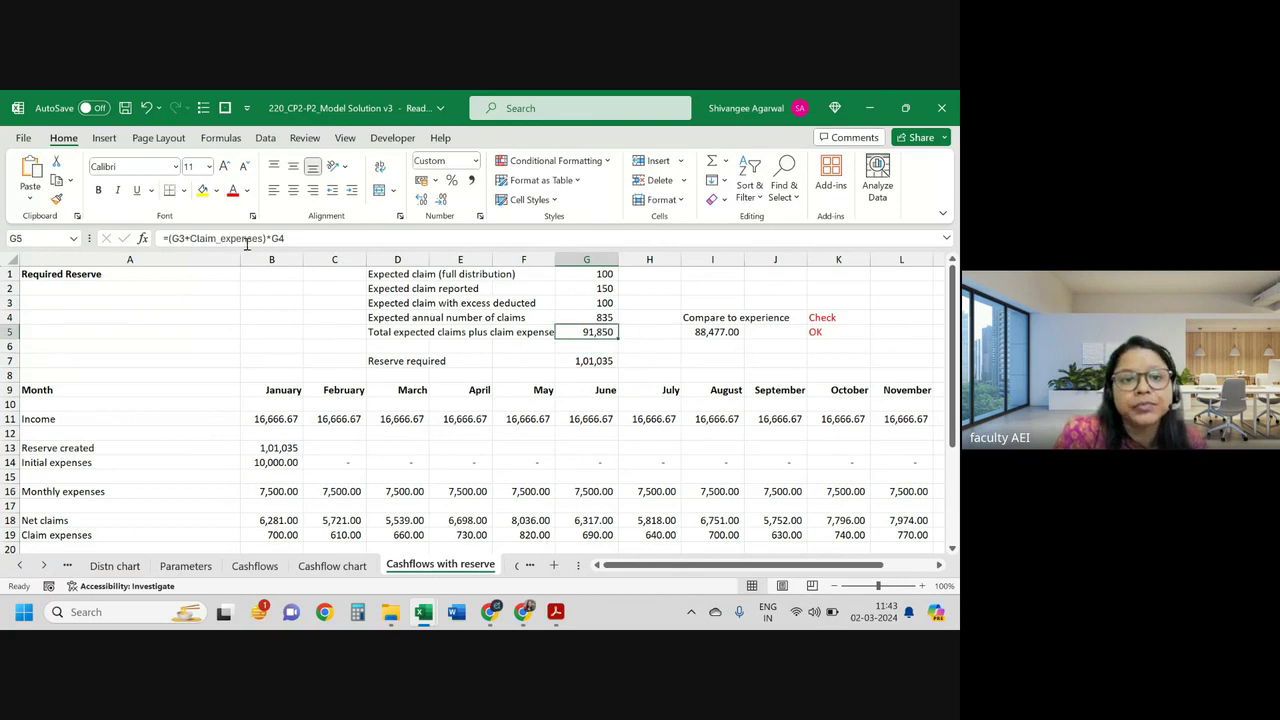
{"action": "left_click_drag", "start_coordinate": [190, 238], "coordinate": [260, 238]}
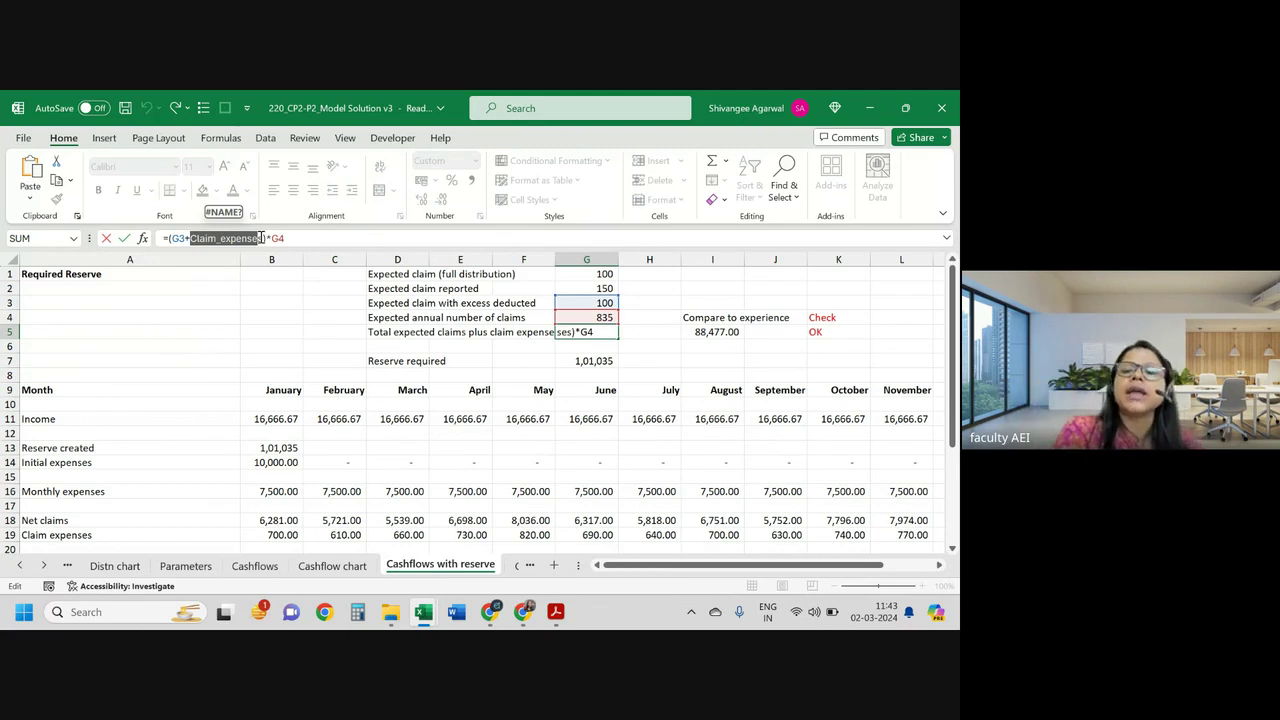
{"action": "key", "text": "Escape"}
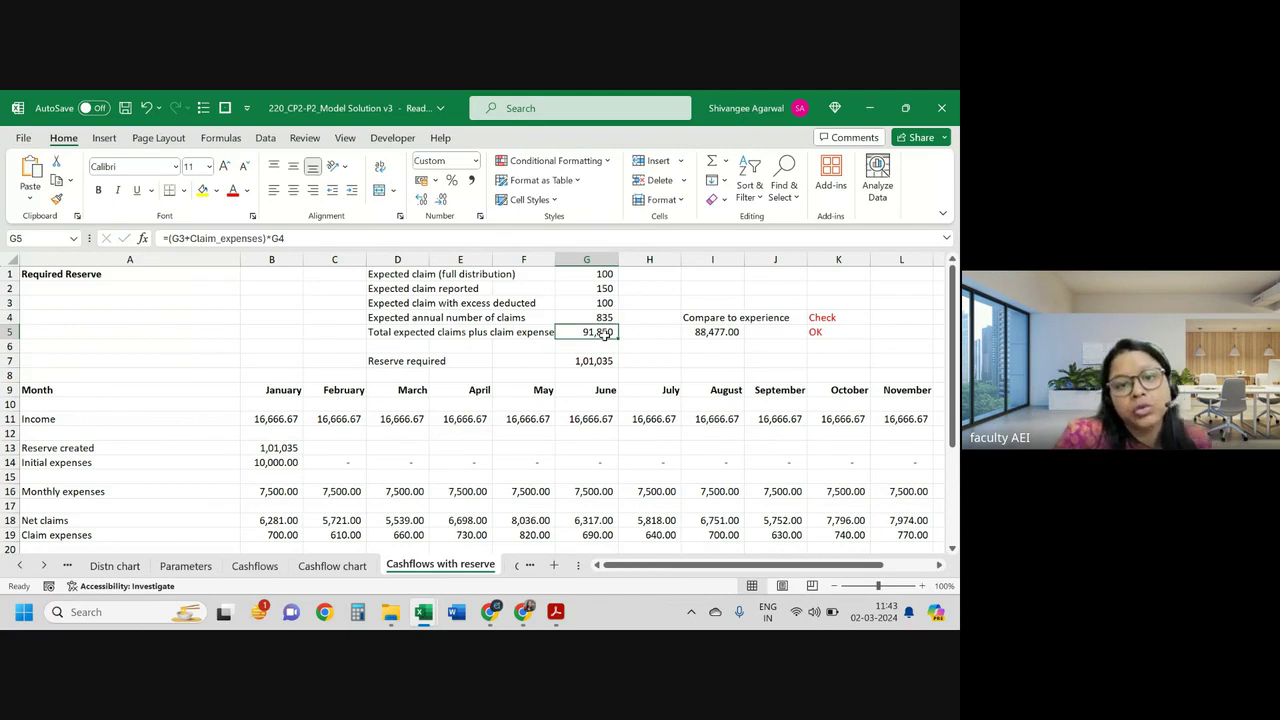
{"action": "left_click", "coordinate": [591, 361]}
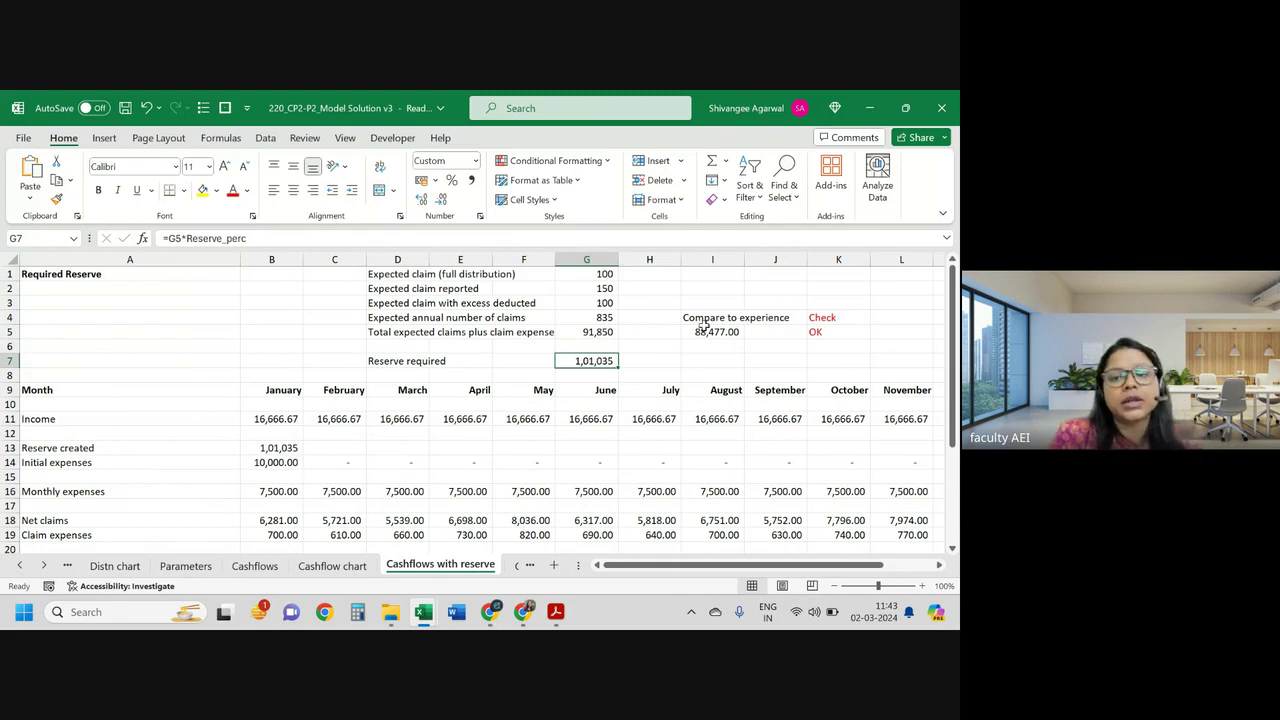
Step: Review the I5 experience SUM, G5 expected claims total and K5 IF check formulas
{"action": "double_click", "coordinate": [705, 330]}
{"action": "scroll", "coordinate": [506, 415], "scroll_direction": "down", "scroll_amount": 1}
{"action": "scroll", "coordinate": [506, 415], "scroll_direction": "down", "scroll_amount": 1}
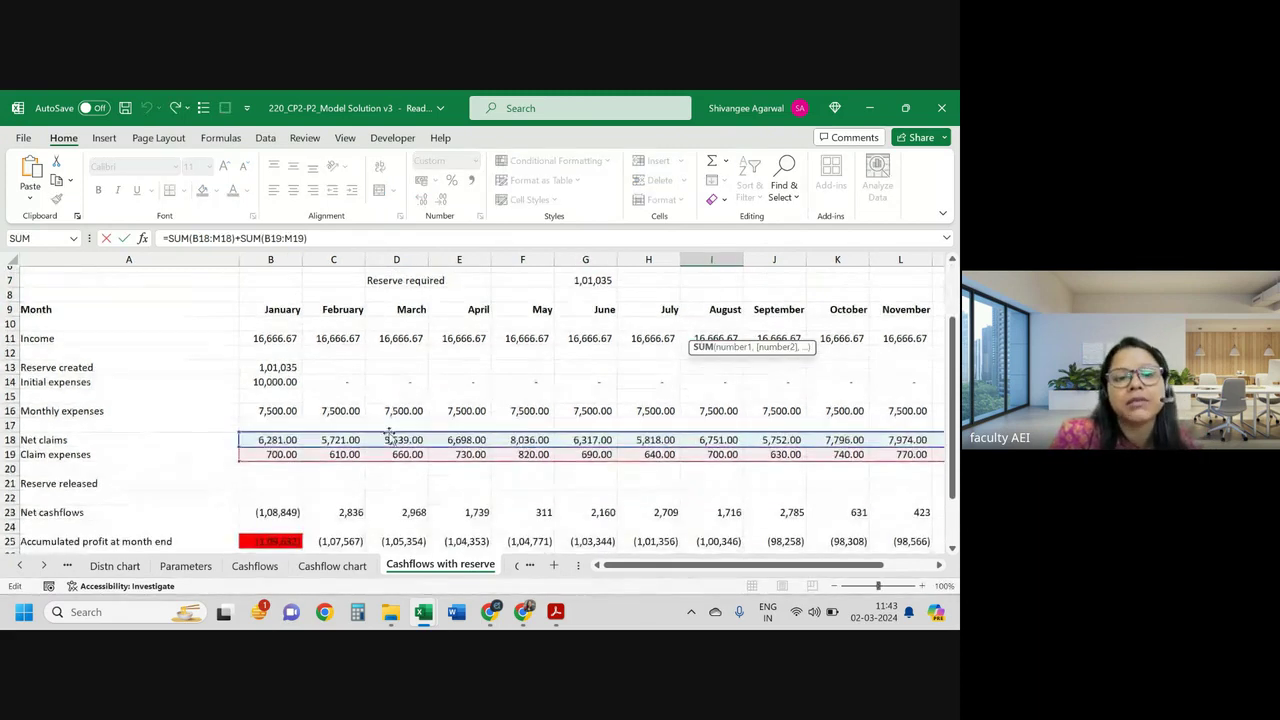
{"action": "scroll", "coordinate": [536, 452], "scroll_direction": "right", "scroll_amount": 1}
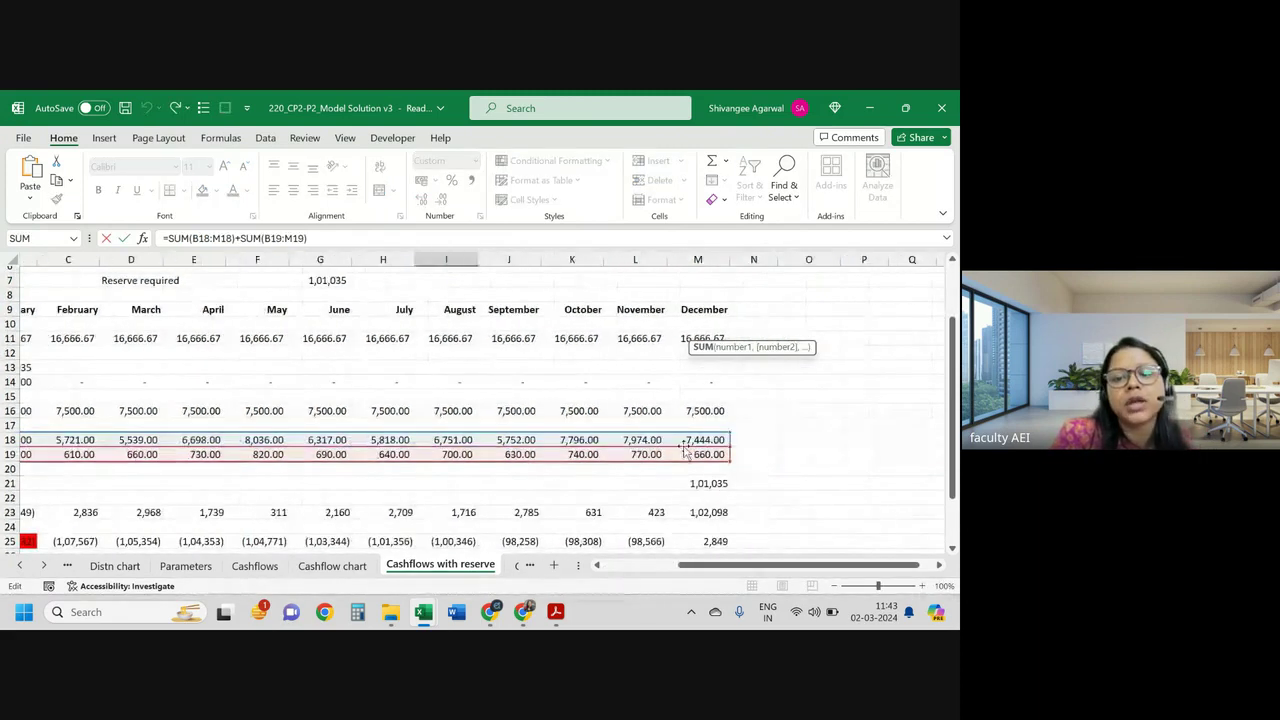
{"action": "scroll", "coordinate": [536, 452], "scroll_direction": "left", "scroll_amount": 1}
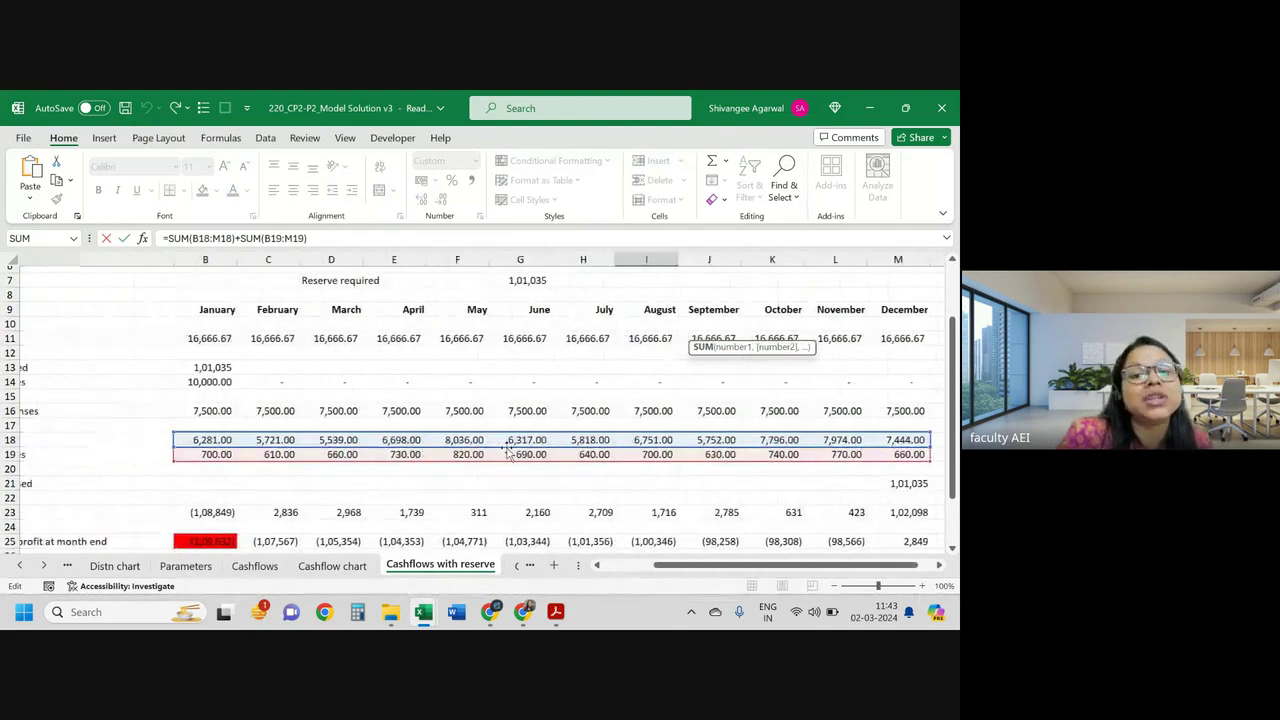
{"action": "key", "text": "Return"}
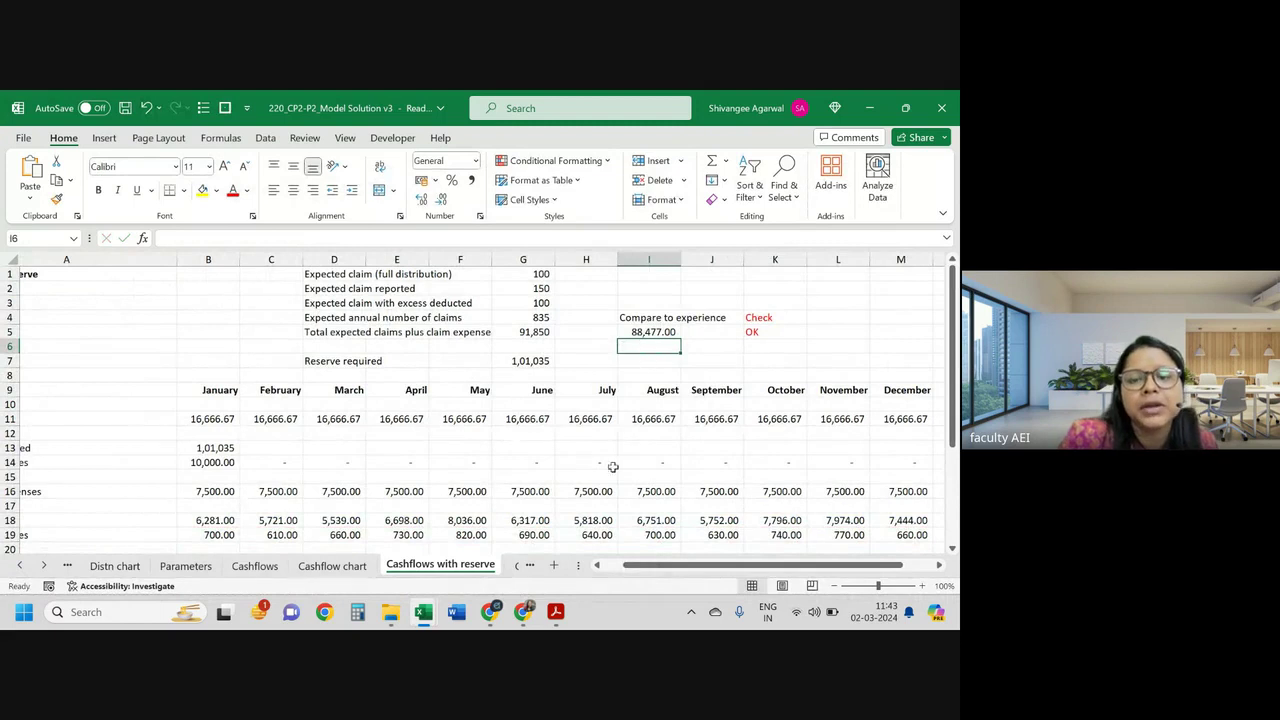
{"action": "key", "text": "Up"}
{"action": "scroll", "coordinate": [667, 326], "scroll_direction": "up", "scroll_amount": 1}
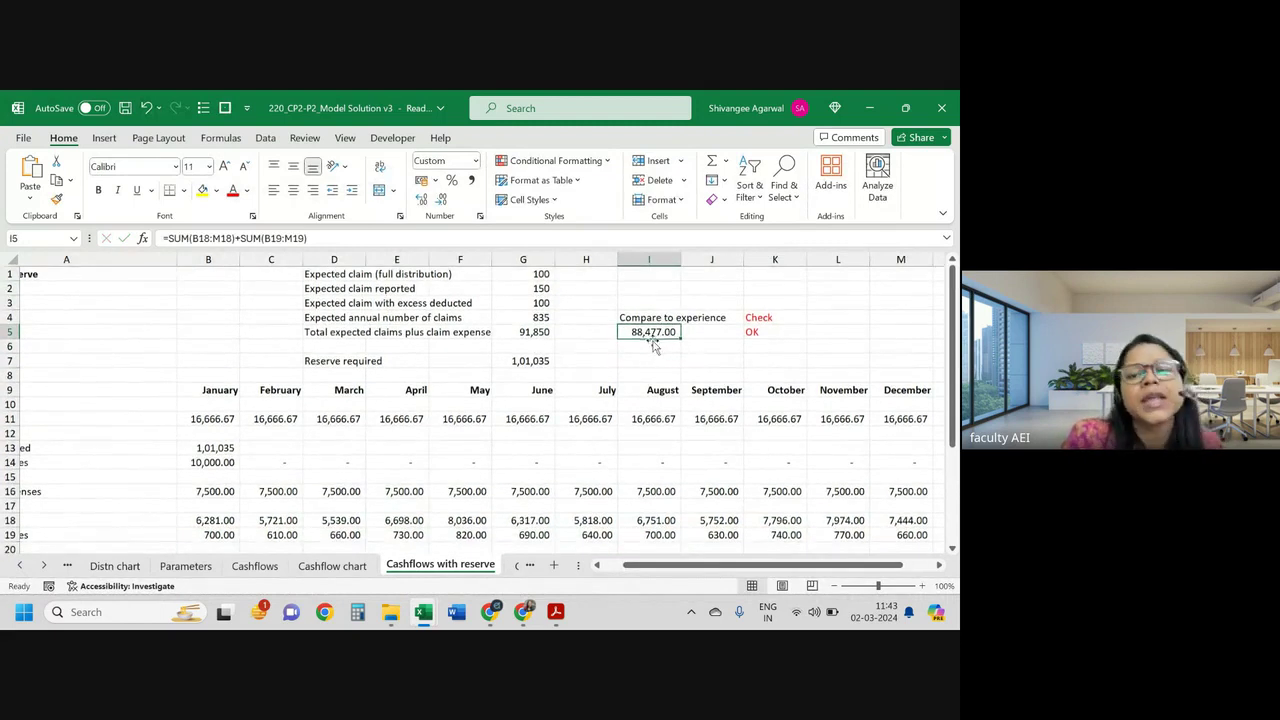
{"action": "left_click", "coordinate": [535, 332]}
{"action": "left_click", "coordinate": [630, 336]}
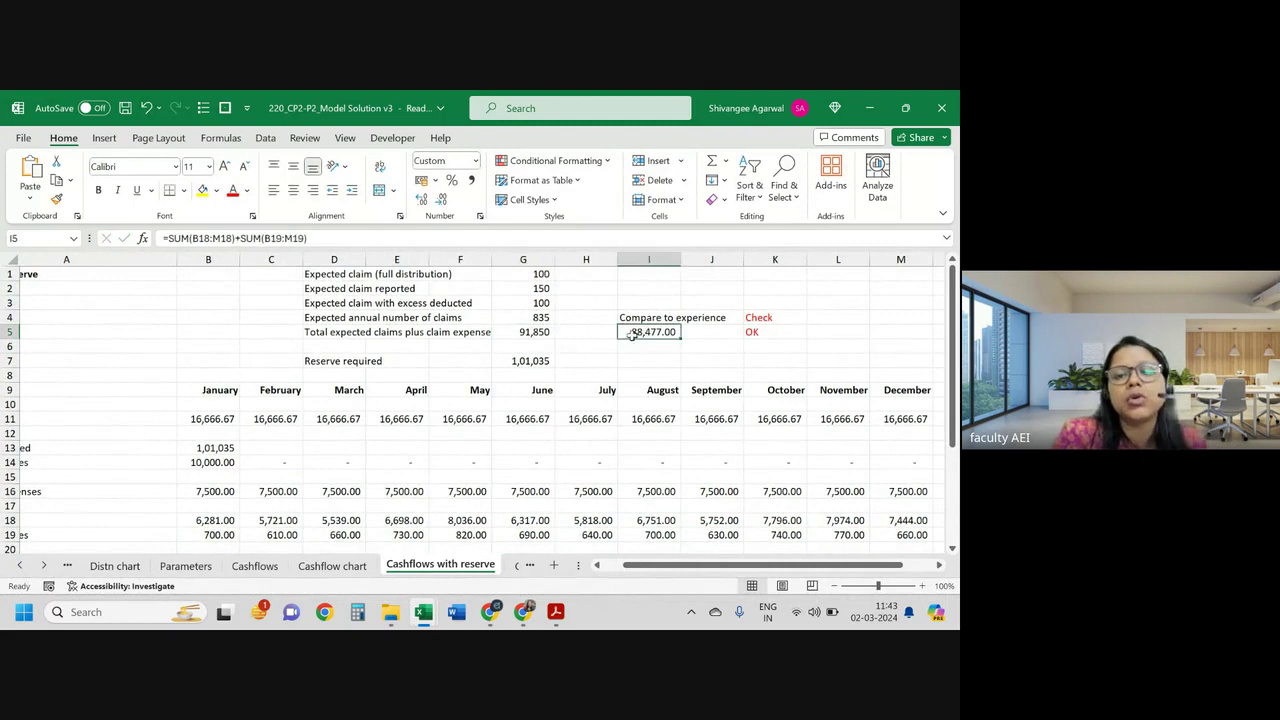
{"action": "double_click", "coordinate": [775, 336]}
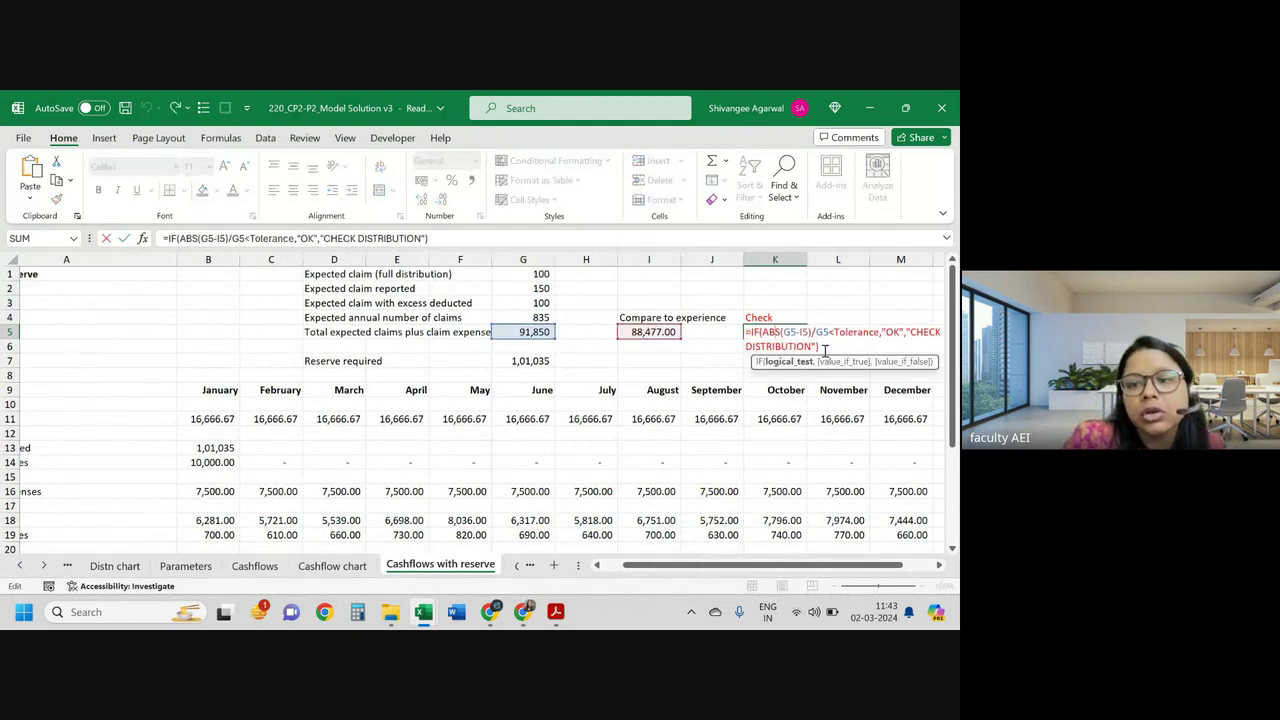
{"action": "key", "text": "Return"}
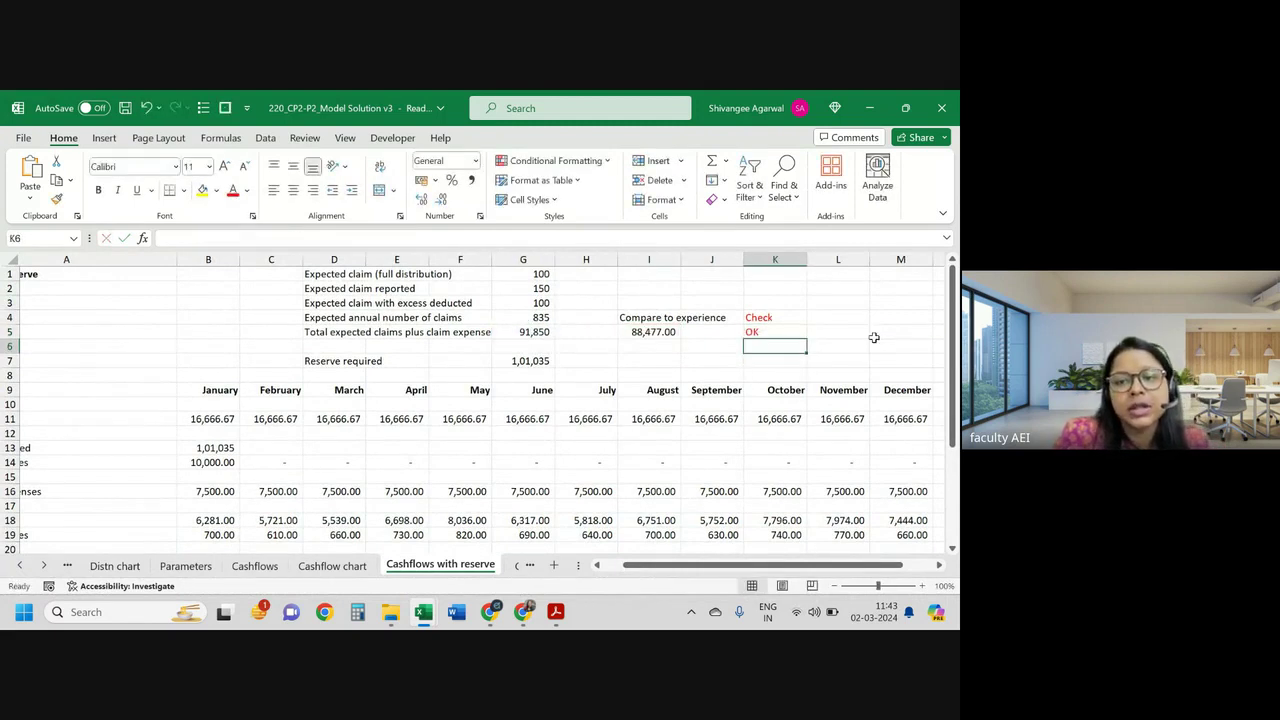
Step: Enter =Tolerance in K6 to show the 0.05 tolerance
{"action": "type", "text": "=Tolerance"}
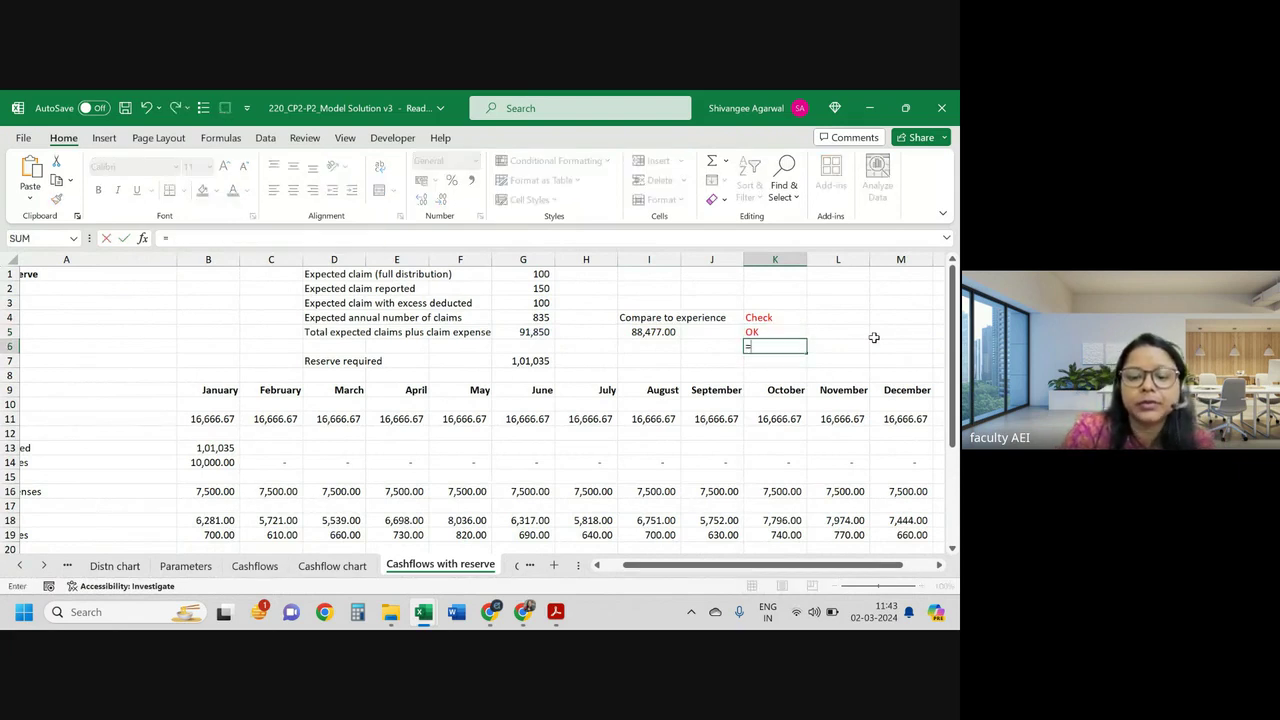
{"action": "key", "text": "ctrl+Return"}
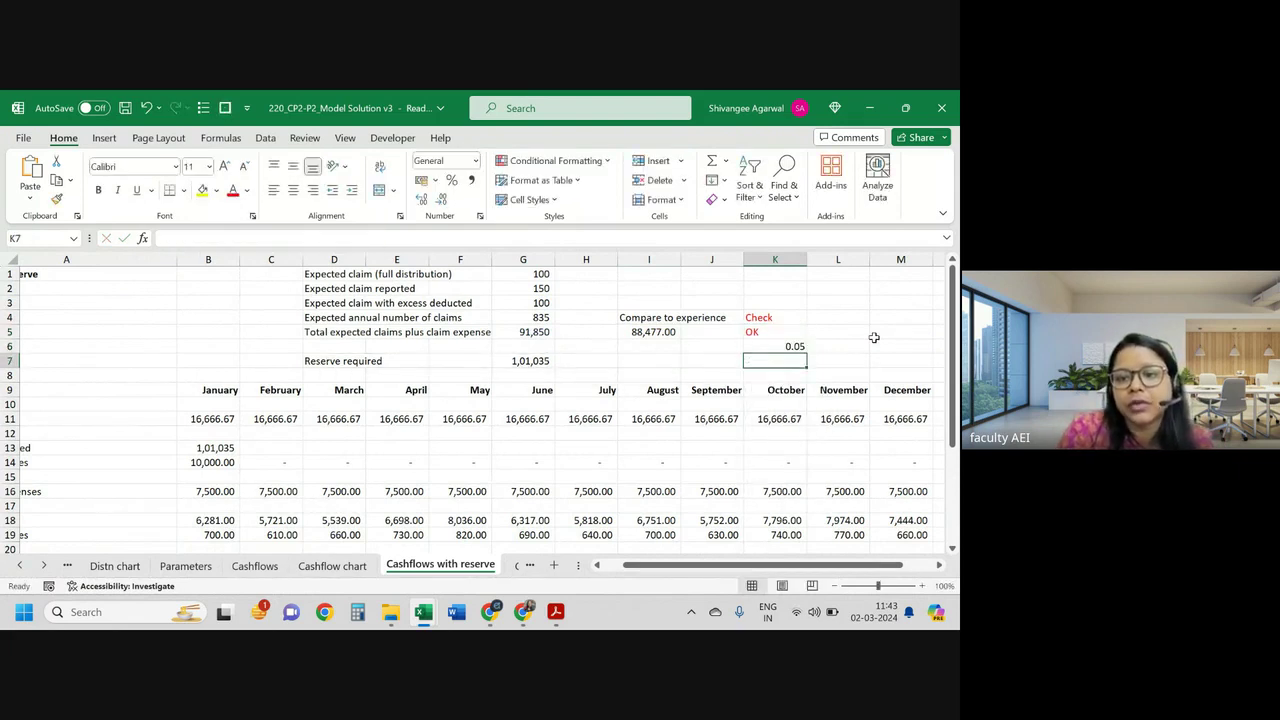
{"action": "key", "text": "Up"}
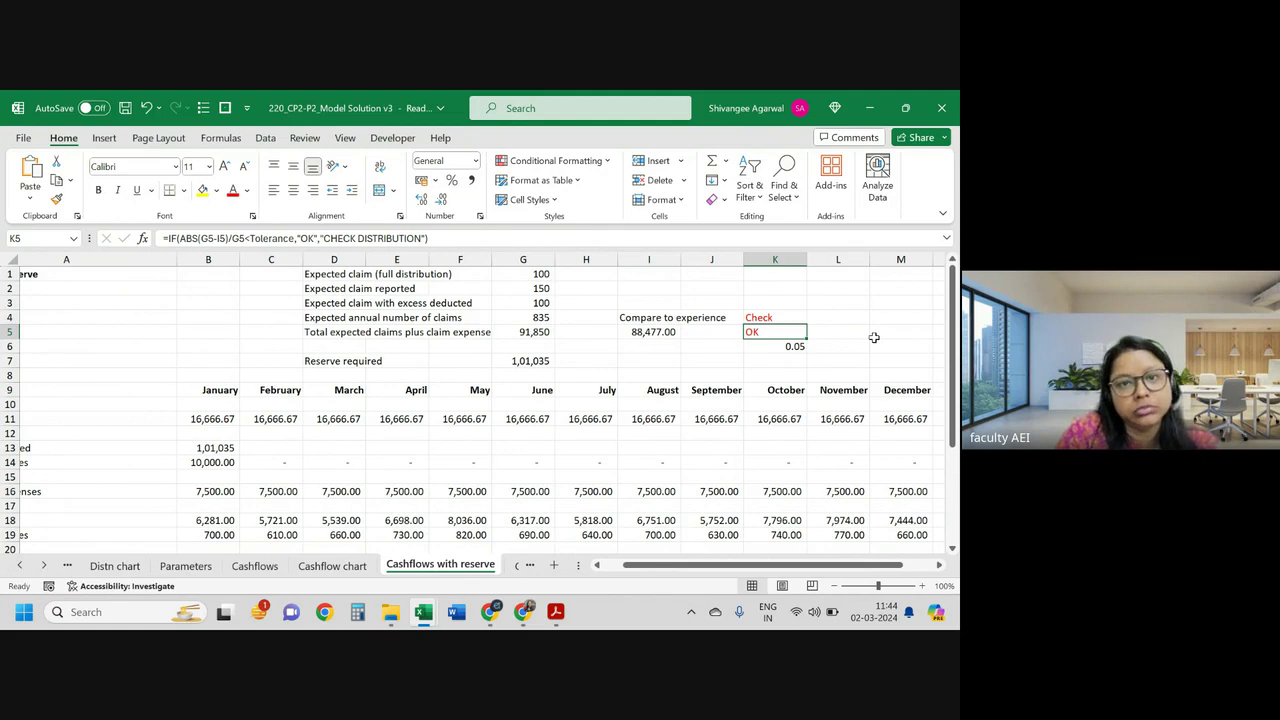
{"action": "key", "text": "ctrl+Page_Down"}
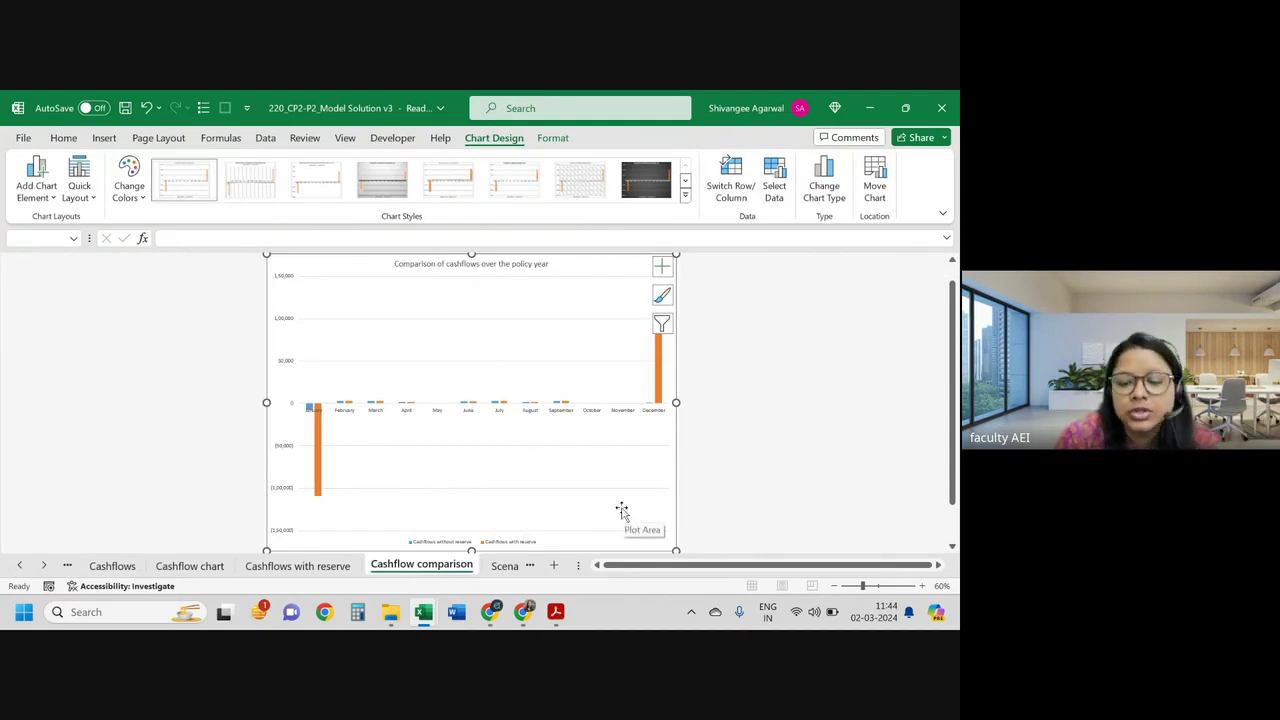
{"action": "key", "text": "ctrl+Page_Down"}
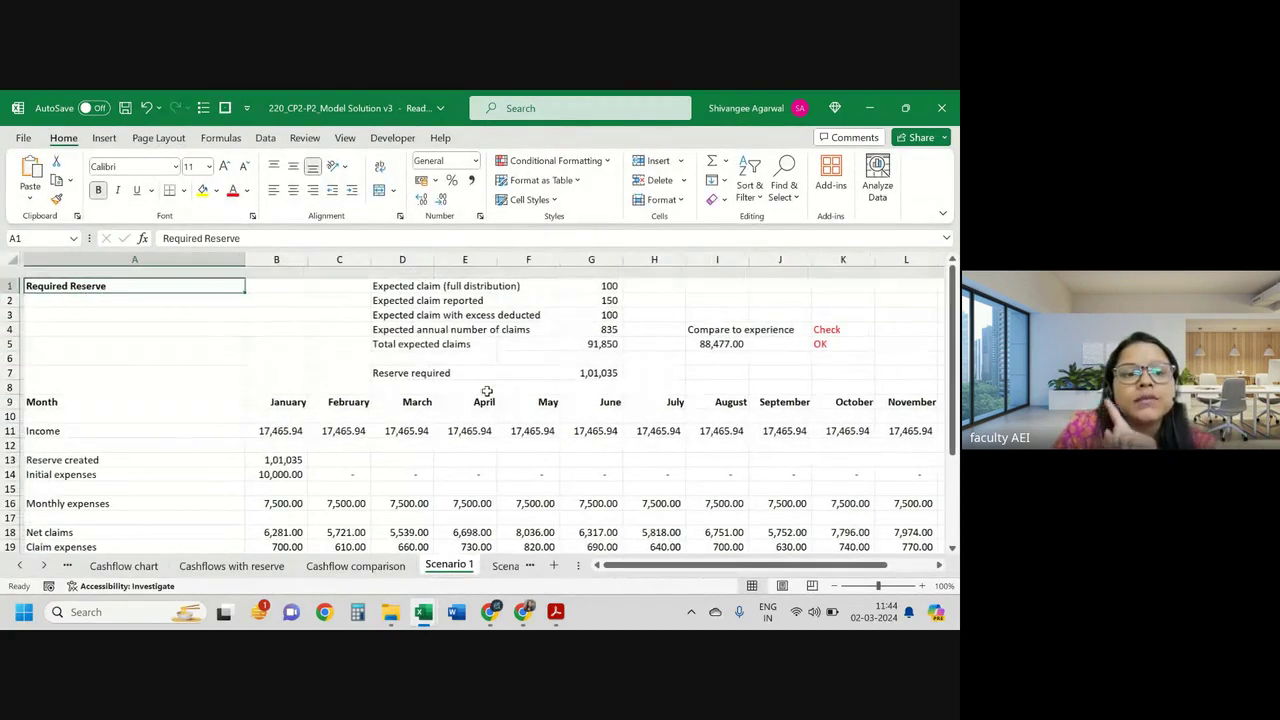
{"action": "scroll", "coordinate": [483, 385], "scroll_direction": "down", "scroll_amount": 1}
{"action": "scroll", "coordinate": [485, 390], "scroll_direction": "up", "scroll_amount": 1}
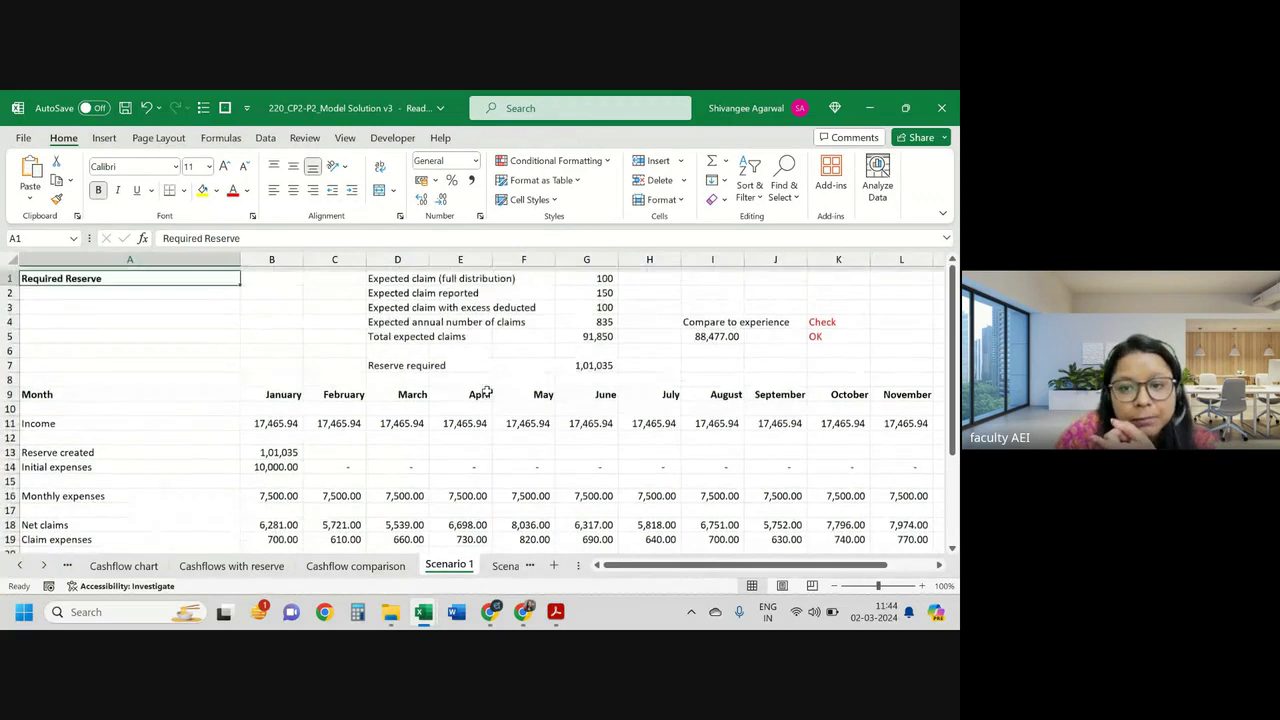
{"action": "scroll", "coordinate": [451, 398], "scroll_direction": "down", "scroll_amount": 2}
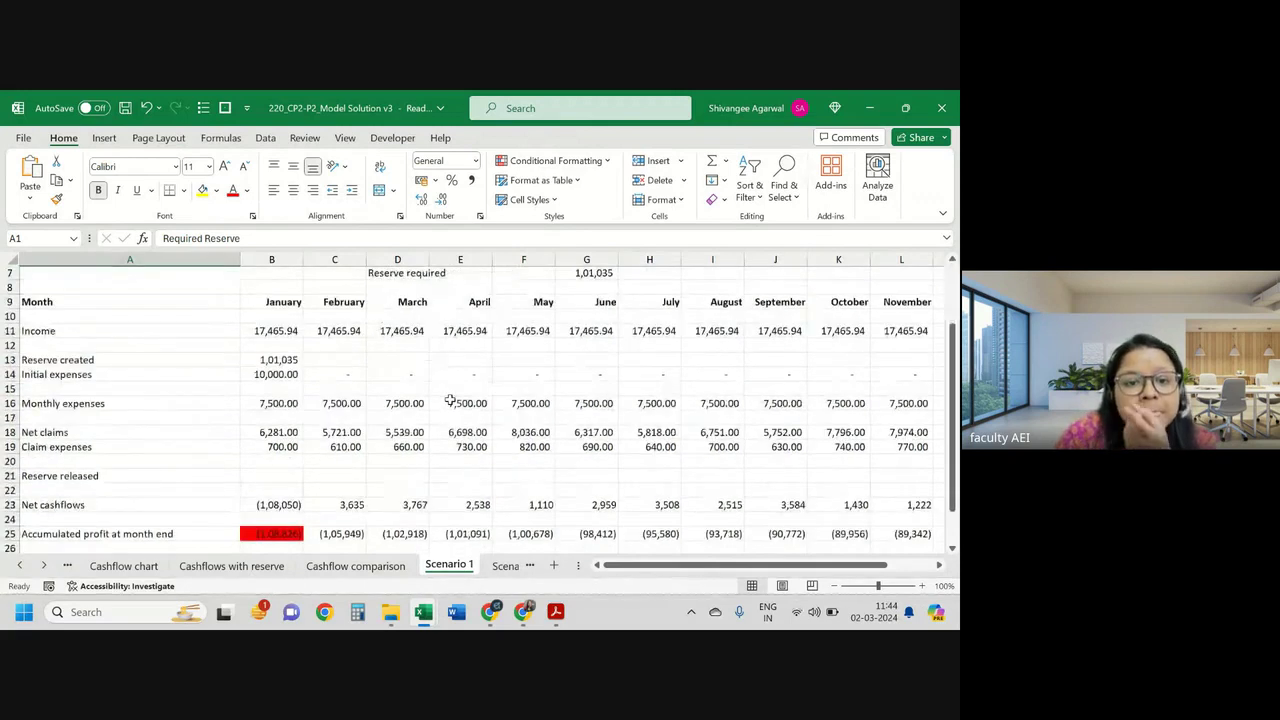
Step: Review the Reserve created, Reserve released and January and December net cashflow formulas
{"action": "left_click", "coordinate": [231, 566]}
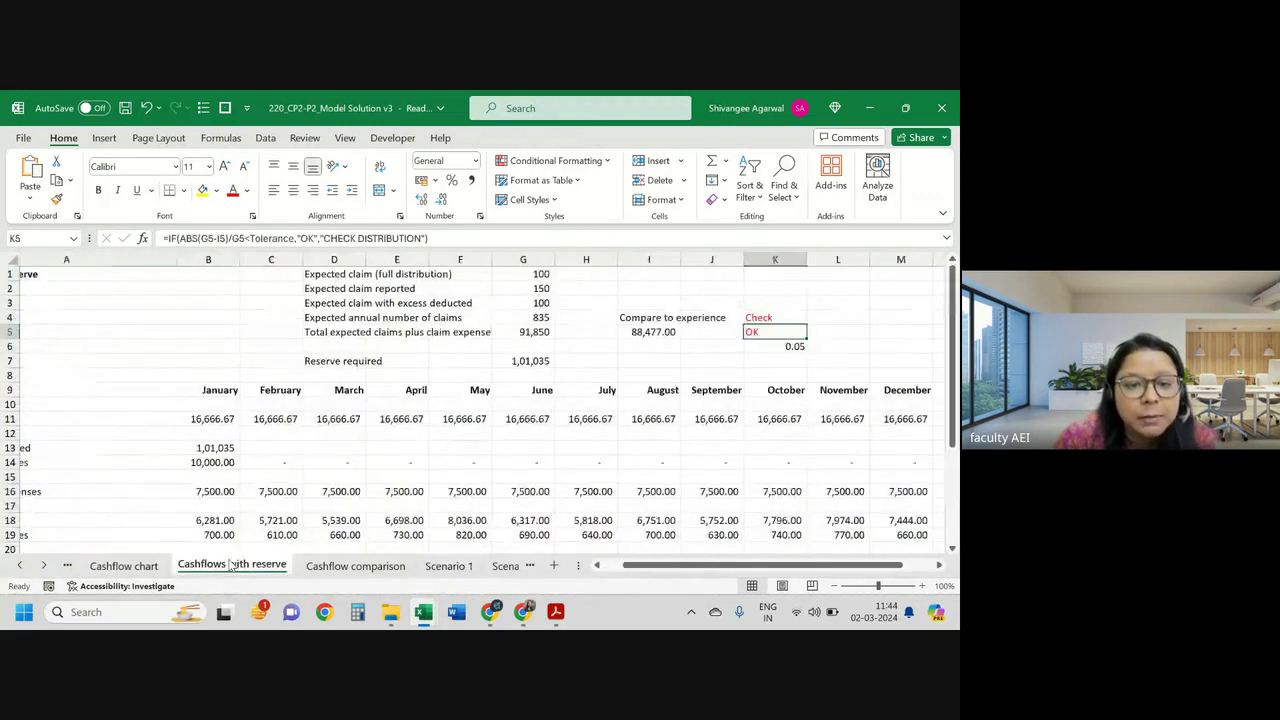
{"action": "scroll", "coordinate": [425, 455], "scroll_direction": "down", "scroll_amount": 2}
{"action": "scroll", "coordinate": [425, 455], "scroll_direction": "left", "scroll_amount": 2}
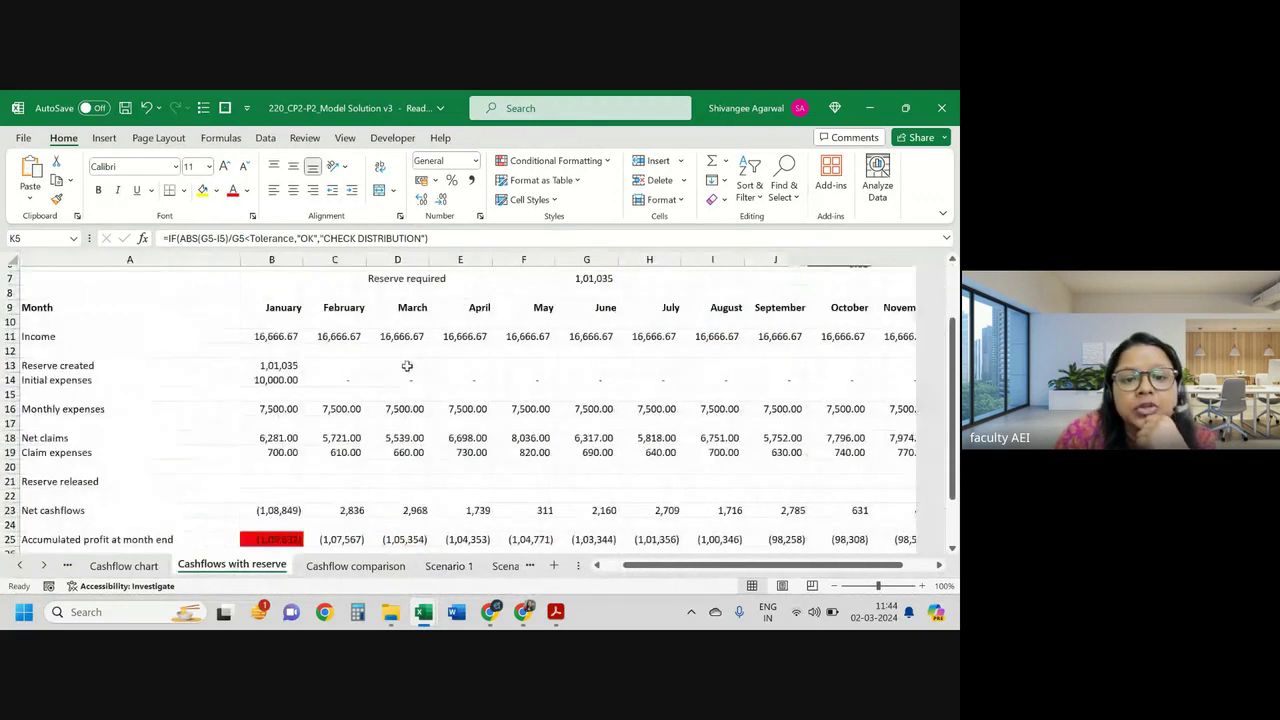
{"action": "left_click", "coordinate": [281, 368]}
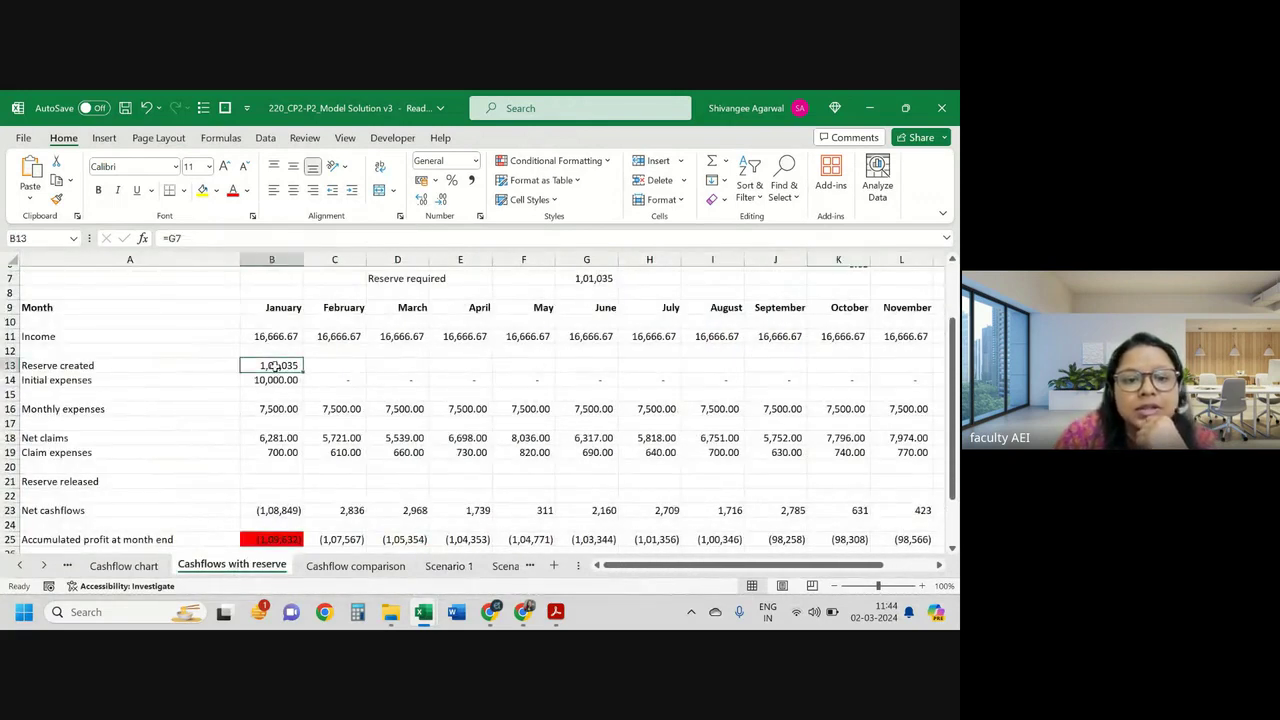
{"action": "scroll", "coordinate": [400, 388], "scroll_direction": "down", "scroll_amount": 1}
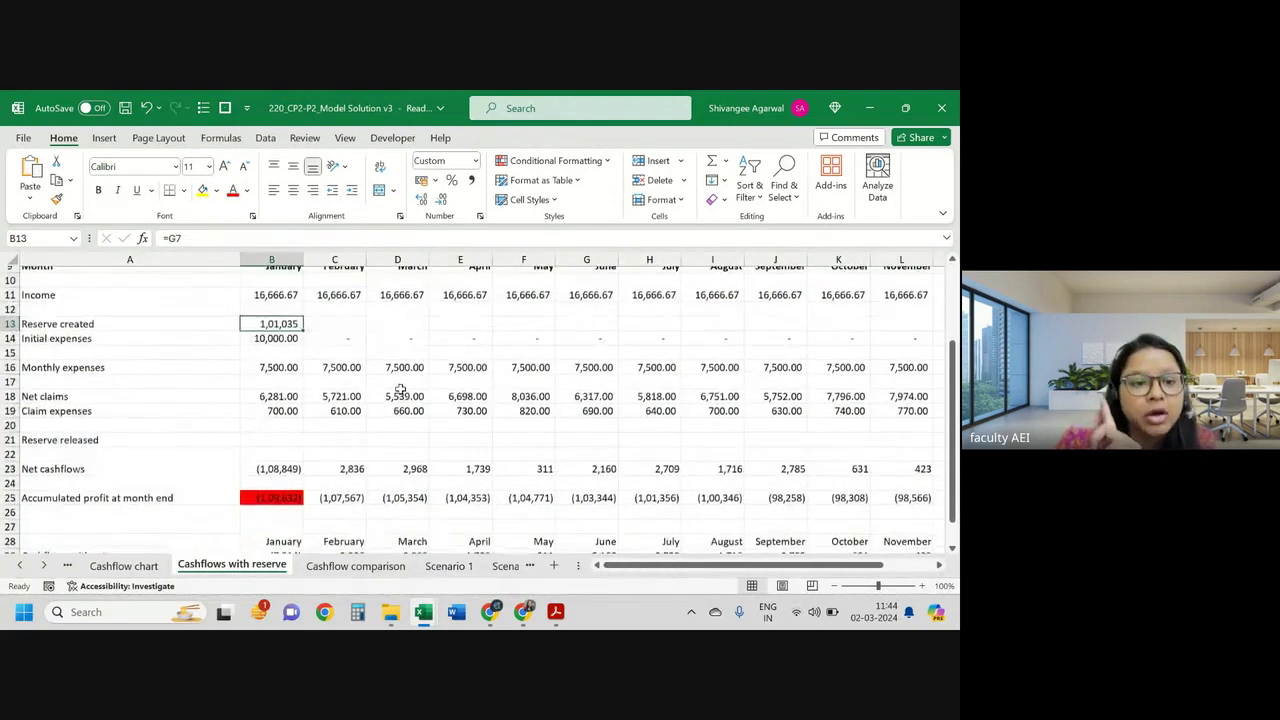
{"action": "double_click", "coordinate": [258, 469]}
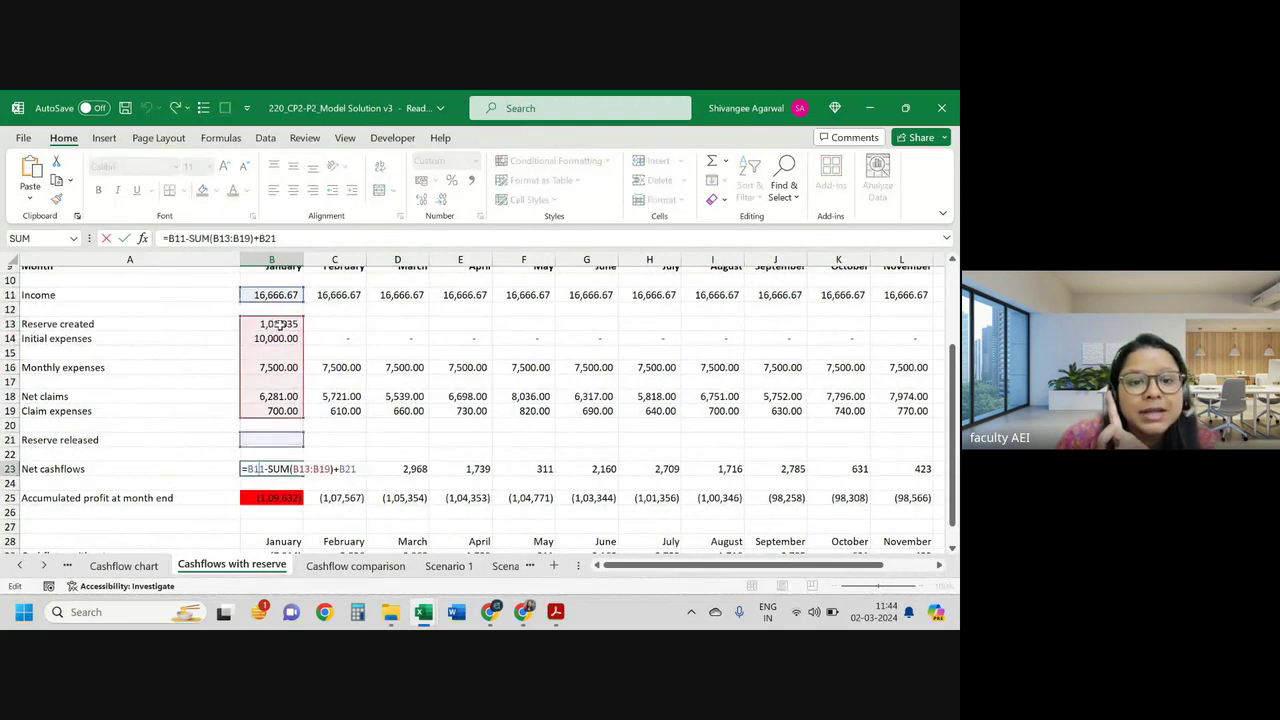
{"action": "left_click", "coordinate": [291, 439]}
{"action": "scroll", "coordinate": [291, 439], "scroll_direction": "right", "scroll_amount": 5}
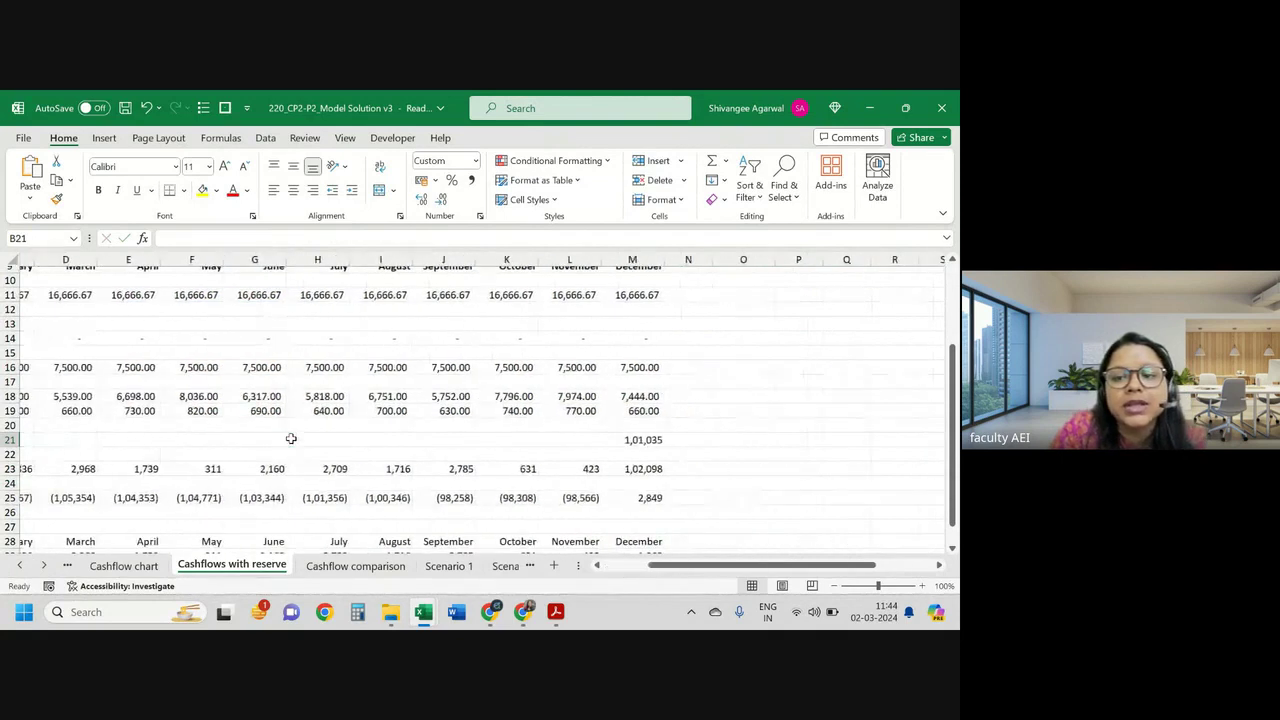
{"action": "left_click", "coordinate": [648, 439]}
{"action": "double_click", "coordinate": [647, 468]}
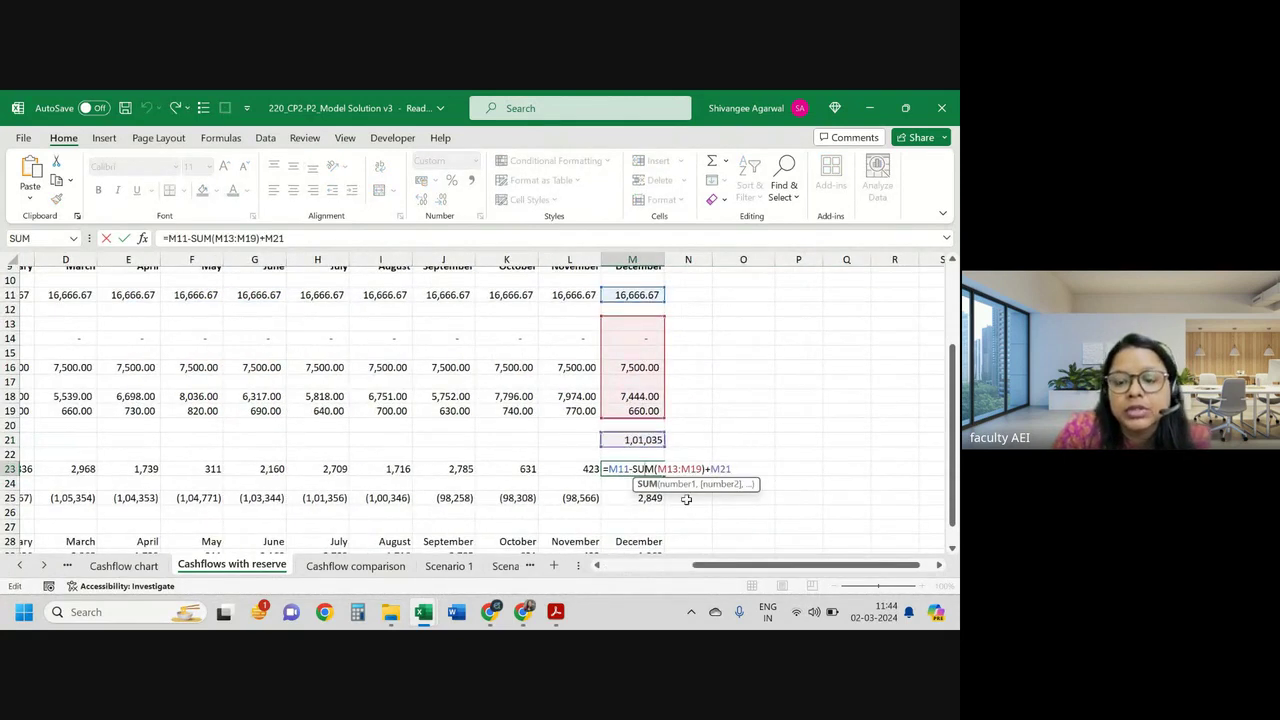
{"action": "key", "text": "Return"}
{"action": "scroll", "coordinate": [601, 511], "scroll_direction": "left", "scroll_amount": 5}
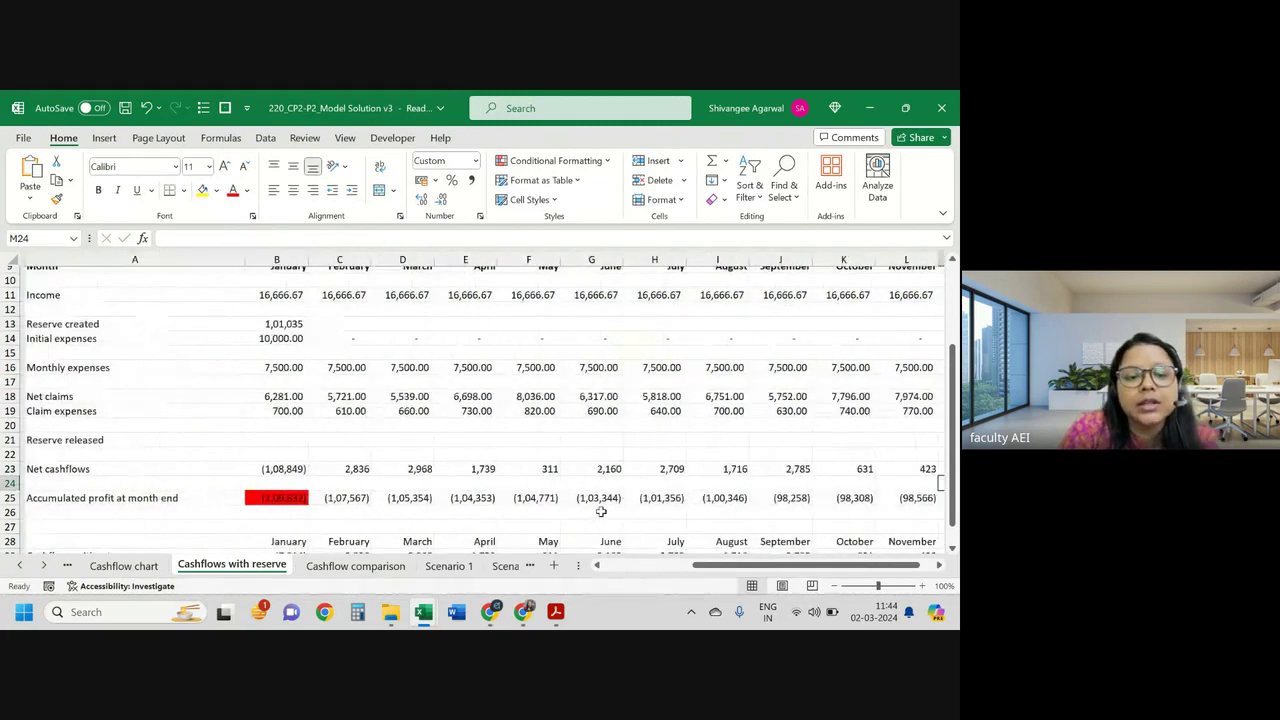
Step: Check the January and December accumulated profit formulas, then switch to the Scenario 1 sheet
{"action": "double_click", "coordinate": [272, 497]}
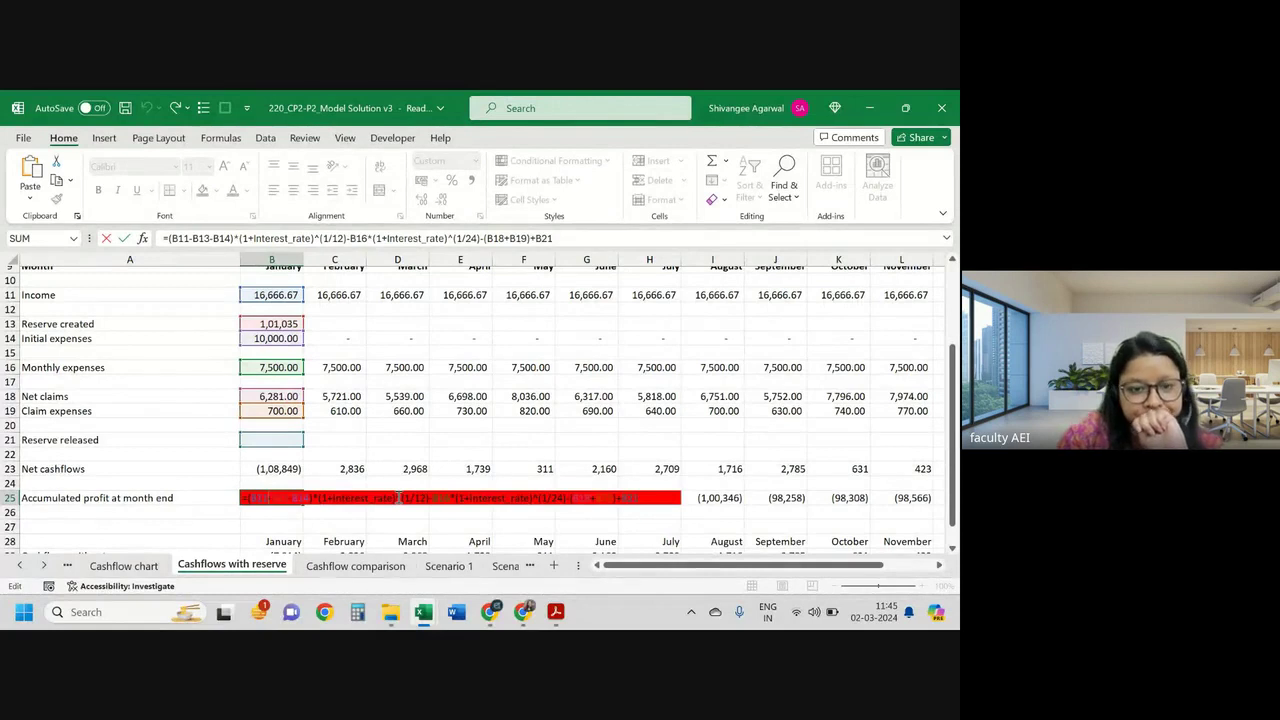
{"action": "key", "text": "Return"}
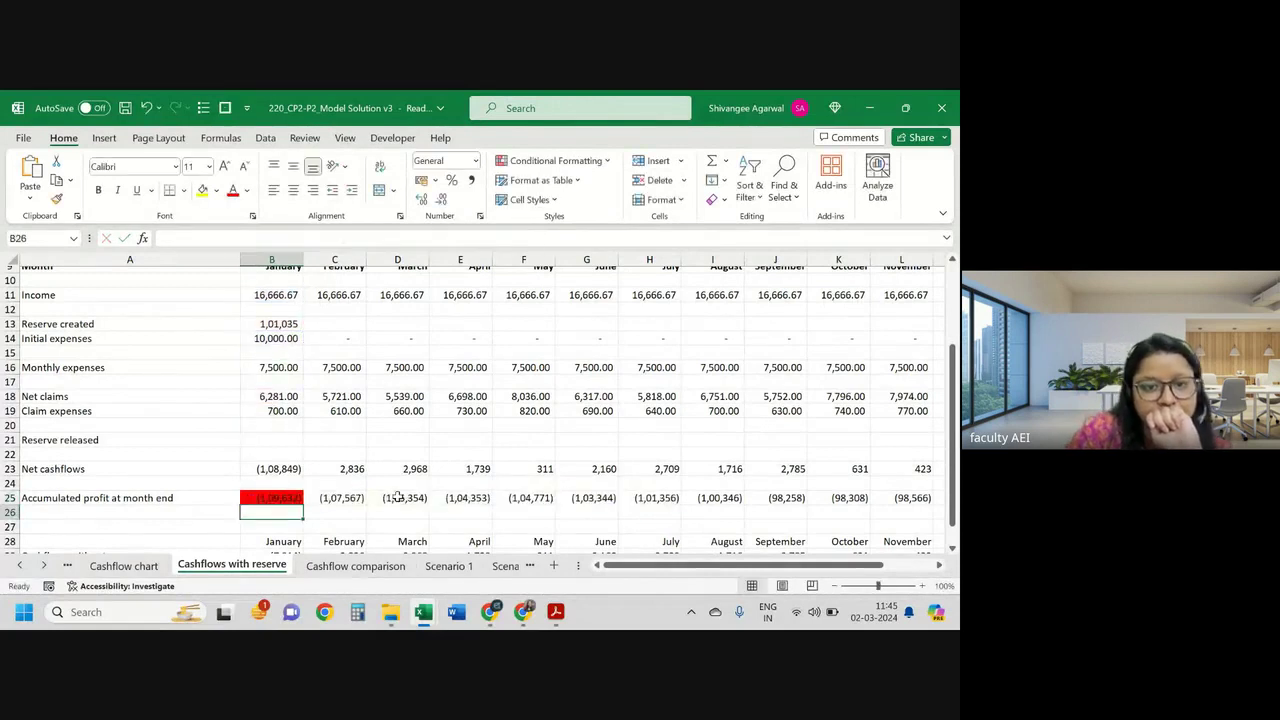
{"action": "double_click", "coordinate": [267, 497]}
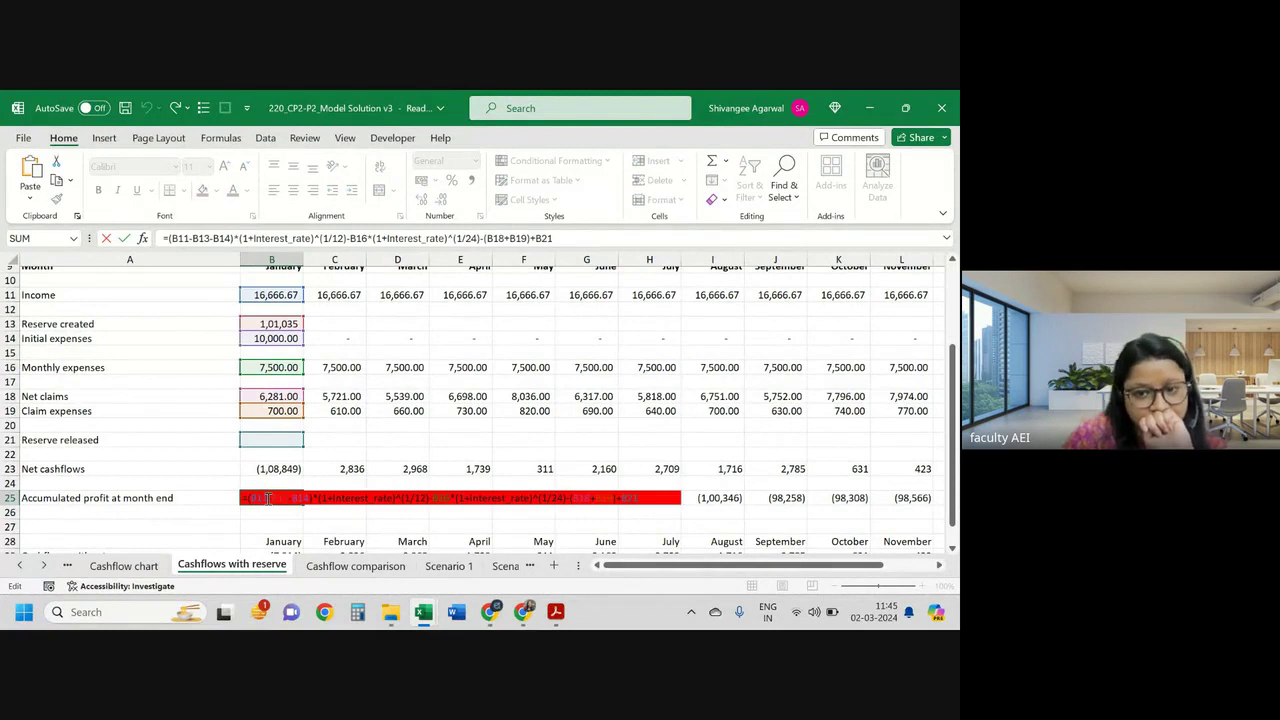
{"action": "key", "text": "Return"}
{"action": "scroll", "coordinate": [270, 495], "scroll_direction": "down", "scroll_amount": 2}
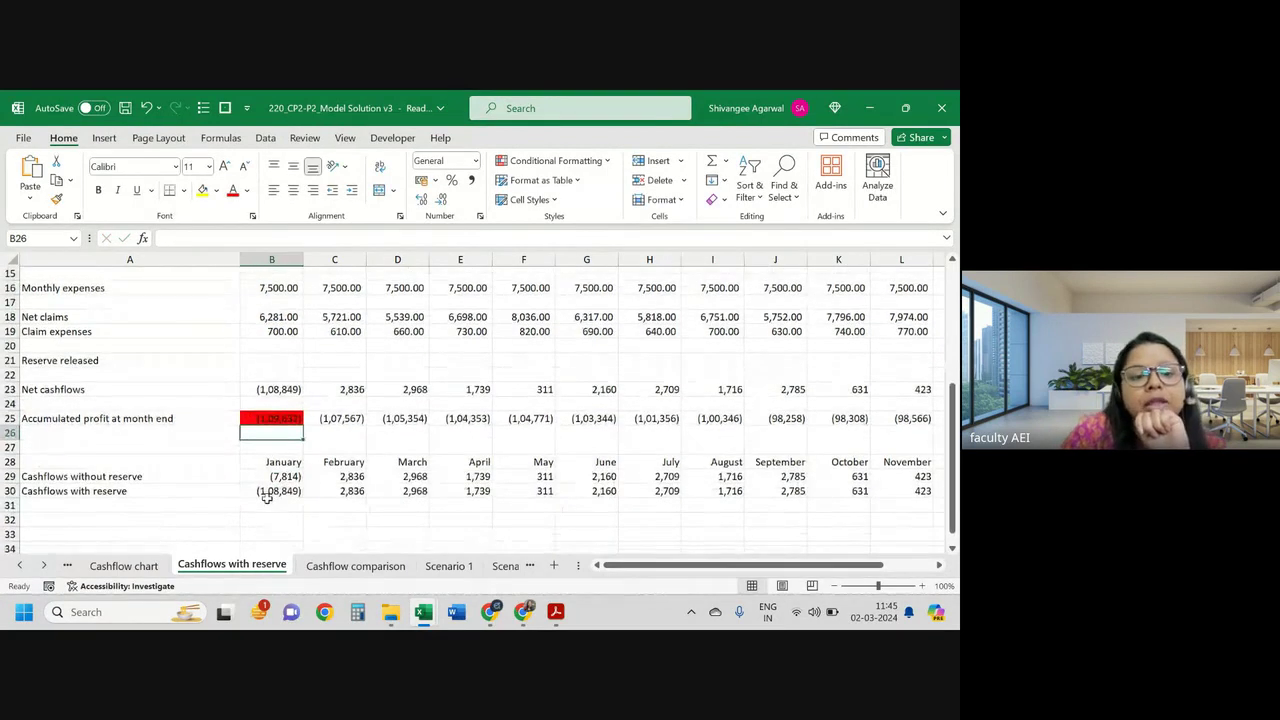
{"action": "scroll", "coordinate": [450, 435], "scroll_direction": "right", "scroll_amount": 2}
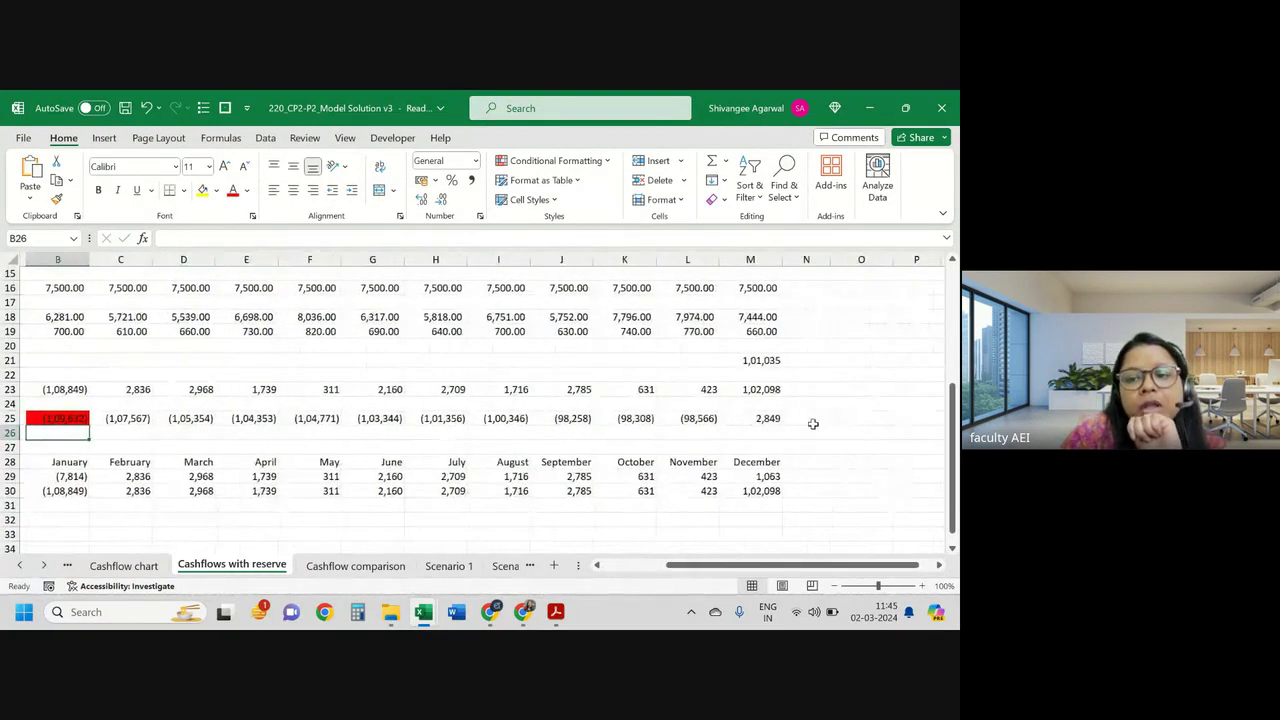
{"action": "left_click", "coordinate": [755, 418]}
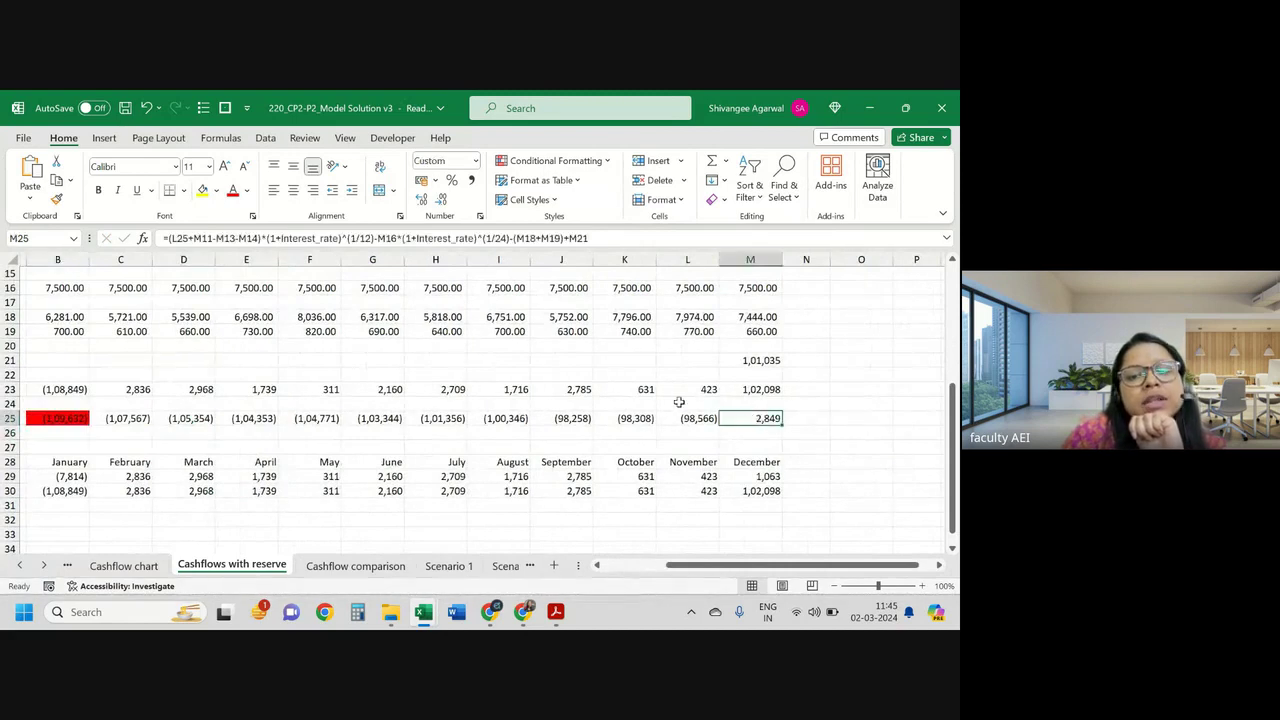
{"action": "scroll", "coordinate": [679, 401], "scroll_direction": "left", "scroll_amount": 2}
{"action": "scroll", "coordinate": [679, 401], "scroll_direction": "left", "scroll_amount": 2}
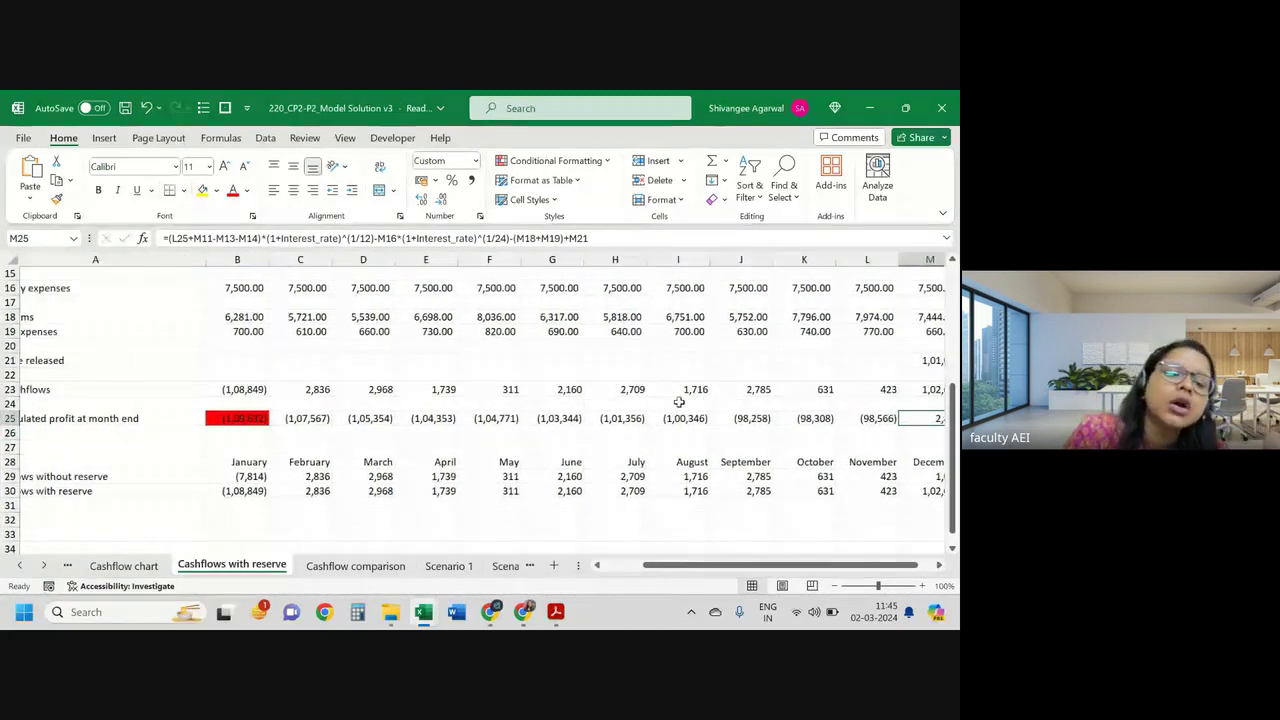
{"action": "scroll", "coordinate": [679, 401], "scroll_direction": "right", "scroll_amount": 2}
{"action": "scroll", "coordinate": [679, 401], "scroll_direction": "right", "scroll_amount": 1}
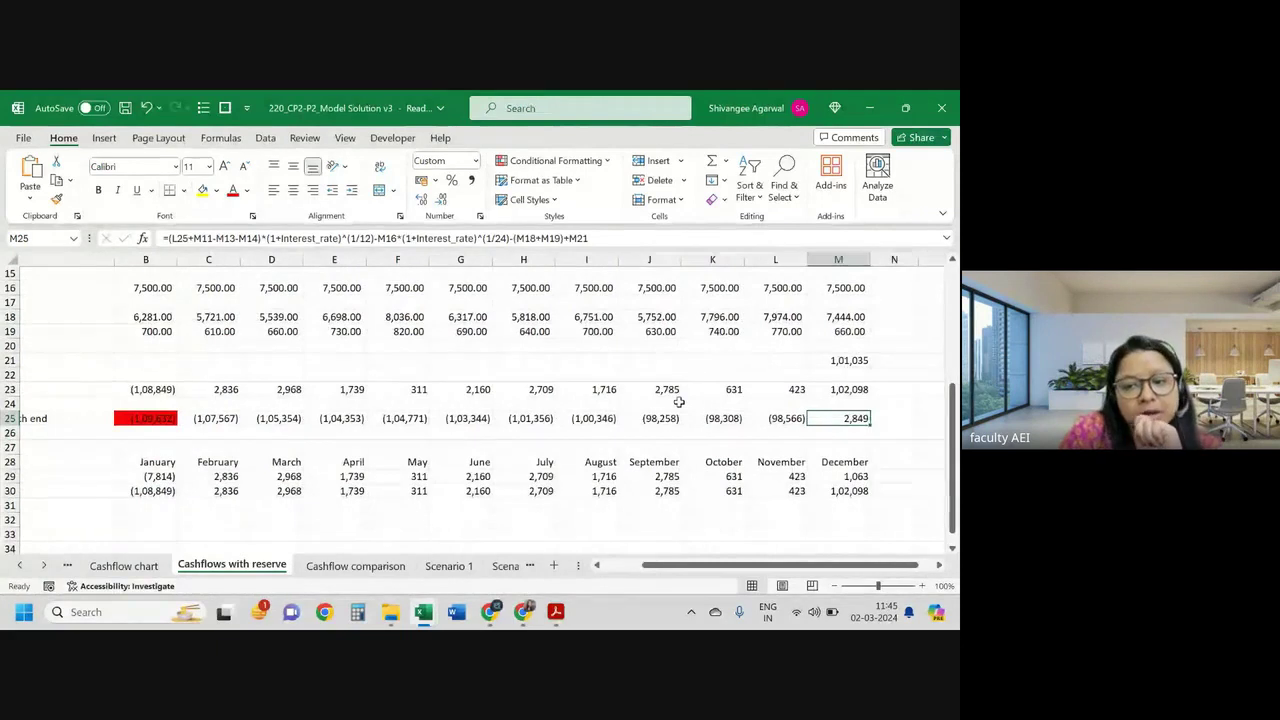
{"action": "scroll", "coordinate": [752, 410], "scroll_direction": "left", "scroll_amount": 3}
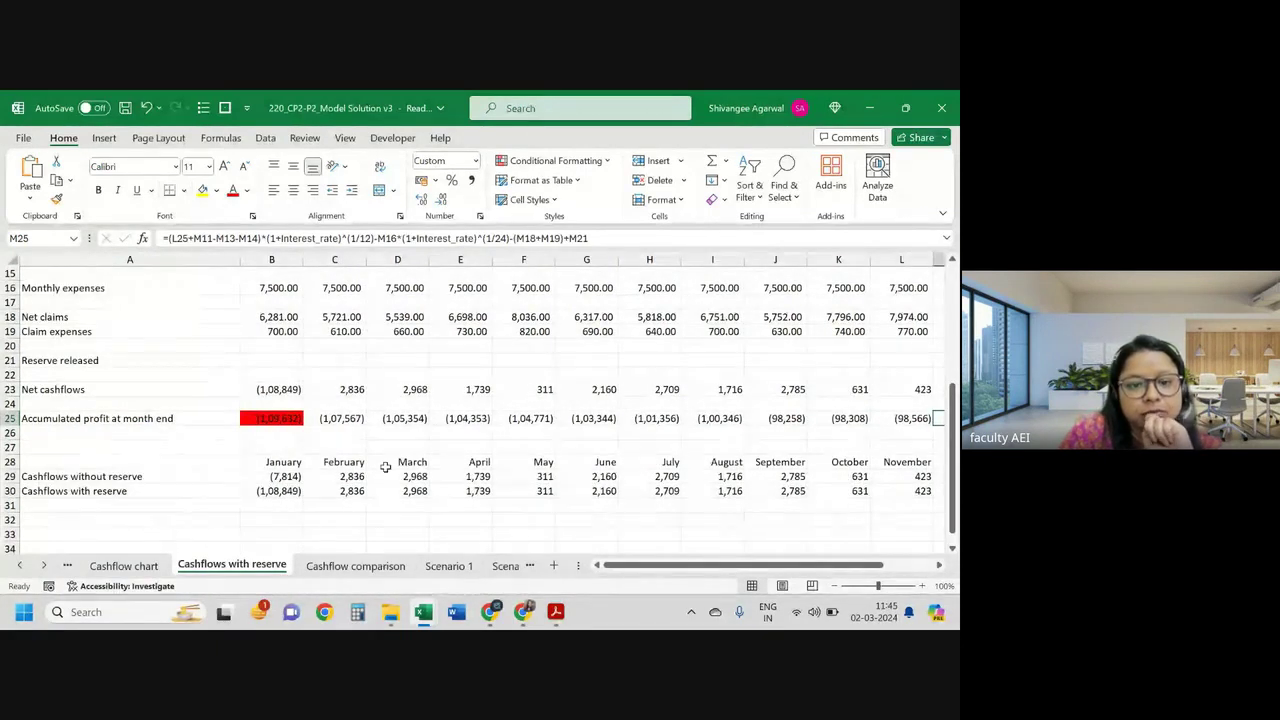
{"action": "left_click", "coordinate": [452, 568]}
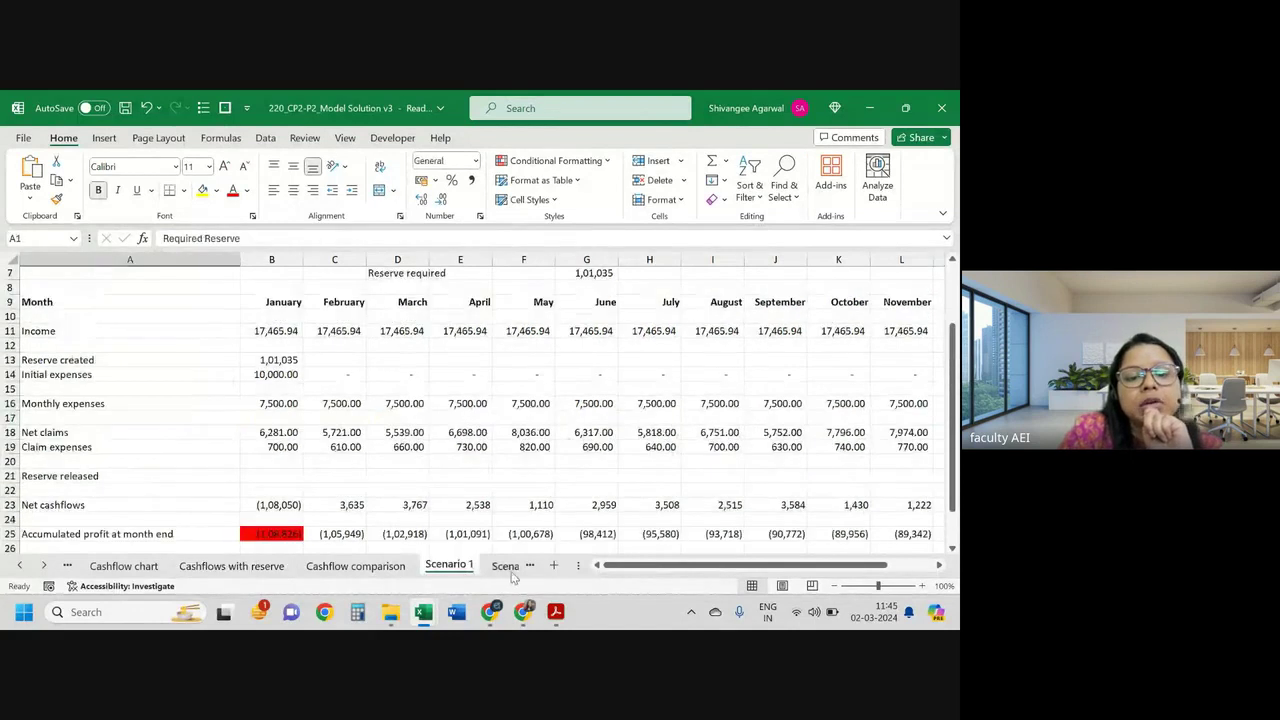
{"action": "scroll", "coordinate": [396, 369], "scroll_direction": "down", "scroll_amount": 1}
{"action": "scroll", "coordinate": [396, 369], "scroll_direction": "up", "scroll_amount": 1}
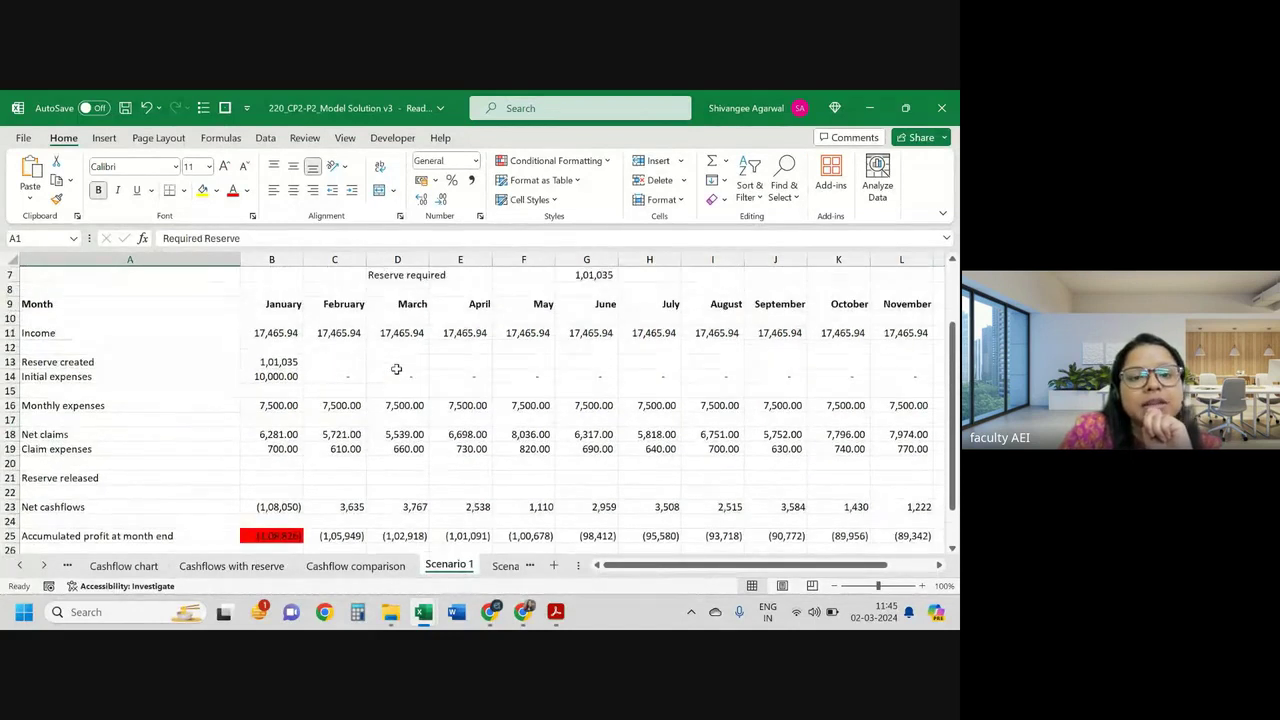
{"action": "scroll", "coordinate": [396, 369], "scroll_direction": "up", "scroll_amount": 1}
{"action": "scroll", "coordinate": [410, 332], "scroll_direction": "up", "scroll_amount": 2}
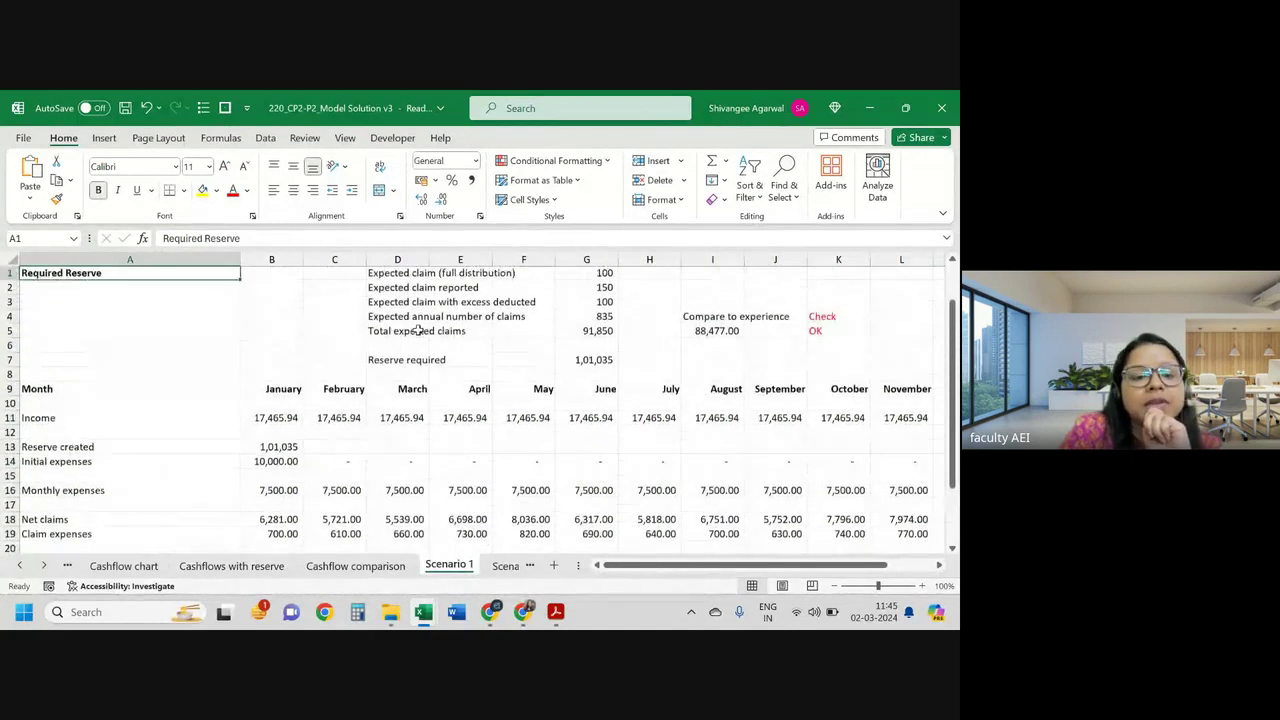
{"action": "left_click", "coordinate": [19, 565]}
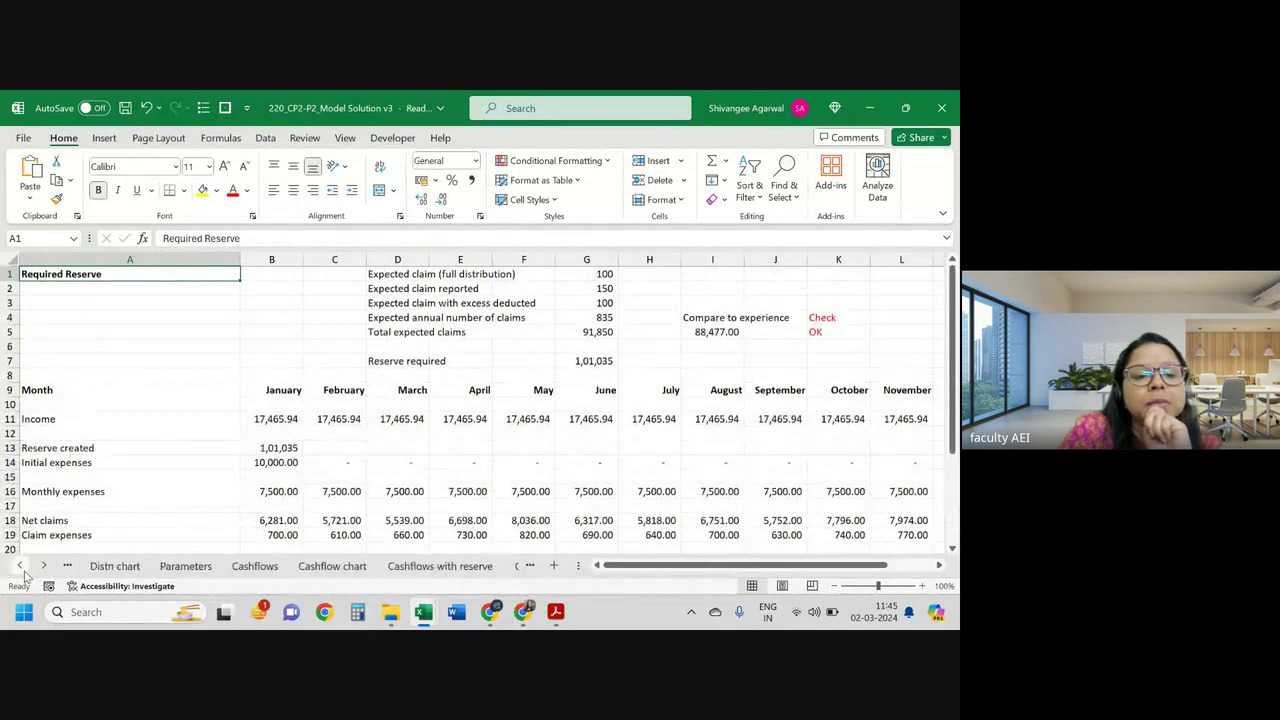
{"action": "left_click", "coordinate": [180, 568]}
{"action": "scroll", "coordinate": [300, 500], "scroll_direction": "down", "scroll_amount": 2}
{"action": "scroll", "coordinate": [314, 480], "scroll_direction": "down", "scroll_amount": 1}
{"action": "scroll", "coordinate": [314, 480], "scroll_direction": "down", "scroll_amount": 1}
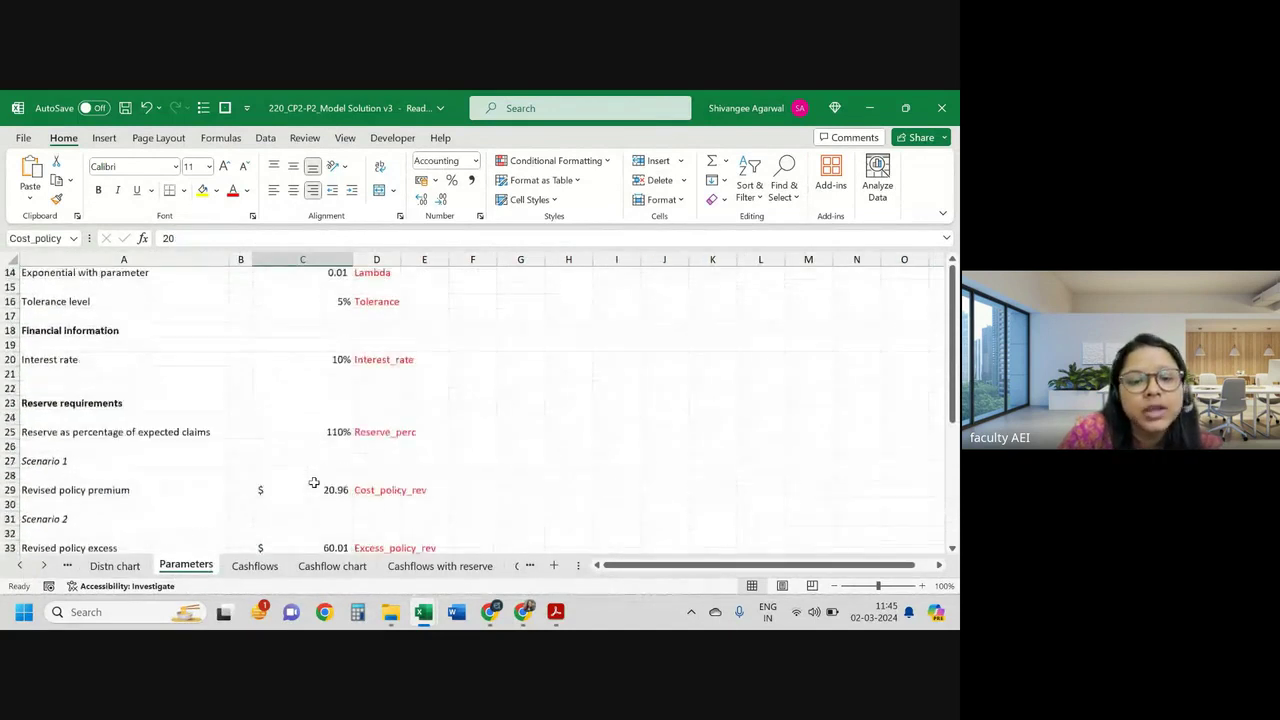
{"action": "scroll", "coordinate": [314, 483], "scroll_direction": "down", "scroll_amount": 2}
{"action": "left_click", "coordinate": [324, 420]}
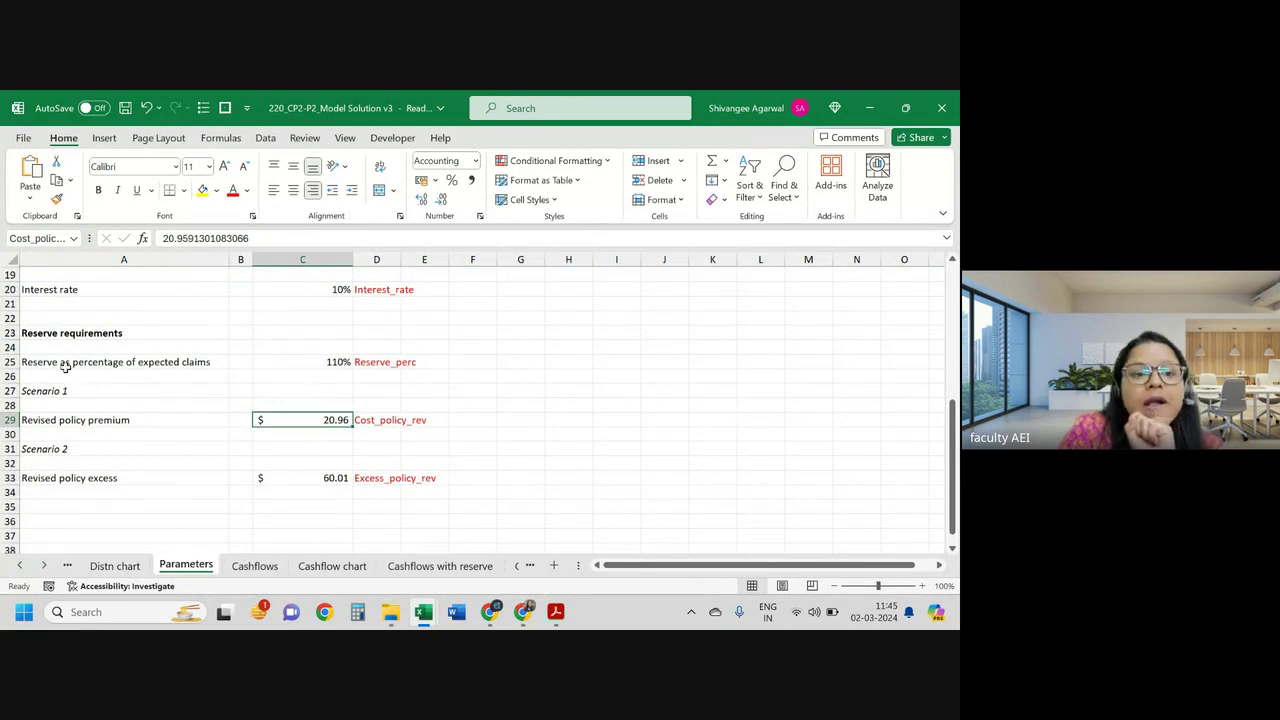
{"action": "left_click_drag", "start_coordinate": [64, 367], "coordinate": [520, 289]}
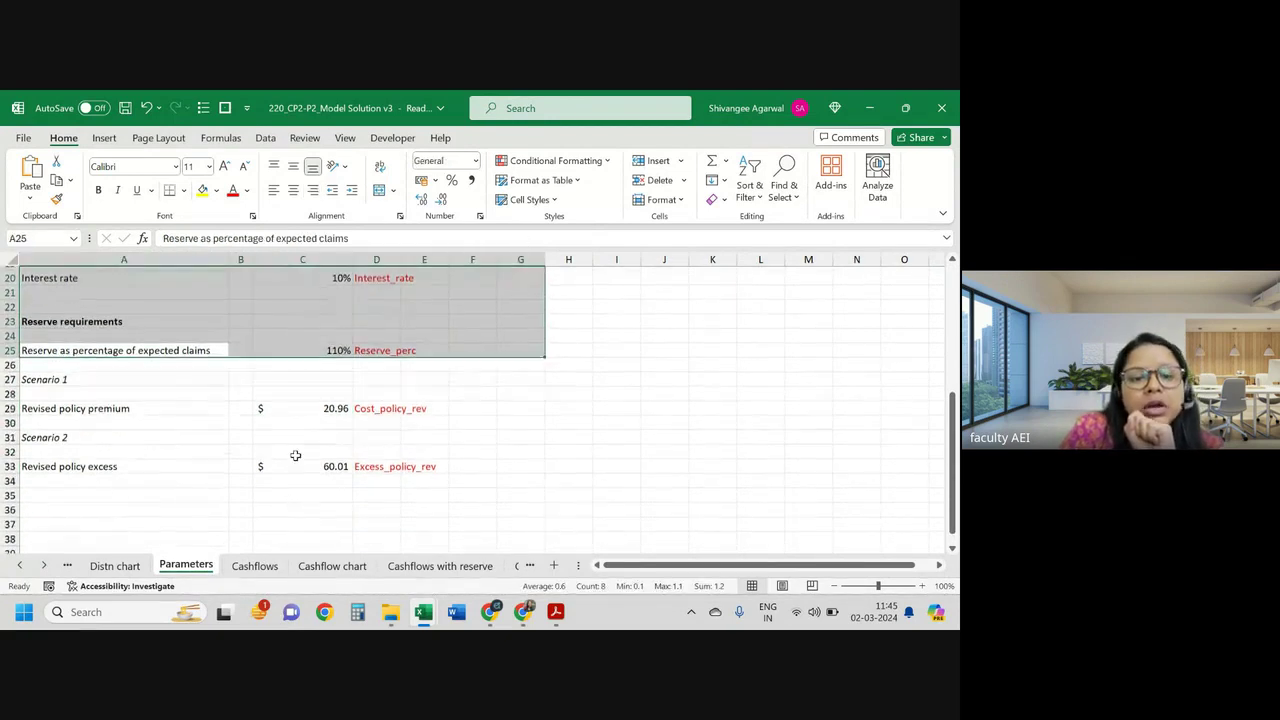
{"action": "left_click_drag", "start_coordinate": [88, 393], "coordinate": [390, 481]}
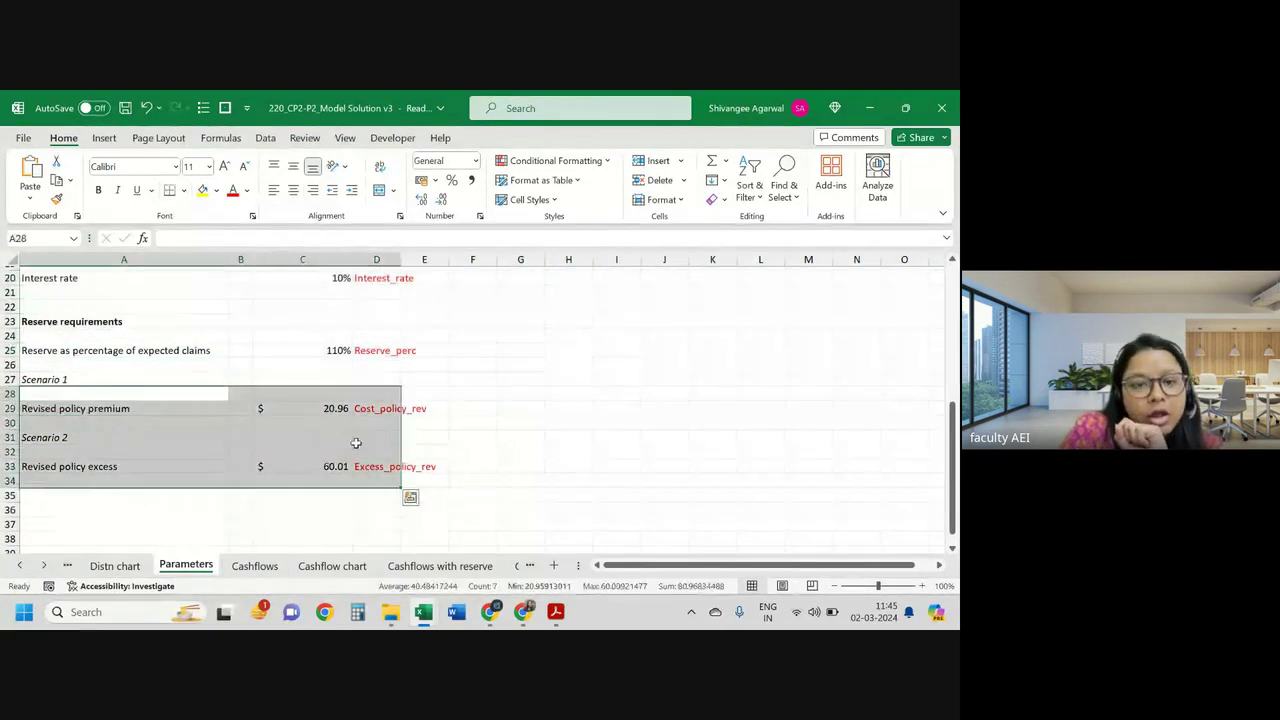
{"action": "left_click", "coordinate": [332, 409]}
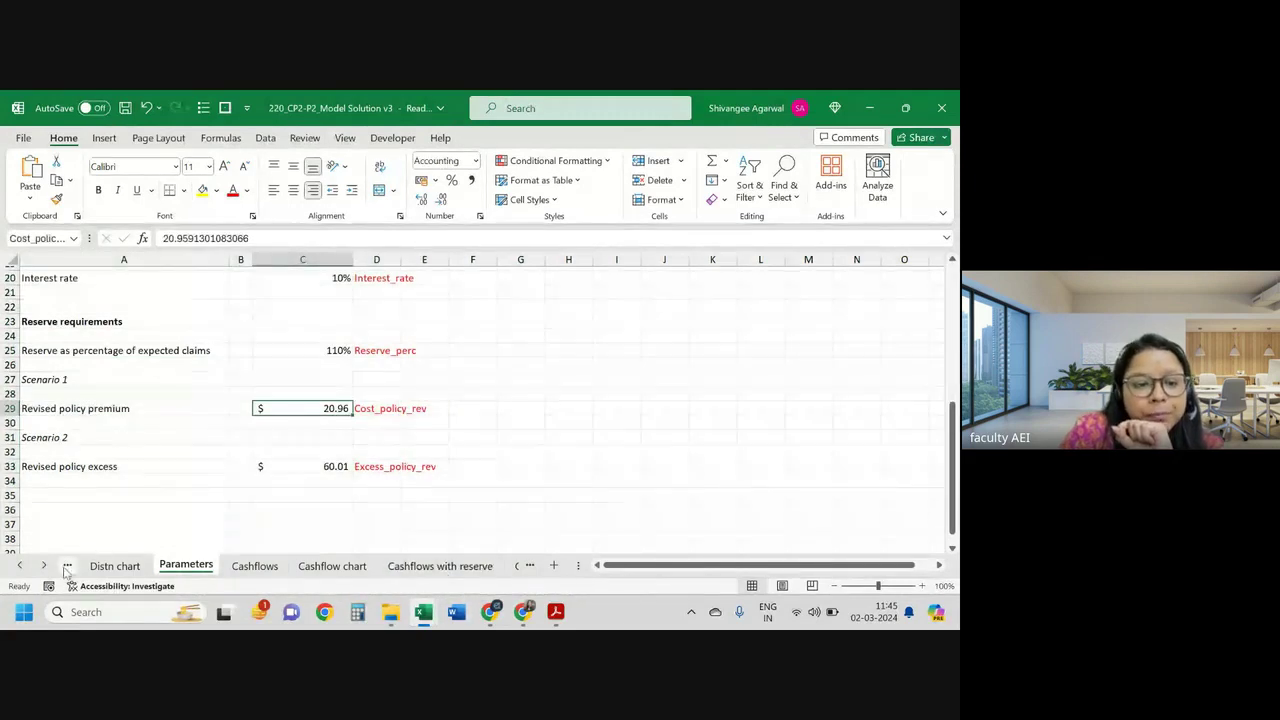
{"action": "scroll", "coordinate": [66, 570], "scroll_direction": "down", "scroll_amount": 1}
{"action": "scroll", "coordinate": [66, 570], "scroll_direction": "down", "scroll_amount": 2}
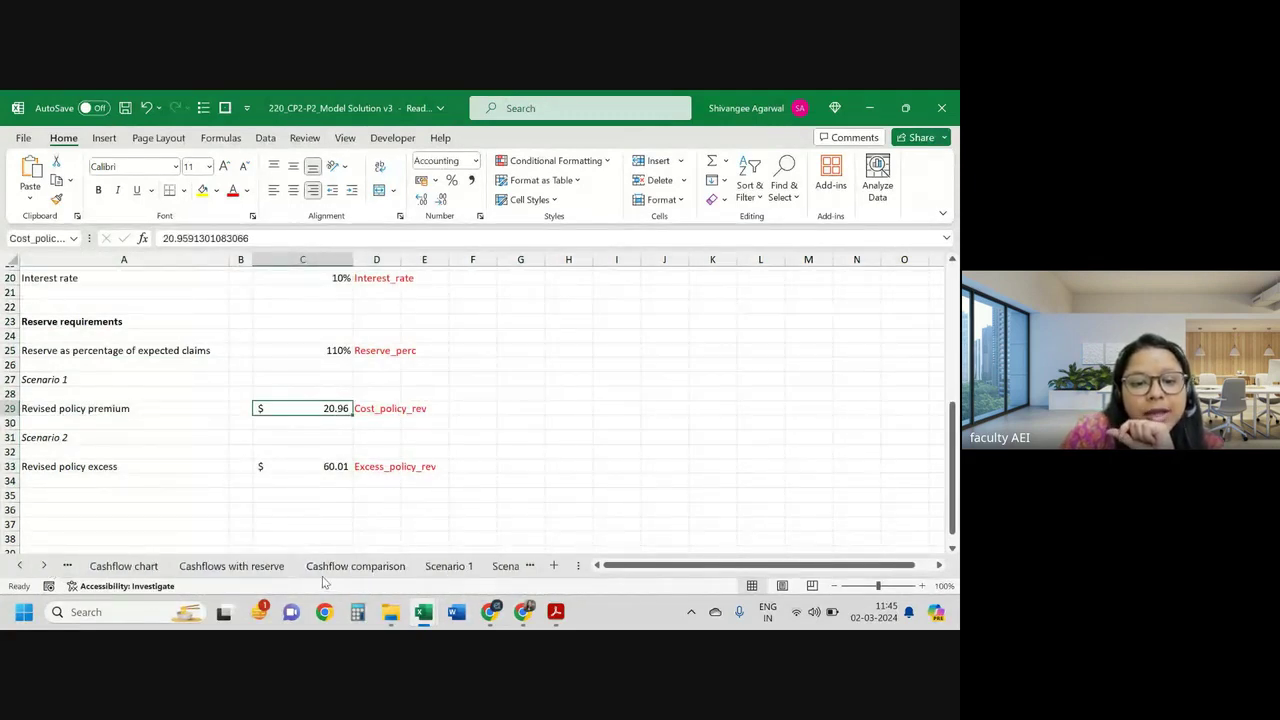
{"action": "left_click", "coordinate": [448, 566]}
Step: Inspect Scenario 1's January income B11, accumulated profit M25, required profit M27 and GOALSEEK OK check O27
{"action": "scroll", "coordinate": [466, 335], "scroll_direction": "down", "scroll_amount": 2}
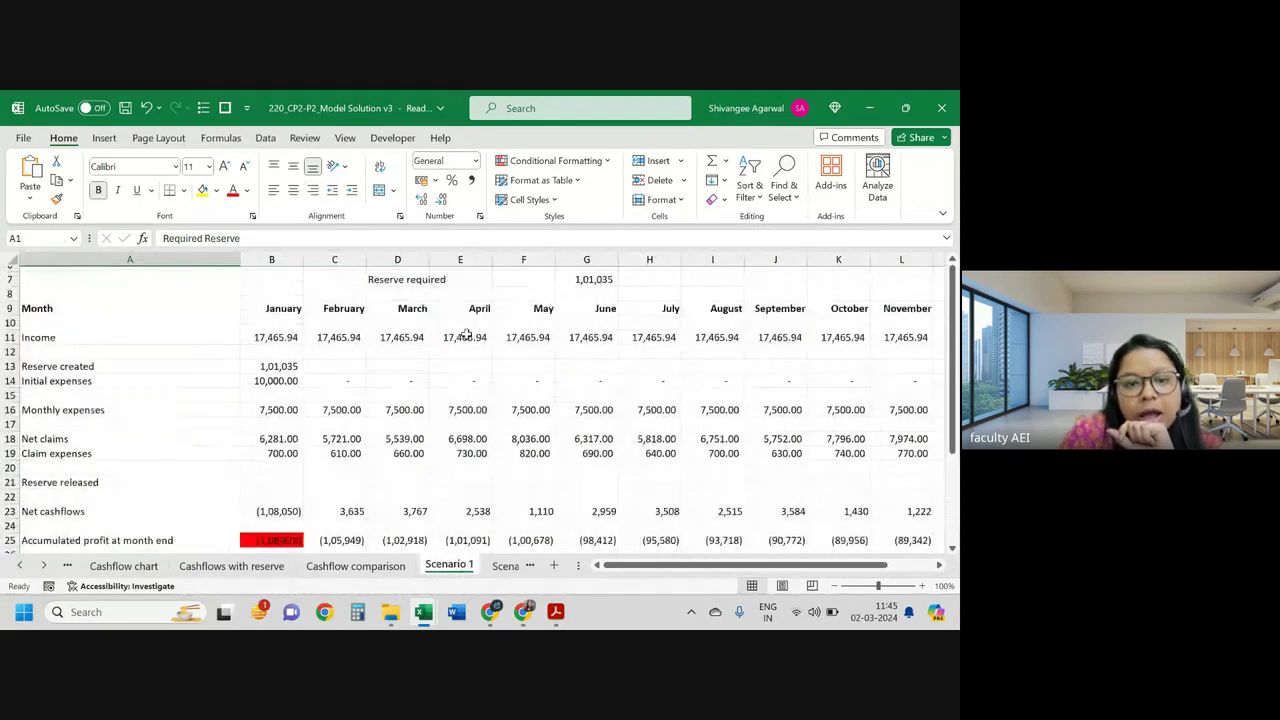
{"action": "left_click", "coordinate": [268, 337]}
{"action": "double_click", "coordinate": [268, 337]}
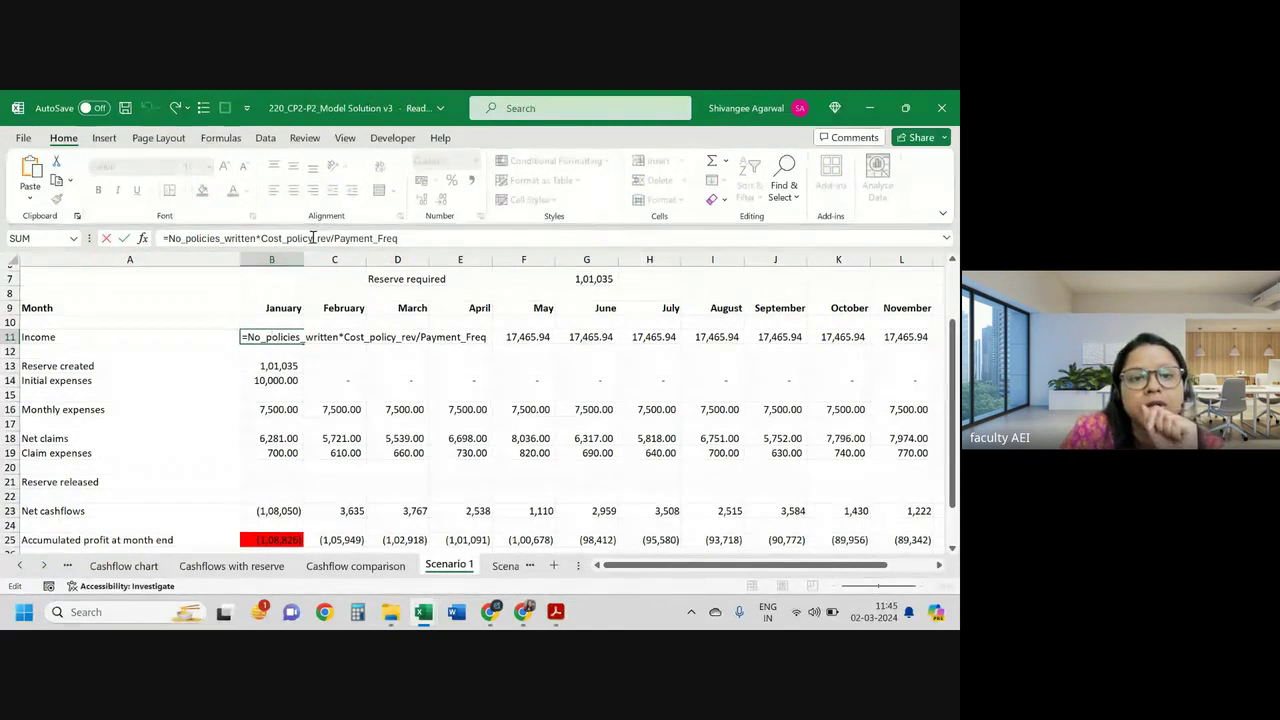
{"action": "key", "text": "Return"}
{"action": "scroll", "coordinate": [373, 345], "scroll_direction": "down", "scroll_amount": 3}
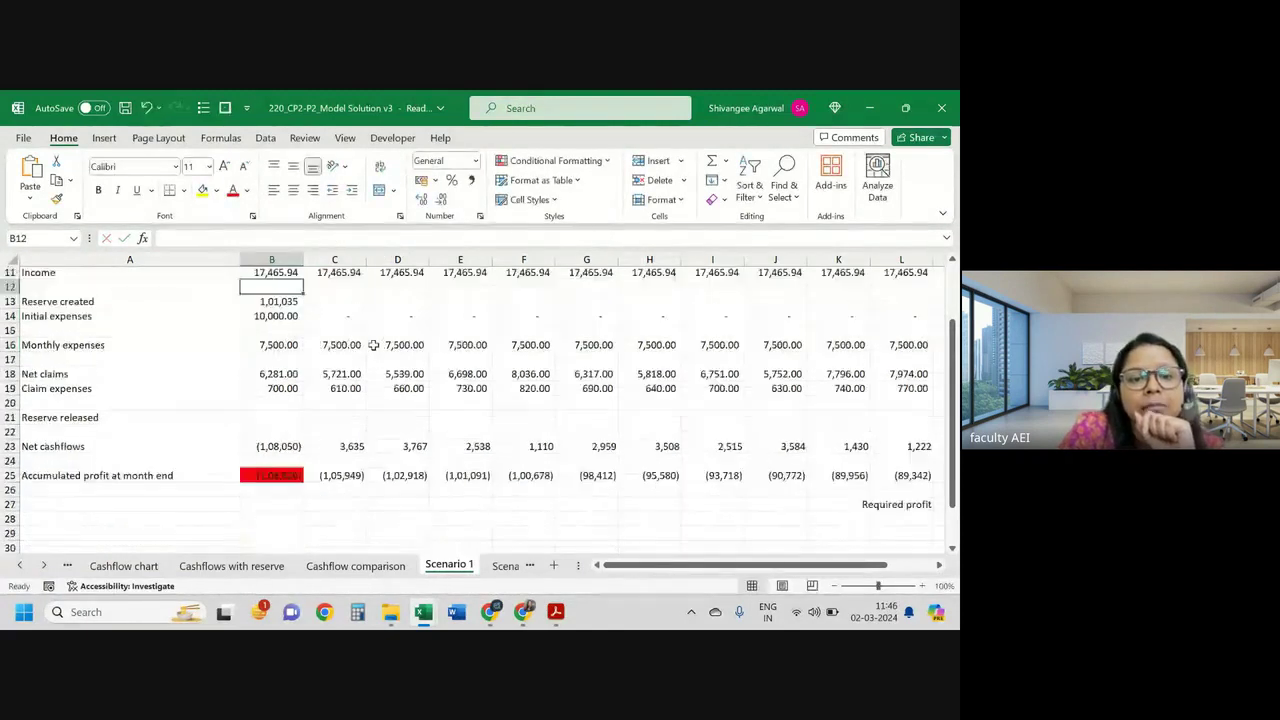
{"action": "scroll", "coordinate": [416, 367], "scroll_direction": "right", "scroll_amount": 3}
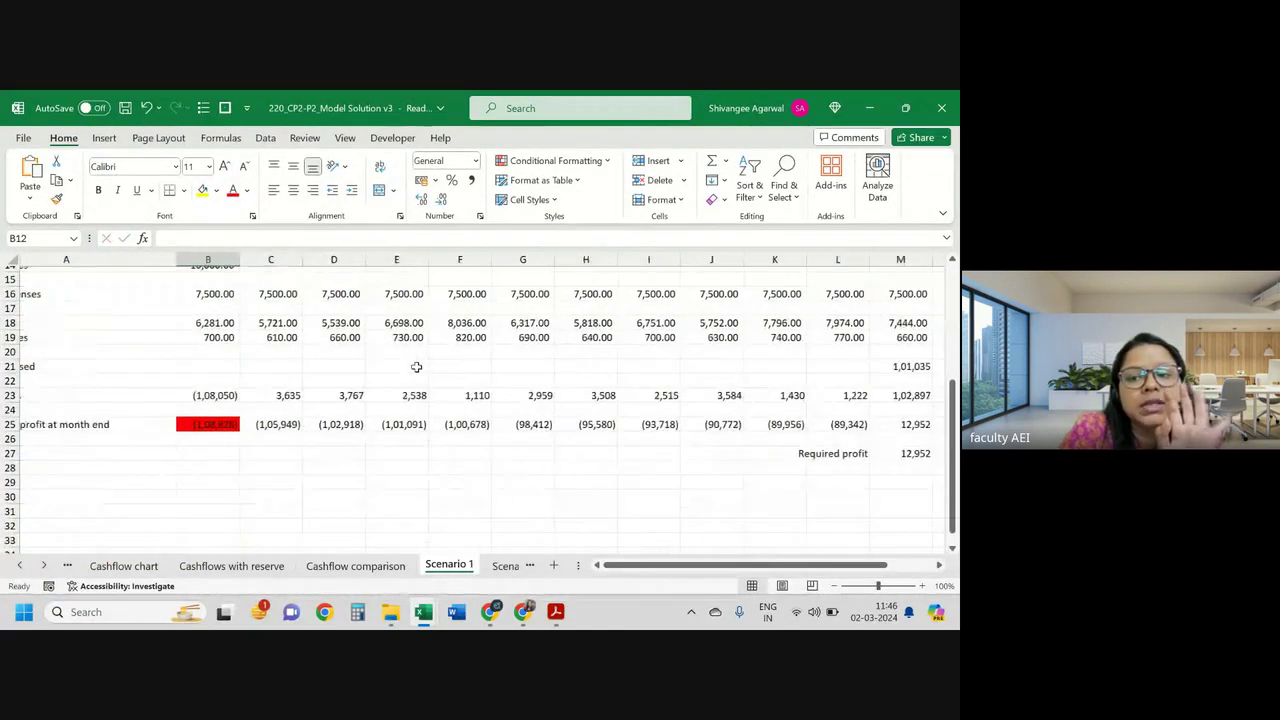
{"action": "scroll", "coordinate": [416, 367], "scroll_direction": "right", "scroll_amount": 1}
{"action": "left_click", "coordinate": [760, 424]}
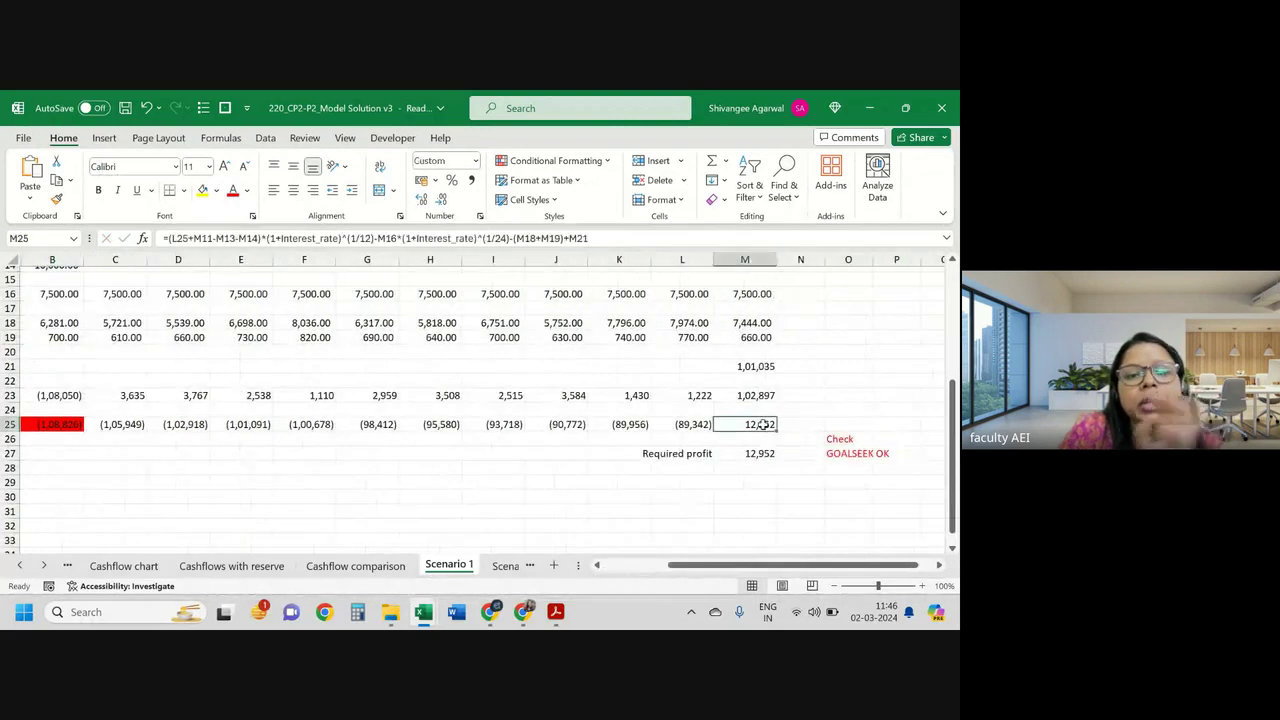
{"action": "left_click", "coordinate": [752, 459]}
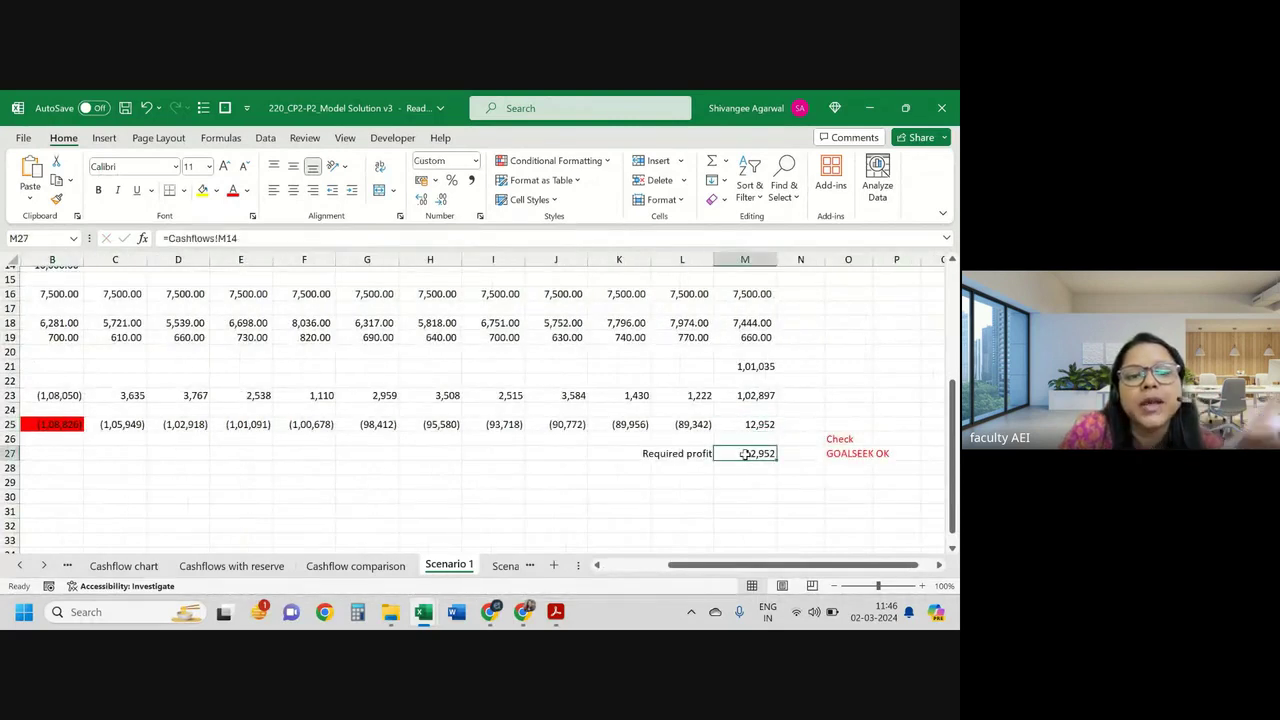
{"action": "left_click", "coordinate": [855, 453]}
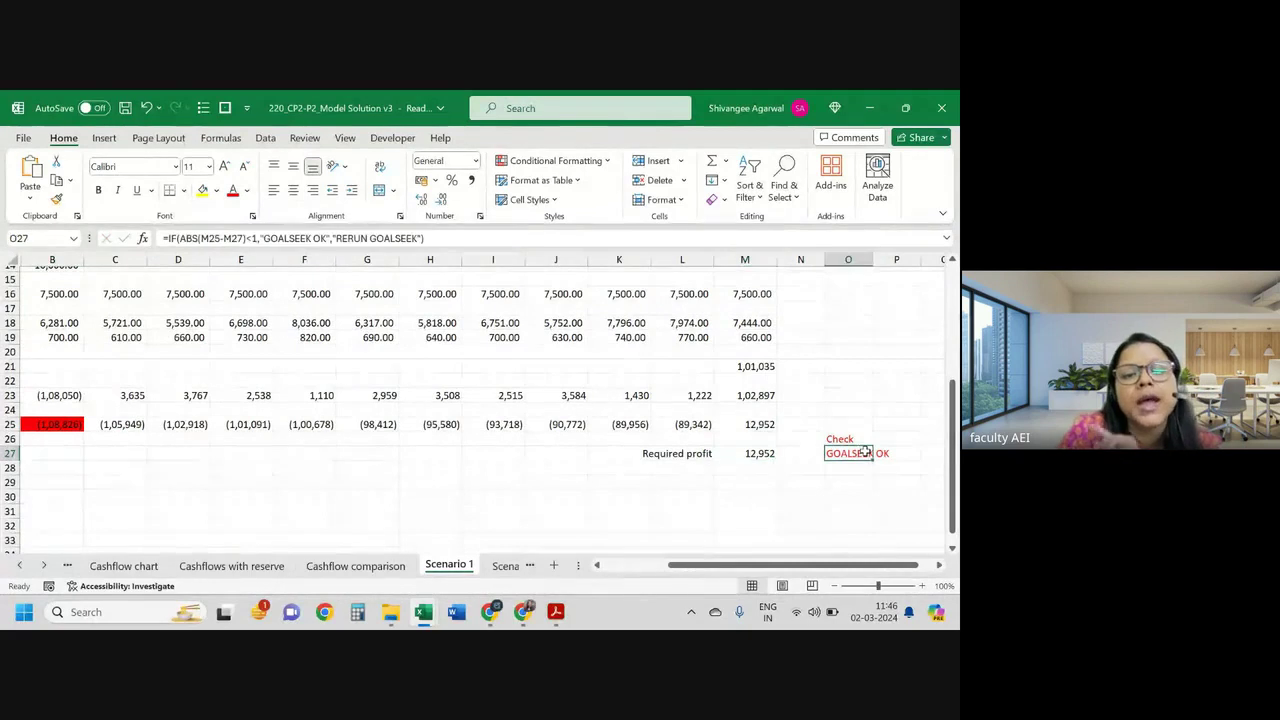
Step: Look over the expected claim figures in G2:G6, then switch to the Model-CP2 Paper 2 workbook
{"action": "scroll", "coordinate": [675, 453], "scroll_direction": "left", "scroll_amount": 2}
{"action": "scroll", "coordinate": [675, 453], "scroll_direction": "up", "scroll_amount": 2}
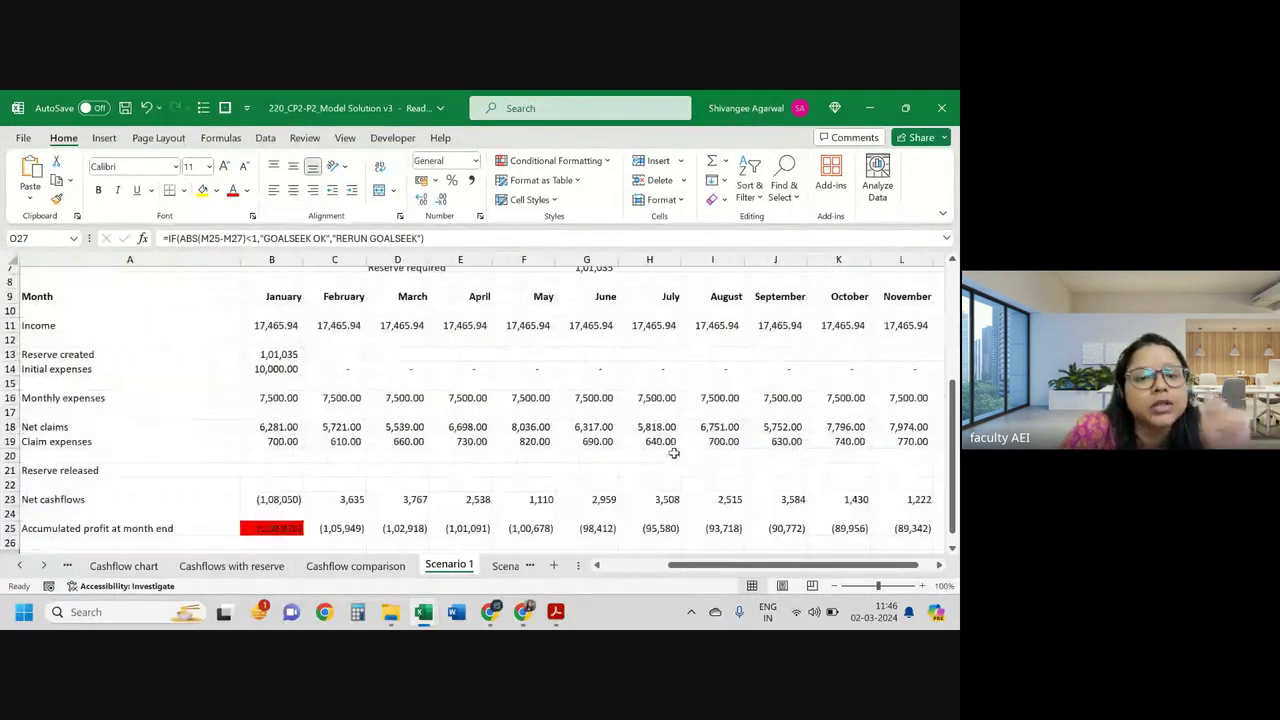
{"action": "scroll", "coordinate": [675, 453], "scroll_direction": "up", "scroll_amount": 3}
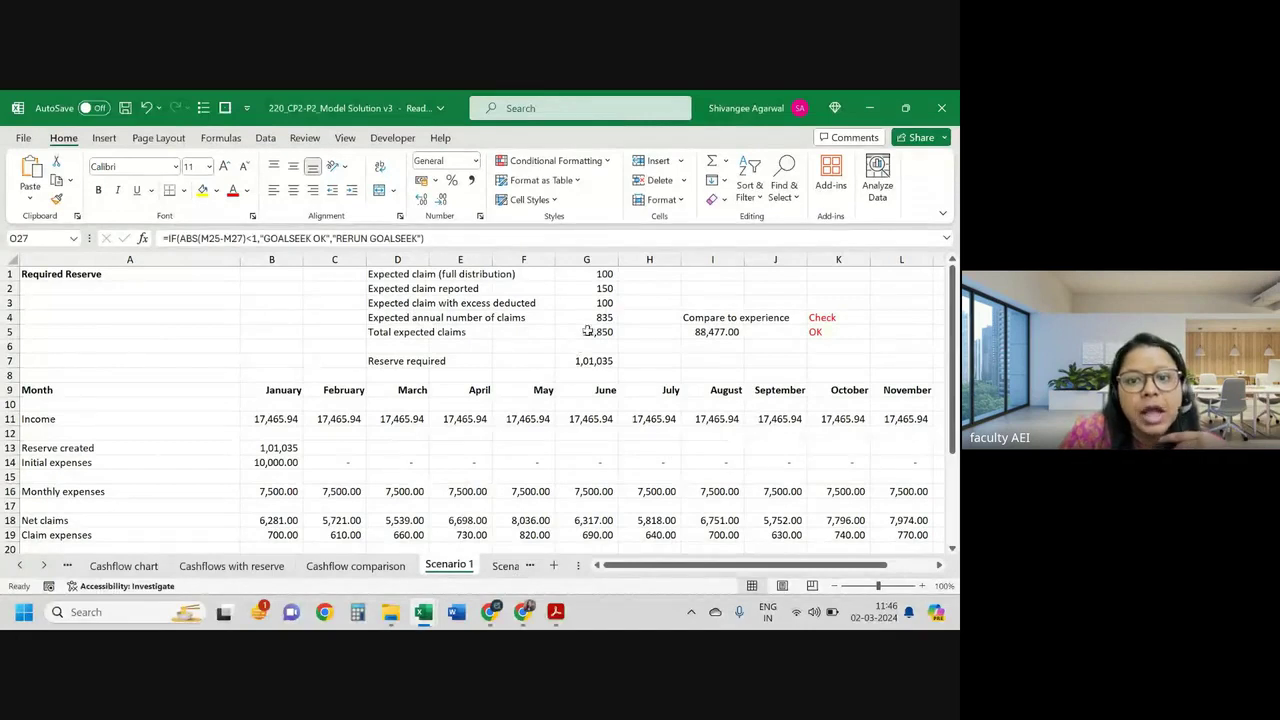
{"action": "left_click_drag", "start_coordinate": [607, 288], "coordinate": [610, 341]}
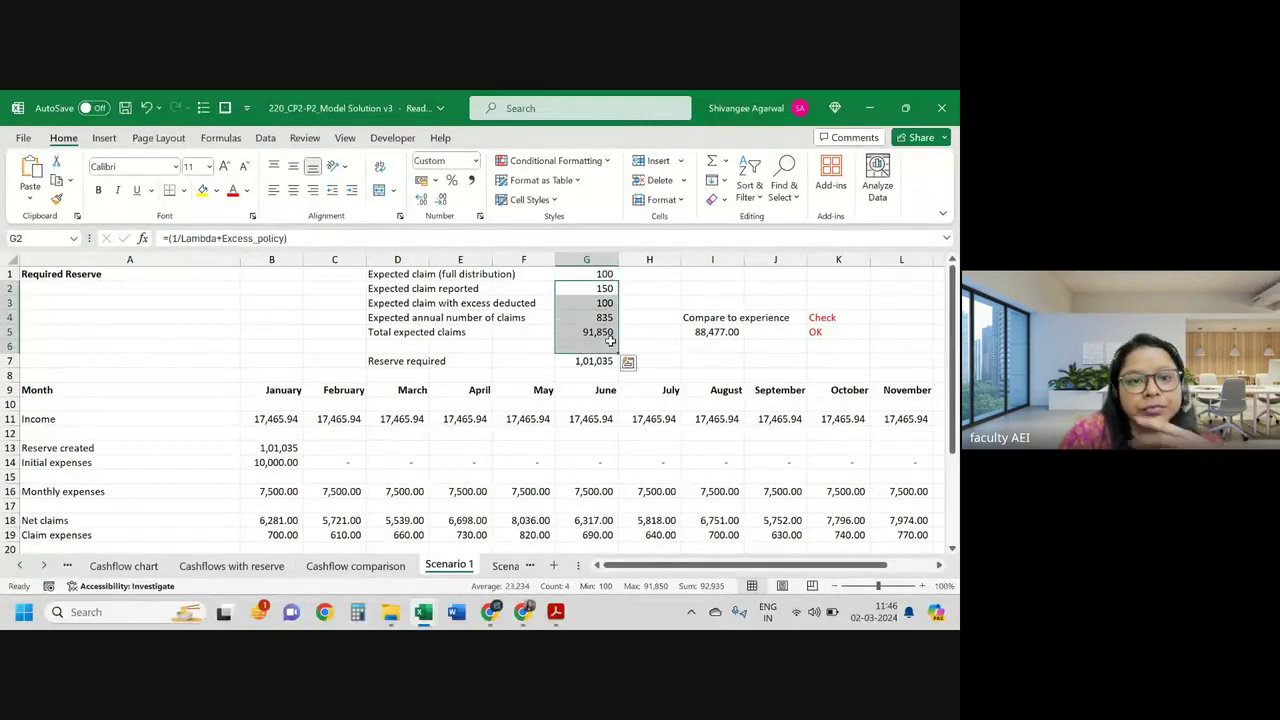
{"action": "left_click", "coordinate": [568, 404]}
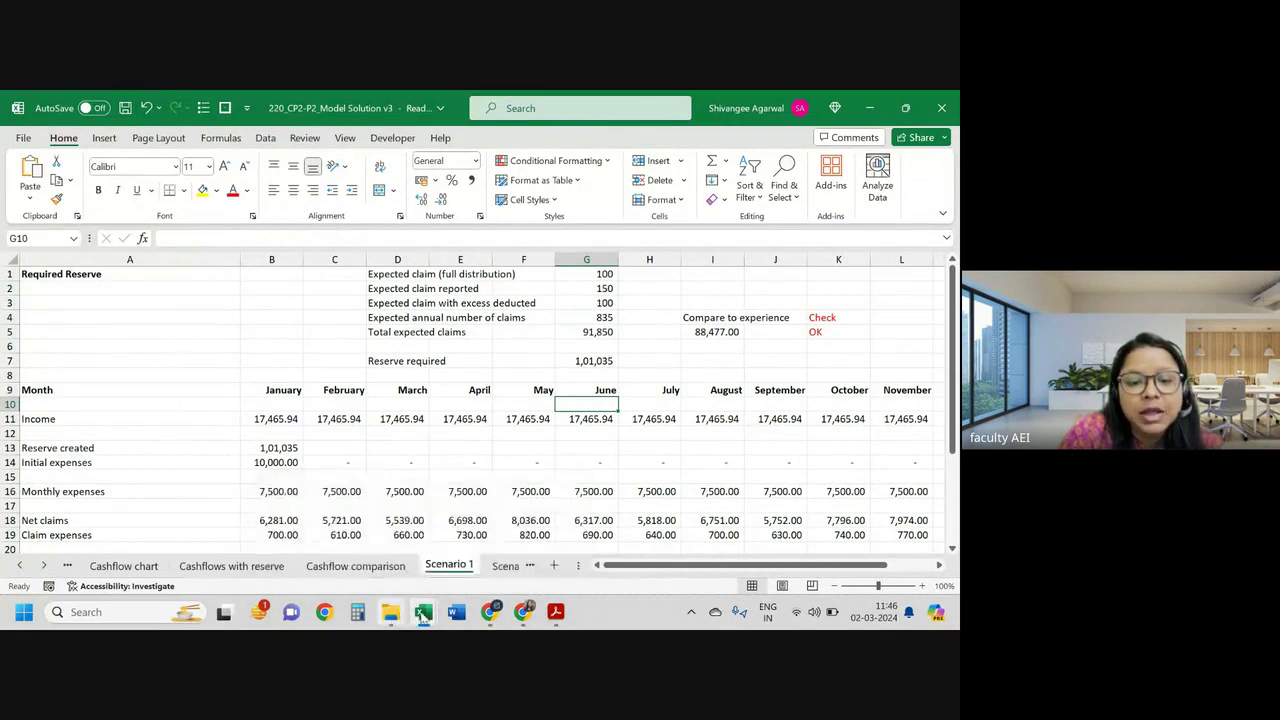
{"action": "mouse_move", "coordinate": [423, 612]}
{"action": "left_click", "coordinate": [355, 550]}
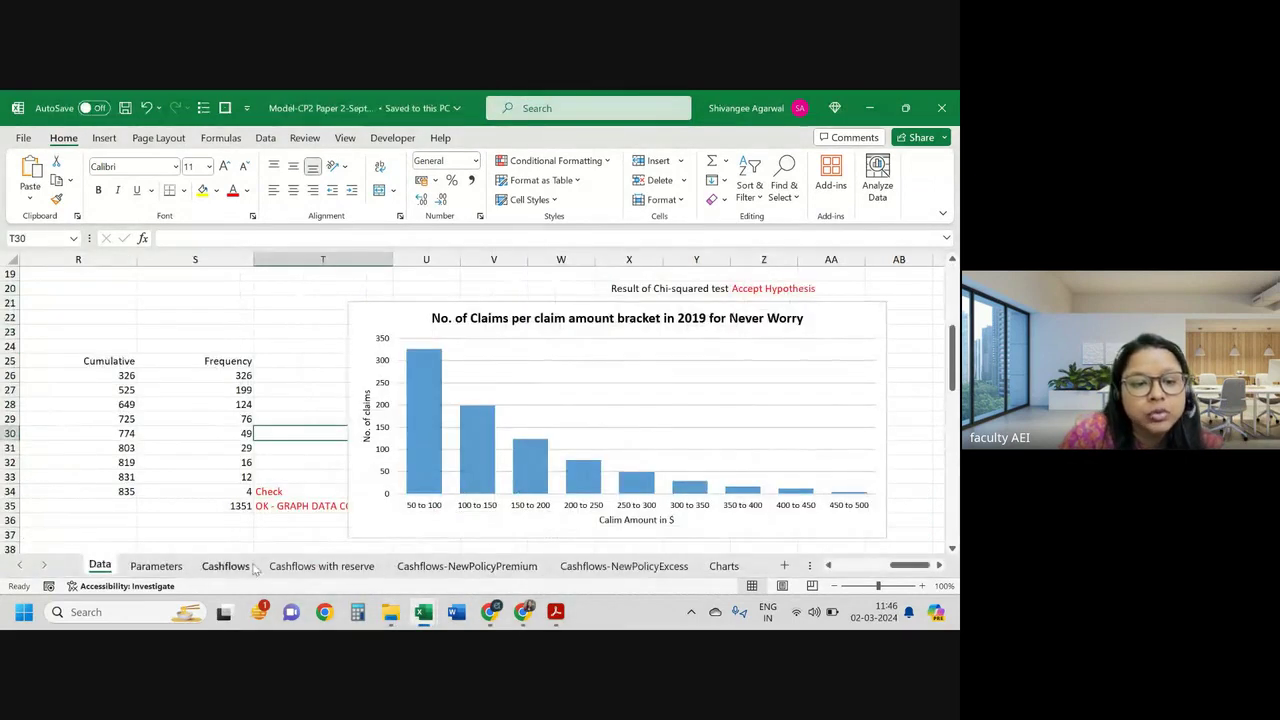
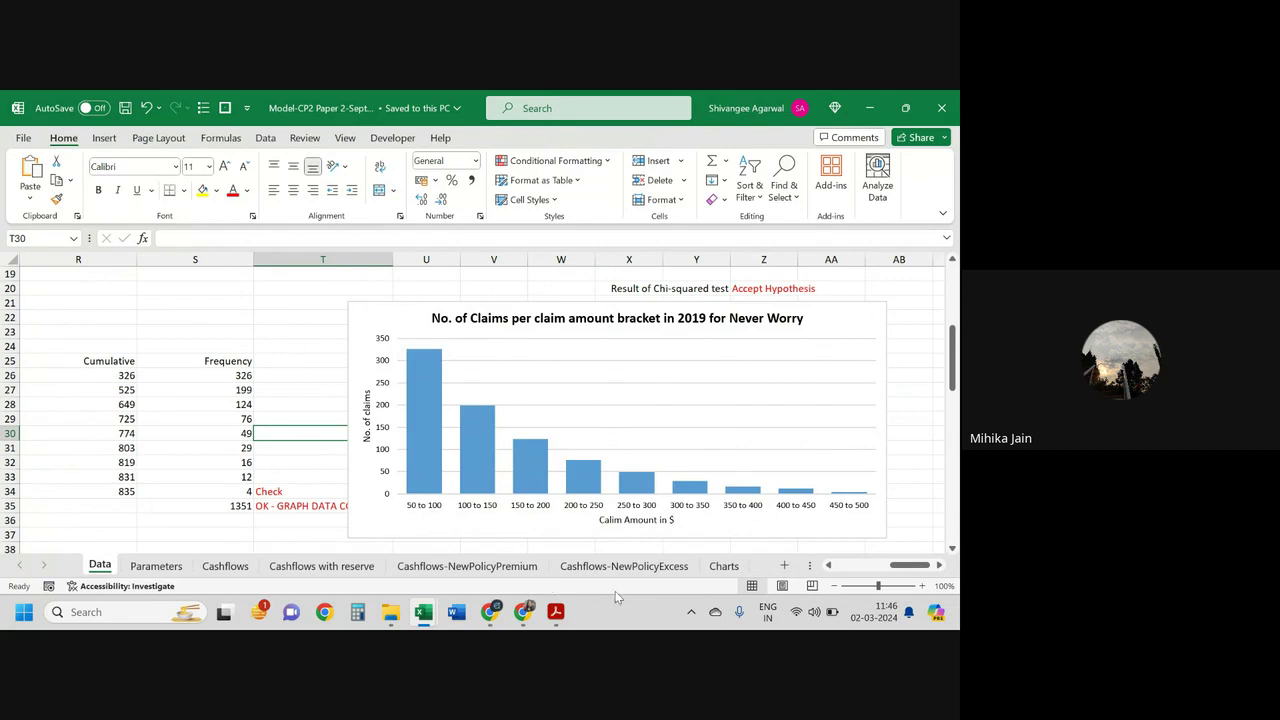
Step: In the model solution's Scenario 1 sheet, inspect the M25 month-end accumulated profit formula
{"action": "key", "text": "alt+Tab"}
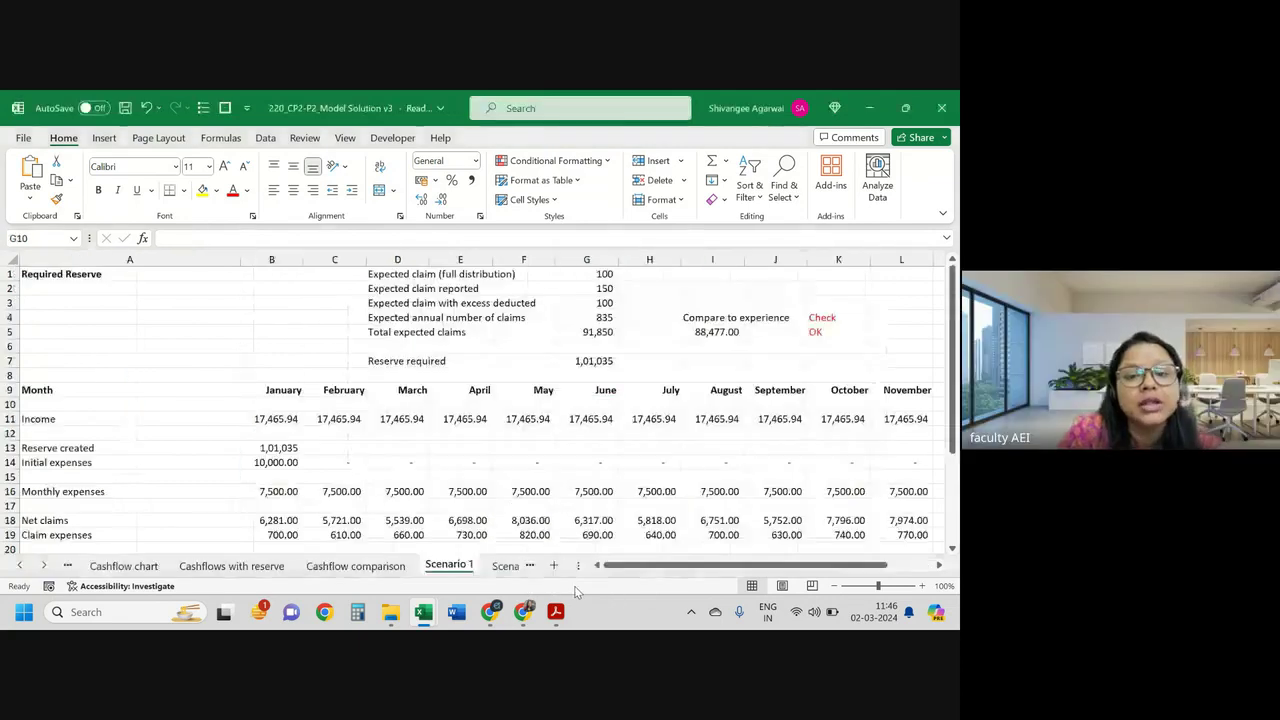
{"action": "scroll", "coordinate": [500, 446], "scroll_direction": "down", "scroll_amount": 3}
{"action": "scroll", "coordinate": [505, 445], "scroll_direction": "right", "scroll_amount": 1}
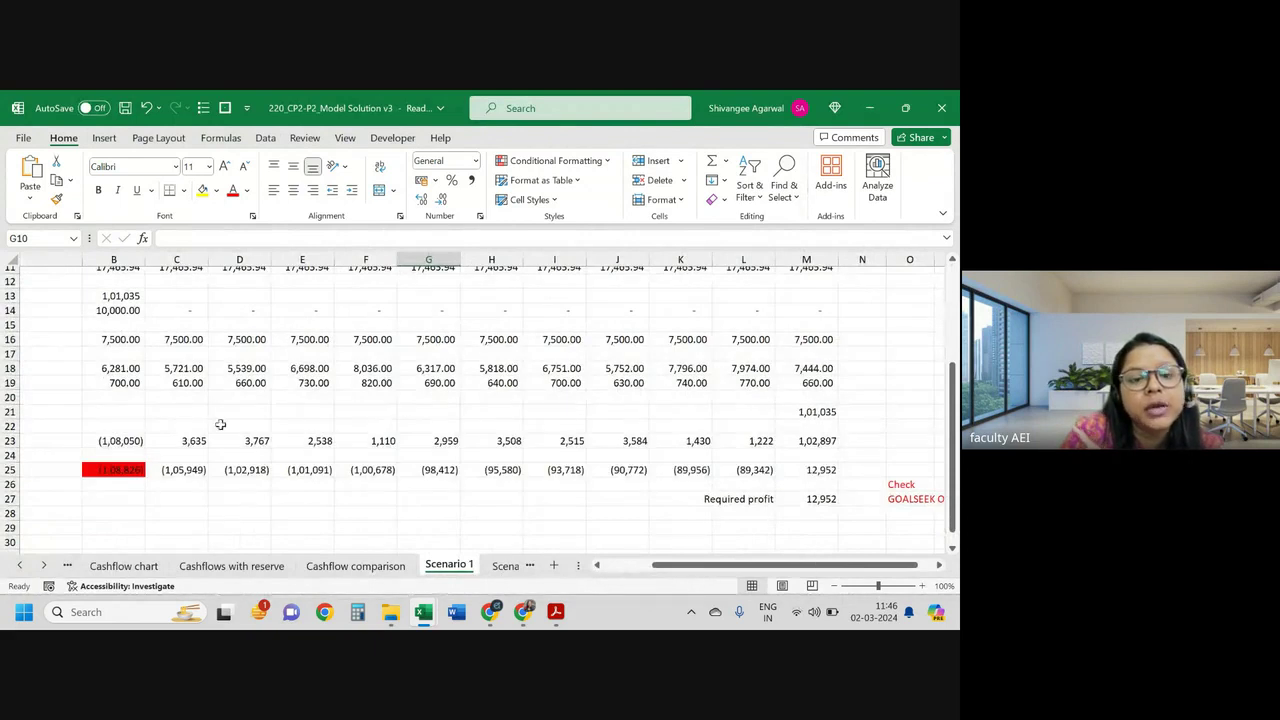
{"action": "left_click", "coordinate": [811, 469]}
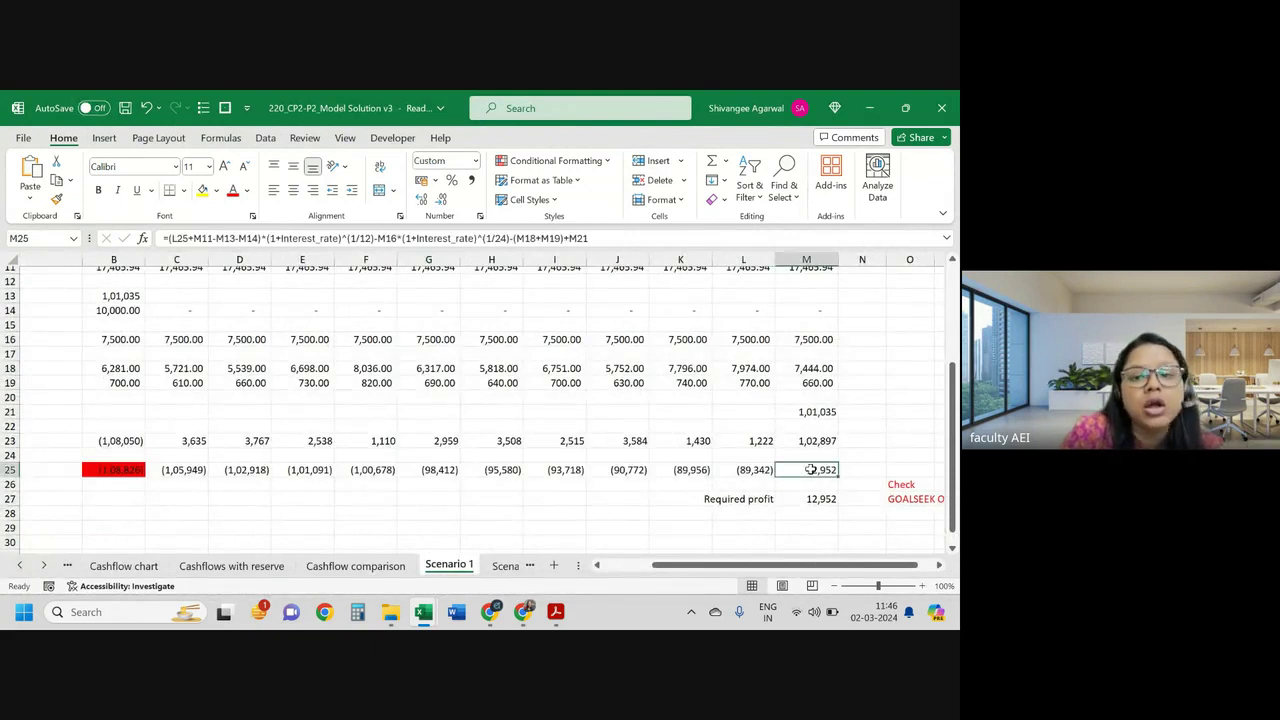
{"action": "key", "text": "F2"}
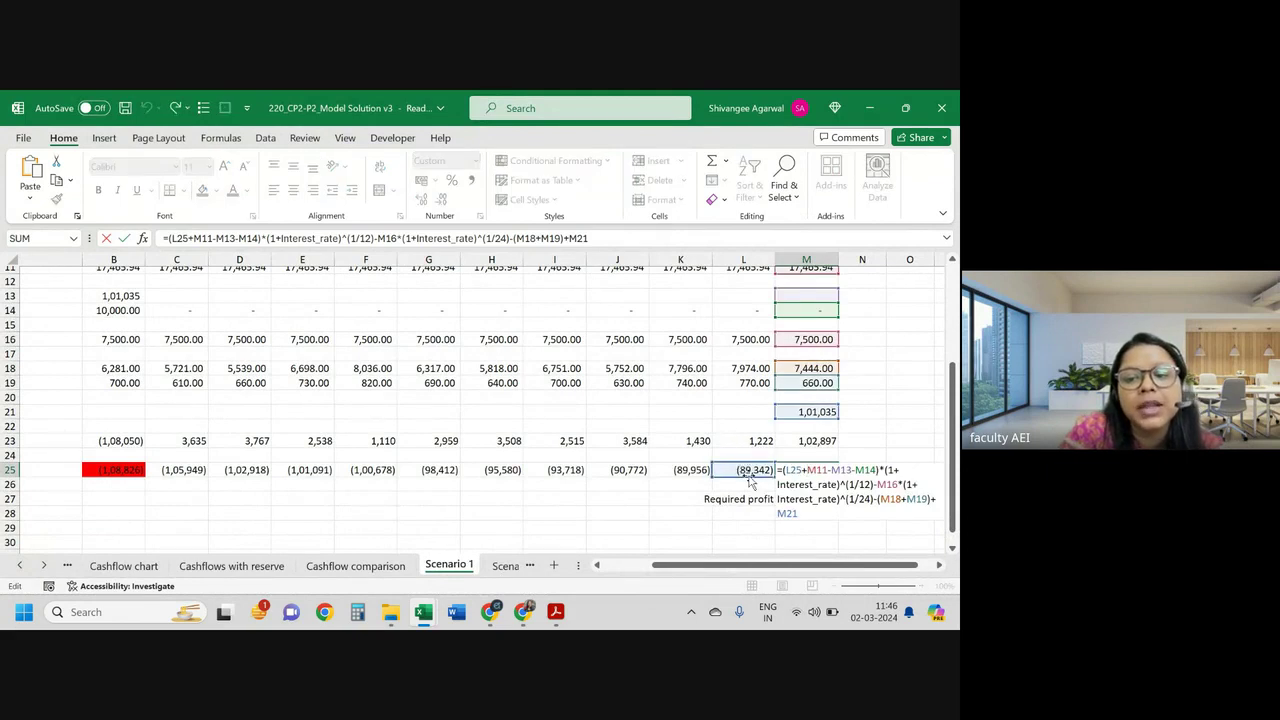
{"action": "key", "text": "Return"}
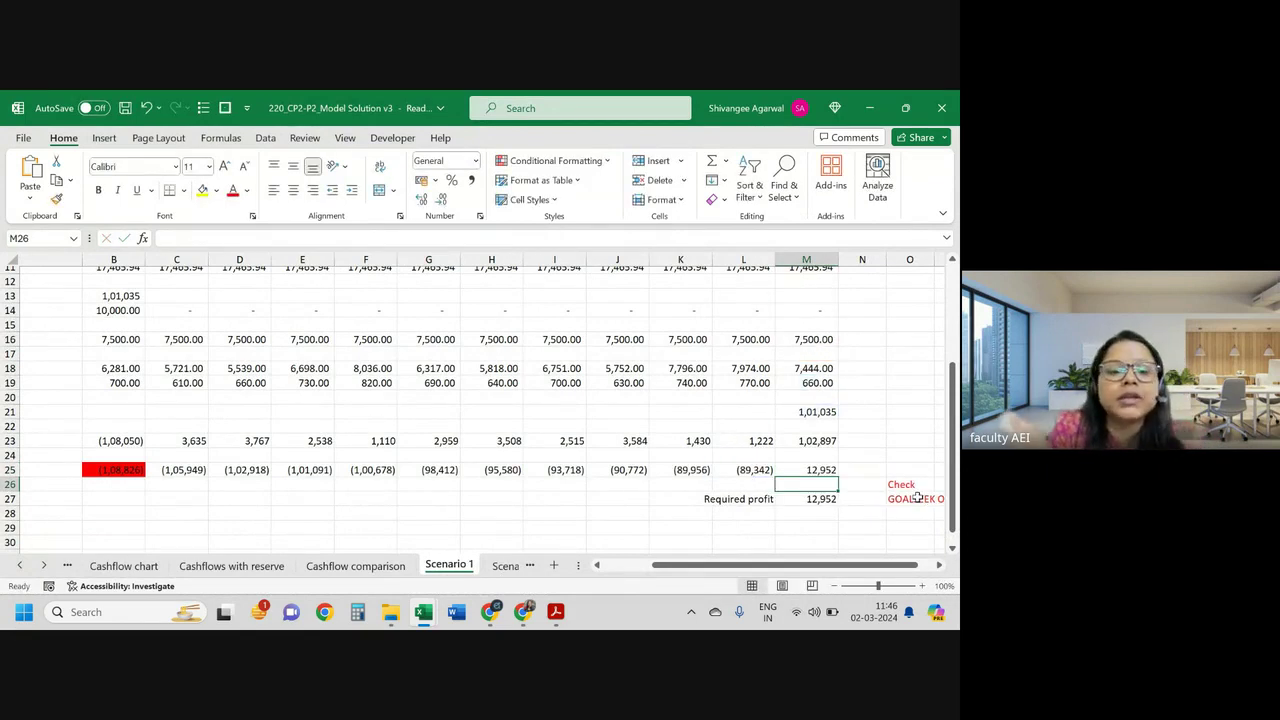
Step: Inspect the C25 accumulated profit formula and its B25 reference
{"action": "scroll", "coordinate": [370, 485], "scroll_direction": "left", "scroll_amount": 2}
{"action": "double_click", "coordinate": [340, 469]}
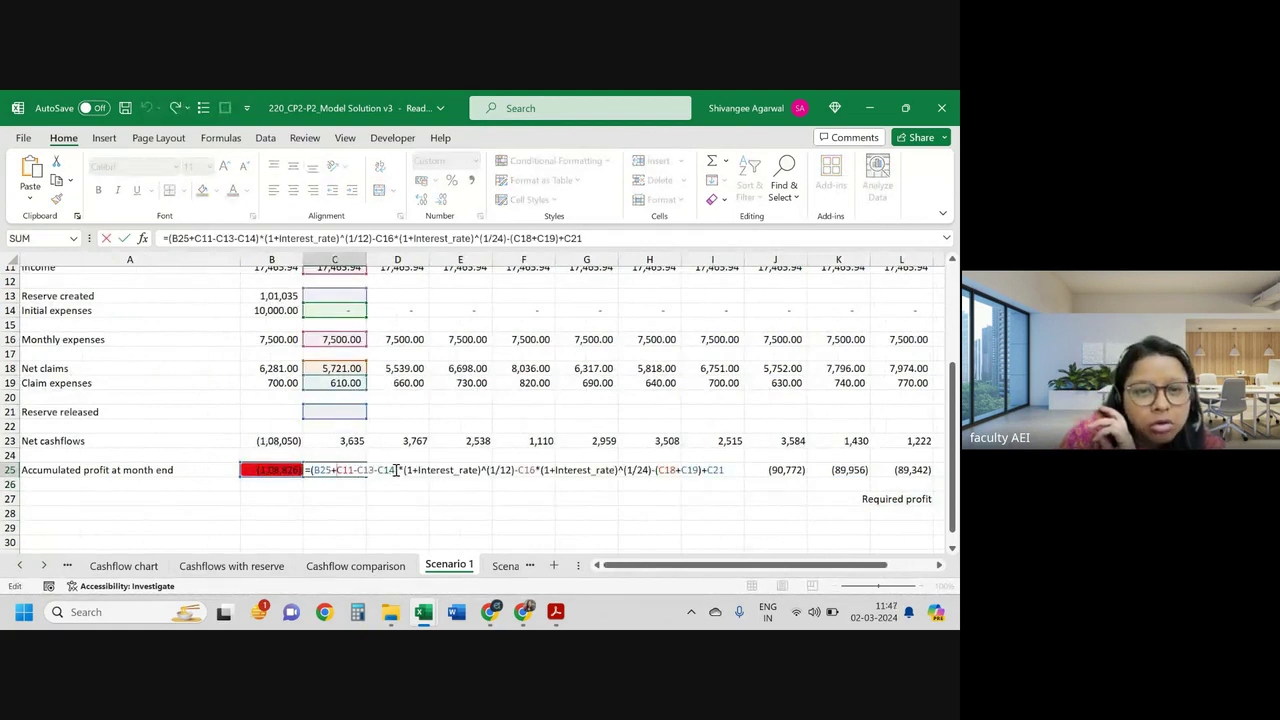
{"action": "left_click_drag", "start_coordinate": [332, 470], "coordinate": [314, 470]}
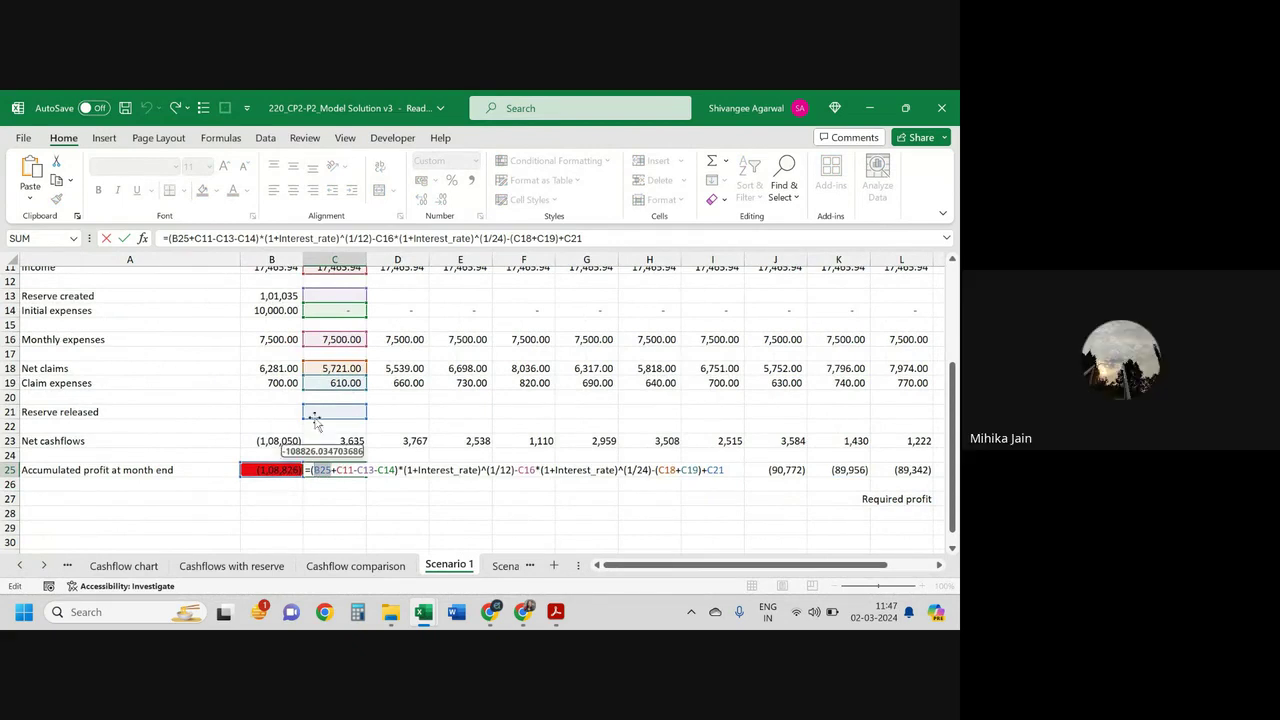
{"action": "key", "text": "Return"}
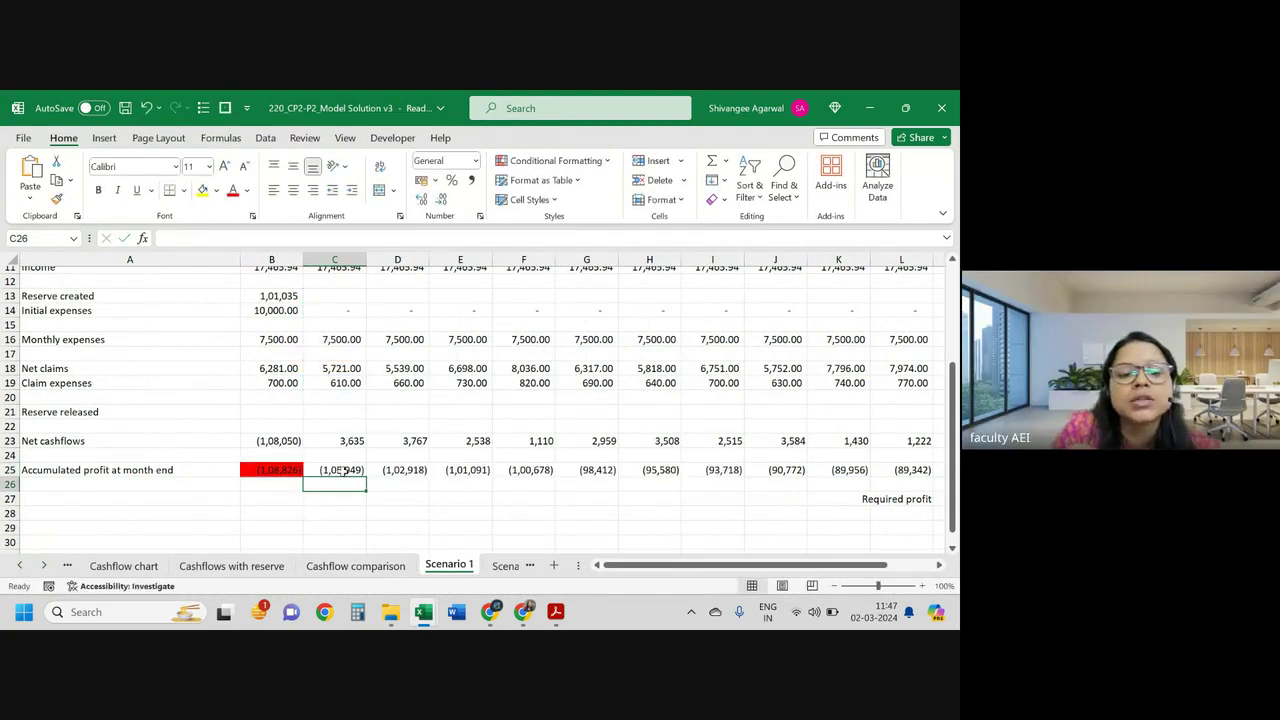
{"action": "left_click", "coordinate": [343, 470]}
Step: Recheck the M25 and C25 accumulated profit formulas
{"action": "scroll", "coordinate": [650, 440], "scroll_direction": "right", "scroll_amount": 4}
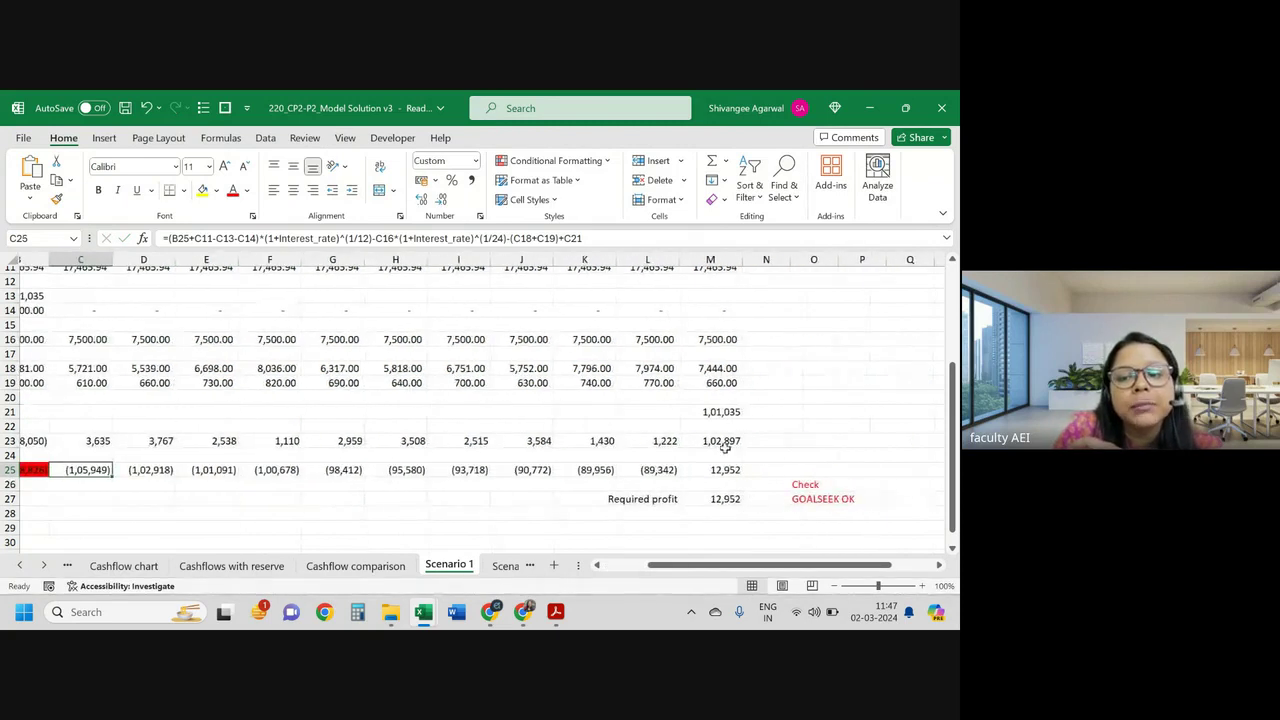
{"action": "left_click", "coordinate": [708, 470]}
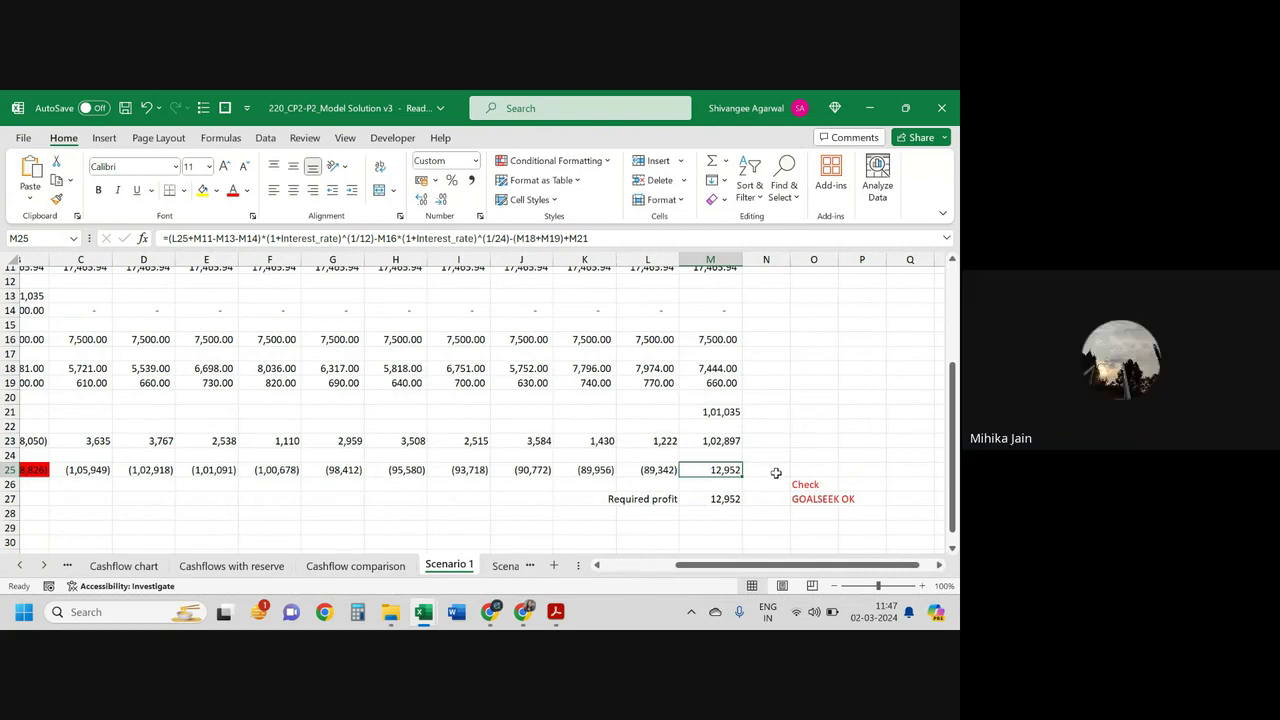
{"action": "left_click", "coordinate": [770, 472]}
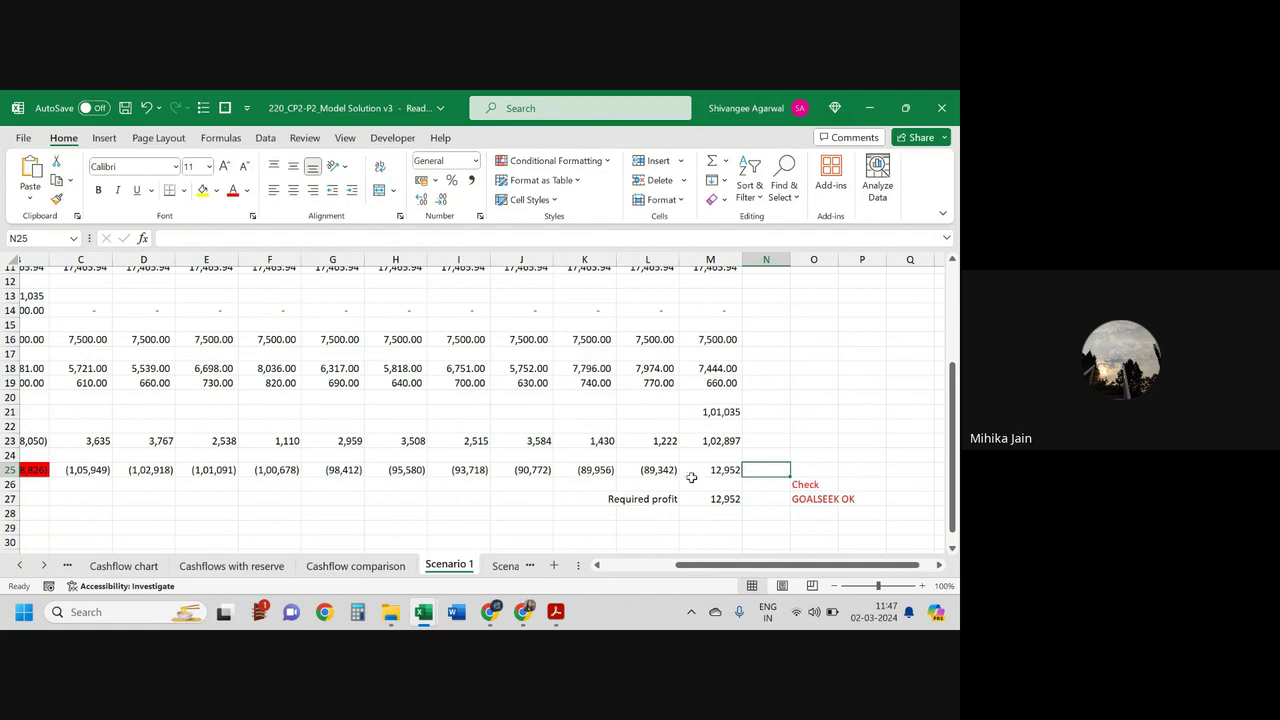
{"action": "scroll", "coordinate": [643, 470], "scroll_direction": "left", "scroll_amount": 3}
{"action": "double_click", "coordinate": [335, 480]}
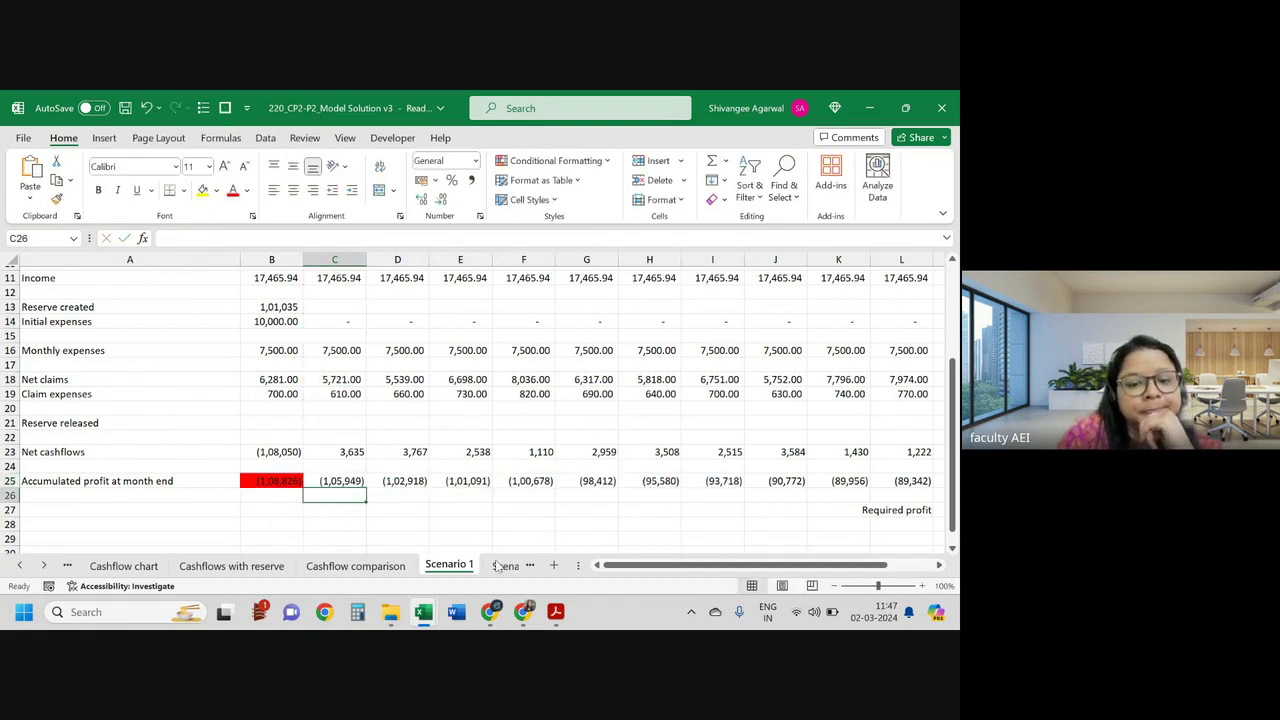
Step: Back in the Model-CP2 workbook, shift the claims chart slightly right and down
{"action": "mouse_move", "coordinate": [423, 612]}
{"action": "left_click", "coordinate": [300, 520]}
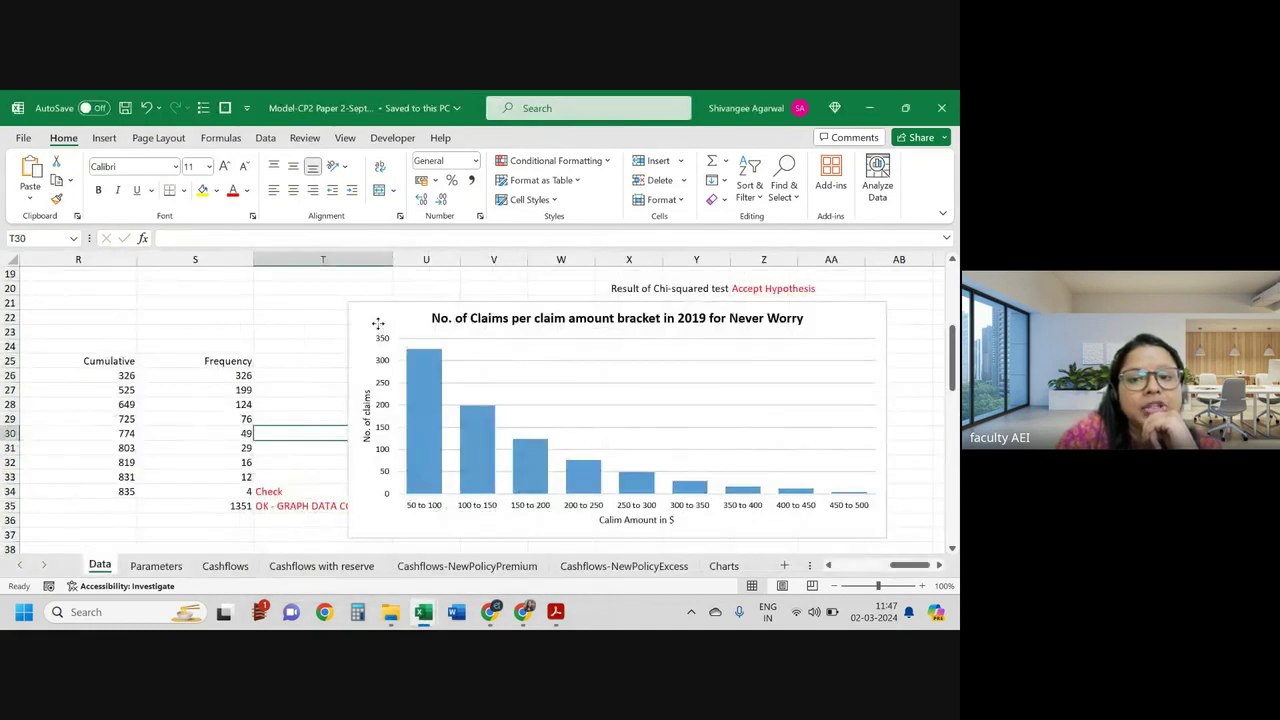
{"action": "mouse_move", "coordinate": [451, 371]}
{"action": "left_mouse_down"}
{"action": "mouse_move", "coordinate": [483, 387]}
{"action": "mouse_move", "coordinate": [574, 377]}
{"action": "left_mouse_up"}
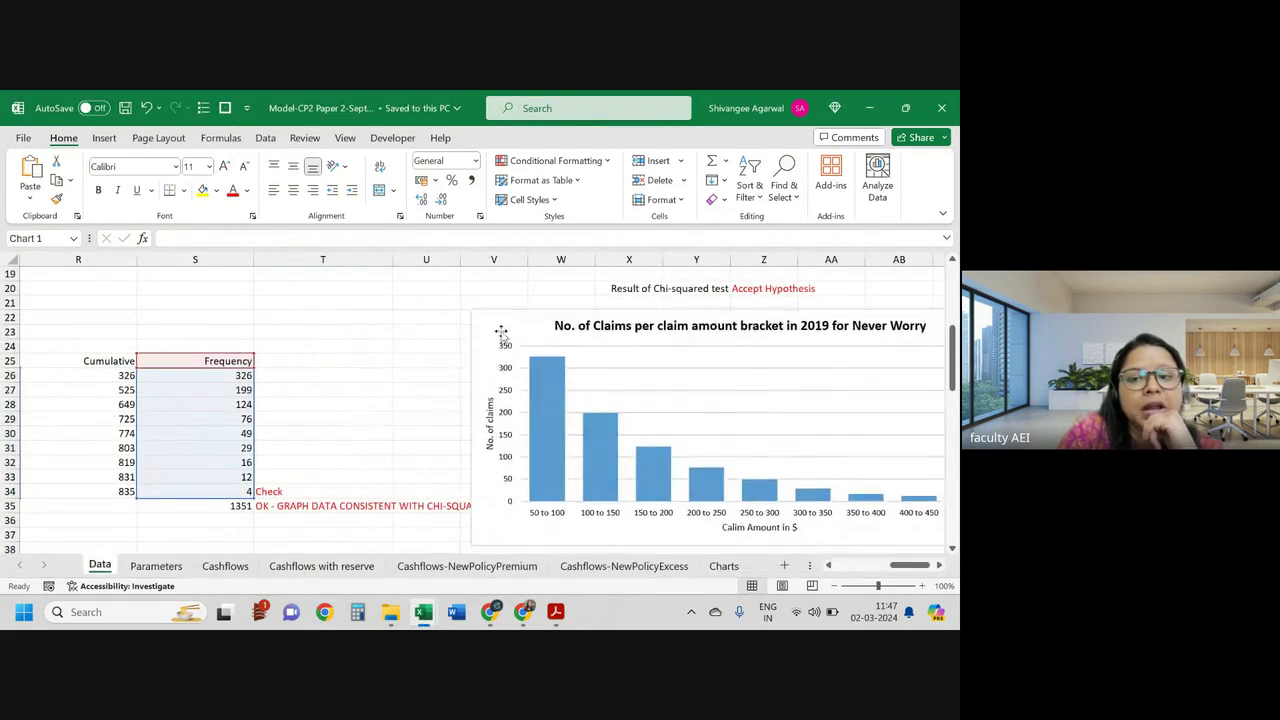
{"action": "left_click", "coordinate": [366, 331]}
Step: Move through the Cashflows sheets to Cashflows-NewPolicyPremium
{"action": "scroll", "coordinate": [366, 331], "scroll_direction": "left", "scroll_amount": 10}
{"action": "scroll", "coordinate": [368, 330], "scroll_direction": "left", "scroll_amount": 3}
{"action": "scroll", "coordinate": [368, 330], "scroll_direction": "left", "scroll_amount": 3}
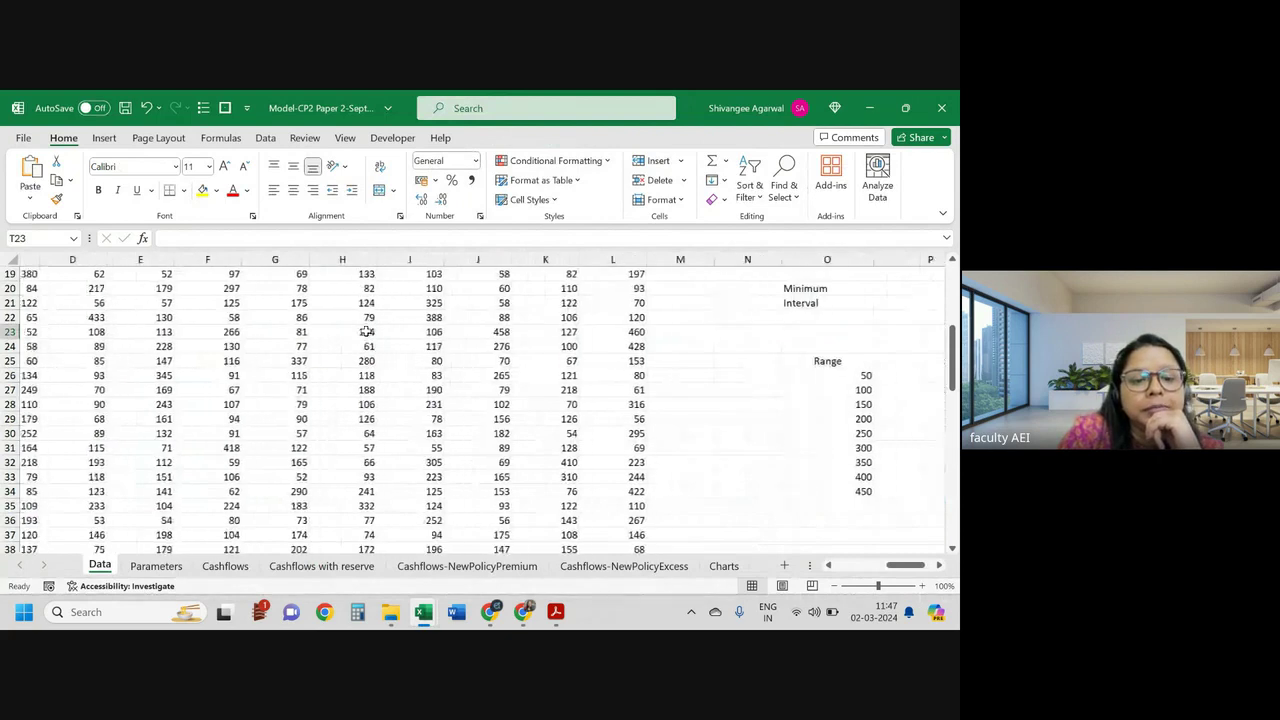
{"action": "left_click", "coordinate": [236, 567]}
{"action": "left_click", "coordinate": [312, 567]}
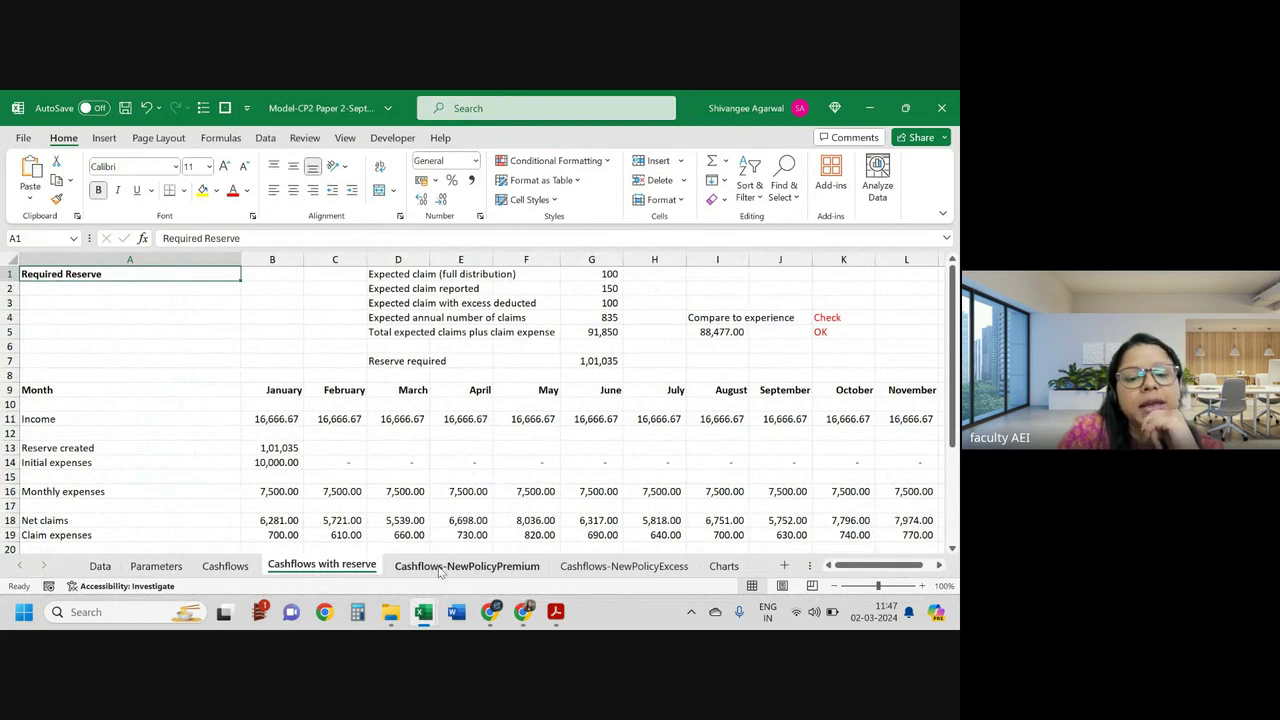
{"action": "right_click", "coordinate": [492, 574]}
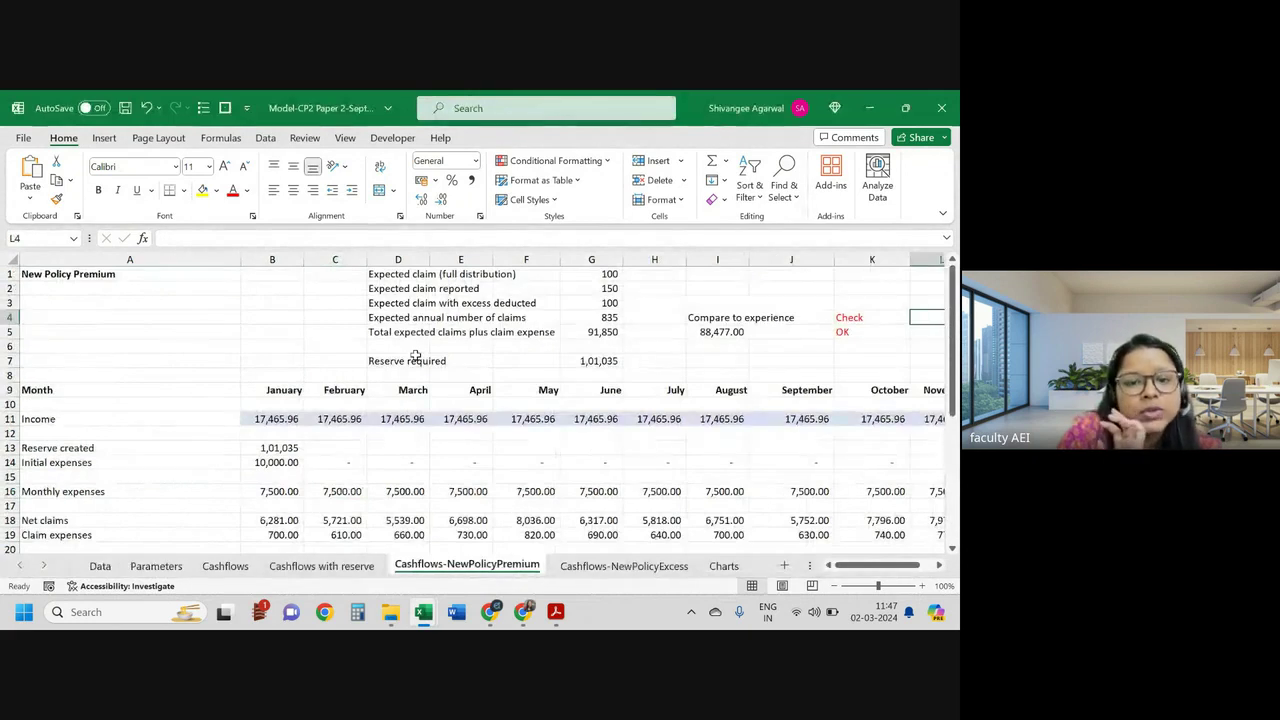
{"action": "scroll", "coordinate": [415, 356], "scroll_direction": "down", "scroll_amount": 1}
{"action": "scroll", "coordinate": [415, 356], "scroll_direction": "down", "scroll_amount": 2}
{"action": "scroll", "coordinate": [415, 356], "scroll_direction": "right", "scroll_amount": 2}
{"action": "scroll", "coordinate": [415, 356], "scroll_direction": "right", "scroll_amount": 1}
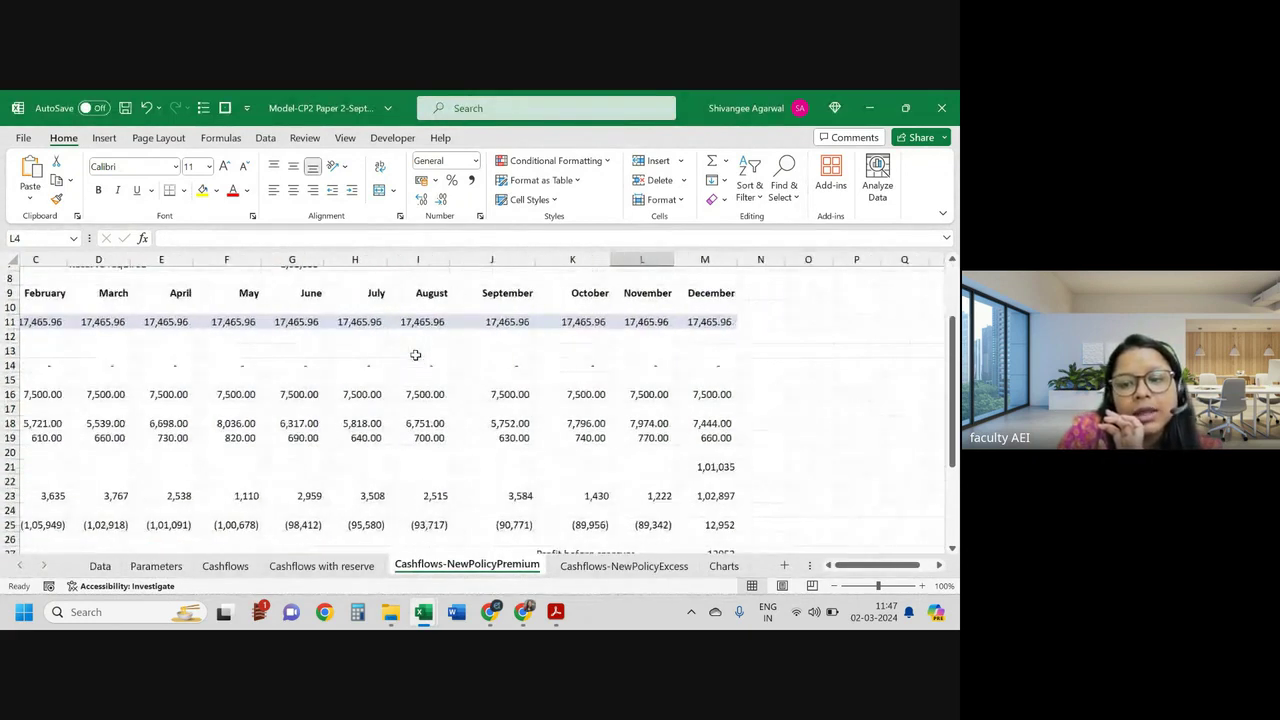
{"action": "scroll", "coordinate": [415, 356], "scroll_direction": "down", "scroll_amount": 3}
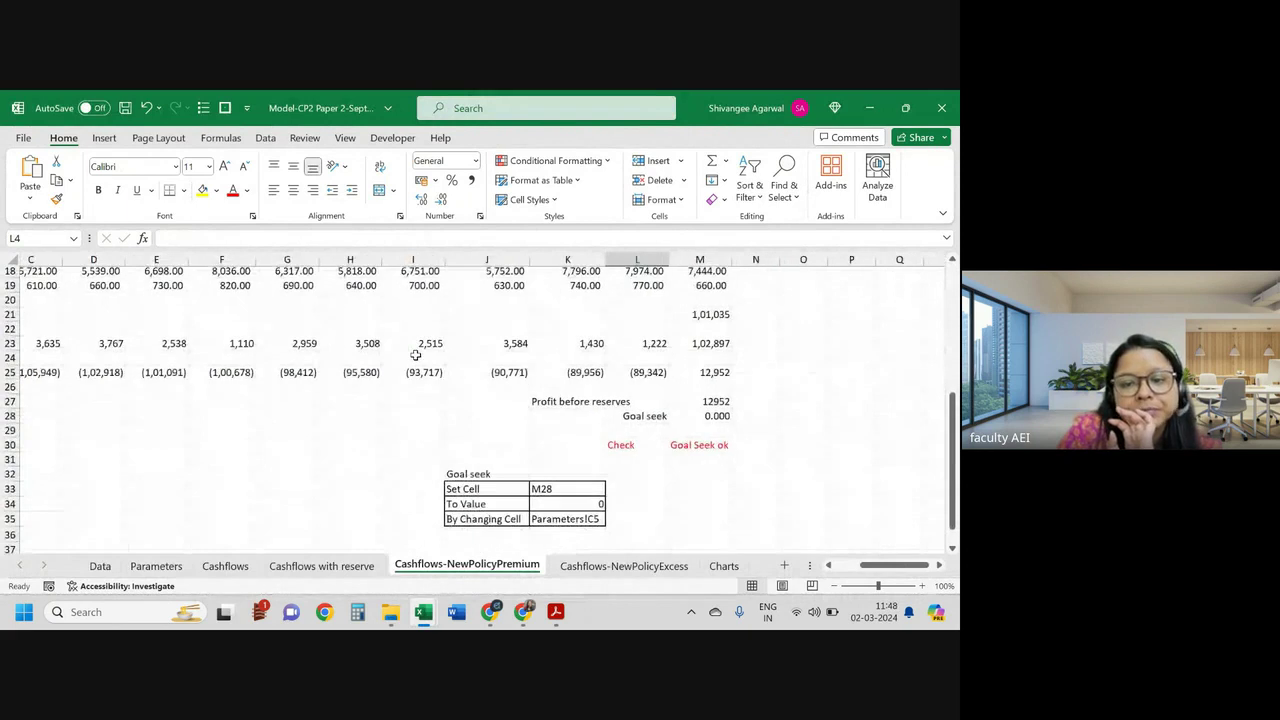
{"action": "scroll", "coordinate": [688, 408], "scroll_direction": "down", "scroll_amount": 1}
{"action": "left_click", "coordinate": [716, 384]}
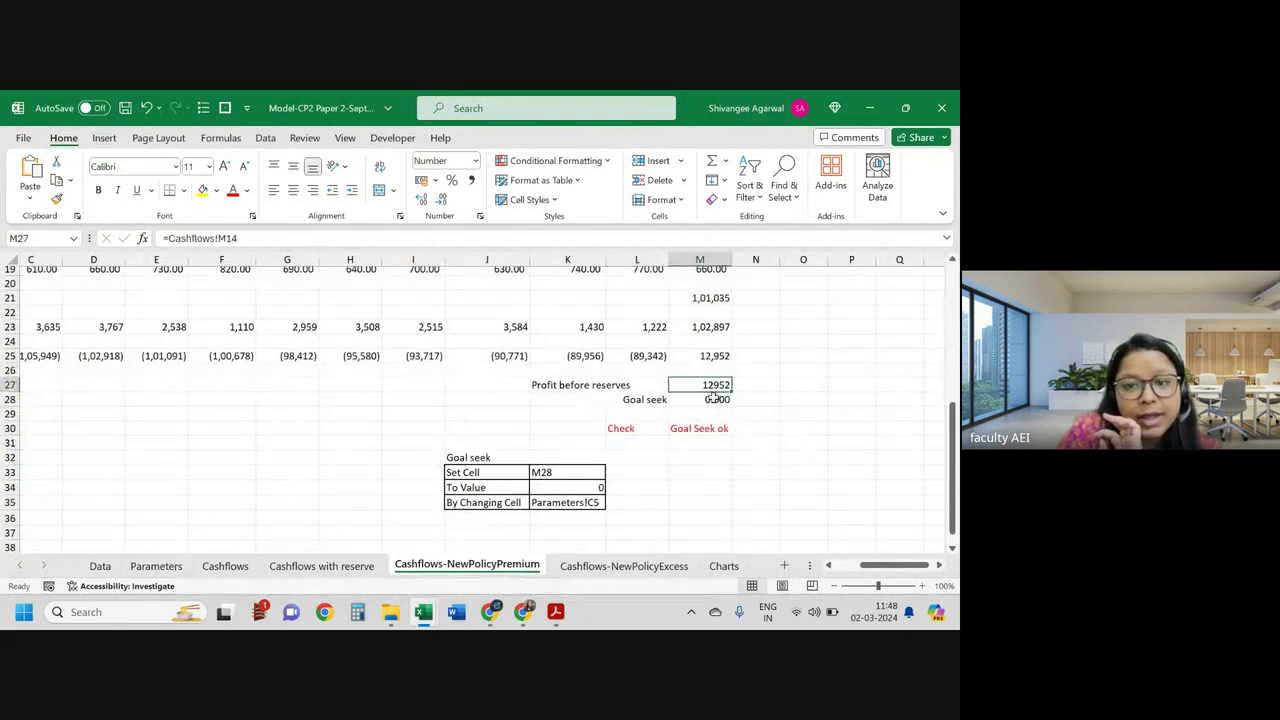
{"action": "left_click", "coordinate": [719, 400]}
{"action": "left_click", "coordinate": [700, 428]}
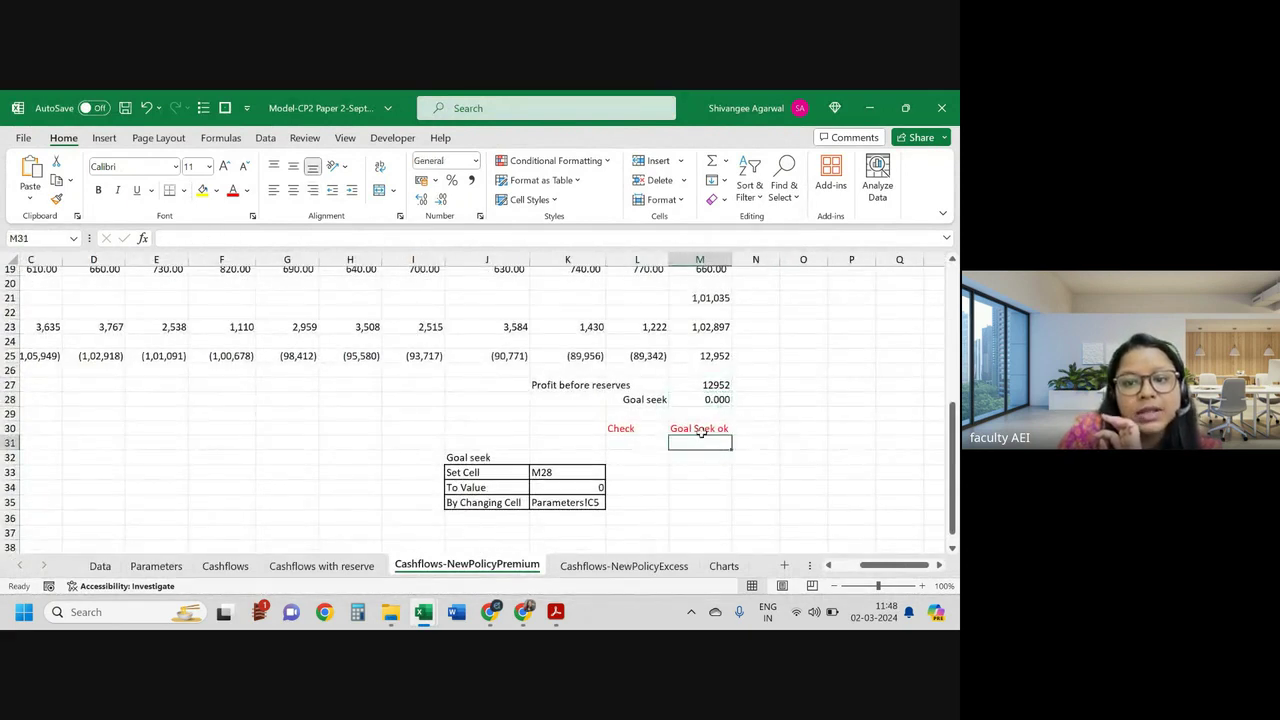
{"action": "double_click", "coordinate": [700, 428]}
{"action": "key", "text": "Return"}
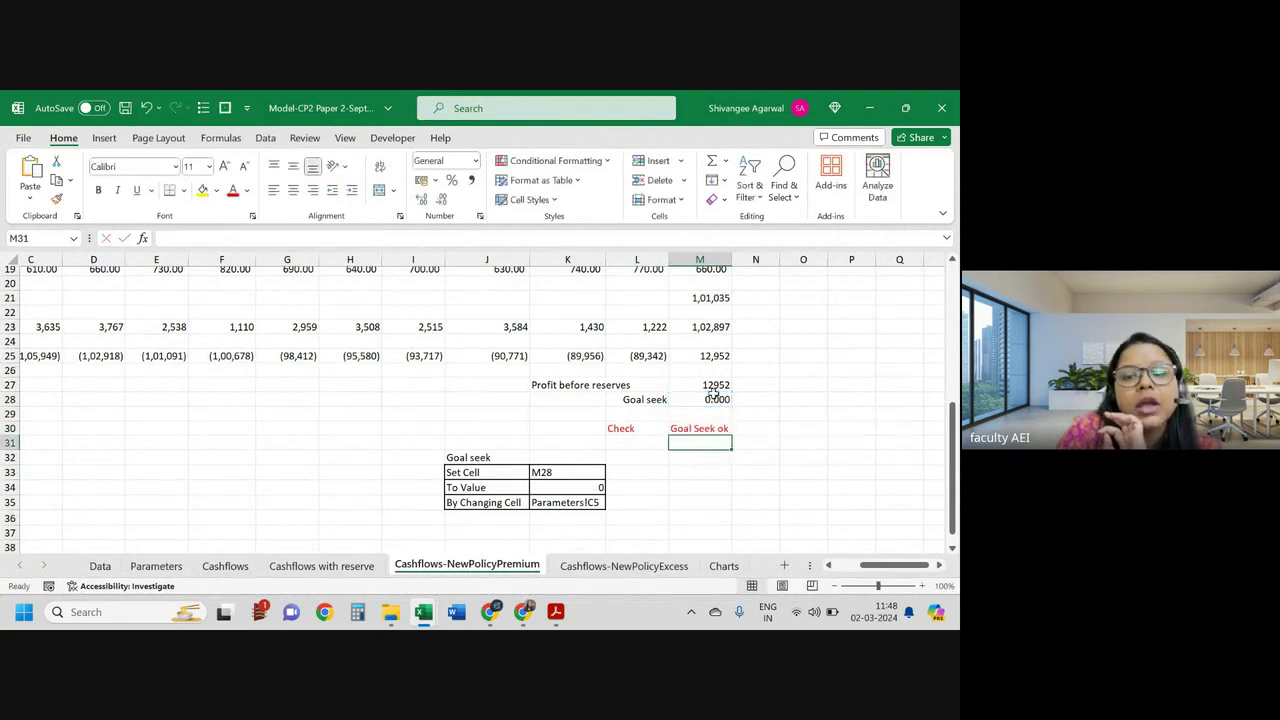
{"action": "double_click", "coordinate": [717, 427]}
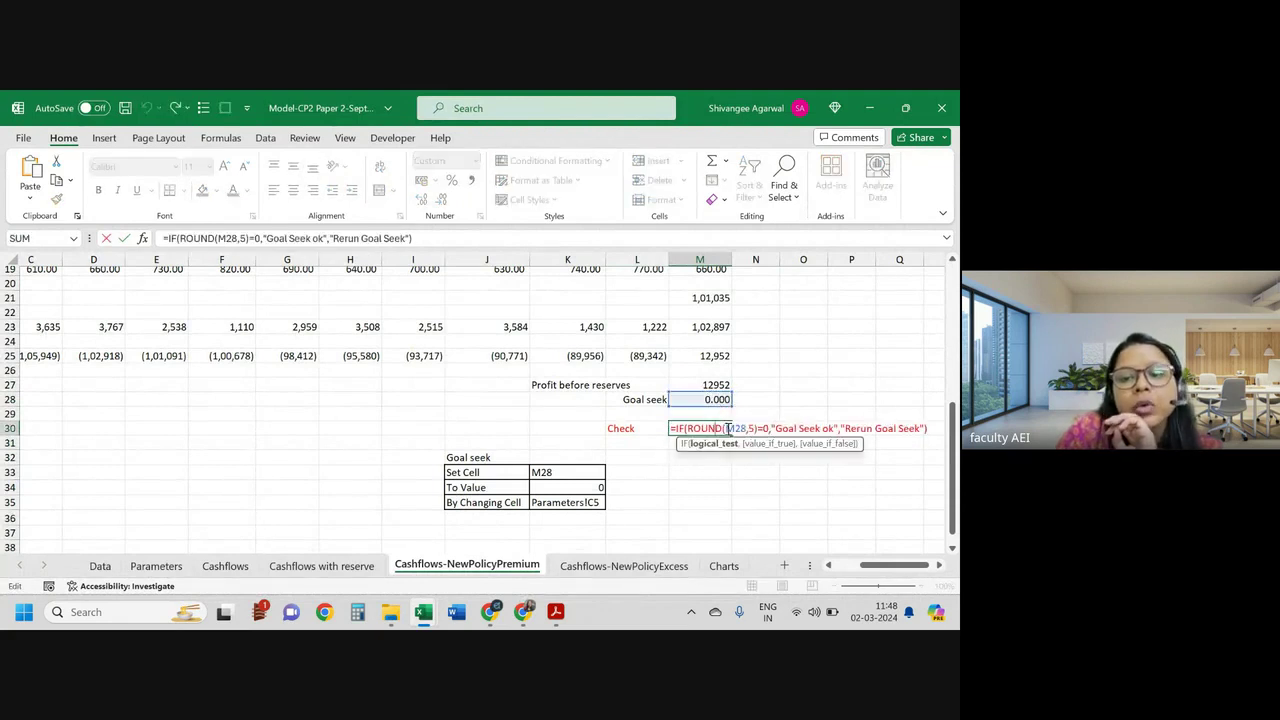
{"action": "key", "text": "Return"}
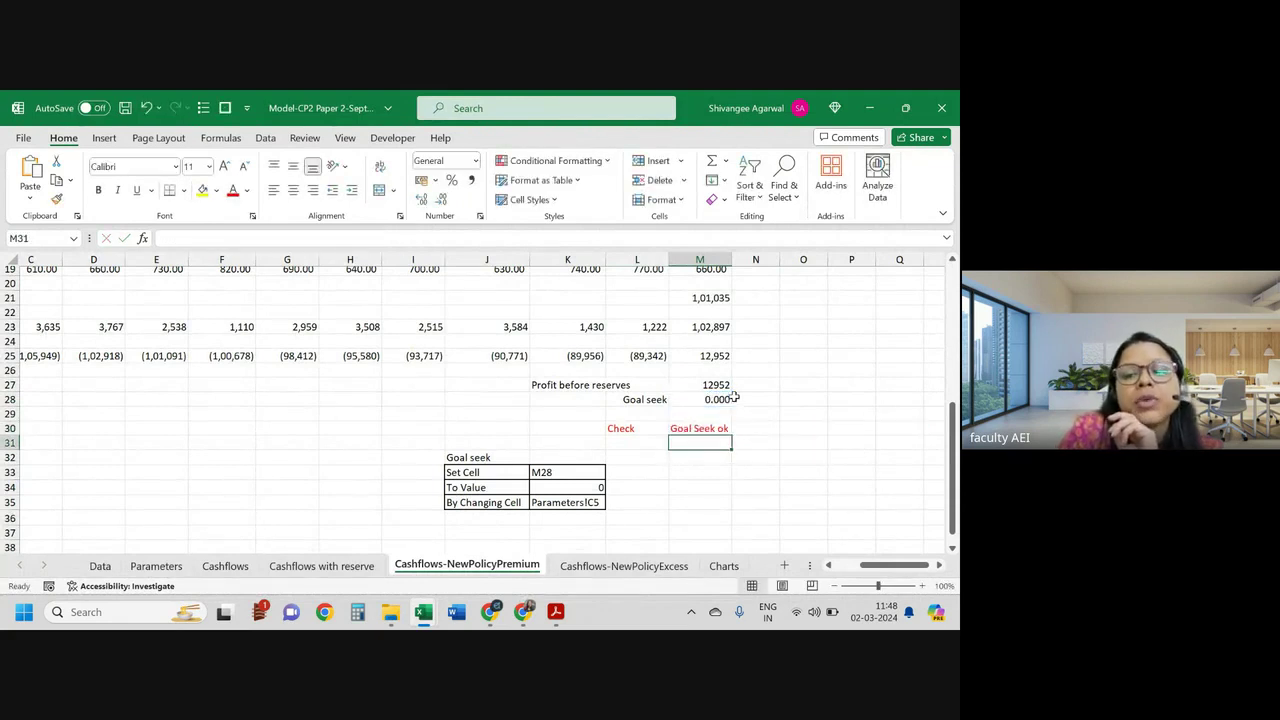
{"action": "left_click", "coordinate": [729, 399]}
{"action": "left_click", "coordinate": [422, 199]}
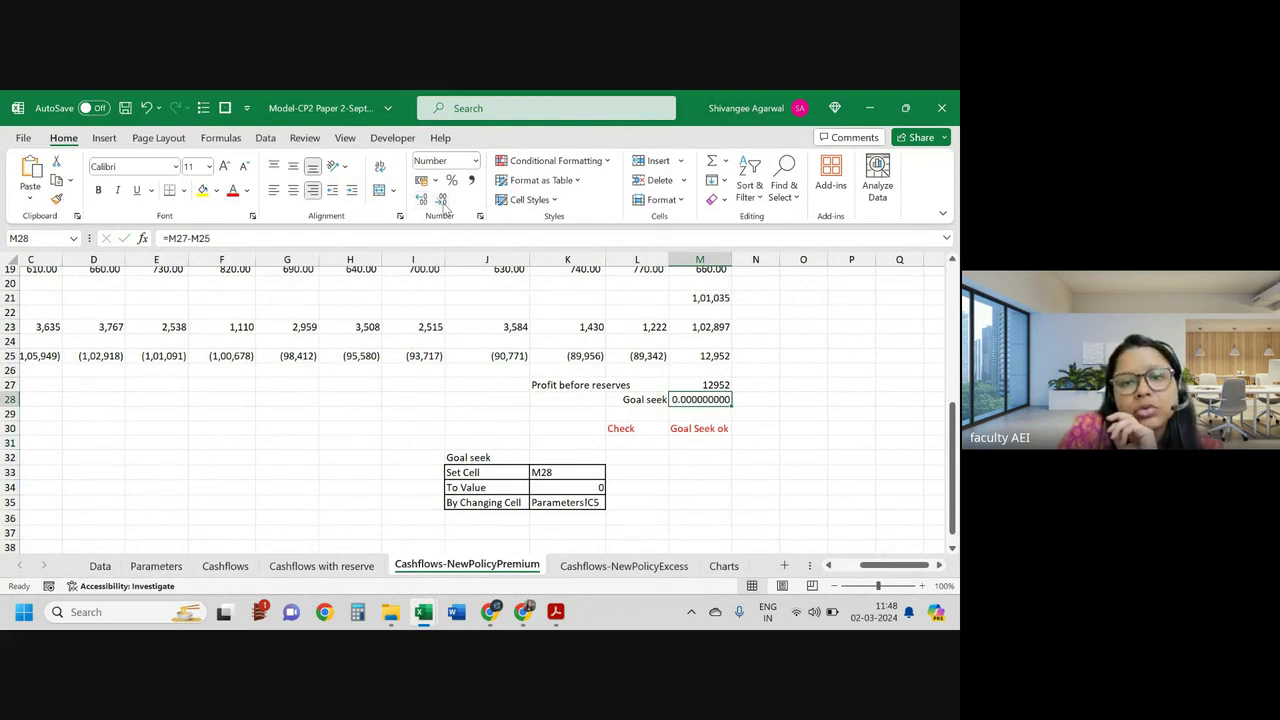
{"action": "left_click", "coordinate": [444, 204]}
{"action": "left_click", "coordinate": [444, 204]}
{"action": "left_click", "coordinate": [444, 204]}
{"action": "left_click", "coordinate": [444, 204]}
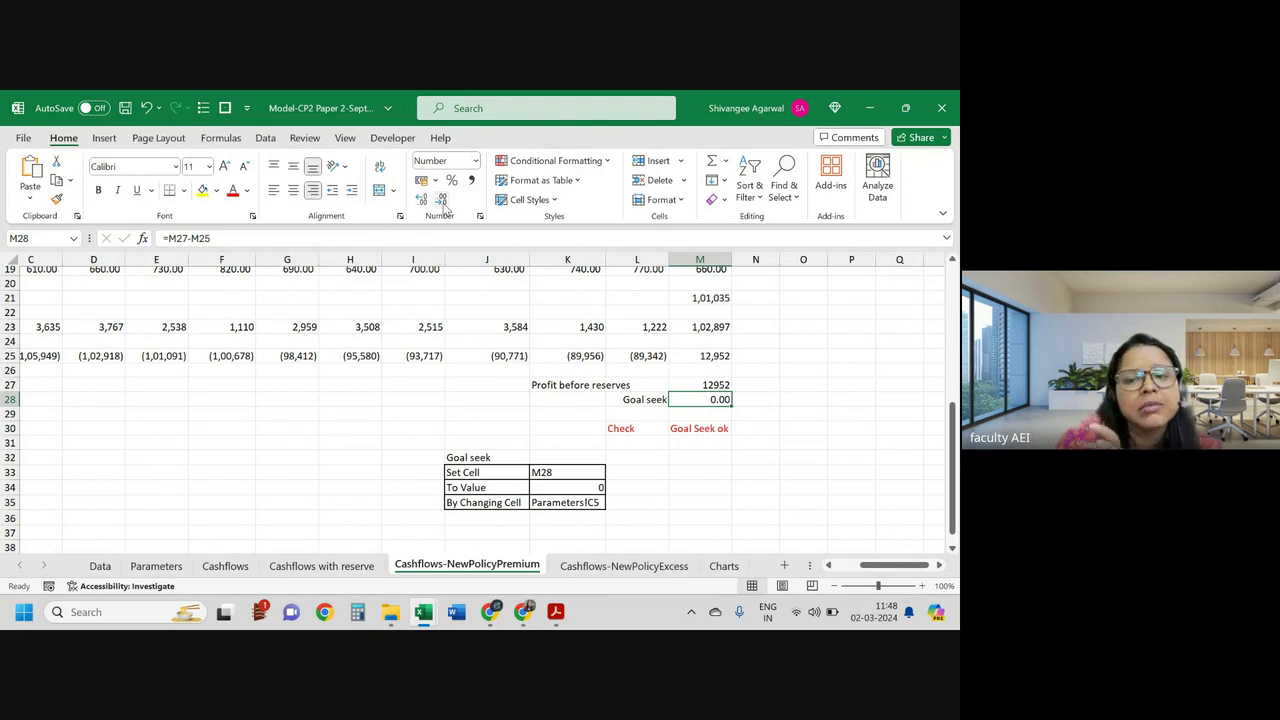
{"action": "left_click", "coordinate": [688, 431]}
{"action": "double_click", "coordinate": [688, 431]}
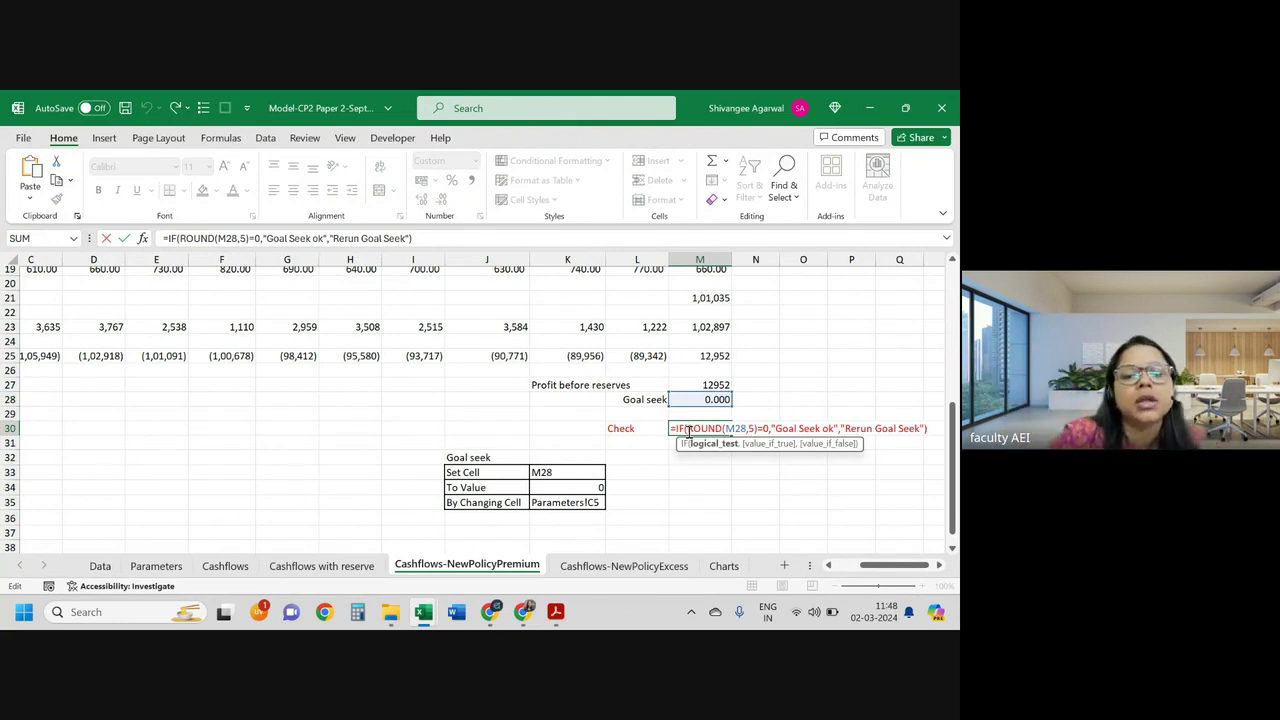
{"action": "key", "text": "Return"}
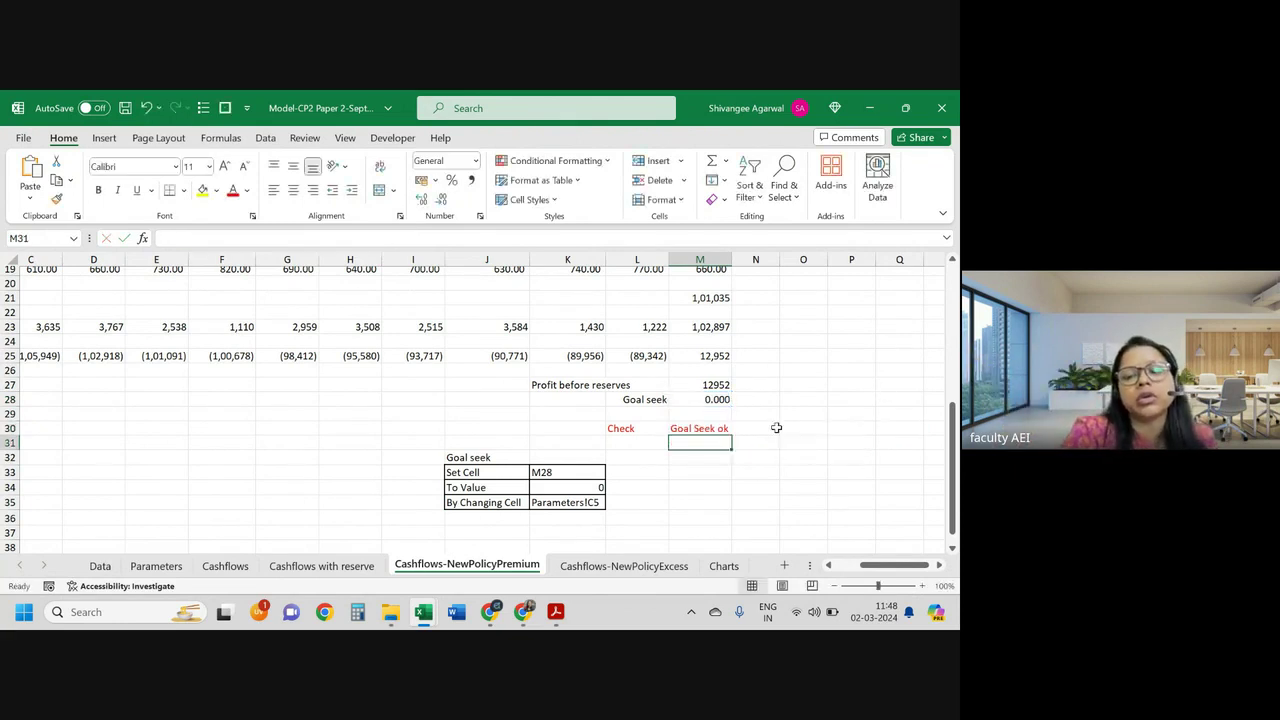
{"action": "left_click", "coordinate": [718, 426]}
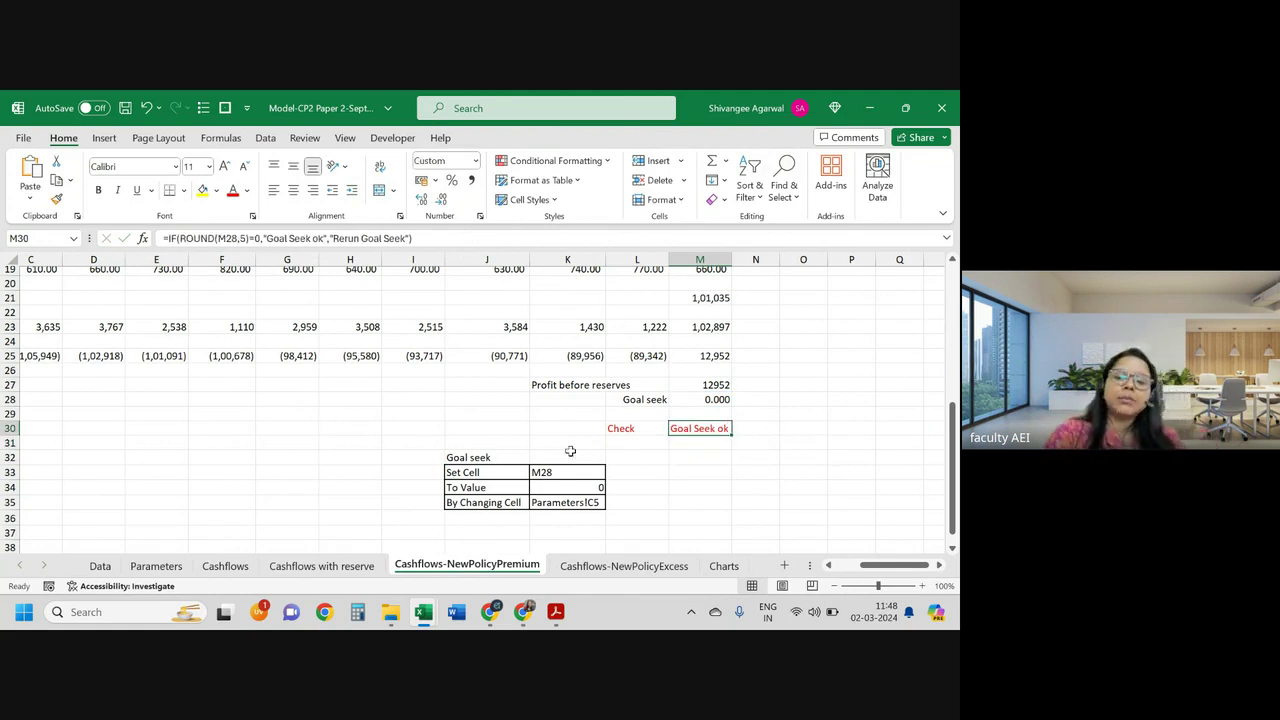
{"action": "left_click_drag", "start_coordinate": [500, 458], "coordinate": [584, 503]}
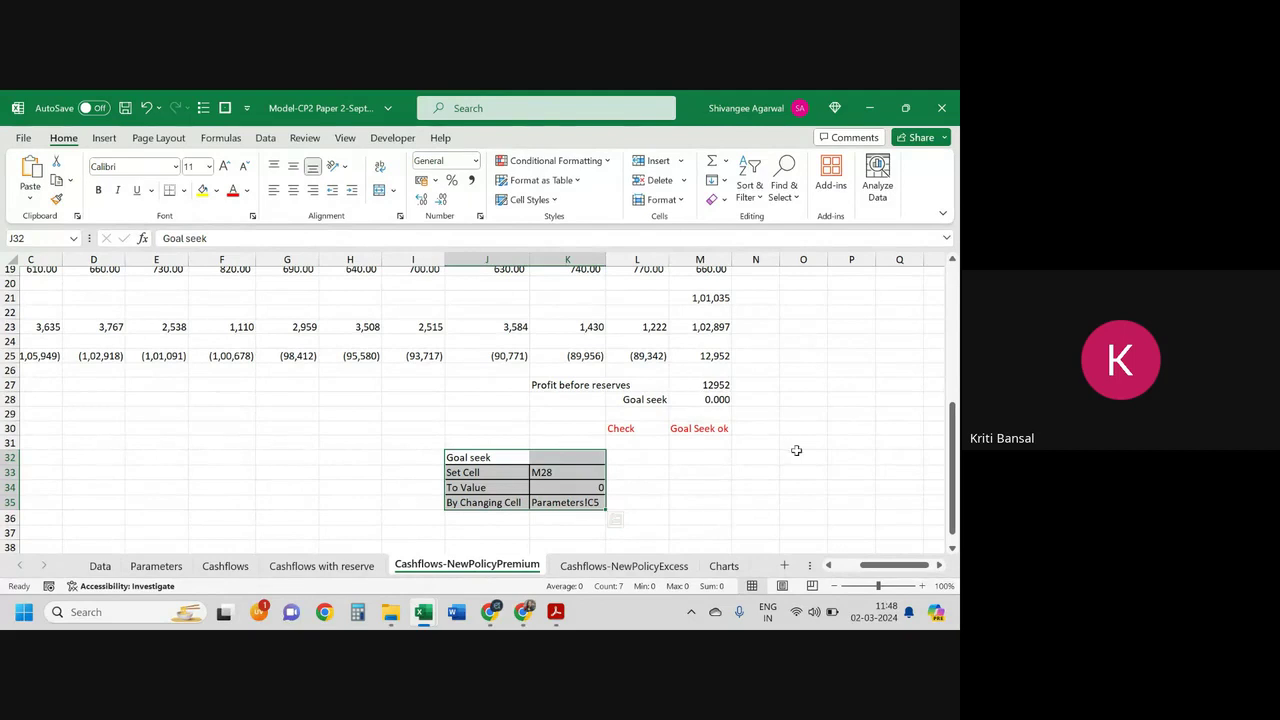
{"action": "left_click", "coordinate": [718, 385]}
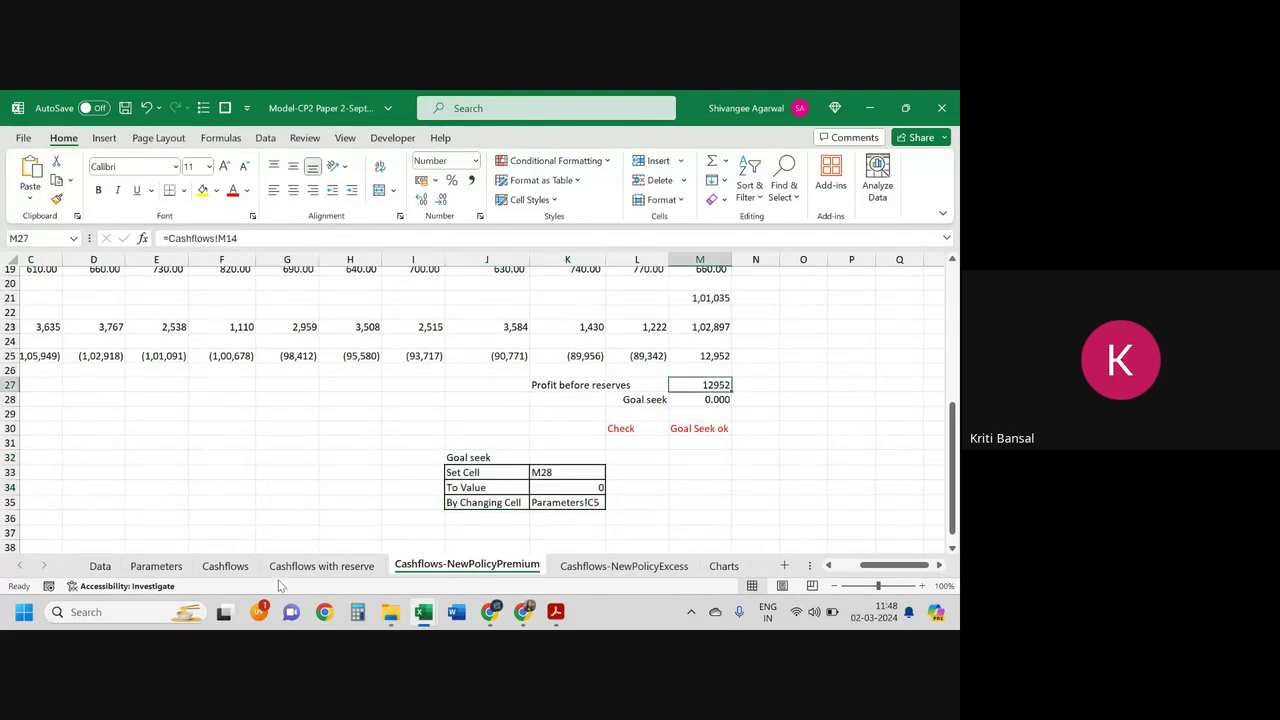
{"action": "scroll", "coordinate": [252, 540], "scroll_direction": "up", "scroll_amount": 5}
Step: Review the Parameters C5 premium and goal seek note, displaying the premium as 20.96
{"action": "left_click", "coordinate": [156, 566]}
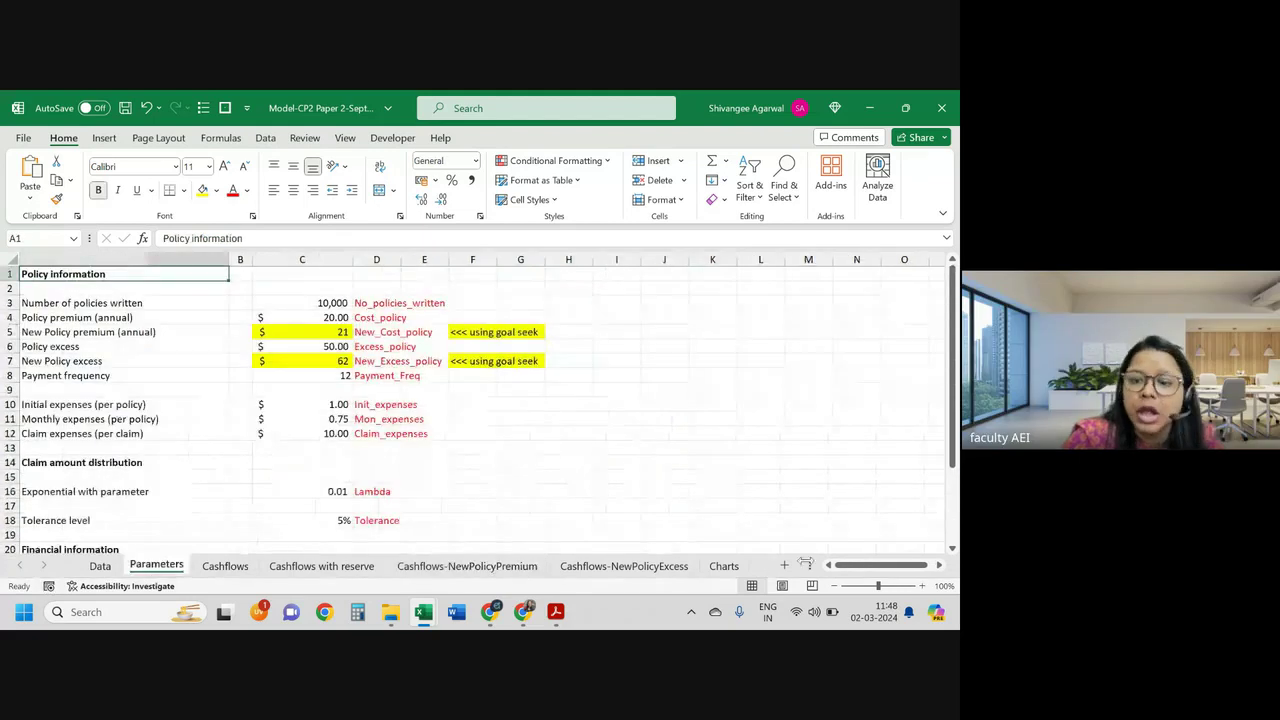
{"action": "left_click", "coordinate": [338, 335]}
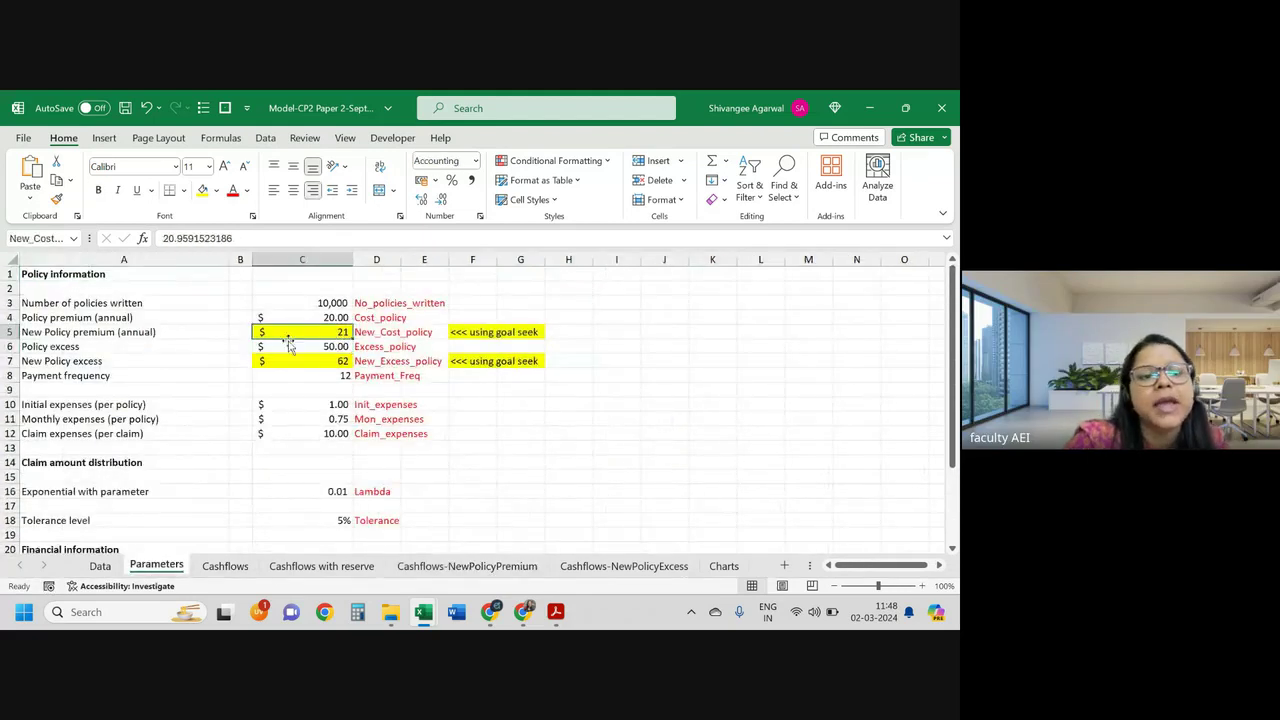
{"action": "scroll", "coordinate": [160, 340], "scroll_direction": "down", "scroll_amount": 6}
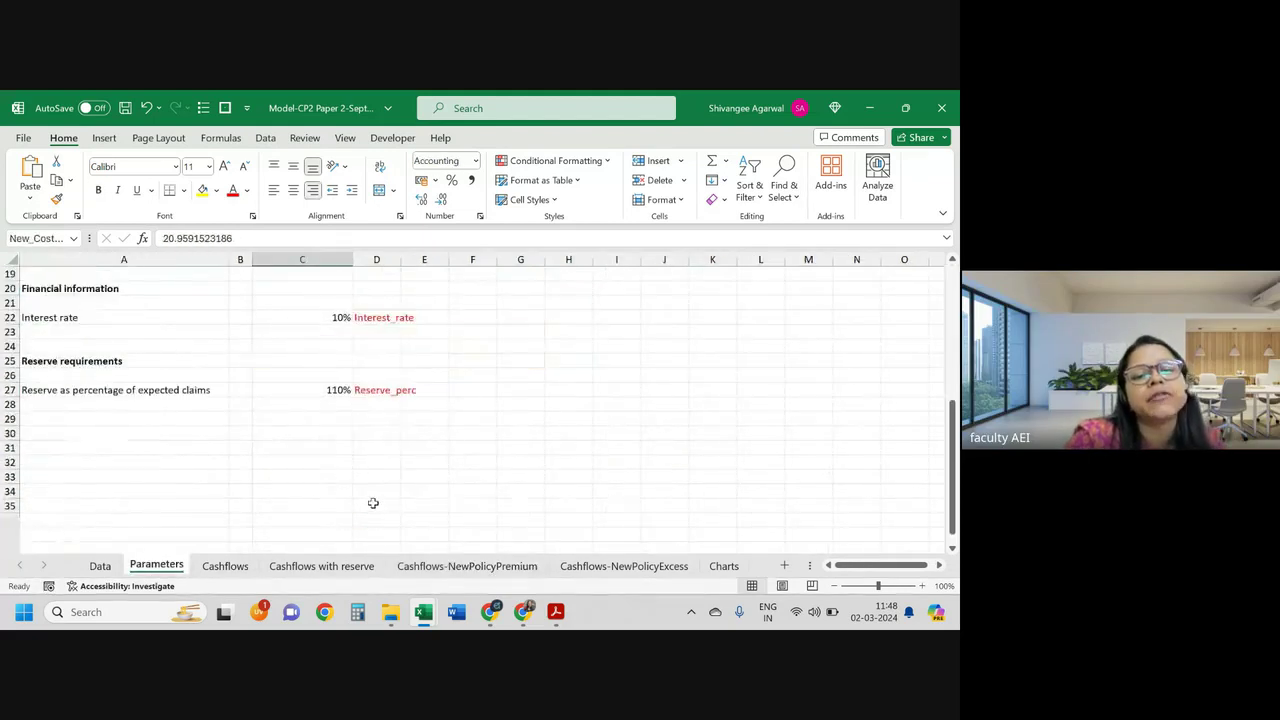
{"action": "scroll", "coordinate": [300, 470], "scroll_direction": "up", "scroll_amount": 5}
{"action": "scroll", "coordinate": [290, 400], "scroll_direction": "up", "scroll_amount": 1}
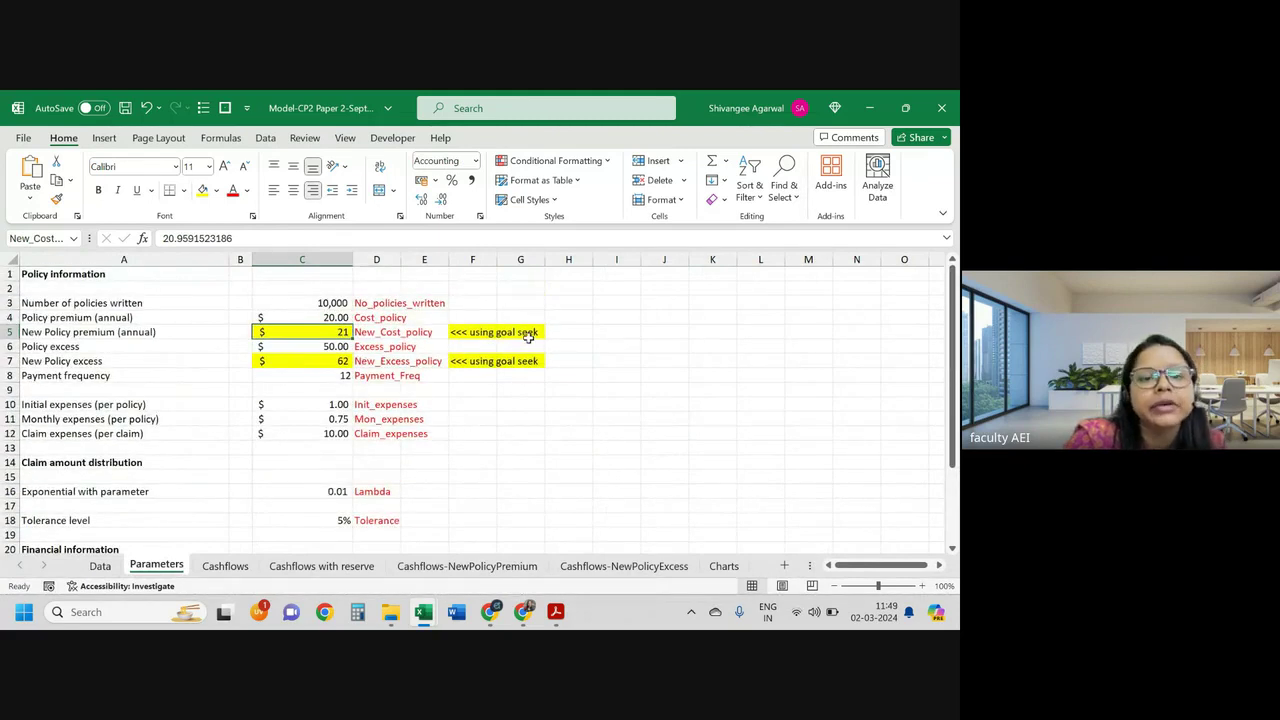
{"action": "left_click", "coordinate": [385, 333]}
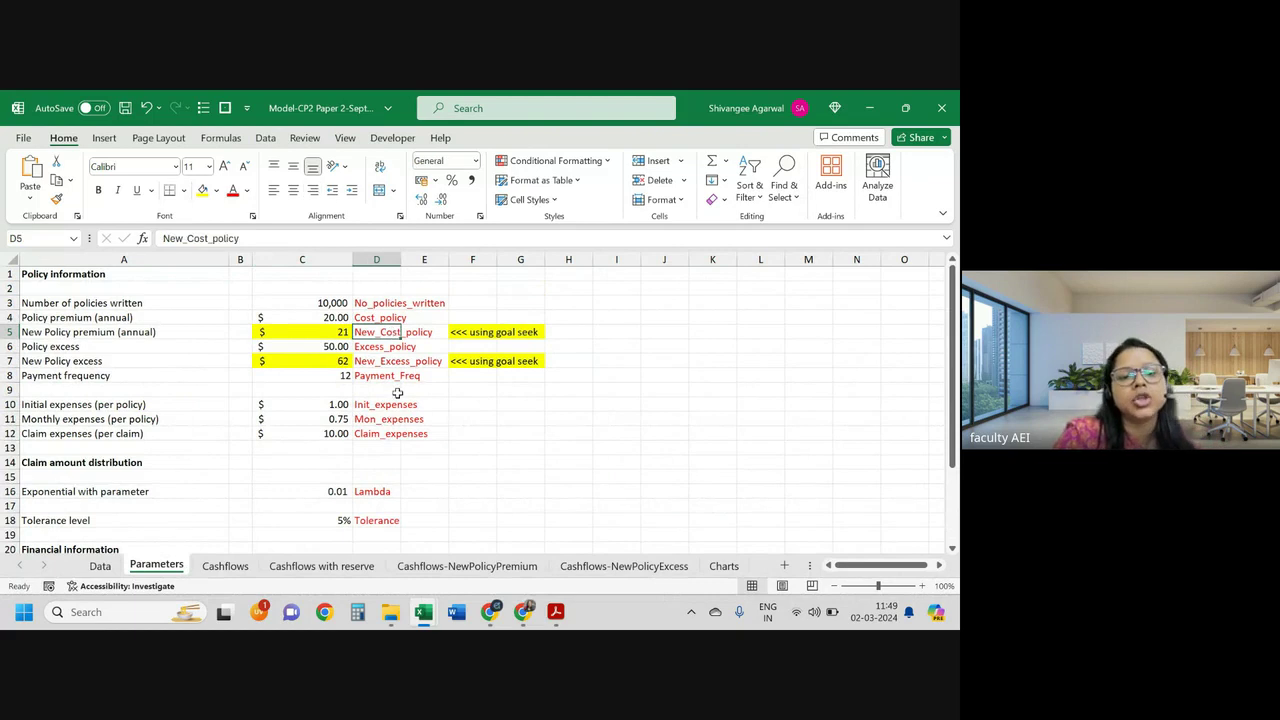
{"action": "left_click", "coordinate": [390, 361]}
{"action": "left_click", "coordinate": [465, 332]}
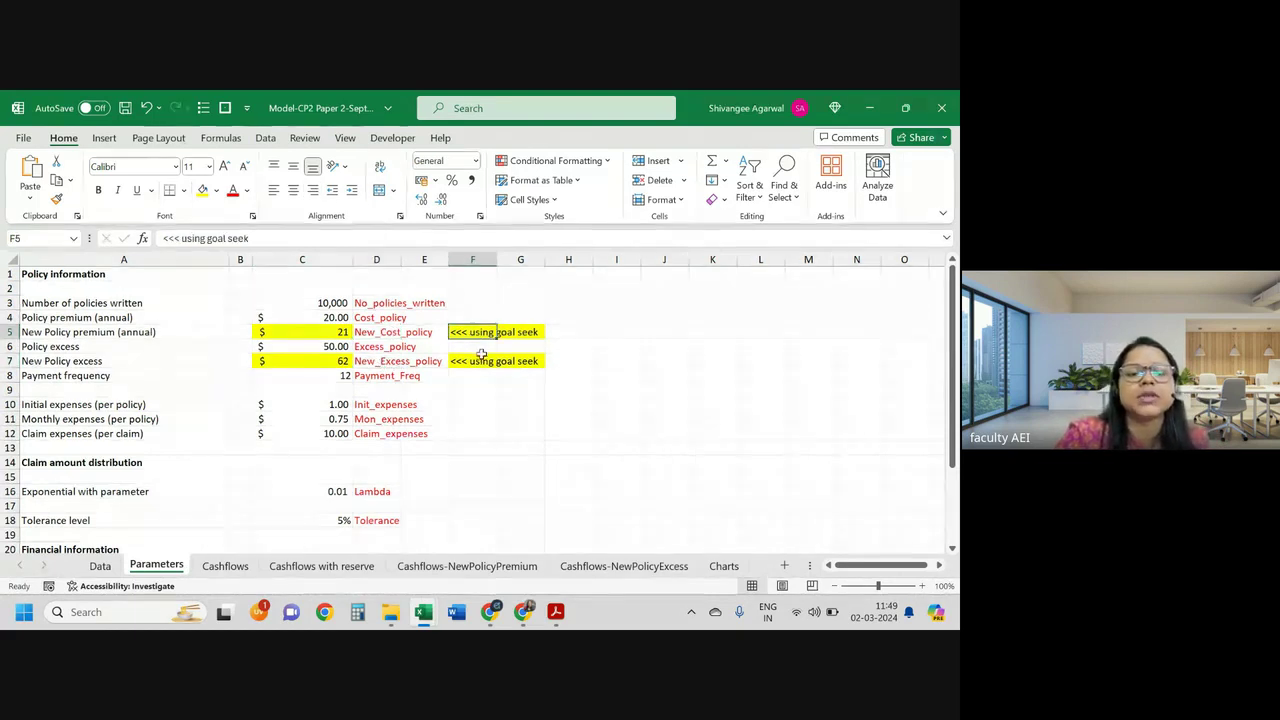
{"action": "left_click", "coordinate": [344, 334]}
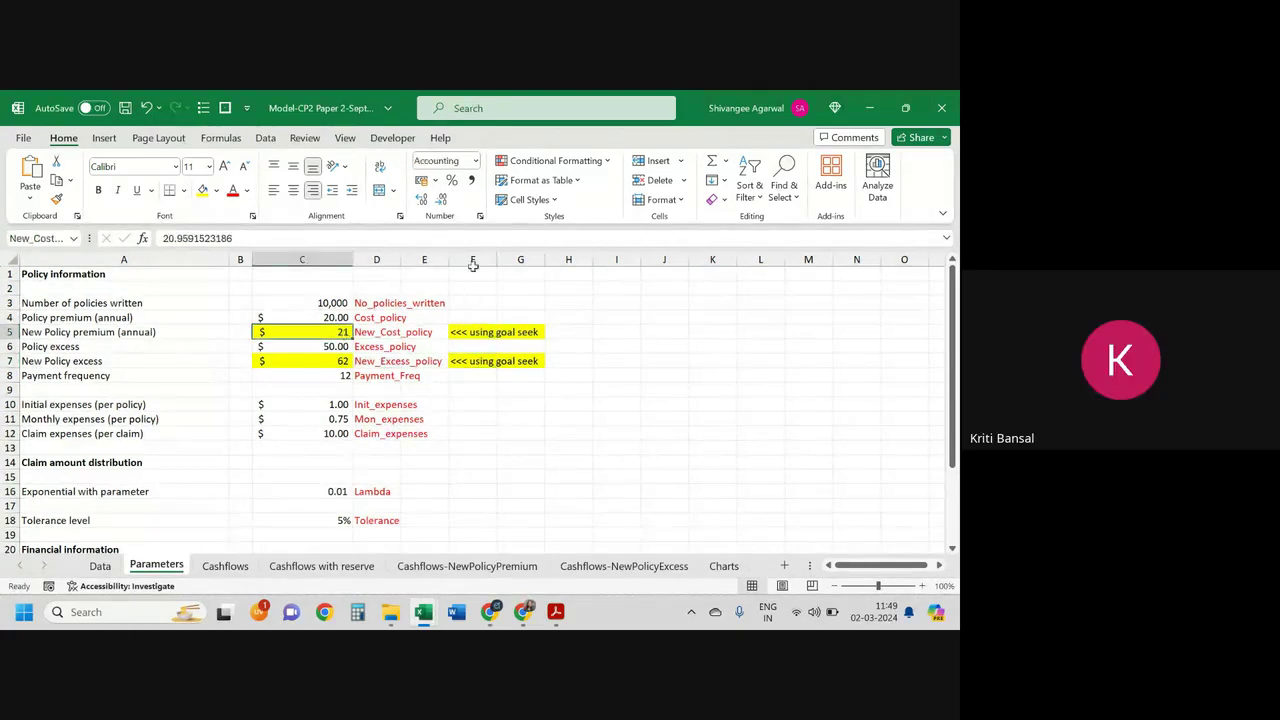
{"action": "left_click", "coordinate": [421, 199]}
{"action": "mouse_move", "coordinate": [423, 612]}
{"action": "left_click", "coordinate": [421, 199]}
{"action": "left_click", "coordinate": [500, 568]}
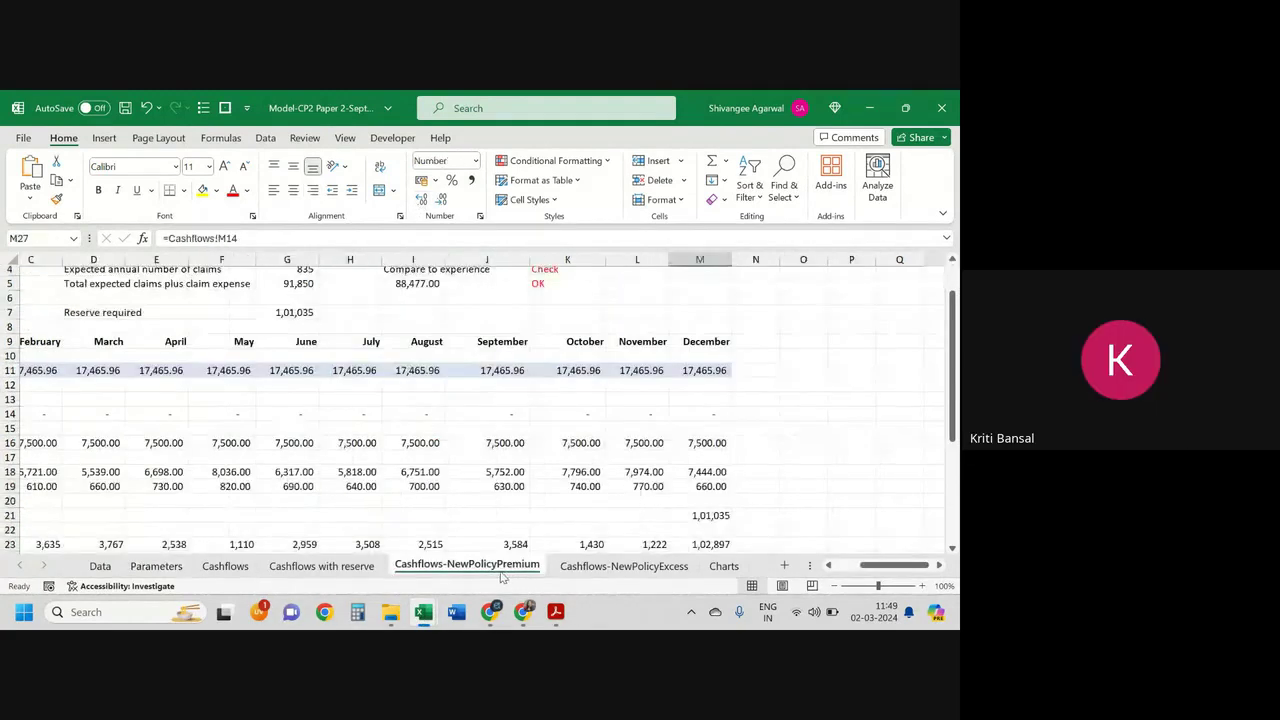
{"action": "mouse_move", "coordinate": [895, 565]}
{"action": "left_mouse_down"}
{"action": "mouse_move", "coordinate": [865, 565]}
{"action": "mouse_move", "coordinate": [880, 565]}
{"action": "left_mouse_up"}
{"action": "scroll", "coordinate": [528, 380], "scroll_direction": "down", "scroll_amount": 4}
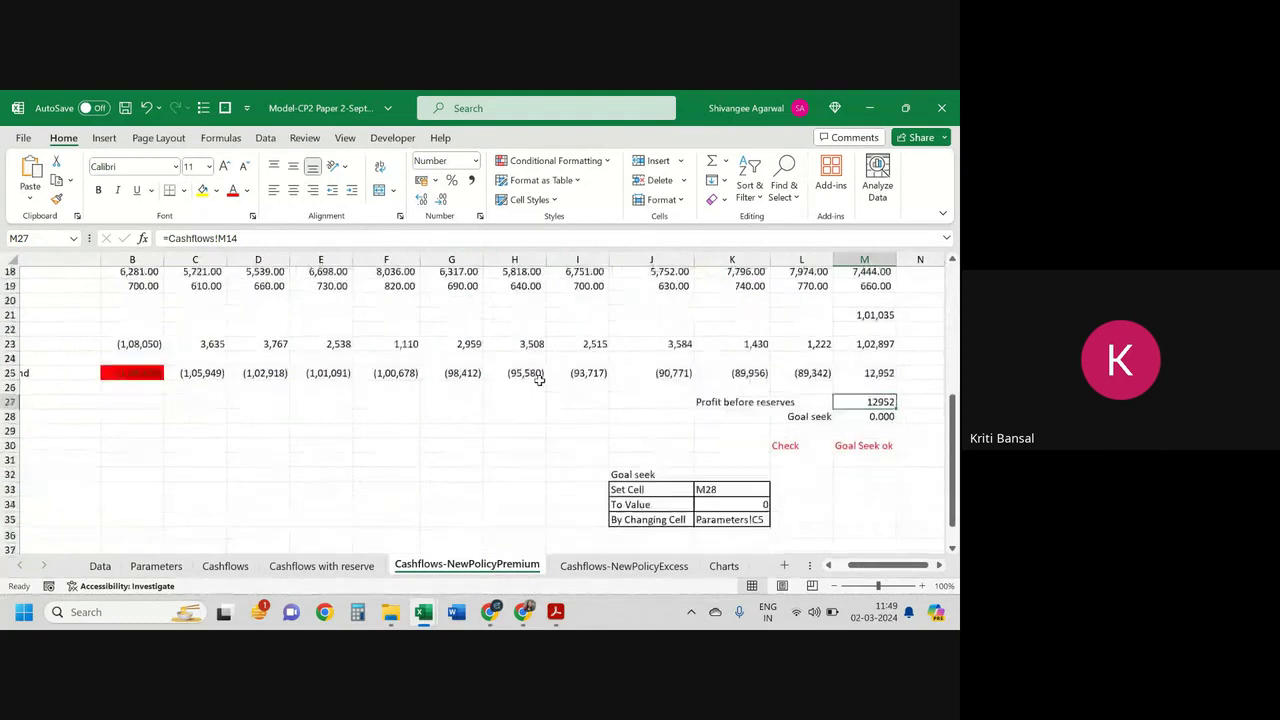
{"action": "scroll", "coordinate": [537, 374], "scroll_direction": "up", "scroll_amount": 4}
{"action": "scroll", "coordinate": [303, 375], "scroll_direction": "up", "scroll_amount": 3}
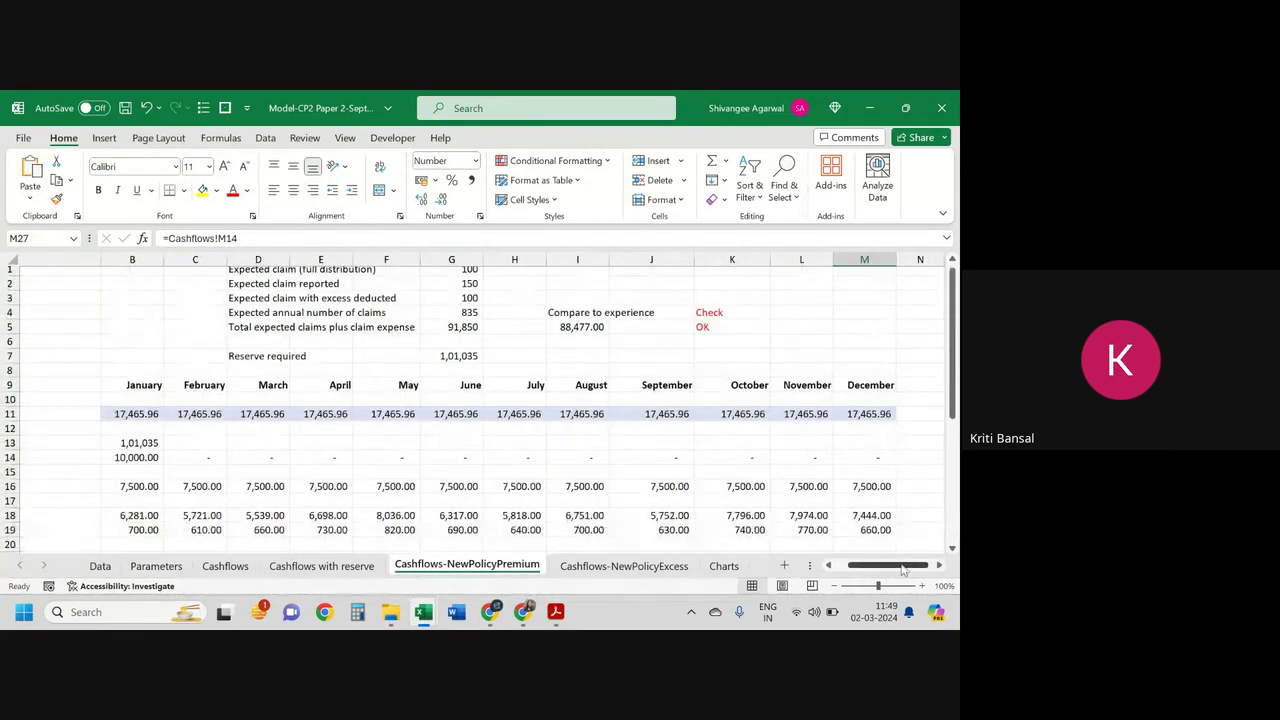
{"action": "left_click_drag", "start_coordinate": [918, 569], "coordinate": [890, 569]}
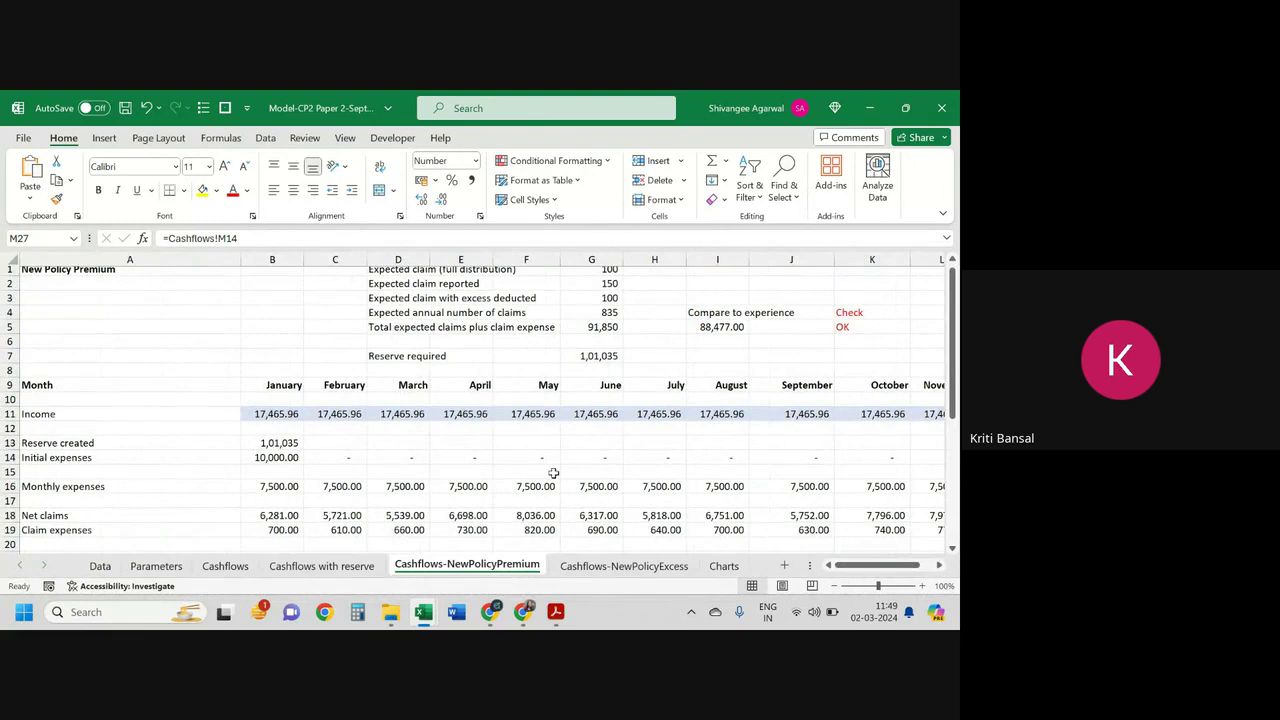
{"action": "left_click", "coordinate": [290, 414]}
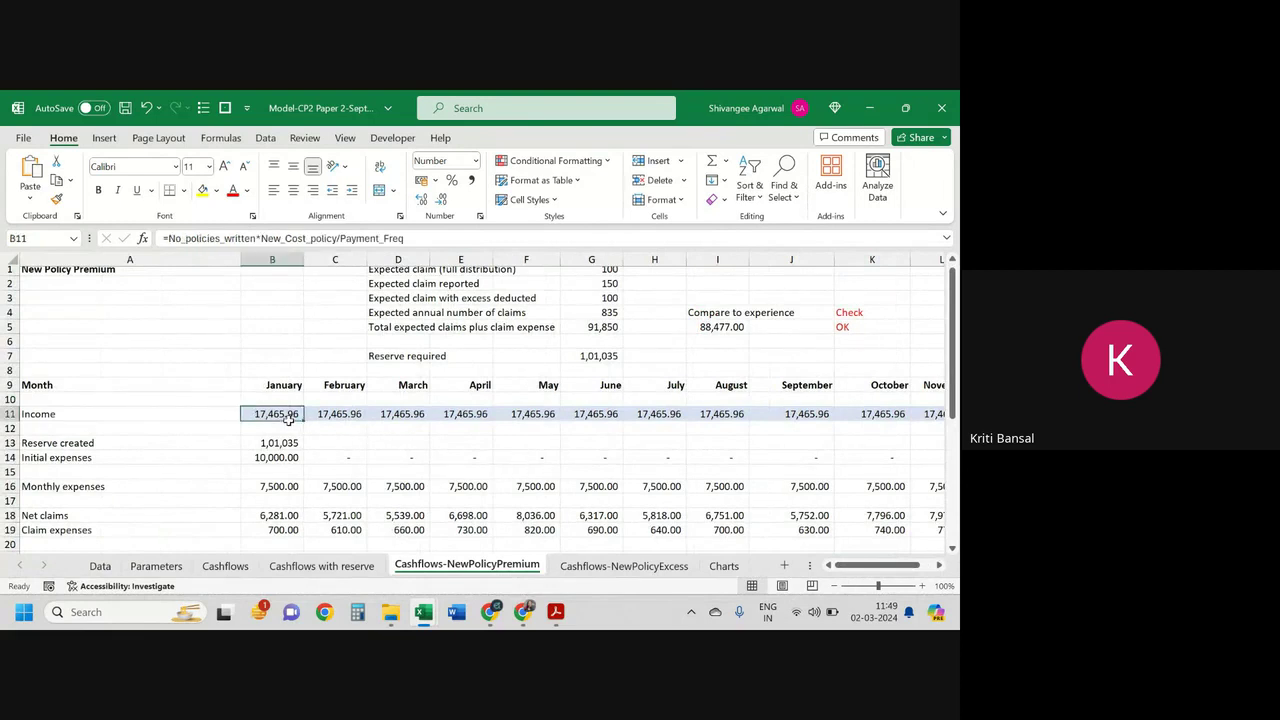
{"action": "double_click", "coordinate": [286, 414]}
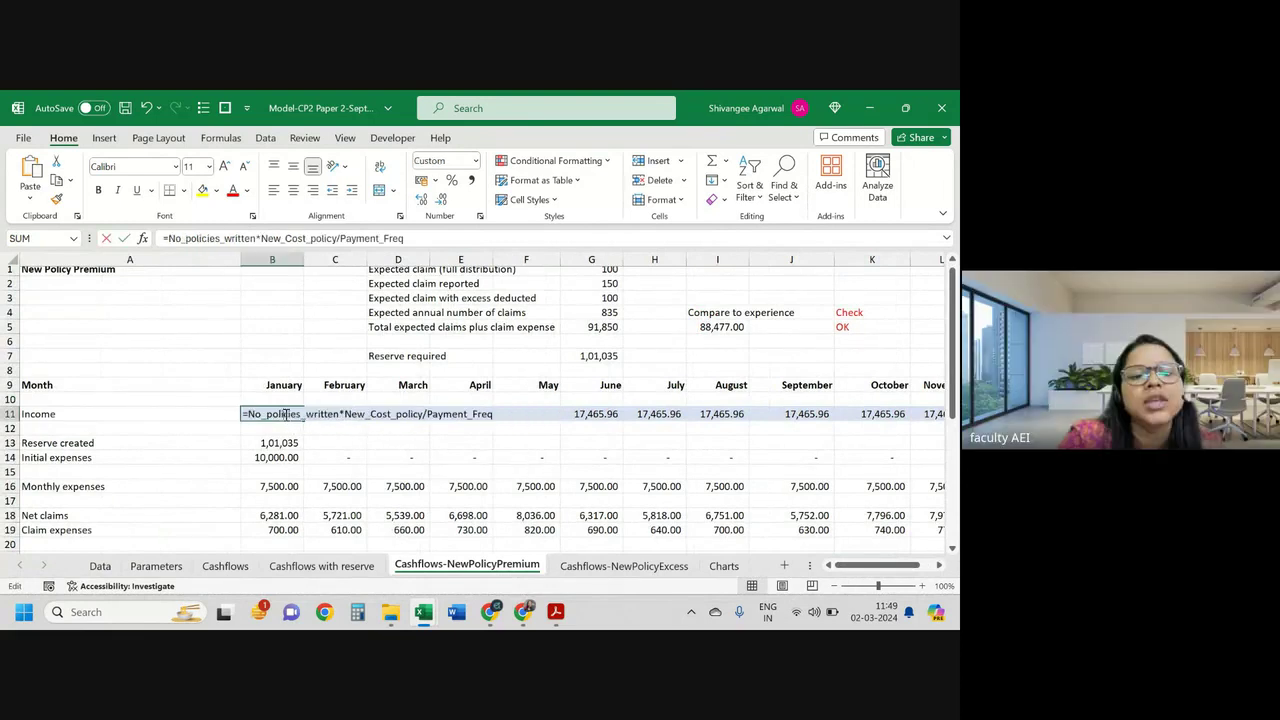
{"action": "double_click", "coordinate": [407, 414]}
{"action": "left_click", "coordinate": [340, 414]}
{"action": "left_click_drag", "start_coordinate": [340, 414], "coordinate": [421, 416]}
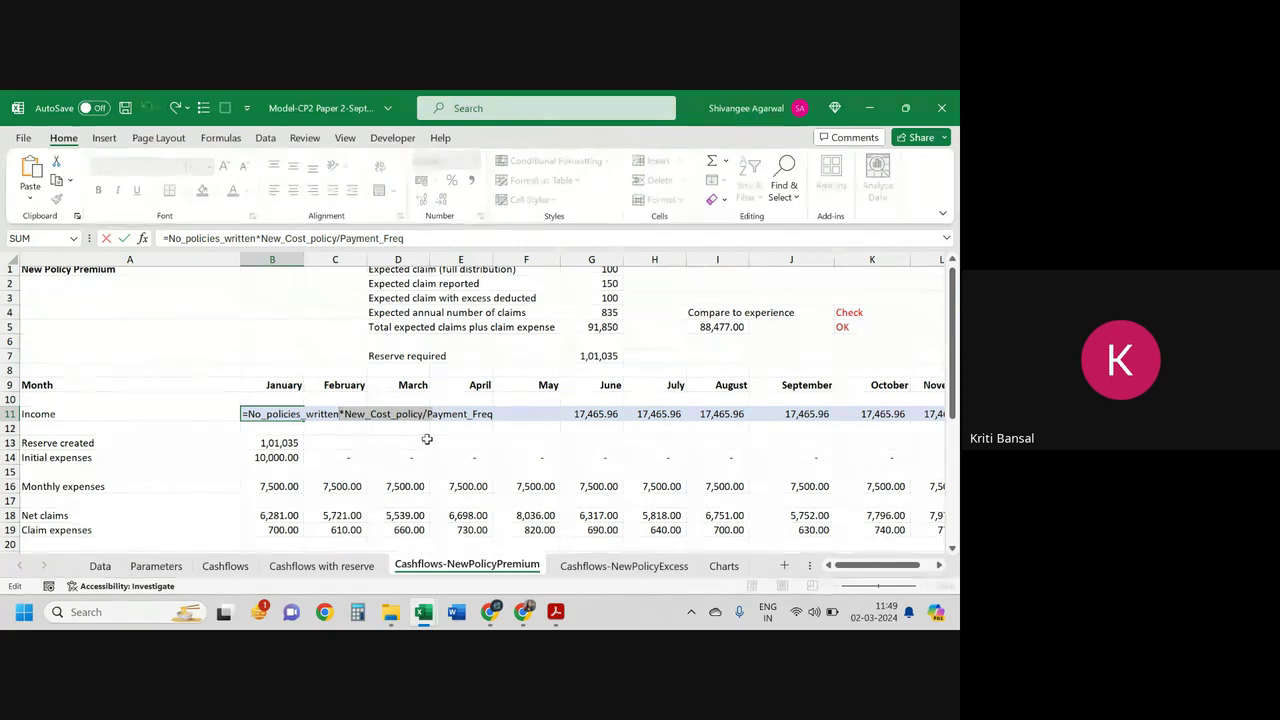
{"action": "key", "text": "Return"}
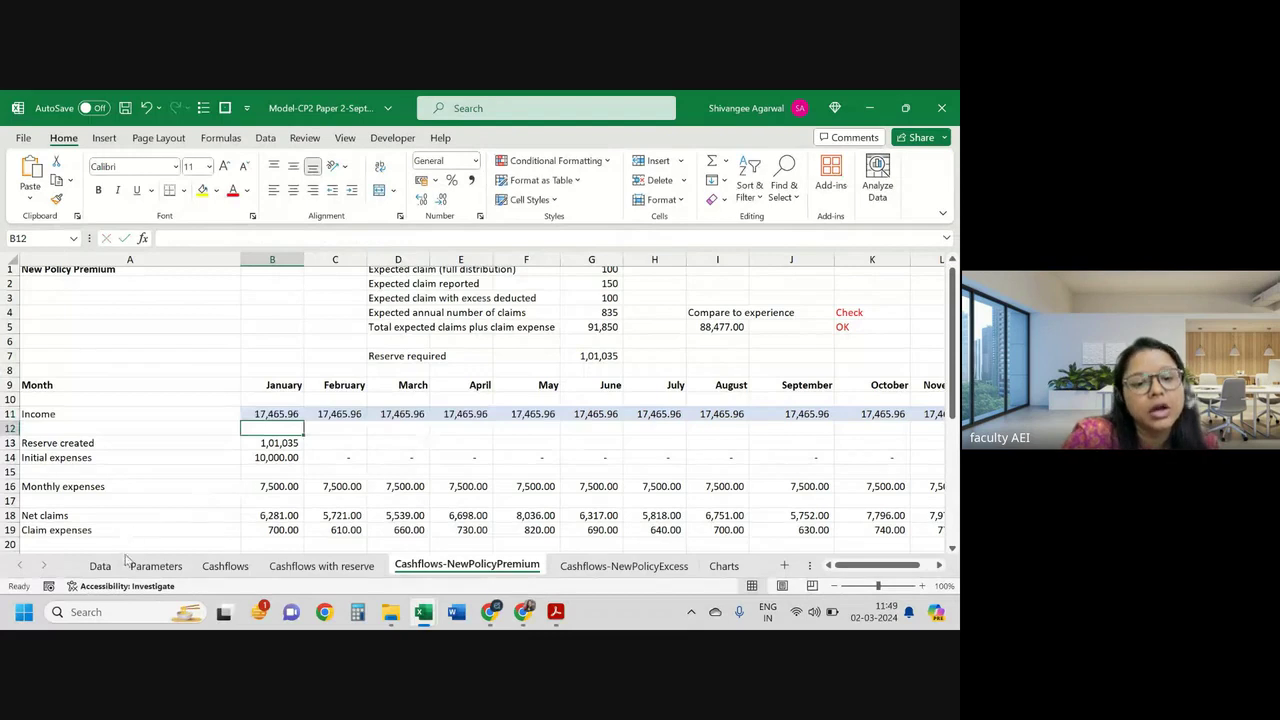
Step: Enter 25 as the new policy premium in Parameters!C5, then view the New Policy Premium cashflows
{"action": "key", "text": "ctrl+Page_Up"}
{"action": "key", "text": "ctrl+Page_Up"}
{"action": "key", "text": "ctrl+Page_Up"}
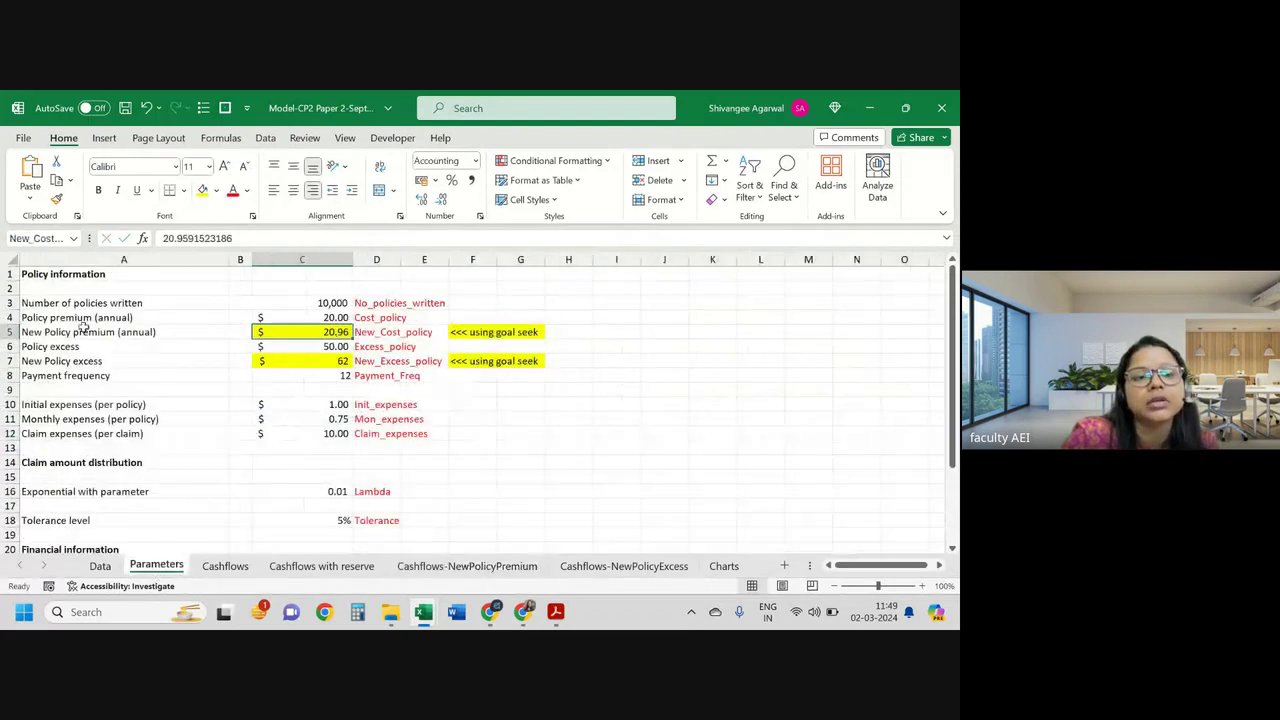
{"action": "left_click_drag", "start_coordinate": [130, 332], "coordinate": [294, 325]}
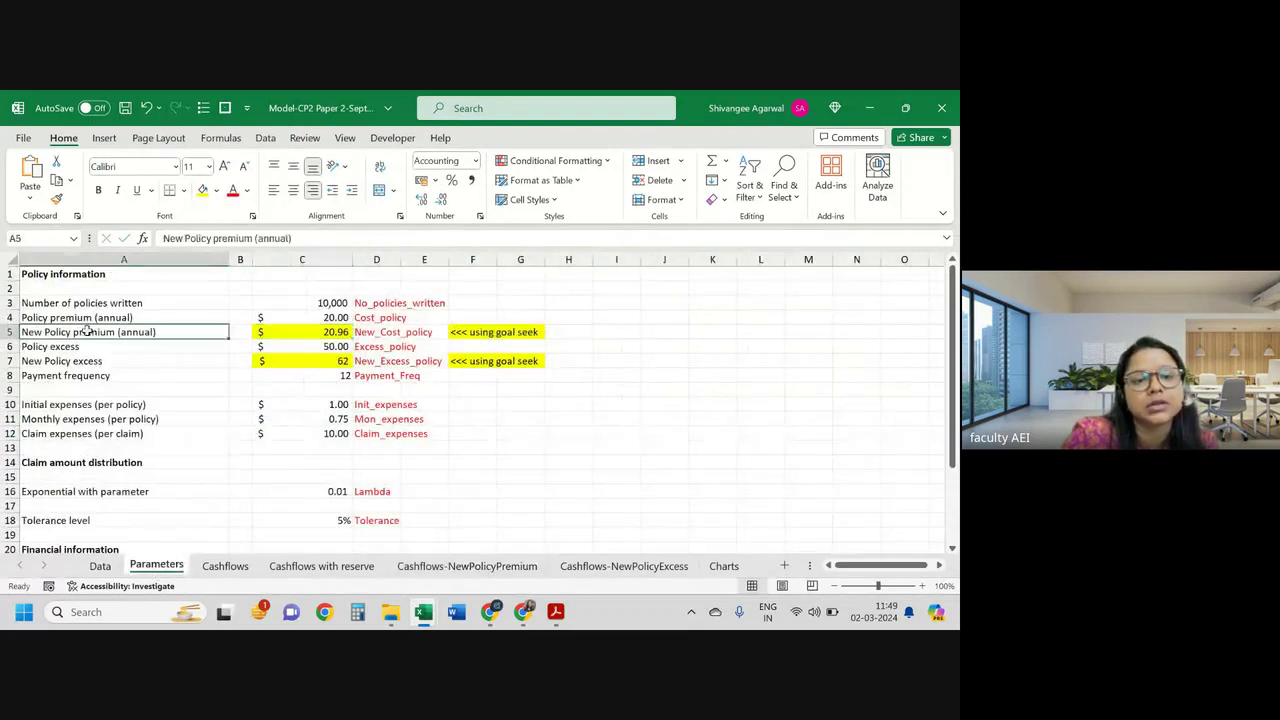
{"action": "left_click", "coordinate": [300, 331]}
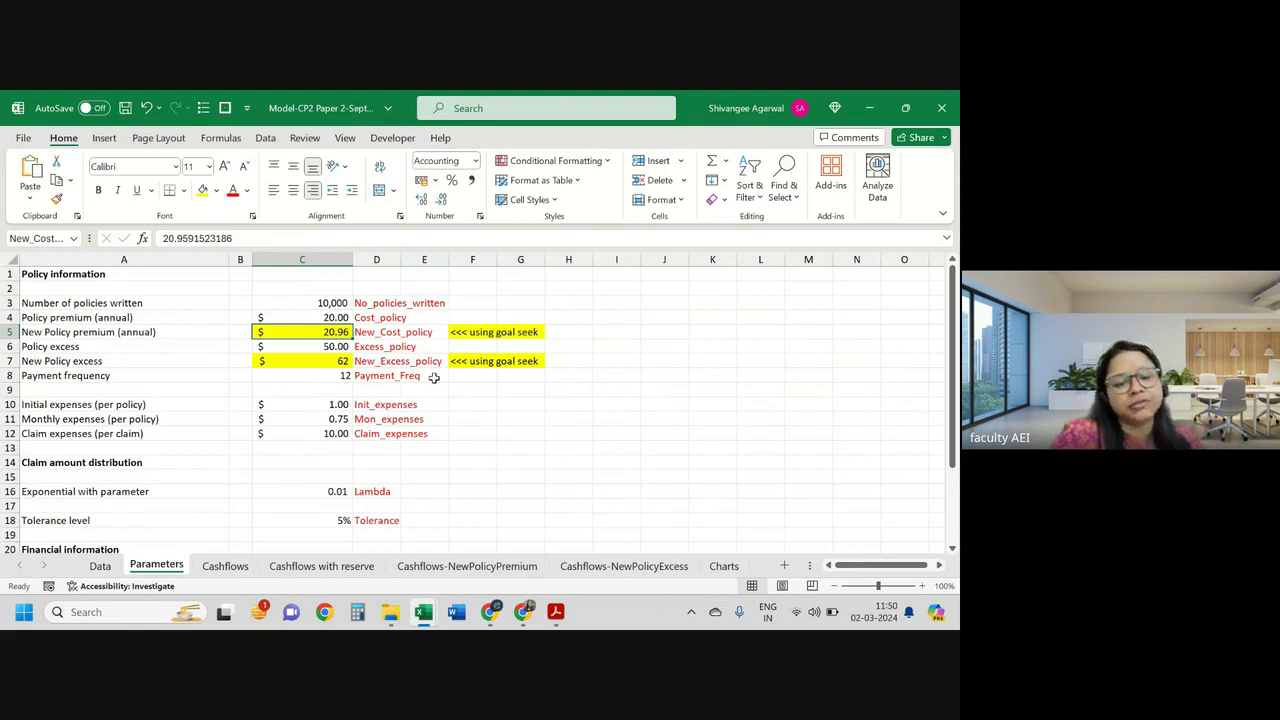
{"action": "key", "text": "F2"}
{"action": "type", "text": "25"}
{"action": "key", "text": "Return"}
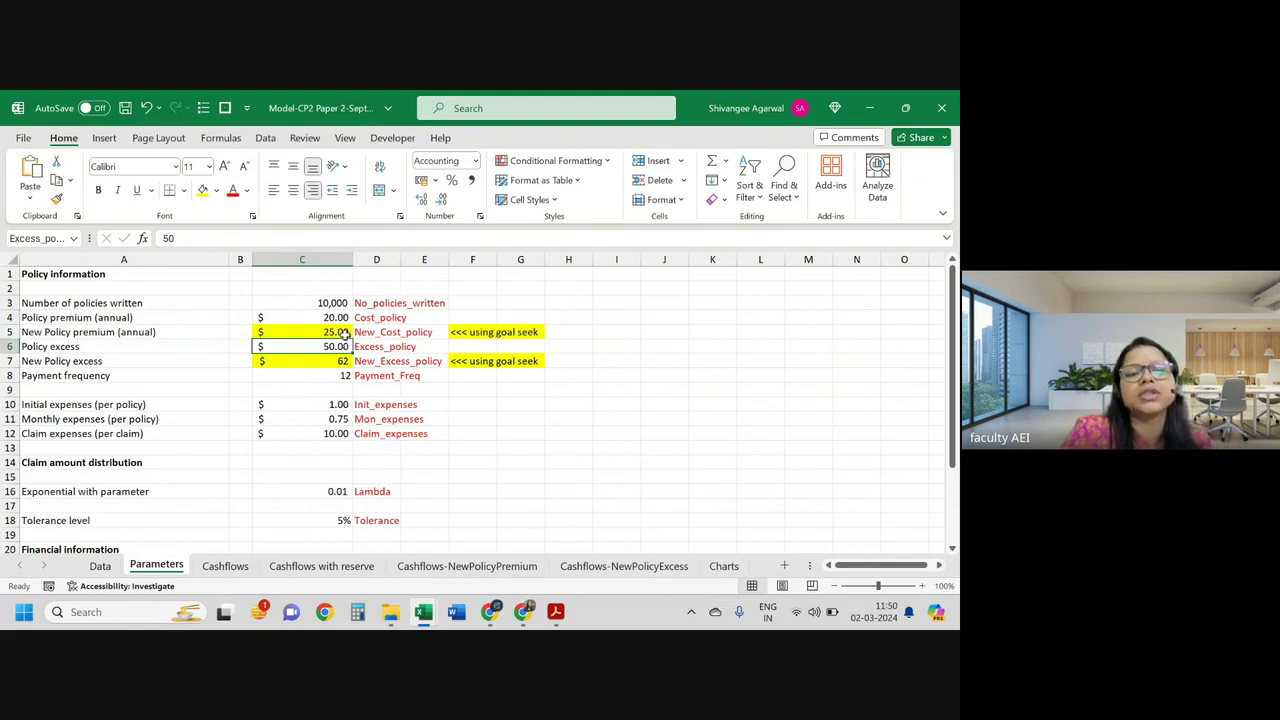
{"action": "left_click", "coordinate": [480, 566]}
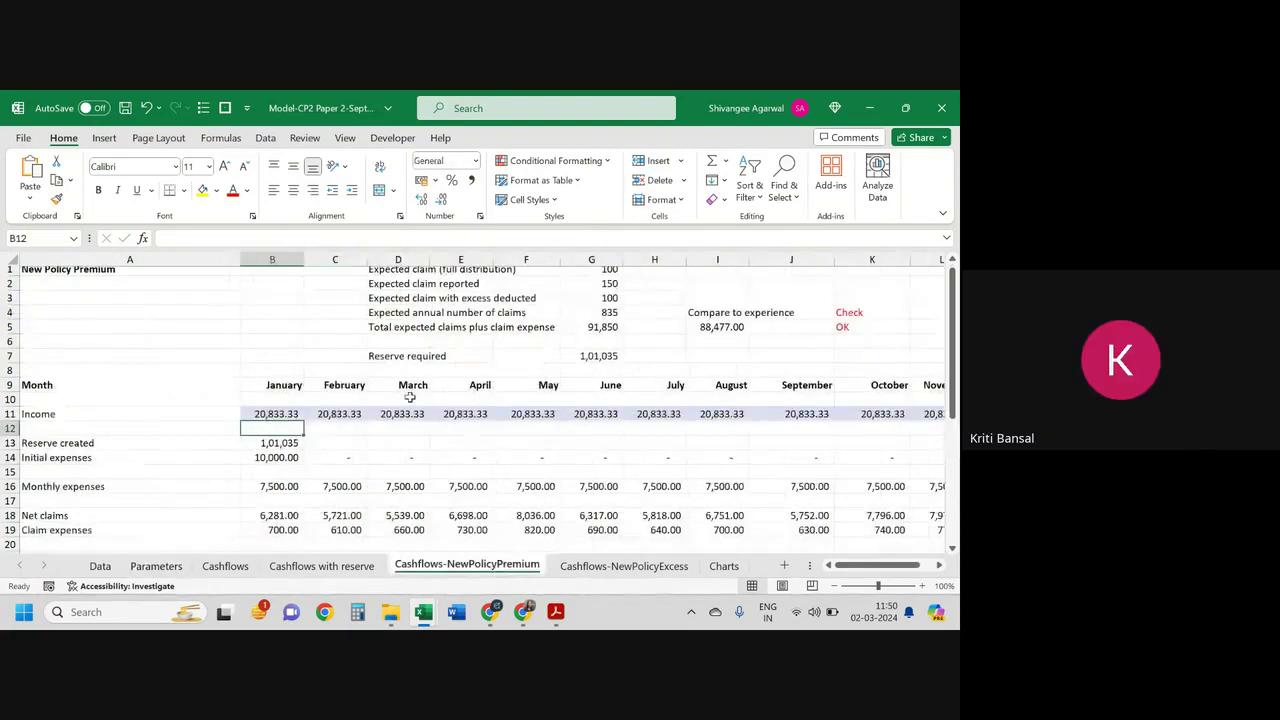
Step: Inspect the B11 monthly income formula's New_Cost_policy term and the January-October income values
{"action": "left_click", "coordinate": [273, 410]}
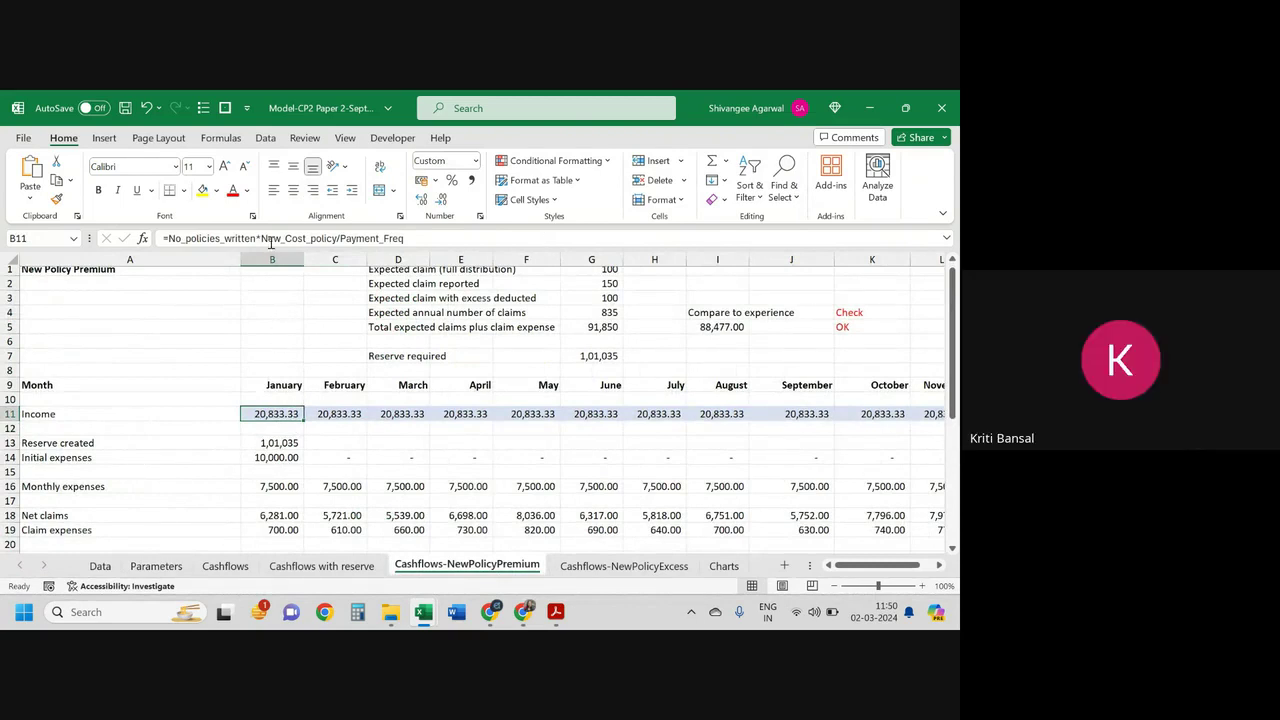
{"action": "left_click_drag", "start_coordinate": [261, 238], "coordinate": [338, 240]}
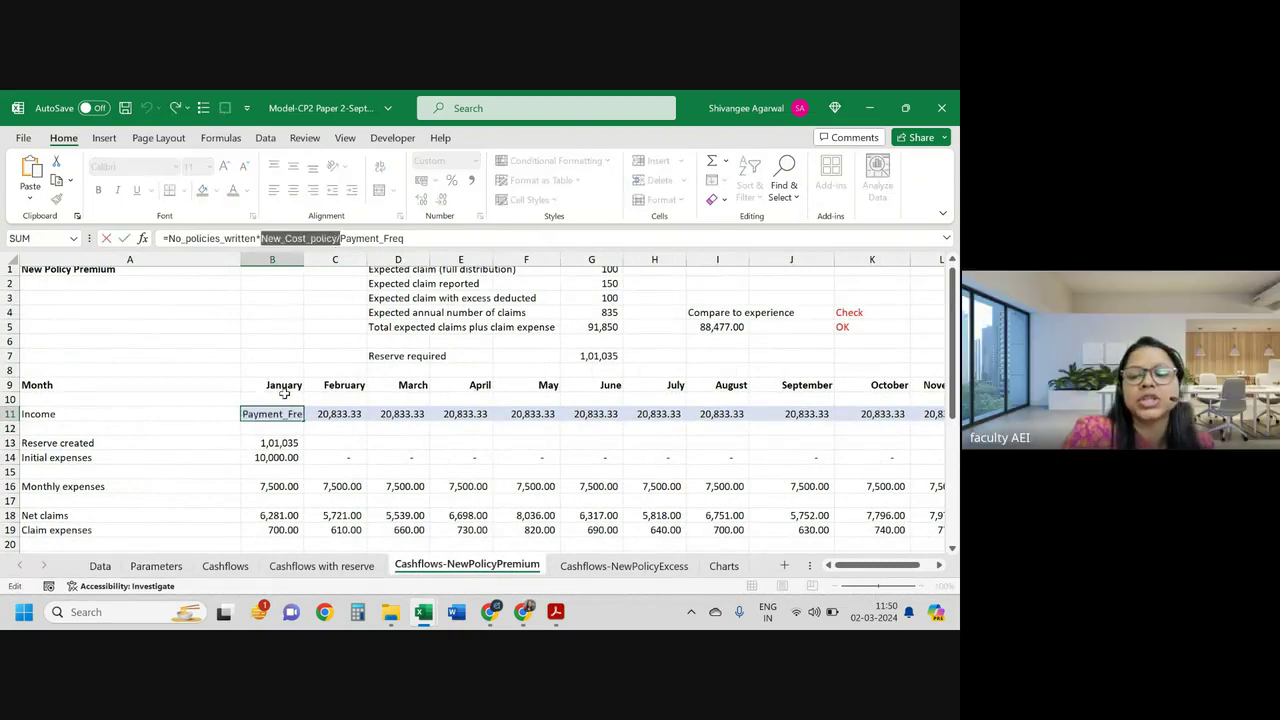
{"action": "key", "text": "Return"}
{"action": "left_click_drag", "start_coordinate": [297, 410], "coordinate": [720, 413]}
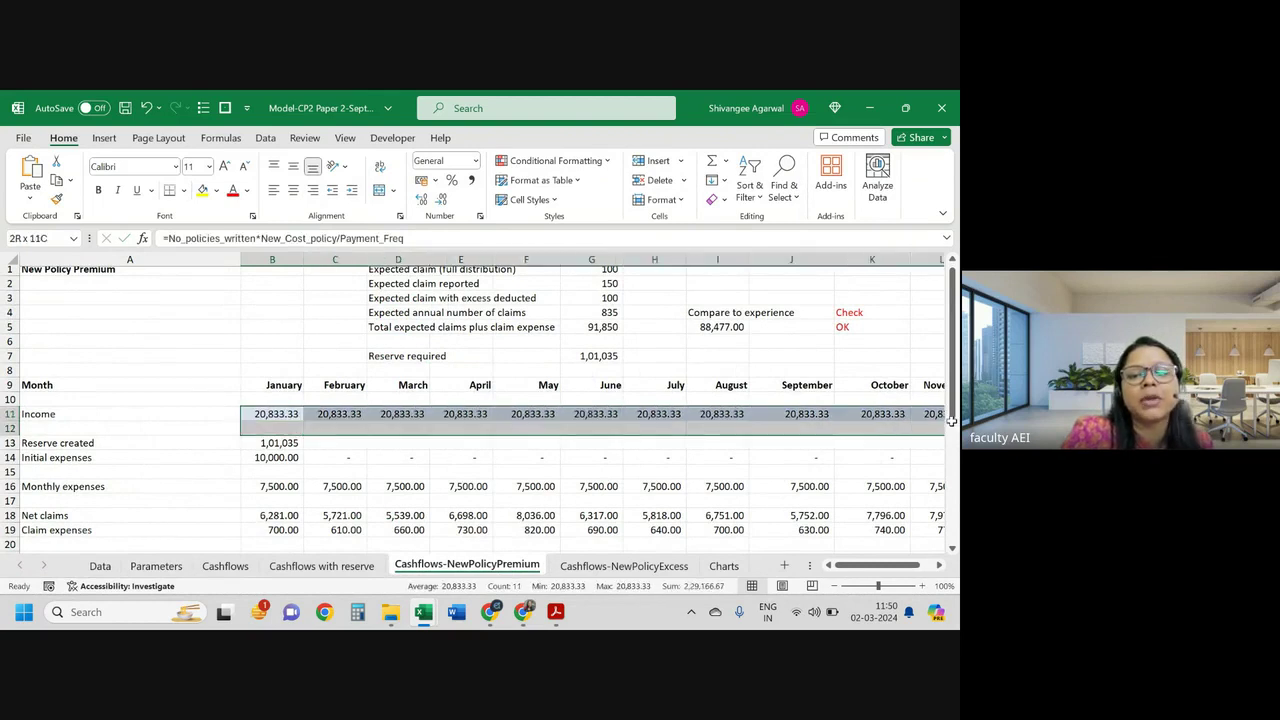
{"action": "scroll", "coordinate": [515, 421], "scroll_direction": "left", "scroll_amount": 1}
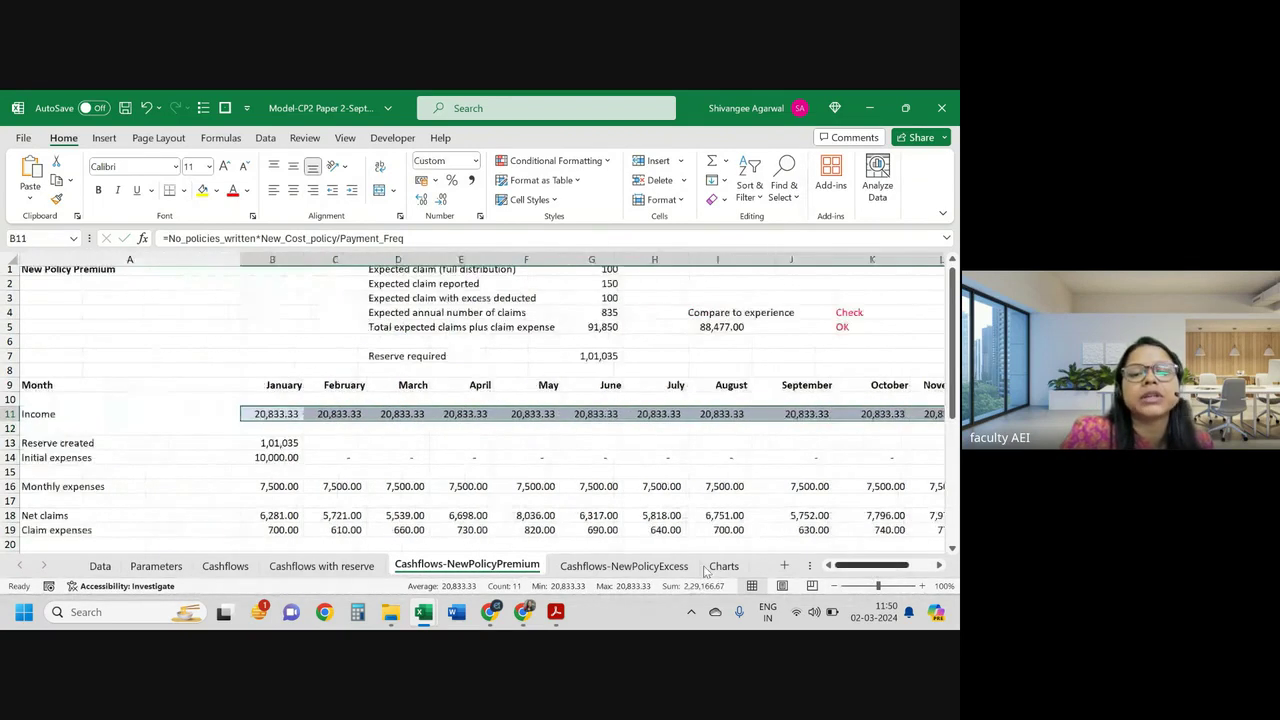
{"action": "scroll", "coordinate": [515, 421], "scroll_direction": "down", "scroll_amount": 5}
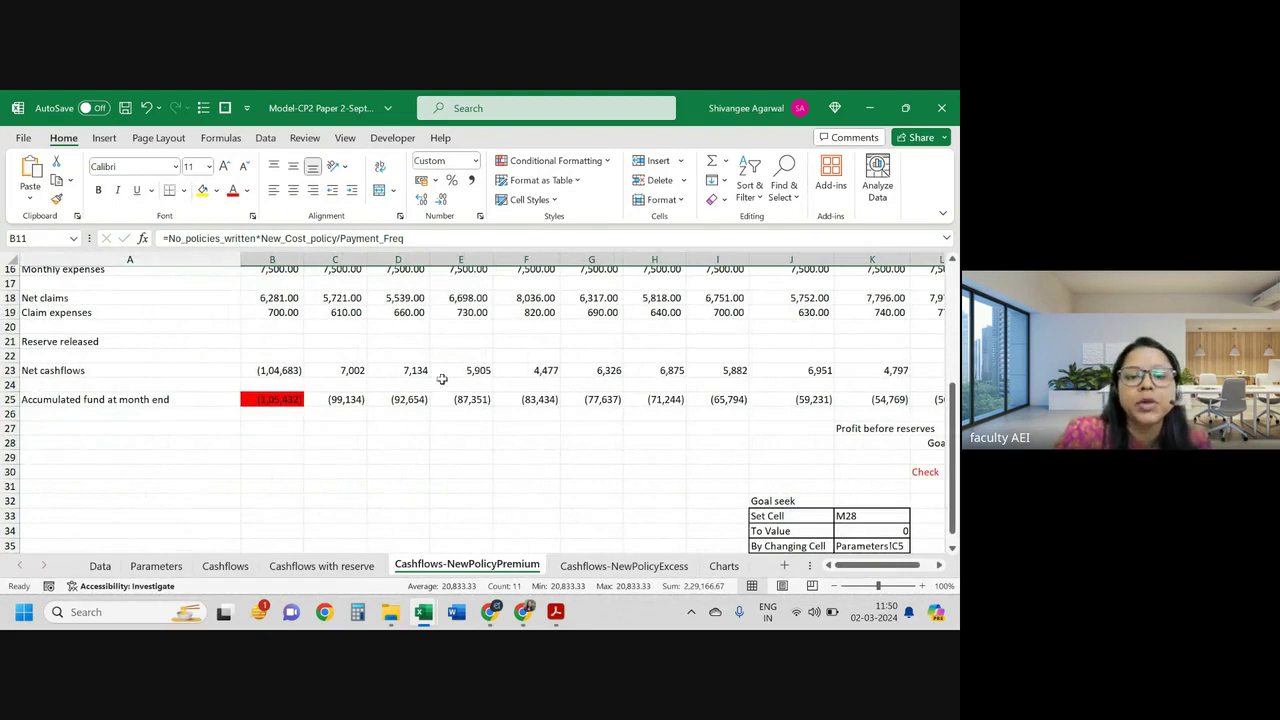
{"action": "scroll", "coordinate": [443, 517], "scroll_direction": "up", "scroll_amount": 5}
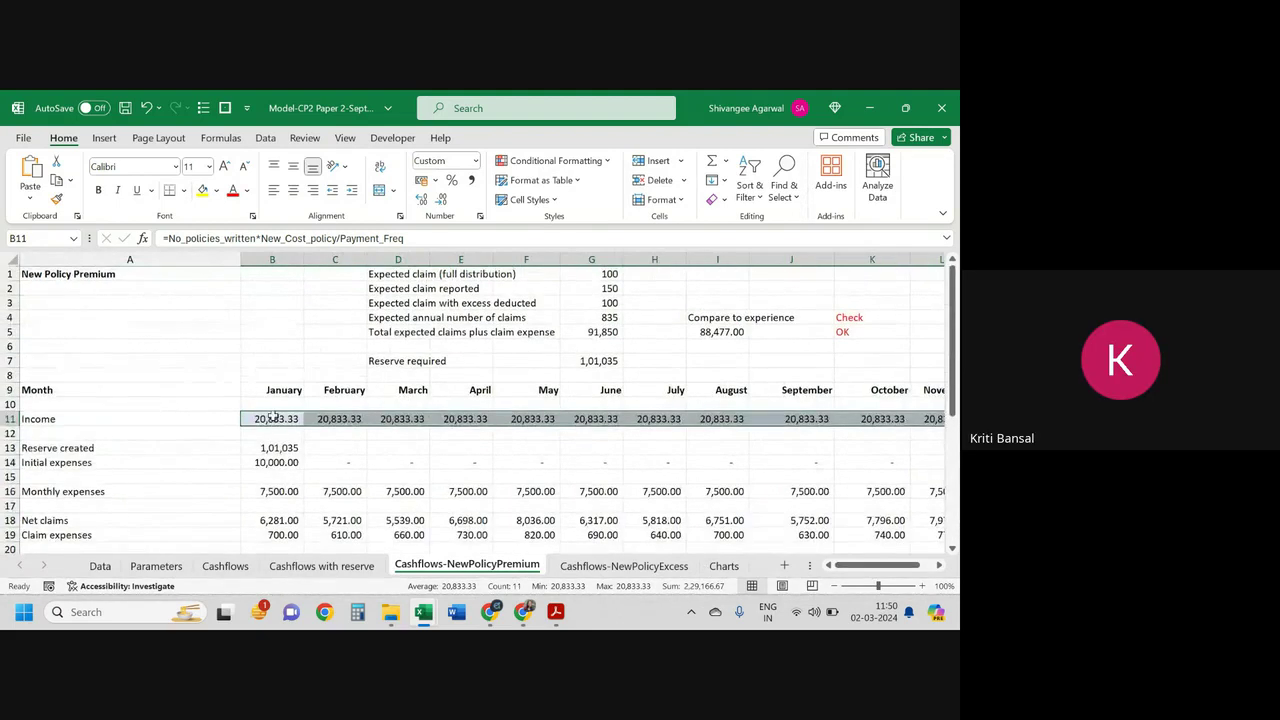
{"action": "left_click_drag", "start_coordinate": [272, 418], "coordinate": [849, 425]}
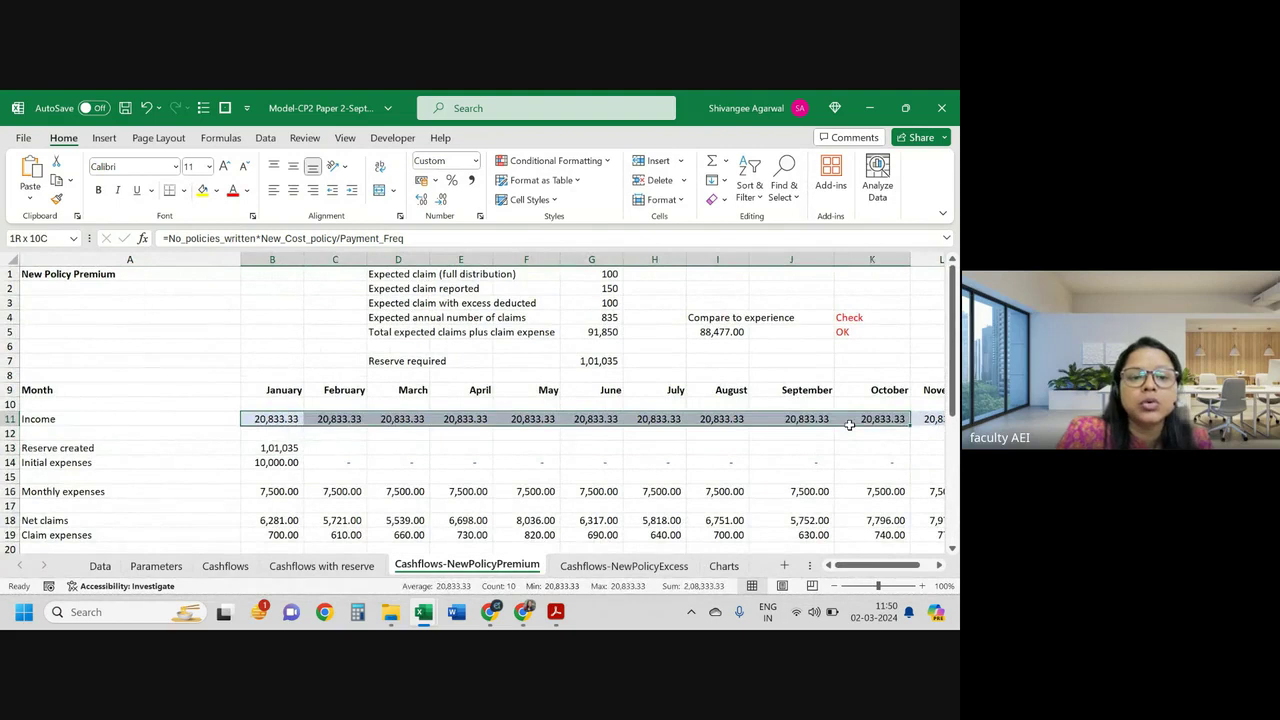
{"action": "left_click", "coordinate": [289, 417]}
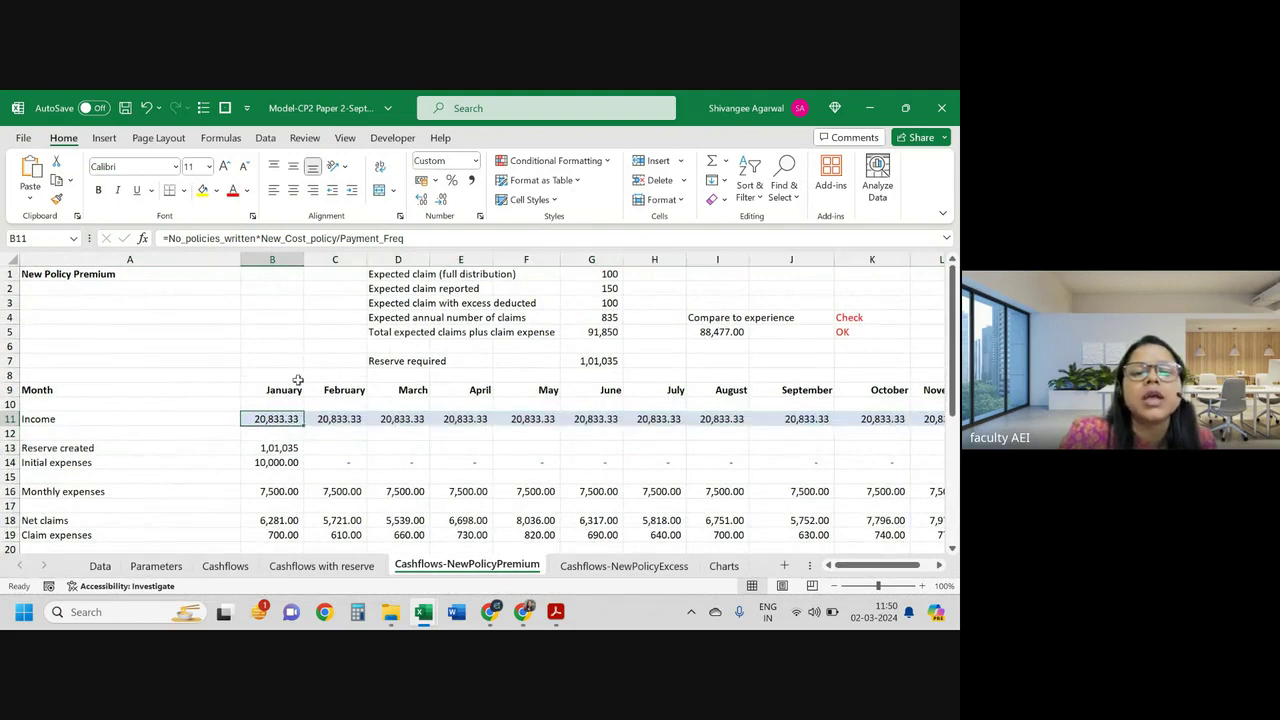
Step: Inspect the goal seek difference in M28 and the accumulated fund formula in M25
{"action": "scroll", "coordinate": [646, 468], "scroll_direction": "down", "scroll_amount": 5}
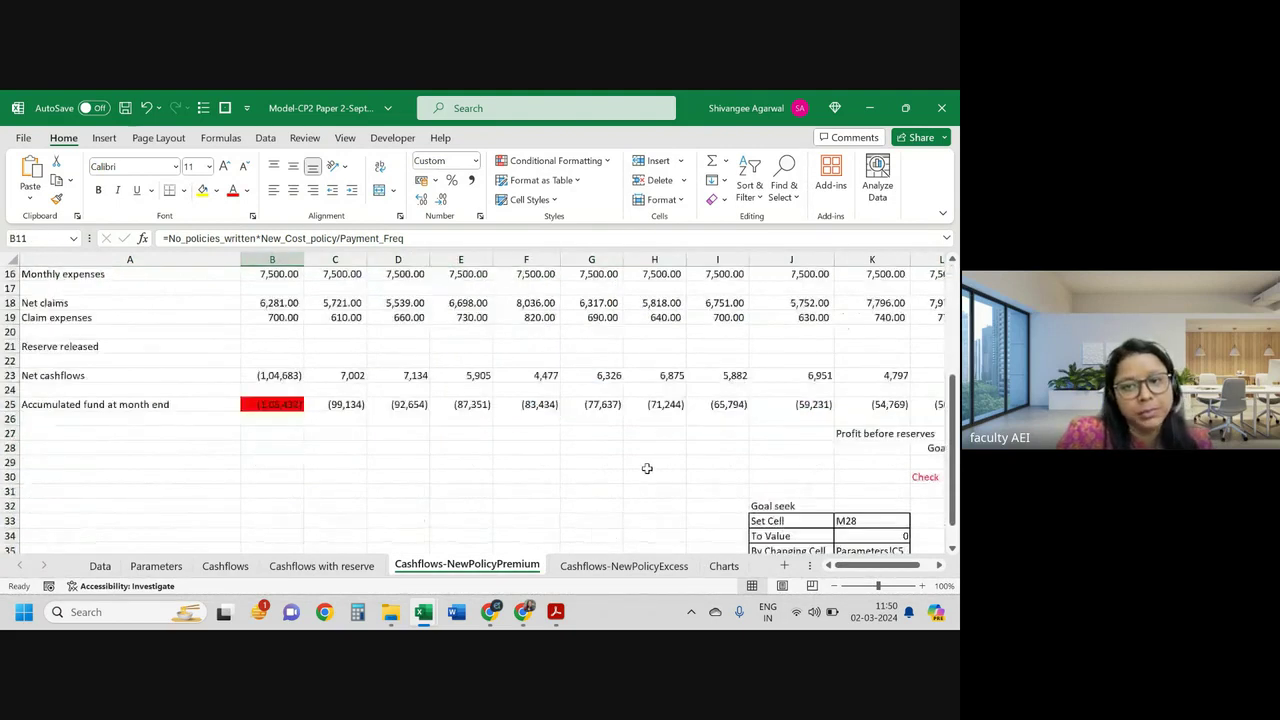
{"action": "scroll", "coordinate": [646, 468], "scroll_direction": "down", "scroll_amount": 2}
{"action": "scroll", "coordinate": [838, 570], "scroll_direction": "right", "scroll_amount": 3}
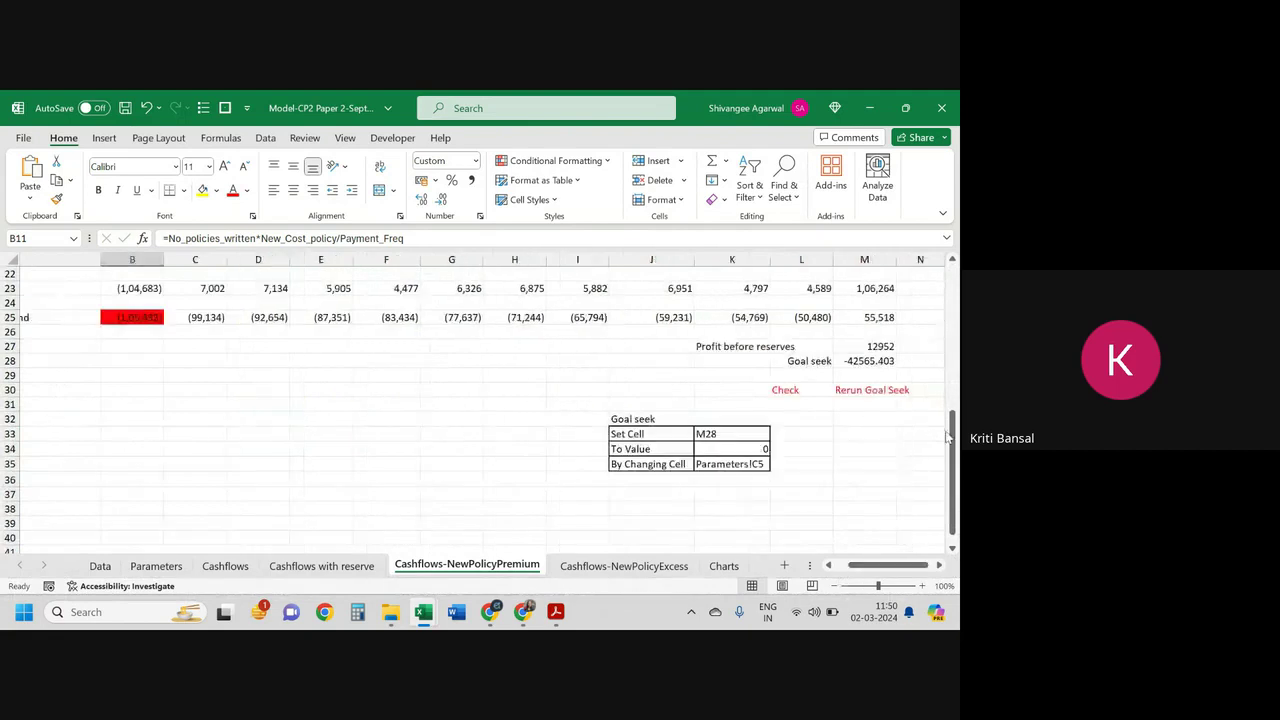
{"action": "left_click", "coordinate": [849, 358]}
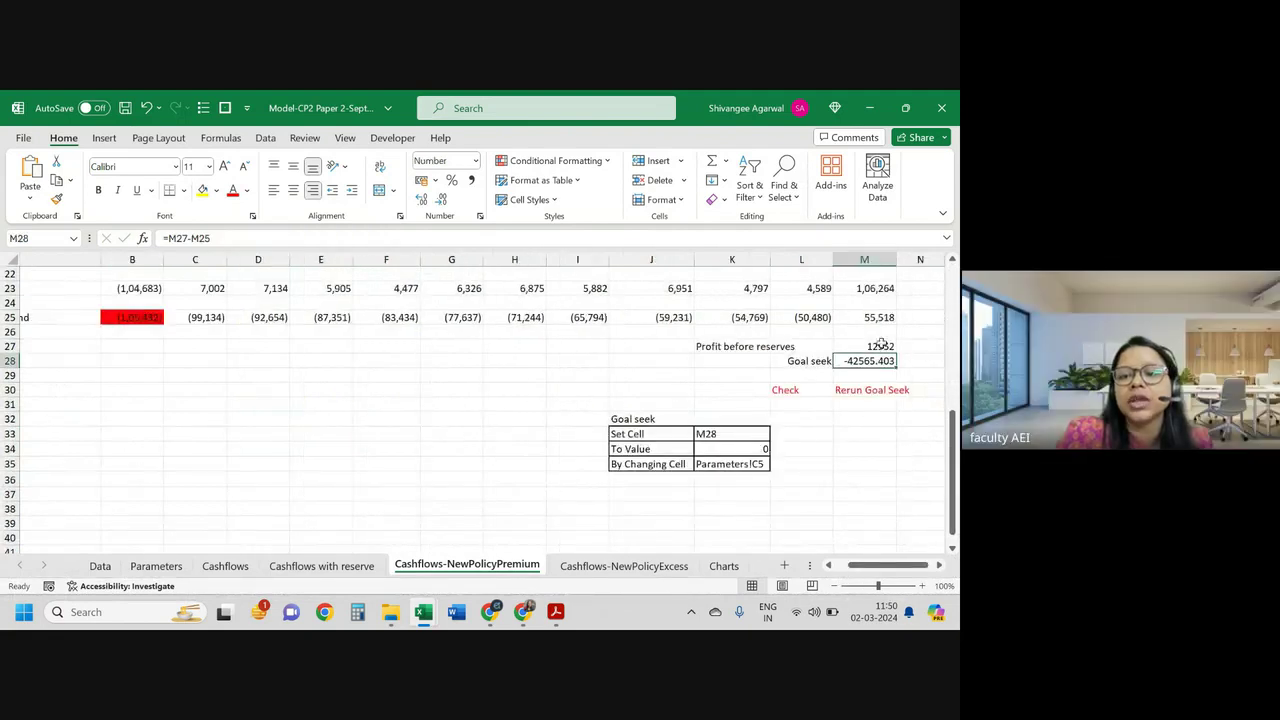
{"action": "left_click", "coordinate": [871, 371]}
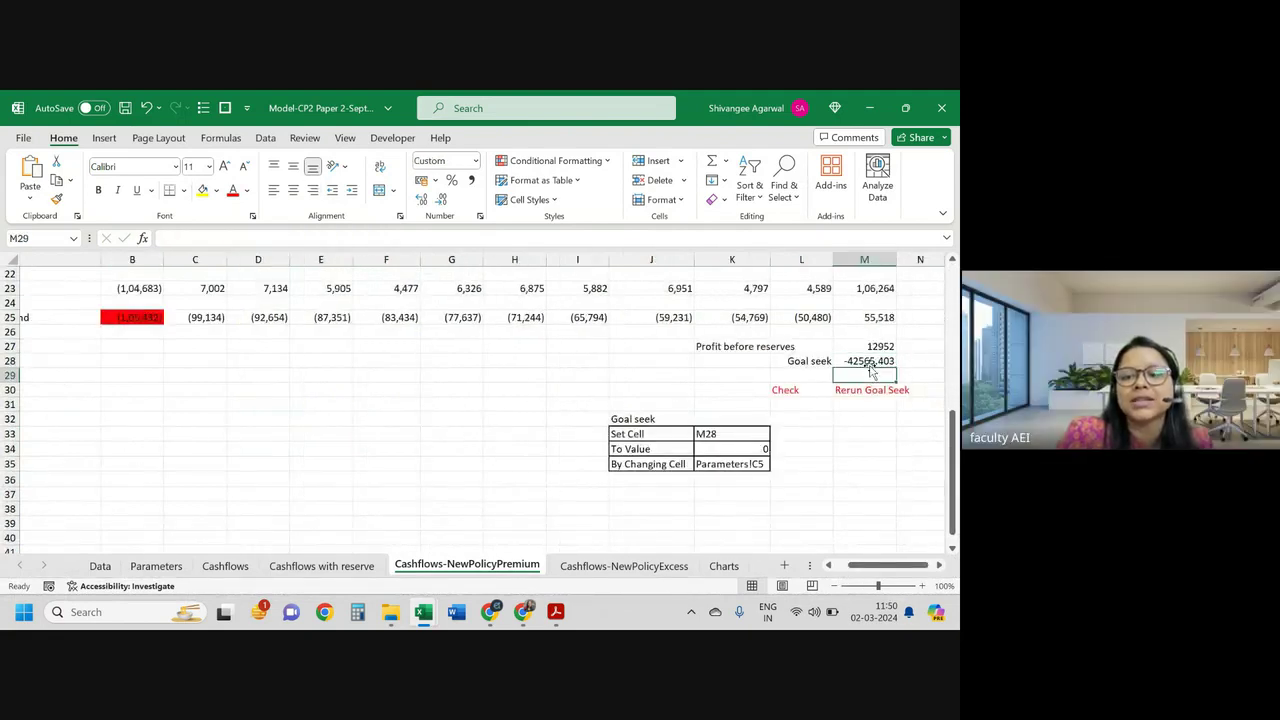
{"action": "left_click", "coordinate": [871, 358]}
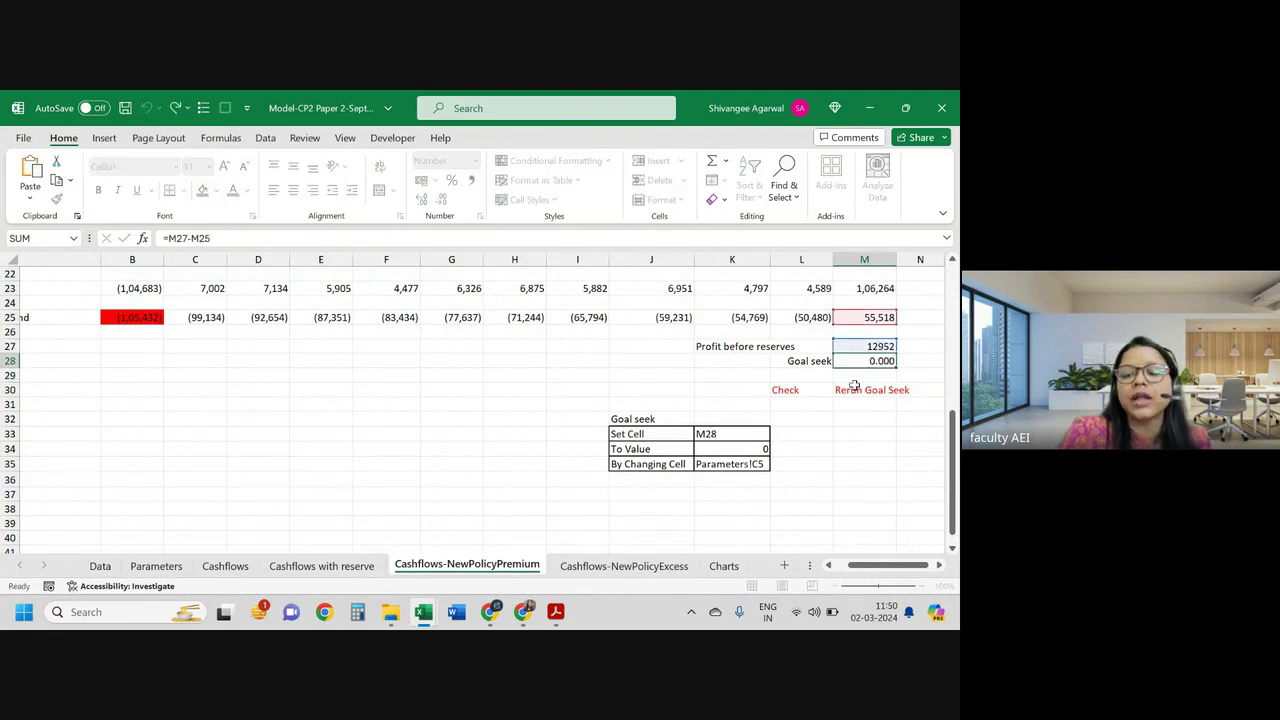
{"action": "left_click", "coordinate": [888, 318]}
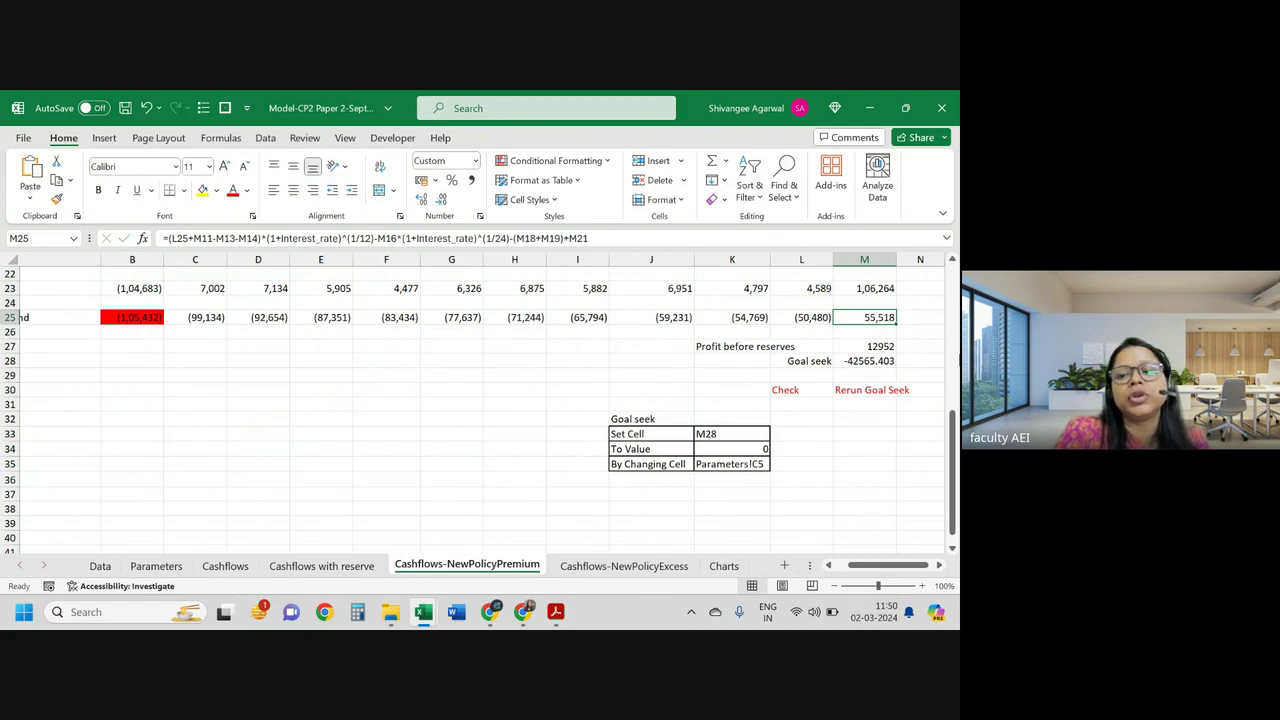
{"action": "left_click", "coordinate": [853, 360]}
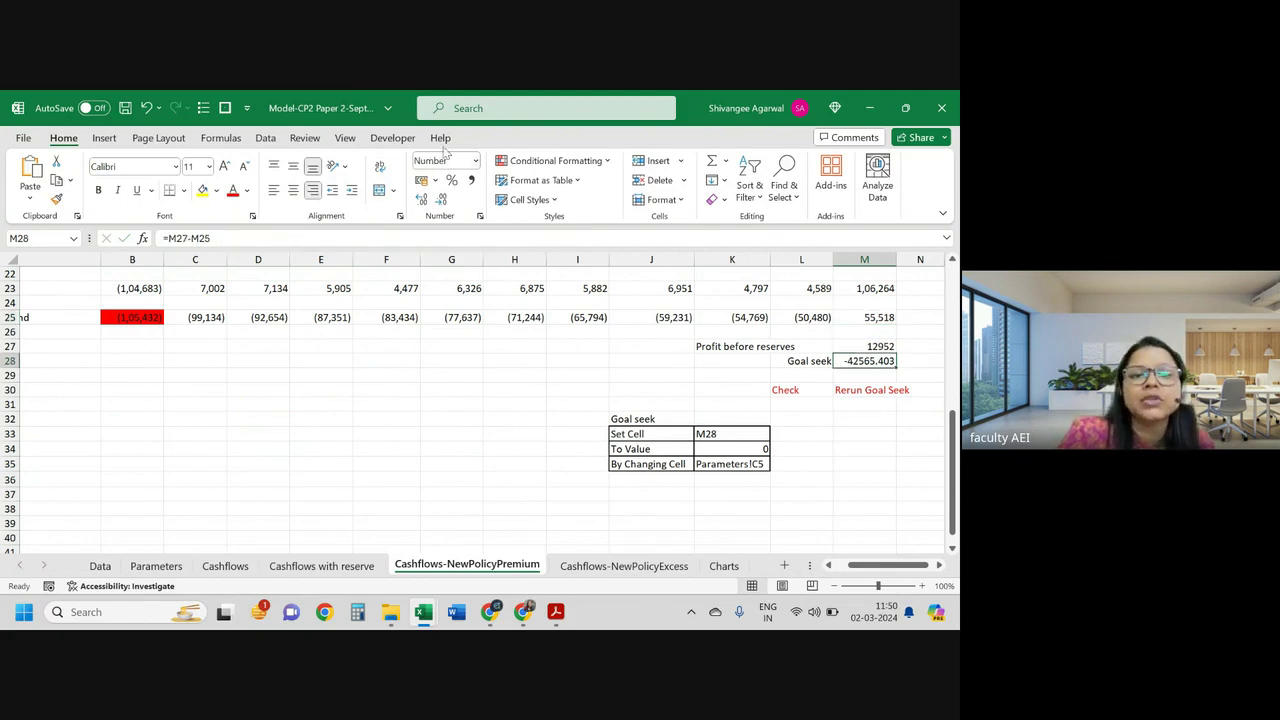
Step: Goal seek M28 to 0 by changing Parameters!C5
{"action": "left_click", "coordinate": [266, 140]}
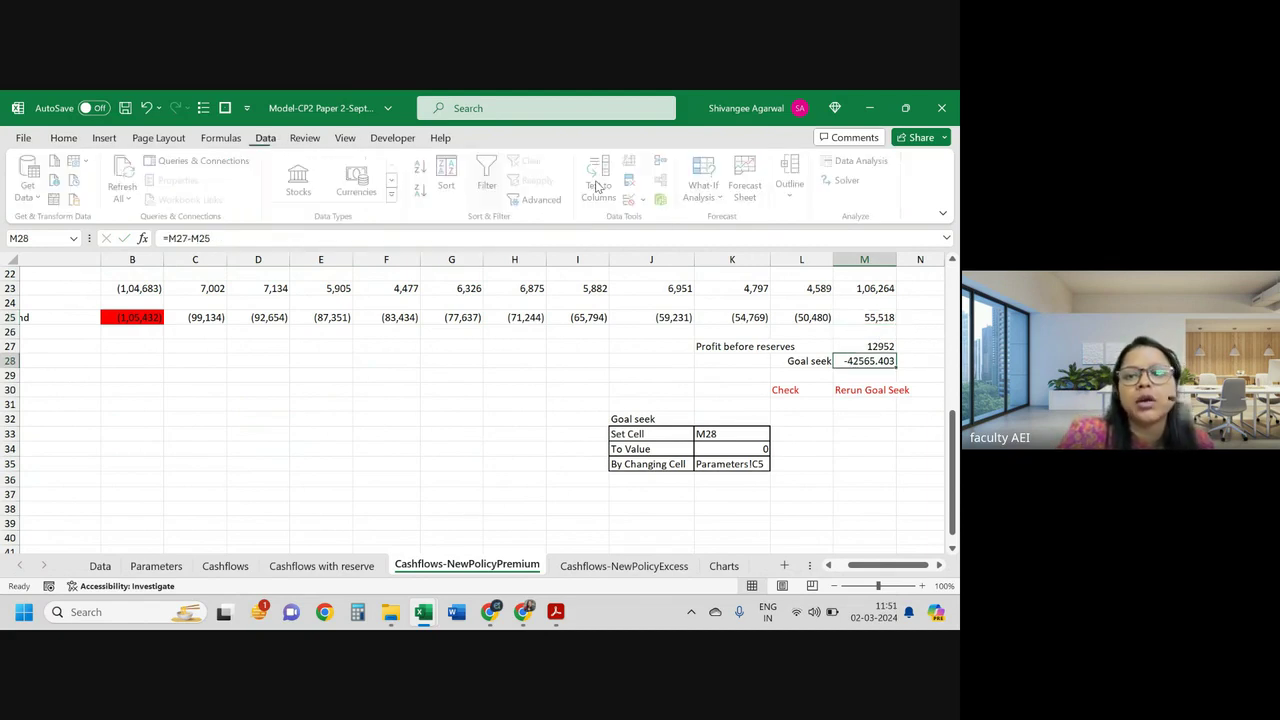
{"action": "left_click", "coordinate": [705, 188]}
{"action": "left_click", "coordinate": [733, 243]}
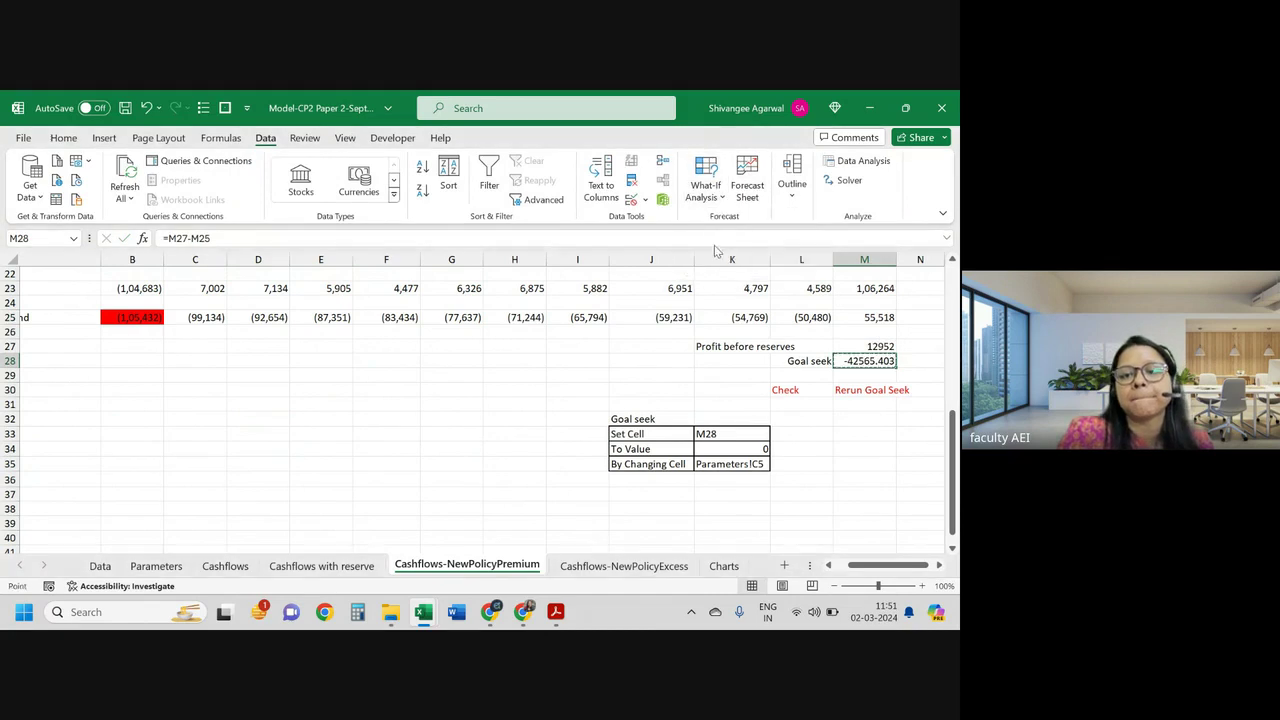
{"action": "key", "text": "Tab"}
{"action": "type", "text": "0"}
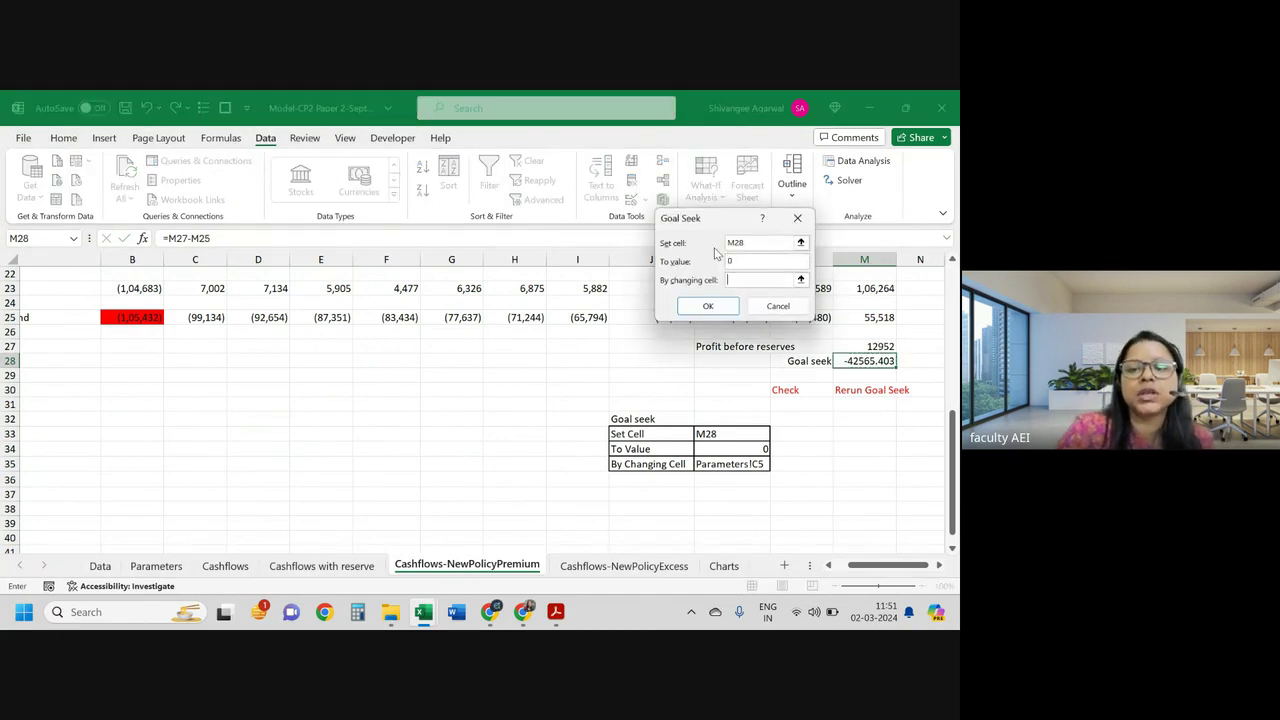
{"action": "left_click", "coordinate": [158, 574]}
{"action": "left_click", "coordinate": [333, 332]}
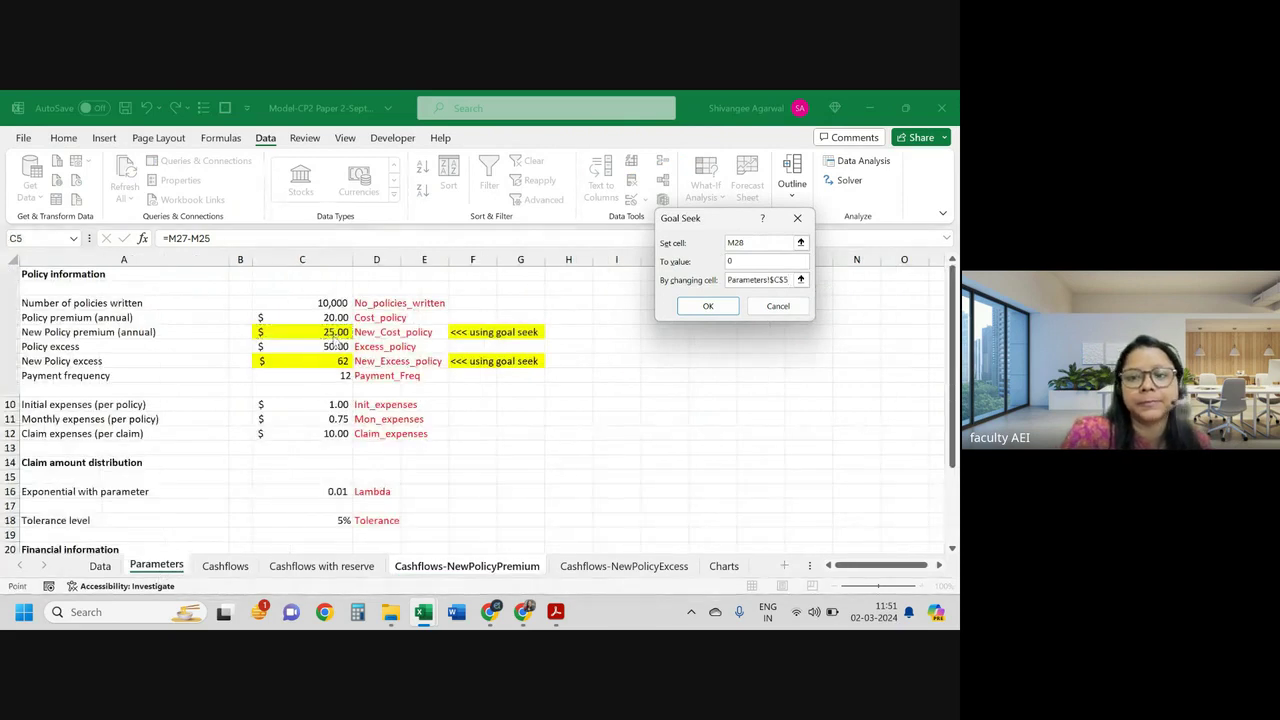
{"action": "key", "text": "Return"}
{"action": "key", "text": "Return"}
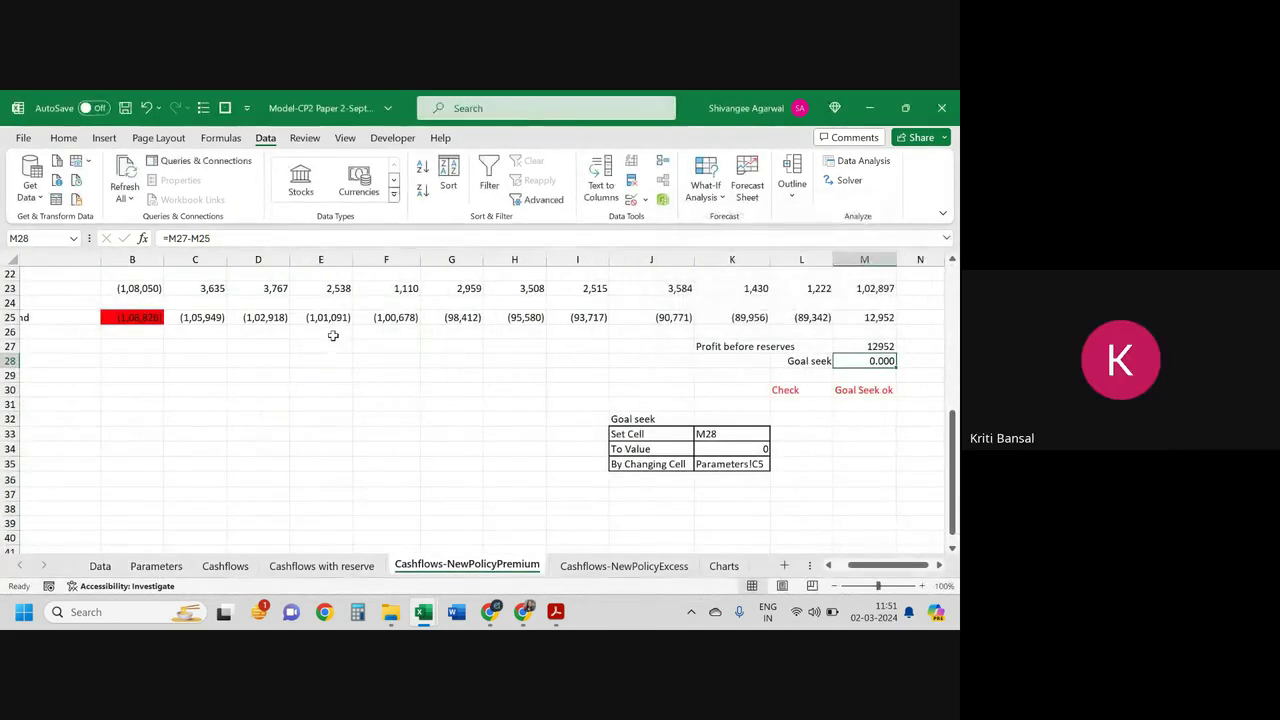
Step: Check the M30 'Goal Seek ok' status formula and the K35 changing-cell reference
{"action": "left_click", "coordinate": [877, 393]}
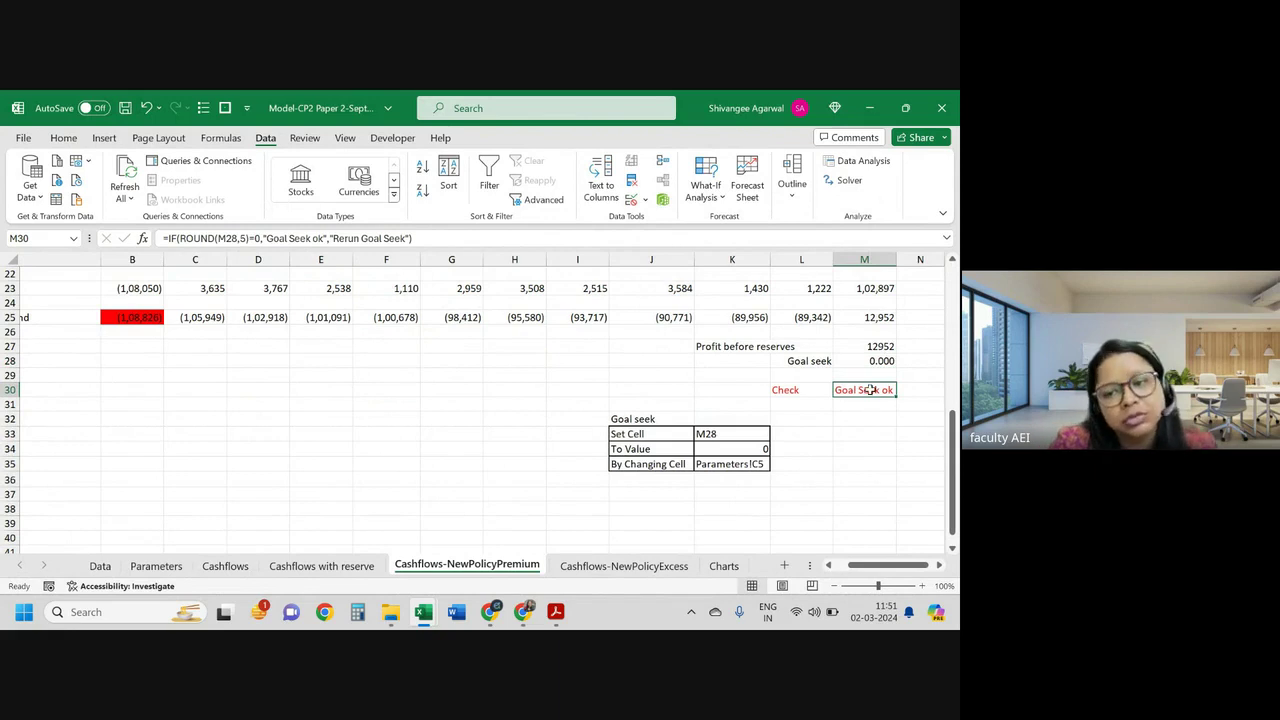
{"action": "double_click", "coordinate": [860, 391]}
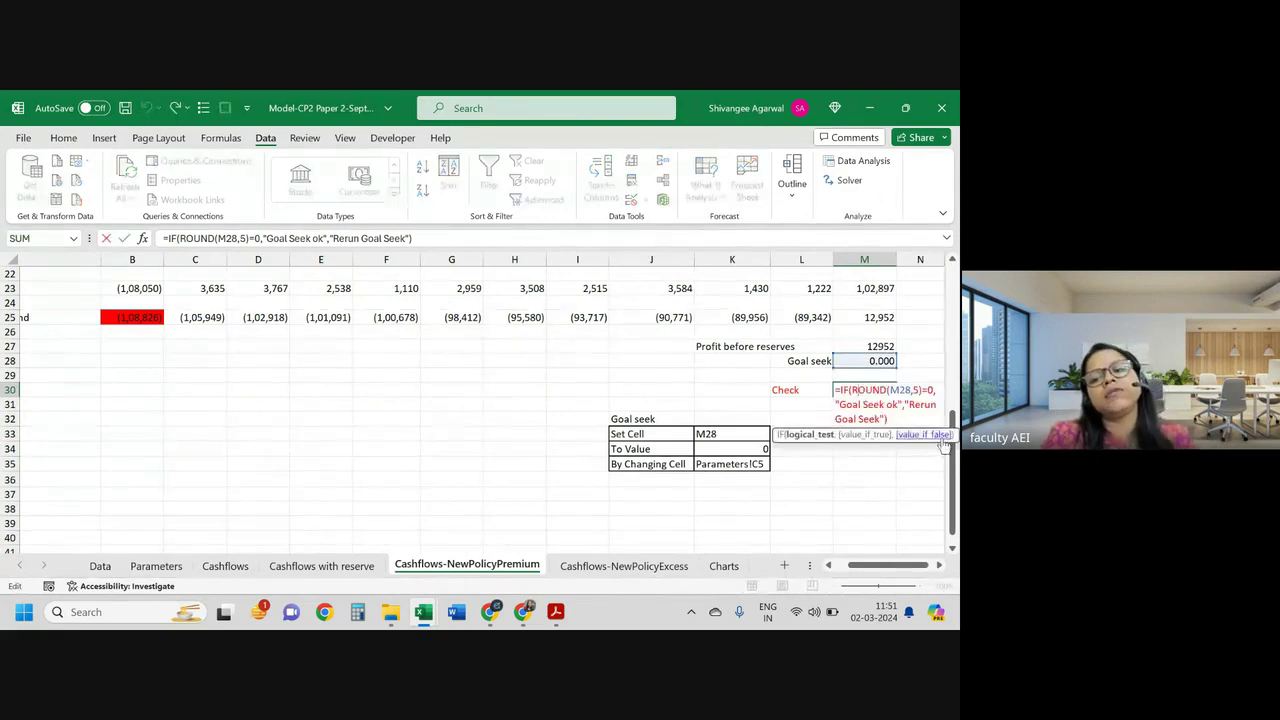
{"action": "key", "text": "Return"}
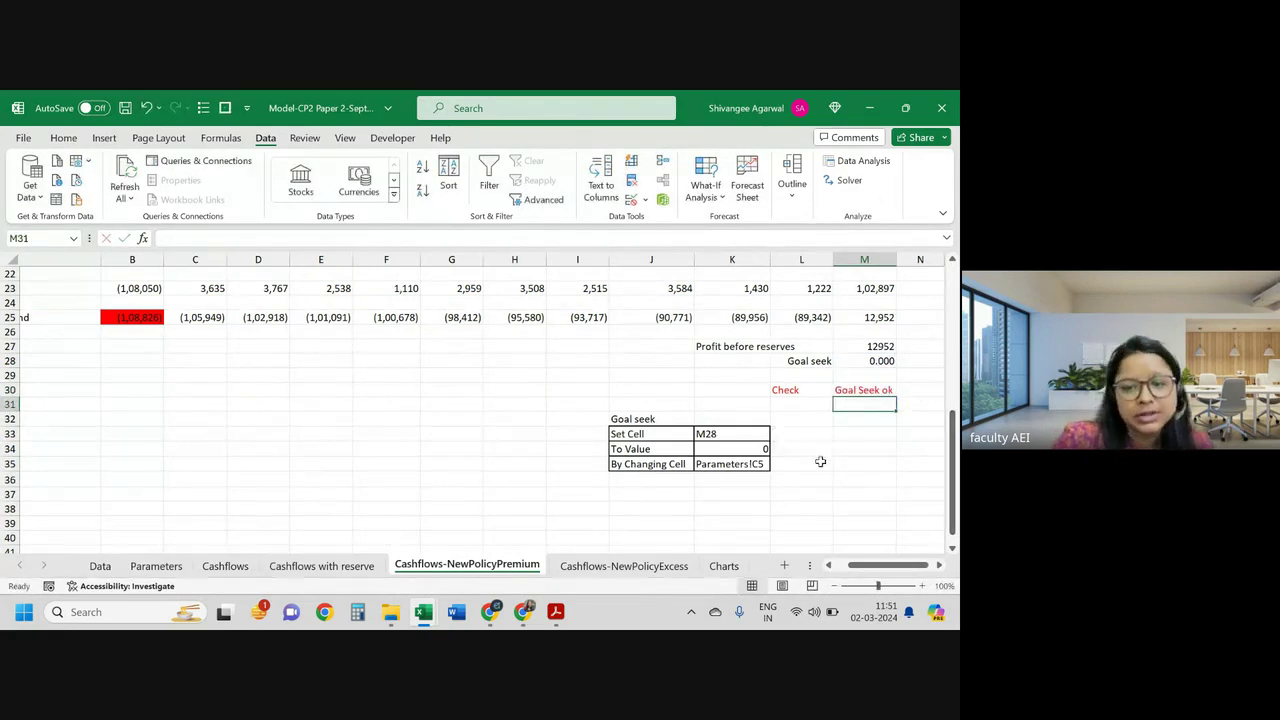
{"action": "left_click", "coordinate": [704, 466]}
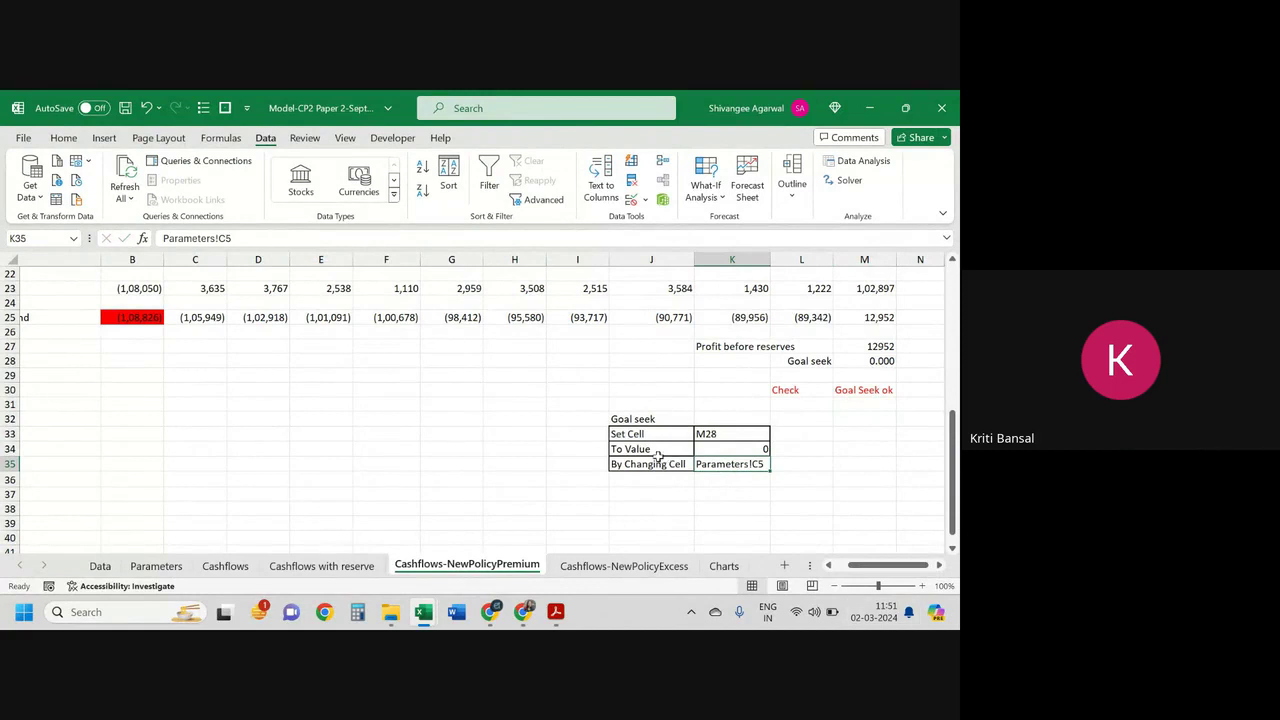
{"action": "scroll", "coordinate": [607, 526], "scroll_direction": "up", "scroll_amount": 6}
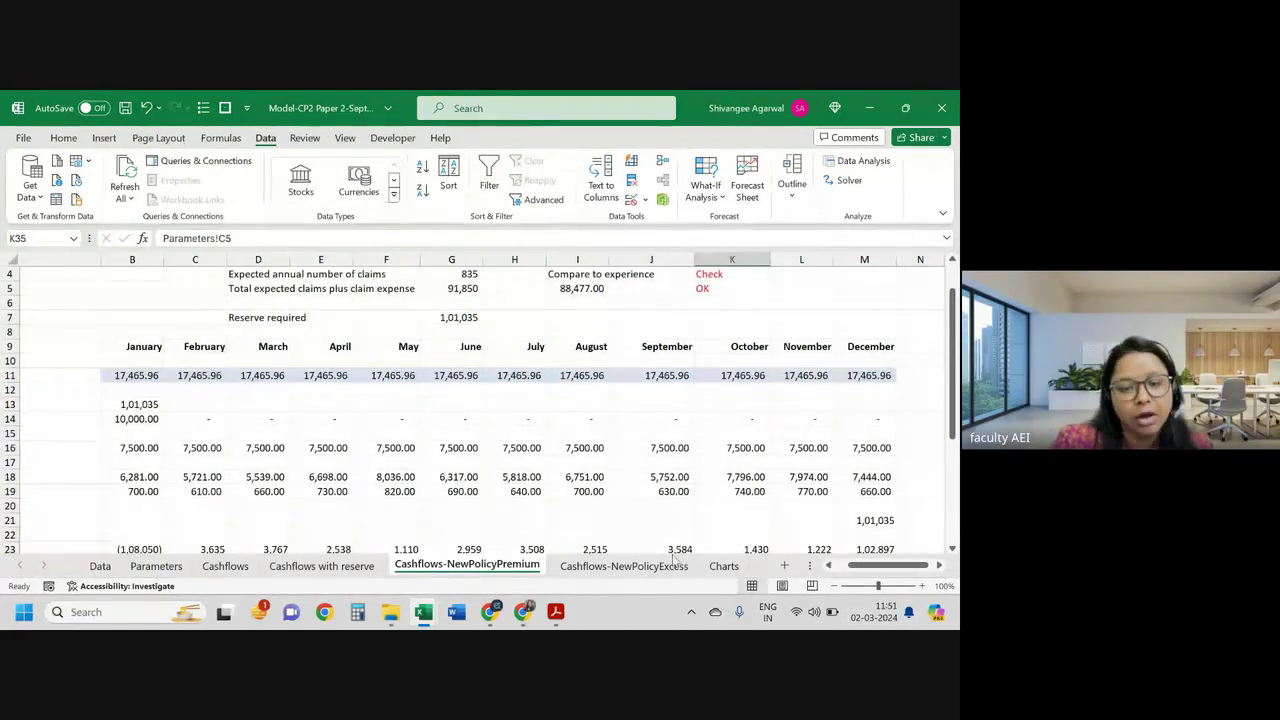
Step: Switch to the examiners' report in Acrobat and scroll down
{"action": "mouse_move", "coordinate": [556, 612]}
{"action": "left_click", "coordinate": [590, 530]}
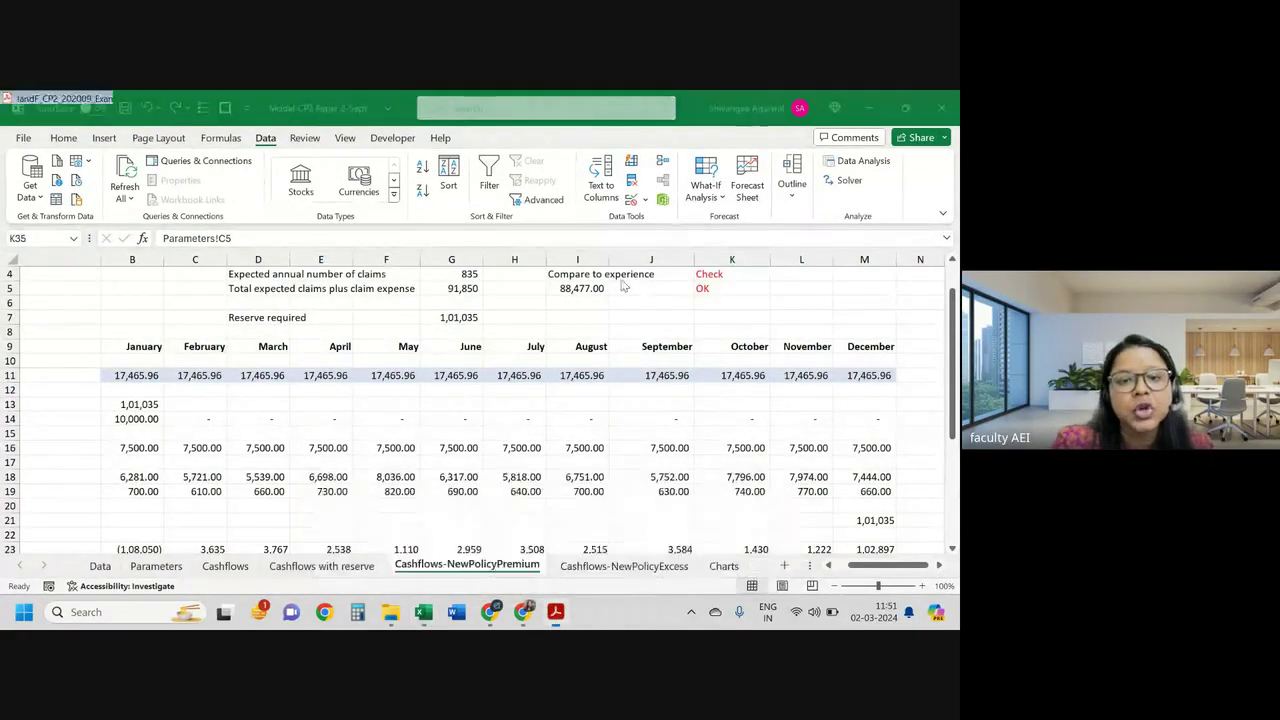
{"action": "scroll", "coordinate": [530, 315], "scroll_direction": "down", "scroll_amount": 5}
{"action": "scroll", "coordinate": [530, 315], "scroll_direction": "down", "scroll_amount": 4}
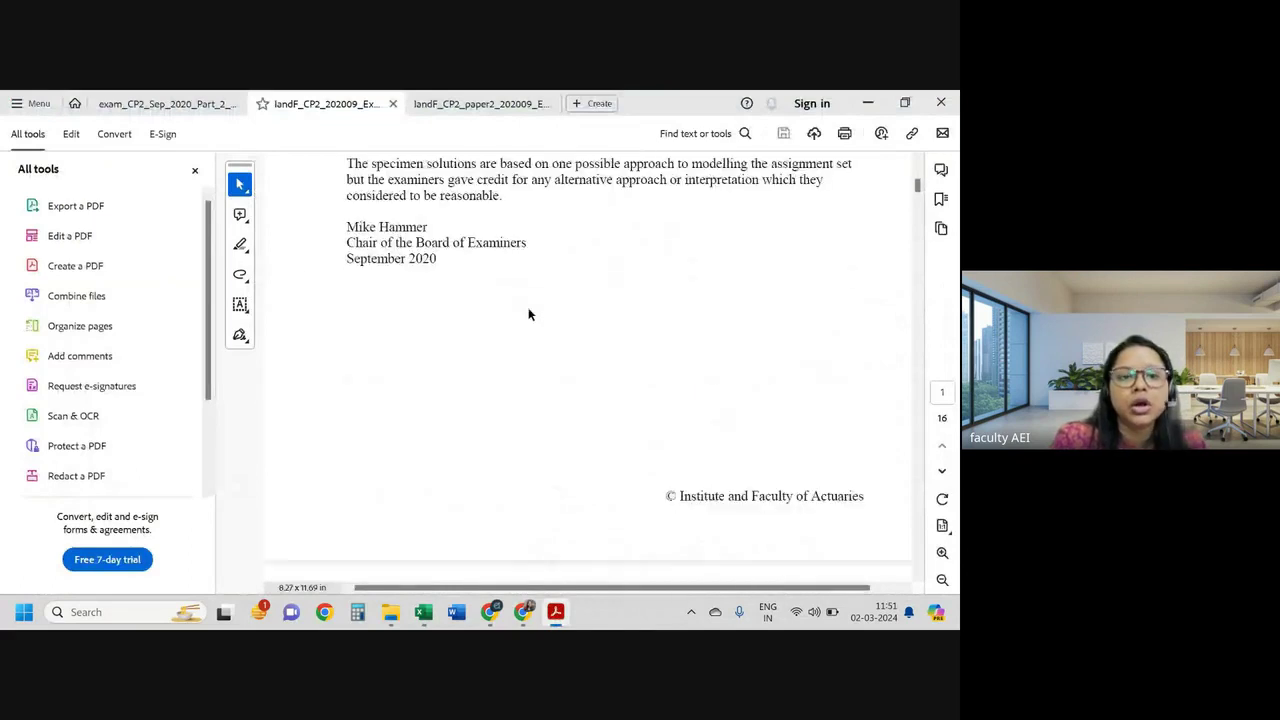
Step: Close the tools pane and scroll to the examiners' general comments on page 2
{"action": "left_click", "coordinate": [195, 170]}
{"action": "scroll", "coordinate": [462, 352], "scroll_direction": "down", "scroll_amount": 5}
{"action": "scroll", "coordinate": [462, 352], "scroll_direction": "down", "scroll_amount": 4}
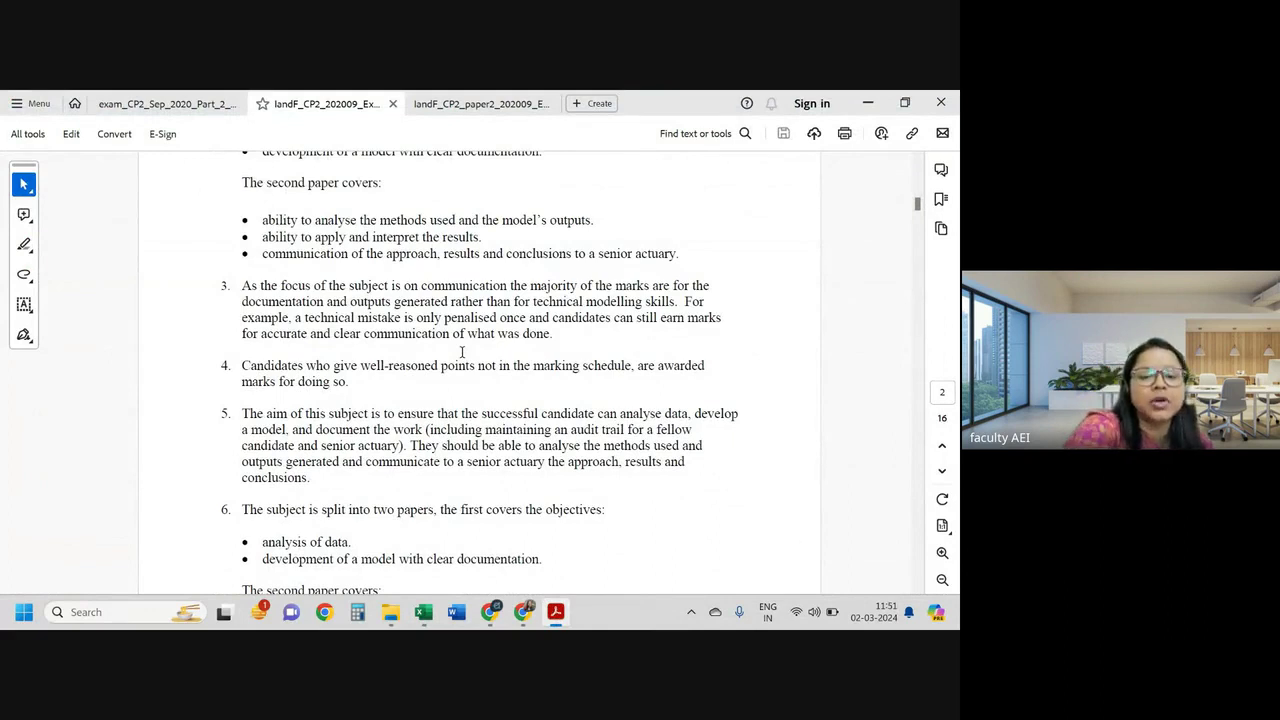
Step: Back in Excel, select the goal seek table's By Changing Cell row
{"action": "key", "text": "alt+Tab"}
{"action": "scroll", "coordinate": [643, 500], "scroll_direction": "down", "scroll_amount": 6}
{"action": "left_click_drag", "start_coordinate": [650, 464], "coordinate": [713, 463]}
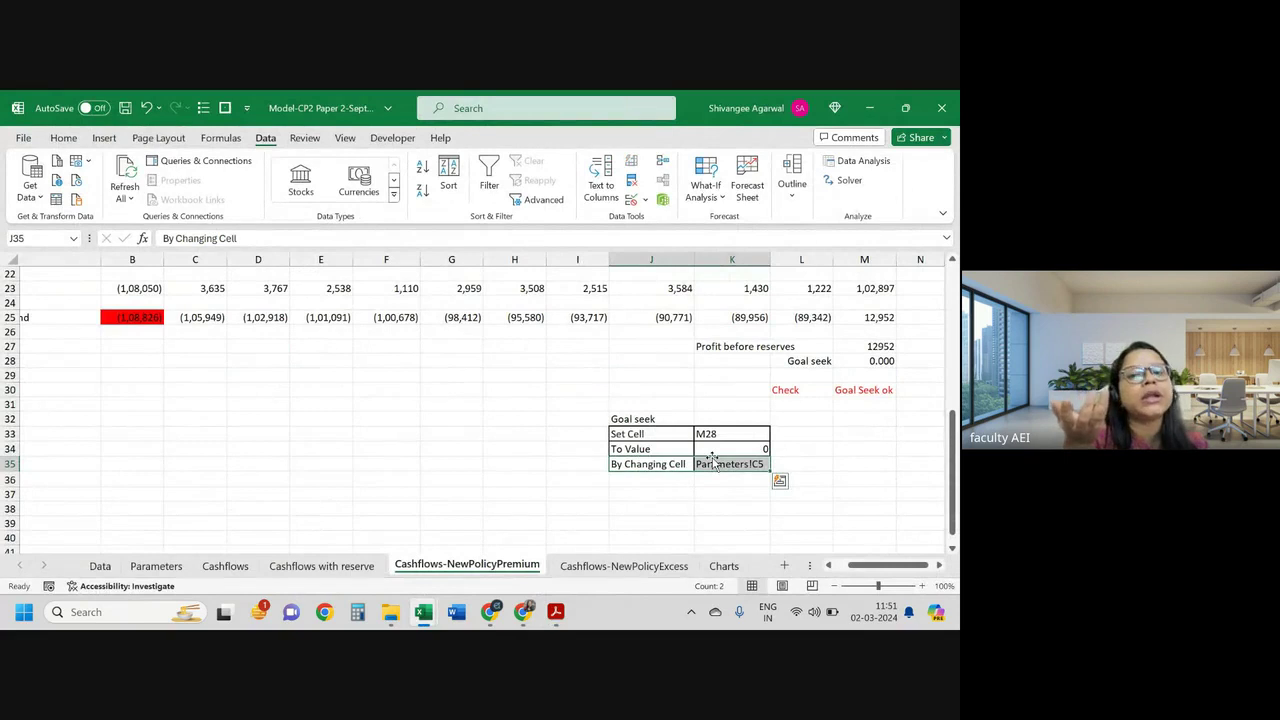
{"action": "scroll", "coordinate": [181, 358], "scroll_direction": "up", "scroll_amount": 6}
{"action": "scroll", "coordinate": [181, 358], "scroll_direction": "up", "scroll_amount": 2}
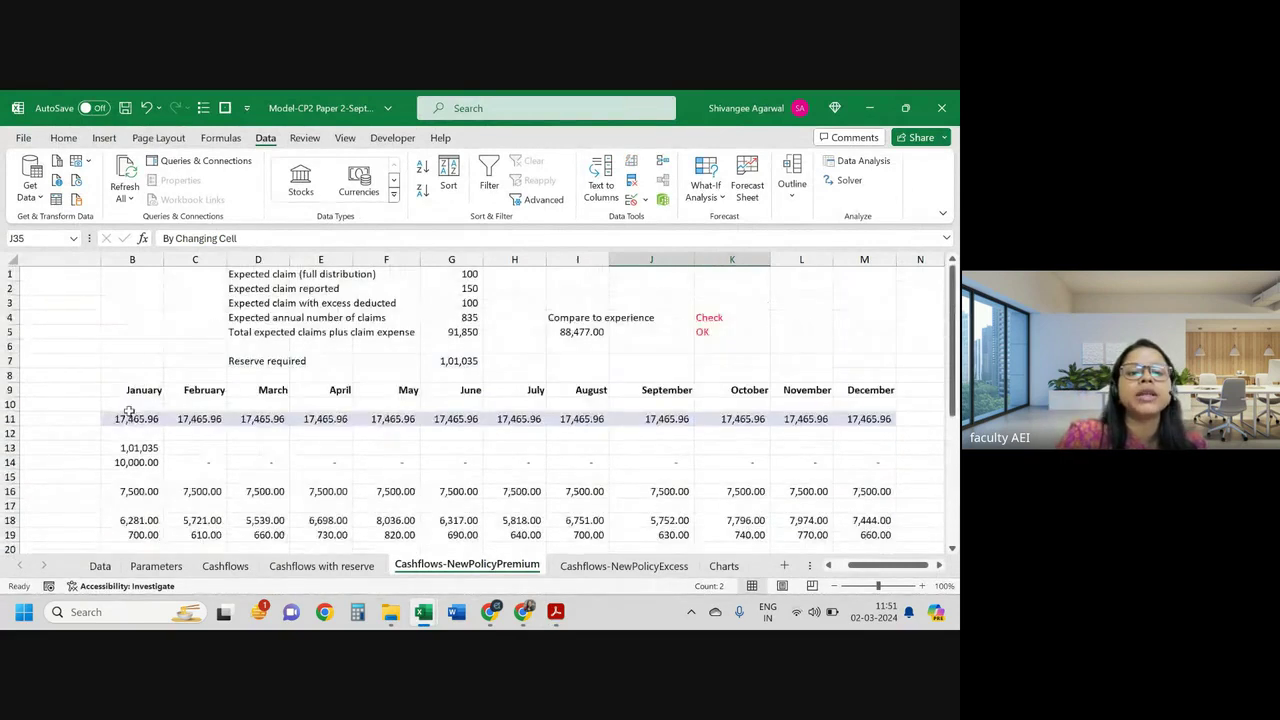
{"action": "left_click", "coordinate": [129, 424]}
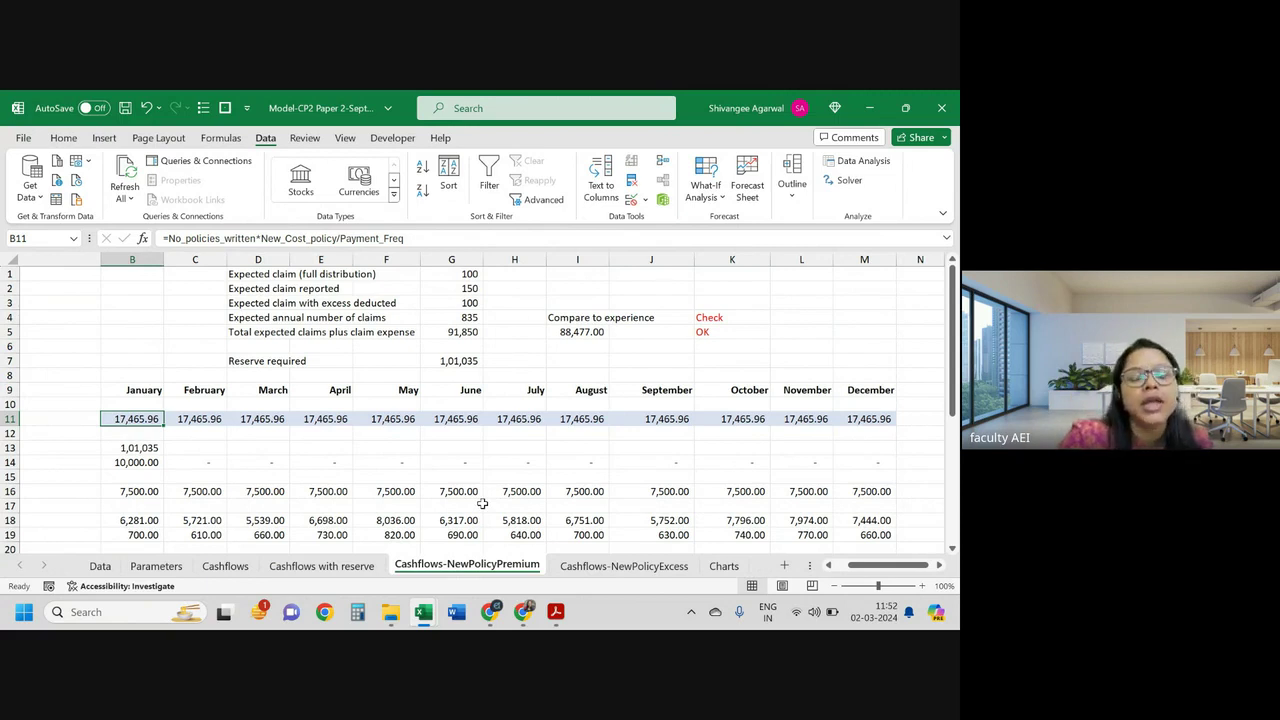
{"action": "mouse_move", "coordinate": [556, 612]}
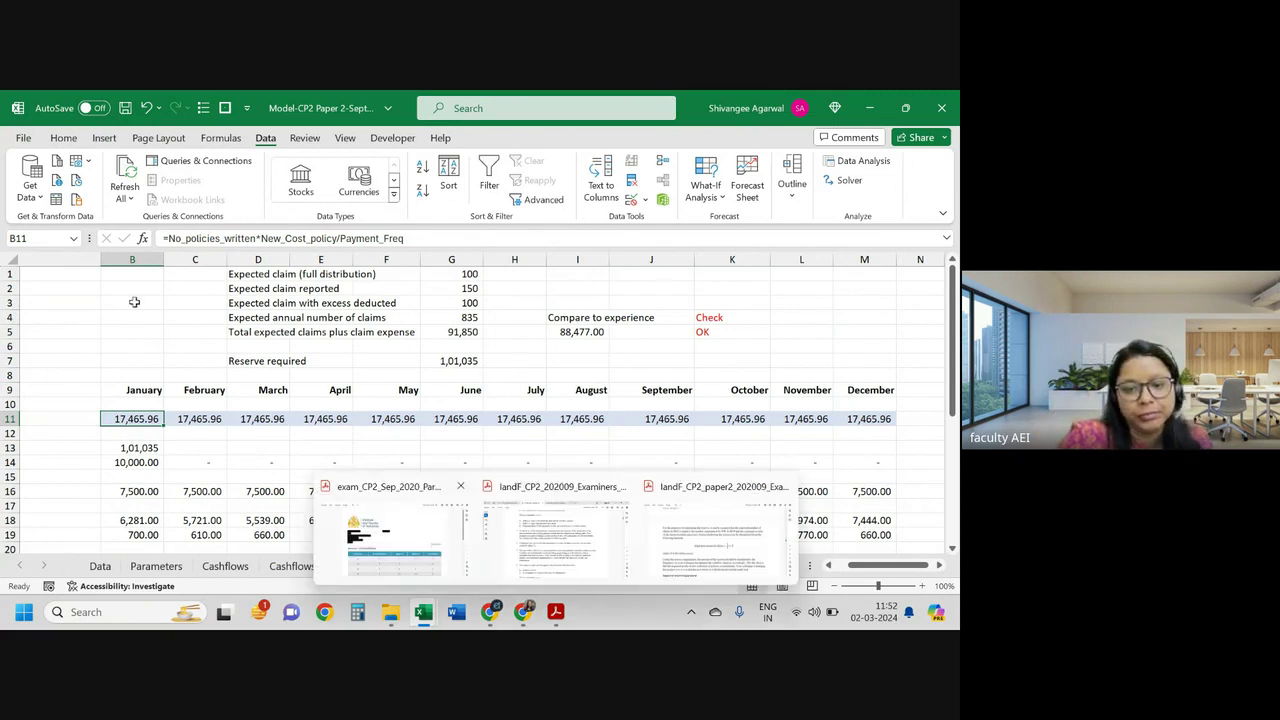
Step: Scroll through the examiners' report to the mitigation-option marking guide
{"action": "left_click", "coordinate": [574, 552]}
{"action": "scroll", "coordinate": [574, 553], "scroll_direction": "down", "scroll_amount": 5}
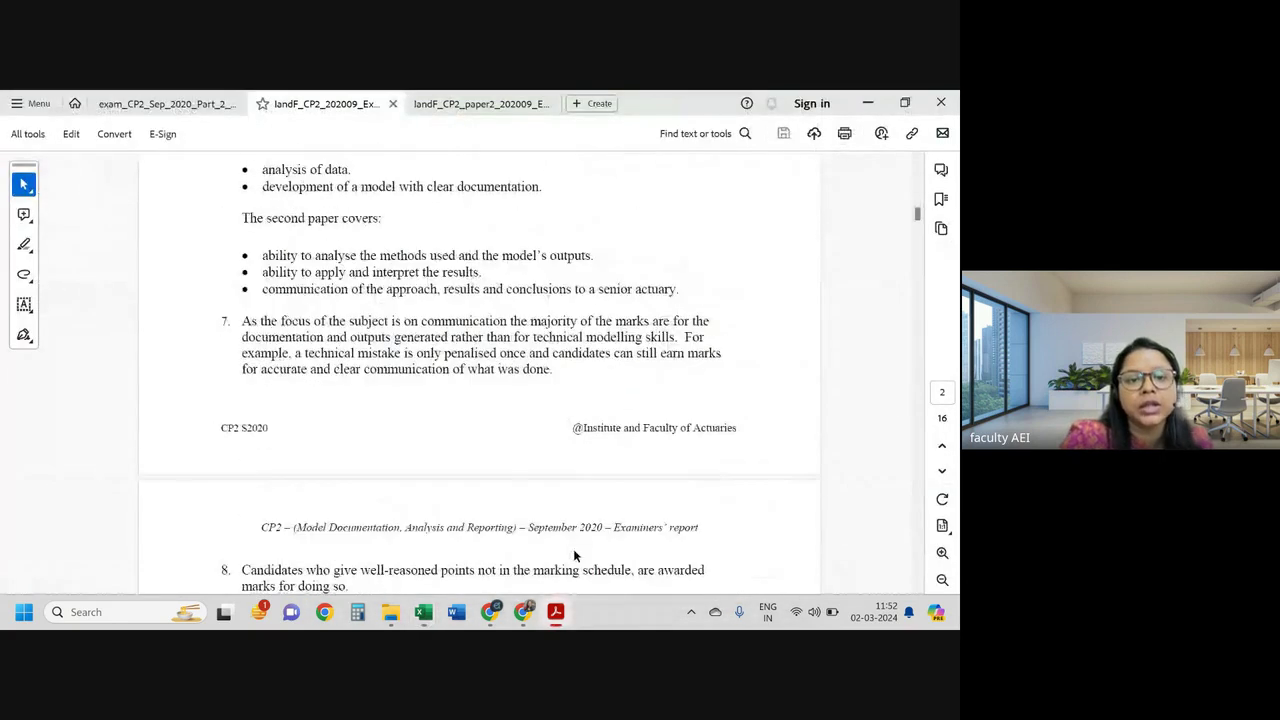
{"action": "scroll", "coordinate": [574, 556], "scroll_direction": "down", "scroll_amount": 5}
{"action": "scroll", "coordinate": [574, 556], "scroll_direction": "down", "scroll_amount": 8}
{"action": "scroll", "coordinate": [574, 556], "scroll_direction": "down", "scroll_amount": 7}
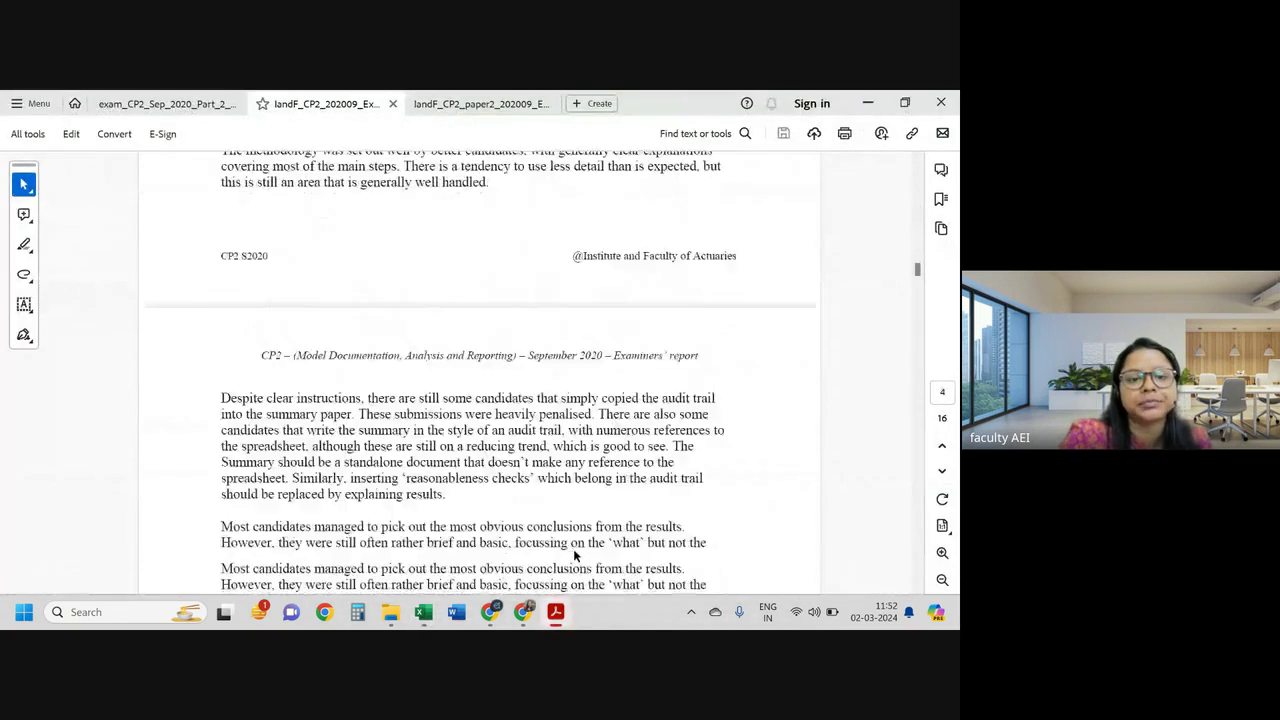
{"action": "scroll", "coordinate": [574, 556], "scroll_direction": "down", "scroll_amount": 7}
{"action": "scroll", "coordinate": [574, 556], "scroll_direction": "down", "scroll_amount": 5}
{"action": "scroll", "coordinate": [574, 556], "scroll_direction": "down", "scroll_amount": 5}
{"action": "scroll", "coordinate": [574, 556], "scroll_direction": "down", "scroll_amount": 5}
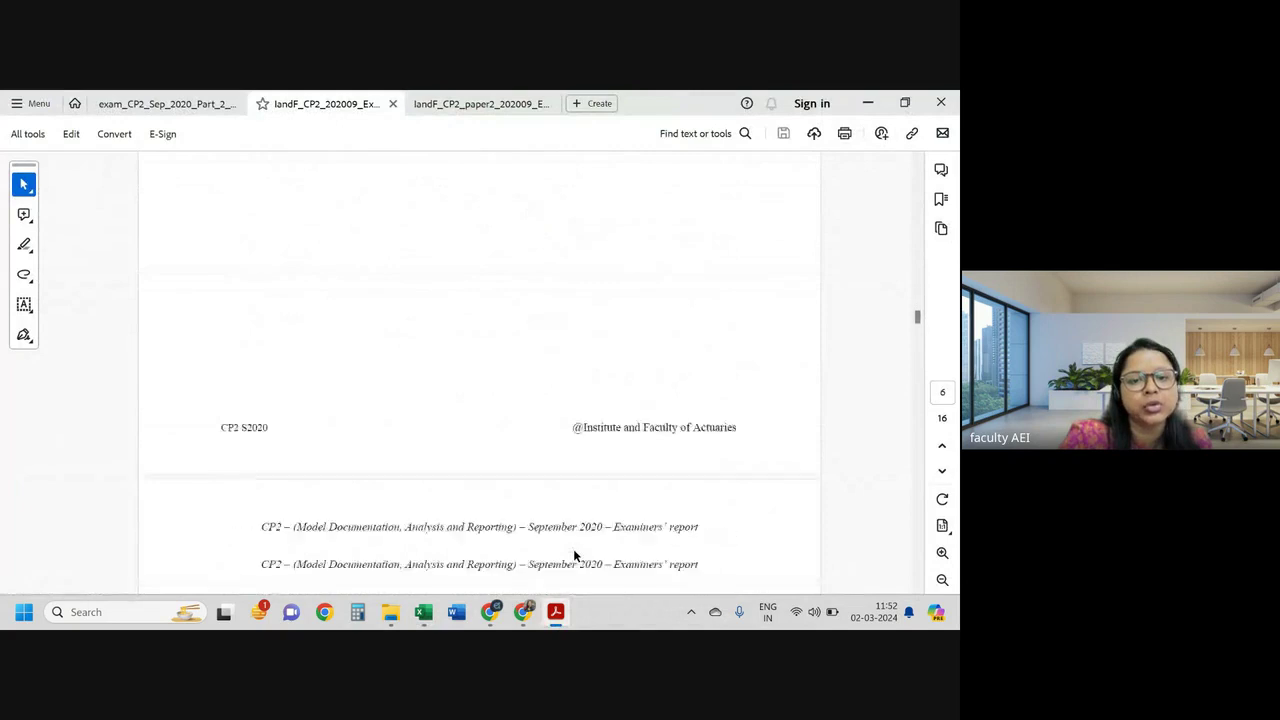
{"action": "scroll", "coordinate": [574, 556], "scroll_direction": "down", "scroll_amount": 5}
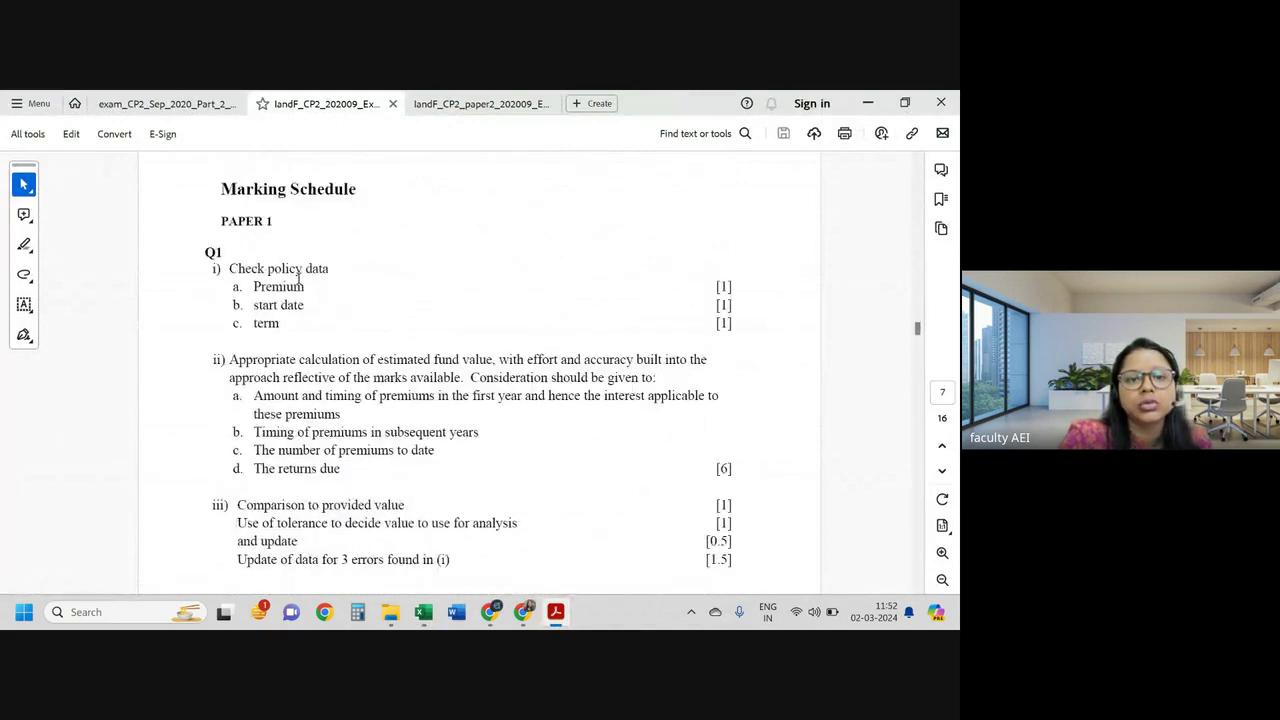
{"action": "scroll", "coordinate": [297, 277], "scroll_direction": "down", "scroll_amount": 10}
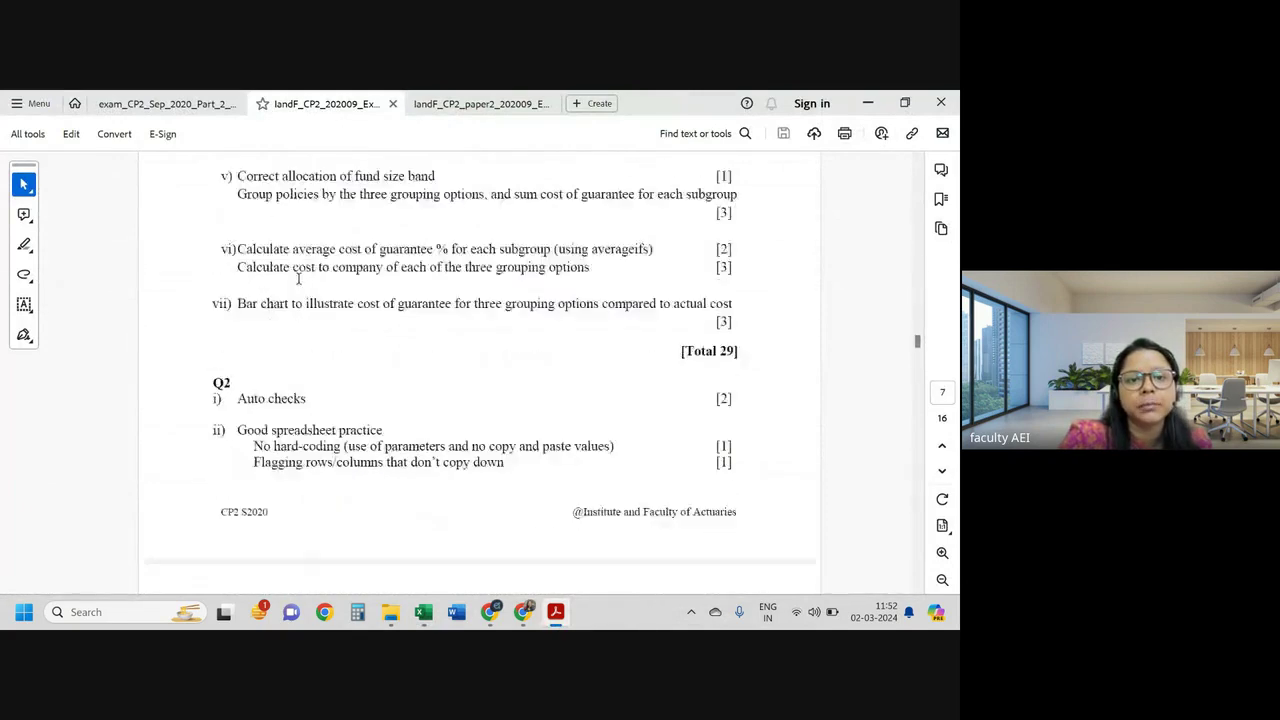
{"action": "scroll", "coordinate": [297, 277], "scroll_direction": "down", "scroll_amount": 10}
{"action": "scroll", "coordinate": [297, 278], "scroll_direction": "down", "scroll_amount": 10}
{"action": "scroll", "coordinate": [297, 279], "scroll_direction": "down", "scroll_amount": 8}
{"action": "scroll", "coordinate": [297, 278], "scroll_direction": "down", "scroll_amount": 10}
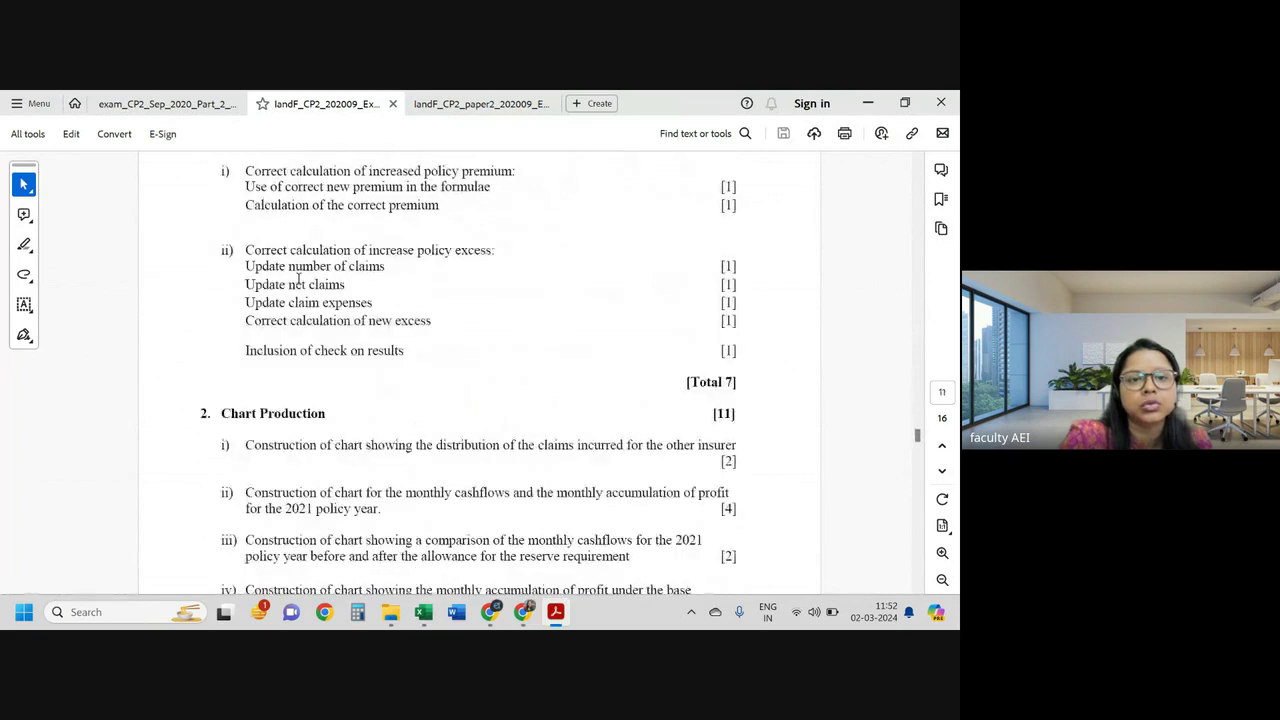
{"action": "scroll", "coordinate": [297, 278], "scroll_direction": "up", "scroll_amount": 3}
{"action": "scroll", "coordinate": [297, 278], "scroll_direction": "down", "scroll_amount": 3}
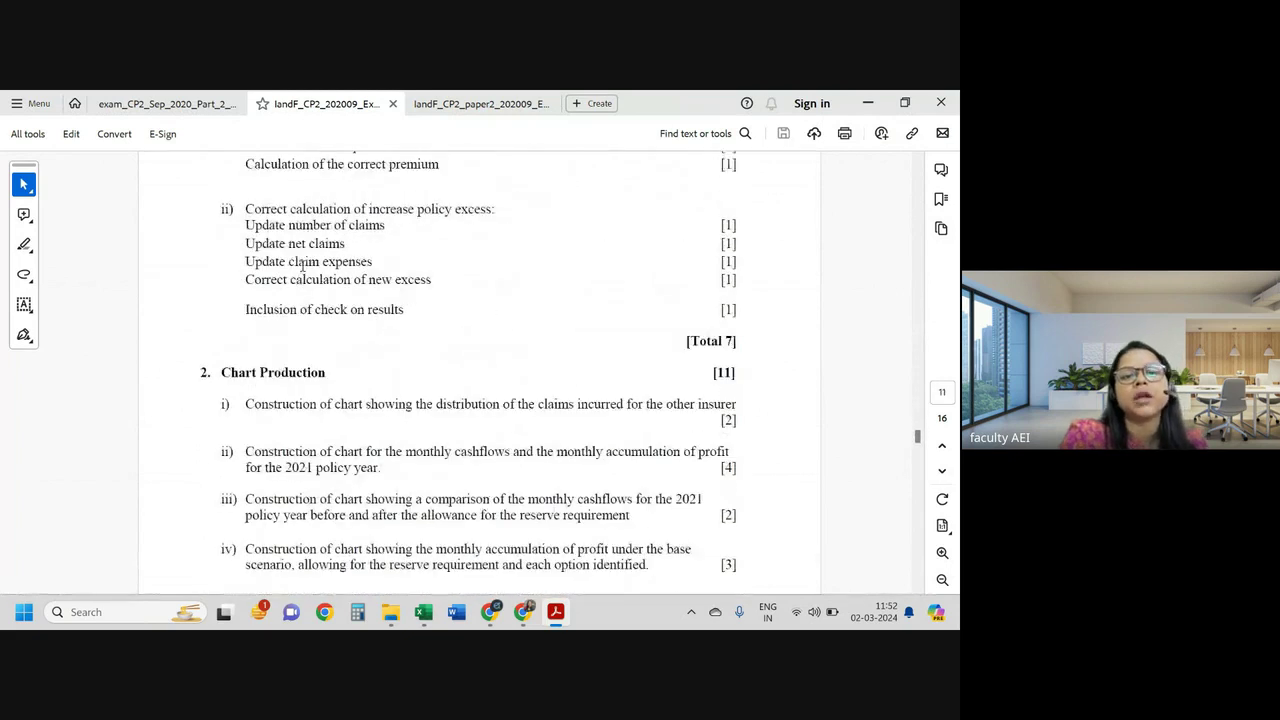
{"action": "scroll", "coordinate": [637, 268], "scroll_direction": "up", "scroll_amount": 1}
{"action": "scroll", "coordinate": [637, 268], "scroll_direction": "up", "scroll_amount": 1}
Step: Highlight the increased policy premium marking lines and their one mark
{"action": "left_click_drag", "start_coordinate": [246, 277], "coordinate": [511, 279]}
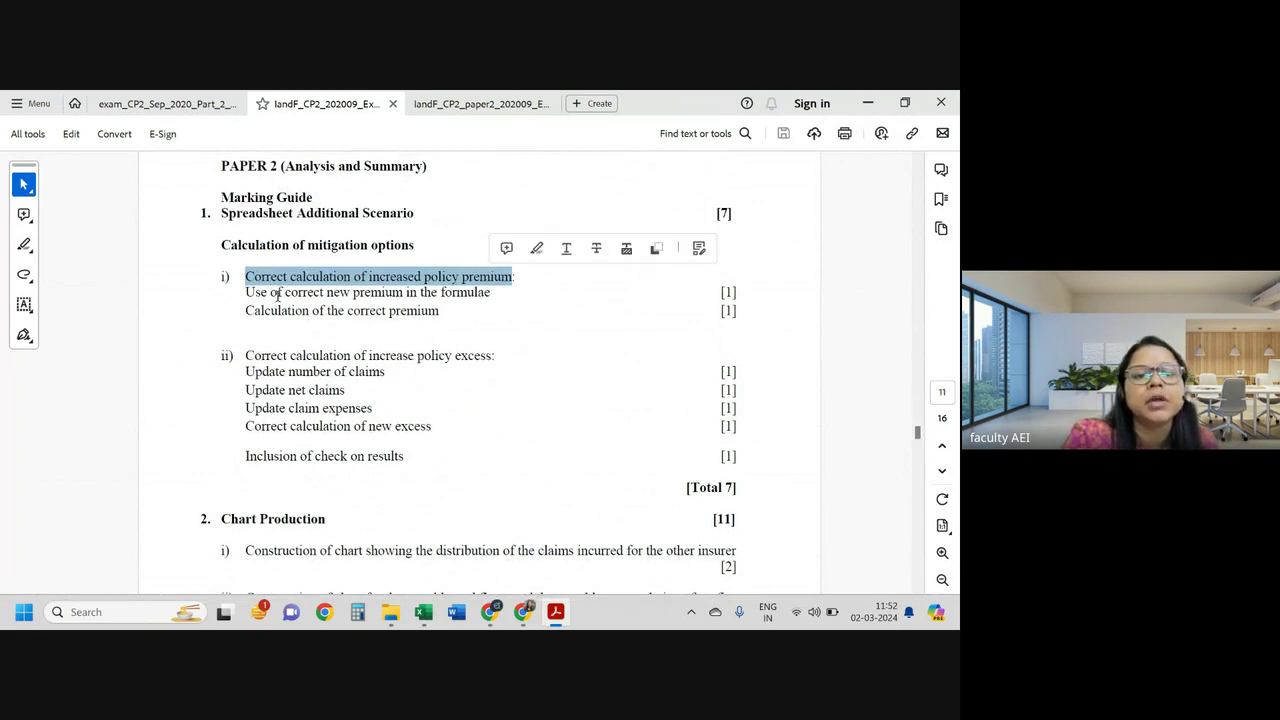
{"action": "left_click_drag", "start_coordinate": [270, 292], "coordinate": [490, 293]}
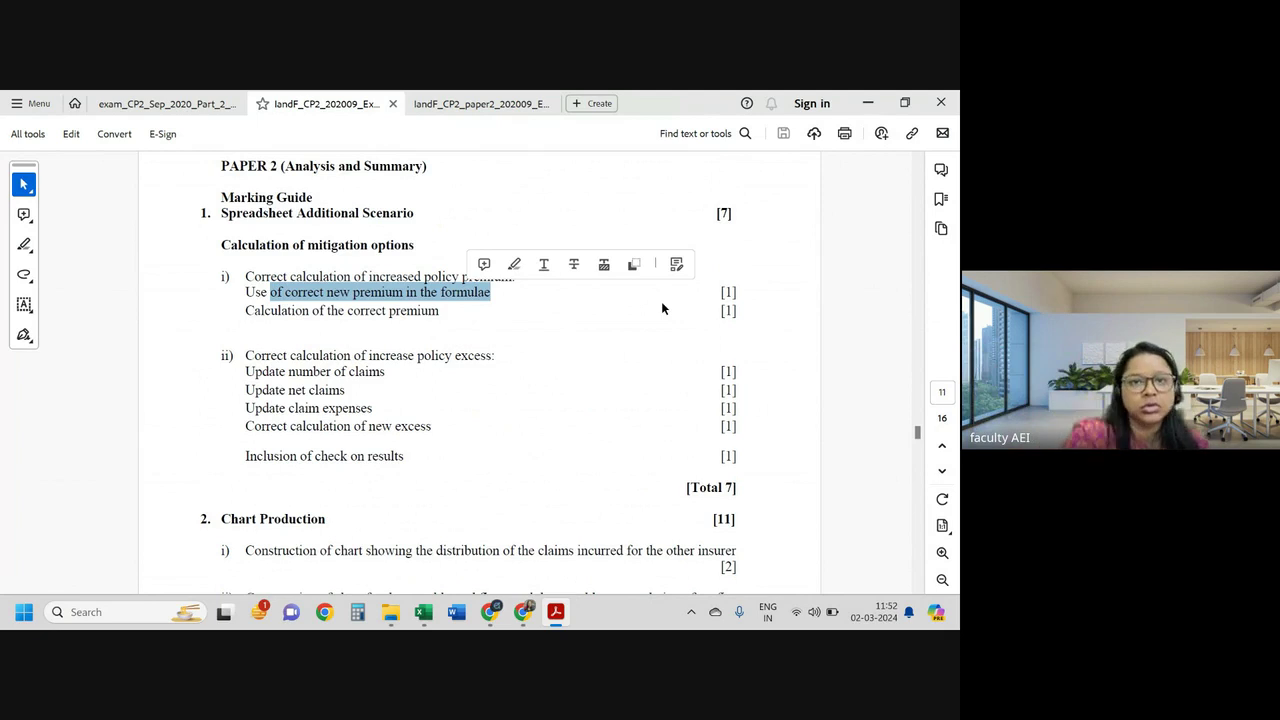
{"action": "left_click_drag", "start_coordinate": [720, 291], "coordinate": [738, 290]}
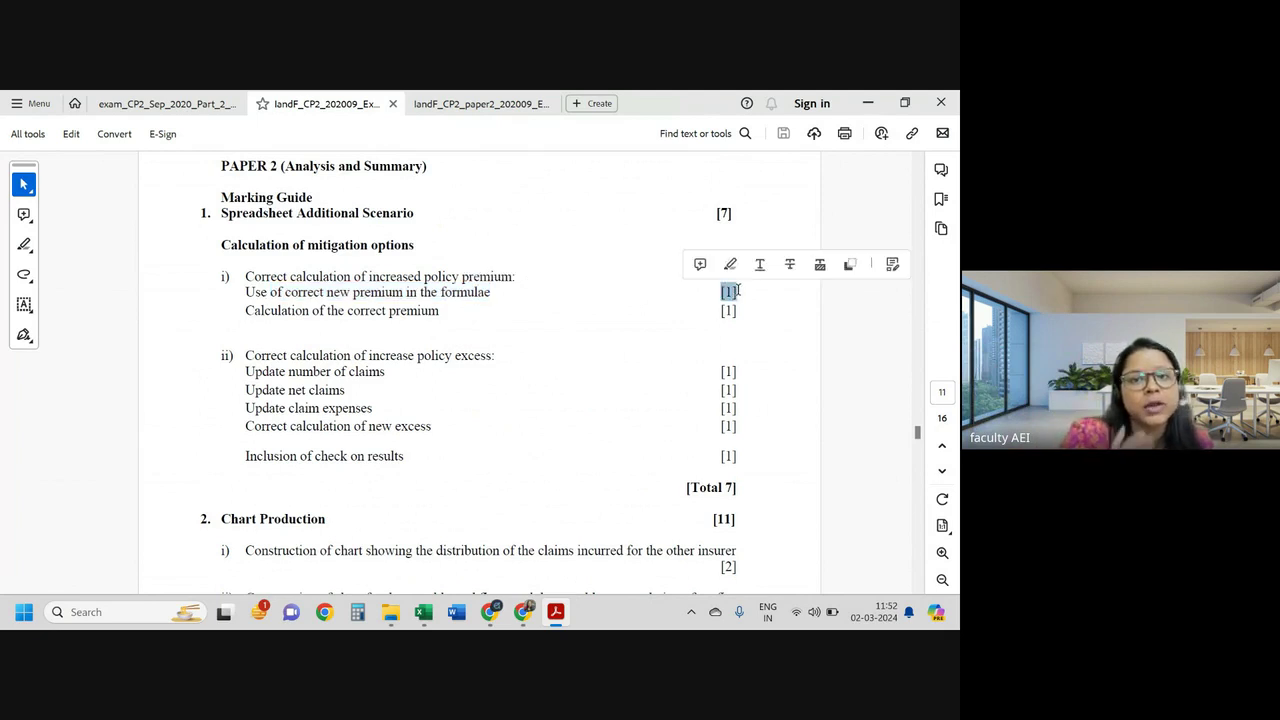
{"action": "left_click", "coordinate": [727, 313]}
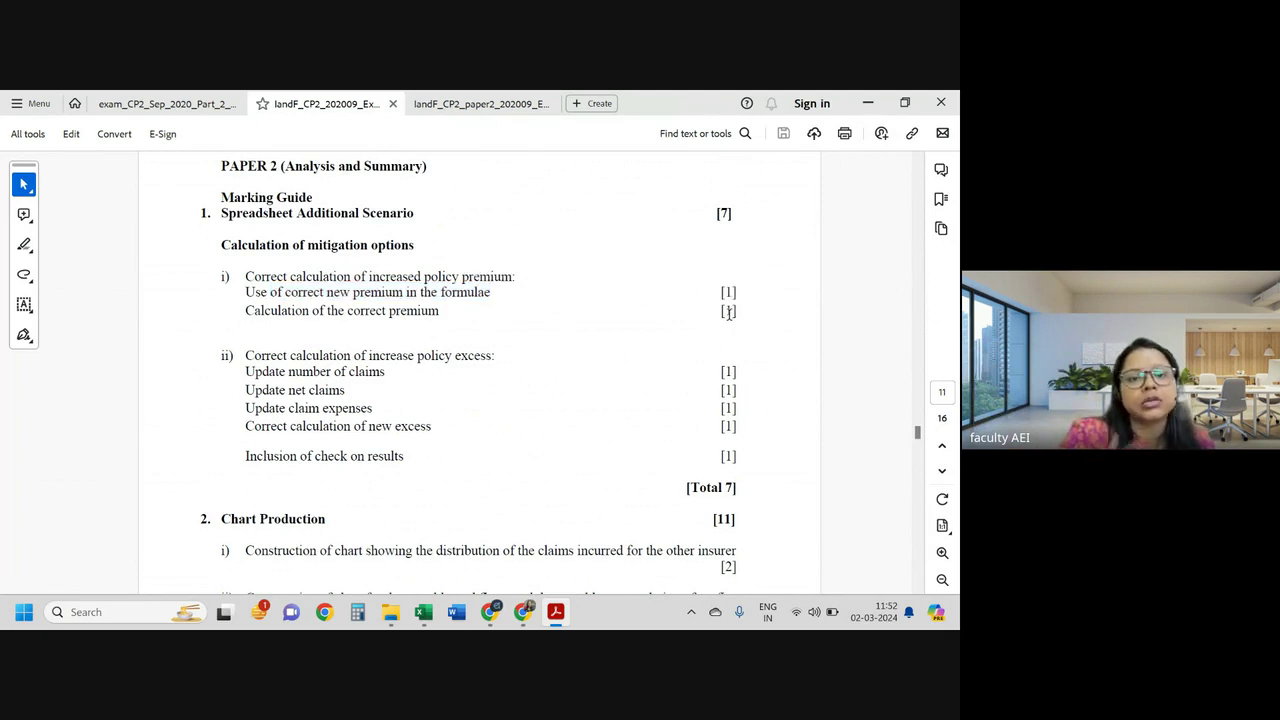
Step: View the CP2 Sep 2020 Part 2 results table, then return to the Model-CP2 workbook
{"action": "left_click", "coordinate": [170, 104]}
{"action": "scroll", "coordinate": [490, 470], "scroll_direction": "down", "scroll_amount": 3}
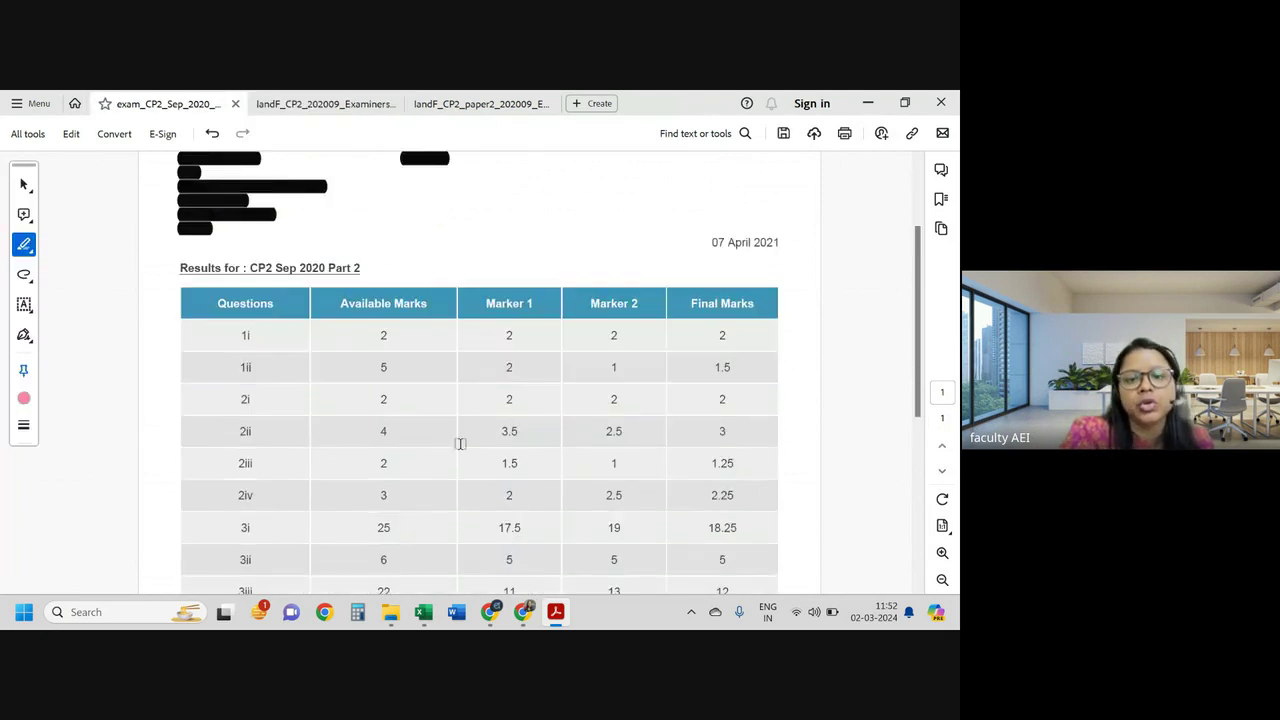
{"action": "scroll", "coordinate": [762, 321], "scroll_direction": "down", "scroll_amount": 1}
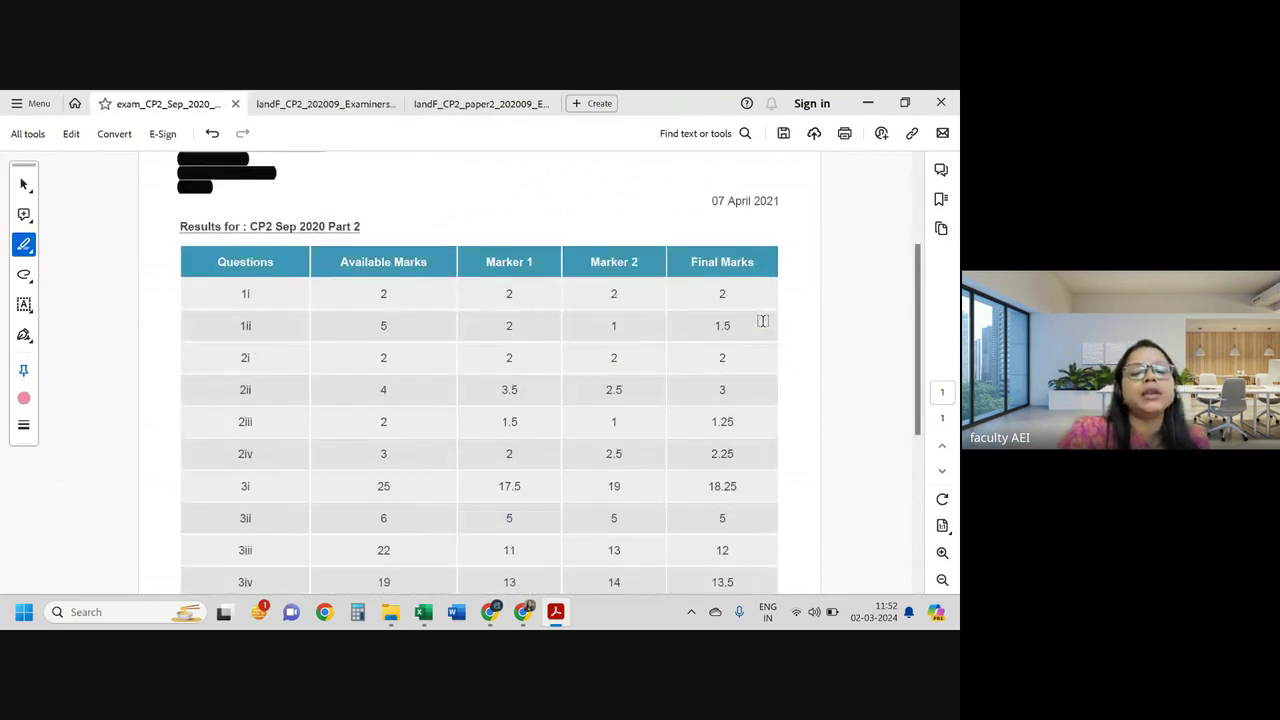
{"action": "mouse_move", "coordinate": [423, 612]}
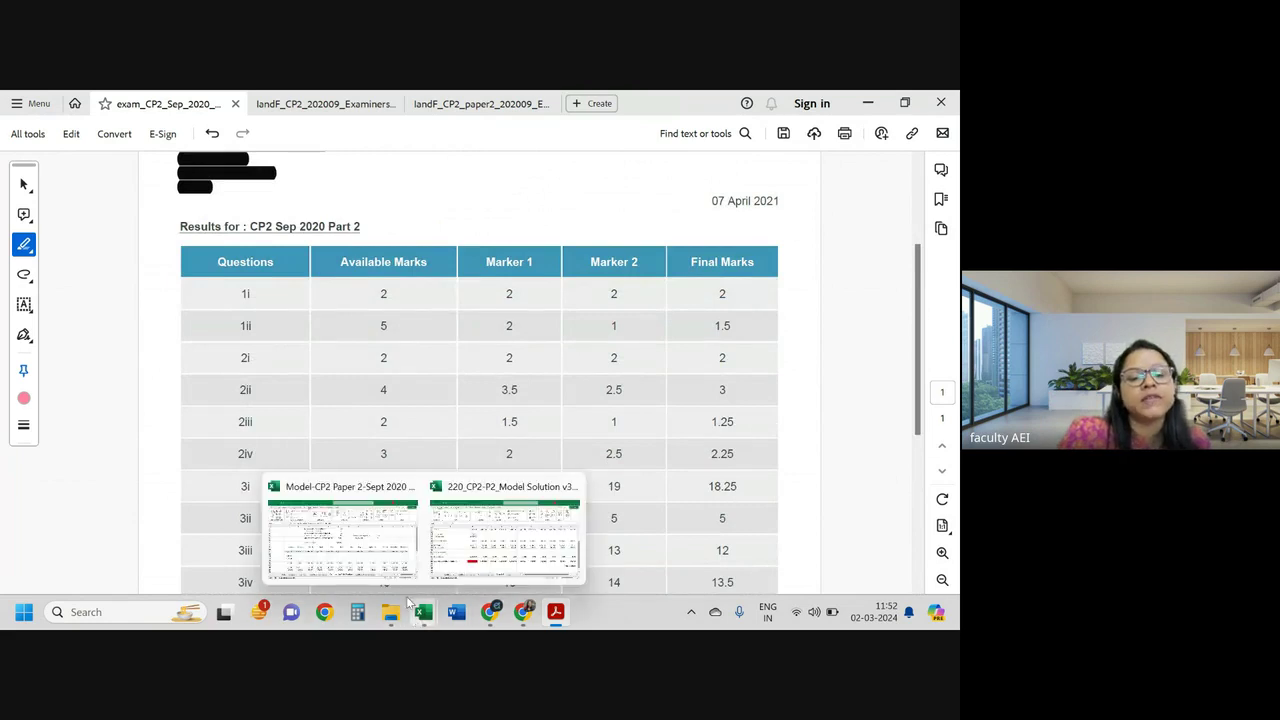
{"action": "left_click", "coordinate": [366, 540]}
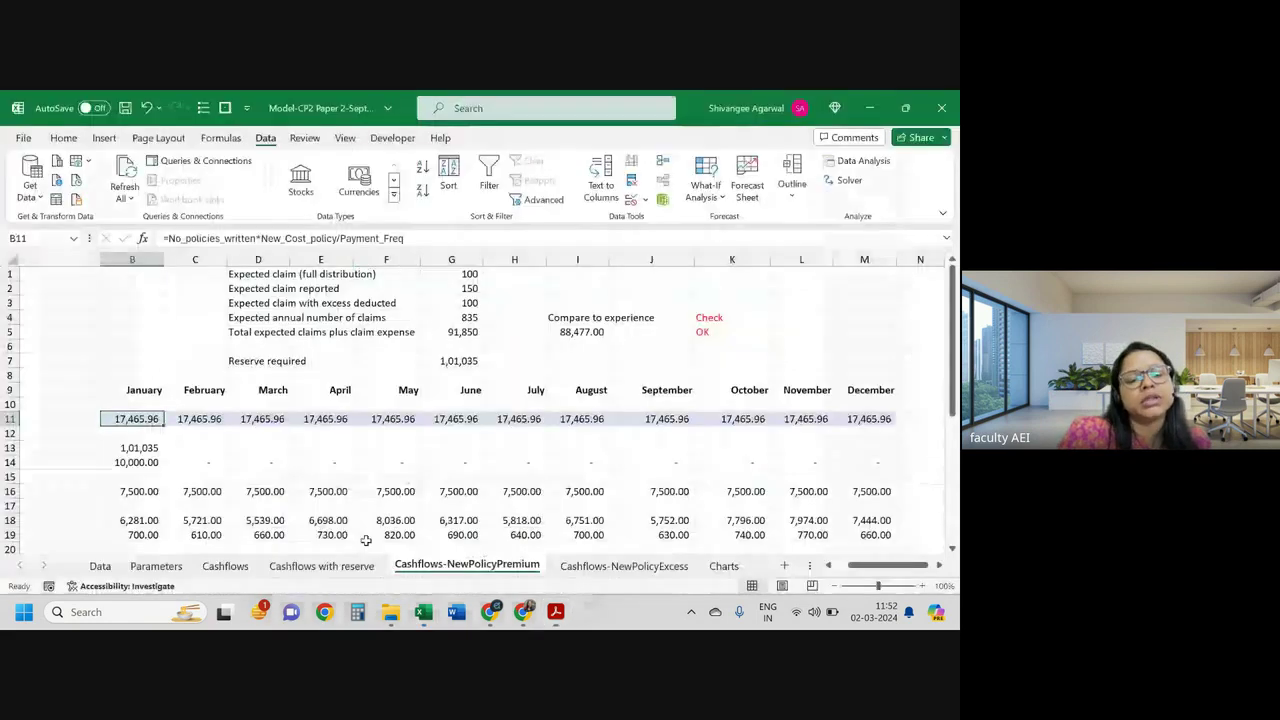
Step: Toggle decimals on Parameters C5 to confirm 20.96, then open Cashflows-NewPolicyExcess
{"action": "left_click", "coordinate": [156, 566]}
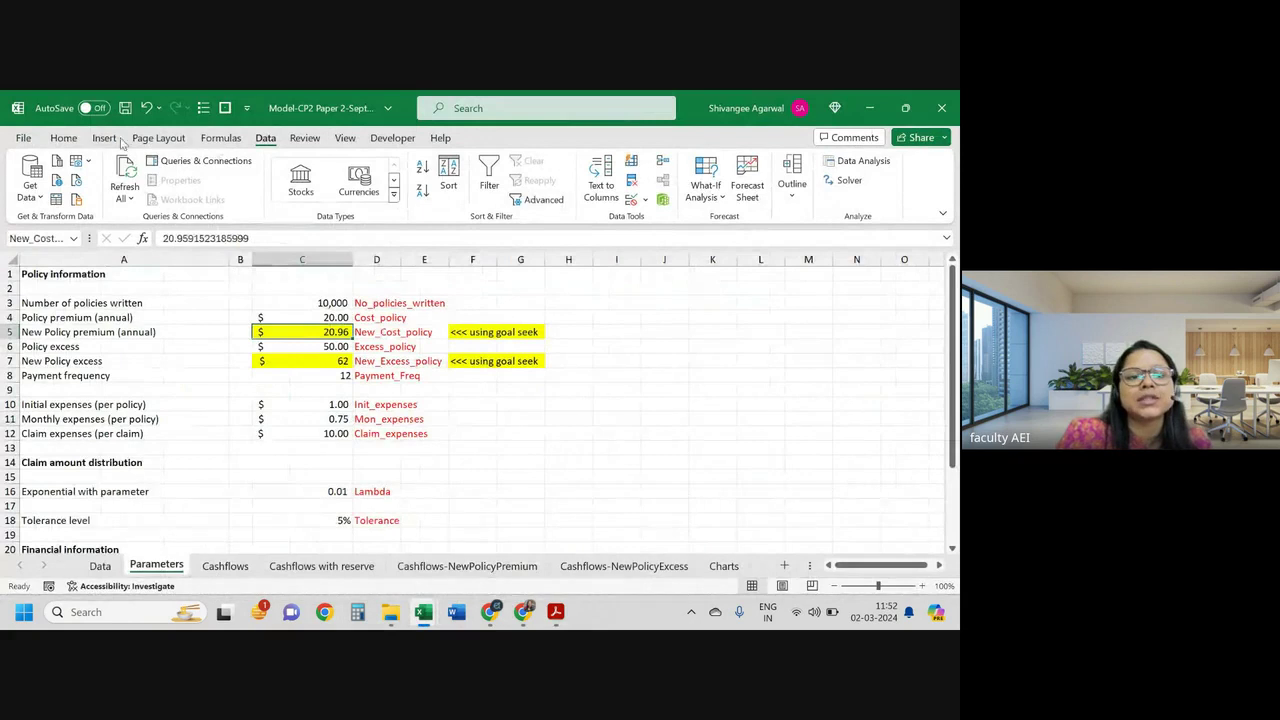
{"action": "left_click", "coordinate": [63, 138]}
{"action": "left_click", "coordinate": [440, 200]}
{"action": "left_click", "coordinate": [440, 200]}
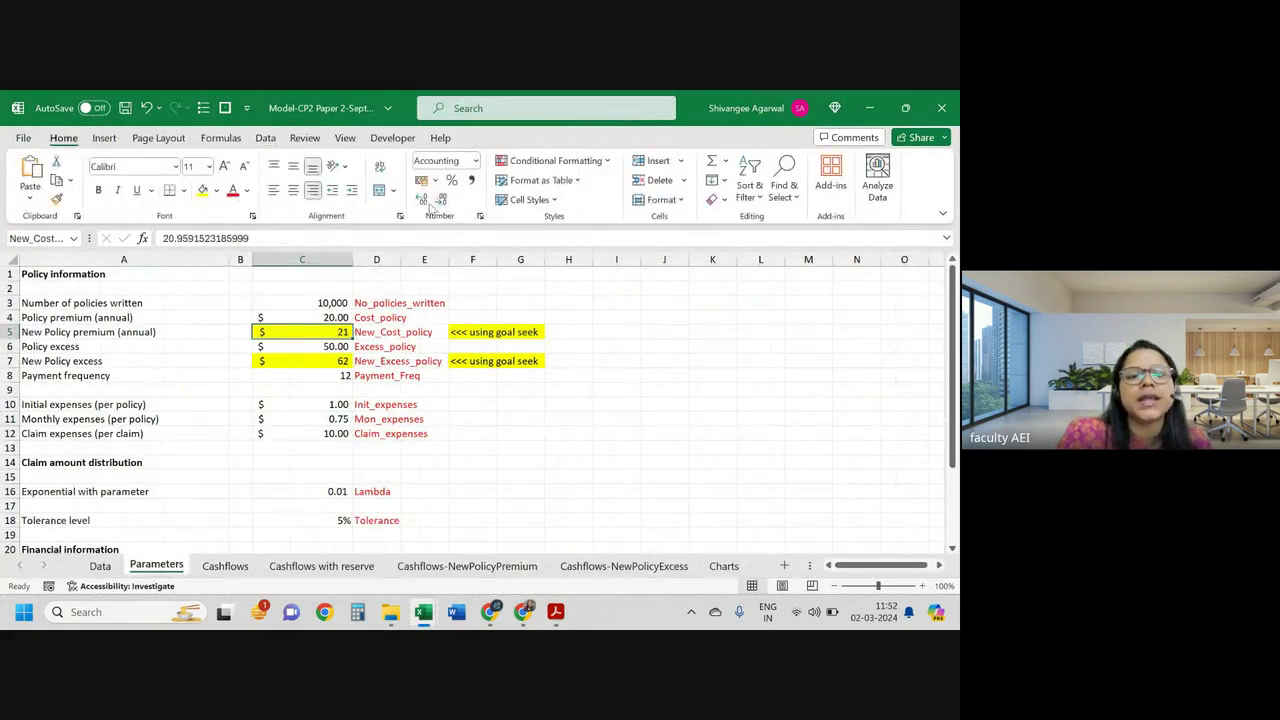
{"action": "left_click", "coordinate": [422, 201]}
{"action": "left_click", "coordinate": [422, 201]}
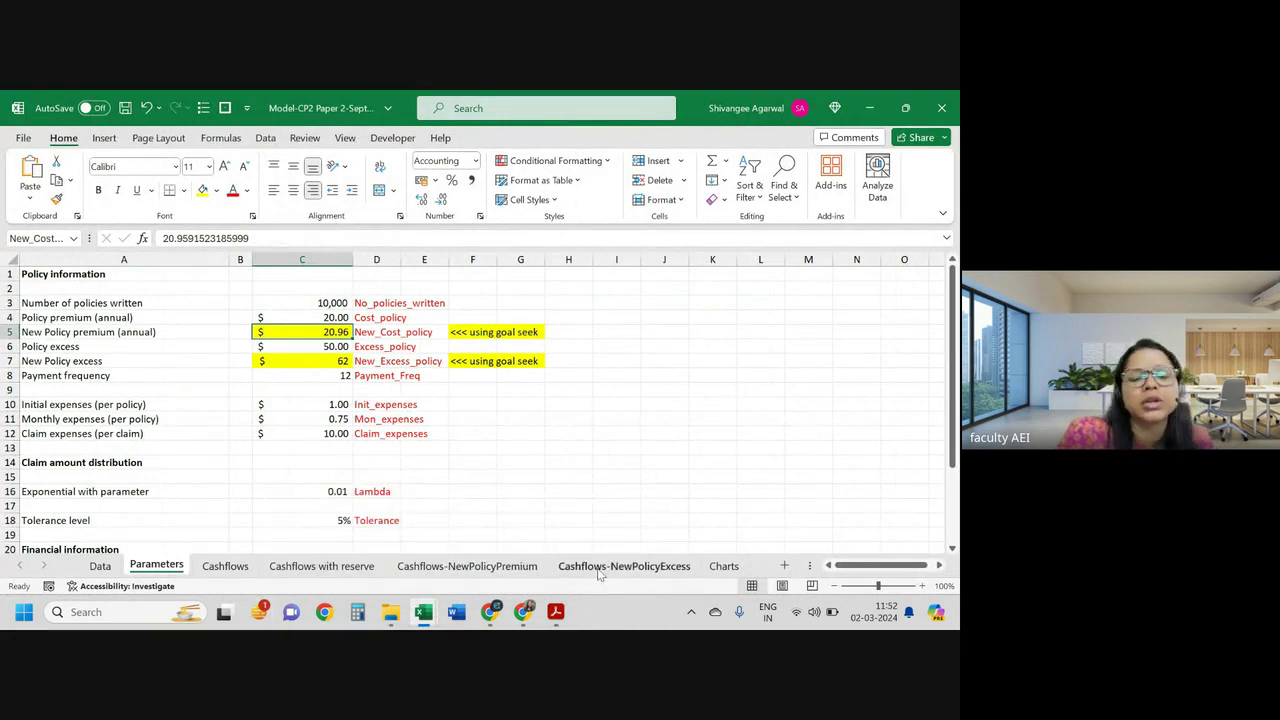
{"action": "left_click", "coordinate": [602, 568]}
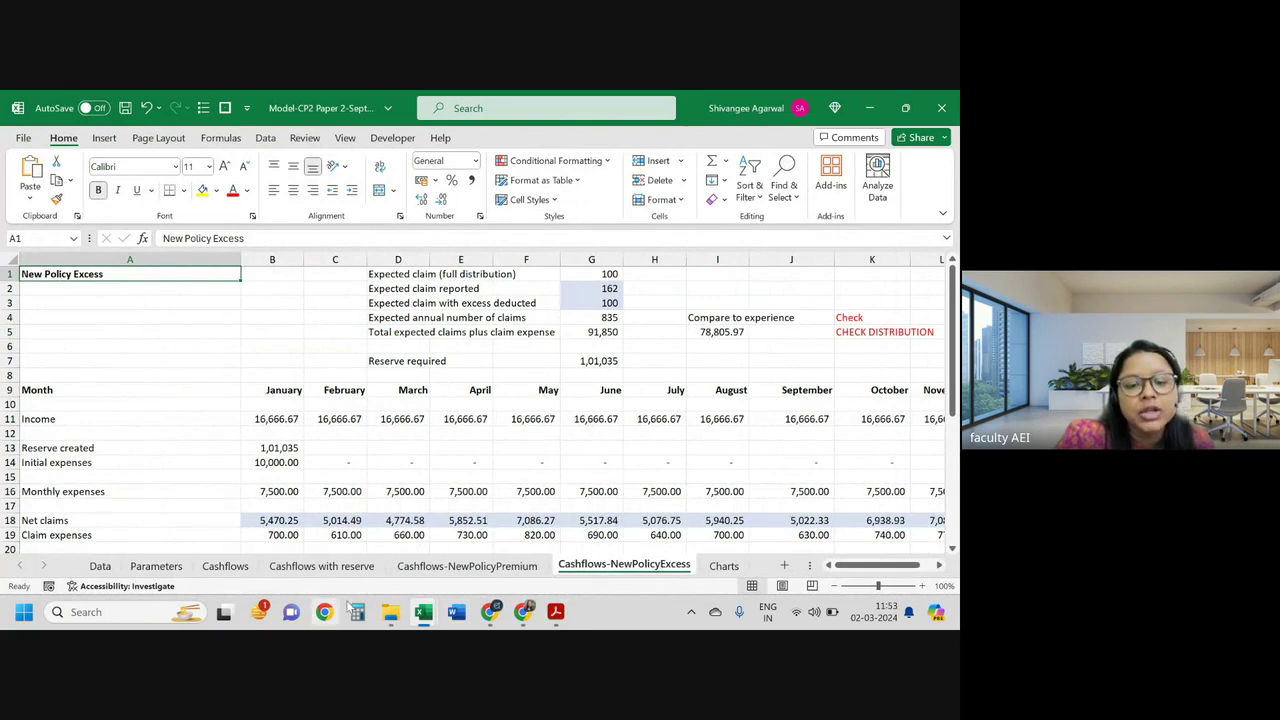
Step: In the model solution's Scenario 2 sheet, inspect the G2 expected claim reported formula
{"action": "mouse_move", "coordinate": [423, 612]}
{"action": "left_click", "coordinate": [473, 560]}
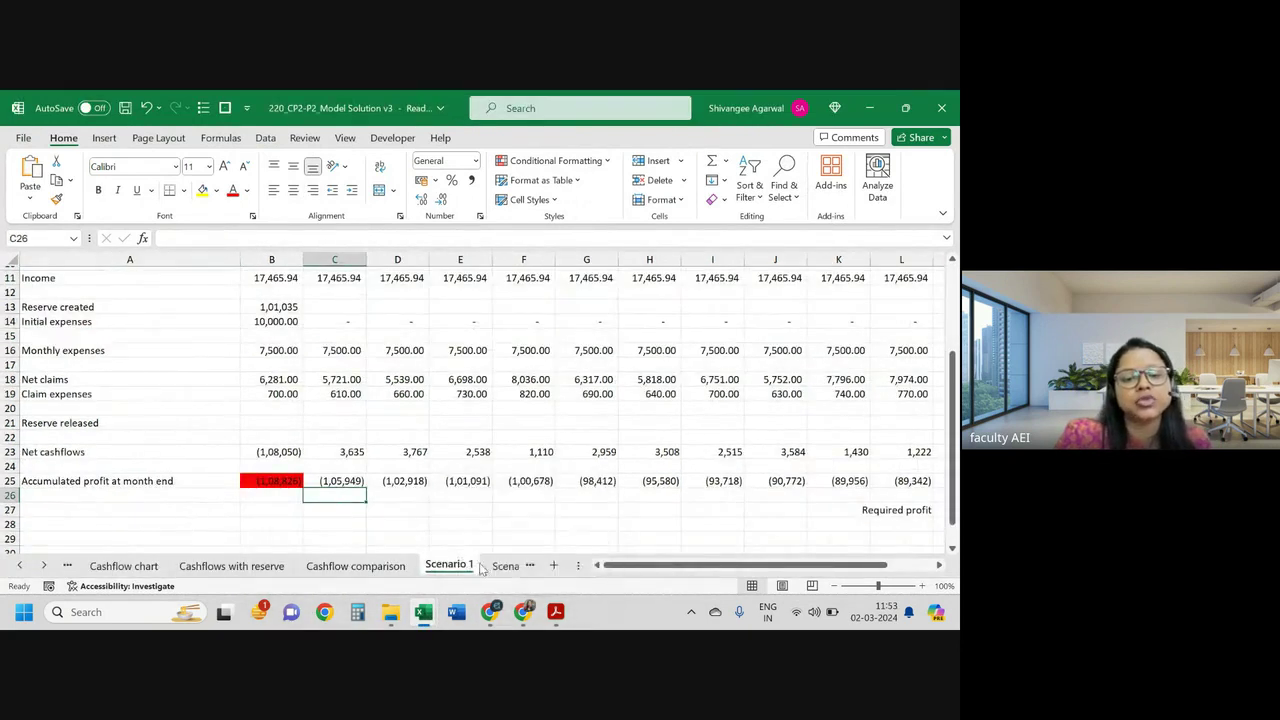
{"action": "left_click", "coordinate": [505, 566]}
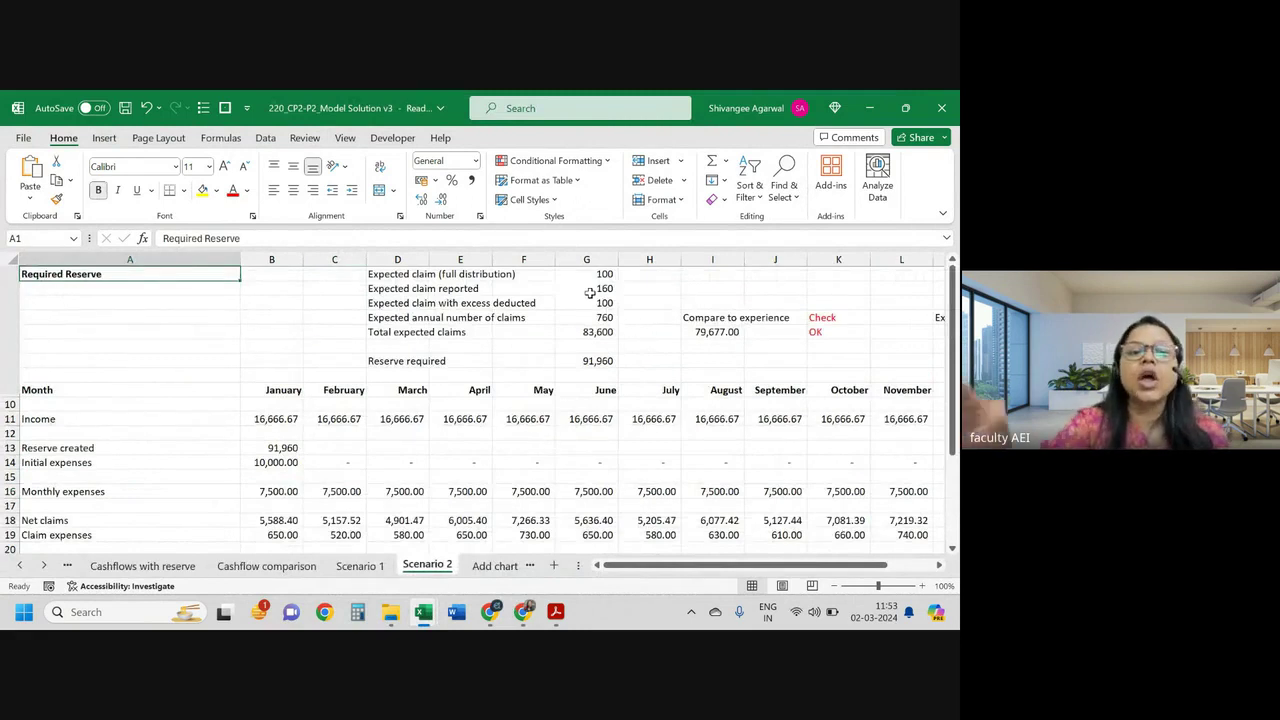
{"action": "scroll", "coordinate": [407, 450], "scroll_direction": "down", "scroll_amount": 1}
{"action": "scroll", "coordinate": [407, 453], "scroll_direction": "down", "scroll_amount": 2}
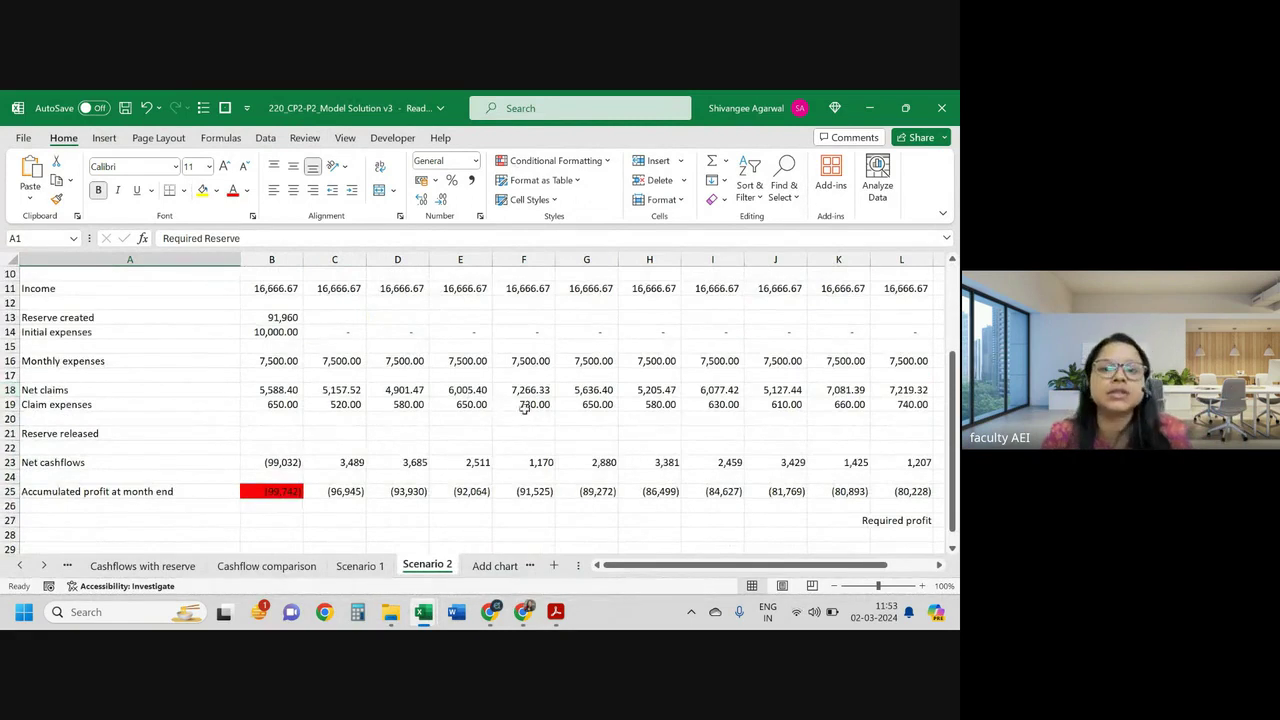
{"action": "scroll", "coordinate": [550, 460], "scroll_direction": "up", "scroll_amount": 3}
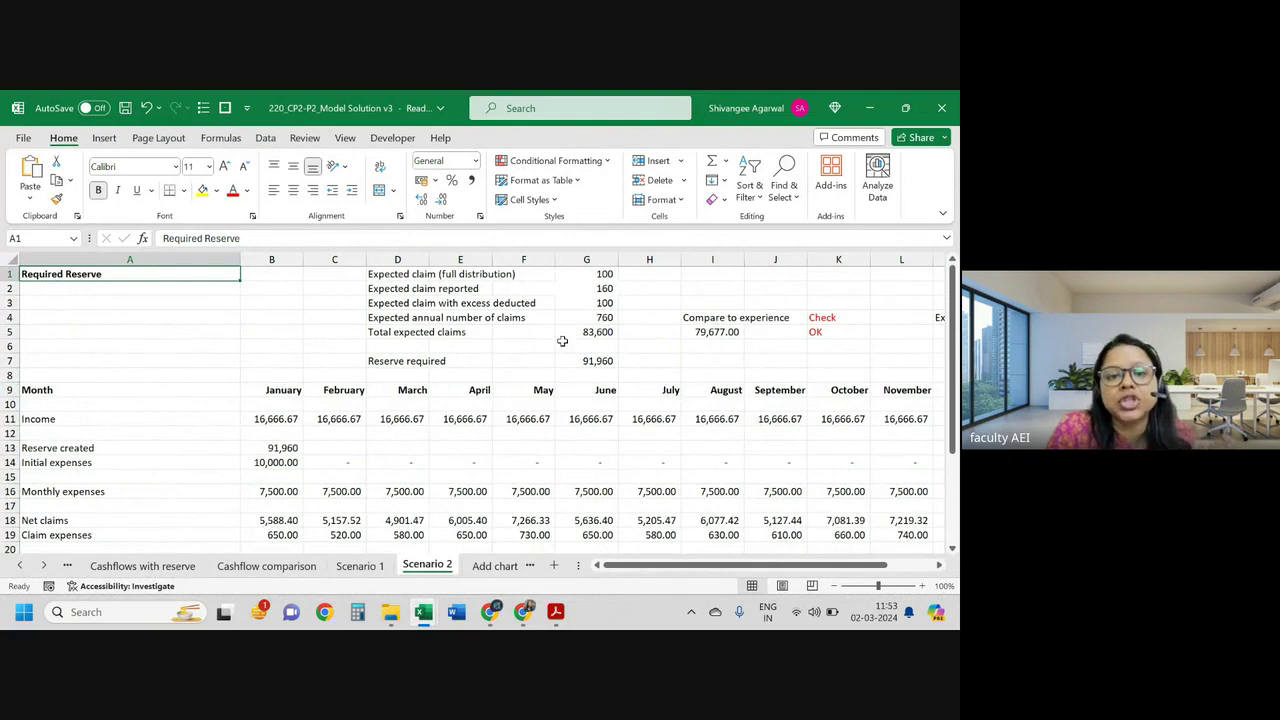
{"action": "left_click", "coordinate": [591, 288]}
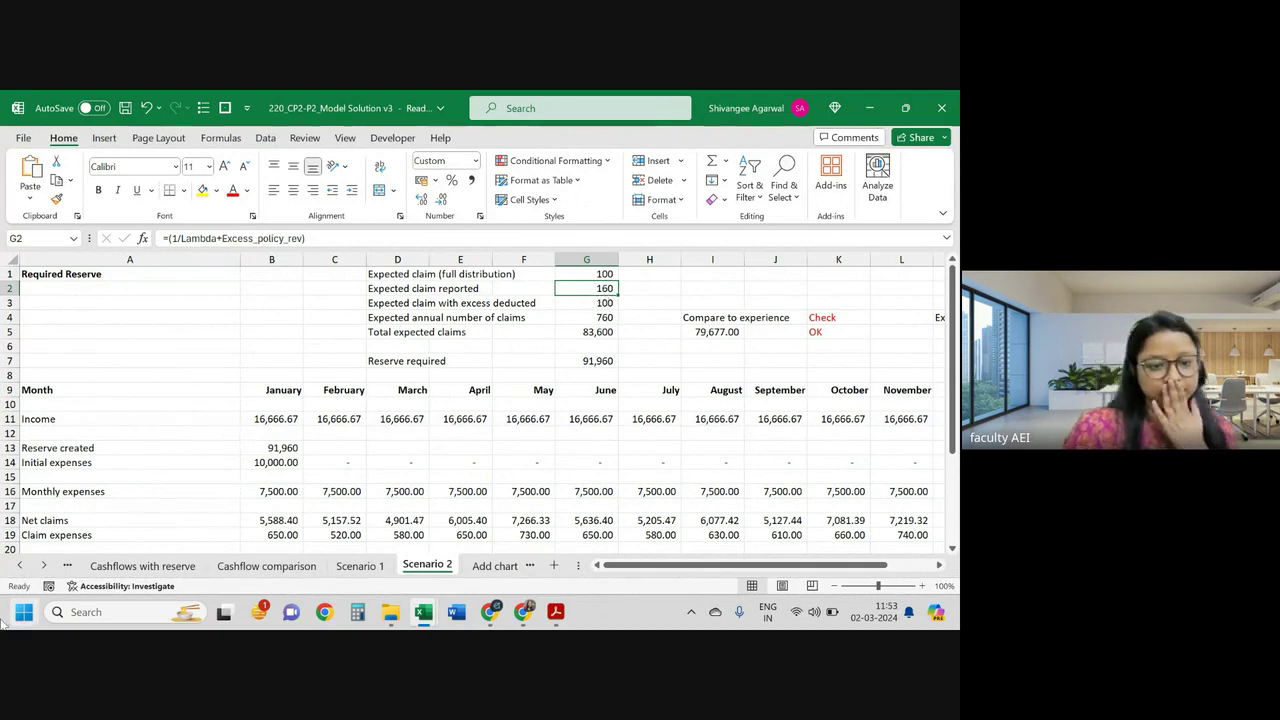
Step: Confirm the revised 60.01 policy excess on Parameters, then review Scenario 2's excess-deducted and claim-count formulas
{"action": "scroll", "coordinate": [127, 568], "scroll_direction": "up", "scroll_amount": 4}
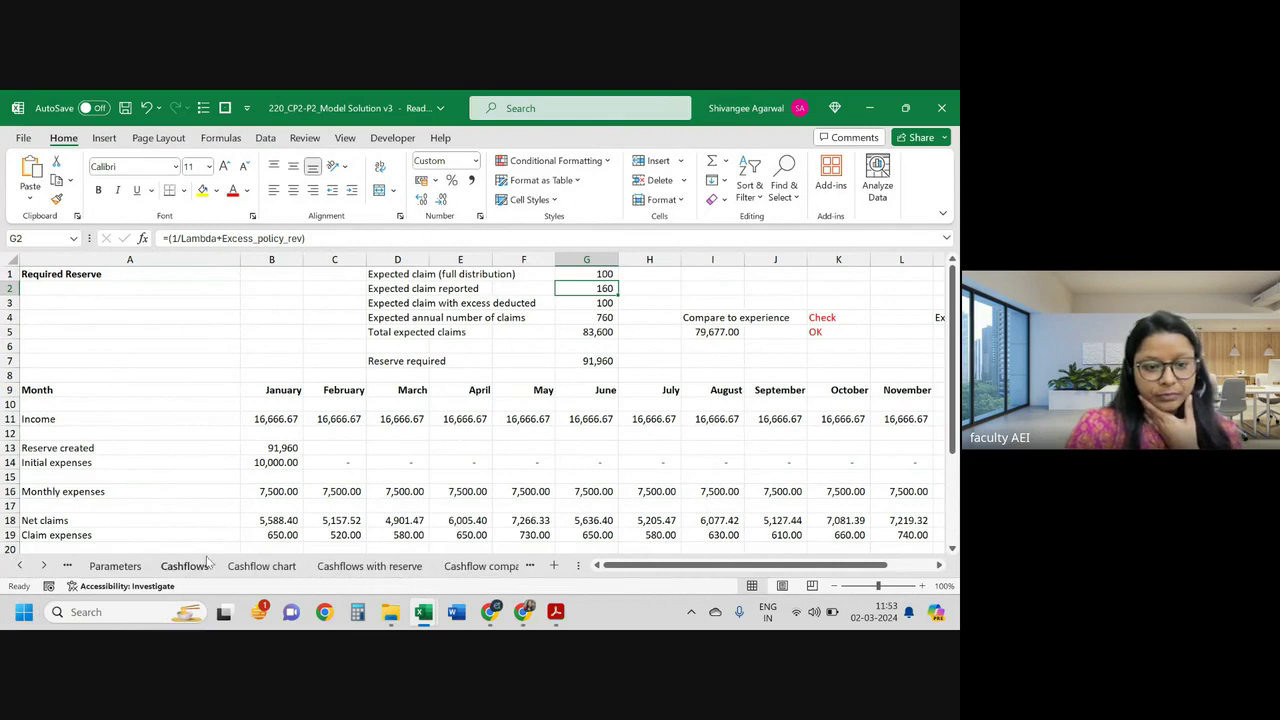
{"action": "left_click", "coordinate": [115, 566]}
{"action": "left_click", "coordinate": [308, 467]}
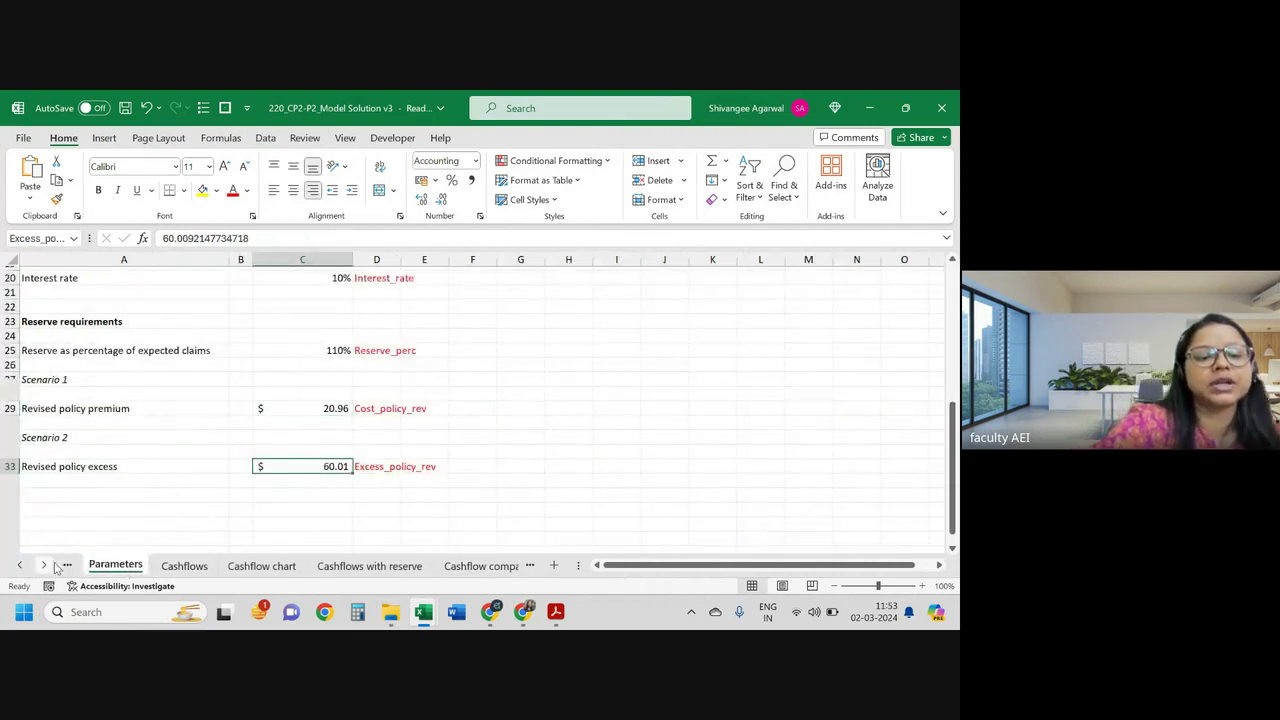
{"action": "scroll", "coordinate": [470, 568], "scroll_direction": "down", "scroll_amount": 3}
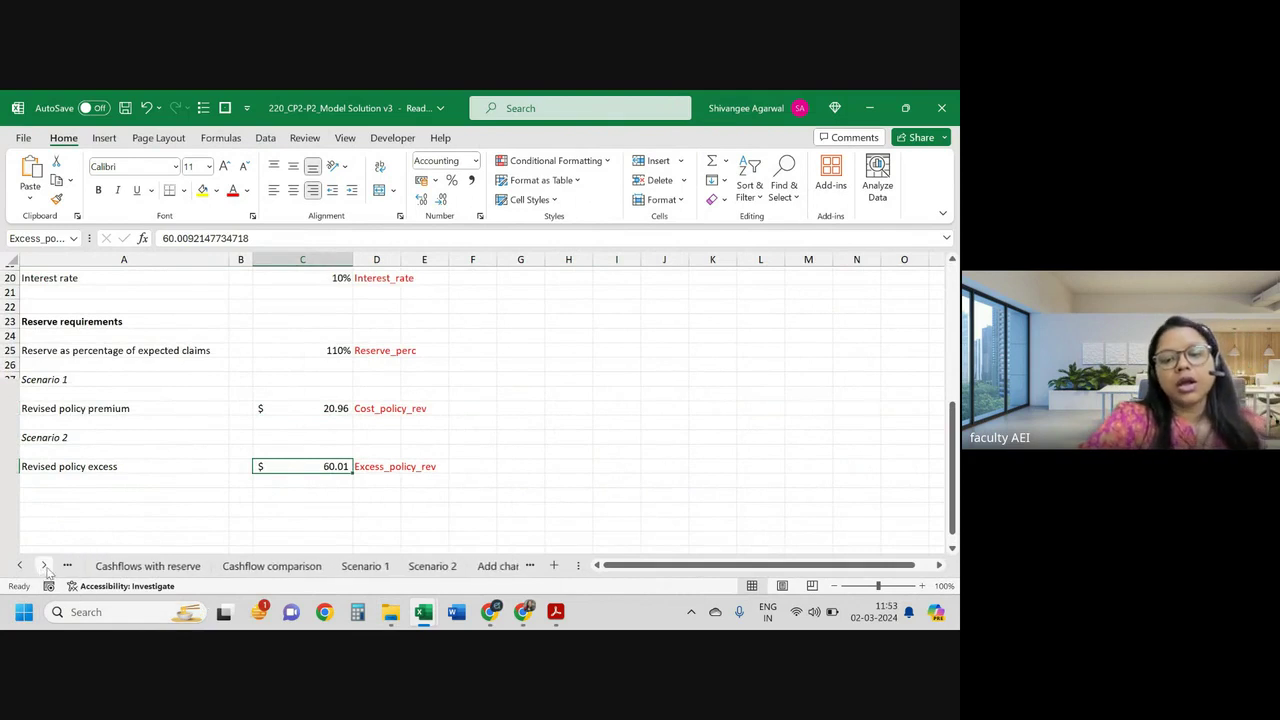
{"action": "left_click", "coordinate": [427, 566]}
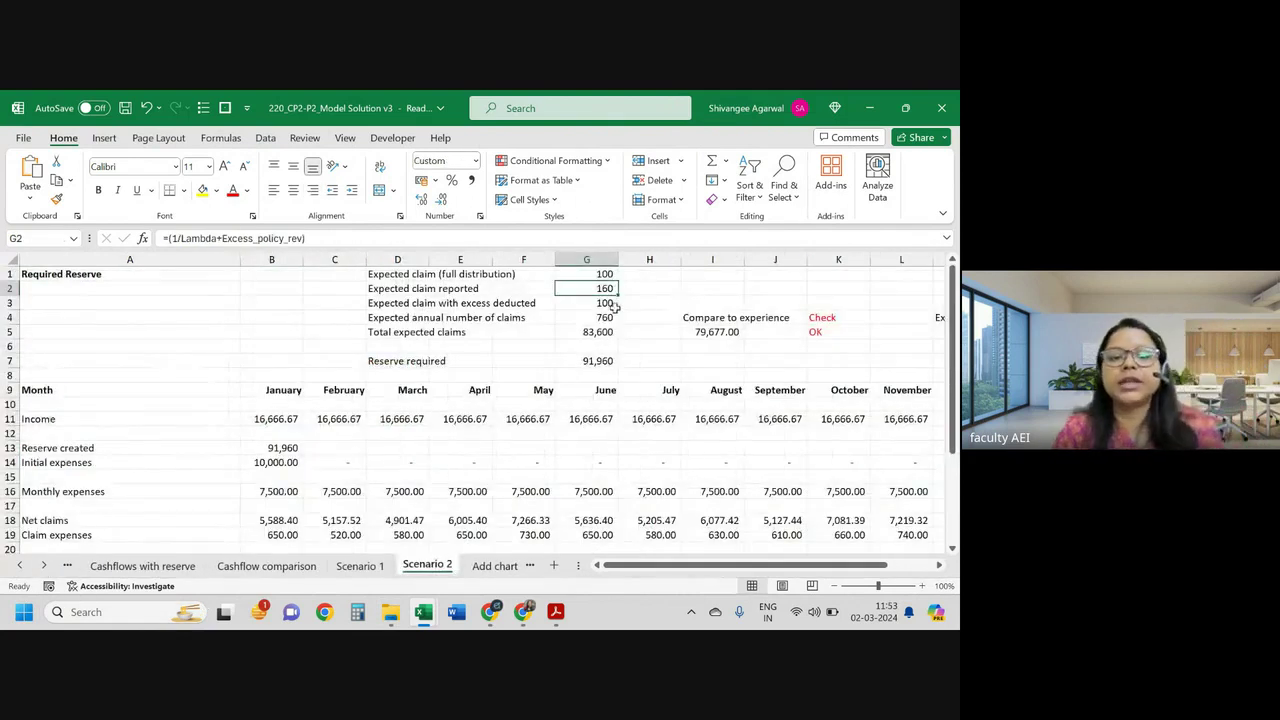
{"action": "left_click", "coordinate": [612, 305]}
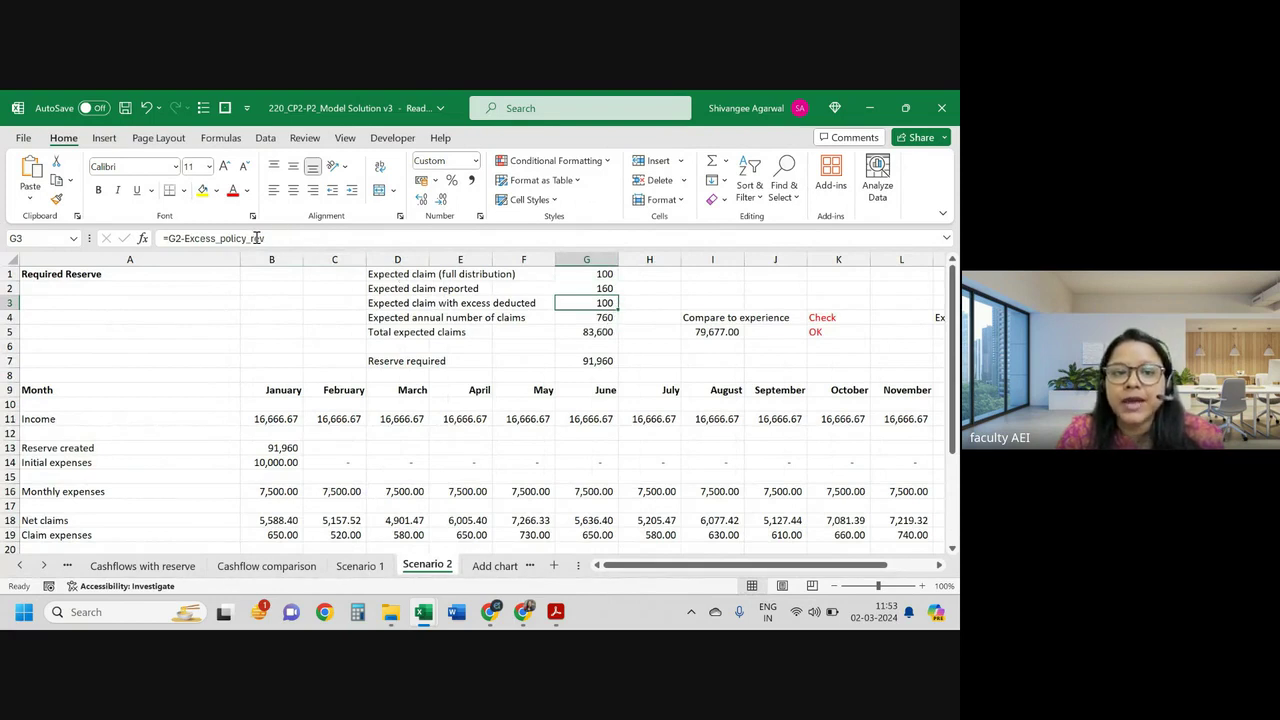
{"action": "left_click", "coordinate": [588, 318]}
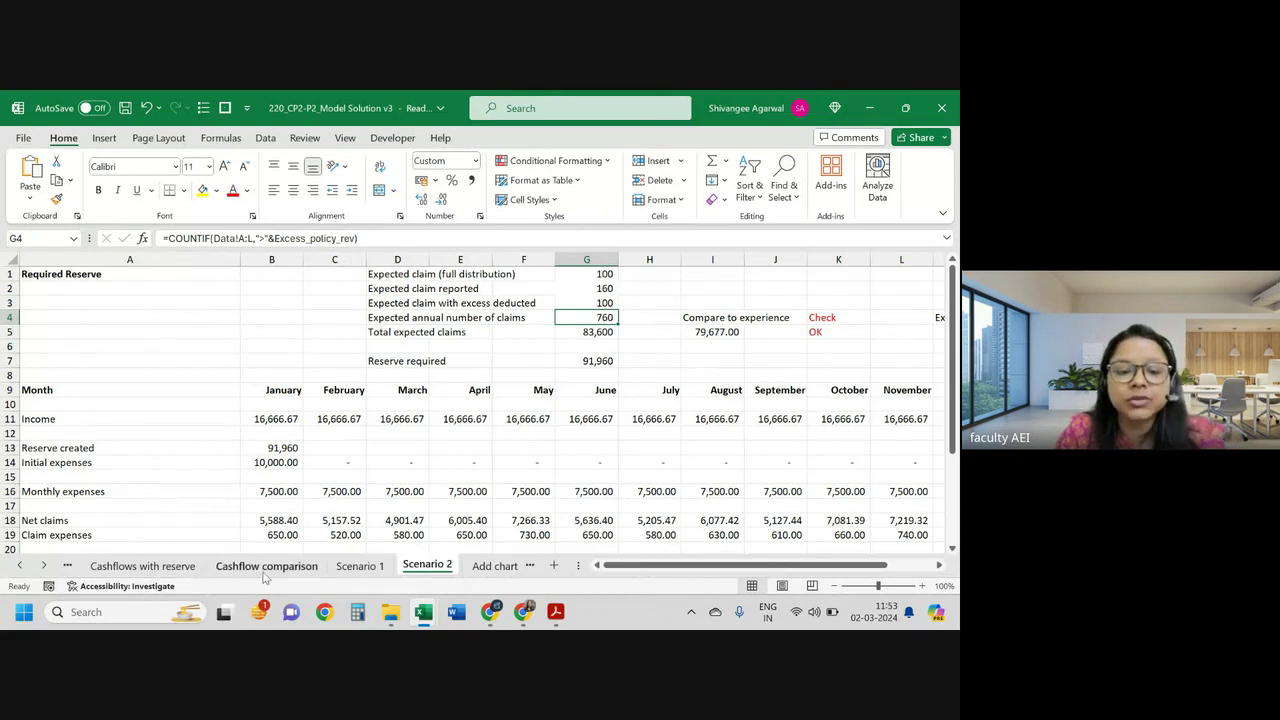
Step: Compare the expected claim, excess-deducted claim and annual claim count formulas on Cashflows with reserve
{"action": "left_click", "coordinate": [109, 568]}
{"action": "scroll", "coordinate": [363, 465], "scroll_direction": "up", "scroll_amount": 5}
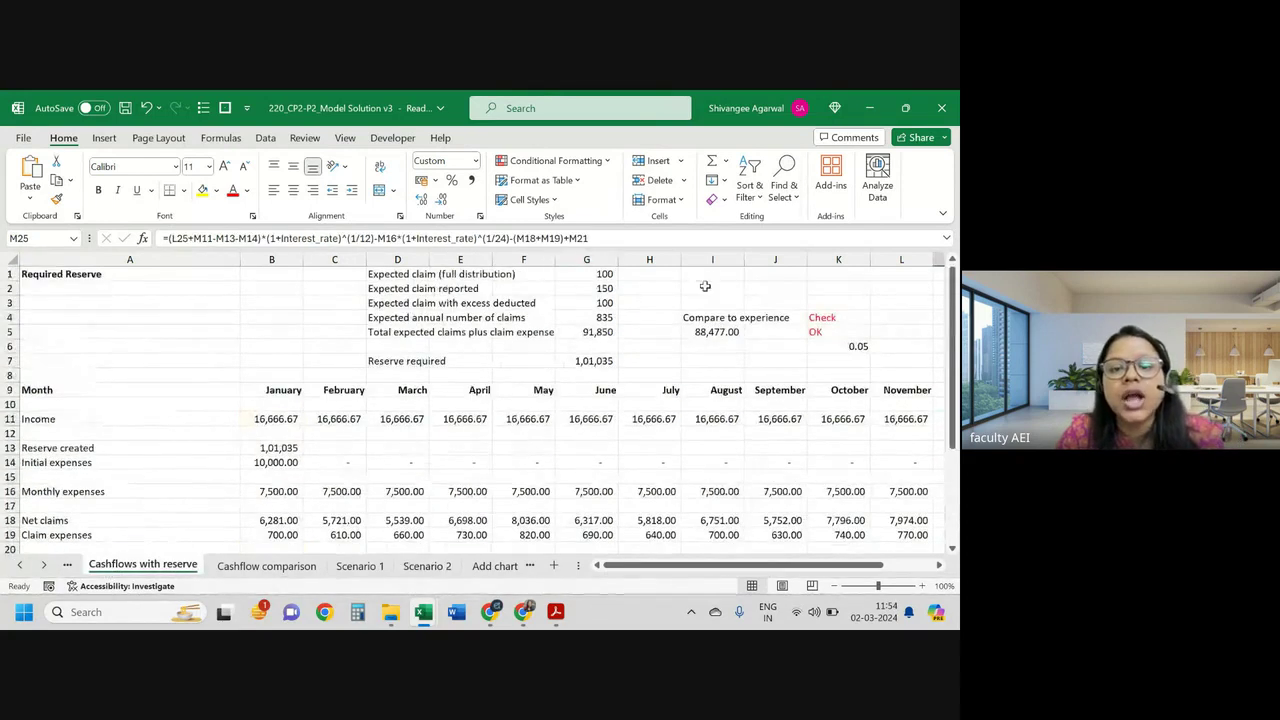
{"action": "left_click", "coordinate": [601, 289]}
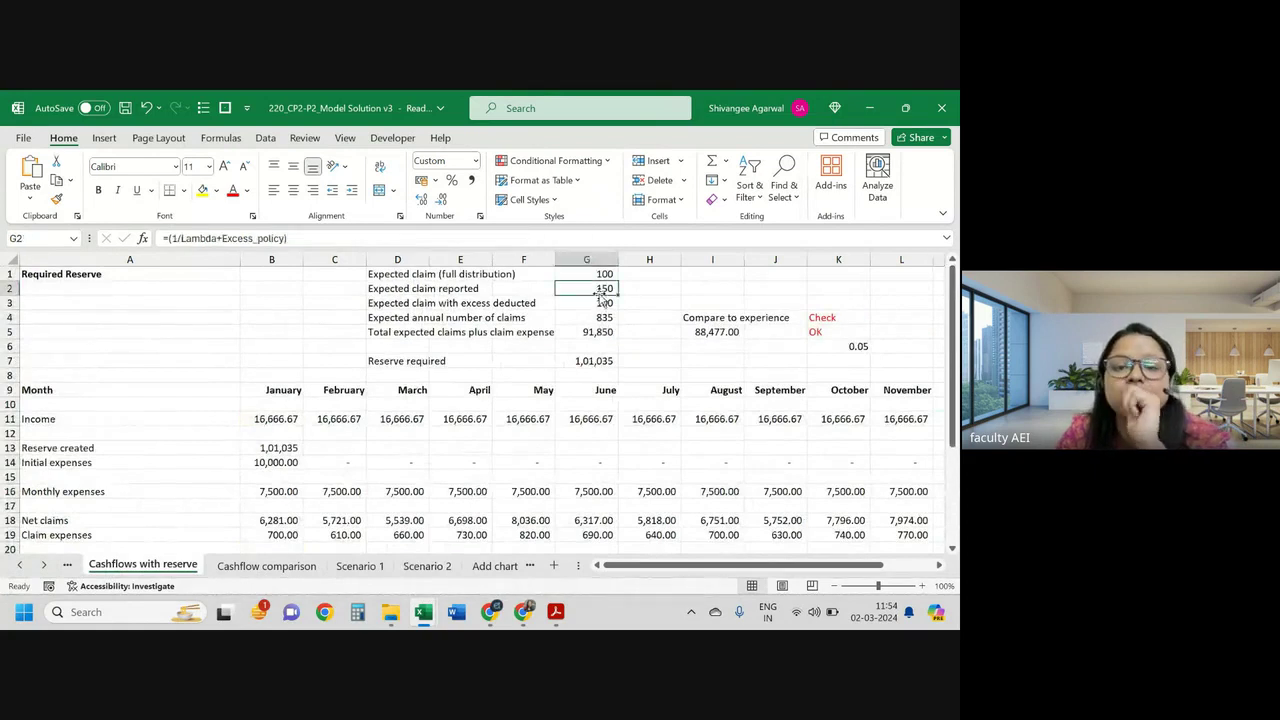
{"action": "left_click", "coordinate": [603, 304]}
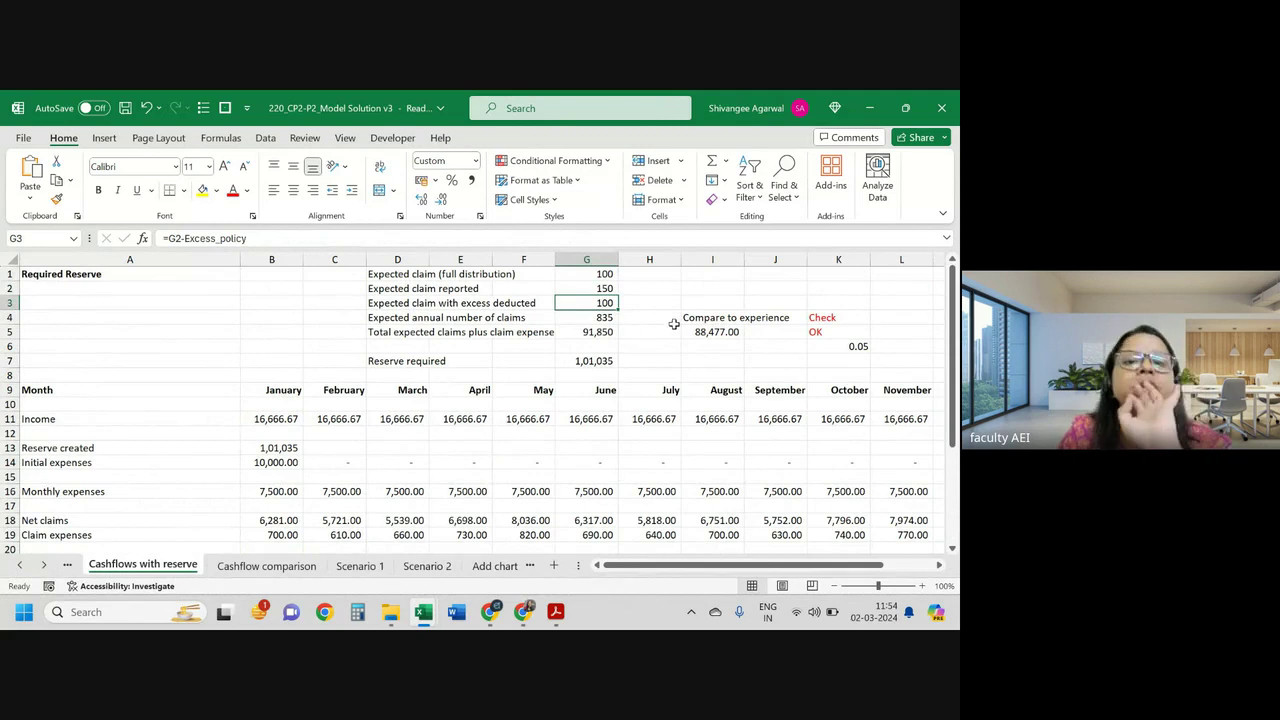
{"action": "left_click", "coordinate": [606, 320]}
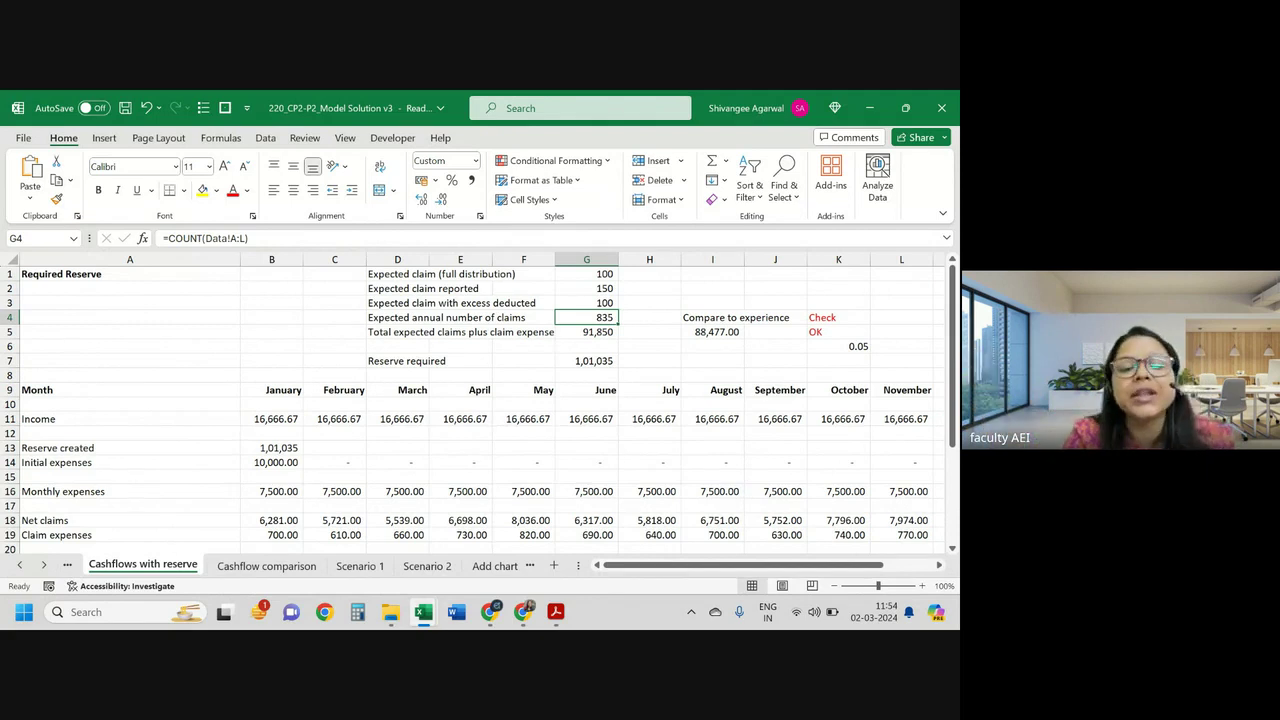
Step: Reopen G4's COUNTIF claim-count formula on Scenario 2 and exit without changes, keeping 760
{"action": "left_click", "coordinate": [440, 566]}
{"action": "double_click", "coordinate": [601, 318]}
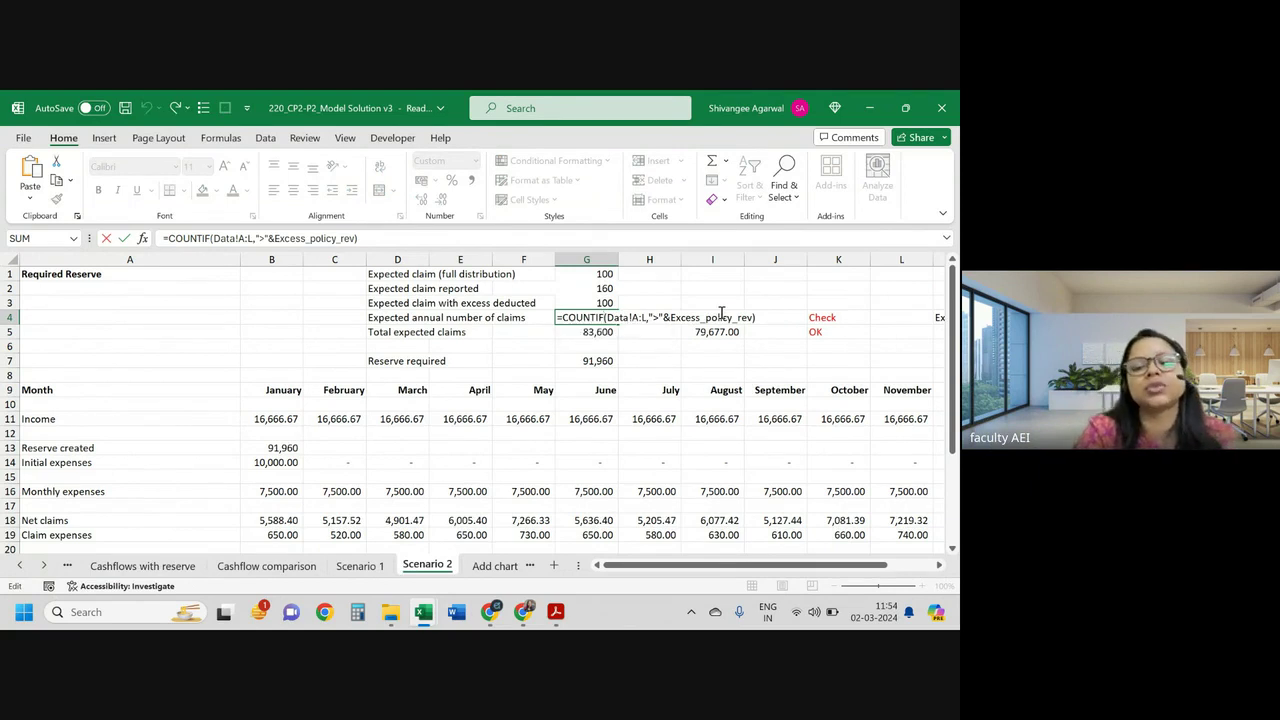
{"action": "key", "text": "Escape"}
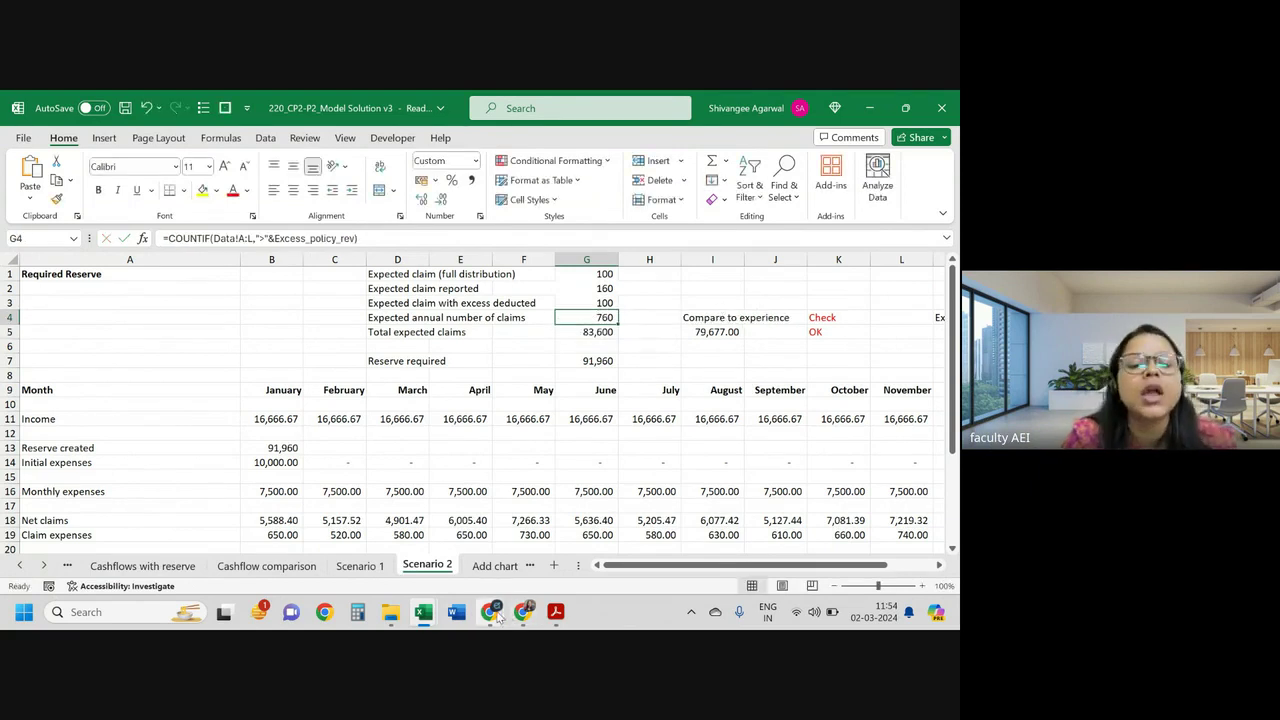
{"action": "mouse_move", "coordinate": [489, 612]}
{"action": "left_click", "coordinate": [567, 521]}
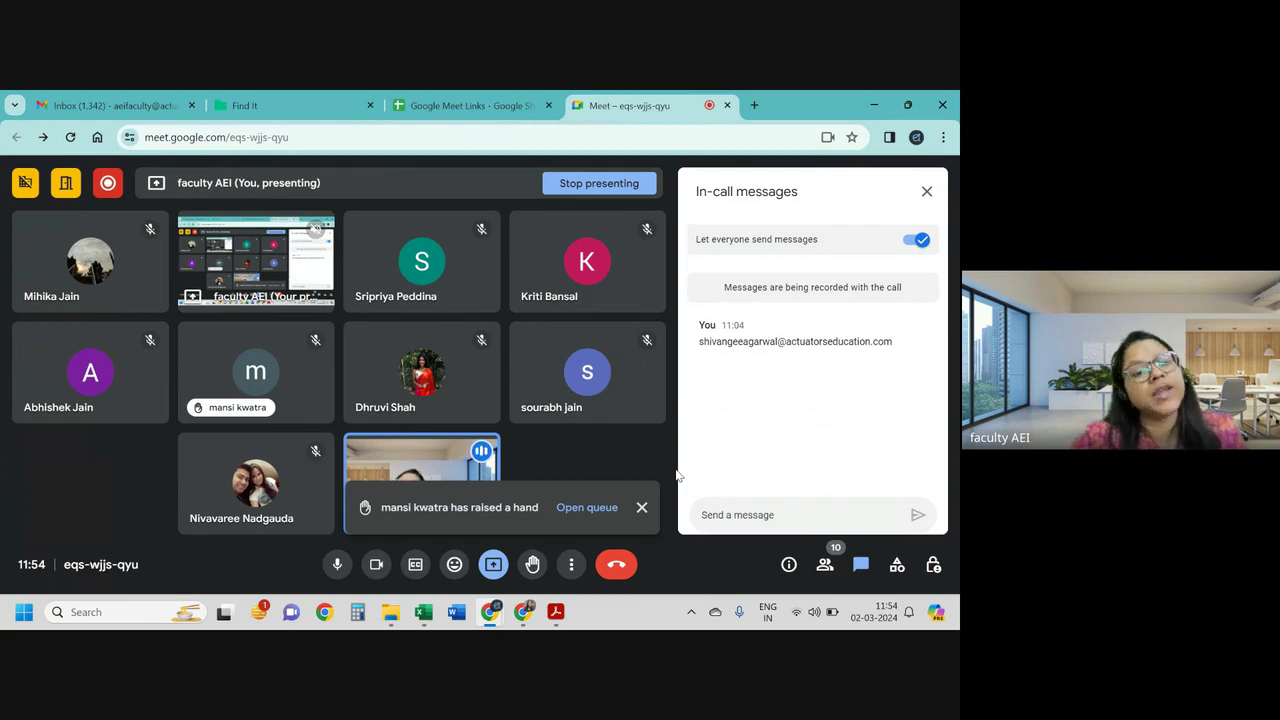
{"action": "left_click", "coordinate": [869, 104]}
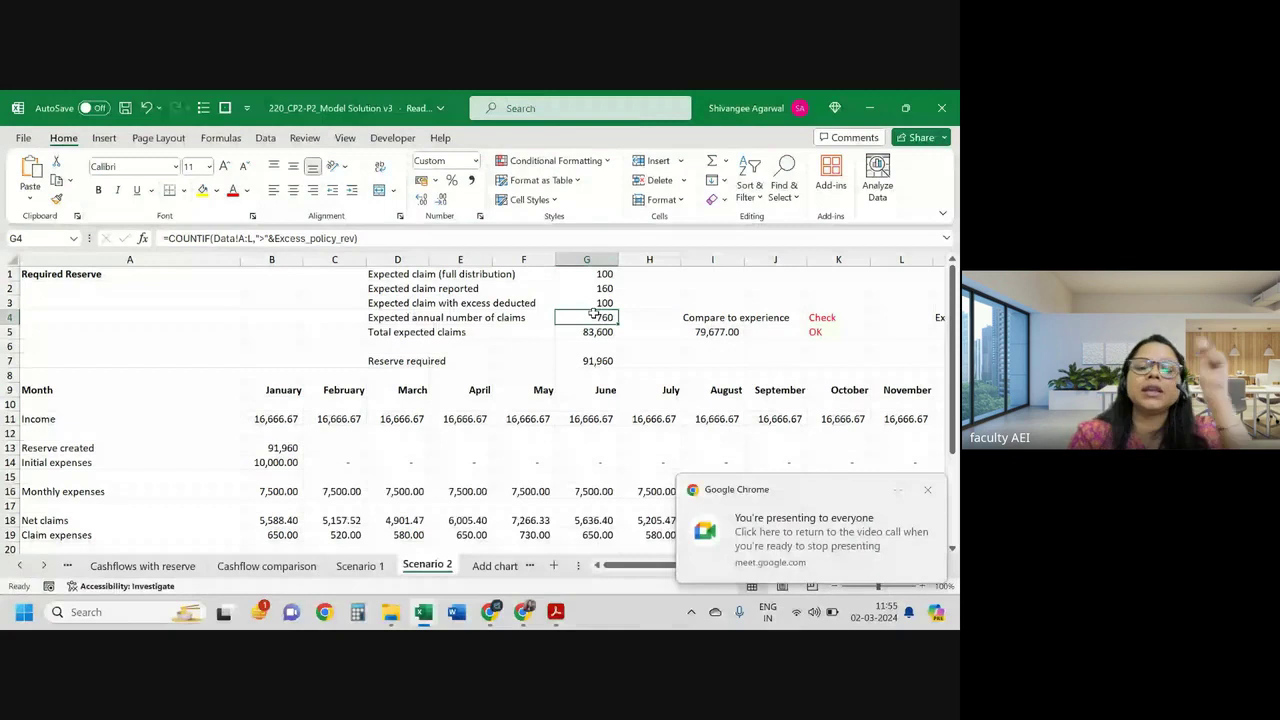
{"action": "key", "text": "ctrl+Page_Up"}
{"action": "scroll", "coordinate": [651, 358], "scroll_direction": "up", "scroll_amount": 3}
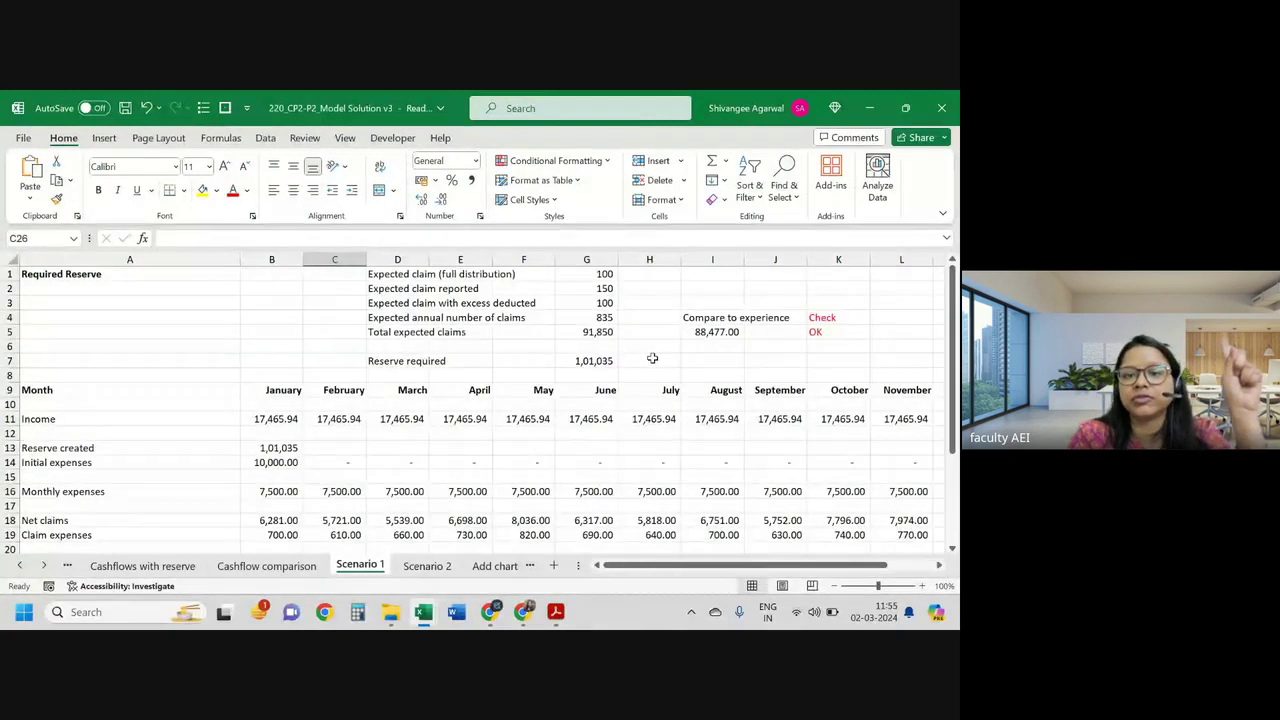
{"action": "left_click", "coordinate": [435, 568]}
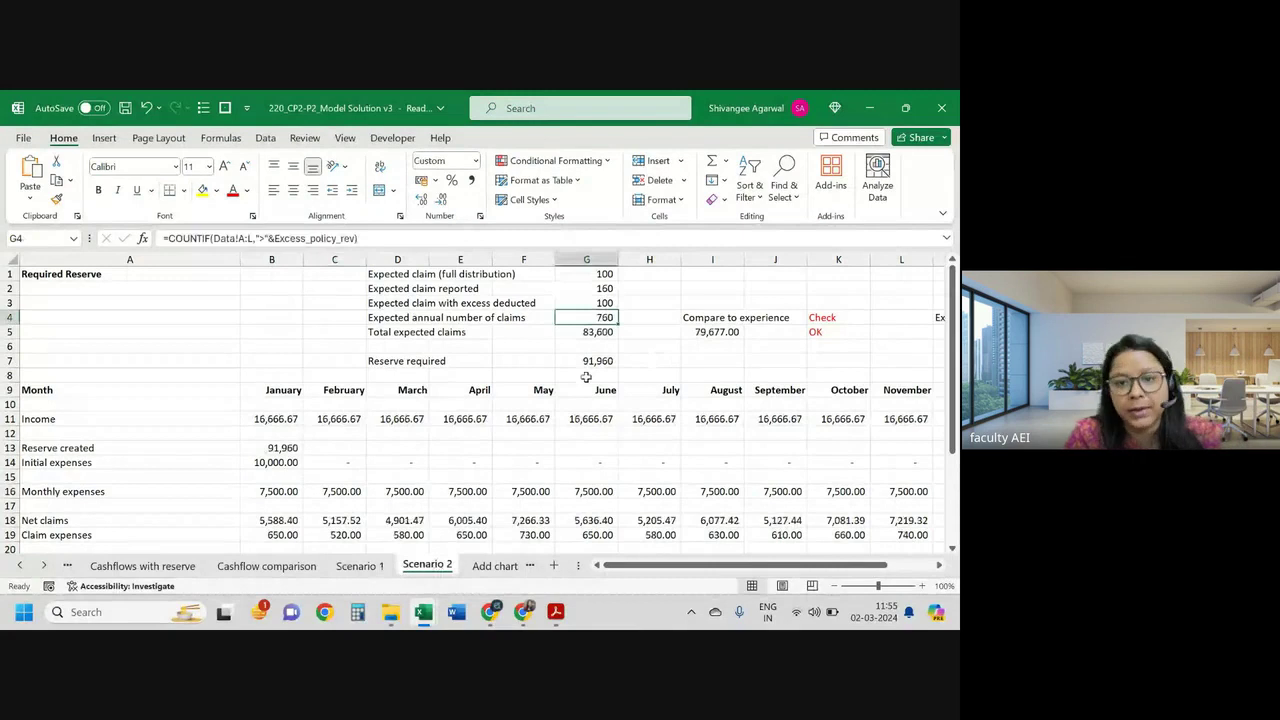
{"action": "left_click", "coordinate": [598, 328]}
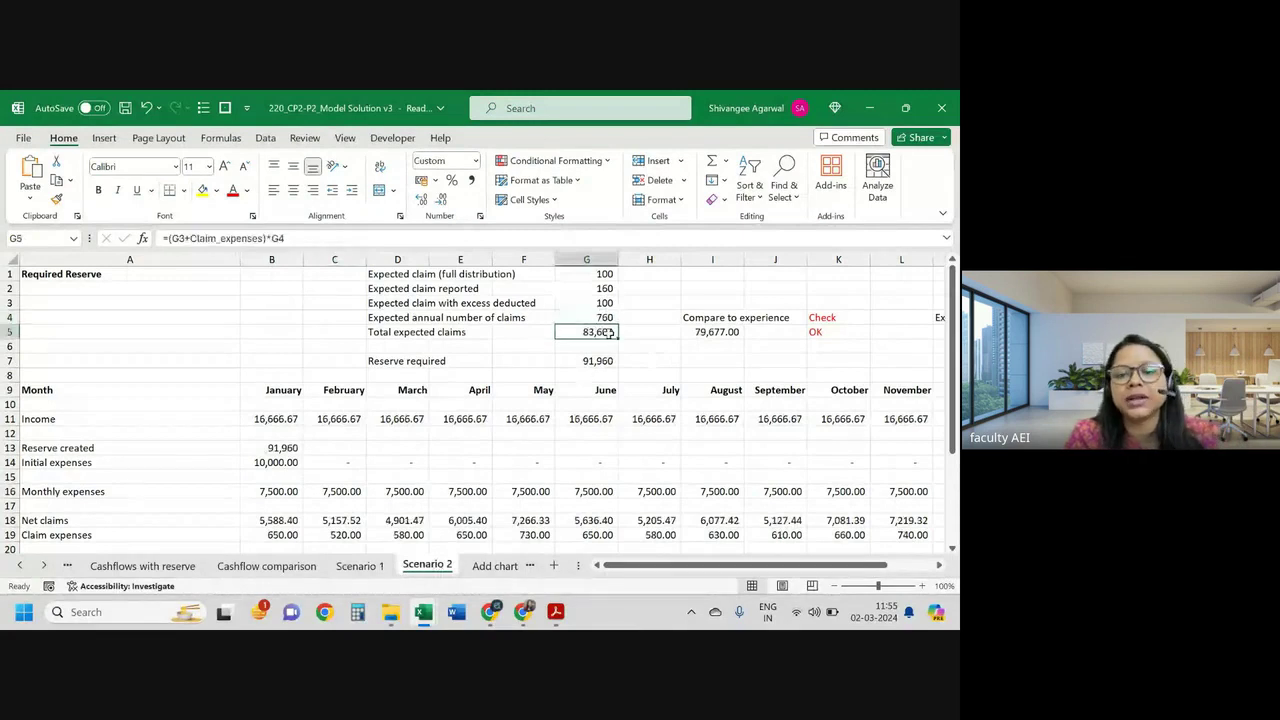
{"action": "left_click", "coordinate": [591, 362]}
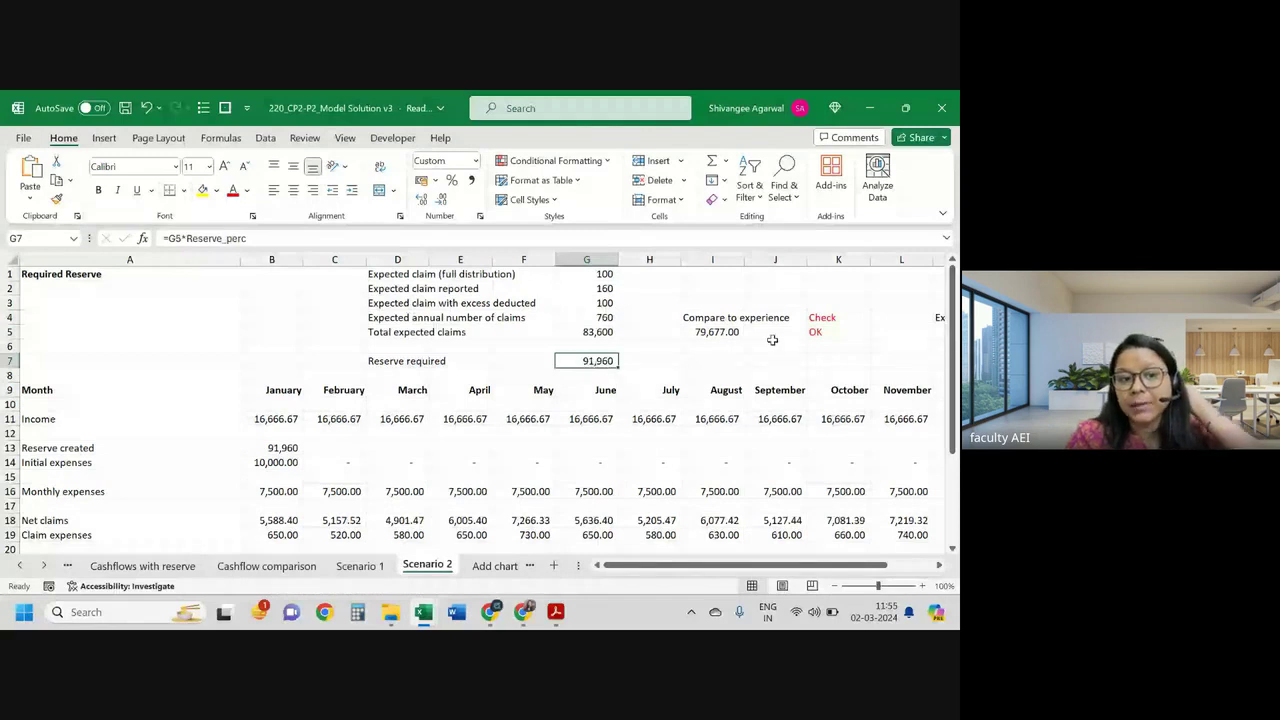
{"action": "scroll", "coordinate": [285, 362], "scroll_direction": "down", "scroll_amount": 2}
{"action": "left_click", "coordinate": [285, 362]}
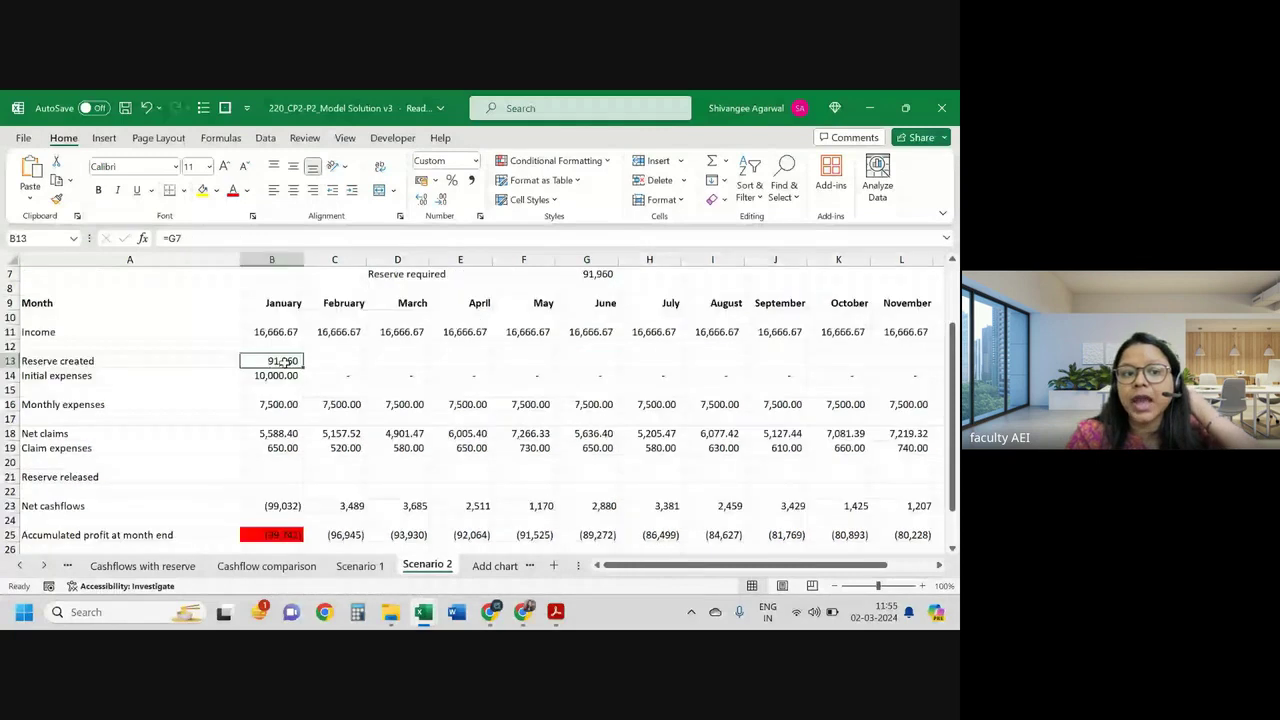
{"action": "scroll", "coordinate": [567, 327], "scroll_direction": "up", "scroll_amount": 2}
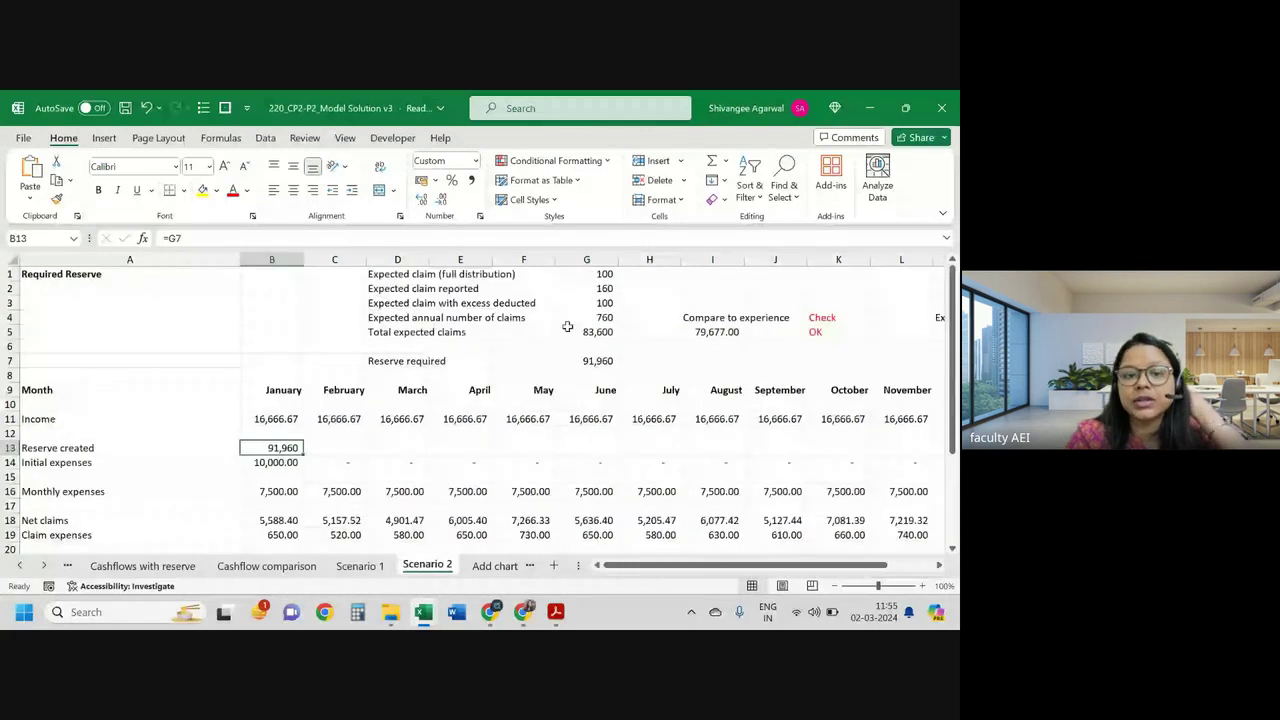
{"action": "scroll", "coordinate": [286, 420], "scroll_direction": "down", "scroll_amount": 2}
{"action": "scroll", "coordinate": [272, 405], "scroll_direction": "down", "scroll_amount": 1}
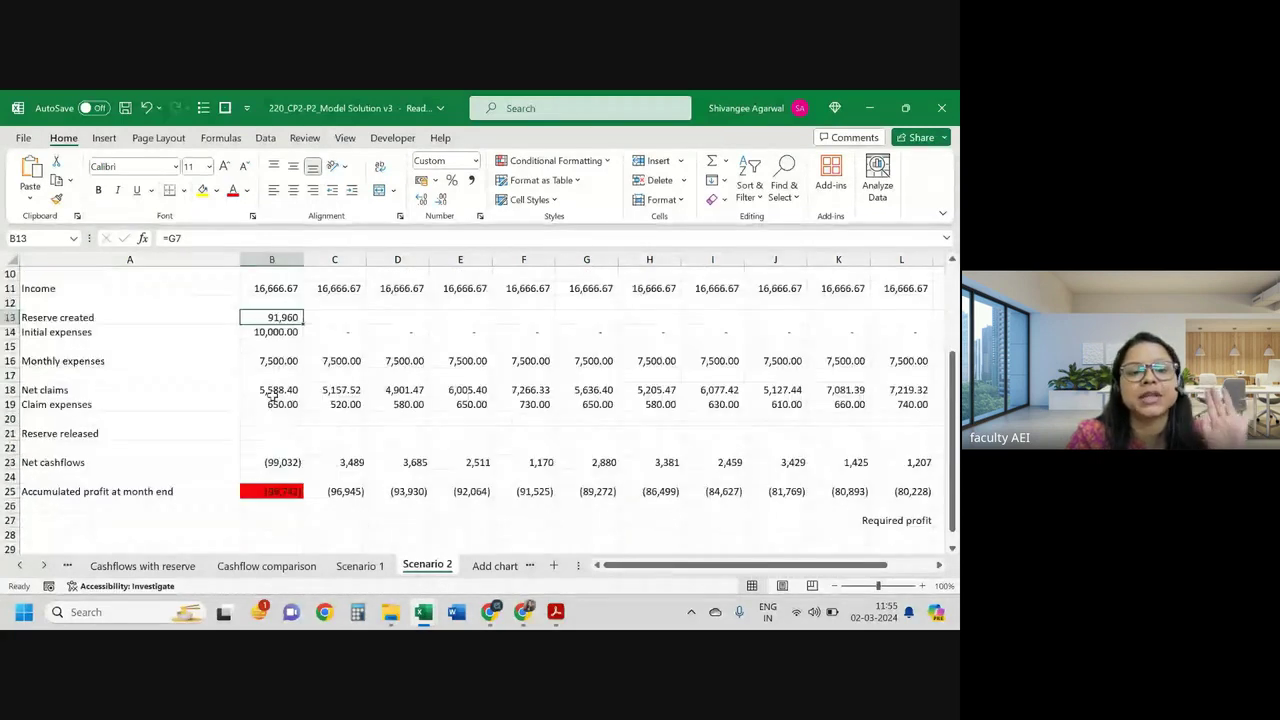
Step: Review B18's Net claims formula, marking its SUMIF and COUNTIF excess terms, and confirm it unchanged
{"action": "left_click", "coordinate": [272, 391]}
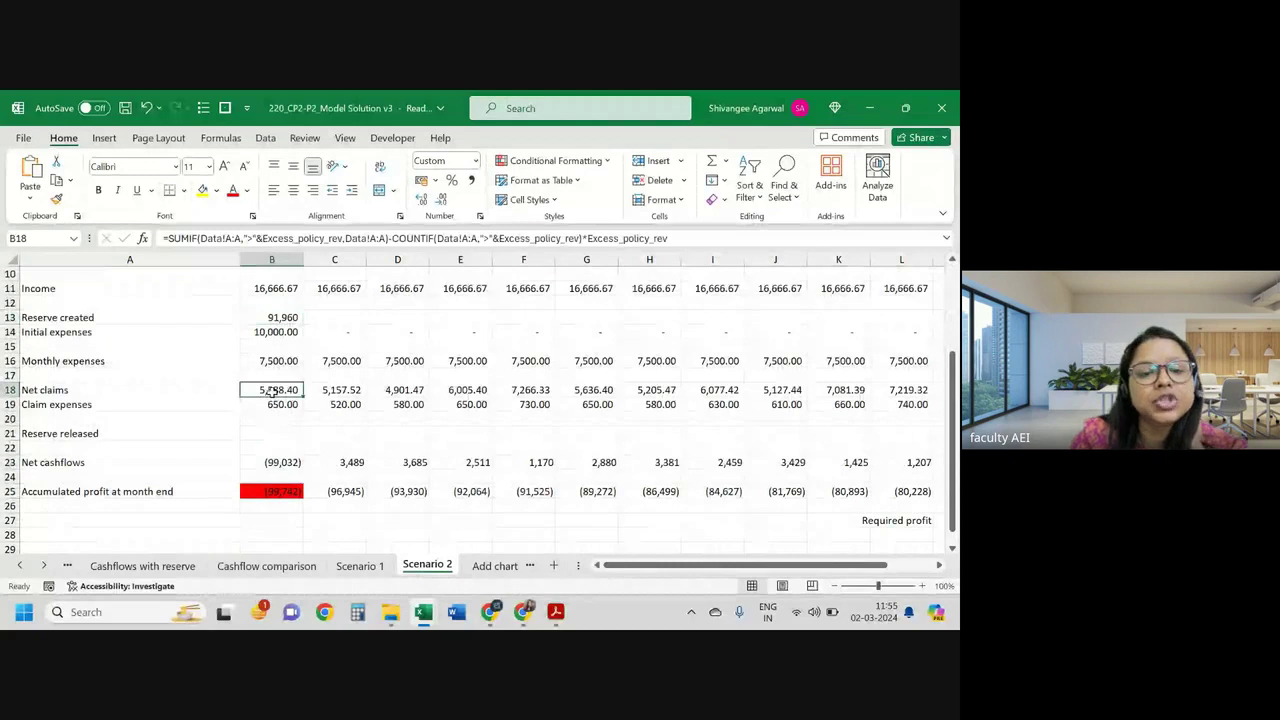
{"action": "double_click", "coordinate": [271, 391]}
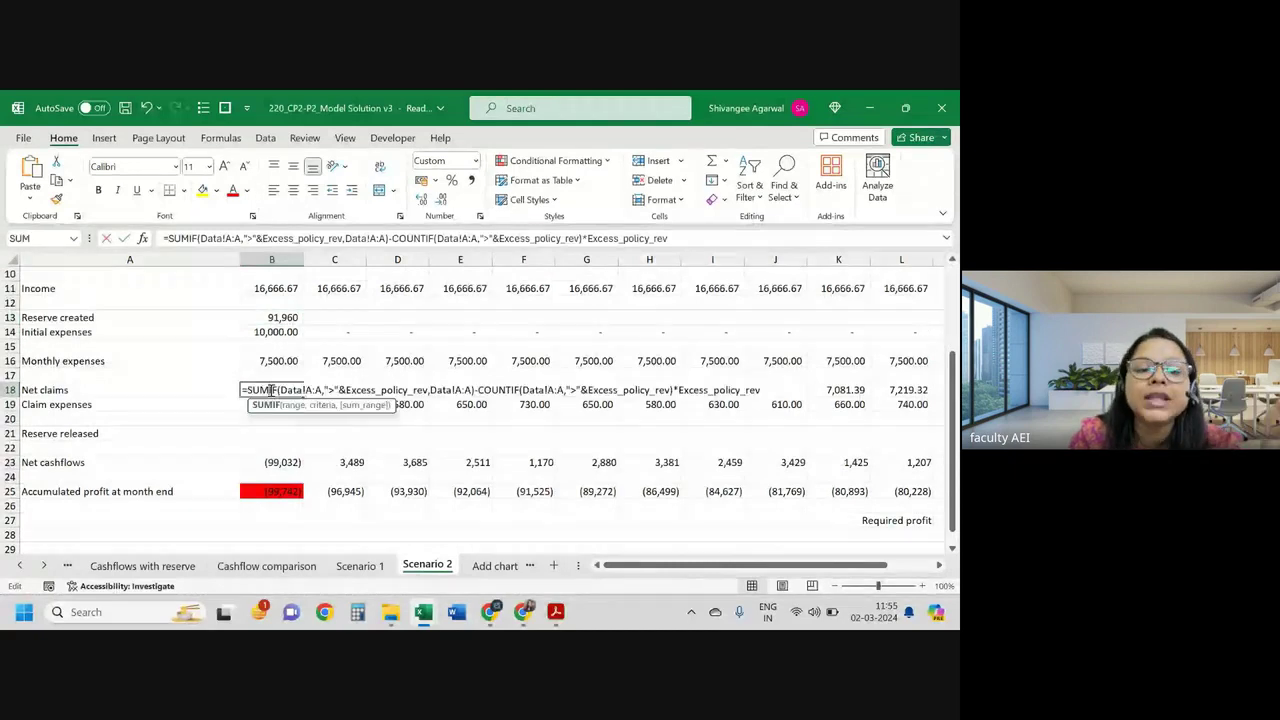
{"action": "left_click_drag", "start_coordinate": [271, 391], "coordinate": [480, 391]}
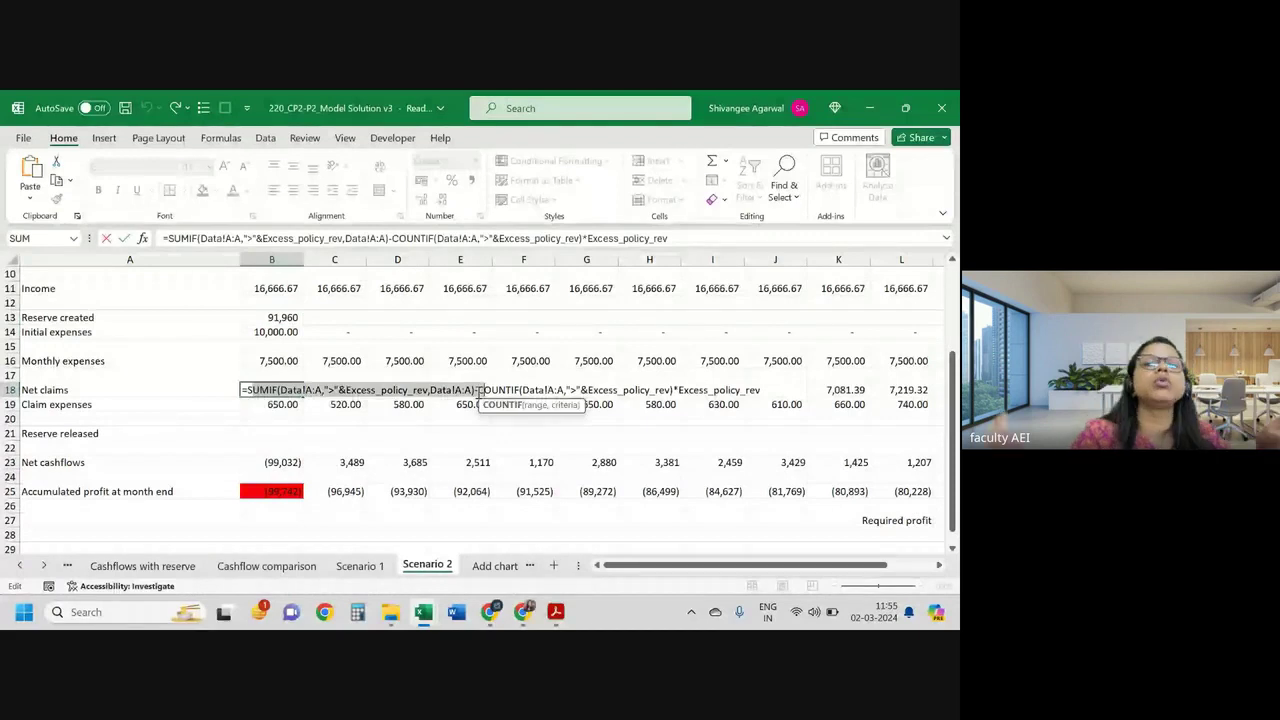
{"action": "left_click_drag", "start_coordinate": [478, 391], "coordinate": [484, 391]}
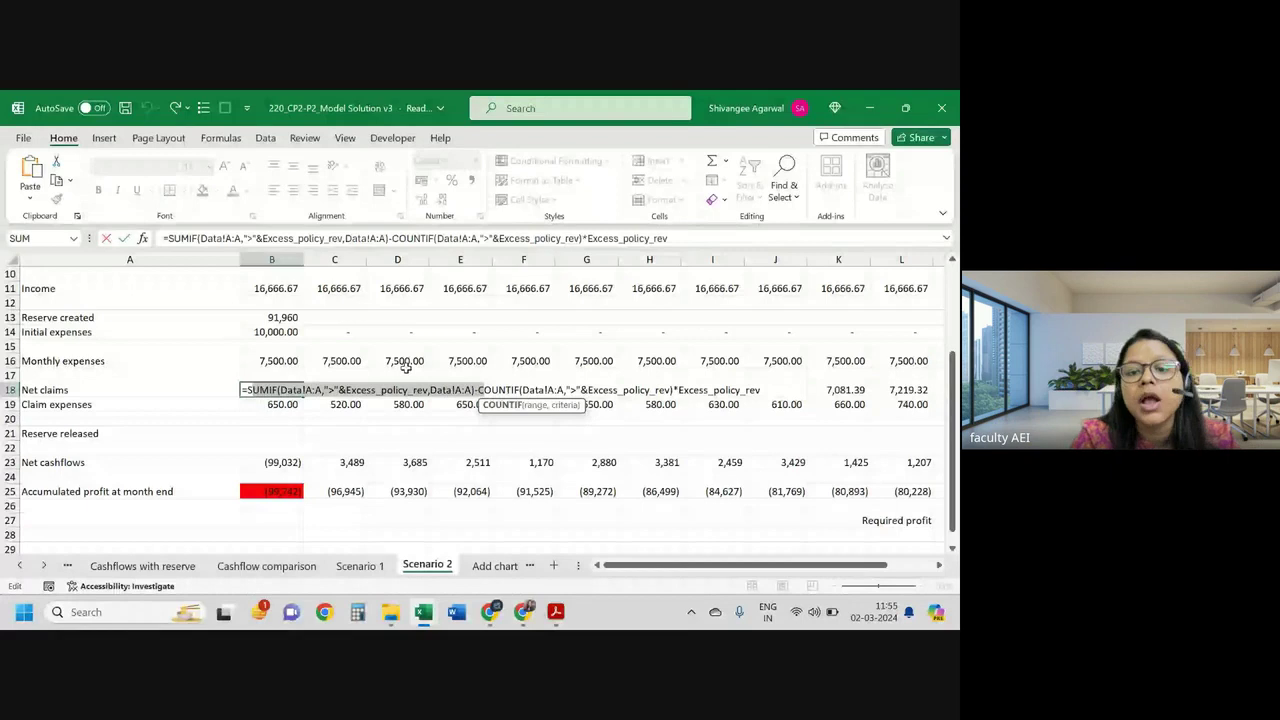
{"action": "left_click_drag", "start_coordinate": [498, 390], "coordinate": [670, 390]}
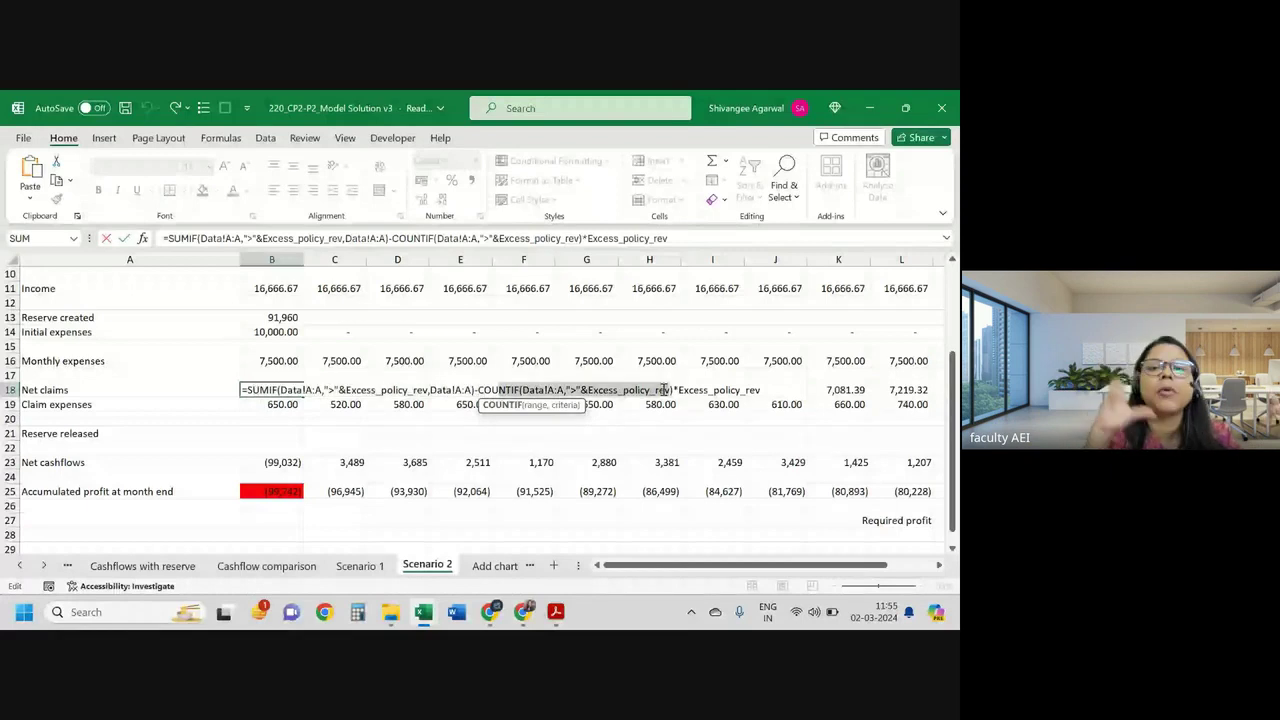
{"action": "left_click_drag", "start_coordinate": [663, 390], "coordinate": [745, 410]}
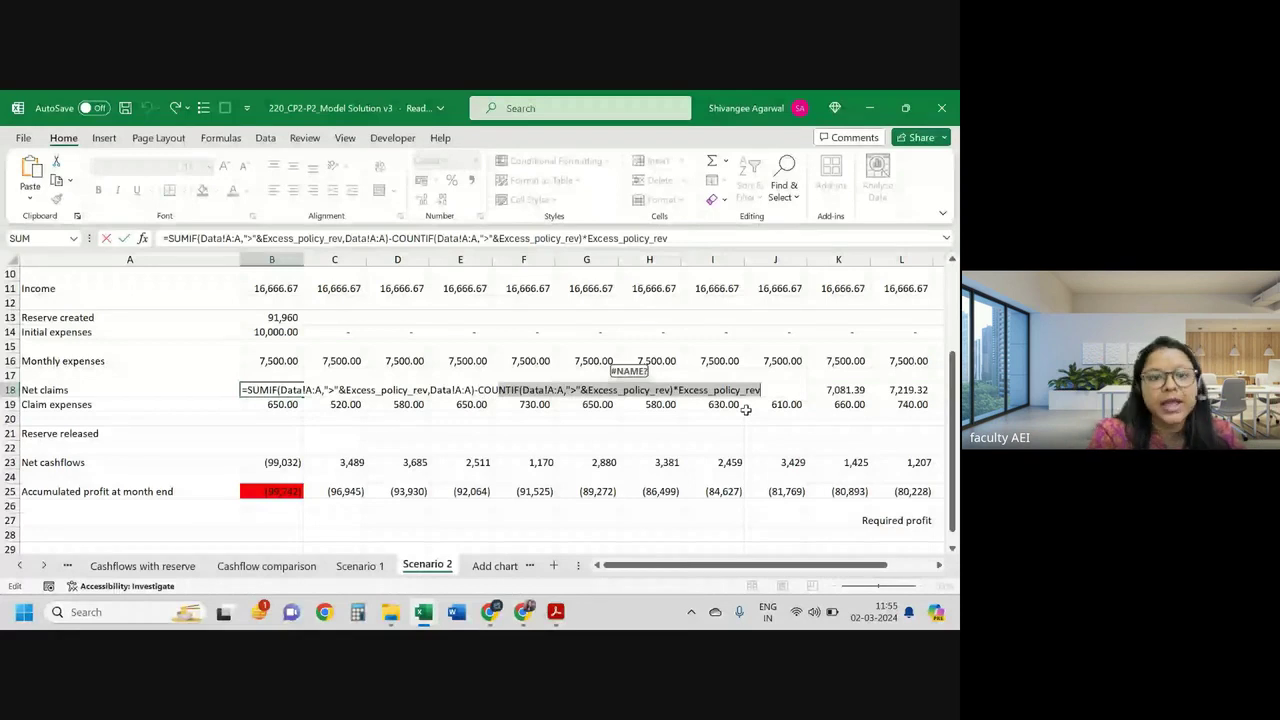
{"action": "key", "text": "Return"}
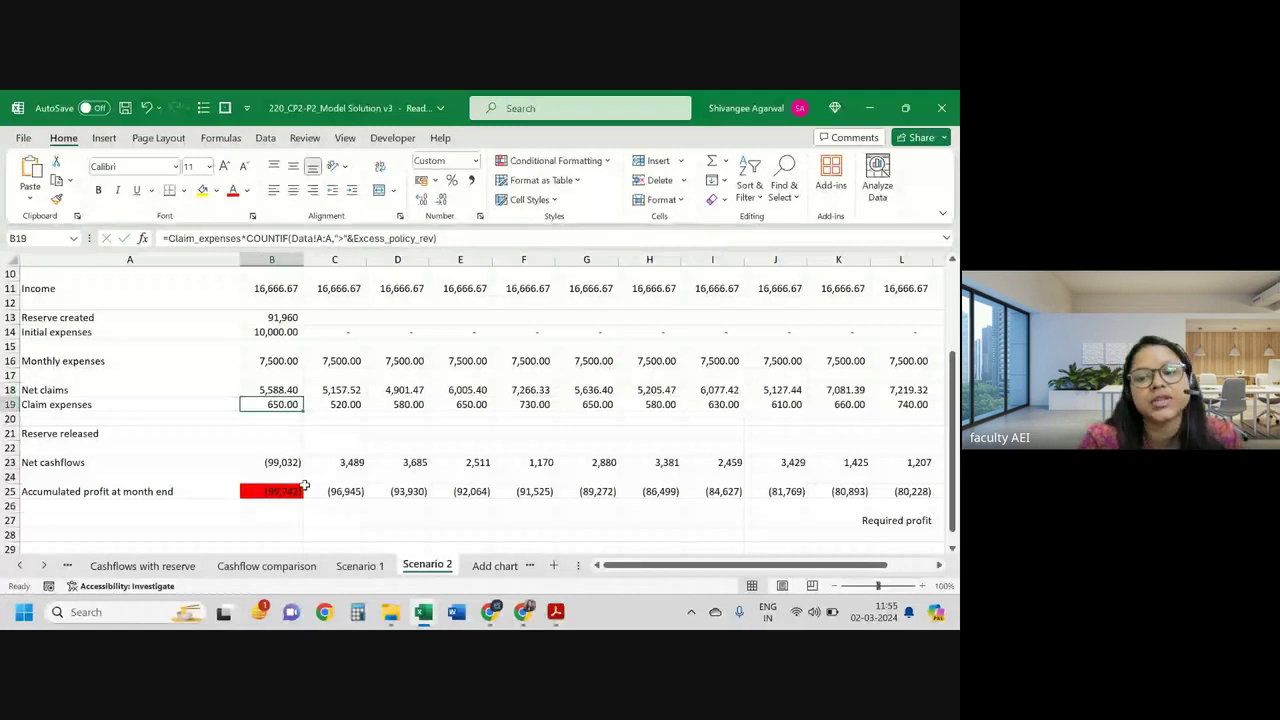
Step: Scroll the sheet and switch to the Model-CP2 examiner workbook
{"action": "scroll", "coordinate": [818, 503], "scroll_direction": "down", "scroll_amount": 1}
{"action": "scroll", "coordinate": [818, 503], "scroll_direction": "right", "scroll_amount": 1}
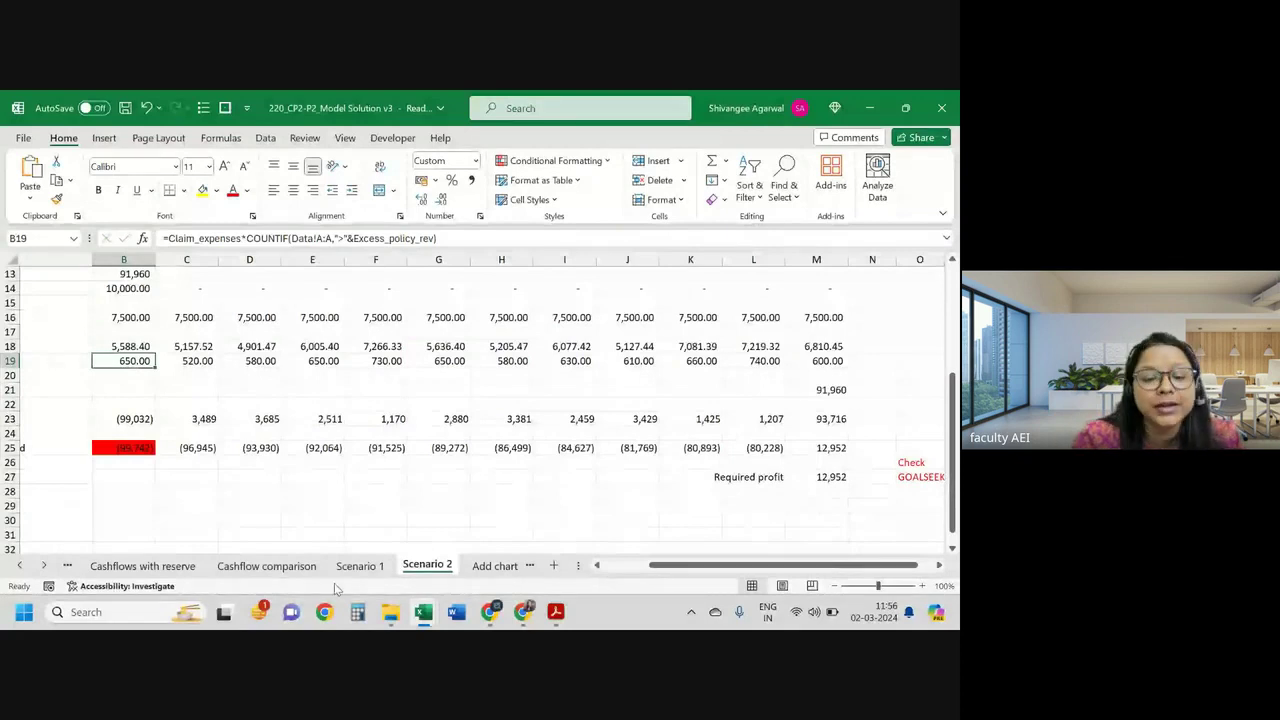
{"action": "key", "text": "alt+Tab"}
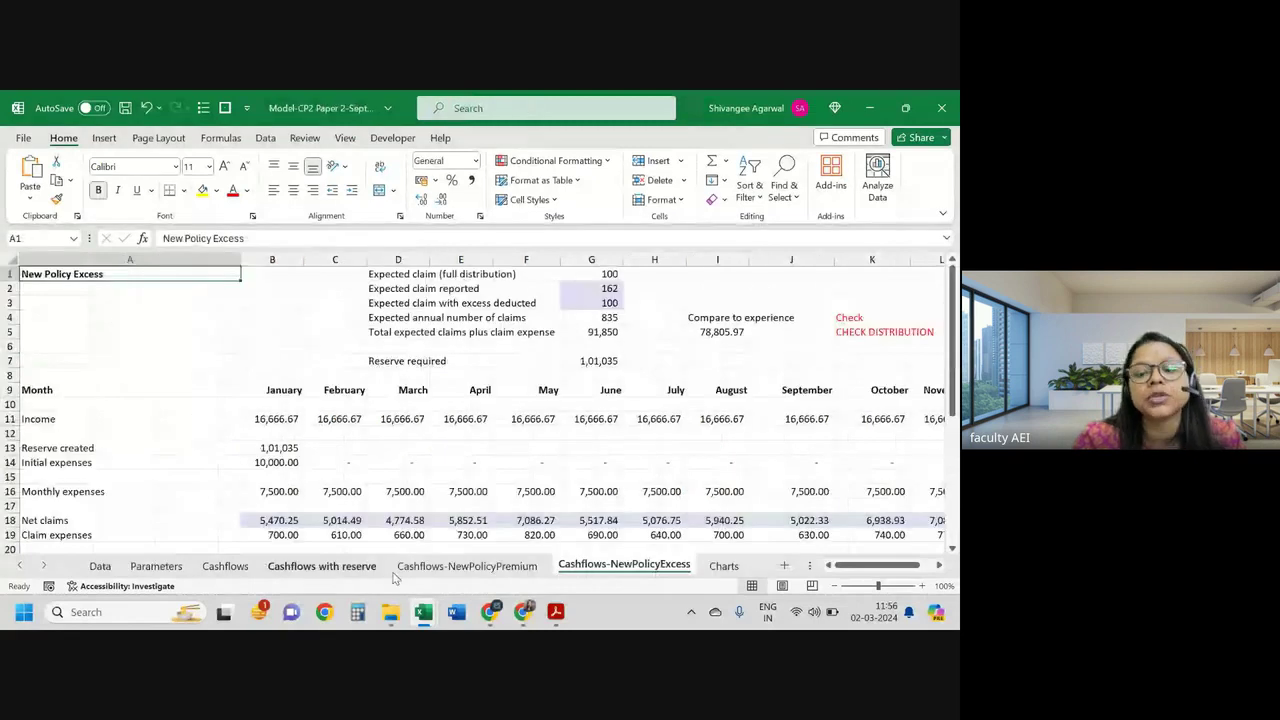
Step: Inspect the model's G4 claim count, G2 expected claim and B18 Net claims formulas
{"action": "left_click", "coordinate": [598, 317]}
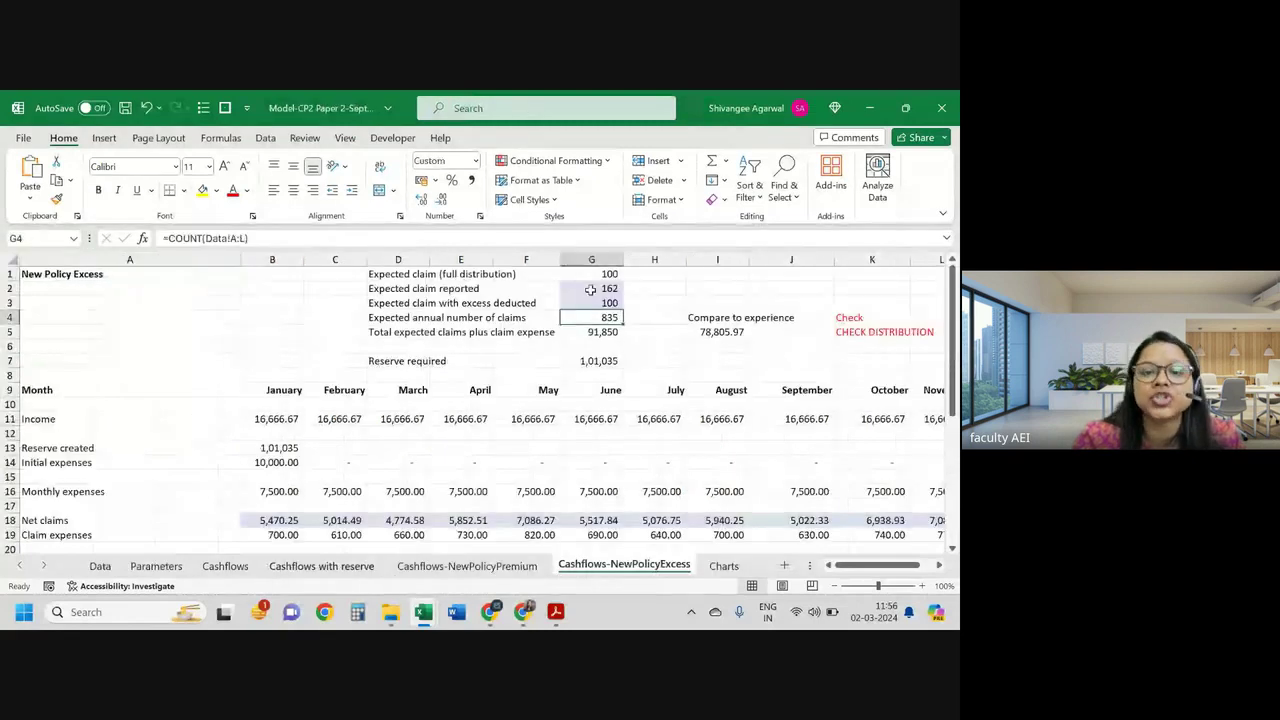
{"action": "left_click", "coordinate": [592, 289]}
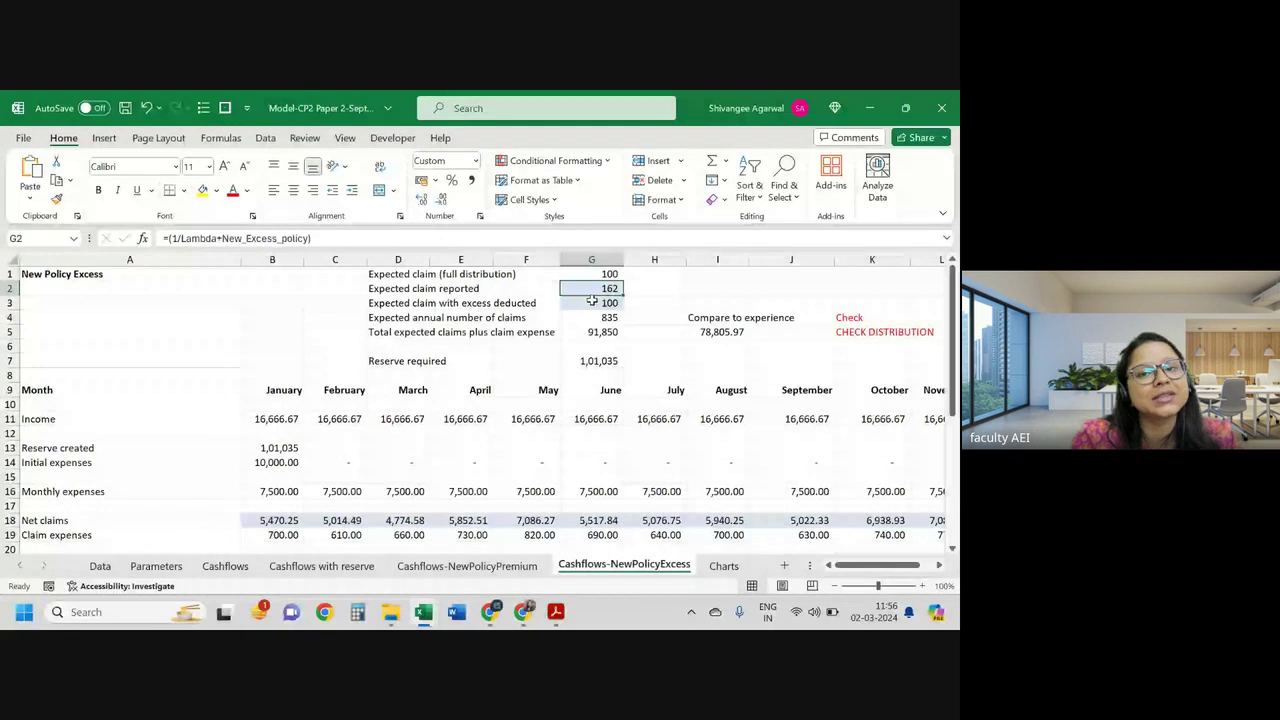
{"action": "left_click", "coordinate": [596, 317], "text": "ctrl"}
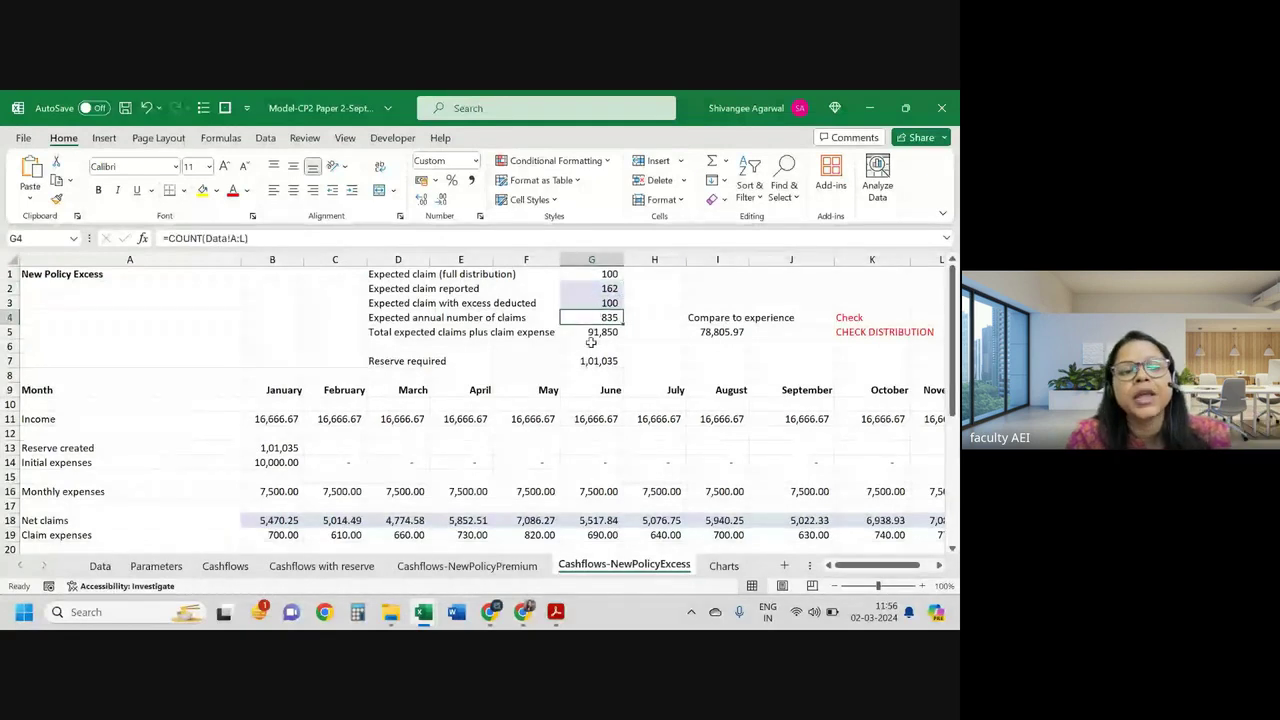
{"action": "scroll", "coordinate": [268, 391], "scroll_direction": "down", "scroll_amount": 3}
{"action": "left_click", "coordinate": [268, 391]}
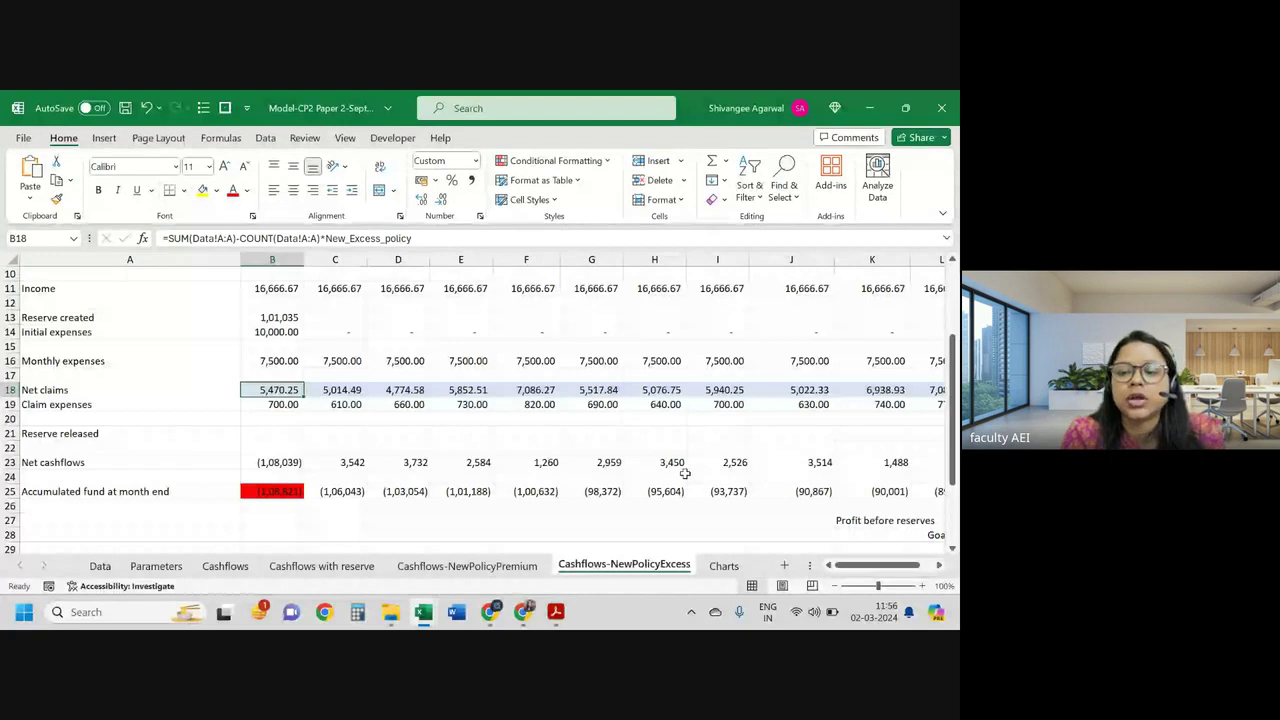
{"action": "scroll", "coordinate": [685, 473], "scroll_direction": "right", "scroll_amount": 2}
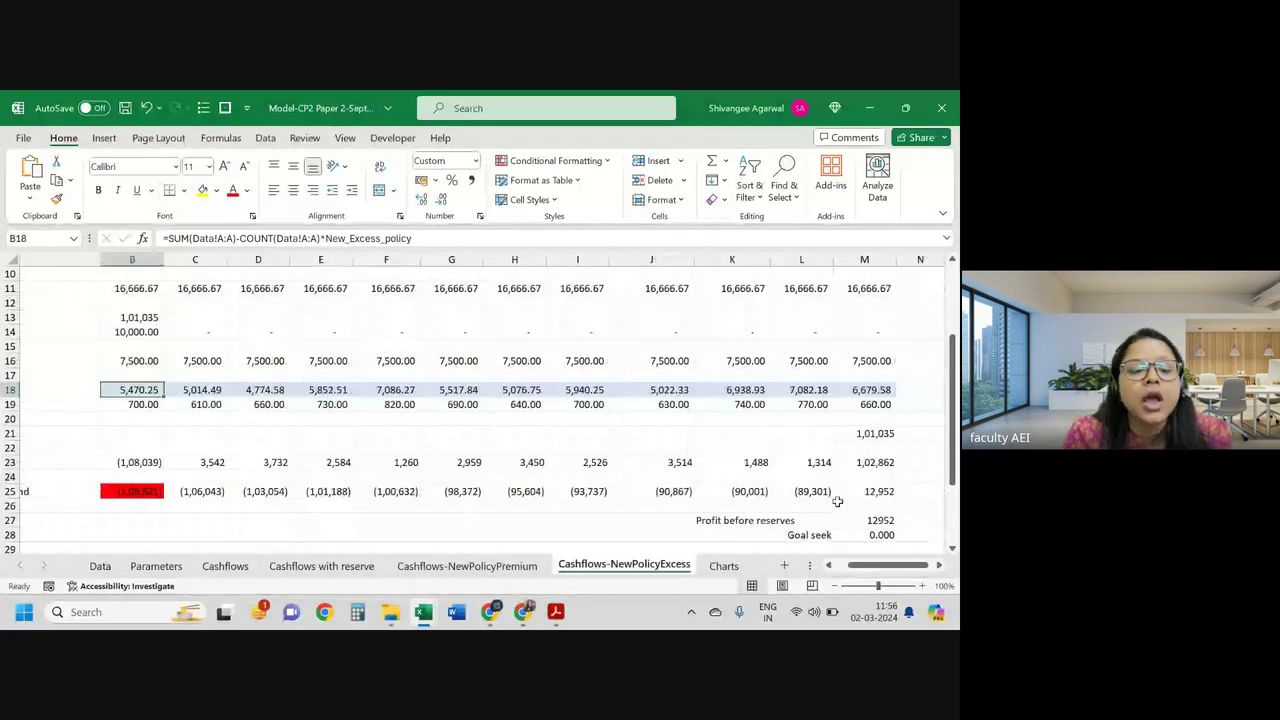
{"action": "scroll", "coordinate": [837, 501], "scroll_direction": "down", "scroll_amount": 3}
Step: Show the model's New Policy excess in C7 as 61.582, then switch to the results PDF
{"action": "left_click", "coordinate": [100, 566]}
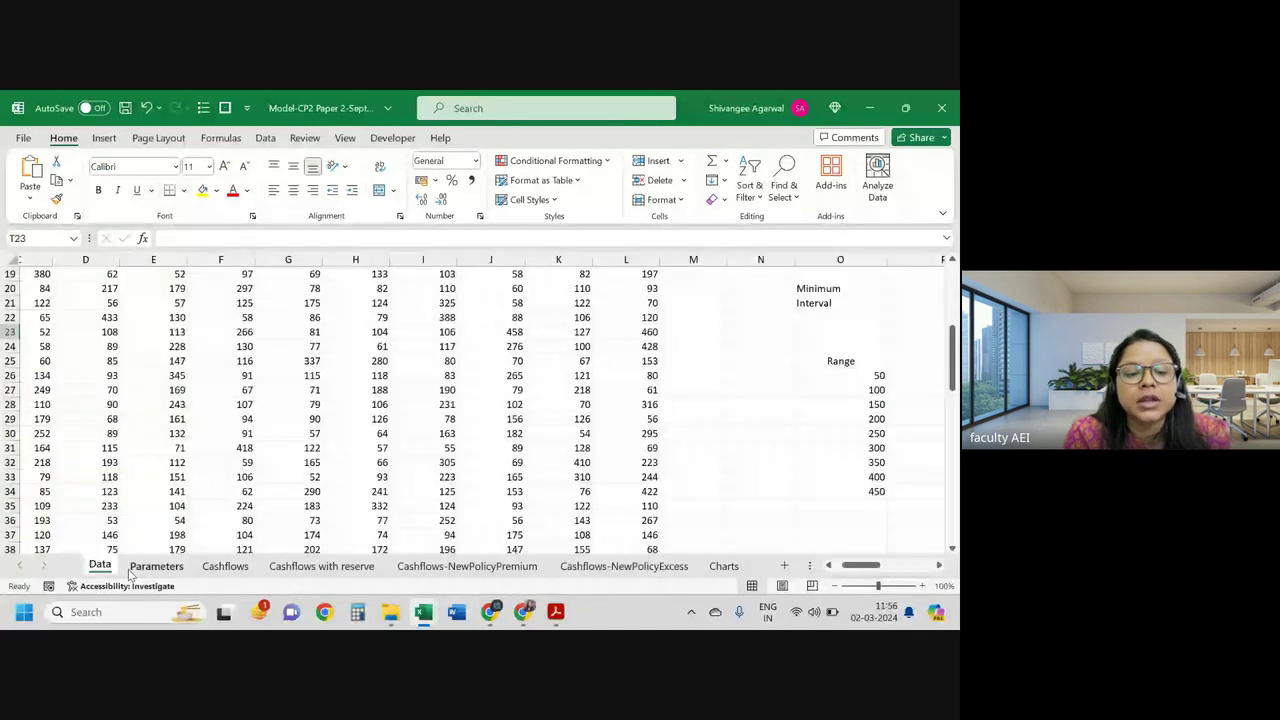
{"action": "left_click", "coordinate": [135, 567]}
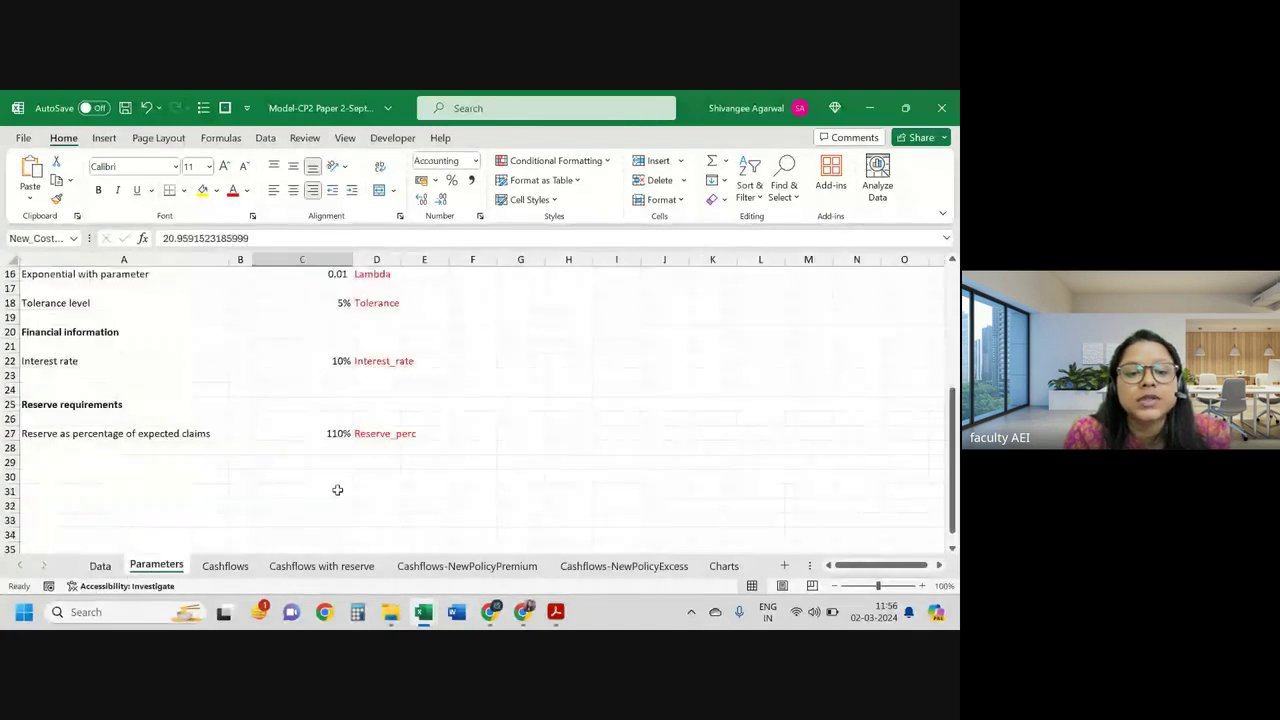
{"action": "scroll", "coordinate": [337, 490], "scroll_direction": "up", "scroll_amount": 5}
{"action": "left_click", "coordinate": [326, 360]}
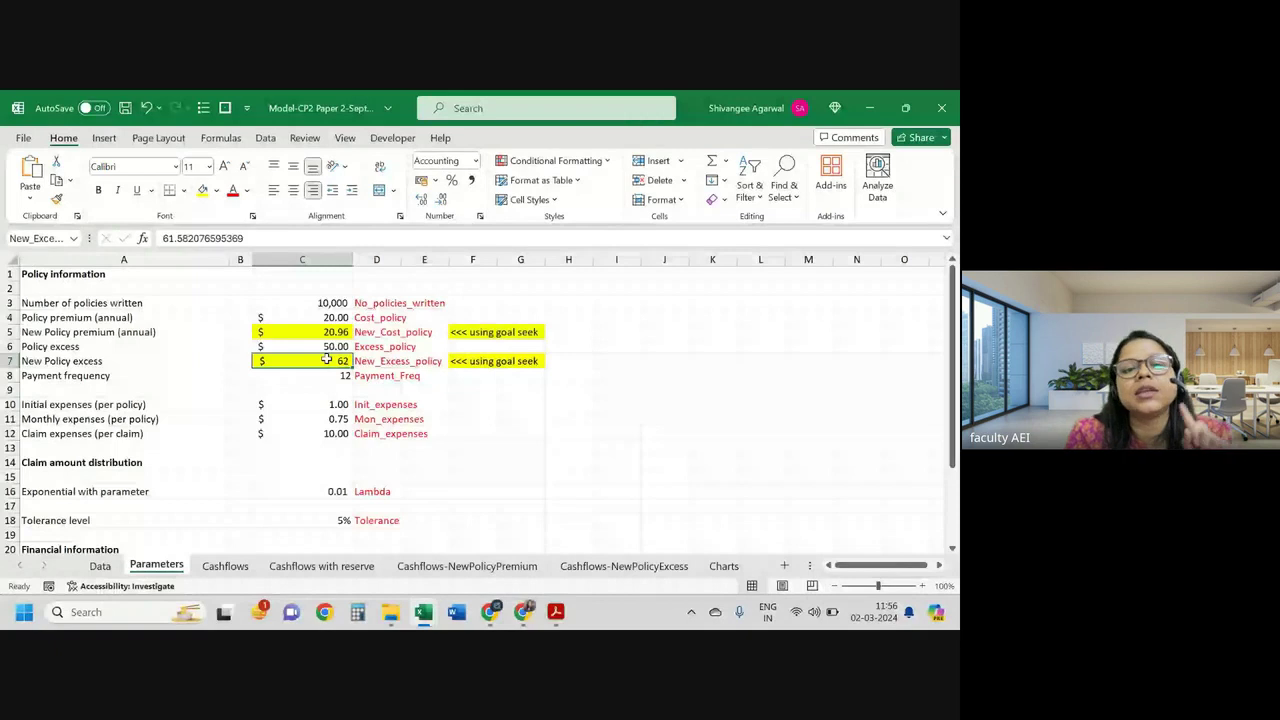
{"action": "left_click", "coordinate": [426, 203]}
{"action": "left_click", "coordinate": [426, 203]}
{"action": "left_click", "coordinate": [426, 203]}
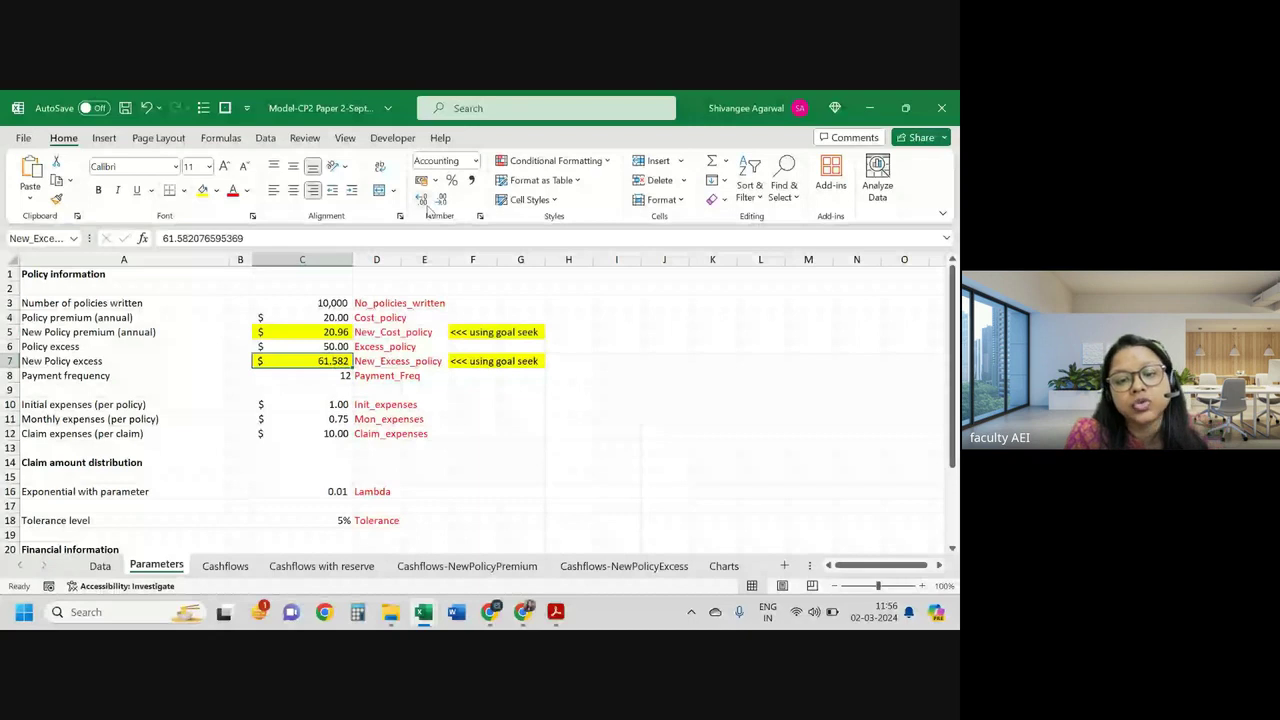
{"action": "key", "text": "alt+Tab"}
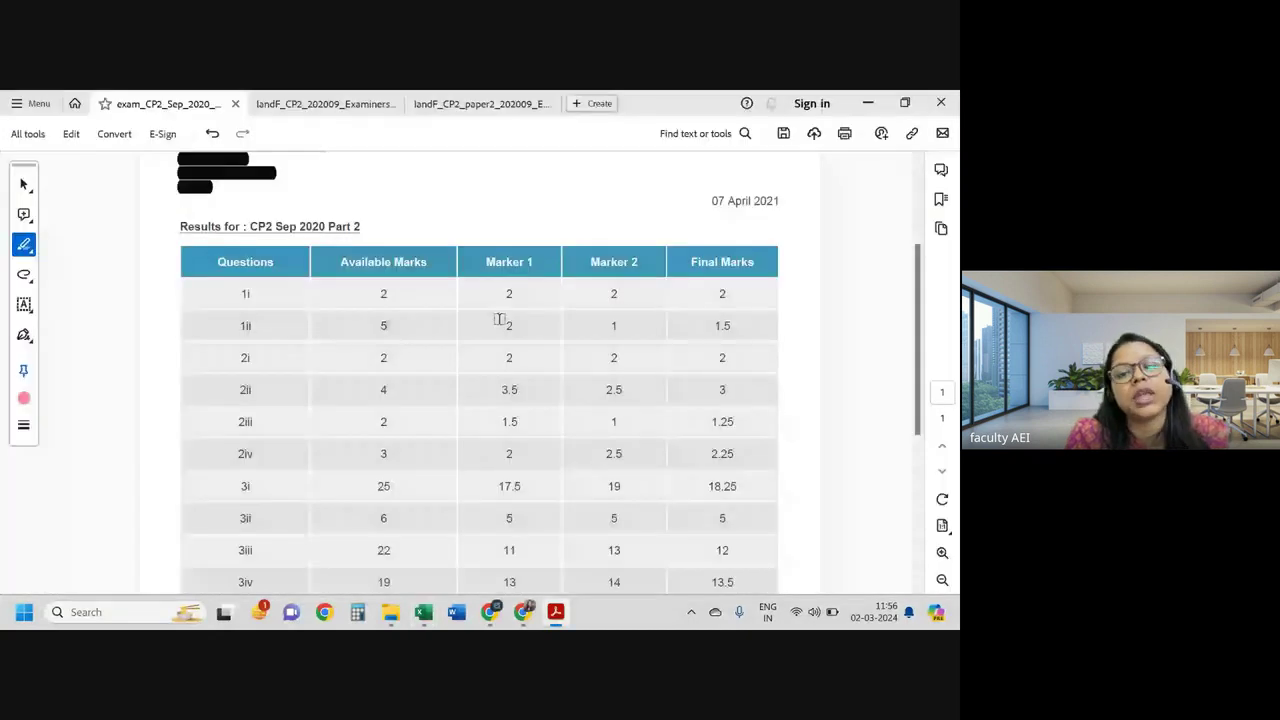
Step: Highlight the question 1ii marker marks and the [1] beside Update net claims in the marking guide
{"action": "left_click_drag", "start_coordinate": [499, 319], "coordinate": [618, 325]}
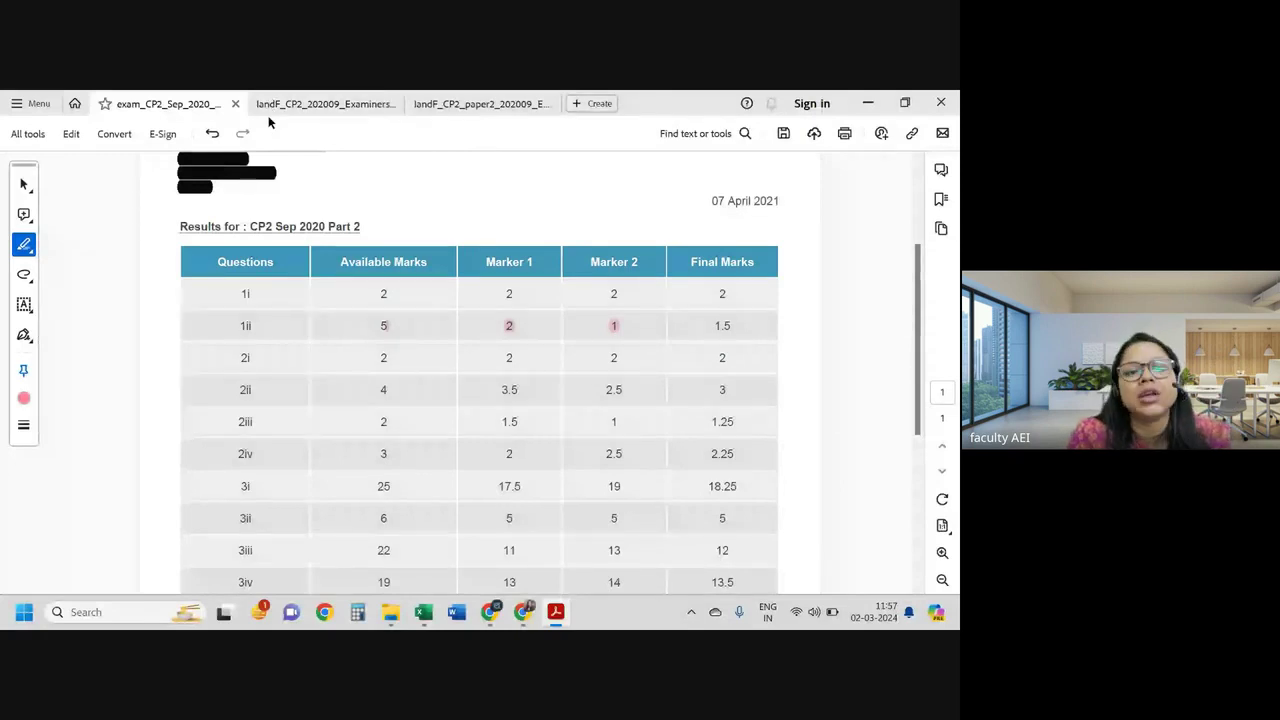
{"action": "left_click", "coordinate": [382, 110]}
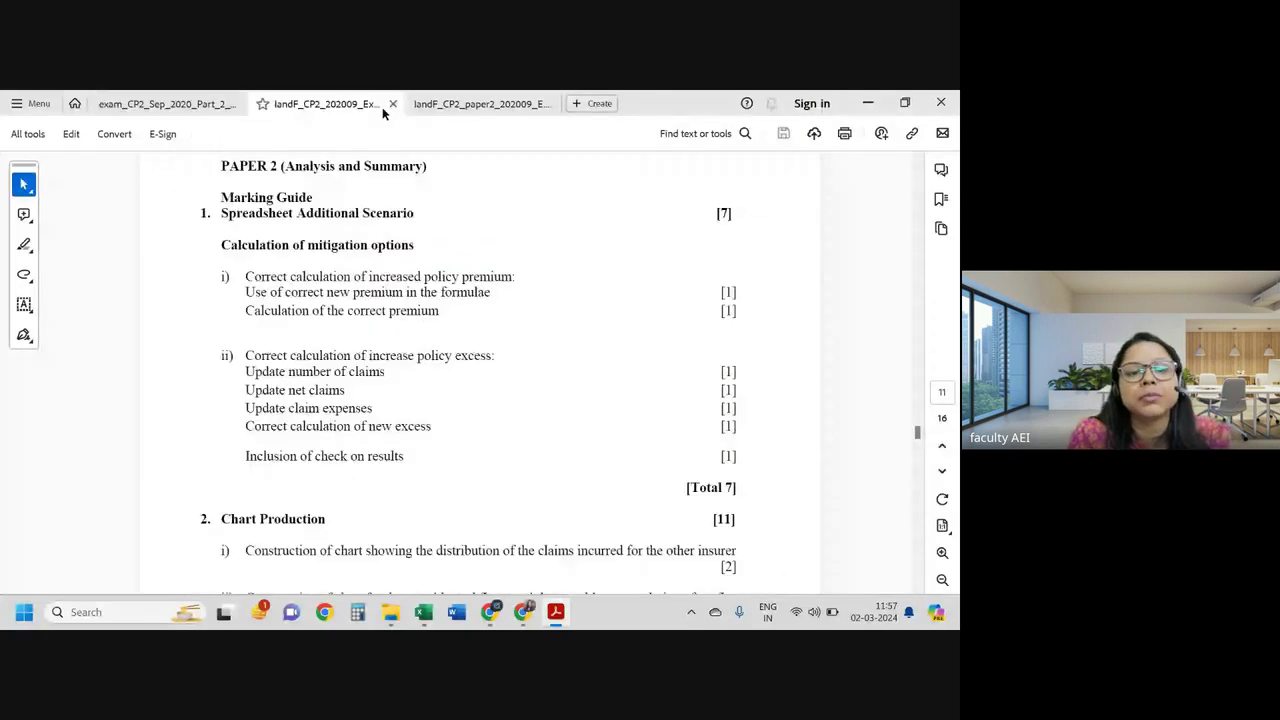
{"action": "scroll", "coordinate": [302, 270], "scroll_direction": "down", "scroll_amount": 3}
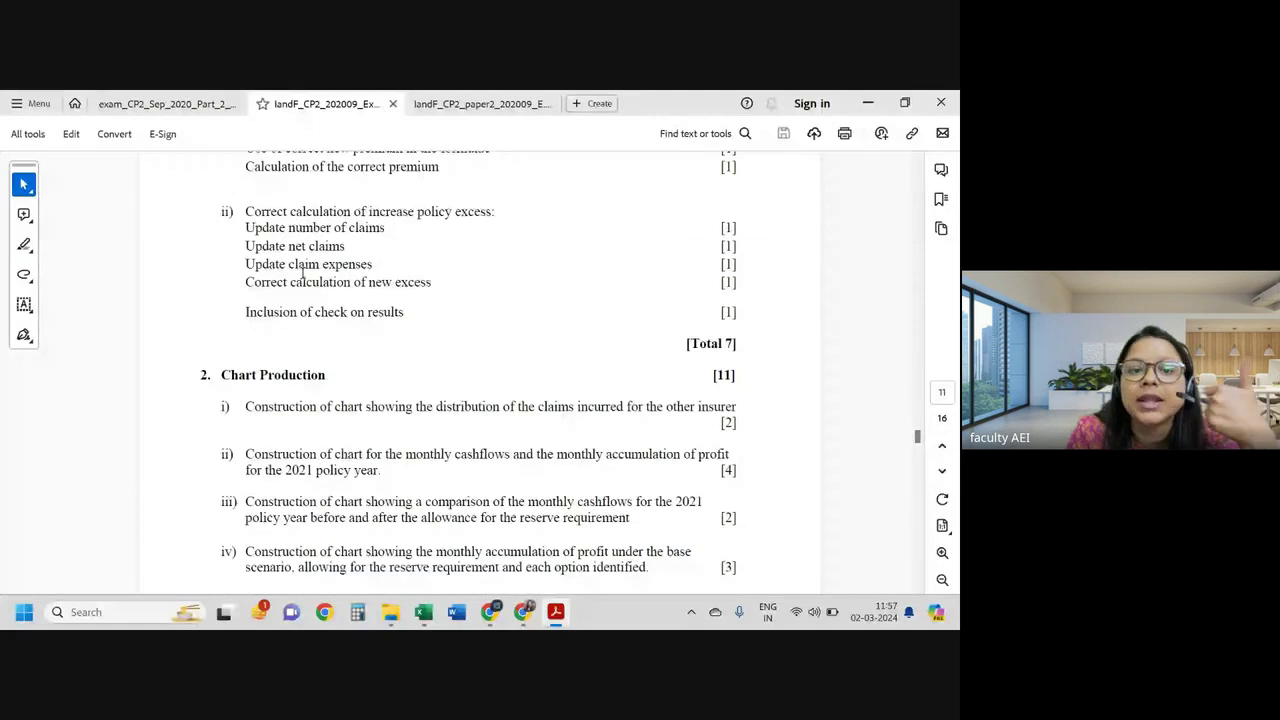
{"action": "left_click_drag", "start_coordinate": [245, 228], "coordinate": [382, 230]}
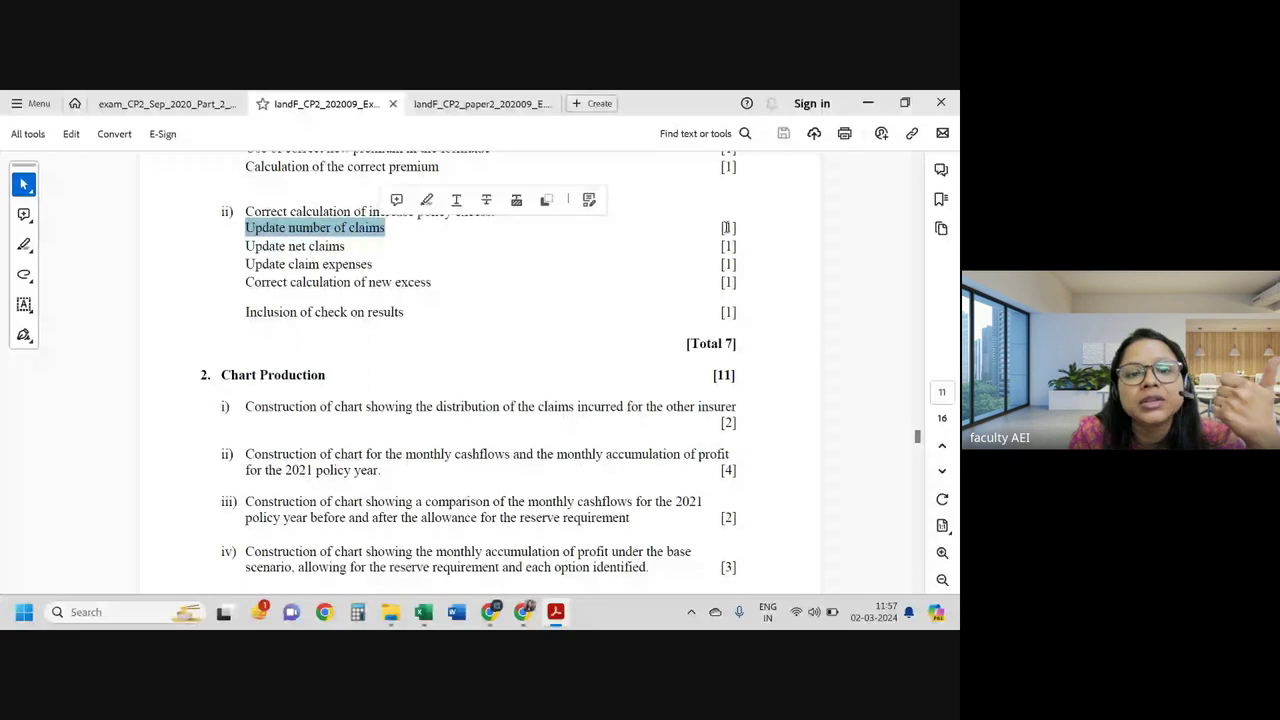
{"action": "mouse_move", "coordinate": [722, 228]}
{"action": "left_mouse_down"}
{"action": "mouse_move", "coordinate": [736, 229]}
{"action": "mouse_move", "coordinate": [737, 247]}
{"action": "left_mouse_up"}
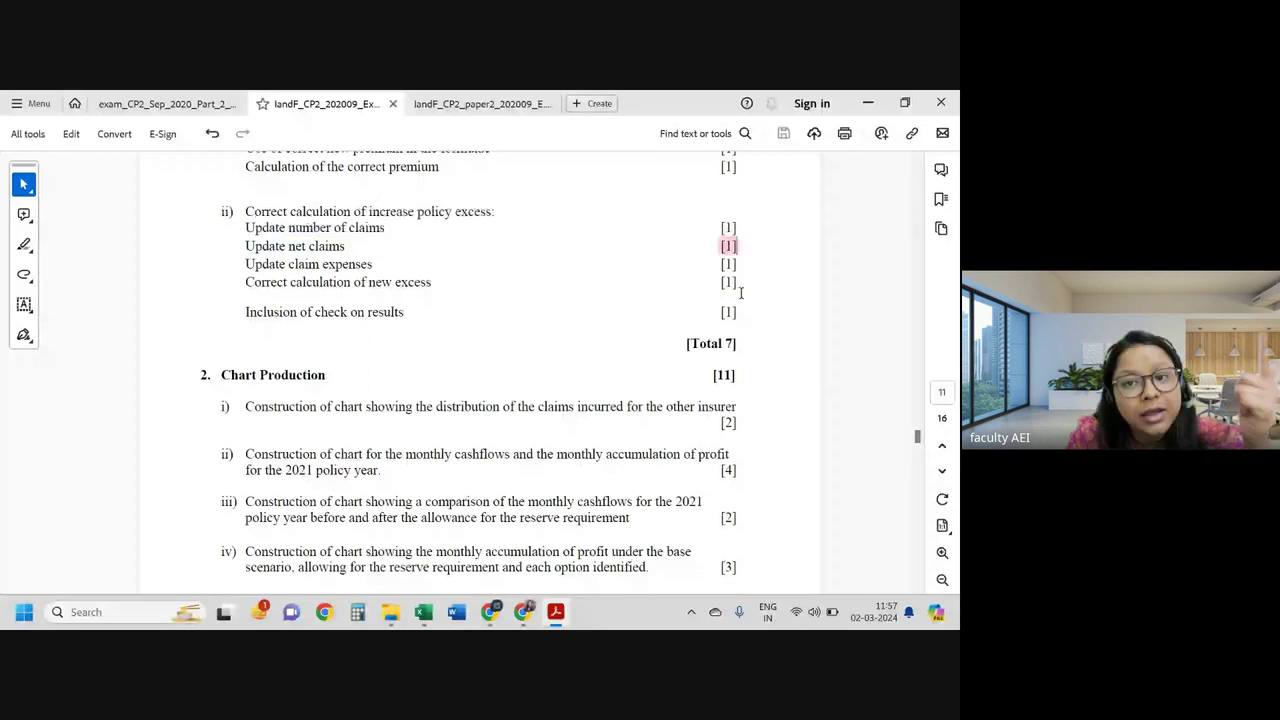
Step: Go to Excel's Cashflows-NewPolicyExcess sheet and check B18's SUM/COUNT net claims formula
{"action": "key", "text": "alt+Tab"}
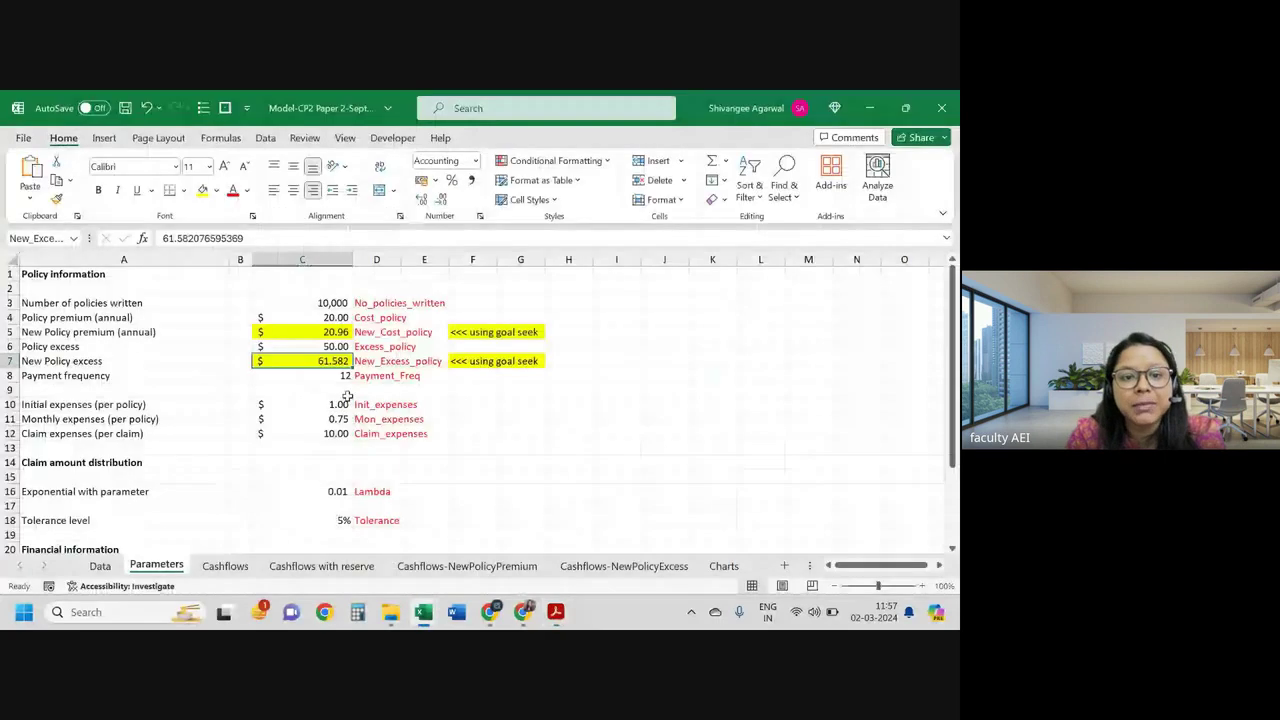
{"action": "key", "text": "ctrl+Page_Down"}
{"action": "key", "text": "ctrl+Page_Down"}
{"action": "key", "text": "ctrl+Page_Down"}
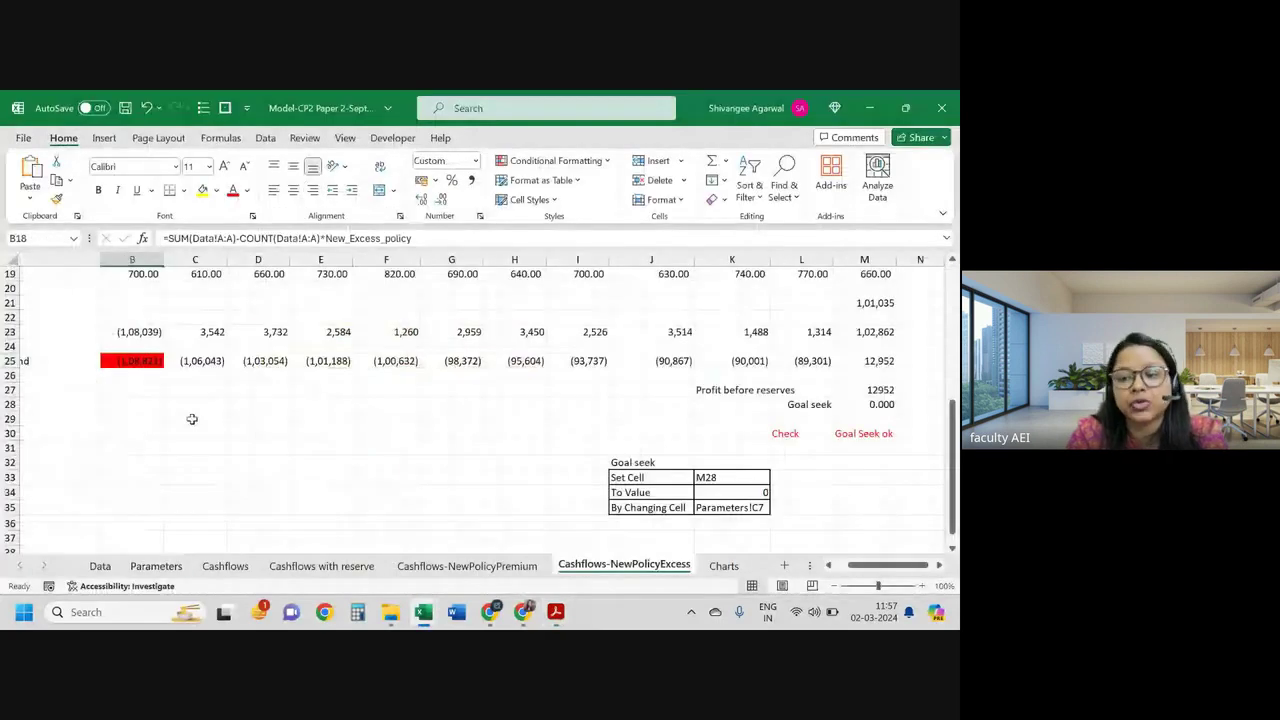
{"action": "scroll", "coordinate": [192, 419], "scroll_direction": "up", "scroll_amount": 3}
{"action": "left_click_drag", "start_coordinate": [165, 238], "coordinate": [256, 240]}
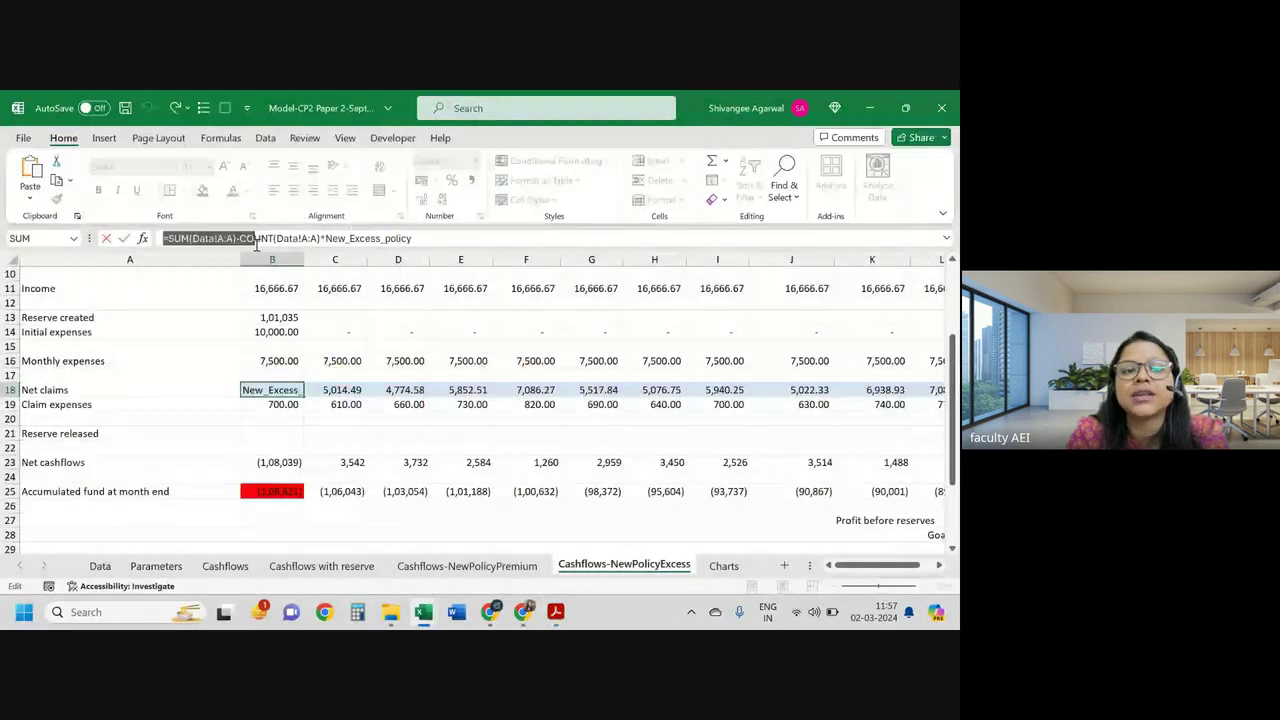
Step: Highlight the [1] marks for the new excess calculation and the check on results
{"action": "key", "text": "alt+Tab"}
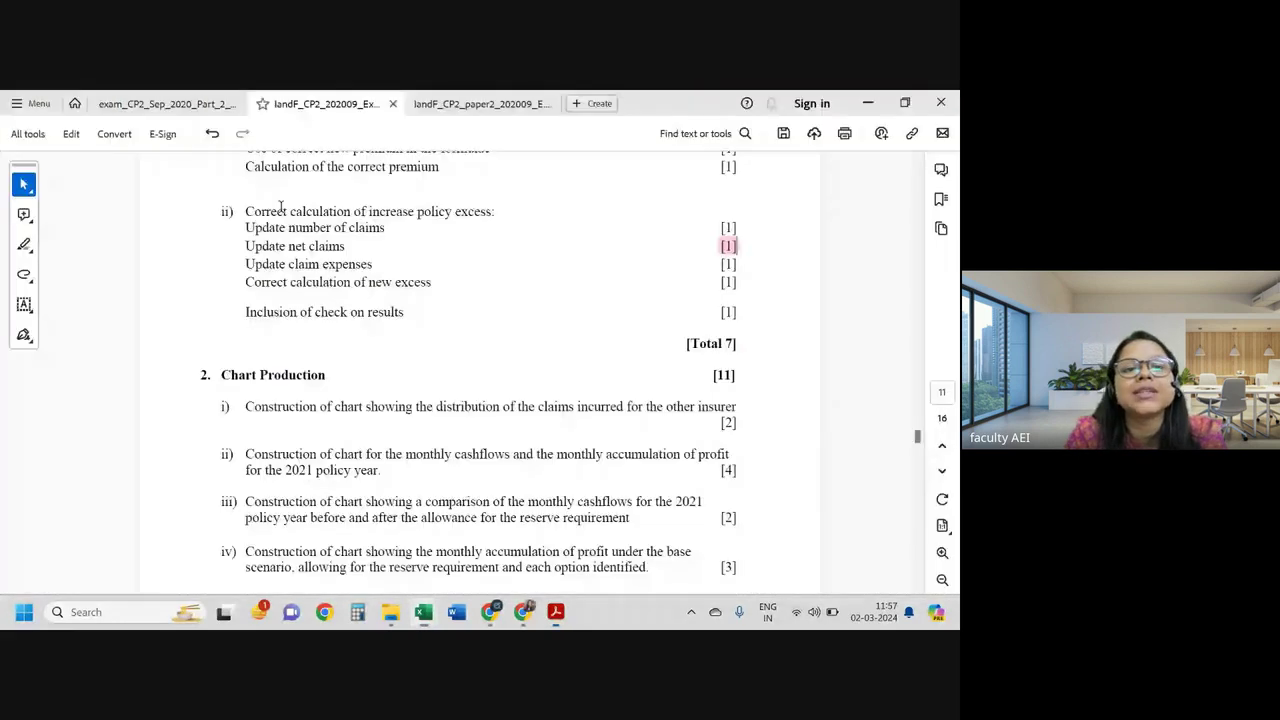
{"action": "key", "text": "ctrl+shift+Tab"}
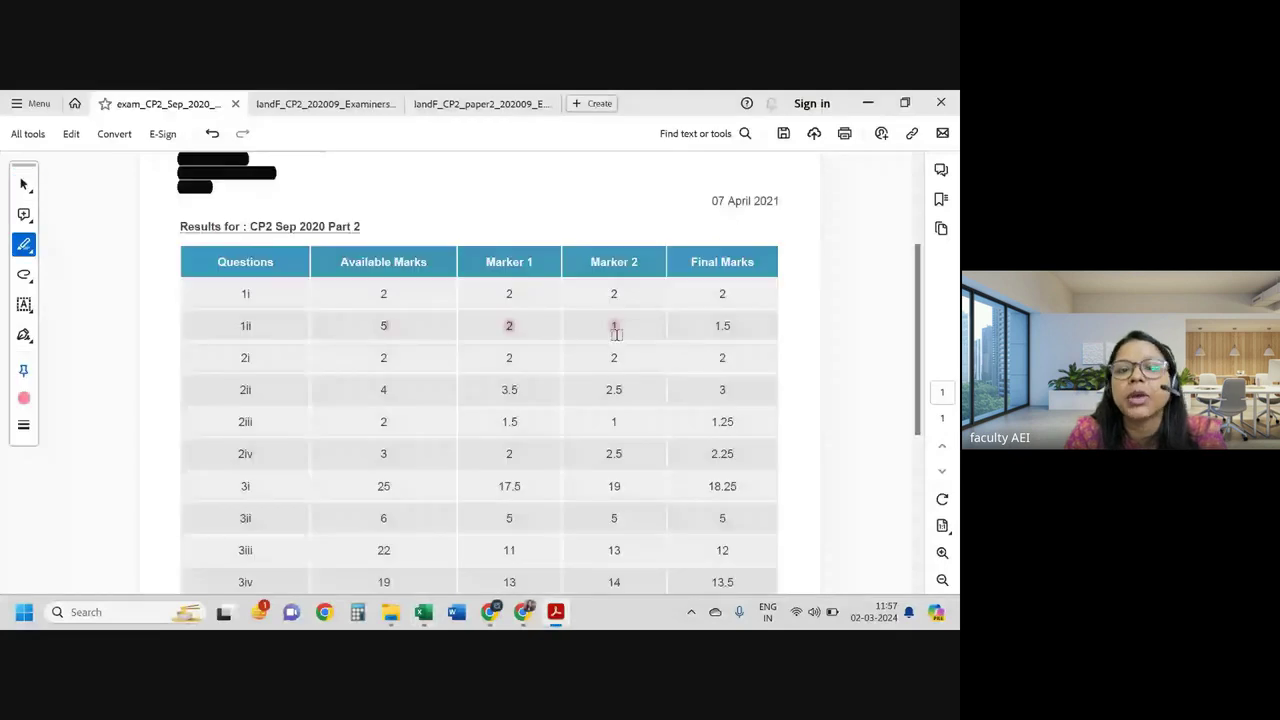
{"action": "key", "text": "ctrl+Tab"}
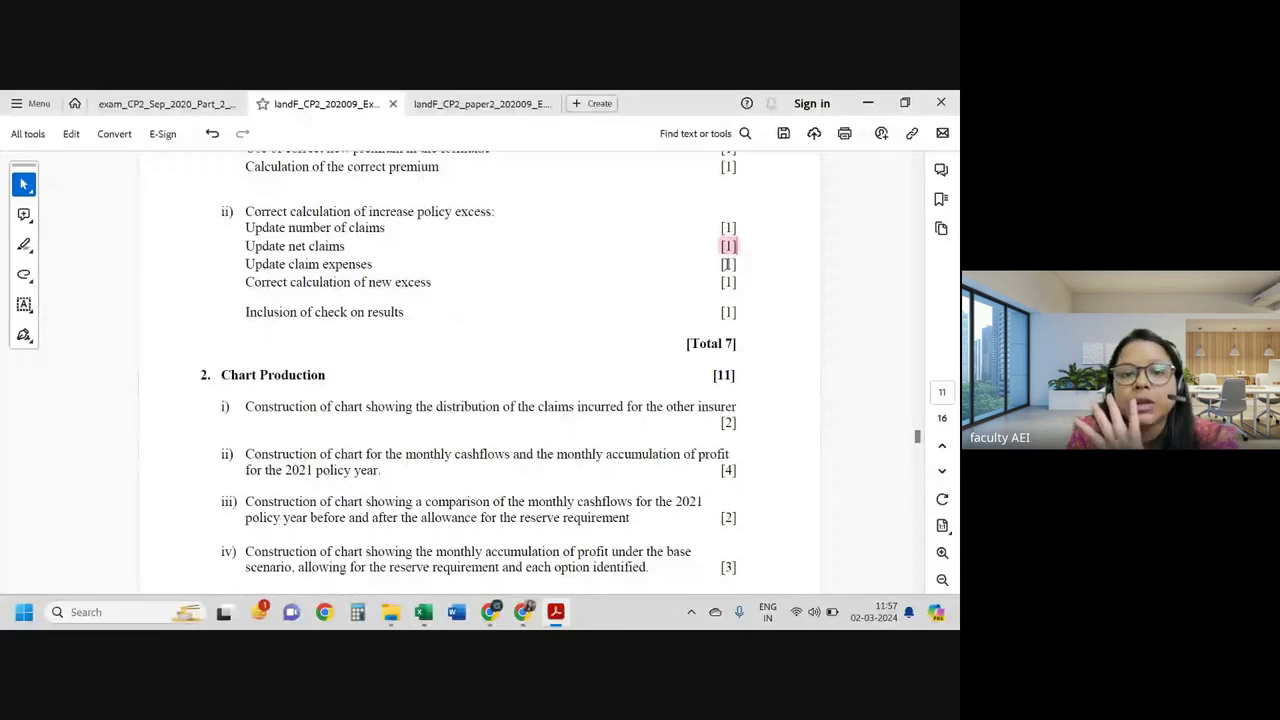
{"action": "double_click", "coordinate": [728, 263]}
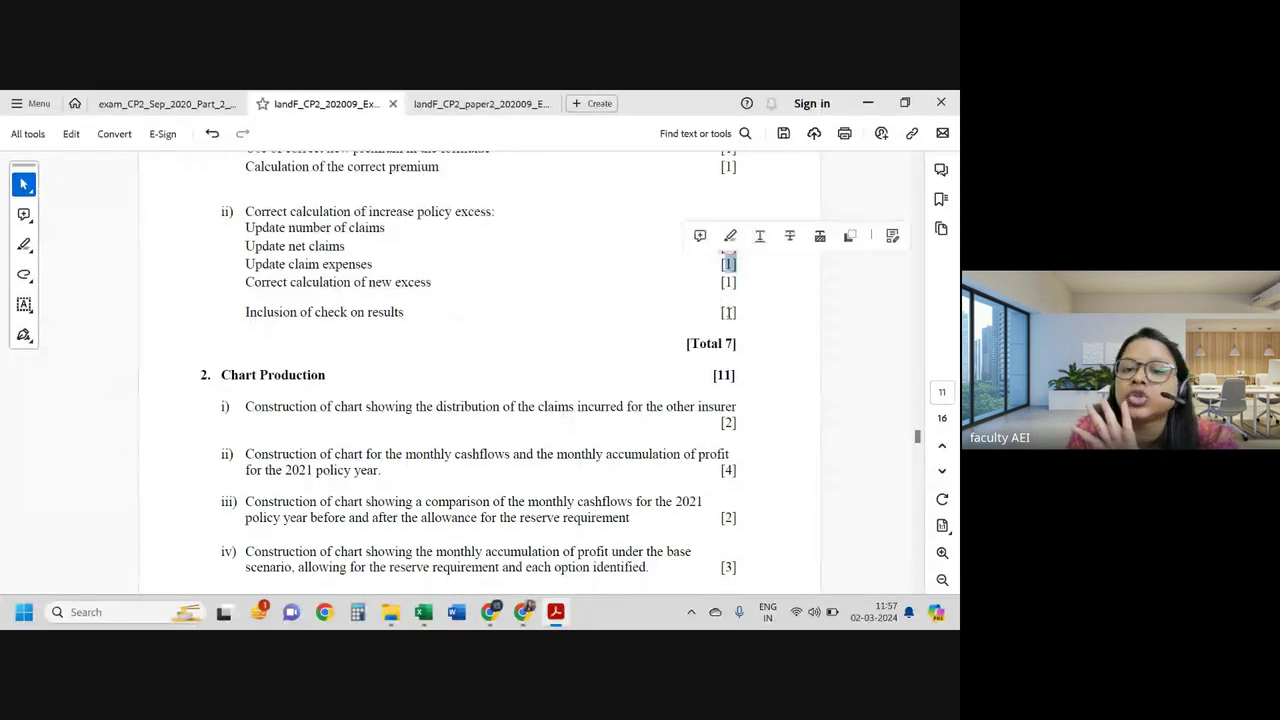
{"action": "left_click", "coordinate": [728, 312]}
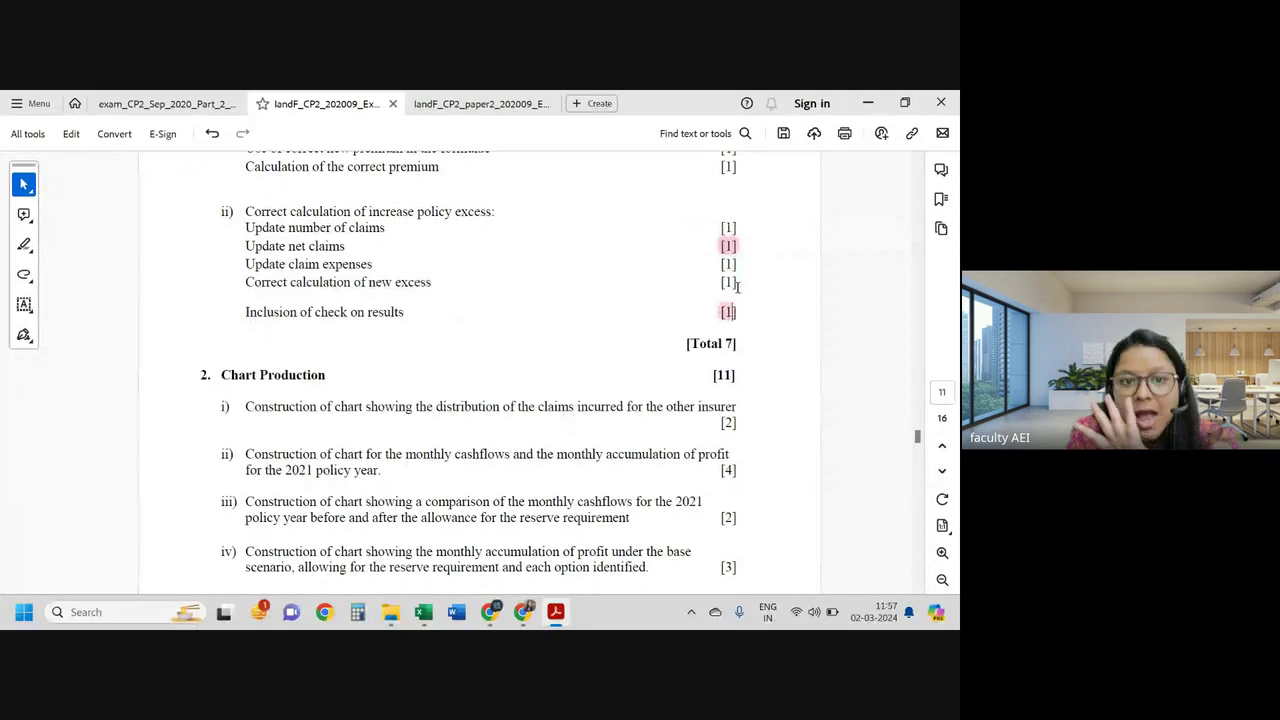
{"action": "double_click", "coordinate": [729, 283]}
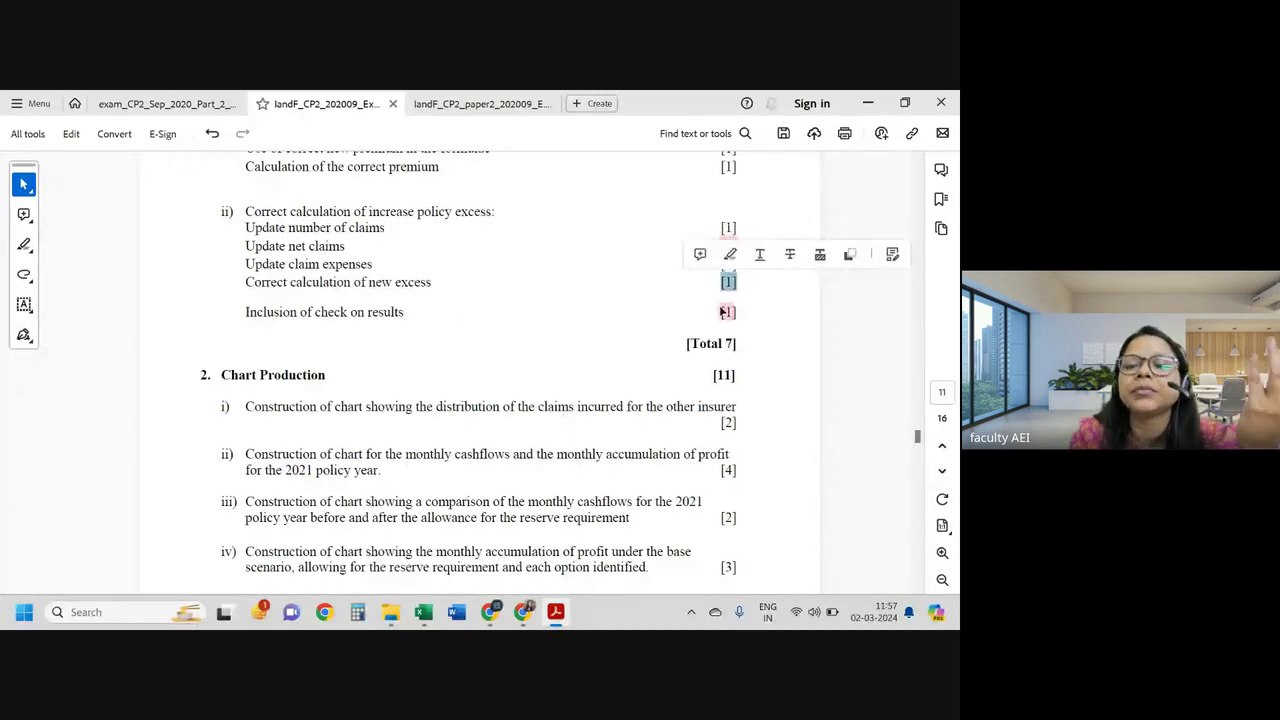
{"action": "left_click", "coordinate": [730, 254]}
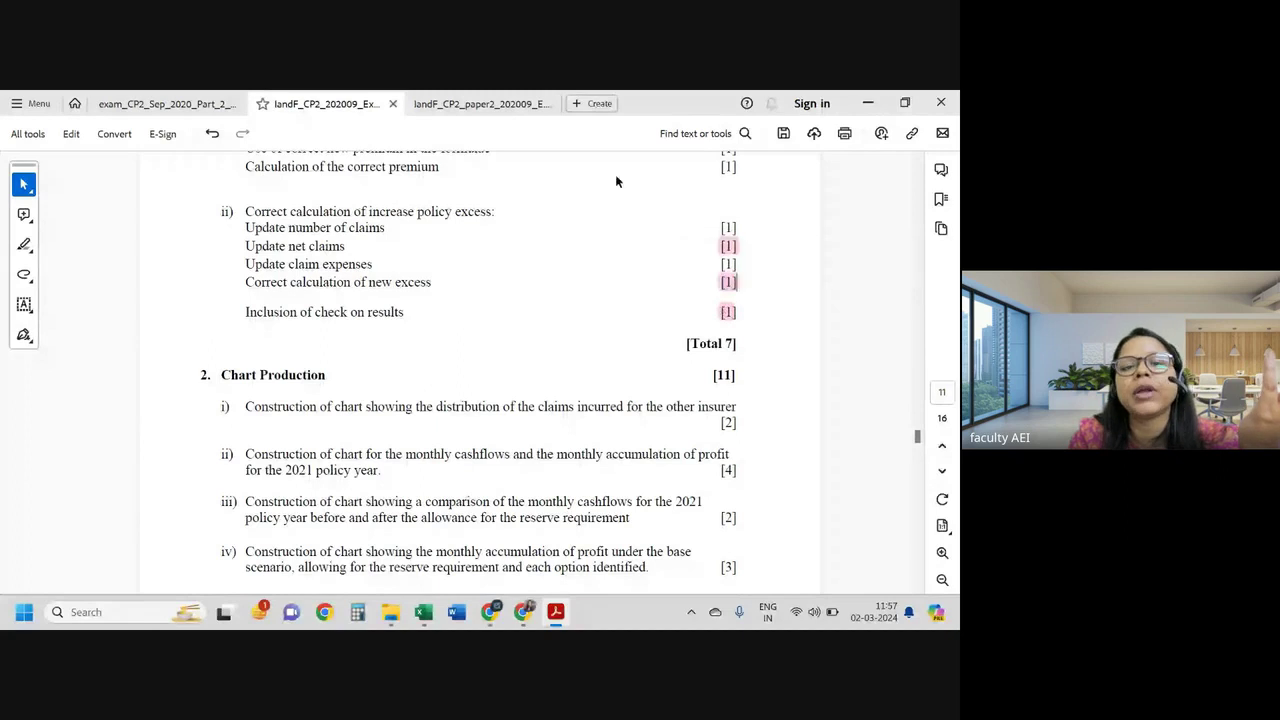
Step: Compare against the results table, then return to the Excel workbook
{"action": "left_click", "coordinate": [165, 103]}
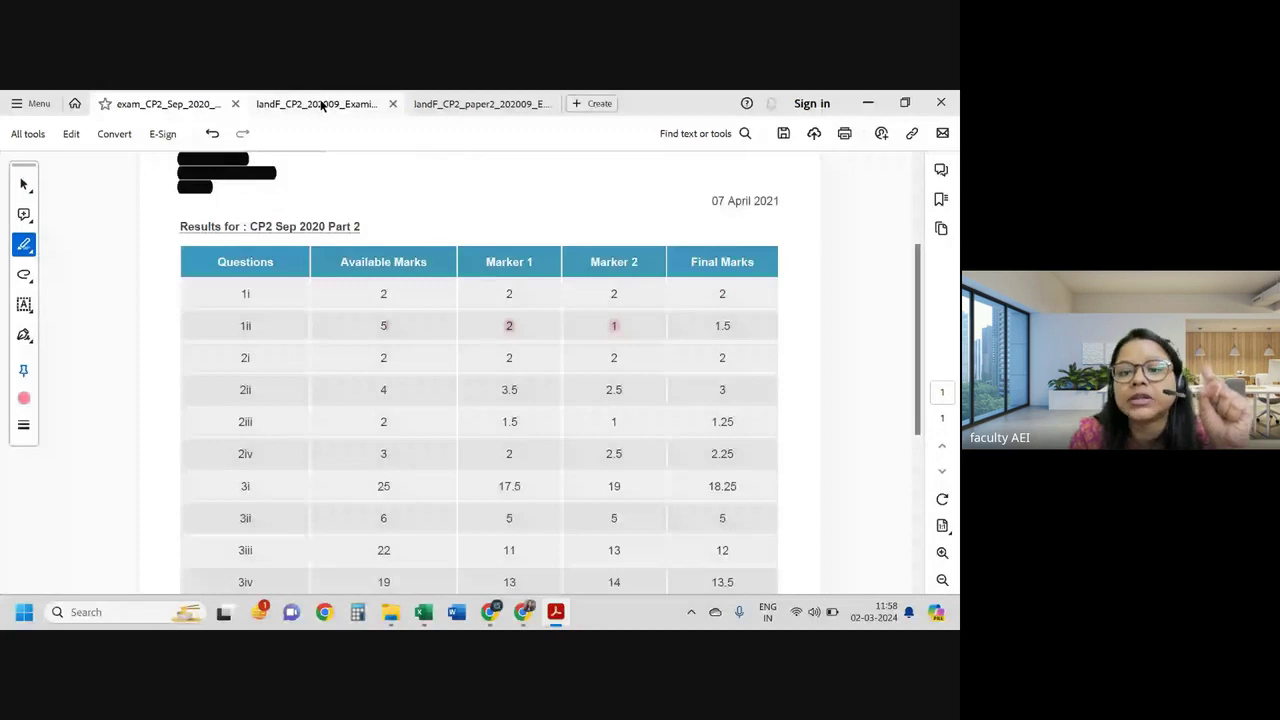
{"action": "left_click", "coordinate": [316, 103]}
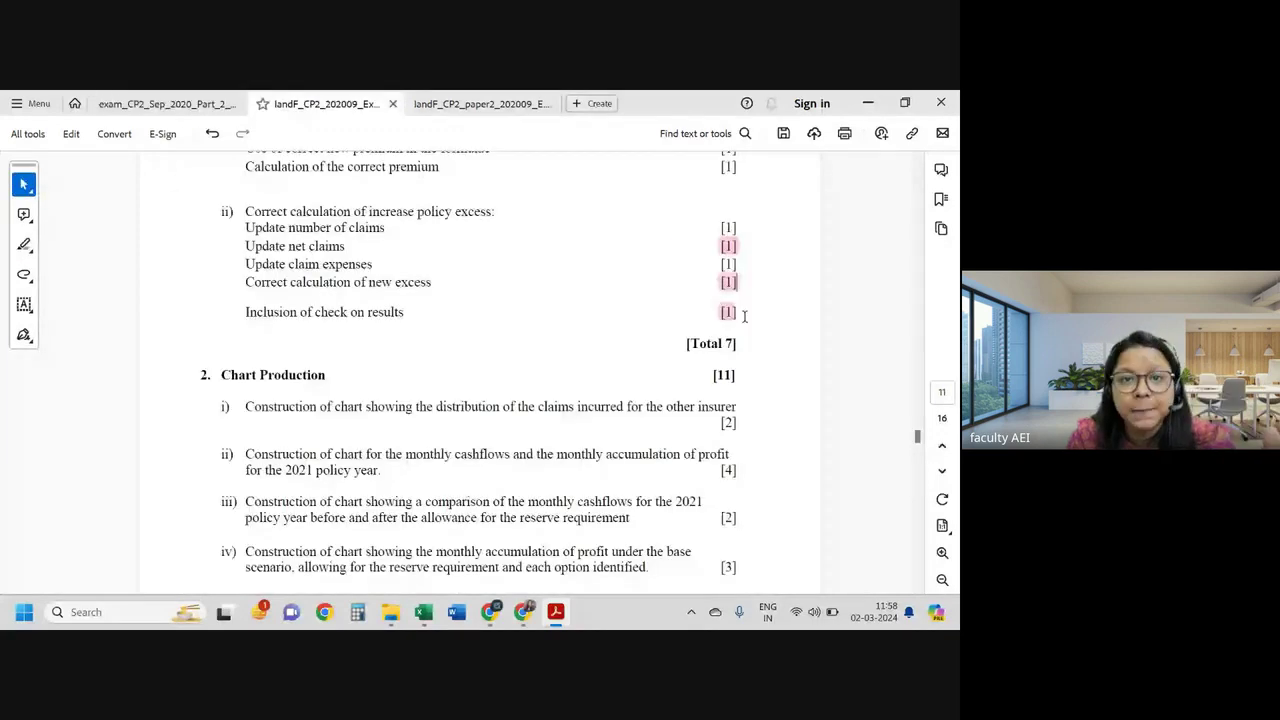
{"action": "key", "text": "alt+Tab"}
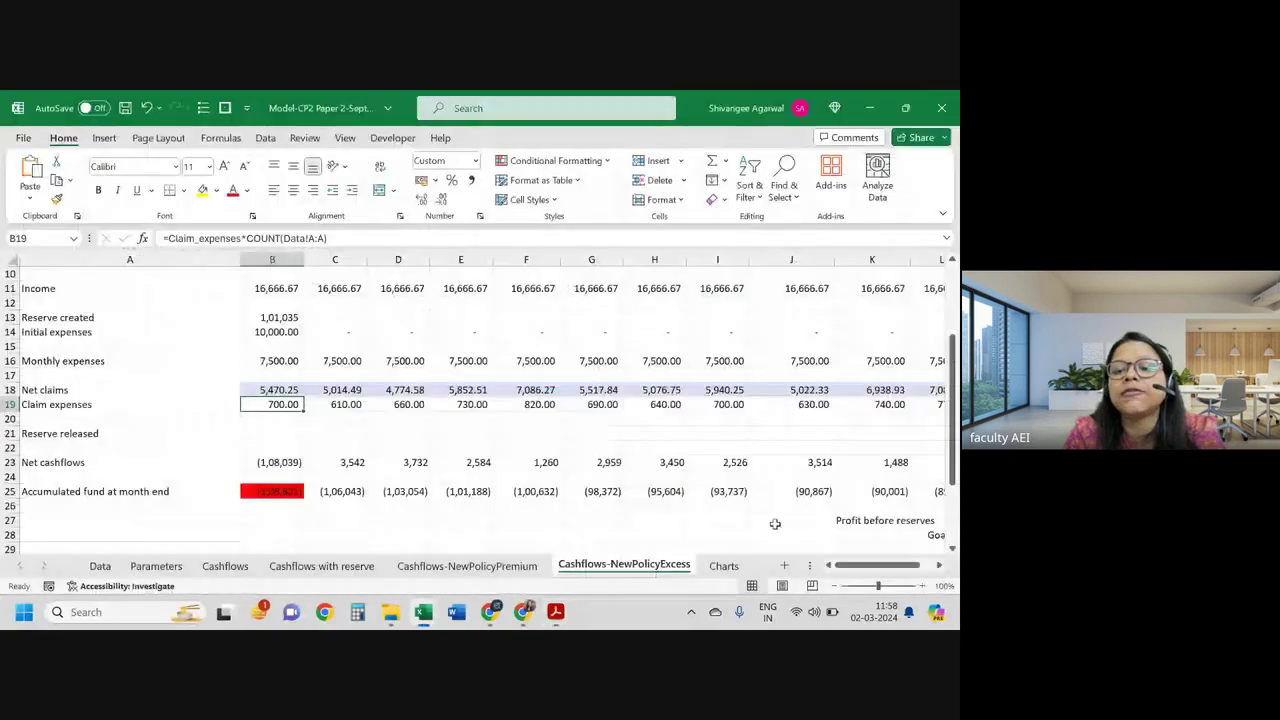
Step: Scroll to the claim expenses row on Cashflows-NewPolicyExcess, then return to the marking guide
{"action": "scroll", "coordinate": [773, 523], "scroll_direction": "down", "scroll_amount": 2}
{"action": "key", "text": "alt+Tab"}
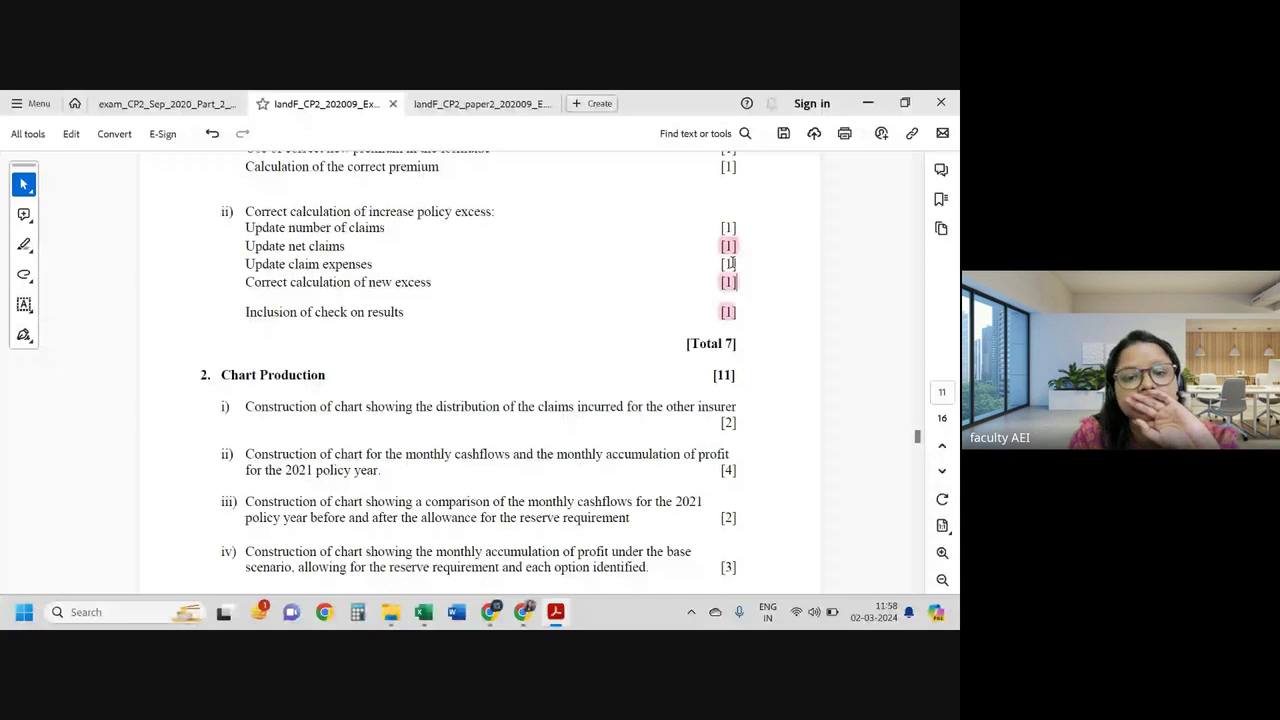
{"action": "scroll", "coordinate": [728, 397], "scroll_direction": "down", "scroll_amount": 1}
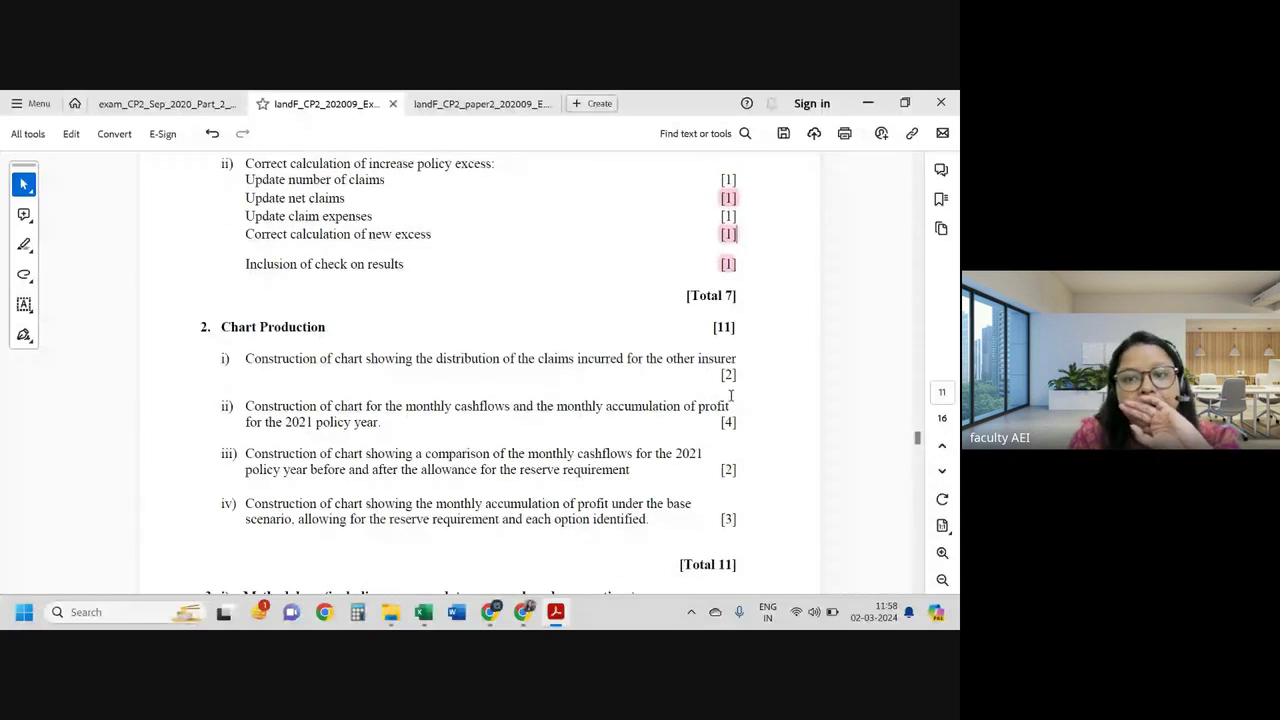
{"action": "scroll", "coordinate": [735, 392], "scroll_direction": "down", "scroll_amount": 1}
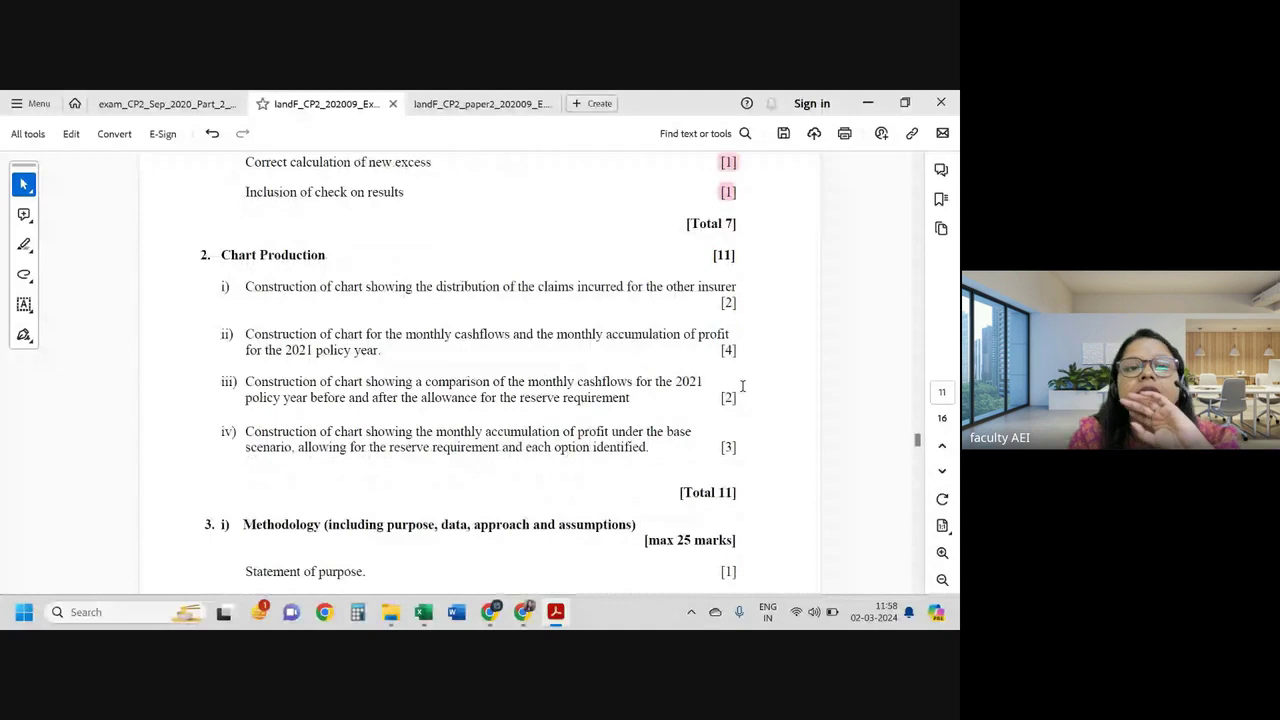
{"action": "scroll", "coordinate": [742, 385], "scroll_direction": "up", "scroll_amount": 2}
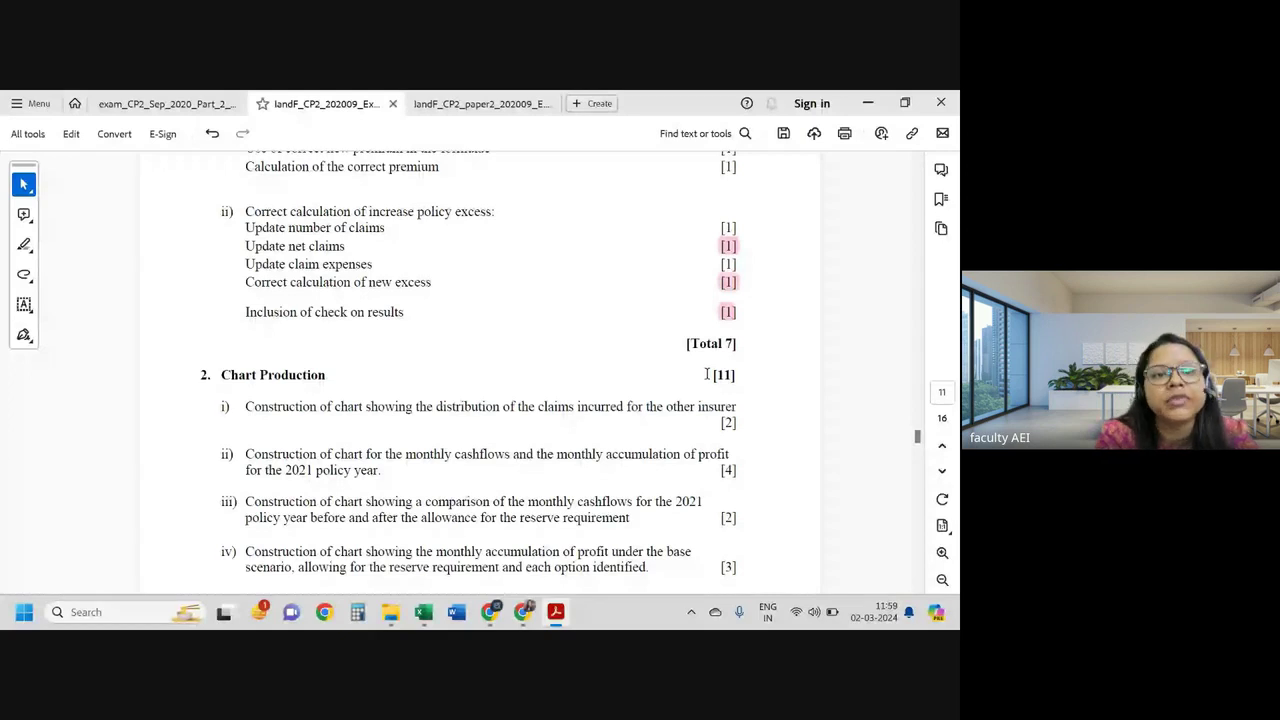
{"action": "key", "text": "ctrl+shift+Tab"}
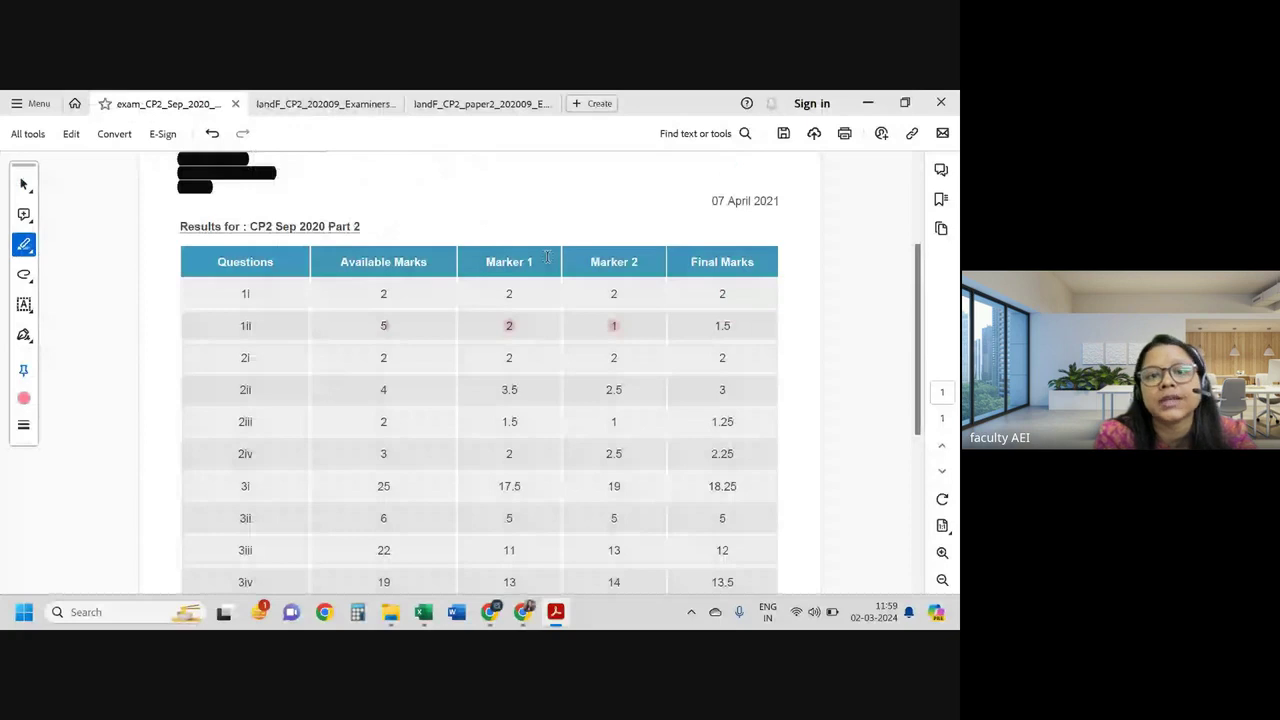
{"action": "left_click", "coordinate": [322, 104]}
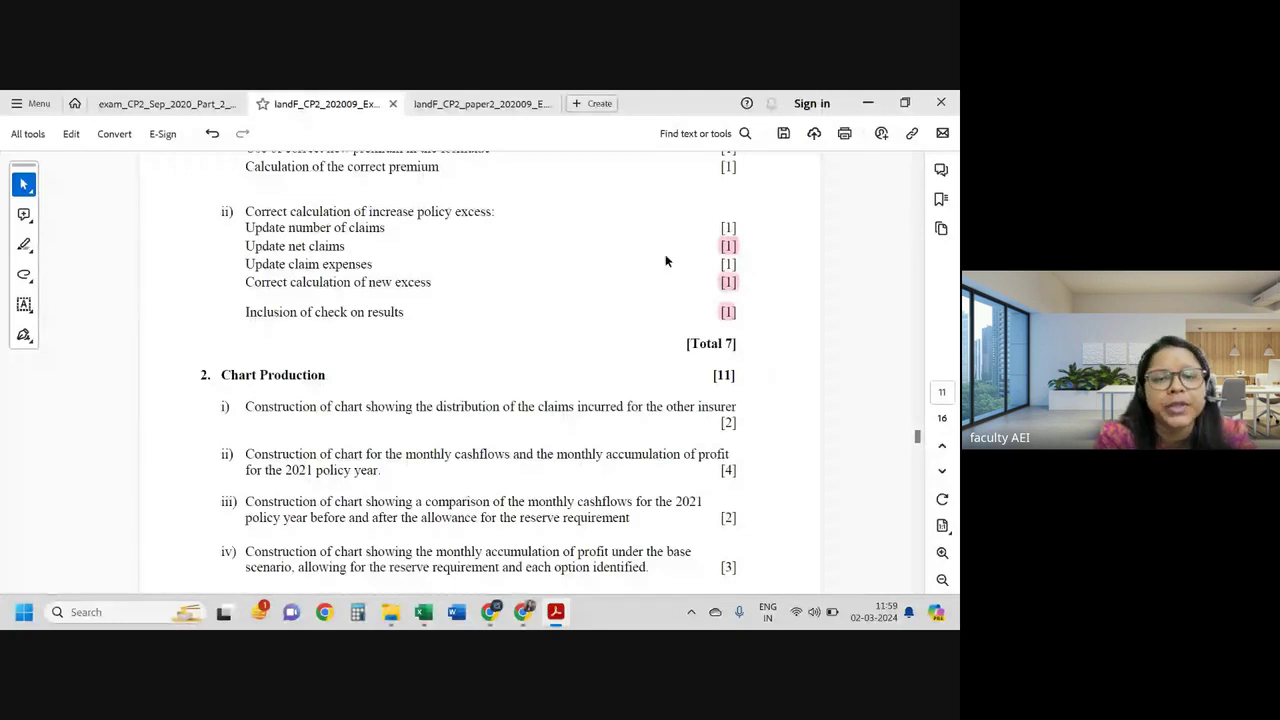
{"action": "scroll", "coordinate": [665, 260], "scroll_direction": "down", "scroll_amount": 3}
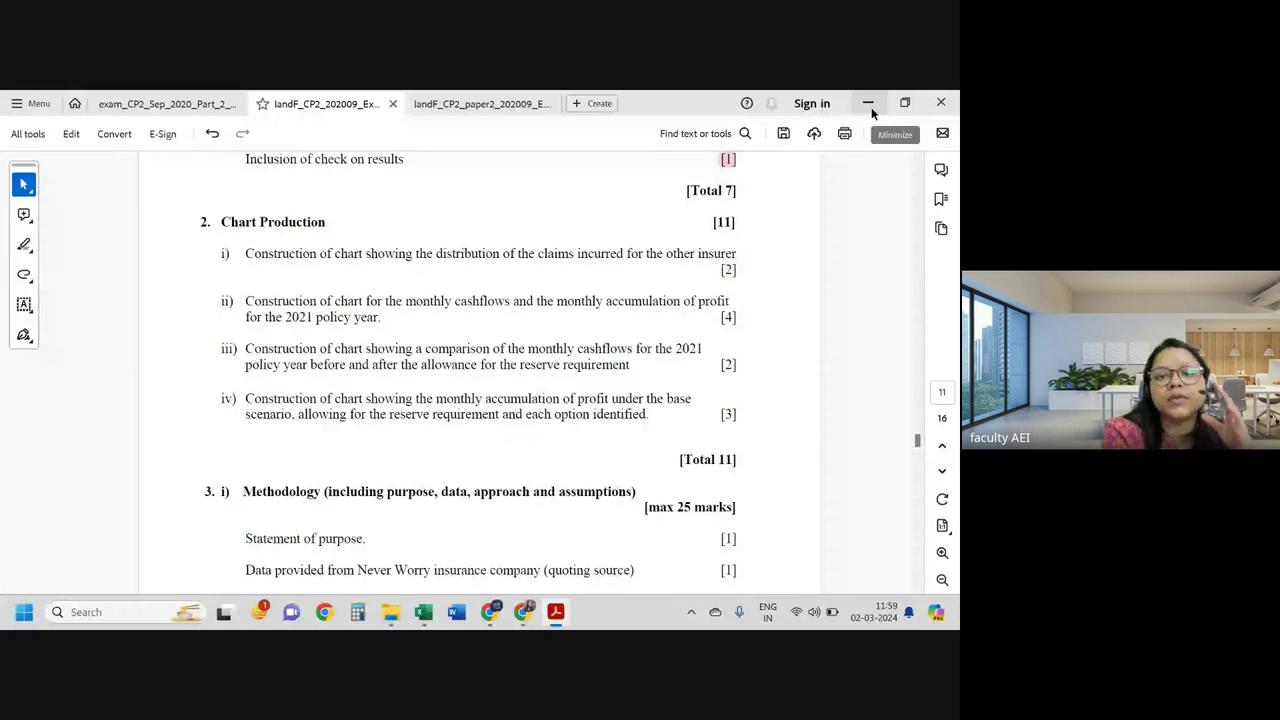
Step: Show the Paper 2 question paper at question 2, Charts, listing the four required charts
{"action": "left_click", "coordinate": [450, 104]}
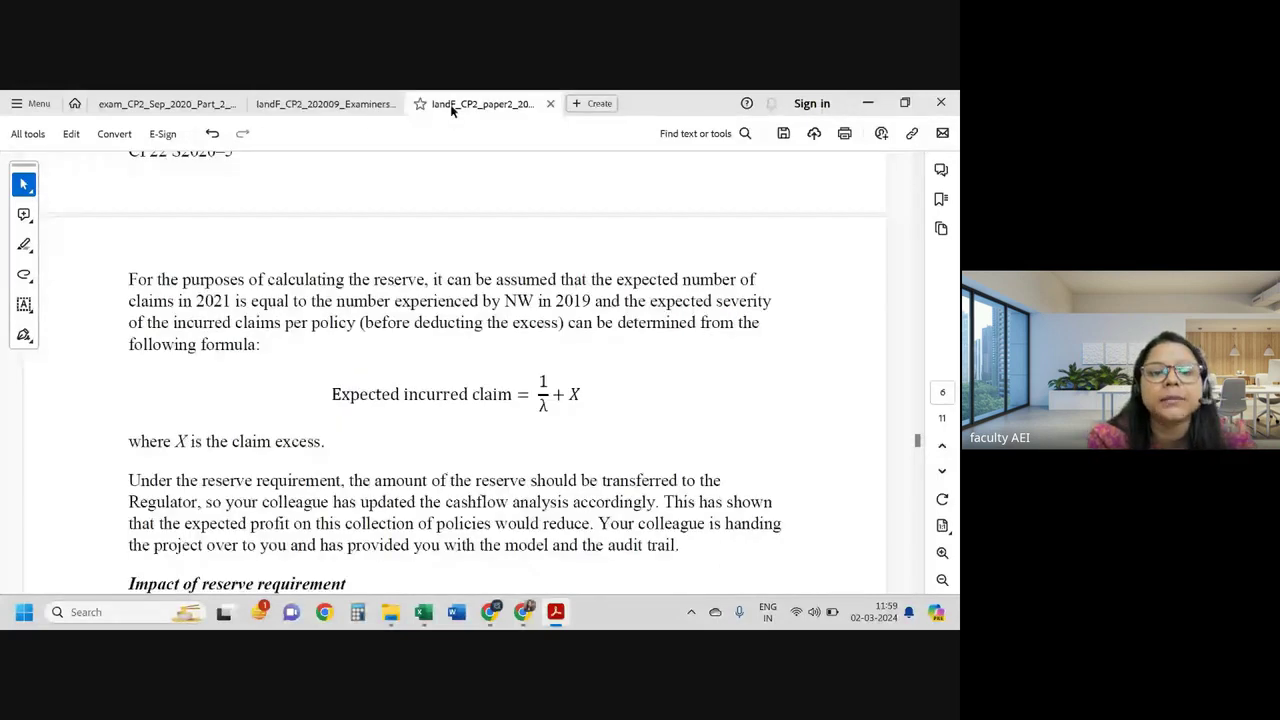
{"action": "scroll", "coordinate": [456, 304], "scroll_direction": "up", "scroll_amount": 15}
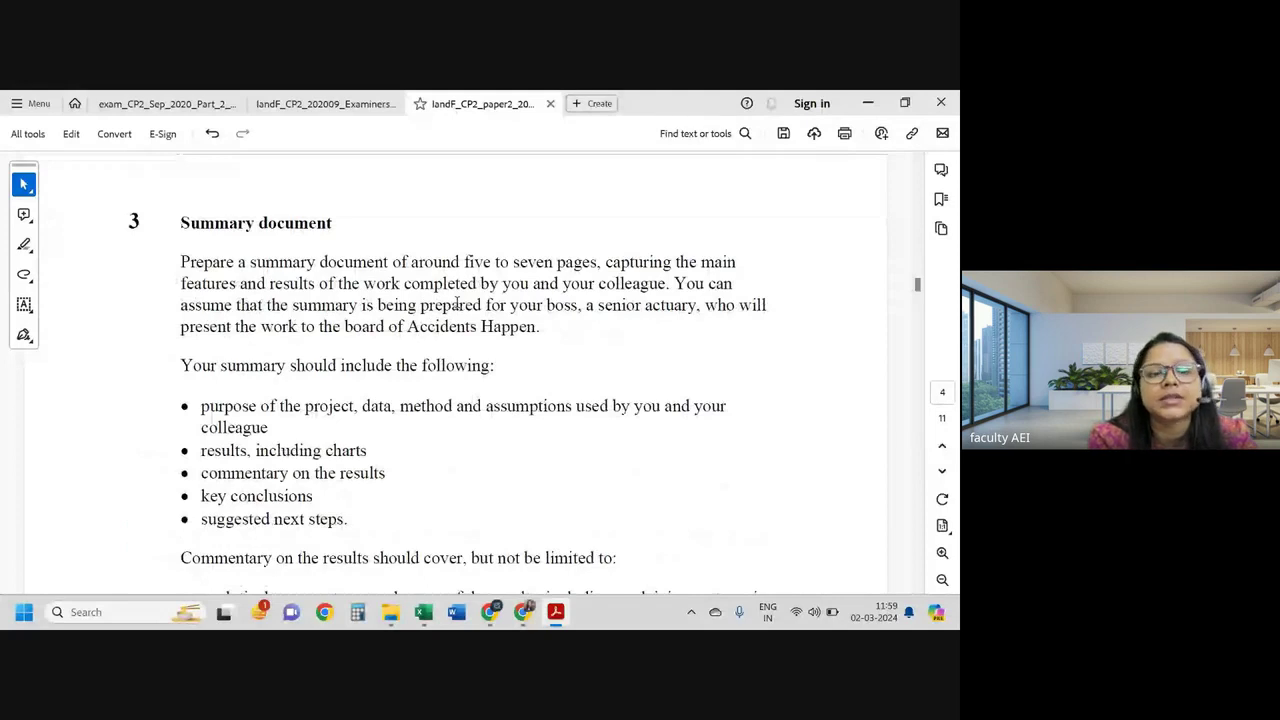
{"action": "scroll", "coordinate": [456, 304], "scroll_direction": "up", "scroll_amount": 5}
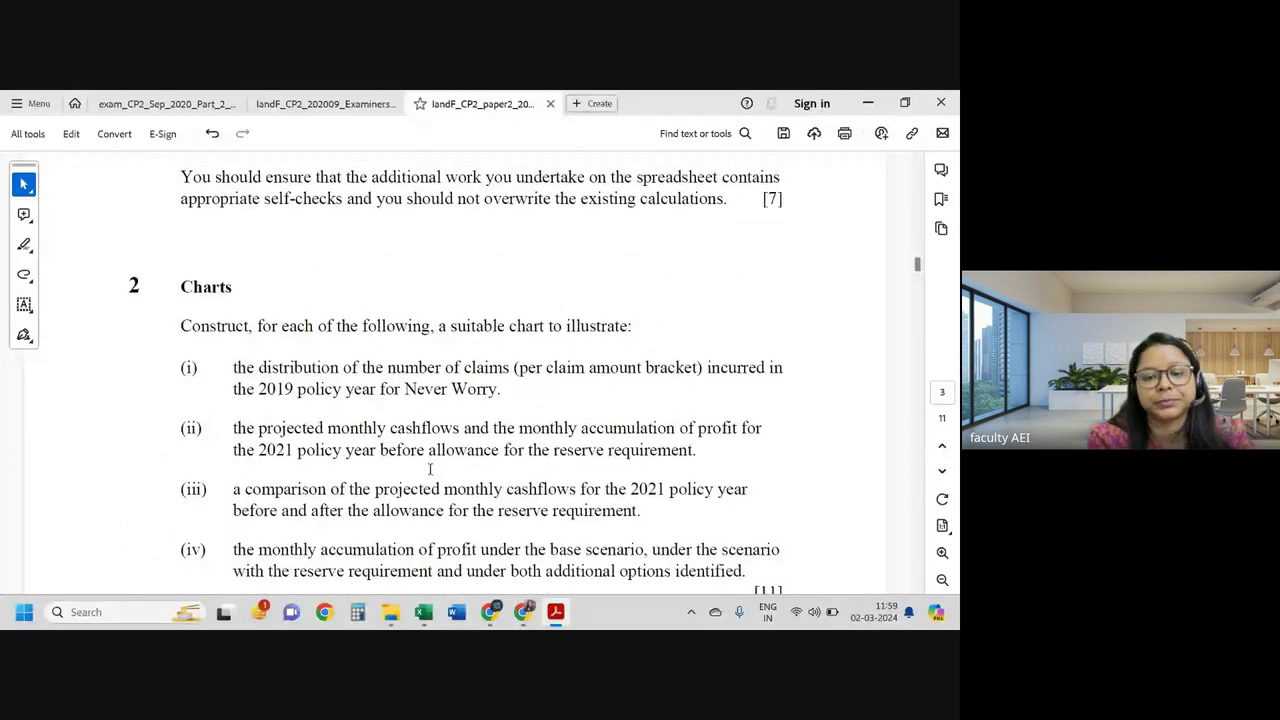
{"action": "key", "text": "alt+Tab"}
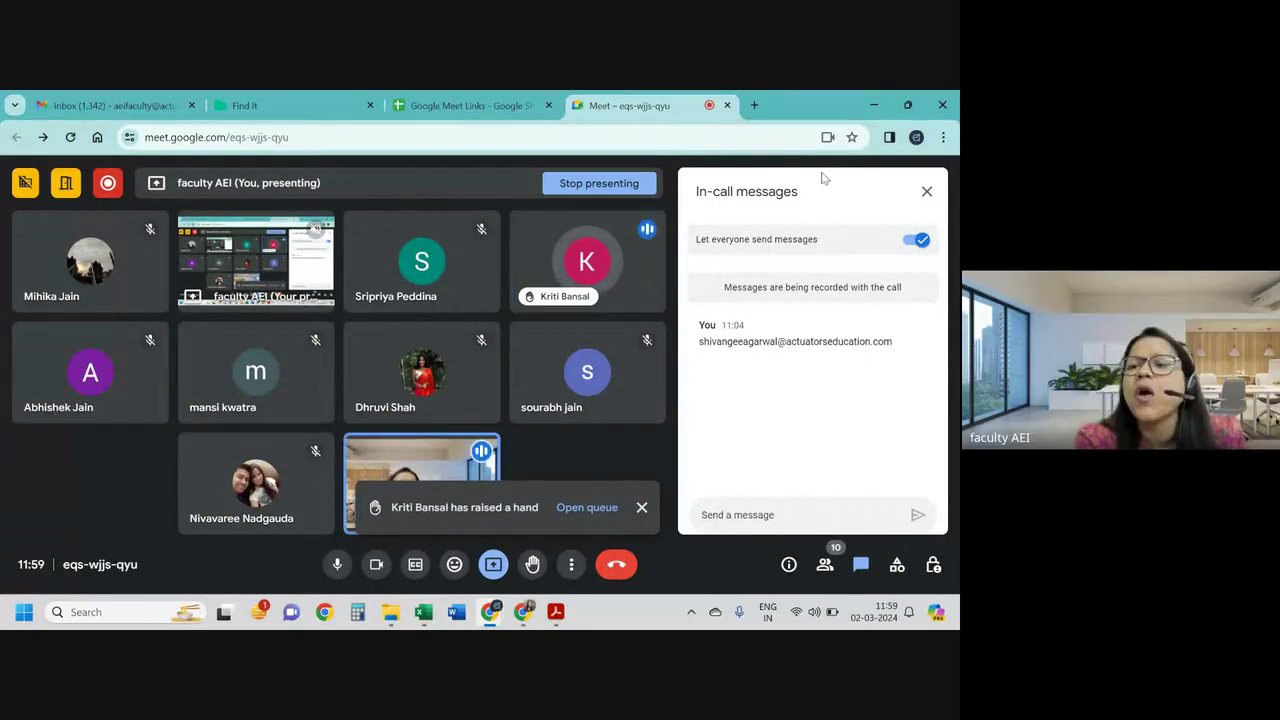
{"action": "key", "text": "alt+Tab"}
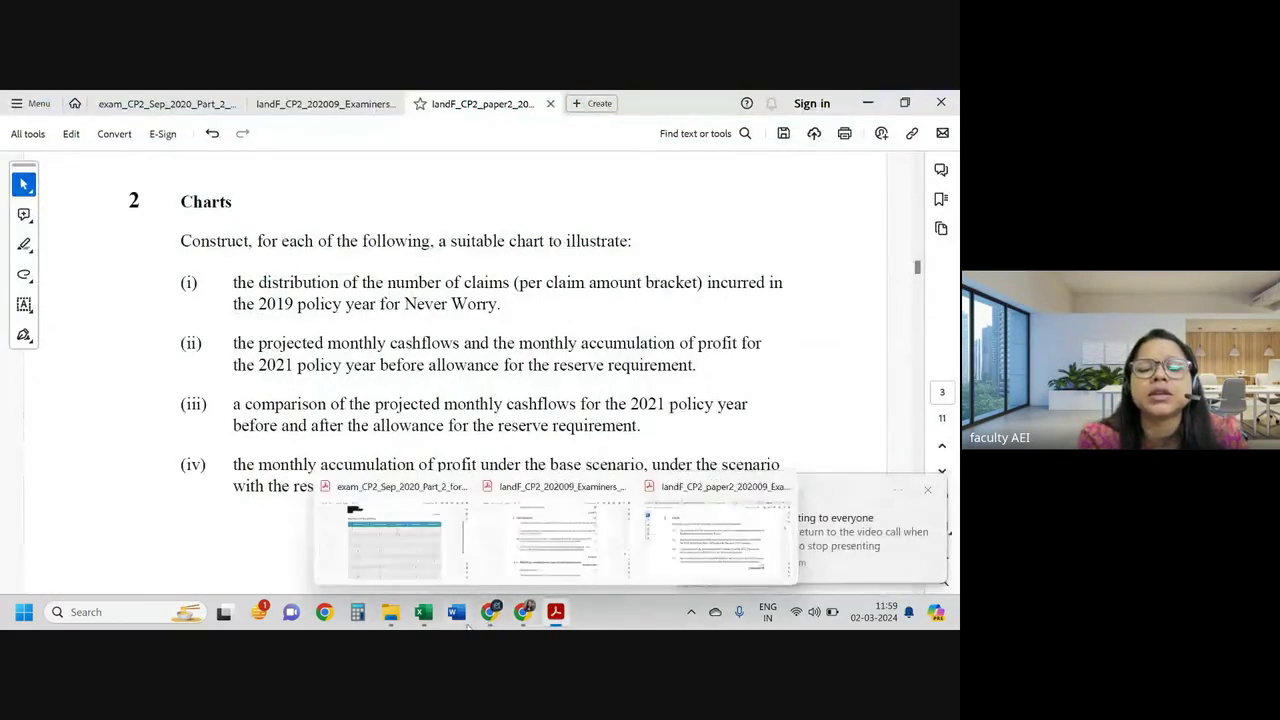
Step: Switch to the Model-CP2 workbook and inspect the CHECK DISTRIBUTION value in K5
{"action": "left_click", "coordinate": [490, 578]}
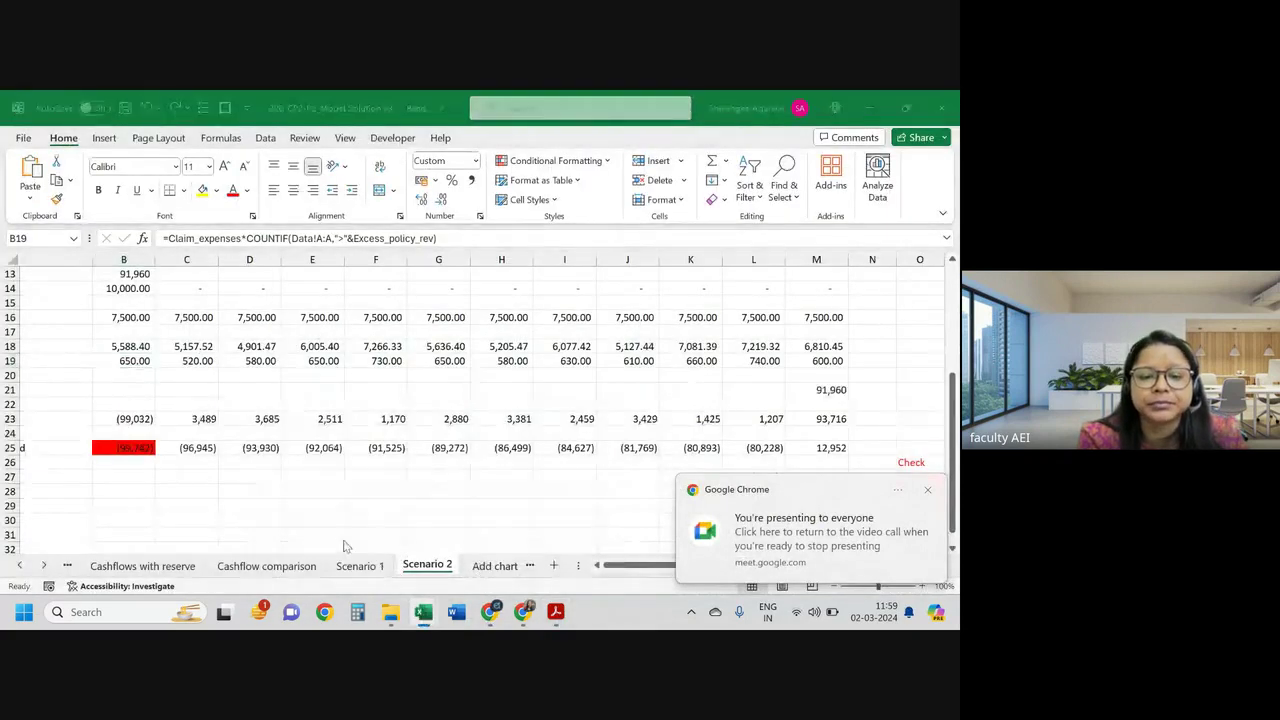
{"action": "left_click", "coordinate": [423, 614]}
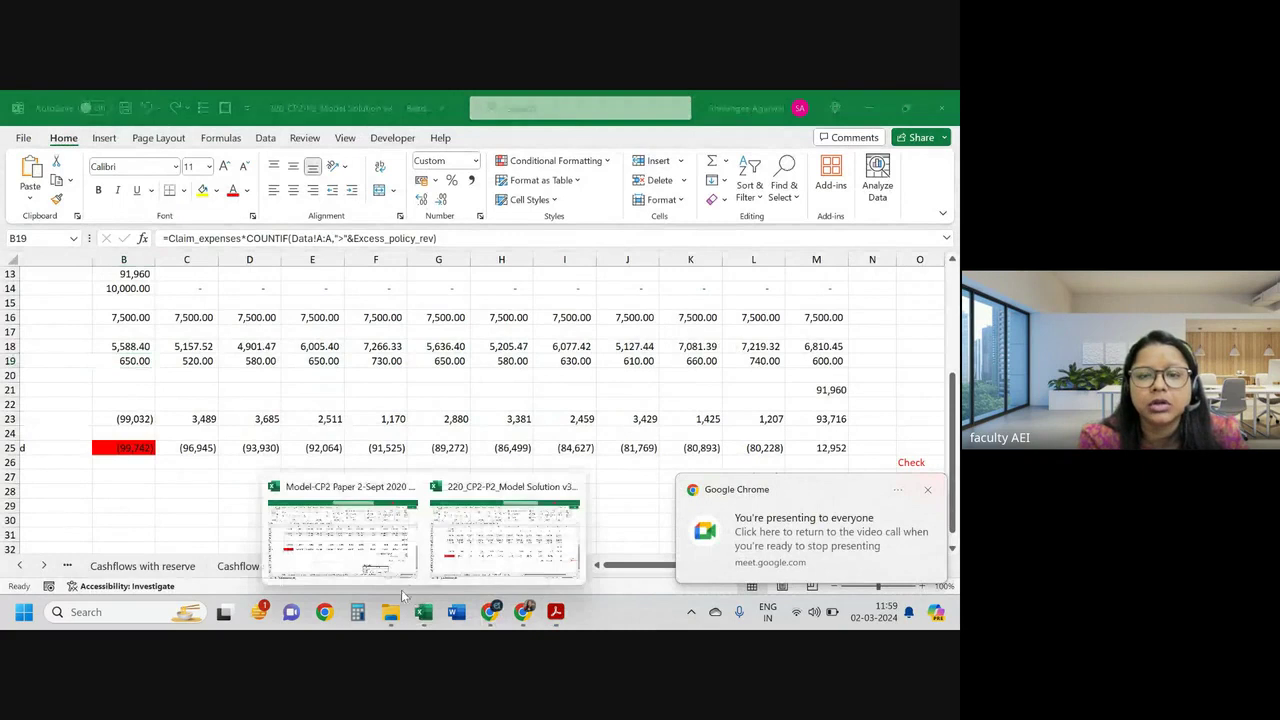
{"action": "left_click", "coordinate": [342, 535]}
{"action": "scroll", "coordinate": [446, 412], "scroll_direction": "up", "scroll_amount": 5}
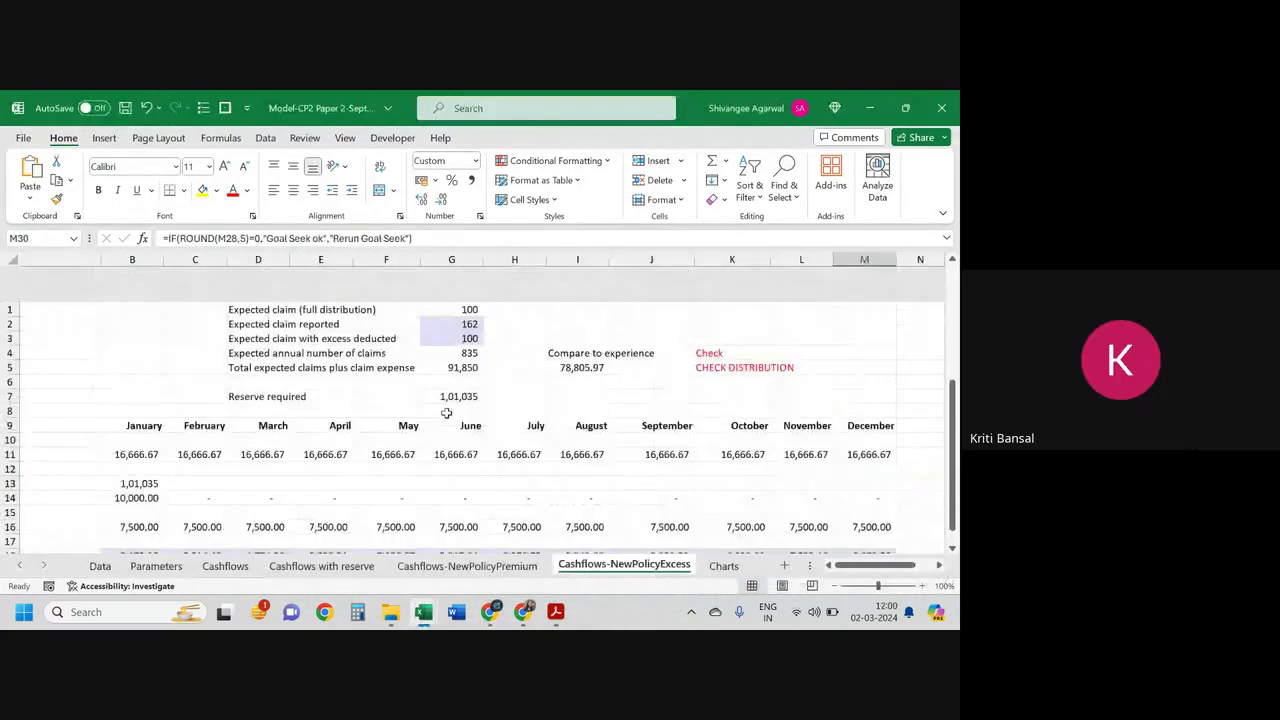
{"action": "scroll", "coordinate": [512, 389], "scroll_direction": "left", "scroll_amount": 1}
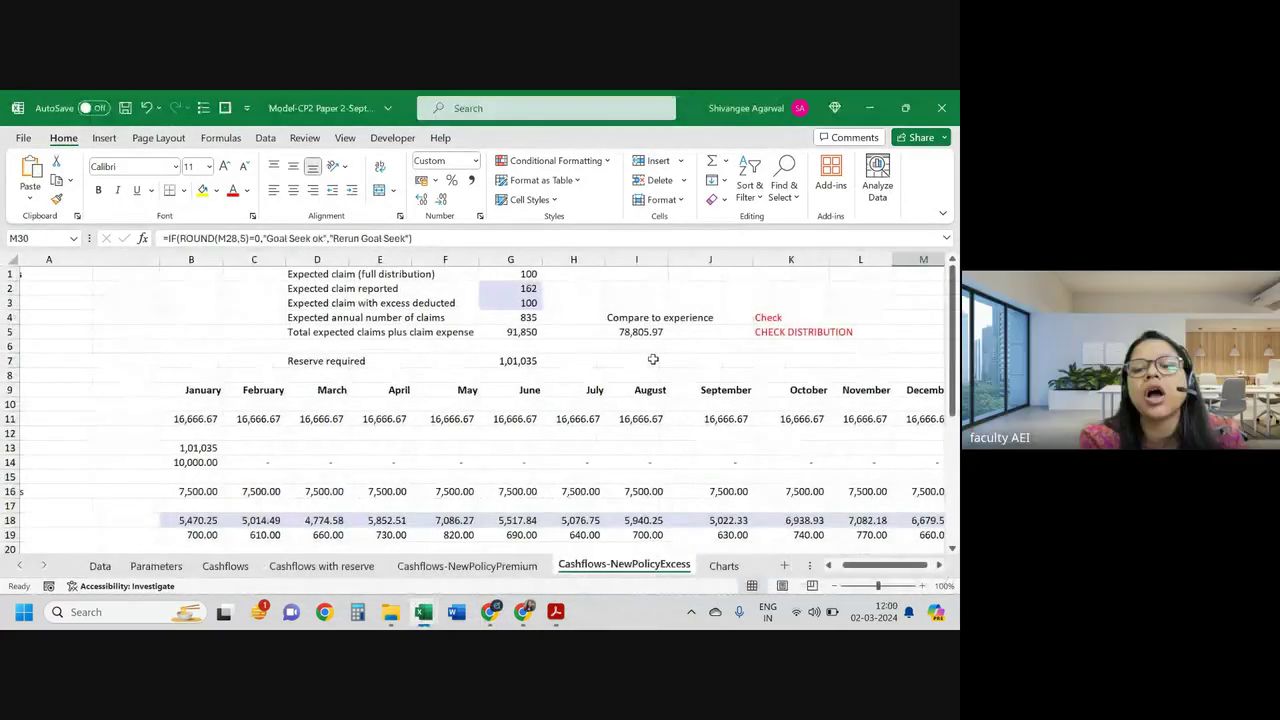
{"action": "left_click", "coordinate": [787, 331]}
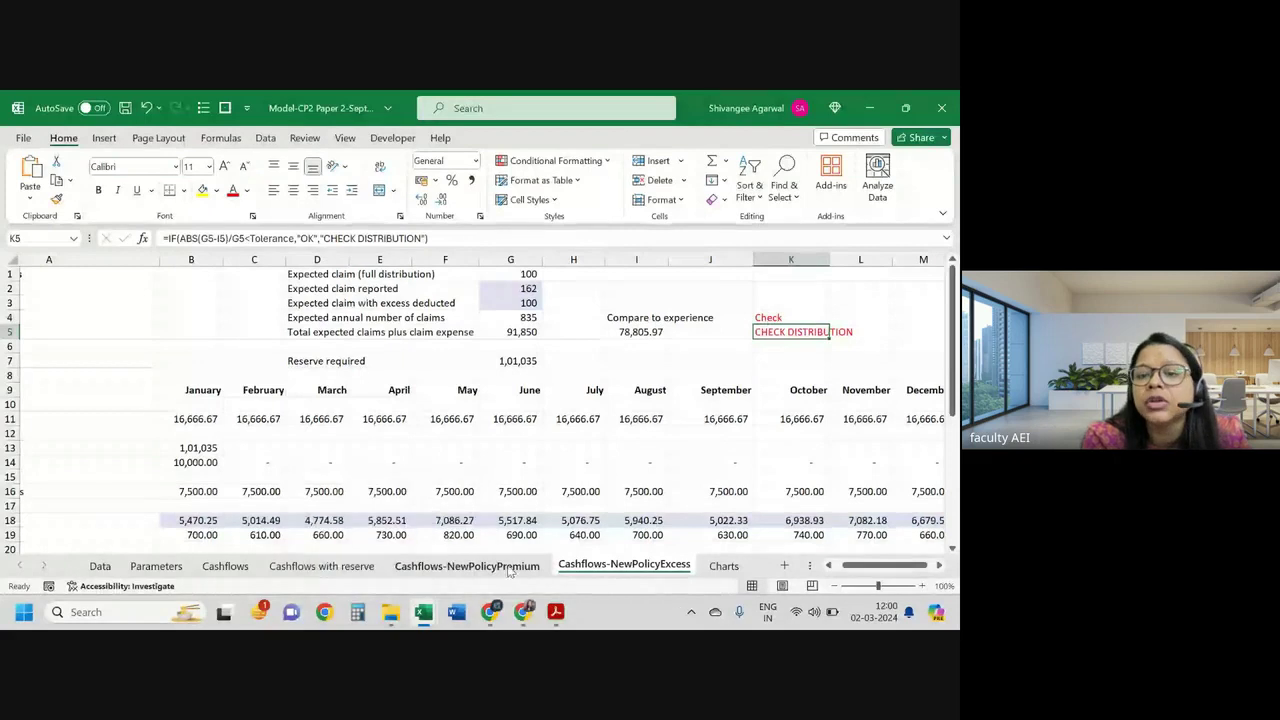
Step: Review G5's total expected claims formula, then scroll through the Cashflows-NewPolicyPremium sheet
{"action": "left_click", "coordinate": [467, 566]}
{"action": "left_click", "coordinate": [605, 567]}
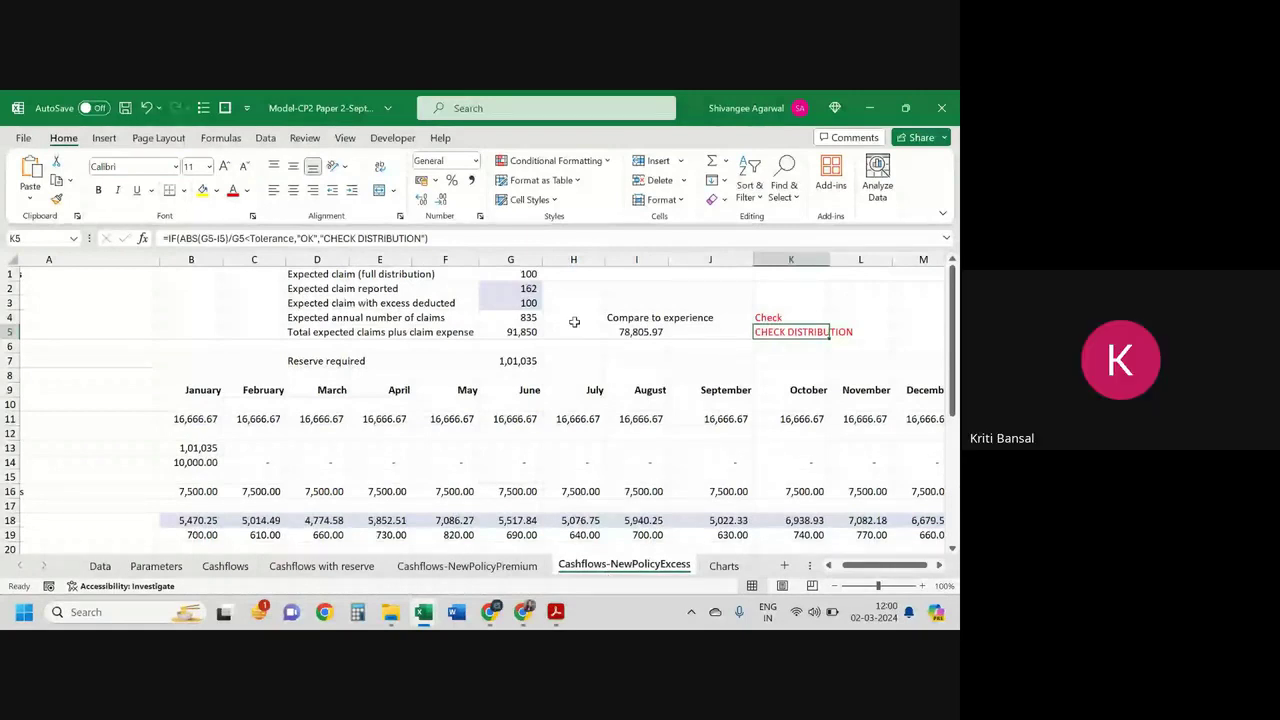
{"action": "key", "text": "Left"}
{"action": "key", "text": "Left"}
{"action": "key", "text": "Left"}
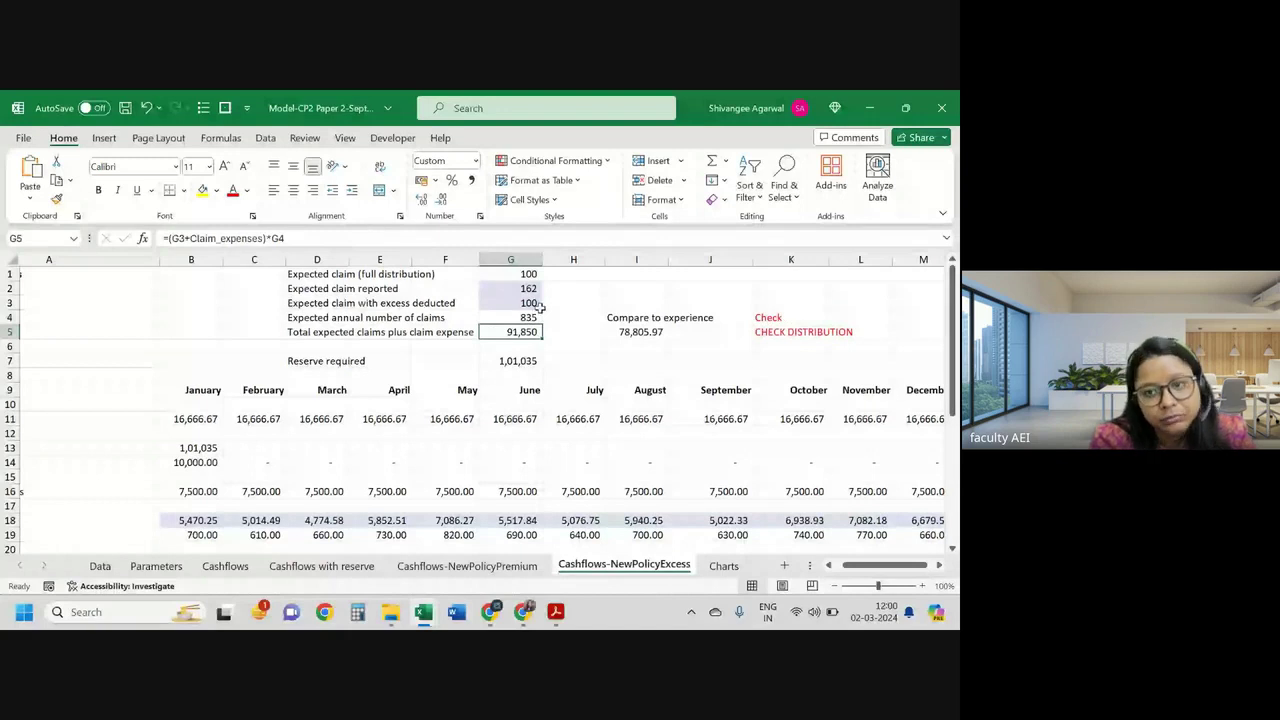
{"action": "scroll", "coordinate": [540, 307], "scroll_direction": "down", "scroll_amount": 1}
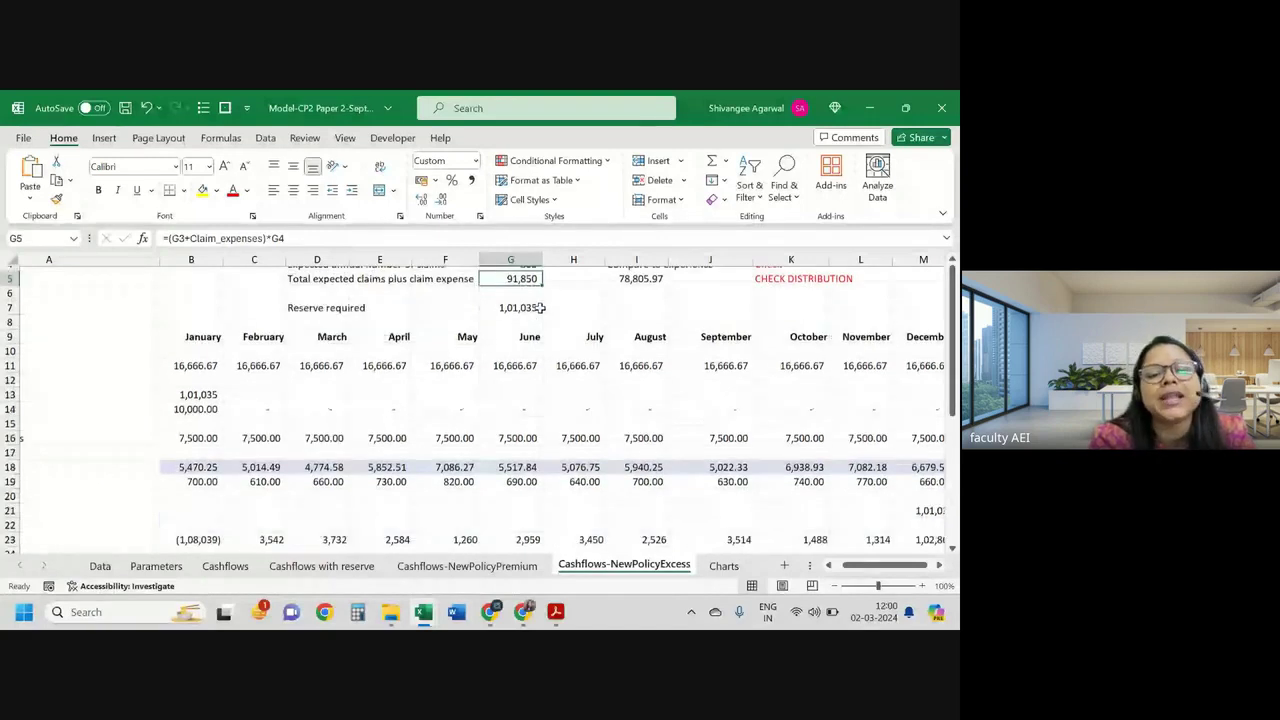
{"action": "key", "text": "ctrl+Page_Up"}
{"action": "scroll", "coordinate": [518, 470], "scroll_direction": "down", "scroll_amount": 2}
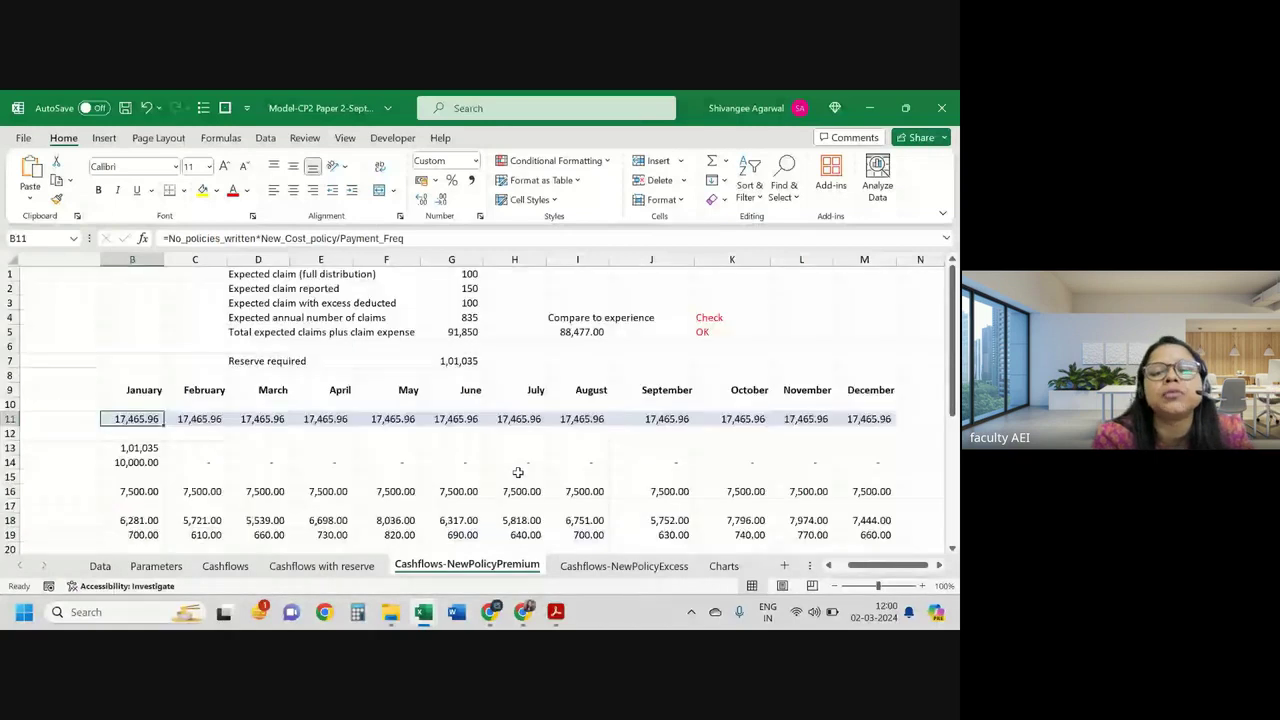
{"action": "scroll", "coordinate": [518, 472], "scroll_direction": "down", "scroll_amount": 2}
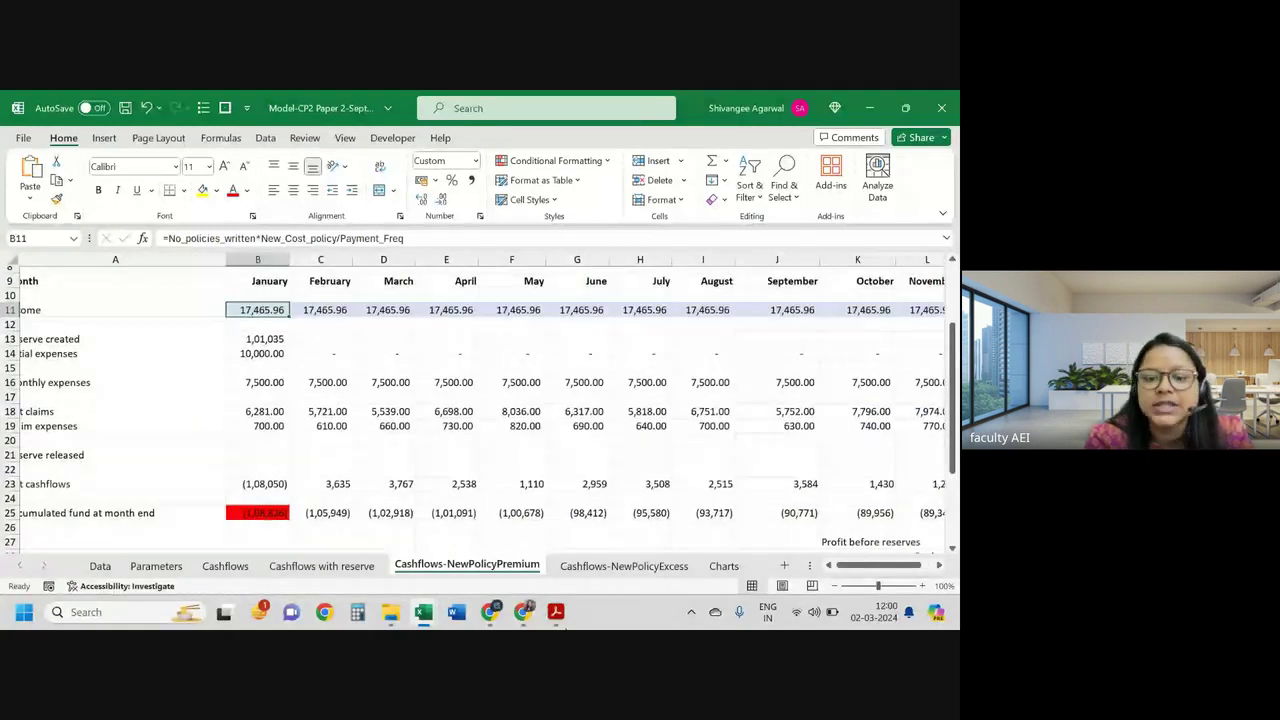
{"action": "mouse_move", "coordinate": [489, 612]}
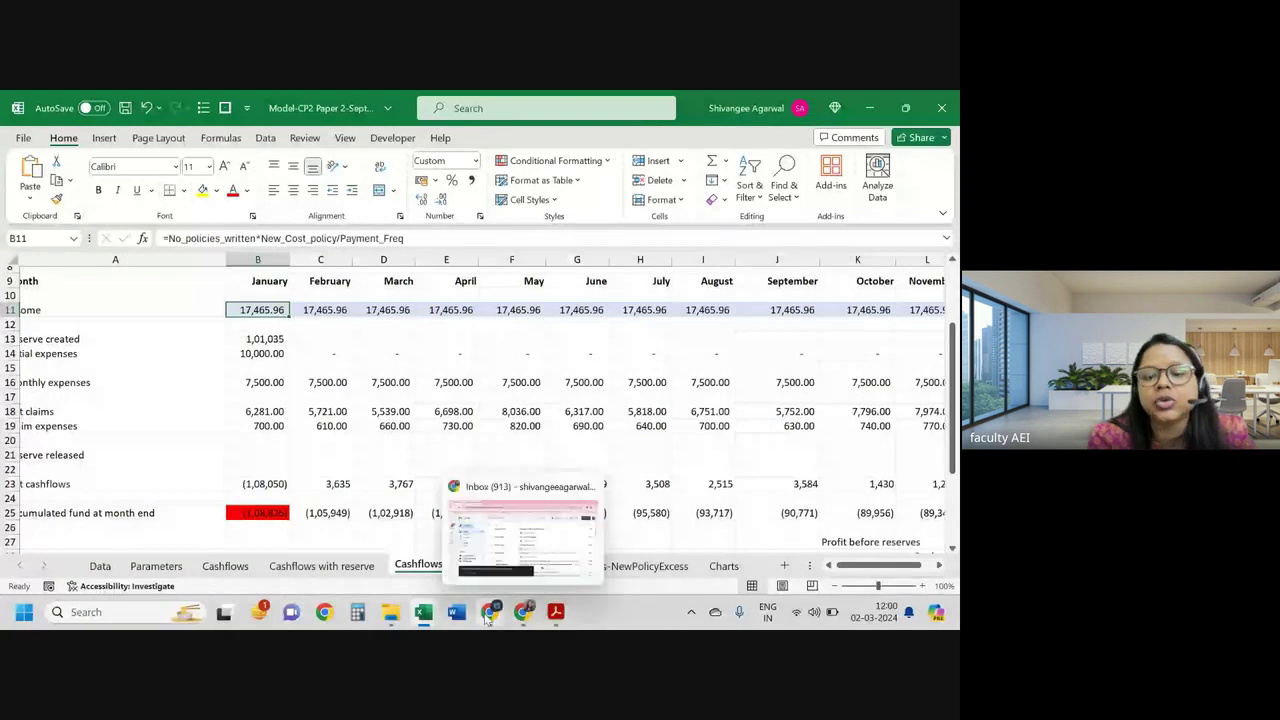
Step: Reread chart question (i) on the claim-number distribution, then return to the model workbook
{"action": "left_click", "coordinate": [556, 612]}
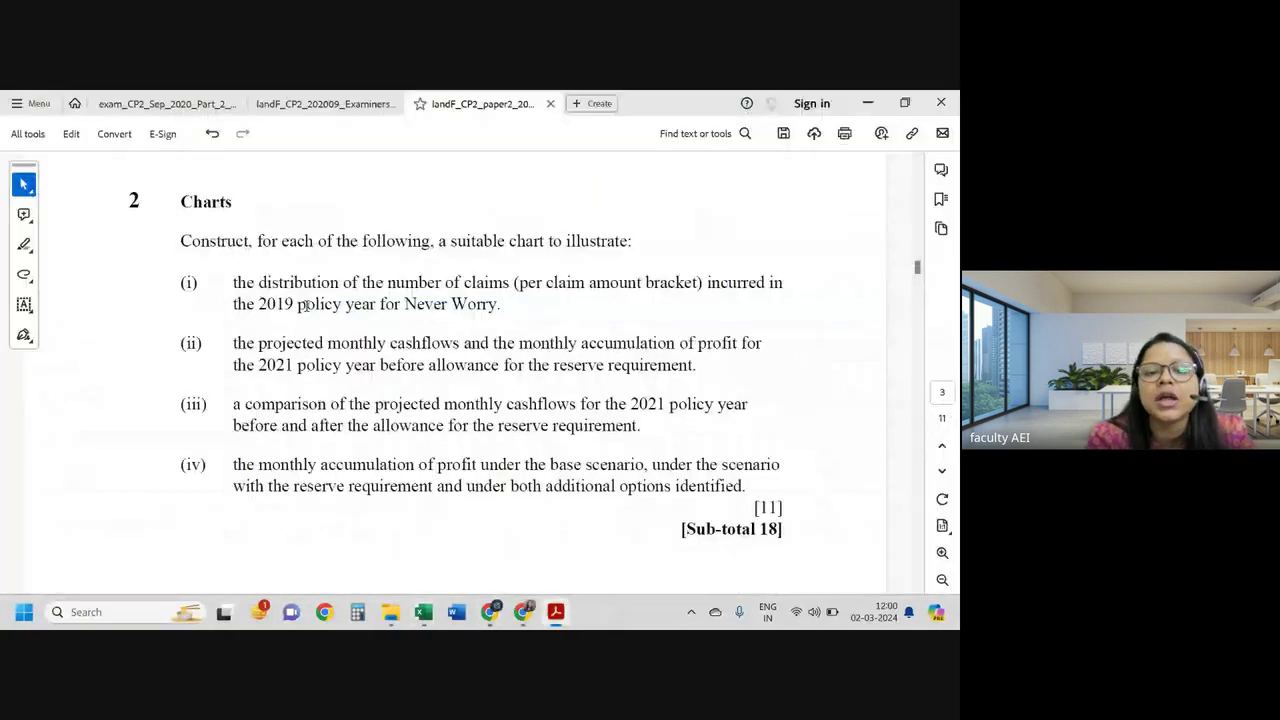
{"action": "left_click_drag", "start_coordinate": [258, 282], "coordinate": [542, 284]}
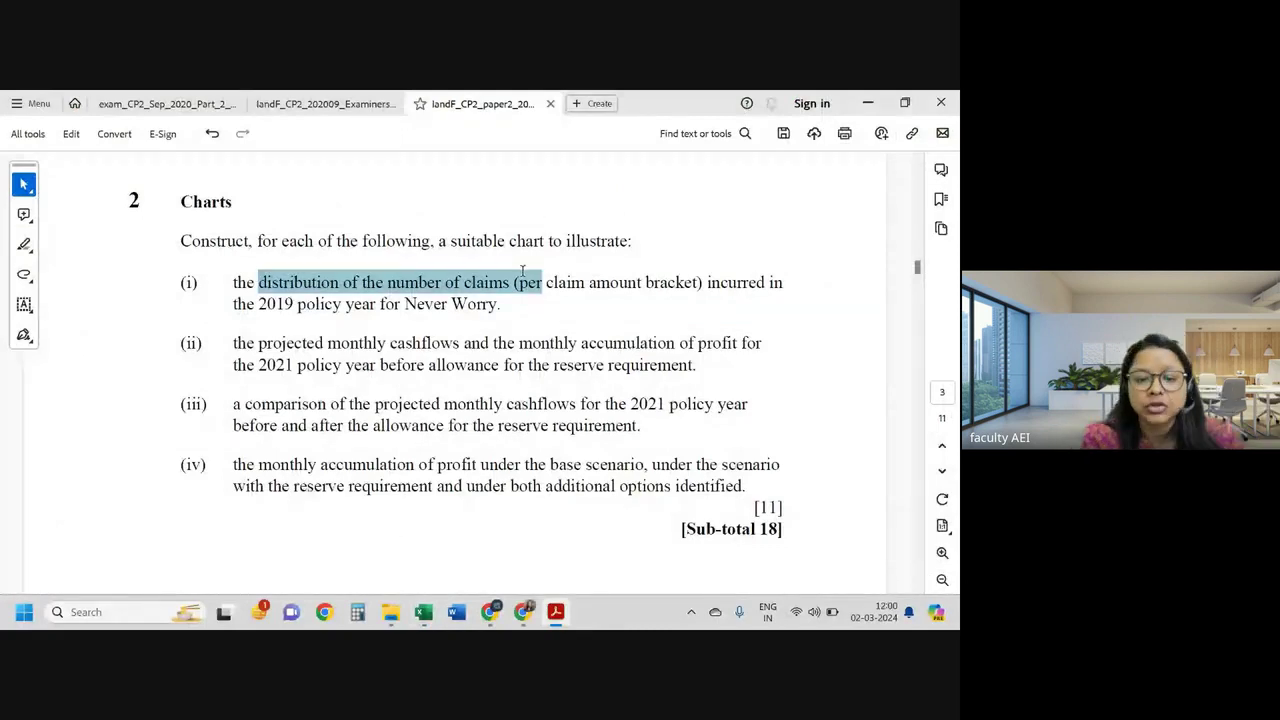
{"action": "left_click", "coordinate": [423, 613]}
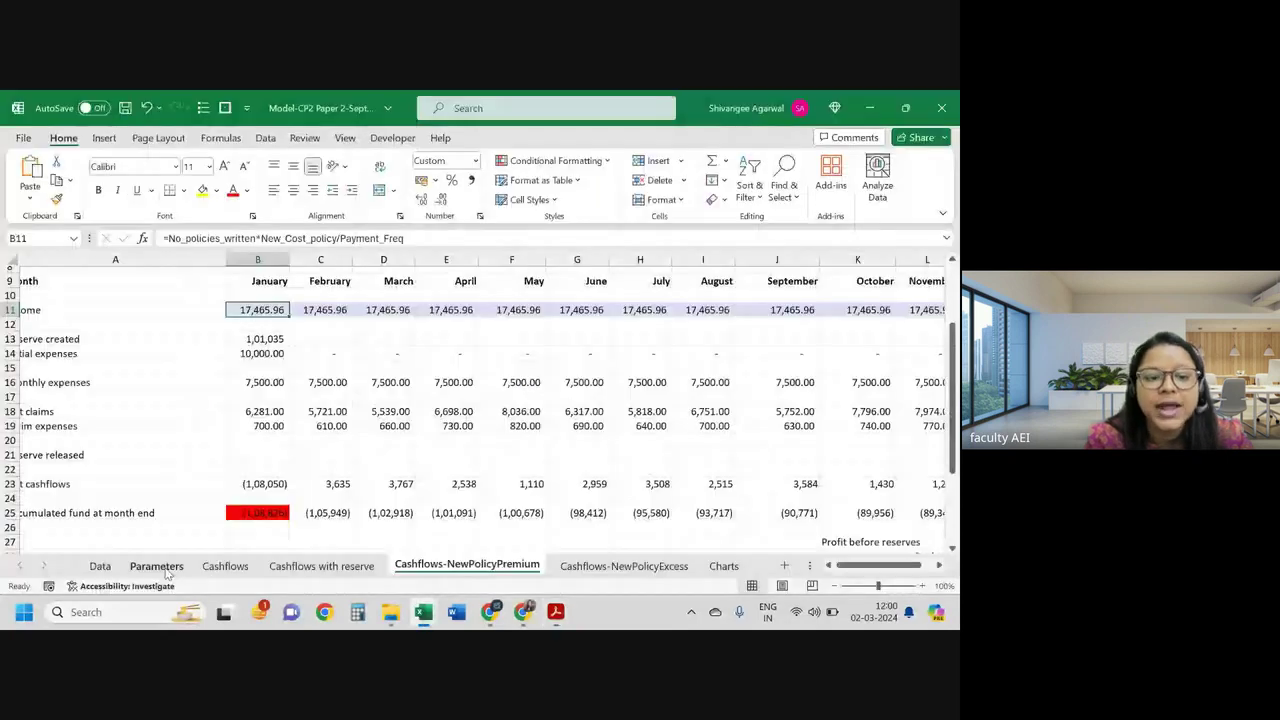
Step: Open the Data sheet and scroll to the Never Worry 2019 claims-per-amount-bracket bar chart
{"action": "left_click", "coordinate": [100, 566]}
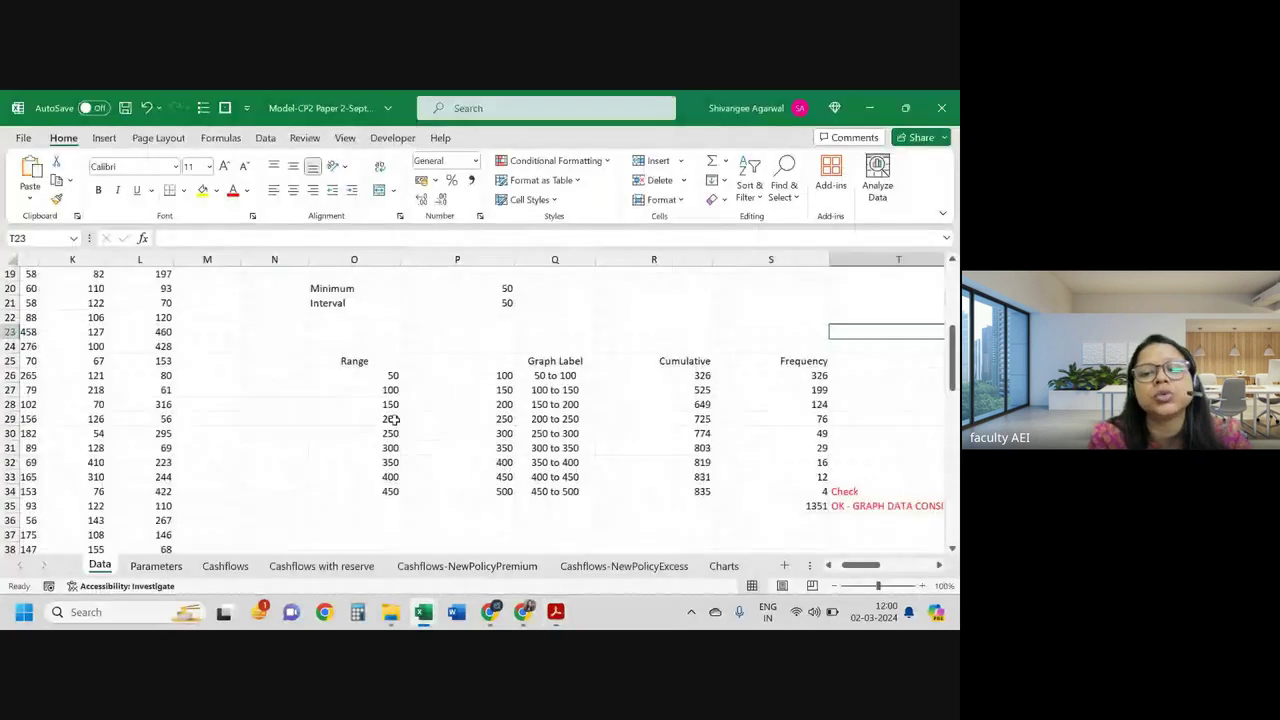
{"action": "scroll", "coordinate": [394, 419], "scroll_direction": "right", "scroll_amount": 3}
{"action": "scroll", "coordinate": [394, 419], "scroll_direction": "right", "scroll_amount": 2}
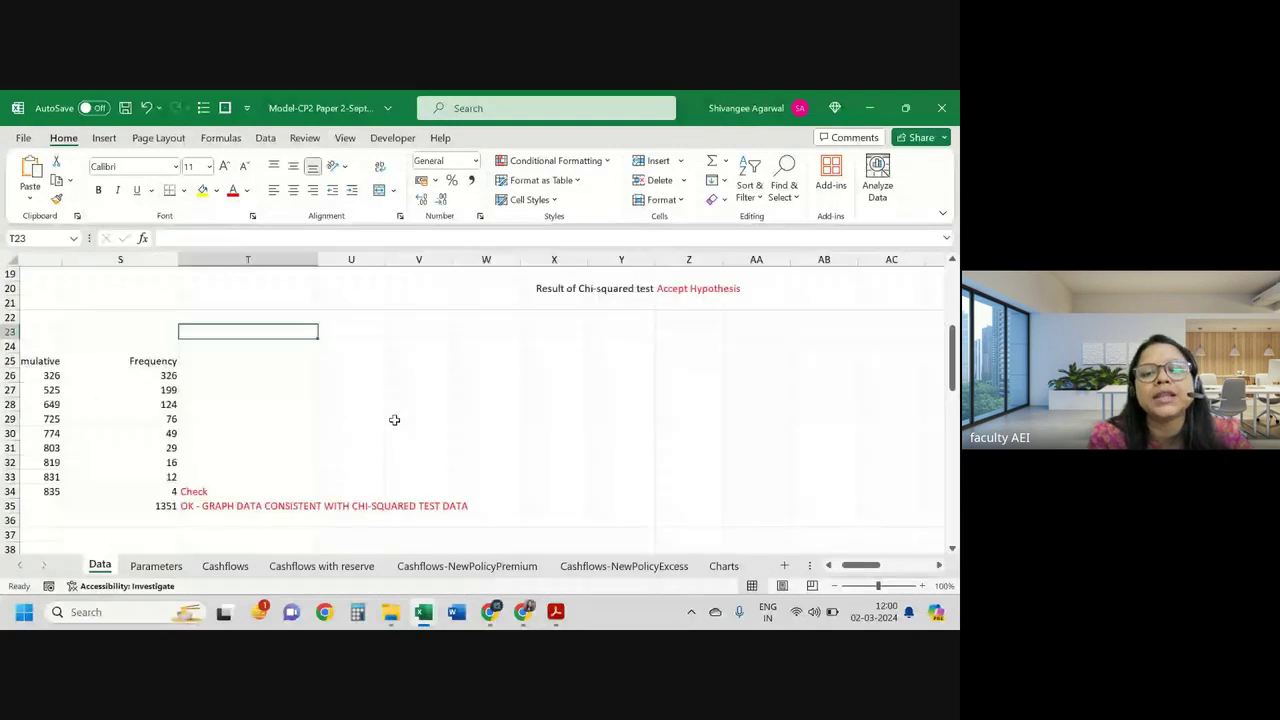
{"action": "scroll", "coordinate": [394, 419], "scroll_direction": "up", "scroll_amount": 5}
{"action": "scroll", "coordinate": [394, 419], "scroll_direction": "right", "scroll_amount": 1}
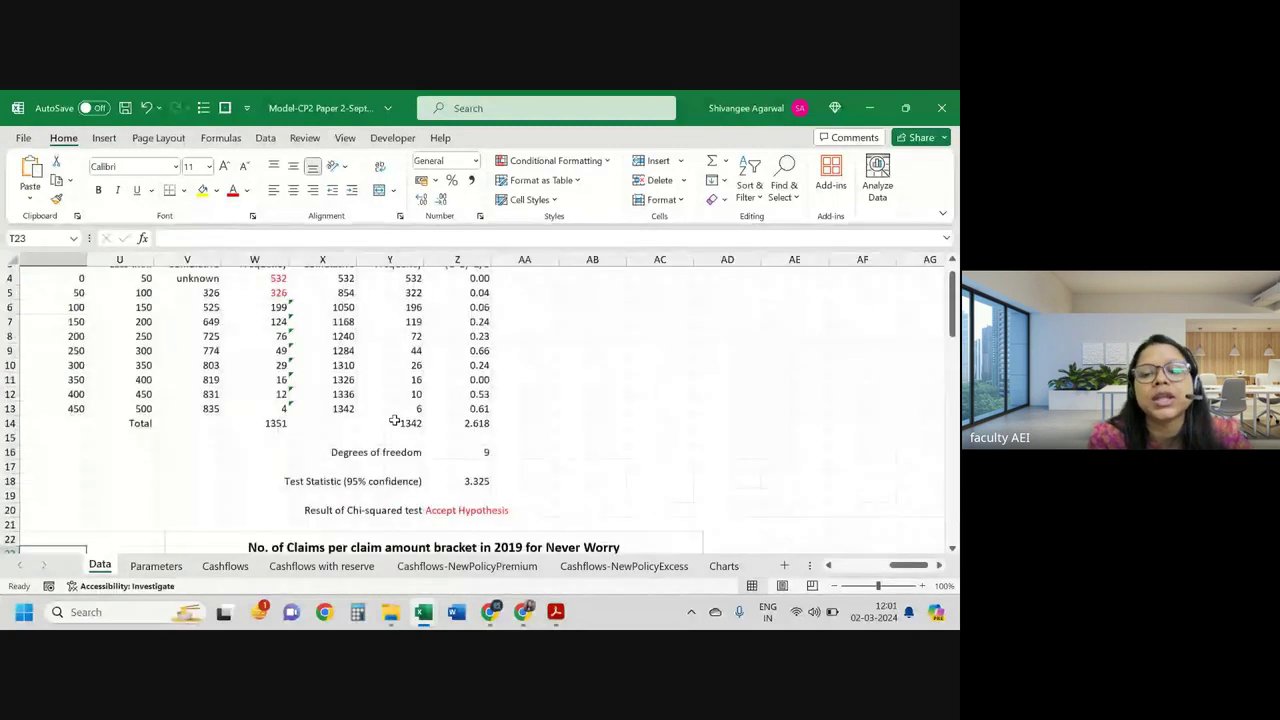
{"action": "scroll", "coordinate": [394, 421], "scroll_direction": "down", "scroll_amount": 5}
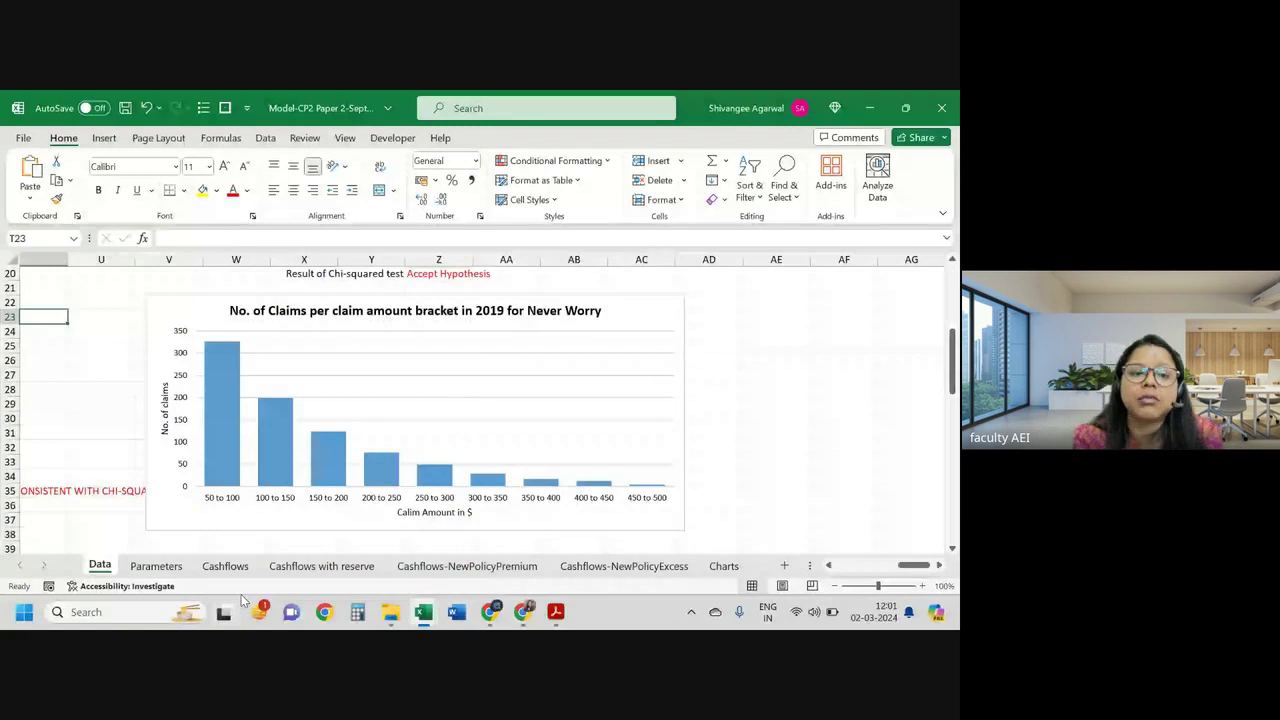
{"action": "scroll", "coordinate": [251, 449], "scroll_direction": "left", "scroll_amount": 3}
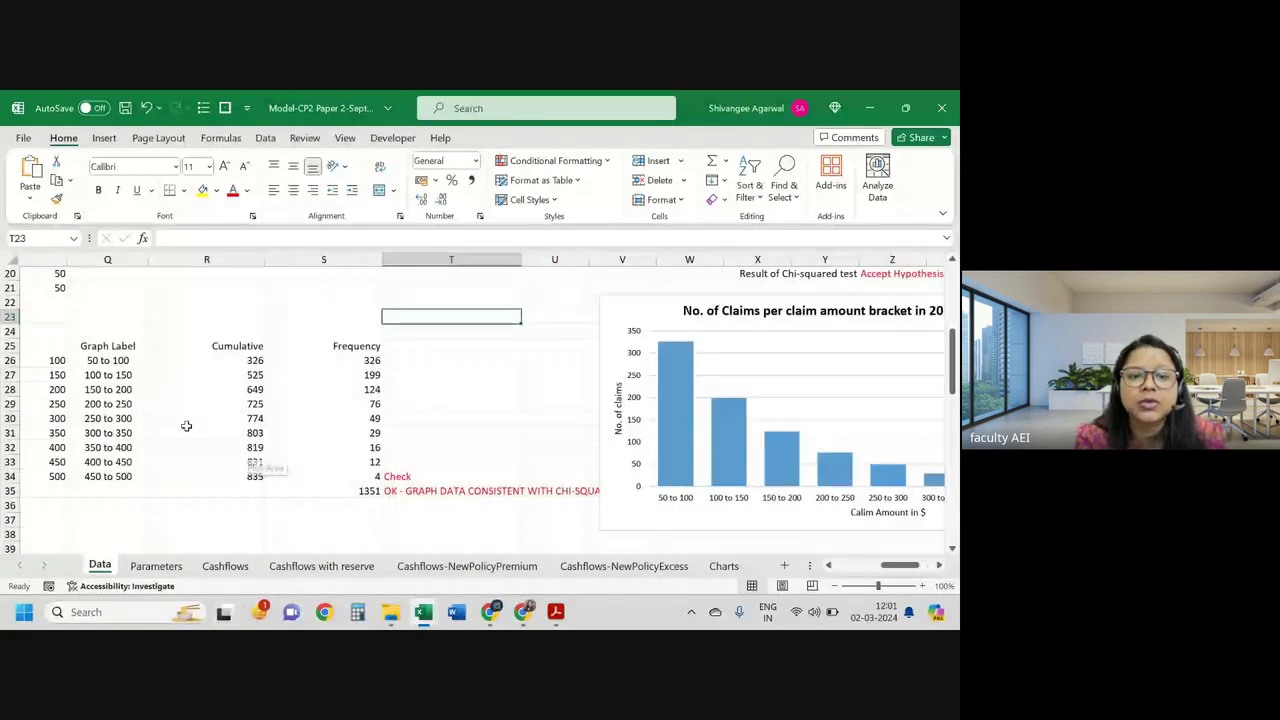
Step: Inspect the graph-data check formula in T35 beside the claims chart
{"action": "right_click", "coordinate": [497, 415]}
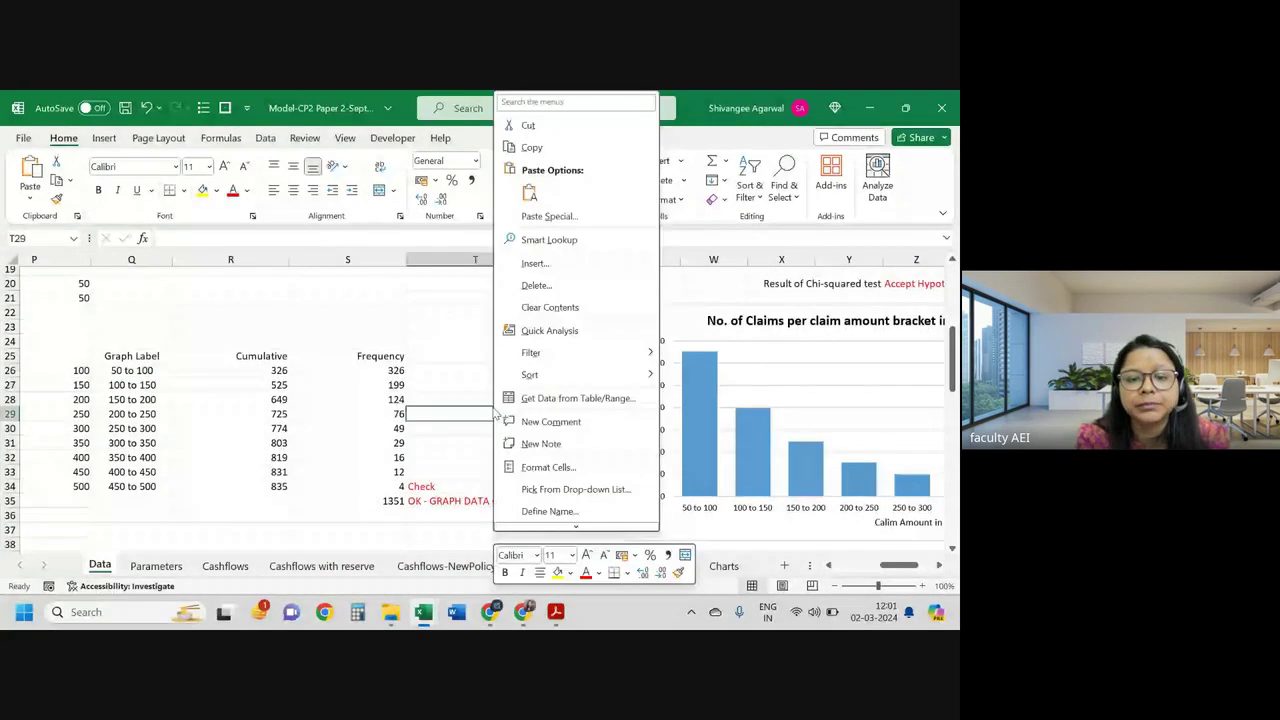
{"action": "left_click", "coordinate": [430, 500]}
{"action": "scroll", "coordinate": [284, 550], "scroll_direction": "right", "scroll_amount": 3}
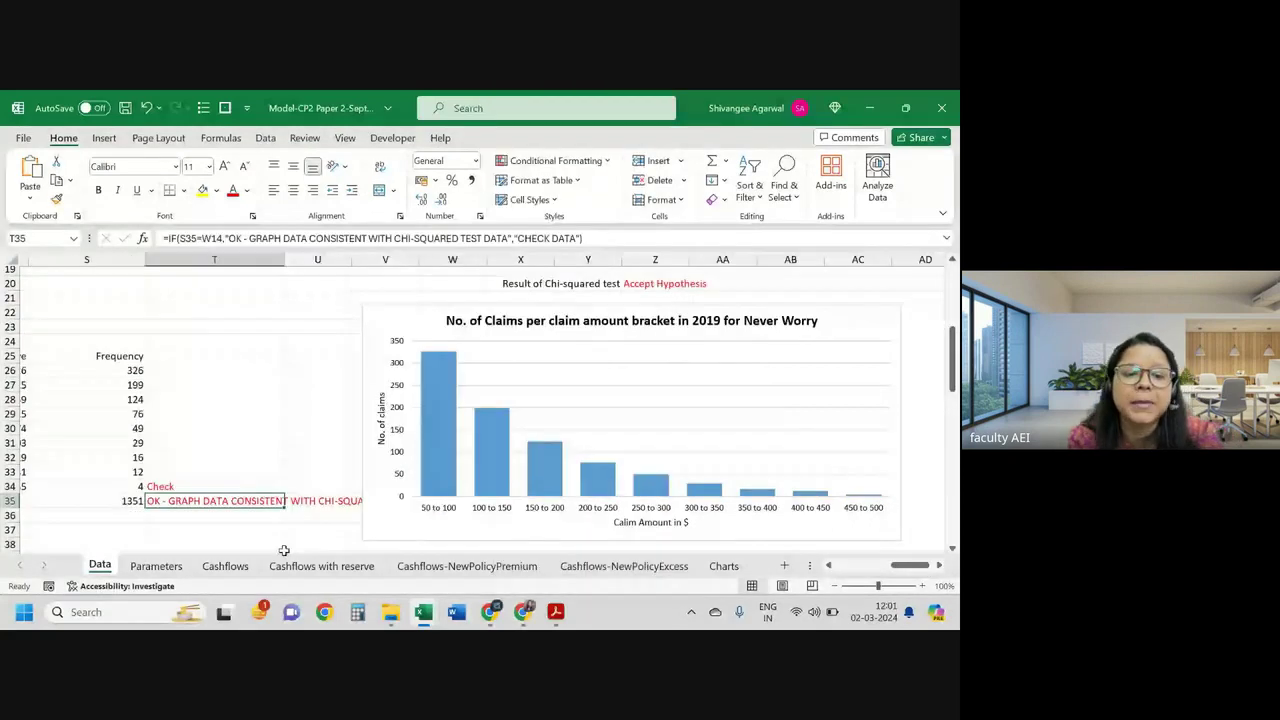
{"action": "scroll", "coordinate": [459, 343], "scroll_direction": "right", "scroll_amount": 1}
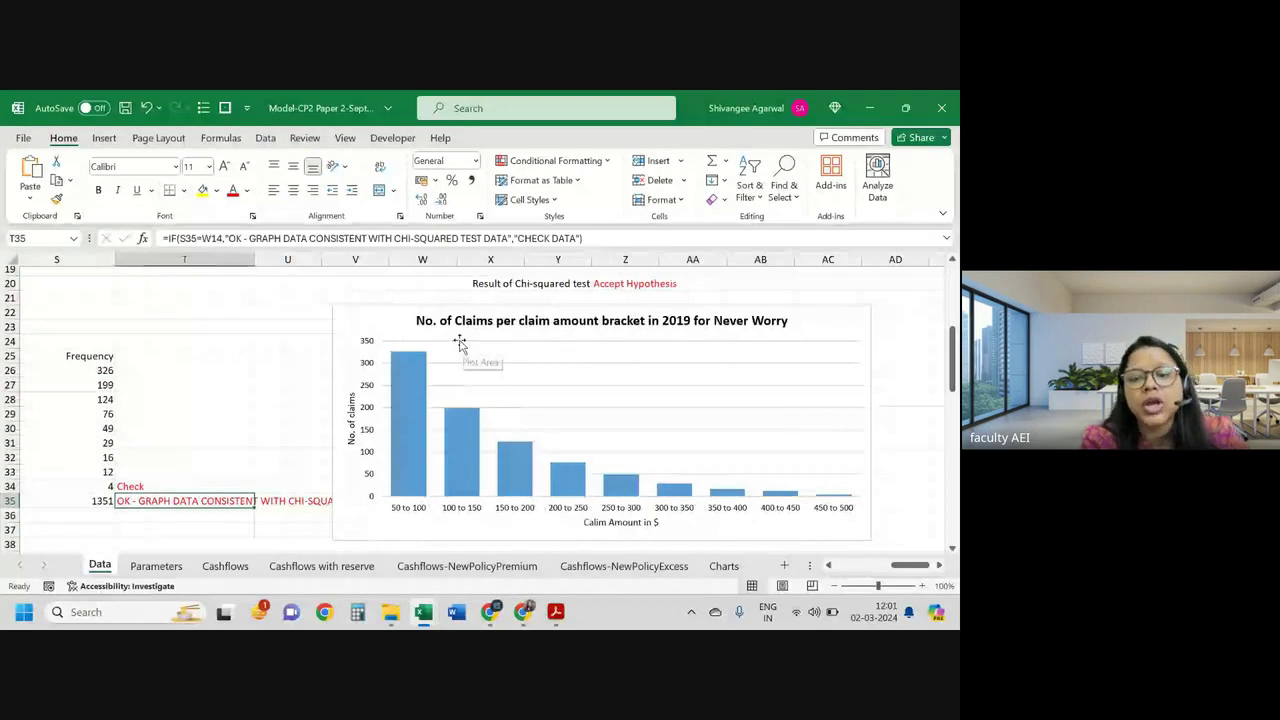
{"action": "scroll", "coordinate": [531, 523], "scroll_direction": "right", "scroll_amount": 2}
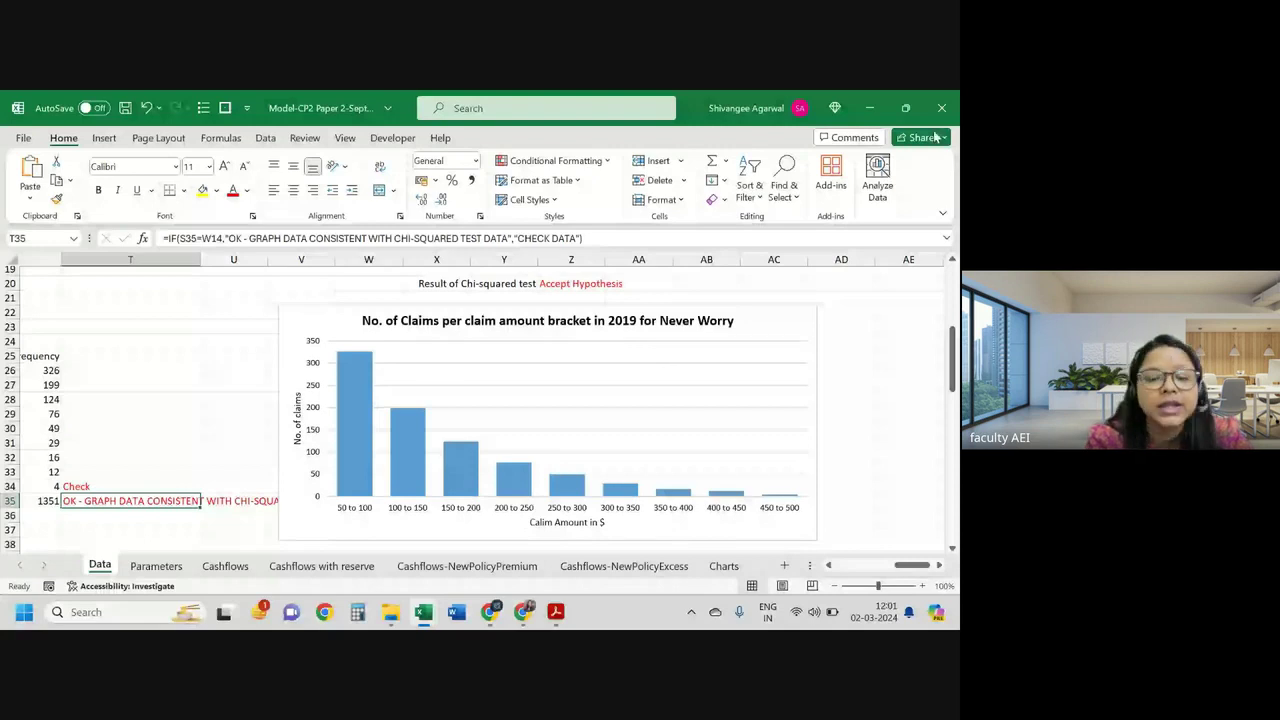
{"action": "left_click", "coordinate": [528, 619]}
{"action": "mouse_move", "coordinate": [556, 612]}
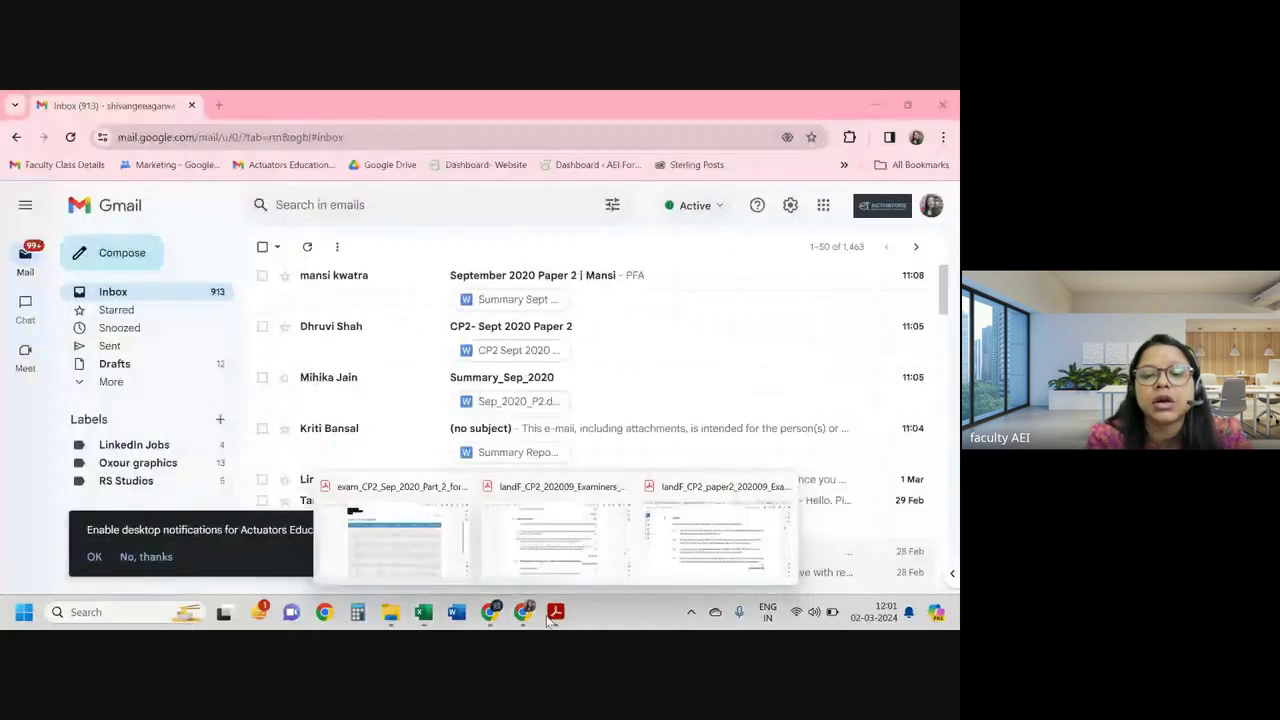
Step: Highlight the question 1ii and row 2i marks in the CP2 Sep 2020 Part 2 results table
{"action": "left_click", "coordinate": [521, 546]}
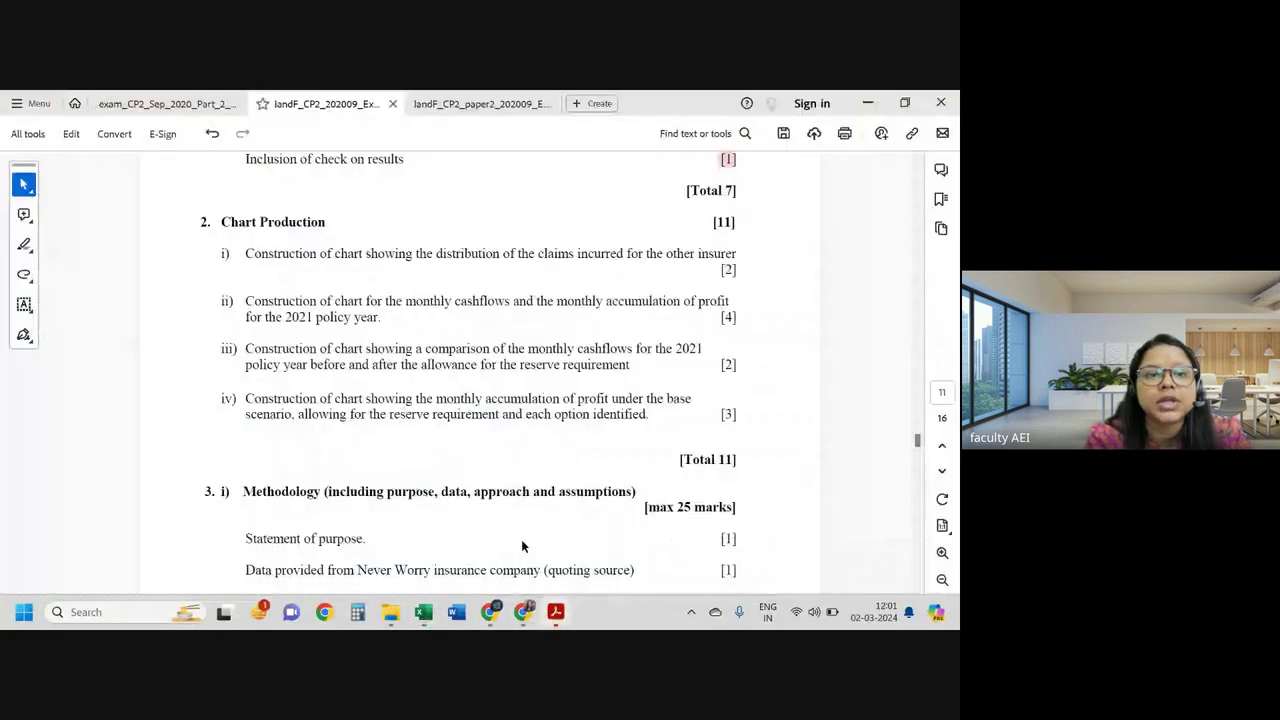
{"action": "left_click", "coordinate": [180, 103]}
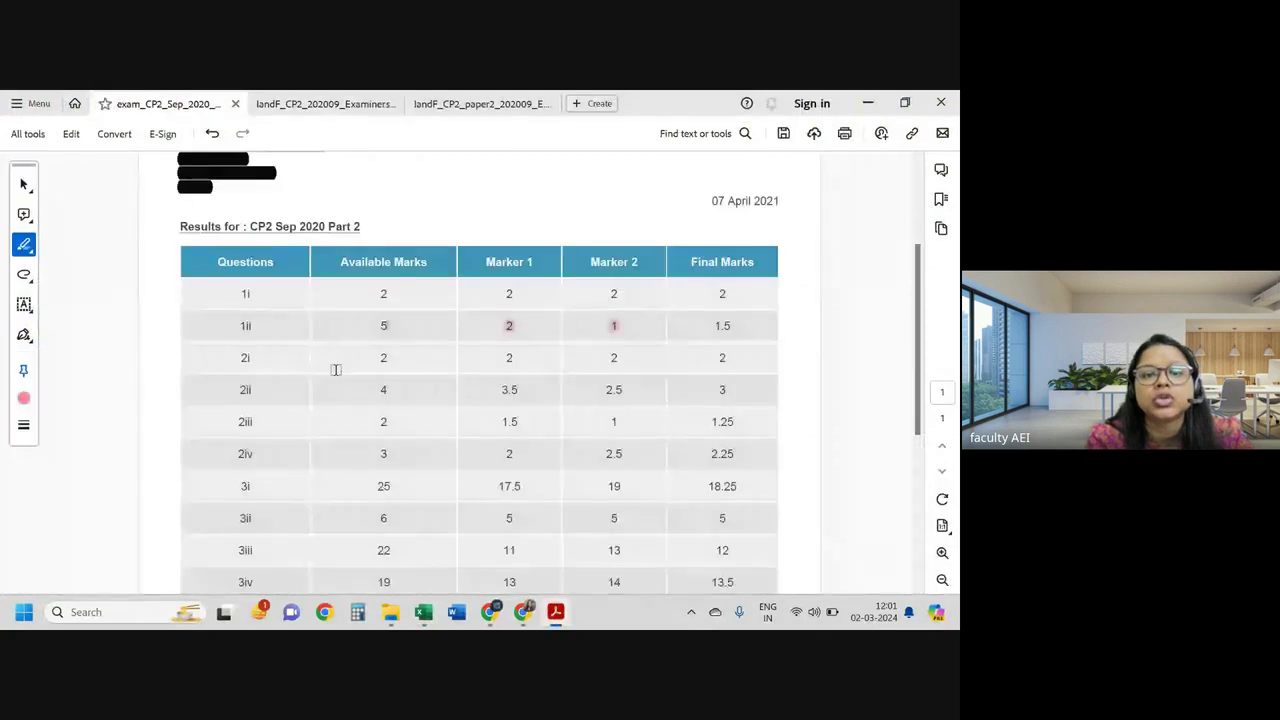
{"action": "scroll", "coordinate": [336, 369], "scroll_direction": "down", "scroll_amount": 5}
{"action": "scroll", "coordinate": [391, 194], "scroll_direction": "up", "scroll_amount": 4}
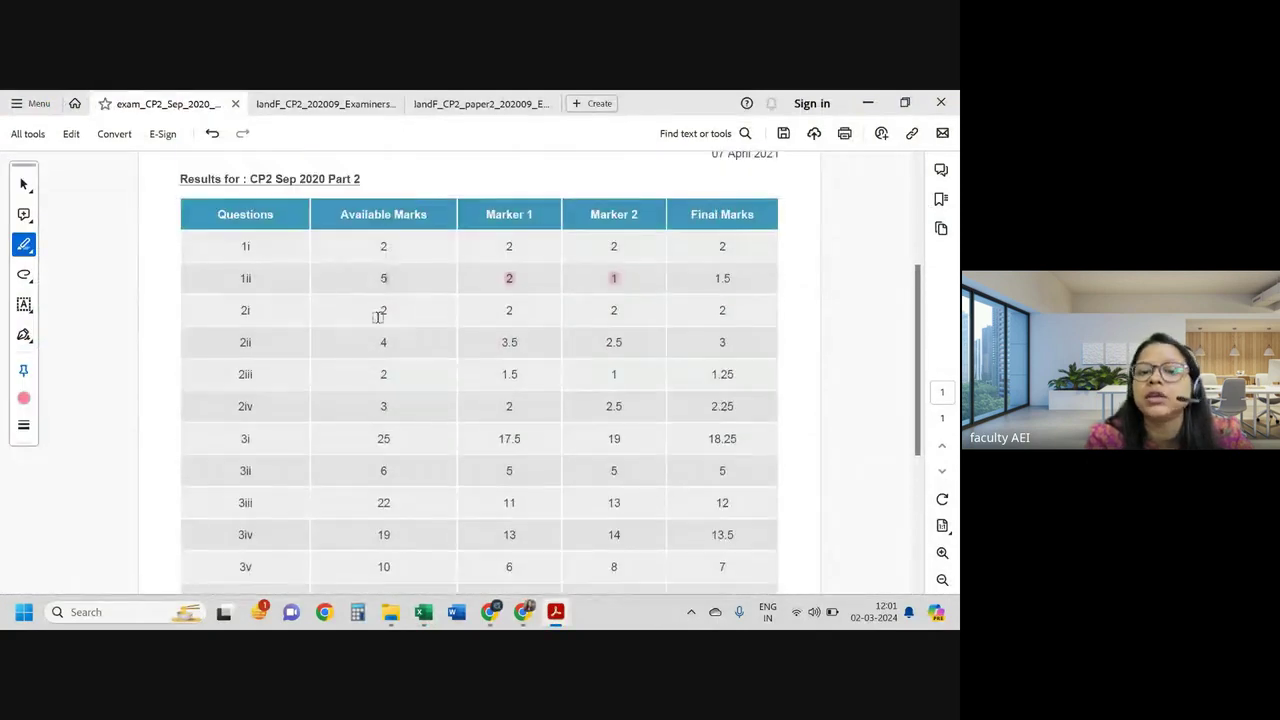
{"action": "right_click", "coordinate": [478, 329]}
{"action": "left_click", "coordinate": [646, 316]}
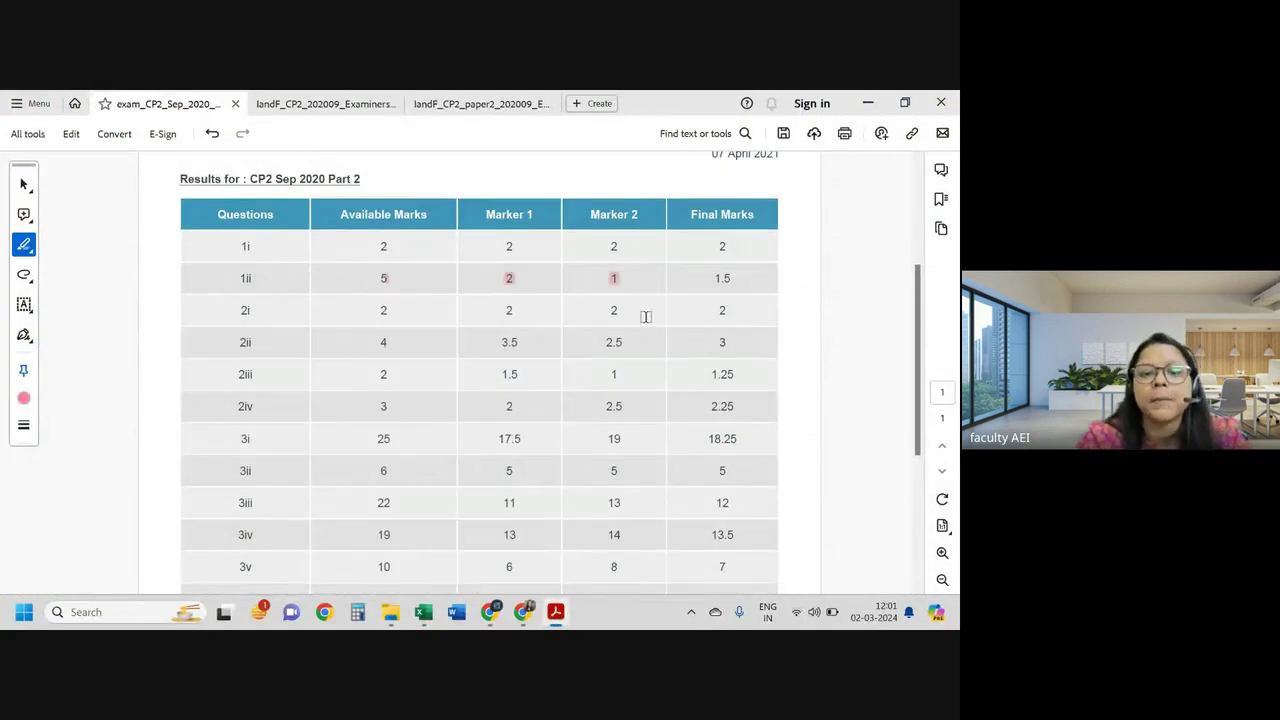
{"action": "left_click_drag", "start_coordinate": [367, 302], "coordinate": [728, 310]}
Step: In the question paper, select the part (ii) wording on monthly cashflows and accumulated profit
{"action": "left_click", "coordinate": [315, 103]}
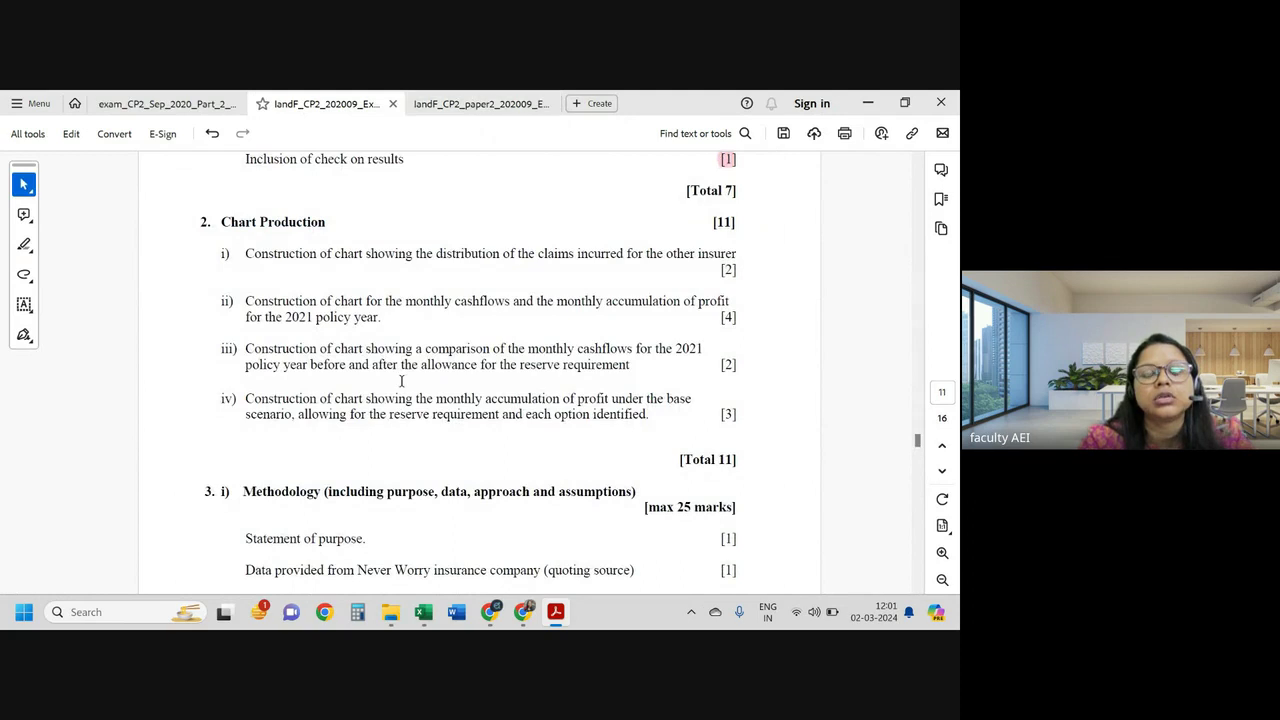
{"action": "left_click", "coordinate": [489, 103]}
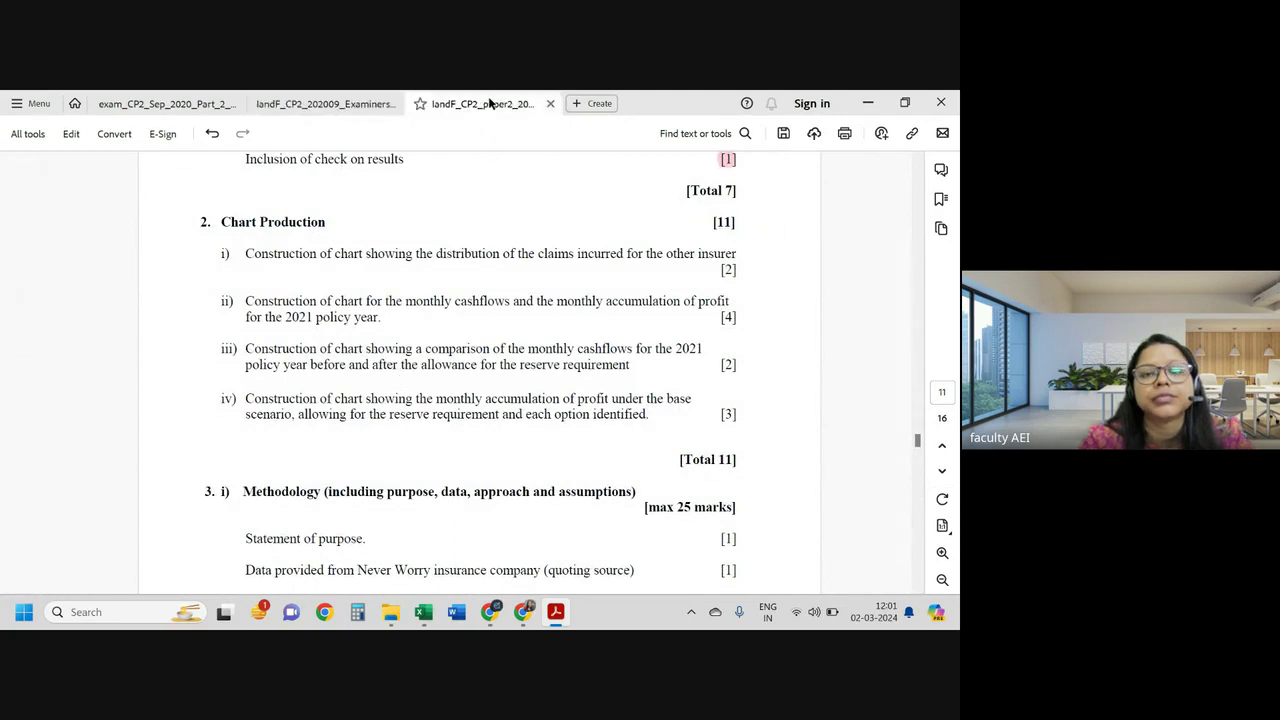
{"action": "scroll", "coordinate": [281, 263], "scroll_direction": "down", "scroll_amount": 2}
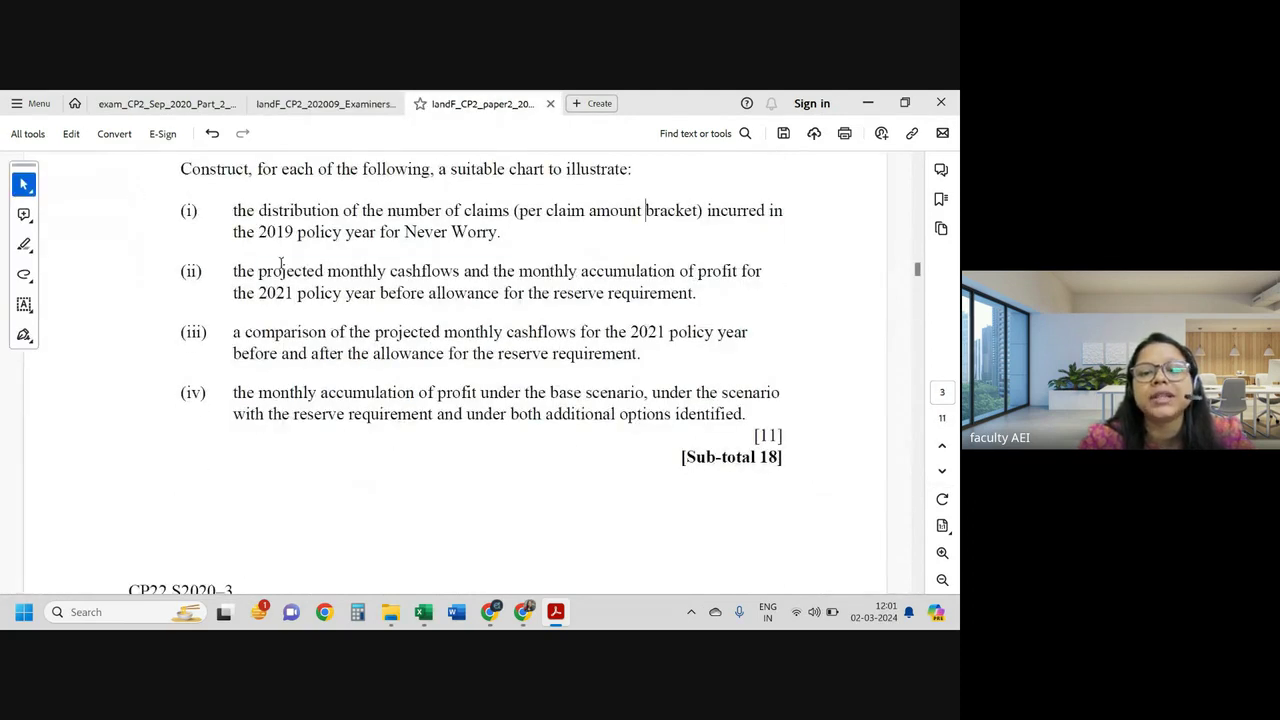
{"action": "left_click_drag", "start_coordinate": [281, 263], "coordinate": [737, 280]}
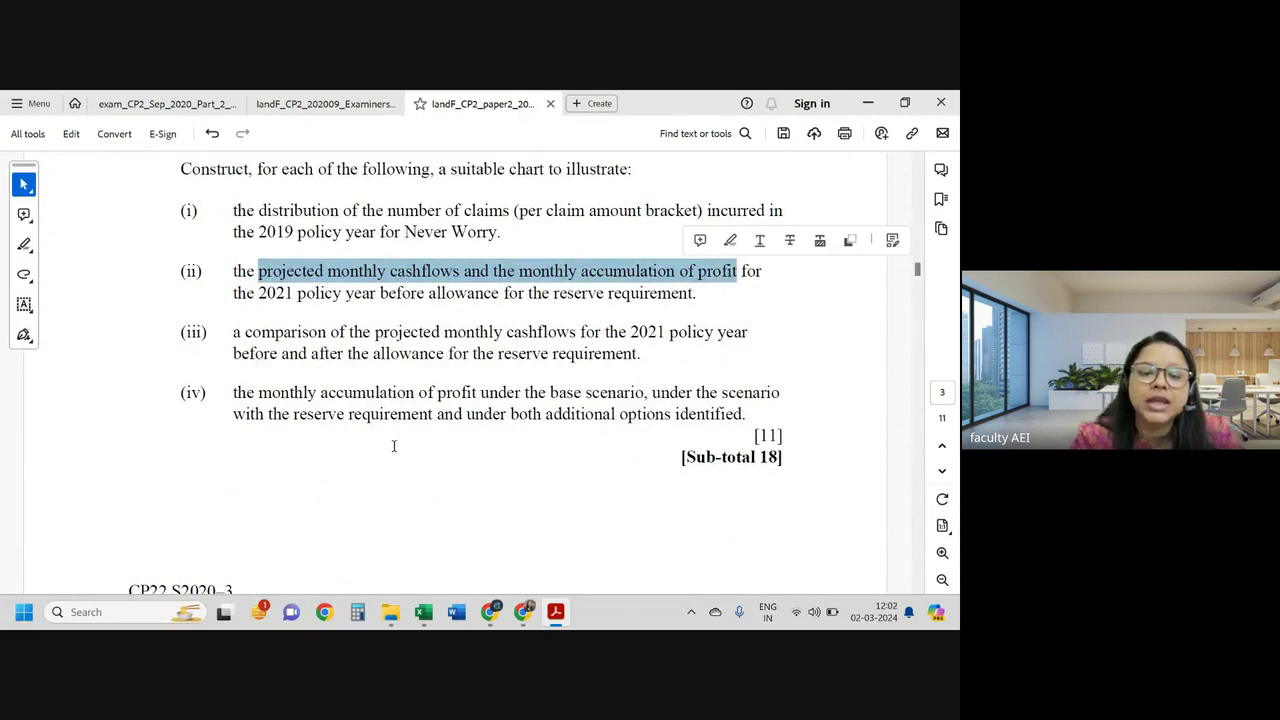
{"action": "mouse_move", "coordinate": [423, 612]}
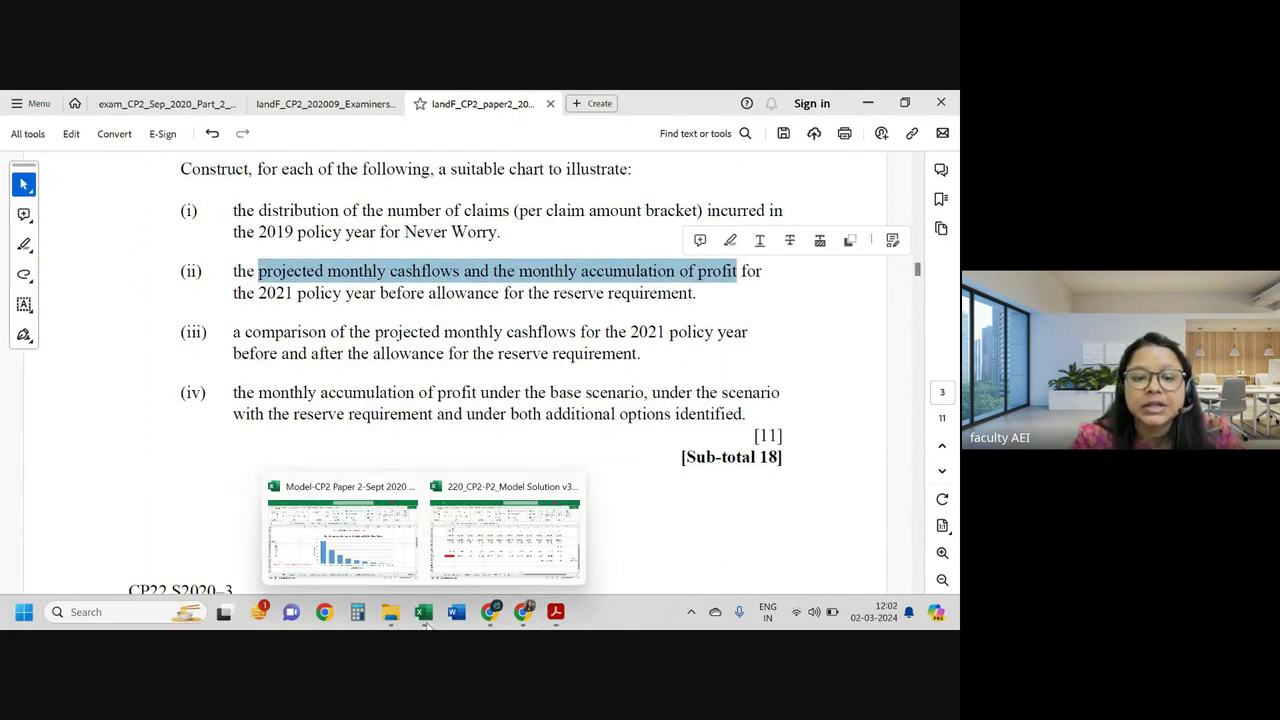
Step: Check the Cashflow chart sheet in the Model Solution workbook
{"action": "left_click", "coordinate": [450, 553]}
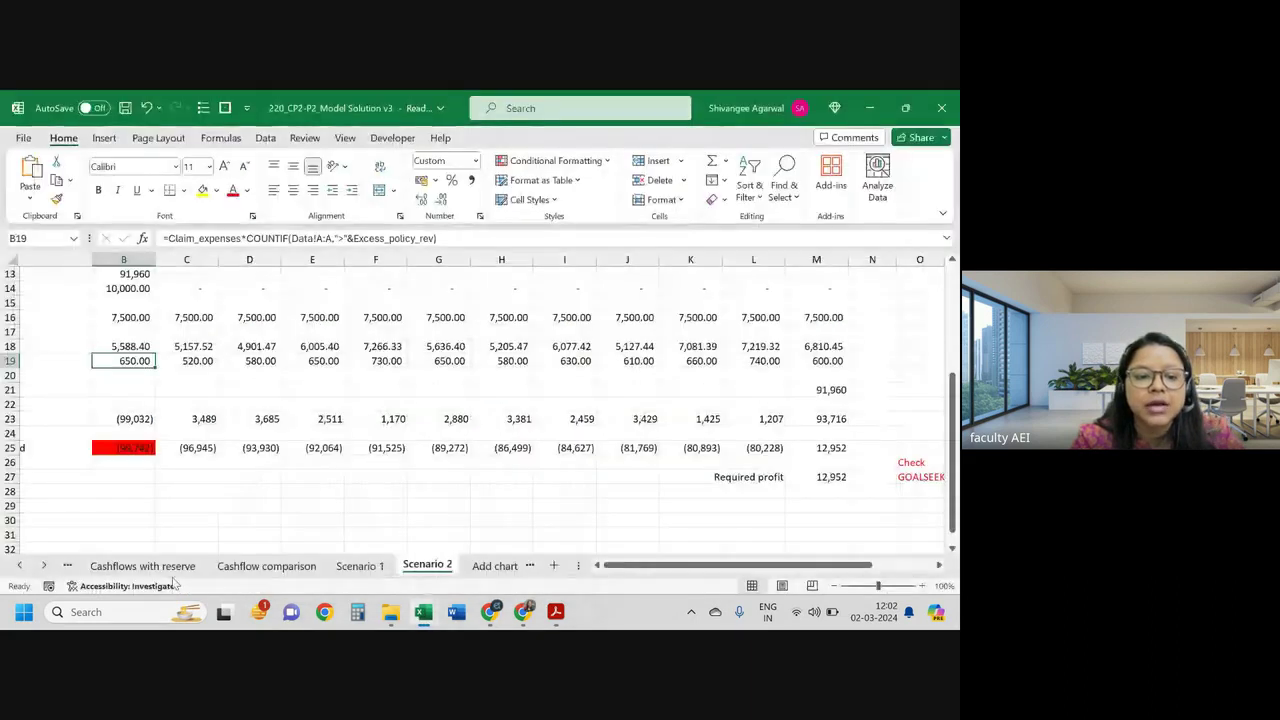
{"action": "left_click", "coordinate": [19, 565]}
{"action": "left_click", "coordinate": [19, 565]}
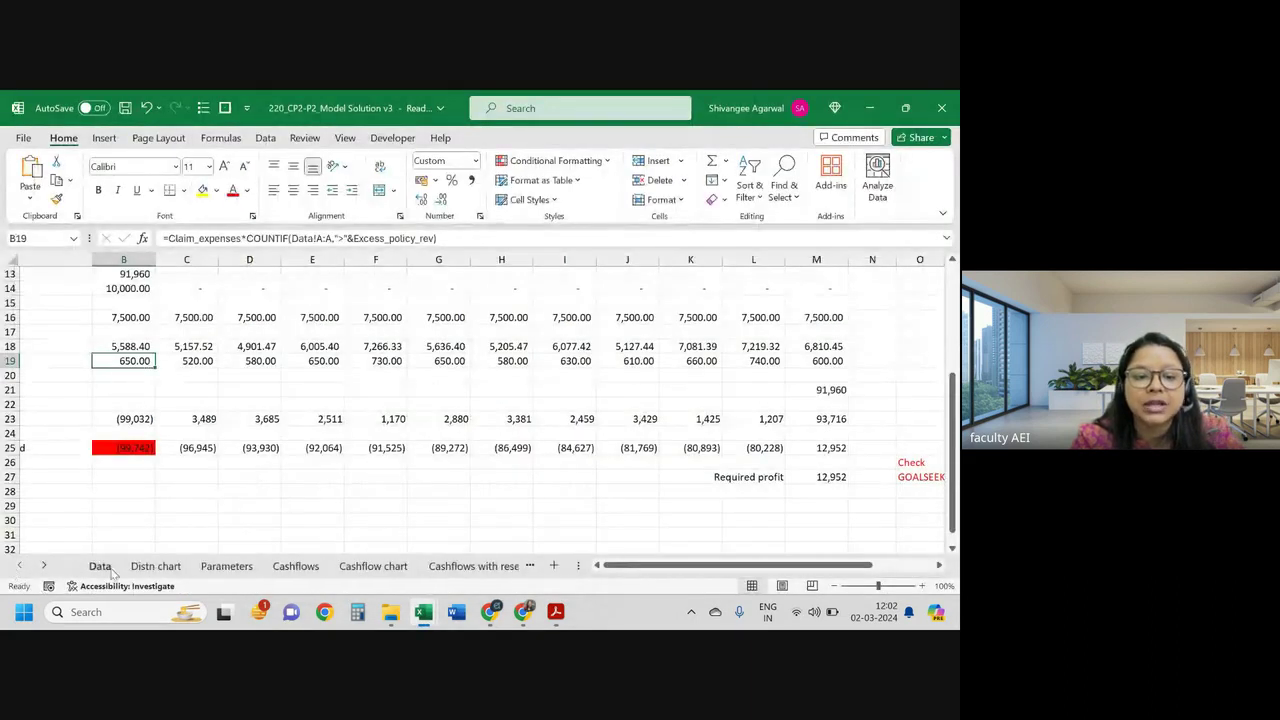
{"action": "left_click", "coordinate": [373, 566]}
{"action": "left_click", "coordinate": [406, 523]}
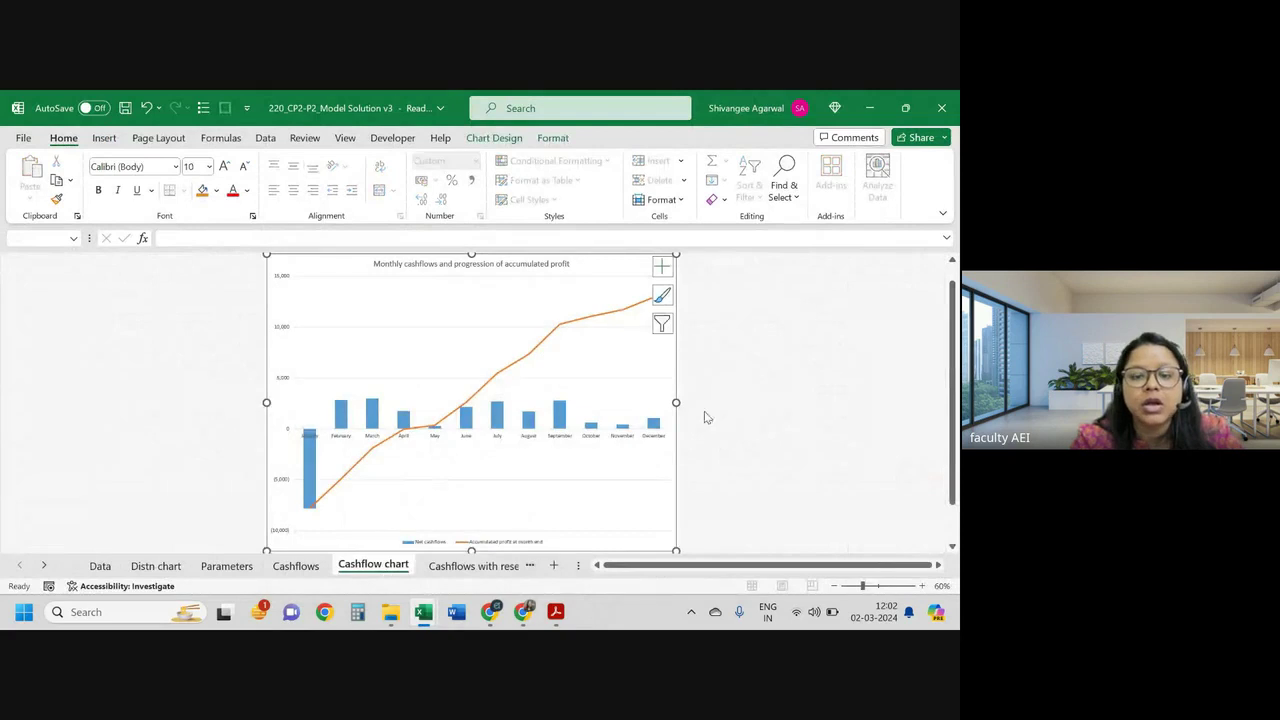
{"action": "mouse_move", "coordinate": [556, 612]}
{"action": "left_click", "coordinate": [786, 540]}
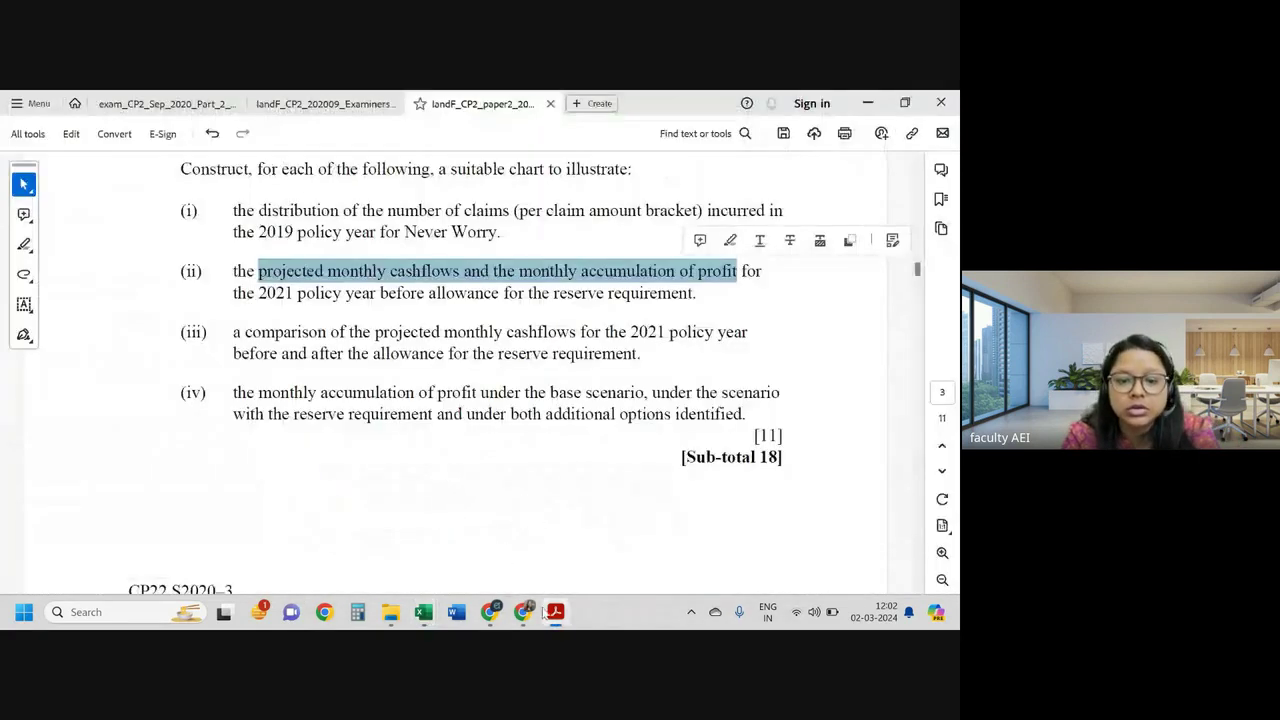
Step: Switch to the student's workbook and scroll its Charts sheet to the cashflow and accumulated profit chart
{"action": "key", "text": "alt+Tab"}
{"action": "key", "text": "alt+Tab"}
{"action": "key", "text": "alt+Tab"}
{"action": "key", "text": "alt+Tab"}
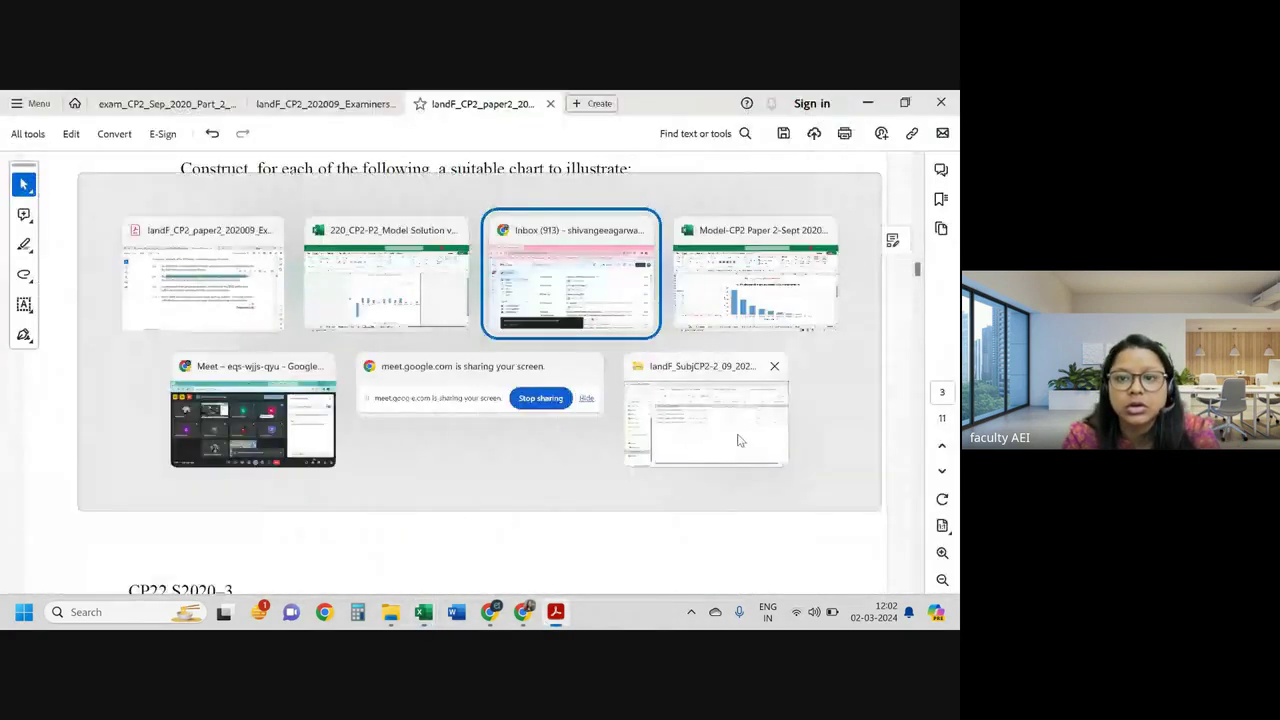
{"action": "key", "text": "alt+Tab"}
{"action": "left_click", "coordinate": [375, 565]}
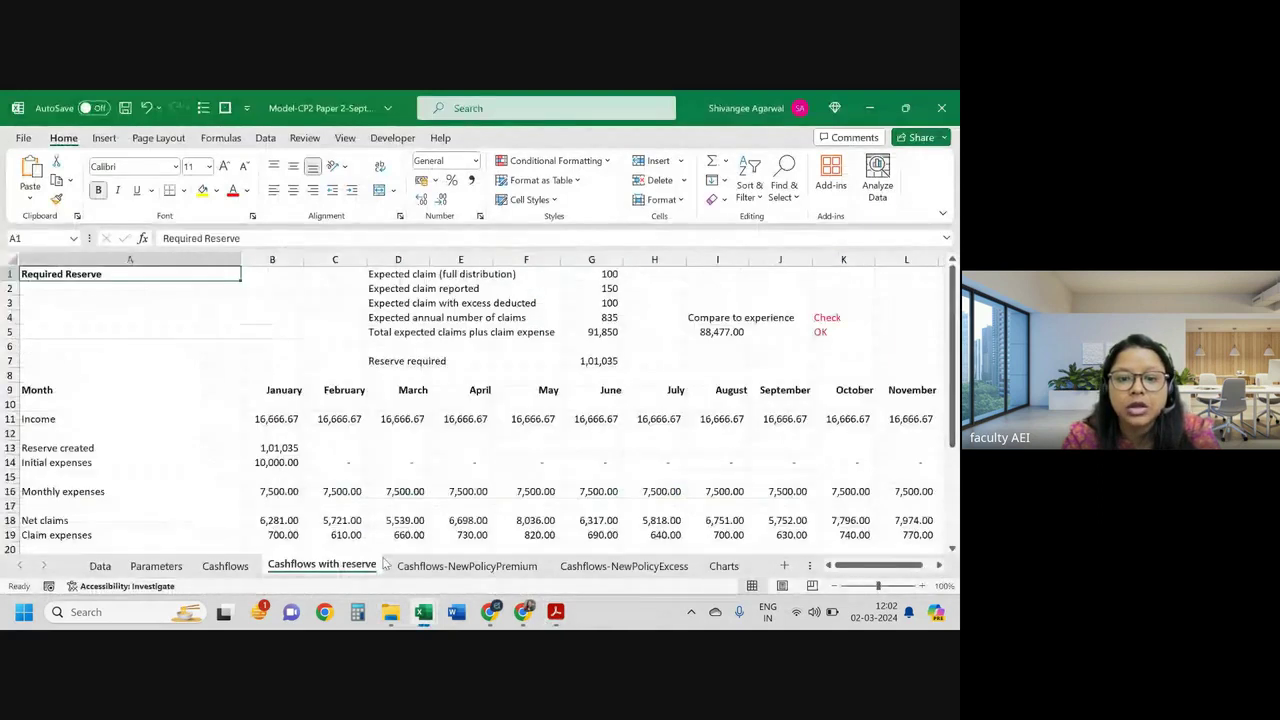
{"action": "left_click", "coordinate": [386, 566]}
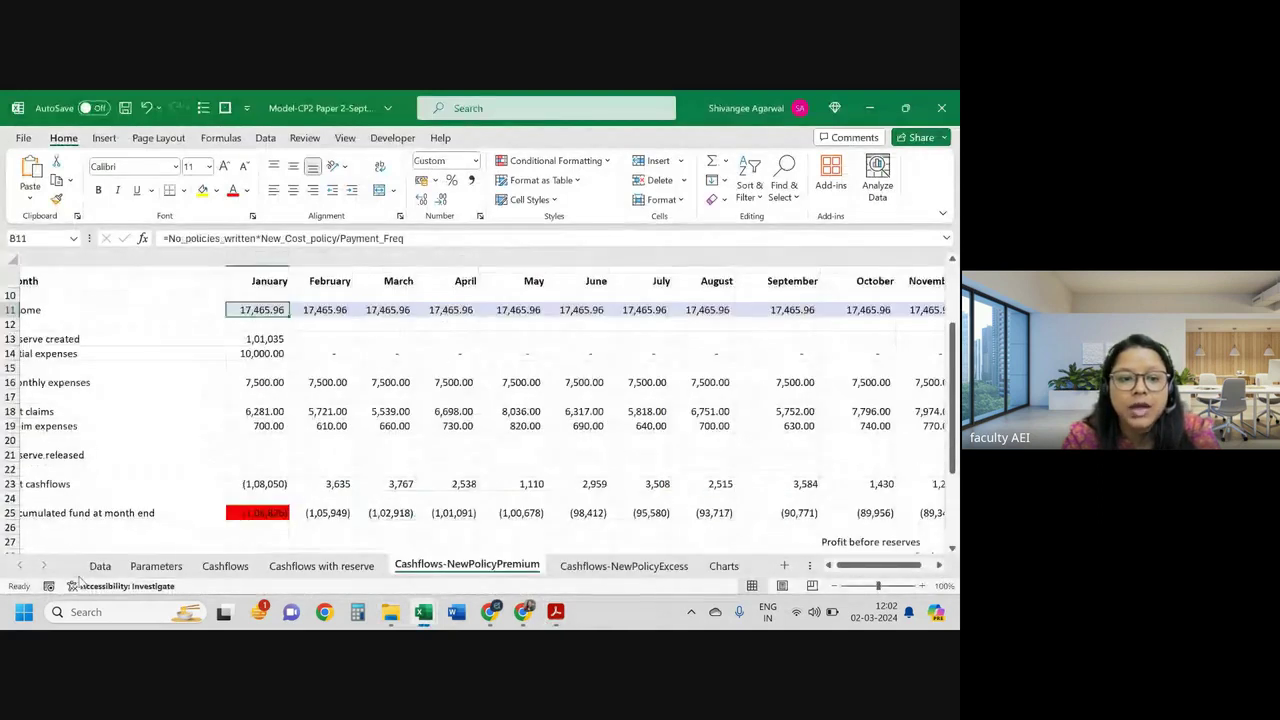
{"action": "left_click", "coordinate": [712, 566]}
{"action": "scroll", "coordinate": [310, 441], "scroll_direction": "down", "scroll_amount": 3}
{"action": "scroll", "coordinate": [310, 441], "scroll_direction": "down", "scroll_amount": 1}
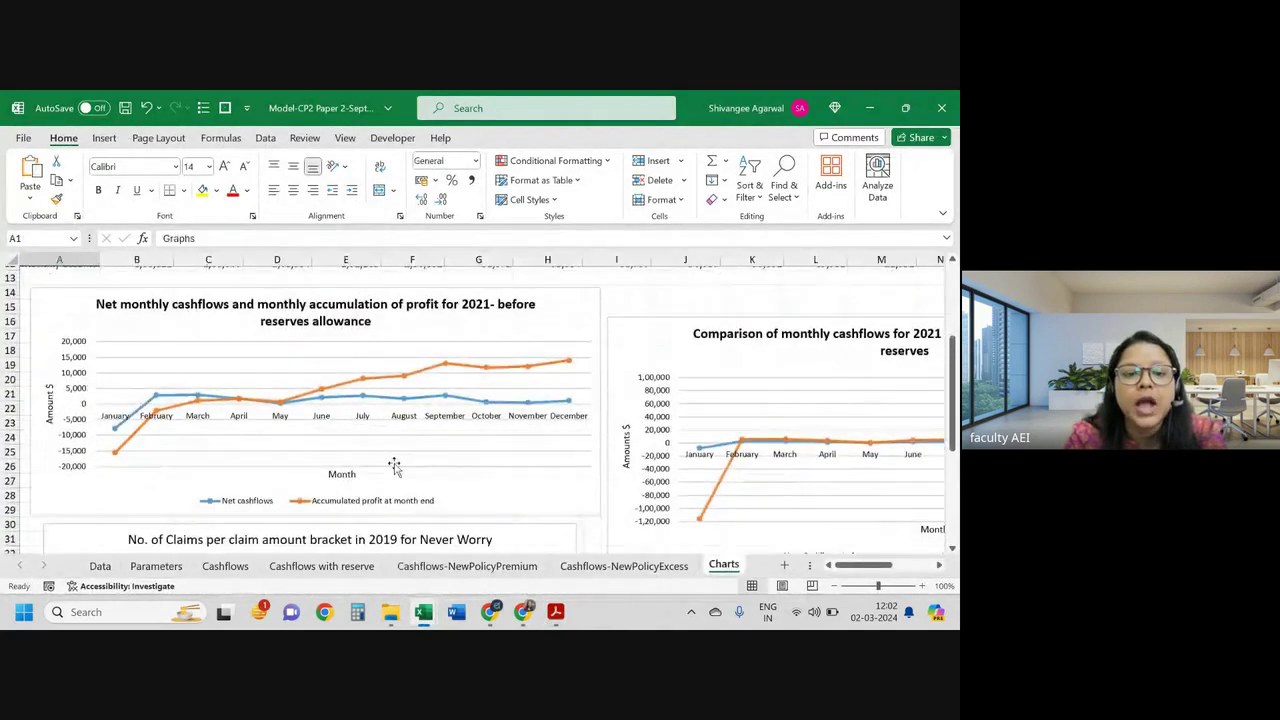
{"action": "scroll", "coordinate": [310, 441], "scroll_direction": "down", "scroll_amount": 1}
{"action": "scroll", "coordinate": [300, 470], "scroll_direction": "up", "scroll_amount": 1}
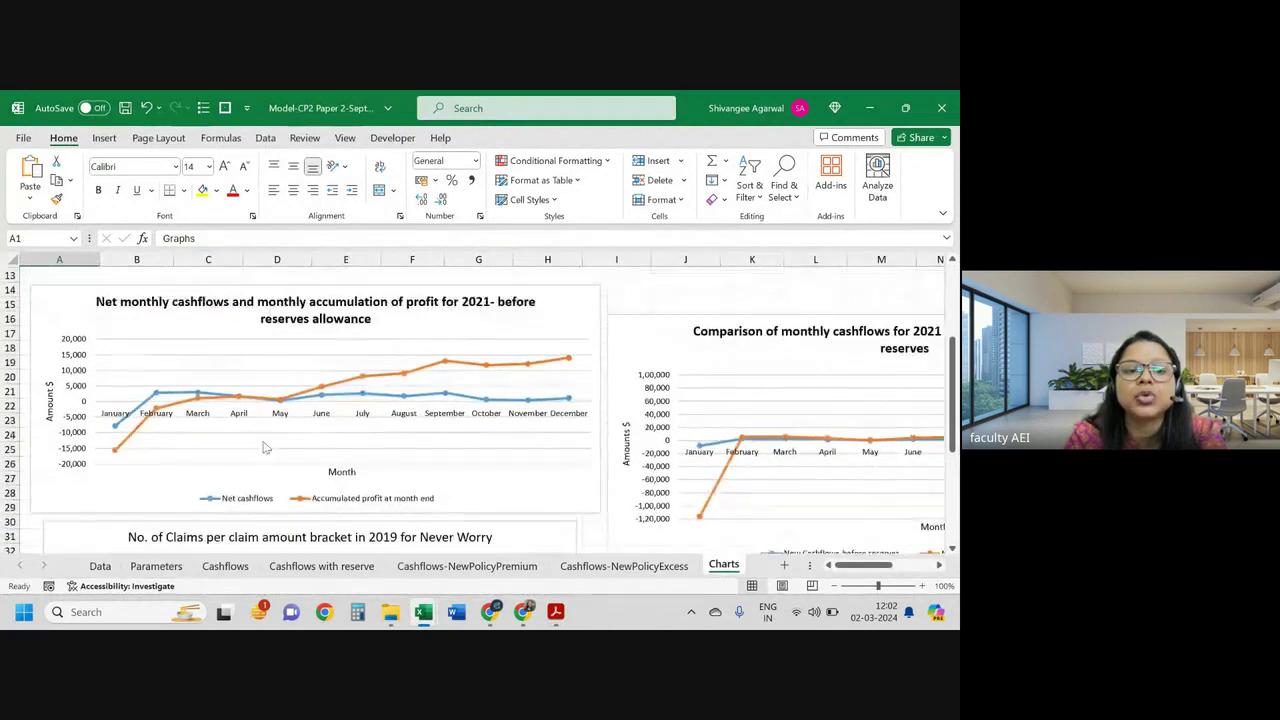
{"action": "scroll", "coordinate": [373, 478], "scroll_direction": "up", "scroll_amount": 1}
{"action": "scroll", "coordinate": [519, 439], "scroll_direction": "down", "scroll_amount": 2}
{"action": "scroll", "coordinate": [526, 434], "scroll_direction": "up", "scroll_amount": 1}
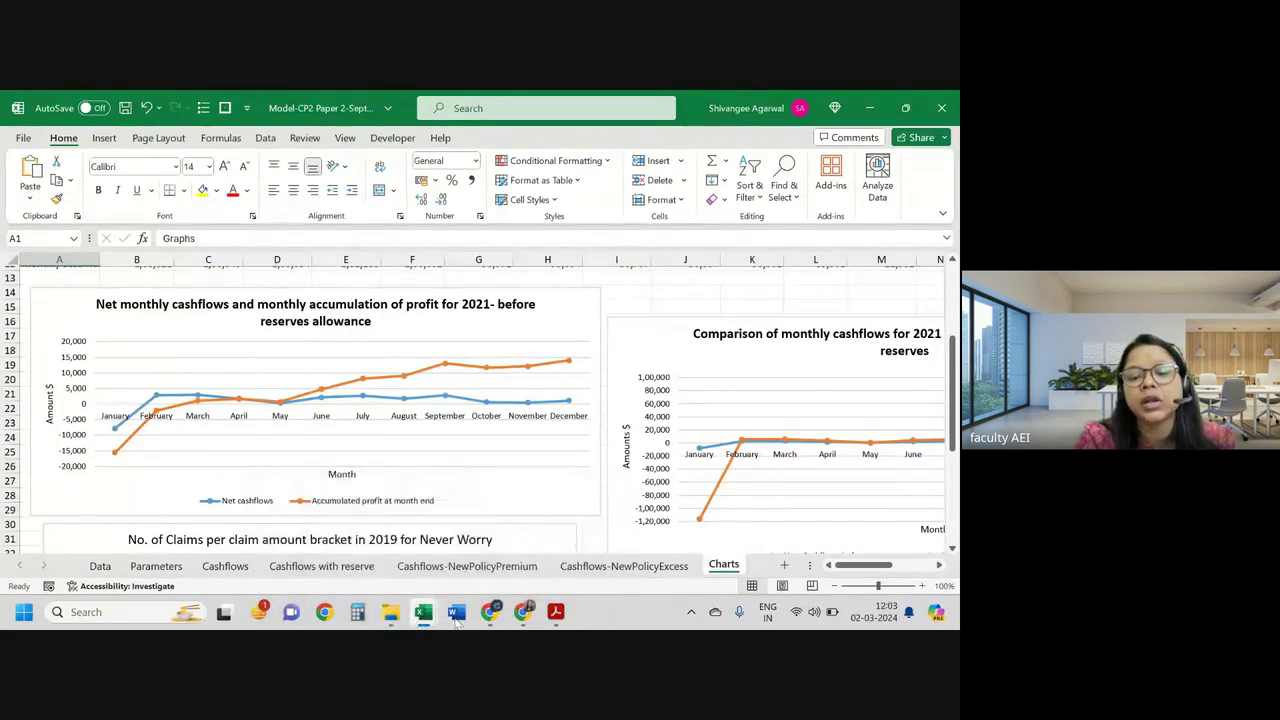
Step: Select question 2ii's marks (3.5, 2.5, 3) and the marking scheme's item ii chart criterion
{"action": "left_click", "coordinate": [555, 612]}
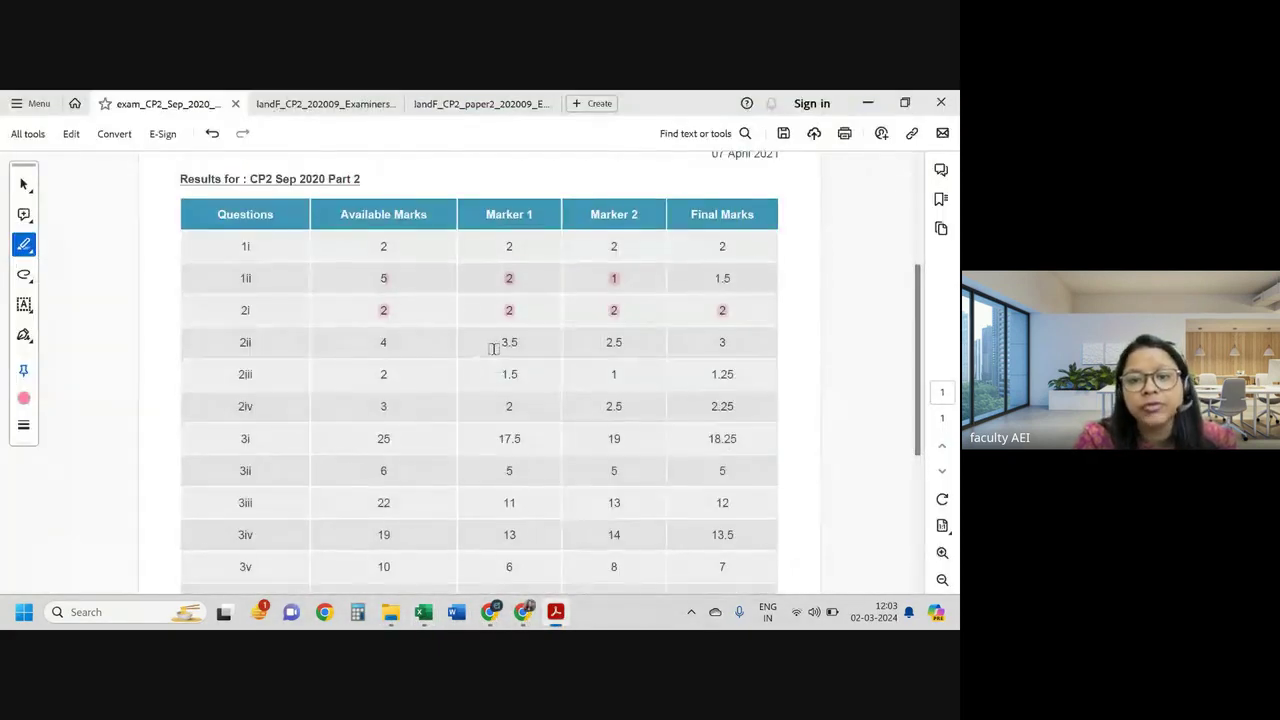
{"action": "left_click_drag", "start_coordinate": [505, 343], "coordinate": [648, 354]}
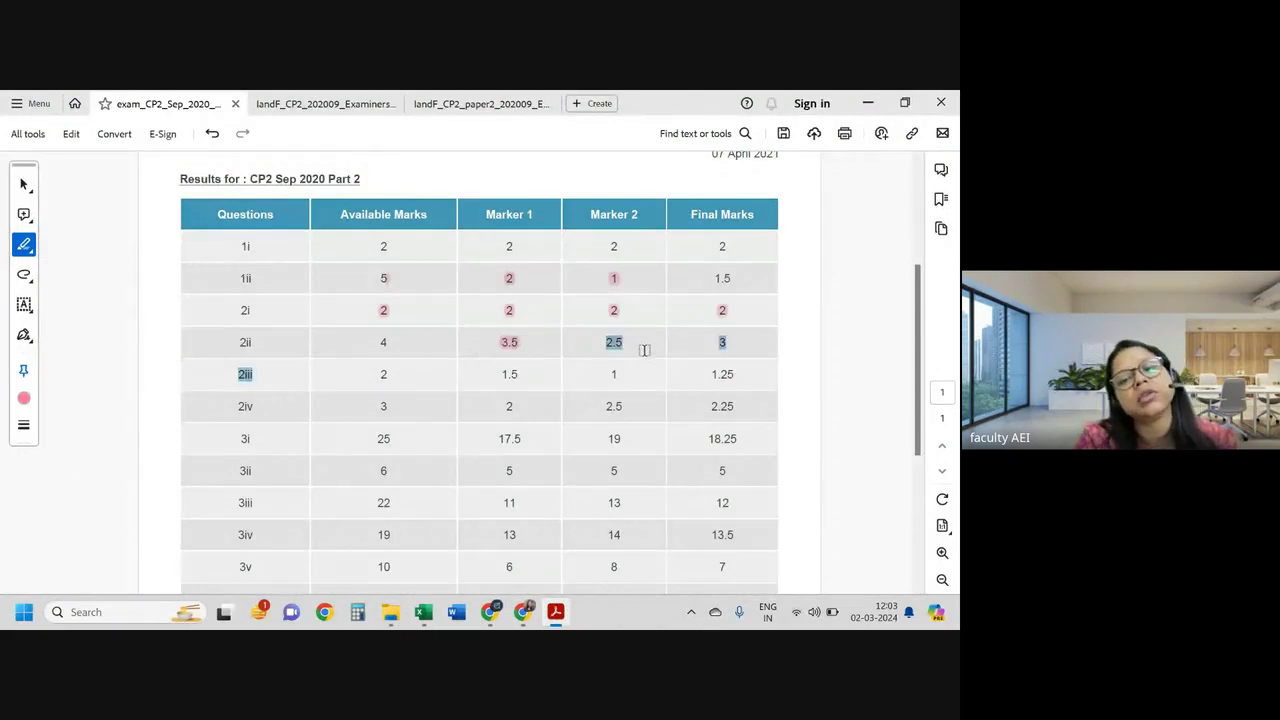
{"action": "left_click", "coordinate": [320, 103]}
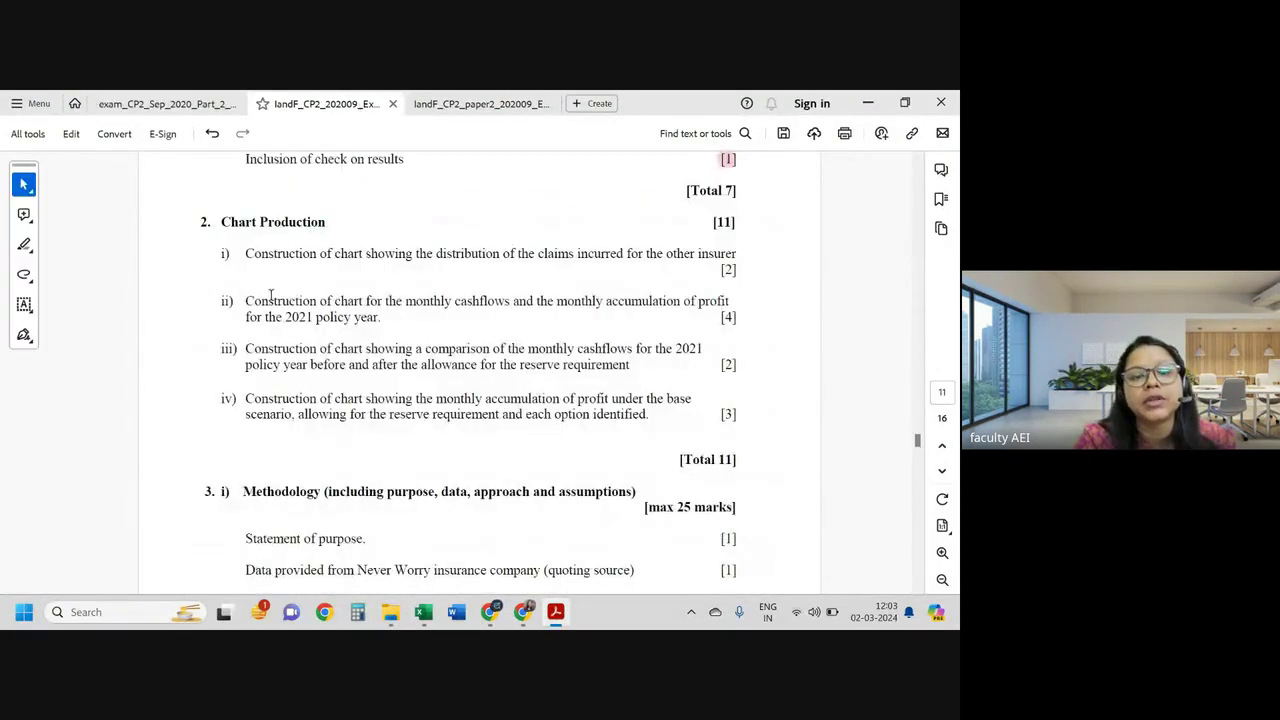
{"action": "left_click_drag", "start_coordinate": [245, 301], "coordinate": [603, 302]}
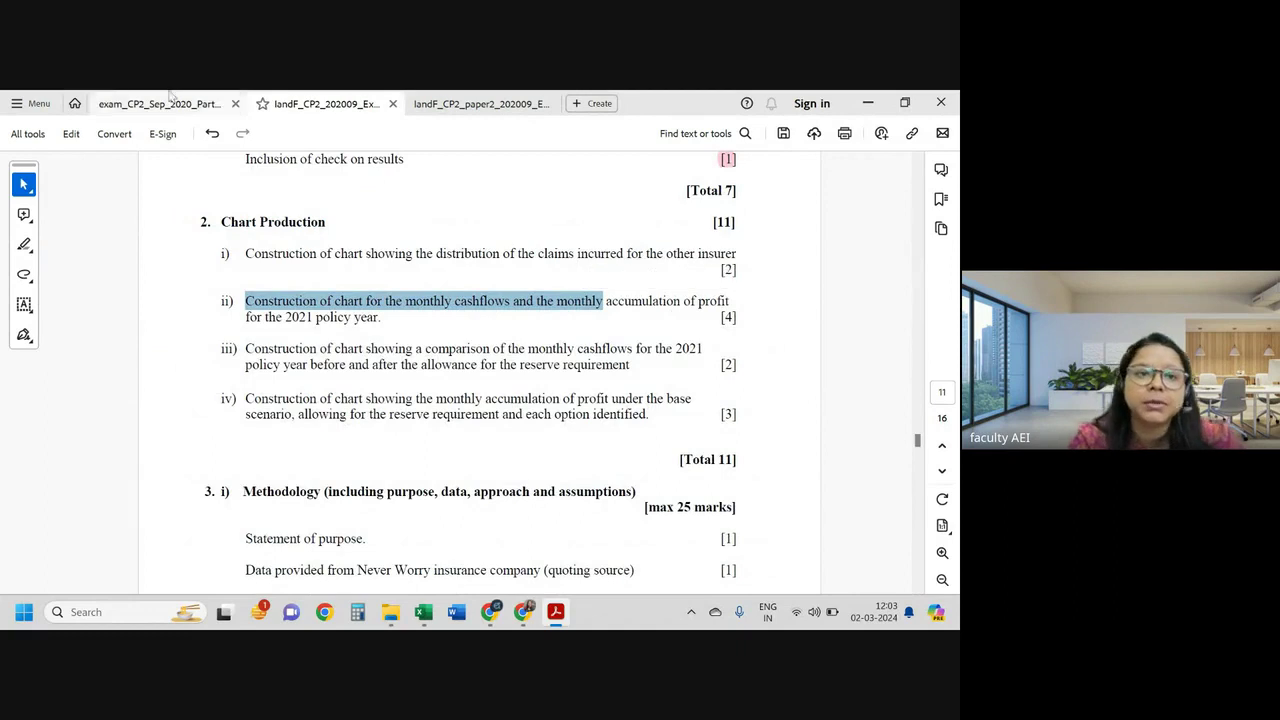
{"action": "left_click", "coordinate": [868, 104]}
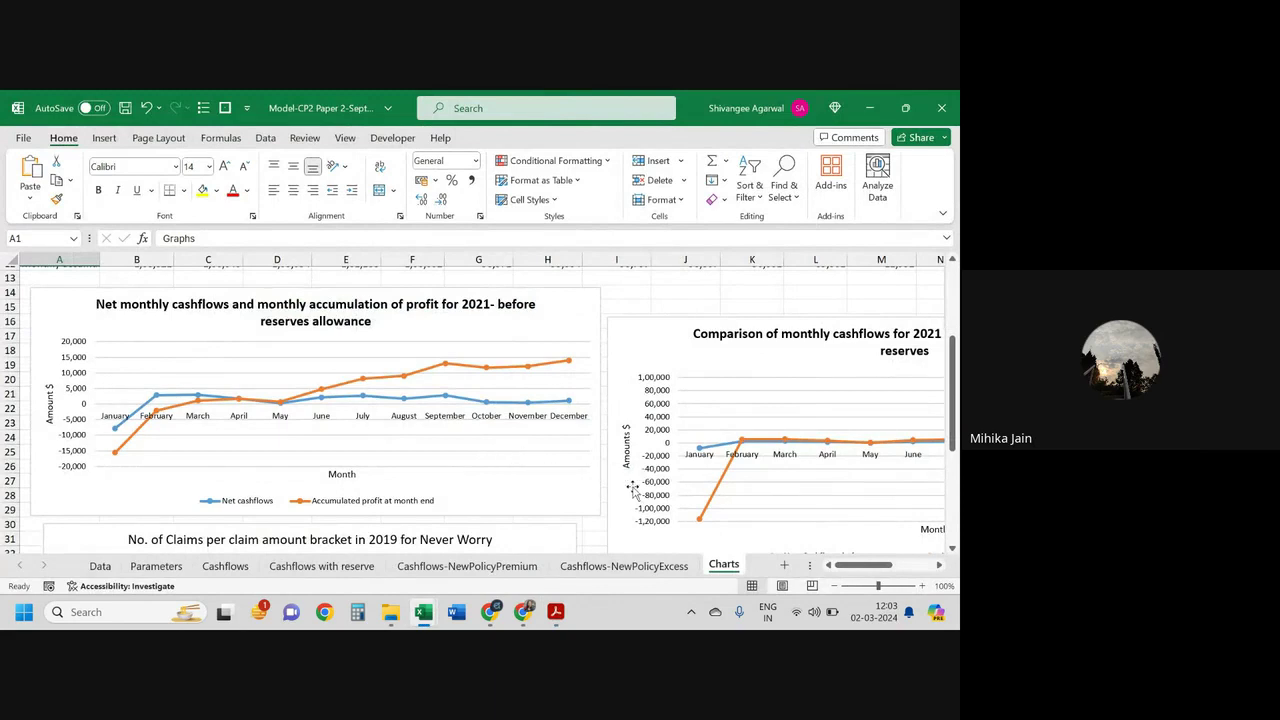
Step: Change the net monthly cashflows chart to a Combo, keeping Net cashflows as clustered columns
{"action": "left_click", "coordinate": [550, 322]}
{"action": "right_click", "coordinate": [550, 319]}
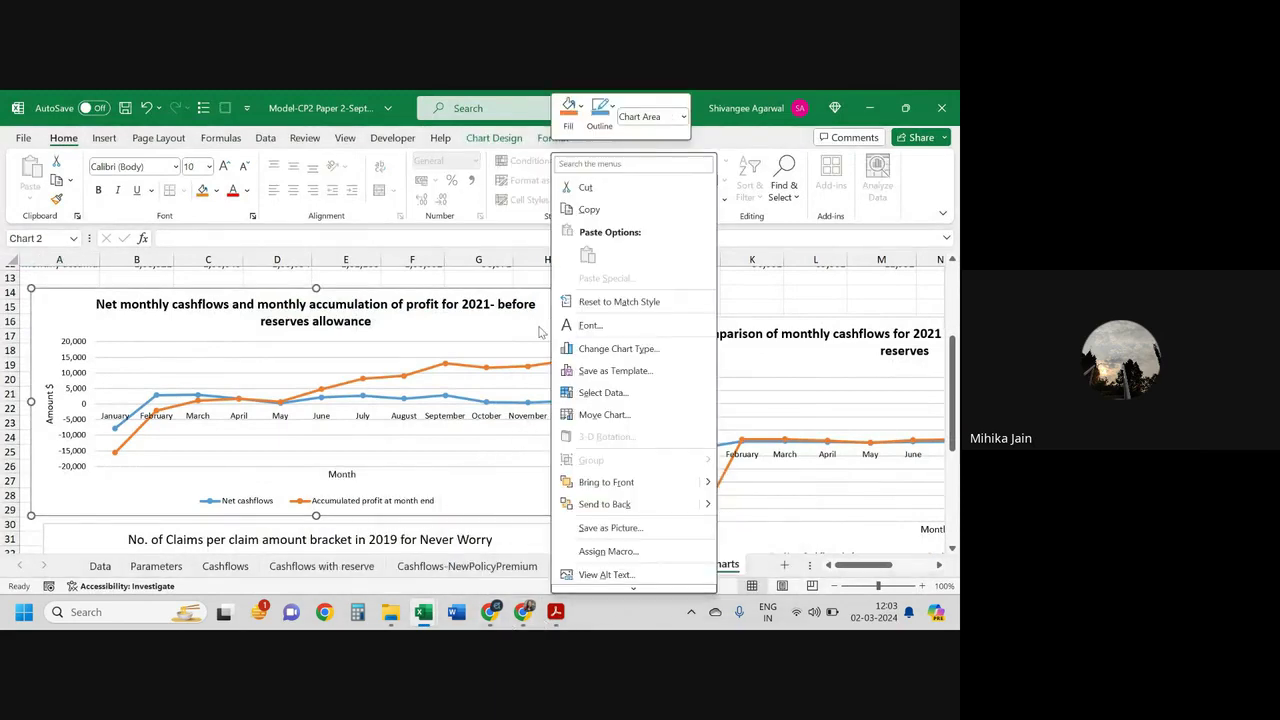
{"action": "left_click", "coordinate": [540, 332]}
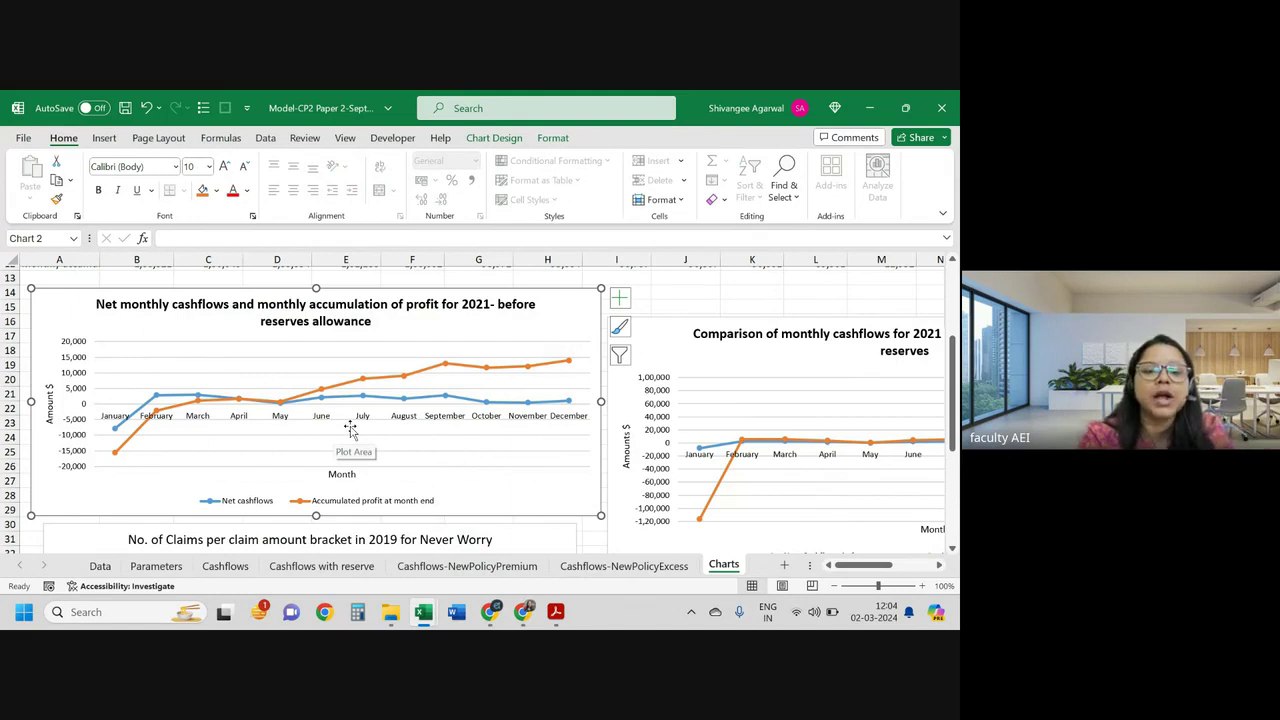
{"action": "right_click", "coordinate": [577, 318]}
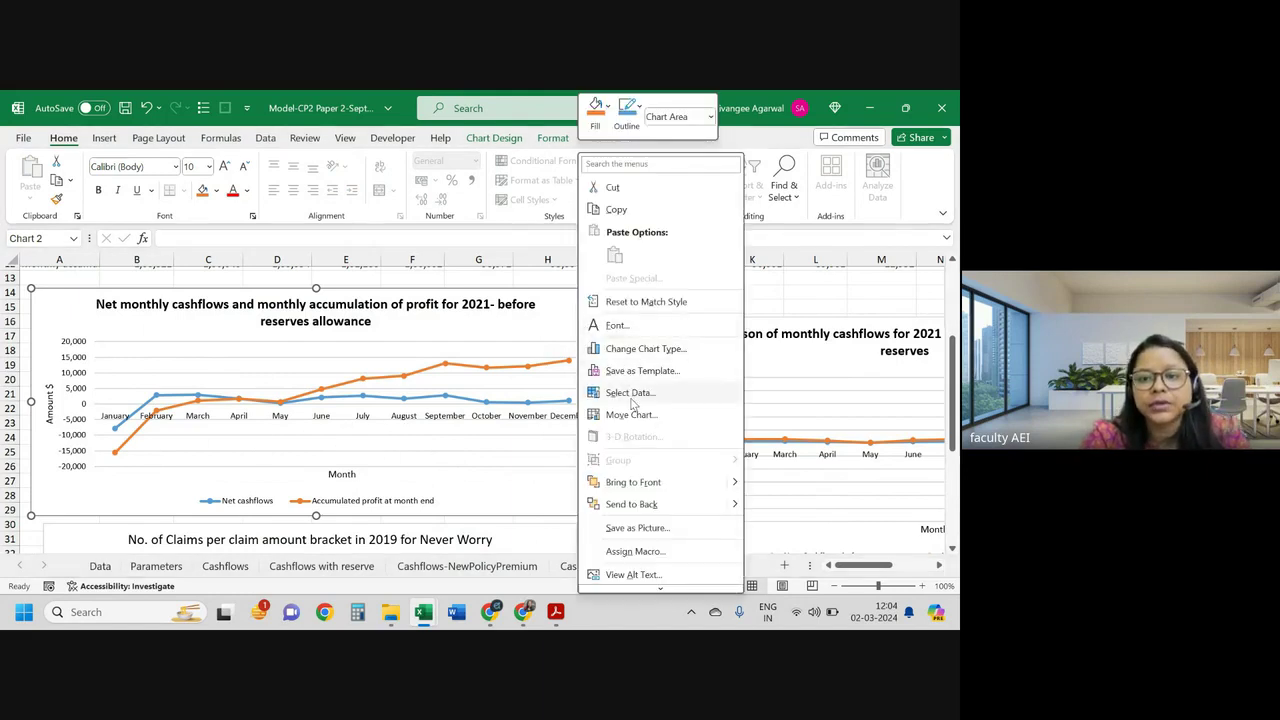
{"action": "left_click", "coordinate": [640, 348]}
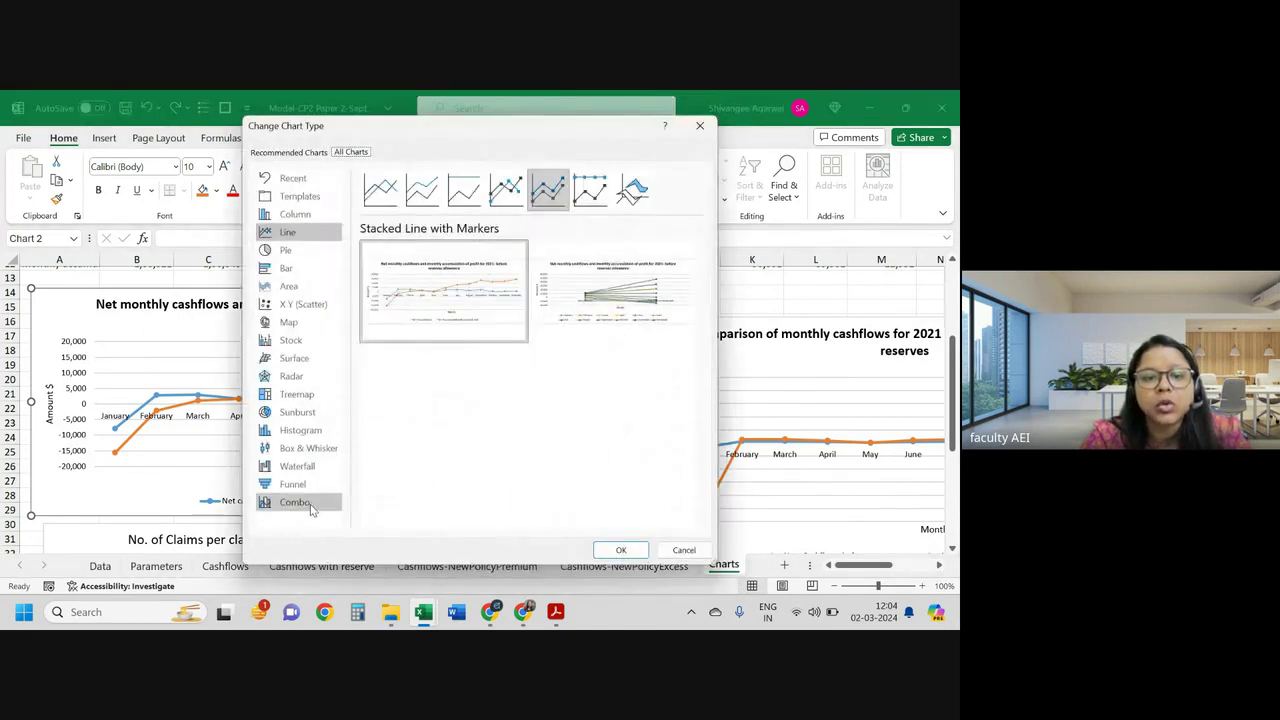
{"action": "left_click", "coordinate": [309, 504]}
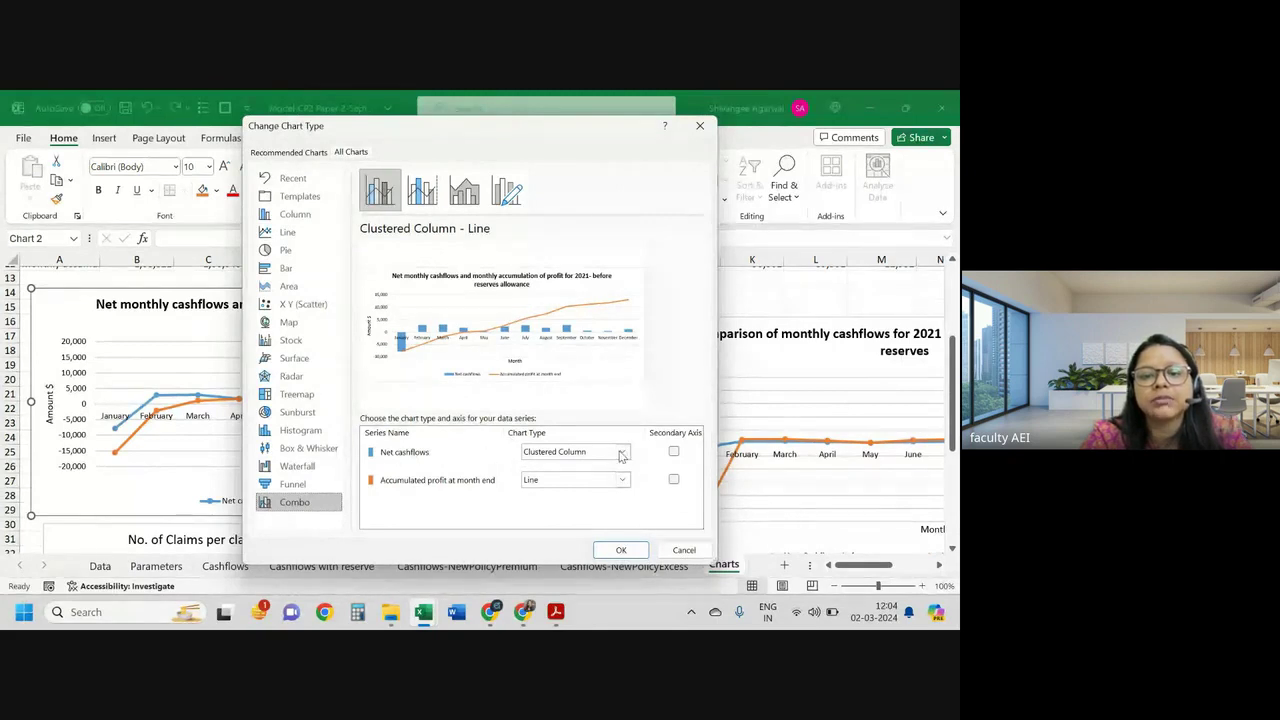
{"action": "left_click", "coordinate": [622, 453]}
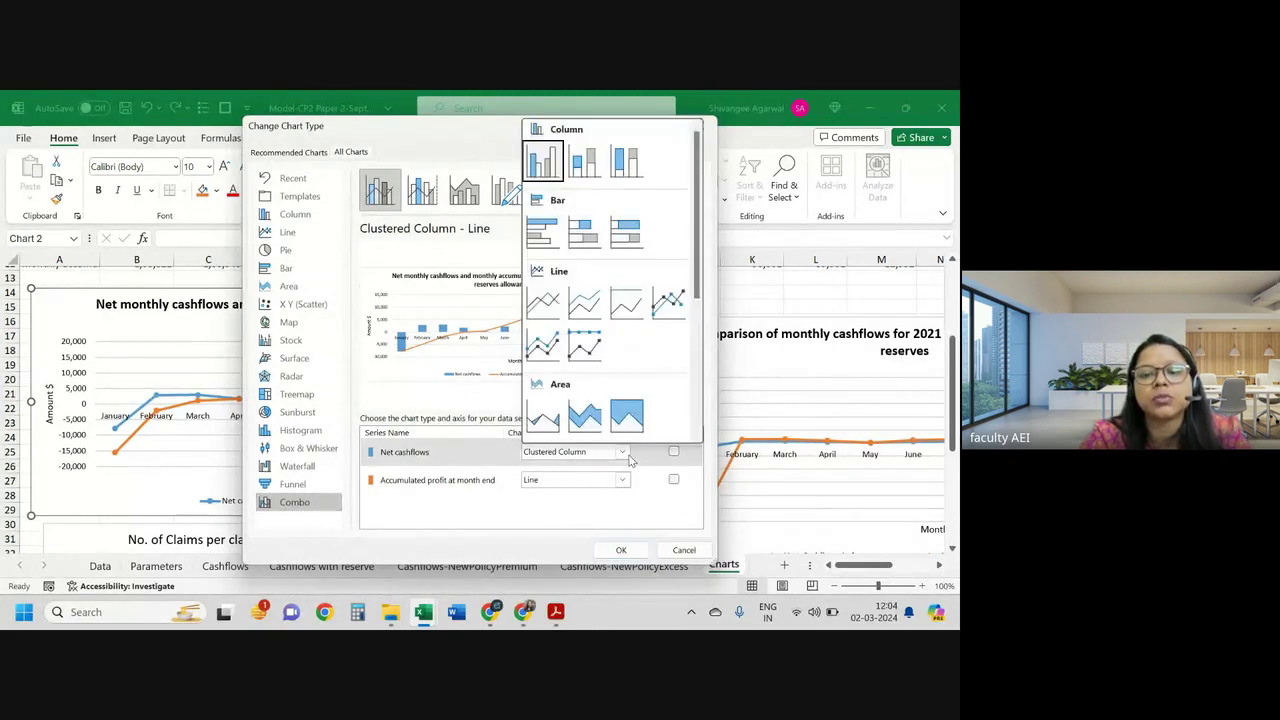
{"action": "left_click", "coordinate": [543, 172]}
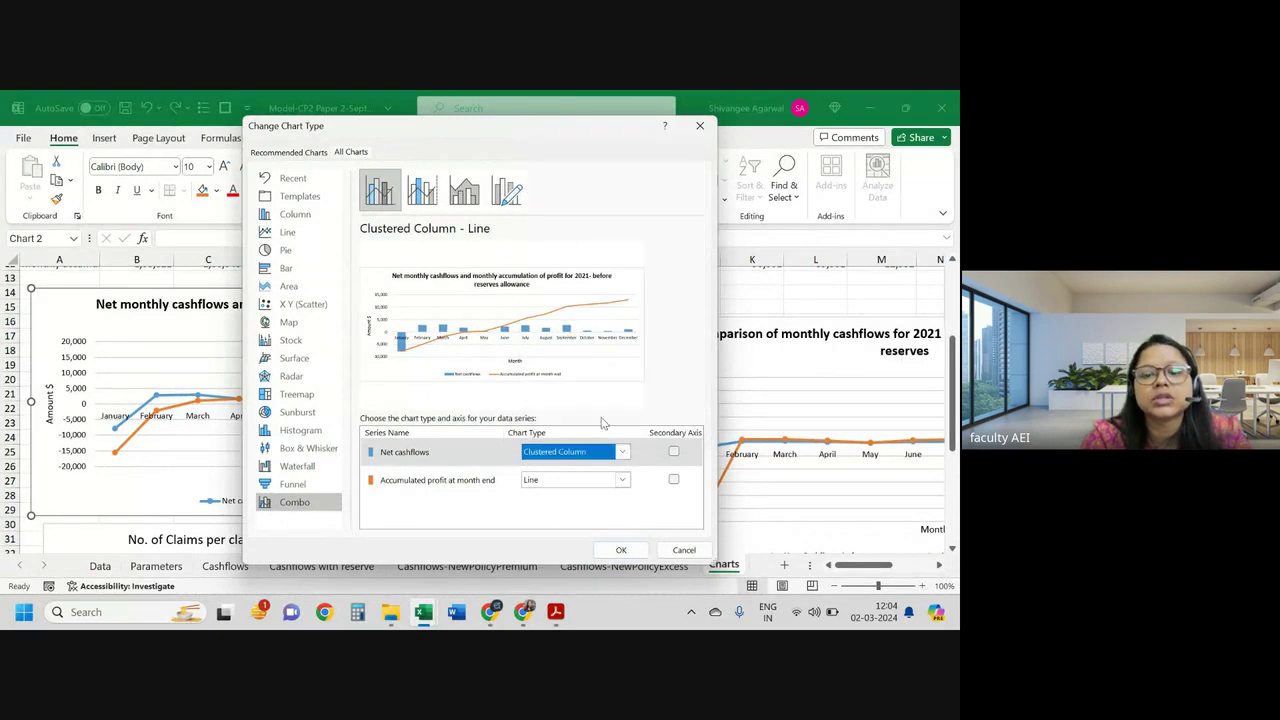
{"action": "left_click", "coordinate": [623, 453]}
{"action": "left_click", "coordinate": [623, 453]}
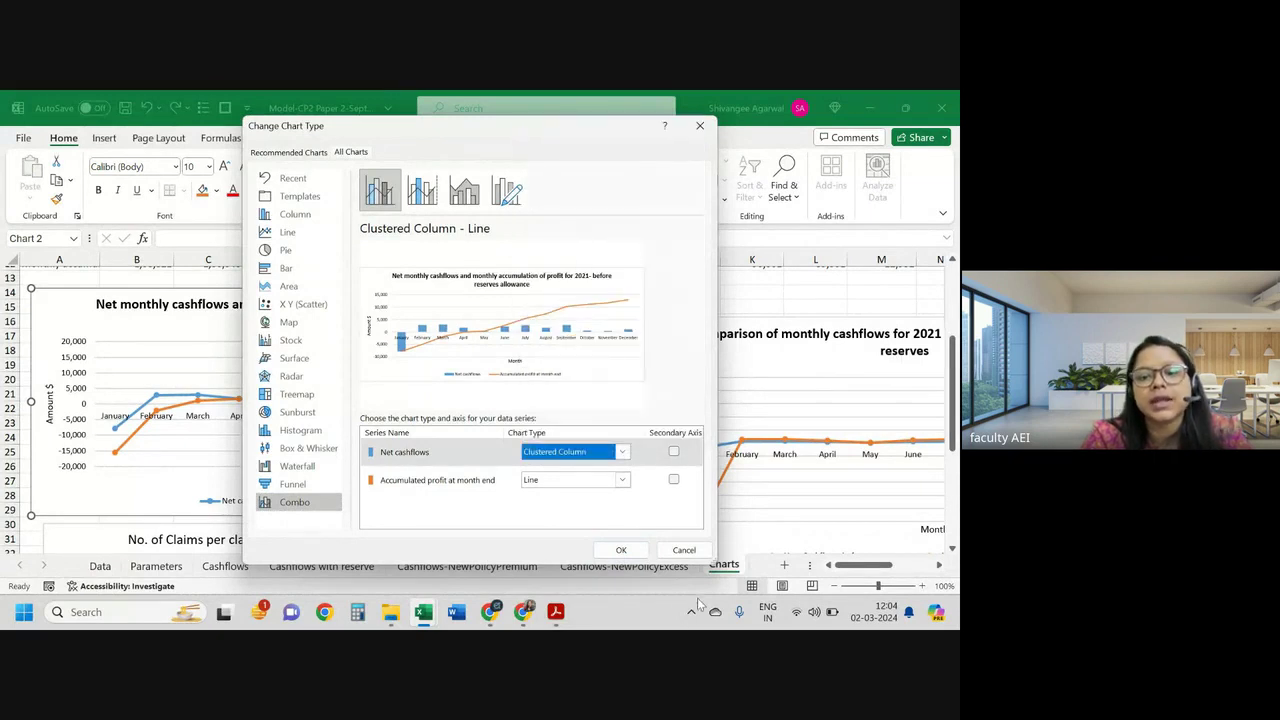
{"action": "left_click", "coordinate": [630, 553]}
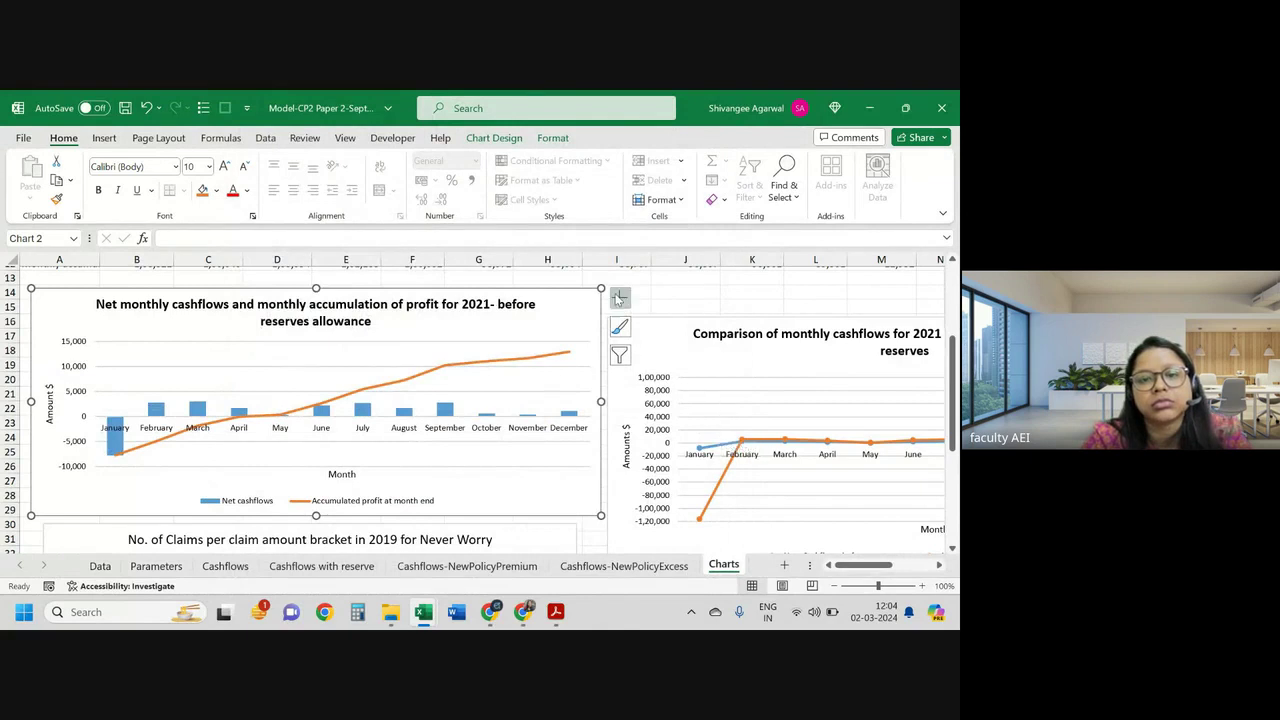
Step: Set the Accumulated profit series to Line with Markers and apply it
{"action": "right_click", "coordinate": [563, 318]}
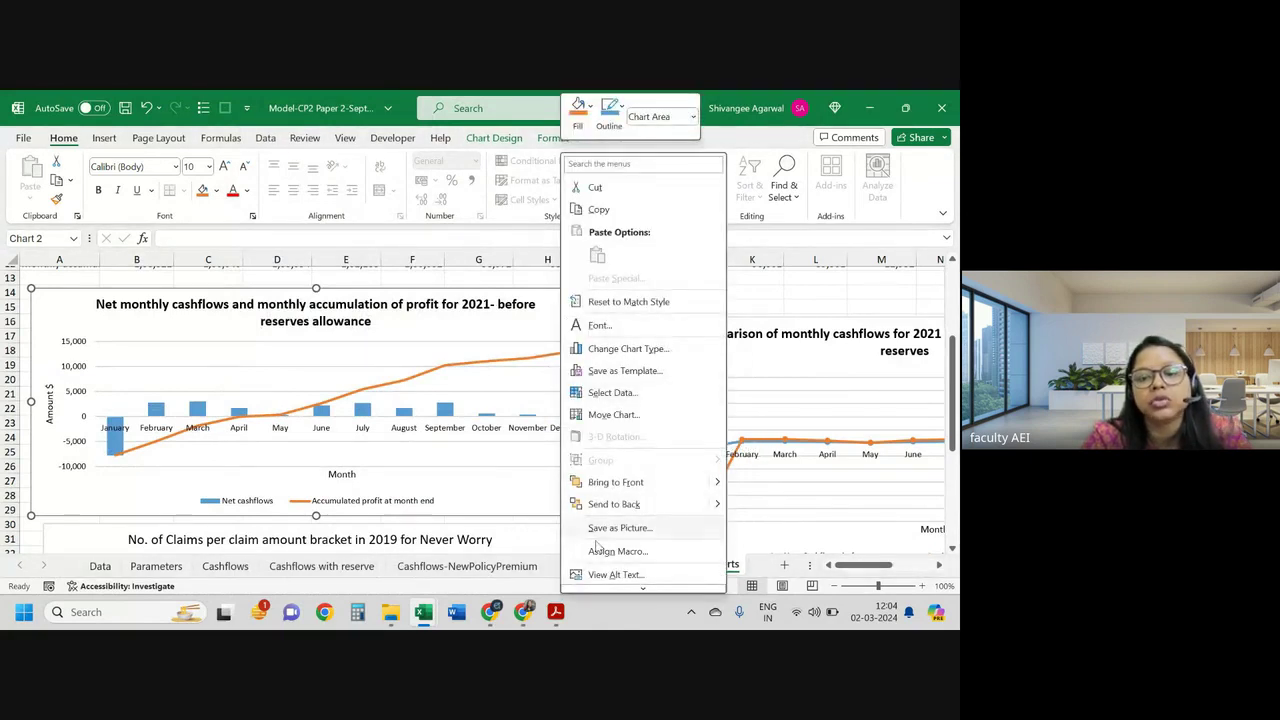
{"action": "left_click", "coordinate": [628, 348]}
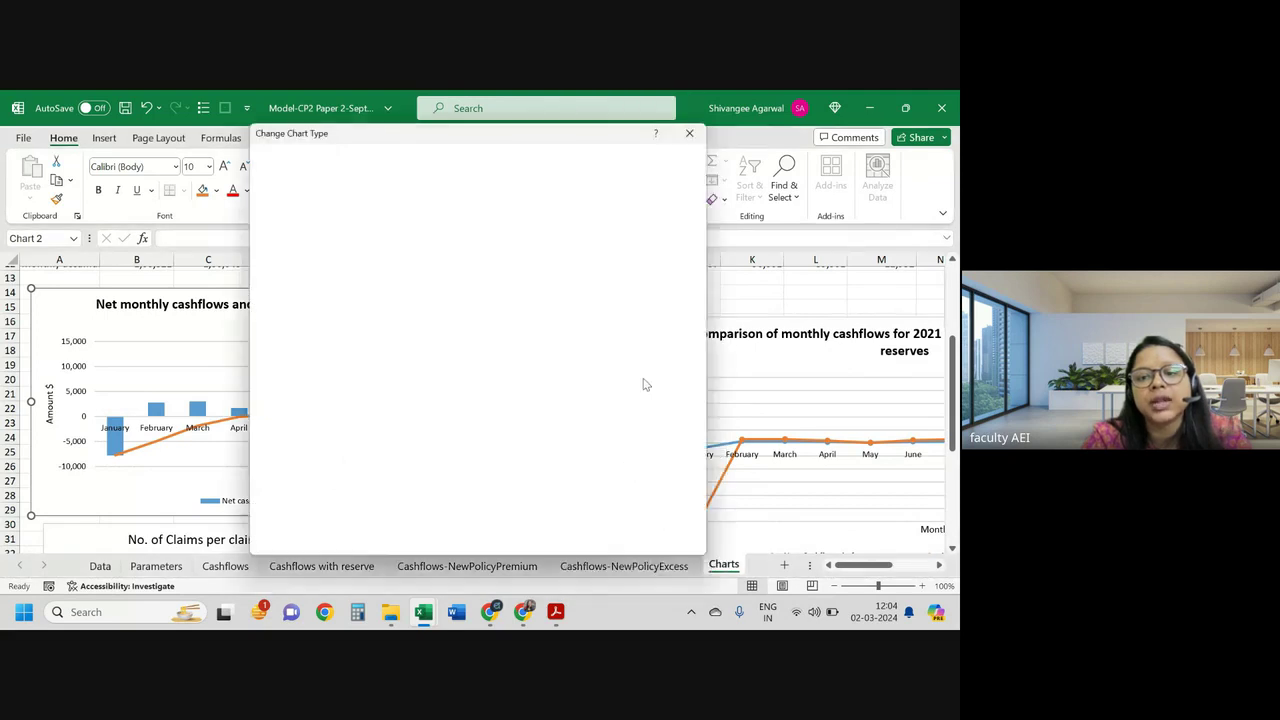
{"action": "left_click", "coordinate": [624, 481]}
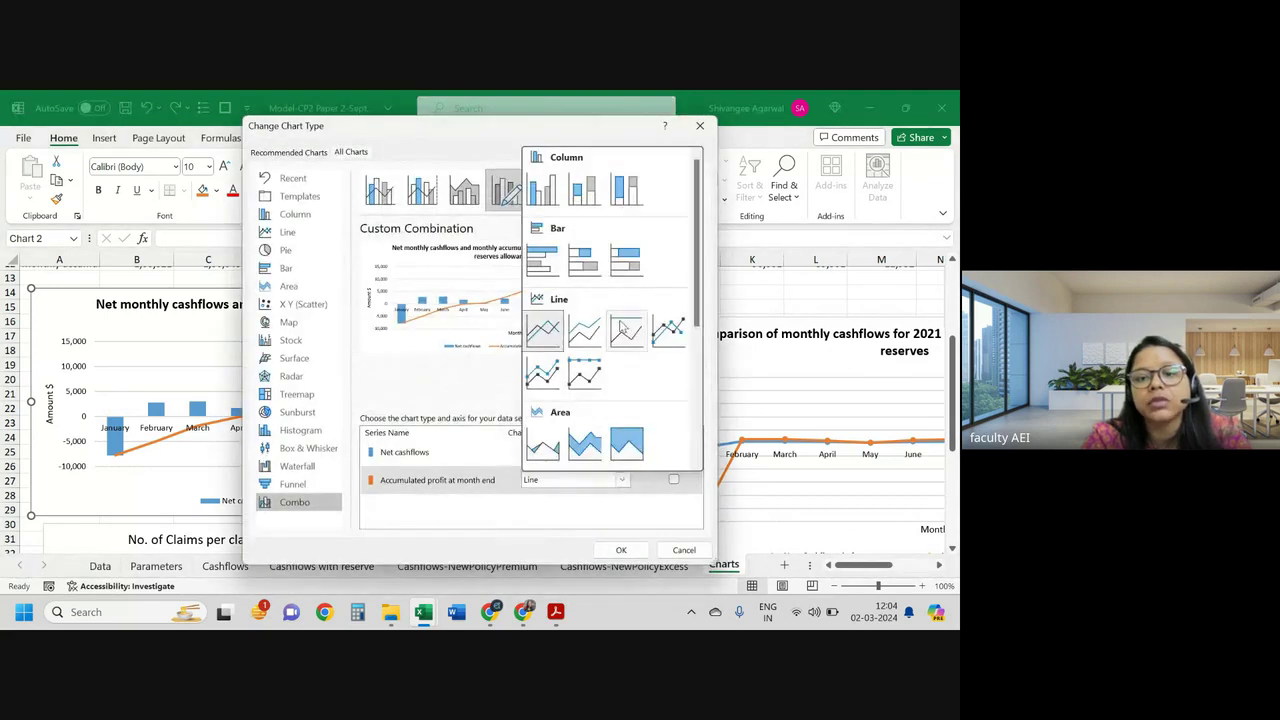
{"action": "left_click", "coordinate": [667, 330]}
{"action": "left_click", "coordinate": [620, 550]}
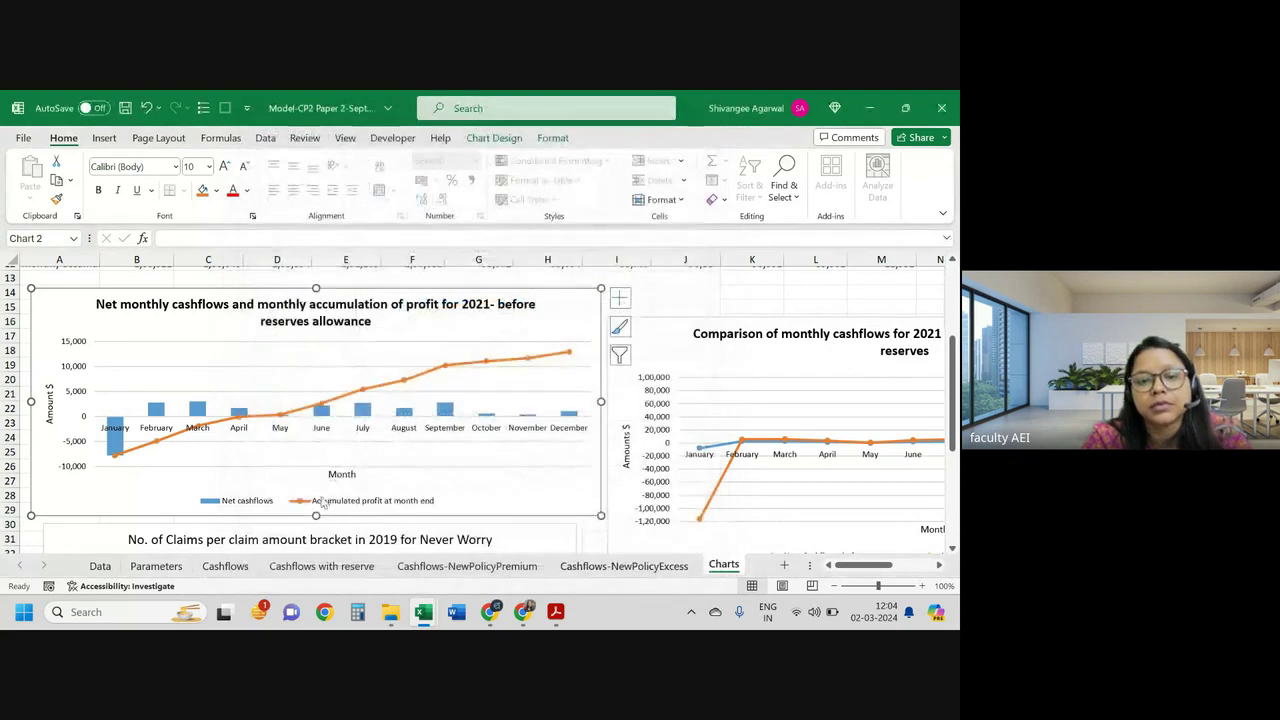
{"action": "left_click", "coordinate": [688, 291]}
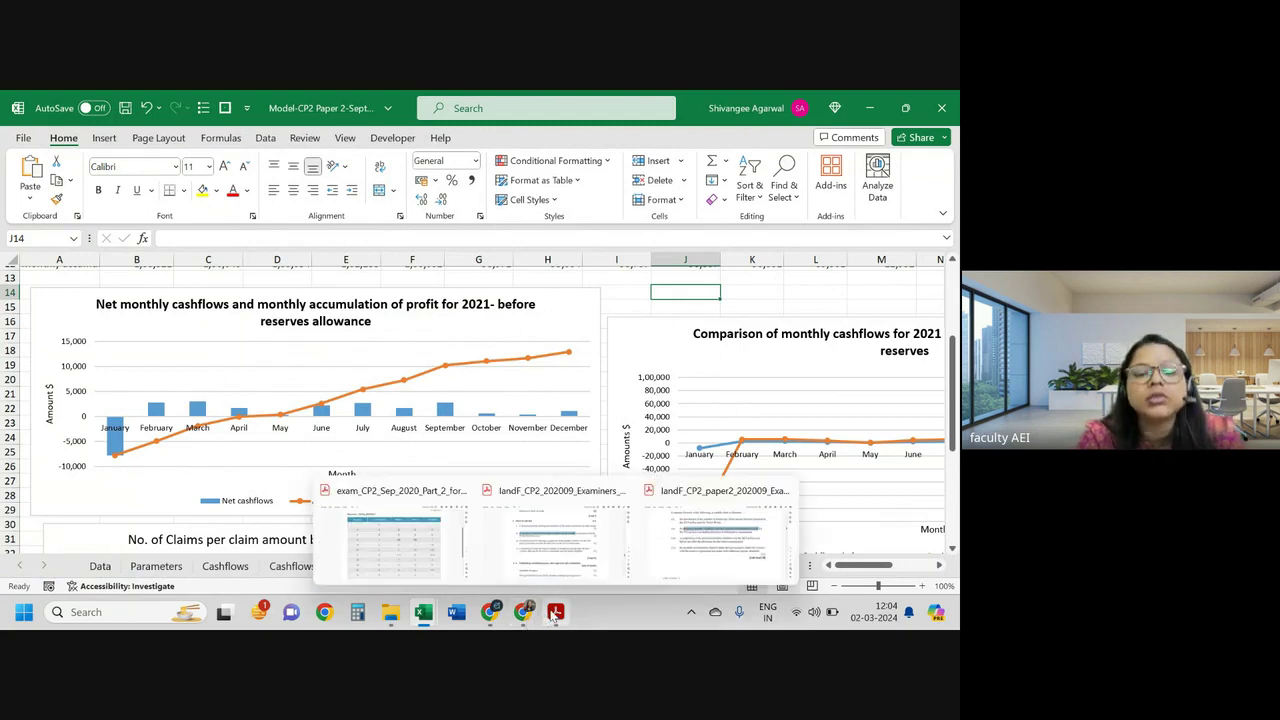
{"action": "mouse_move", "coordinate": [555, 612]}
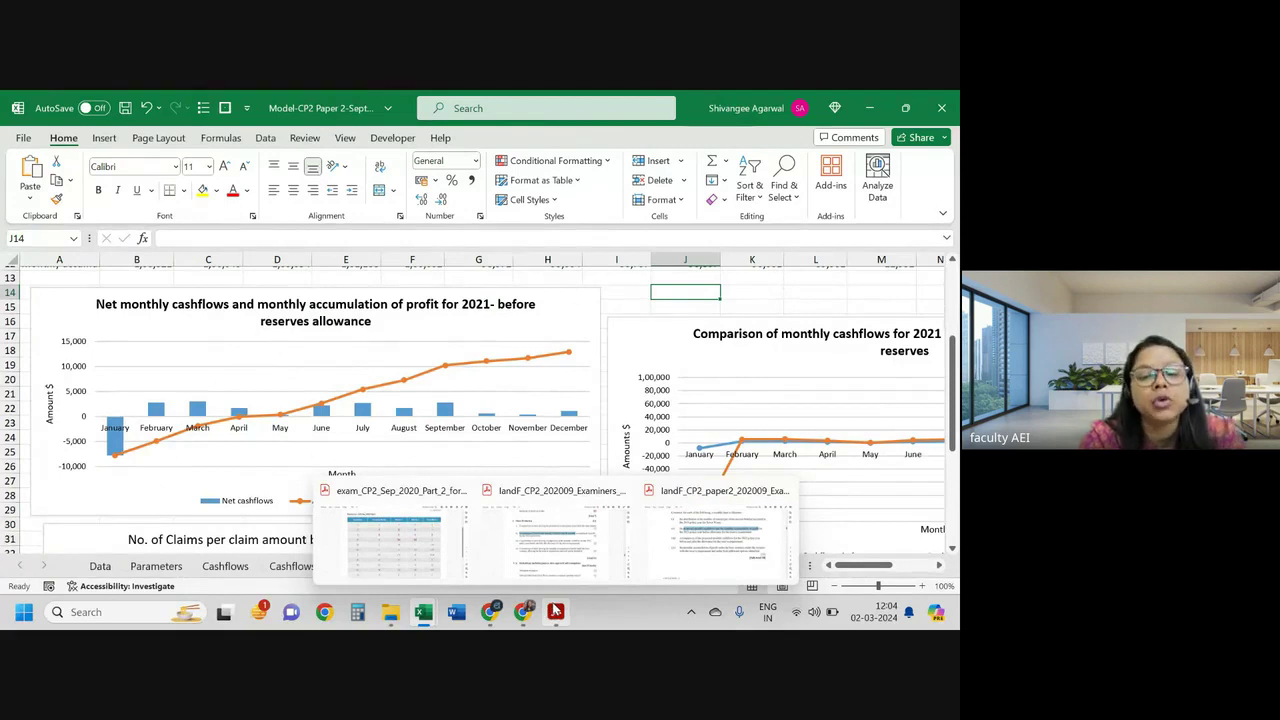
{"action": "left_click", "coordinate": [720, 530]}
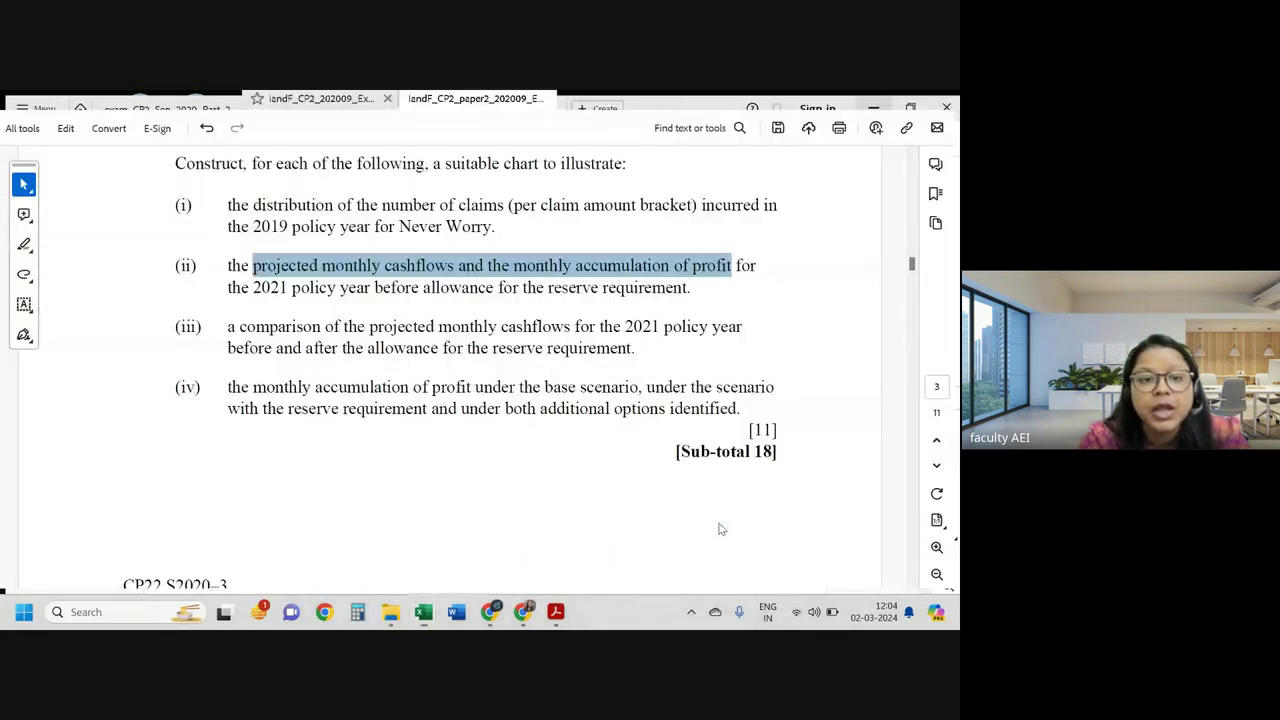
{"action": "left_click_drag", "start_coordinate": [244, 332], "coordinate": [748, 334]}
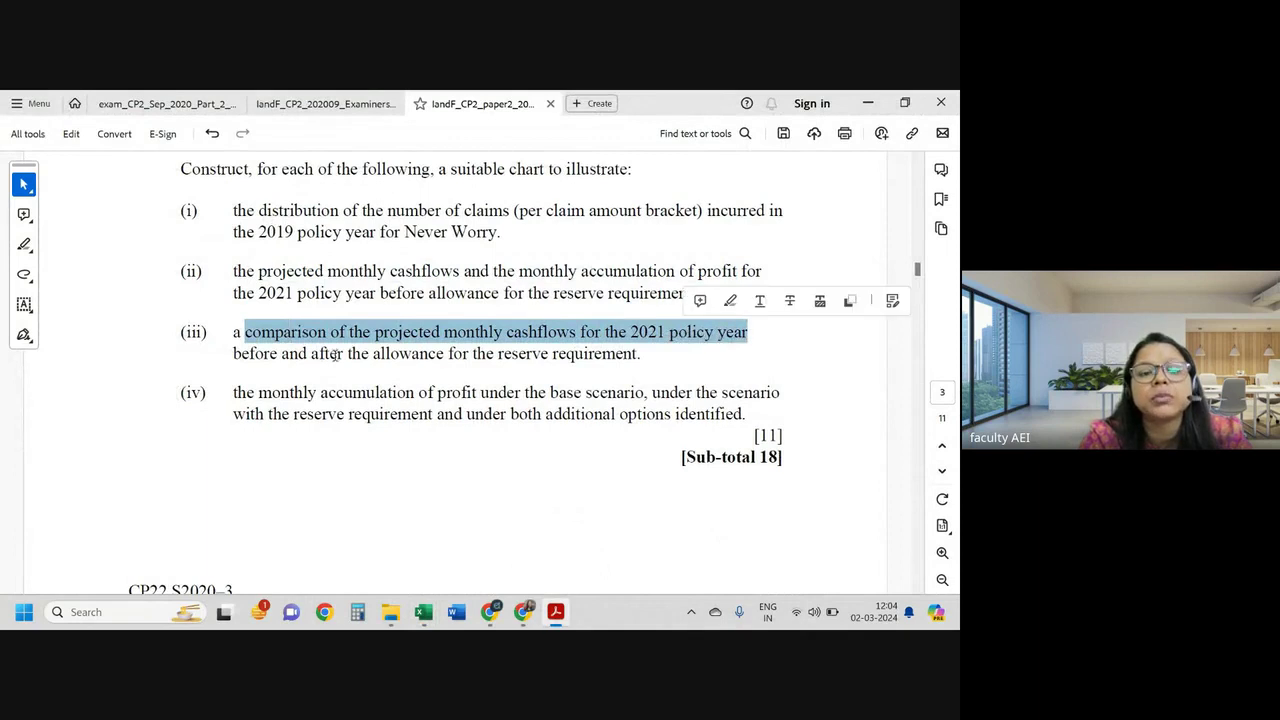
{"action": "left_click_drag", "start_coordinate": [281, 355], "coordinate": [634, 356]}
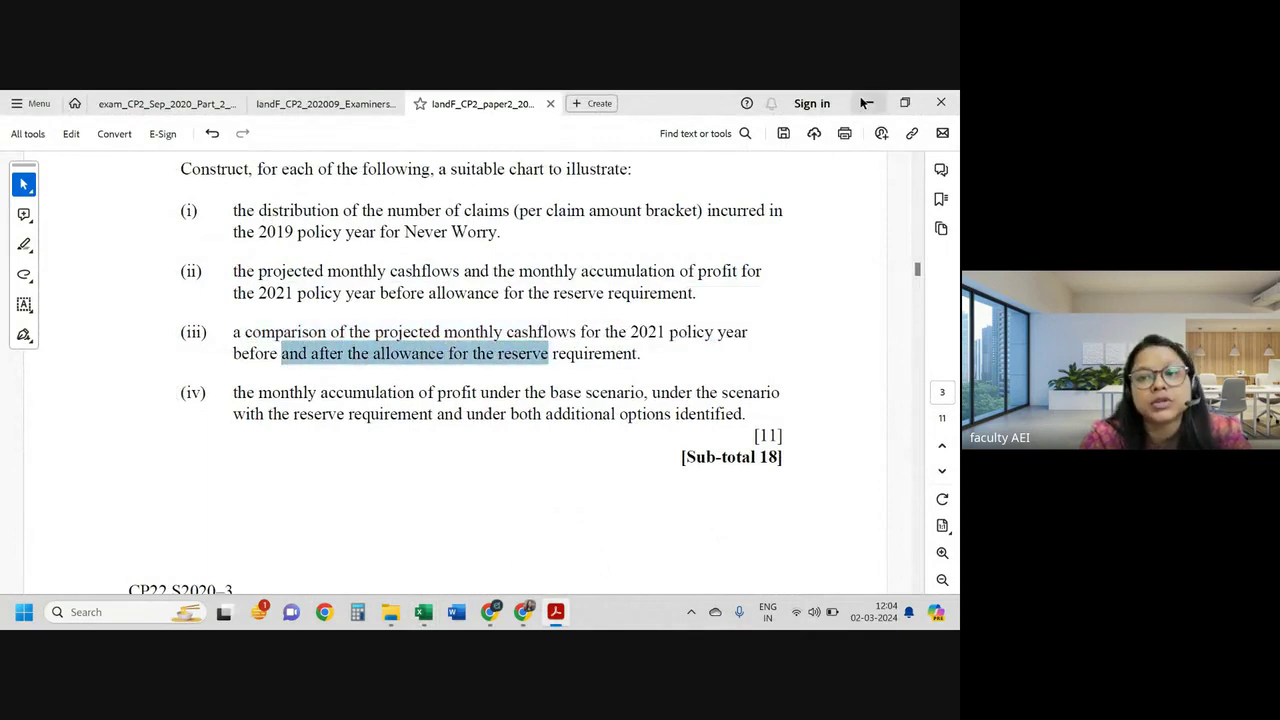
{"action": "key", "text": "alt+Tab"}
{"action": "scroll", "coordinate": [711, 388], "scroll_direction": "down", "scroll_amount": 2}
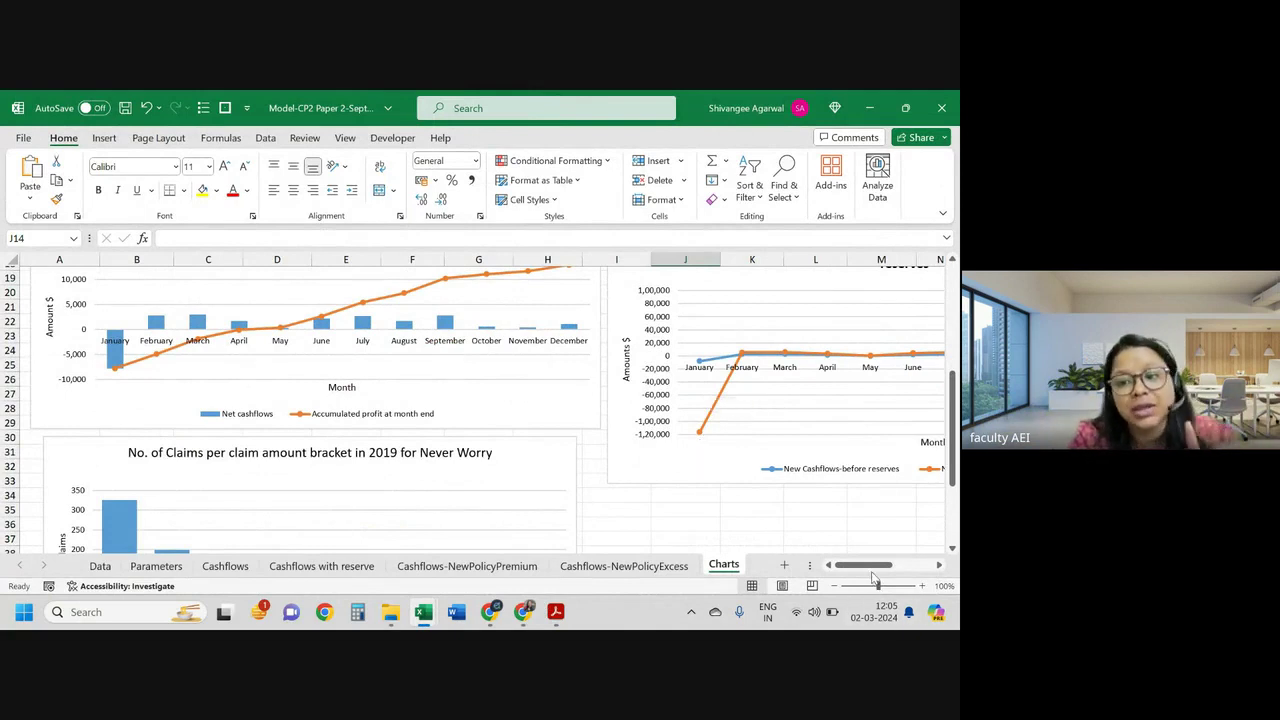
Step: Scroll around the Charts sheet to review the student's charts
{"action": "left_click_drag", "start_coordinate": [873, 566], "coordinate": [887, 566]}
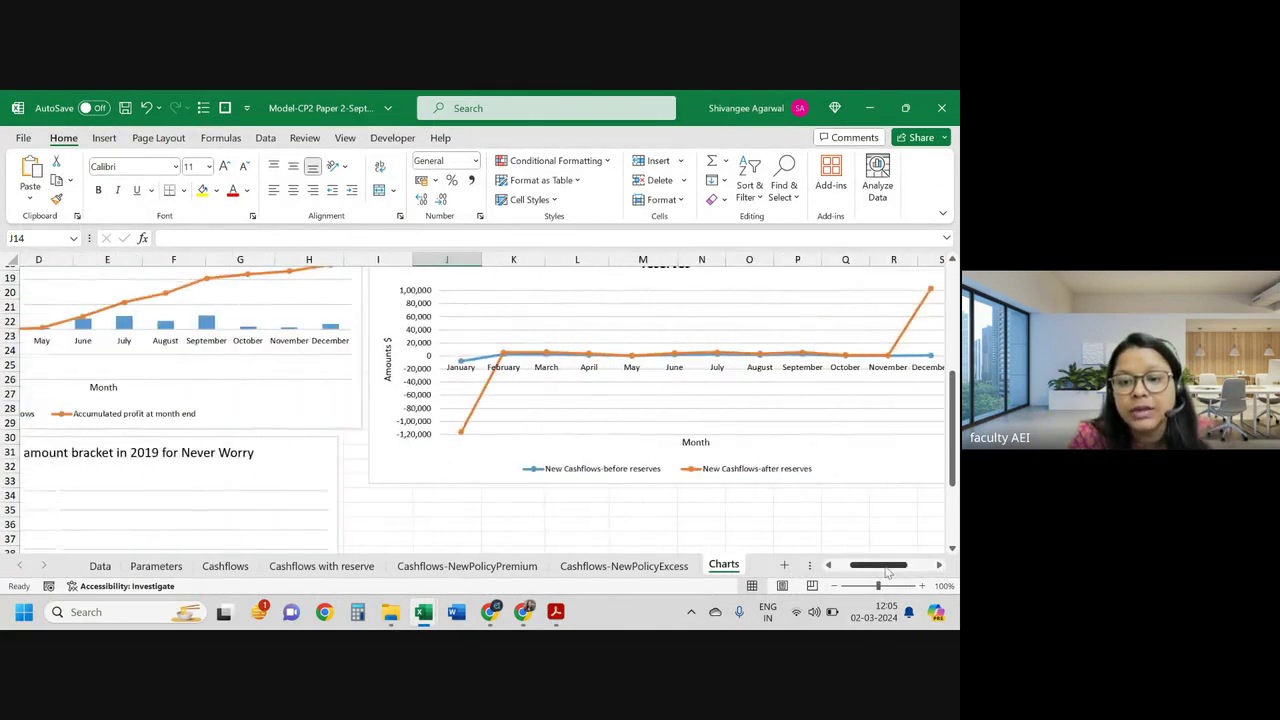
{"action": "scroll", "coordinate": [846, 487], "scroll_direction": "up", "scroll_amount": 2}
{"action": "scroll", "coordinate": [851, 515], "scroll_direction": "down", "scroll_amount": 1}
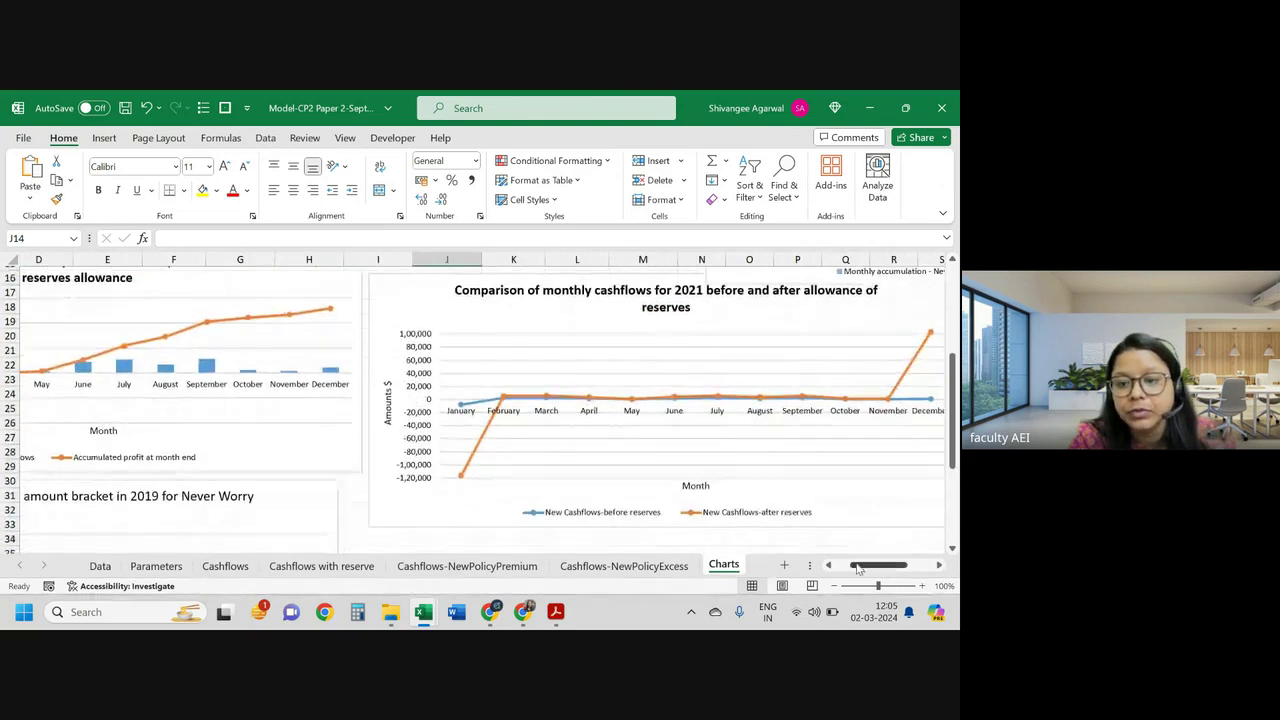
{"action": "left_click_drag", "start_coordinate": [858, 566], "coordinate": [867, 569]}
{"action": "scroll", "coordinate": [637, 449], "scroll_direction": "up", "scroll_amount": 2}
{"action": "scroll", "coordinate": [637, 449], "scroll_direction": "up", "scroll_amount": 3}
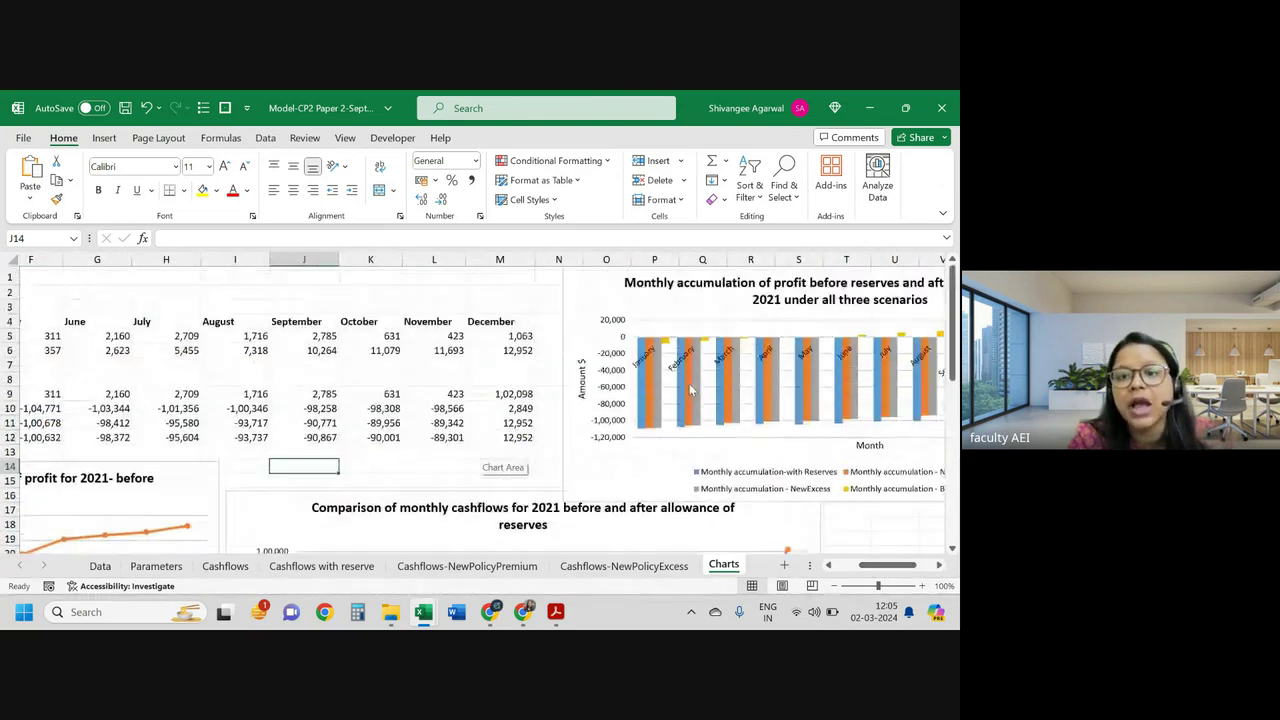
{"action": "scroll", "coordinate": [716, 410], "scroll_direction": "down", "scroll_amount": 5}
{"action": "scroll", "coordinate": [486, 457], "scroll_direction": "down", "scroll_amount": 2}
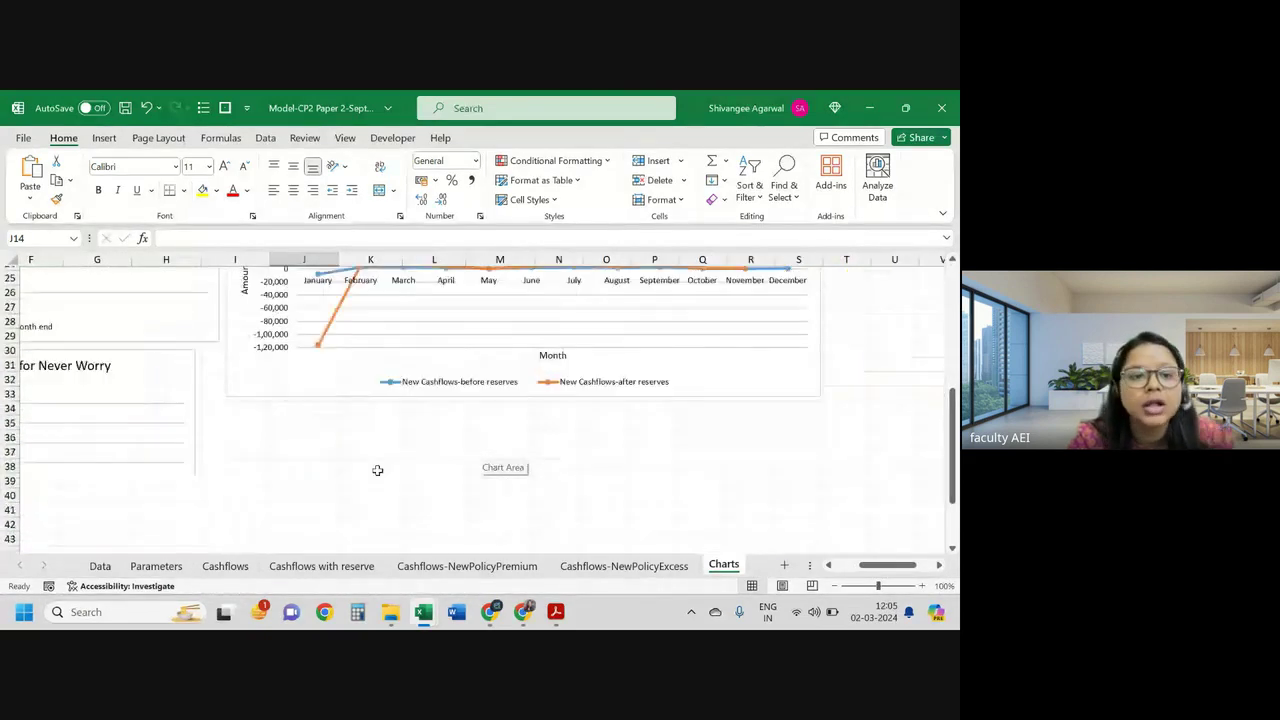
{"action": "scroll", "coordinate": [374, 466], "scroll_direction": "down", "scroll_amount": 2}
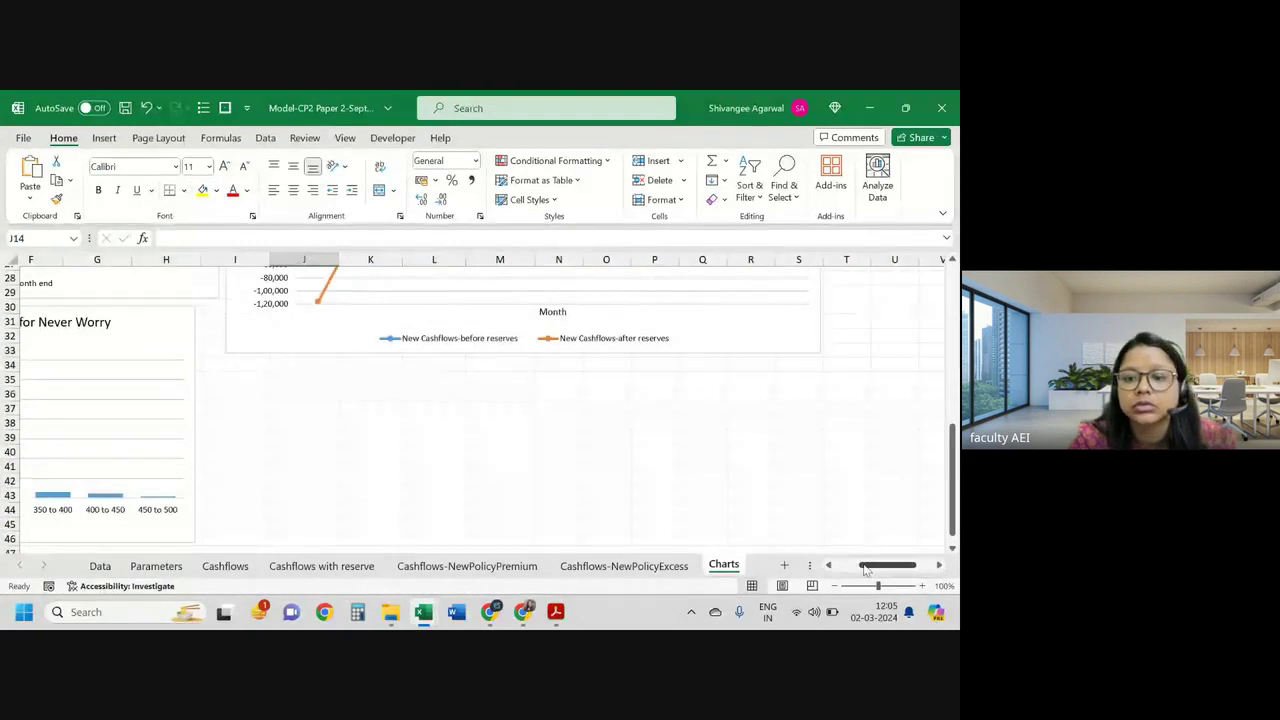
{"action": "left_click_drag", "start_coordinate": [866, 569], "coordinate": [841, 569]}
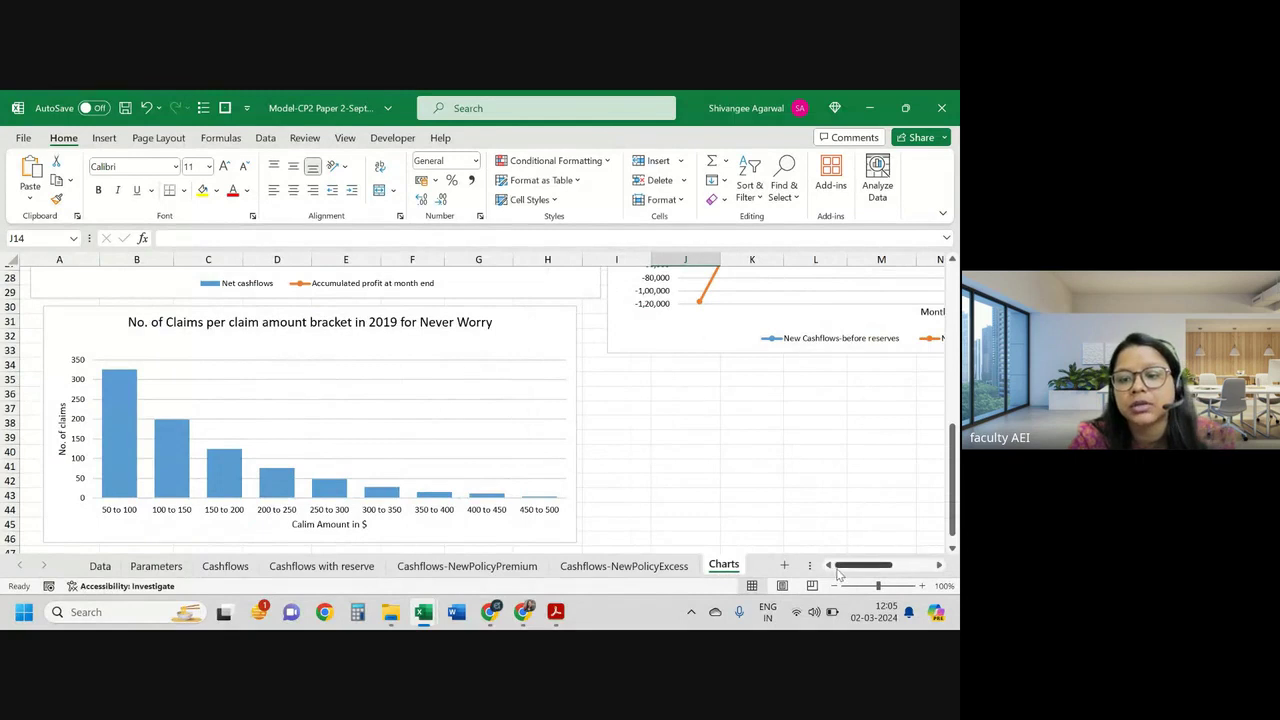
{"action": "left_click_drag", "start_coordinate": [864, 565], "coordinate": [872, 552]}
{"action": "scroll", "coordinate": [872, 552], "scroll_direction": "up", "scroll_amount": 3}
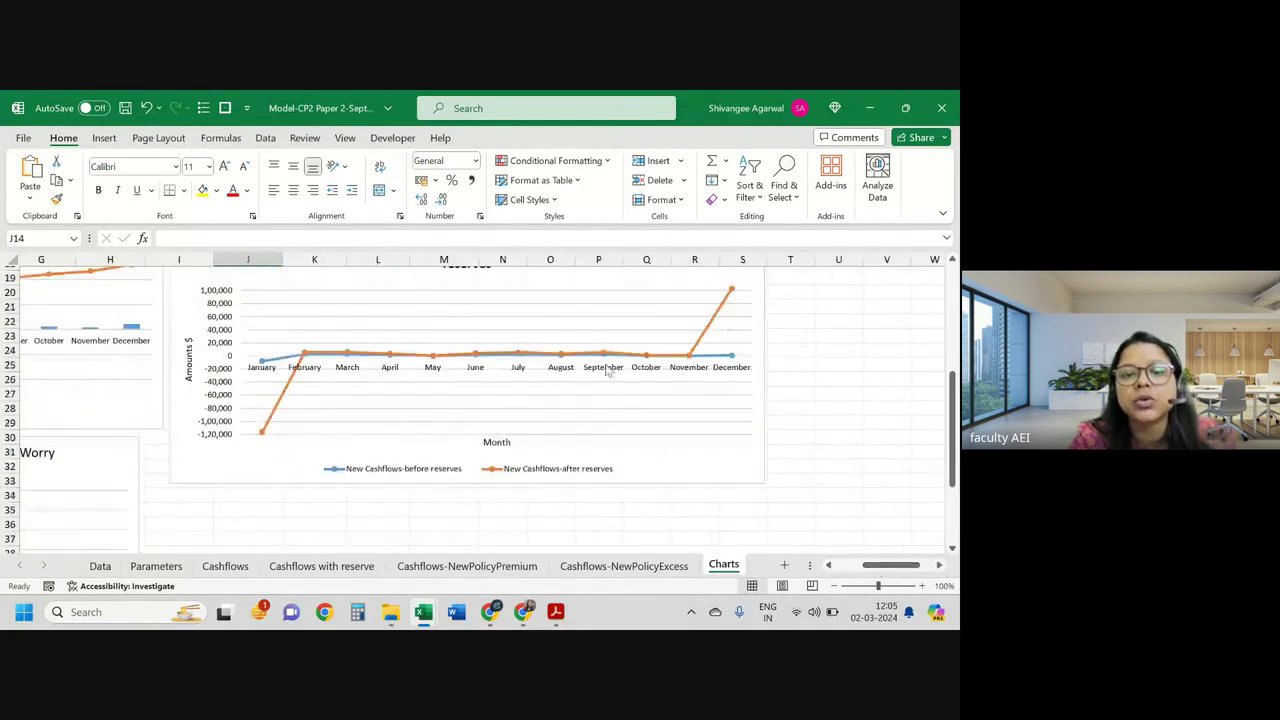
{"action": "scroll", "coordinate": [600, 365], "scroll_direction": "up", "scroll_amount": 1}
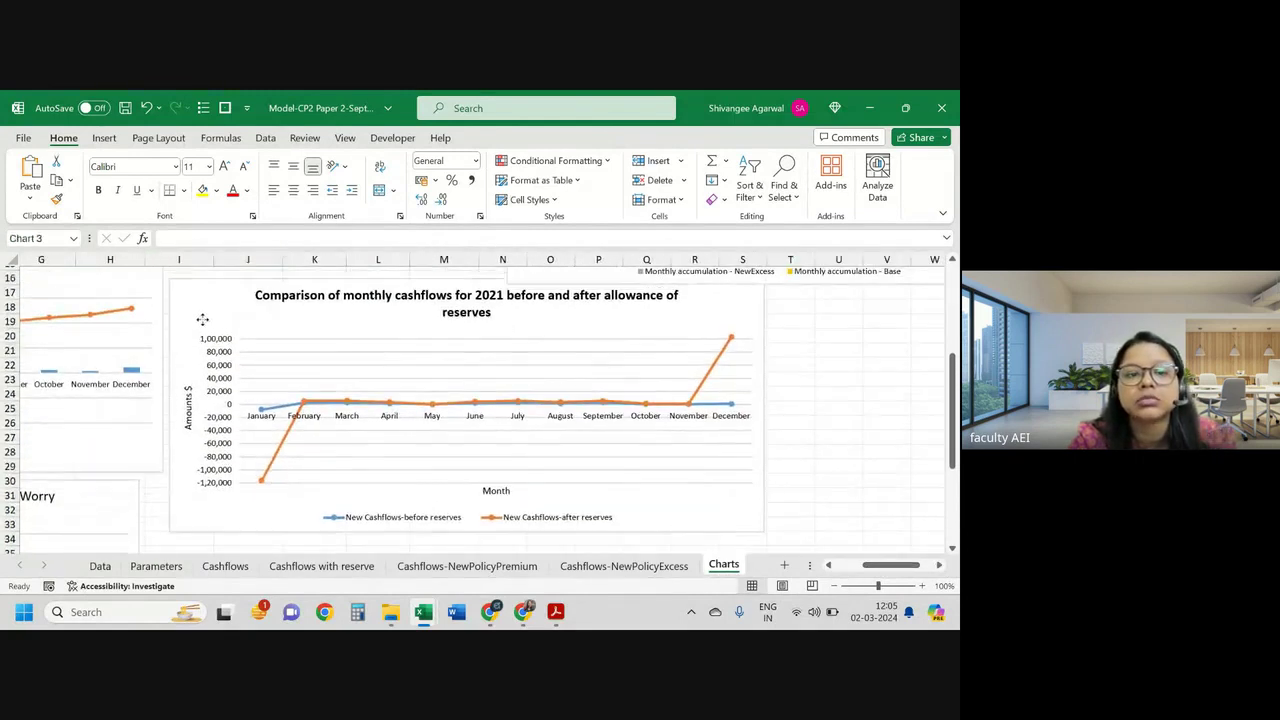
Step: Select the cashflow comparison chart, try moving its plot area down, then undo the move
{"action": "left_click_drag", "start_coordinate": [211, 298], "coordinate": [208, 328]}
{"action": "scroll", "coordinate": [346, 340], "scroll_direction": "down", "scroll_amount": 1}
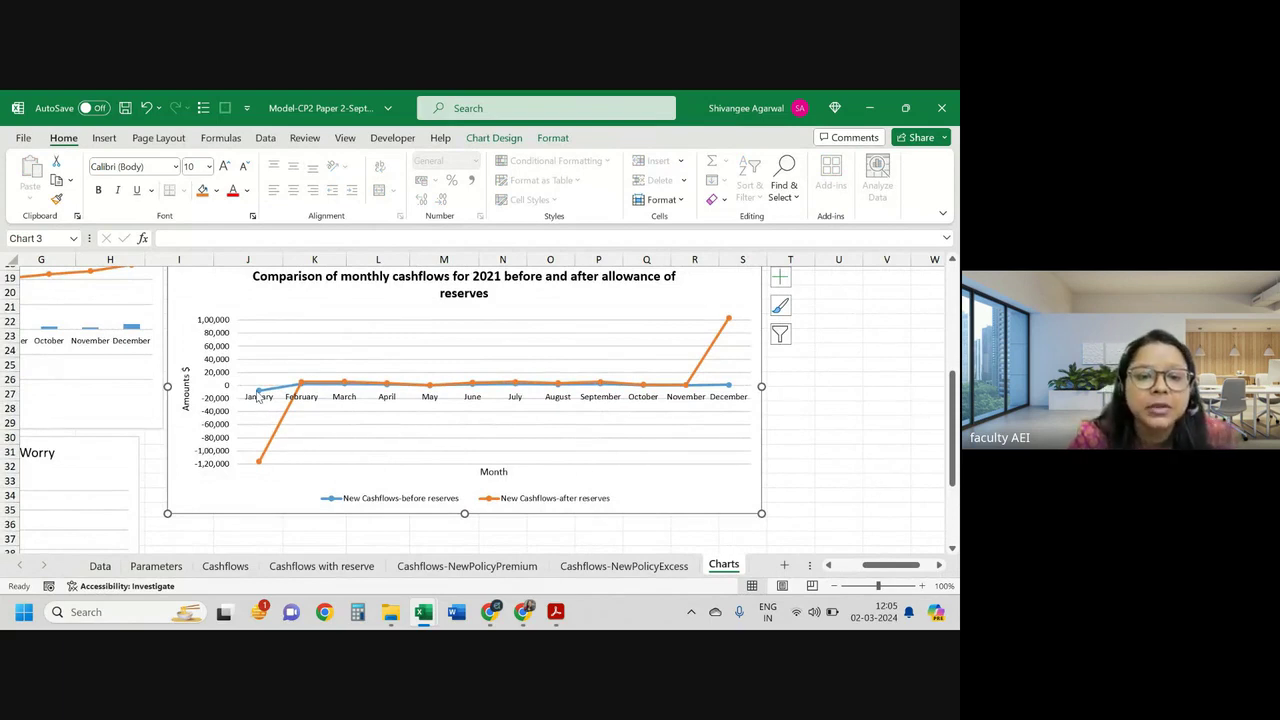
{"action": "left_click_drag", "start_coordinate": [400, 390], "coordinate": [619, 467]}
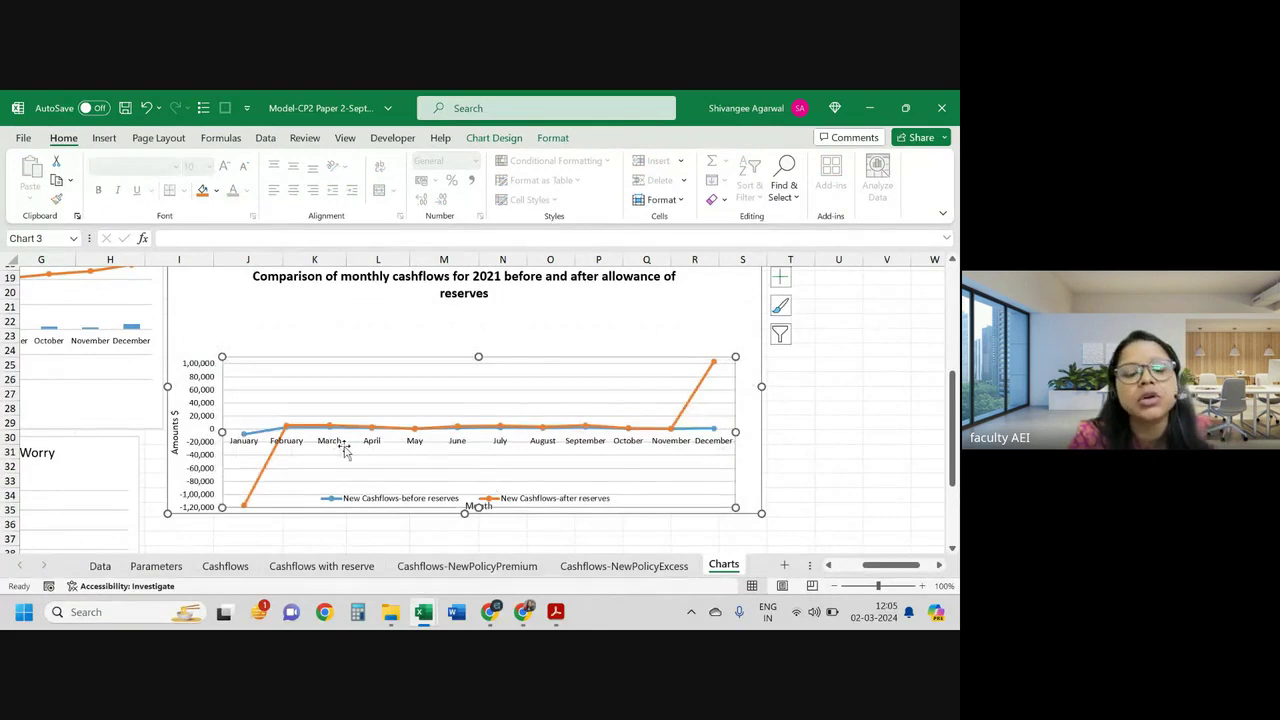
{"action": "key", "text": "ctrl+z"}
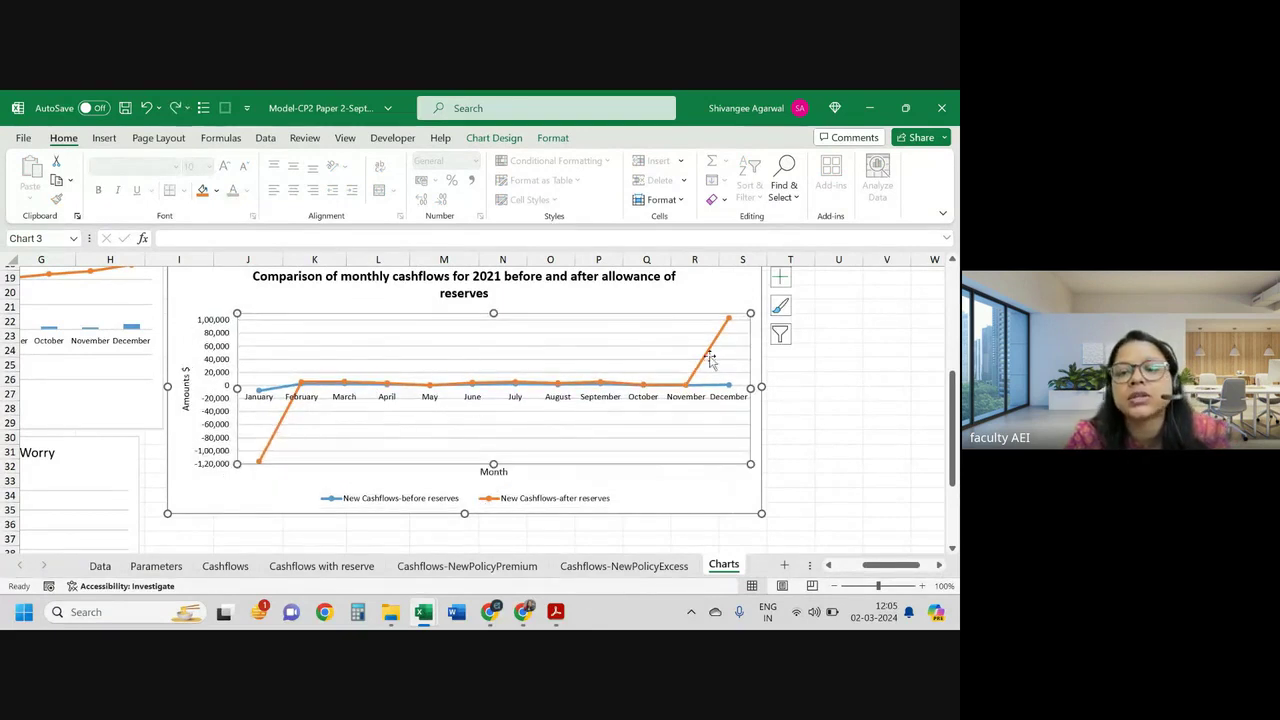
{"action": "left_click", "coordinate": [556, 611]}
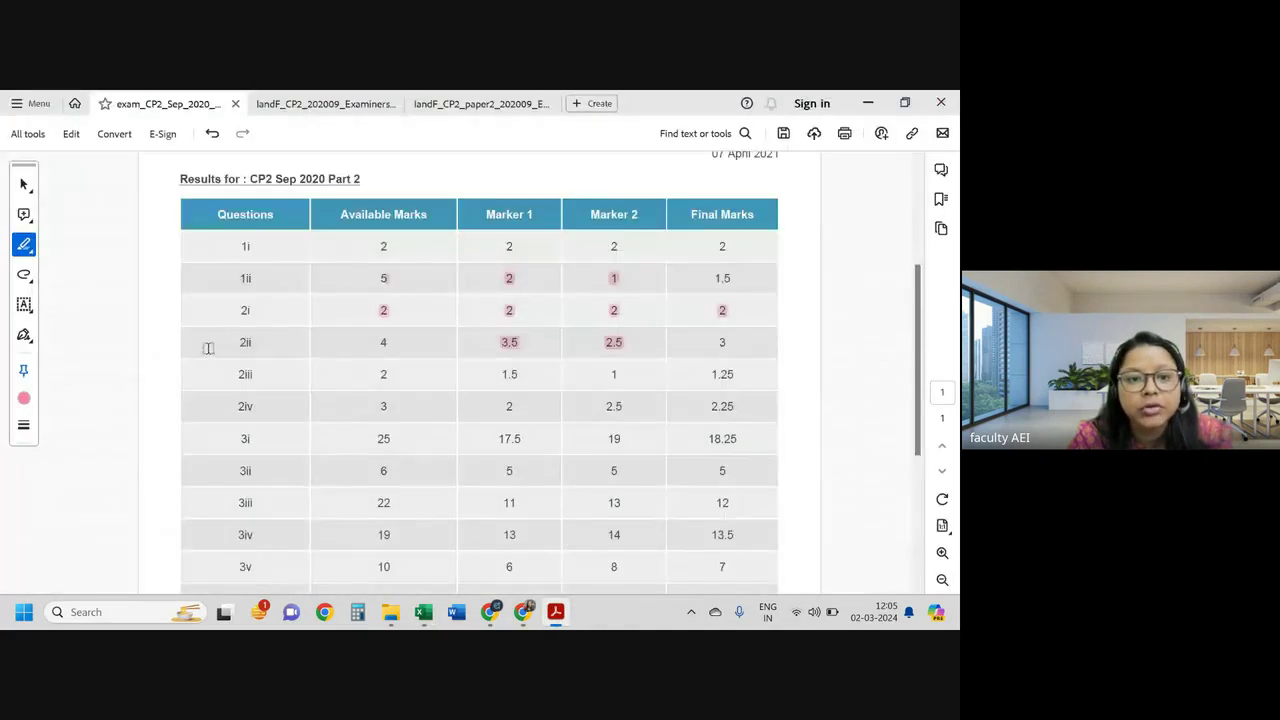
Step: Highlight question 2iii's marks (2, 1.5, 1, 1.25) in pink in the results table
{"action": "left_click_drag", "start_coordinate": [372, 373], "coordinate": [650, 376]}
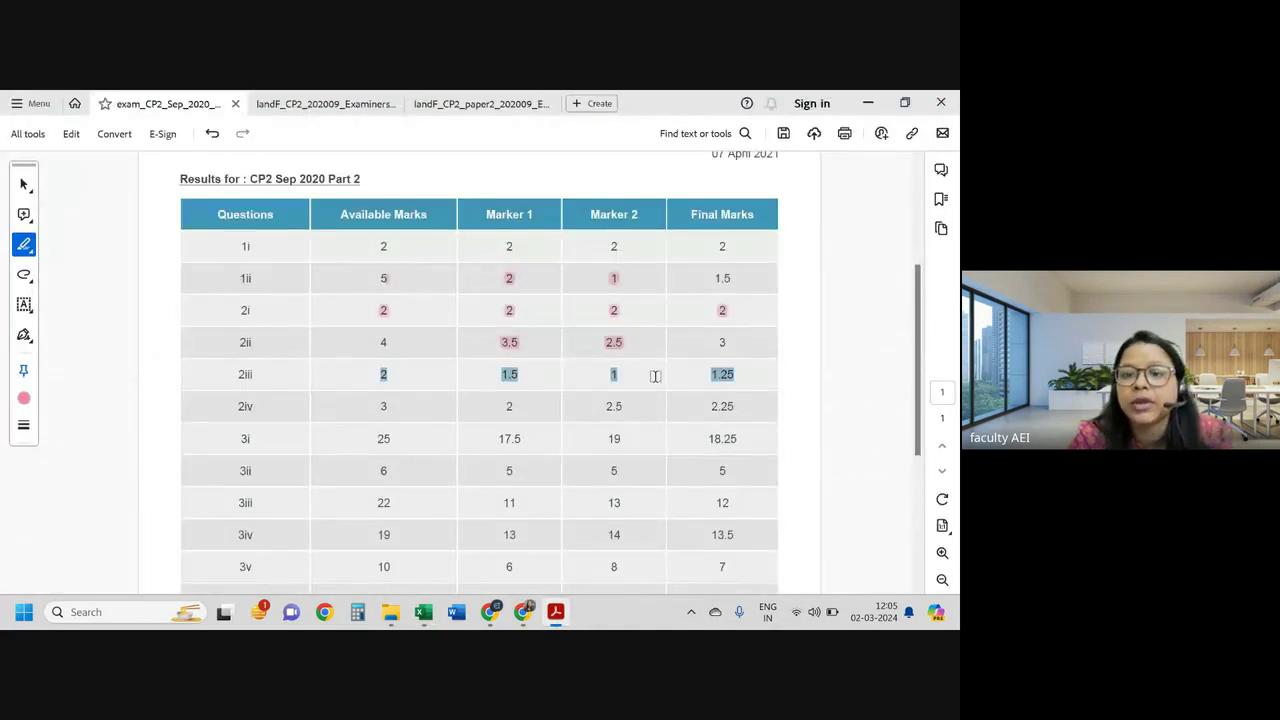
{"action": "left_click_drag", "start_coordinate": [729, 376], "coordinate": [730, 377]}
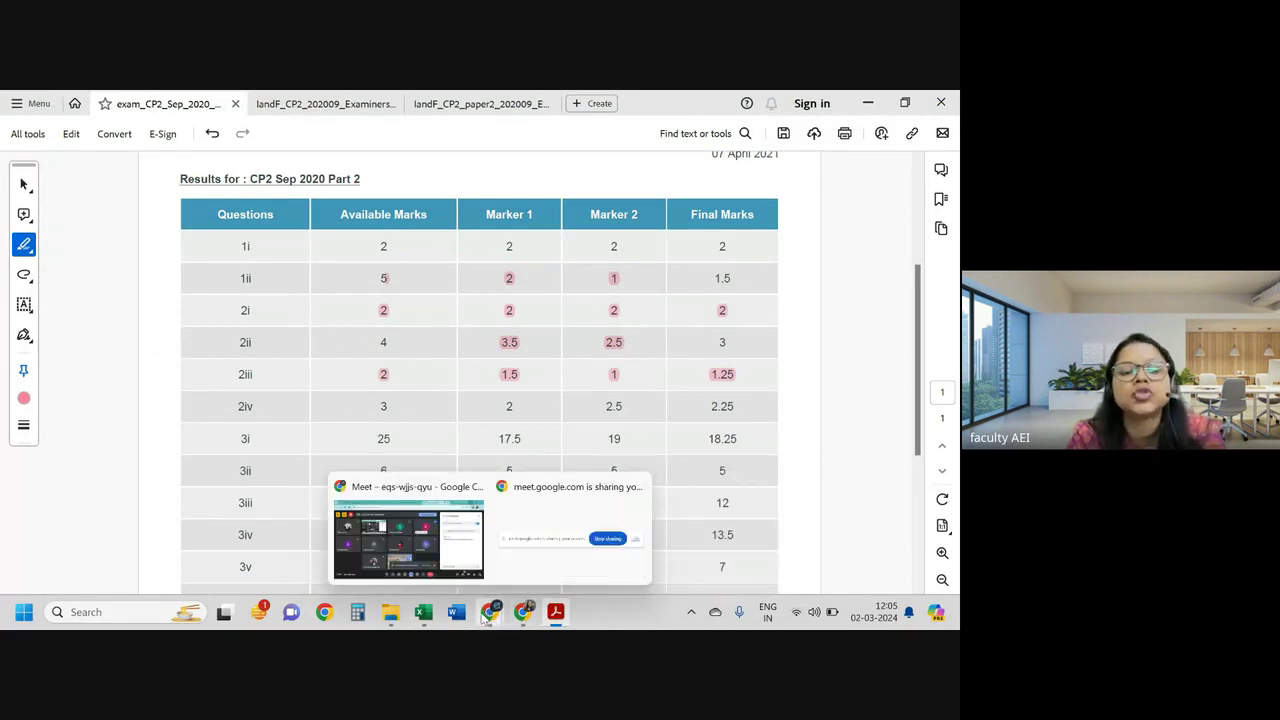
{"action": "mouse_move", "coordinate": [423, 612]}
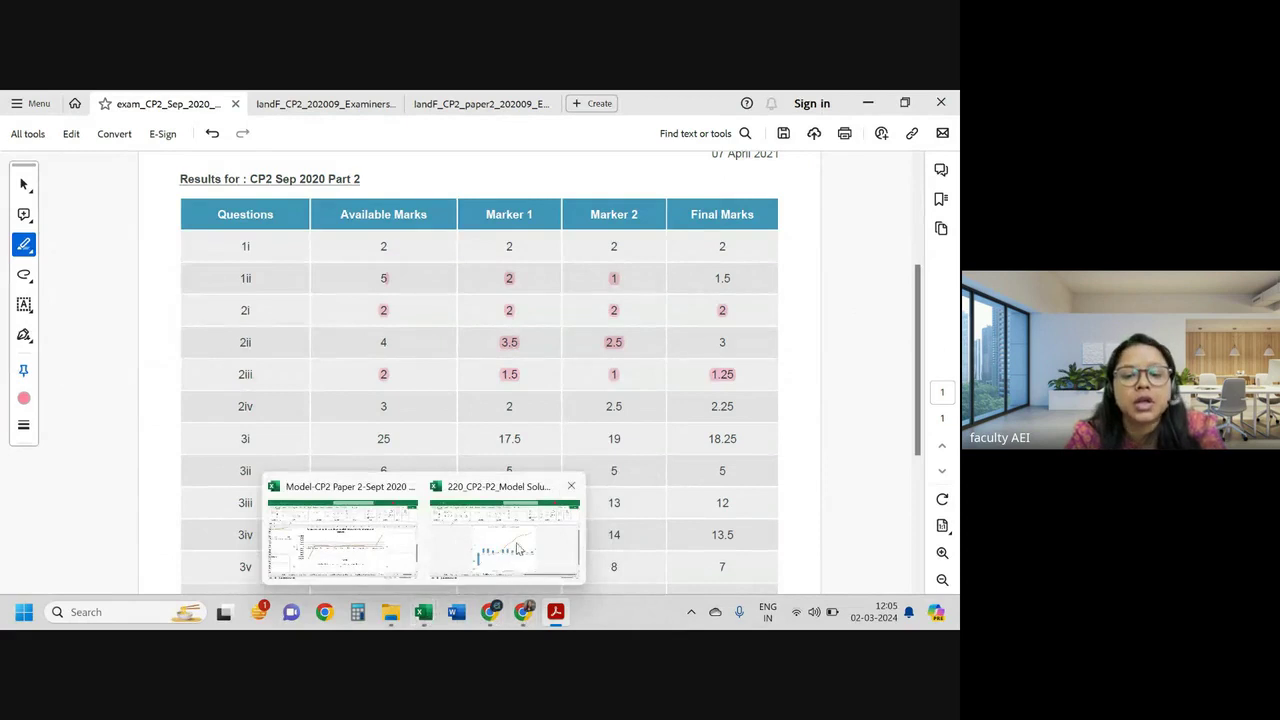
{"action": "left_click", "coordinate": [518, 548]}
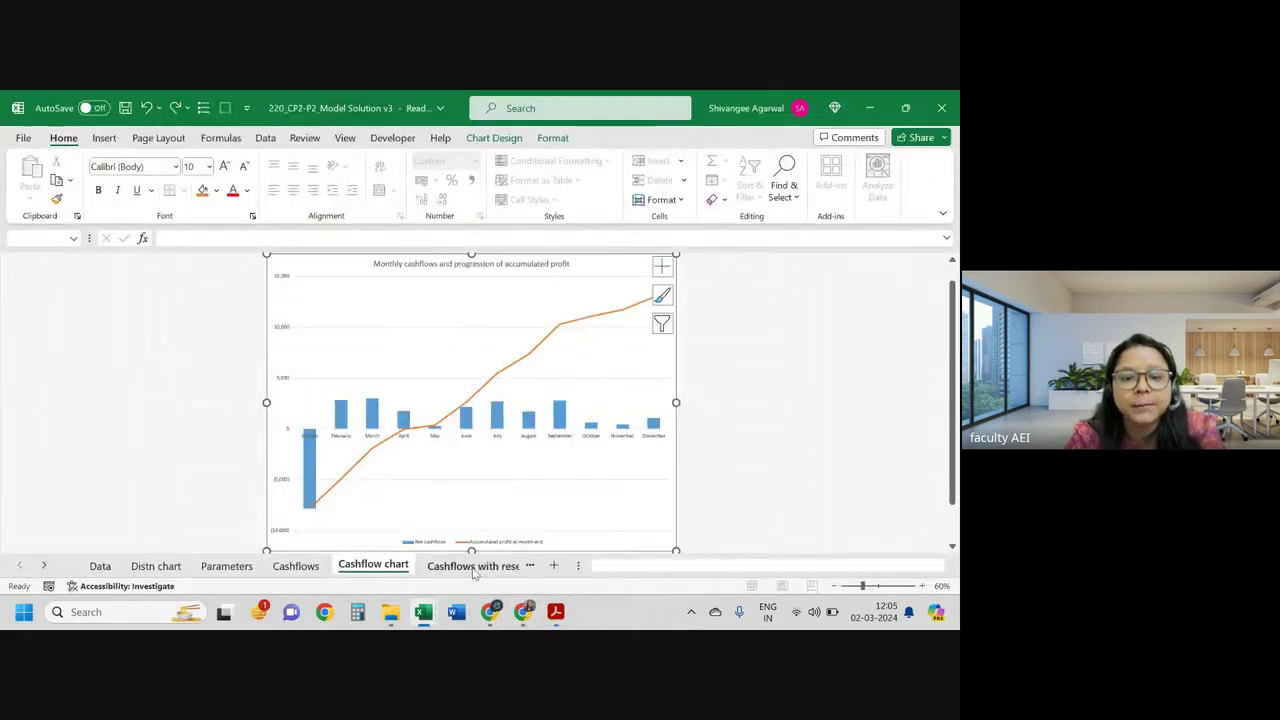
Step: Open the model solution's Cashflow comparison sheet and compare it against the student's charts workbook
{"action": "left_click", "coordinate": [474, 566]}
{"action": "left_click", "coordinate": [518, 566]}
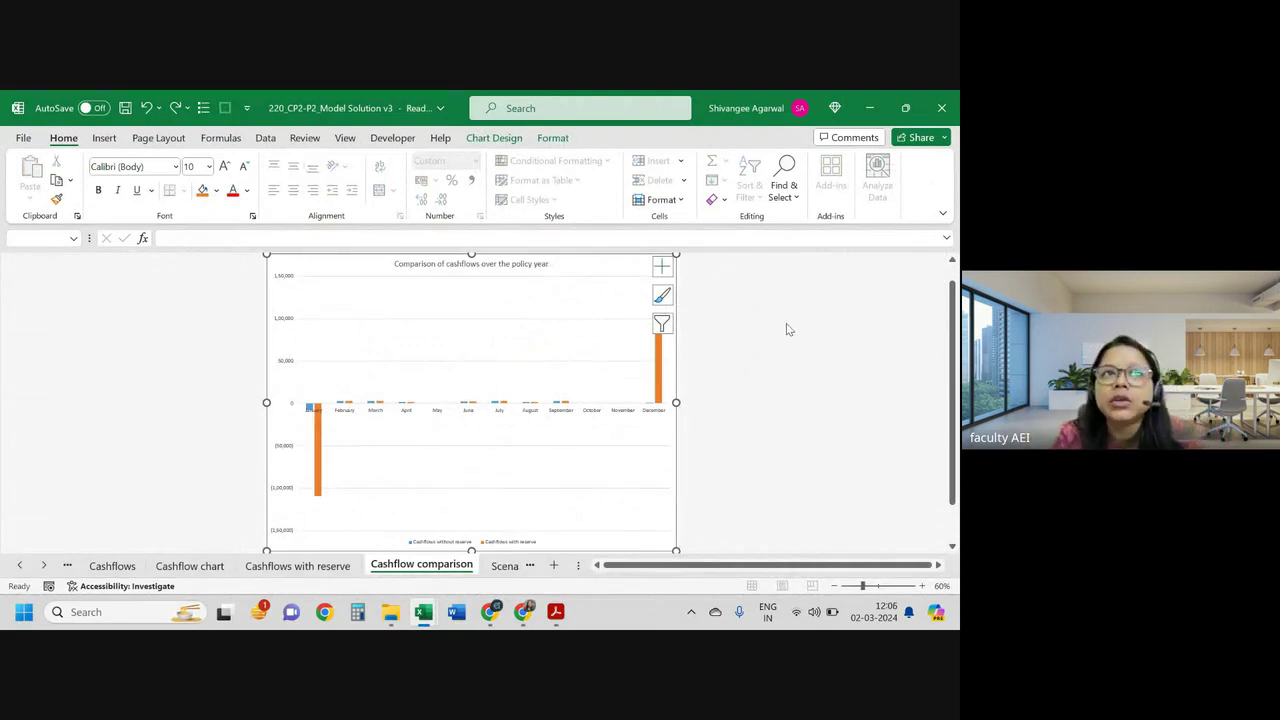
{"action": "key", "text": "alt+Tab"}
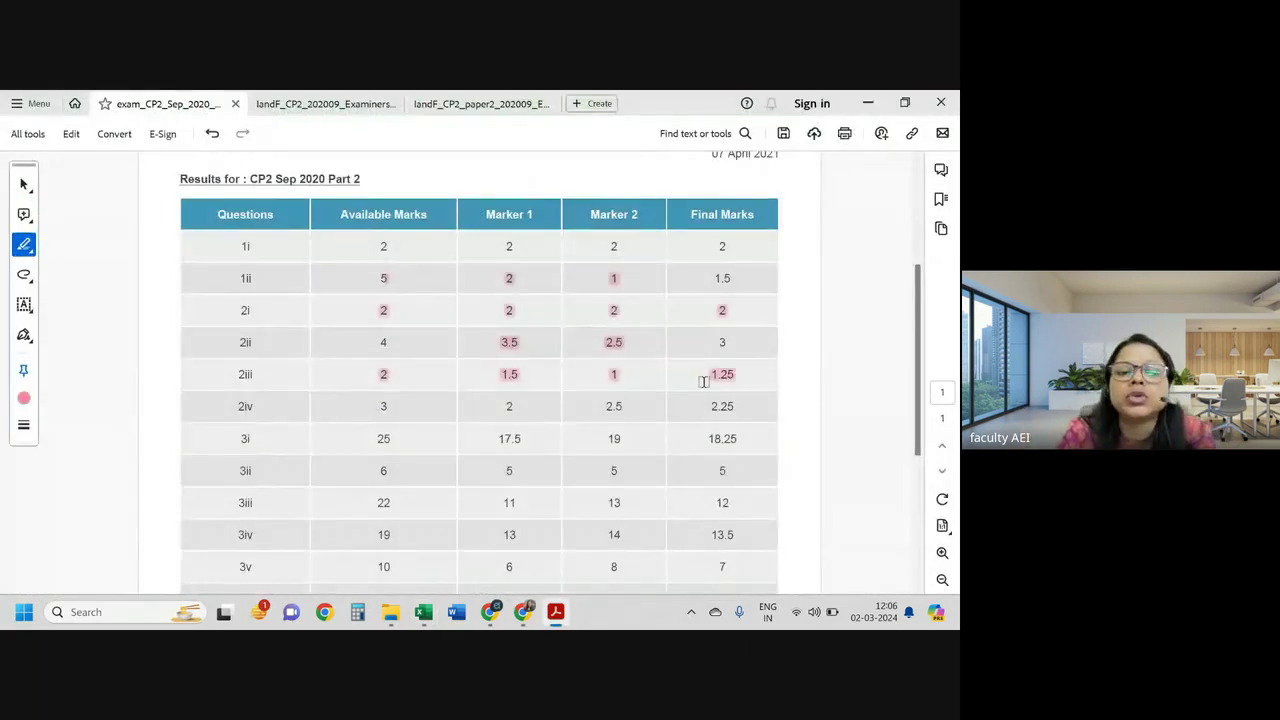
{"action": "key", "text": "alt+Tab"}
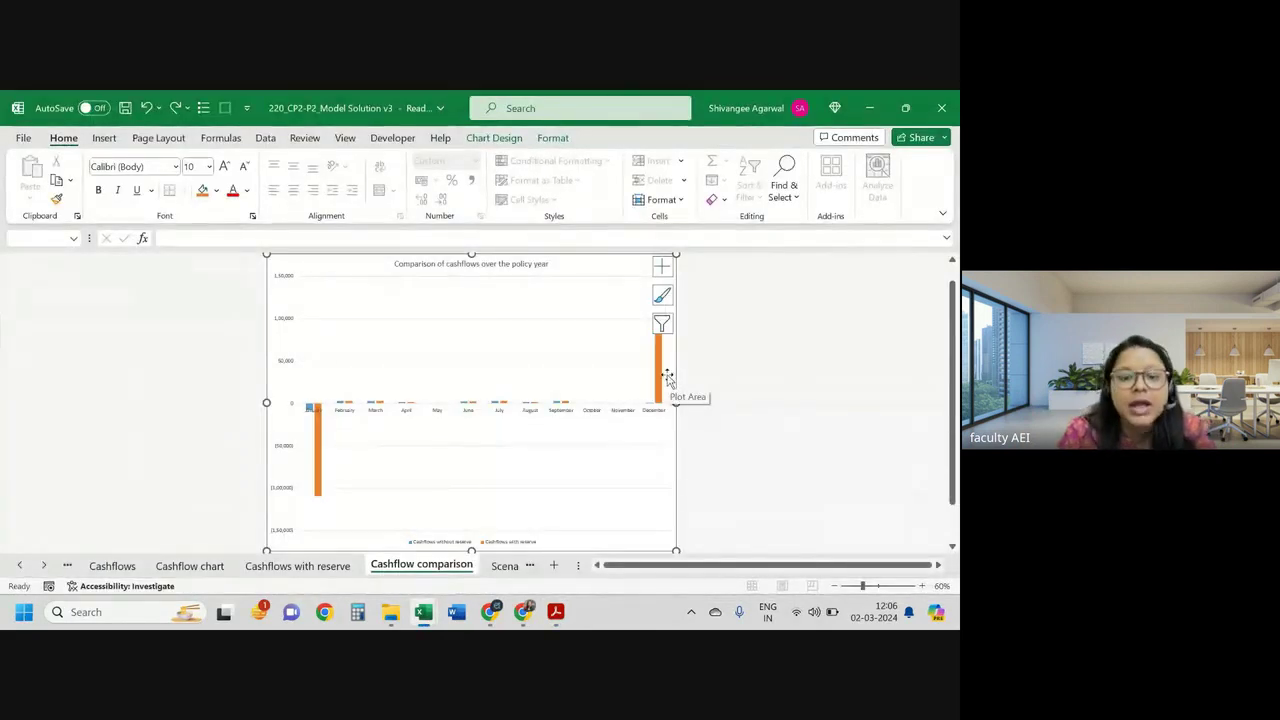
{"action": "mouse_move", "coordinate": [423, 612]}
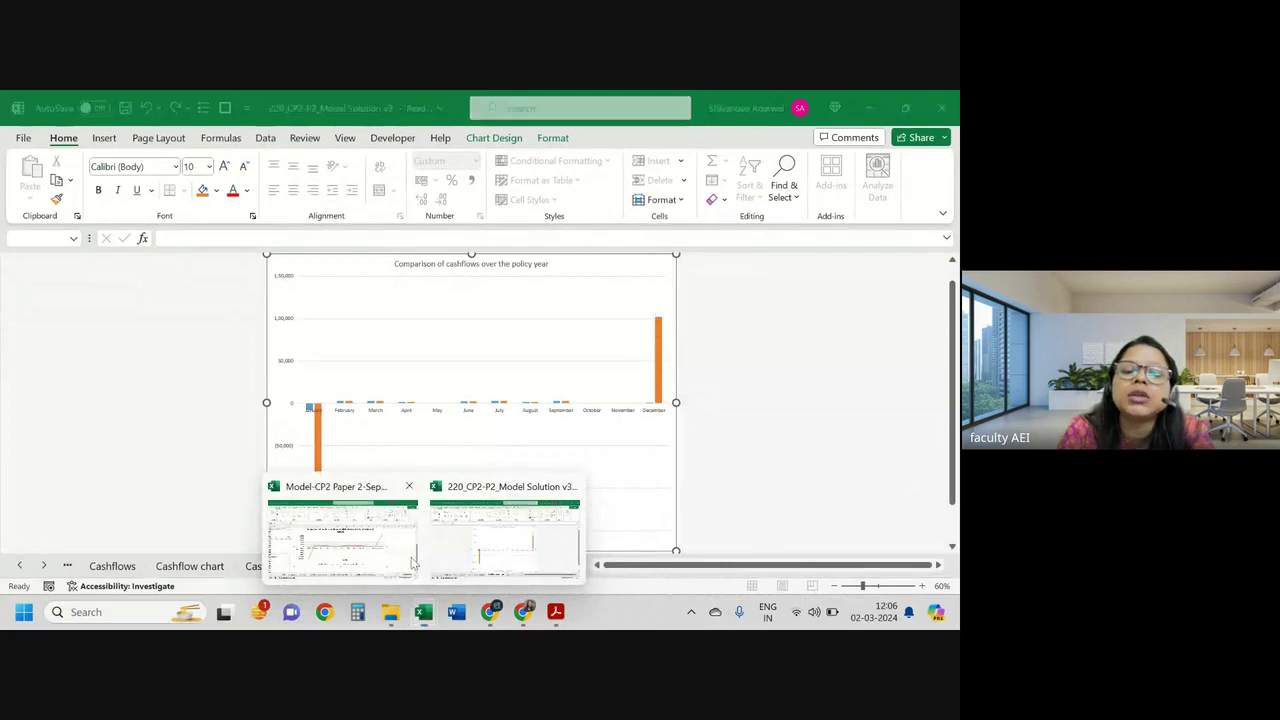
{"action": "left_click", "coordinate": [340, 530]}
{"action": "key", "text": "alt+Tab"}
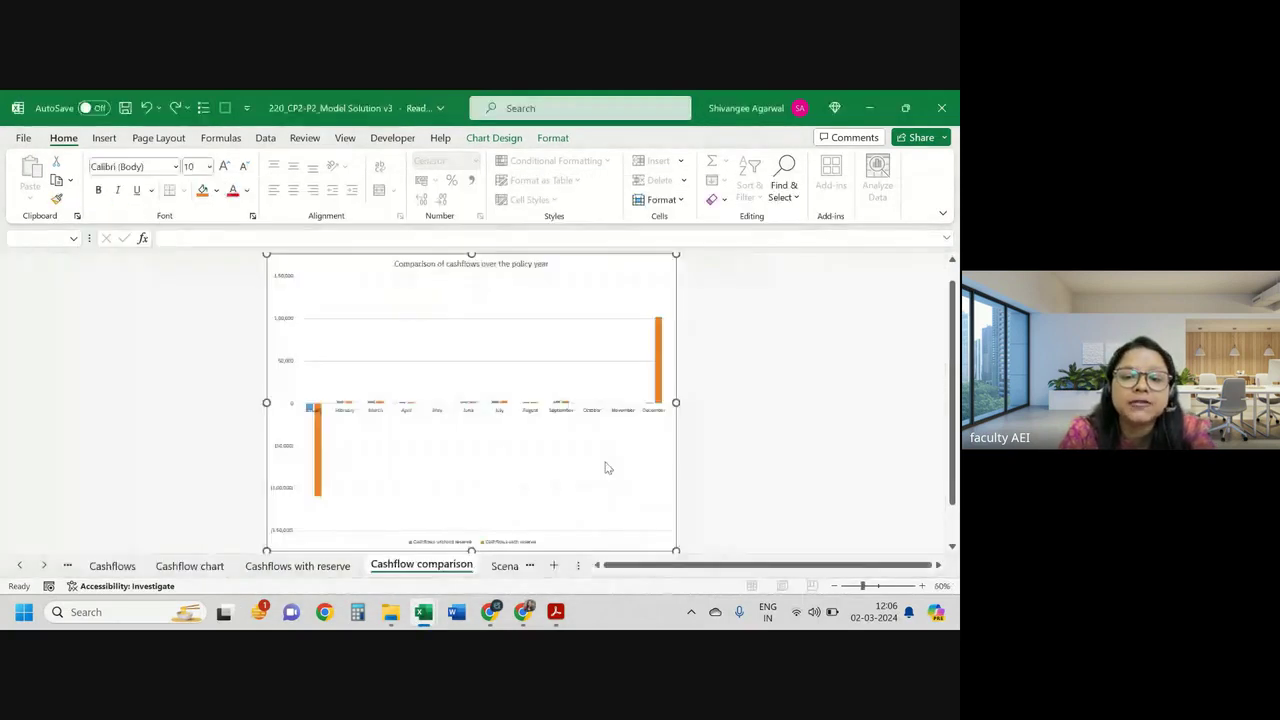
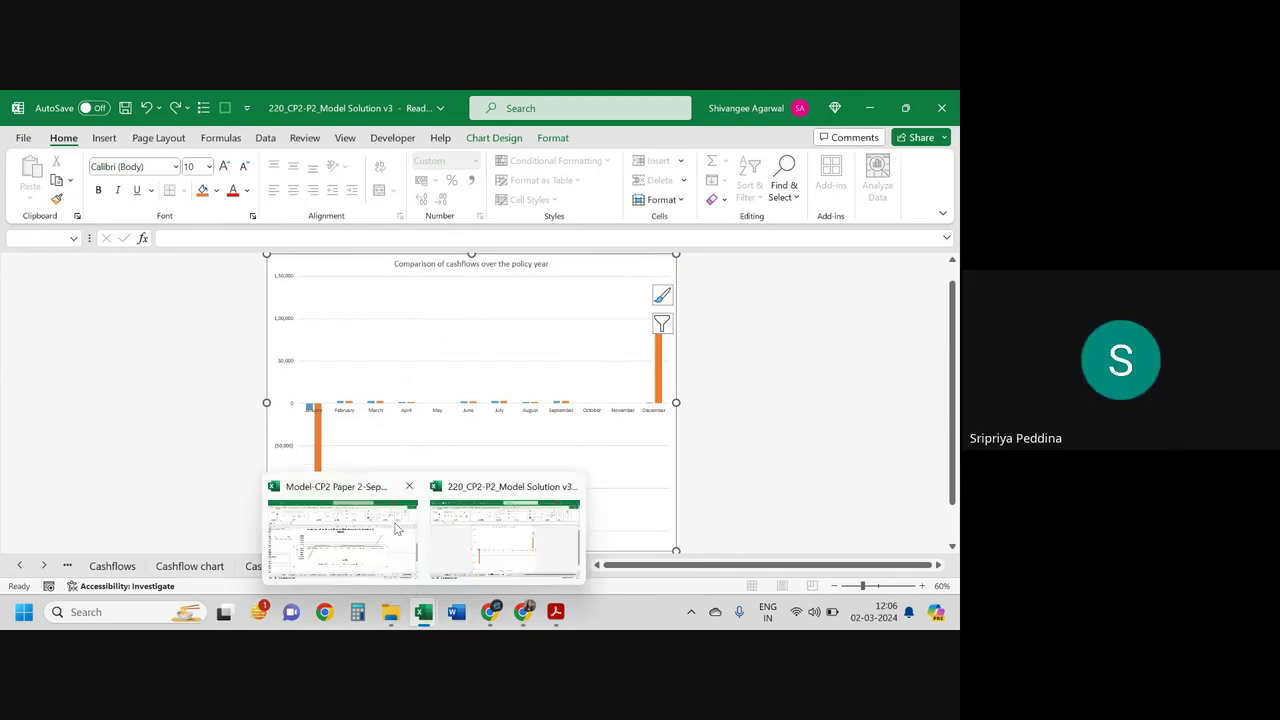
Step: Compare the 2021 cashflows before-and-after-reserves chart across both workbooks and the results PDF
{"action": "left_click", "coordinate": [396, 528]}
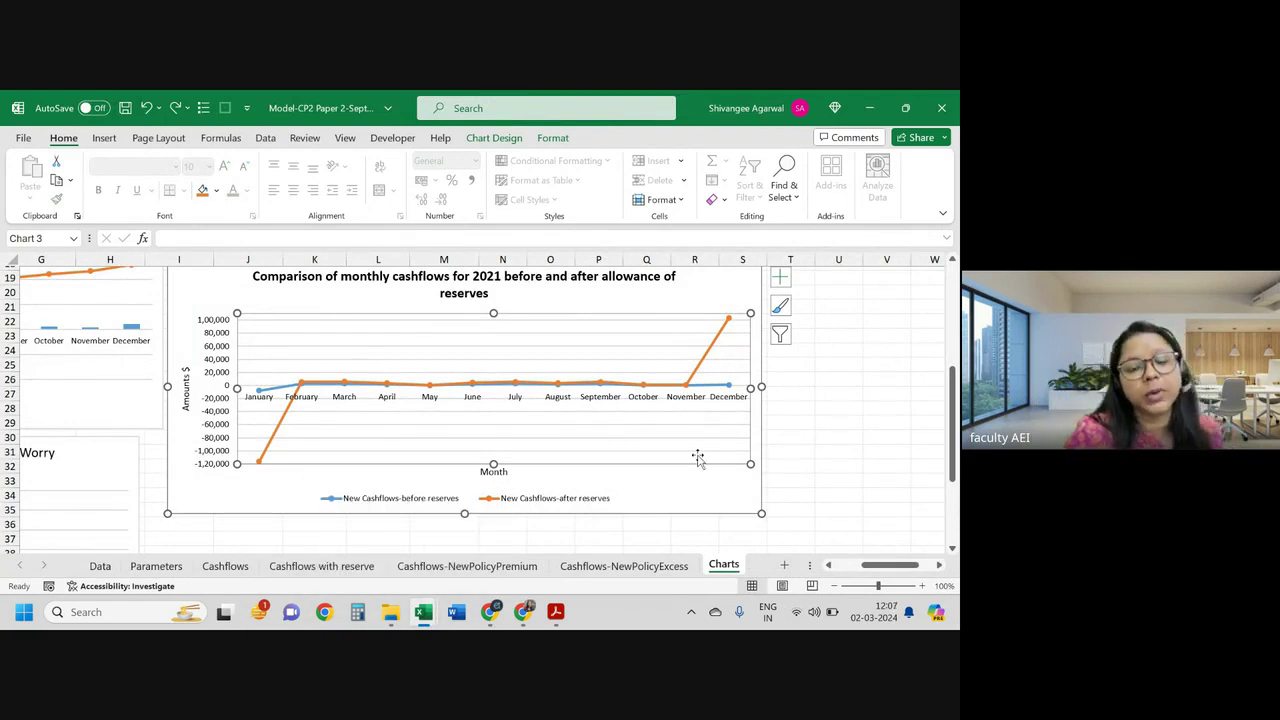
{"action": "mouse_move", "coordinate": [556, 612]}
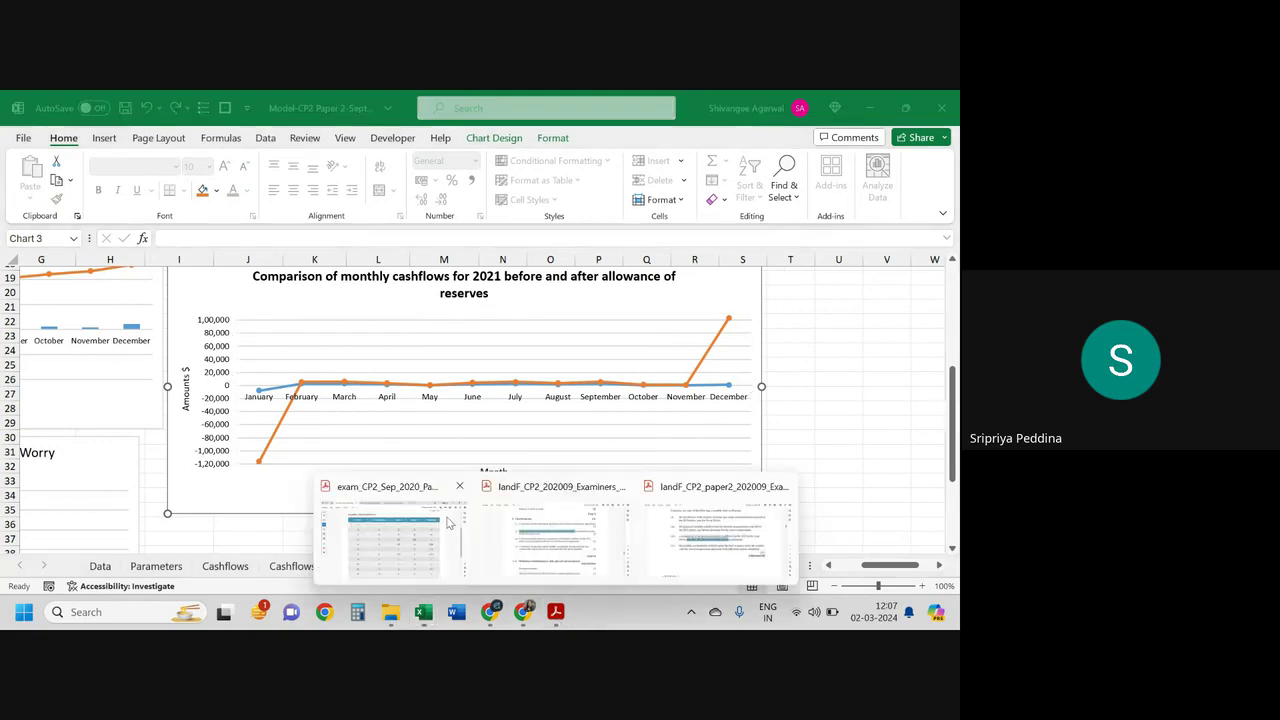
{"action": "left_click", "coordinate": [391, 540]}
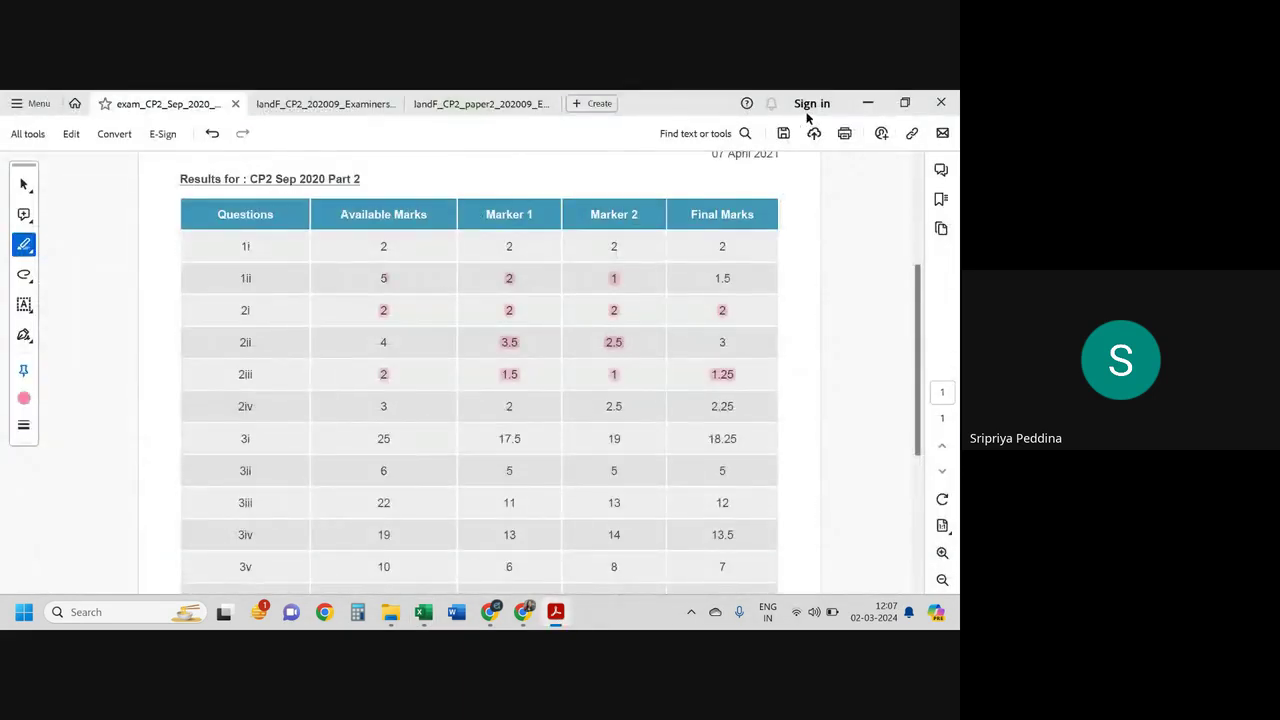
{"action": "left_click", "coordinate": [867, 103]}
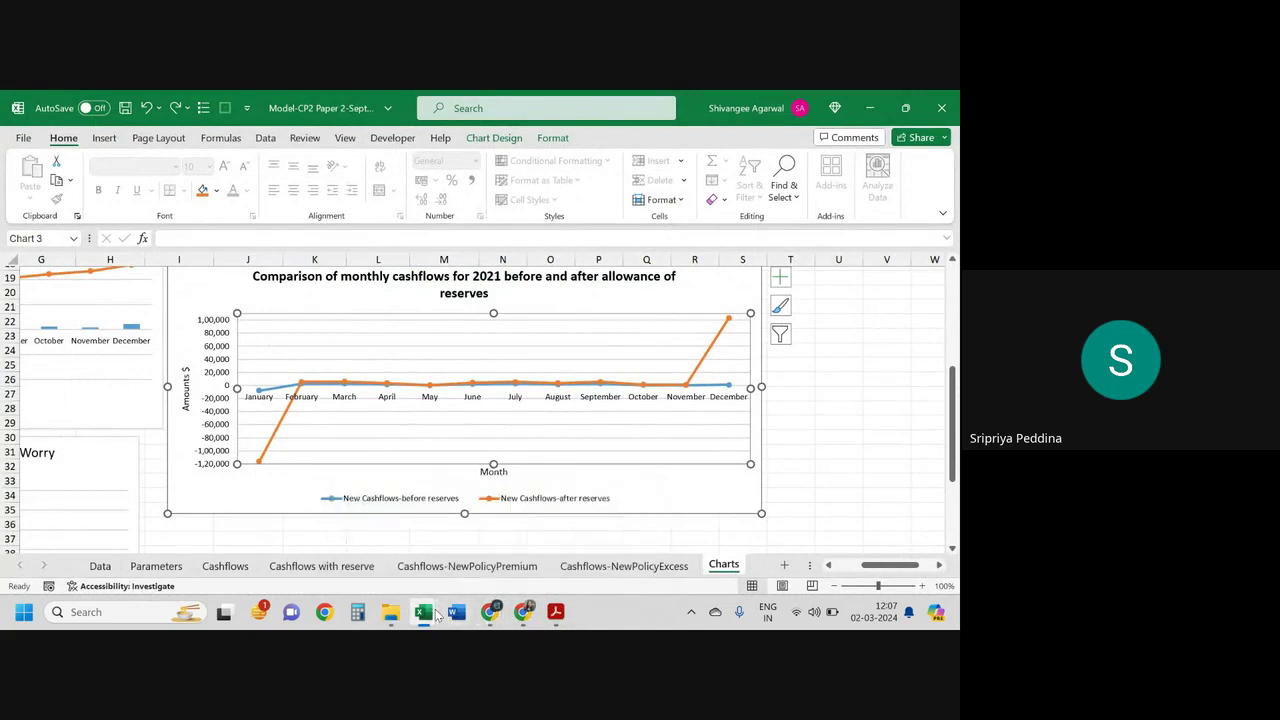
{"action": "mouse_move", "coordinate": [423, 612]}
{"action": "left_click", "coordinate": [477, 548]}
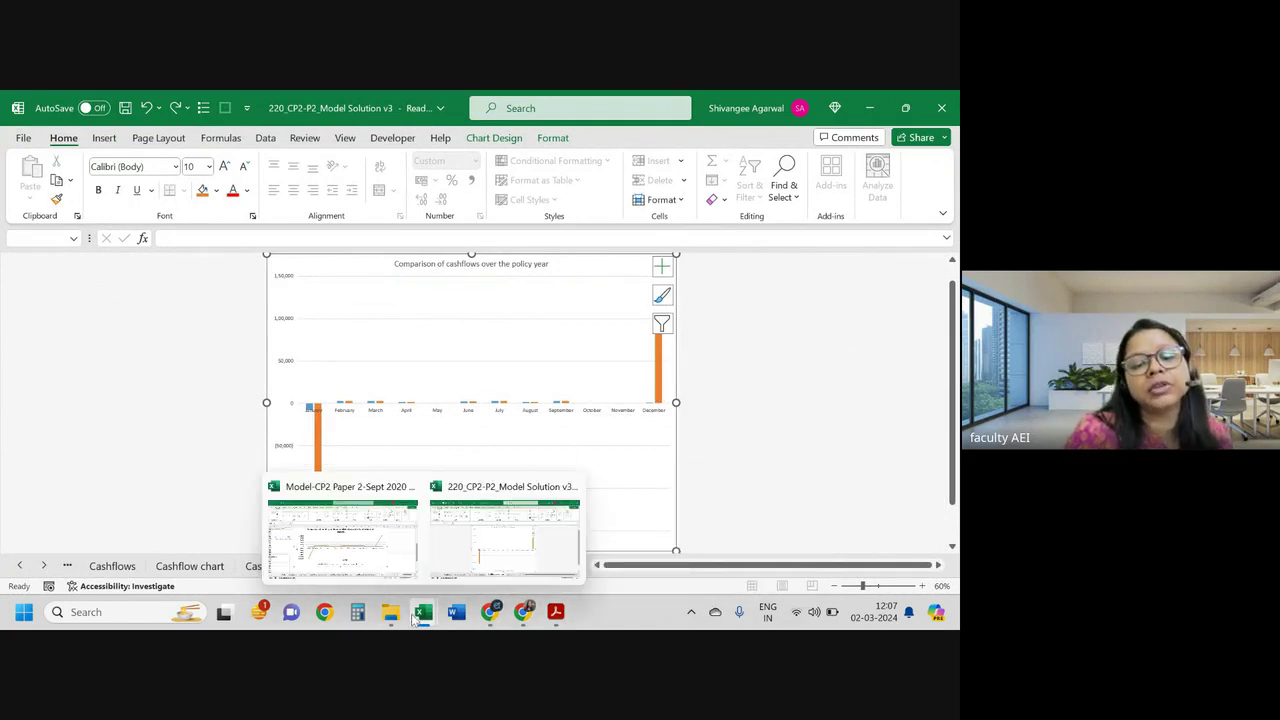
{"action": "left_click", "coordinate": [392, 556]}
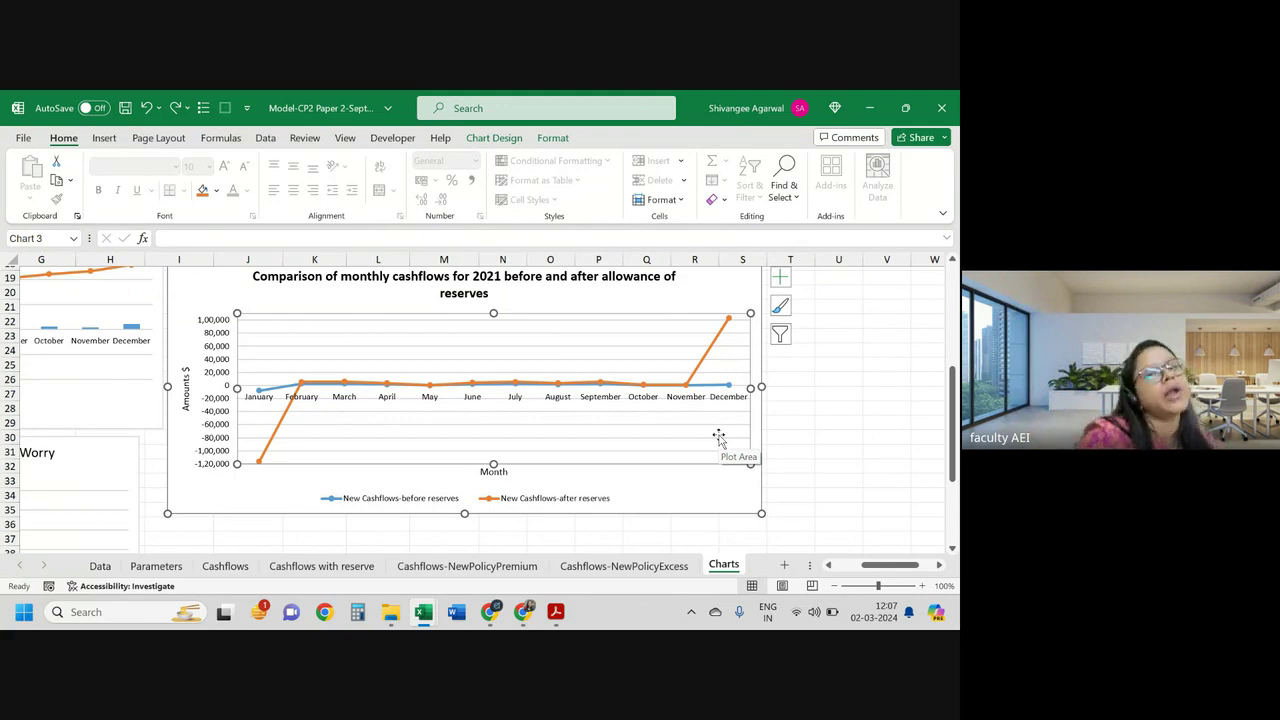
{"action": "left_click", "coordinate": [556, 612]}
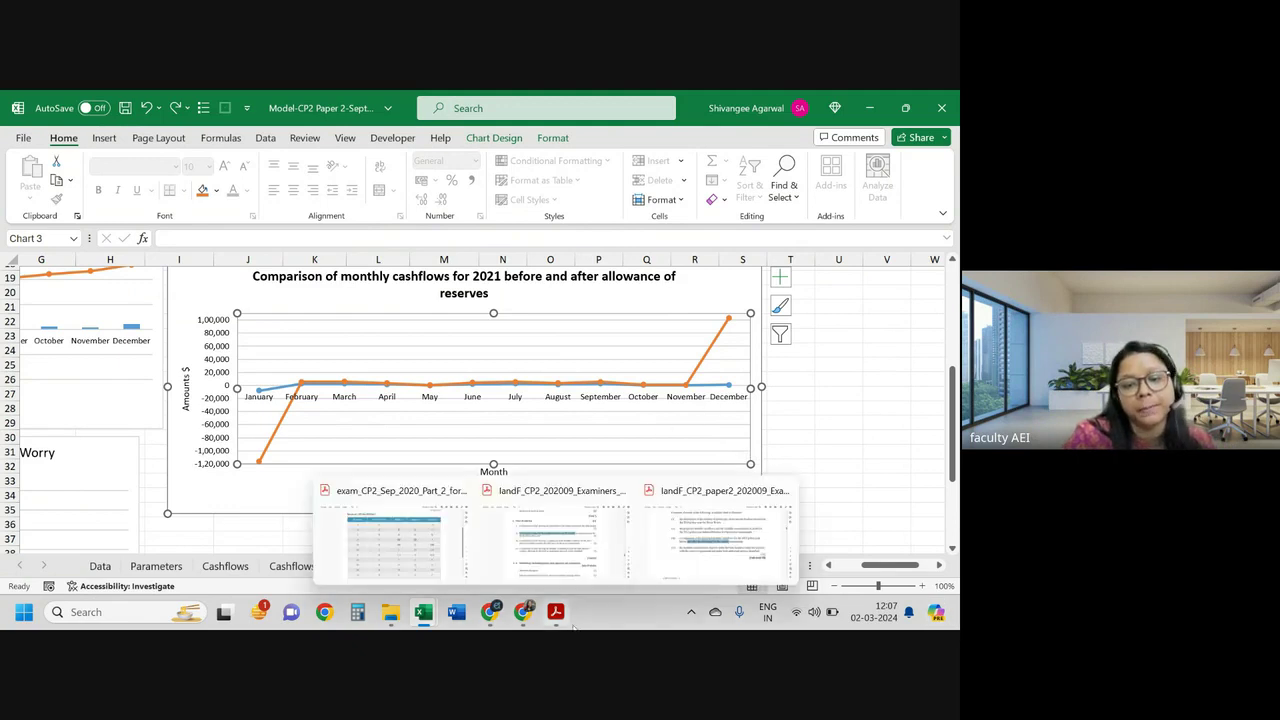
Step: Select the exam question's projected monthly cashflows and profit accumulation wording and its 11 marks
{"action": "left_click", "coordinate": [654, 550]}
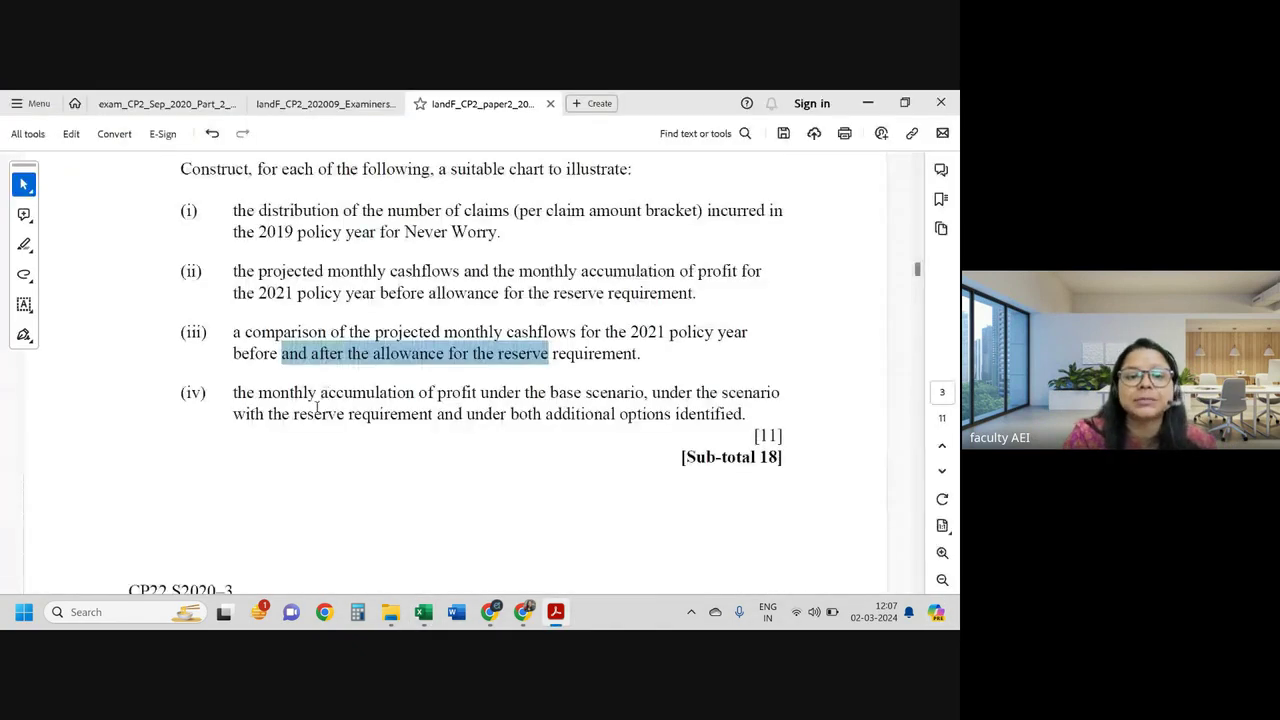
{"action": "left_click_drag", "start_coordinate": [315, 397], "coordinate": [520, 397]}
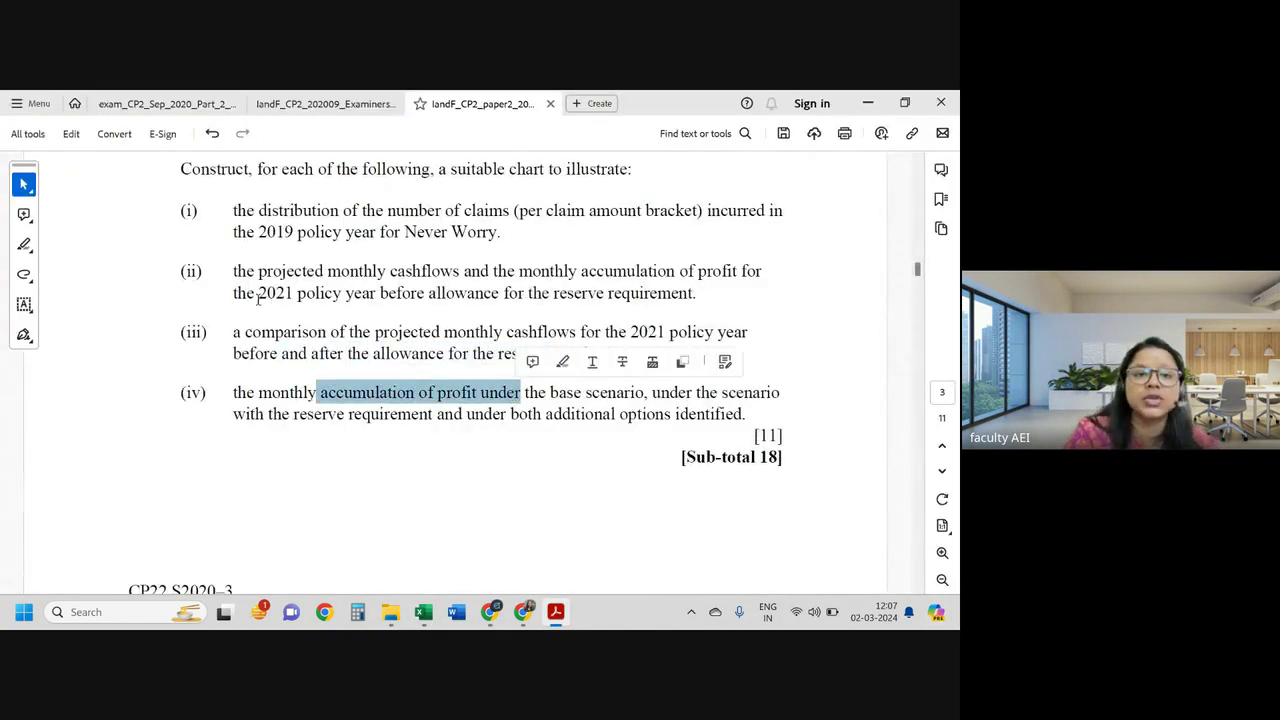
{"action": "left_click_drag", "start_coordinate": [233, 271], "coordinate": [706, 294]}
{"action": "left_click_drag", "start_coordinate": [765, 436], "coordinate": [785, 437]}
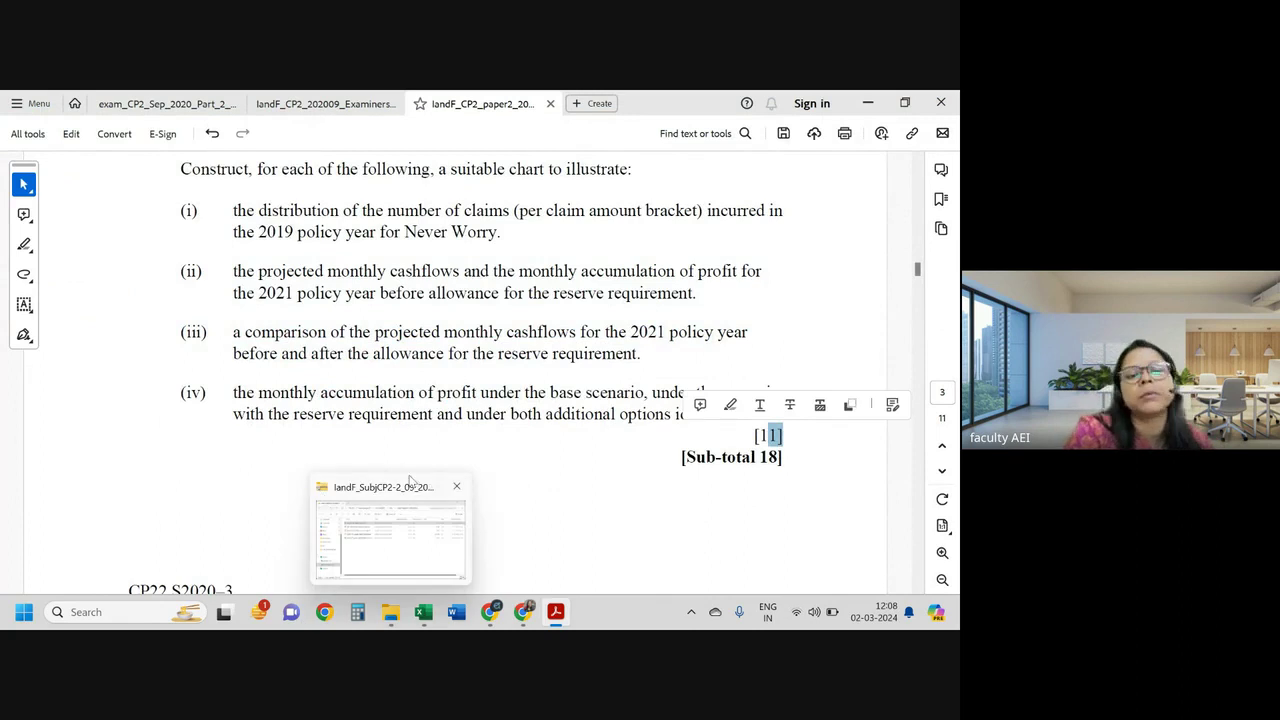
{"action": "left_click", "coordinate": [416, 420]}
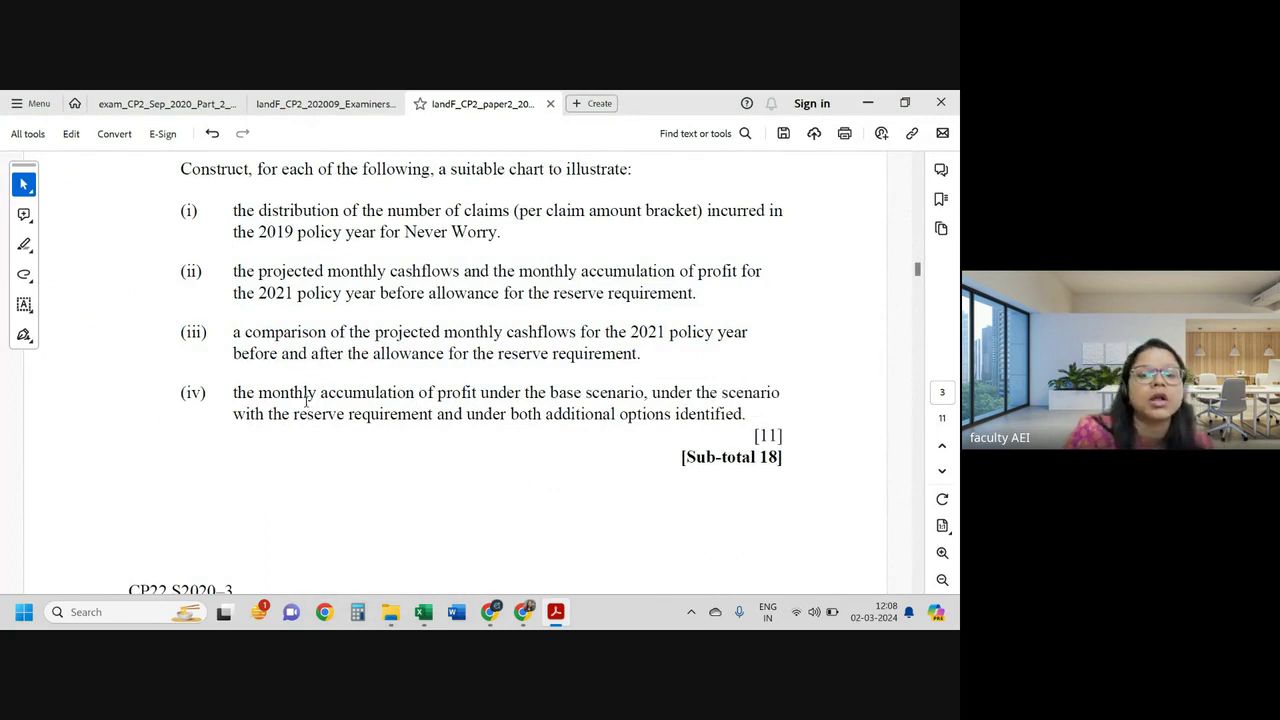
Step: Mark part (iv)'s base scenario and additional options wording, then highlight 2iv's 3 available marks
{"action": "left_click_drag", "start_coordinate": [289, 397], "coordinate": [638, 393]}
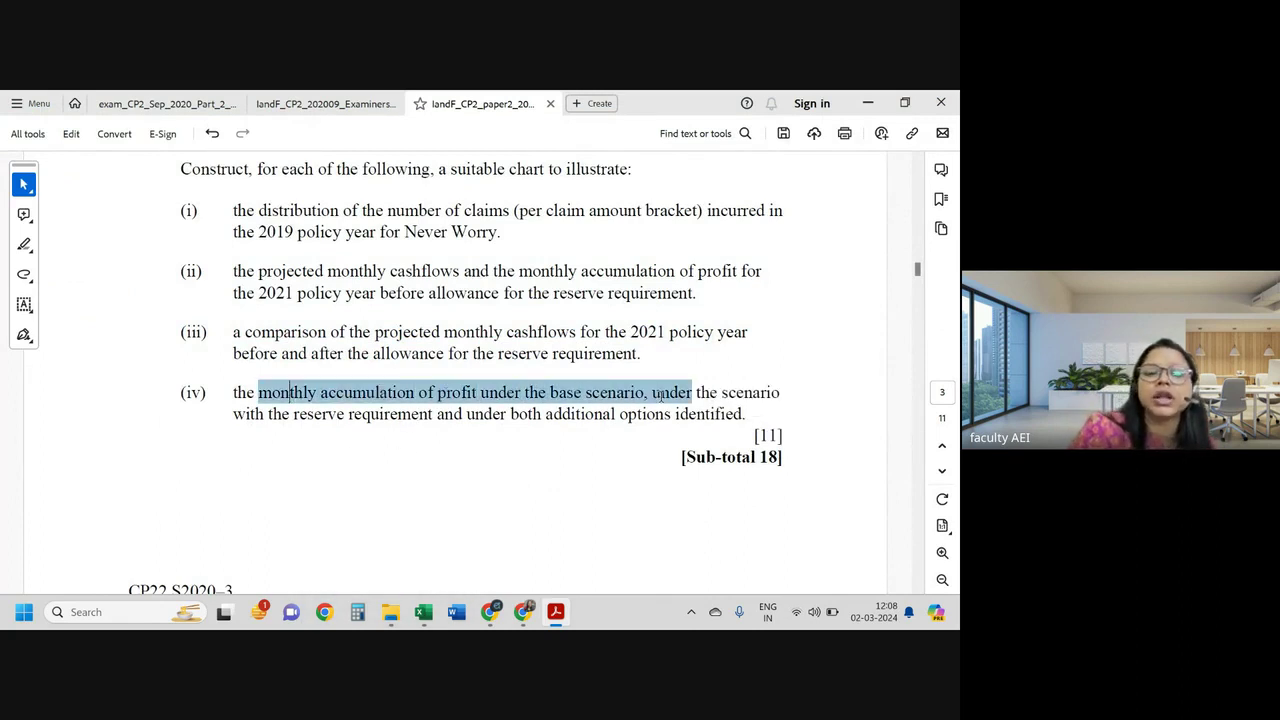
{"action": "mouse_move", "coordinate": [297, 417]}
{"action": "left_mouse_down"}
{"action": "mouse_move", "coordinate": [425, 440]}
{"action": "mouse_move", "coordinate": [457, 416]}
{"action": "left_mouse_up"}
{"action": "left_click_drag", "start_coordinate": [545, 414], "coordinate": [717, 428]}
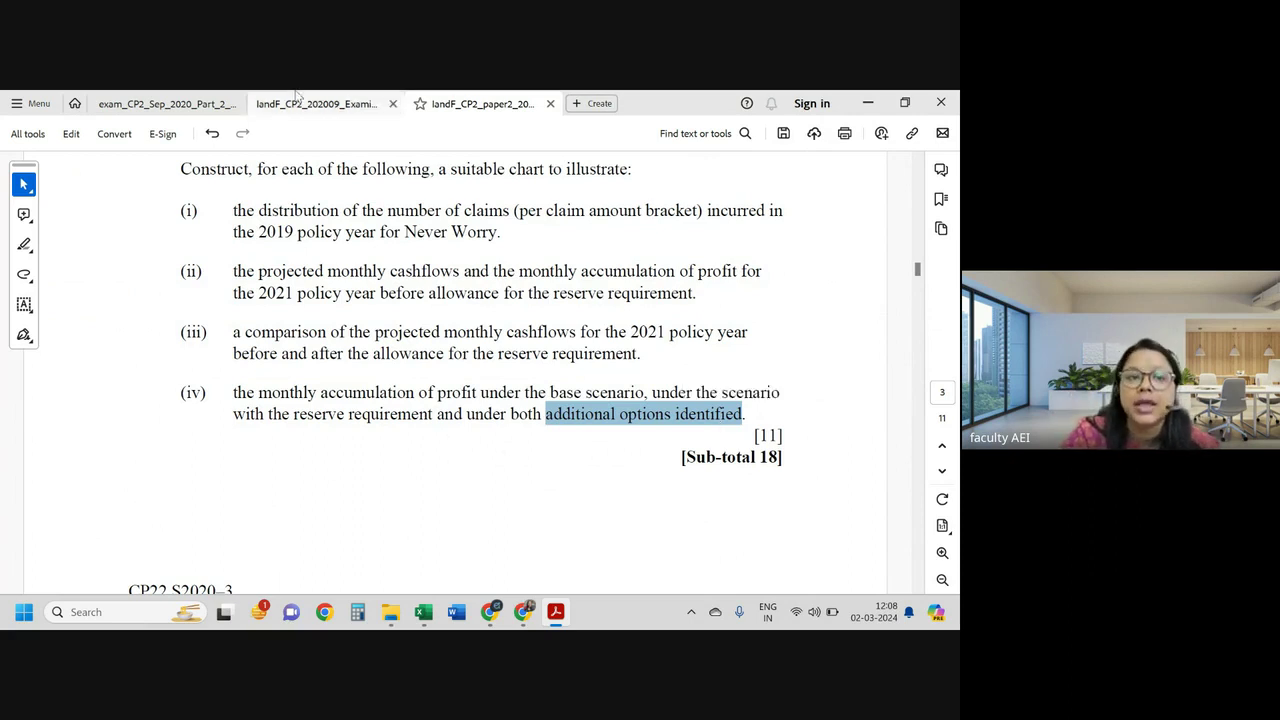
{"action": "left_click", "coordinate": [160, 103]}
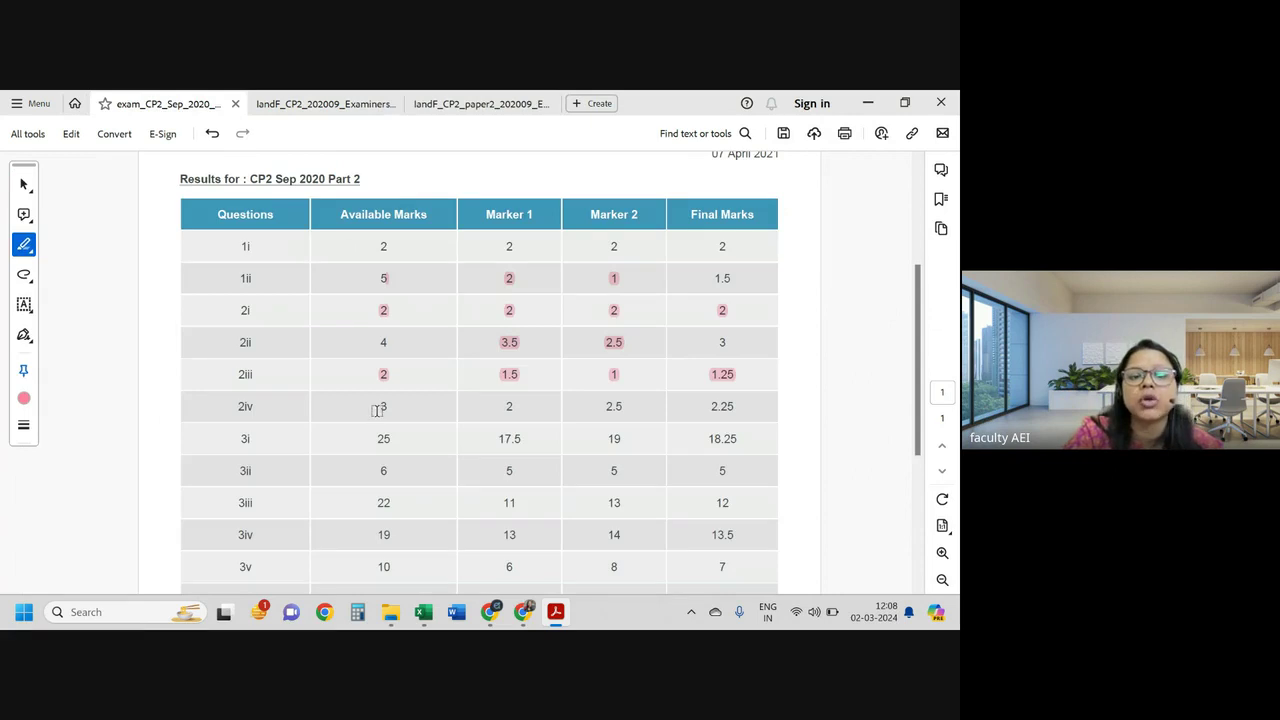
{"action": "left_click_drag", "start_coordinate": [376, 408], "coordinate": [390, 408]}
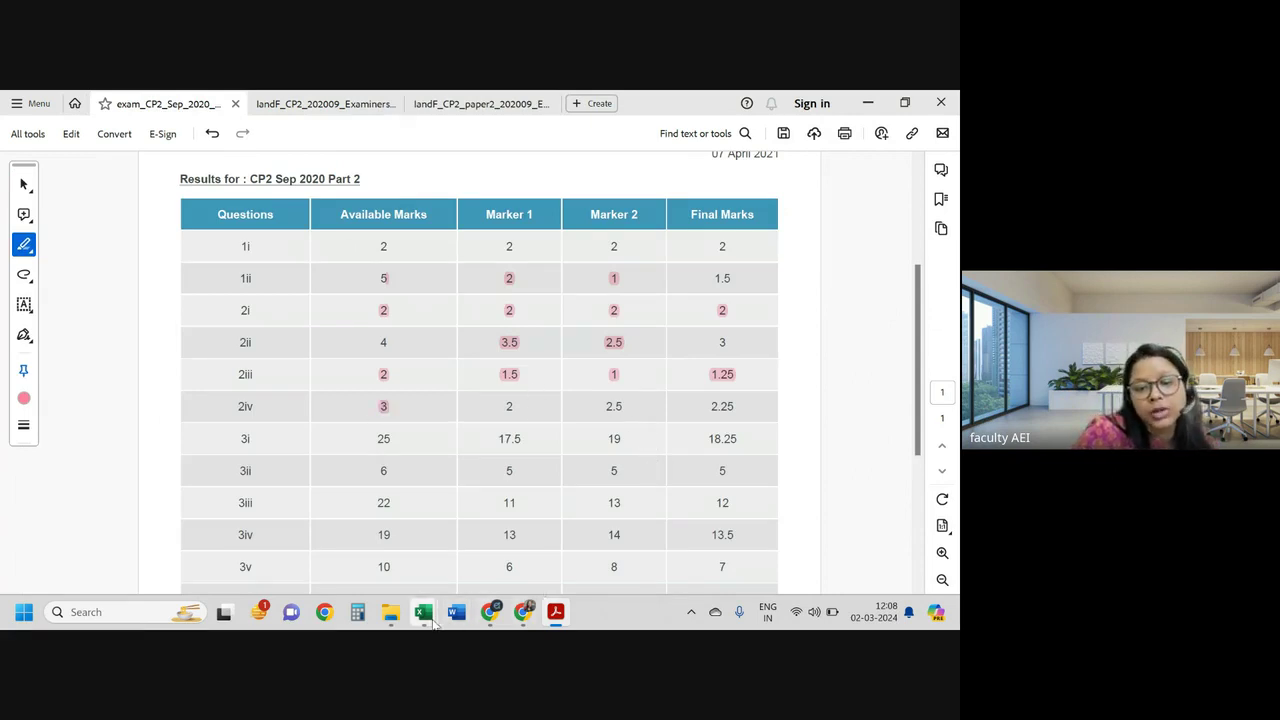
{"action": "left_click", "coordinate": [500, 530]}
{"action": "left_click", "coordinate": [508, 566]}
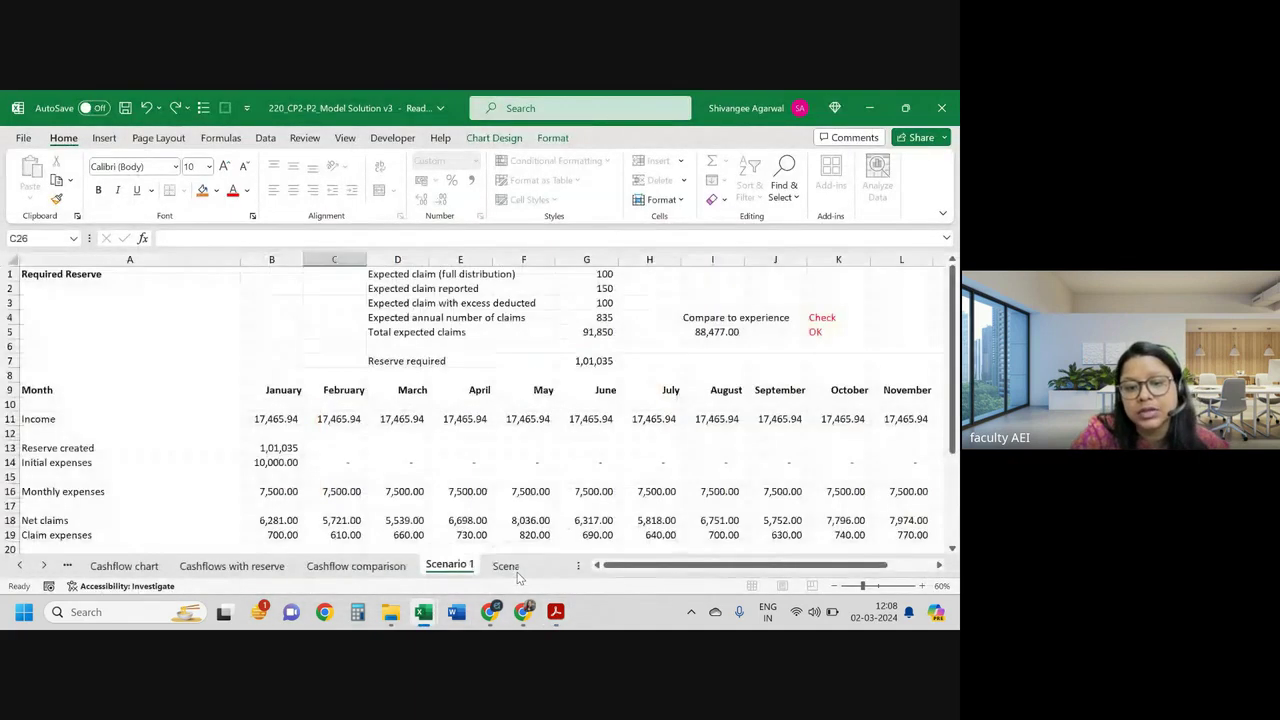
{"action": "left_click", "coordinate": [516, 572]}
{"action": "left_click", "coordinate": [512, 571]}
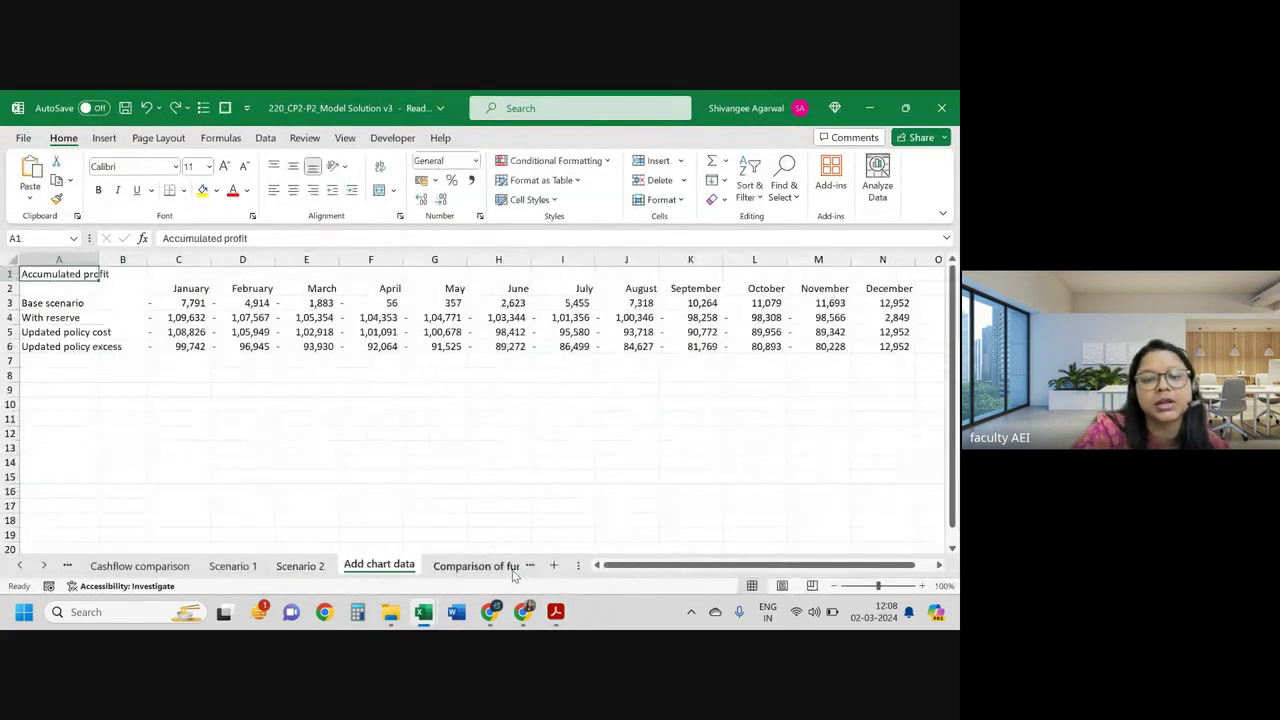
{"action": "left_click", "coordinate": [508, 568]}
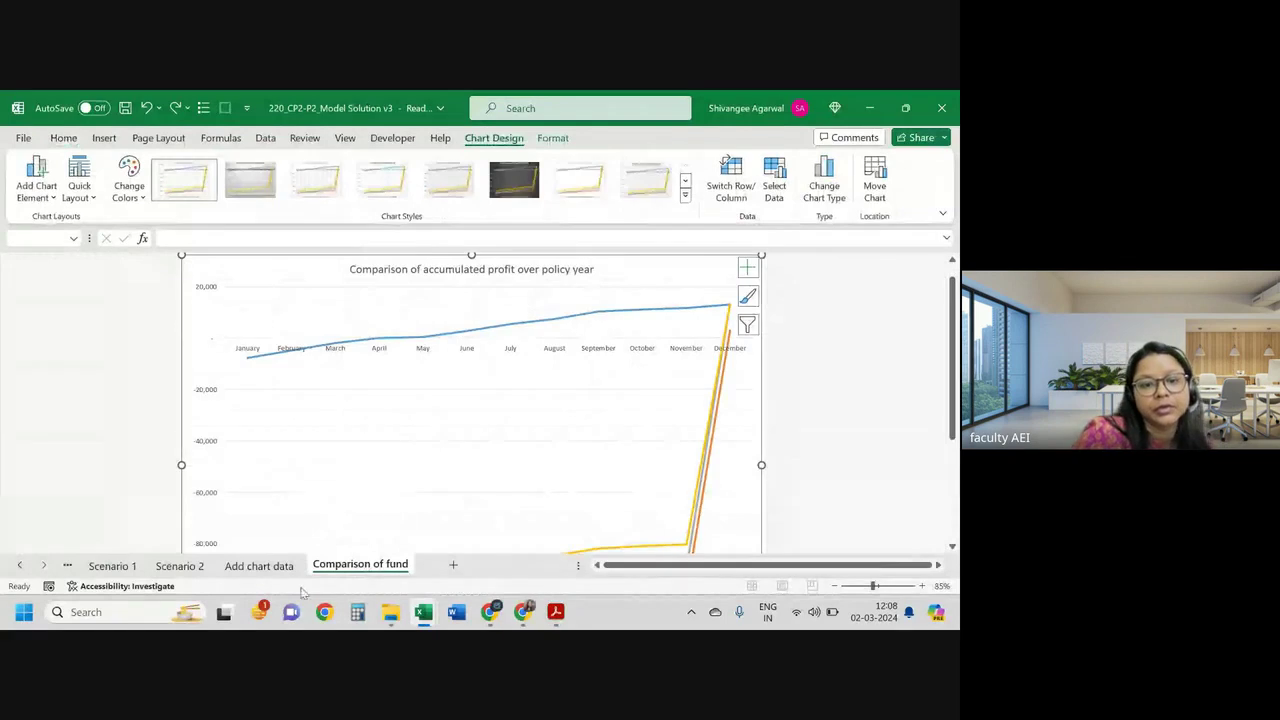
{"action": "left_click", "coordinate": [255, 566]}
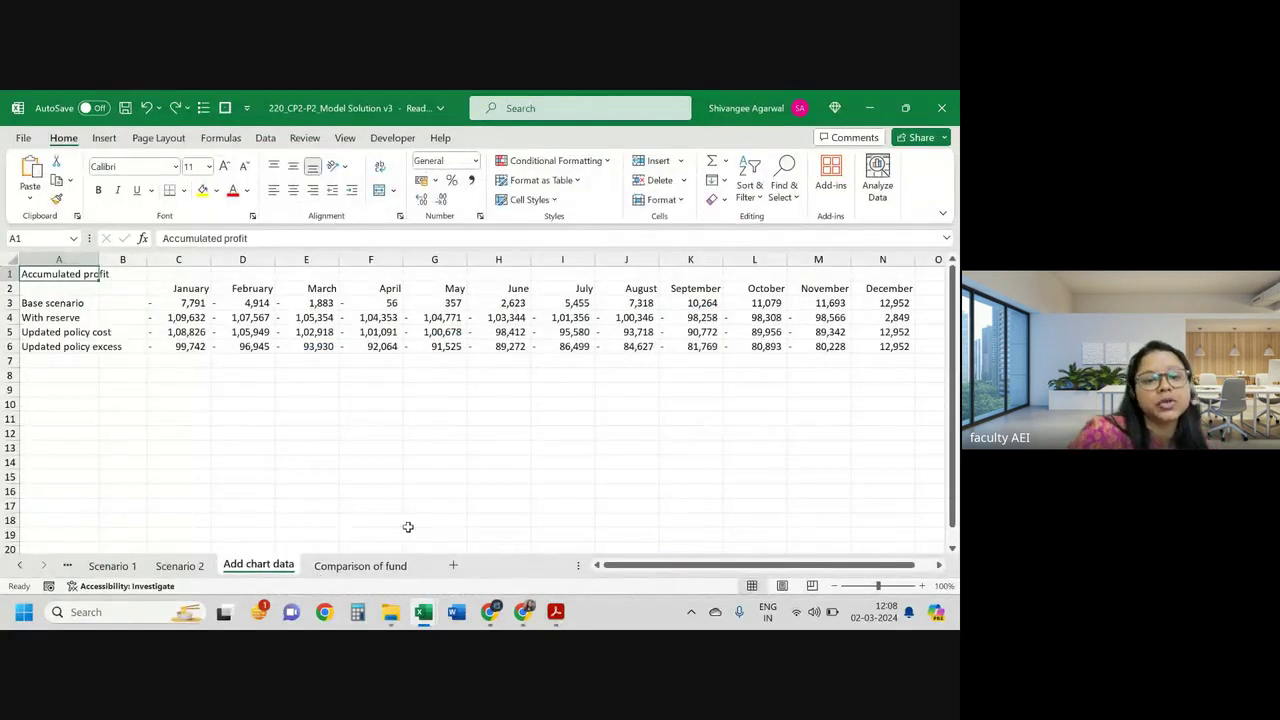
{"action": "left_click", "coordinate": [381, 567]}
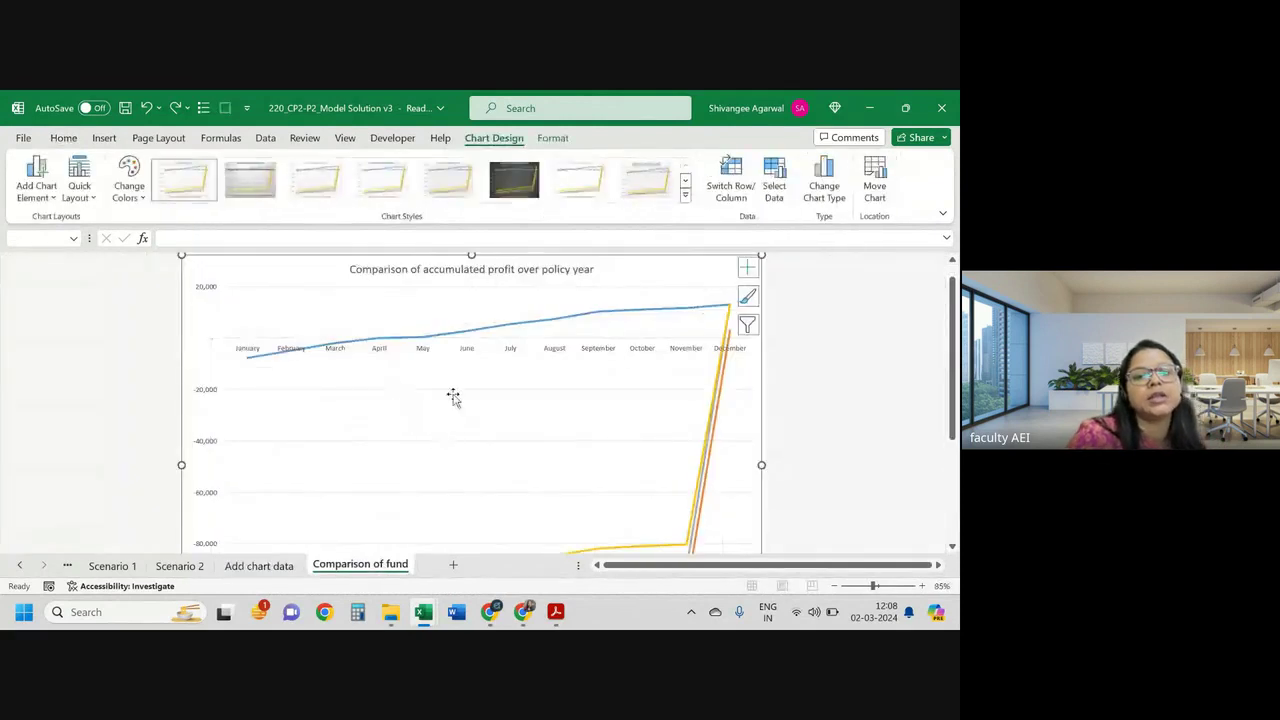
{"action": "scroll", "coordinate": [455, 390], "scroll_direction": "down", "scroll_amount": 5}
{"action": "scroll", "coordinate": [501, 423], "scroll_direction": "up", "scroll_amount": 3}
{"action": "scroll", "coordinate": [500, 423], "scroll_direction": "down", "scroll_amount": 1}
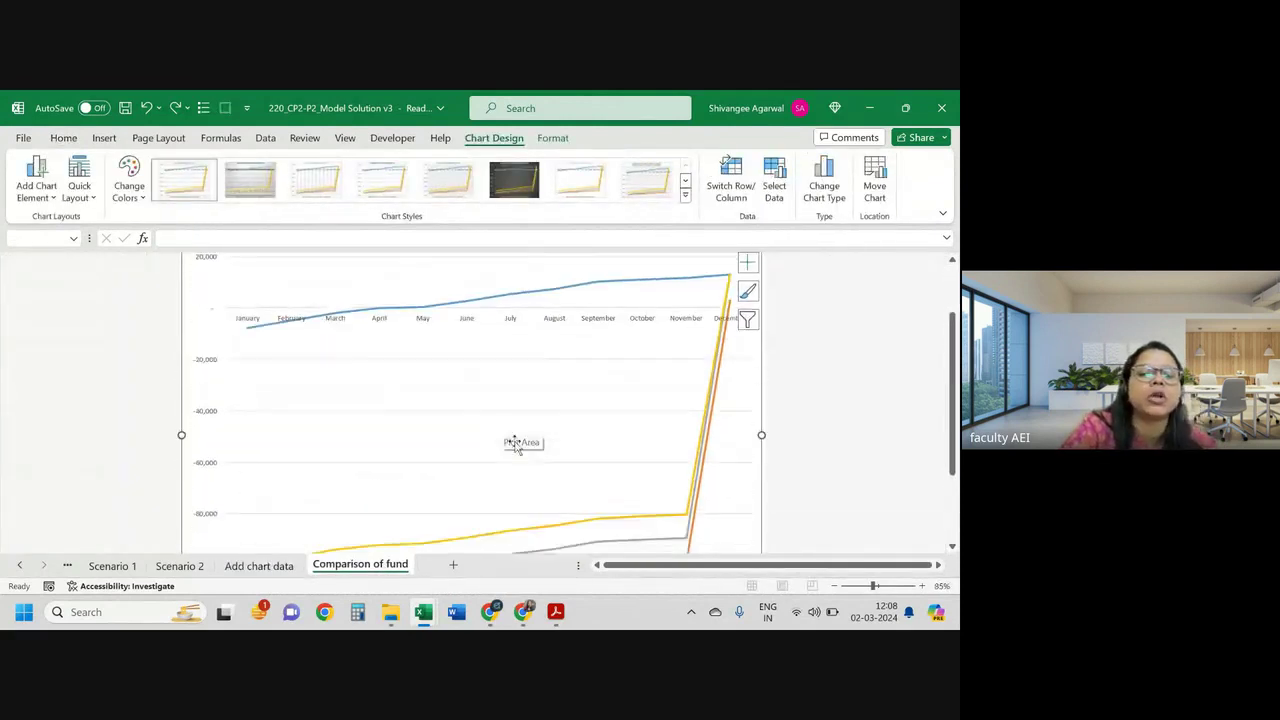
{"action": "scroll", "coordinate": [514, 443], "scroll_direction": "down", "scroll_amount": 2}
{"action": "scroll", "coordinate": [528, 463], "scroll_direction": "down", "scroll_amount": 3}
{"action": "scroll", "coordinate": [530, 468], "scroll_direction": "up", "scroll_amount": 3}
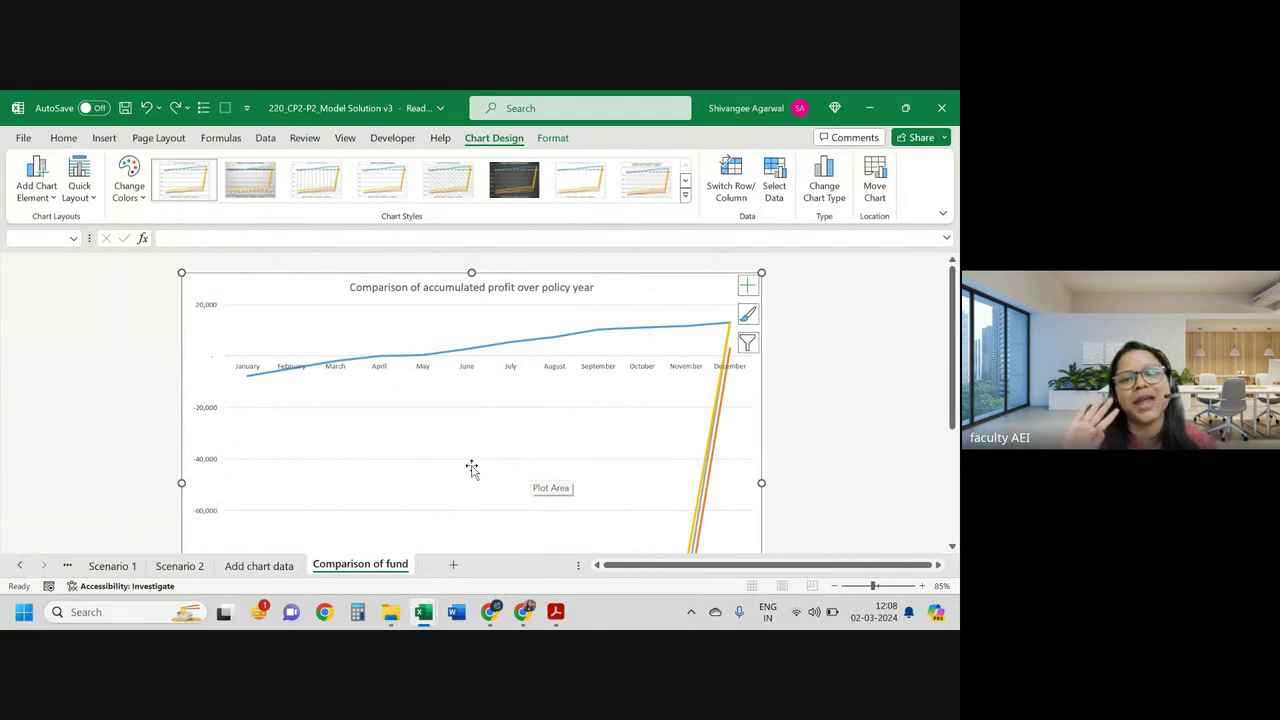
{"action": "scroll", "coordinate": [465, 462], "scroll_direction": "down", "scroll_amount": 2}
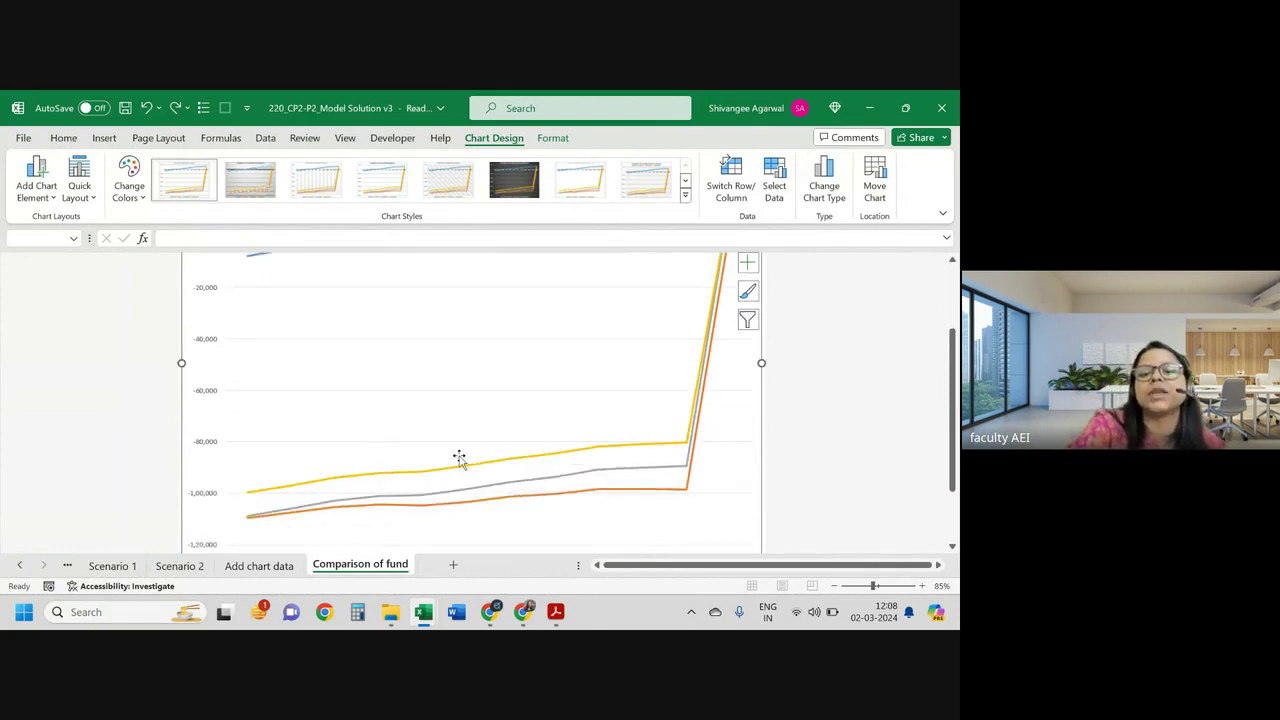
{"action": "scroll", "coordinate": [459, 458], "scroll_direction": "down", "scroll_amount": 1}
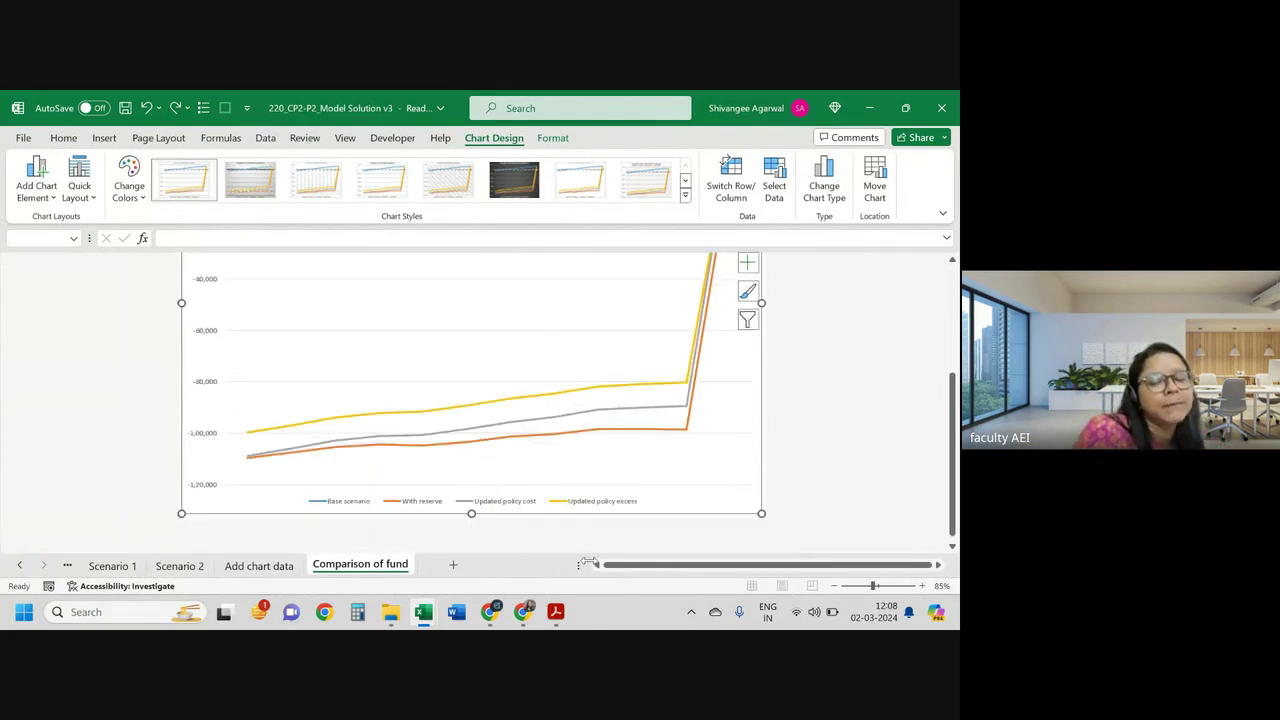
{"action": "scroll", "coordinate": [588, 530], "scroll_direction": "up", "scroll_amount": 2}
{"action": "scroll", "coordinate": [597, 450], "scroll_direction": "up", "scroll_amount": 1}
{"action": "scroll", "coordinate": [611, 390], "scroll_direction": "down", "scroll_amount": 3}
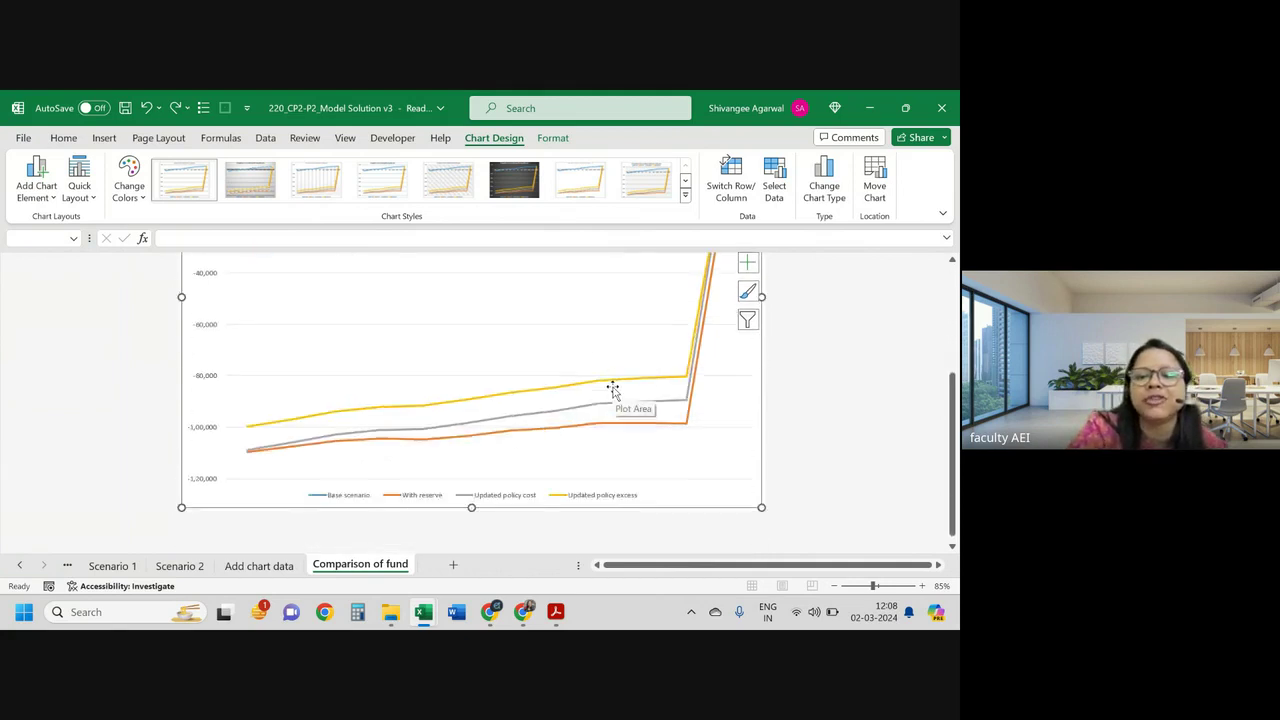
{"action": "scroll", "coordinate": [611, 390], "scroll_direction": "up", "scroll_amount": 2}
{"action": "scroll", "coordinate": [606, 386], "scroll_direction": "up", "scroll_amount": 1}
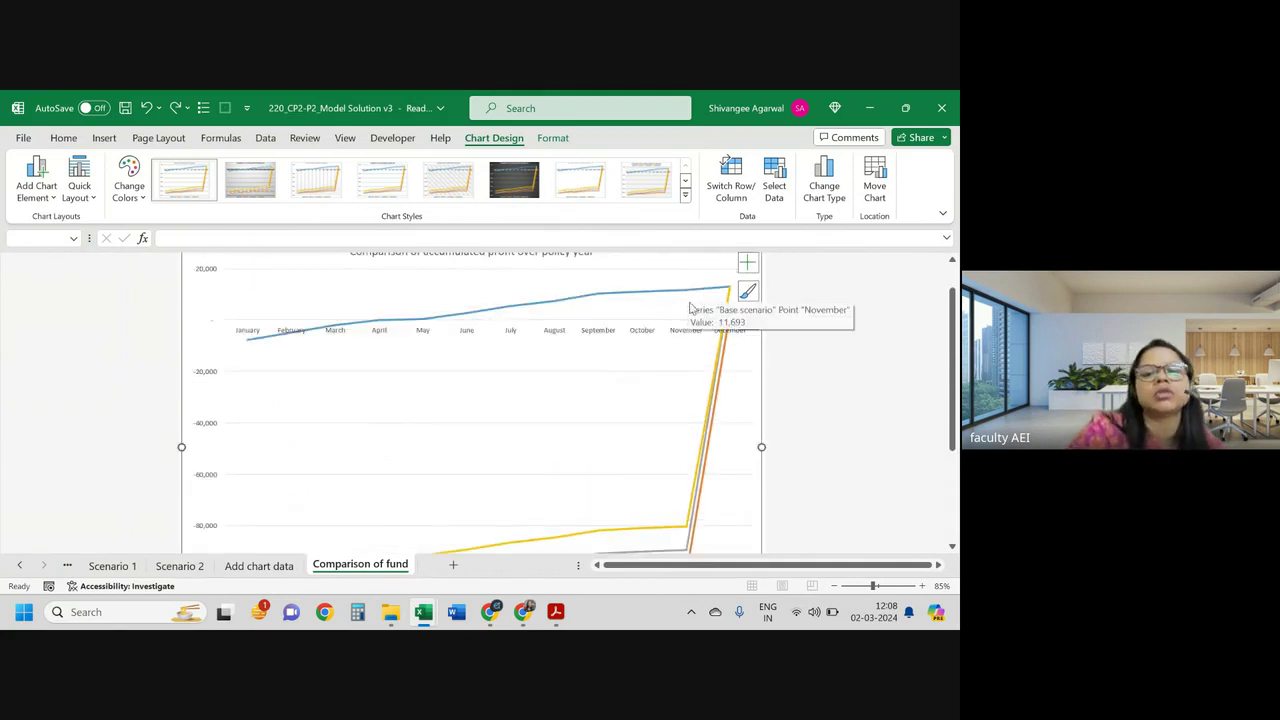
{"action": "scroll", "coordinate": [692, 300], "scroll_direction": "down", "scroll_amount": 2}
{"action": "scroll", "coordinate": [698, 540], "scroll_direction": "down", "scroll_amount": 1}
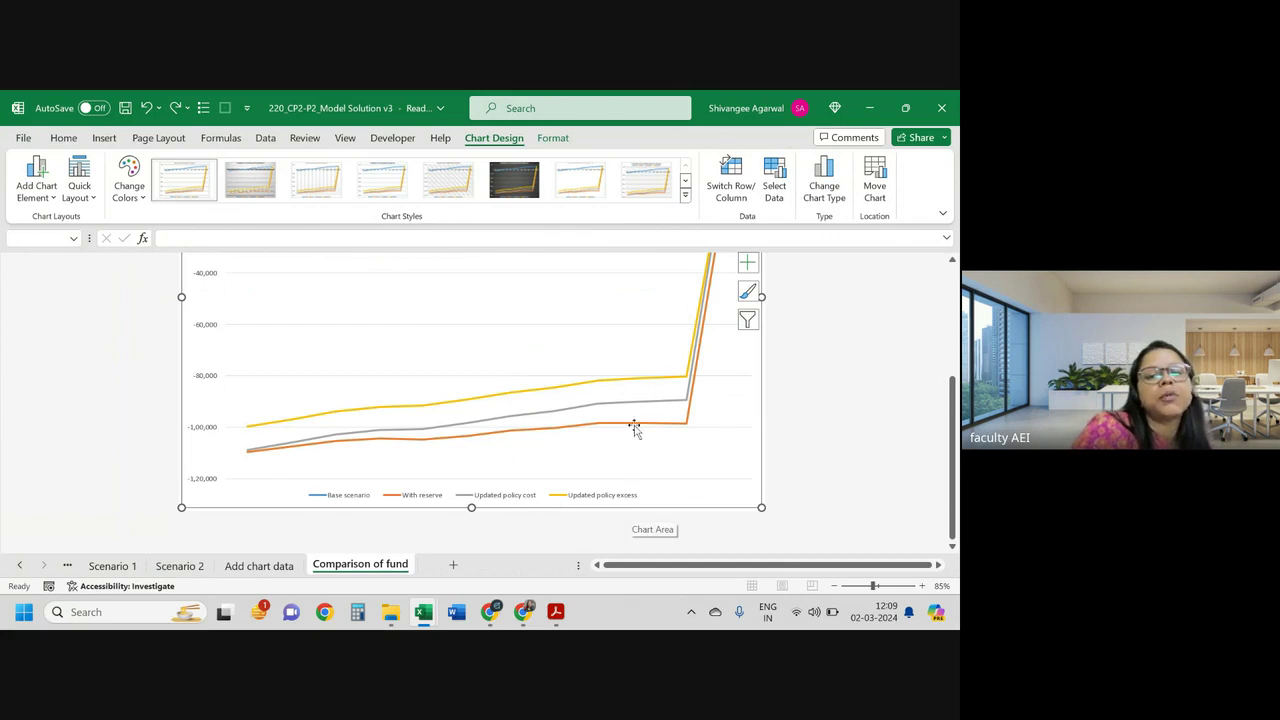
{"action": "scroll", "coordinate": [658, 382], "scroll_direction": "up", "scroll_amount": 2}
{"action": "mouse_move", "coordinate": [687, 467]}
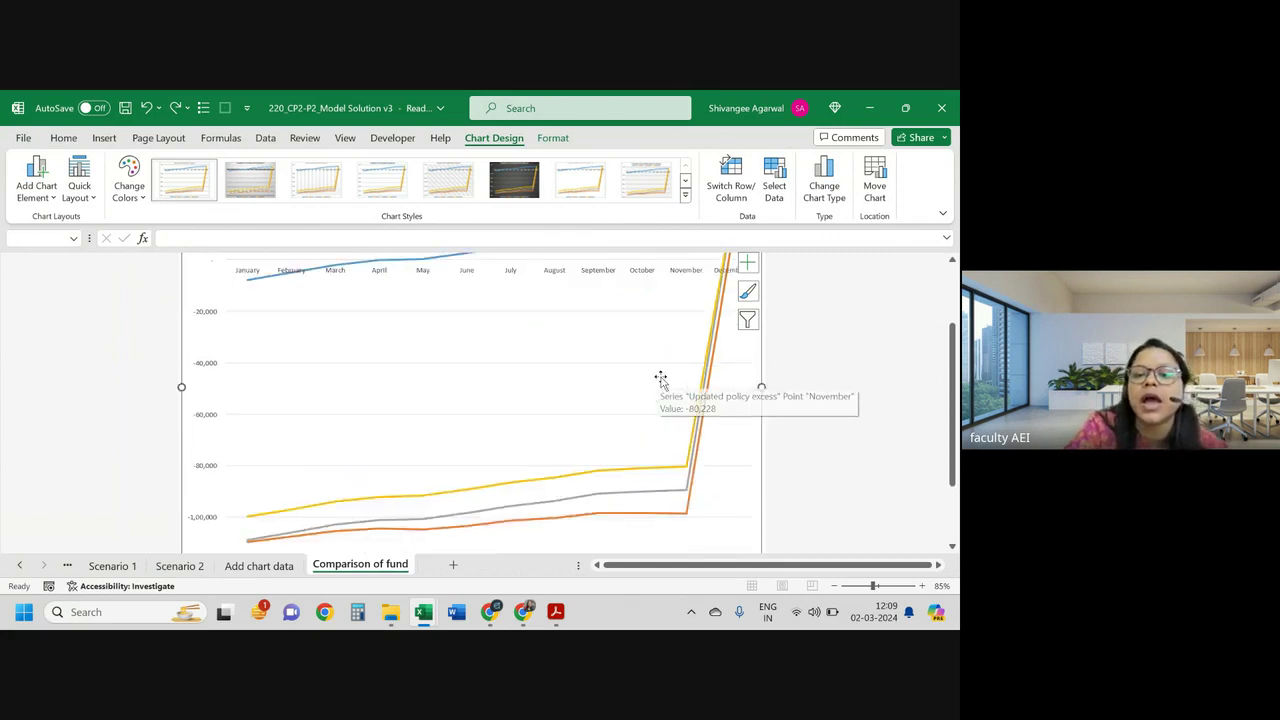
{"action": "scroll", "coordinate": [700, 350], "scroll_direction": "up", "scroll_amount": 1}
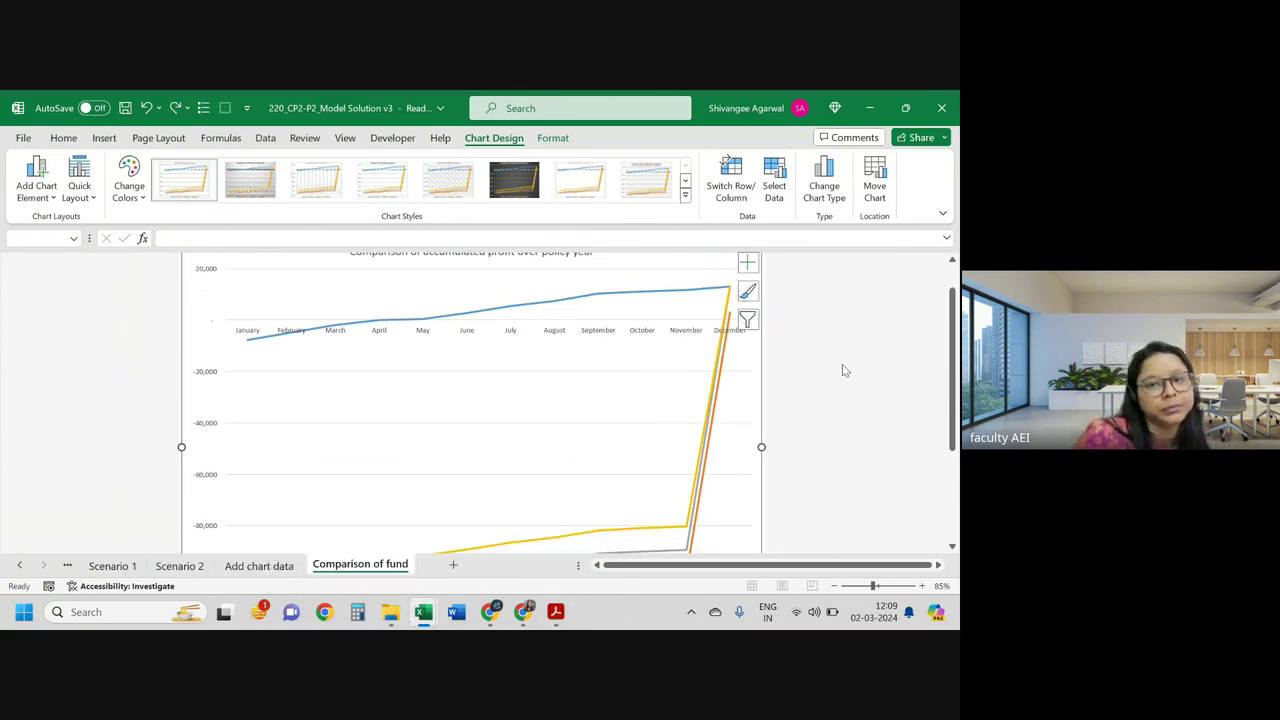
{"action": "scroll", "coordinate": [650, 475], "scroll_direction": "down", "scroll_amount": 3}
{"action": "scroll", "coordinate": [655, 478], "scroll_direction": "up", "scroll_amount": 1}
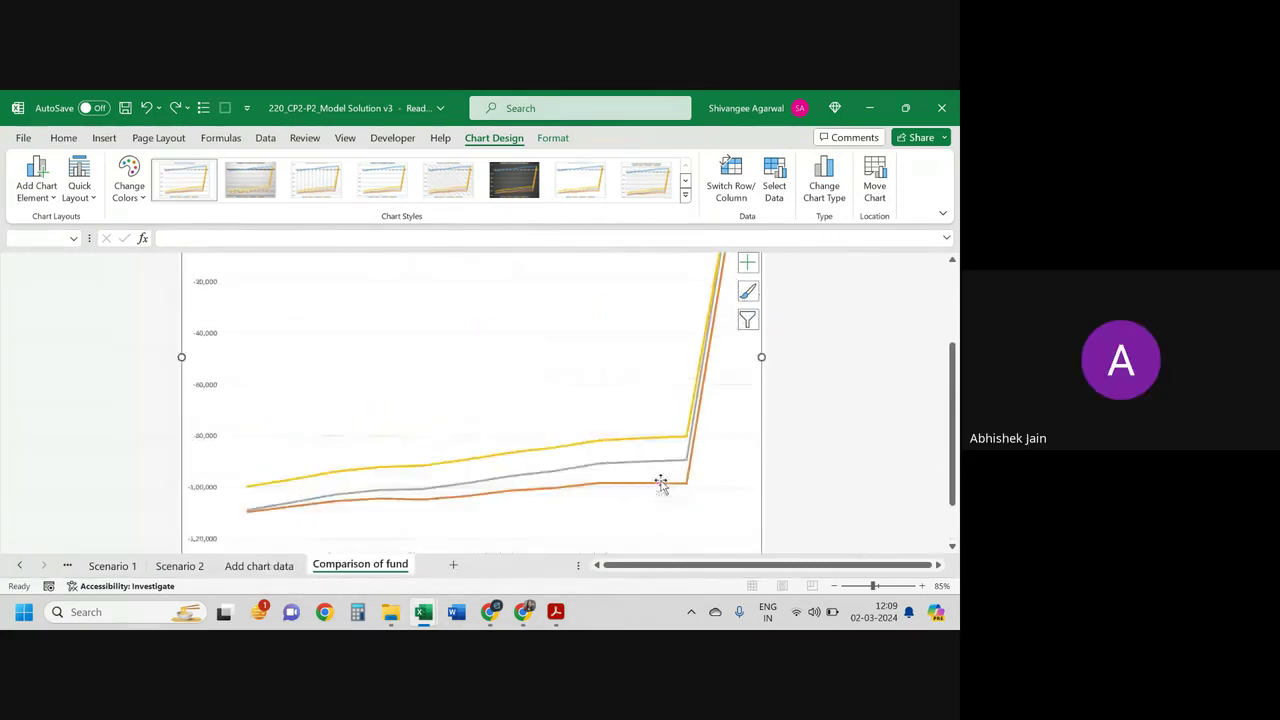
{"action": "scroll", "coordinate": [670, 480], "scroll_direction": "up", "scroll_amount": 3}
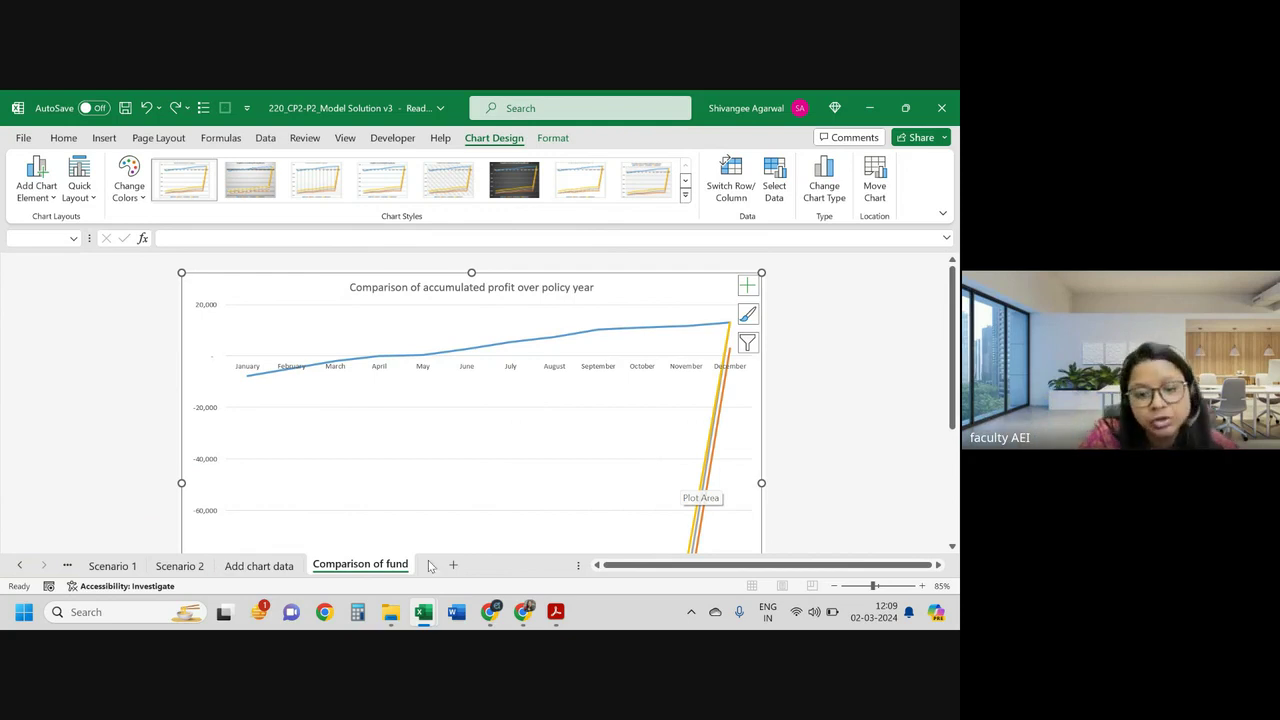
Step: Scroll through the other workbook's profit-accumulation and cashflow charts, then return to 220_CP2-P2_Model Solution v3
{"action": "left_click", "coordinate": [380, 548]}
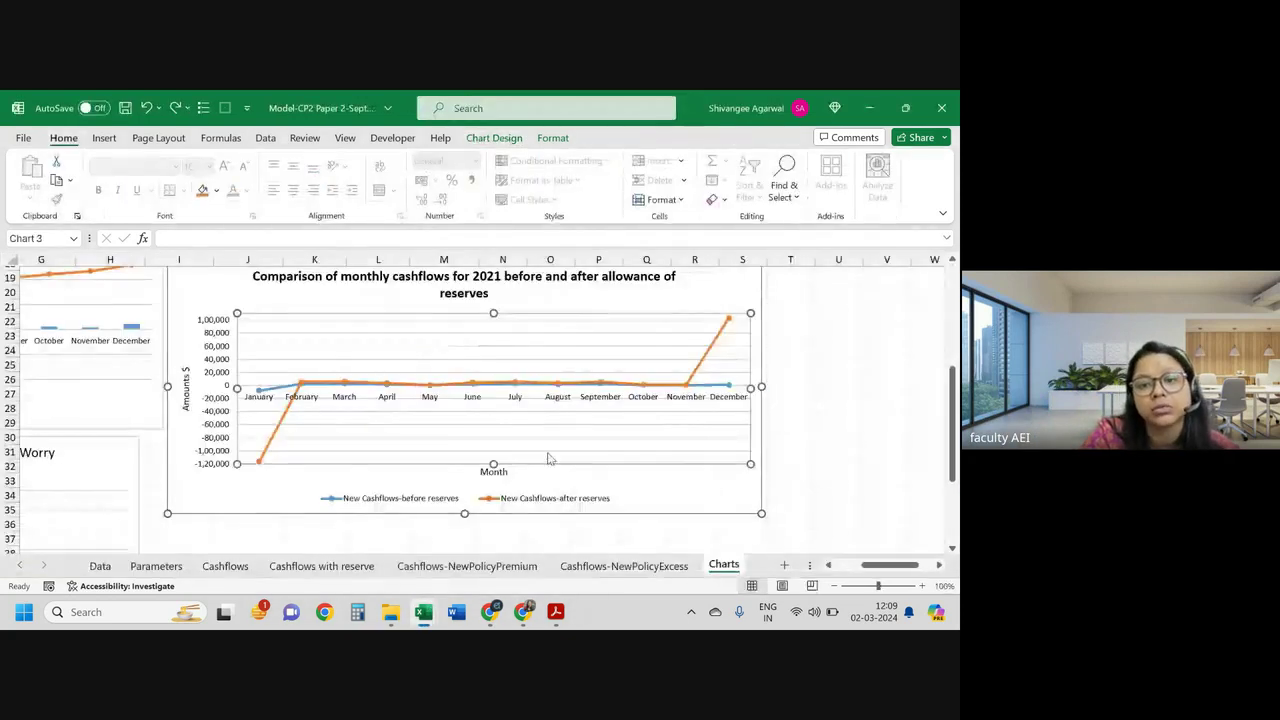
{"action": "scroll", "coordinate": [548, 458], "scroll_direction": "up", "scroll_amount": 6}
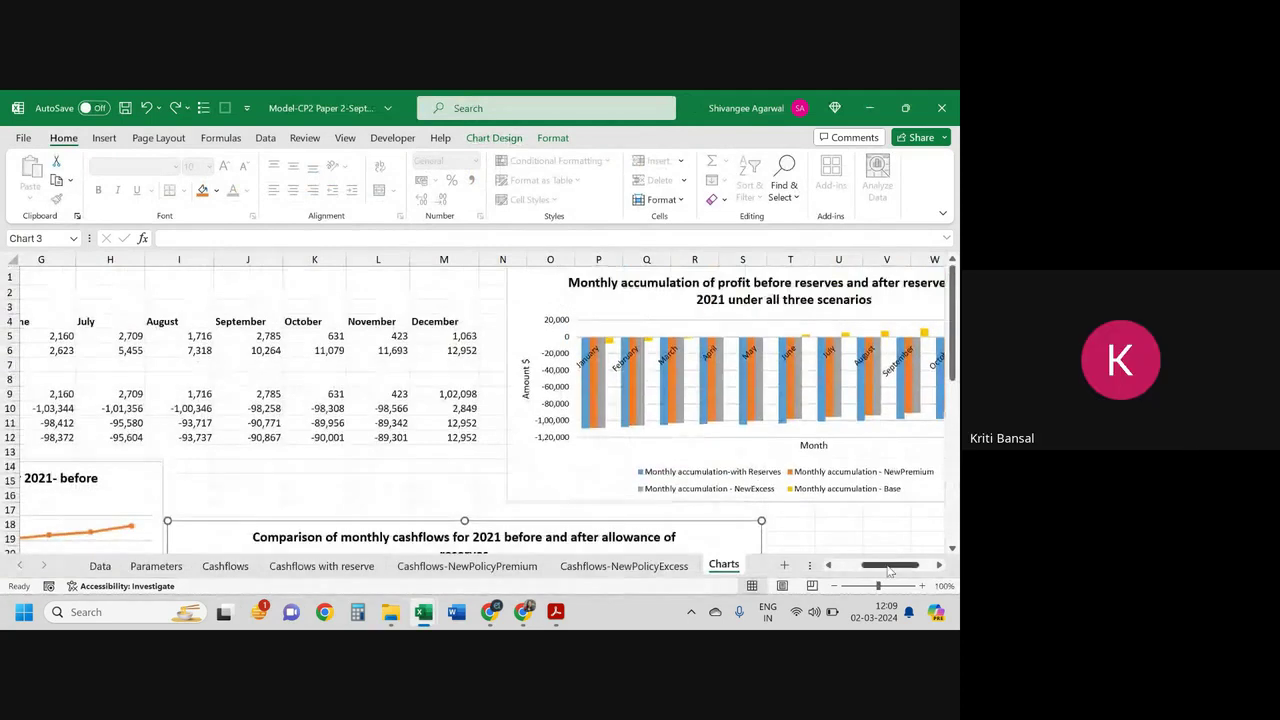
{"action": "left_click_drag", "start_coordinate": [889, 570], "coordinate": [901, 570]}
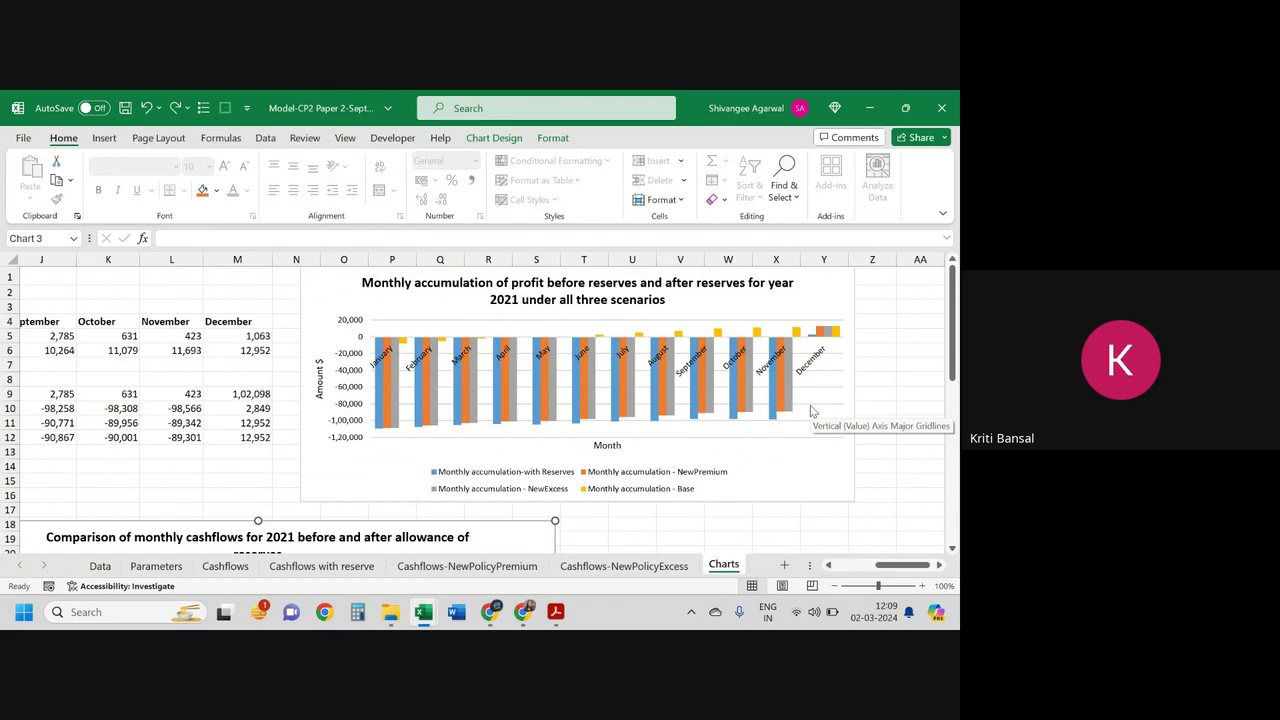
{"action": "scroll", "coordinate": [189, 529], "scroll_direction": "down", "scroll_amount": 3}
{"action": "scroll", "coordinate": [520, 492], "scroll_direction": "down", "scroll_amount": 2}
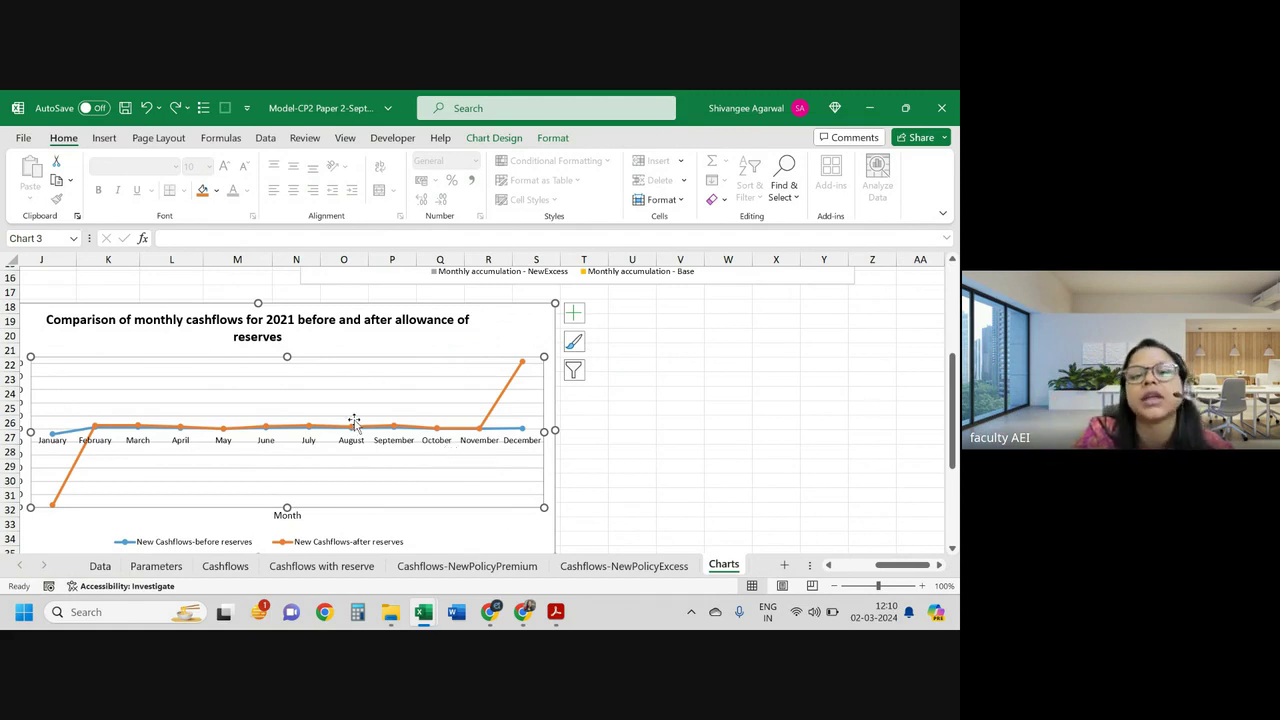
{"action": "scroll", "coordinate": [865, 468], "scroll_direction": "up", "scroll_amount": 4}
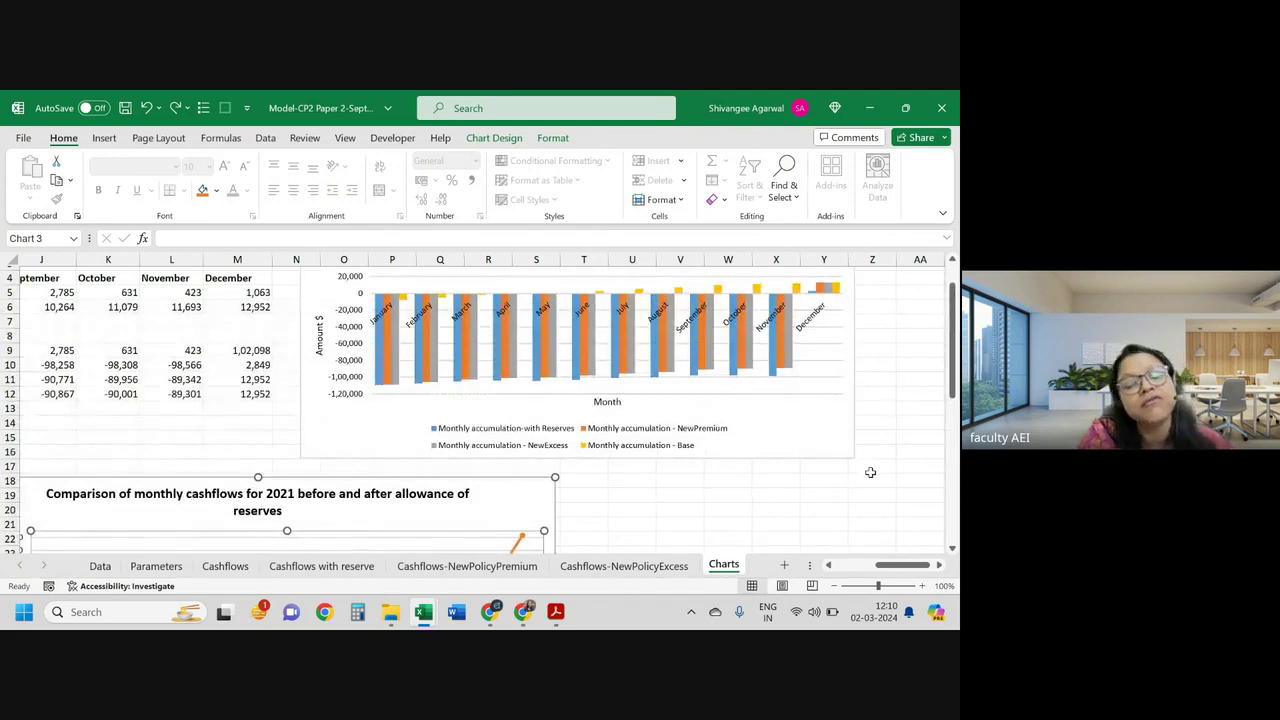
{"action": "scroll", "coordinate": [869, 472], "scroll_direction": "up", "scroll_amount": 1}
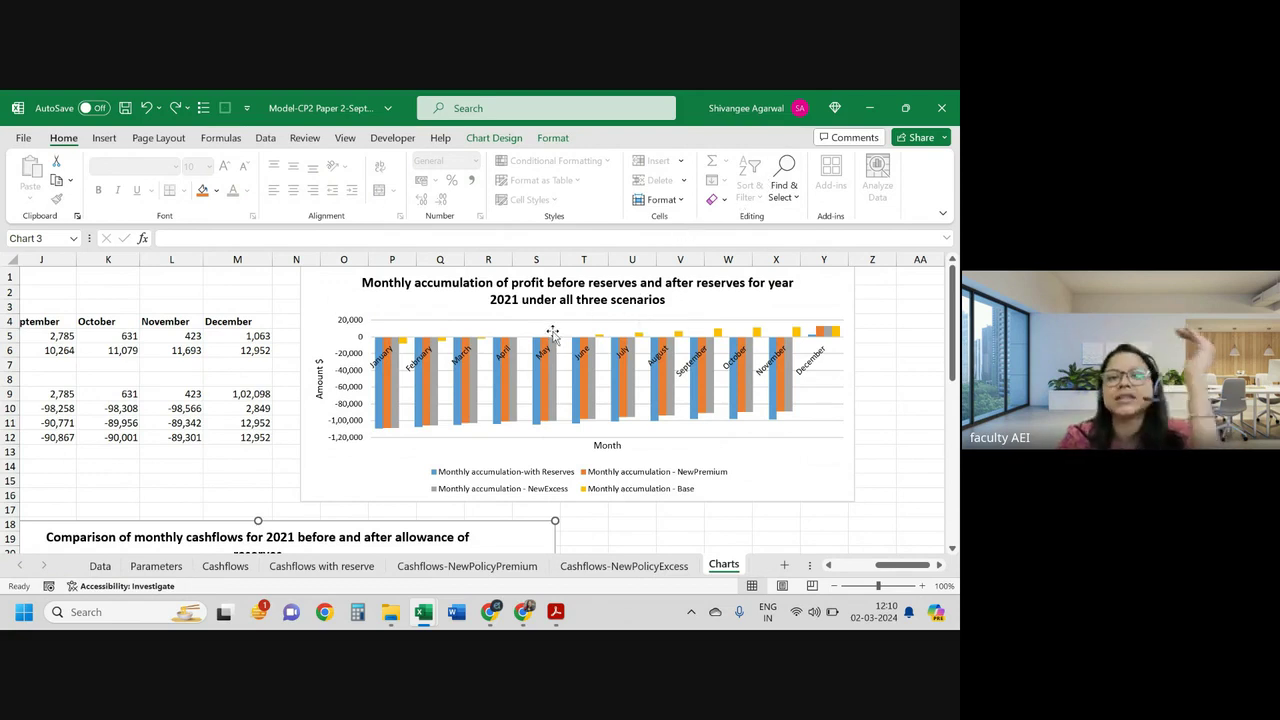
{"action": "left_click", "coordinate": [556, 612]}
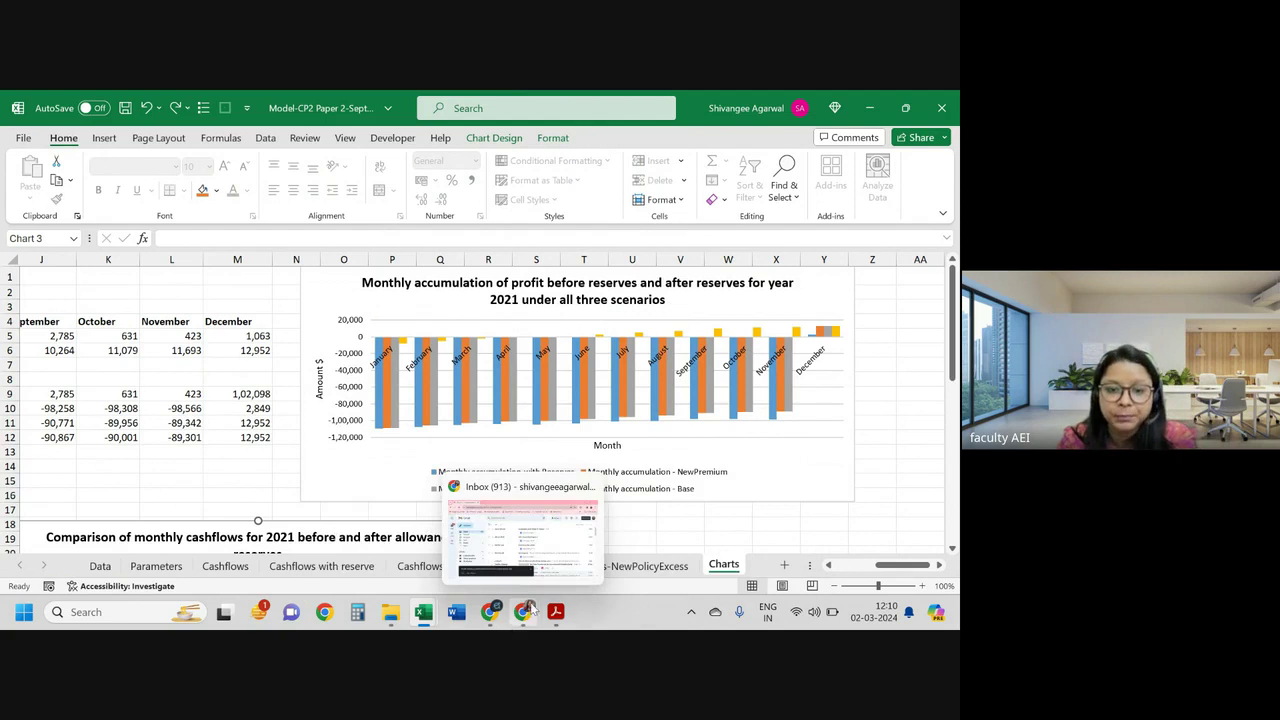
{"action": "mouse_move", "coordinate": [423, 612]}
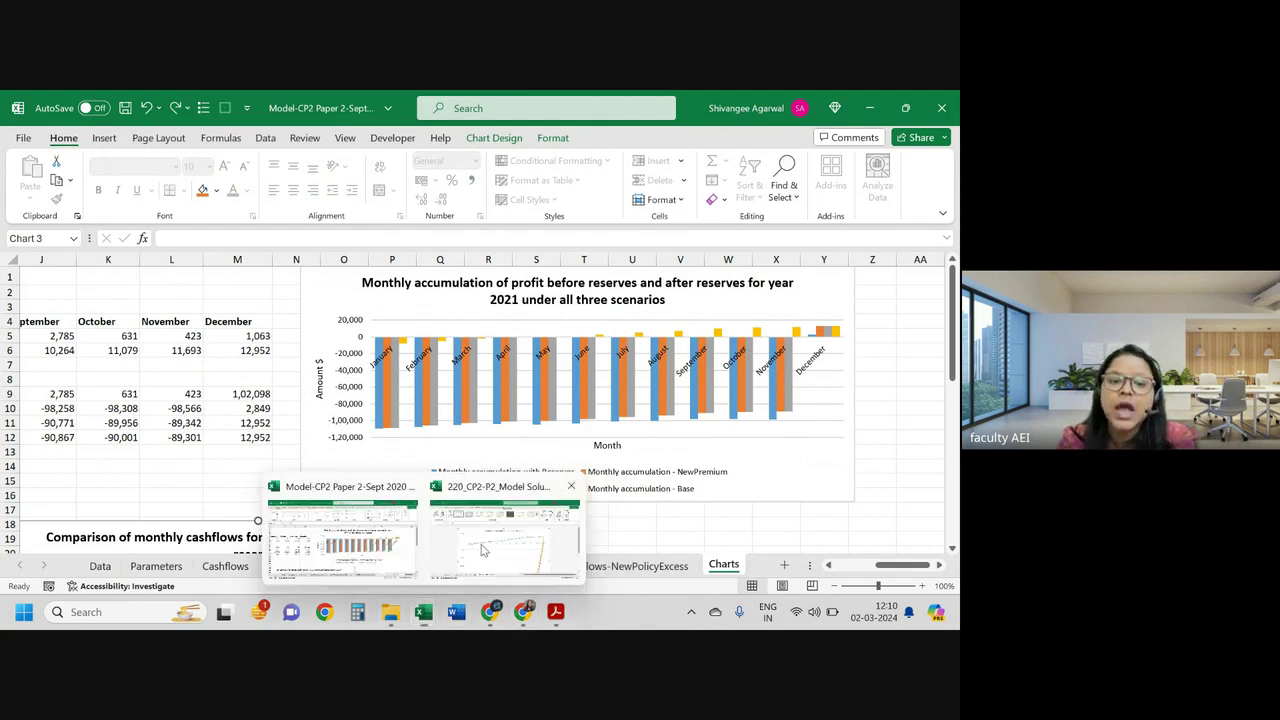
{"action": "left_click", "coordinate": [482, 549]}
Step: Scroll up and down through the accumulated profit chart on the Comparison of fund sheet
{"action": "scroll", "coordinate": [543, 429], "scroll_direction": "down", "scroll_amount": 3}
{"action": "scroll", "coordinate": [514, 406], "scroll_direction": "down", "scroll_amount": 3}
{"action": "scroll", "coordinate": [503, 400], "scroll_direction": "up", "scroll_amount": 3}
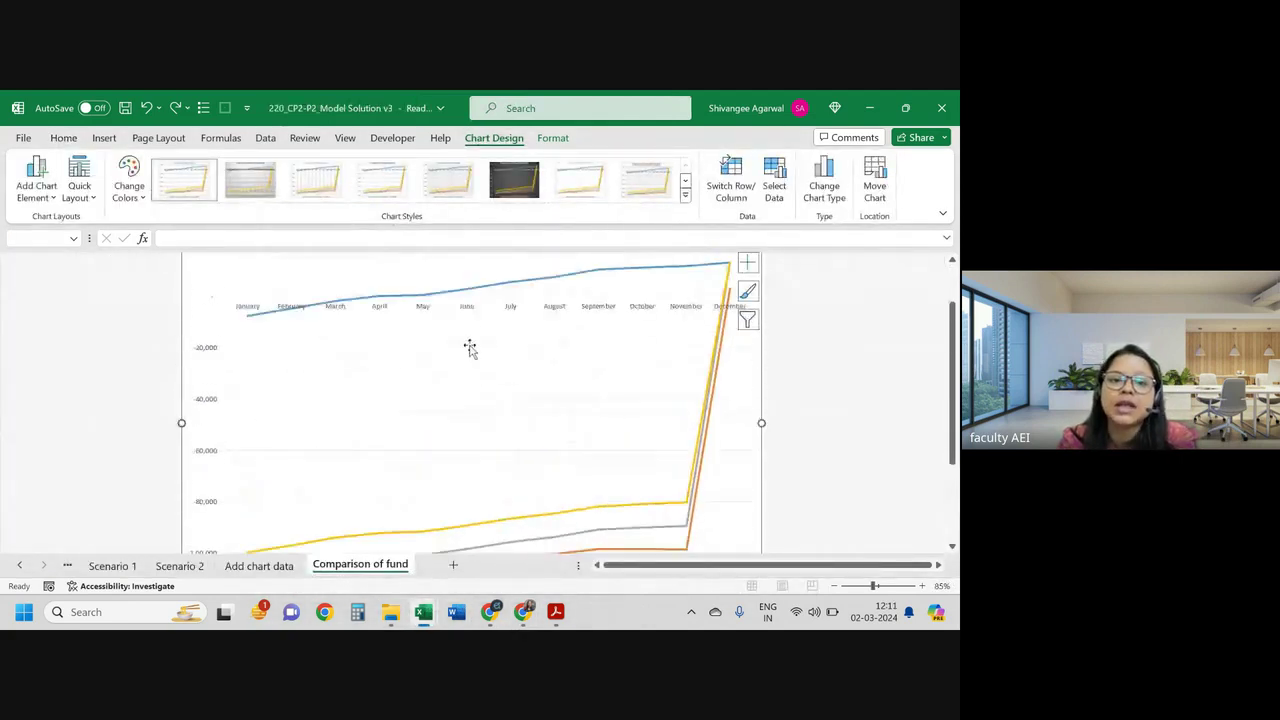
{"action": "scroll", "coordinate": [723, 400], "scroll_direction": "down", "scroll_amount": 2}
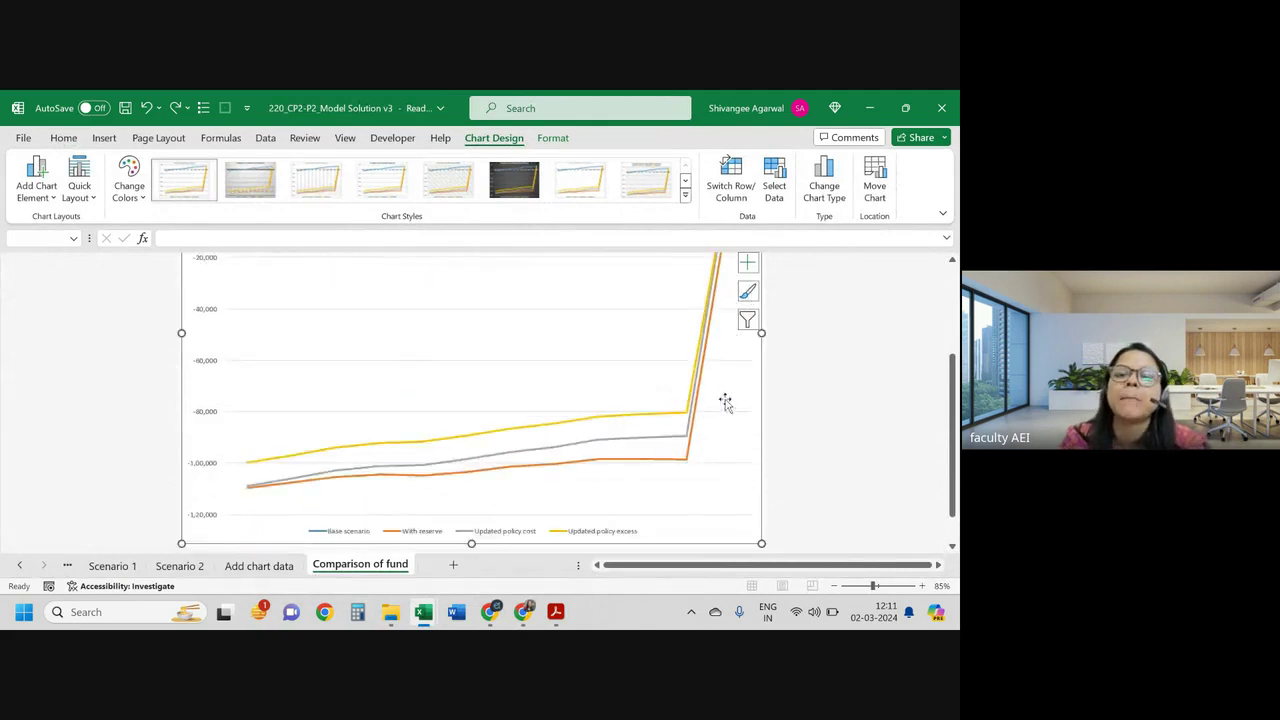
{"action": "scroll", "coordinate": [338, 452], "scroll_direction": "down", "scroll_amount": 1}
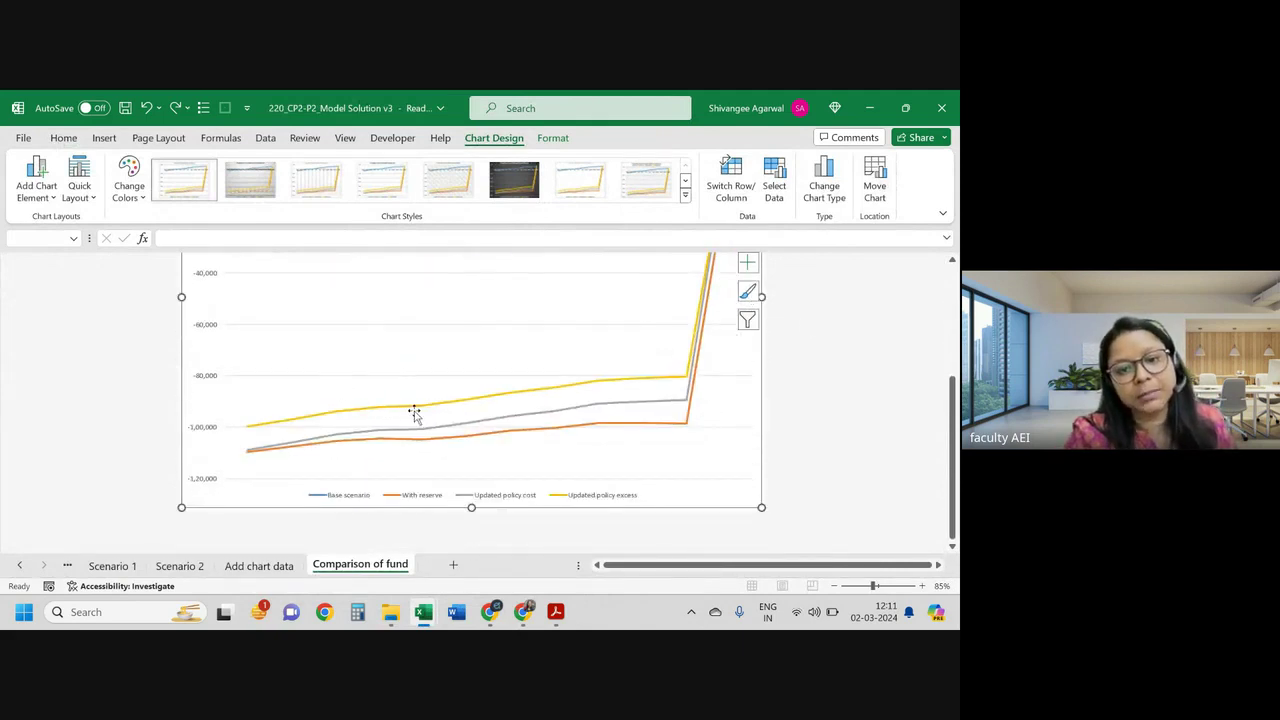
{"action": "scroll", "coordinate": [418, 360], "scroll_direction": "up", "scroll_amount": 2}
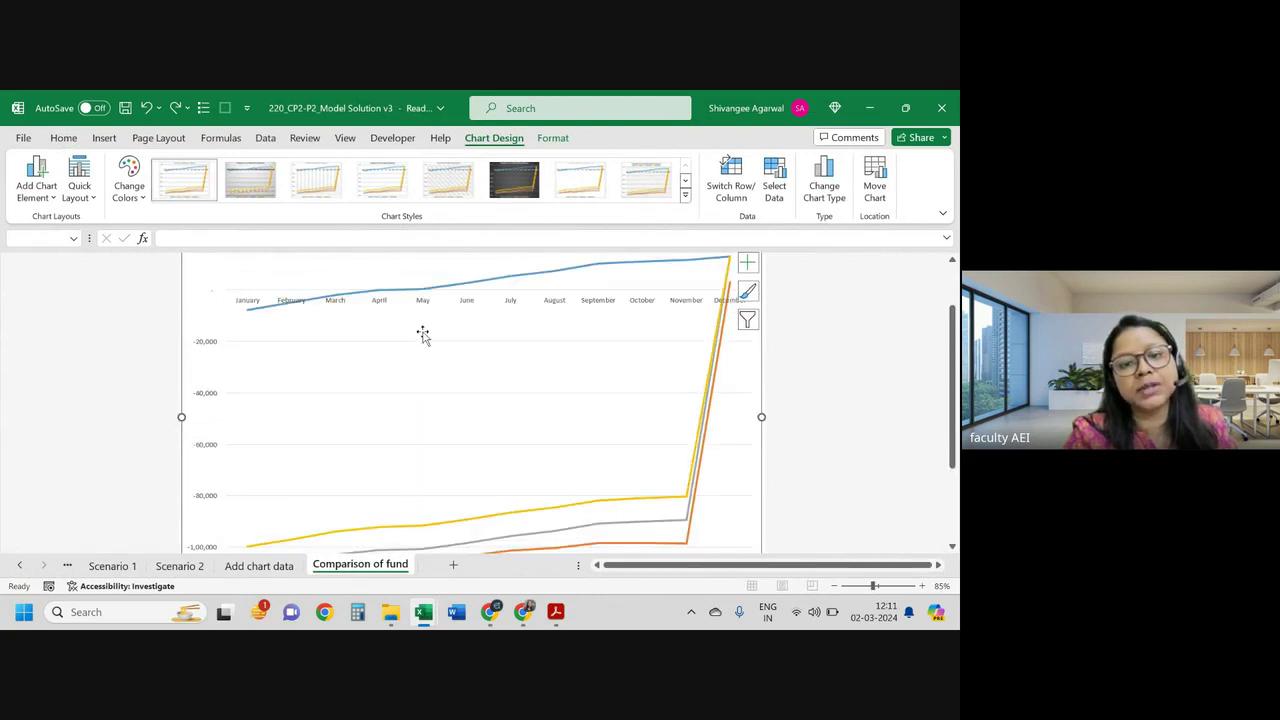
{"action": "scroll", "coordinate": [420, 466], "scroll_direction": "down", "scroll_amount": 1}
{"action": "scroll", "coordinate": [480, 462], "scroll_direction": "down", "scroll_amount": 1}
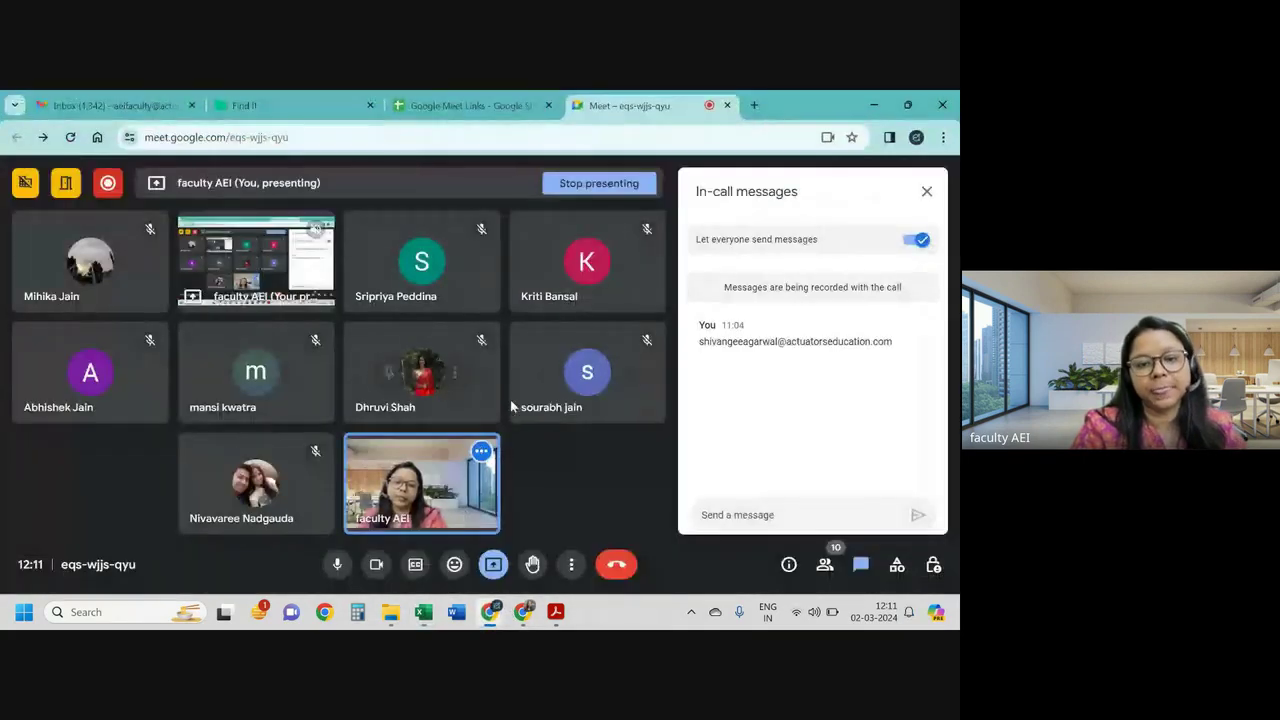
Step: Turn the camera off, check the CP2 Sep 2020 Part 2 marks table, and return to the call
{"action": "left_click", "coordinate": [368, 570]}
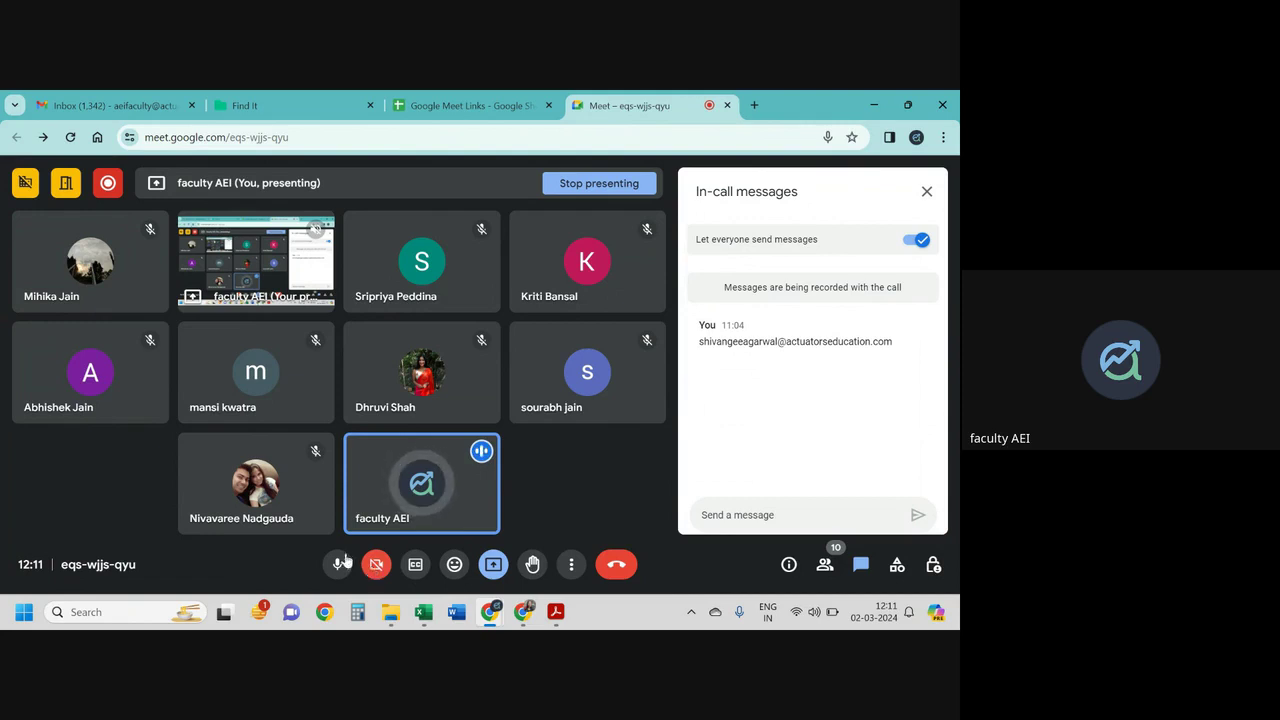
{"action": "mouse_move", "coordinate": [556, 612]}
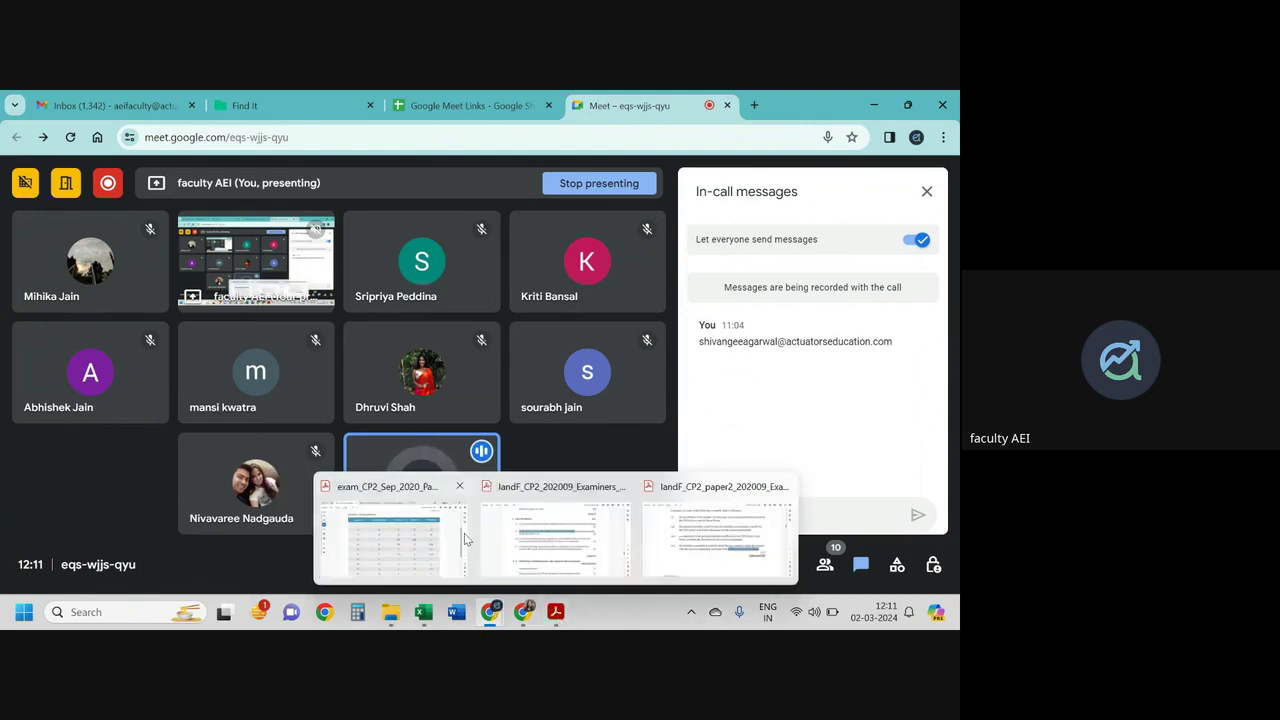
{"action": "key", "text": "alt+Tab"}
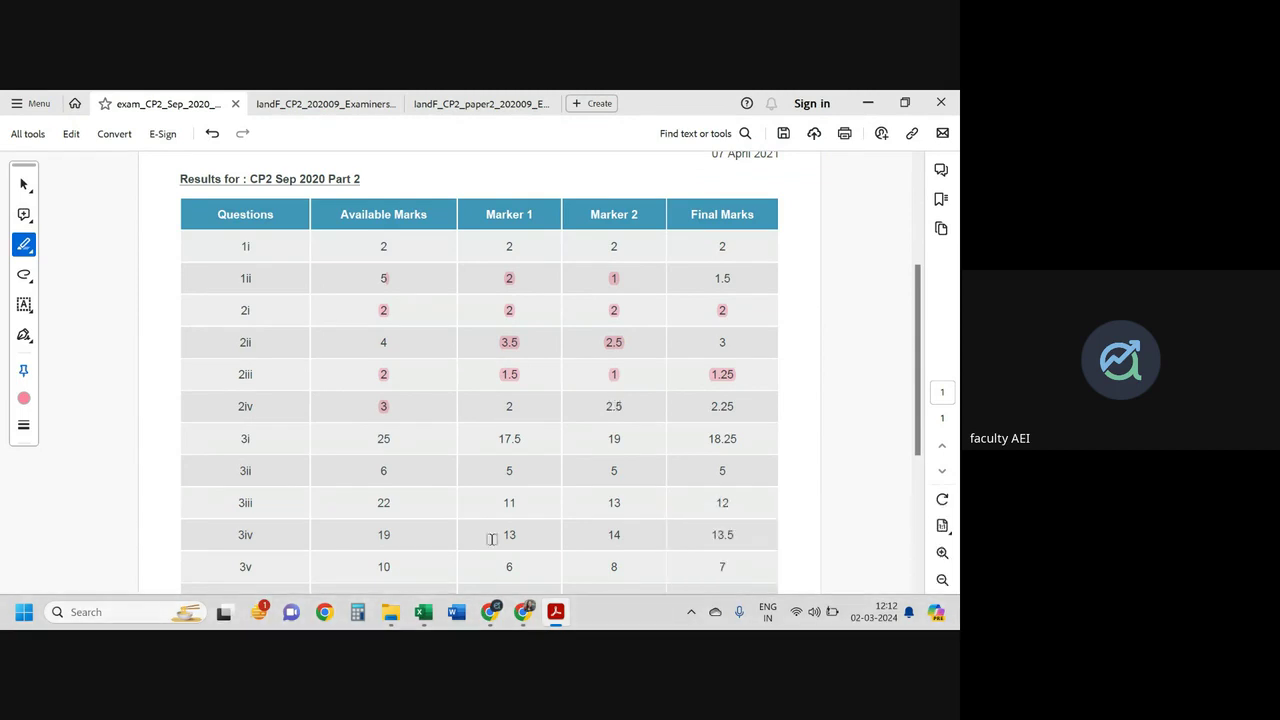
{"action": "mouse_move", "coordinate": [490, 612]}
{"action": "left_click", "coordinate": [452, 542]}
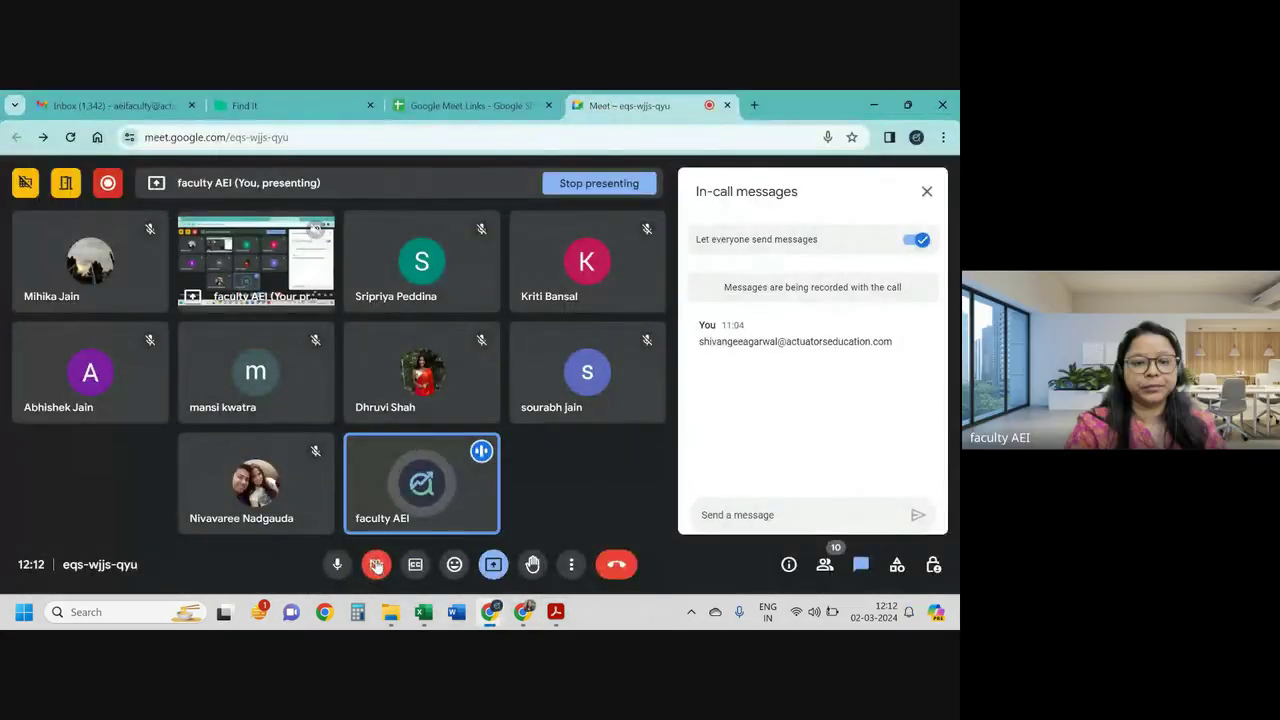